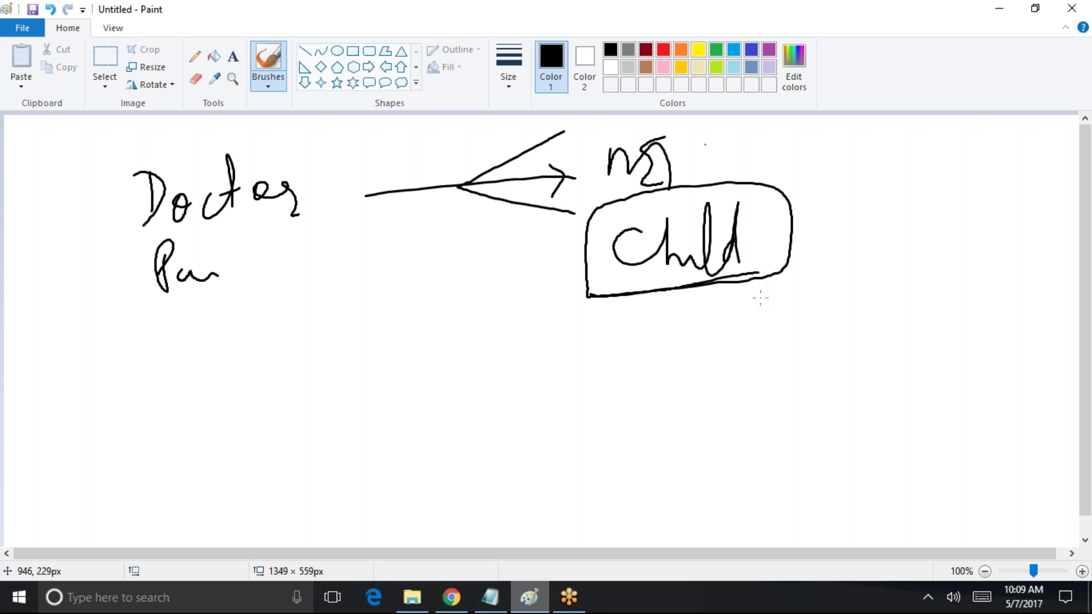
Draw a diagonal arrow pointing up at the boxed word "Child" and add a check mark beside the box
mouse_move(529, 438)
mouse_down()
mouse_move(624, 329)
mouse_move(617, 345)
mouse_move(628, 365)
mouse_up()
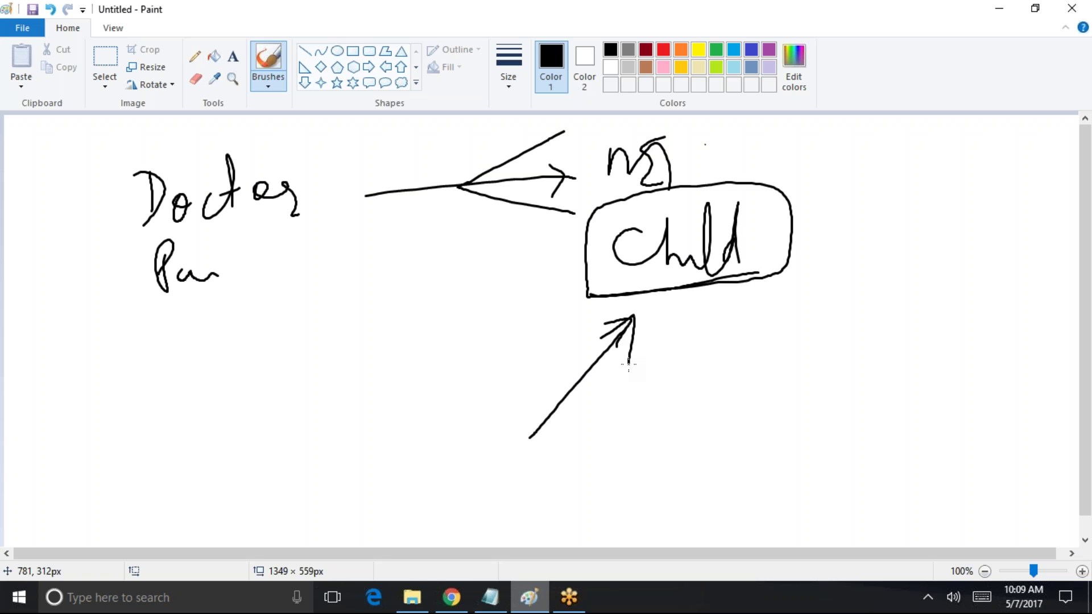
drag(546, 290, 585, 283)
Handwrite "Lookup" below the Doctor notes and an underlined "Master" beneath it
mouse_move(200, 330)
mouse_down()
mouse_move(210, 374)
mouse_move(253, 360)
mouse_move(266, 371)
mouse_up()
mouse_move(283, 337)
mouse_down()
mouse_move(287, 365)
mouse_move(325, 333)
mouse_move(329, 360)
mouse_up()
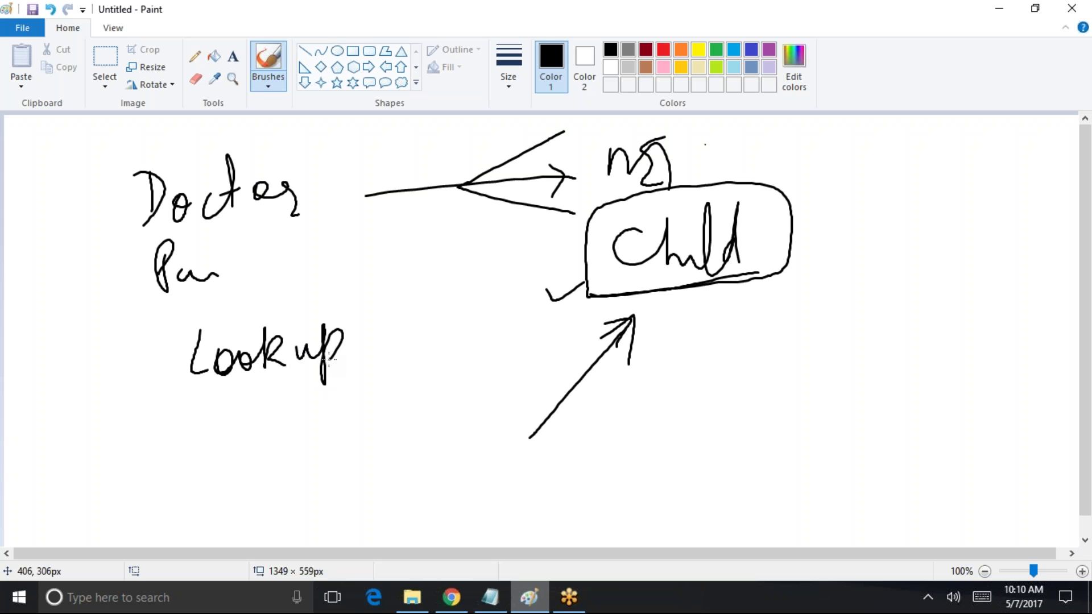
mouse_move(199, 416)
mouse_down()
mouse_move(259, 446)
mouse_move(302, 414)
mouse_move(313, 449)
mouse_up()
mouse_move(327, 412)
mouse_down()
mouse_move(358, 423)
mouse_move(372, 405)
mouse_up()
drag(218, 469, 362, 431)
Handwrite "Hierarchial" at the base of the diagonal arrow and circle the word
mouse_move(488, 441)
mouse_down()
mouse_move(512, 450)
mouse_move(524, 483)
mouse_up()
mouse_move(540, 460)
mouse_down()
mouse_move(541, 477)
mouse_move(605, 469)
mouse_up()
mouse_move(619, 455)
mouse_down()
mouse_move(624, 439)
mouse_move(689, 448)
mouse_move(778, 419)
mouse_move(786, 444)
mouse_up()
mouse_move(817, 401)
mouse_down()
mouse_move(660, 373)
mouse_move(816, 392)
mouse_up()
Draw an arrow from "Hierarchial" to a handwritten, circled "User" and underline both words
mouse_move(665, 388)
mouse_down()
mouse_move(729, 344)
mouse_move(720, 367)
mouse_up()
mouse_move(746, 316)
mouse_down()
mouse_move(796, 335)
mouse_move(826, 314)
mouse_move(858, 329)
mouse_move(751, 373)
mouse_up()
mouse_move(769, 468)
mouse_down()
mouse_move(534, 511)
mouse_move(778, 469)
mouse_up()
drag(540, 503, 760, 470)
mouse_move(846, 298)
mouse_down()
mouse_move(822, 394)
mouse_move(857, 310)
mouse_up()
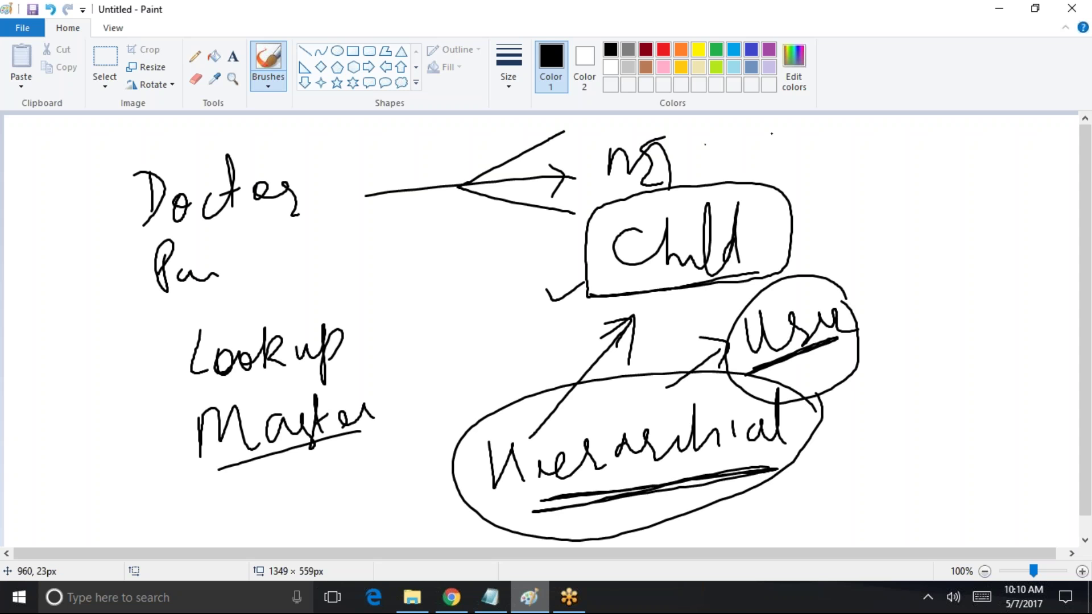
Add check marks beside the handwritten words "Lookup" and "Master"
drag(378, 332, 424, 303)
drag(400, 388, 451, 361)
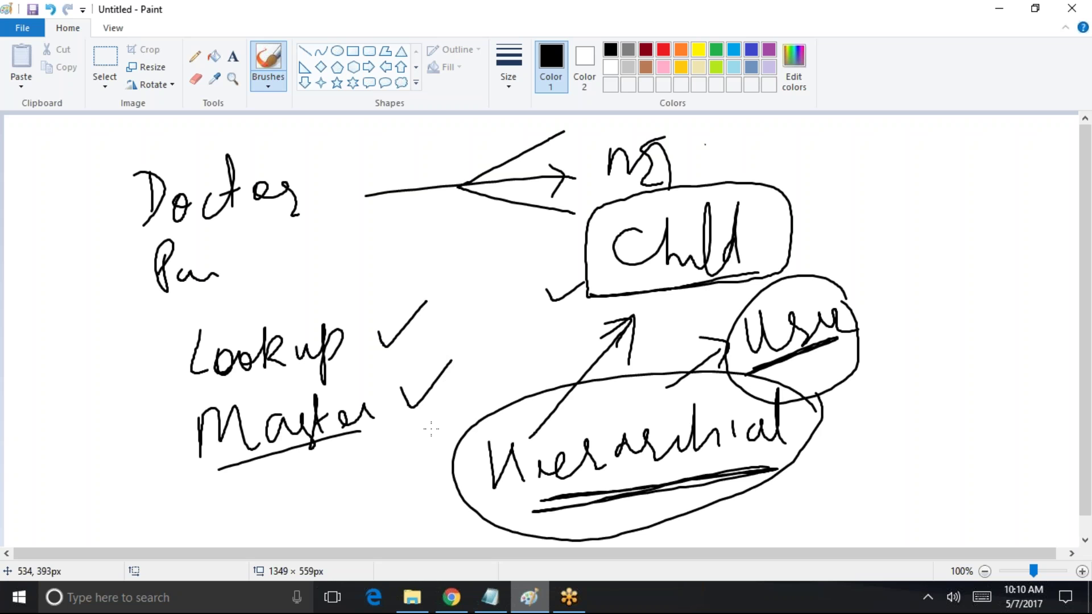
Switch to Salesforce in Chrome, search Setup for "user" and open the list of all users
click(999, 8)
click(514, 106)
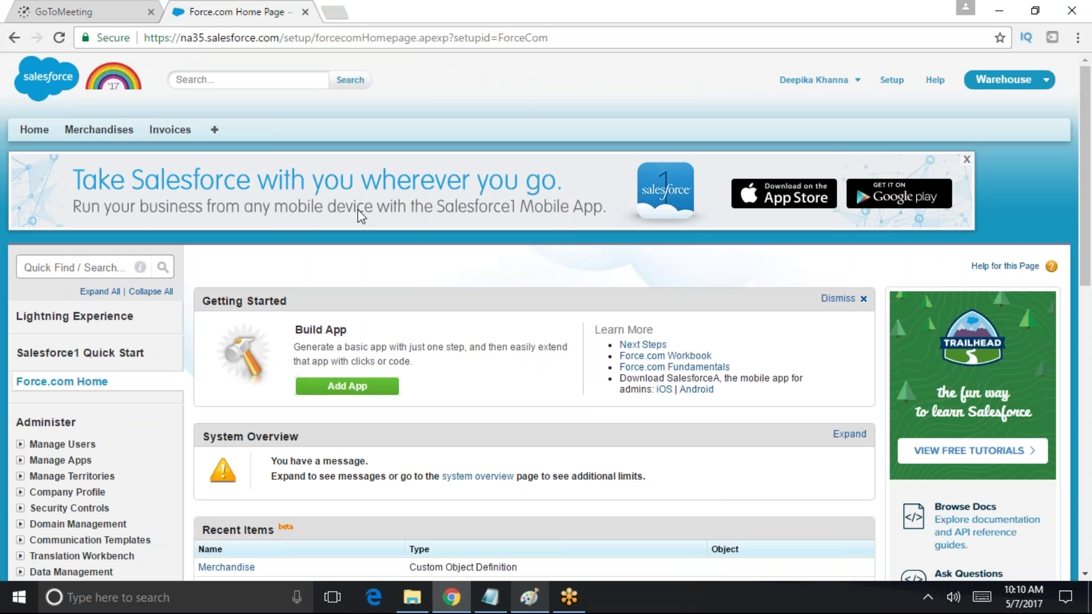
click(74, 267)
text(user)
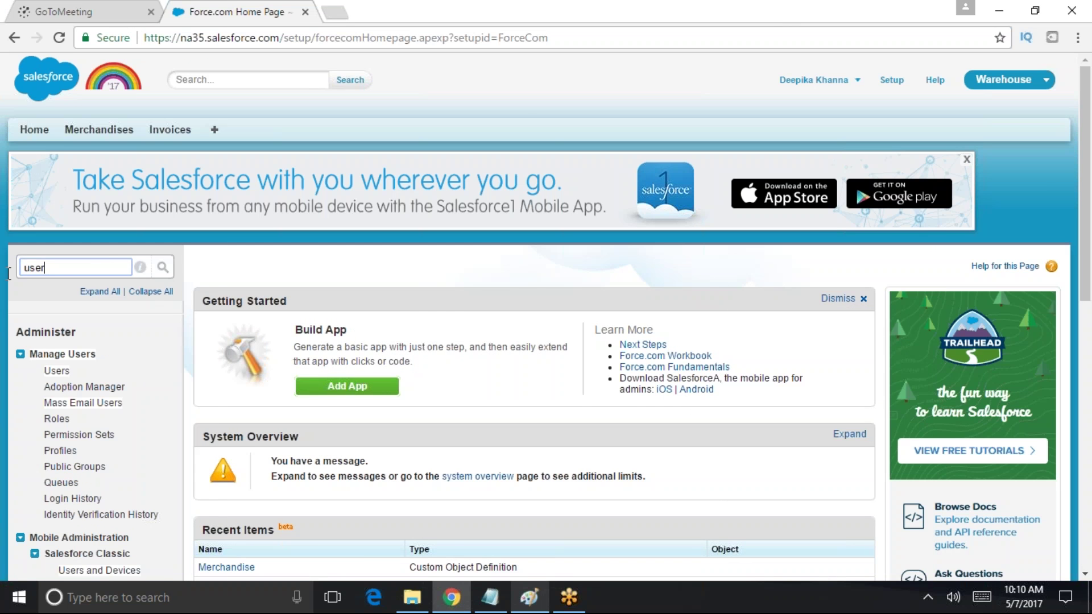
click(56, 370)
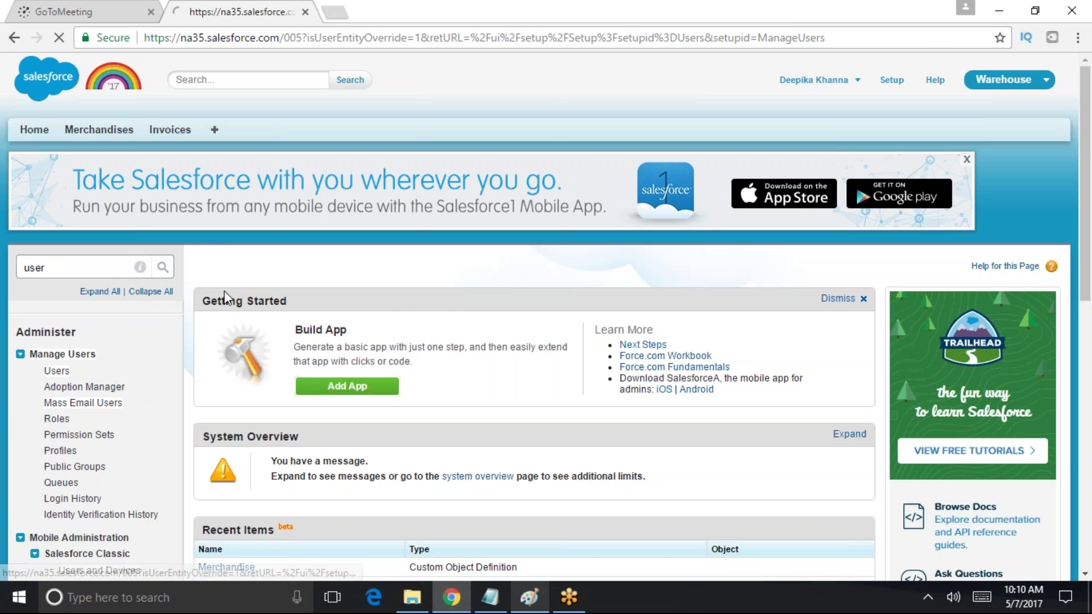
scroll(614, 470, down, 4)
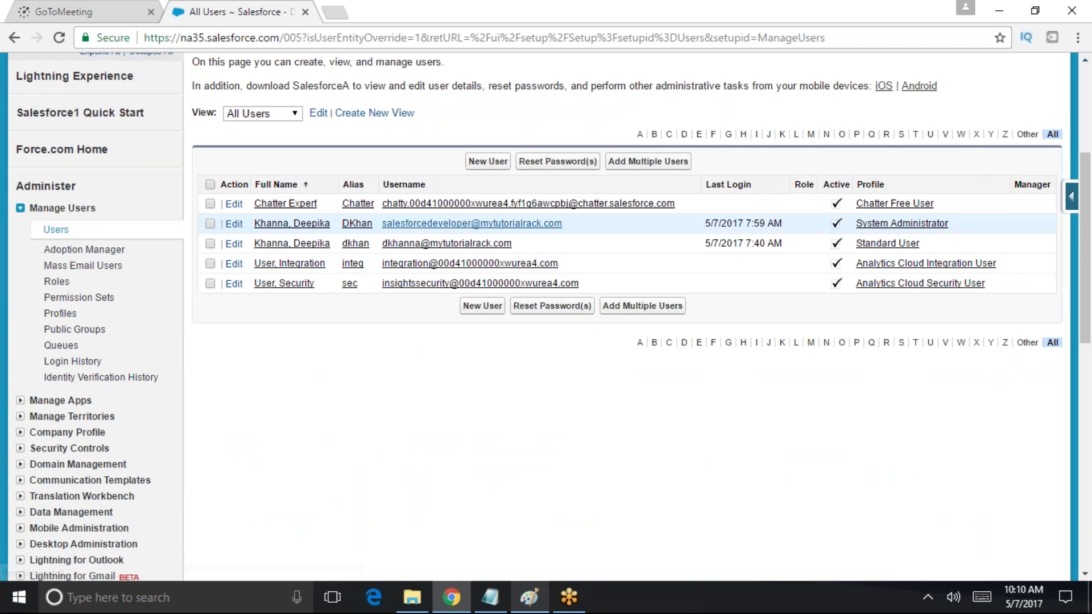
click(56, 231)
text(sebal)
key(BackSpace)
key(BackSpace)
key(BackSpace)
key(BackSpace)
key(BackSpace)
text(ob)
key(BackSpace)
key(BackSpace)
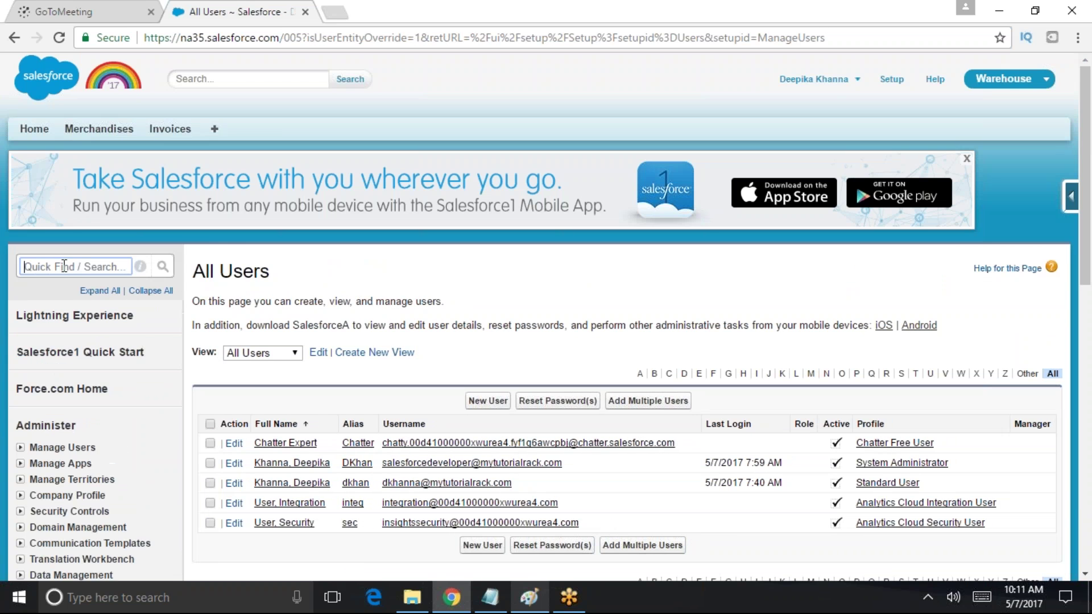
Search Setup for "User" and open the Fields page under Customize for Users
text(User)
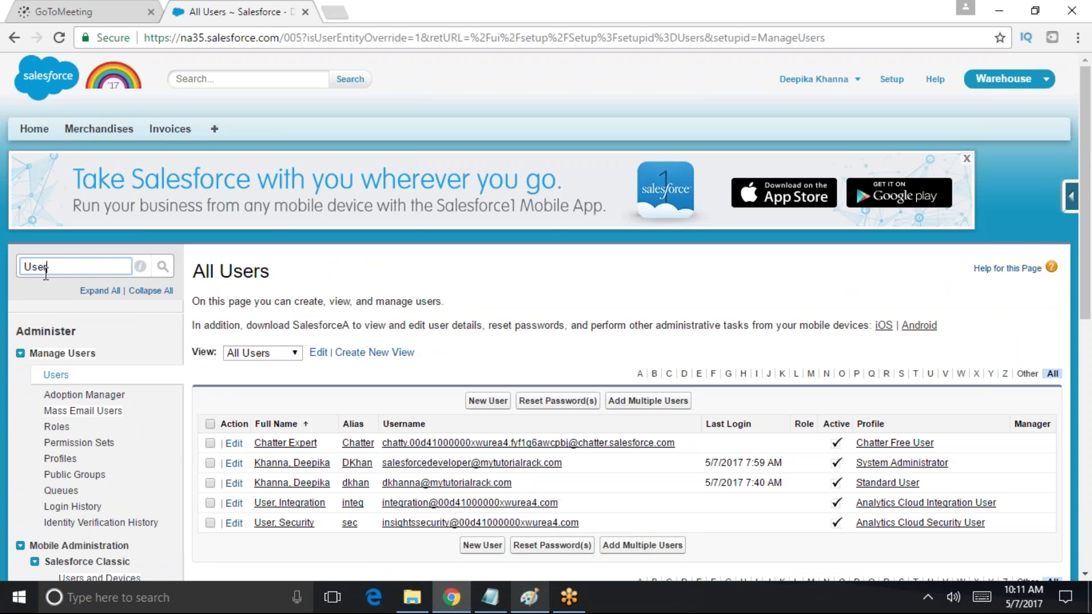
scroll(111, 456, down, 4)
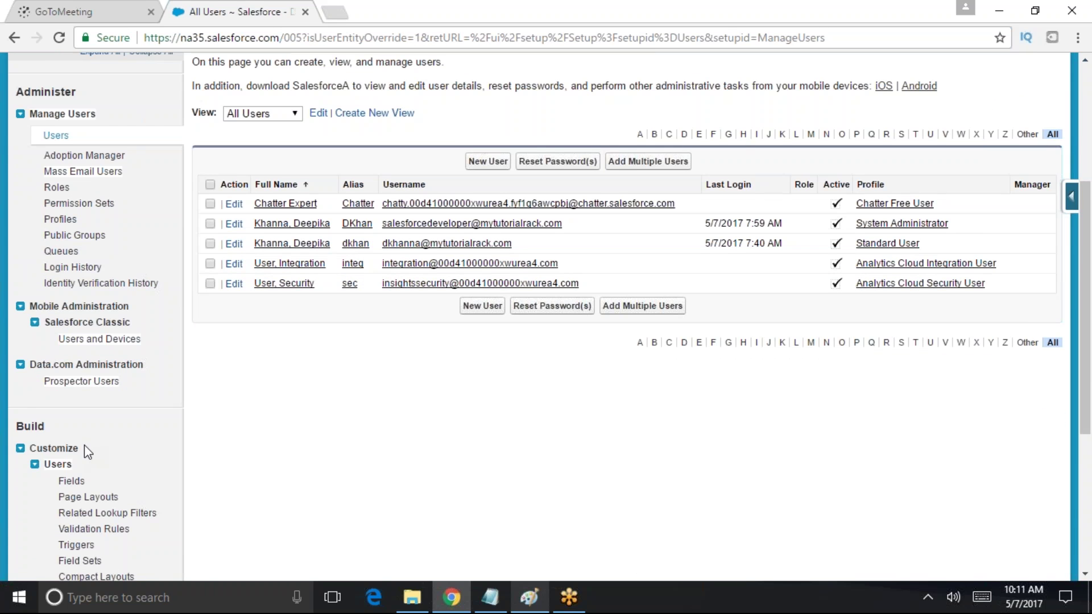
scroll(84, 445, down, 1)
scroll(57, 113, up, 2)
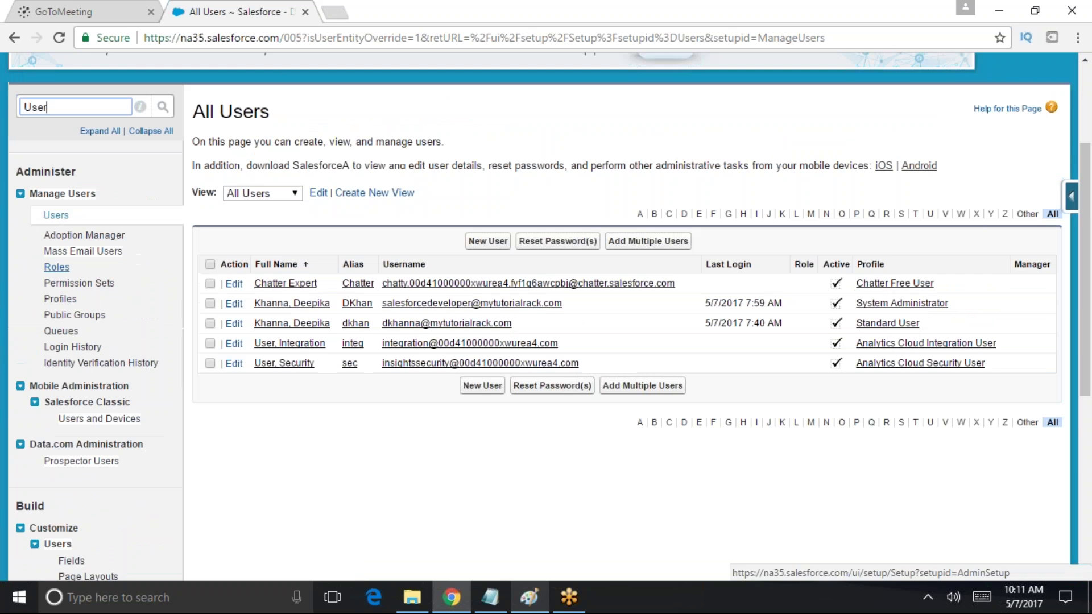
scroll(57, 481, down, 1)
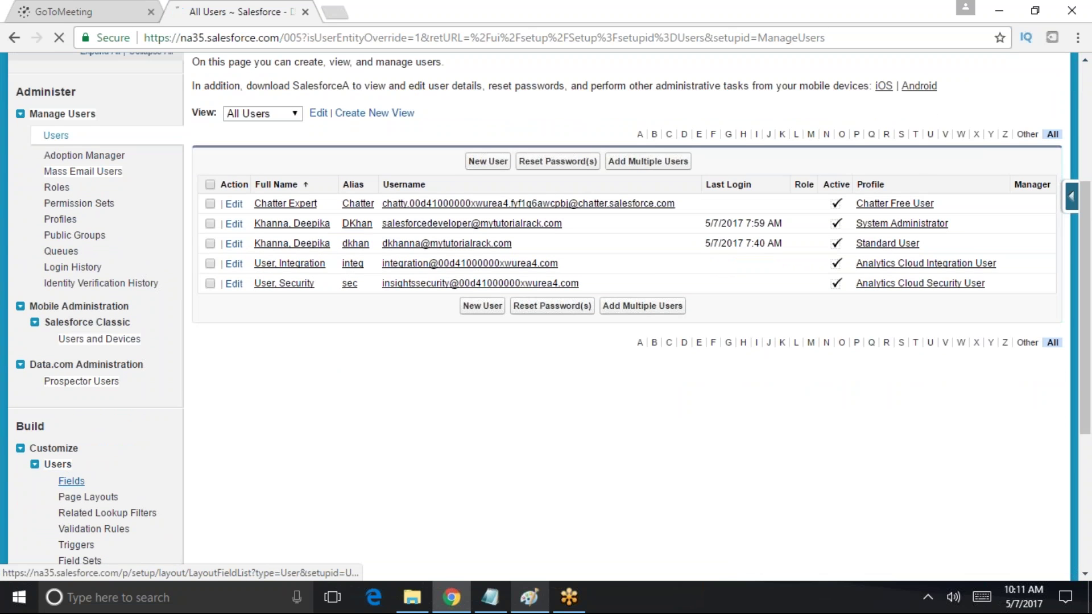
click(70, 482)
Start a new User custom field and highlight the Hierarchical Relationship data type and its description
scroll(402, 444, down, 7)
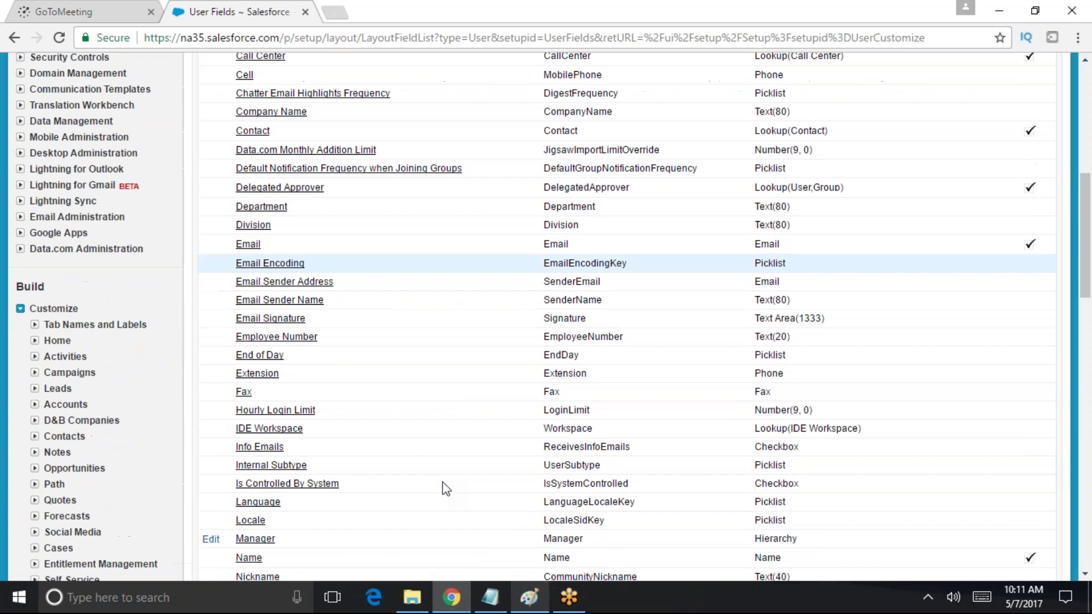
scroll(492, 479, down, 7)
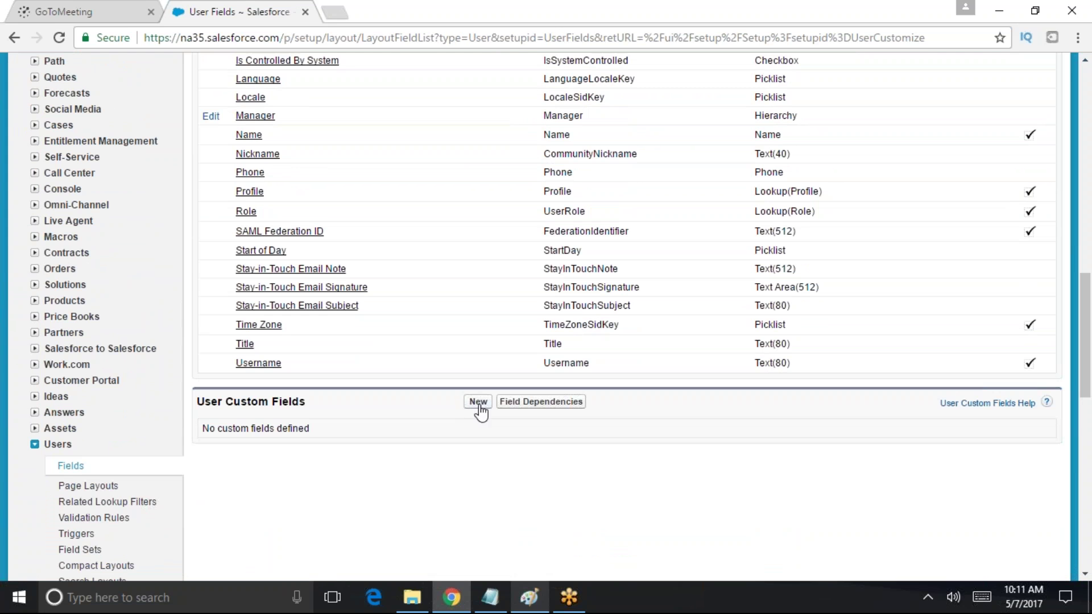
click(479, 402)
scroll(435, 467, down, 5)
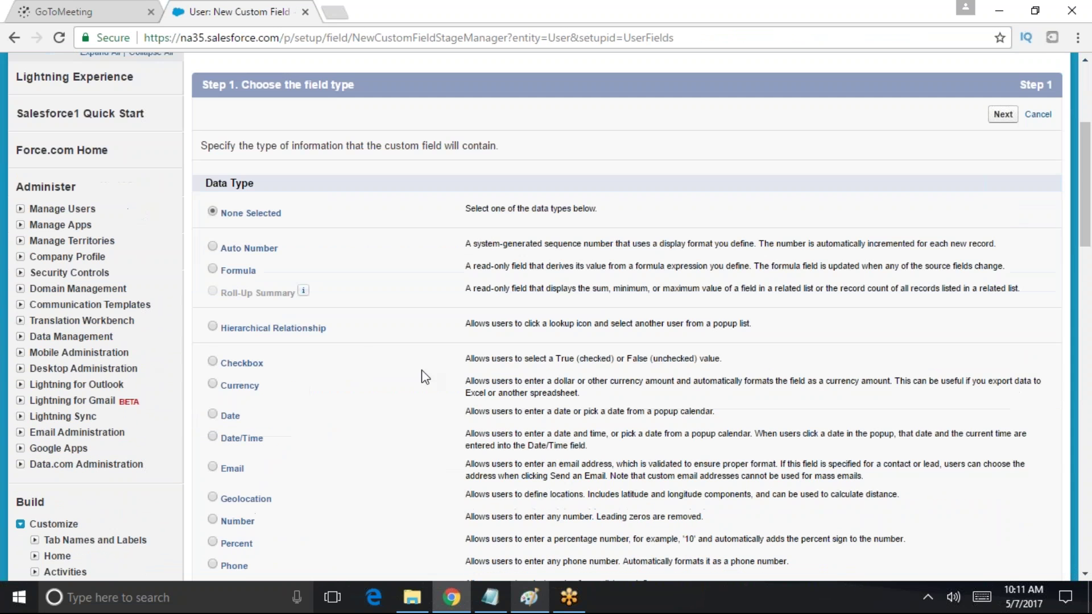
drag(359, 340, 223, 332)
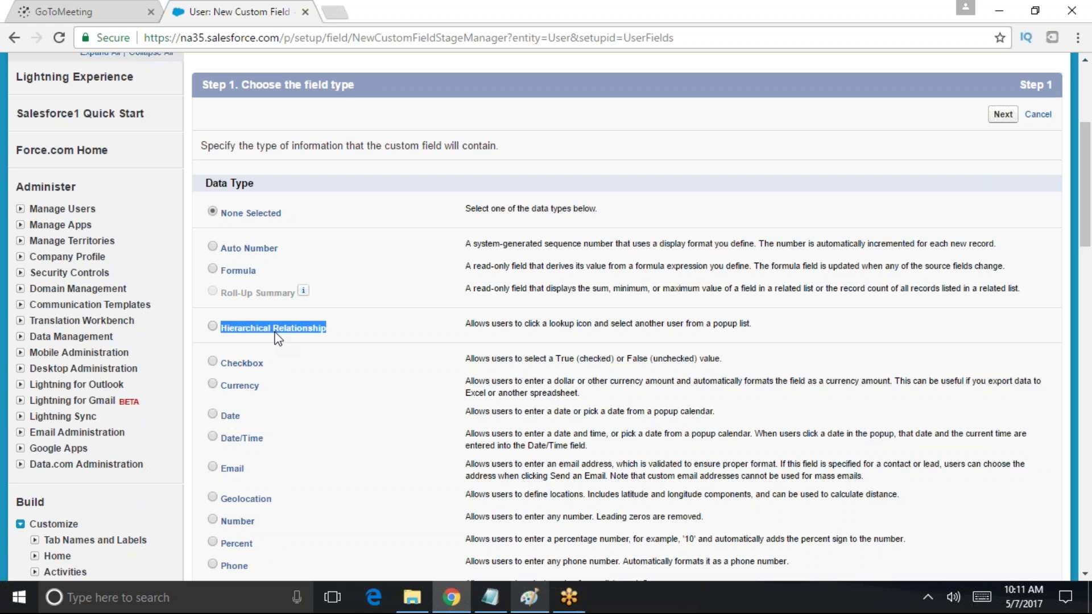
drag(462, 324, 756, 322)
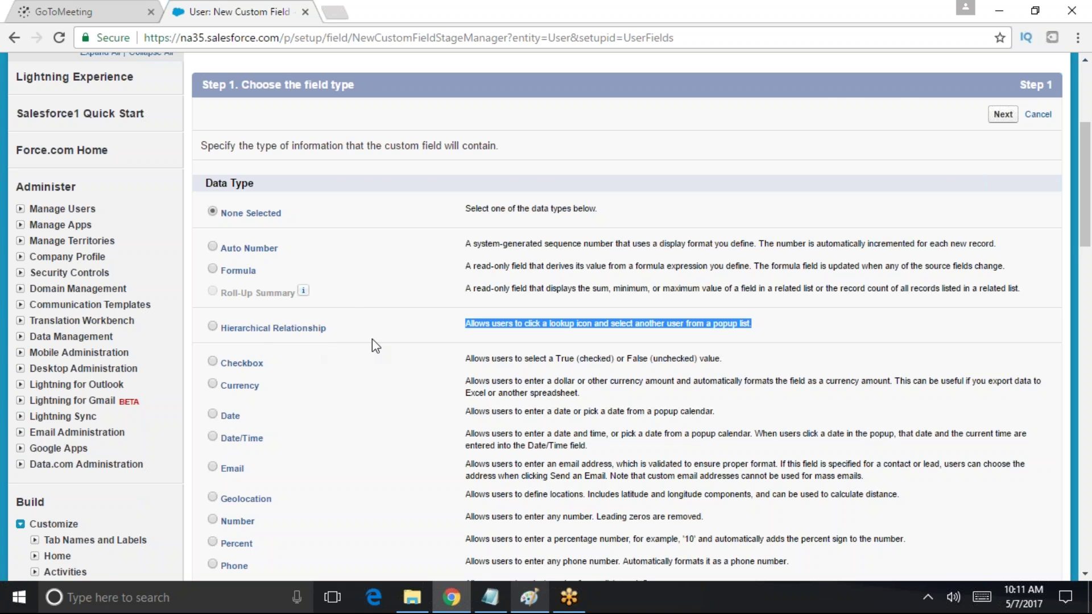
Search Setup for "accou", open the Account fields and start a new custom field
key(F5)
text(accou)
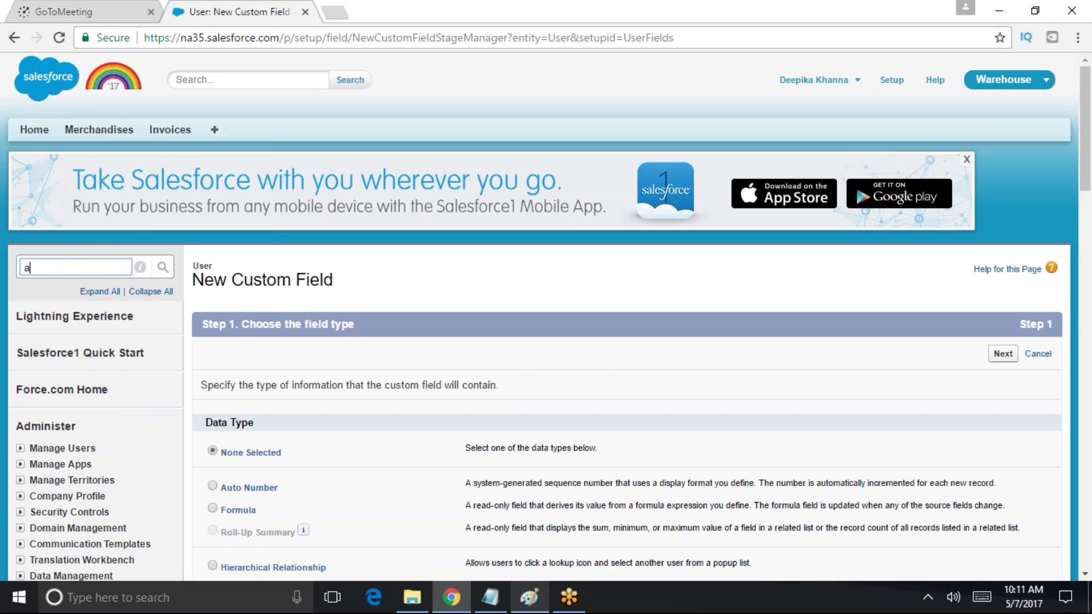
click(71, 506)
scroll(671, 79, down, 4)
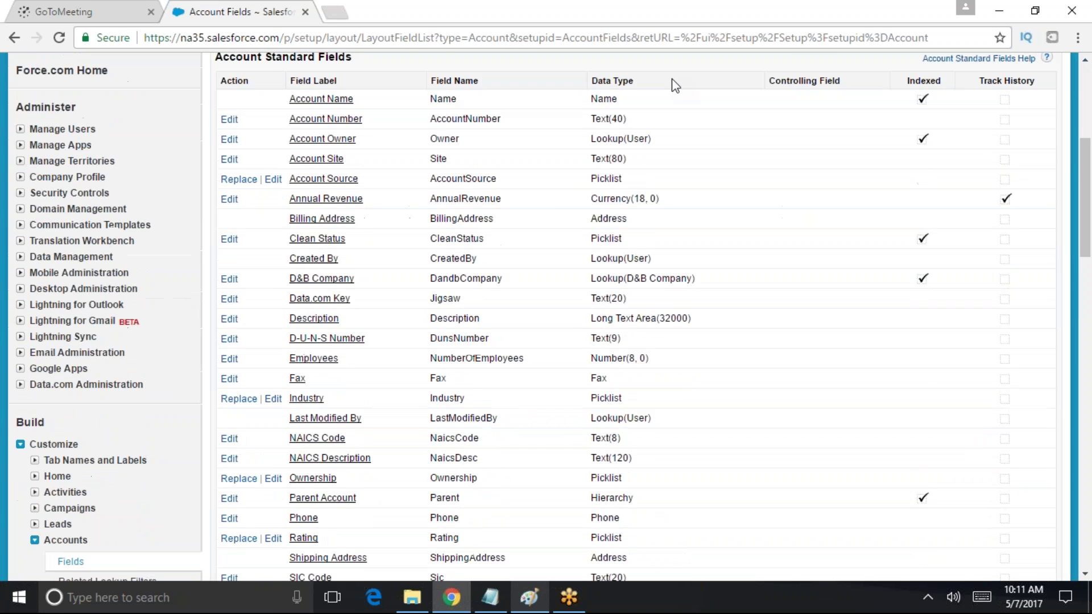
scroll(734, 483, down, 15)
click(491, 257)
scroll(604, 413, down, 5)
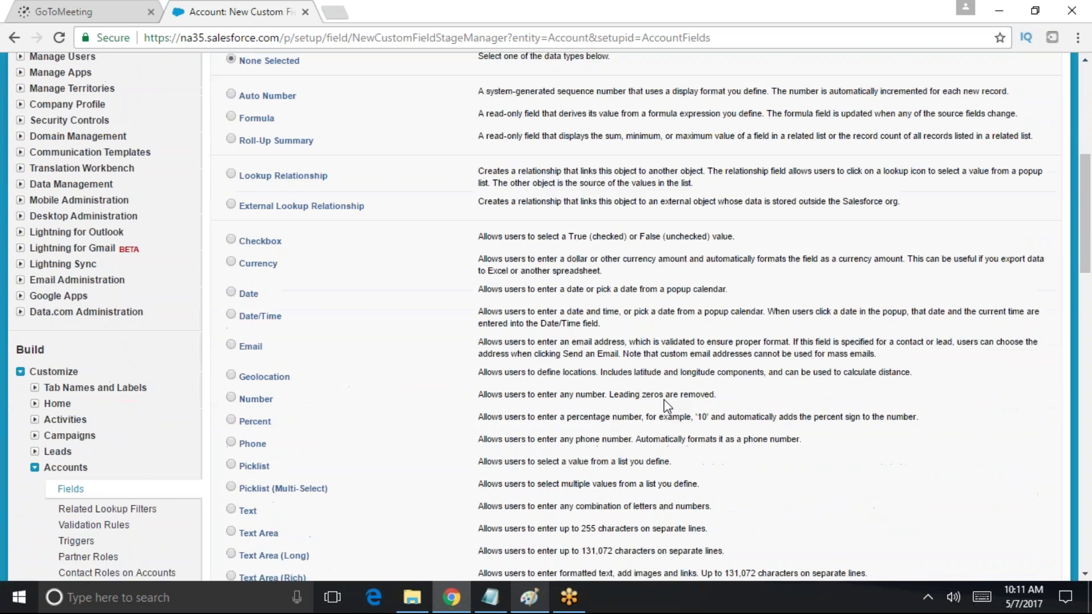
Look through the Account field data types and highlight Lookup Relationship and External Lookup Relationship in turn
scroll(322, 315, up, 3)
scroll(319, 396, down, 6)
scroll(319, 419, up, 6)
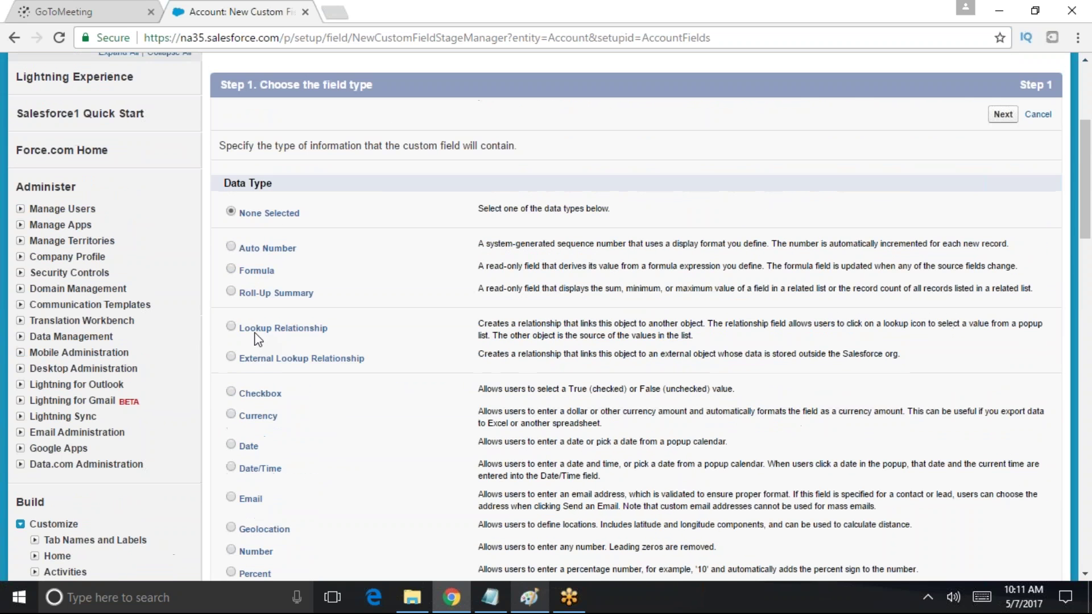
drag(241, 328, 329, 329)
scroll(161, 258, down, 3)
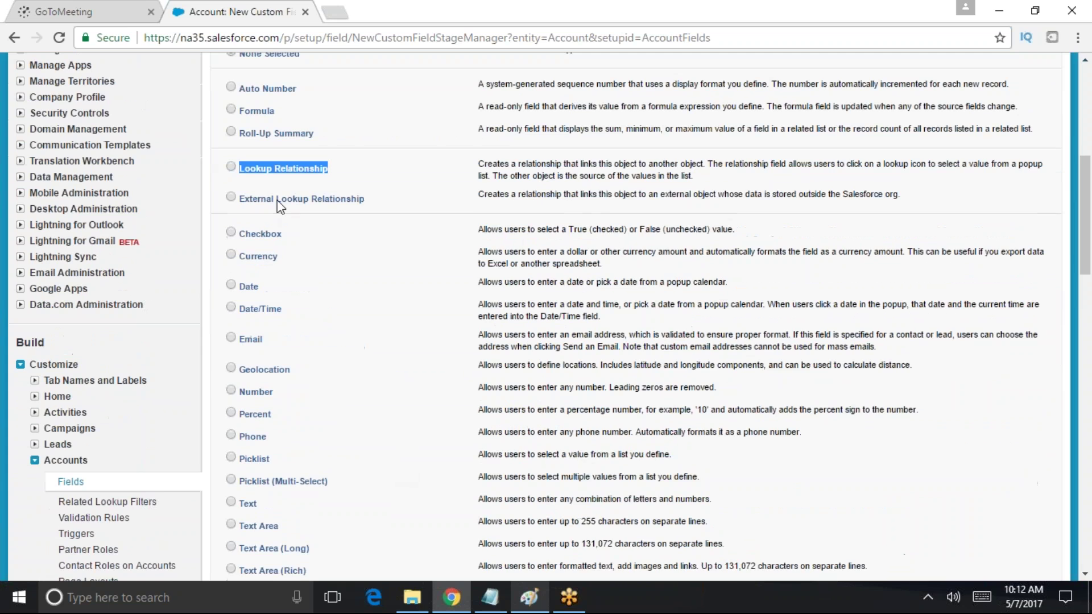
drag(424, 212, 239, 202)
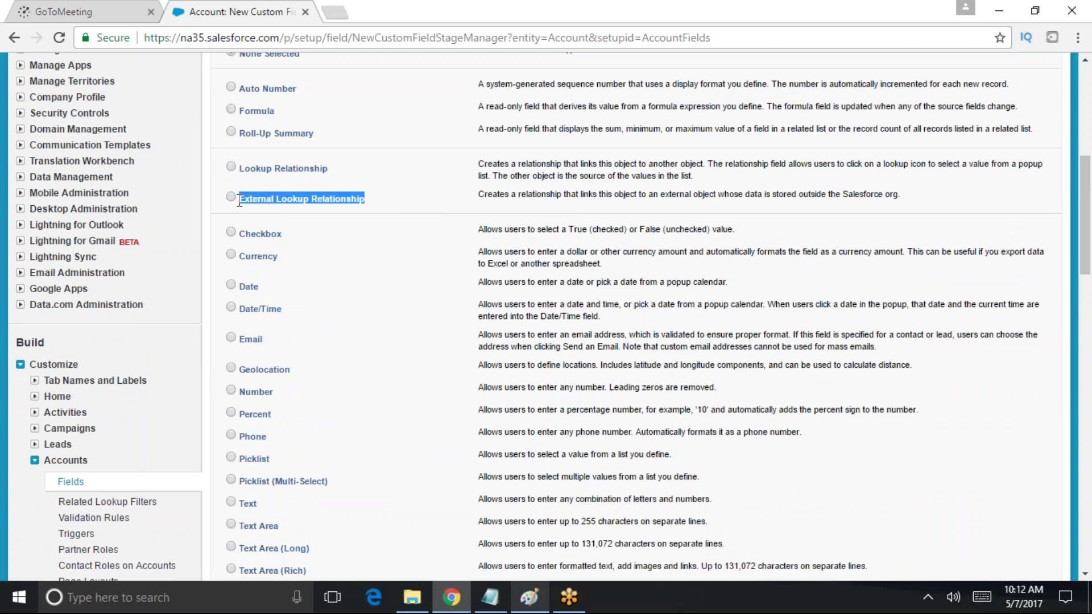
Recheck the full data type list for relationship types and compare Lookup Relationship with External Lookup Relationship
scroll(200, 373, up, 4)
scroll(291, 392, down, 7)
scroll(293, 392, down, 1)
scroll(295, 414, up, 8)
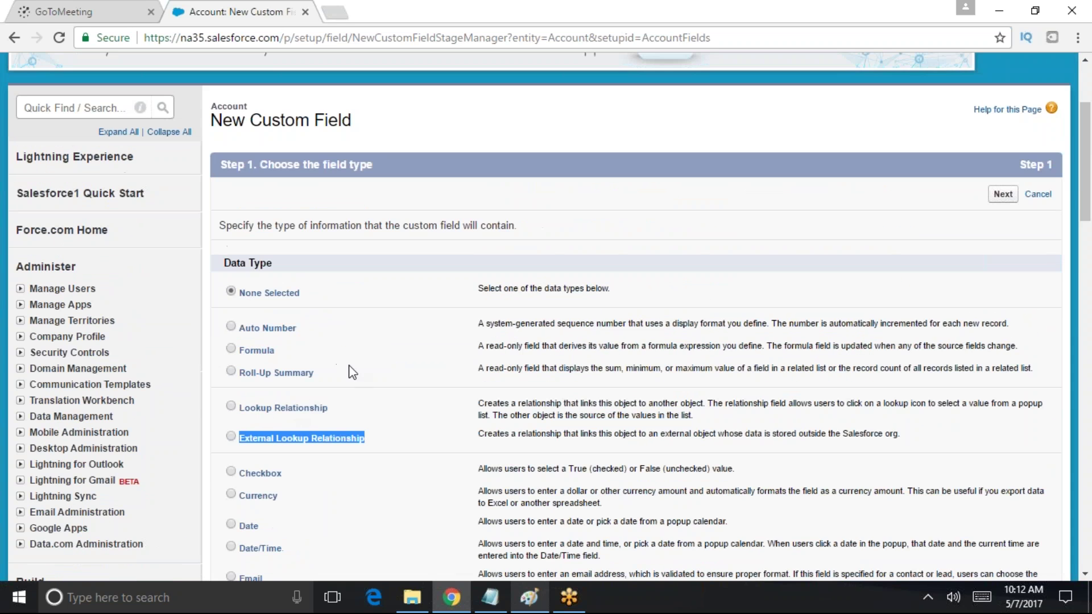
scroll(271, 379, down, 3)
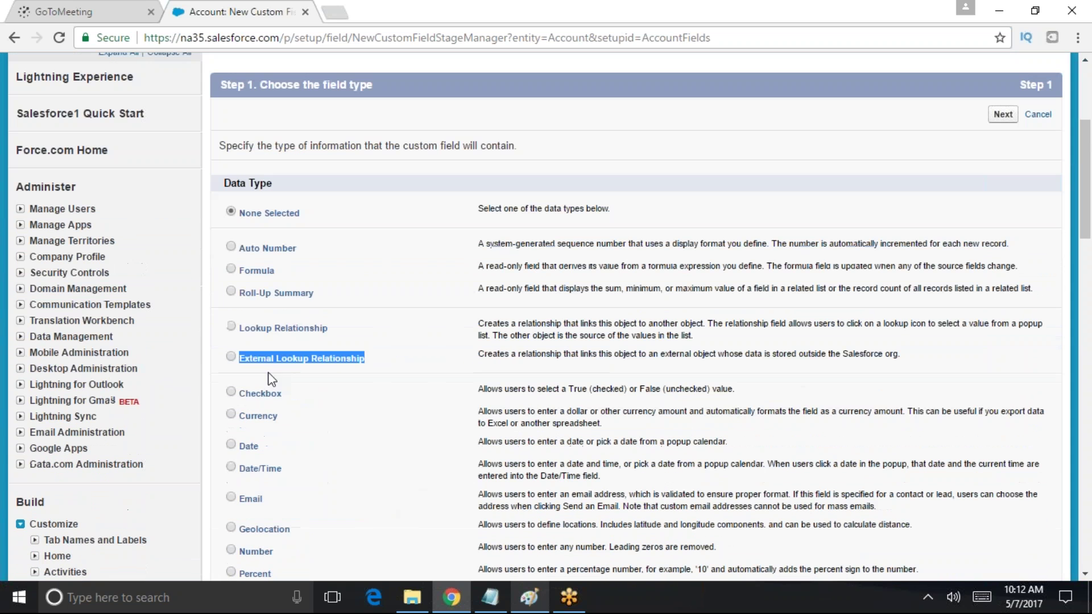
drag(333, 329, 241, 336)
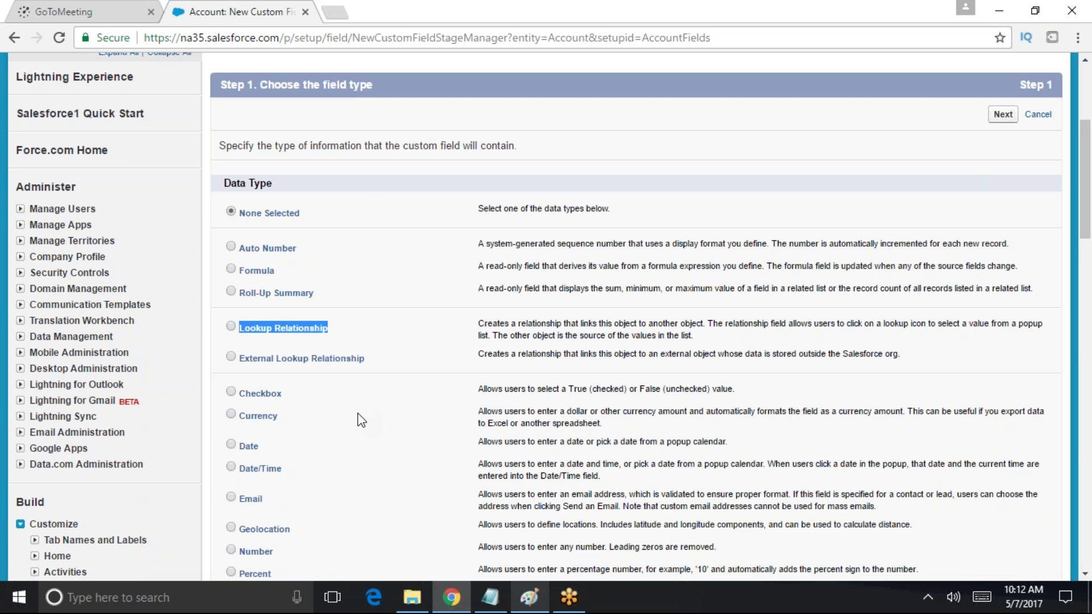
drag(366, 364, 238, 365)
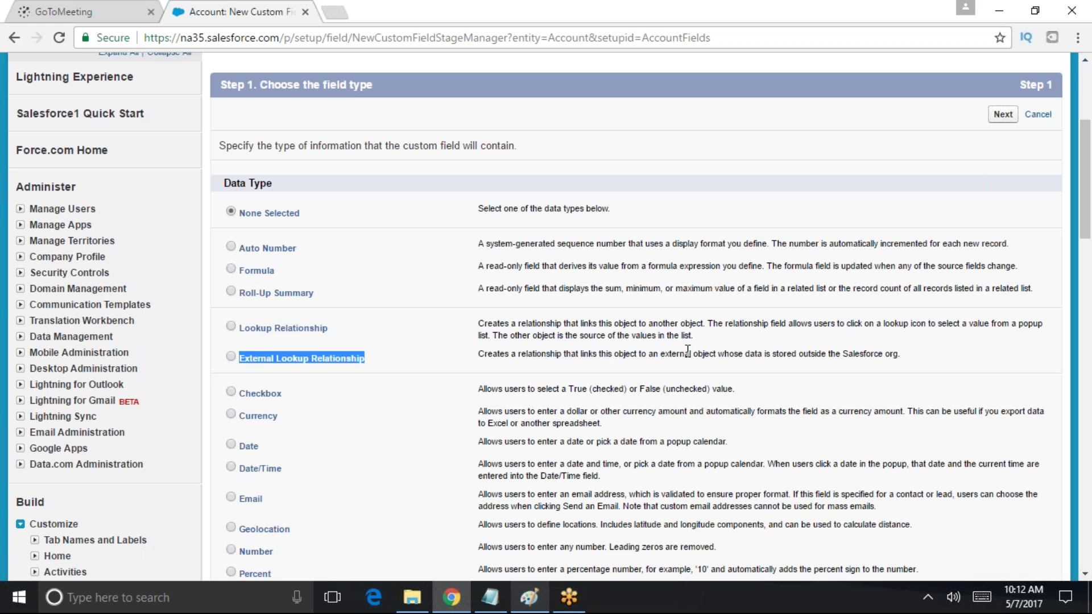
drag(344, 324, 235, 334)
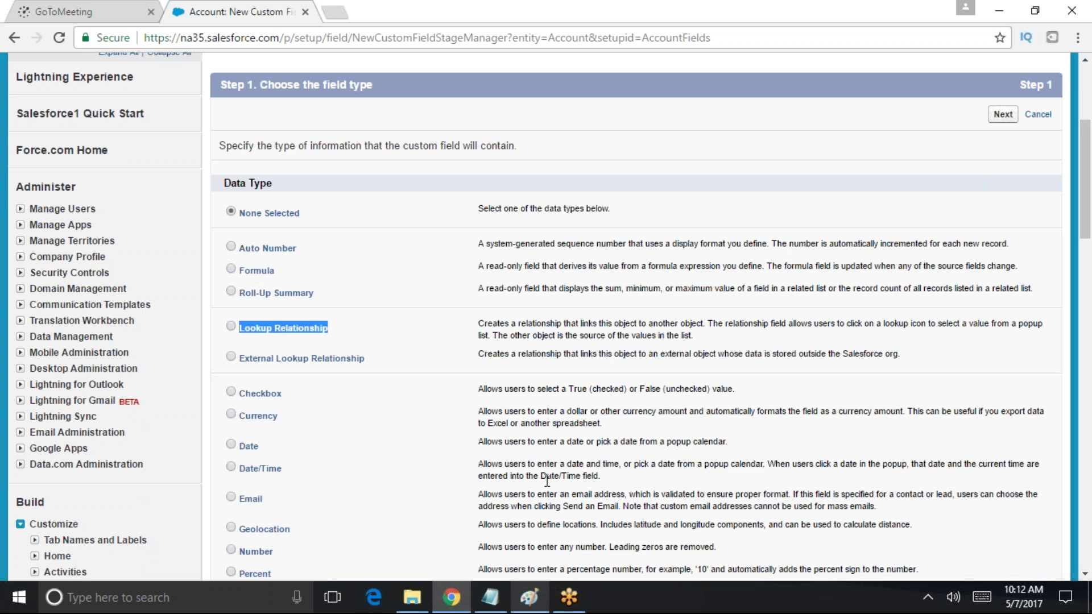
Switch back to Paint and start a new blank drawing without saving the current one
click(531, 604)
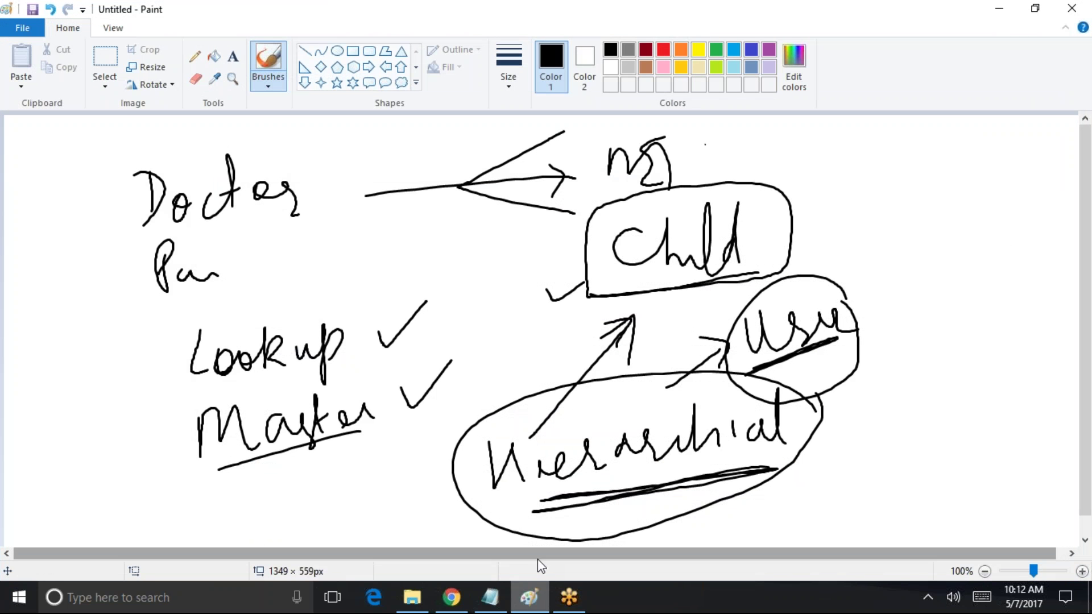
click(17, 31)
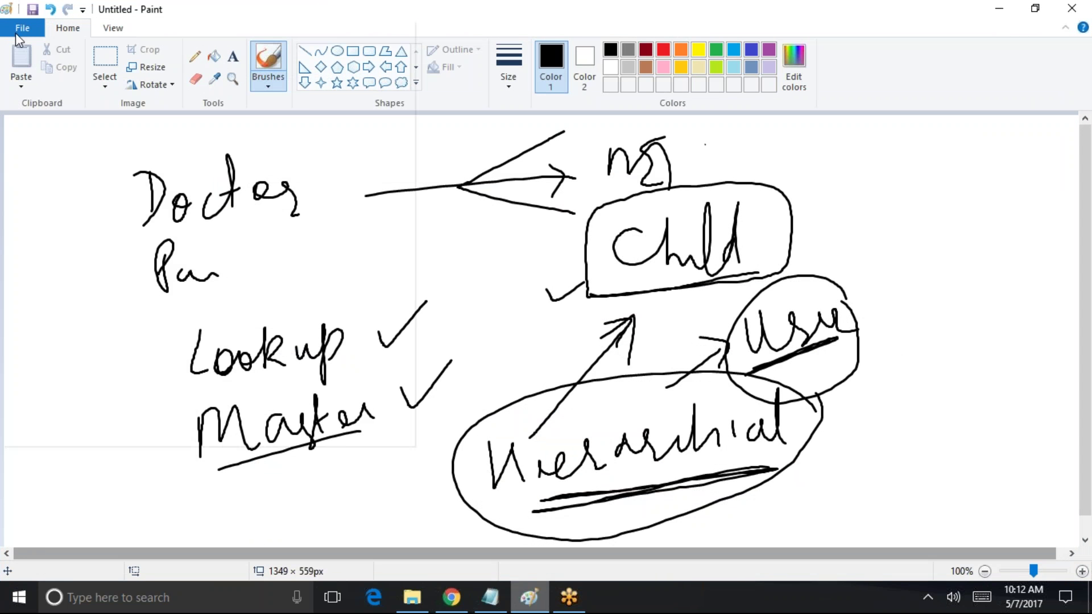
click(28, 33)
click(21, 29)
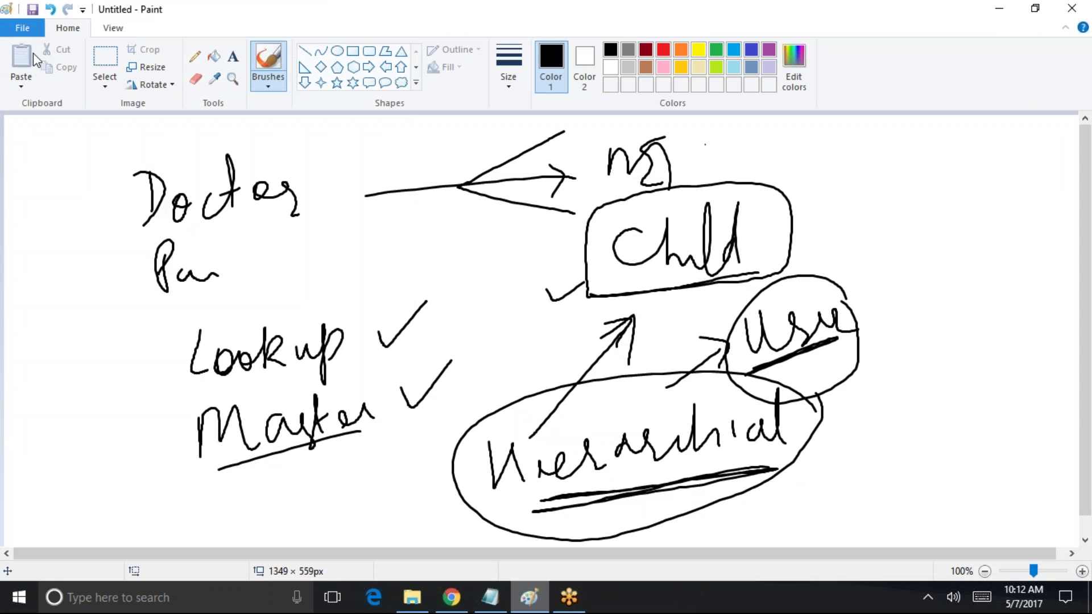
key(n)
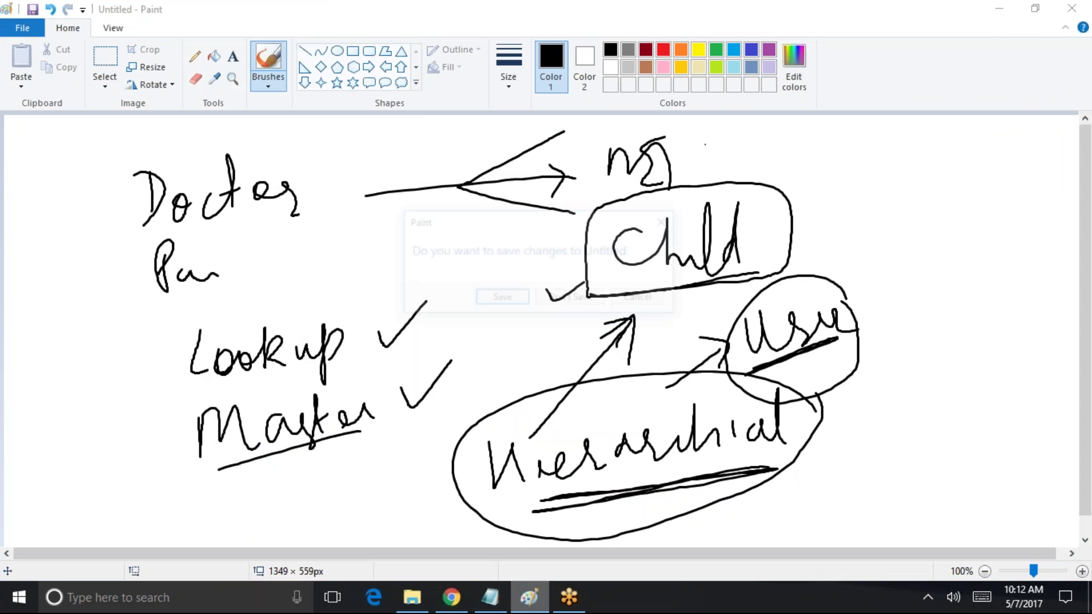
click(592, 305)
Handwrite "25 Look up" across the upper part of the blank canvas
mouse_move(361, 182)
mouse_down()
mouse_move(365, 246)
mouse_move(390, 210)
mouse_move(392, 231)
mouse_up()
drag(398, 181, 411, 174)
mouse_move(468, 172)
mouse_down()
mouse_move(455, 225)
mouse_move(552, 212)
mouse_move(597, 190)
mouse_move(618, 225)
mouse_up()
mouse_move(642, 197)
mouse_down()
mouse_move(666, 202)
mouse_move(688, 241)
mouse_move(692, 215)
mouse_up()
Handwrite "2 -> Master field" below the first line and underline the text of both lines
mouse_move(351, 312)
mouse_down()
mouse_move(381, 295)
mouse_move(385, 353)
mouse_move(455, 328)
mouse_move(465, 343)
mouse_up()
mouse_move(498, 331)
mouse_down()
mouse_move(519, 286)
mouse_move(550, 322)
mouse_move(596, 311)
mouse_move(604, 326)
mouse_up()
mouse_move(622, 260)
mouse_down()
mouse_move(621, 288)
mouse_move(693, 301)
mouse_up()
drag(611, 280, 625, 277)
drag(726, 252, 714, 330)
mouse_move(713, 329)
mouse_down()
mouse_move(838, 228)
mouse_move(867, 277)
mouse_up()
drag(430, 260, 702, 217)
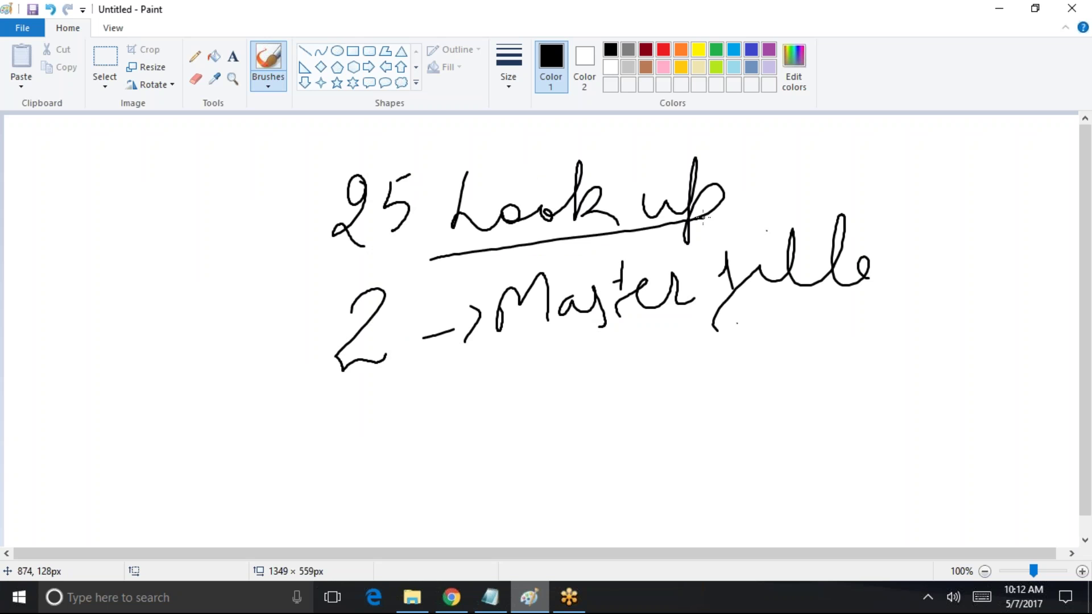
drag(448, 379, 842, 307)
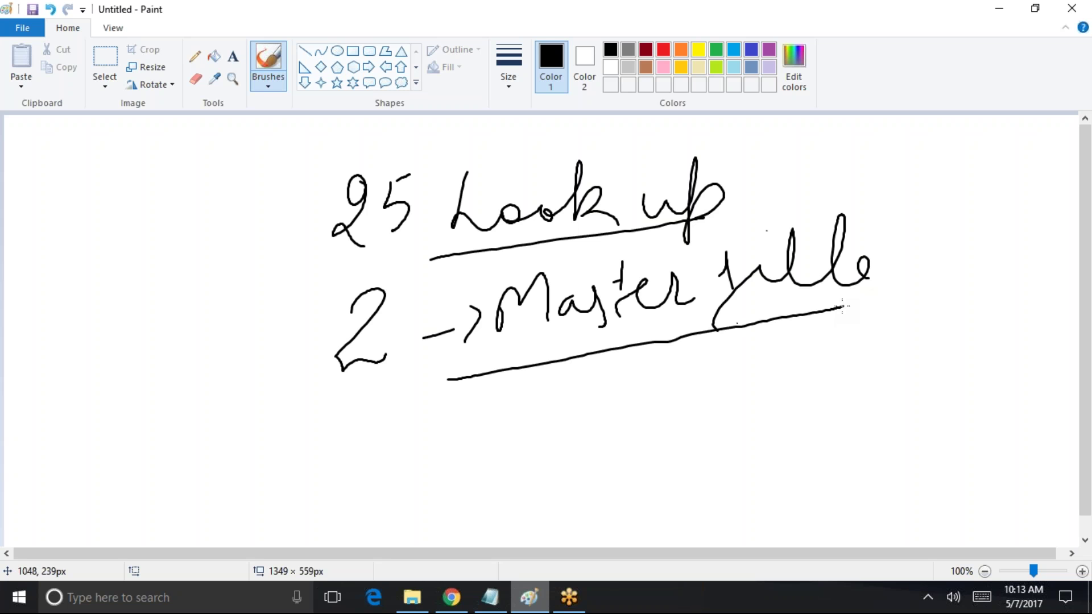
Scribble out the word after "Master", handwrite "Detail" beside it, and underline the numbers 25 and 2
drag(760, 254, 796, 252)
drag(734, 285, 828, 259)
mouse_move(897, 227)
mouse_down()
mouse_move(891, 287)
mouse_move(970, 250)
mouse_up()
mouse_move(967, 209)
mouse_down()
mouse_move(965, 275)
mouse_move(1024, 262)
mouse_up()
drag(1023, 210, 1034, 276)
drag(309, 254, 383, 246)
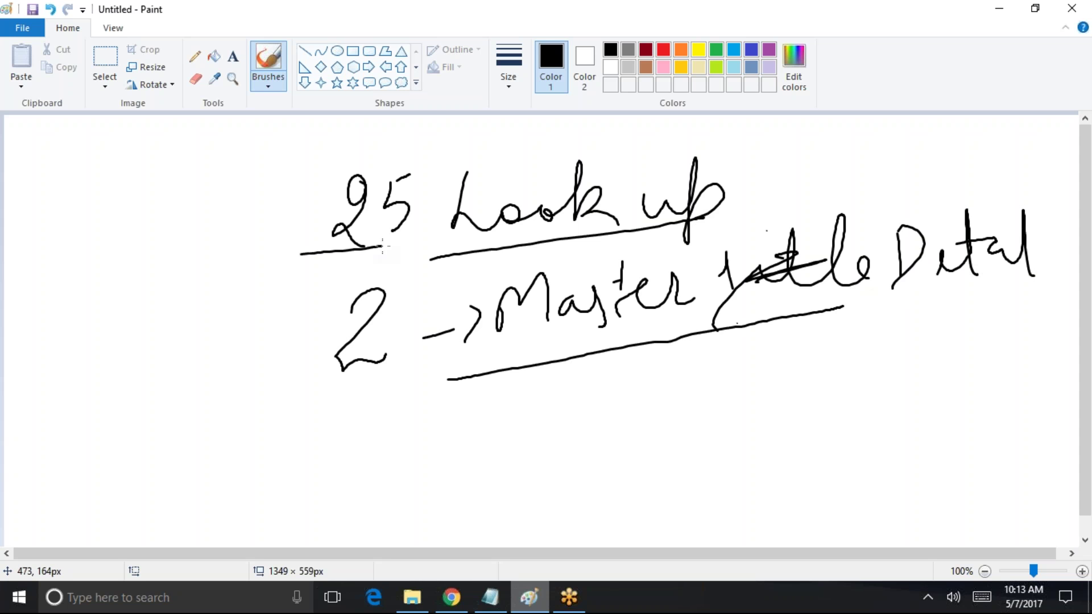
drag(330, 388, 355, 381)
Sketch a double-circled "Par" below the 2 with a double-line arrow leading to the handwritten word "Child"
mouse_move(340, 433)
mouse_down()
mouse_move(336, 472)
mouse_move(343, 452)
mouse_up()
mouse_move(376, 442)
mouse_down()
mouse_move(364, 454)
mouse_move(385, 439)
mouse_move(394, 449)
mouse_up()
mouse_move(447, 441)
mouse_down()
mouse_move(617, 419)
mouse_move(607, 432)
mouse_up()
mouse_move(673, 387)
mouse_down()
mouse_move(673, 424)
mouse_move(727, 401)
mouse_move(746, 410)
mouse_move(767, 390)
mouse_up()
mouse_move(366, 398)
mouse_down()
mouse_move(324, 509)
mouse_move(398, 438)
mouse_move(295, 452)
mouse_move(373, 399)
mouse_up()
mouse_move(447, 449)
mouse_down()
mouse_move(623, 419)
mouse_move(558, 428)
mouse_up()
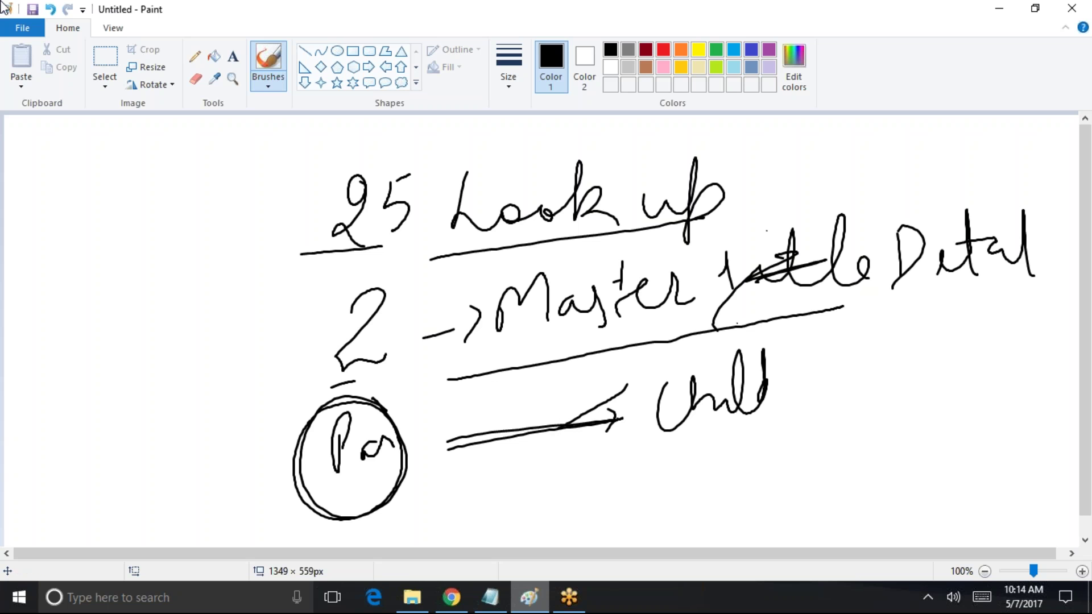
Start a new blank drawing without saving the current relationship limits sketch
click(33, 32)
key(Escape)
click(23, 28)
click(37, 56)
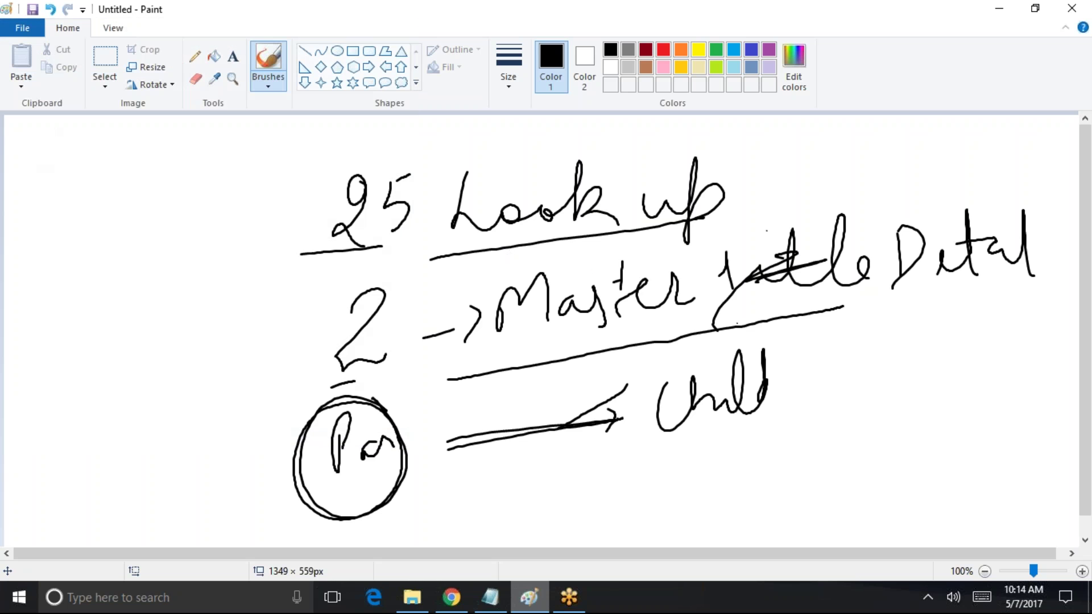
click(569, 299)
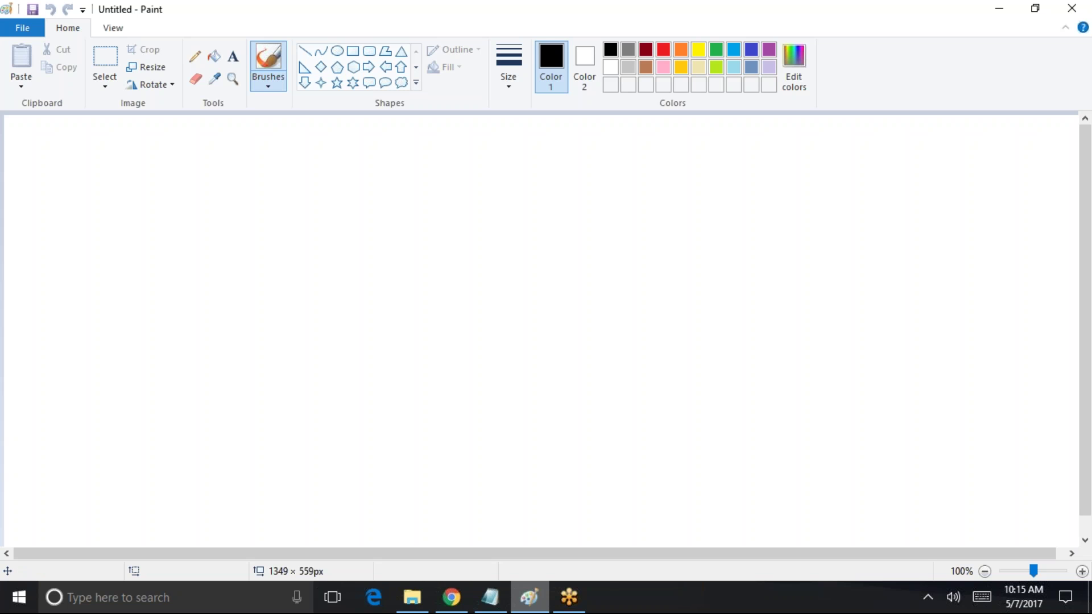
Handwrite an underlined "User" with "Custom" below it, and an underlined "Business" opposite with an arrow pointing to it
mouse_move(335, 152)
mouse_down()
mouse_move(358, 199)
mouse_move(403, 166)
mouse_move(481, 185)
mouse_up()
drag(322, 242, 478, 221)
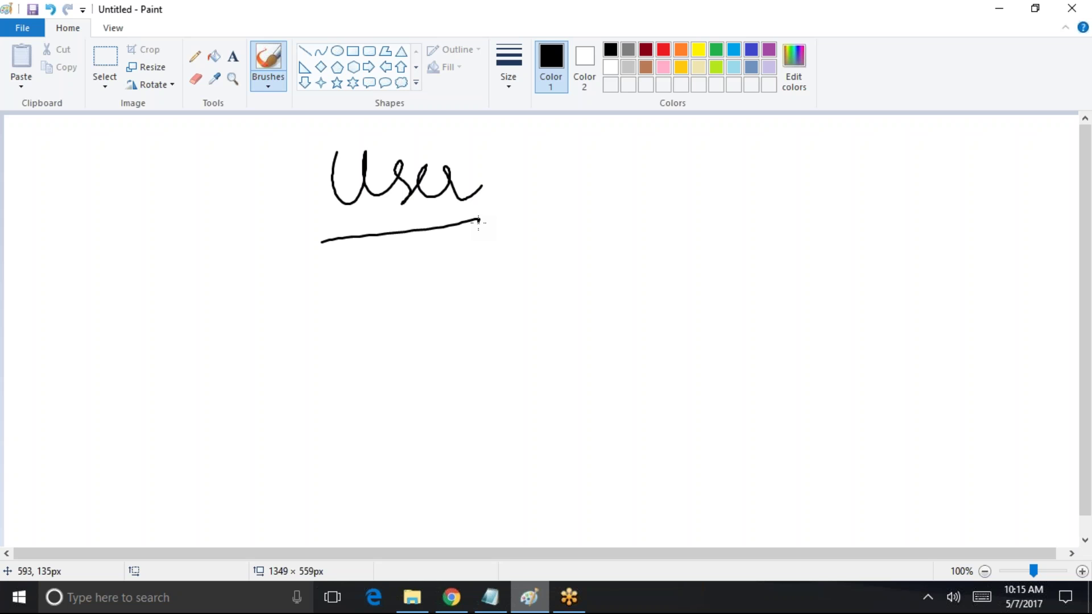
mouse_move(387, 274)
mouse_down()
mouse_move(376, 337)
mouse_move(464, 284)
mouse_move(639, 286)
mouse_up()
mouse_move(800, 227)
mouse_down()
mouse_move(846, 261)
mouse_move(826, 283)
mouse_move(888, 282)
mouse_up()
mouse_move(908, 259)
mouse_down()
mouse_move(908, 277)
mouse_move(982, 278)
mouse_up()
drag(767, 332, 967, 302)
mouse_move(693, 333)
mouse_down()
mouse_move(788, 312)
mouse_move(779, 296)
mouse_move(778, 334)
mouse_up()
Label "Custom" as "Child" and "Business" as "Parent", circling the Business and Parent pair
mouse_move(428, 366)
mouse_down()
mouse_move(464, 401)
mouse_move(551, 401)
mouse_up()
mouse_move(831, 349)
mouse_down()
mouse_move(807, 403)
mouse_move(832, 378)
mouse_move(959, 367)
mouse_up()
mouse_move(944, 215)
mouse_down()
mouse_move(1004, 387)
mouse_move(984, 249)
mouse_up()
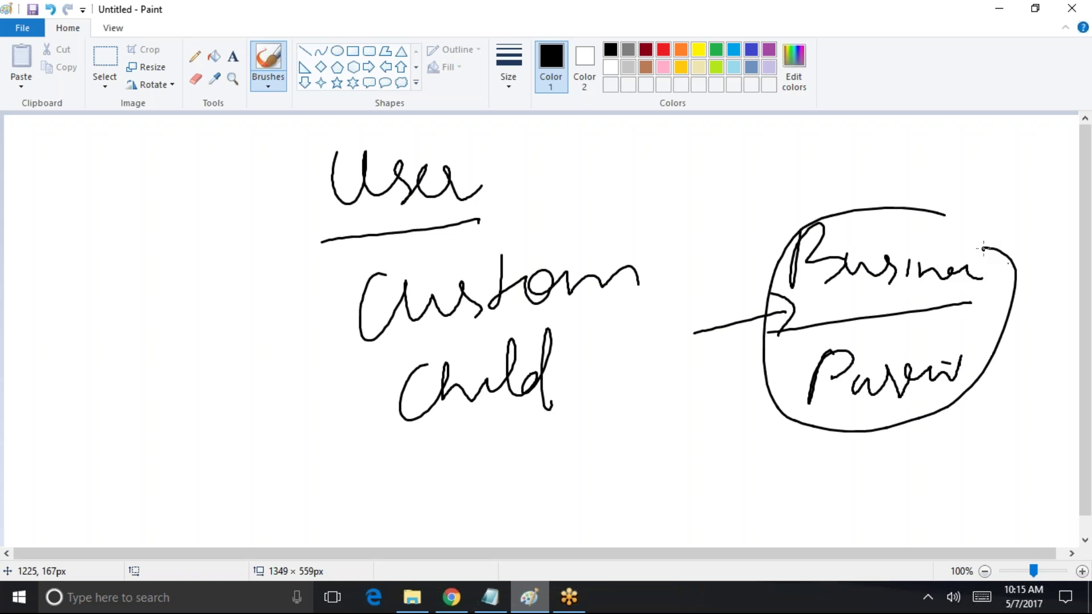
Draw a line from the circled Business and Parent pair to "Child" and cross out "Child"
drag(801, 313, 544, 372)
drag(477, 286, 565, 401)
drag(526, 329, 453, 406)
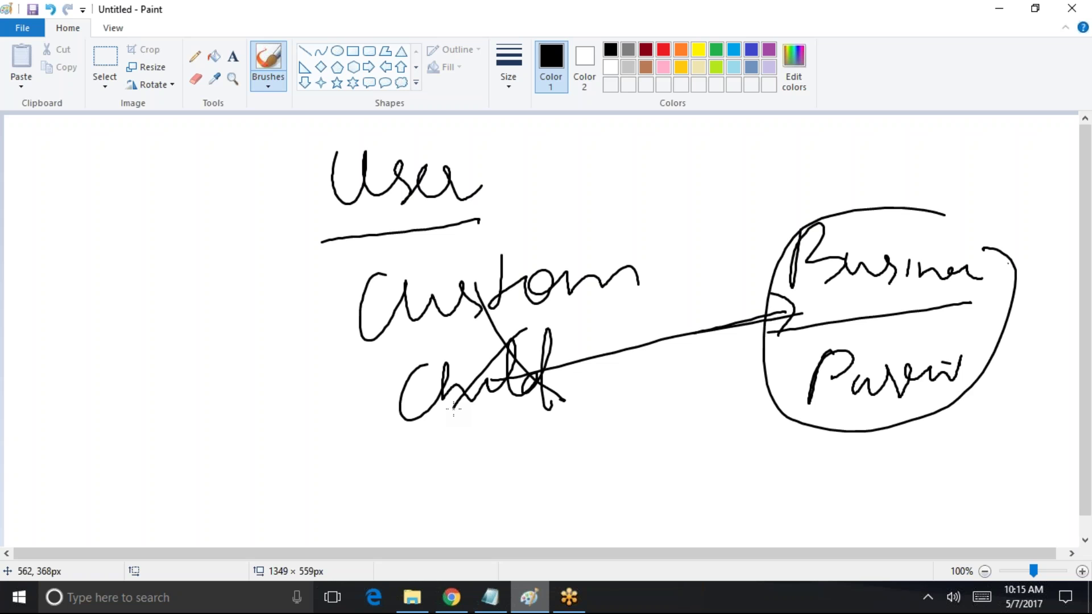
Discard the User and Business sketch without saving and start a new blank drawing
click(22, 33)
click(22, 33)
click(34, 33)
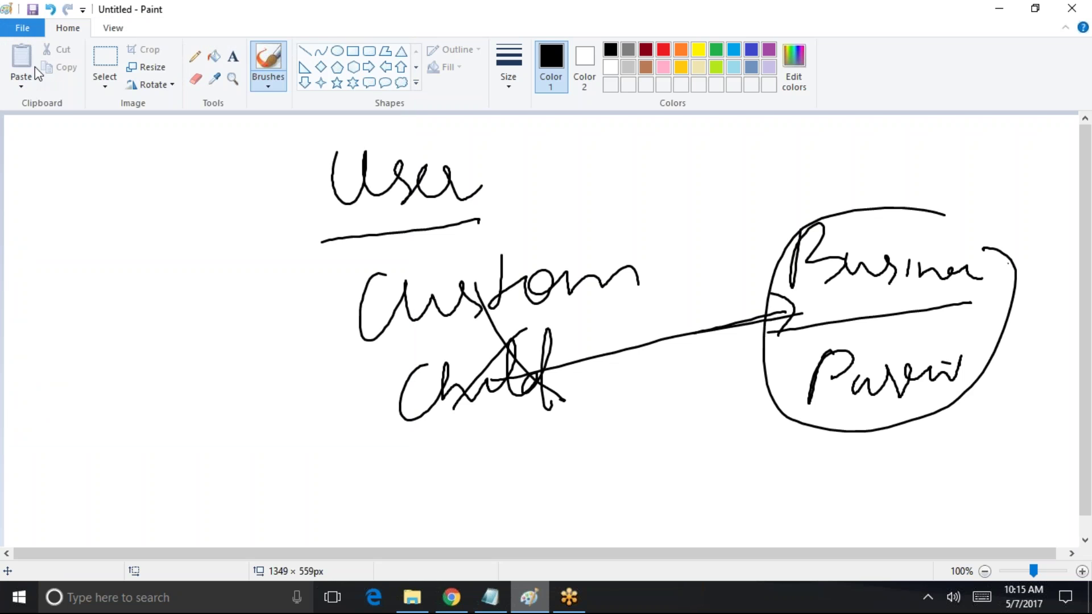
click(43, 56)
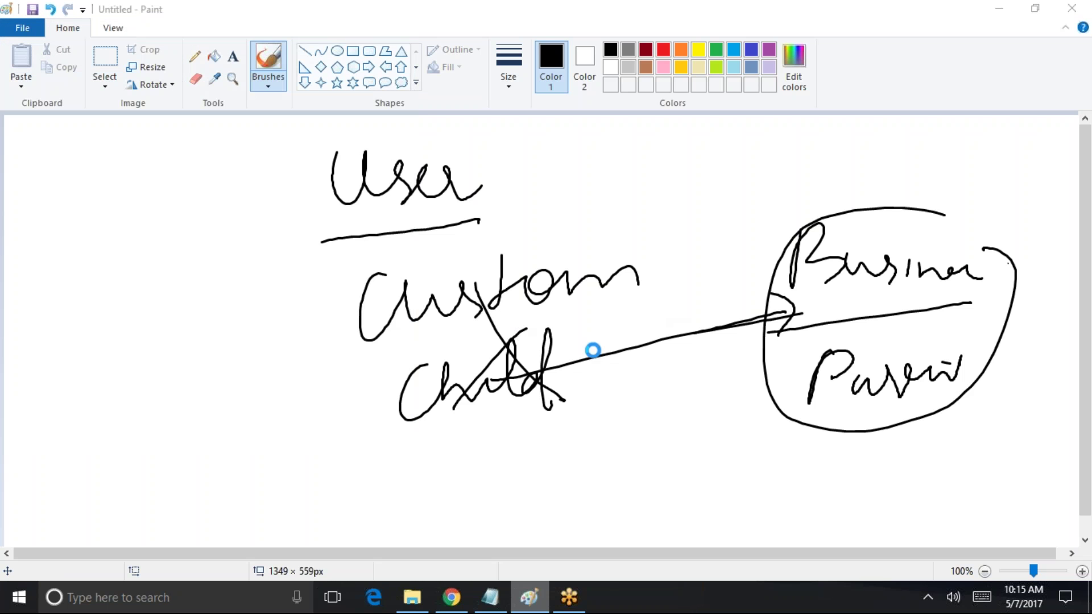
click(566, 298)
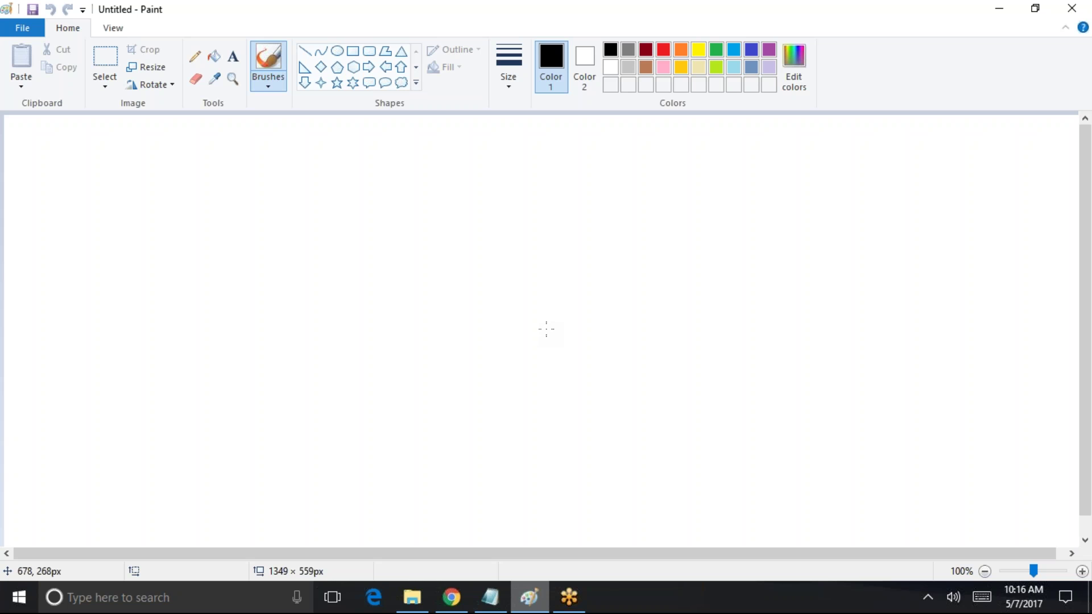
Handwrite "Teacher" and "Student" side by side across the upper part of the canvas
mouse_move(283, 192)
mouse_down()
mouse_move(351, 177)
mouse_move(301, 239)
mouse_up()
mouse_move(331, 226)
mouse_down()
mouse_move(356, 236)
mouse_move(427, 174)
mouse_move(456, 226)
mouse_move(516, 236)
mouse_up()
drag(830, 163, 763, 240)
mouse_move(865, 166)
mouse_down()
mouse_move(842, 215)
mouse_move(948, 189)
mouse_up()
drag(983, 223, 1030, 223)
mouse_move(1042, 160)
mouse_down()
mouse_move(1046, 223)
mouse_move(1065, 190)
mouse_up()
Underline "Teacher", emphasize "Student" with a scribbled bar and a circle, and draw an arrow from "Student" to "Teacher"
drag(786, 271, 1015, 263)
drag(306, 302, 548, 266)
mouse_move(828, 283)
mouse_down()
mouse_move(1019, 267)
mouse_move(859, 299)
mouse_move(778, 297)
mouse_move(852, 271)
mouse_move(817, 312)
mouse_move(999, 275)
mouse_up()
mouse_move(545, 221)
mouse_down()
mouse_move(746, 192)
mouse_move(690, 224)
mouse_move(669, 214)
mouse_move(725, 172)
mouse_up()
drag(641, 218, 709, 217)
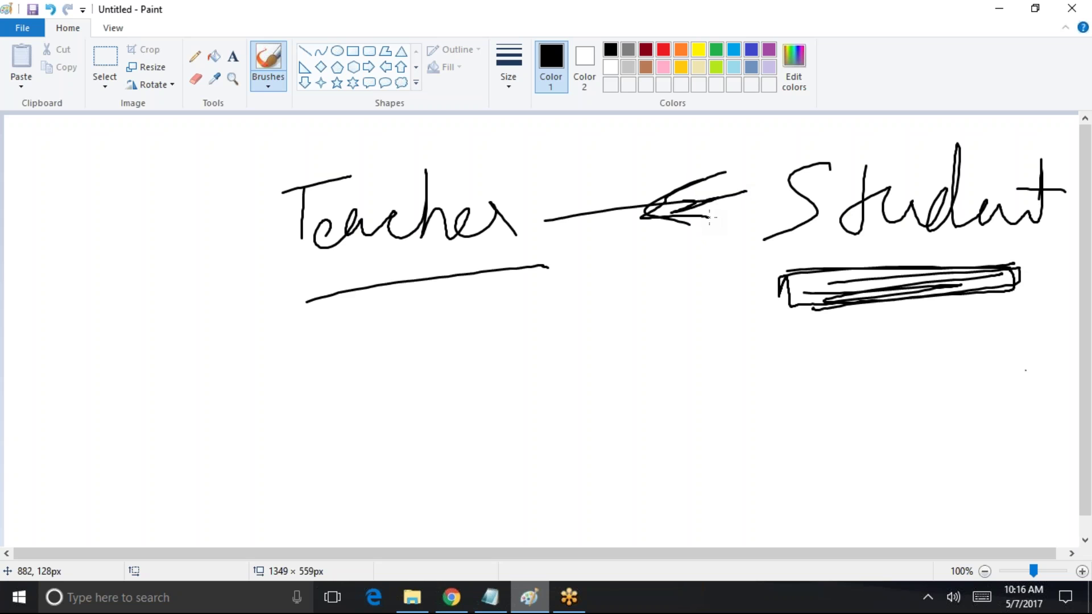
mouse_move(1030, 153)
mouse_down()
mouse_move(768, 250)
mouse_move(1041, 162)
mouse_up()
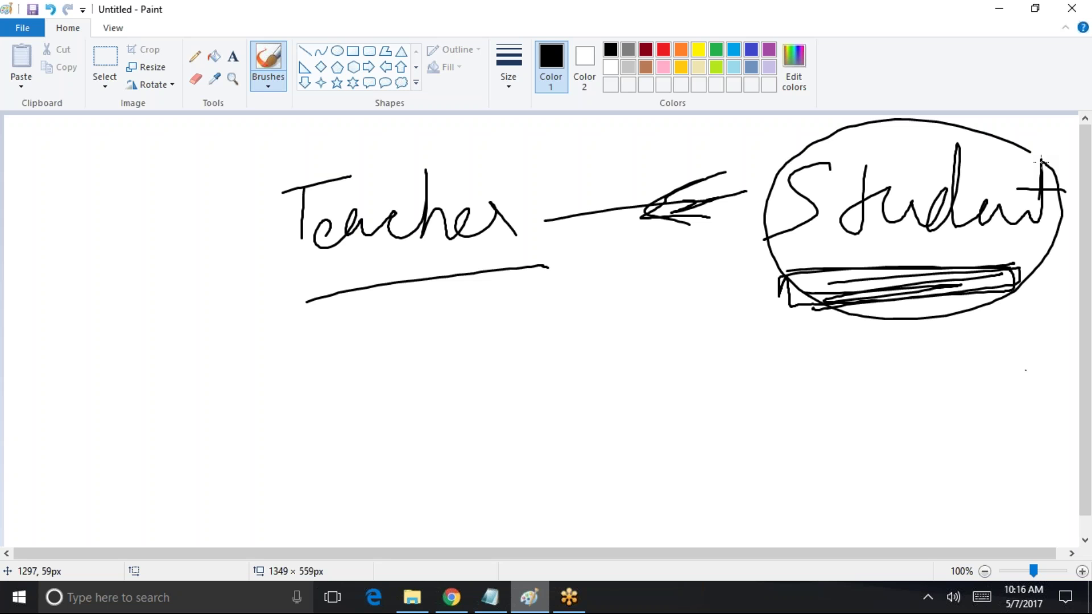
Handwrite "Employee" below "Teacher" with an arrow leading to "PTO" below "Student"
mouse_move(362, 325)
mouse_down()
mouse_move(335, 382)
mouse_move(370, 378)
mouse_move(421, 395)
mouse_up()
mouse_move(439, 342)
mouse_down()
mouse_move(524, 355)
mouse_move(518, 413)
mouse_up()
drag(538, 367, 567, 380)
drag(630, 354, 721, 345)
mouse_move(787, 318)
mouse_down()
mouse_move(777, 384)
mouse_move(795, 348)
mouse_up()
mouse_move(825, 330)
mouse_down()
mouse_move(852, 328)
mouse_move(843, 362)
mouse_up()
drag(870, 344, 900, 341)
Underline "PTO" twice, then underline and circle "Employee"
drag(759, 393, 904, 374)
drag(750, 408, 906, 374)
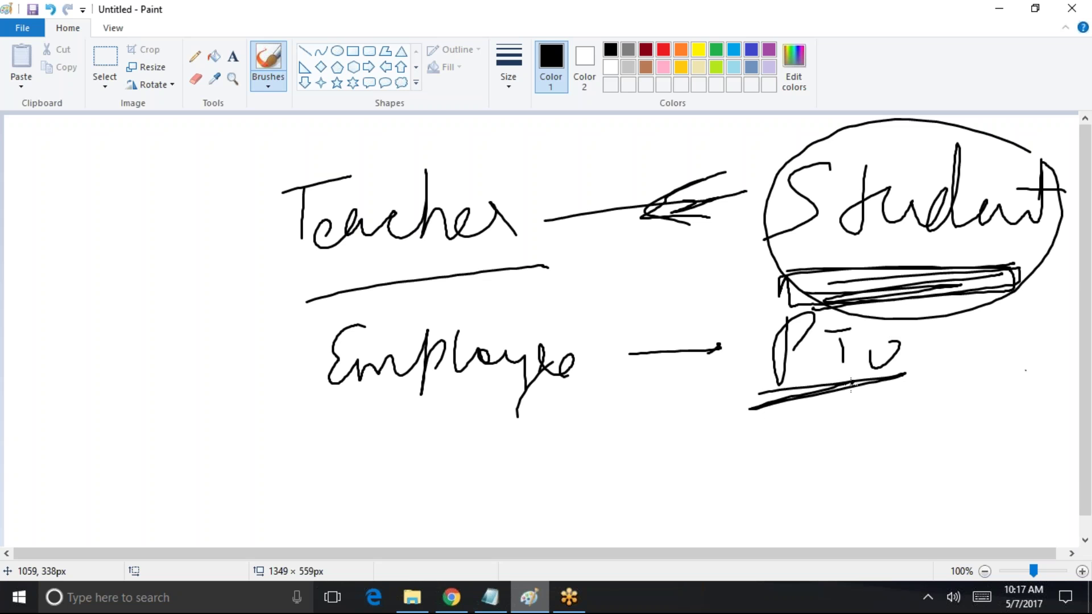
drag(313, 419, 479, 399)
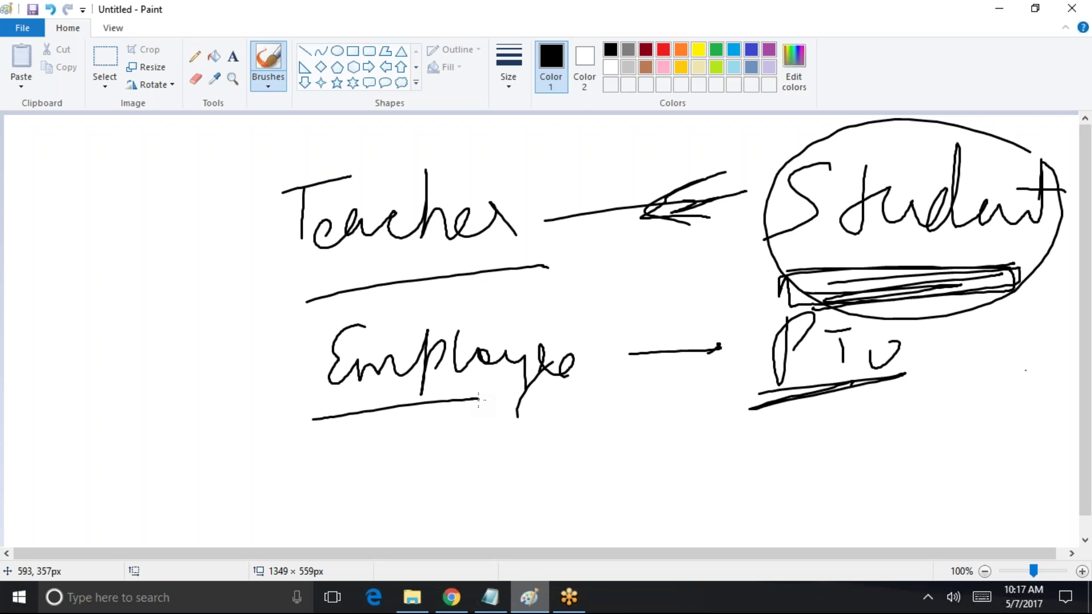
mouse_move(563, 339)
mouse_down()
mouse_move(439, 453)
mouse_move(552, 342)
mouse_up()
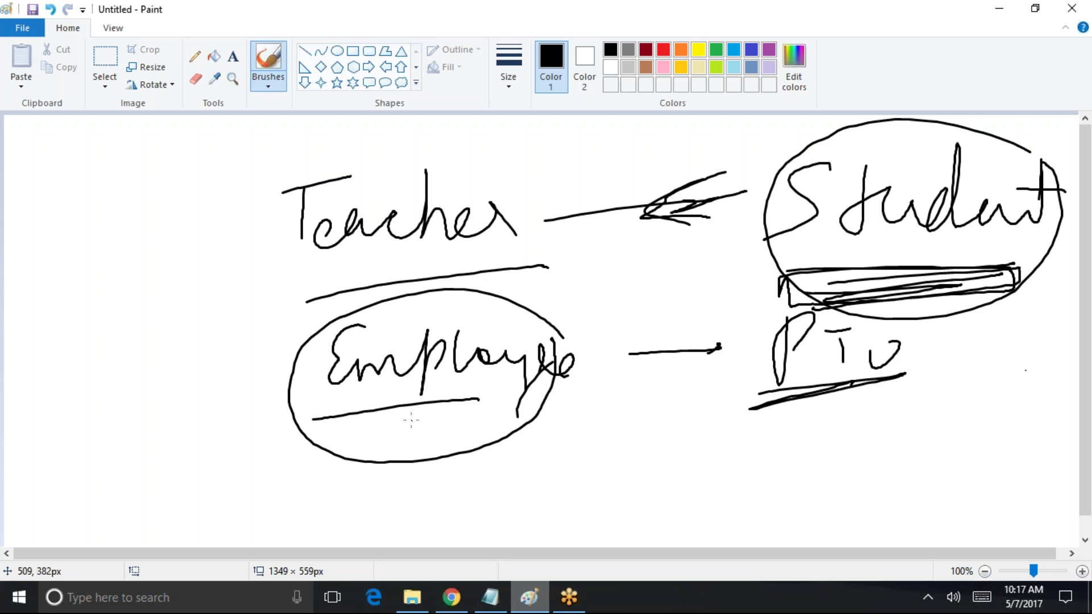
Label Employee as "Parent" and PTO as "Child", circle each pair, and write an underlined "MD" between them
mouse_move(392, 463)
mouse_down()
mouse_move(389, 490)
mouse_move(411, 430)
mouse_move(466, 470)
mouse_move(522, 433)
mouse_up()
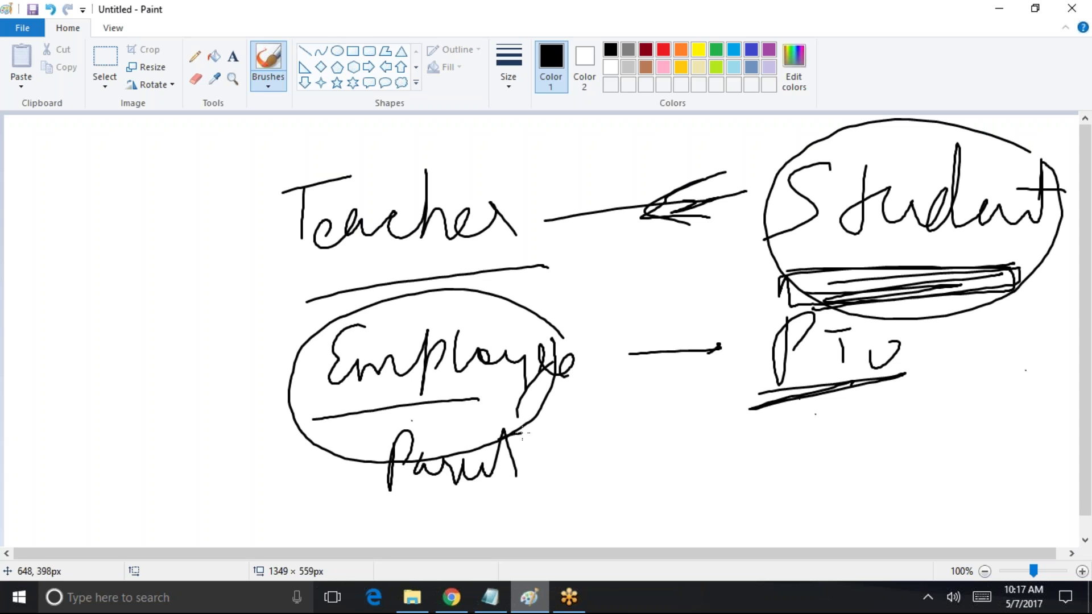
mouse_move(826, 415)
mouse_down()
mouse_move(844, 441)
mouse_move(922, 449)
mouse_up()
mouse_move(619, 441)
mouse_down()
mouse_move(621, 401)
mouse_move(682, 398)
mouse_move(672, 450)
mouse_move(588, 484)
mouse_up()
mouse_move(535, 318)
mouse_down()
mouse_move(432, 287)
mouse_move(379, 510)
mouse_move(475, 296)
mouse_up()
mouse_move(907, 321)
mouse_down()
mouse_move(748, 309)
mouse_move(970, 419)
mouse_move(883, 291)
mouse_up()
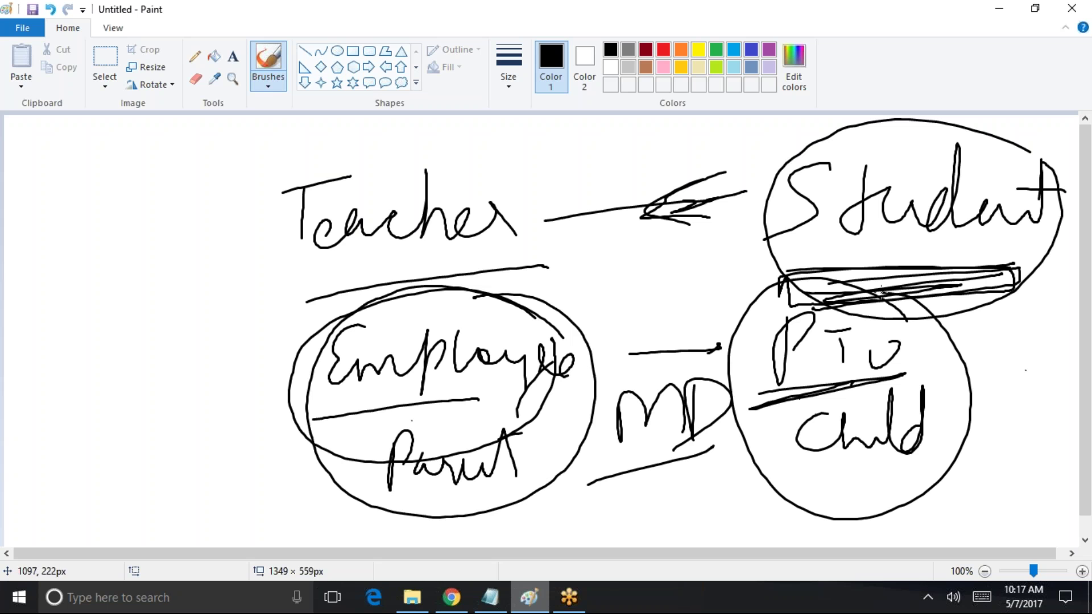
Clear the Teacher and Employee sketch by starting a new blank drawing without saving
click(36, 34)
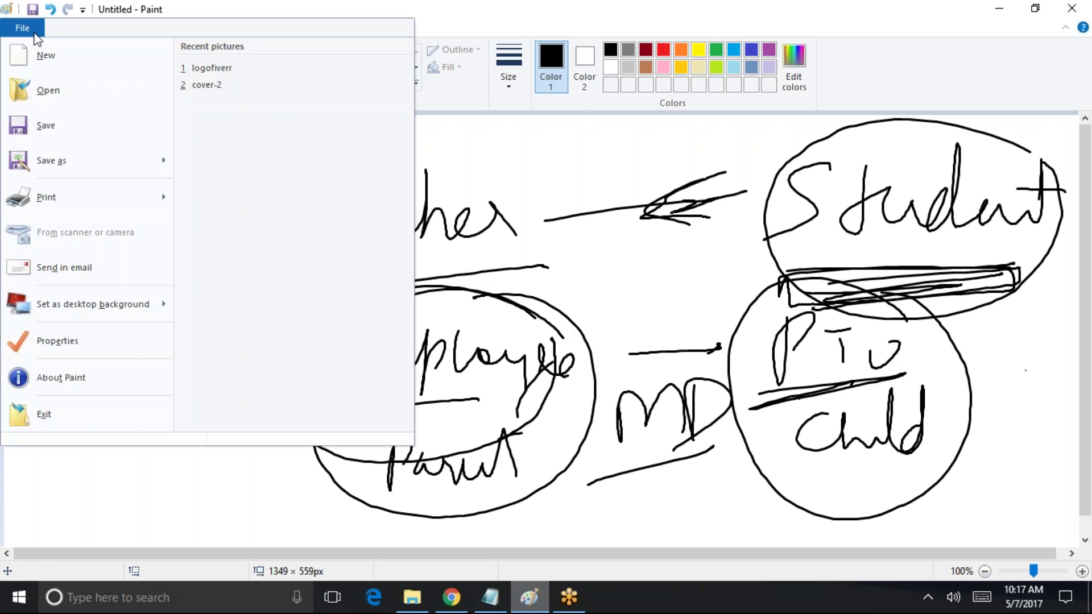
click(47, 58)
click(579, 300)
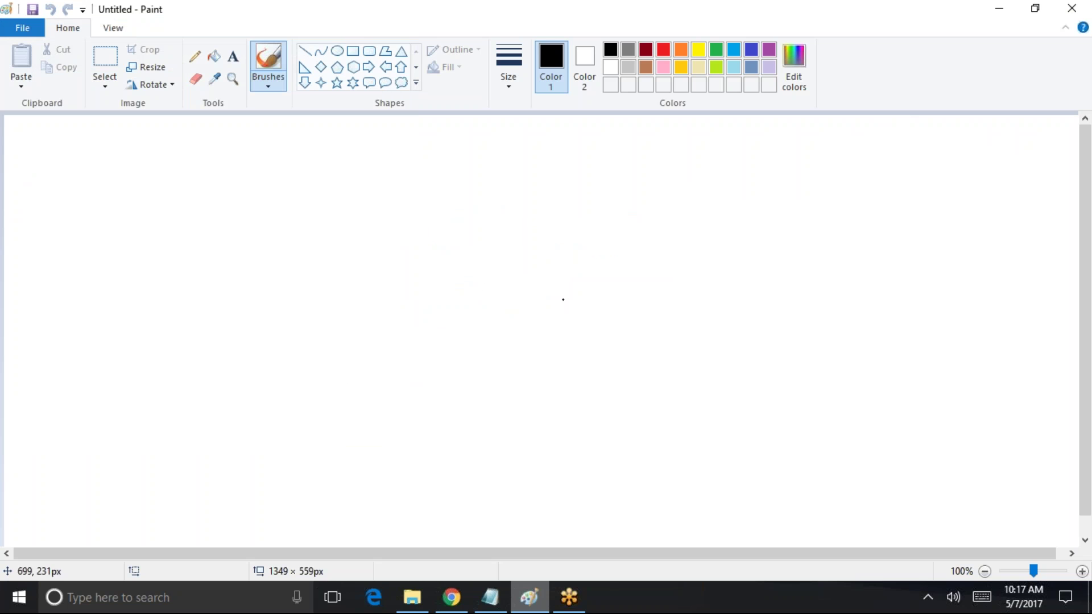
Handwrite "Inv" and "Line" and connect them with a crow's-foot line that branches toward "Line"
drag(296, 192, 362, 180)
mouse_move(339, 183)
mouse_down()
mouse_move(322, 232)
mouse_move(372, 219)
mouse_move(377, 232)
mouse_up()
drag(393, 196, 418, 183)
mouse_move(676, 154)
mouse_down()
mouse_move(665, 206)
mouse_move(711, 203)
mouse_up()
mouse_move(732, 181)
mouse_down()
mouse_move(730, 203)
mouse_move(790, 209)
mouse_move(719, 155)
mouse_up()
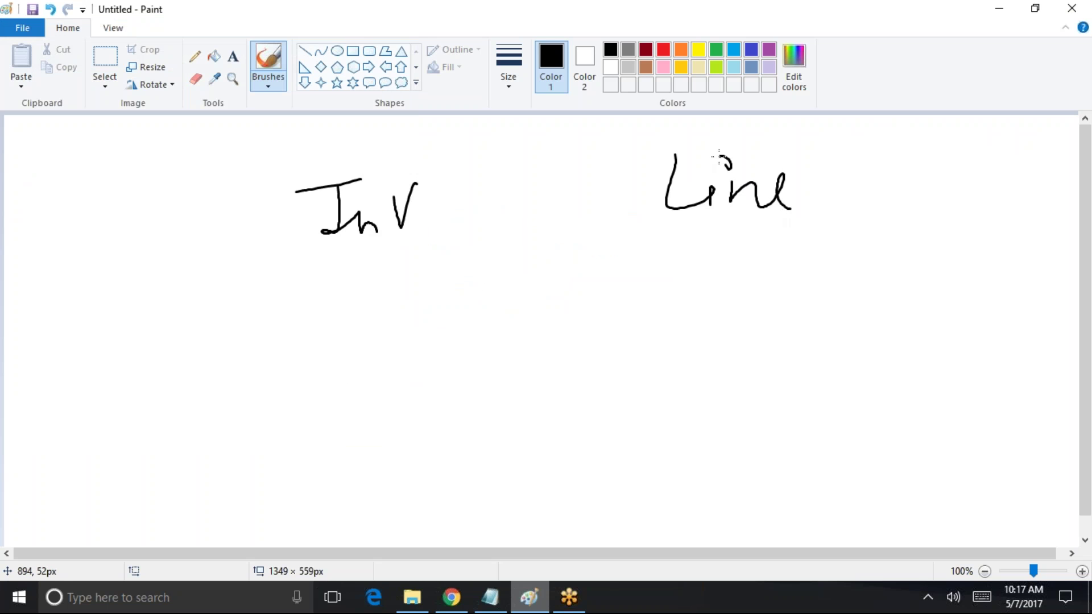
drag(442, 228, 631, 185)
mouse_move(557, 201)
mouse_down()
mouse_move(614, 165)
mouse_move(615, 213)
mouse_up()
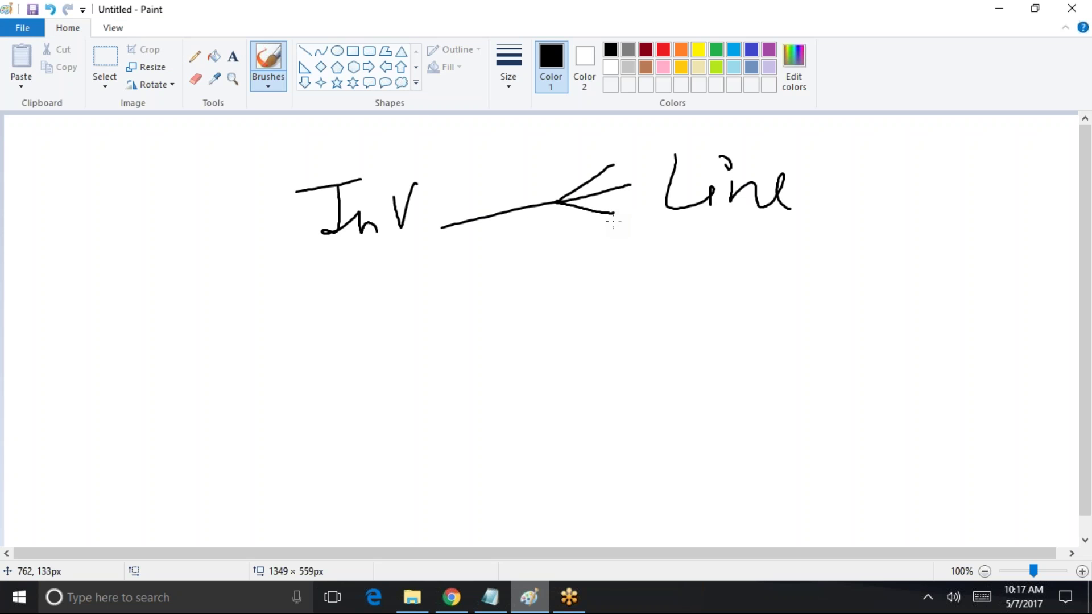
Handwrite "Master Detail" below the Inv and Line connection and underline it
mouse_move(479, 266)
mouse_down()
mouse_move(476, 301)
mouse_move(589, 288)
mouse_move(604, 303)
mouse_up()
drag(646, 229, 644, 290)
mouse_move(630, 263)
mouse_down()
mouse_move(660, 260)
mouse_move(699, 277)
mouse_up()
drag(729, 245, 730, 266)
mouse_move(726, 232)
mouse_down()
mouse_move(724, 292)
mouse_move(802, 241)
mouse_move(804, 275)
mouse_up()
mouse_move(799, 256)
mouse_down()
mouse_move(843, 247)
mouse_move(882, 268)
mouse_up()
drag(890, 215, 904, 277)
drag(859, 227, 864, 227)
drag(463, 338, 906, 285)
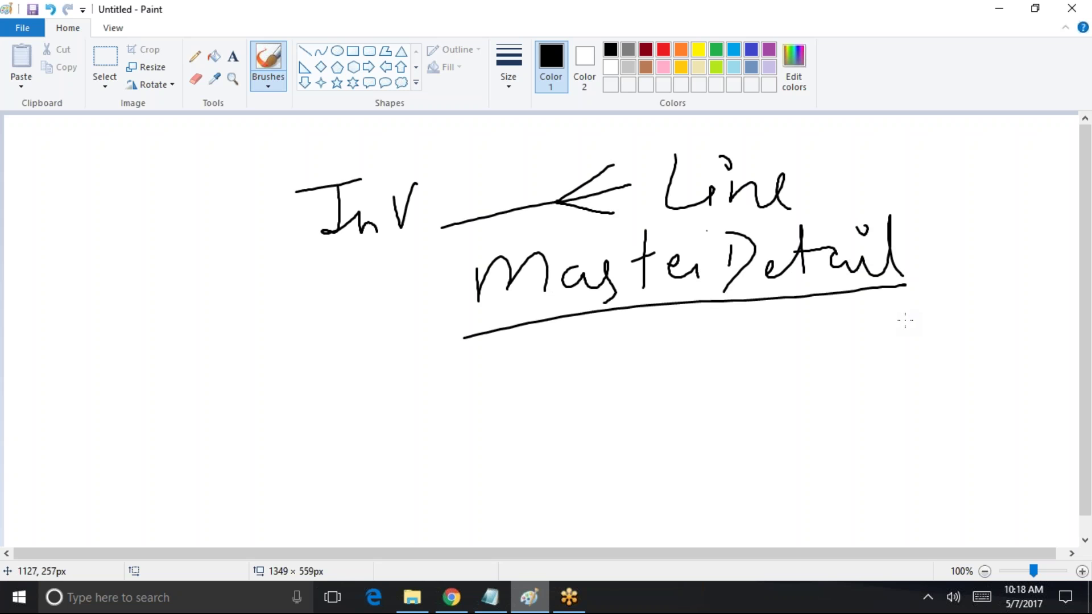
Underline "Line" and draw a crow's-foot line from it to the handwritten "Mer" with "Chi" below
drag(705, 231, 780, 218)
drag(850, 183, 945, 170)
mouse_move(968, 135)
mouse_down()
mouse_move(897, 172)
mouse_move(957, 195)
mouse_up()
drag(991, 148, 1075, 171)
mouse_move(1018, 196)
mouse_down()
mouse_move(1029, 215)
mouse_move(1059, 217)
mouse_up()
drag(970, 163, 921, 172)
Sketch "Mer" and "I" in the lower part of the canvas with lines converging toward the word "Line"
mouse_move(706, 408)
mouse_down()
mouse_move(763, 367)
mouse_move(816, 392)
mouse_move(936, 353)
mouse_move(915, 344)
mouse_up()
drag(920, 337, 904, 401)
mouse_move(976, 332)
mouse_down()
mouse_move(1011, 361)
mouse_move(1054, 369)
mouse_up()
mouse_move(738, 424)
mouse_down()
mouse_move(745, 472)
mouse_move(740, 442)
mouse_move(906, 412)
mouse_up()
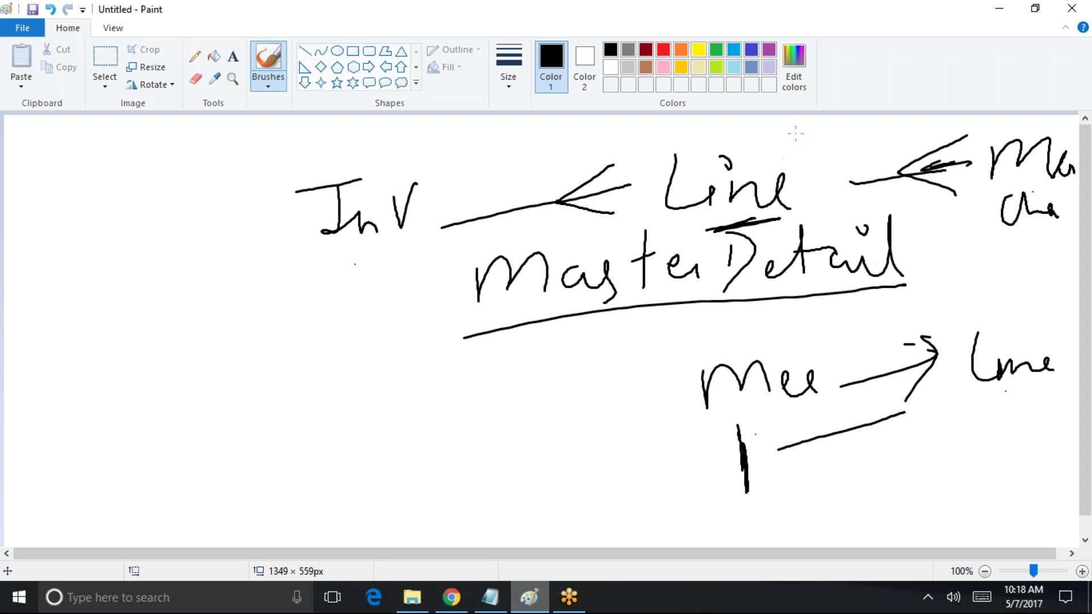
Switch to Salesforce in Chrome and open the Custom Objects page from Setup by searching for objects
click(451, 597)
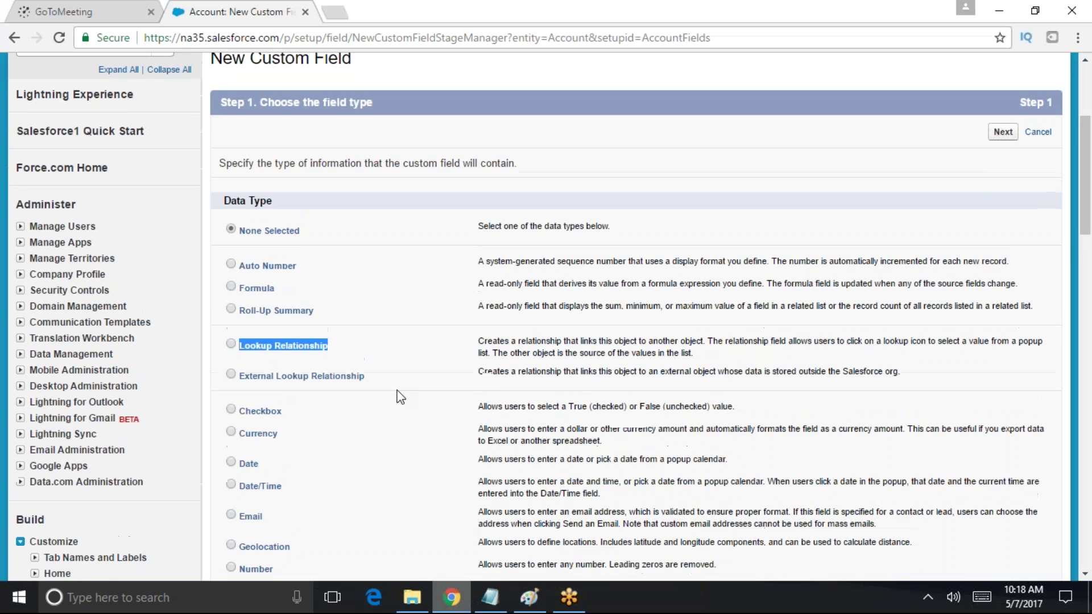
scroll(401, 396, up, 4)
click(891, 79)
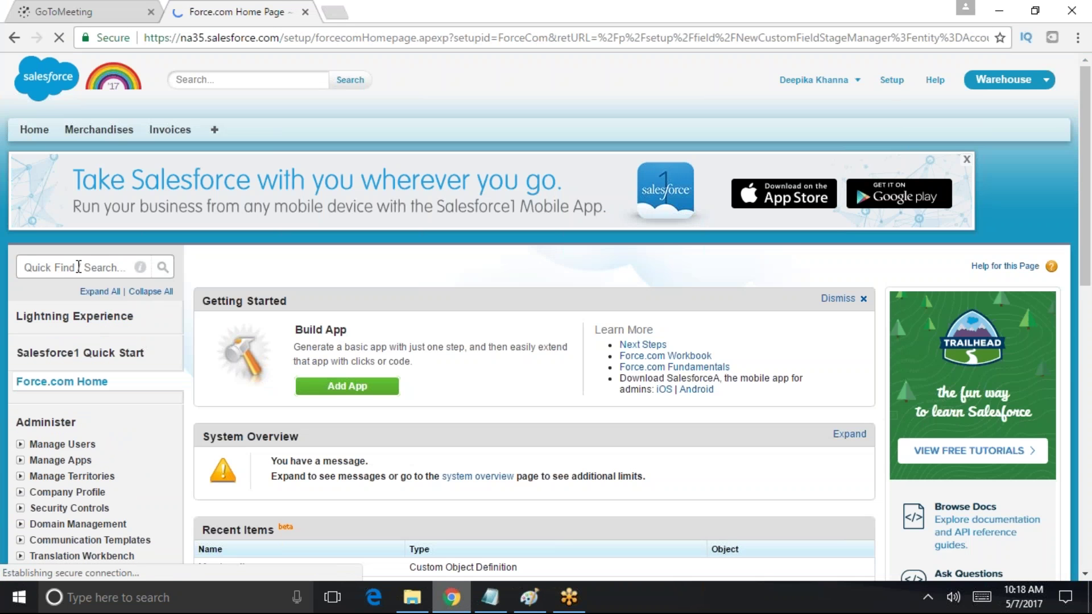
click(80, 267)
text(ob)
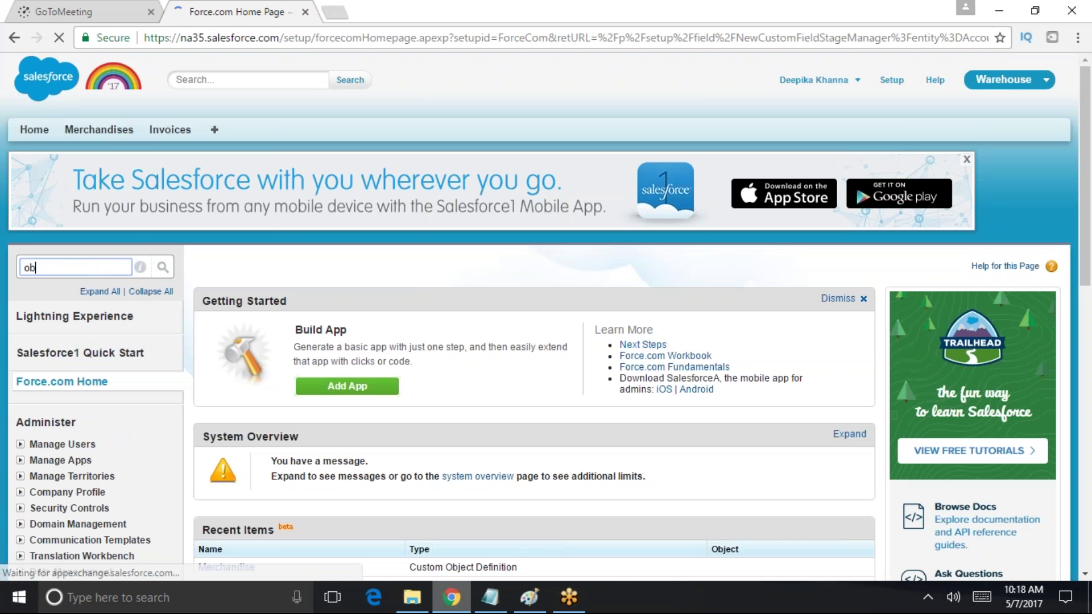
text(jec)
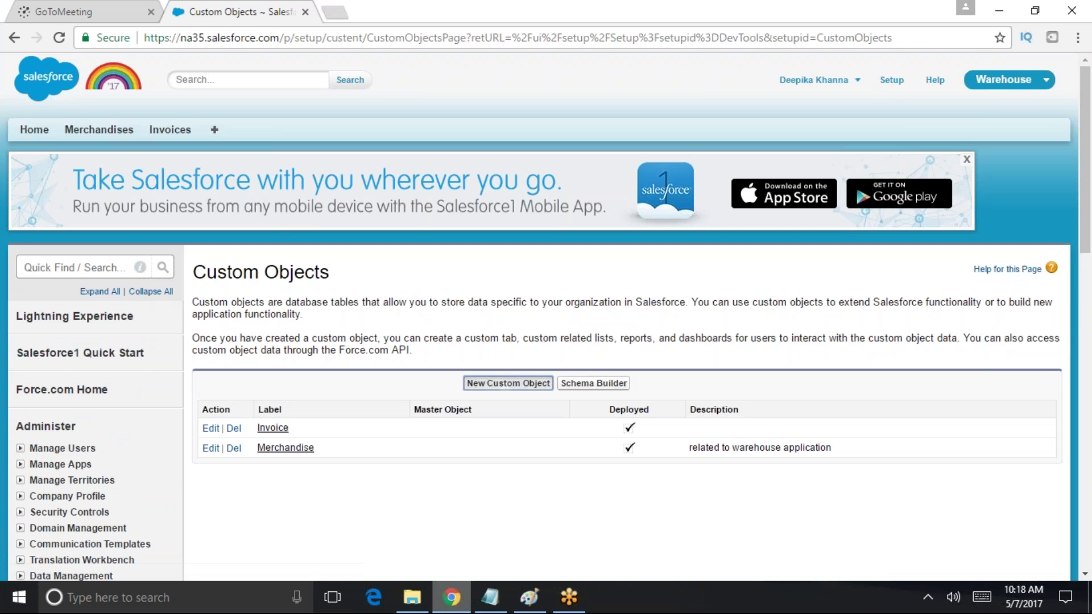
Start a new custom object with the label "Line Item" and plural label "Line Items"
click(508, 383)
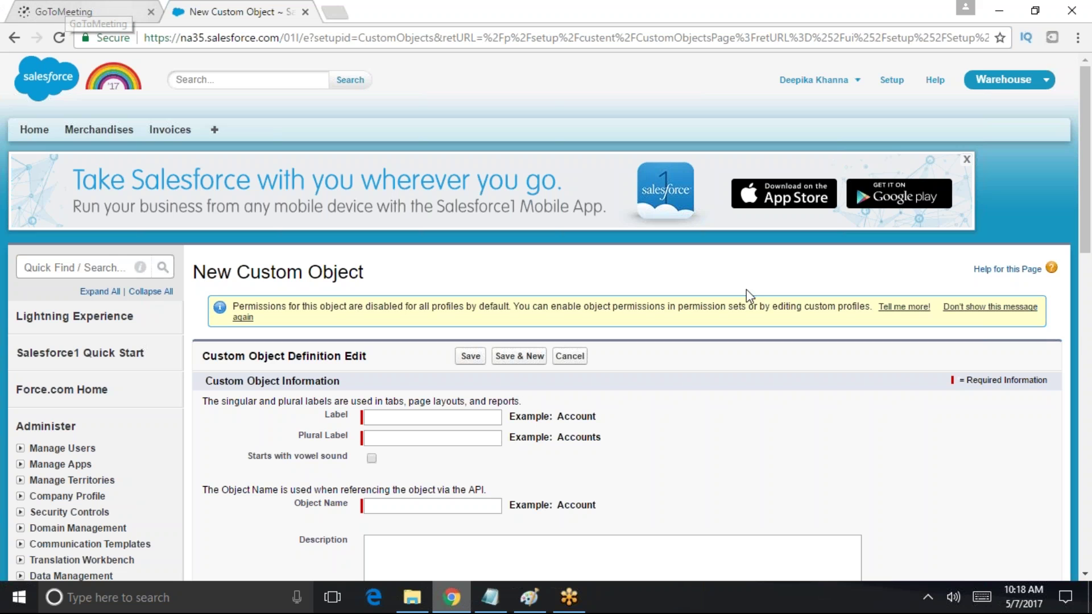
click(460, 411)
text(Line Item)
click(396, 437)
text(Line)
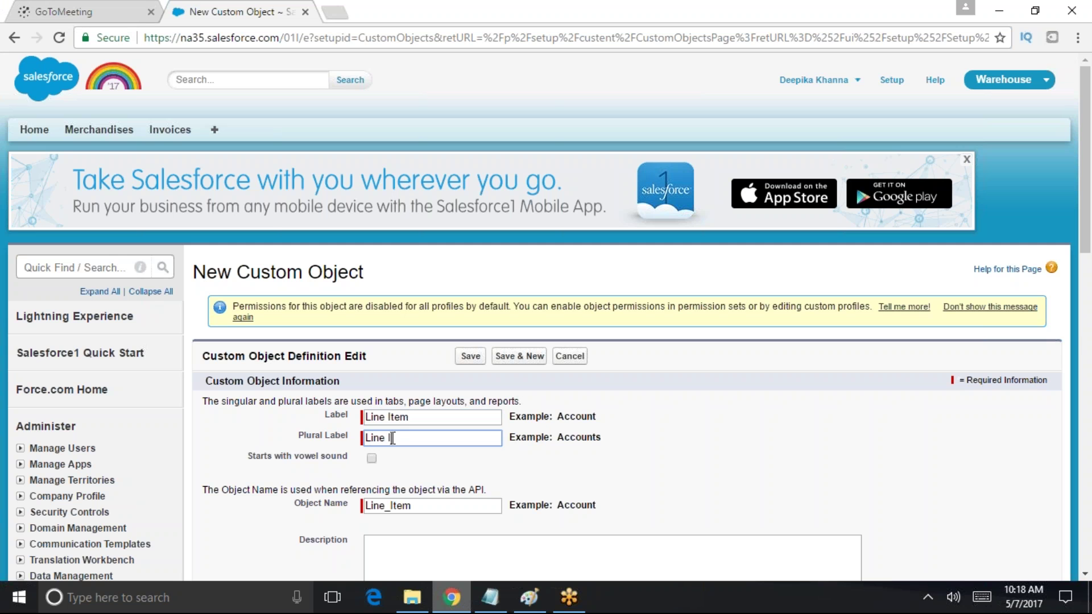
text( Items)
Change the object's record name to "Line Item Number"
scroll(449, 414, down, 1)
scroll(452, 412, down, 1)
scroll(491, 353, down, 4)
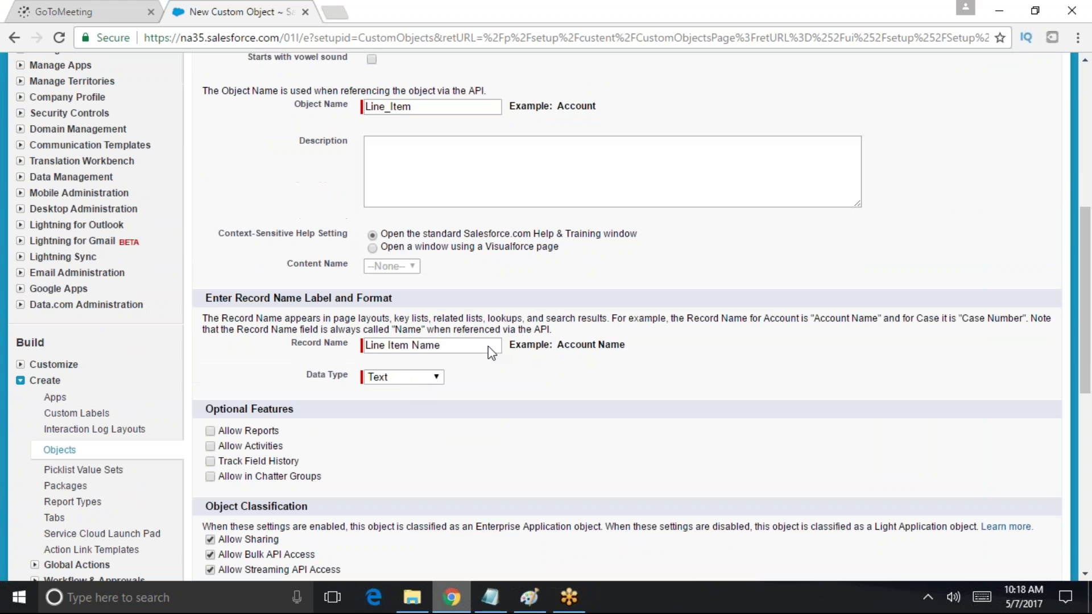
click(419, 345)
double_click(425, 345)
text(Number)
drag(450, 345, 364, 347)
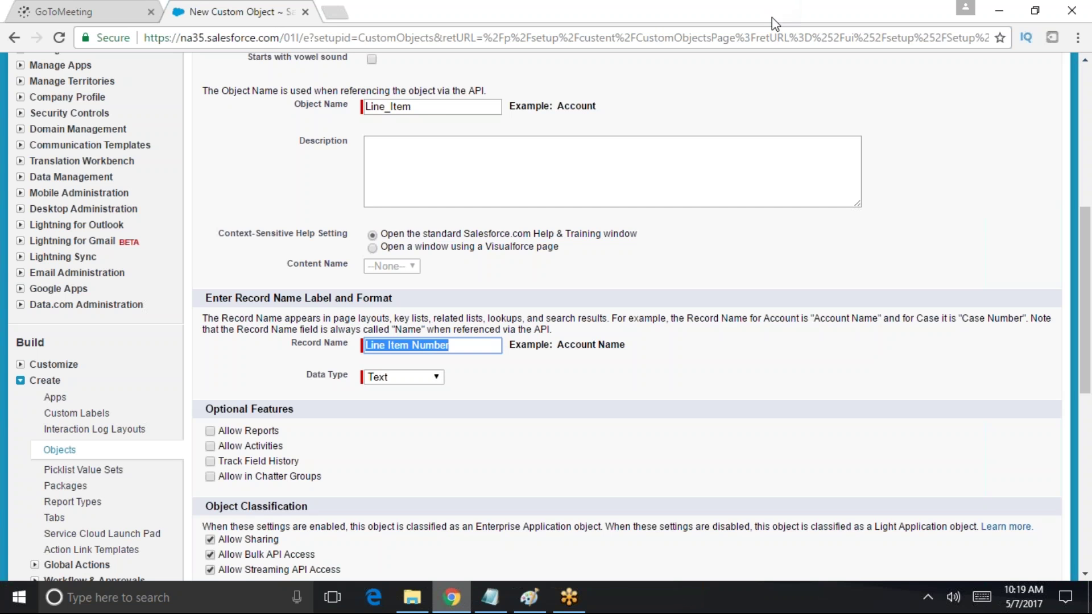
Enable reports, activities, field history tracking and Chatter groups for the Line Item object
click(213, 420)
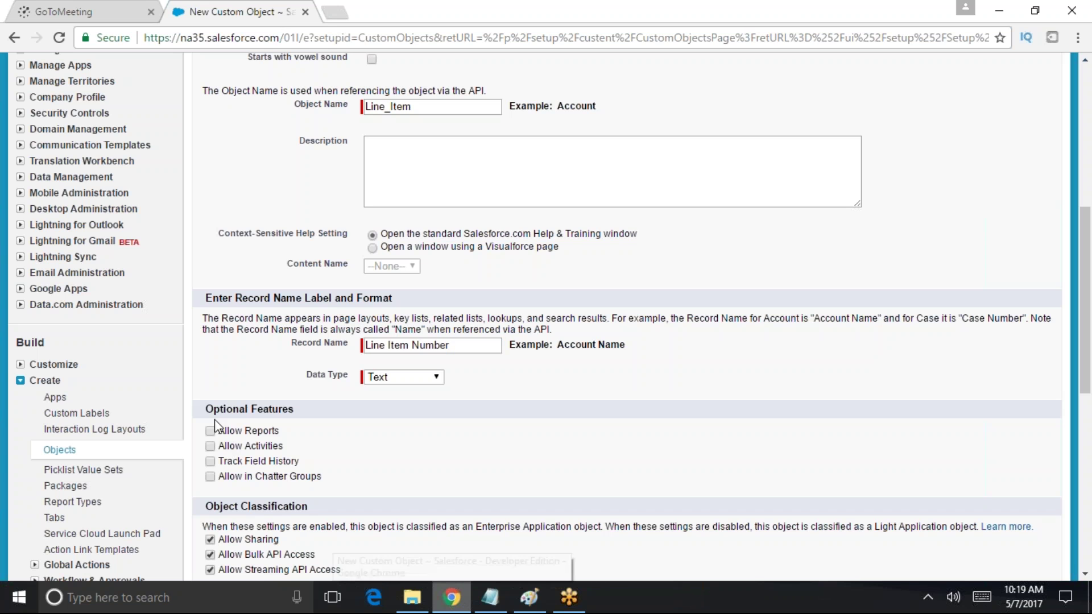
click(211, 446)
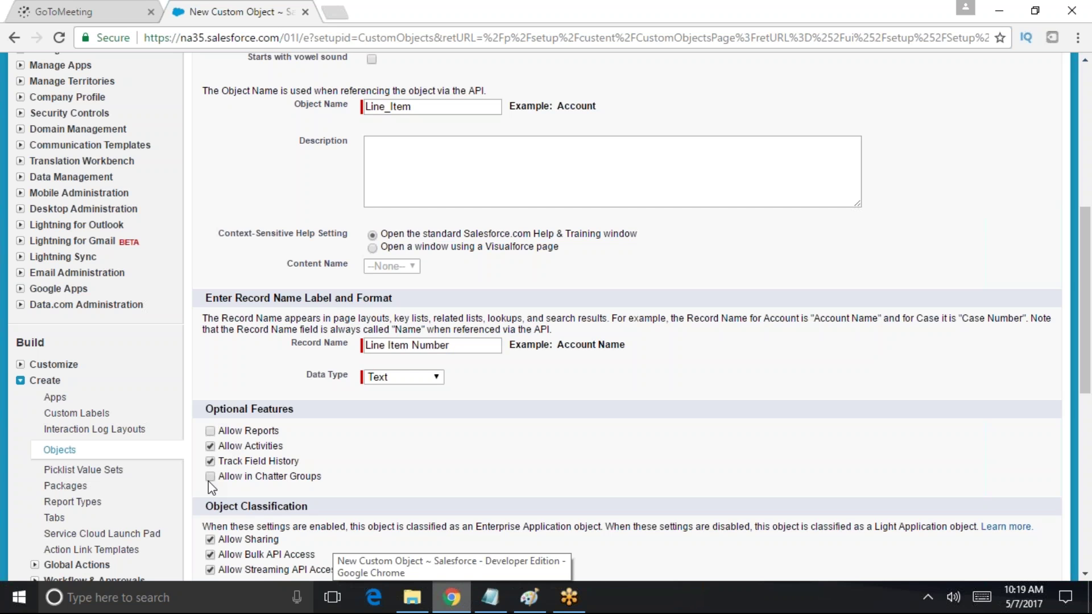
click(211, 431)
Allow search, add the Notes and Attachments related list, and launch the New Custom Tab Wizard after saving
scroll(484, 533, down, 7)
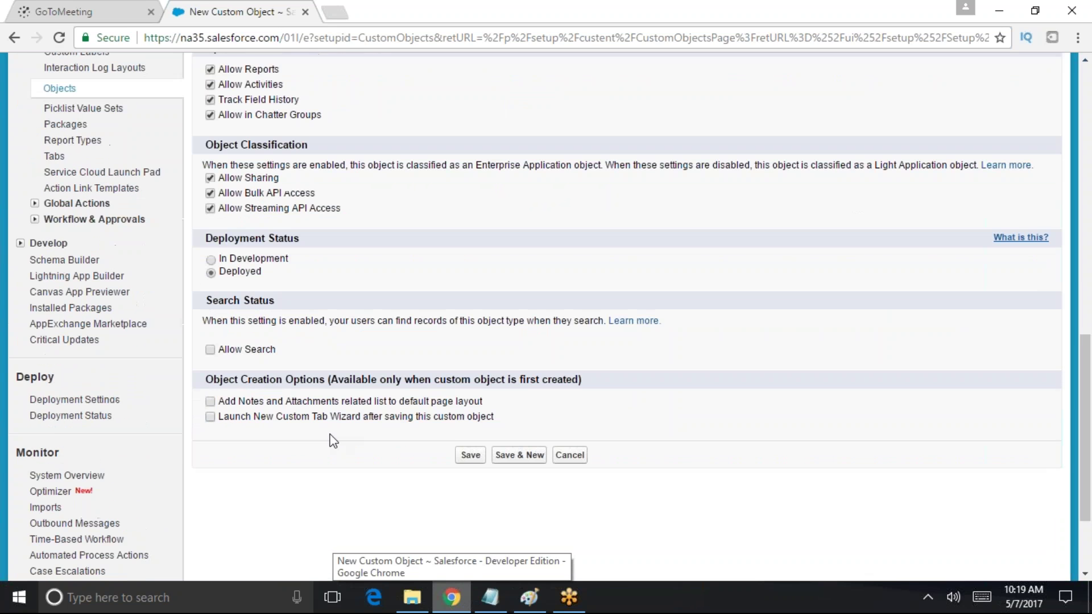
click(210, 312)
click(210, 364)
click(211, 380)
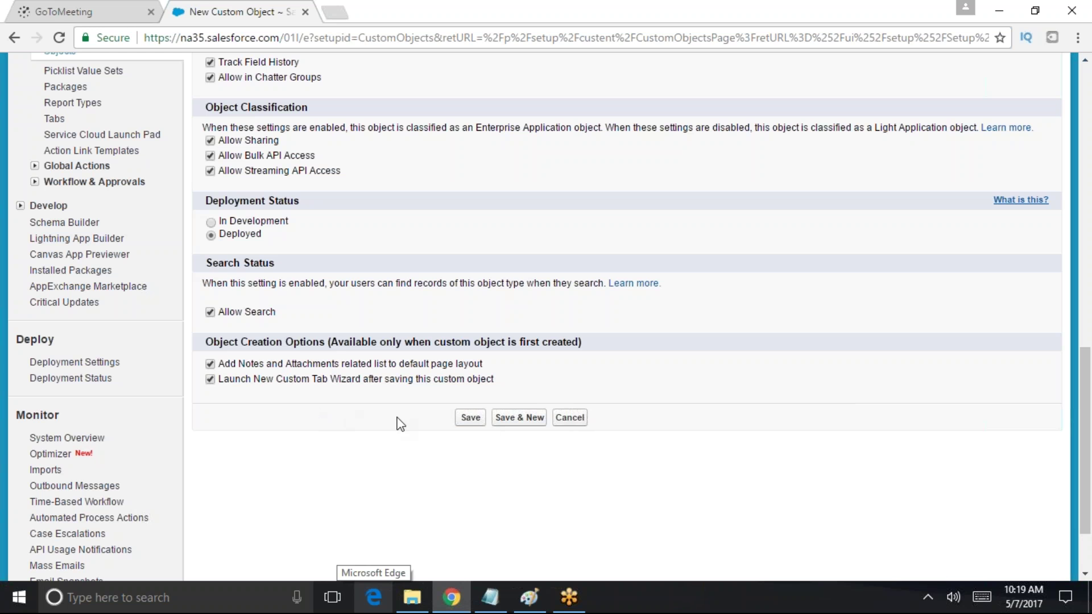
Save the Line Item custom object and cancel out of the new custom tab wizard
click(462, 418)
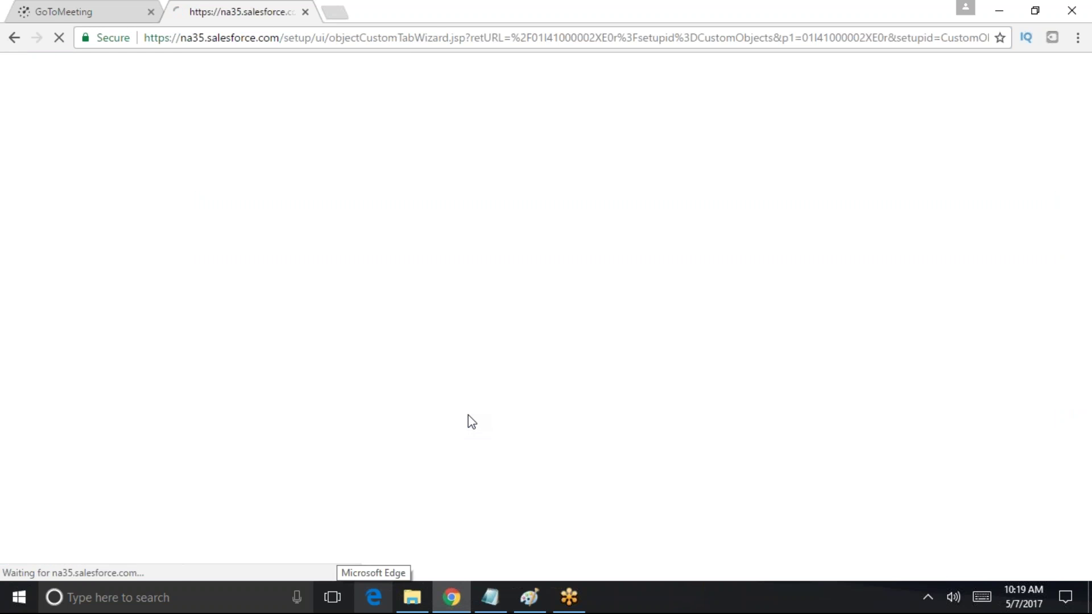
scroll(538, 402, down, 7)
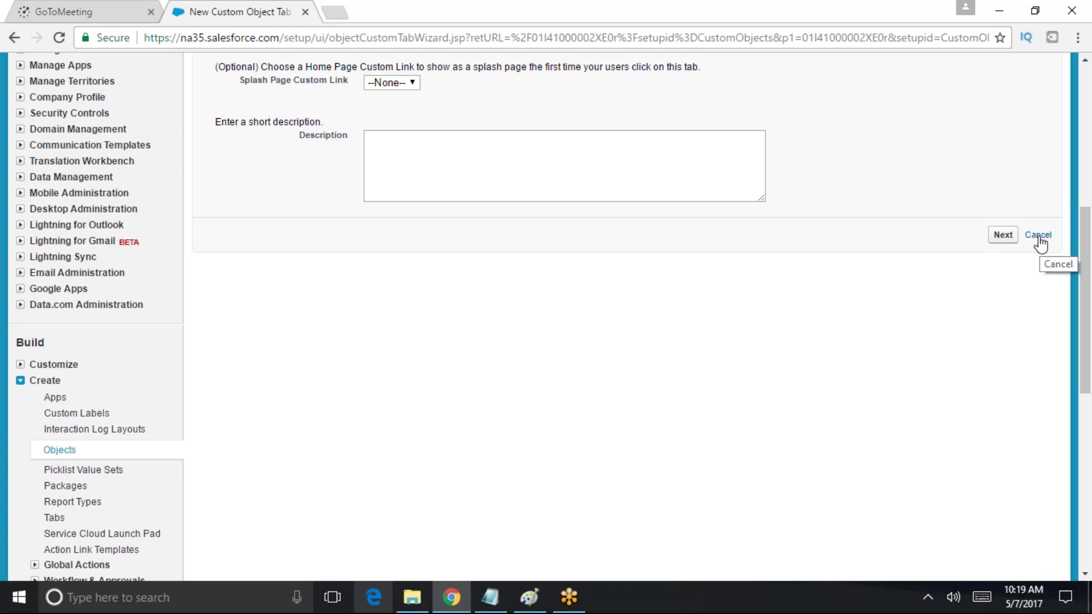
click(1038, 235)
Review the Line Item object's definition details, standard fields and custom field sections
scroll(779, 425, down, 5)
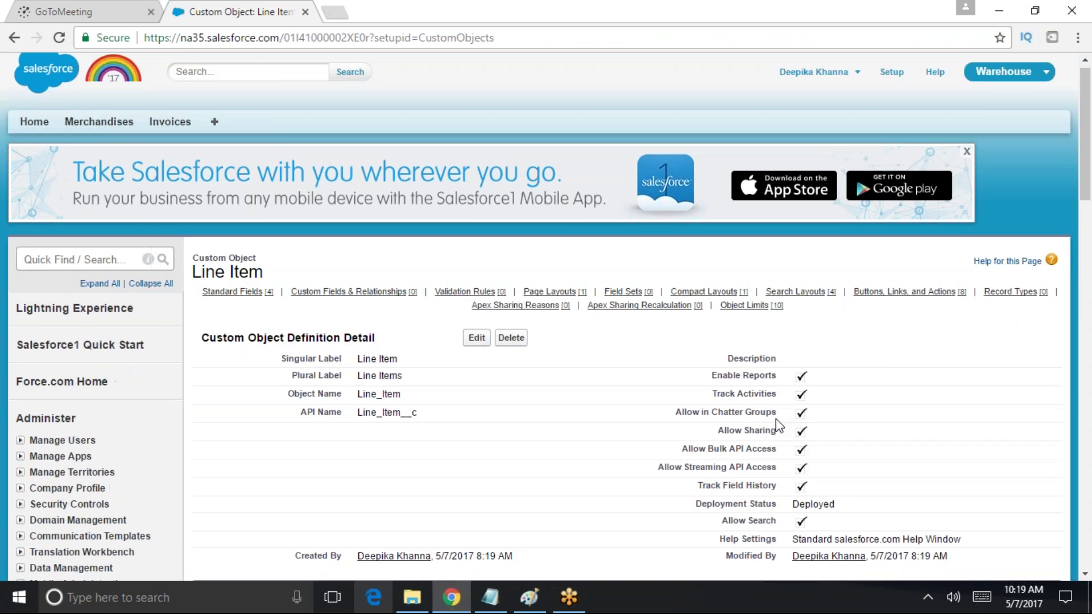
scroll(593, 364, down, 9)
scroll(593, 377, up, 4)
scroll(546, 387, down, 4)
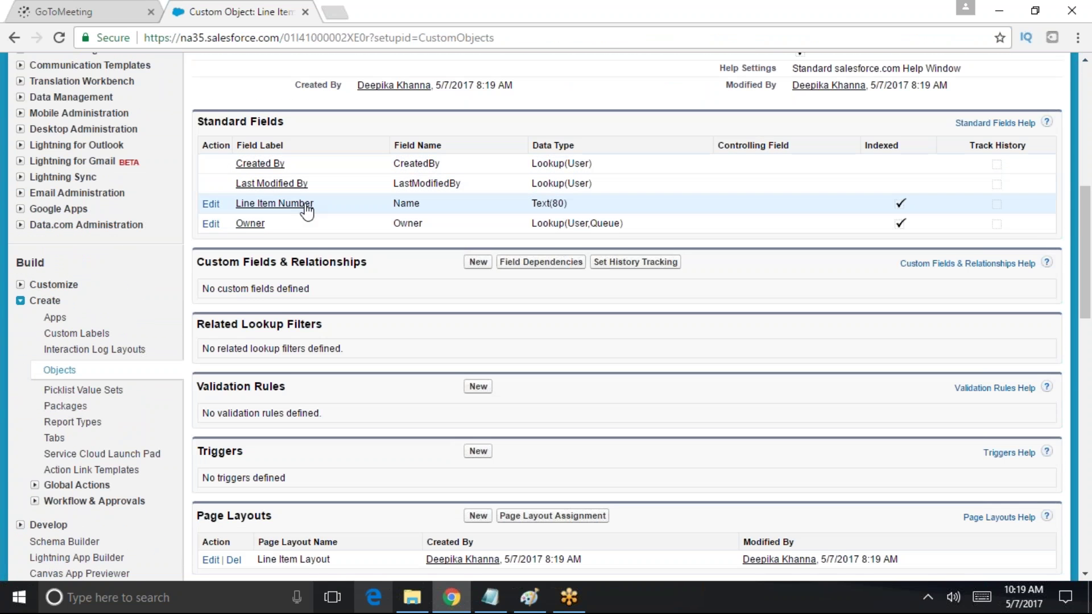
scroll(348, 471, down, 4)
scroll(315, 329, up, 6)
scroll(315, 329, up, 3)
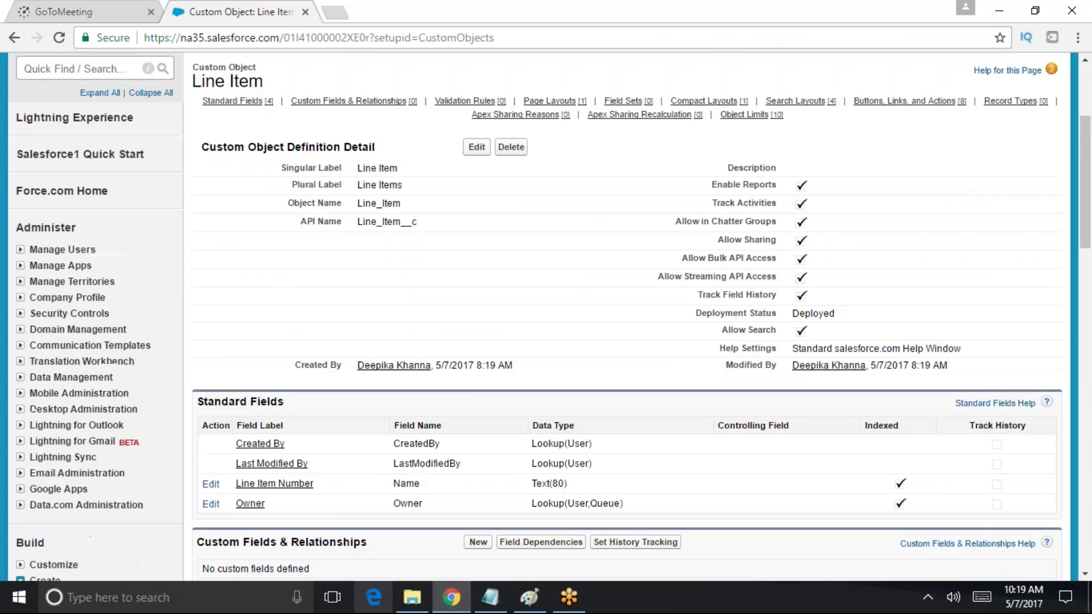
scroll(468, 390, down, 2)
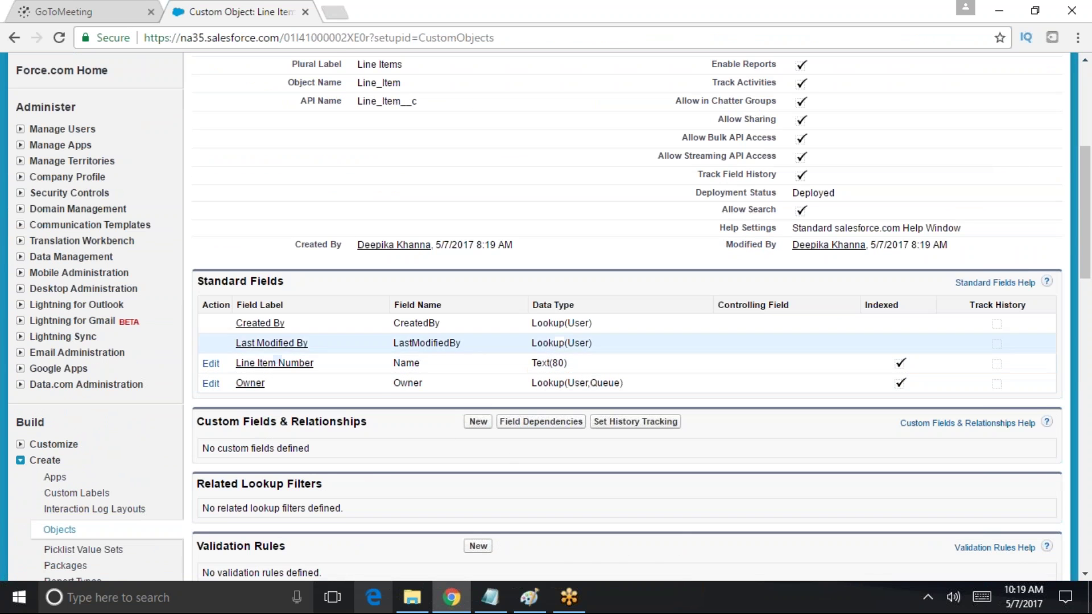
Start a new custom field on the Line Item object with the Number data type
click(478, 421)
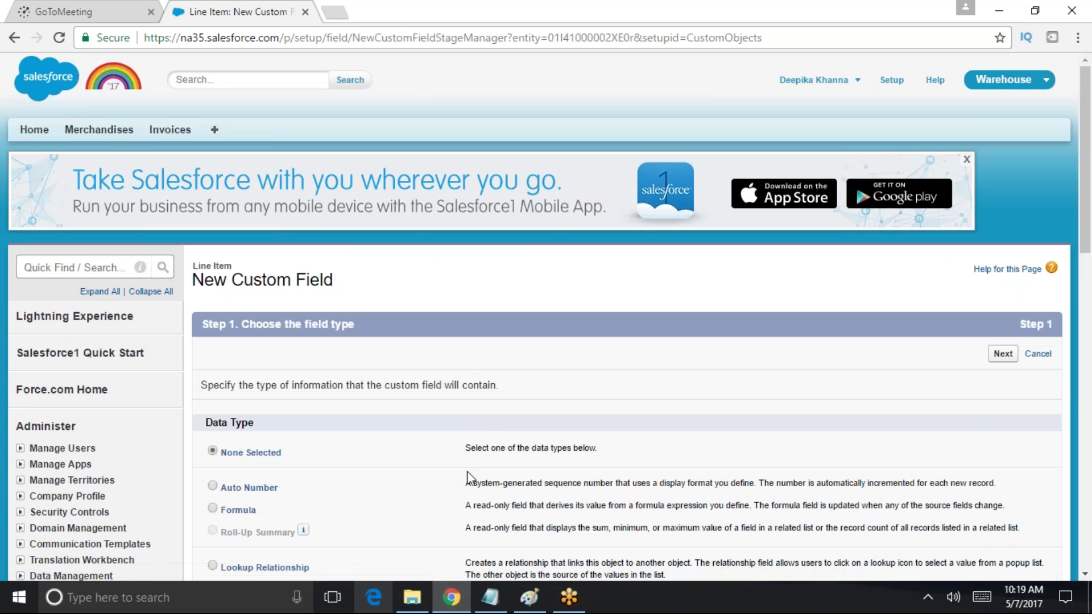
scroll(471, 478, down, 3)
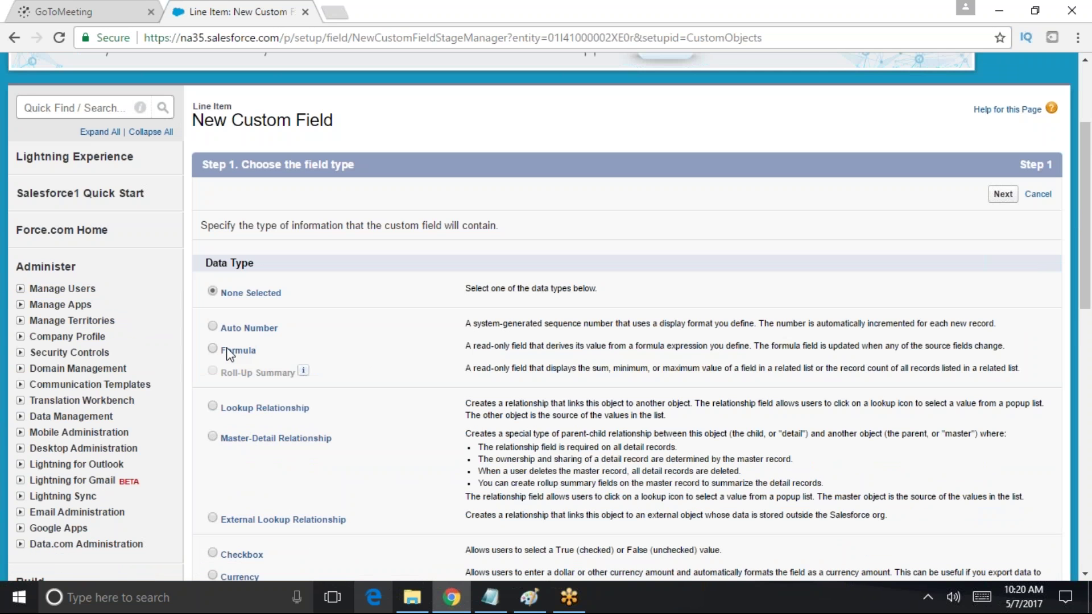
scroll(250, 438, down, 5)
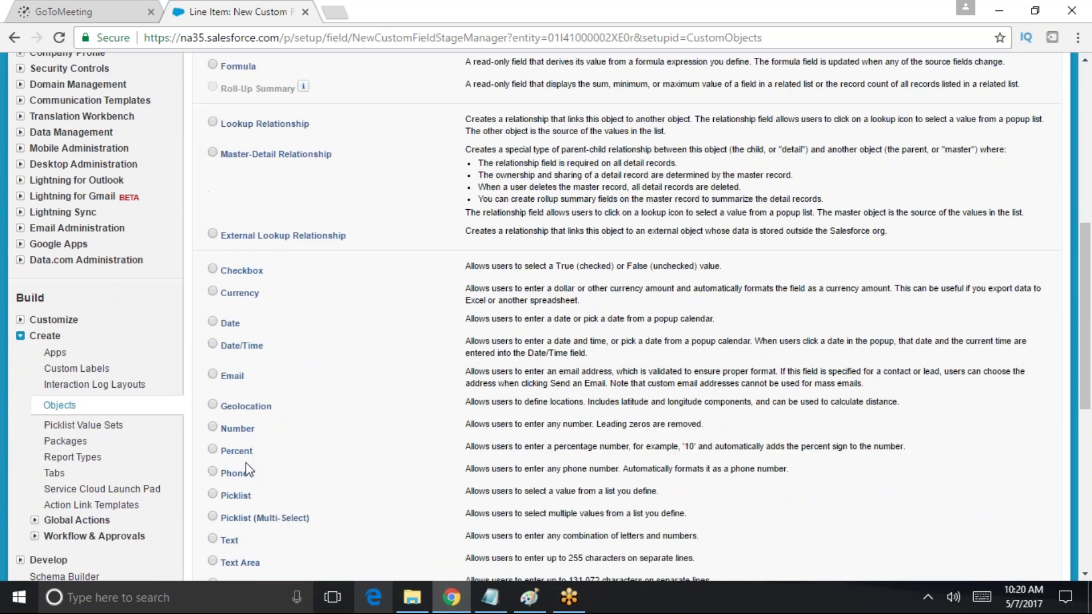
scroll(246, 463, down, 1)
click(213, 392)
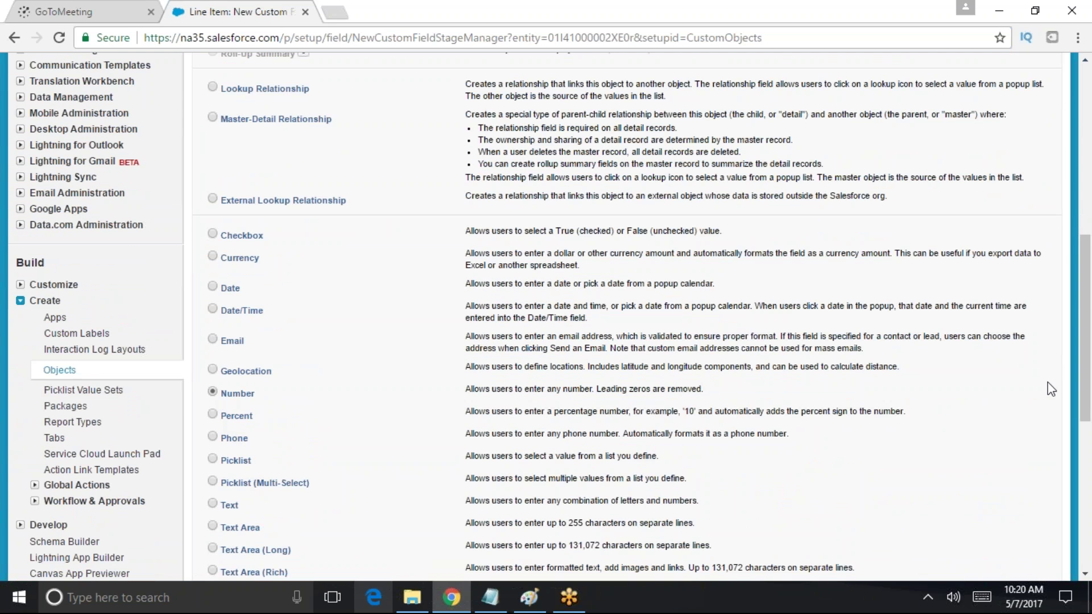
scroll(1047, 382, down, 3)
click(1002, 498)
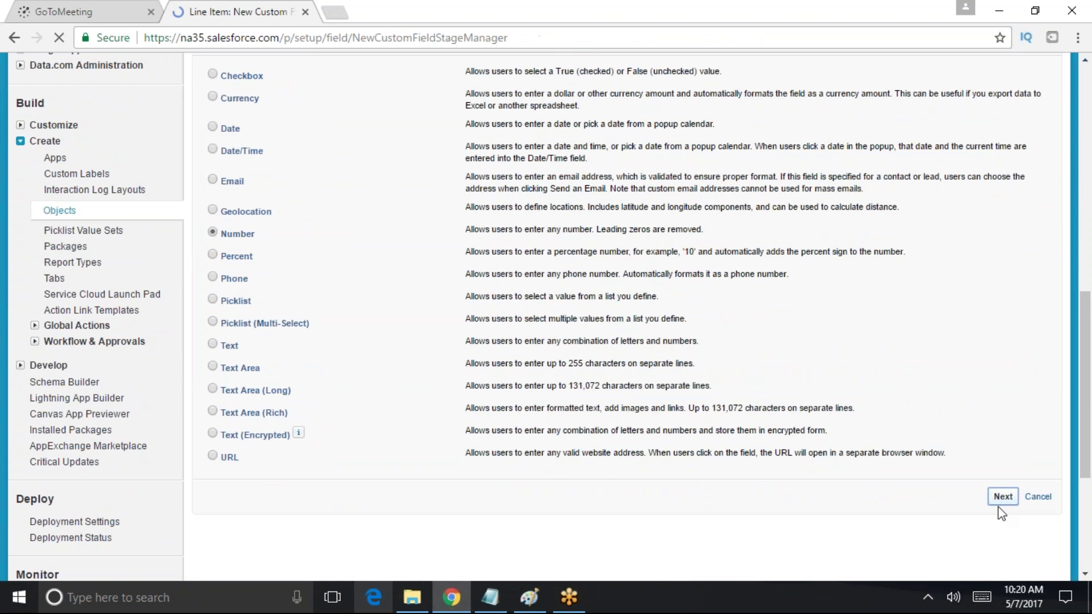
Label the new number field "Quantity" and proceed to its field-level security
click(453, 388)
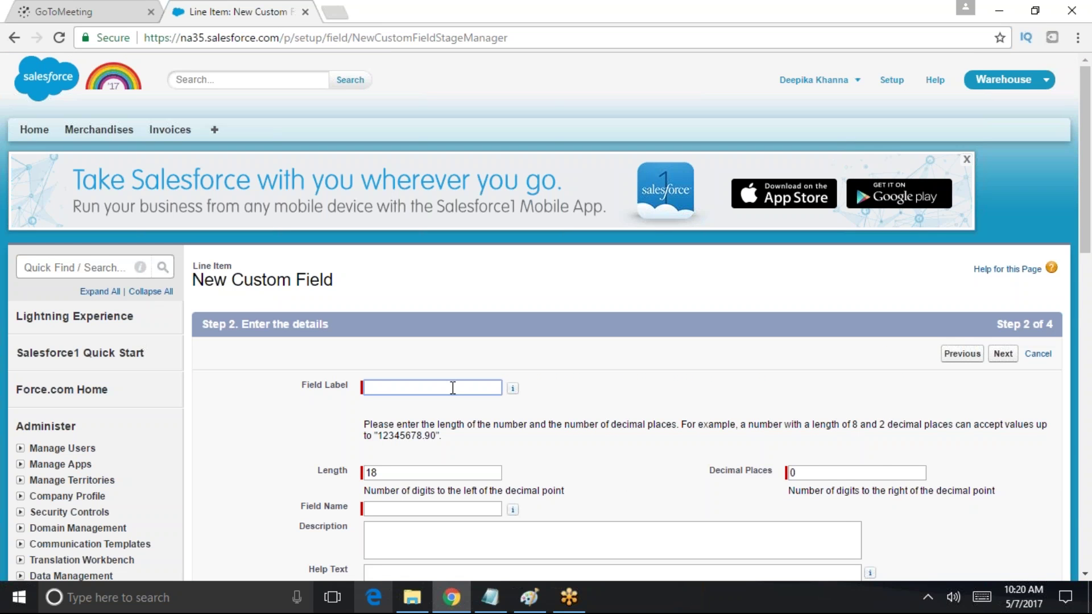
text(Quantity)
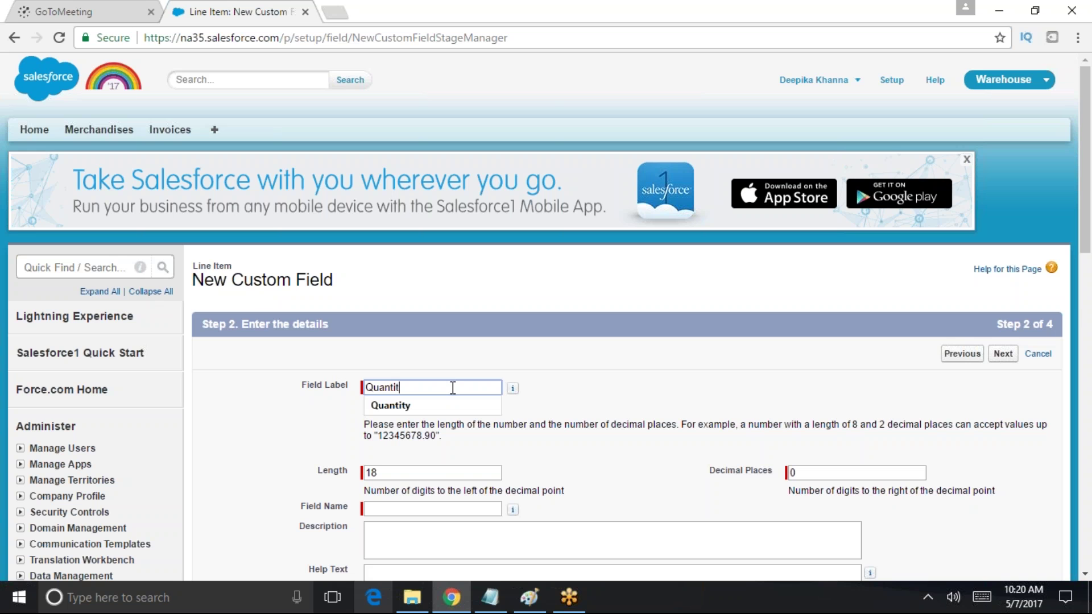
click(584, 479)
scroll(692, 463, down, 7)
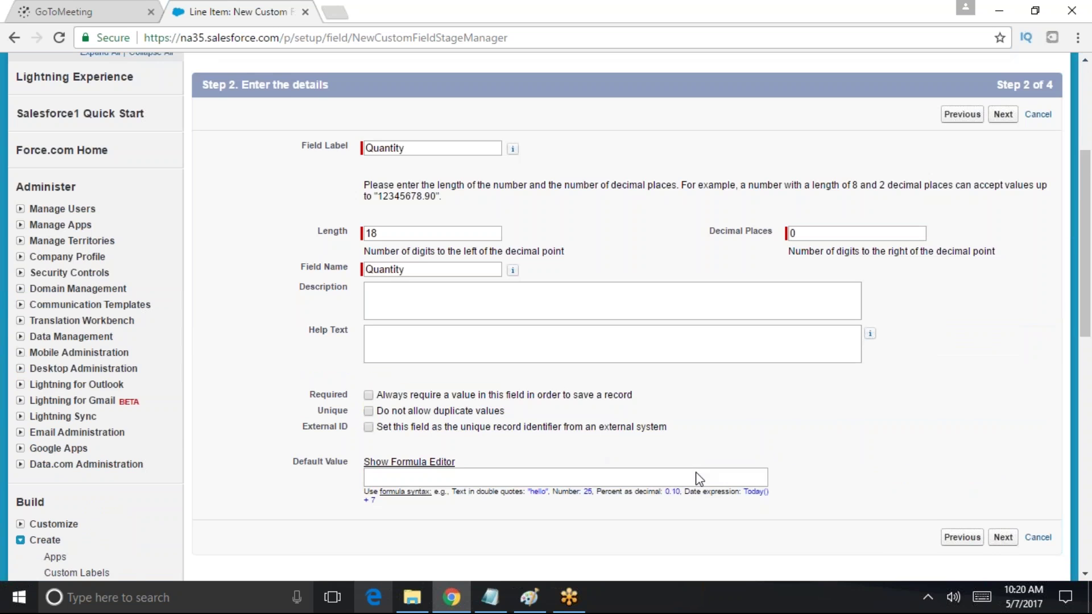
click(431, 313)
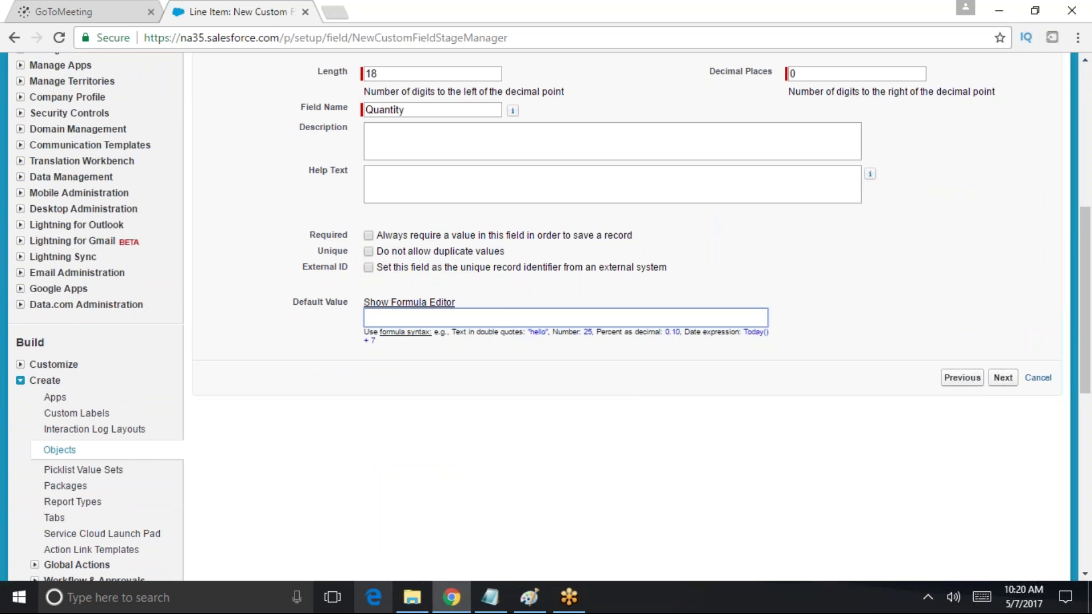
scroll(826, 428, up, 3)
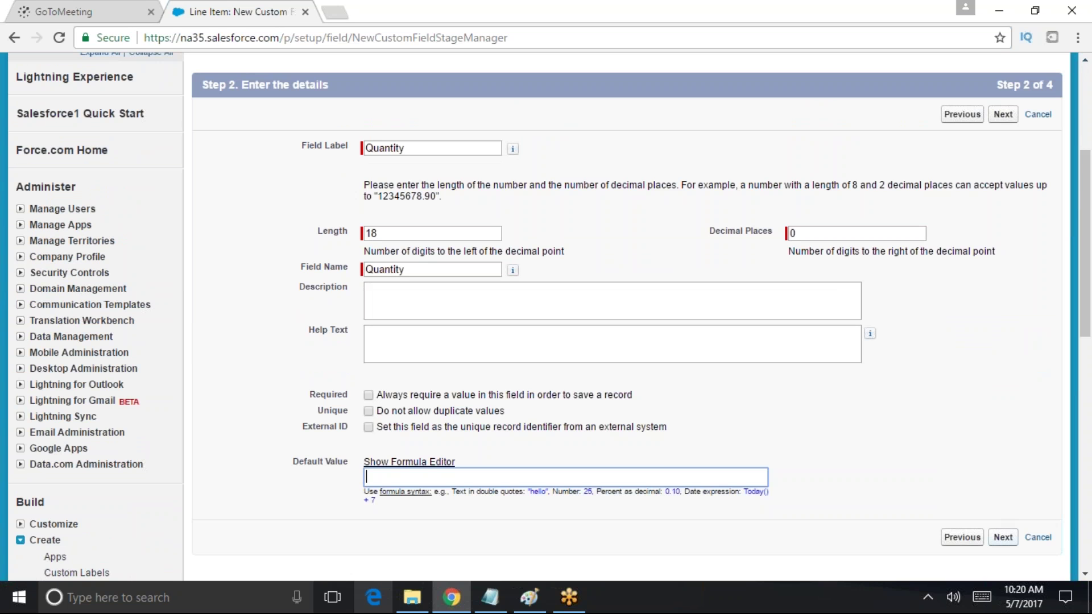
click(1002, 537)
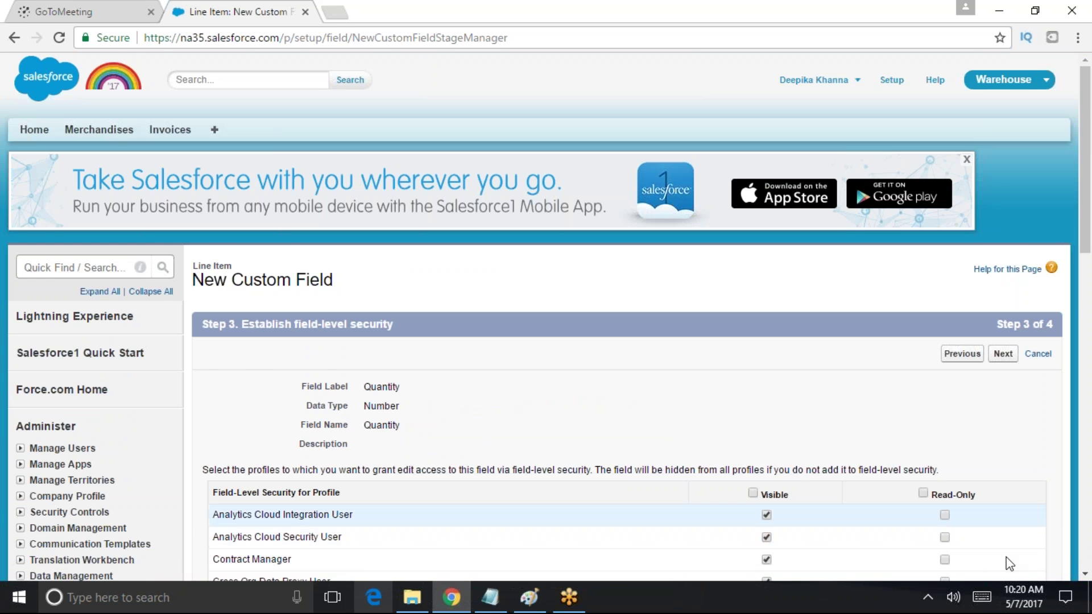
Make the Quantity field visible to all profiles and save it with the Line Item Layout included
scroll(750, 410, down, 3)
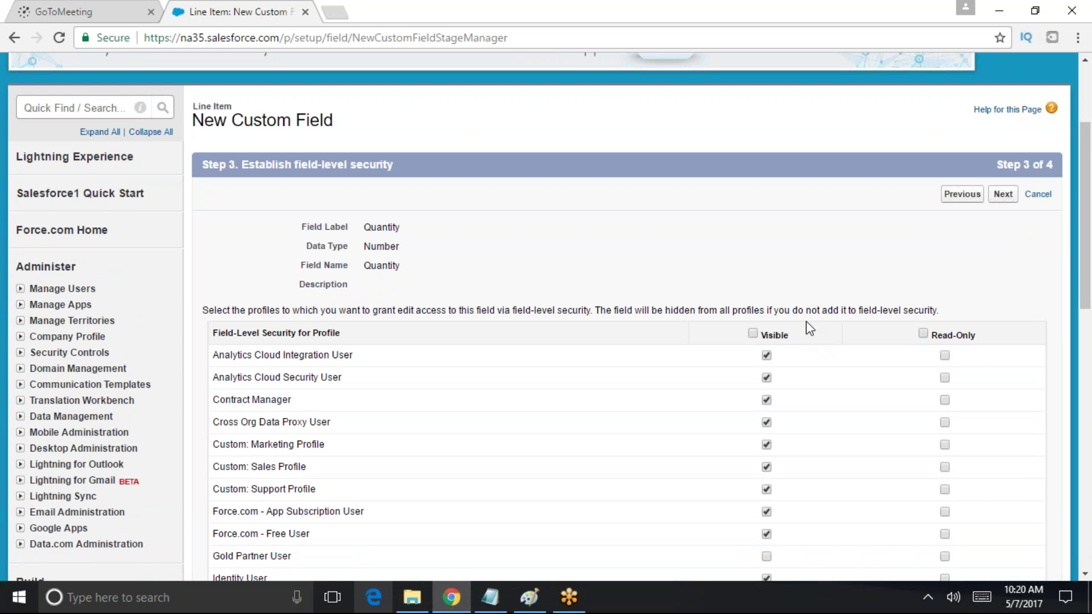
click(753, 333)
click(1001, 195)
scroll(831, 353, down, 4)
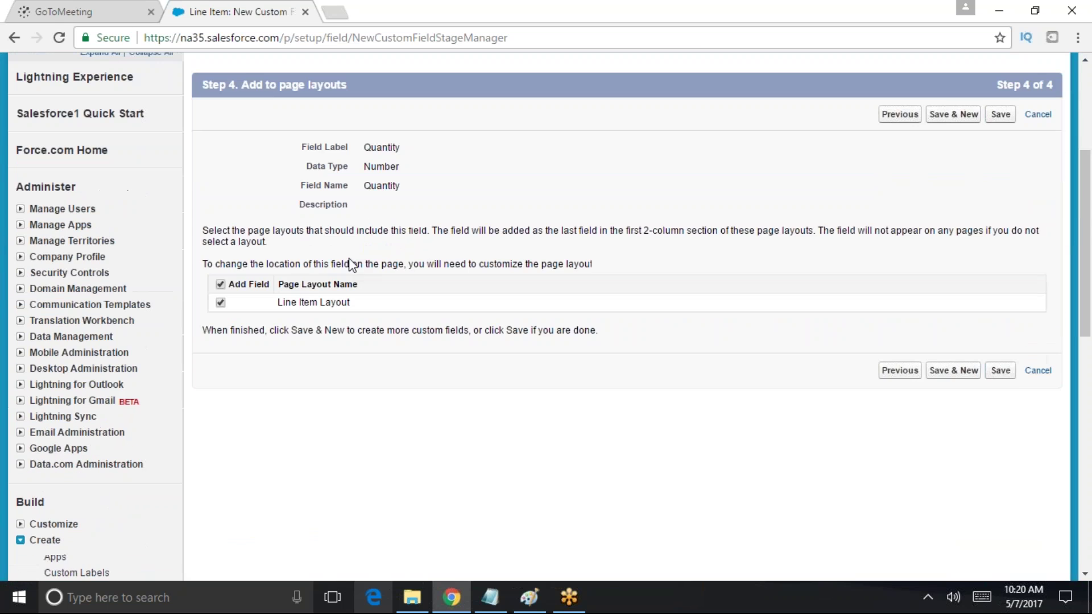
click(1000, 370)
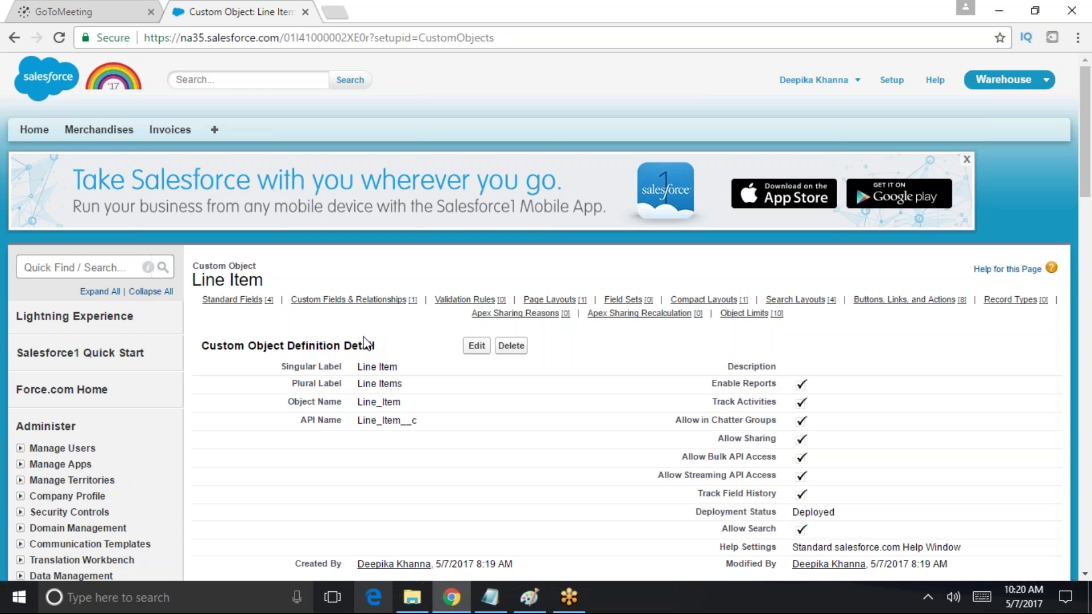
Search the setup for "sch" and open Schema Builder
scroll(727, 441, down, 3)
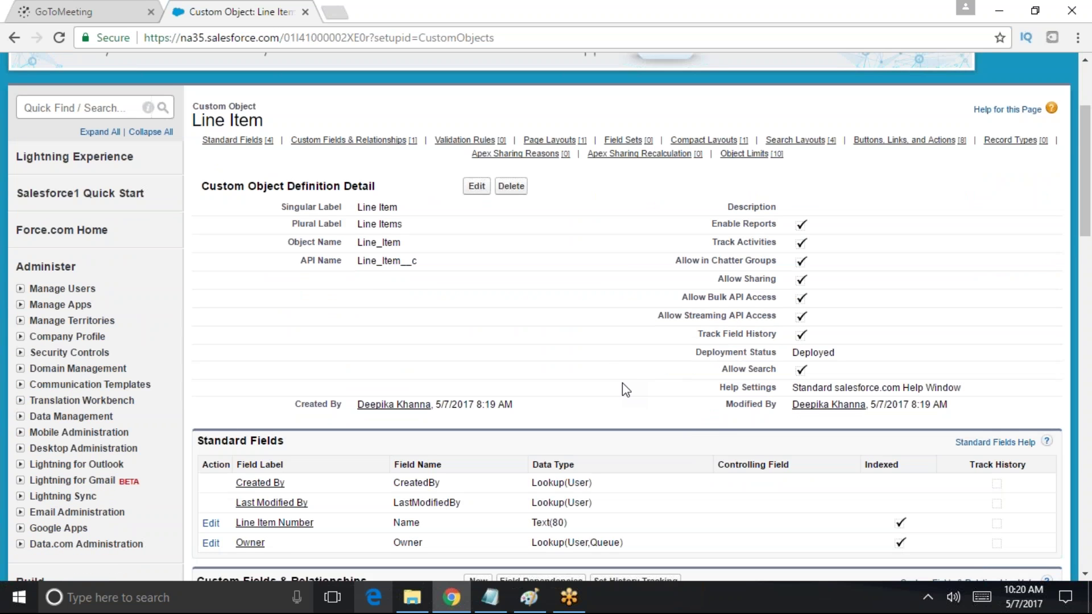
scroll(42, 176, up, 2)
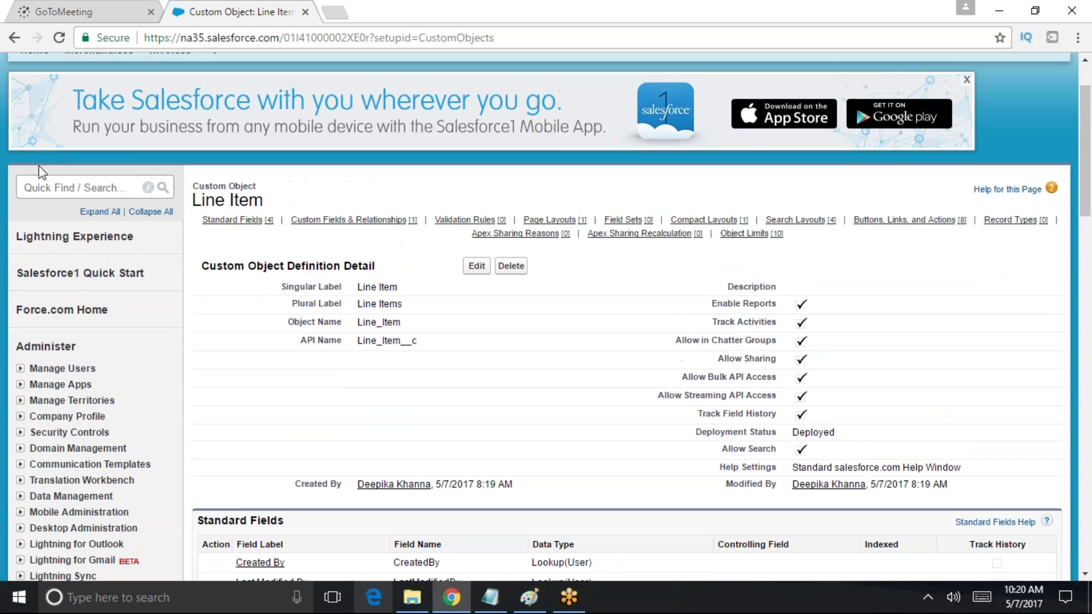
click(28, 182)
text(sch)
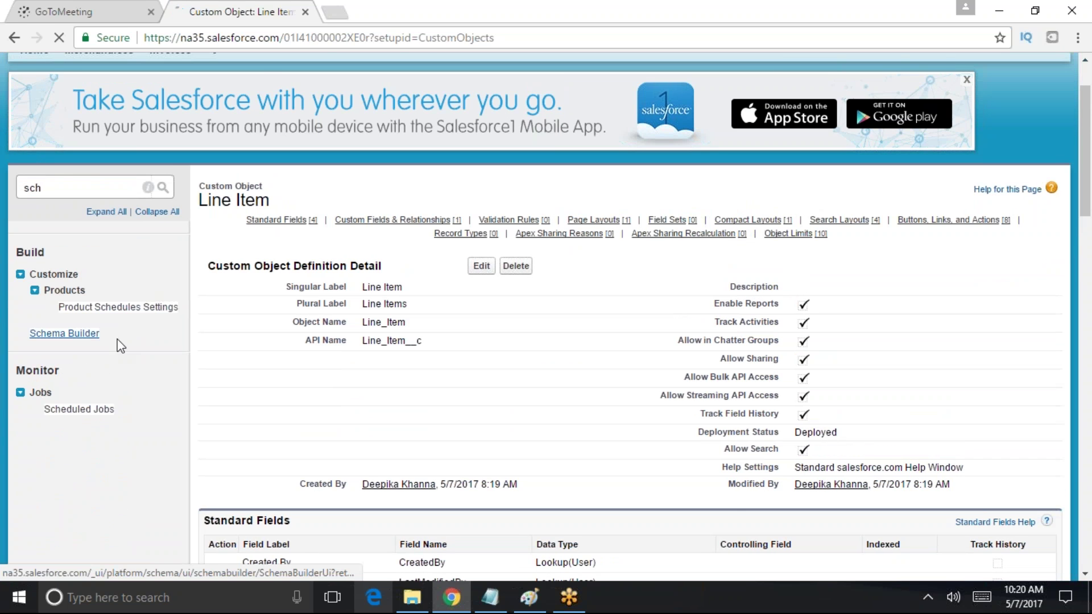
click(65, 334)
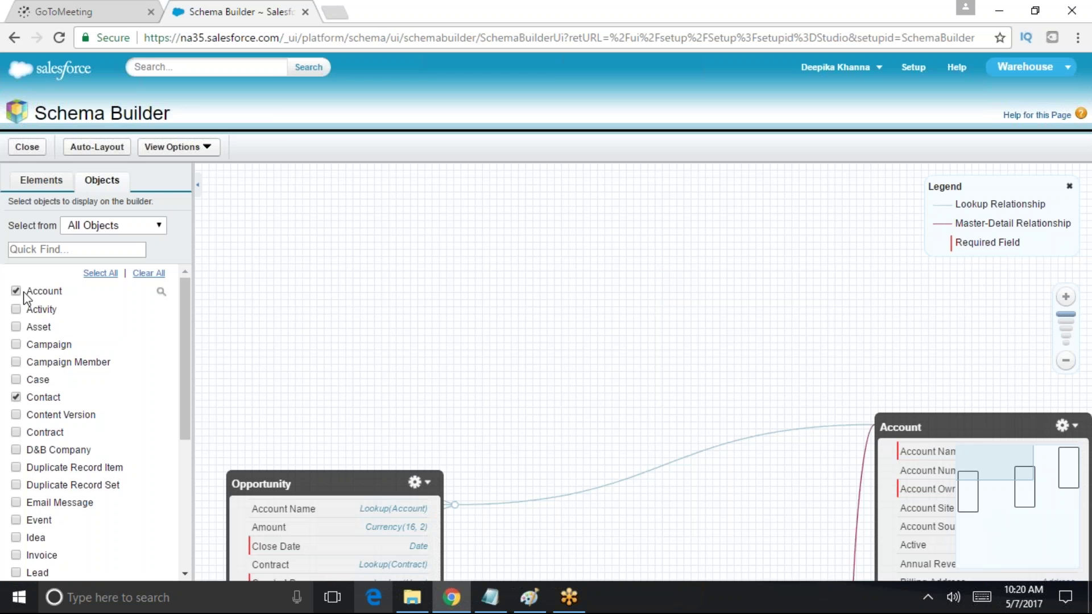
Clear all objects from the schema canvas and add the Merchandise object
click(148, 274)
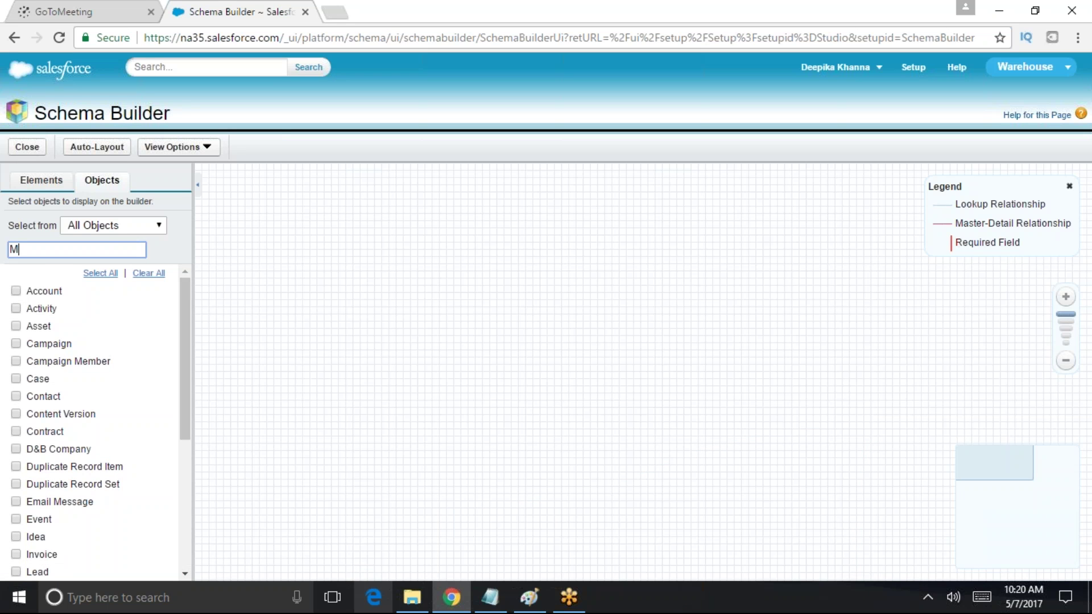
text(Mer)
click(16, 292)
Add the Invoice object to the canvas and arrange Invoice and Merchandise side by side with a gap between them
click(27, 250)
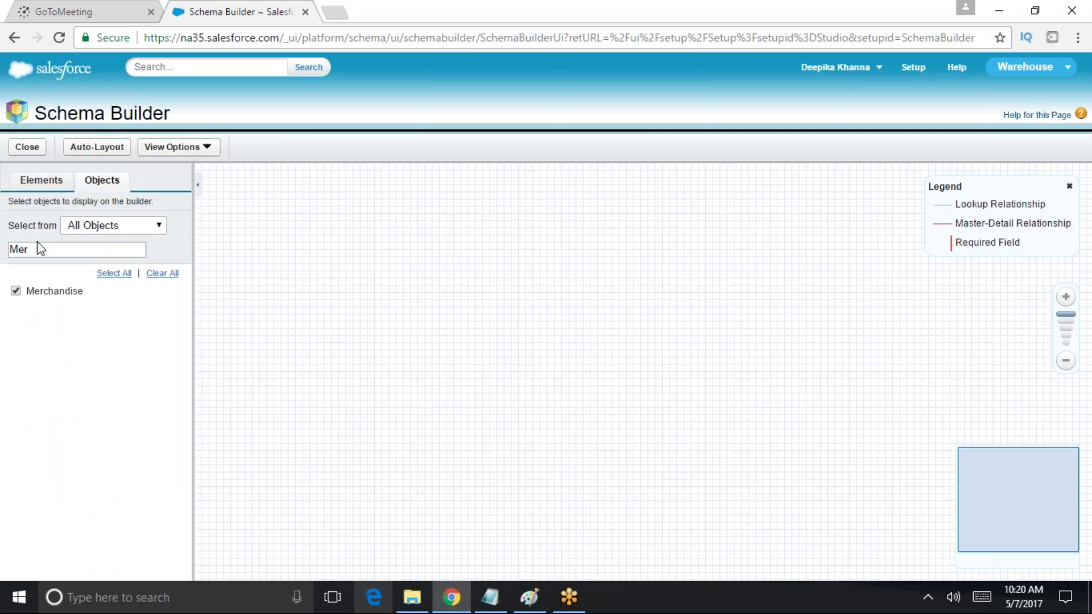
double_click(26, 249)
key(BackSpace)
text(invo)
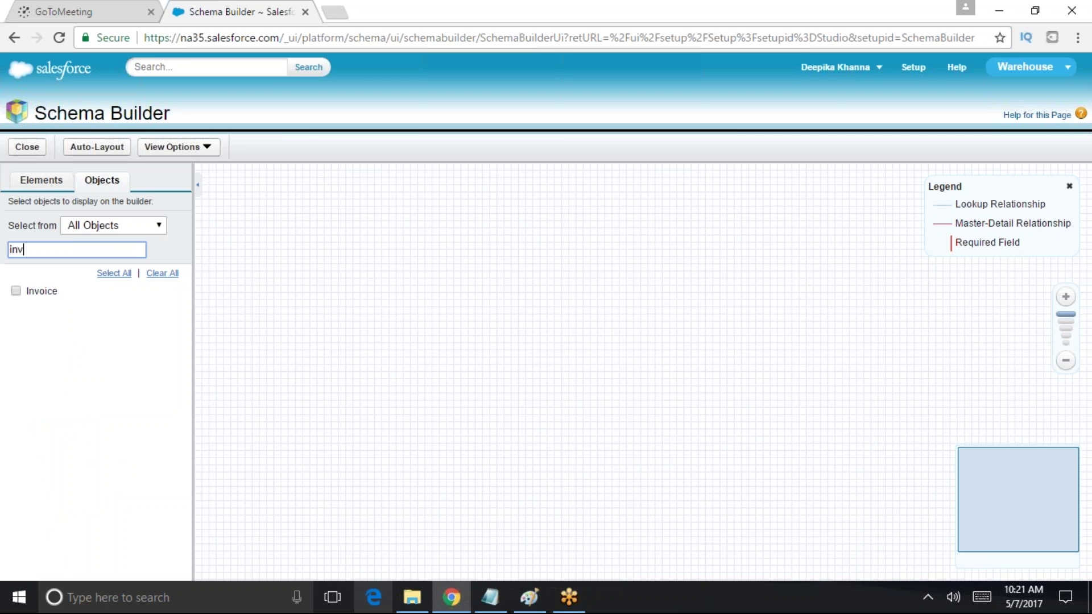
click(15, 291)
drag(639, 302, 396, 284)
drag(678, 291, 738, 235)
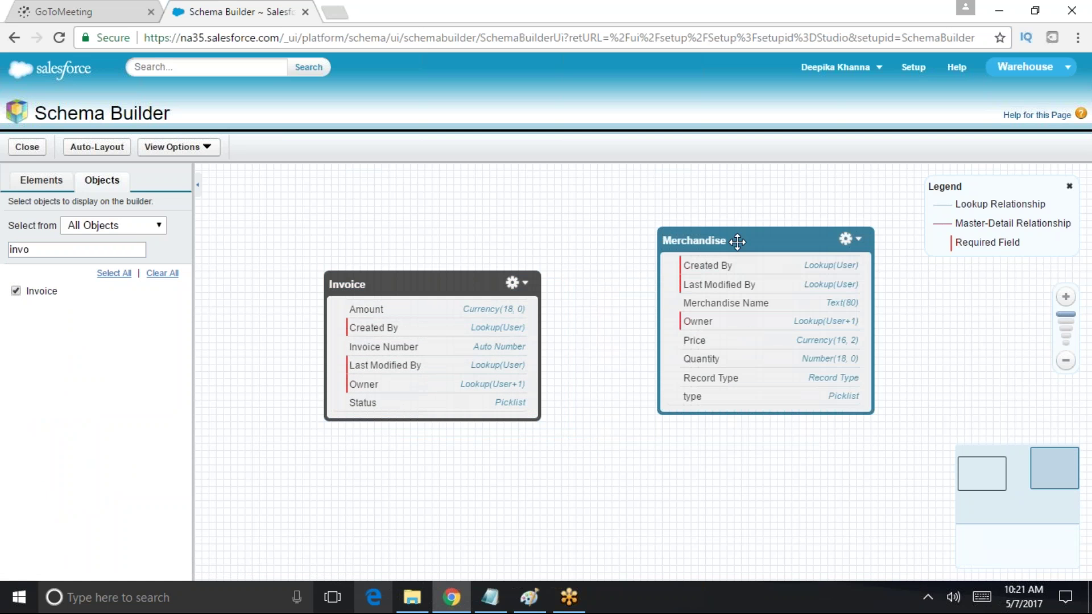
Add the Line Item object to the canvas and place it above and between Invoice and Merchandise
double_click(49, 248)
text(Line)
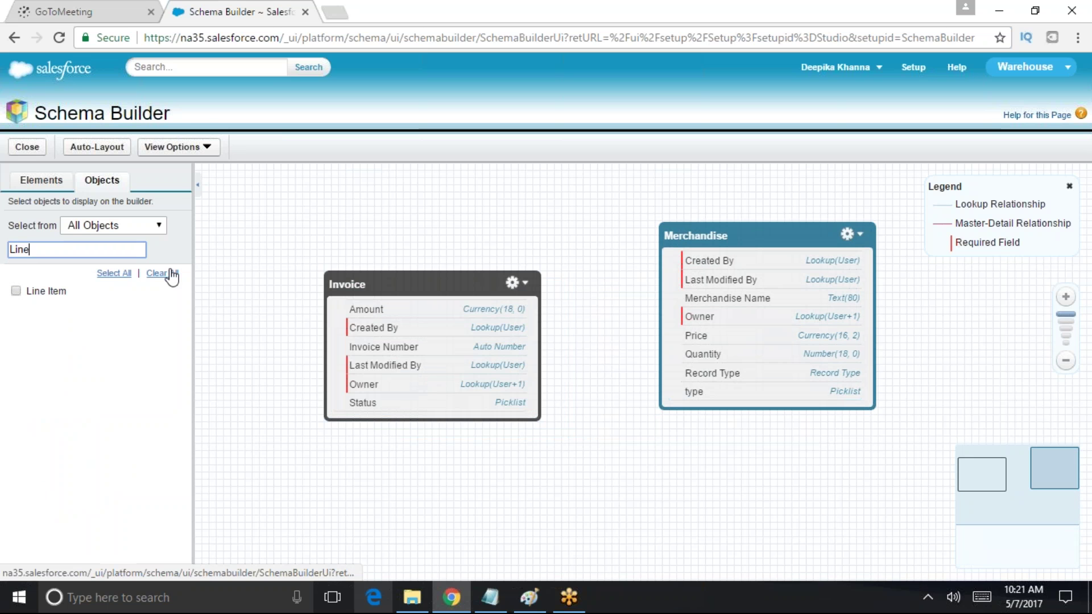
click(17, 290)
drag(310, 253, 460, 173)
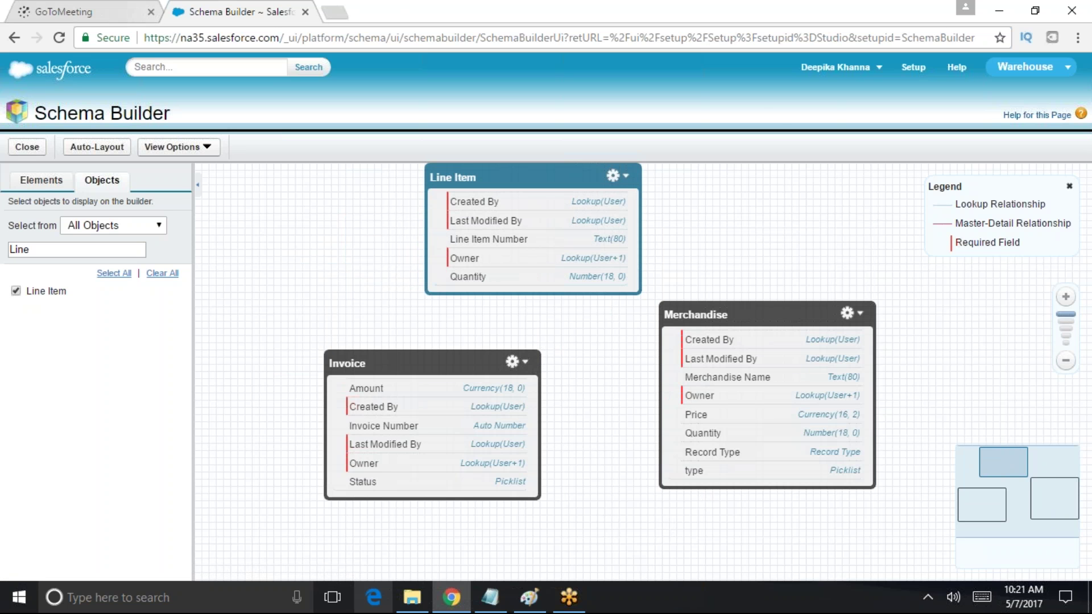
Return to the setup home and open the Line Item object definition from the recent items
click(914, 67)
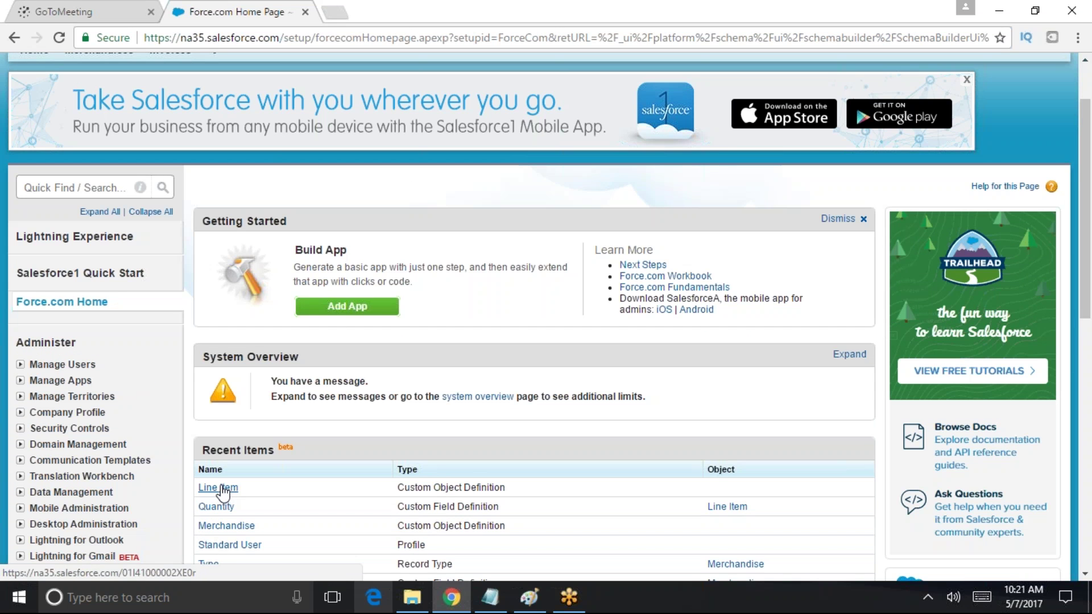
scroll(329, 536, up, 2)
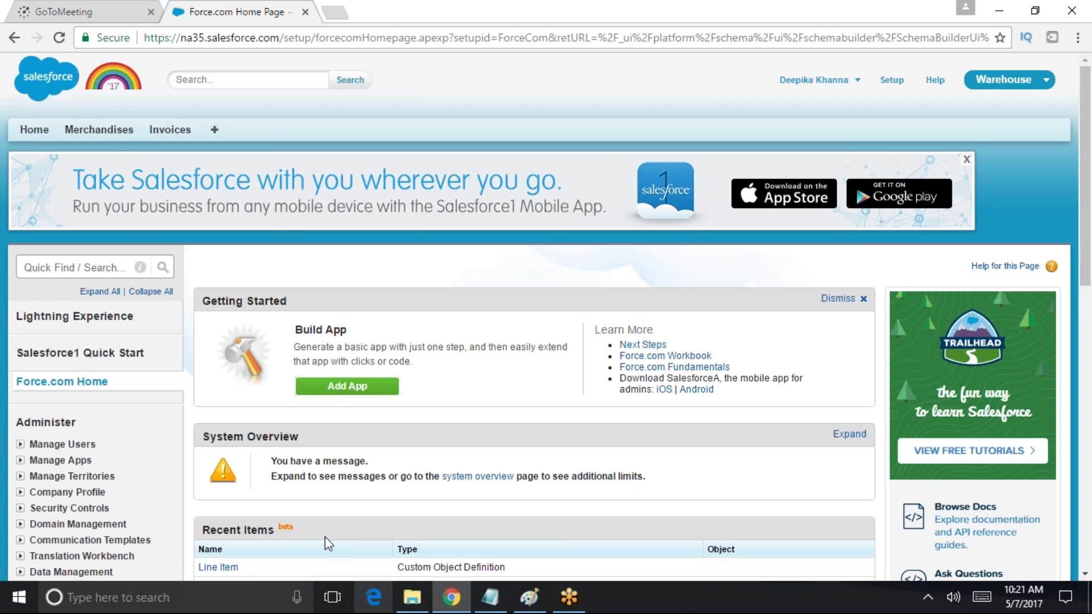
scroll(326, 537, down, 1)
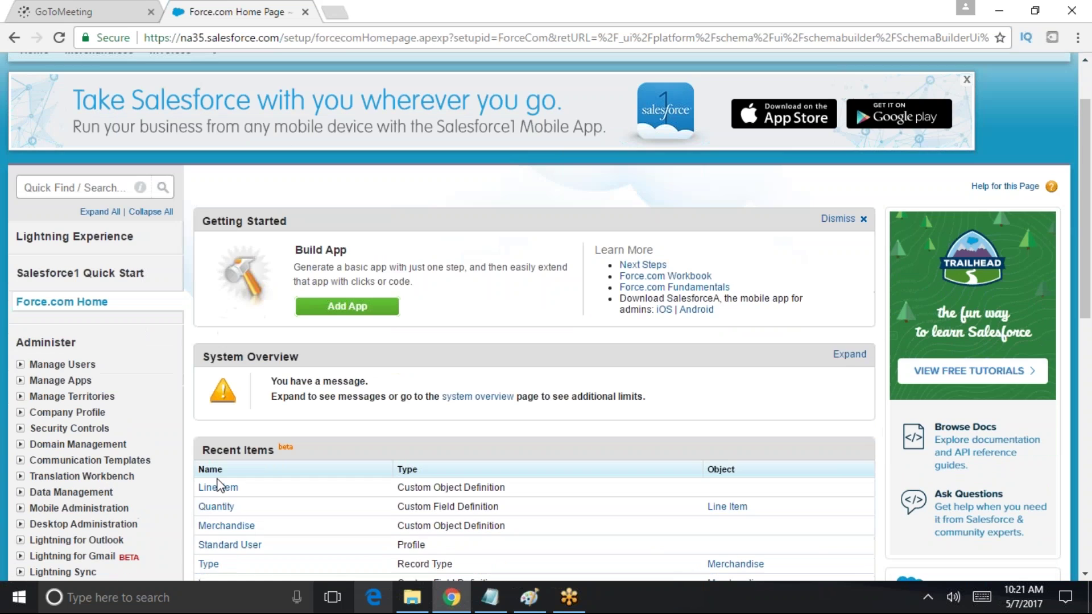
click(218, 489)
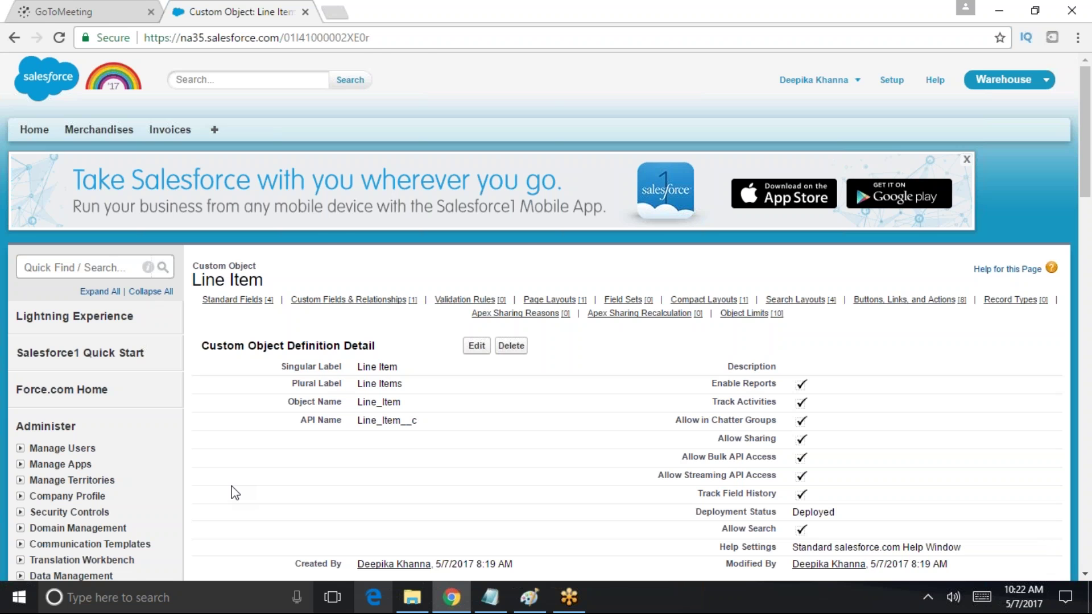
Switch to Paint and handwrite underlined "Stan" and "Custo" labels in the free space below the Master Detail heading
key(alt+Tab)
mouse_move(188, 416)
mouse_down()
mouse_move(170, 424)
mouse_move(175, 462)
mouse_up()
drag(203, 418, 267, 425)
mouse_move(443, 379)
mouse_down()
mouse_move(480, 404)
mouse_move(547, 360)
mouse_up()
drag(554, 356, 556, 366)
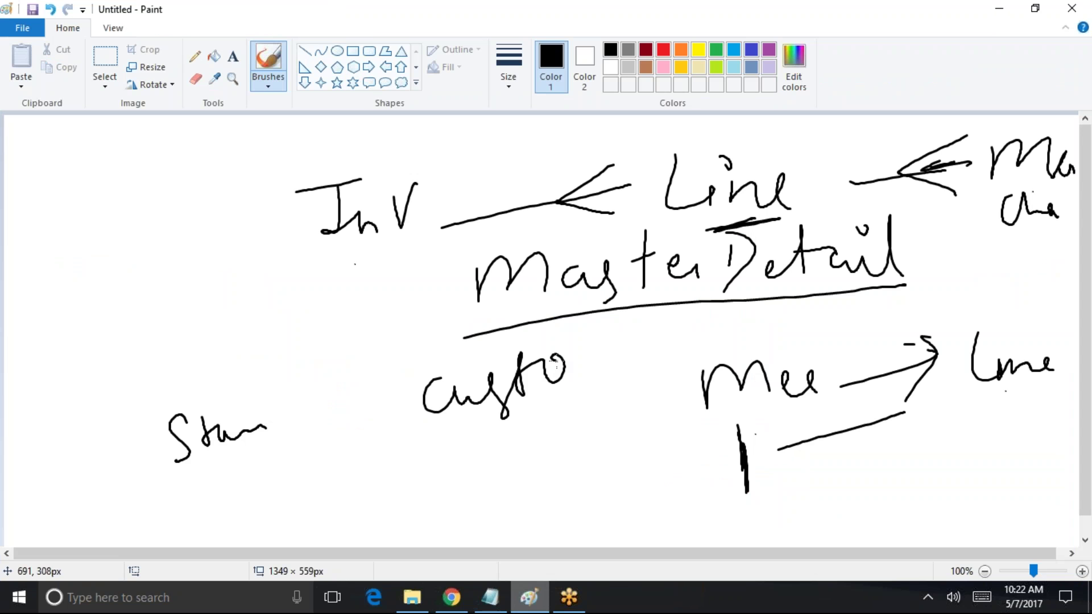
drag(205, 483, 296, 448)
drag(443, 448, 560, 414)
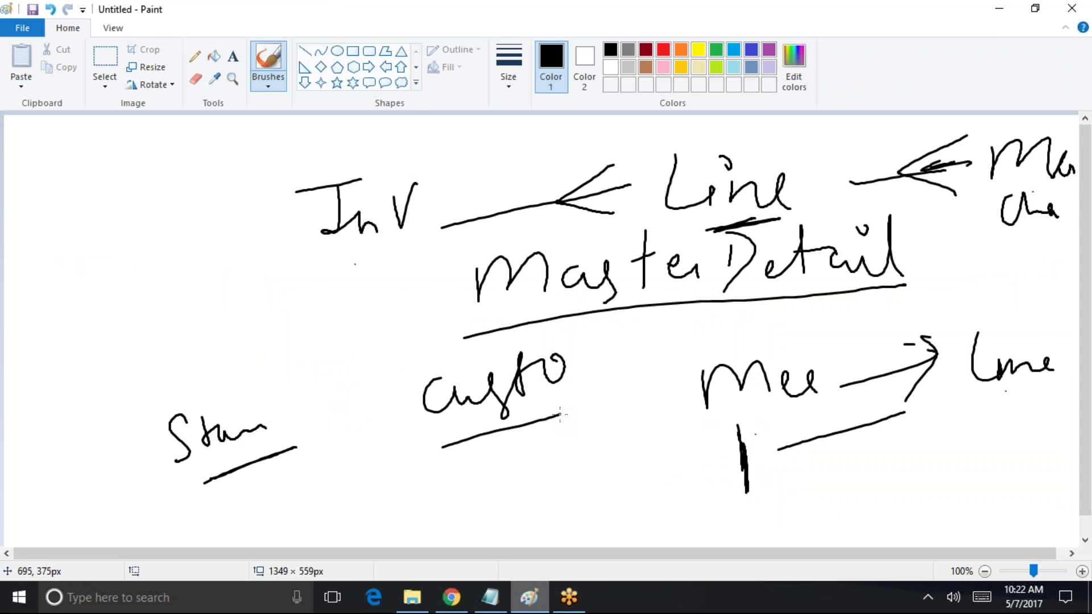
Start a new blank Paint canvas, discarding the current sketch without saving it
click(22, 28)
click(22, 28)
click(21, 30)
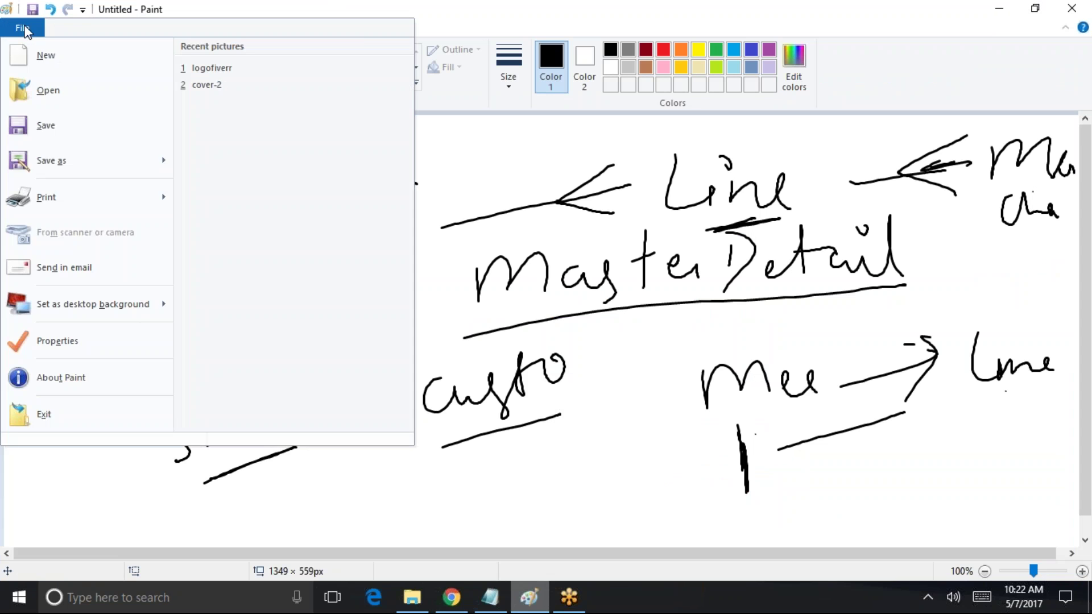
click(27, 30)
click(27, 24)
click(449, 261)
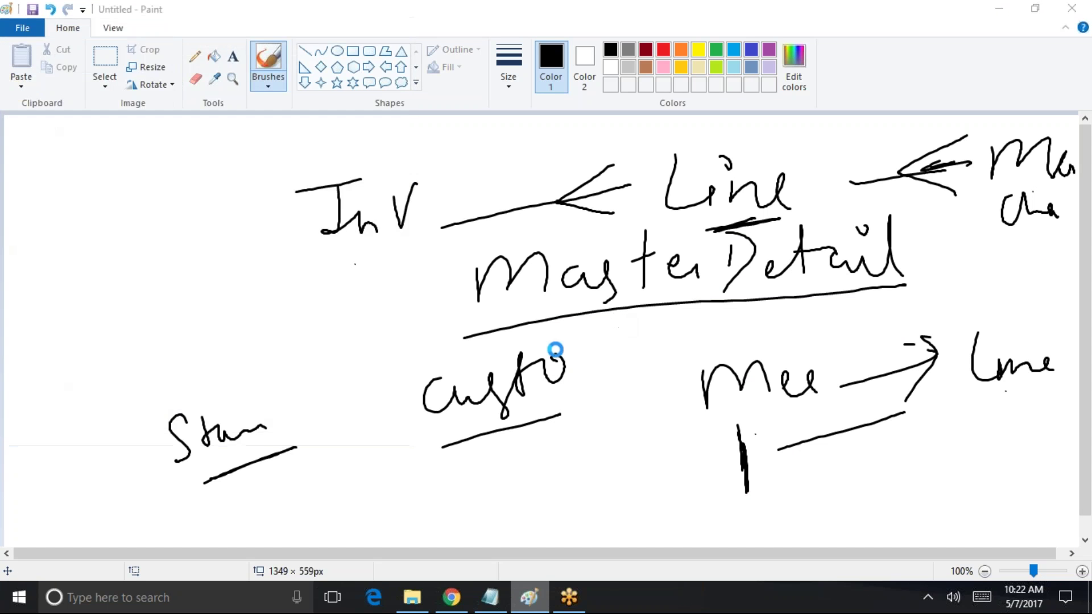
key(ctrl+n)
click(576, 306)
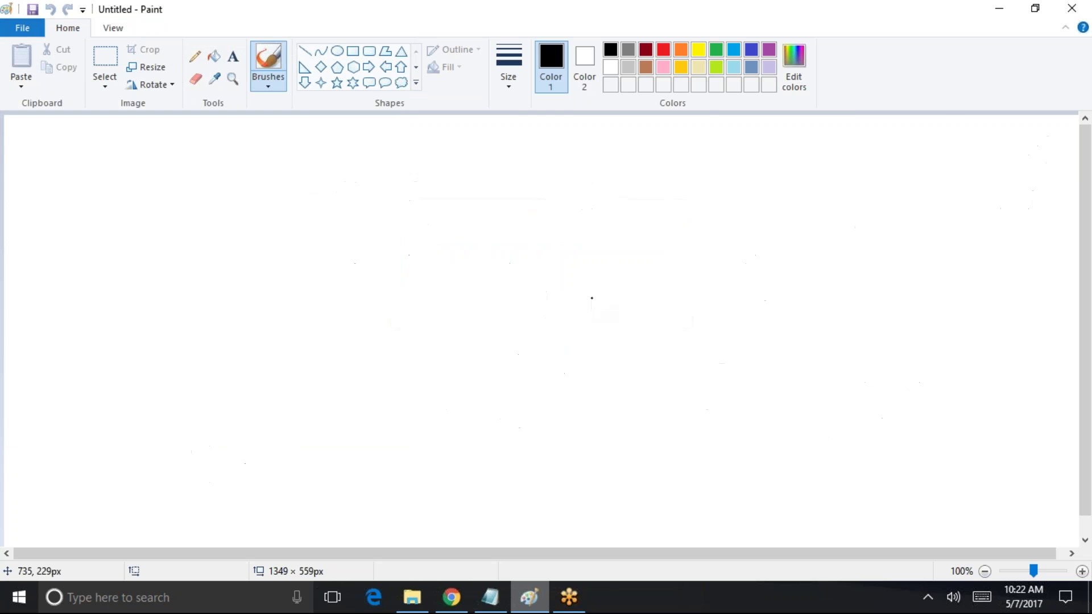
Handwrite "Sta" and "Custom" joined by a horizontal line, with an underlined "Parent" below "Sta"
drag(254, 161, 220, 216)
mouse_move(265, 161)
mouse_down()
mouse_move(272, 186)
mouse_move(297, 193)
mouse_up()
drag(398, 182, 545, 176)
mouse_move(600, 147)
mouse_down()
mouse_move(662, 196)
mouse_move(691, 161)
mouse_move(761, 199)
mouse_up()
mouse_move(233, 241)
mouse_down()
mouse_move(229, 254)
mouse_move(231, 233)
mouse_move(279, 276)
mouse_move(315, 279)
mouse_move(347, 278)
mouse_move(359, 239)
mouse_up()
drag(222, 308, 290, 293)
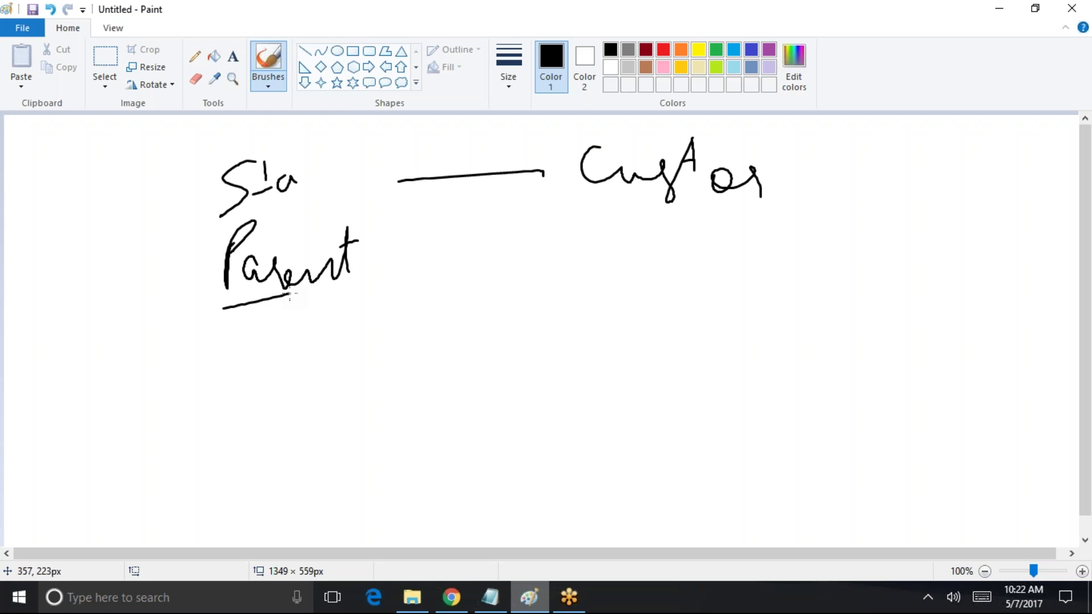
Write "Child" below "Custom" and connect it to "Parent" with a line labelled "MD"
mouse_move(659, 278)
mouse_down()
mouse_move(751, 255)
mouse_move(768, 218)
mouse_move(771, 250)
mouse_up()
drag(646, 239, 642, 268)
drag(399, 268, 579, 248)
mouse_move(438, 228)
mouse_down()
mouse_move(458, 226)
mouse_move(498, 256)
mouse_up()
drag(510, 216, 514, 257)
drag(512, 215, 519, 256)
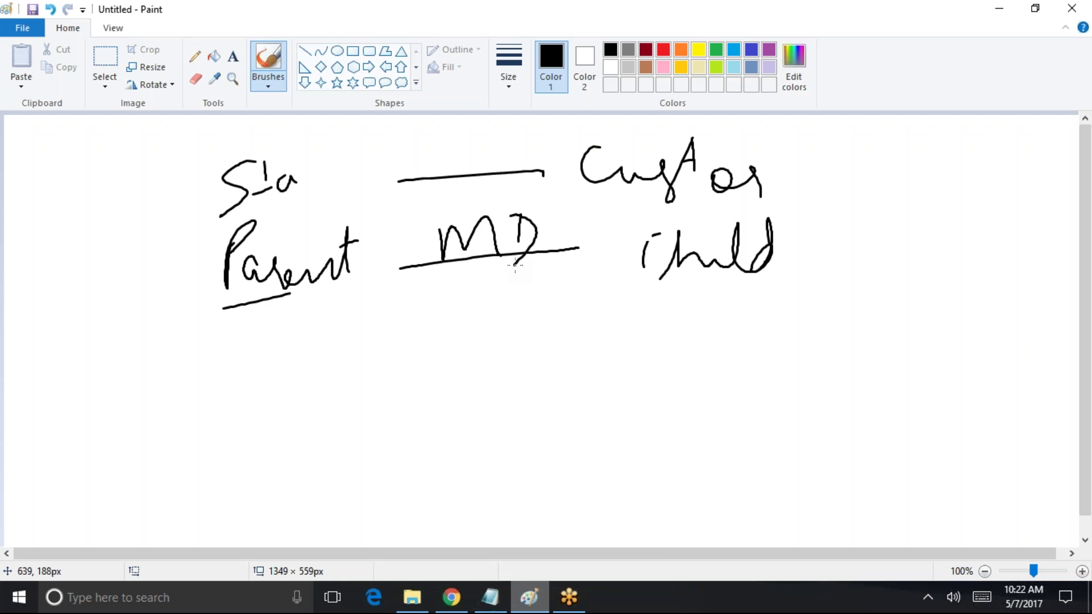
click(573, 600)
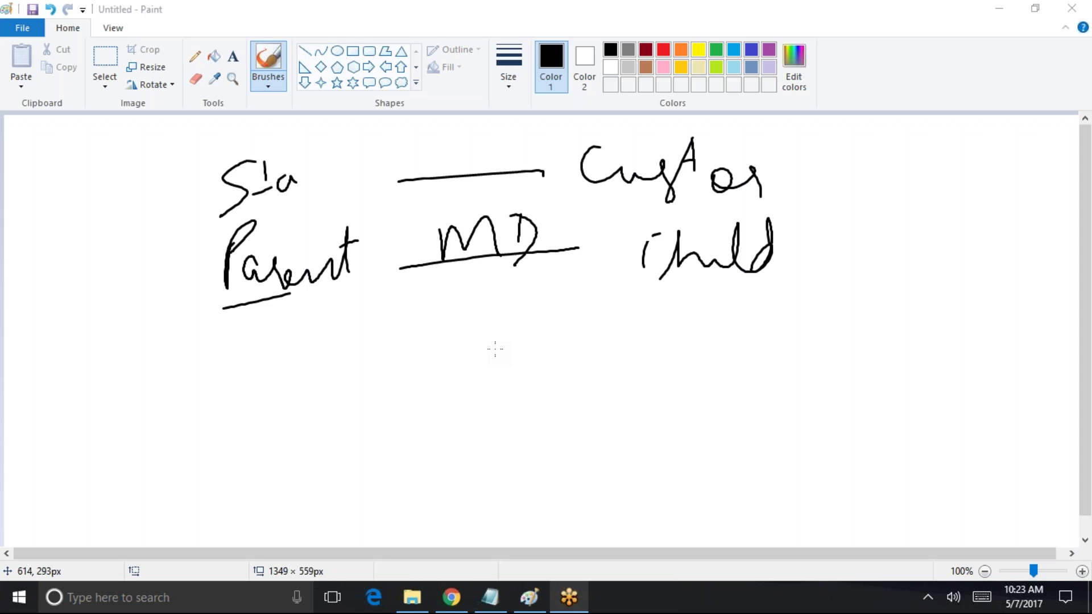
click(495, 349)
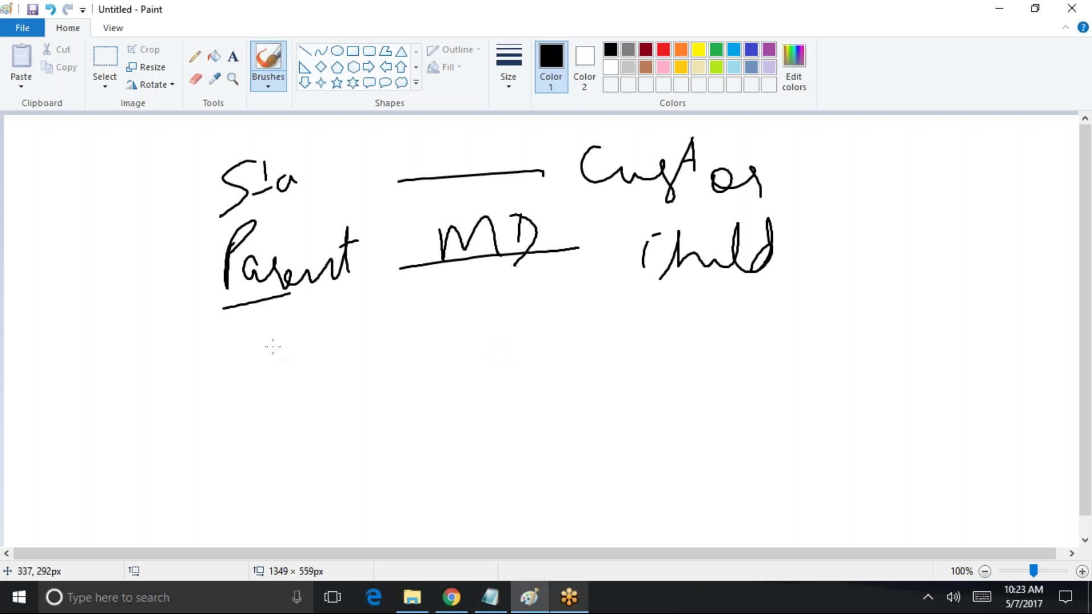
Add a row beneath with "Child" under the standard object, "Parent" under the custom object, and an underlined "MD" between them
mouse_move(264, 342)
mouse_down()
mouse_move(263, 386)
mouse_move(317, 377)
mouse_move(360, 357)
mouse_move(354, 320)
mouse_up()
click(299, 339)
mouse_move(465, 354)
mouse_down()
mouse_move(555, 337)
mouse_move(604, 364)
mouse_up()
mouse_move(601, 319)
mouse_down()
mouse_move(624, 316)
mouse_move(604, 347)
mouse_up()
mouse_move(647, 337)
mouse_down()
mouse_move(648, 353)
mouse_move(738, 345)
mouse_move(729, 315)
mouse_up()
mouse_move(460, 340)
mouse_down()
mouse_move(494, 298)
mouse_move(490, 340)
mouse_up()
drag(524, 300, 524, 318)
drag(518, 293, 523, 366)
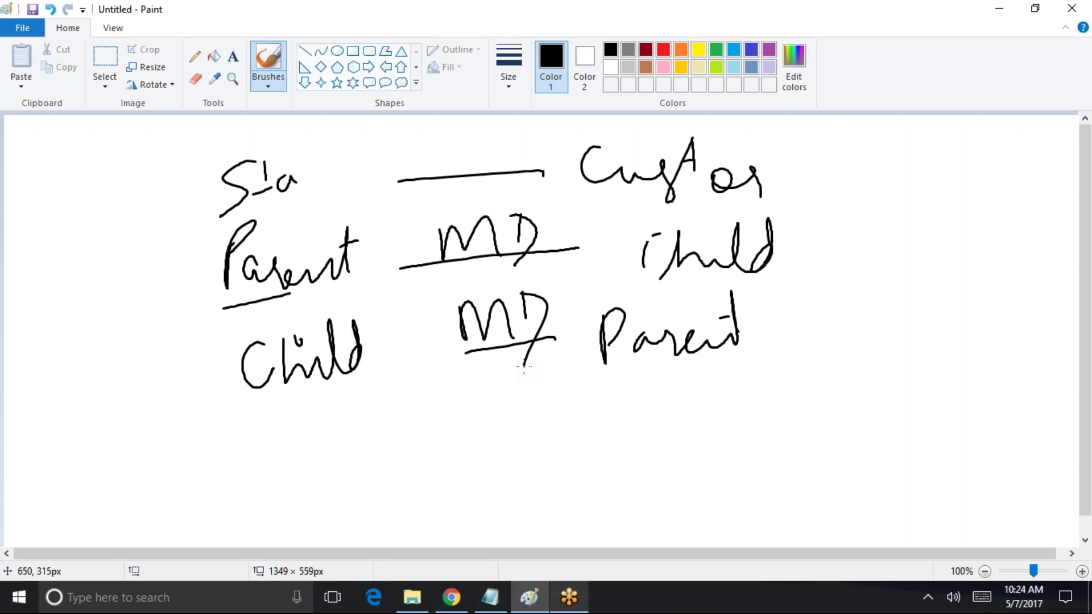
Add a third row reading "Par", "LR" and "Child", underline "Child", and circle and underline the "LR" label
drag(485, 391, 515, 431)
mouse_move(534, 393)
mouse_down()
mouse_move(538, 421)
mouse_move(558, 415)
mouse_up()
drag(463, 449, 536, 431)
drag(299, 411, 295, 480)
mouse_move(293, 414)
mouse_down()
mouse_move(295, 440)
mouse_move(361, 434)
mouse_move(376, 465)
mouse_up()
mouse_move(636, 377)
mouse_down()
mouse_move(674, 398)
mouse_move(705, 392)
mouse_up()
drag(711, 355, 725, 398)
drag(606, 441, 744, 406)
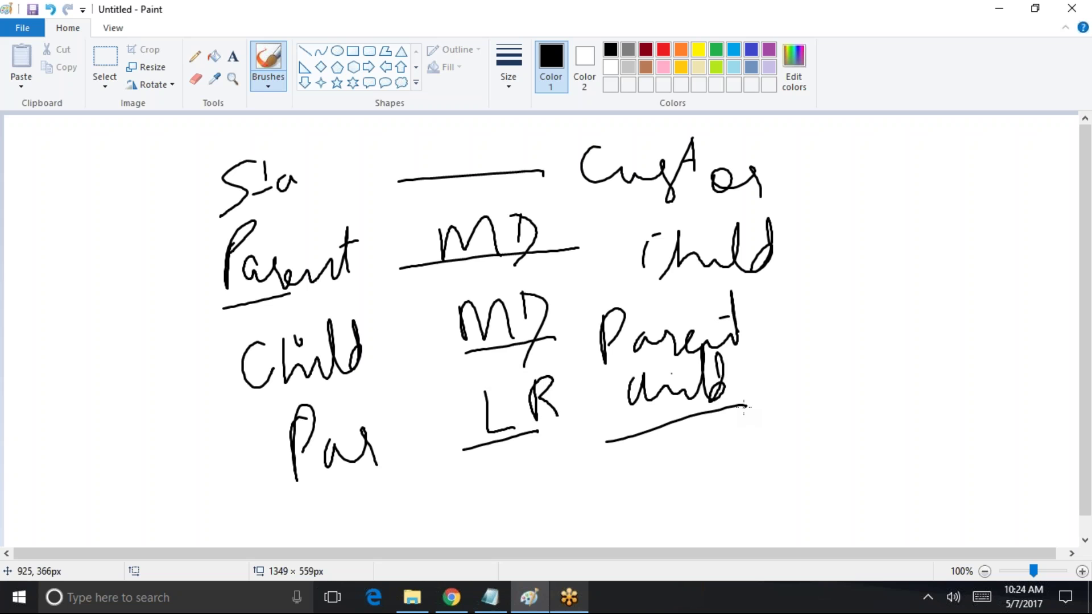
drag(512, 373, 521, 377)
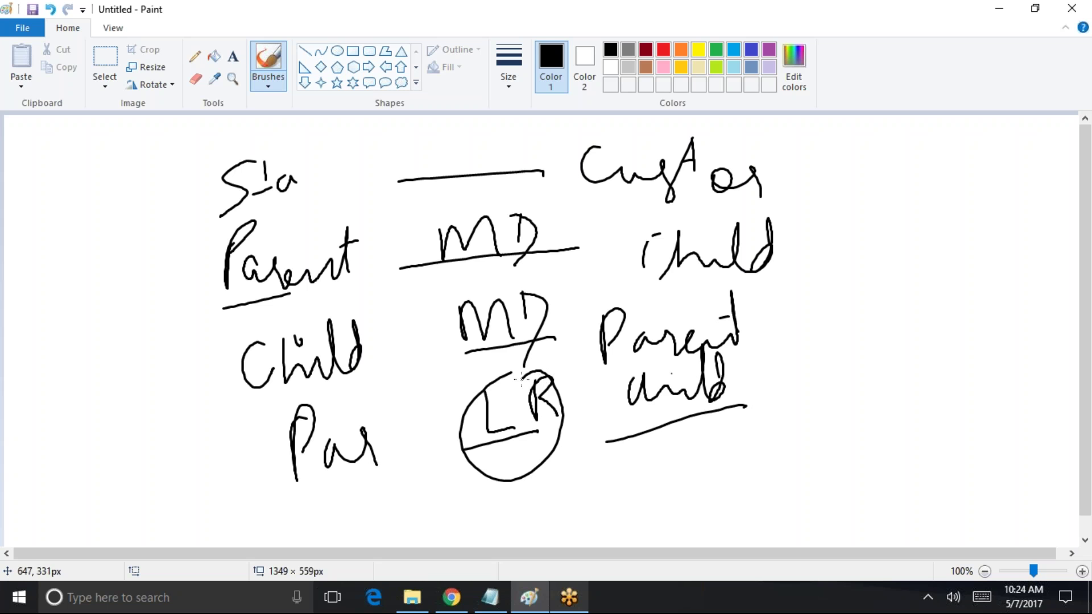
drag(500, 470, 550, 446)
Sketch a final row with a circled mark and an underlined custom-side label, joined by a double-headed arrow labelled "LR"
mouse_move(345, 514)
mouse_down()
mouse_move(340, 545)
mouse_move(378, 526)
mouse_up()
mouse_move(643, 465)
mouse_down()
mouse_move(677, 486)
mouse_move(681, 516)
mouse_up()
mouse_move(677, 474)
mouse_down()
mouse_move(690, 458)
mouse_move(715, 482)
mouse_move(643, 515)
mouse_up()
mouse_move(369, 530)
mouse_down()
mouse_move(364, 547)
mouse_move(354, 505)
mouse_up()
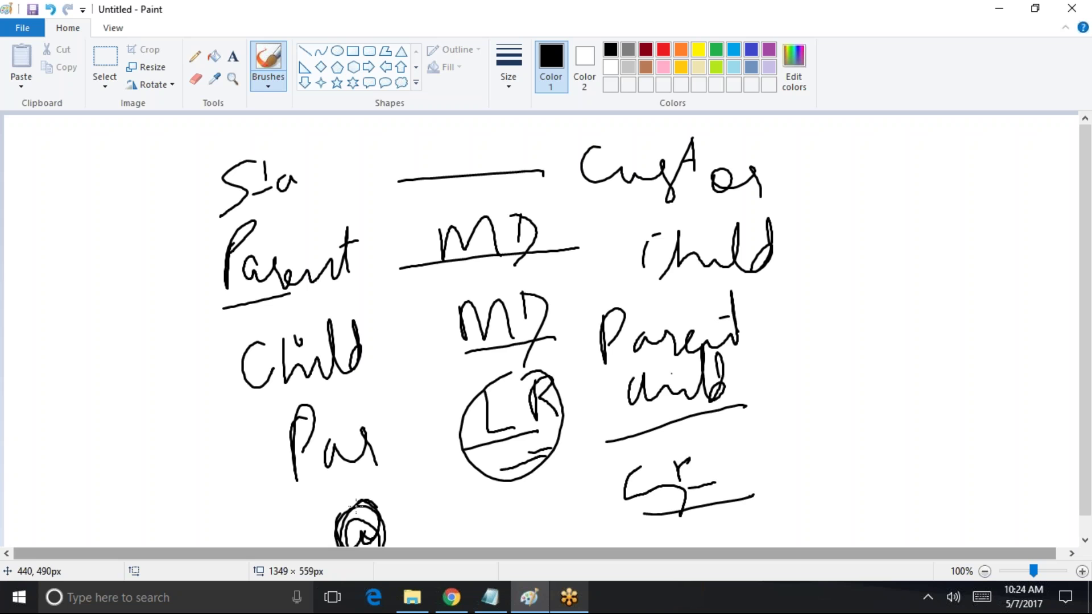
drag(441, 501, 479, 493)
mouse_move(395, 540)
mouse_down()
mouse_move(617, 474)
mouse_move(591, 492)
mouse_up()
mouse_move(457, 508)
mouse_down()
mouse_move(459, 541)
mouse_move(506, 536)
mouse_move(528, 515)
mouse_move(547, 529)
mouse_up()
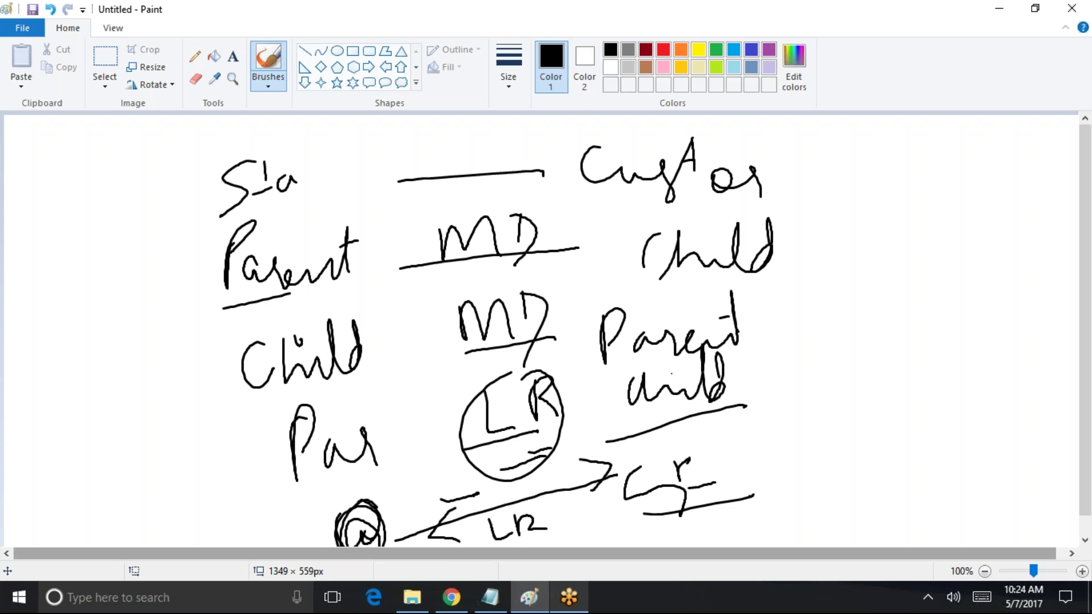
Switch to Chrome and start a new custom field on Line Item with the Master-Detail Relationship data type
click(445, 586)
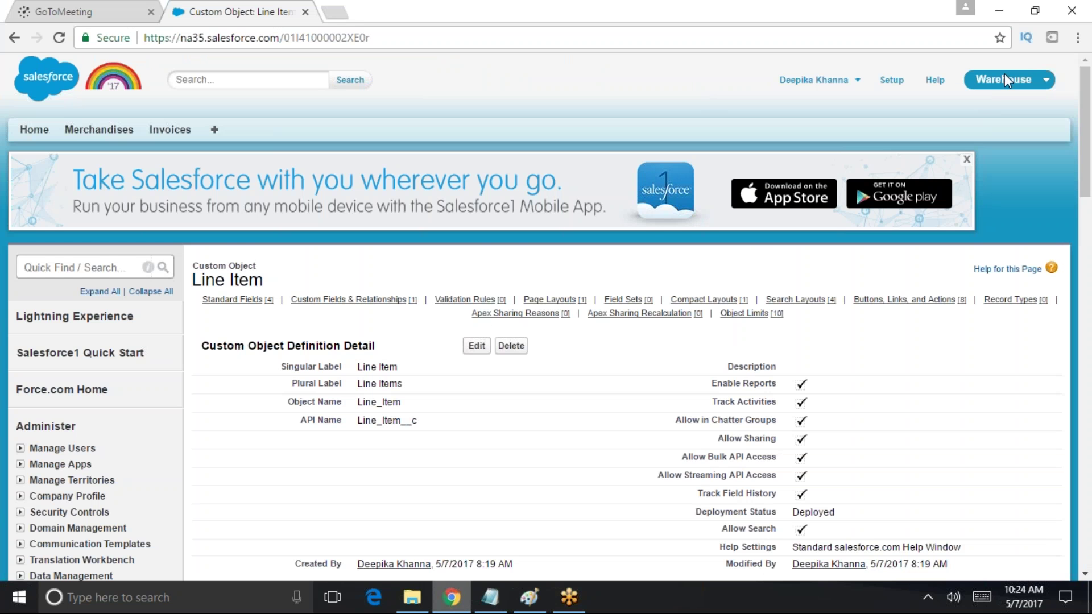
scroll(1004, 80, down, 2)
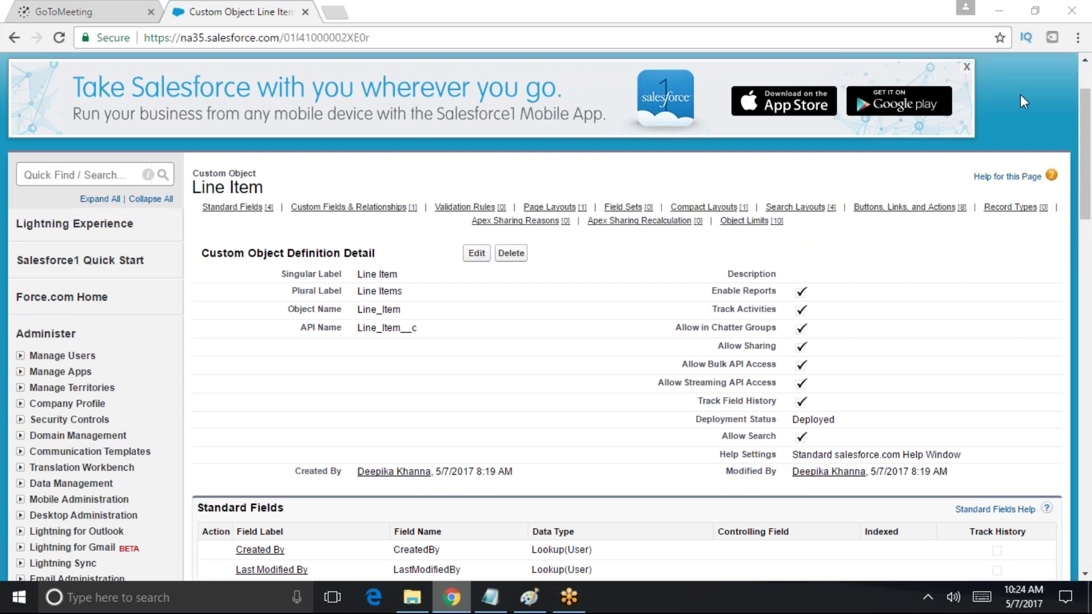
scroll(1004, 80, down, 2)
drag(267, 80, 191, 59)
drag(1087, 222, 1087, 283)
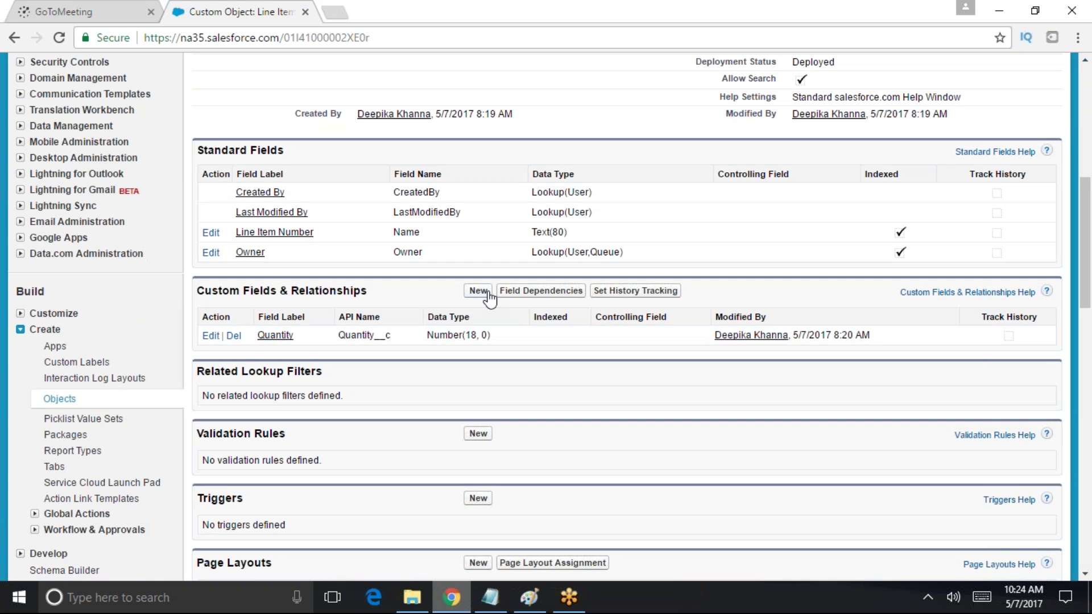
click(479, 291)
scroll(247, 424, down, 3)
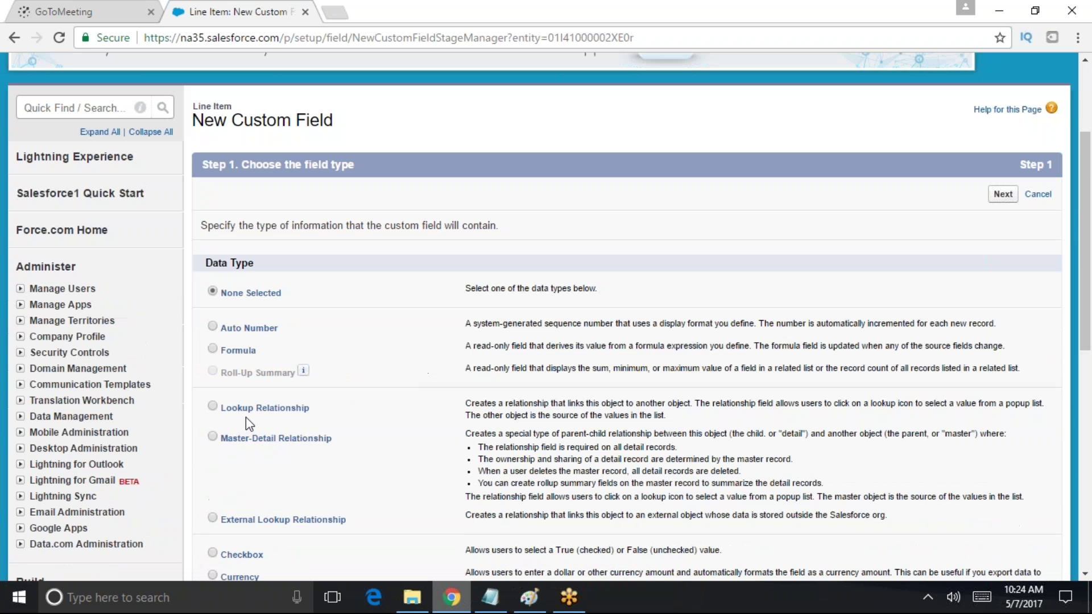
click(215, 437)
Examine the Master-Detail Relationship description, highlighting the parent-child definition and the rule about required relationship fields on detail records
scroll(688, 439, down, 3)
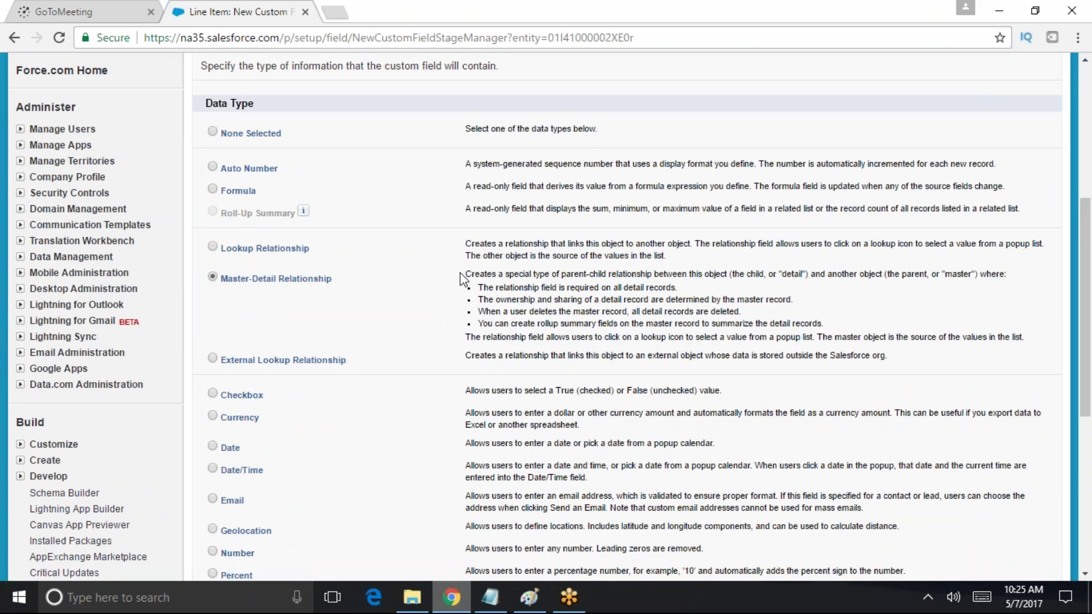
drag(465, 275, 734, 273)
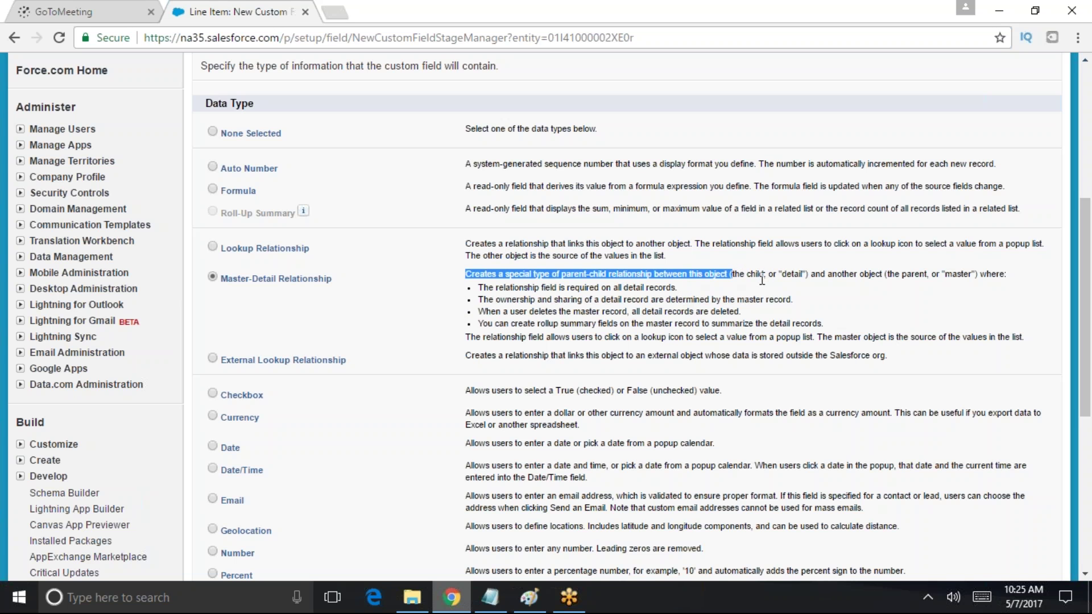
drag(814, 276, 881, 273)
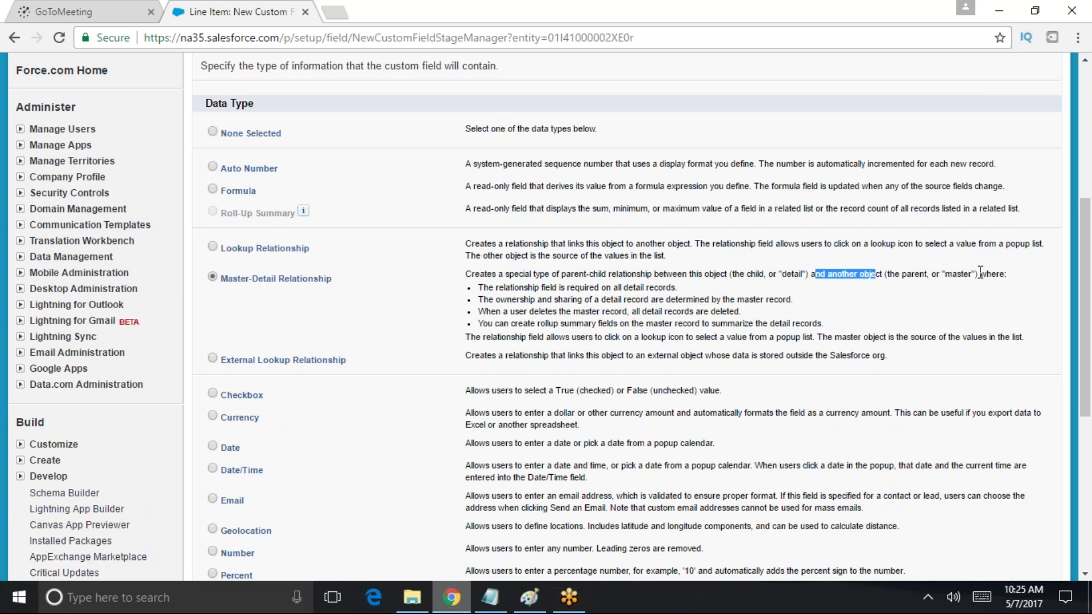
drag(481, 291, 680, 289)
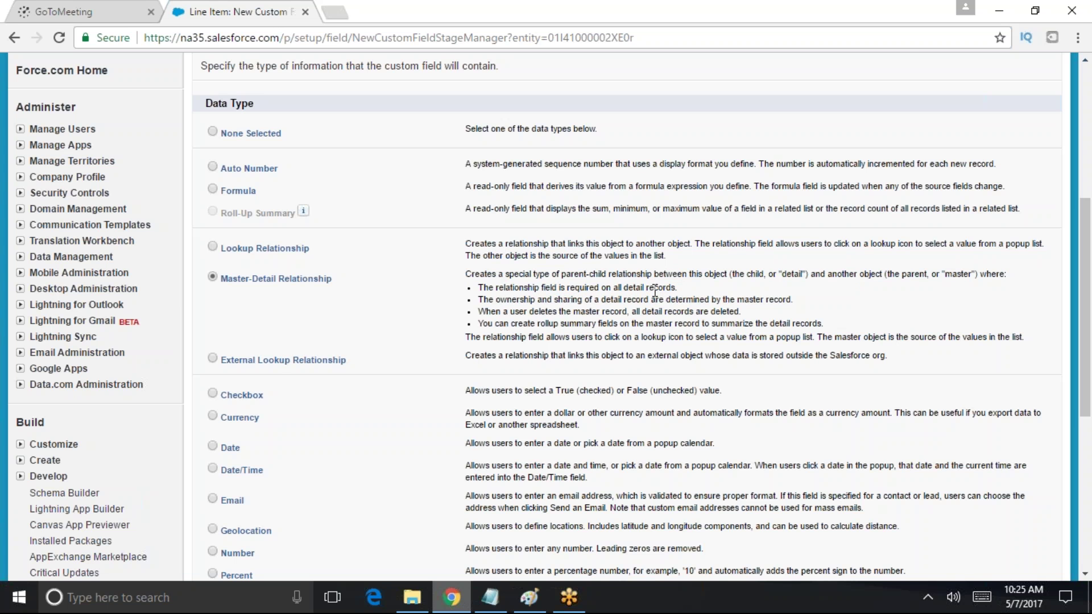
scroll(654, 290, up, 3)
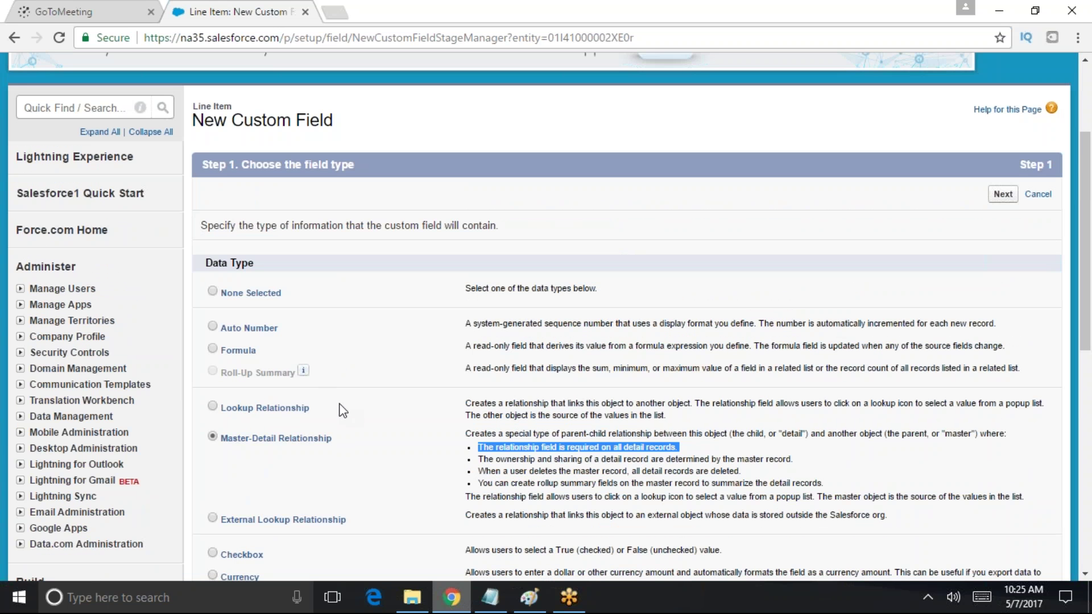
scroll(340, 408, down, 1)
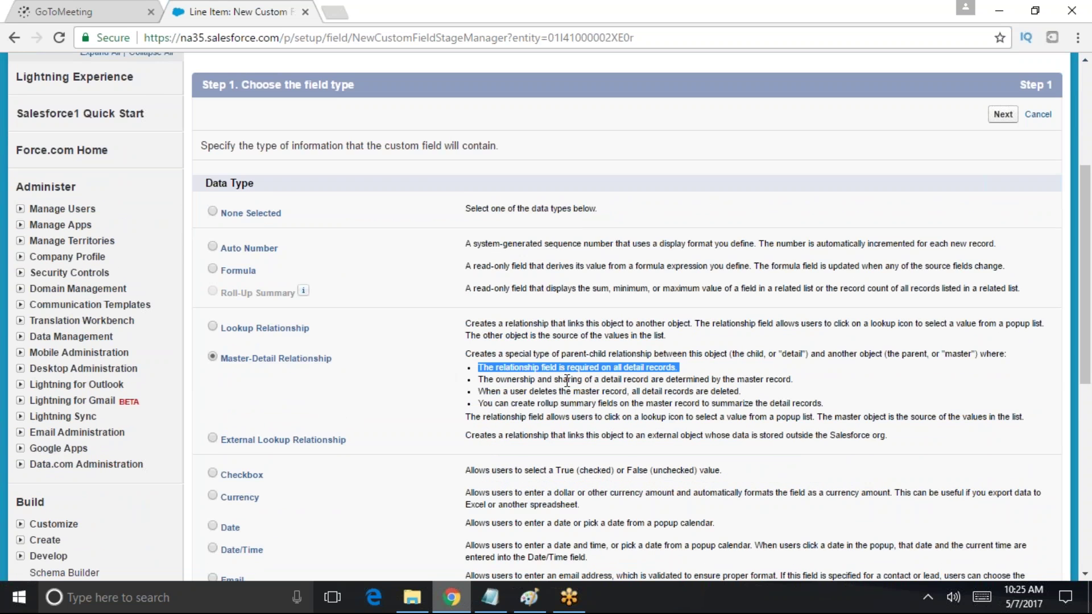
scroll(523, 364, up, 2)
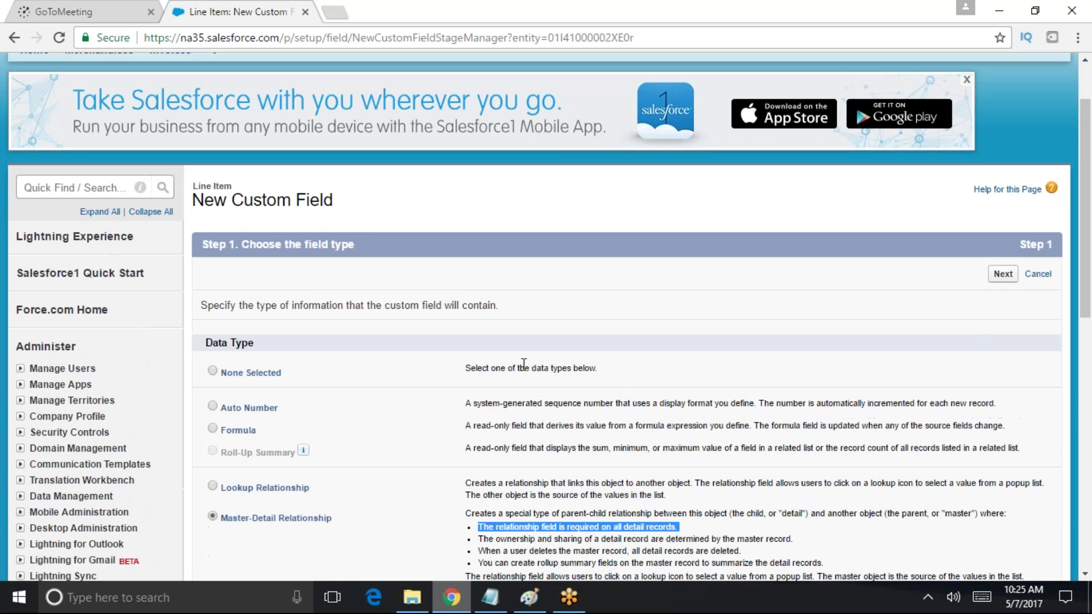
scroll(589, 358, down, 1)
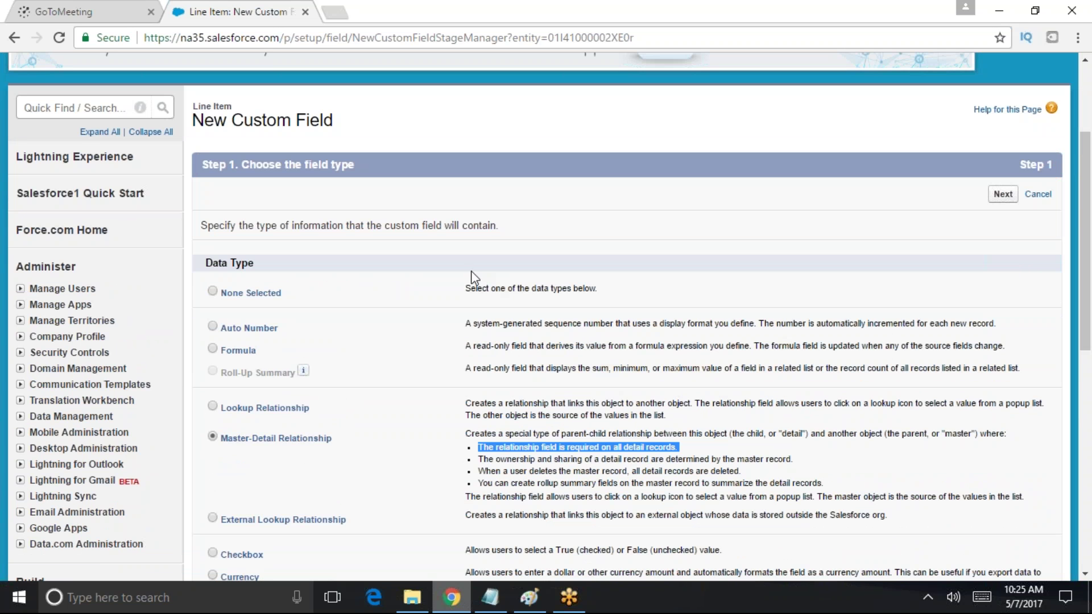
scroll(575, 324, down, 1)
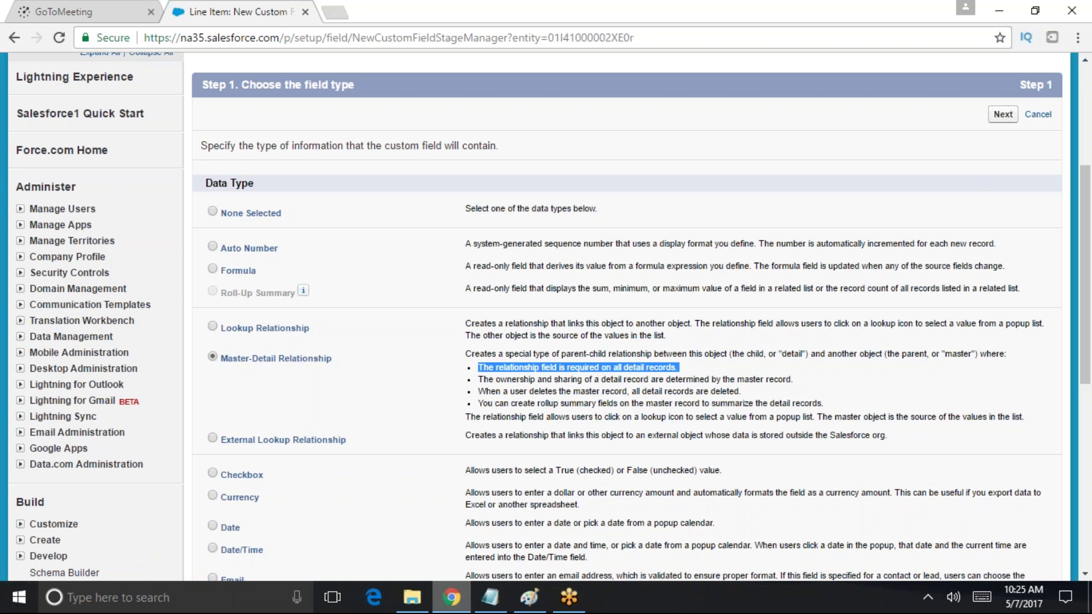
Read the master-detail rules on record ownership and sharing, cascading deletion, rollup summary fields and lookup selection
drag(658, 379, 735, 385)
click(793, 379)
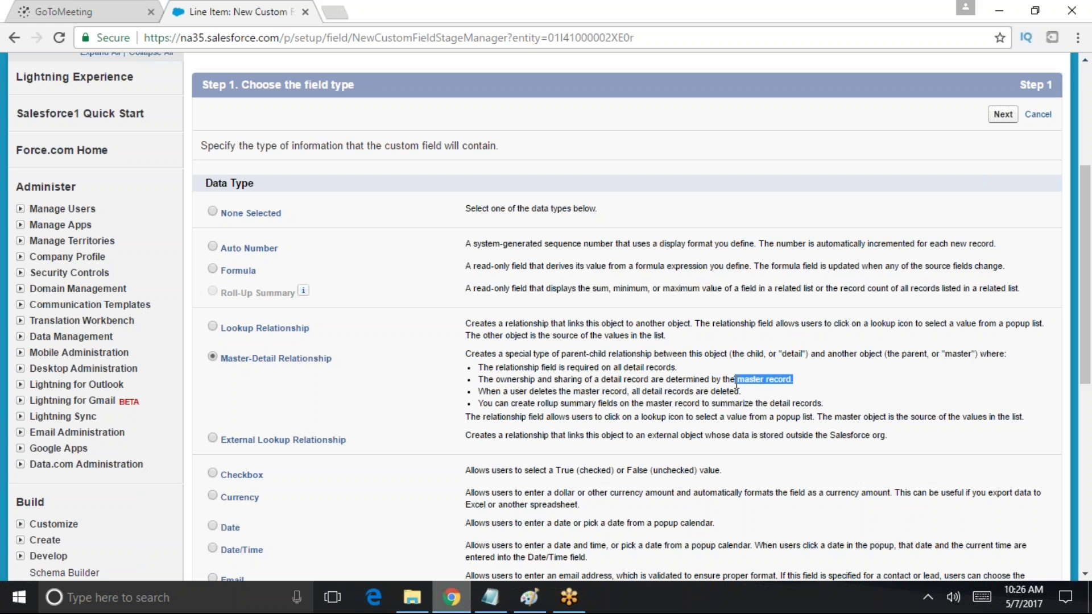
drag(495, 379, 667, 379)
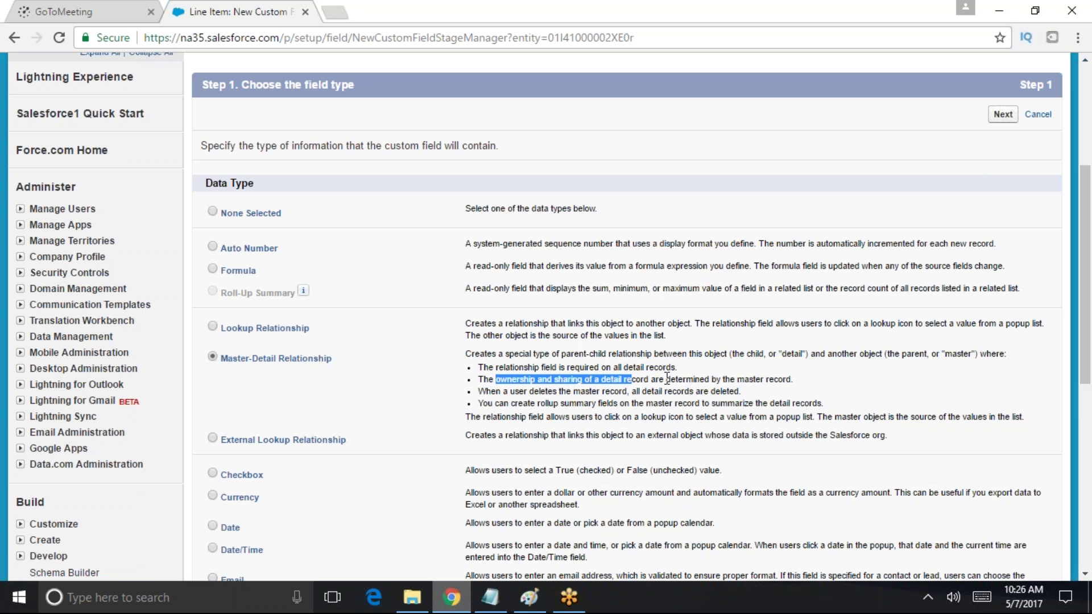
drag(478, 391, 732, 389)
mouse_move(499, 404)
mouse_down()
mouse_move(829, 399)
mouse_move(489, 411)
mouse_up()
drag(493, 404, 494, 410)
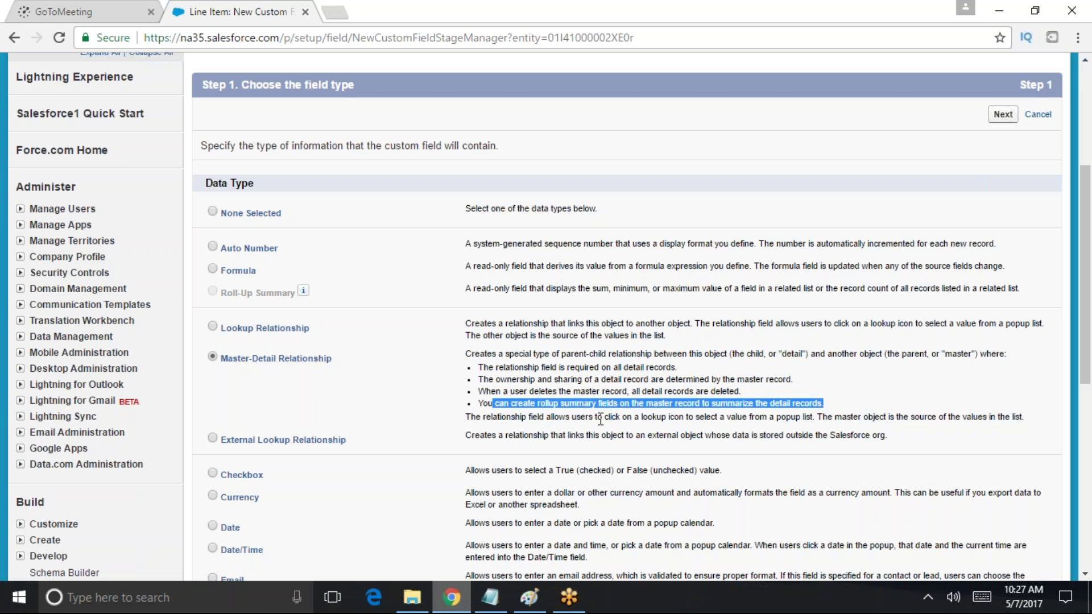
drag(642, 417, 694, 421)
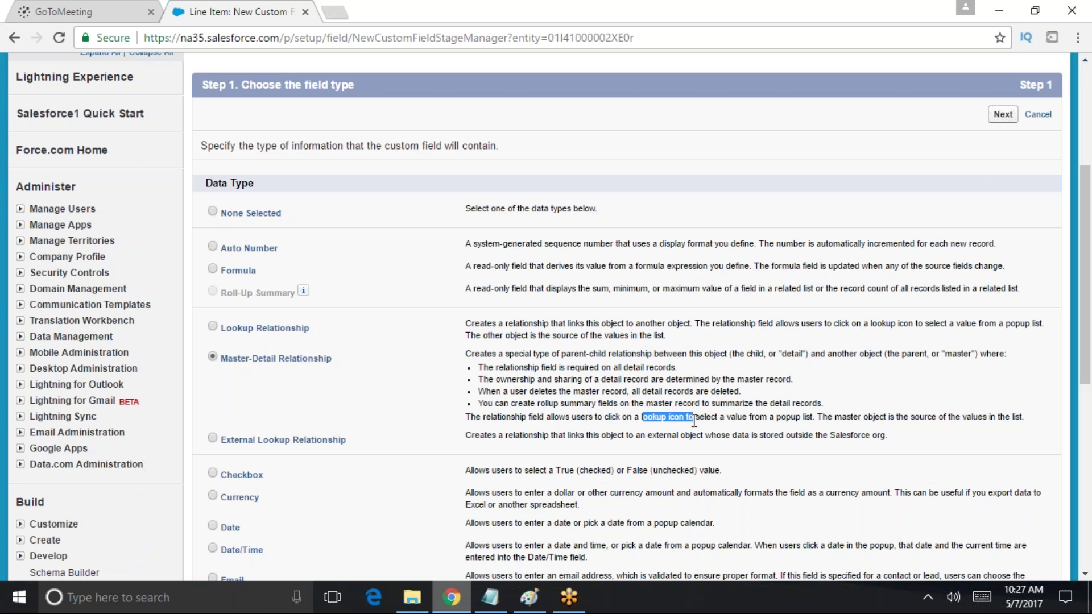
drag(717, 417, 984, 395)
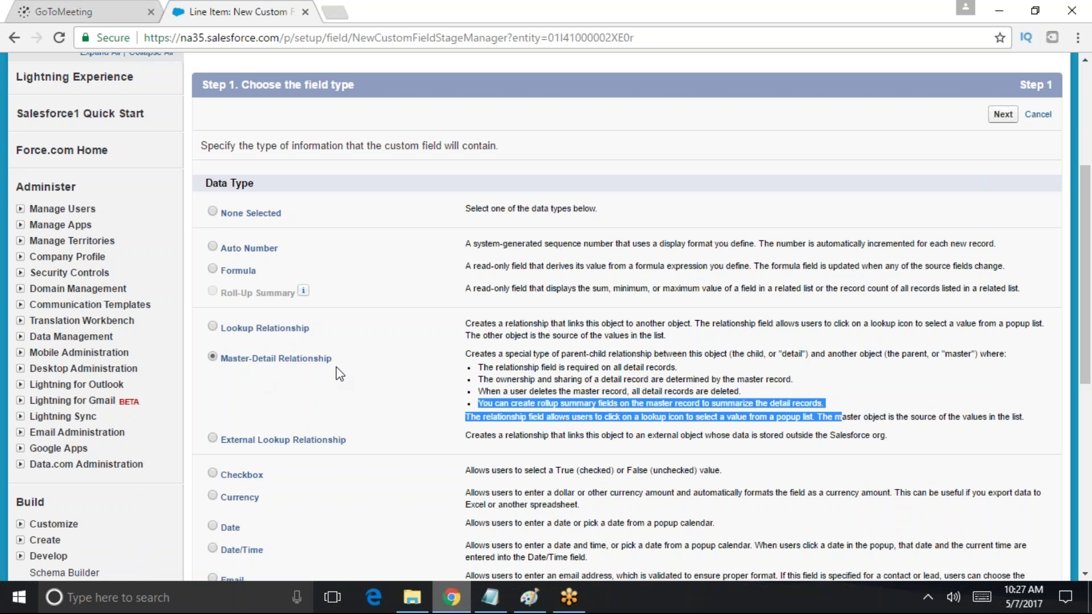
Continue with the Master-Detail Relationship type and relate Line Item to the Invoice object
scroll(633, 461, down, 6)
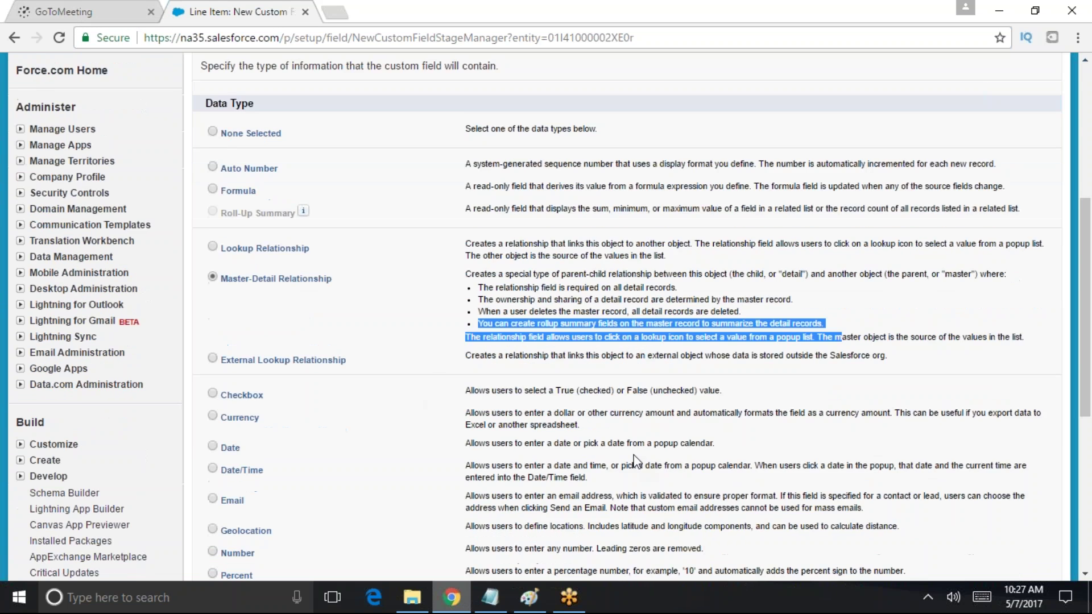
scroll(697, 483, down, 2)
click(1010, 453)
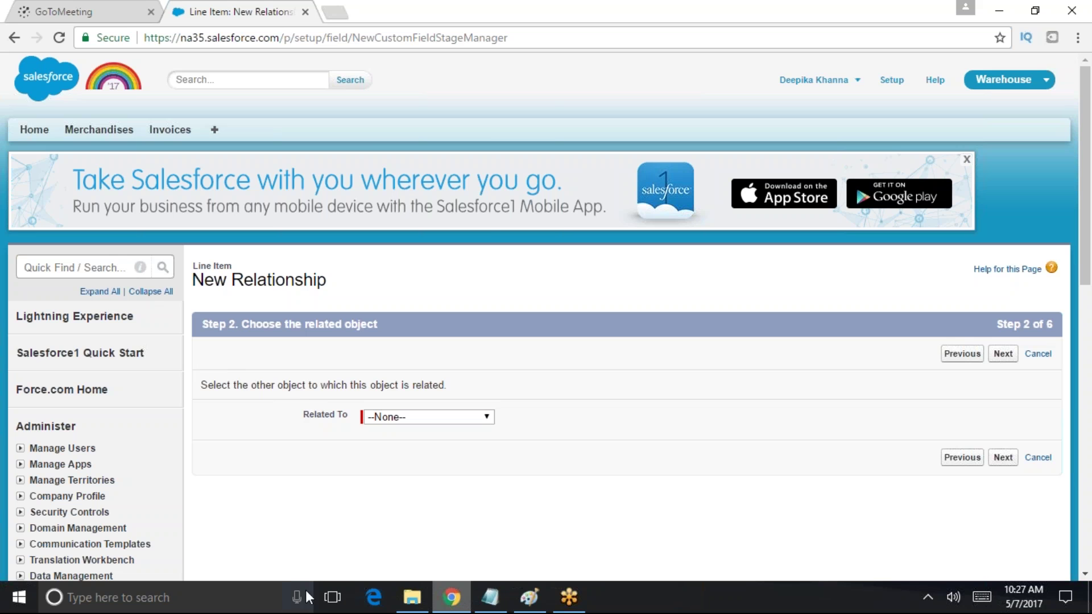
click(409, 418)
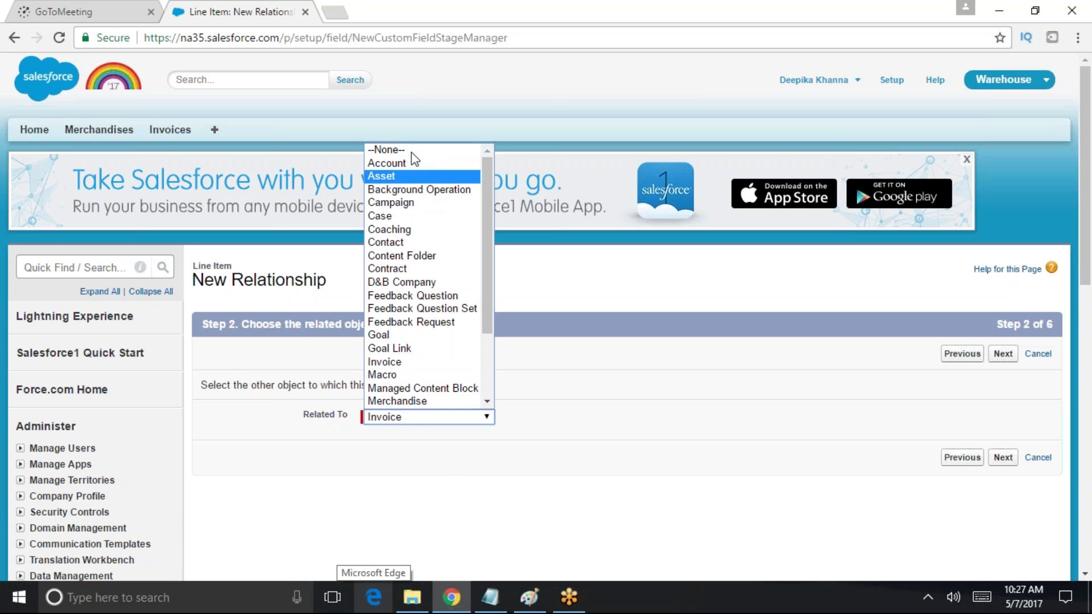
click(556, 323)
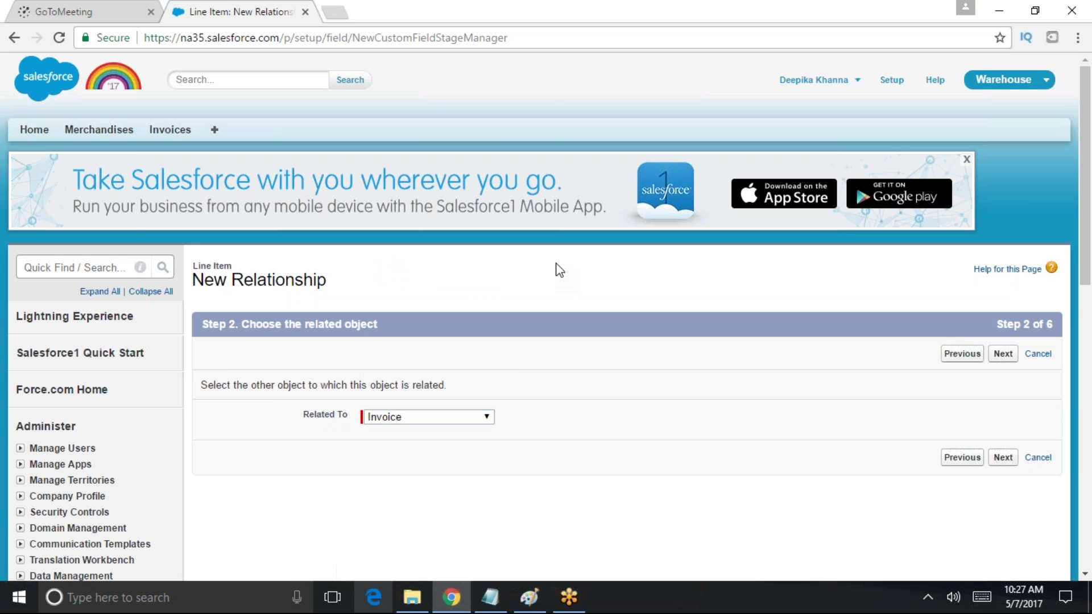
click(1002, 354)
Use Invoice as both the field label and the field name of the new relationship
click(392, 425)
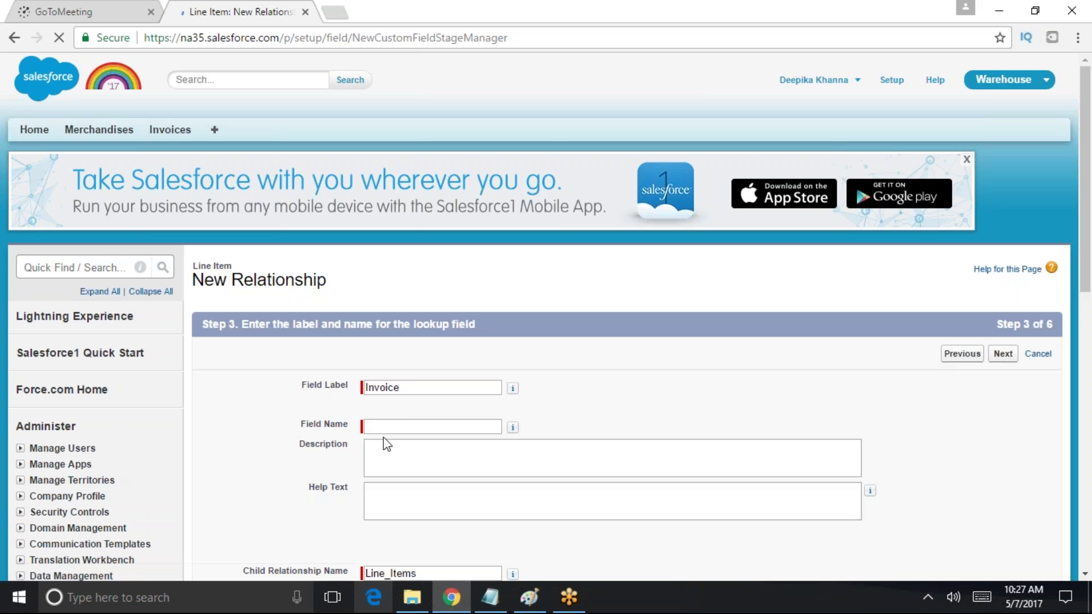
click(449, 392)
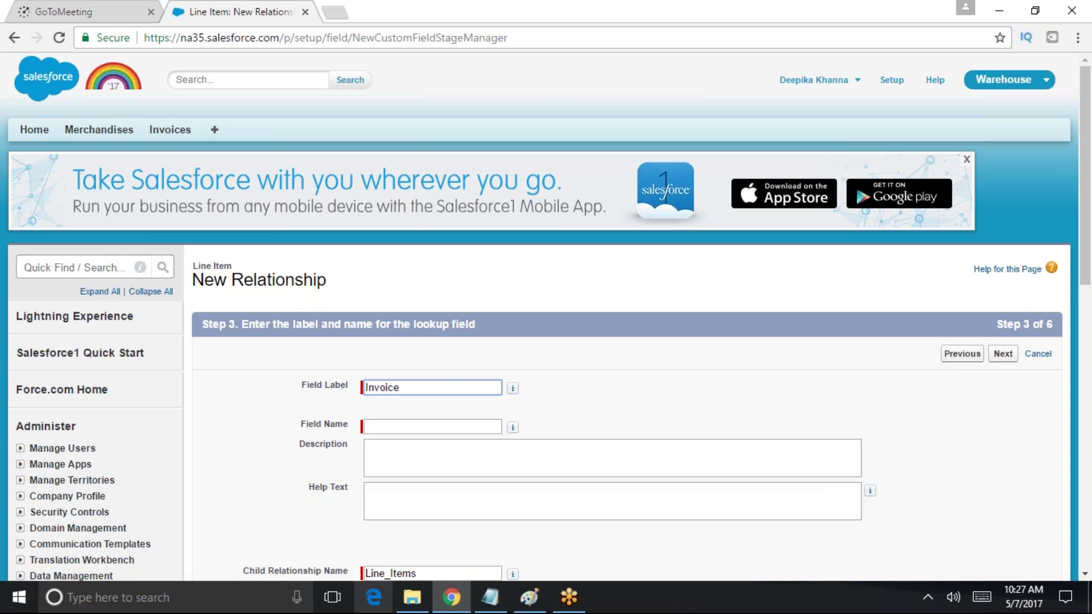
key(Tab)
scroll(741, 436, down, 3)
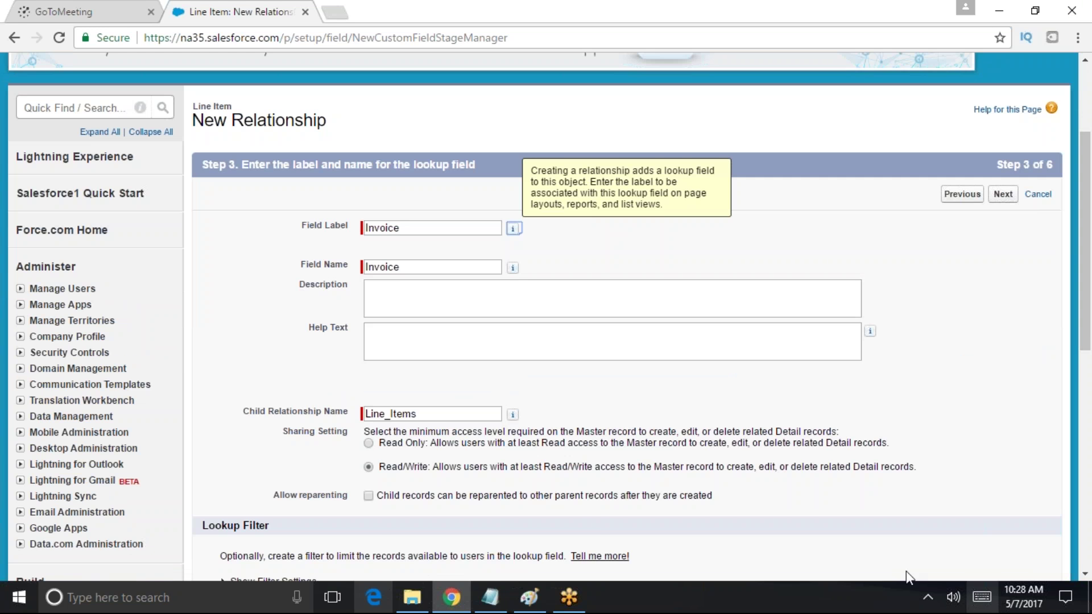
Examine the Allow reparenting option and its description about moving child records to other parent records
scroll(633, 500, down, 2)
scroll(792, 432, down, 2)
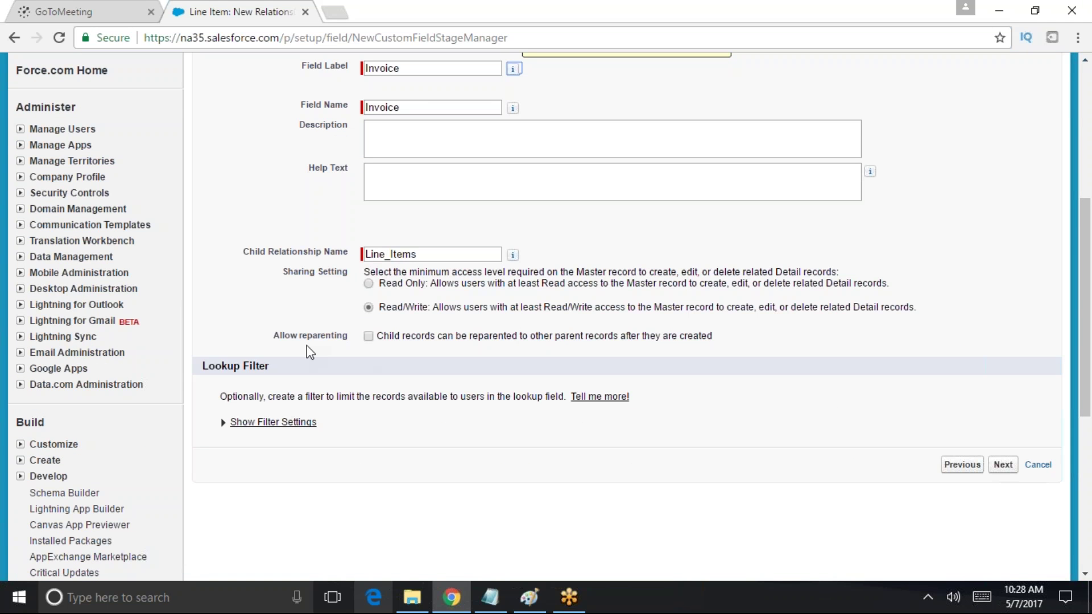
drag(280, 335, 726, 334)
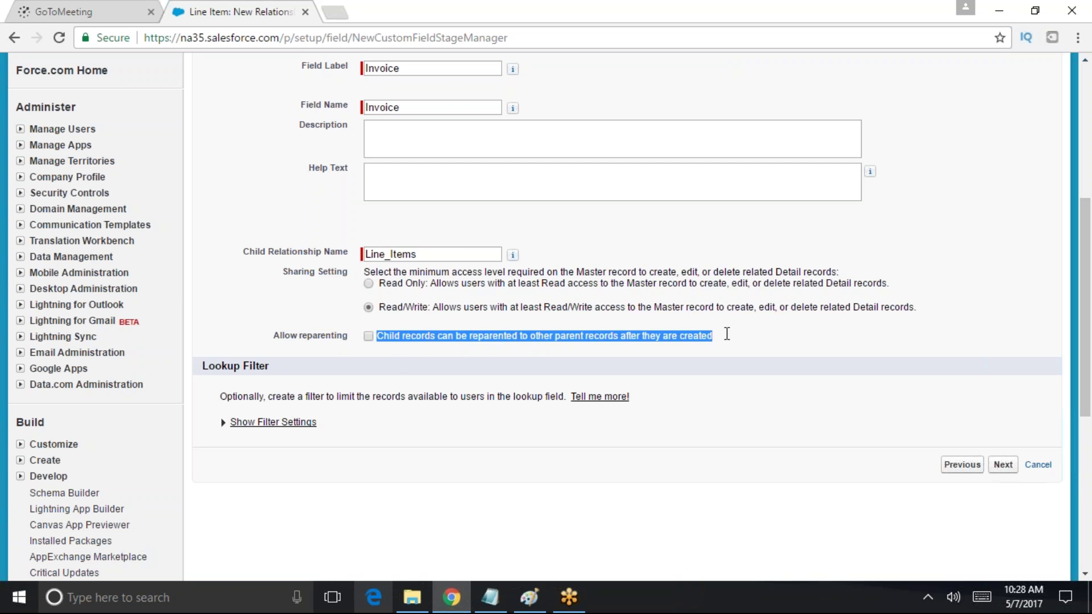
double_click(491, 337)
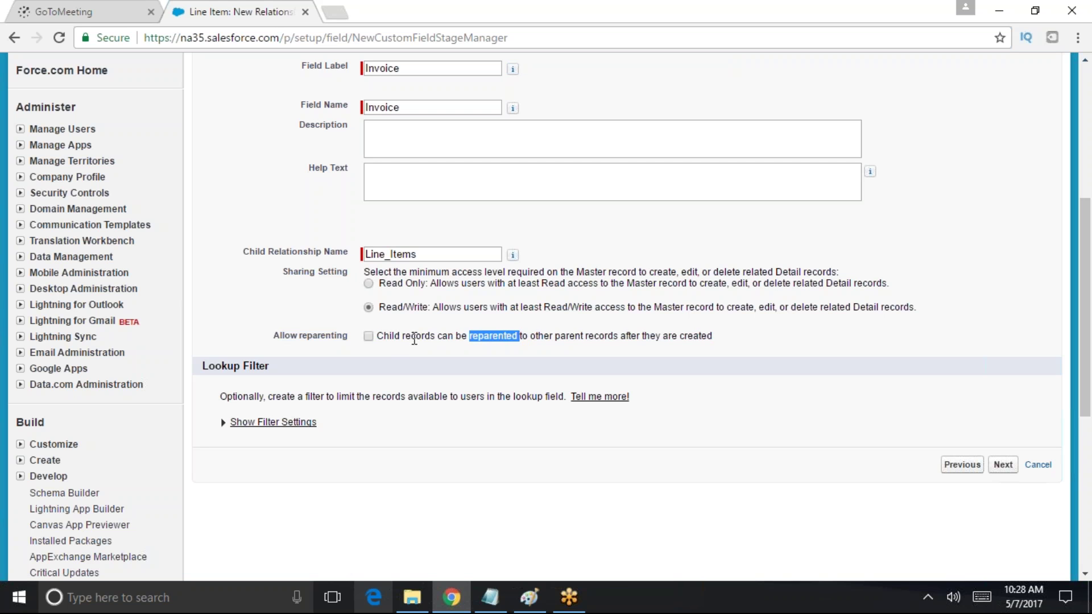
drag(349, 336, 266, 344)
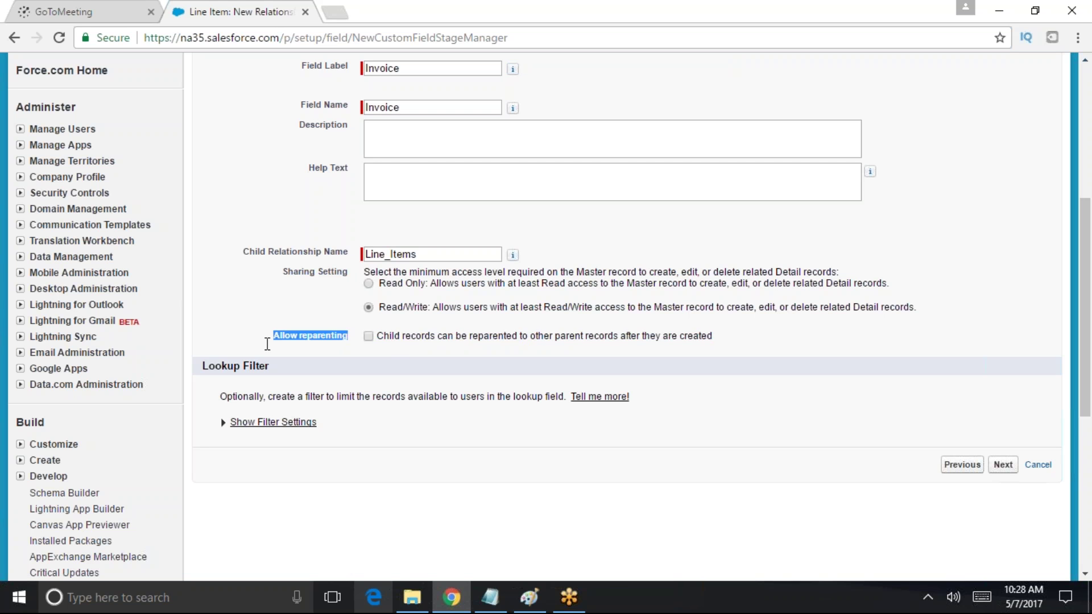
scroll(494, 373, down, 1)
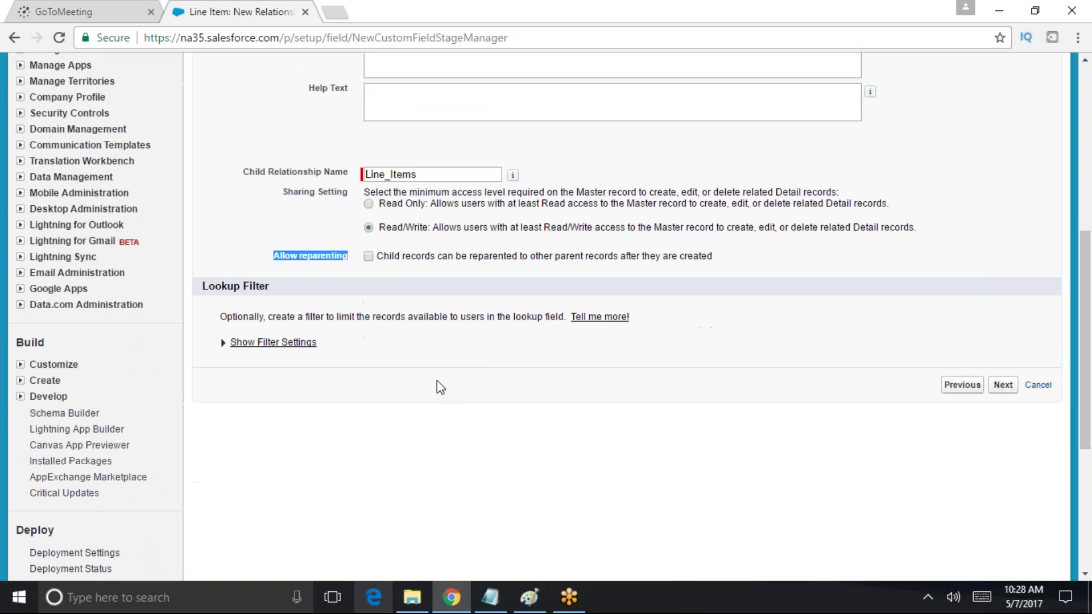
scroll(316, 383, up, 1)
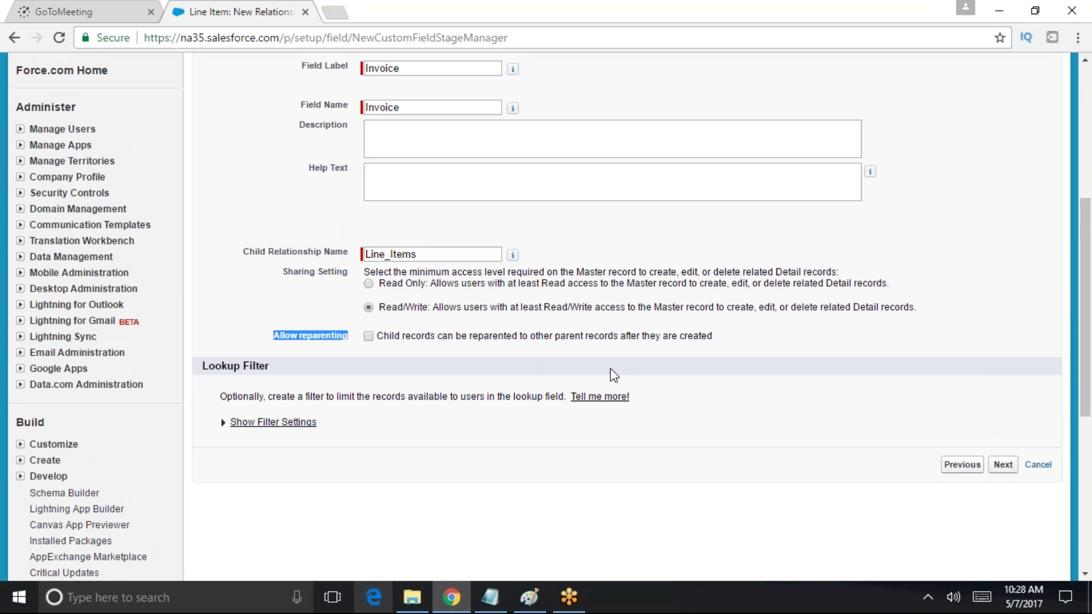
Accept the relationship settings with Read/Write sharing, review the field-level security for all profiles, and continue to page layouts
click(1002, 464)
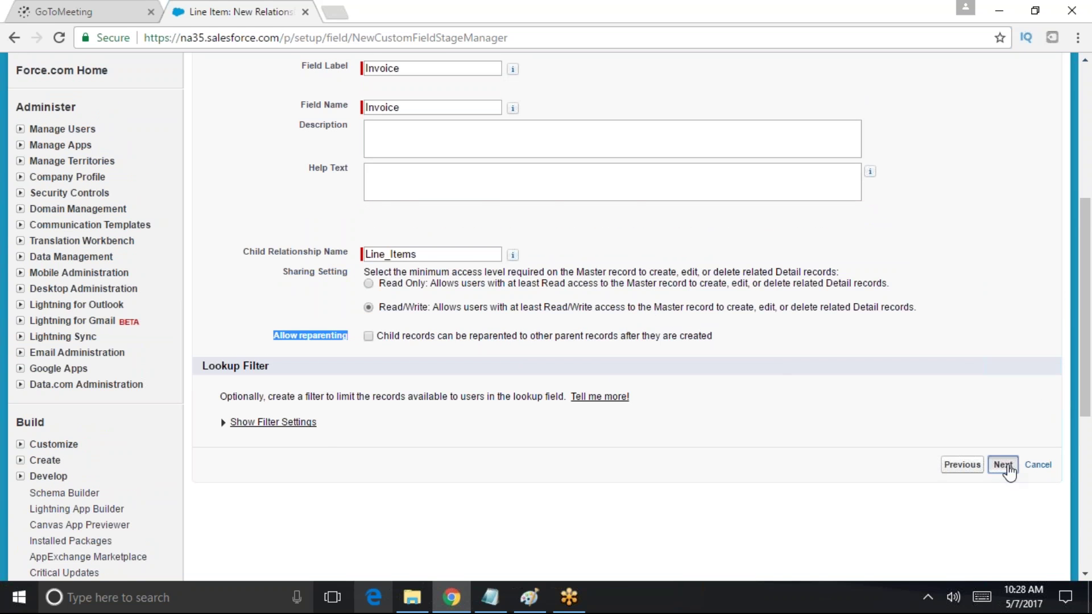
scroll(779, 443, down, 9)
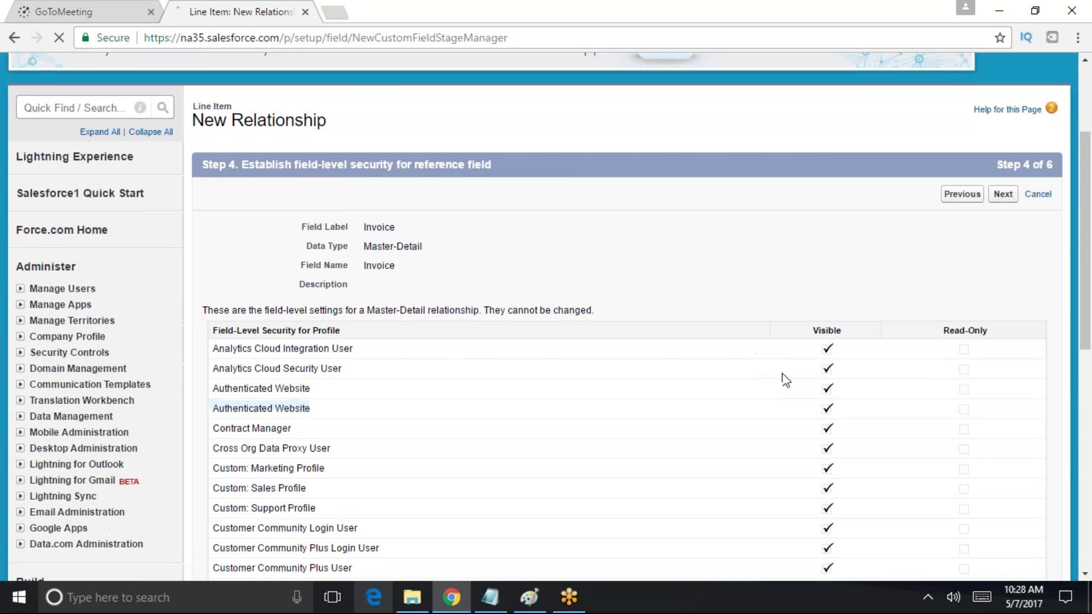
scroll(740, 455, up, 2)
scroll(438, 326, down, 4)
scroll(438, 326, up, 5)
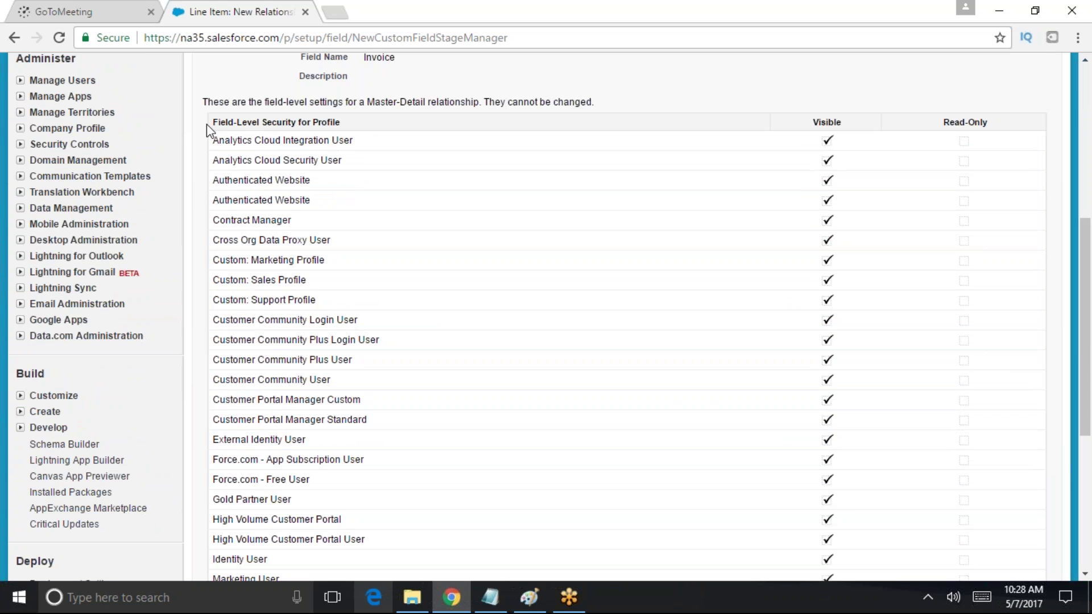
drag(210, 122, 298, 123)
scroll(383, 478, down, 6)
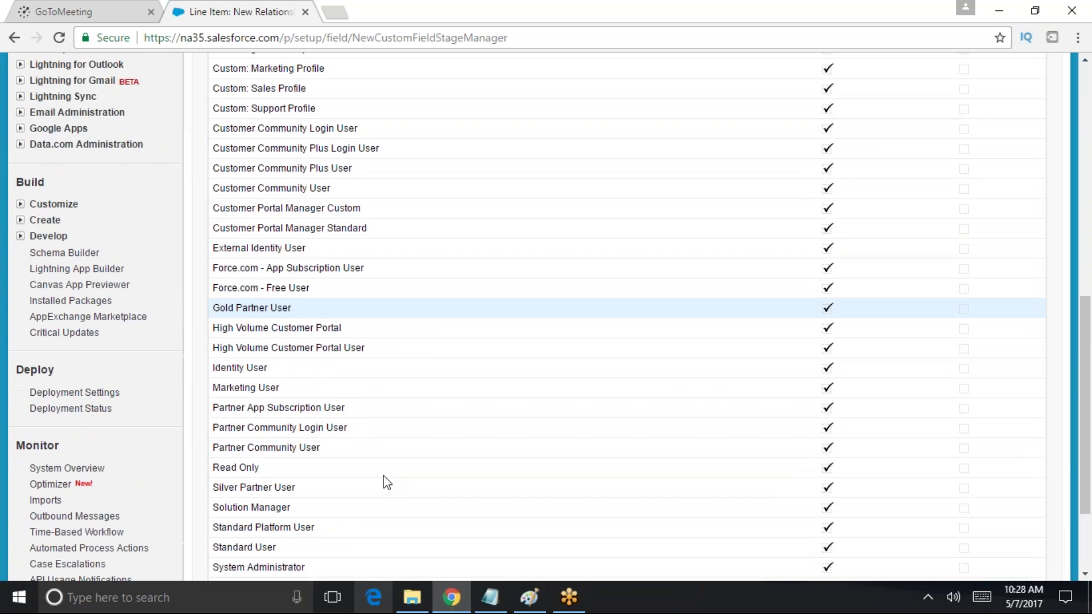
click(1004, 505)
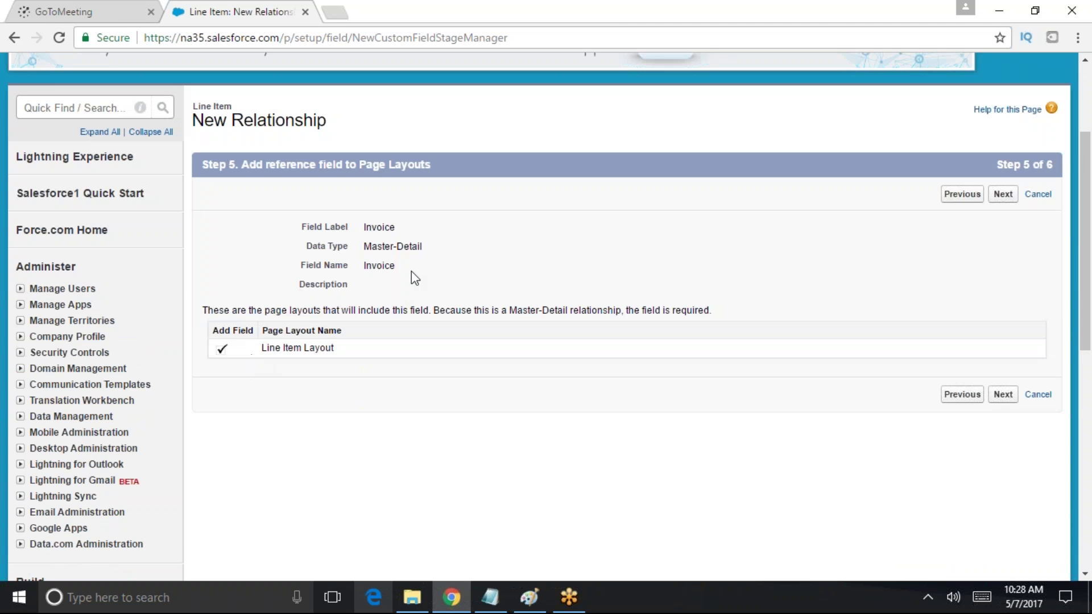
Keep the Line Item Layout and the Line Items related list on the Invoice Layout, and save the Invoice relationship field
click(1004, 398)
scroll(311, 344, down, 3)
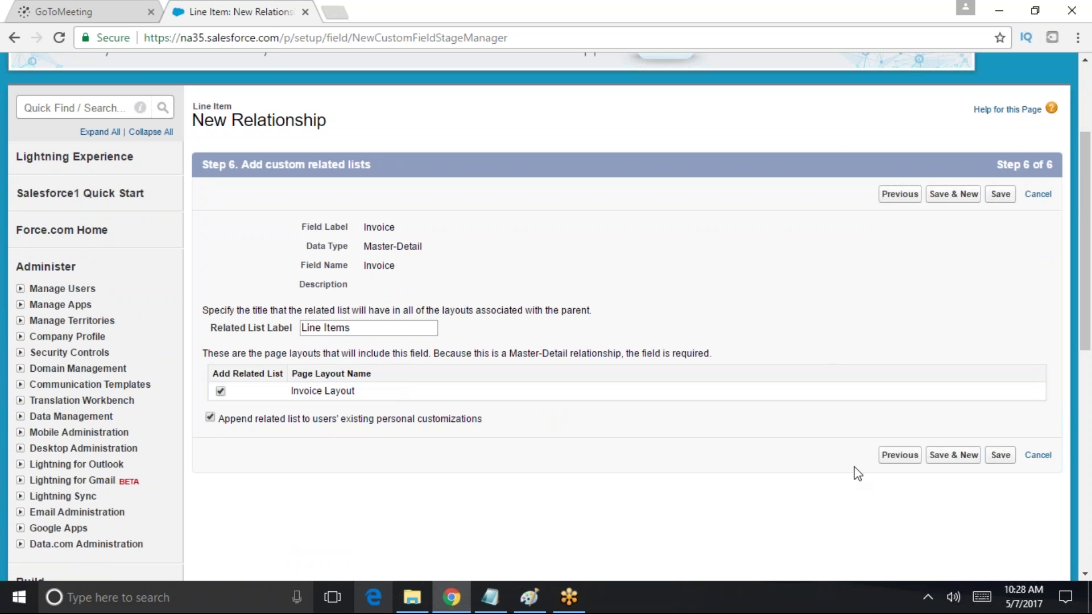
click(996, 459)
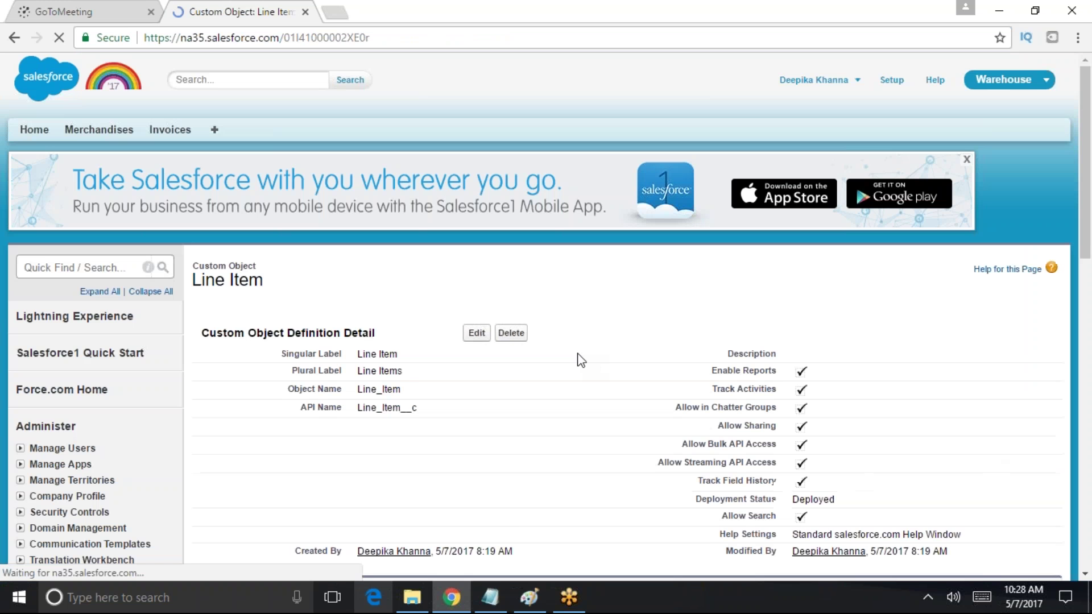
Review the Custom Fields & Relationships section of the Line Item object
scroll(579, 359, down, 9)
scroll(512, 375, up, 5)
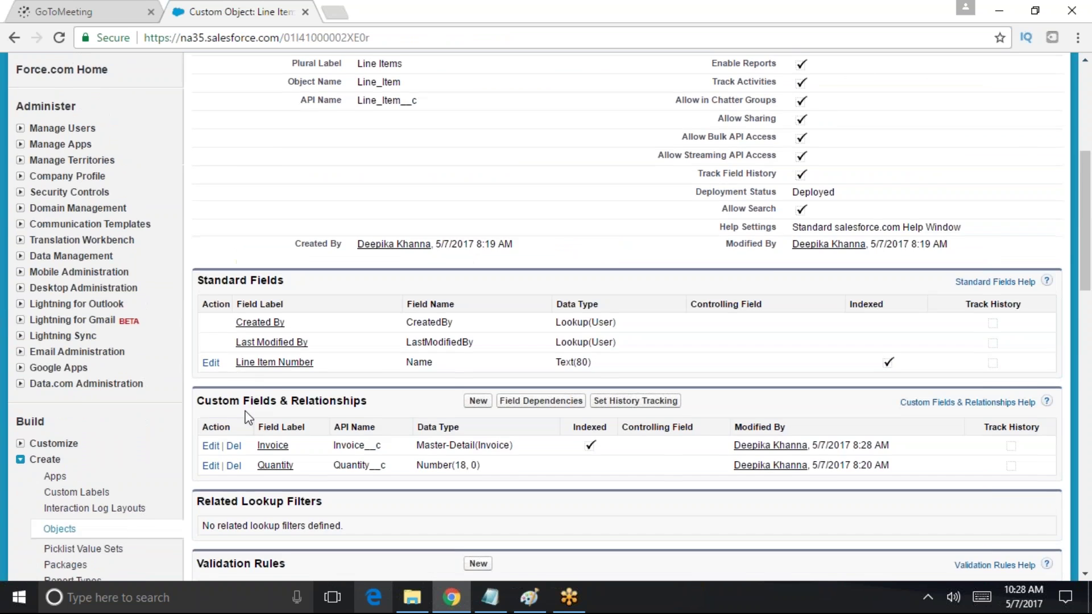
scroll(313, 457, down, 3)
scroll(314, 457, down, 3)
scroll(287, 370, up, 10)
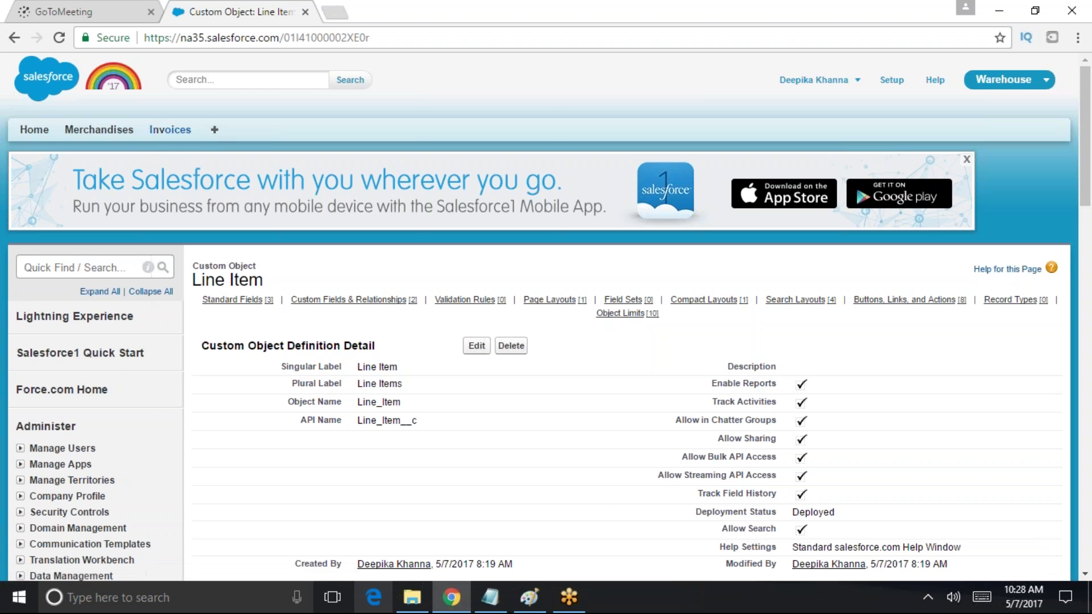
Open the recent invoice record and examine its Line Items related list
click(155, 129)
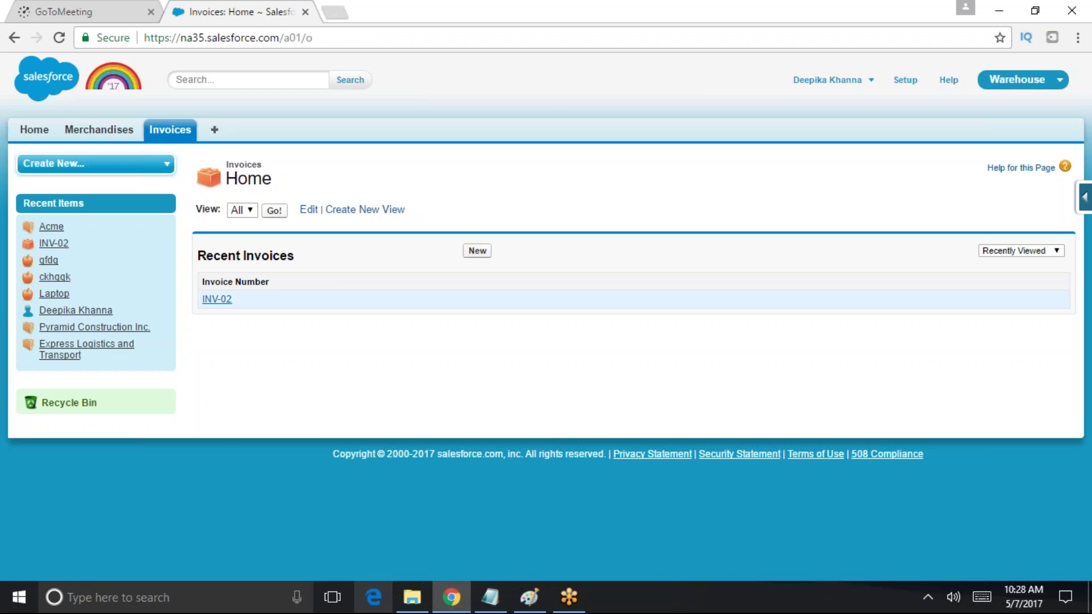
click(220, 299)
scroll(273, 341, down, 2)
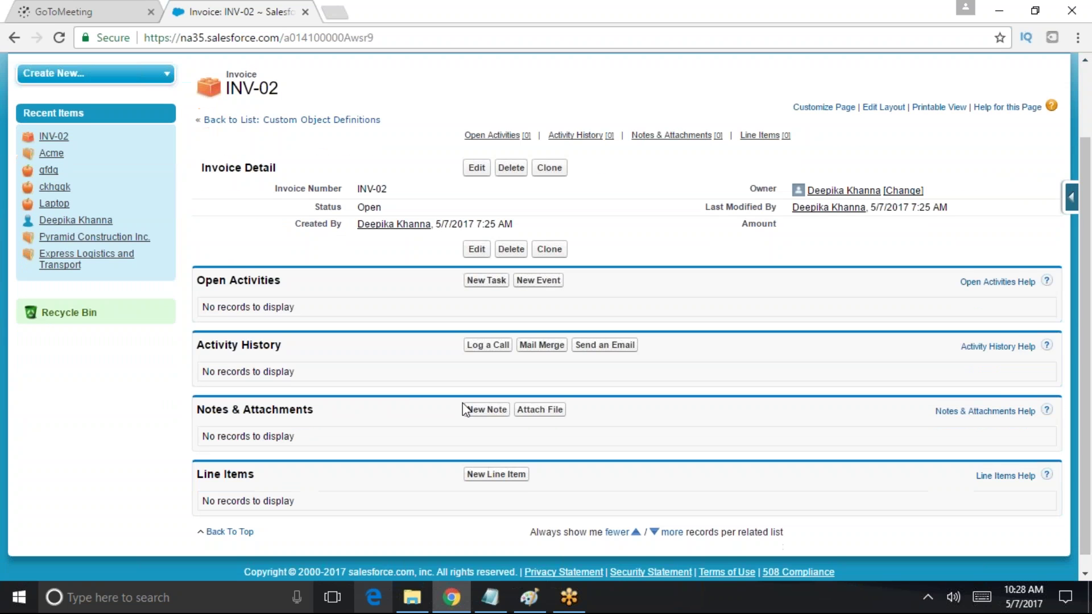
drag(280, 466, 197, 459)
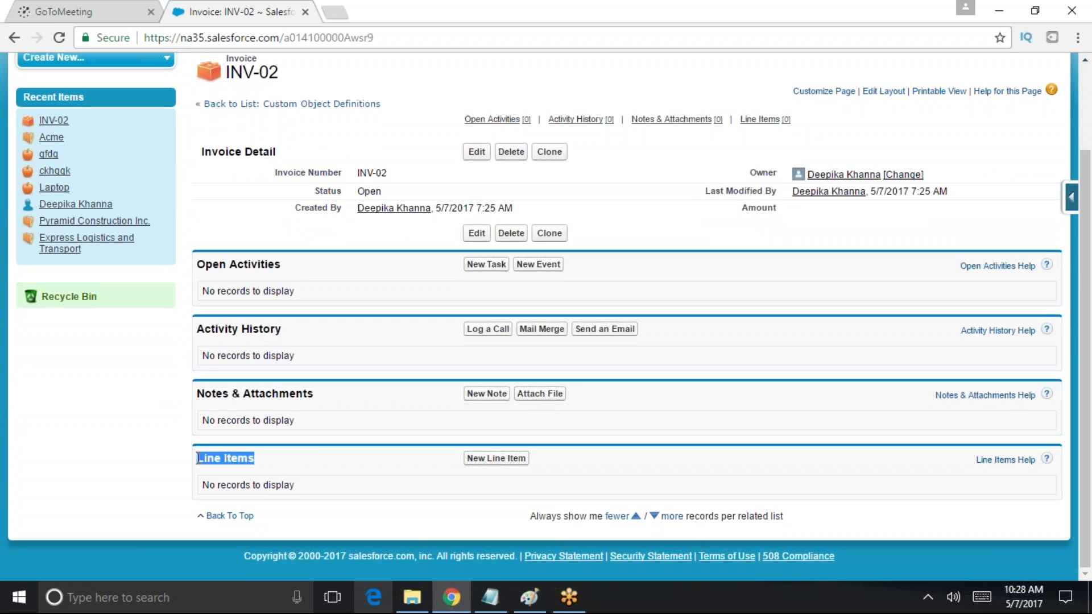
drag(280, 465, 183, 455)
Start a new line item from the invoice record and clear its required Invoice field
click(492, 459)
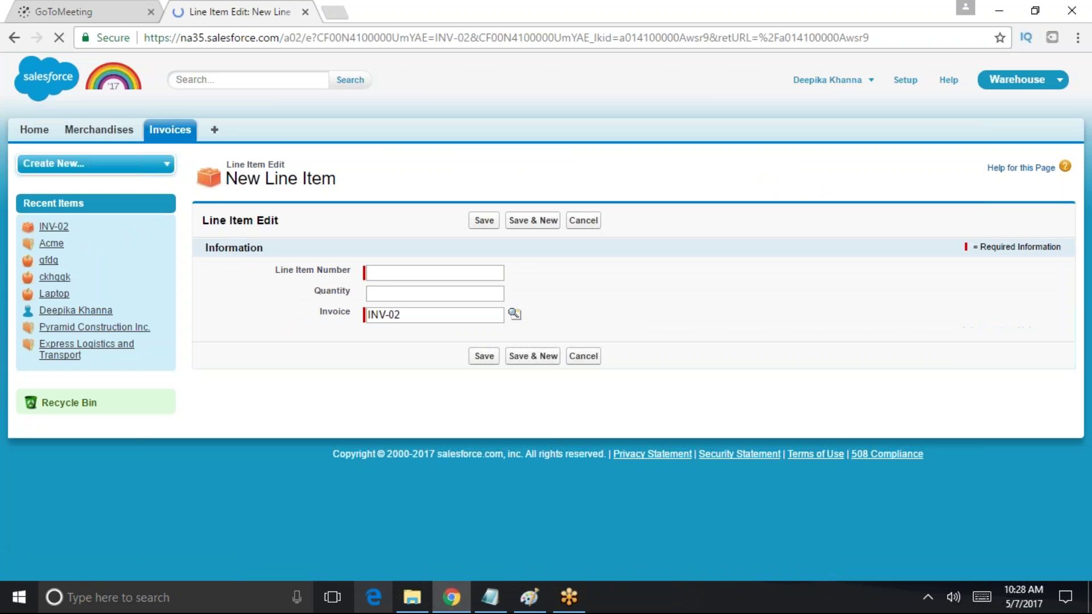
click(381, 277)
drag(407, 314, 366, 315)
click(451, 331)
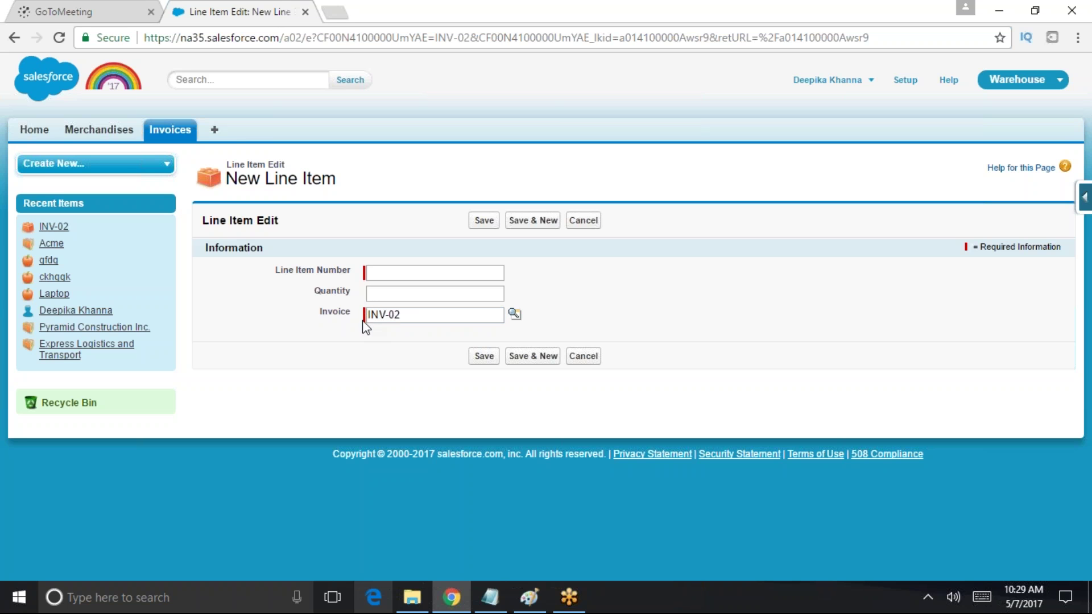
key(Tab)
key(BackSpace)
Set the Line Item Number to 1 and try to save the line item with the Invoice field empty
click(411, 272)
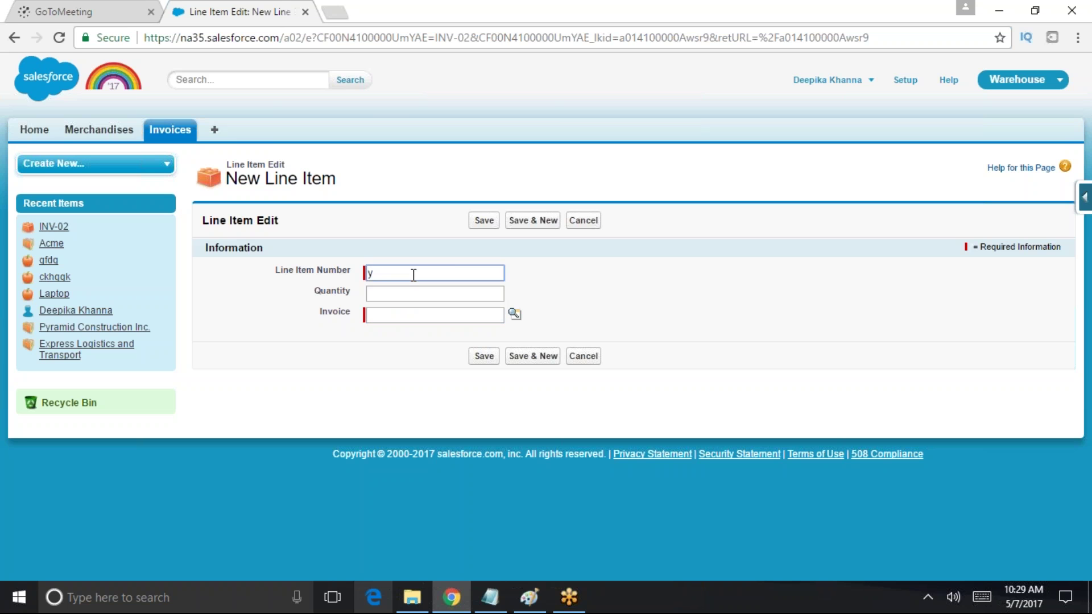
text(1)
click(416, 292)
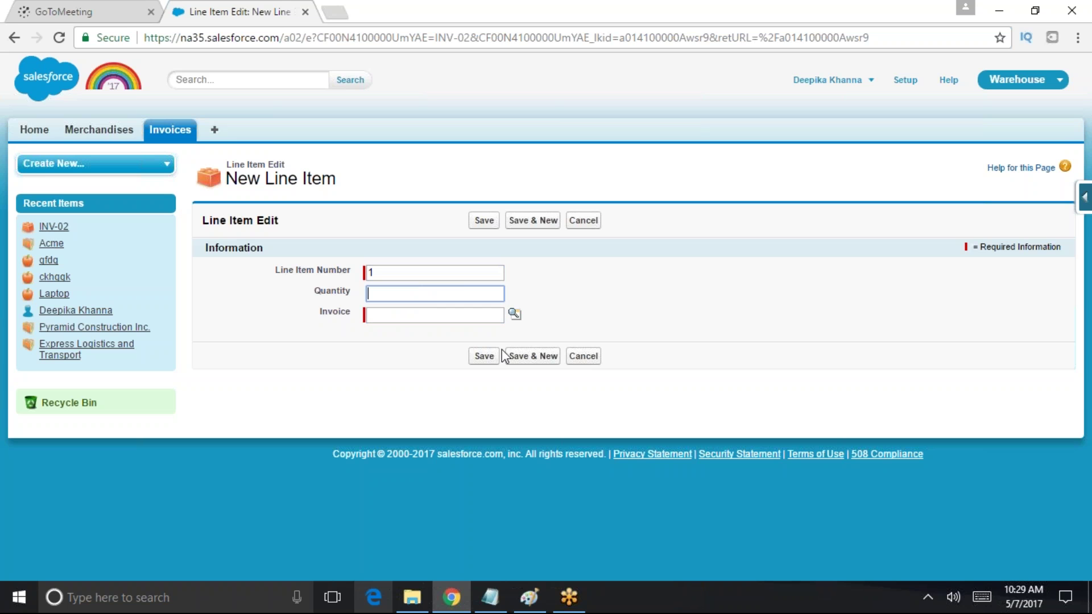
click(484, 359)
click(375, 338)
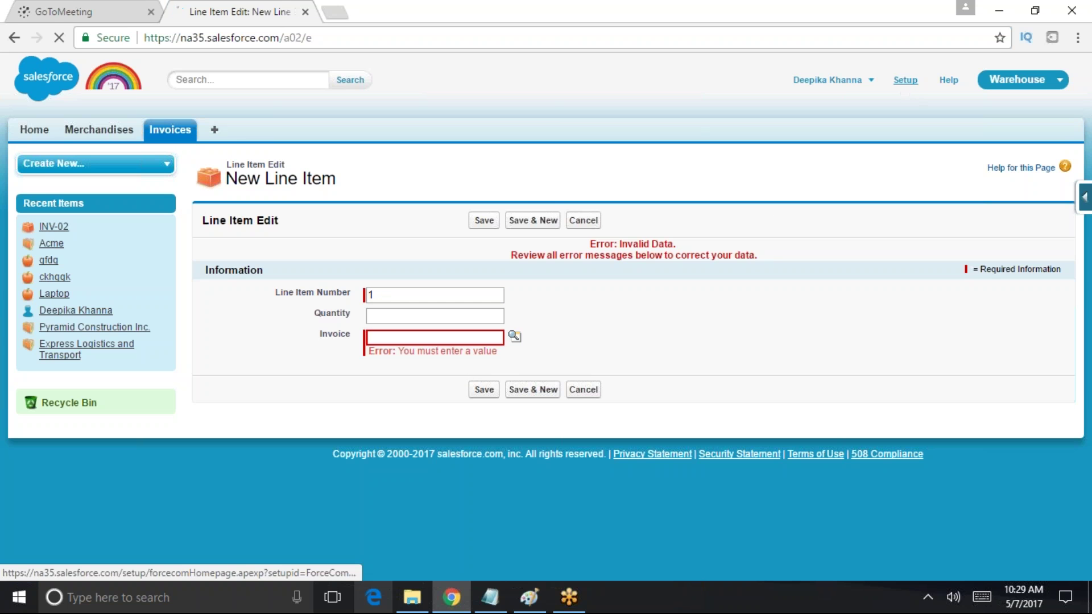
Open Schema Builder from Setup and inspect the master-detail relationship line between Line Item and Invoice
click(904, 80)
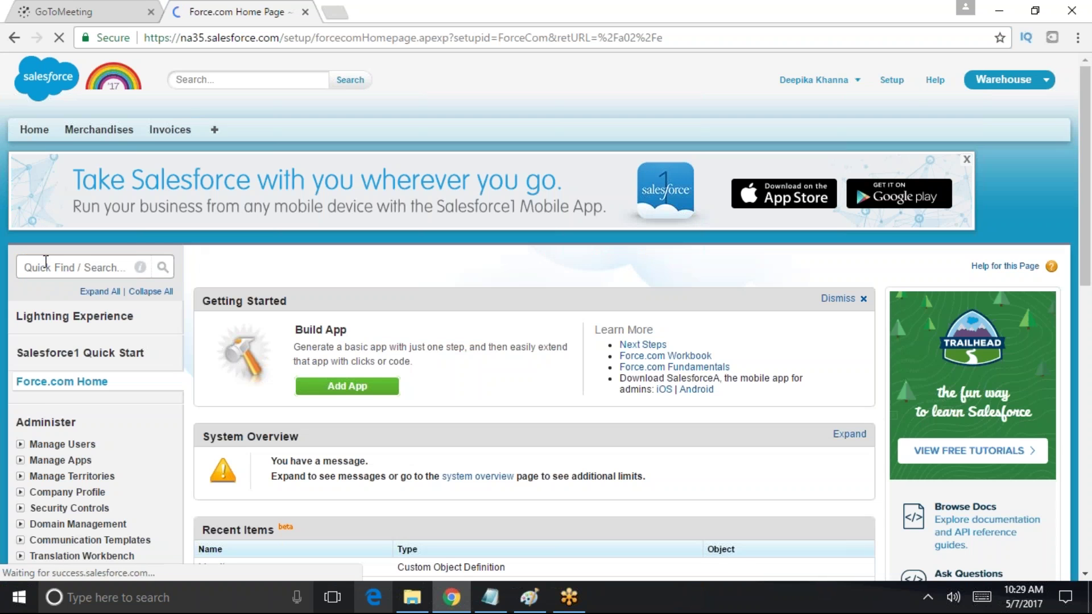
click(46, 263)
text(sc)
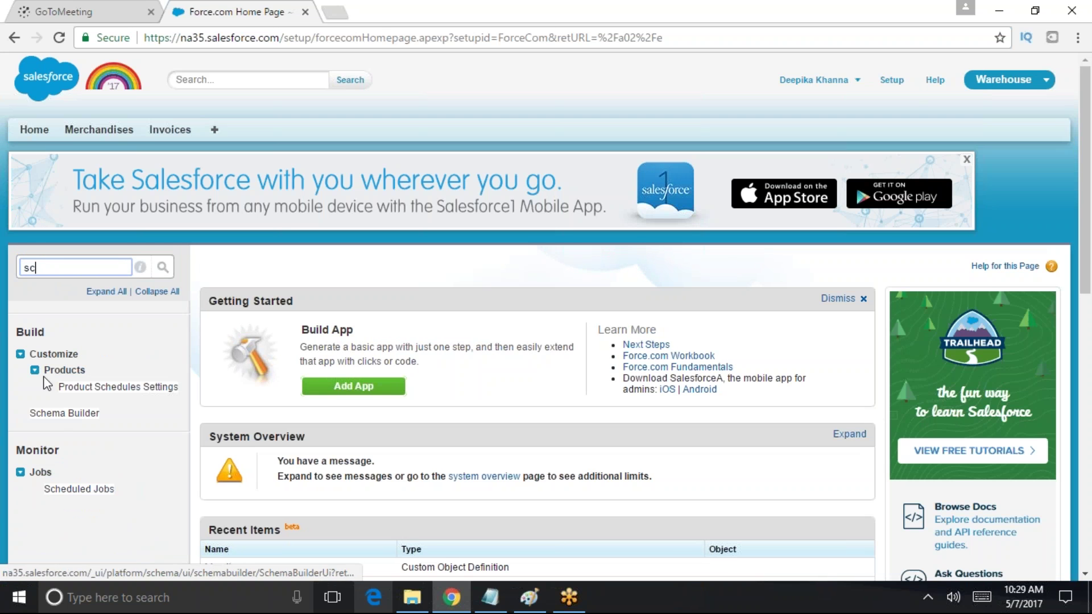
click(64, 413)
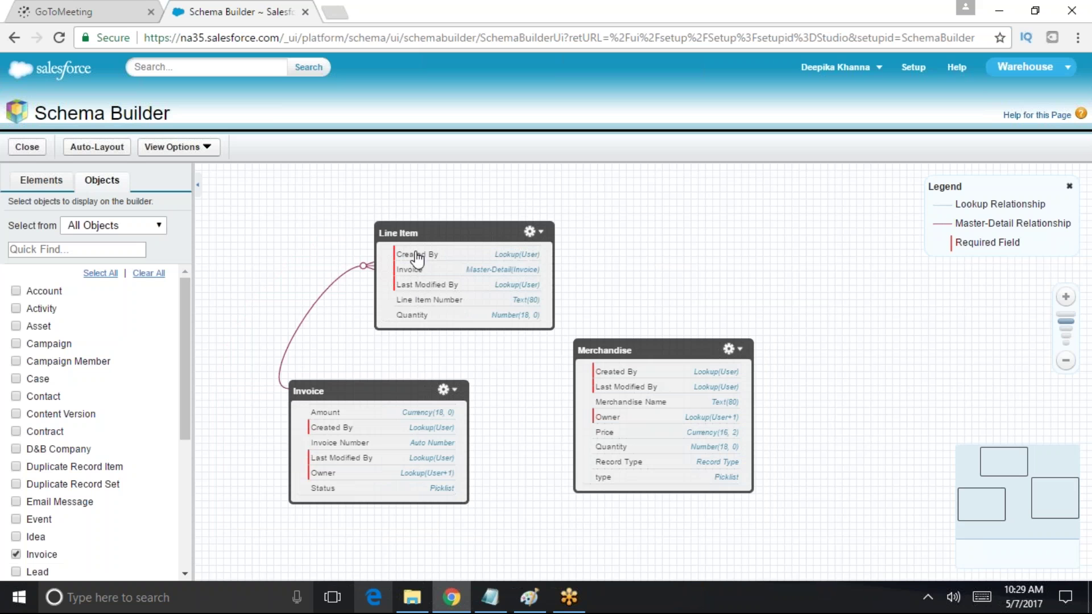
click(297, 382)
mouse_move(375, 273)
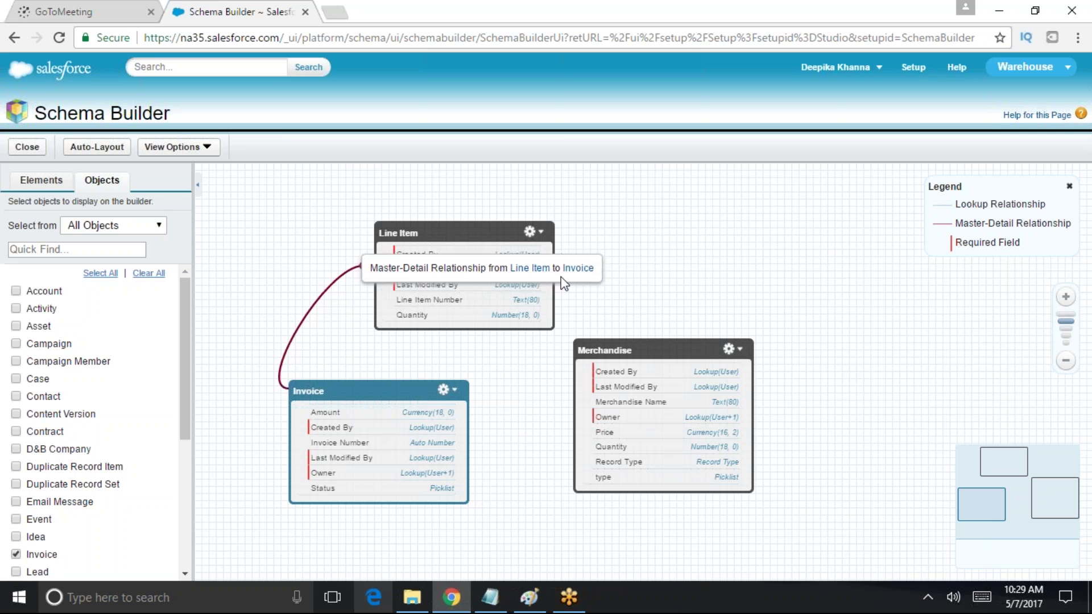
scroll(662, 293, up, 1)
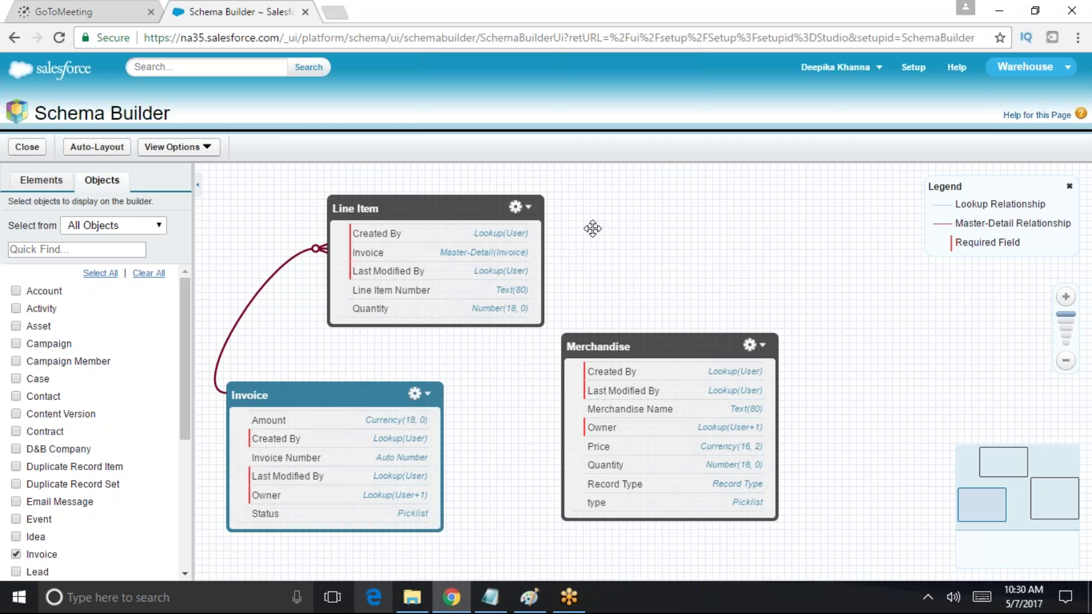
Open the Line Item custom object from Setup and start a new custom field on it
click(918, 67)
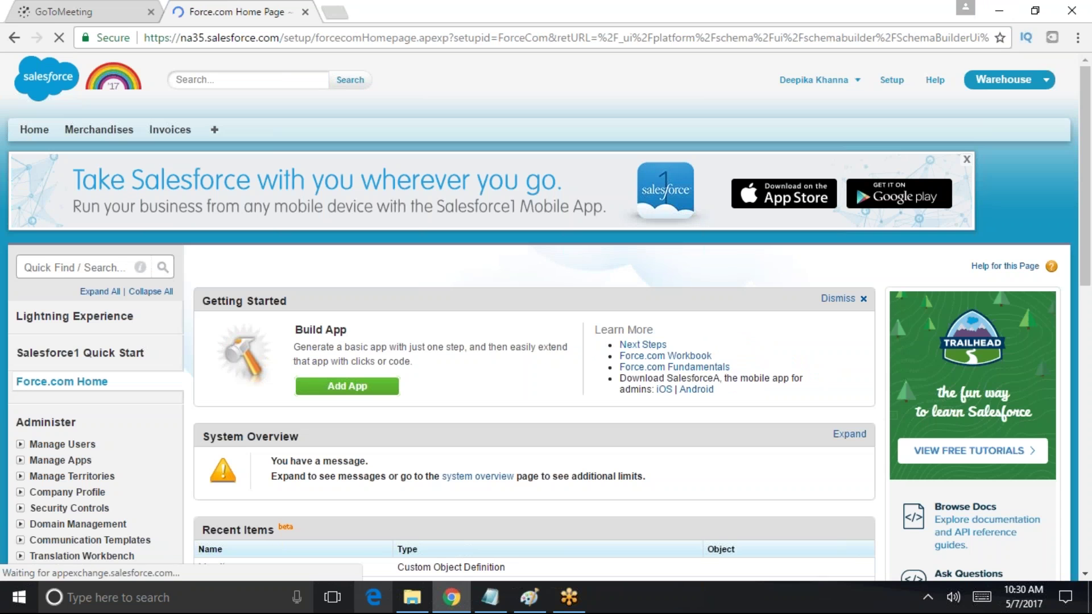
click(50, 267)
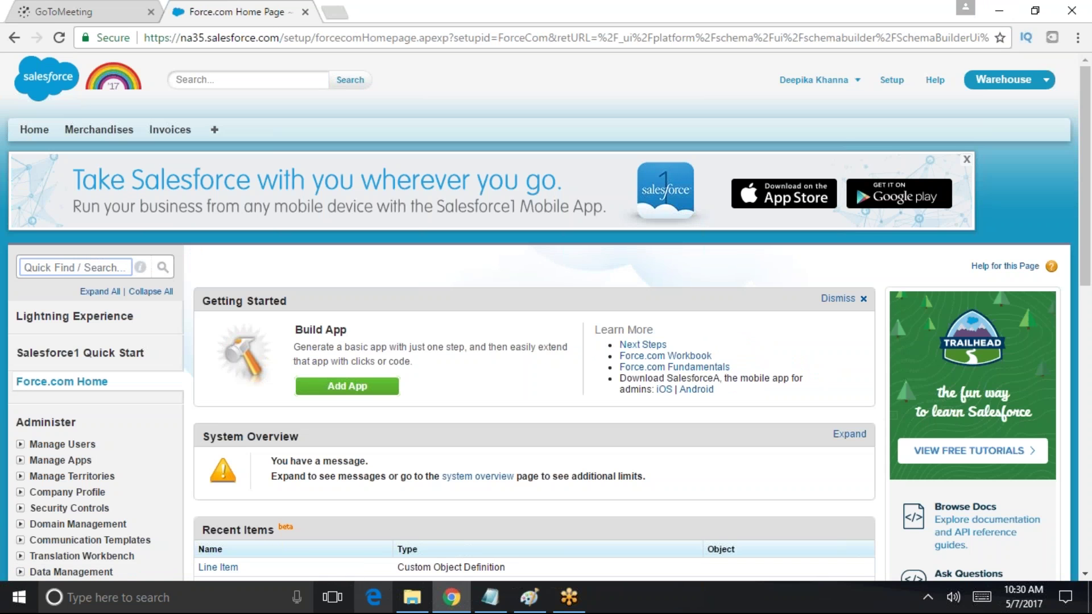
click(222, 568)
scroll(385, 443, down, 1)
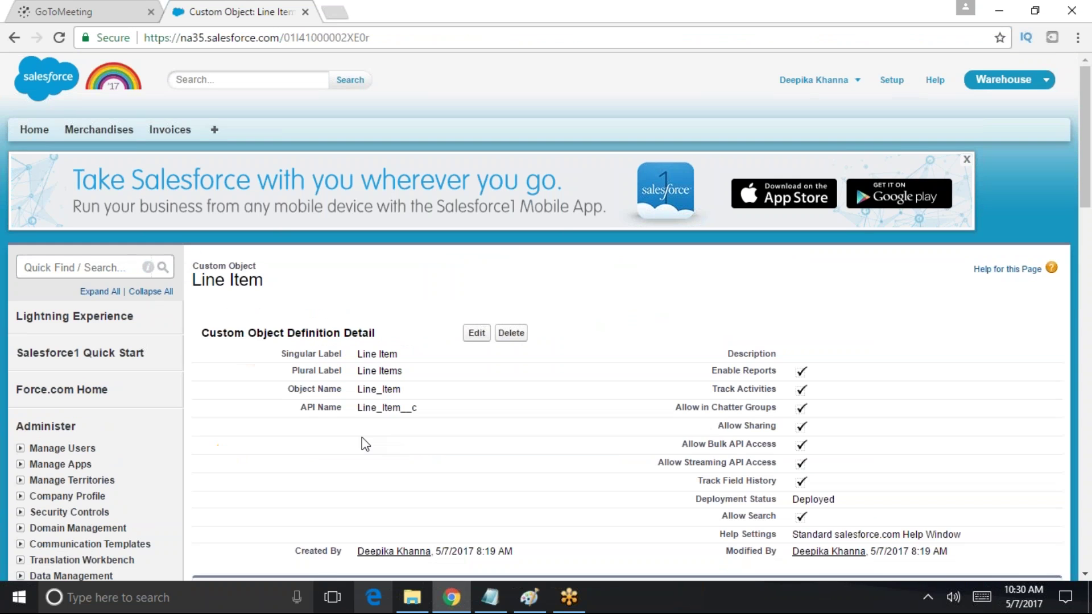
scroll(362, 438, down, 6)
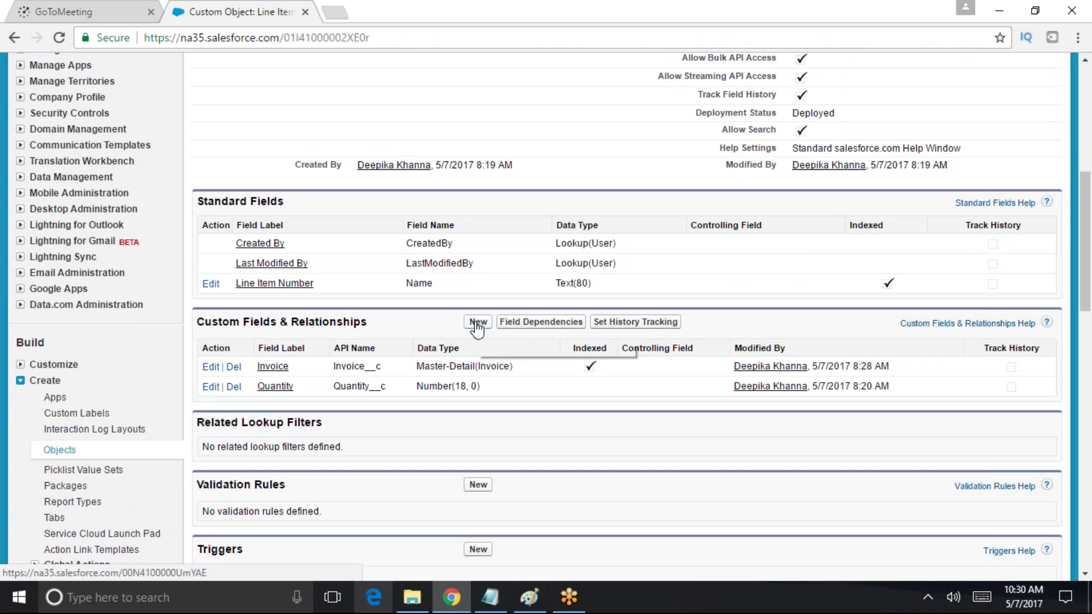
click(477, 327)
scroll(494, 338, down, 3)
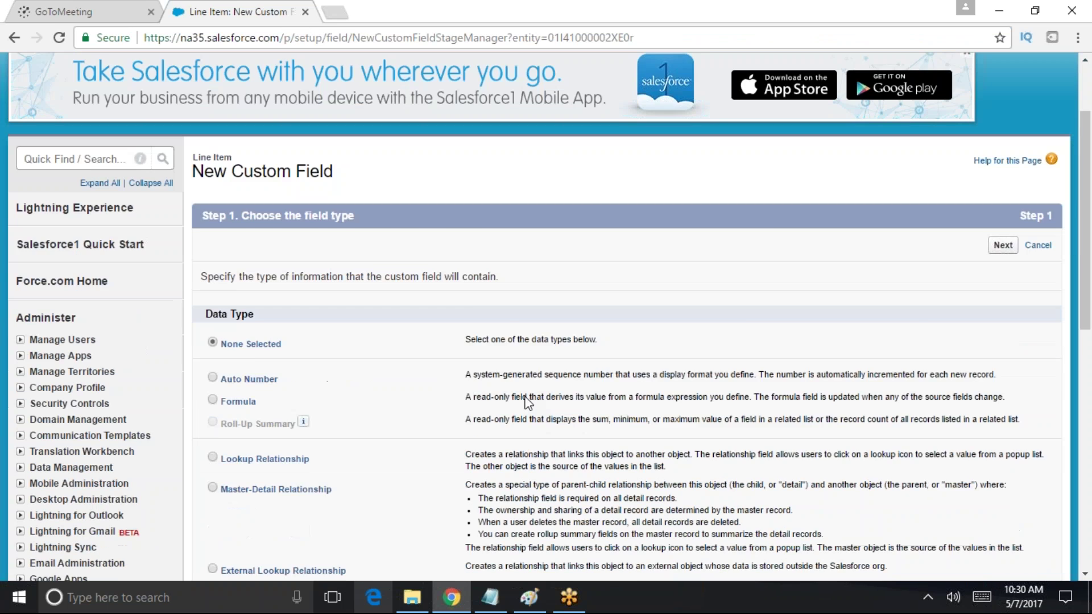
Choose Lookup Relationship as the new field's data type, review its description and continue
click(239, 409)
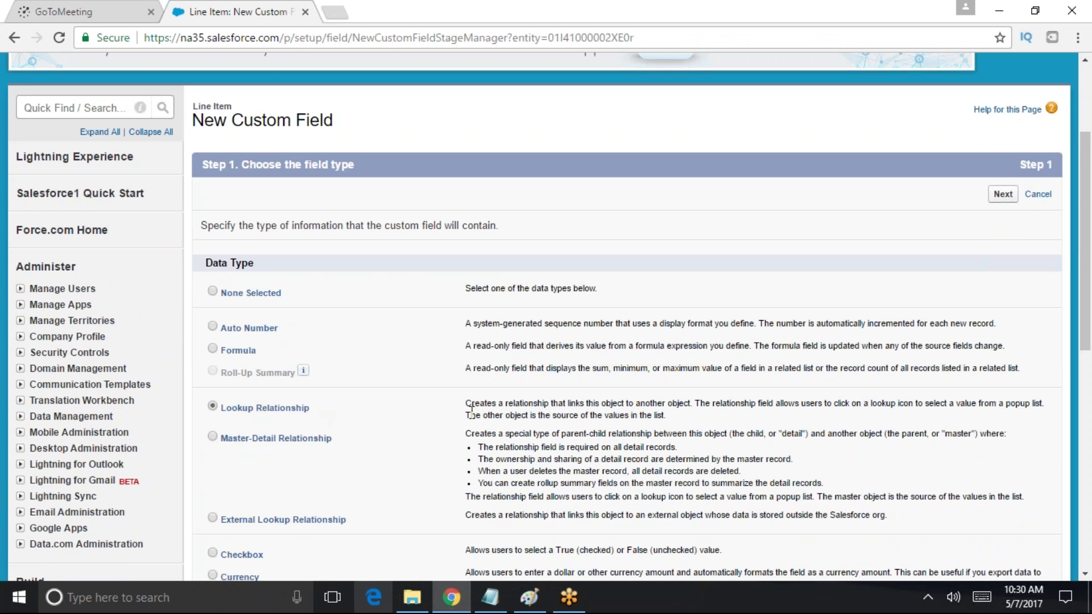
drag(467, 415, 603, 410)
click(602, 412)
drag(665, 415, 470, 415)
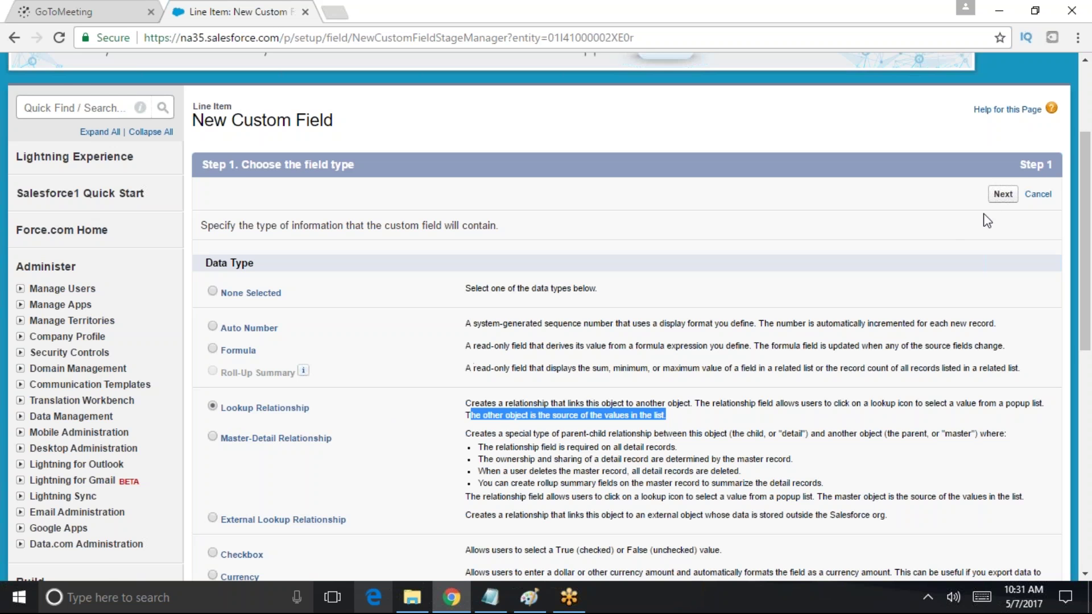
click(1002, 194)
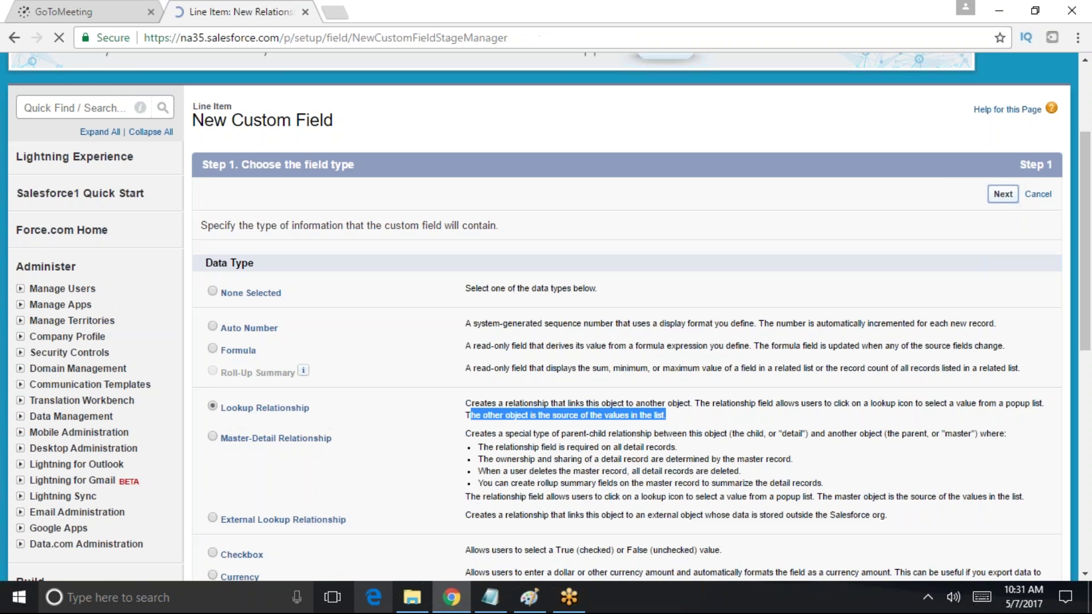
Relate the lookup field to the Merchandise object and continue to the label settings
click(419, 258)
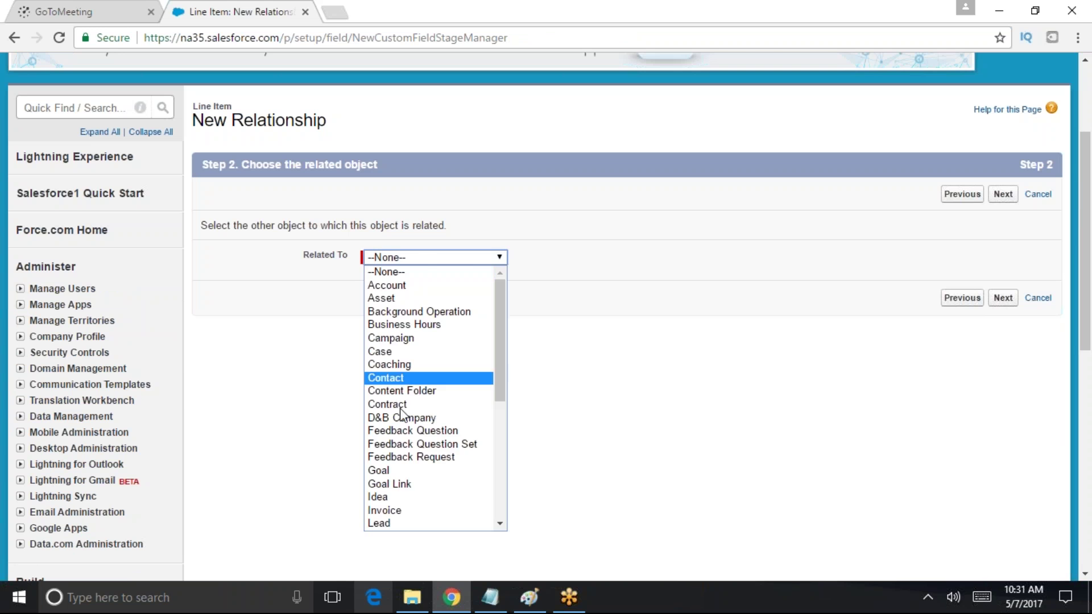
key(m)
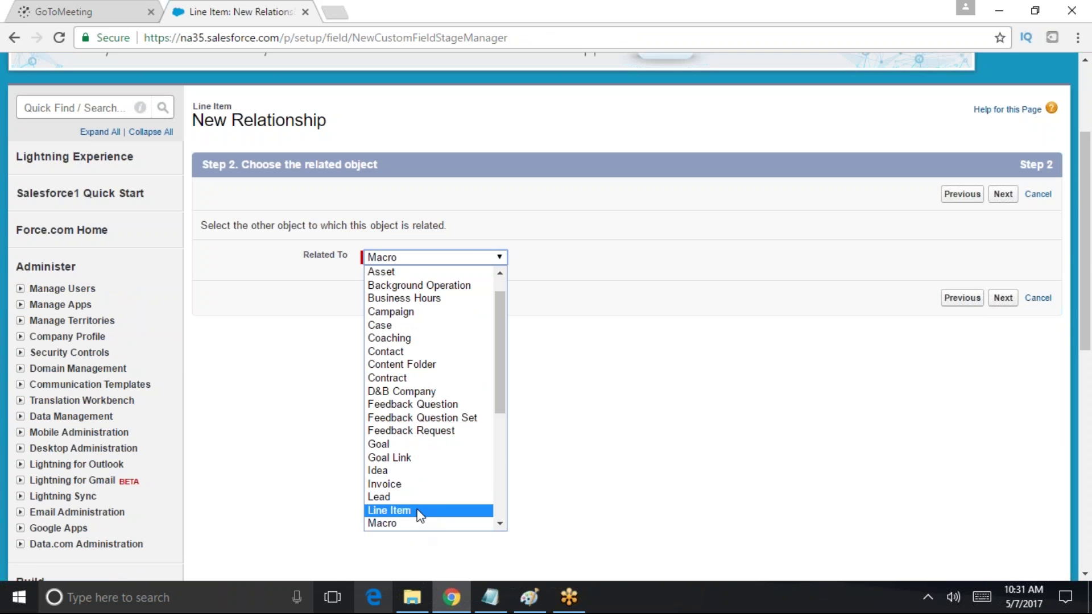
scroll(412, 511, down, 3)
click(410, 390)
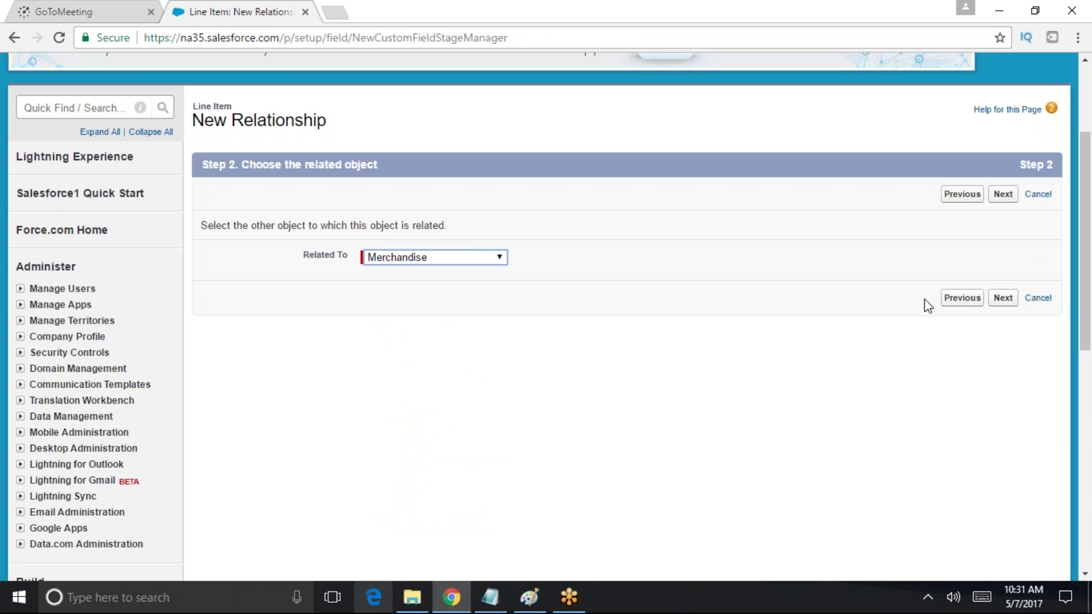
click(1002, 298)
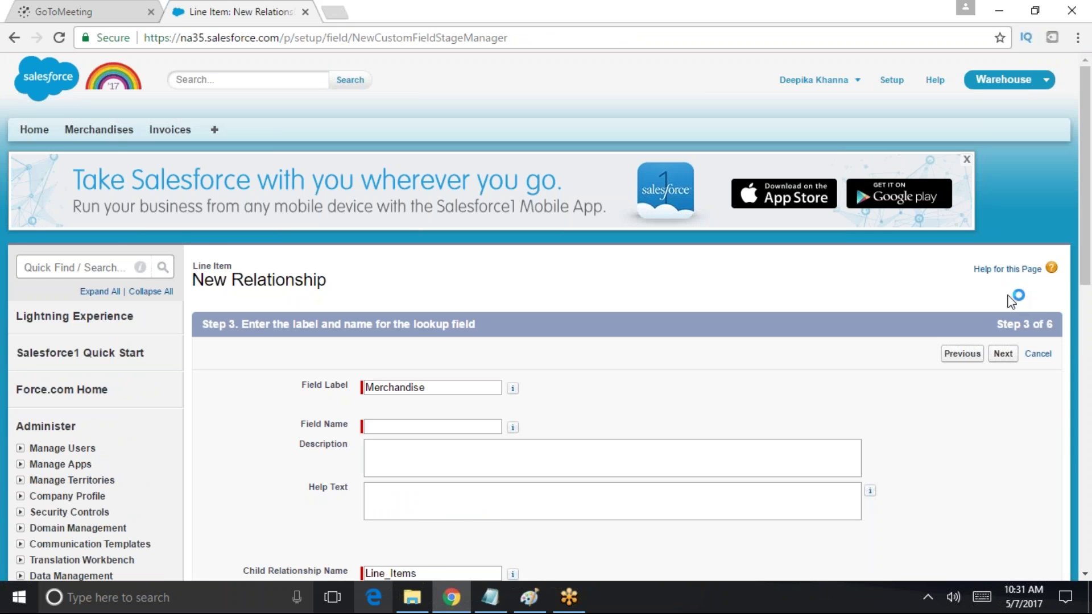
Keep the field label Merchandise and the child relationship name Line_Items, leaving the lookup optional
scroll(597, 253, down, 3)
click(489, 227)
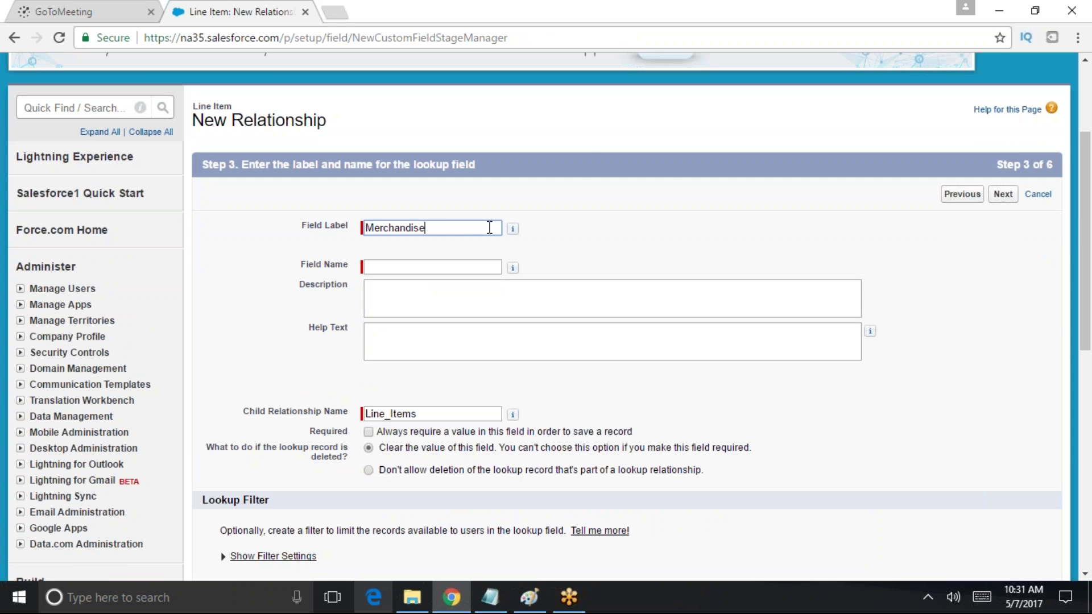
click(512, 228)
scroll(645, 451, down, 6)
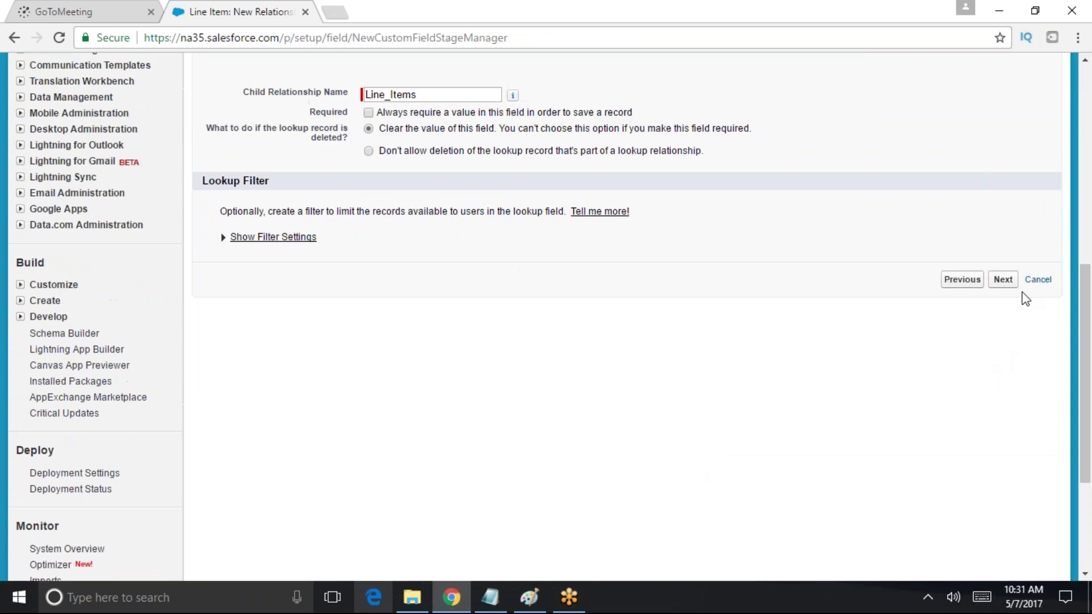
click(1006, 281)
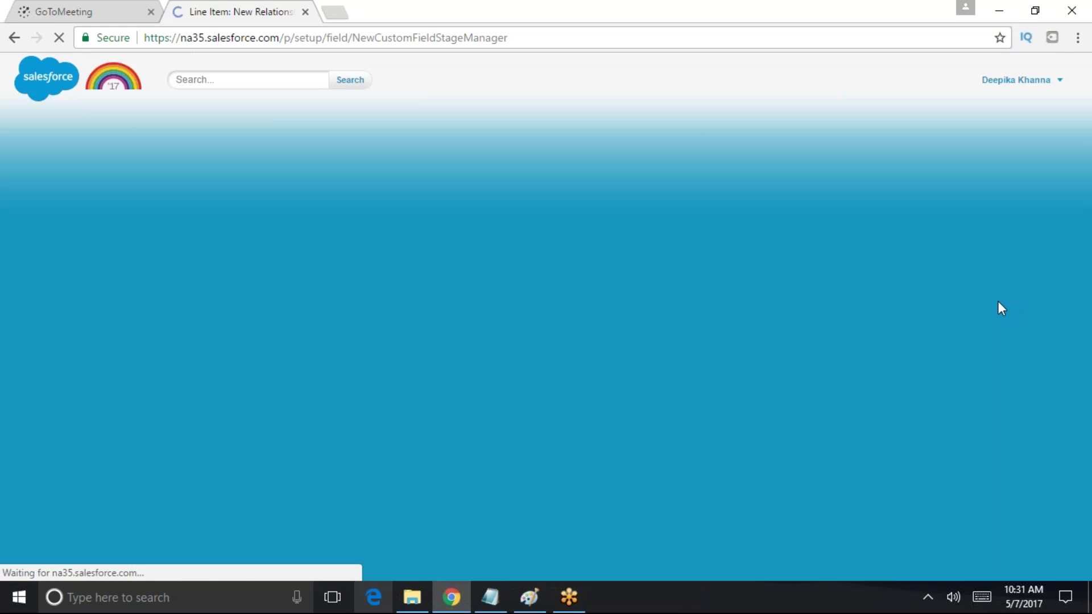
Make the Merchandise lookup field visible to all profiles in the field-level security settings
scroll(937, 355, down, 2)
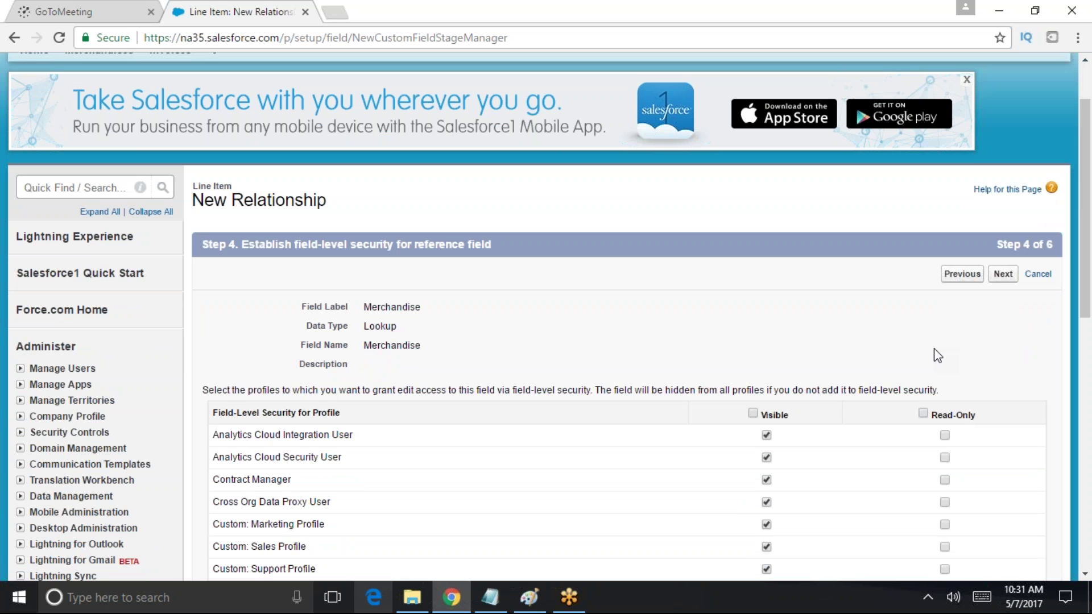
scroll(878, 448, down, 2)
click(752, 334)
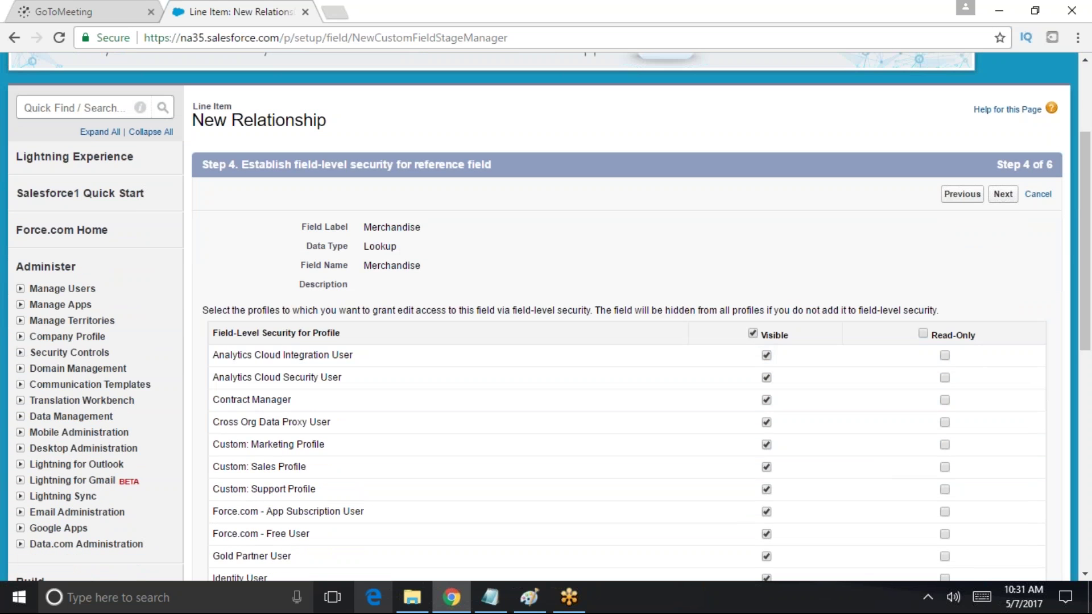
click(1002, 194)
Keep the field on Line Item Layout and the Line Items related list on Merchandise Layout, and save the lookup field
scroll(1002, 194, down, 2)
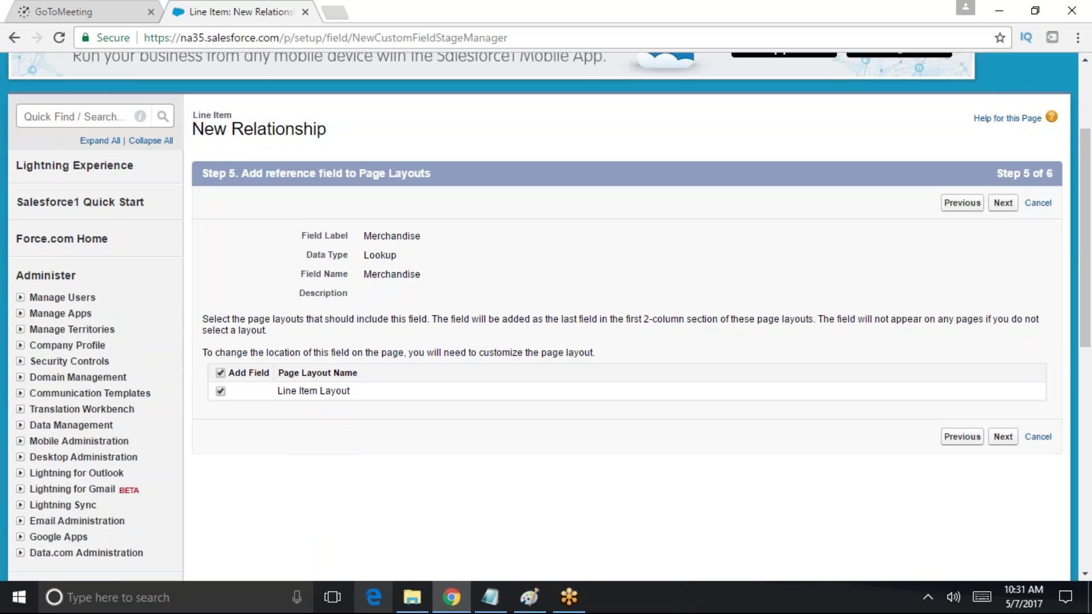
triple_click(341, 168)
click(319, 191)
drag(309, 186, 401, 192)
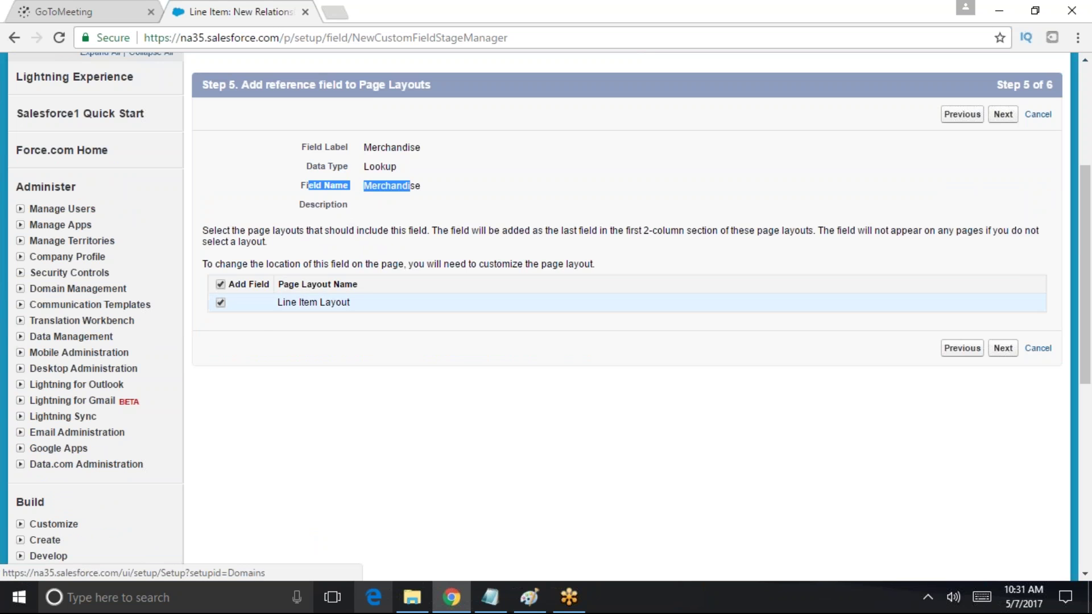
click(1002, 348)
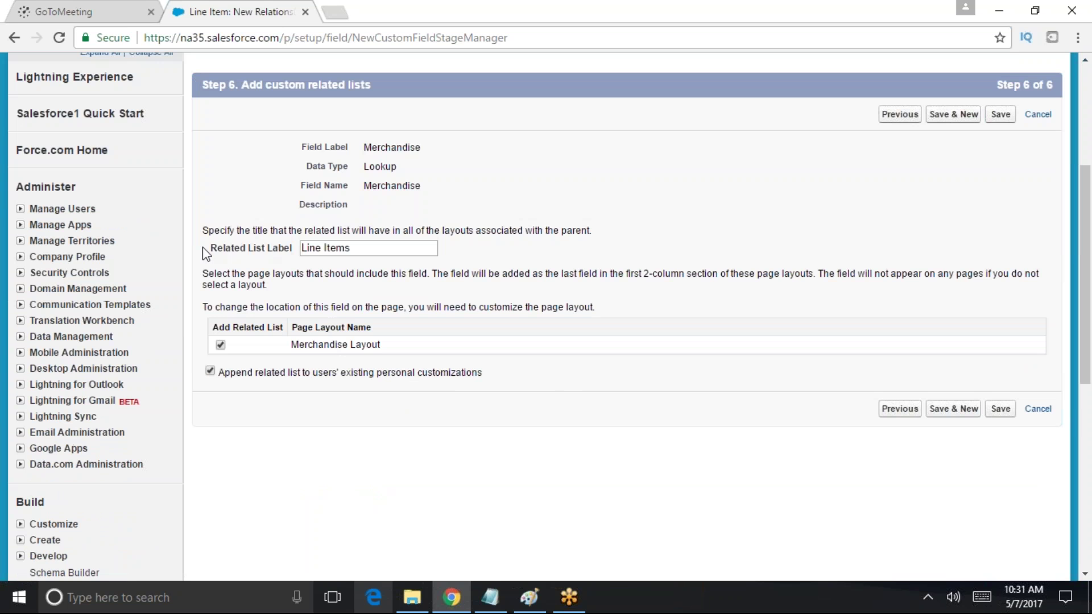
drag(202, 246, 300, 249)
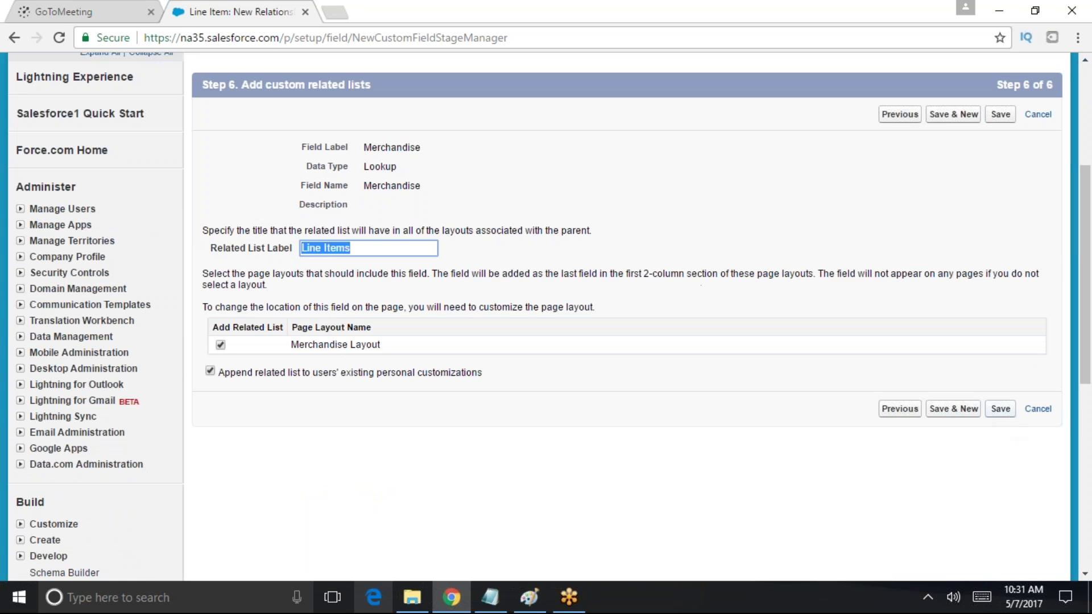
click(1000, 408)
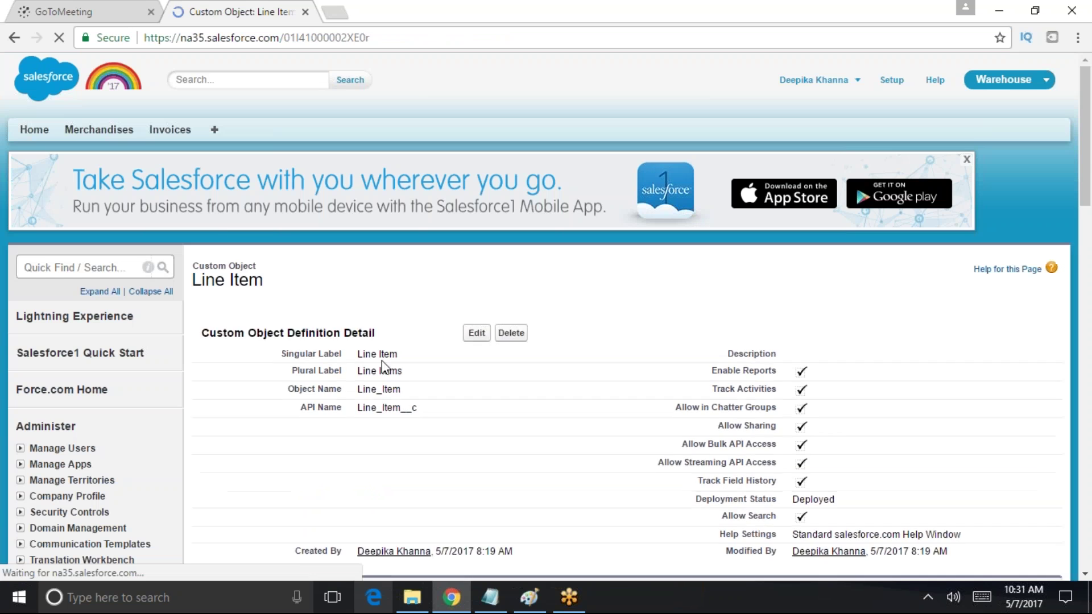
Open the gfdg merchandise record and start a new line item from its Line Items related list
click(97, 131)
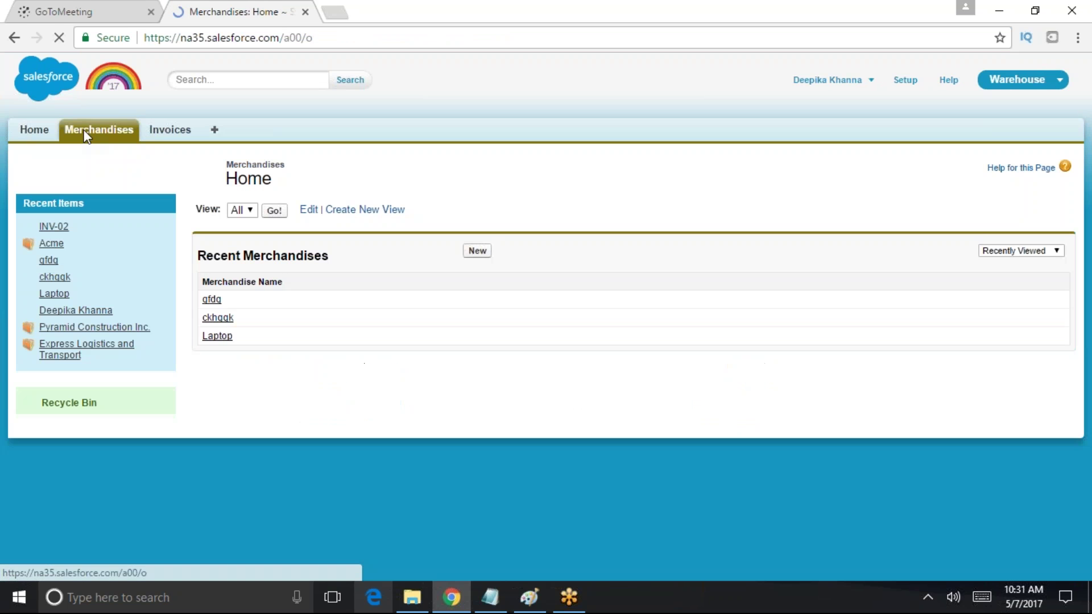
click(212, 299)
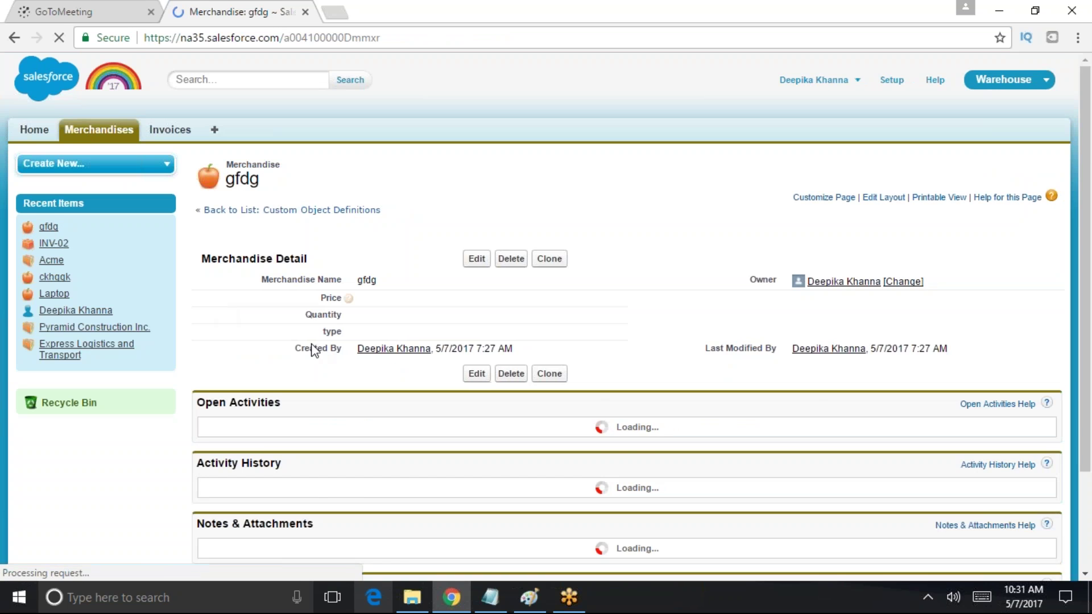
scroll(353, 451, down, 3)
mouse_move(275, 478)
mouse_down()
mouse_move(199, 475)
mouse_move(254, 475)
mouse_up()
click(496, 476)
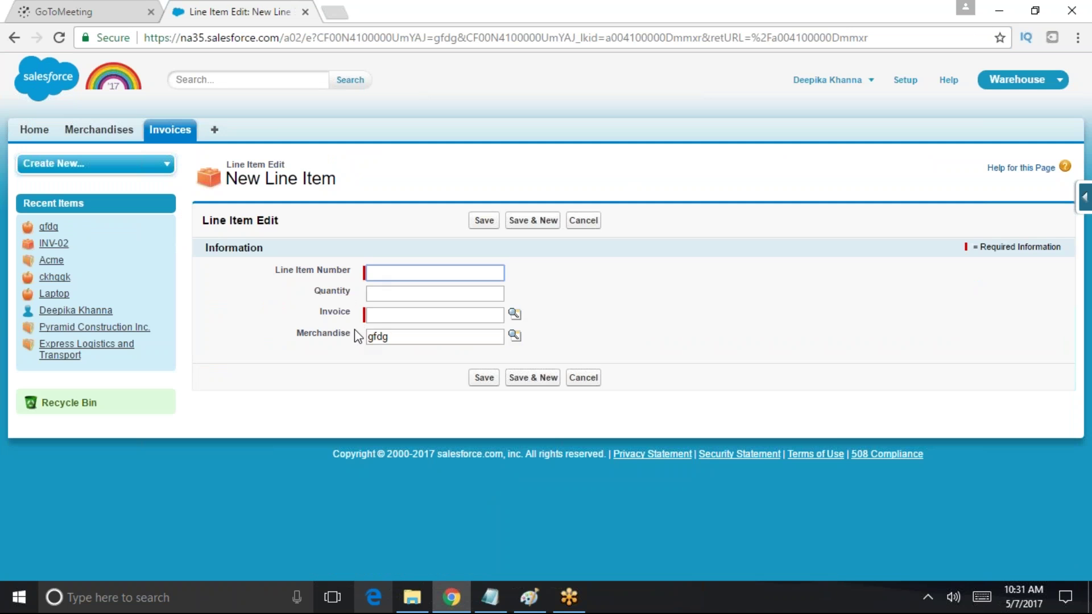
Clear the line item's Merchandise field and examine the records offered in its lookup window
click(354, 341)
click(398, 343)
double_click(418, 342)
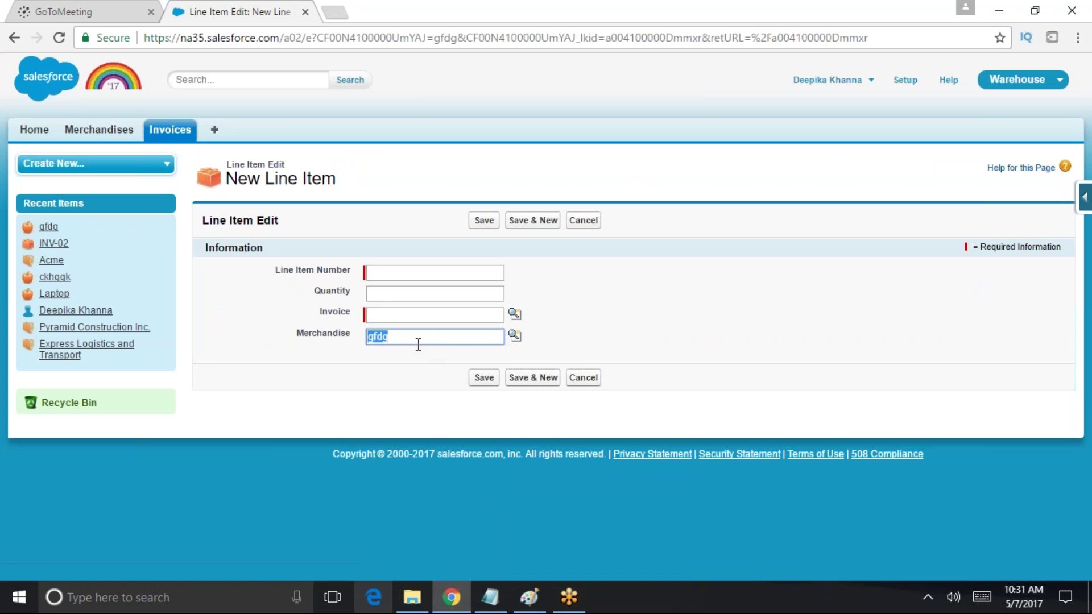
key(BackSpace)
click(510, 336)
drag(509, 219, 671, 120)
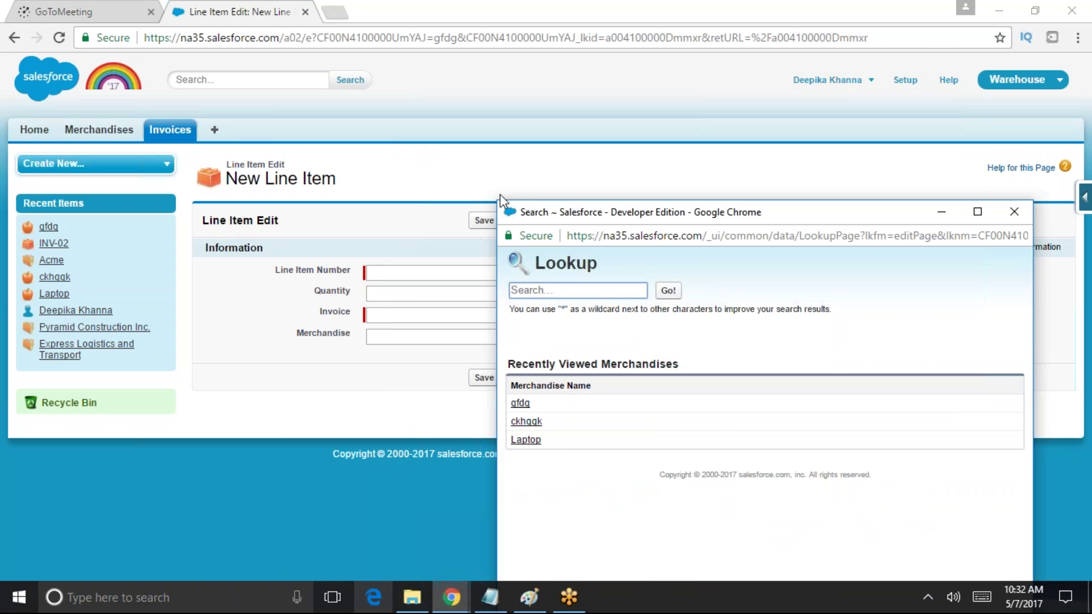
click(1014, 212)
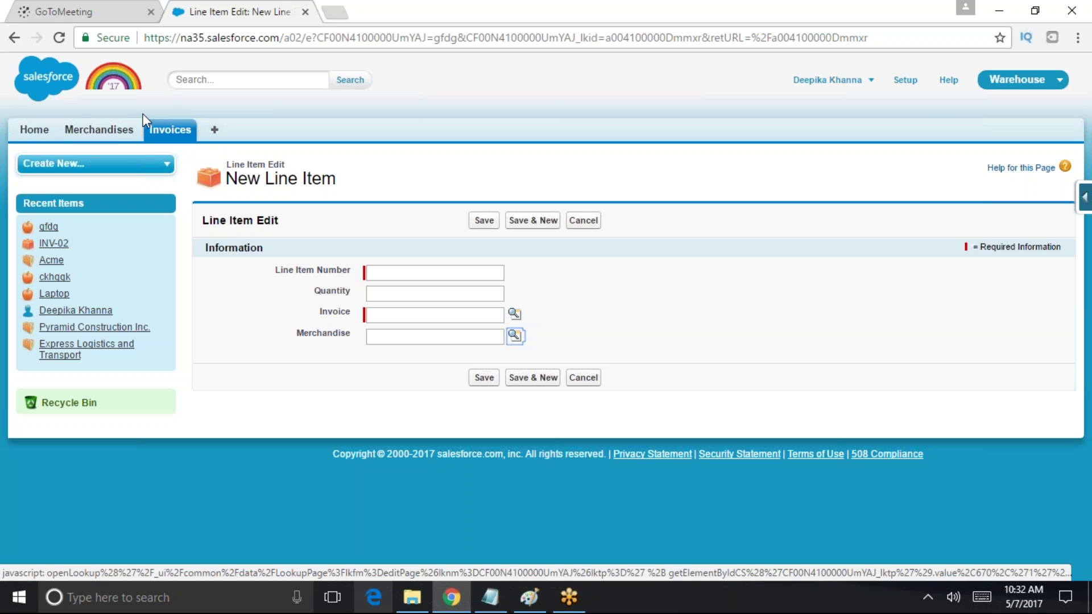
Start a new merchandise record and name it Laptop
click(94, 132)
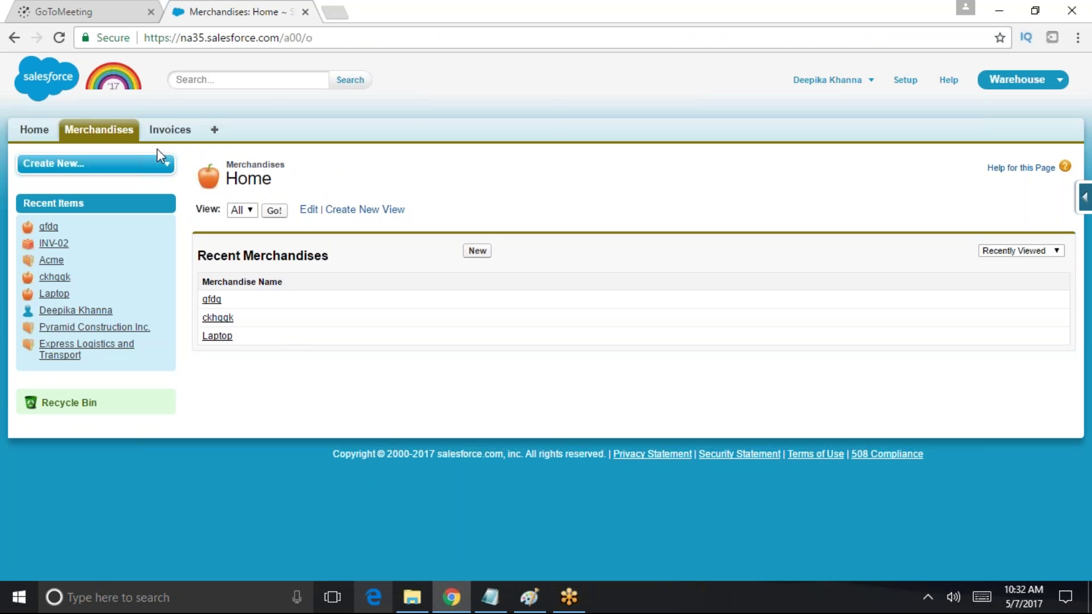
click(476, 254)
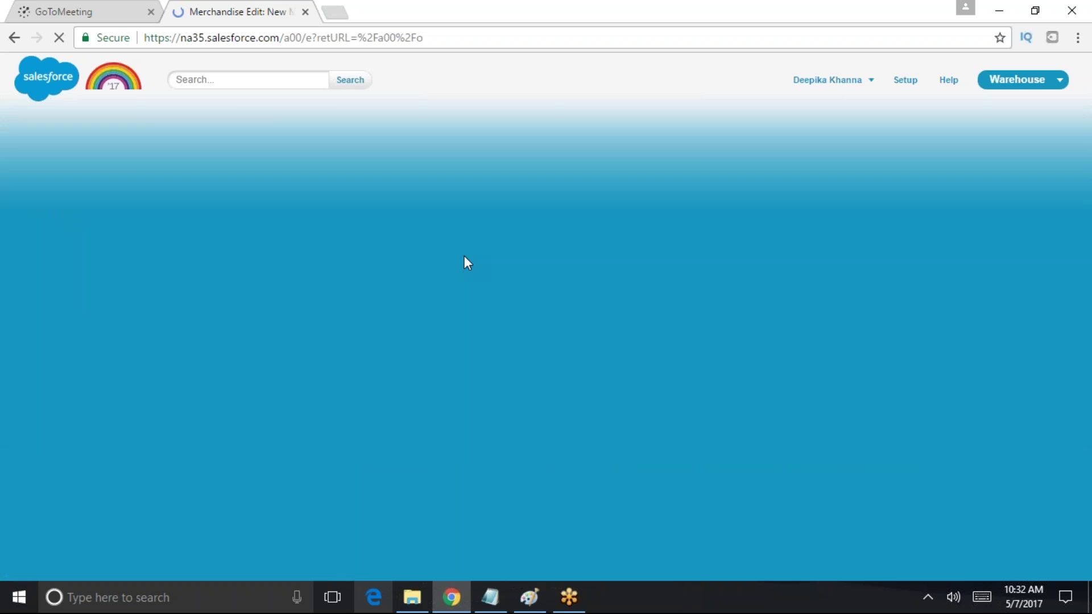
text(Lapt)
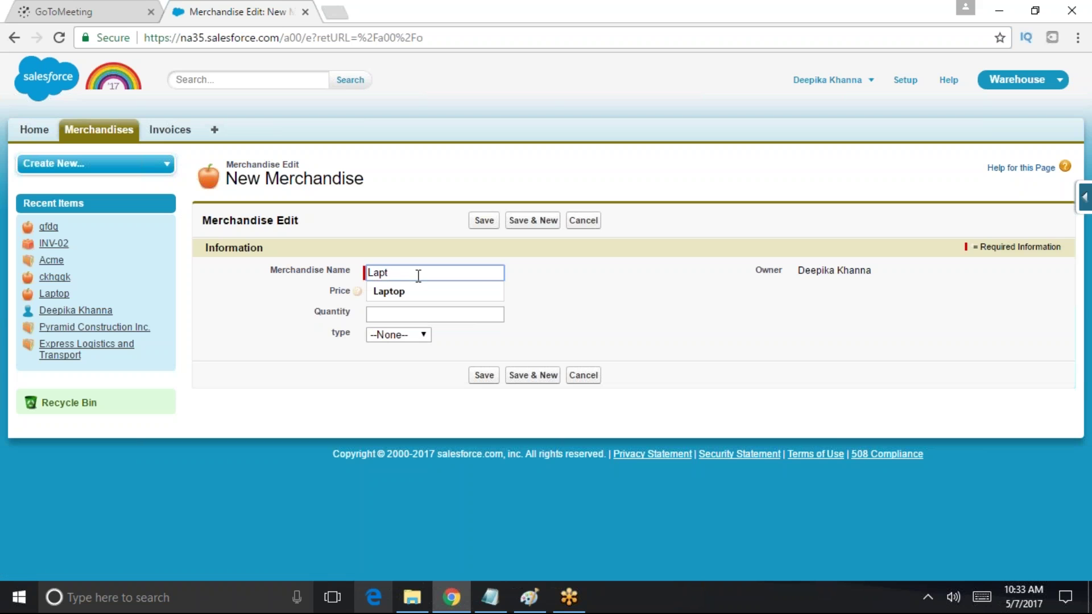
text(op)
click(606, 331)
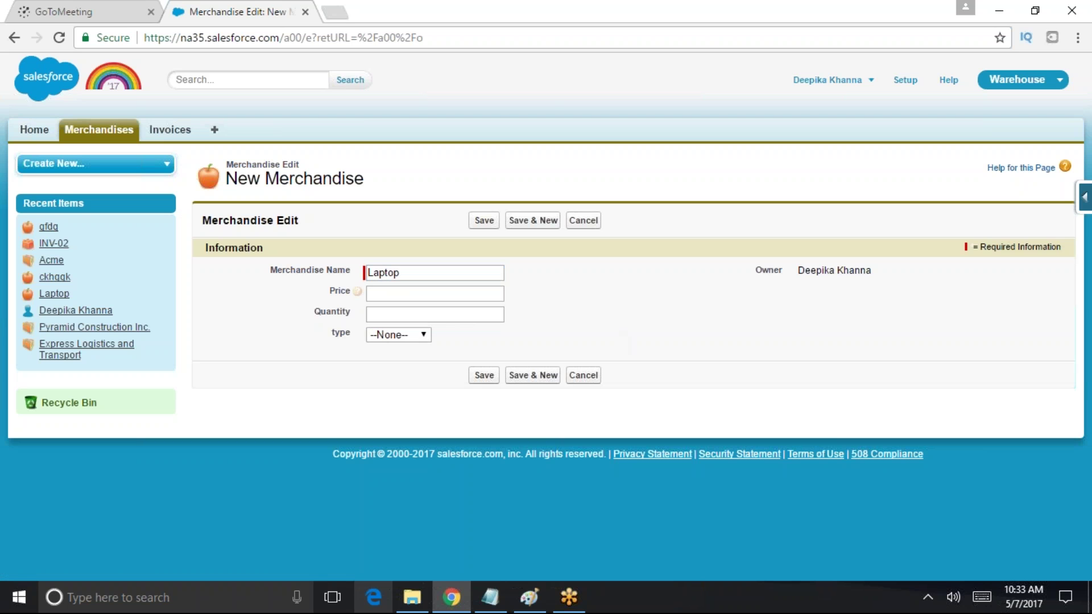
Set the merchandise's price to 400, quantity to 1 and type to Electronic, and save the record
click(388, 294)
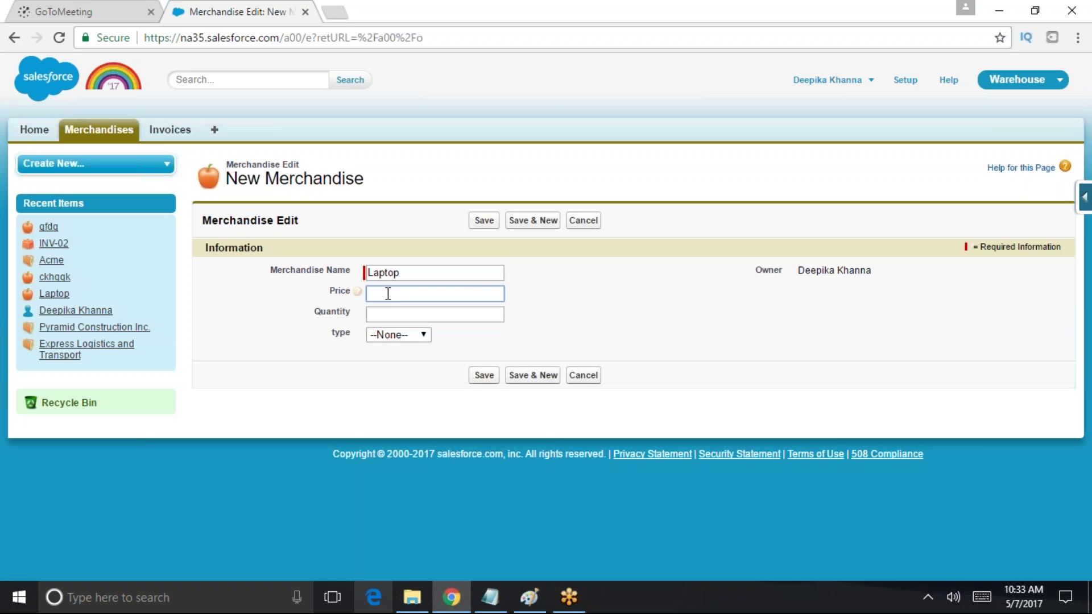
text(400)
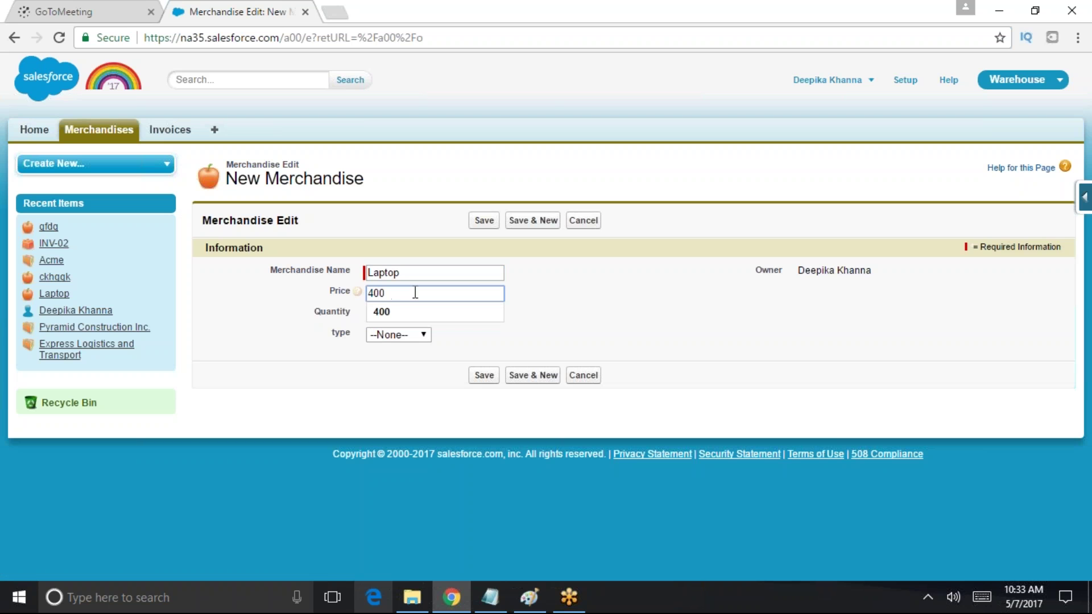
click(457, 316)
text(1)
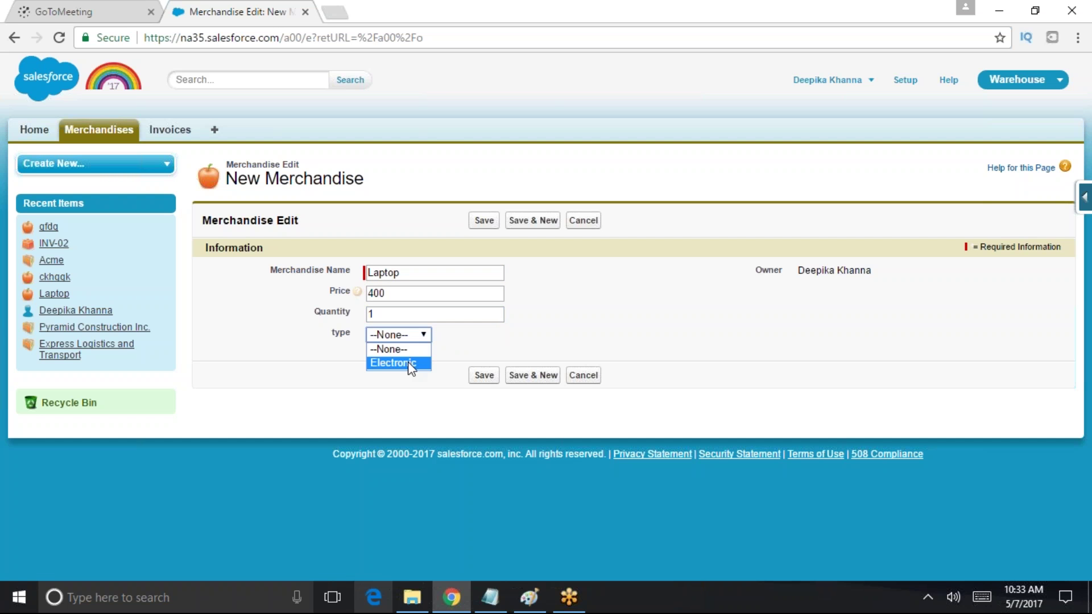
click(411, 364)
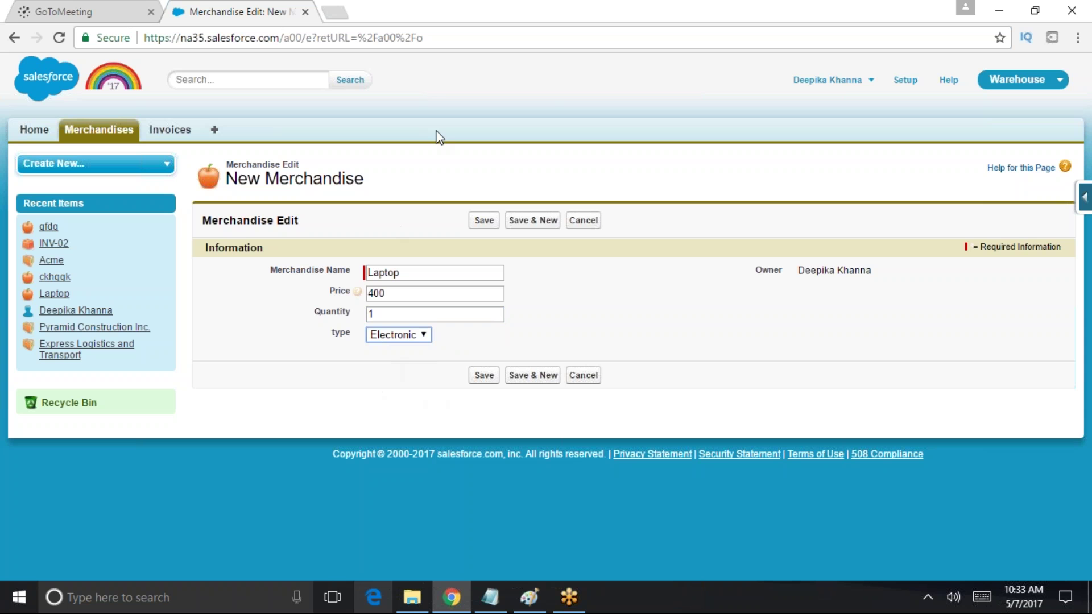
click(484, 375)
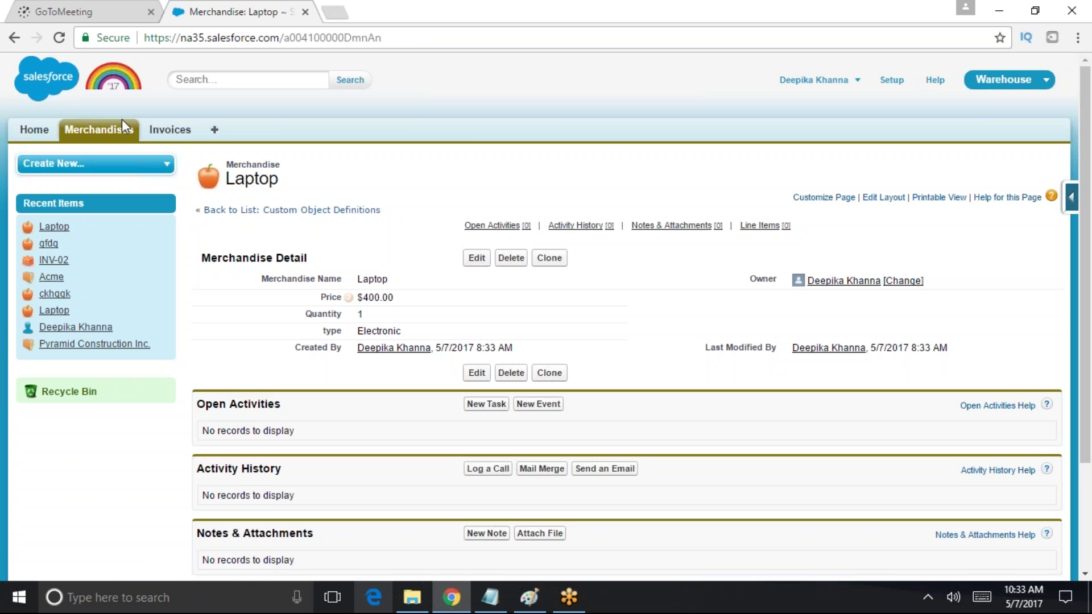
scroll(550, 522, down, 1)
scroll(149, 164, up, 1)
Create and save a new invoice with status Open and amount 500
click(170, 130)
click(476, 253)
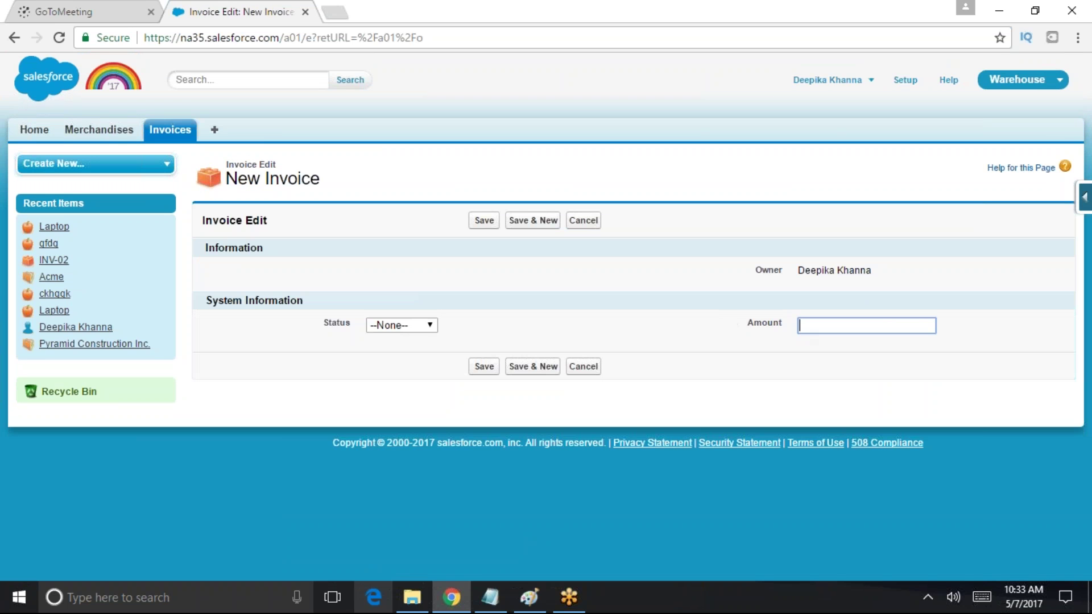
click(431, 326)
click(412, 352)
click(846, 321)
click(493, 368)
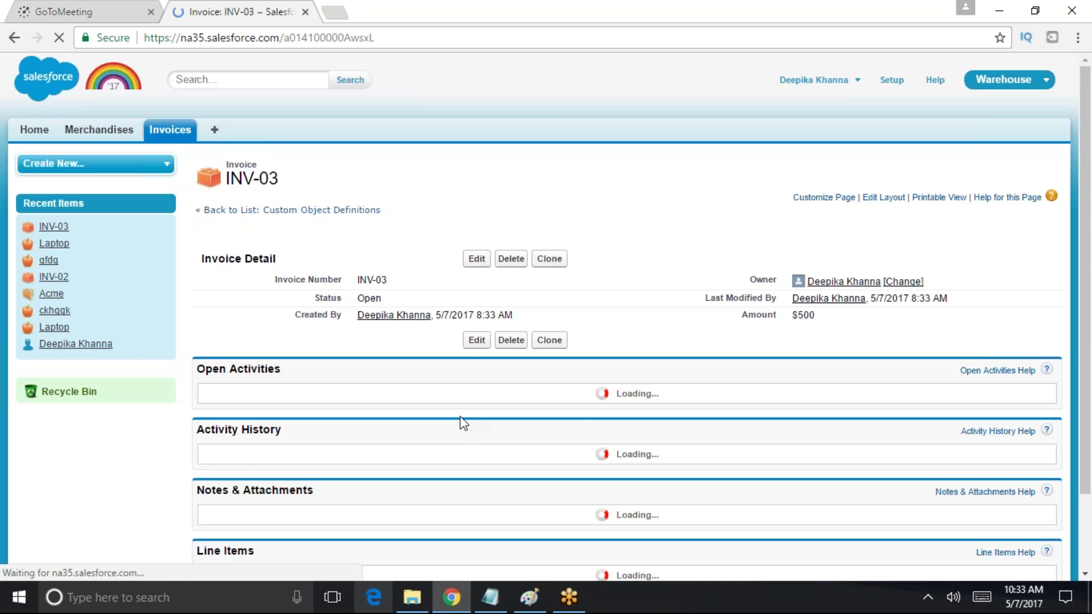
Add a line item numbered 1 to invoice INV-03, look up Laptop as its merchandise, and save it
scroll(461, 422, down, 1)
scroll(500, 457, down, 1)
click(500, 458)
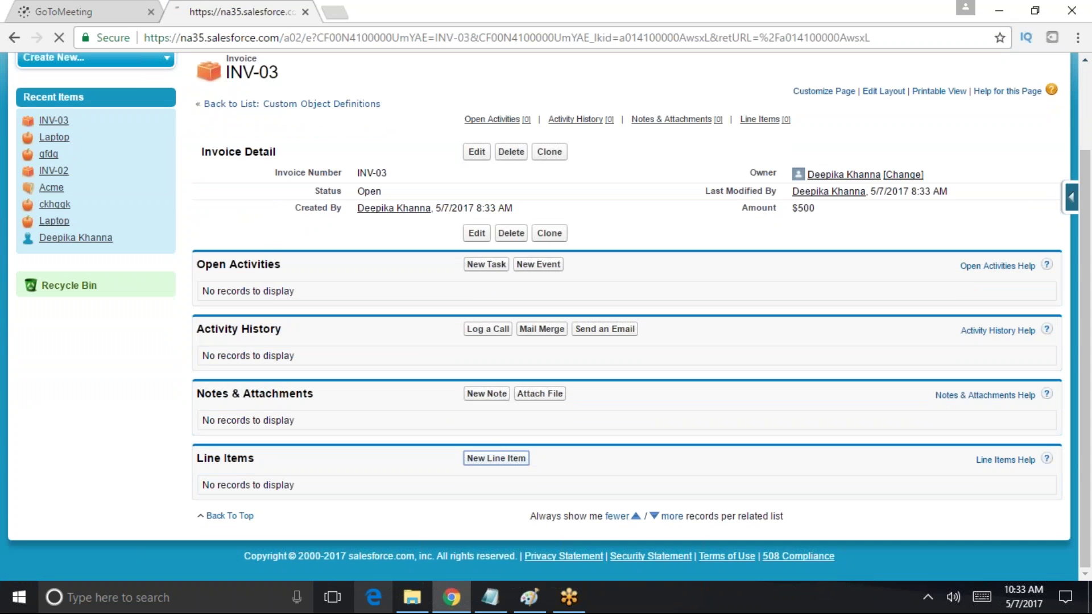
text(1)
click(626, 309)
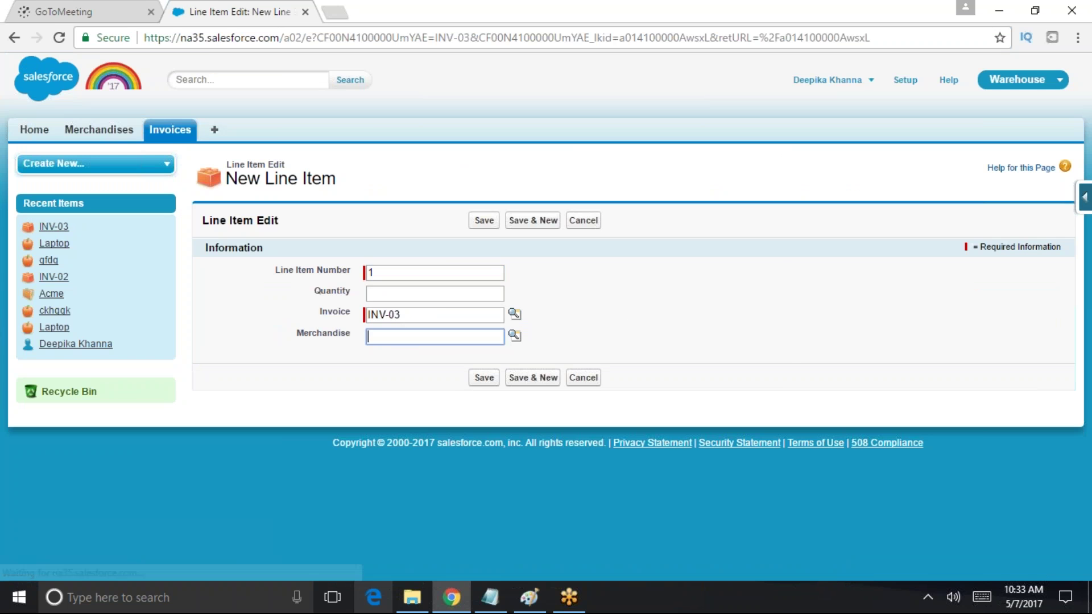
click(514, 335)
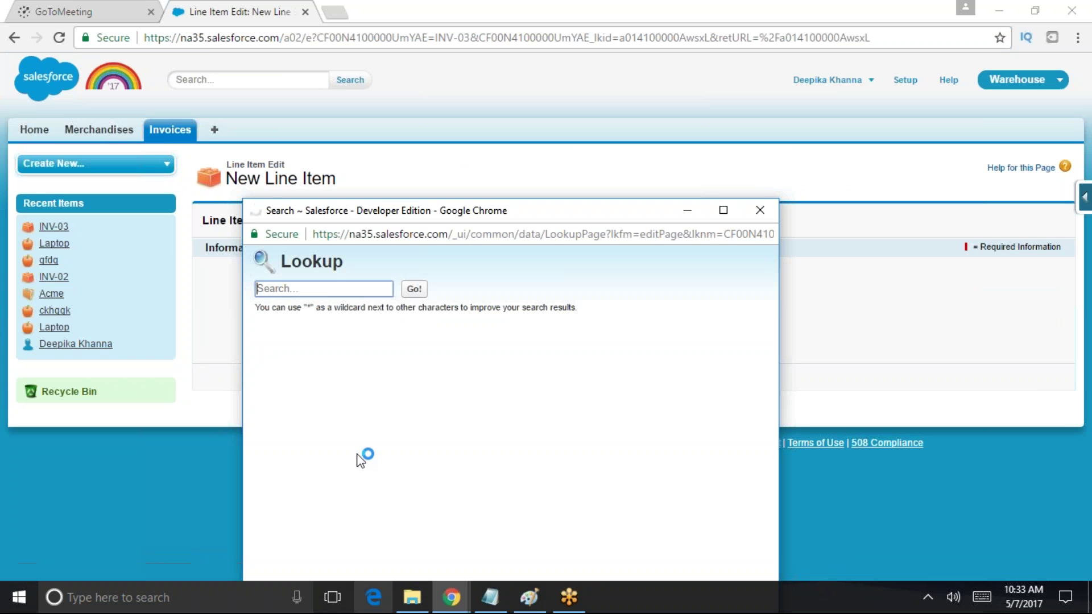
click(283, 414)
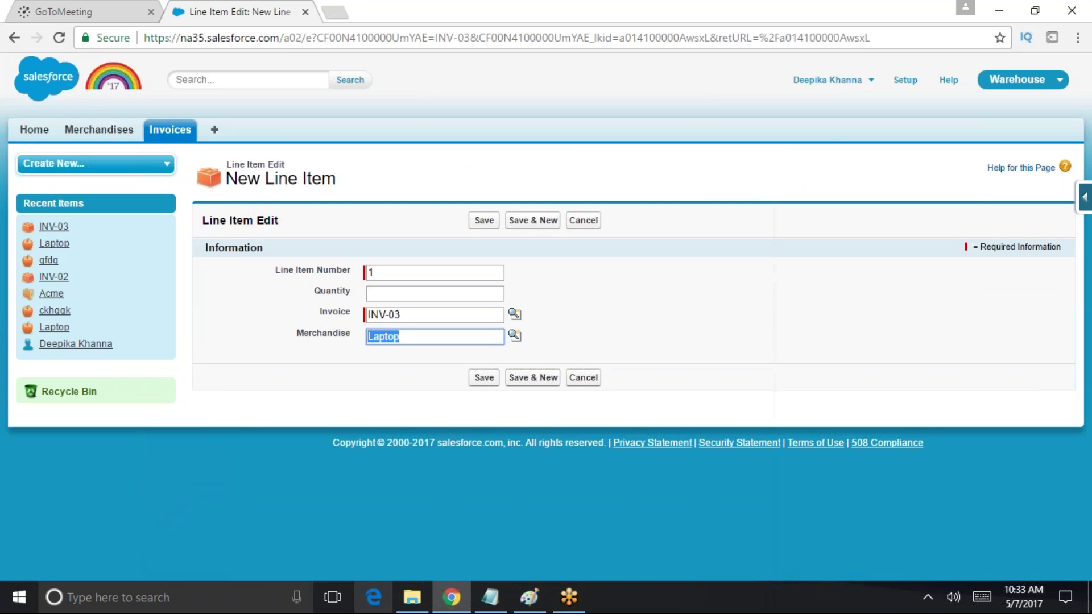
click(484, 378)
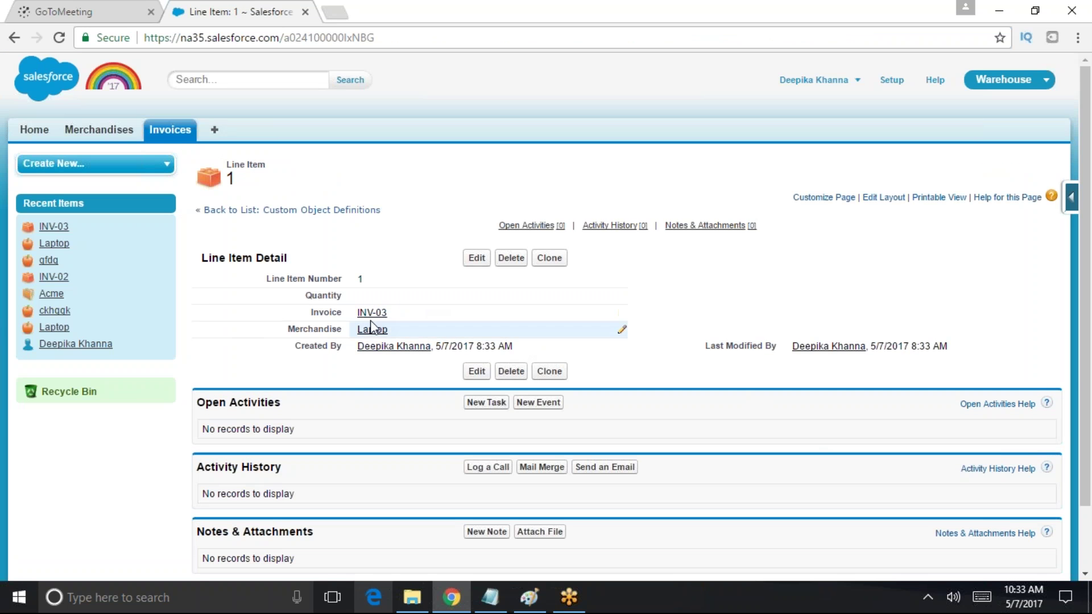
Examine line item 1's parent links and its entry in the Line Items related list of invoice INV-03
scroll(366, 422, down, 1)
scroll(367, 422, down, 1)
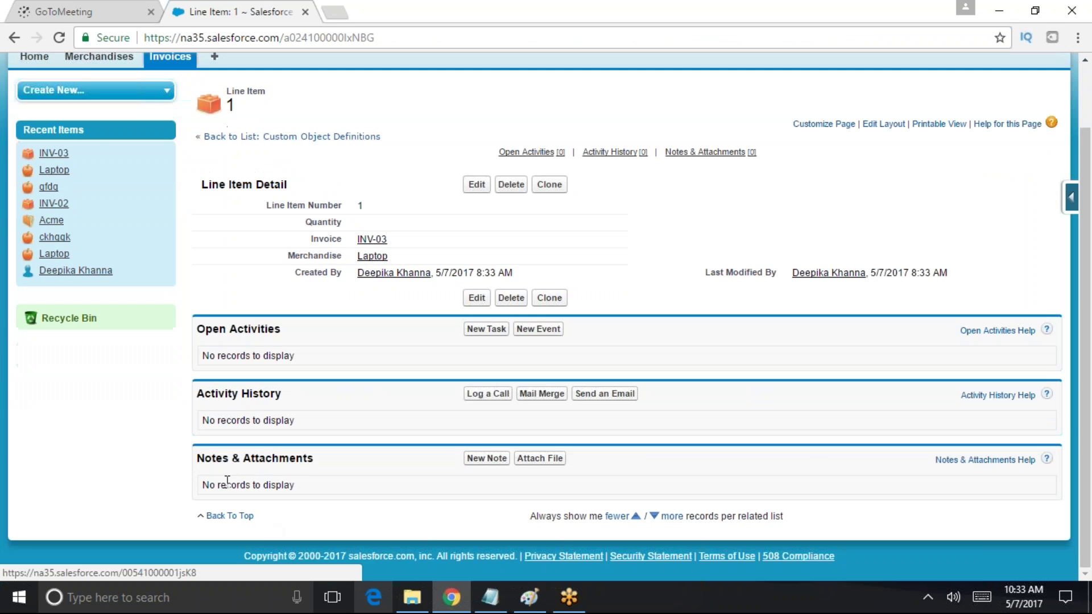
scroll(170, 84, up, 2)
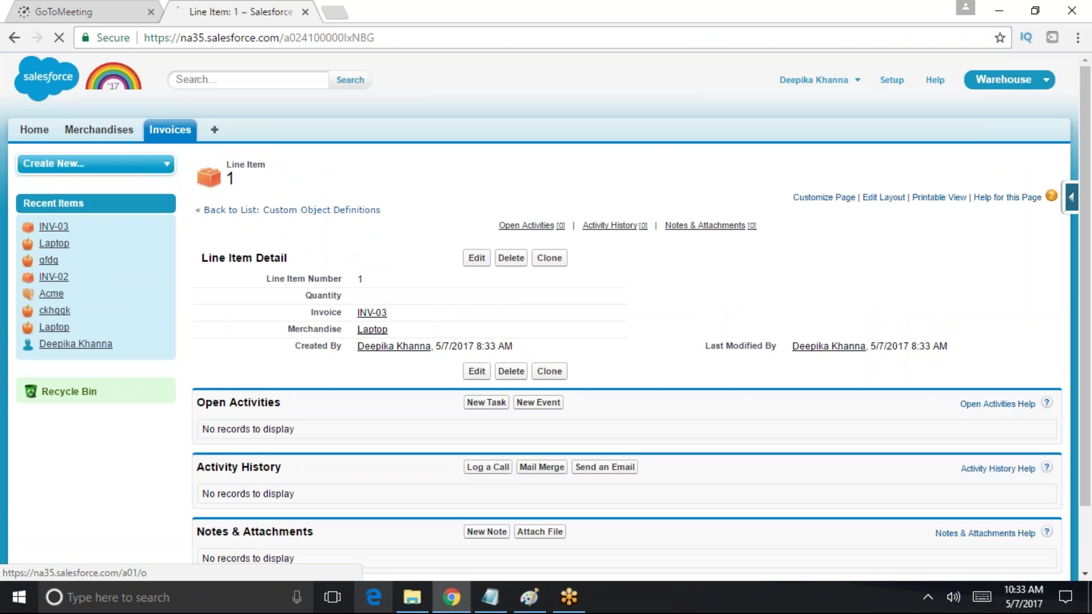
click(165, 129)
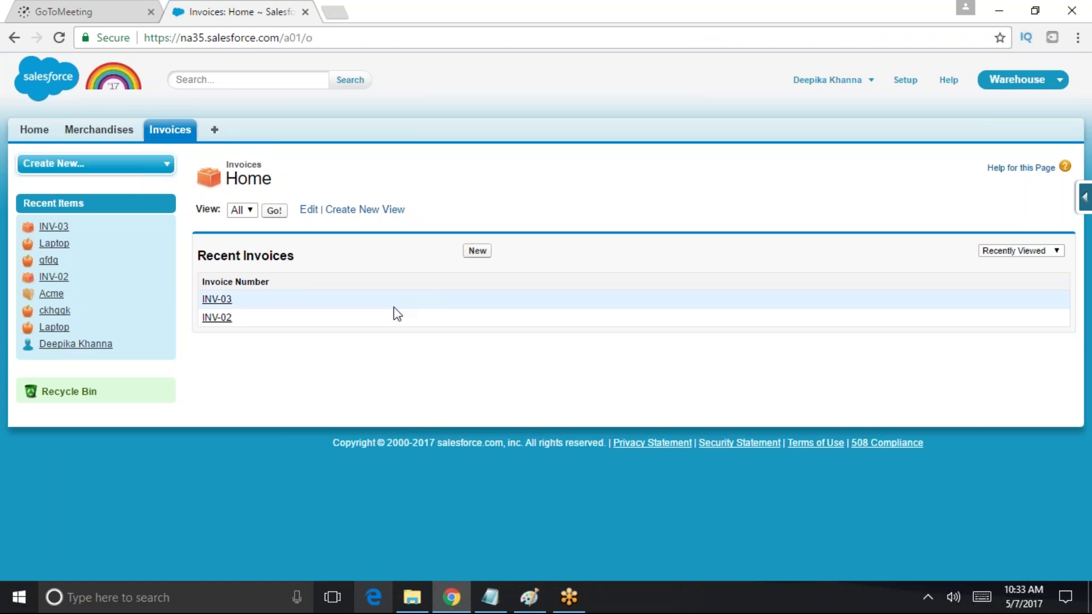
click(219, 300)
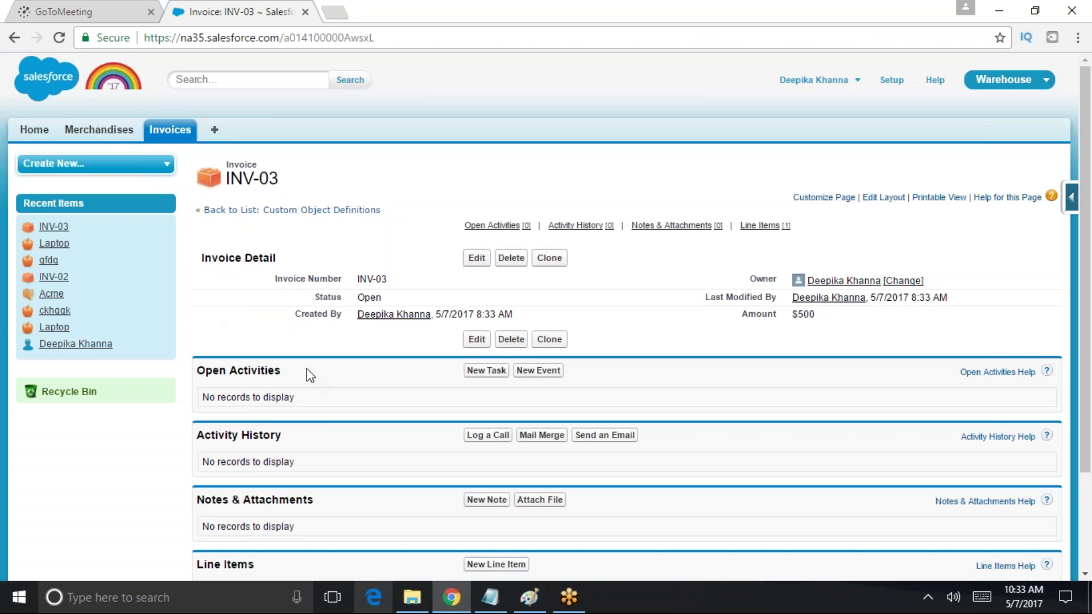
scroll(316, 495, down, 2)
drag(256, 443, 195, 443)
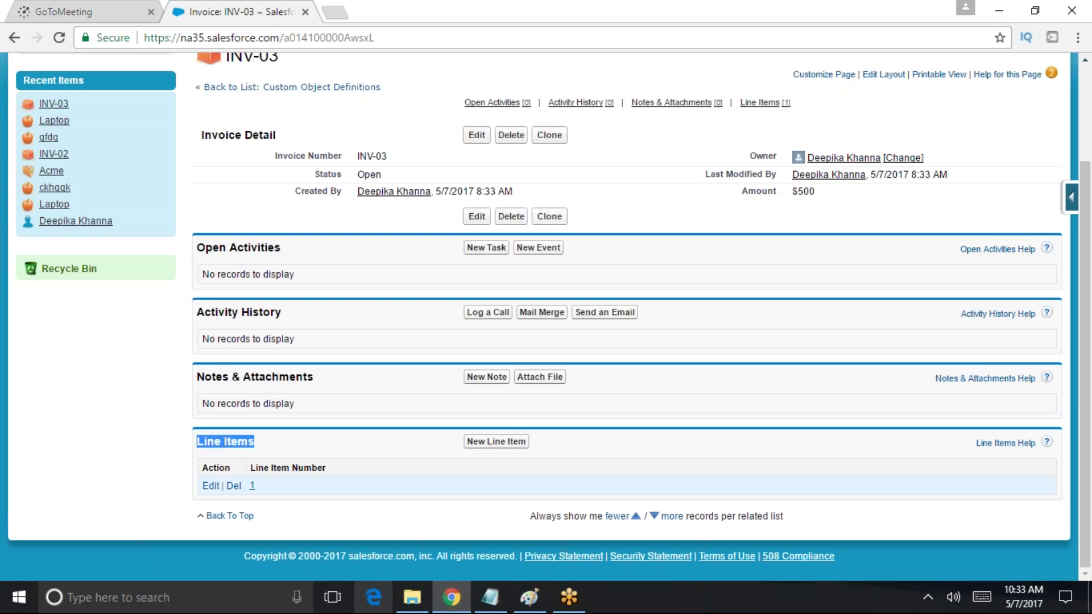
drag(261, 492, 251, 487)
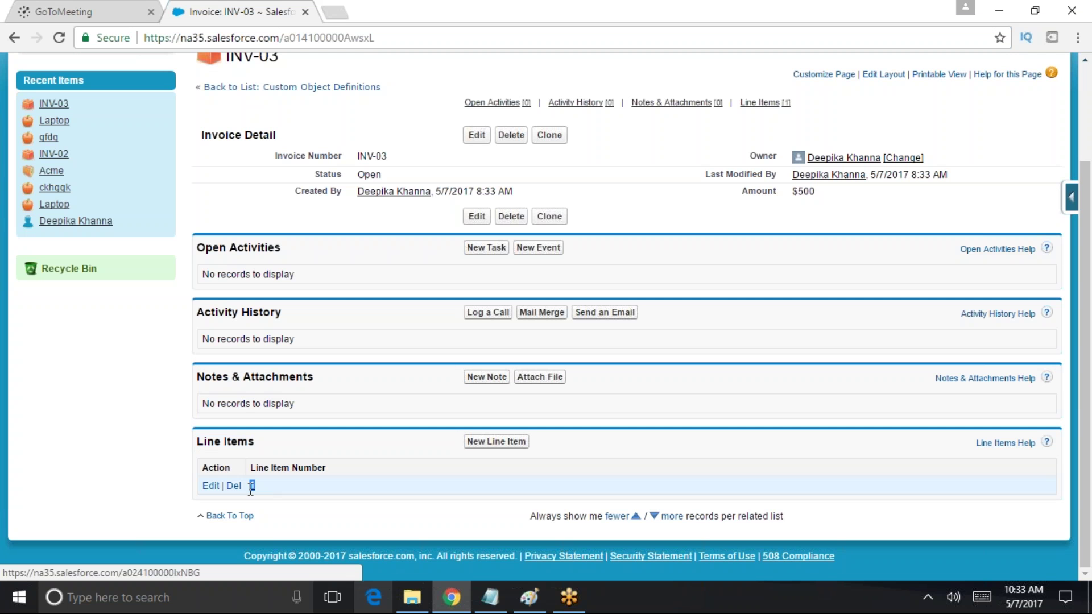
click(252, 486)
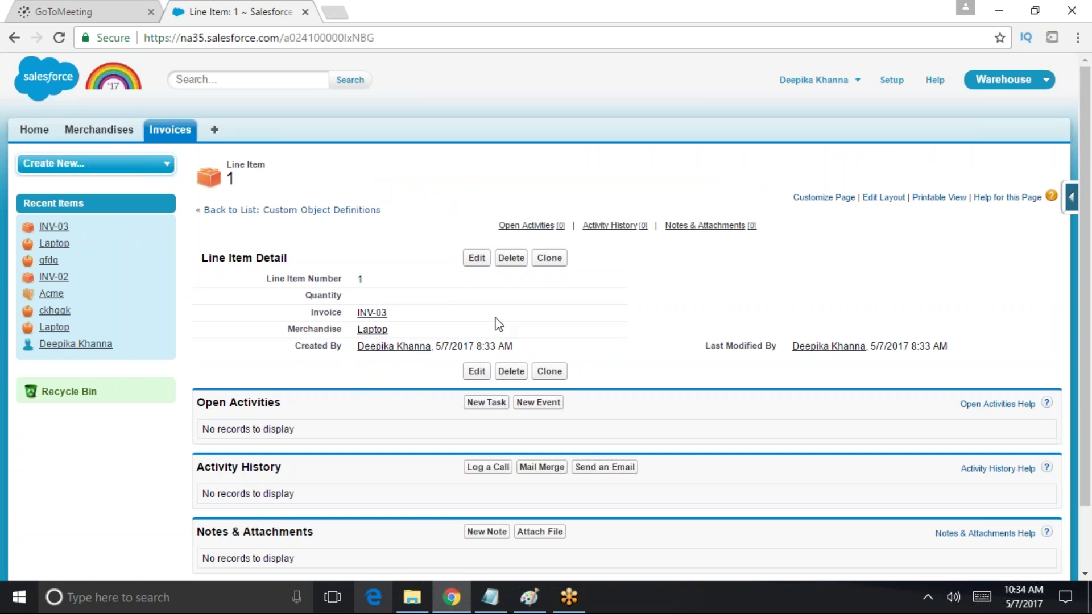
Find the custom tabs page in Setup and start a new custom object tab
click(169, 136)
click(904, 82)
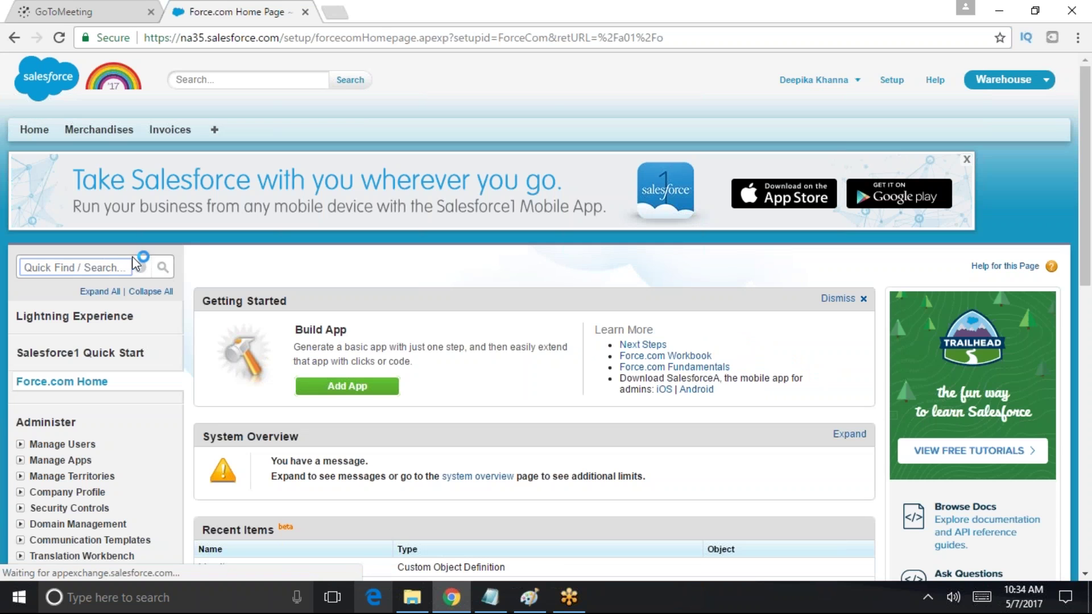
text(tab)
click(54, 445)
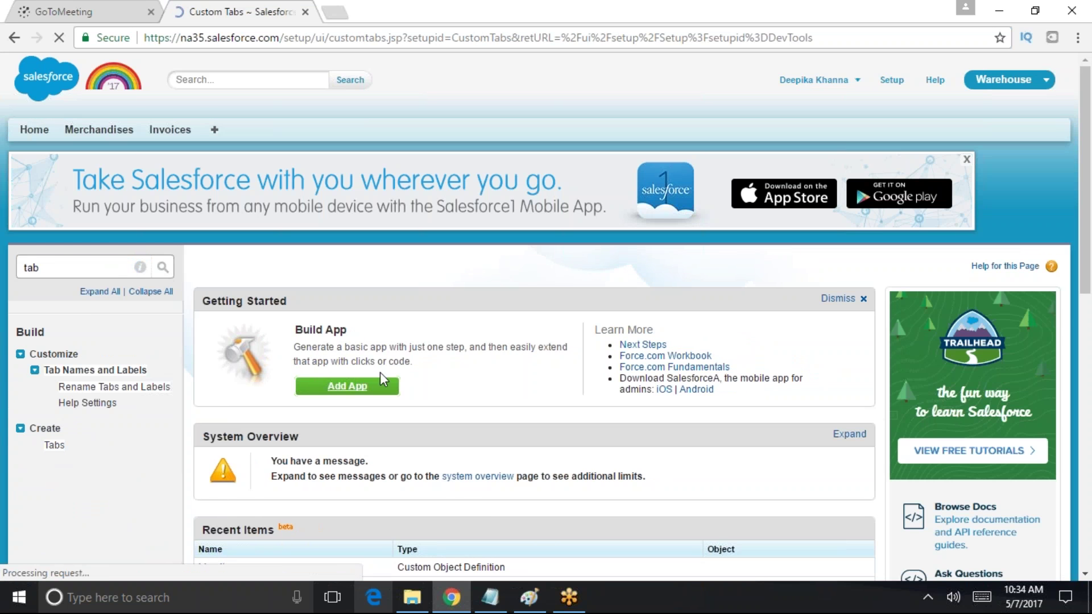
scroll(478, 322, down, 1)
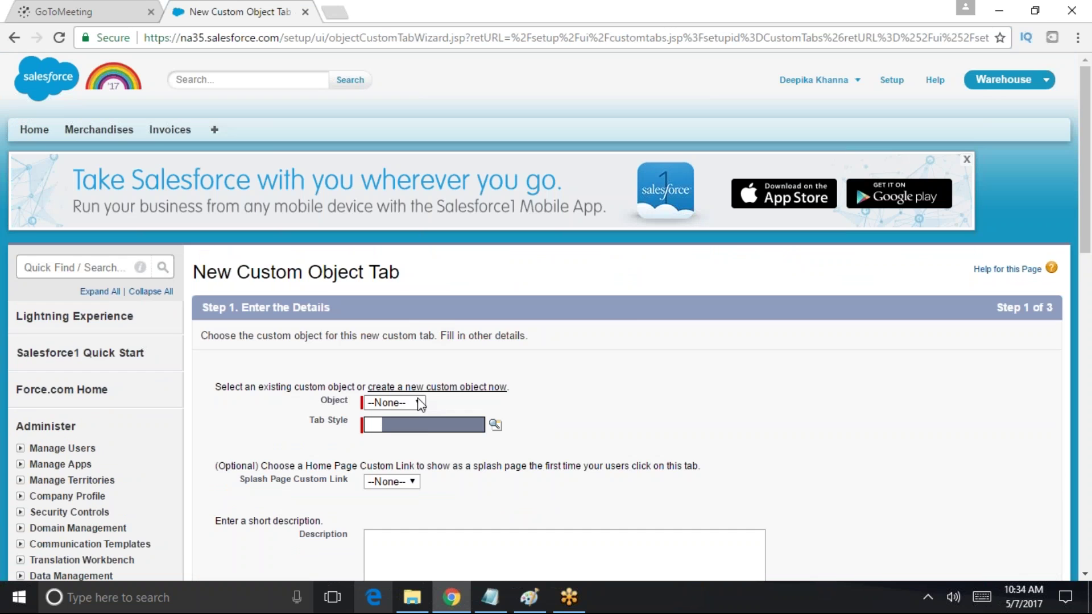
Assign the Line Item object and the Car tab style to the new tab, and continue to profile visibility
click(412, 402)
click(421, 431)
click(495, 425)
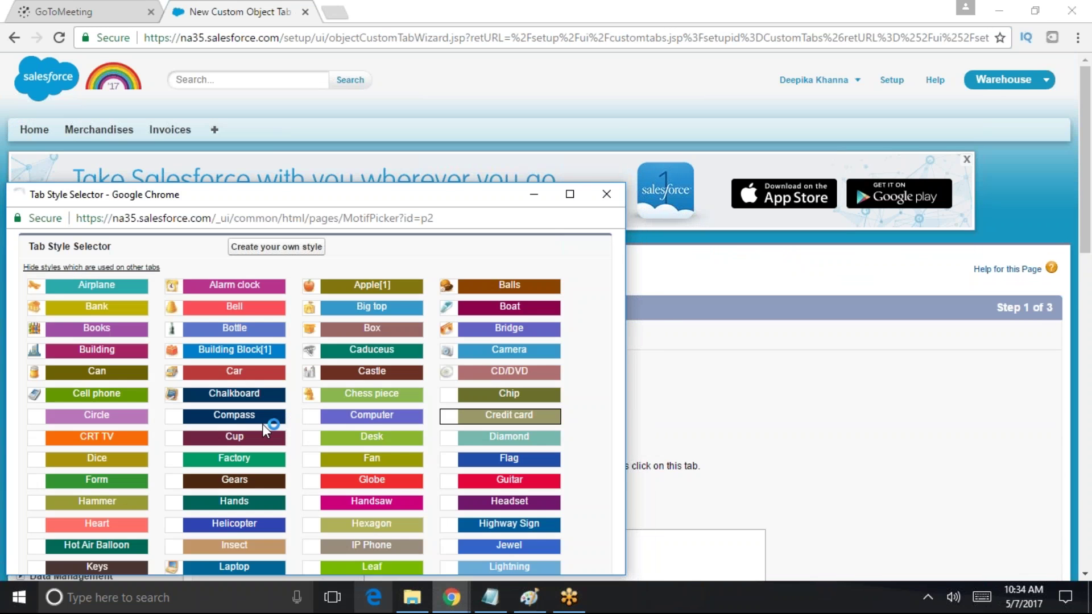
click(234, 371)
scroll(1014, 291, down, 6)
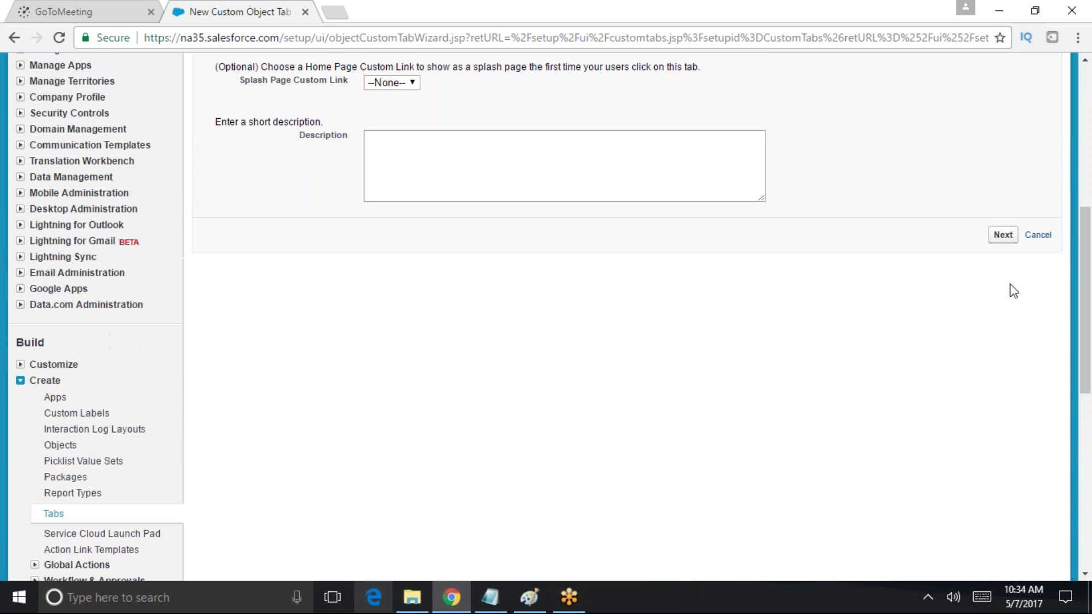
scroll(1001, 304, up, 3)
click(1002, 313)
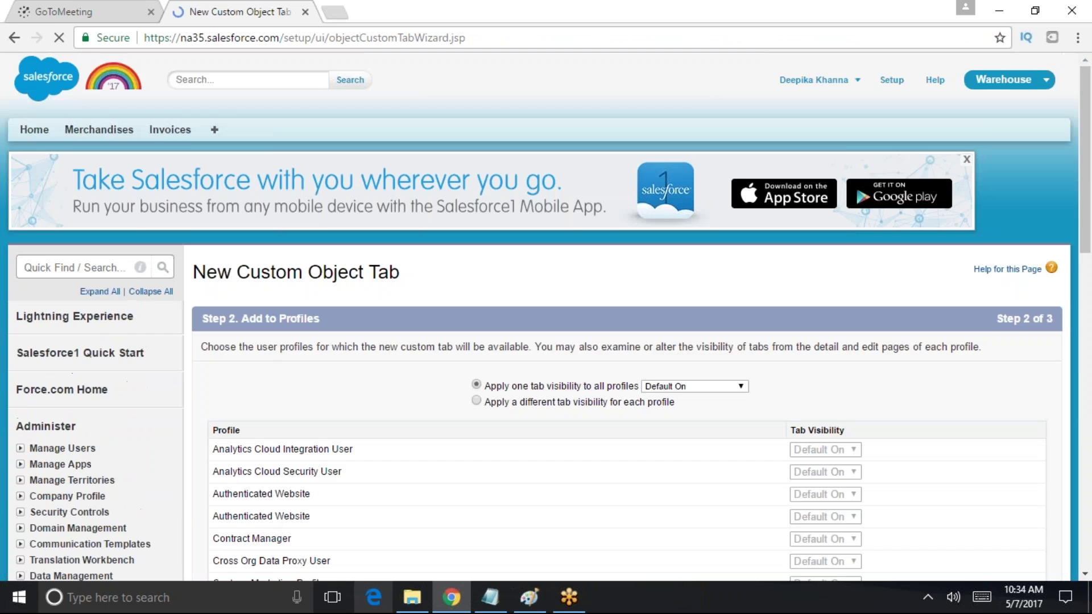
Keep the tab Default On for all profiles, include it in the Warehouse app, and save it
scroll(923, 441, down, 15)
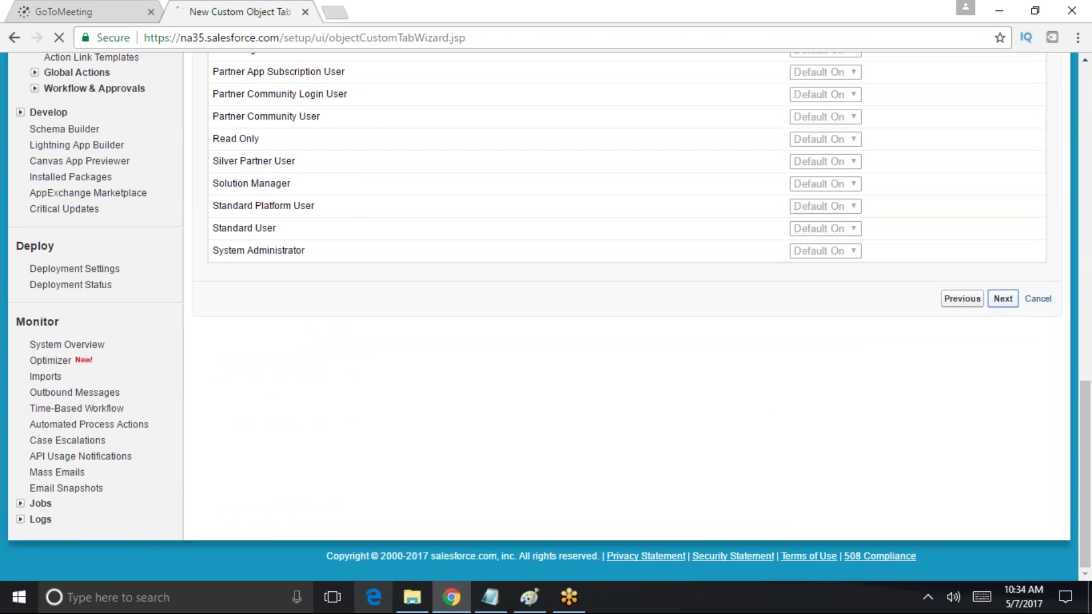
scroll(810, 422, down, 3)
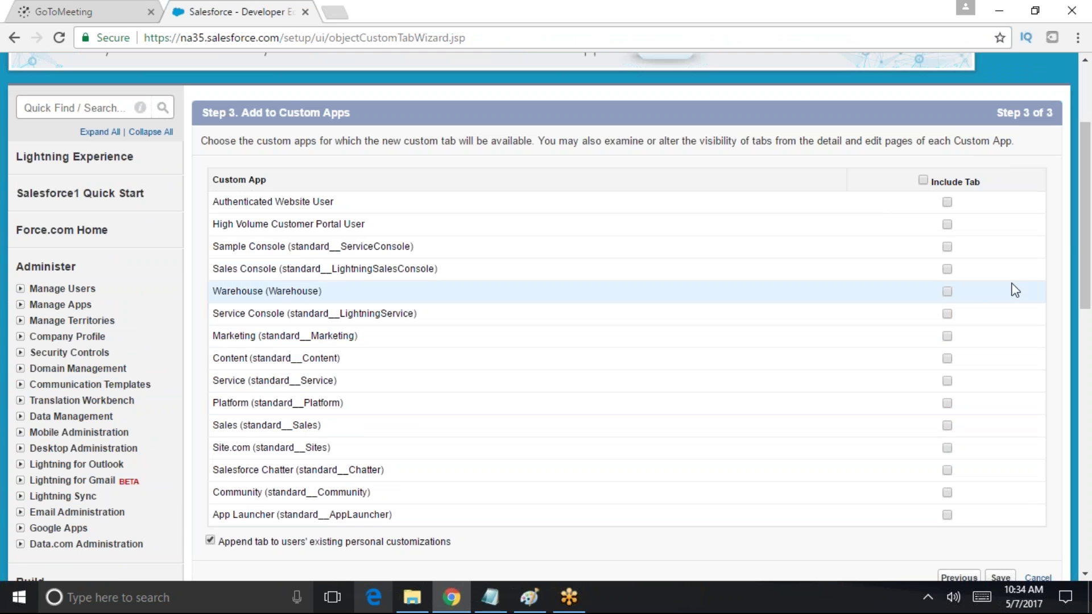
click(947, 291)
scroll(961, 398, down, 5)
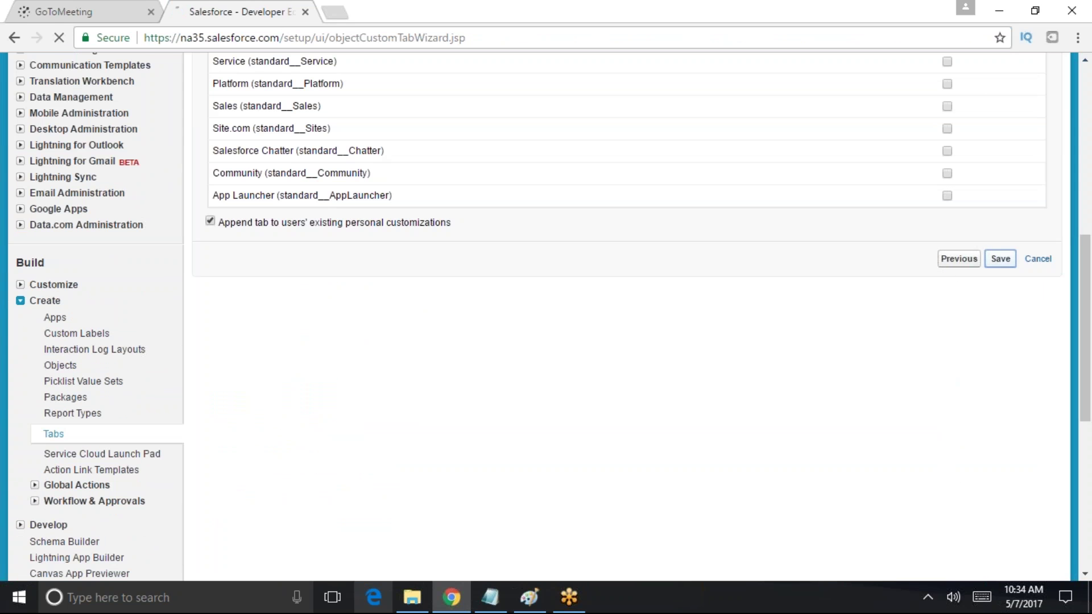
click(999, 263)
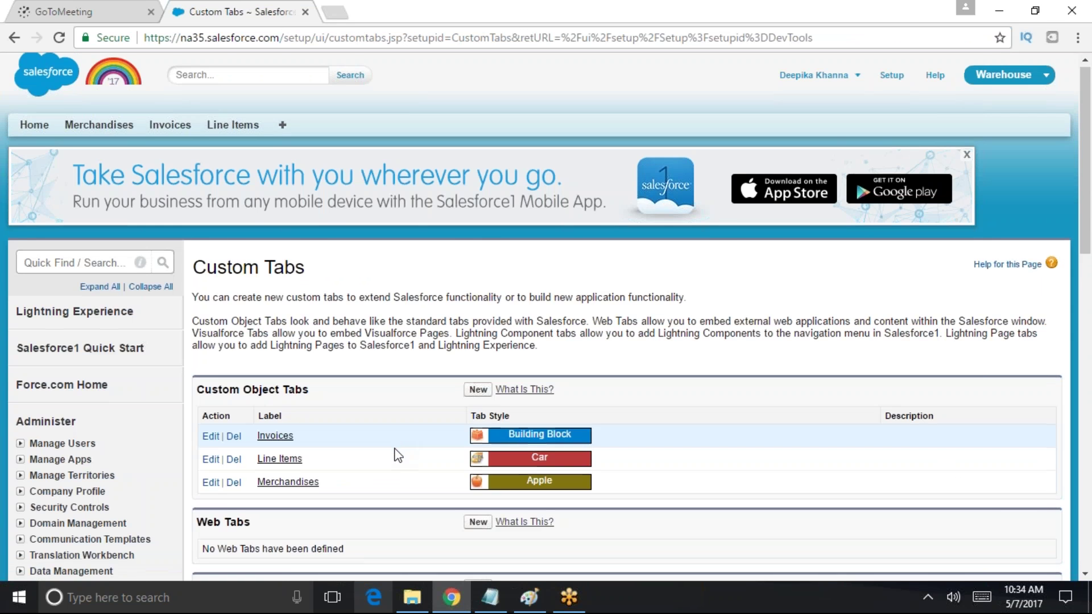
Open the Line Items tab and list all line item records in the All view
scroll(395, 451, down, 1)
scroll(239, 91, up, 2)
click(242, 130)
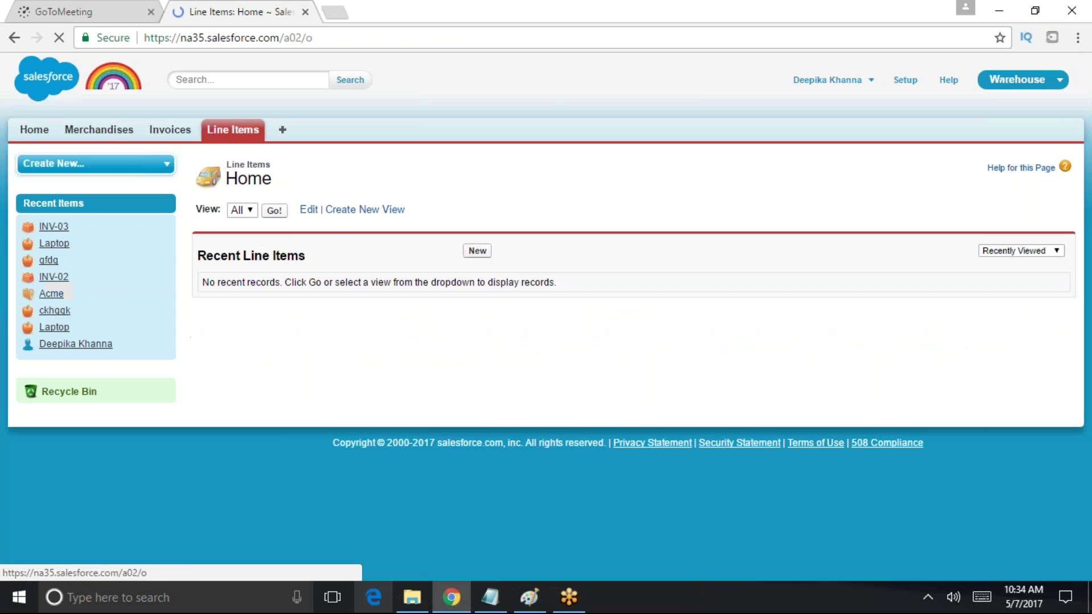
click(274, 211)
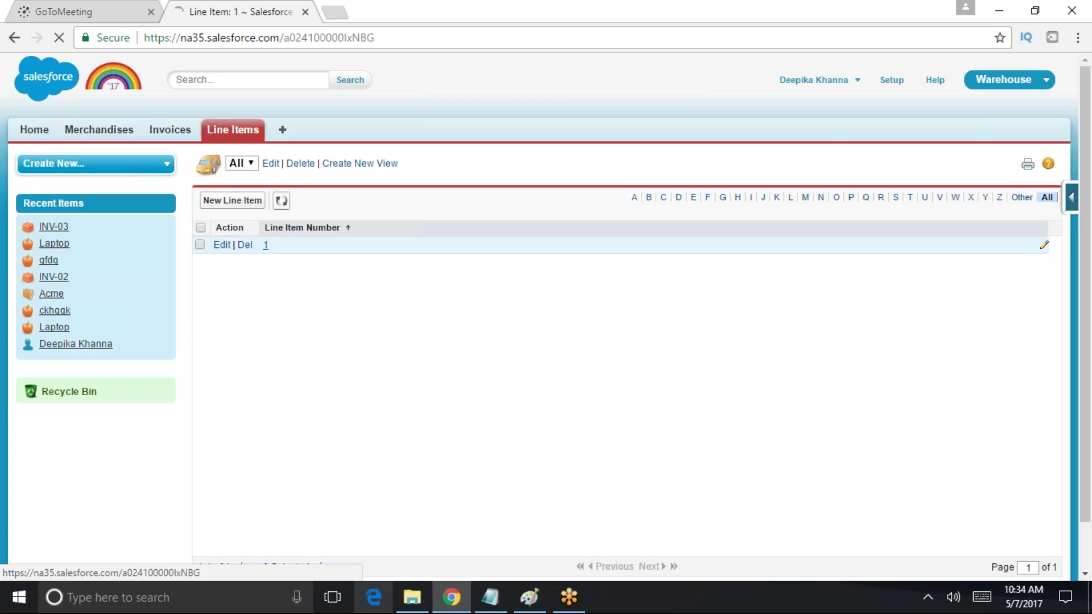
Open line item 1 and examine its linked Invoice and Merchandise values
click(266, 246)
scroll(373, 256, down, 2)
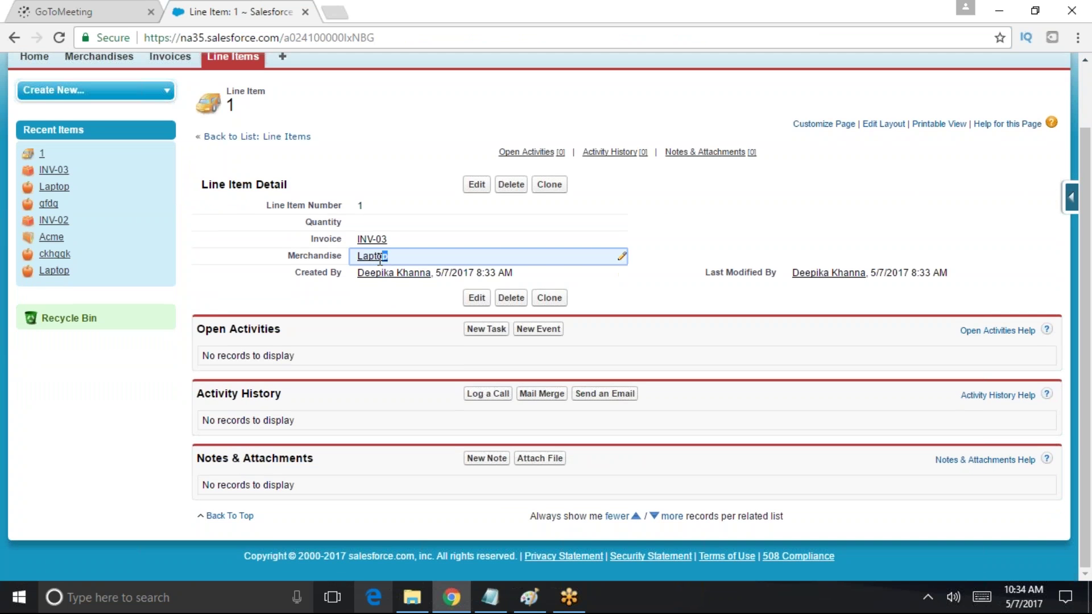
double_click(372, 256)
drag(390, 239, 355, 238)
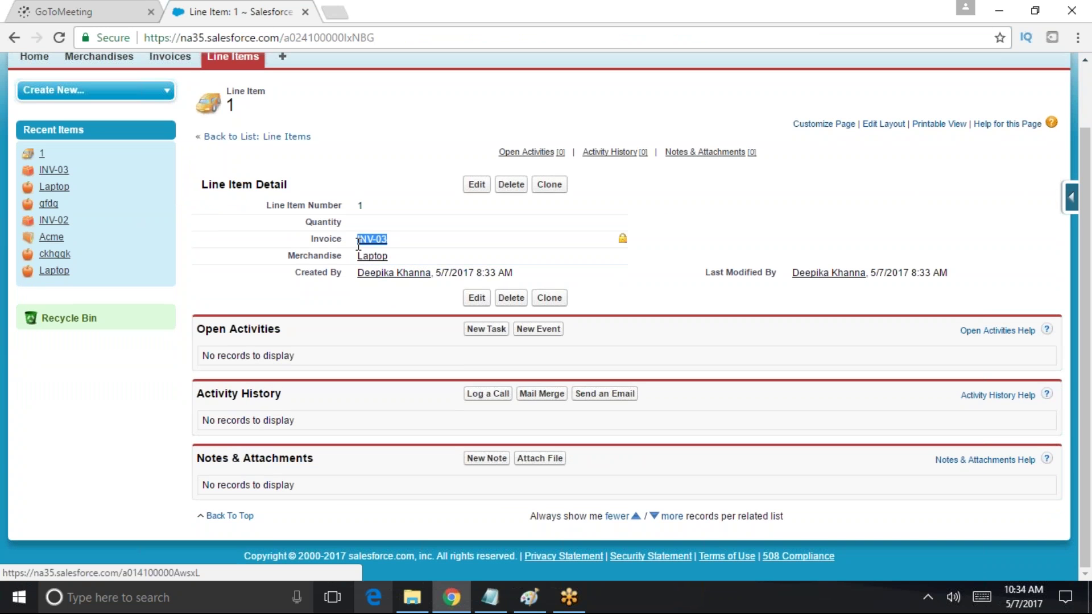
scroll(158, 142, up, 2)
Delete invoice INV-03 from its record page, and list the remaining line items in the All view
click(161, 133)
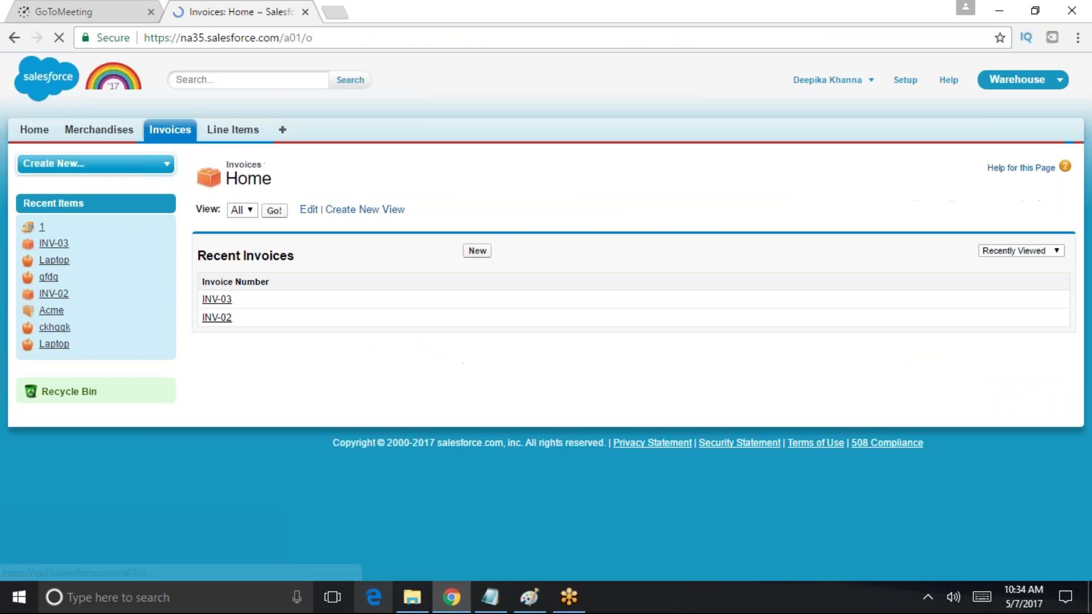
drag(237, 301, 200, 300)
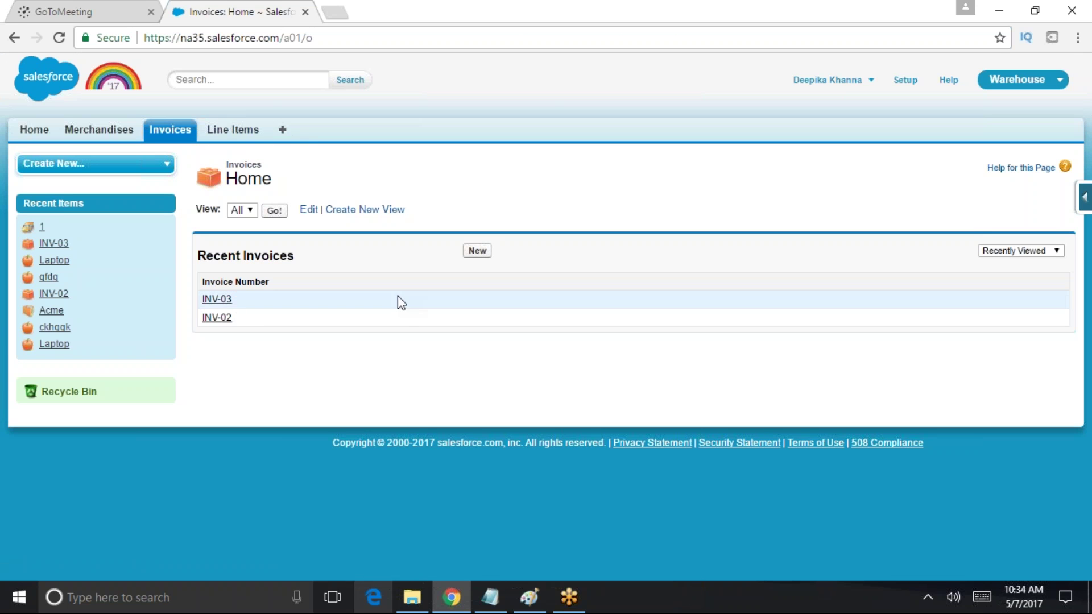
click(233, 129)
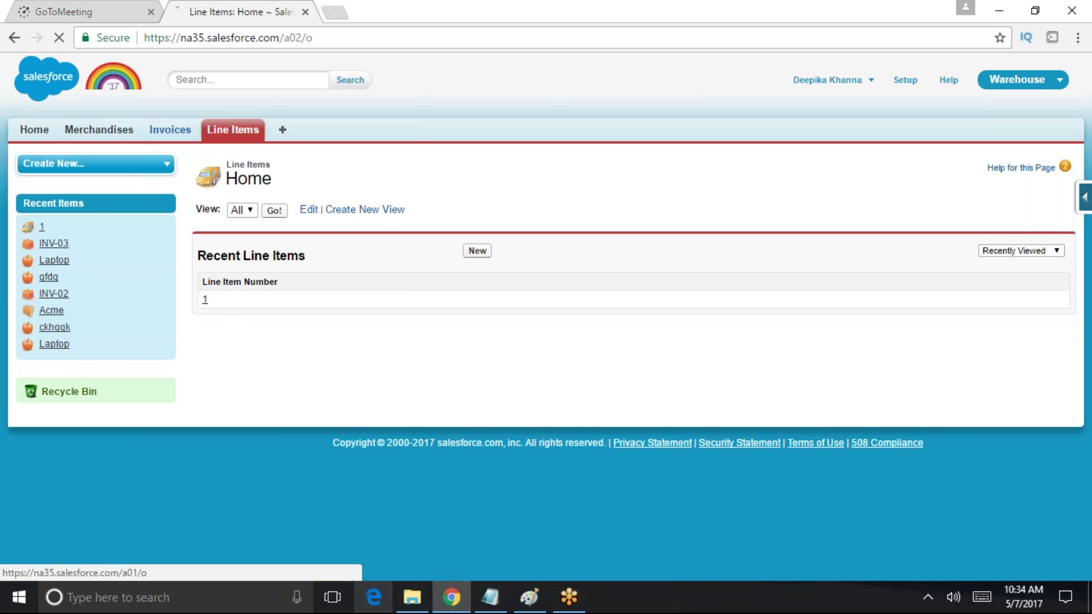
click(170, 131)
click(214, 299)
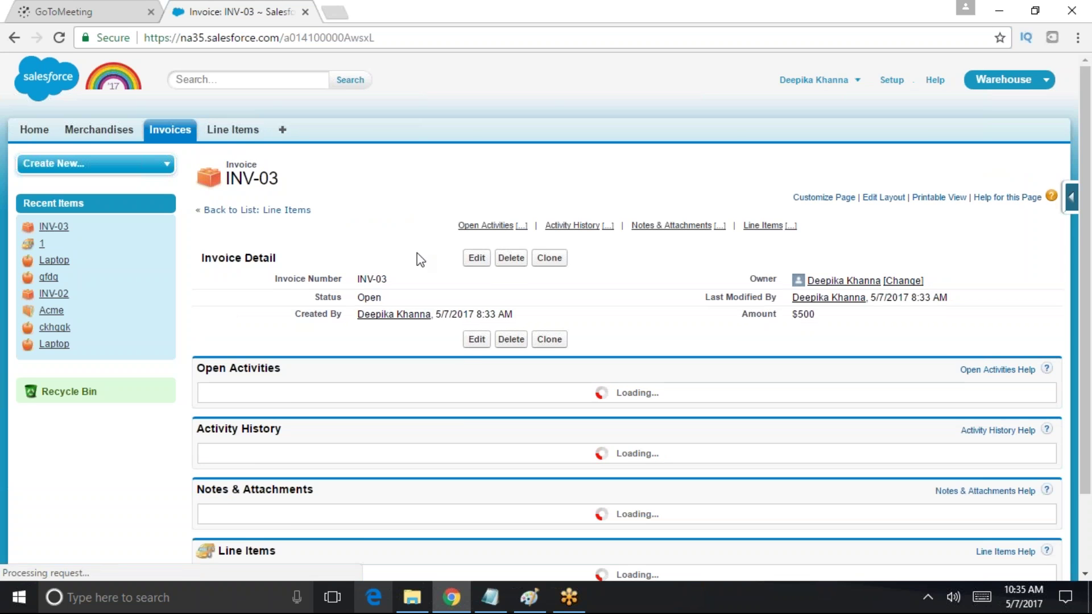
click(510, 260)
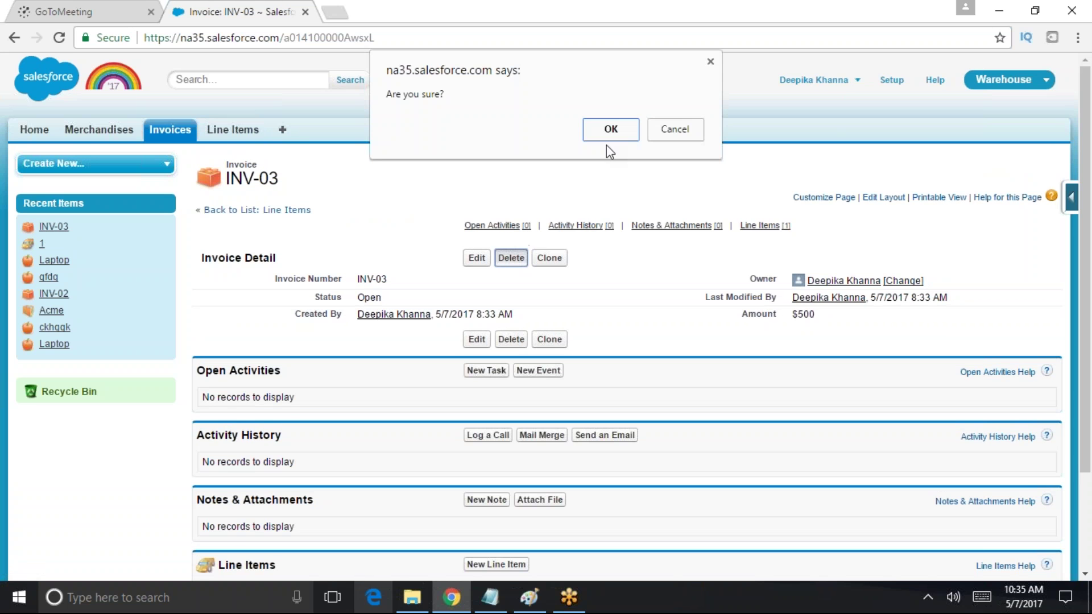
click(620, 131)
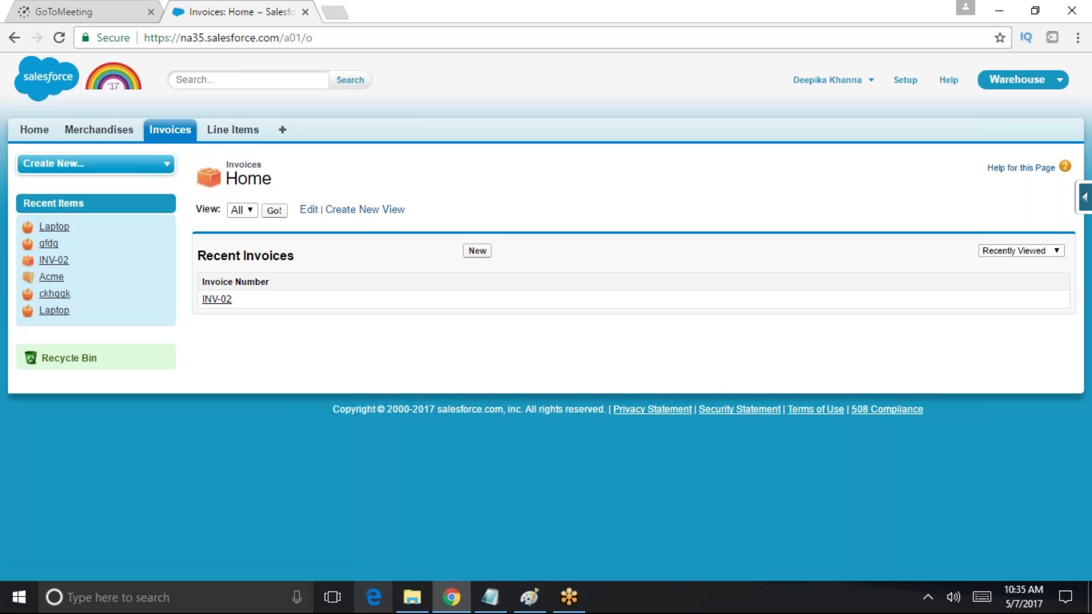
click(240, 131)
click(273, 211)
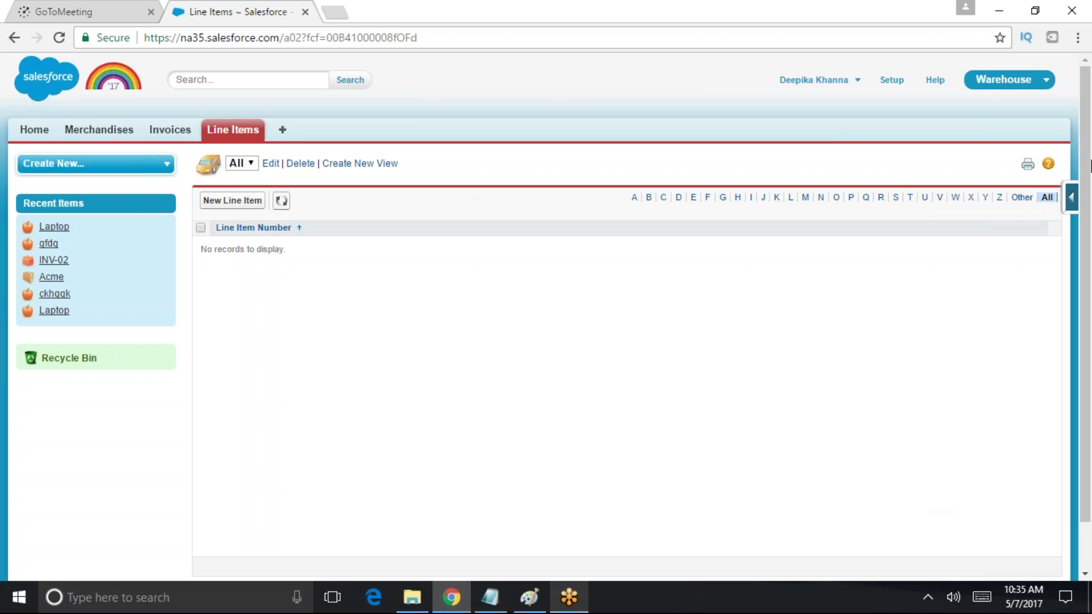
click(892, 80)
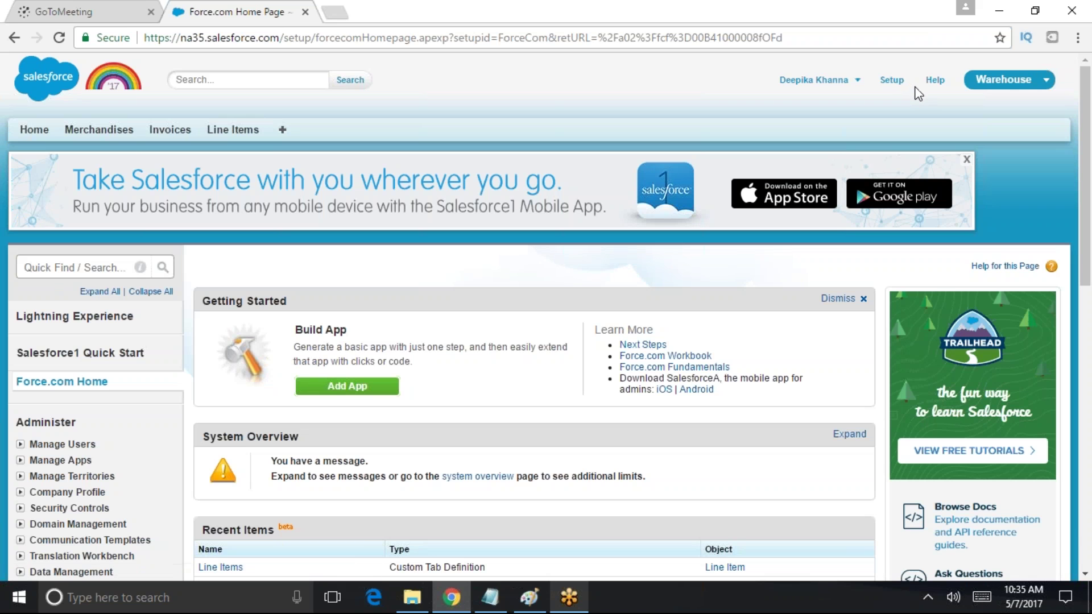
click(78, 267)
text(lok)
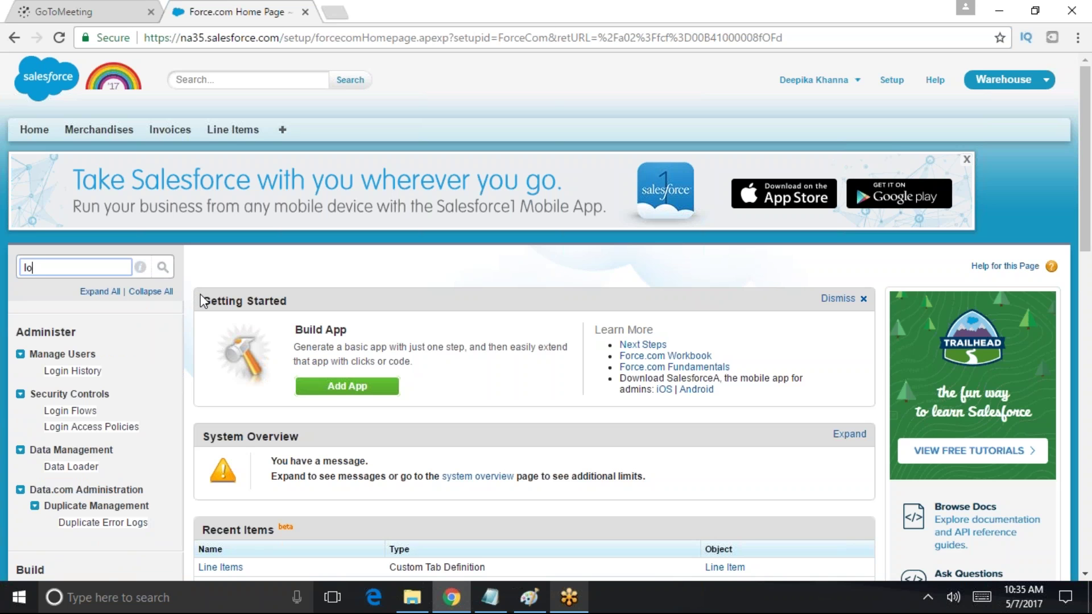
key(BackSpace)
key(BackSpace)
text(Lookup)
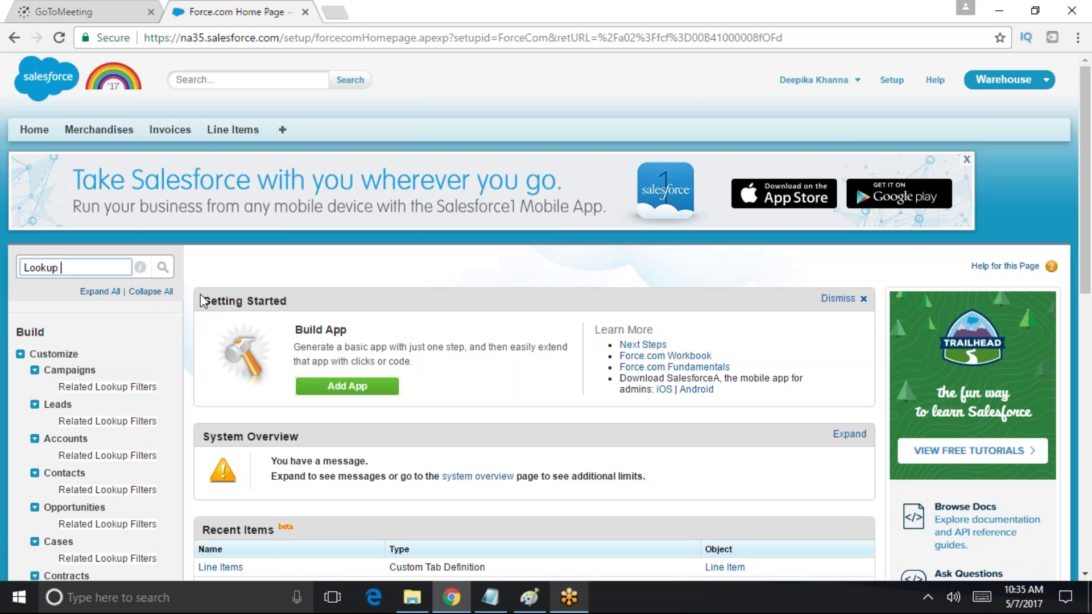
drag(74, 266, 19, 293)
key(BackSpace)
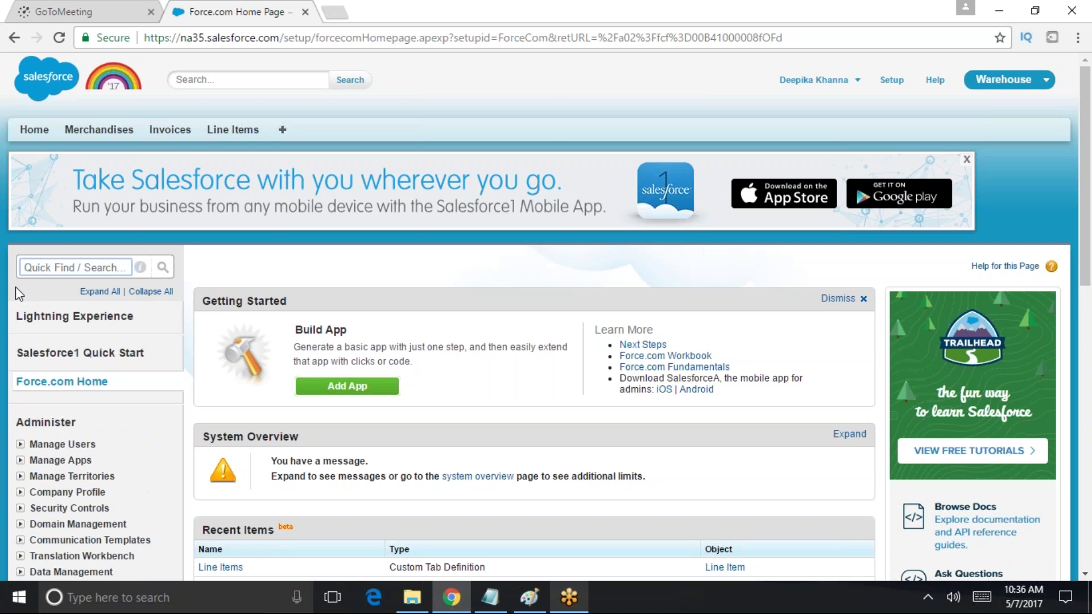
Open the Invoice object's field definitions from the Invoices home page and review its fields and relationships
click(168, 131)
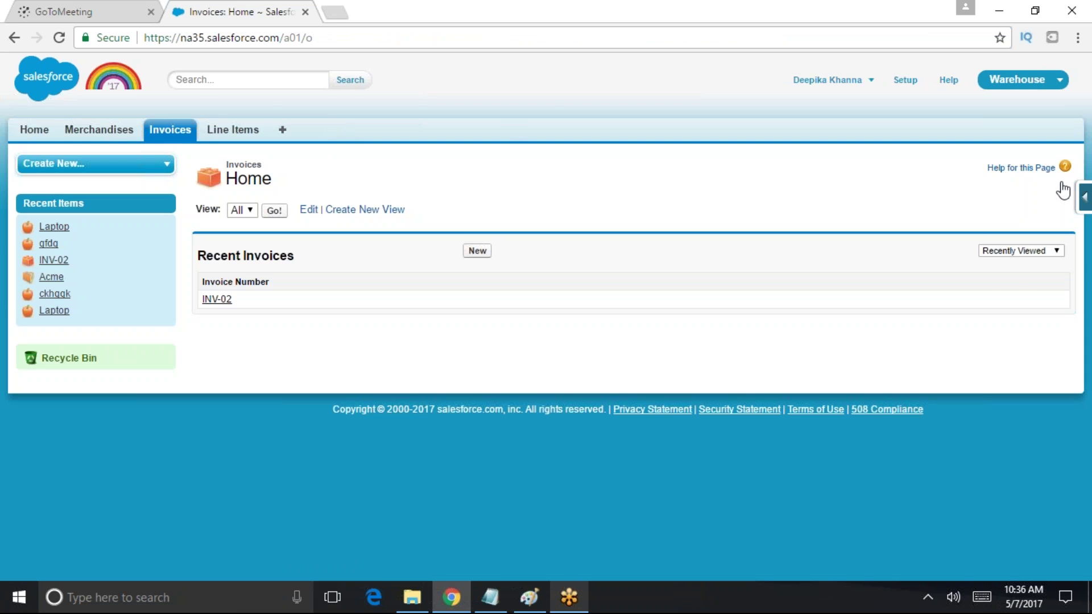
mouse_move(1084, 198)
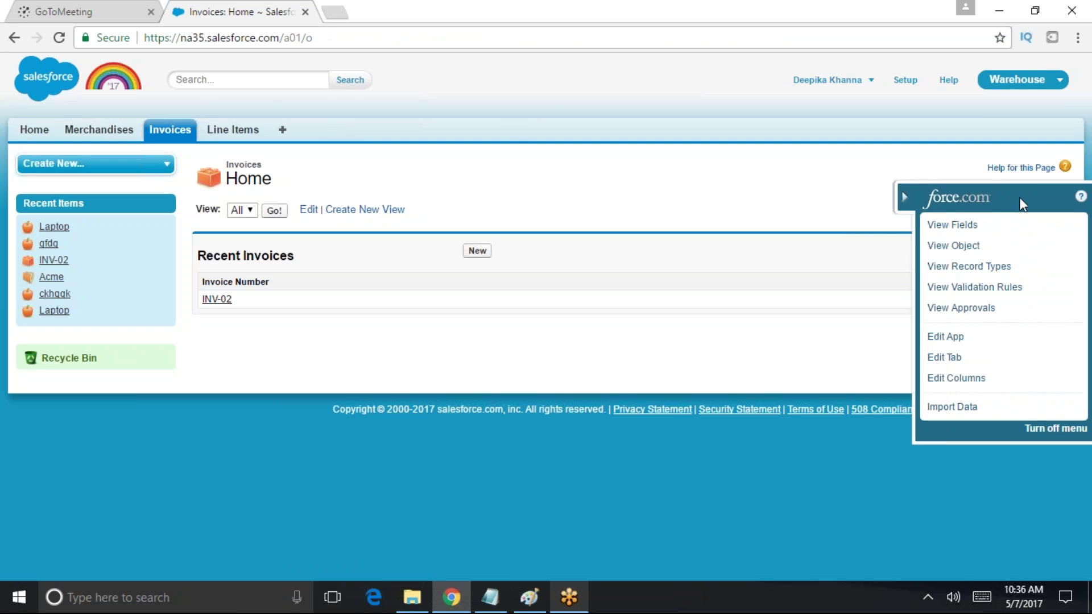
click(951, 226)
scroll(415, 349, down, 10)
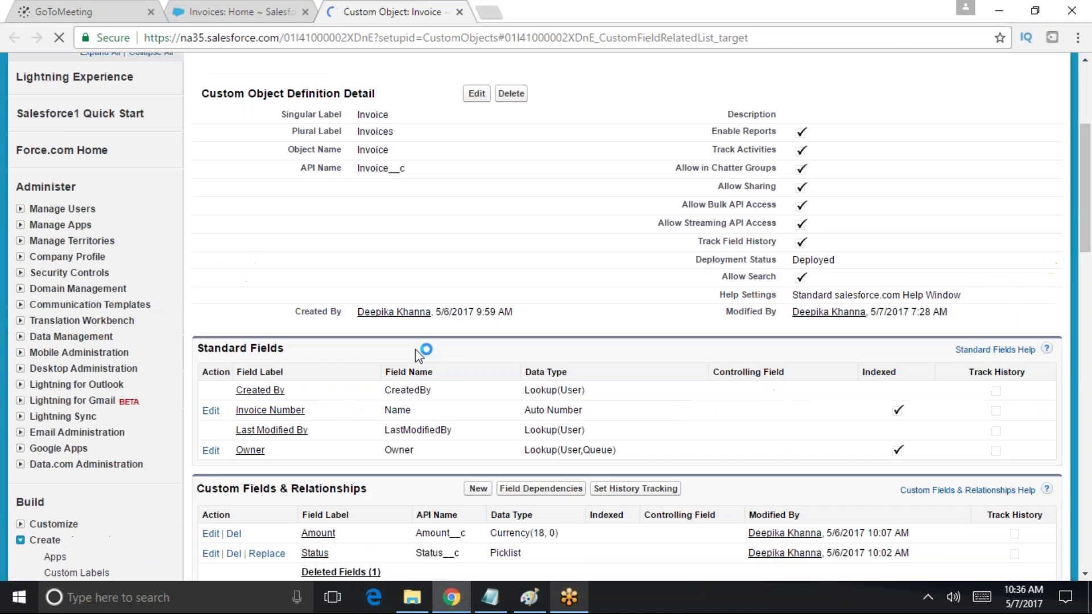
scroll(373, 327, up, 5)
scroll(405, 356, down, 3)
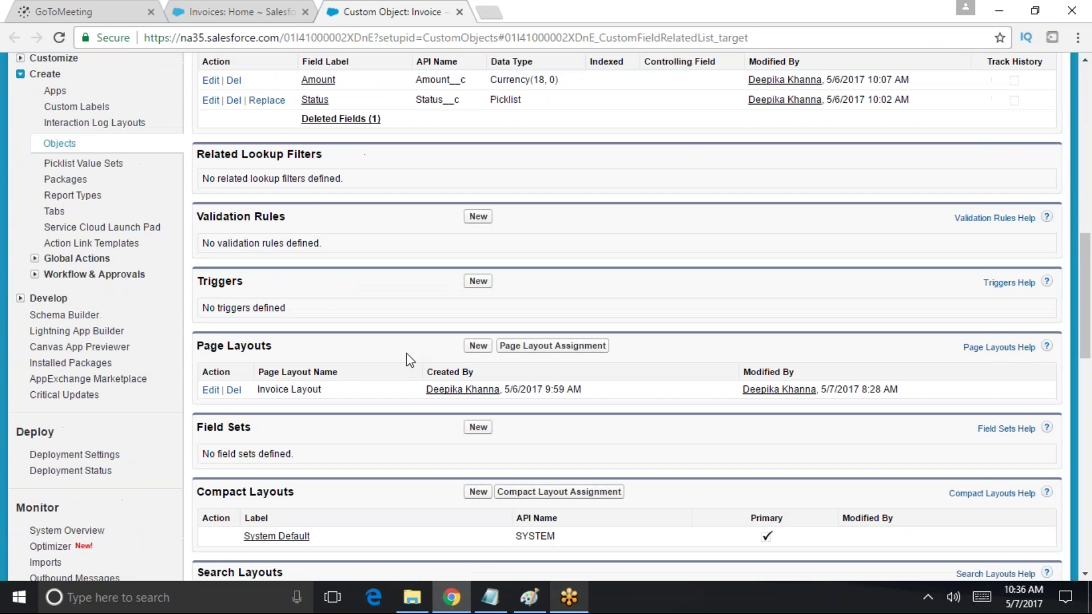
scroll(390, 425, up, 10)
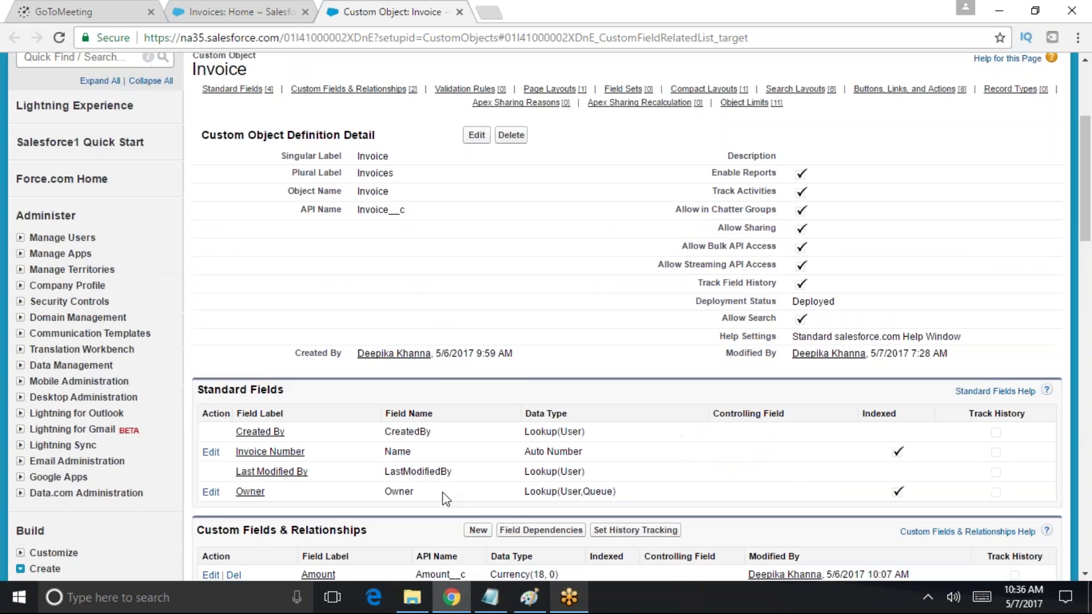
Start a new custom field on the Invoice object with the Lookup Relationship data type
scroll(446, 499, down, 4)
click(478, 320)
scroll(258, 276, down, 5)
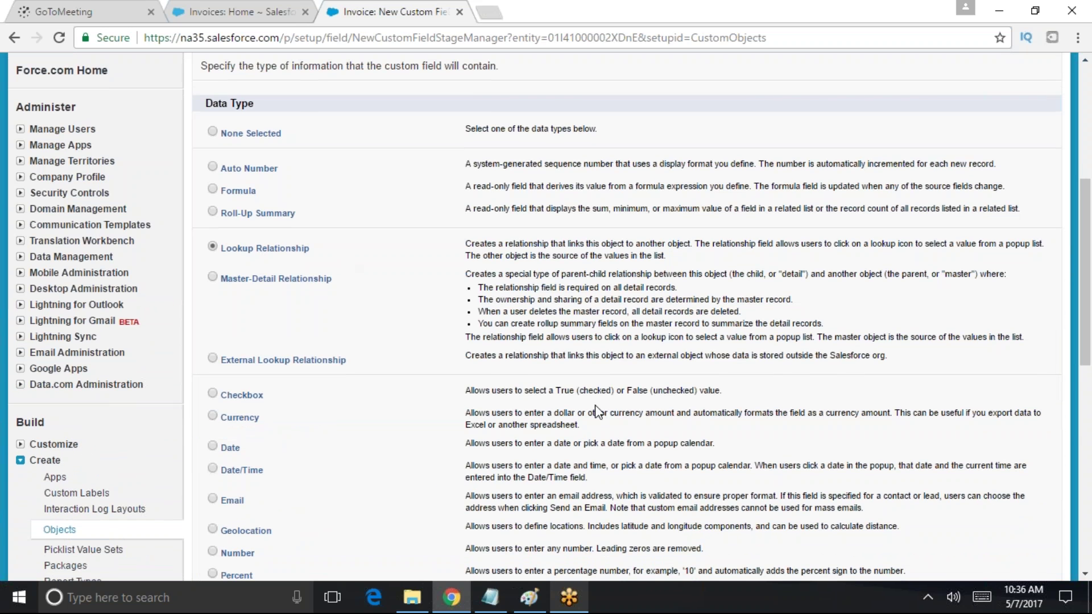
scroll(849, 460, down, 8)
click(1000, 336)
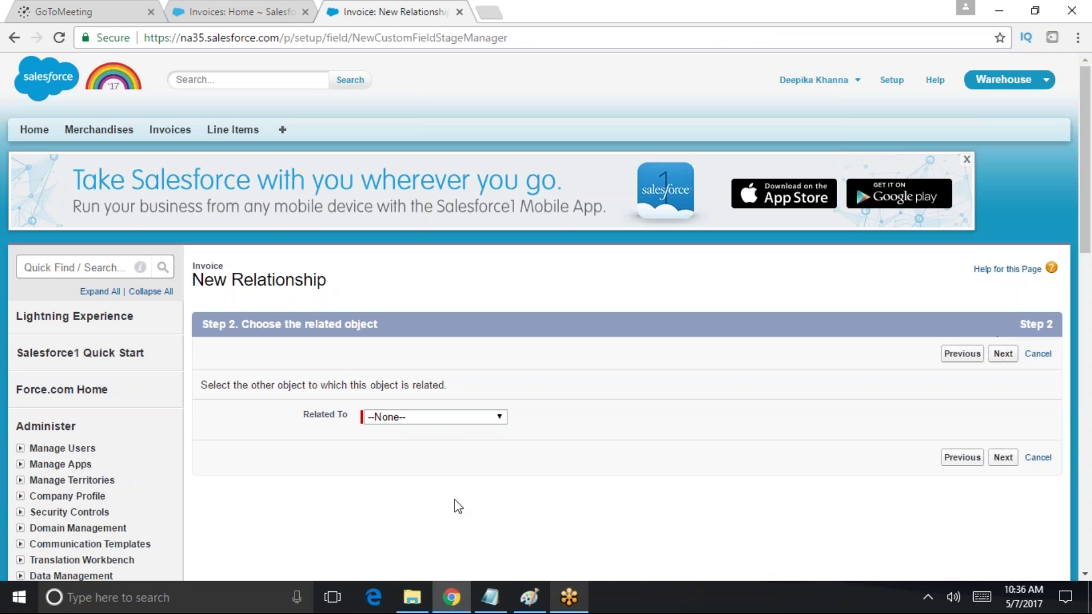
Relate the new Invoice lookup field to the Asset object and continue to the label and name settings
scroll(453, 489, down, 3)
click(433, 257)
click(388, 299)
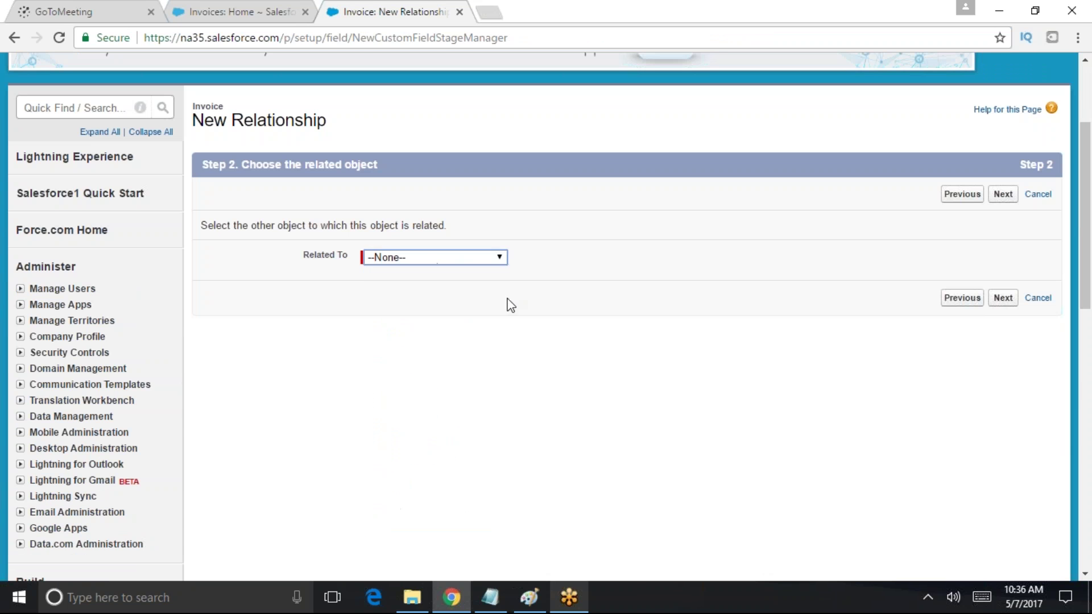
click(1003, 298)
Review the lookup field's Required option and set it to not allow deletion of a lookup record that's part of a relationship
scroll(461, 421, down, 5)
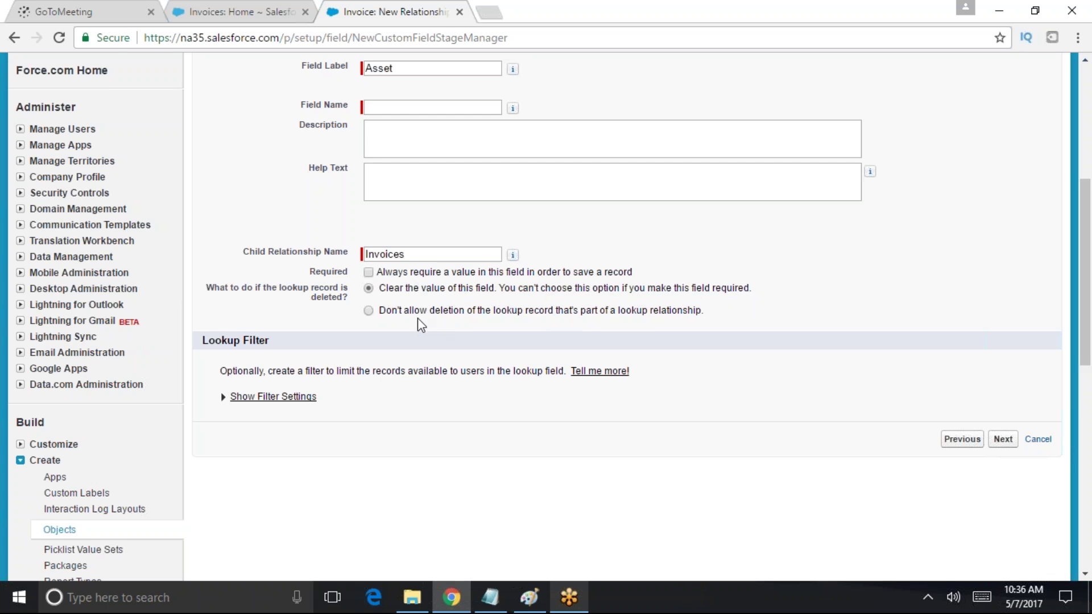
scroll(421, 322, up, 2)
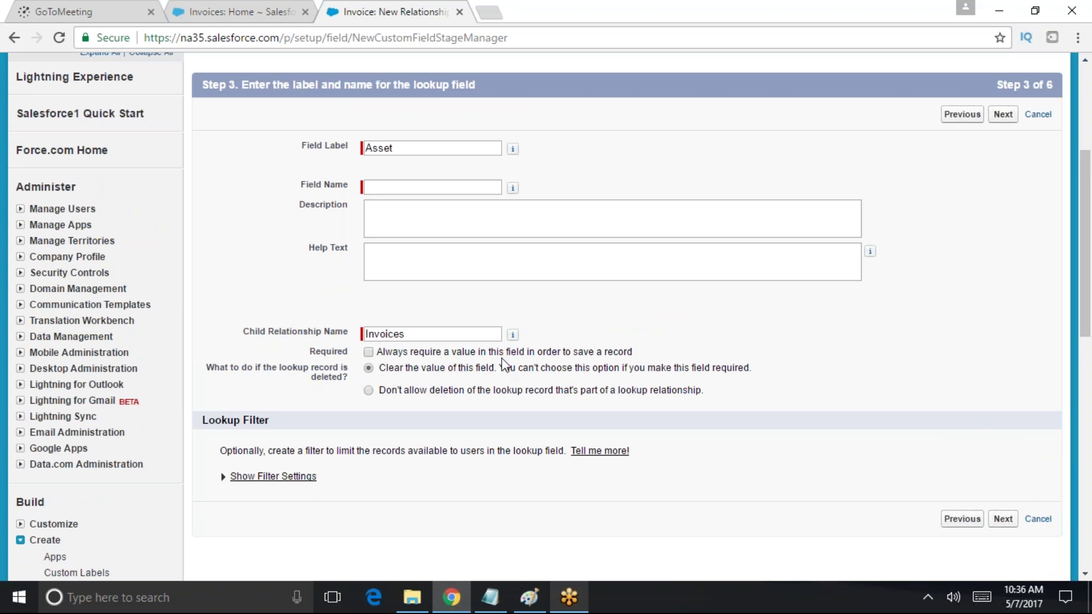
drag(630, 352, 376, 353)
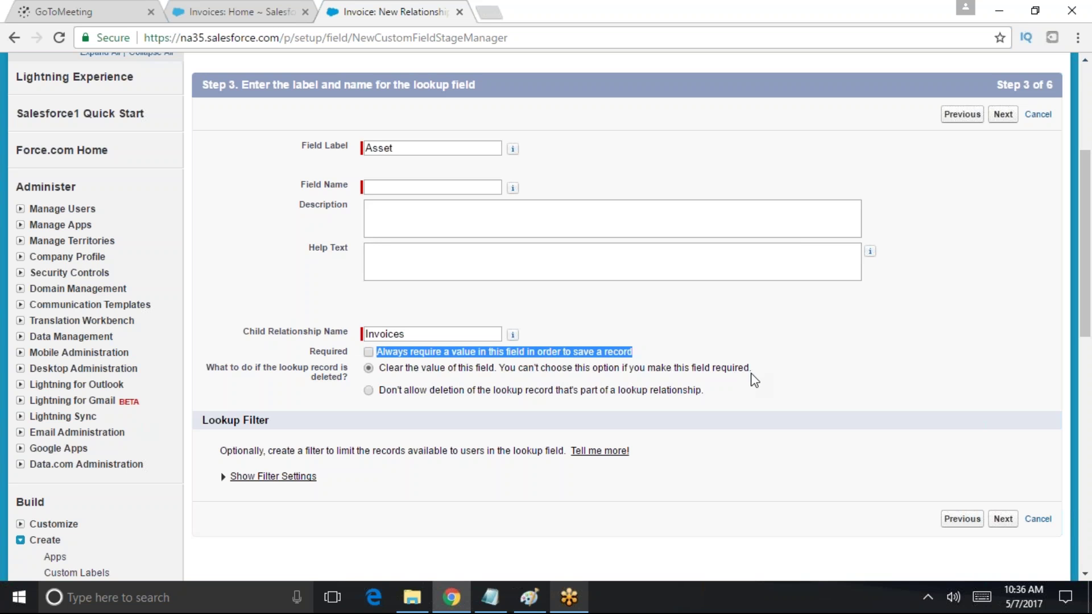
drag(378, 391, 720, 394)
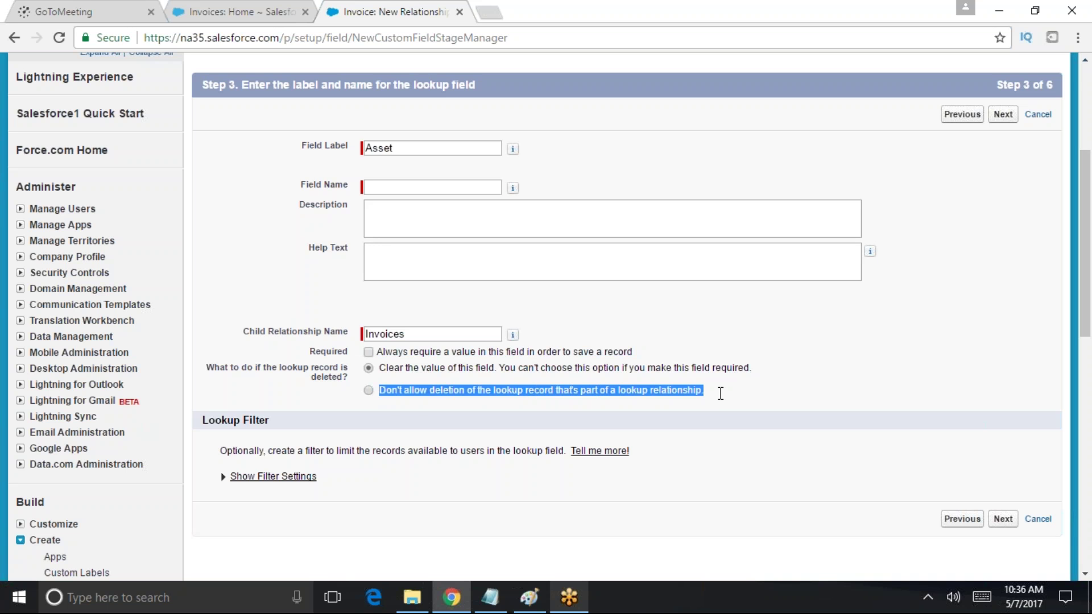
click(368, 390)
Expand the lookup filter settings and examine the filter criteria, filter type and other lookup field options
click(262, 478)
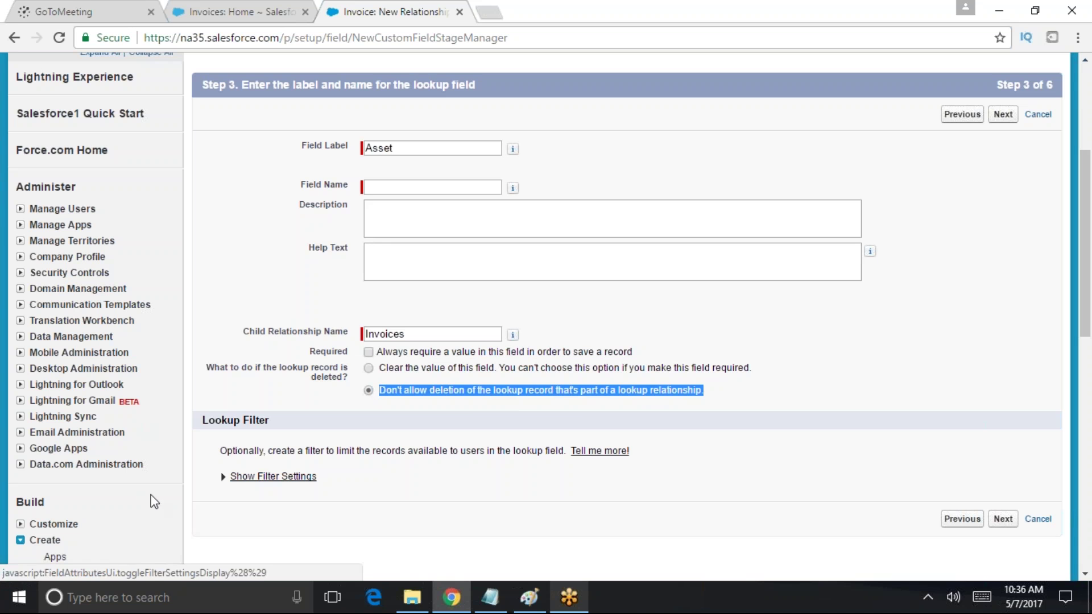
scroll(370, 516, down, 5)
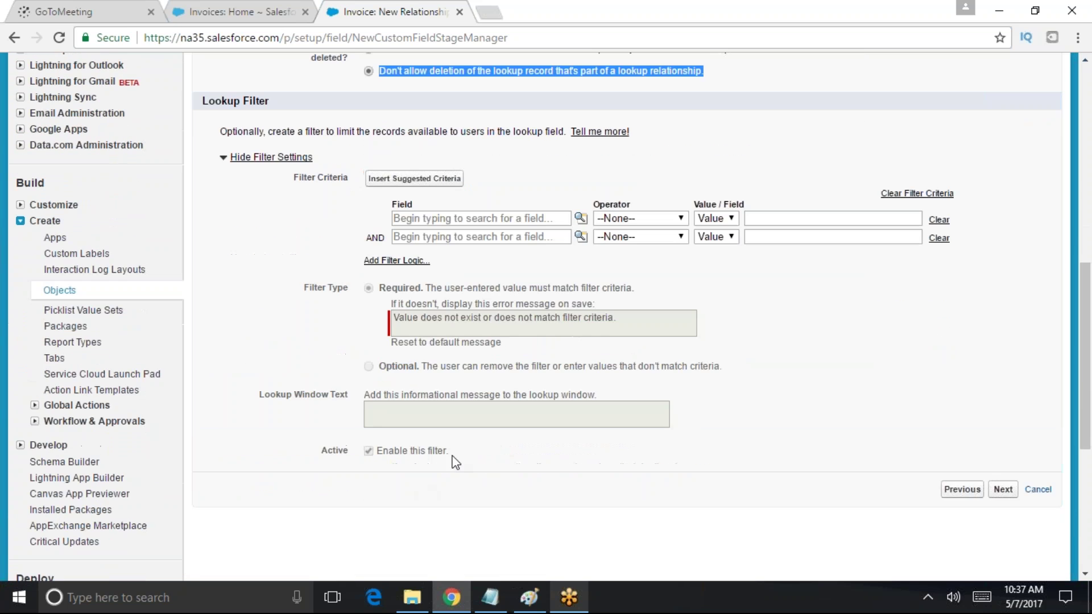
scroll(488, 449, down, 1)
scroll(488, 449, up, 8)
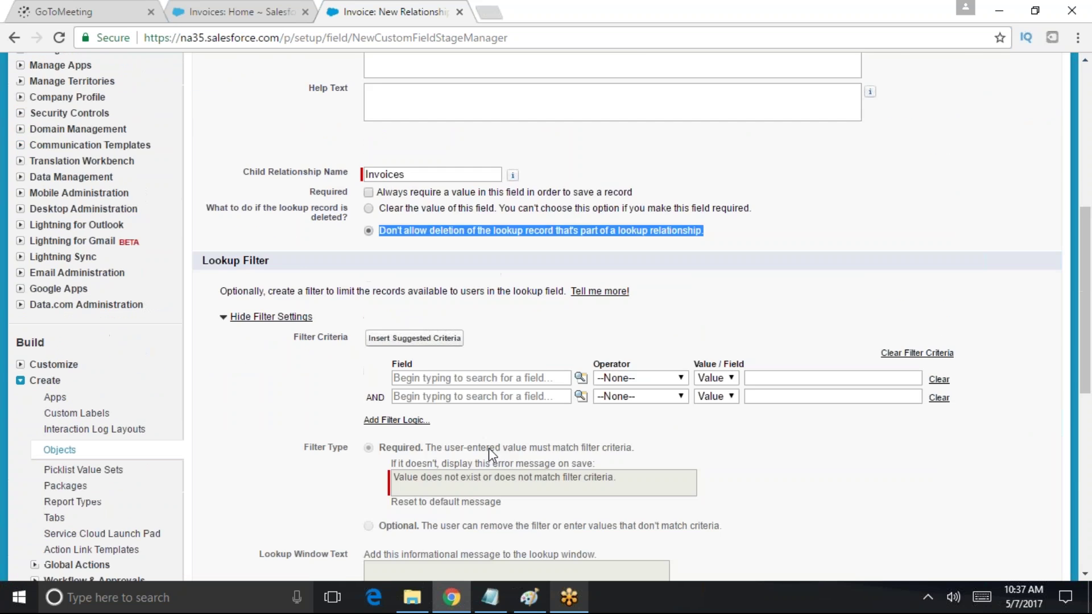
scroll(434, 452, up, 3)
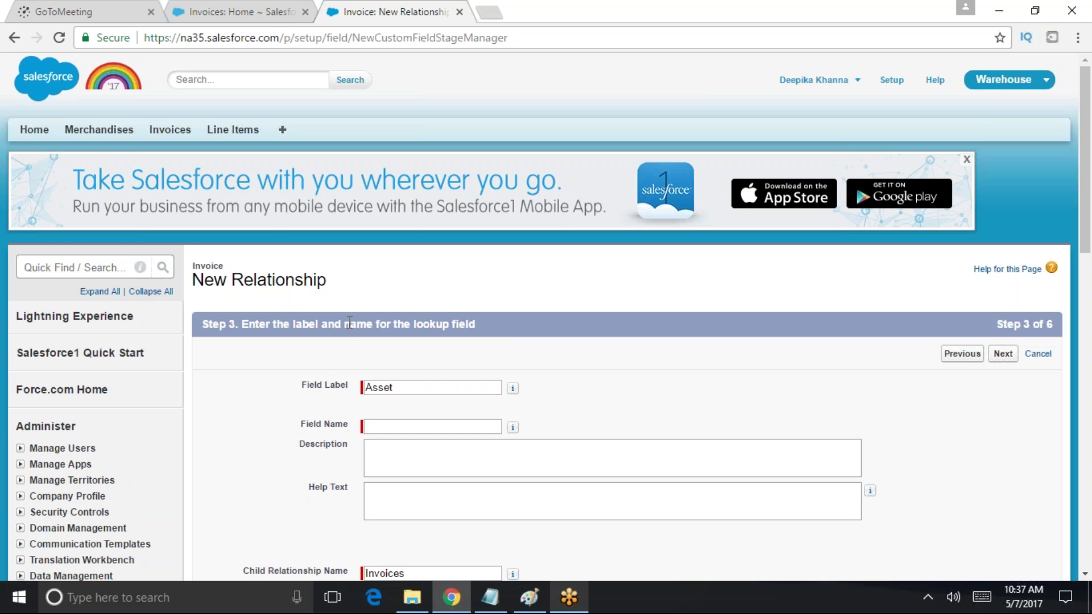
scroll(547, 351, down, 7)
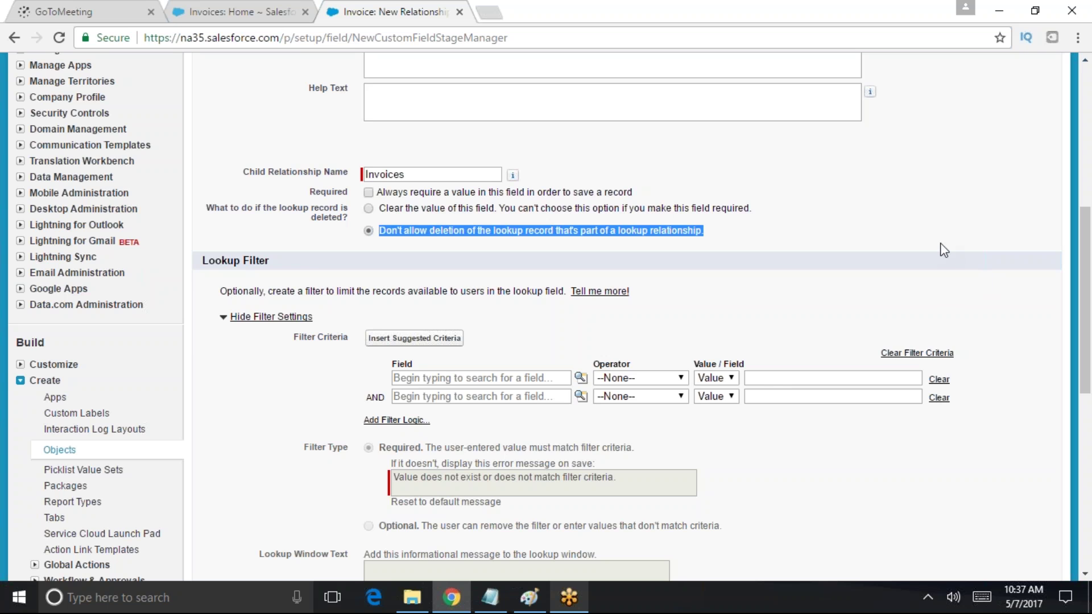
scroll(955, 262, up, 4)
scroll(885, 309, down, 3)
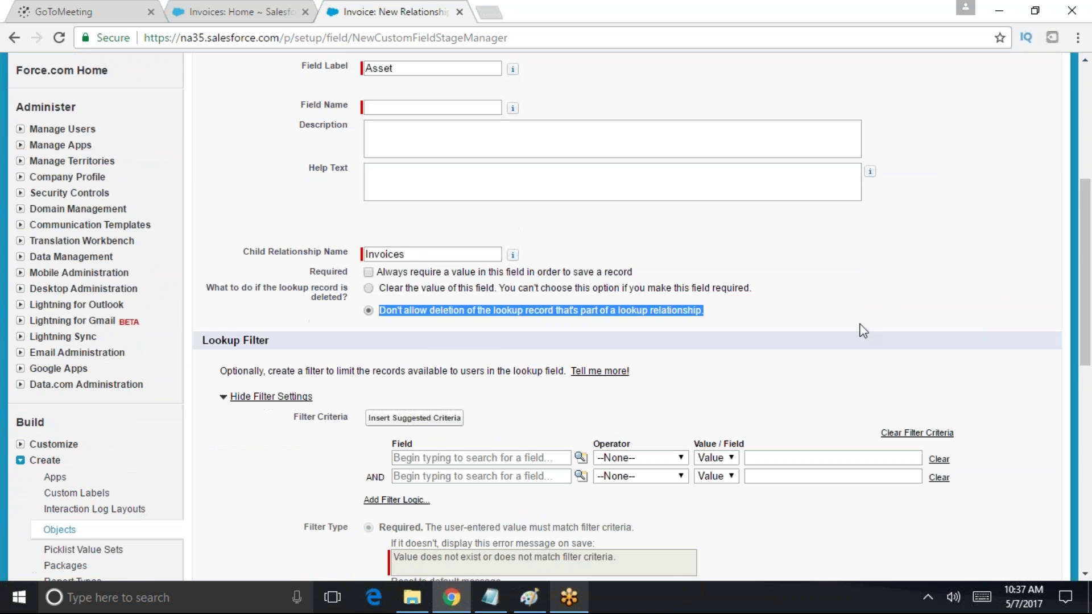
scroll(707, 349, down, 5)
scroll(696, 364, up, 3)
scroll(691, 364, up, 7)
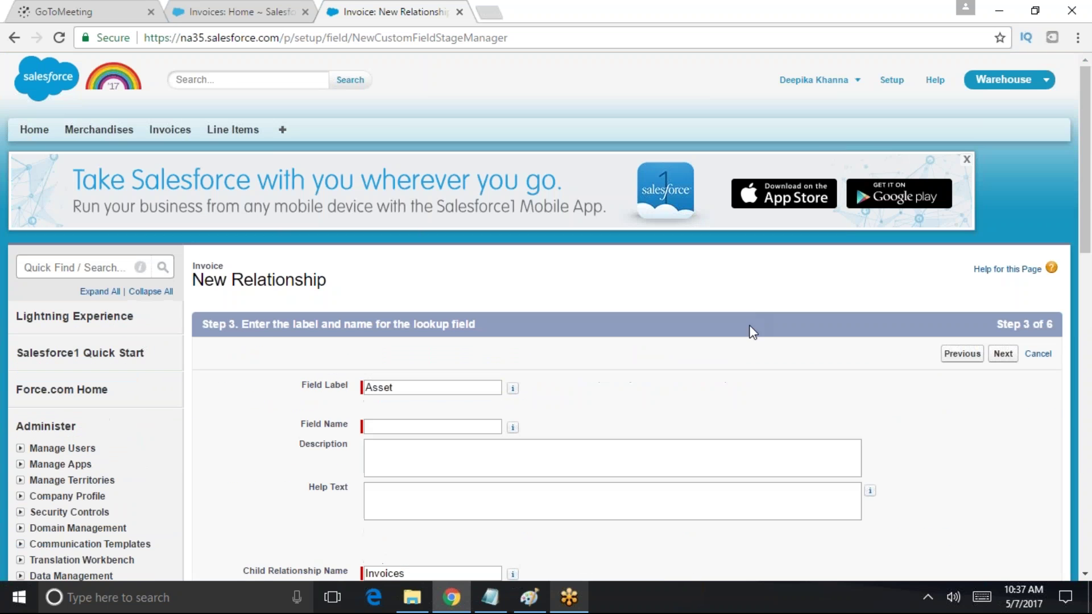
Leave the new relationship unsaved and view the Line Items and Merchandises home pages
click(892, 81)
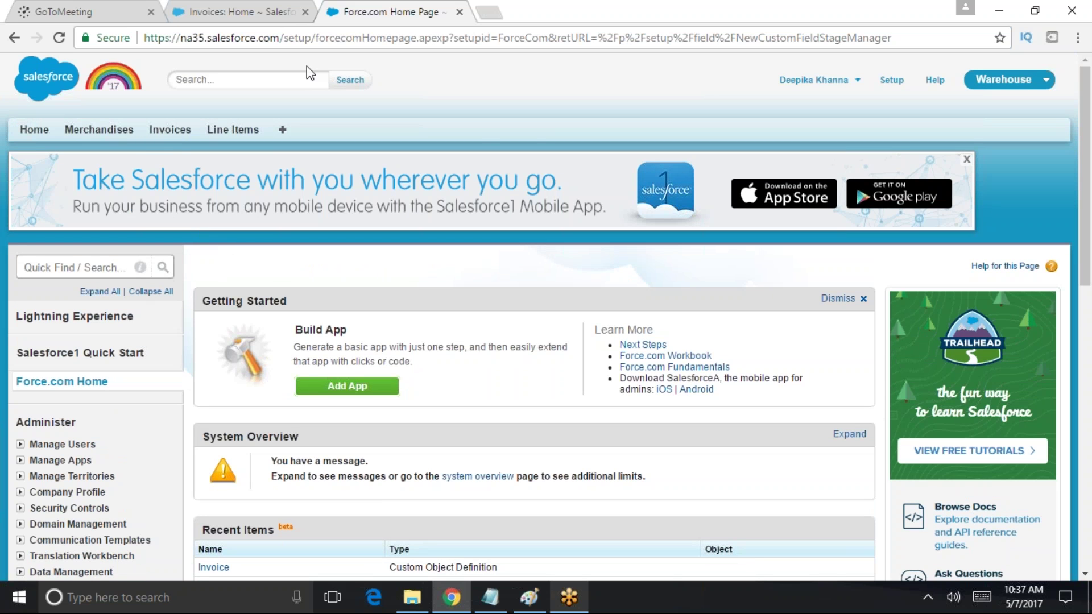
click(250, 128)
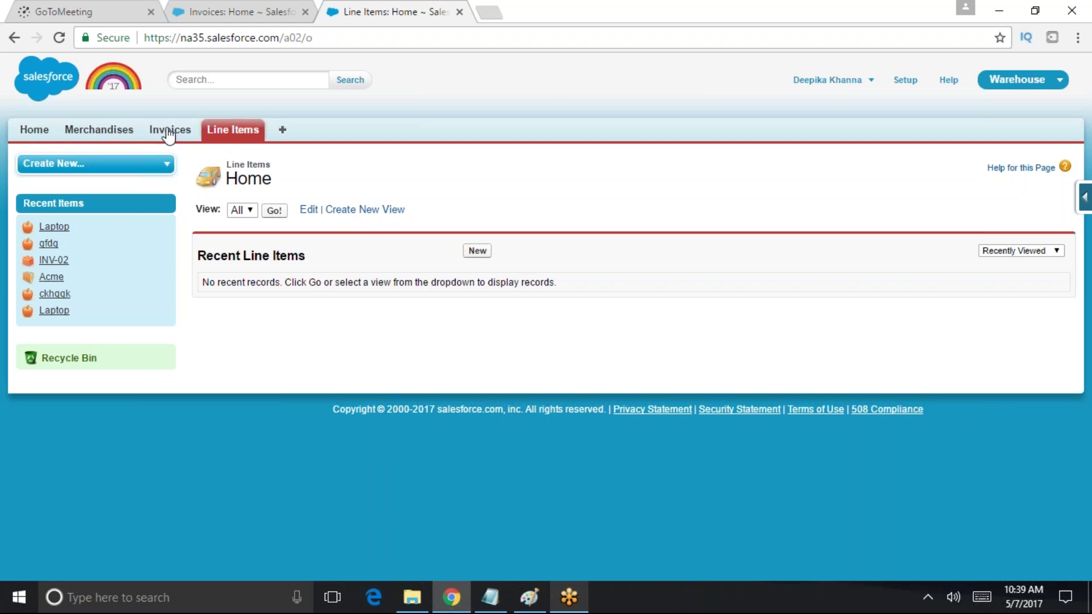
click(114, 135)
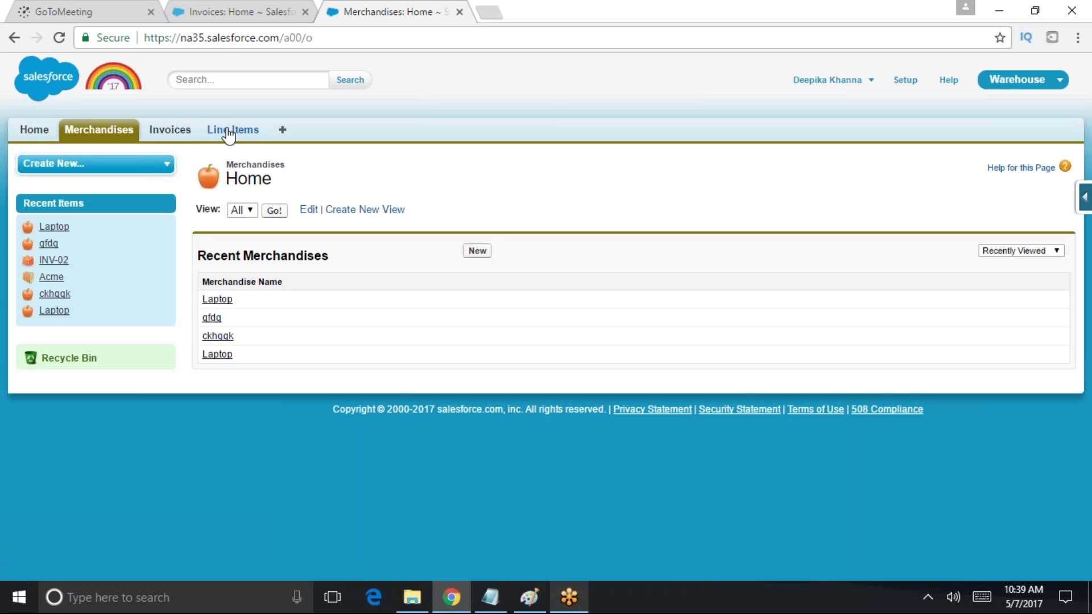
Start a new Line Item record and examine its Invoice and Merchandise relationship fields
click(227, 131)
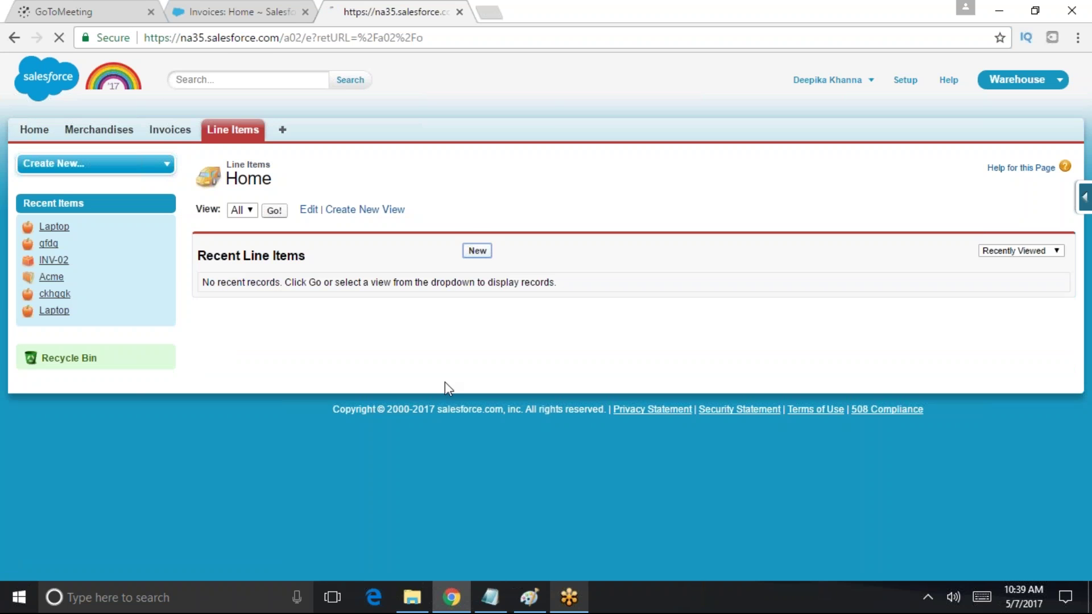
click(477, 250)
drag(294, 333, 404, 338)
click(378, 339)
drag(296, 335, 352, 334)
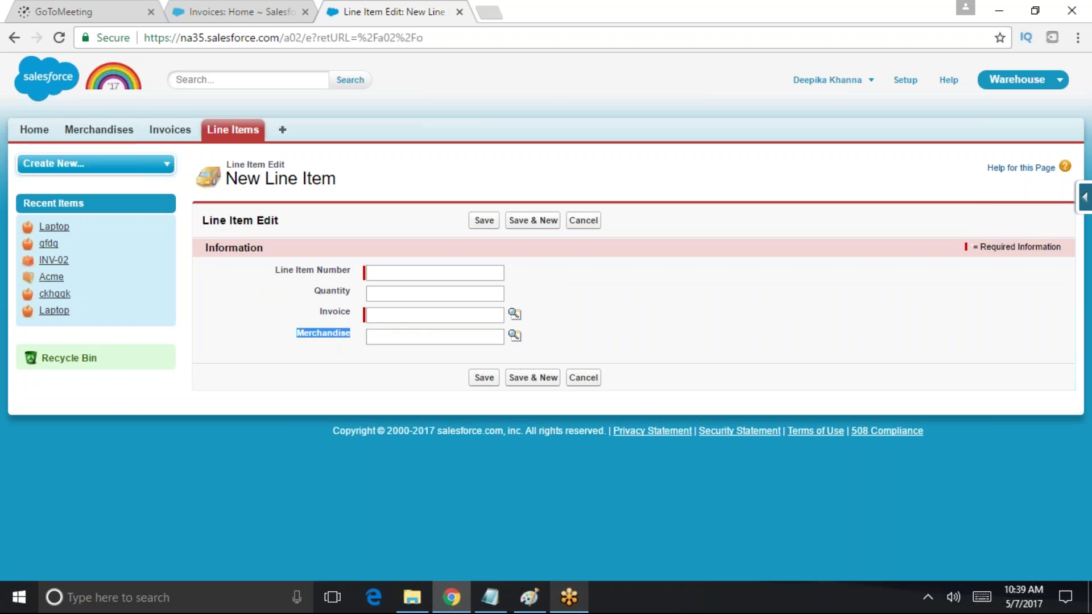
click(427, 336)
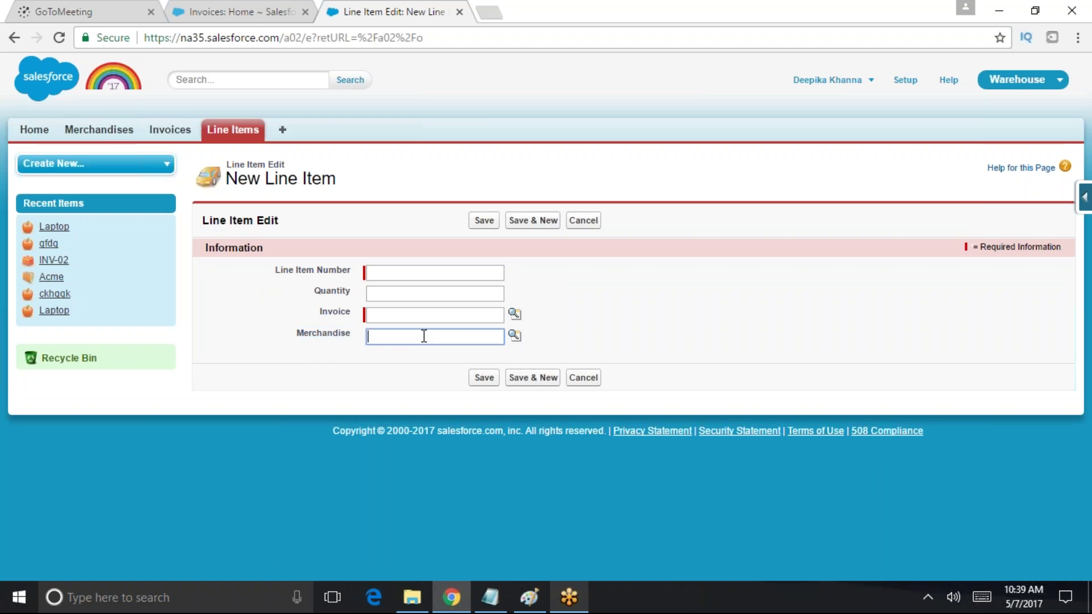
click(376, 316)
click(388, 361)
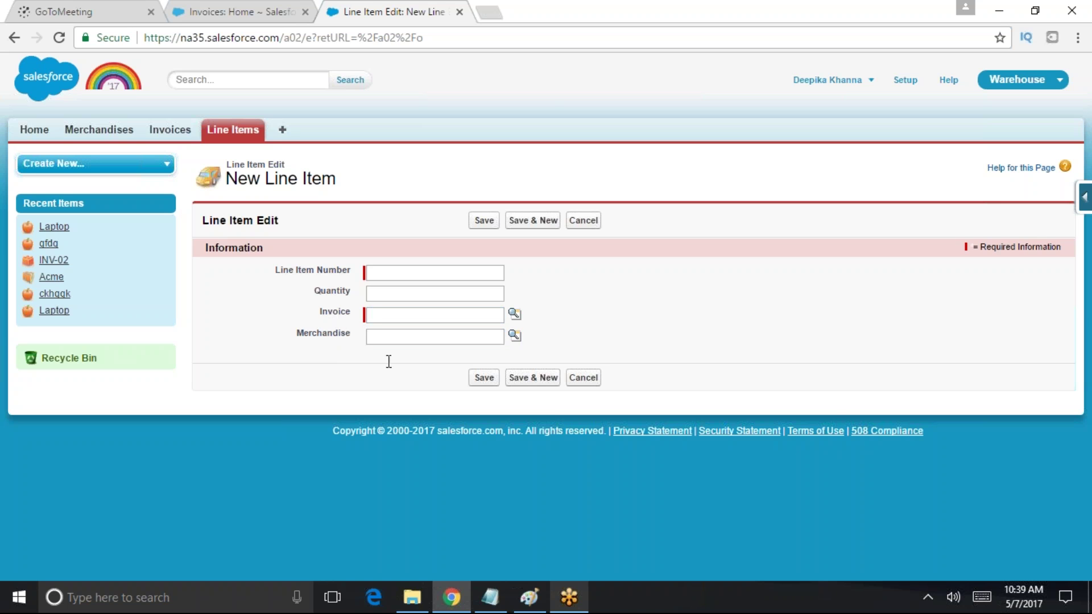
click(415, 336)
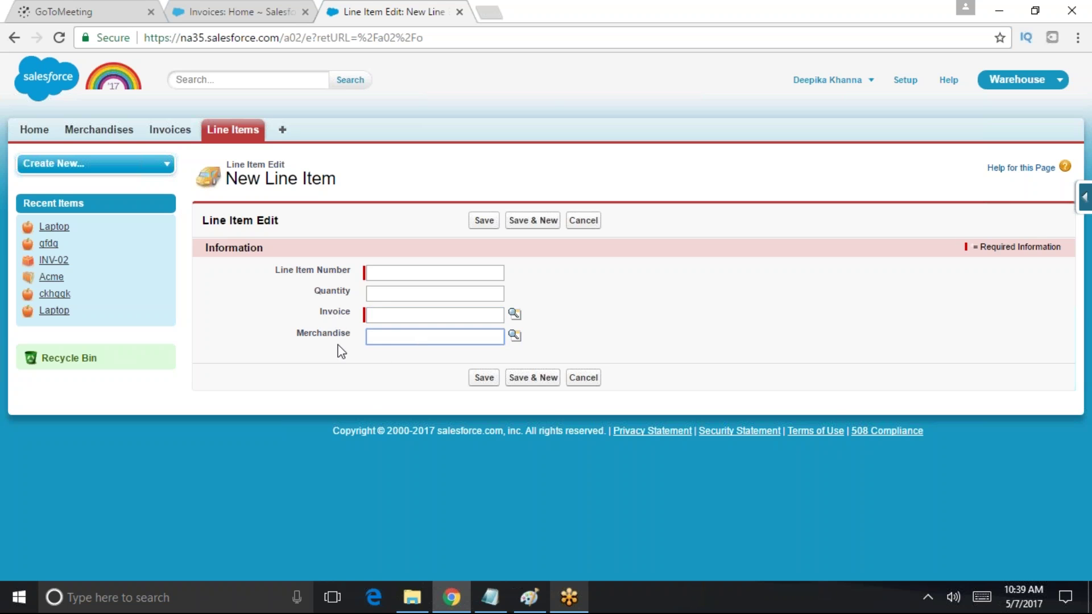
drag(302, 336, 349, 335)
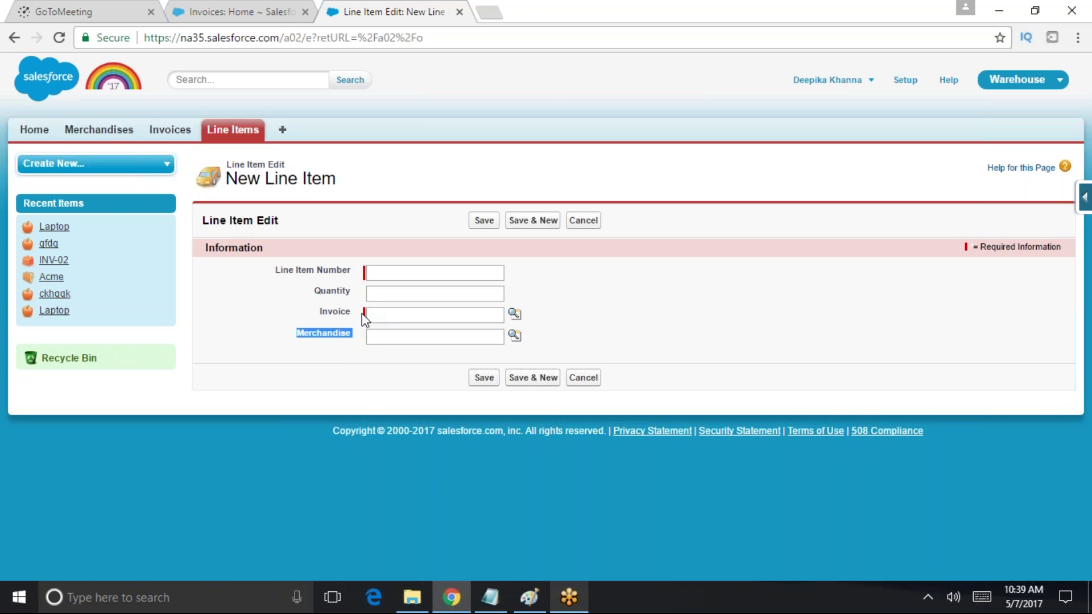
View the recently viewed records offered by the Merchandise lookup and dismiss it without choosing one
click(515, 336)
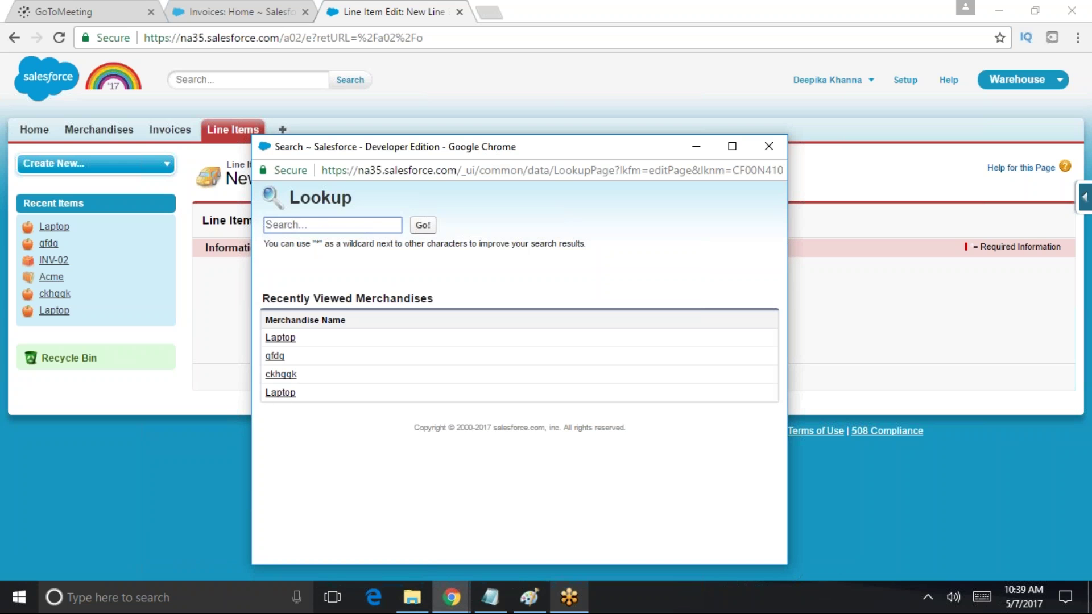
drag(345, 321, 263, 320)
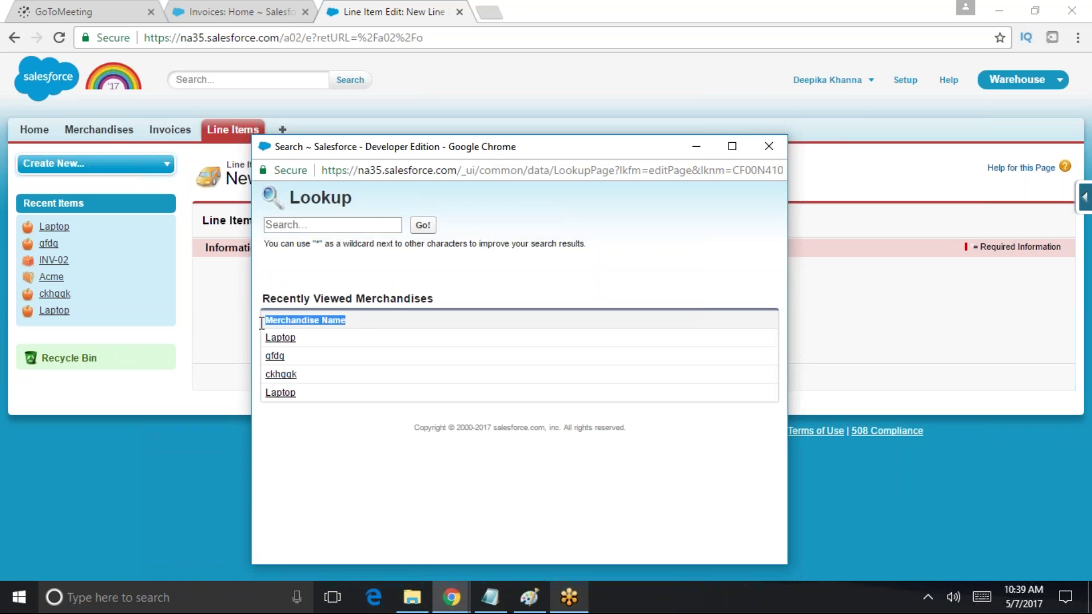
click(695, 146)
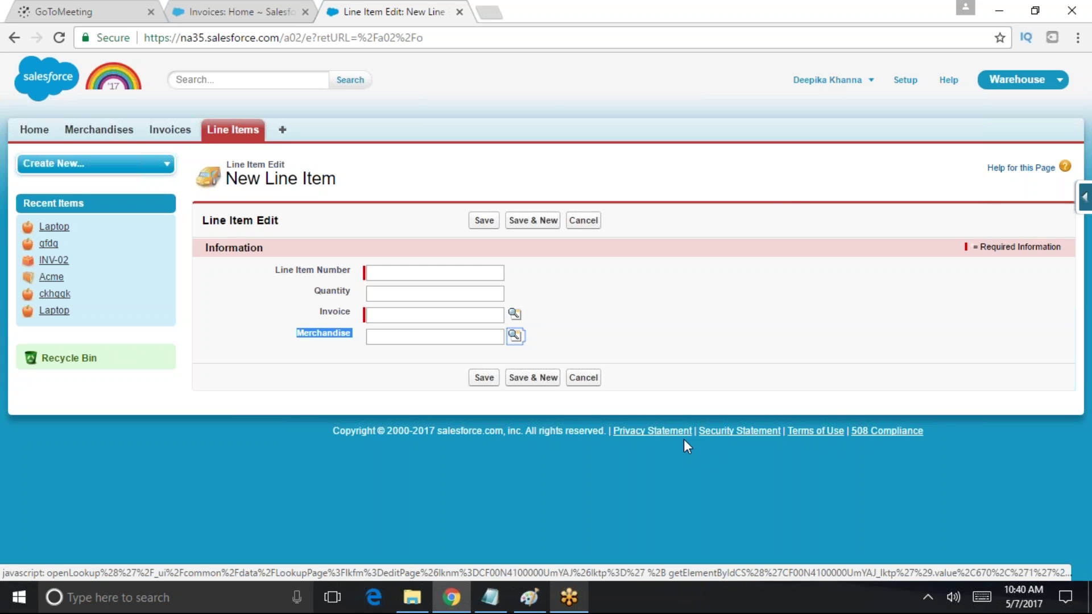
click(449, 317)
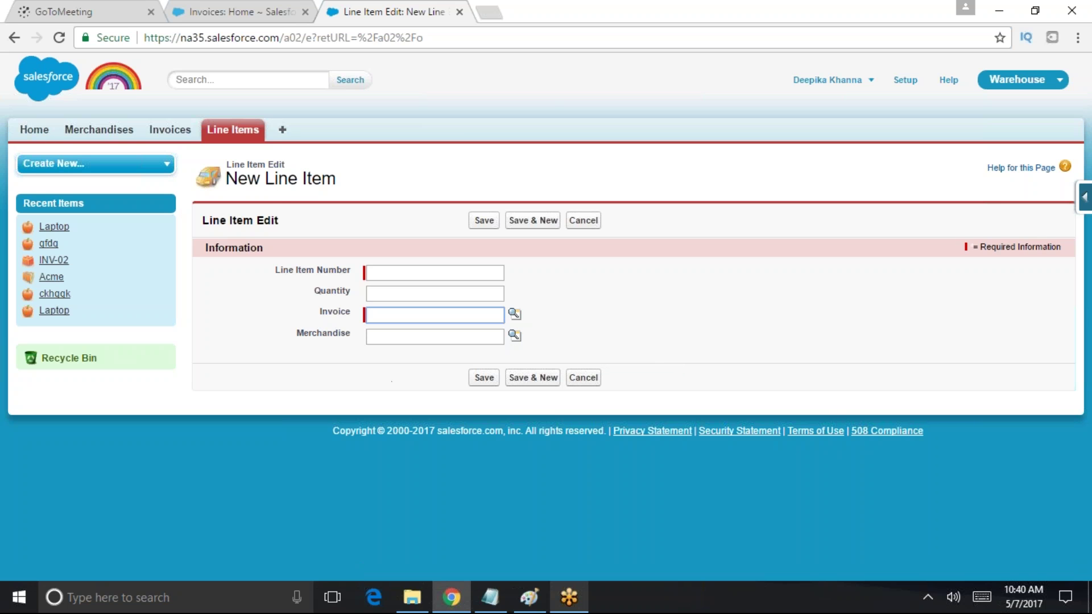
Open the Line Item object's field definitions and examine its custom fields and relationships
click(1084, 197)
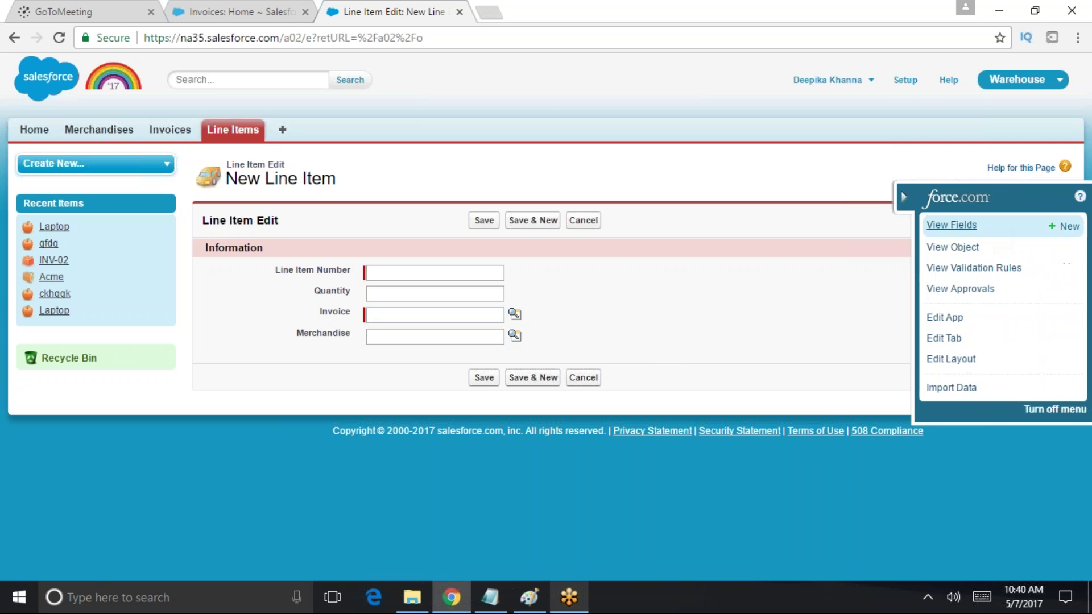
click(942, 227)
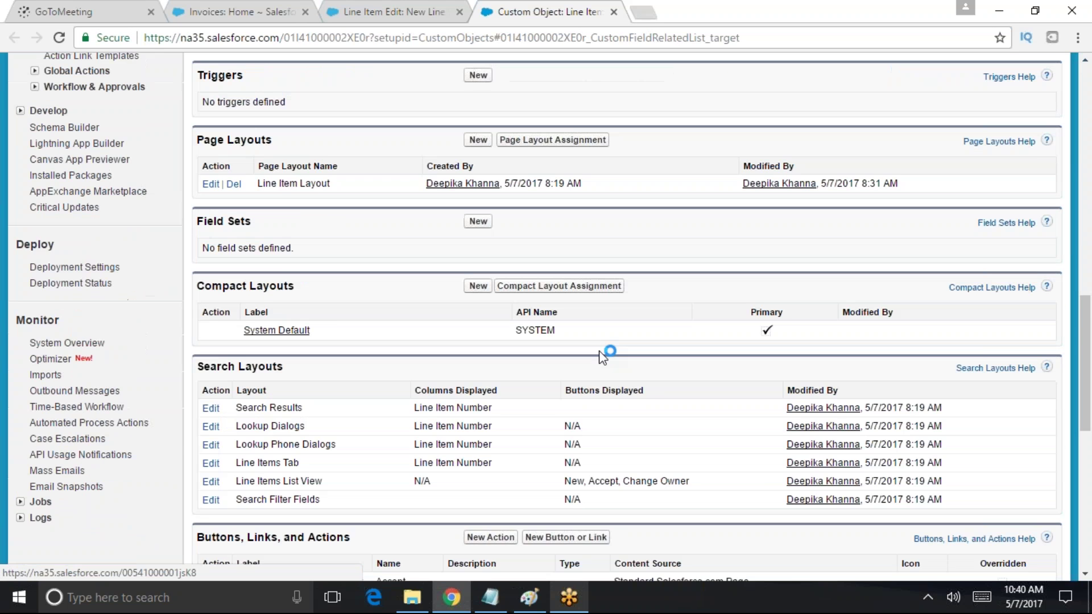
scroll(607, 353, up, 4)
drag(337, 293, 260, 294)
scroll(552, 316, up, 6)
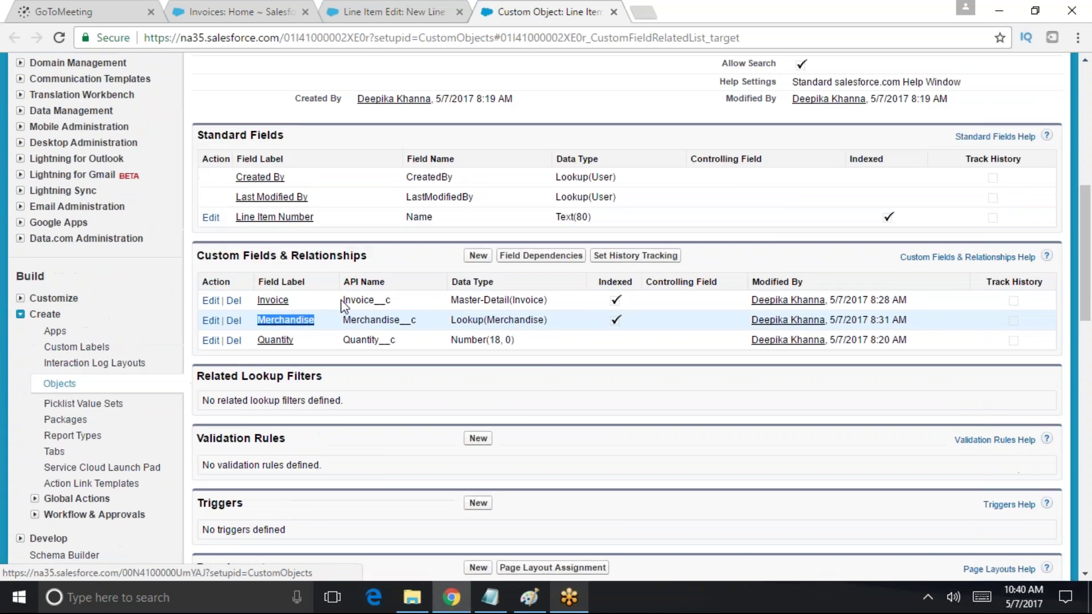
scroll(402, 445, down, 3)
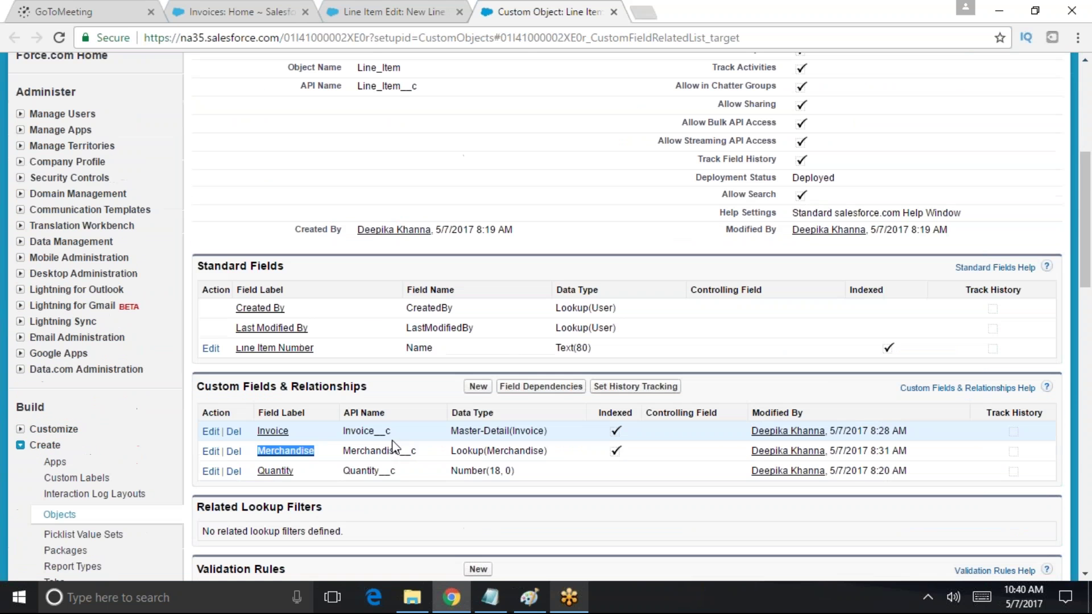
Examine the API names of the Invoice and Merchandise fields and of the Line Item object itself
drag(391, 432, 344, 432)
drag(416, 451, 361, 455)
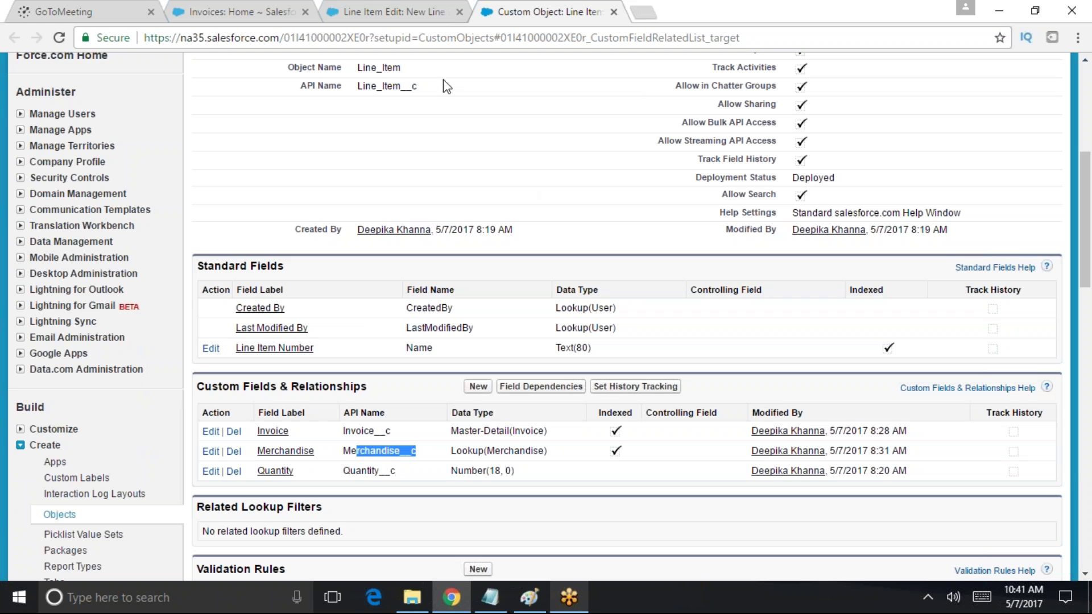
drag(420, 87, 316, 85)
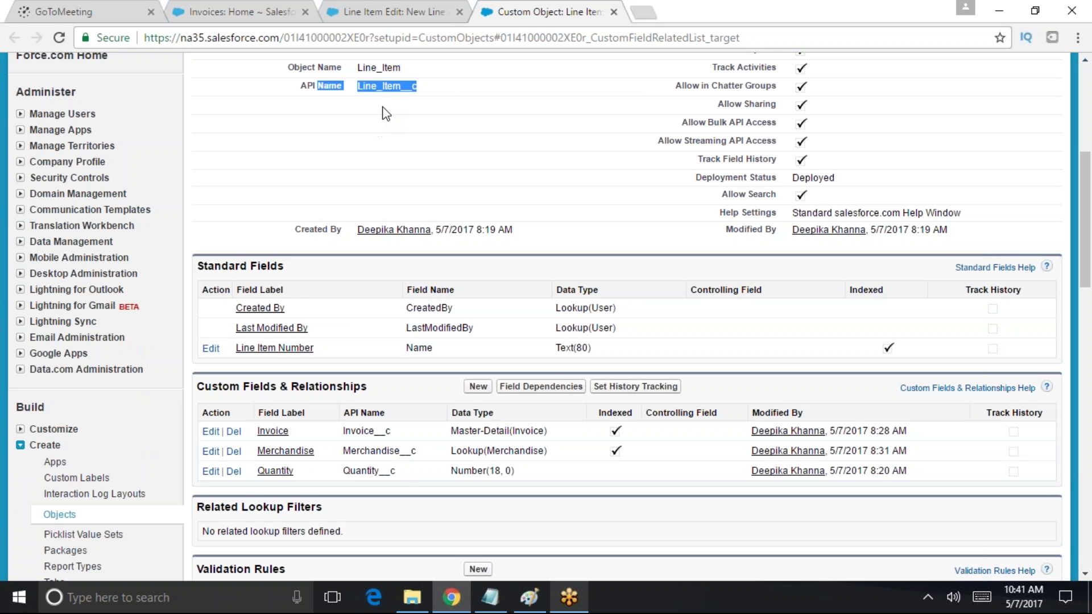
drag(416, 451, 340, 452)
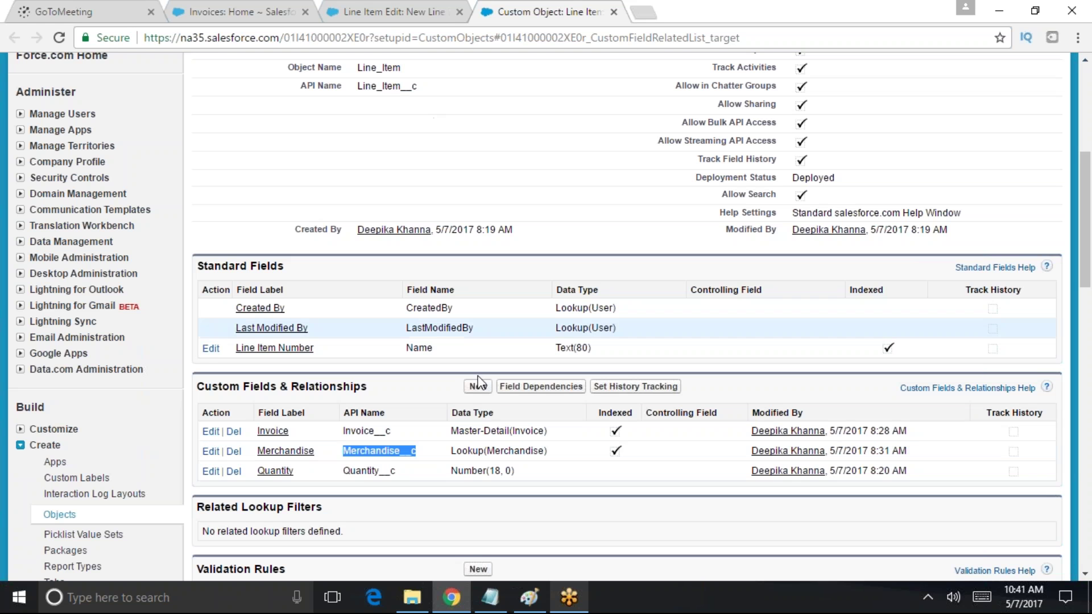
click(371, 465)
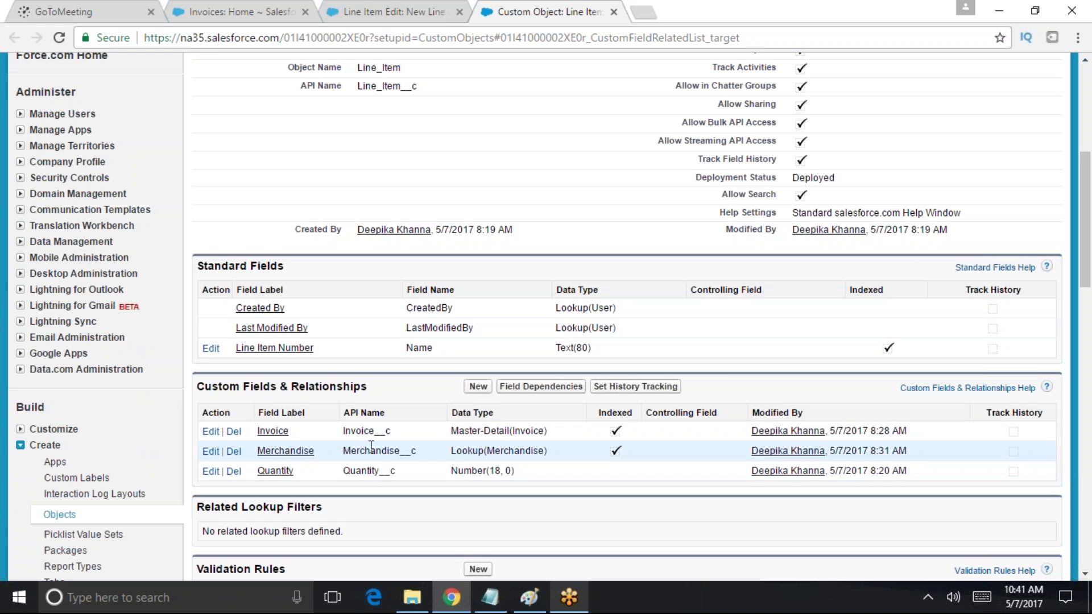
drag(343, 430, 437, 454)
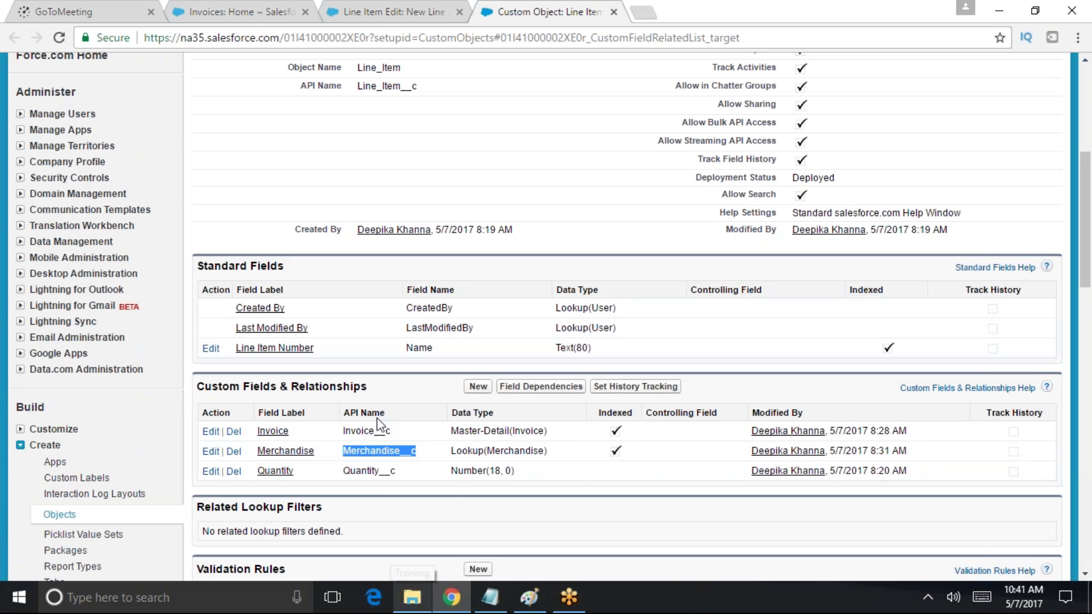
drag(424, 456, 341, 435)
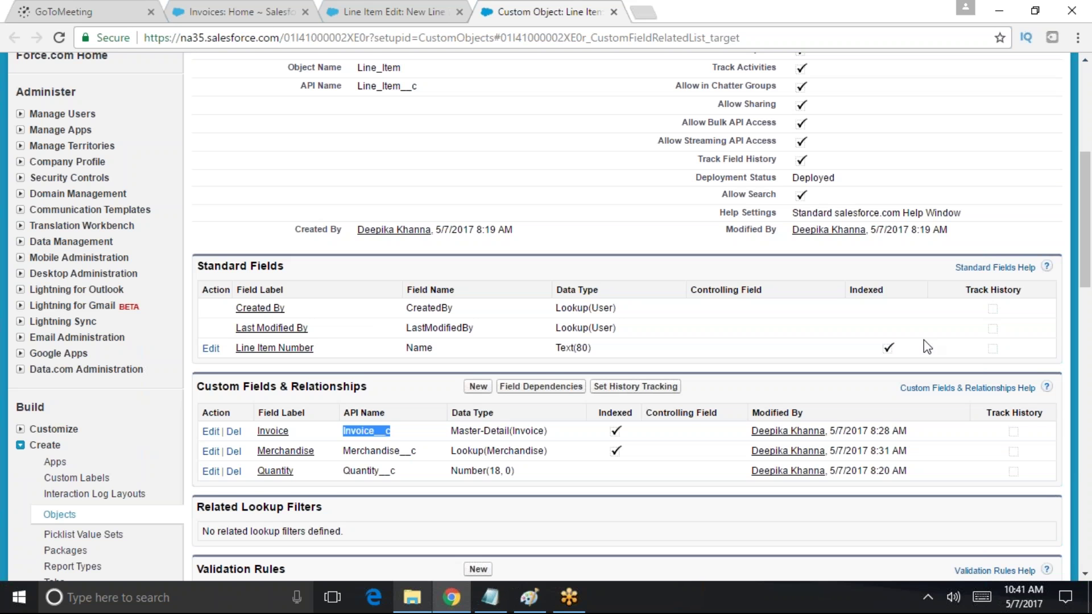
scroll(283, 422, up, 5)
scroll(283, 422, down, 3)
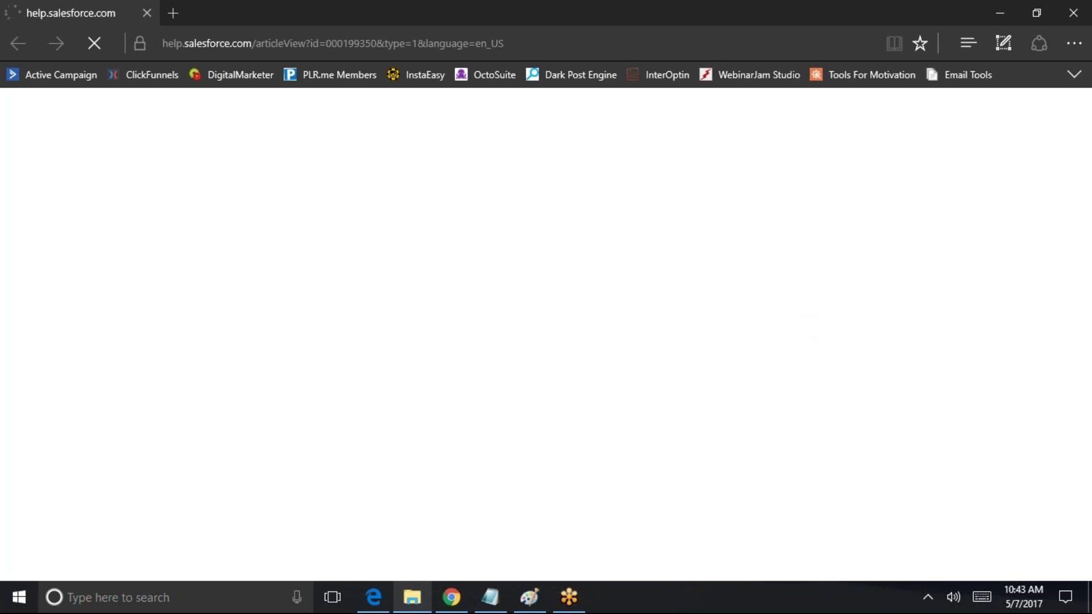
Switch to Microsoft Edge and read the cascade-delete warning in the Salesforce article on enabling cascade delete for custom lookup relationships
click(320, 39)
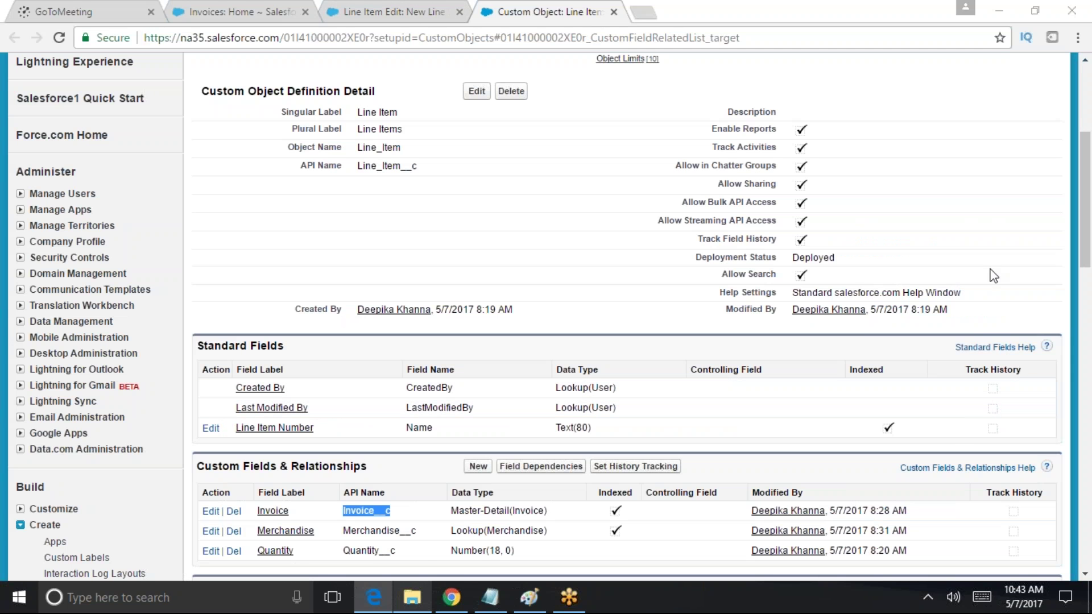
click(360, 603)
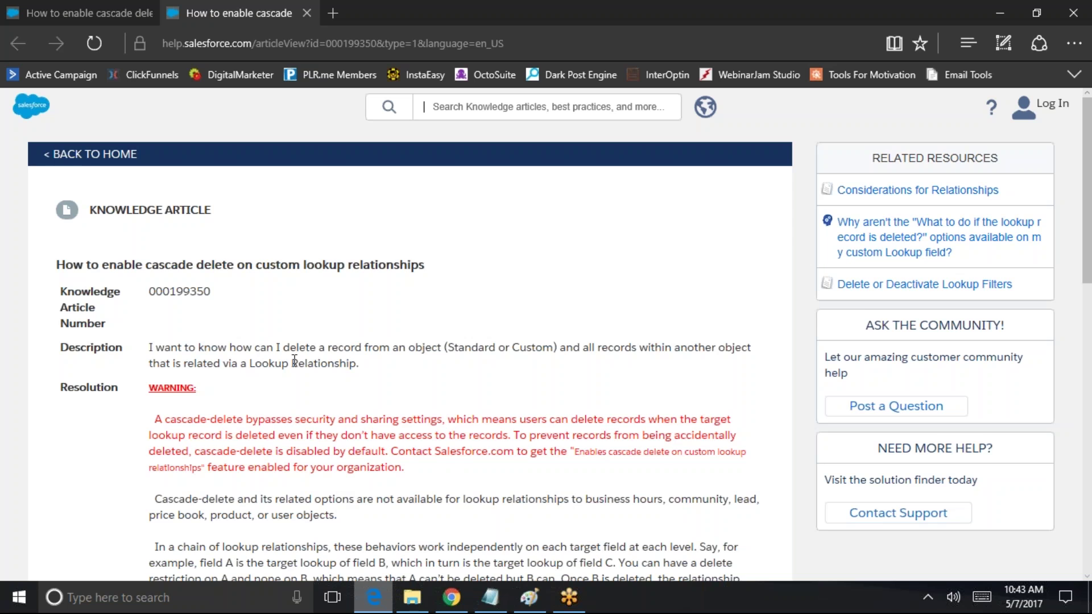
scroll(294, 362, down, 2)
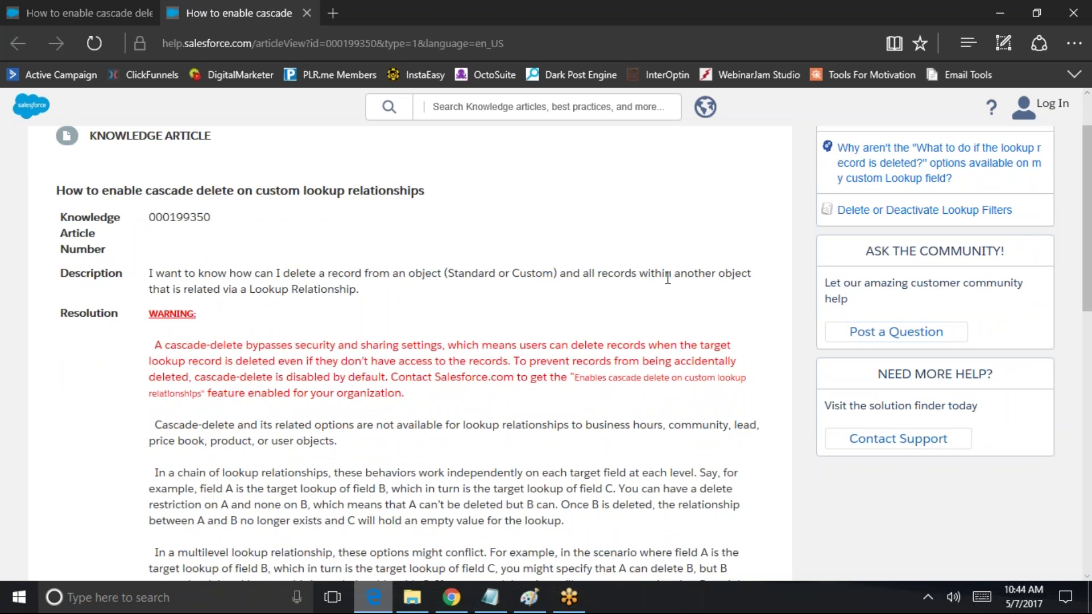
scroll(230, 348, down, 2)
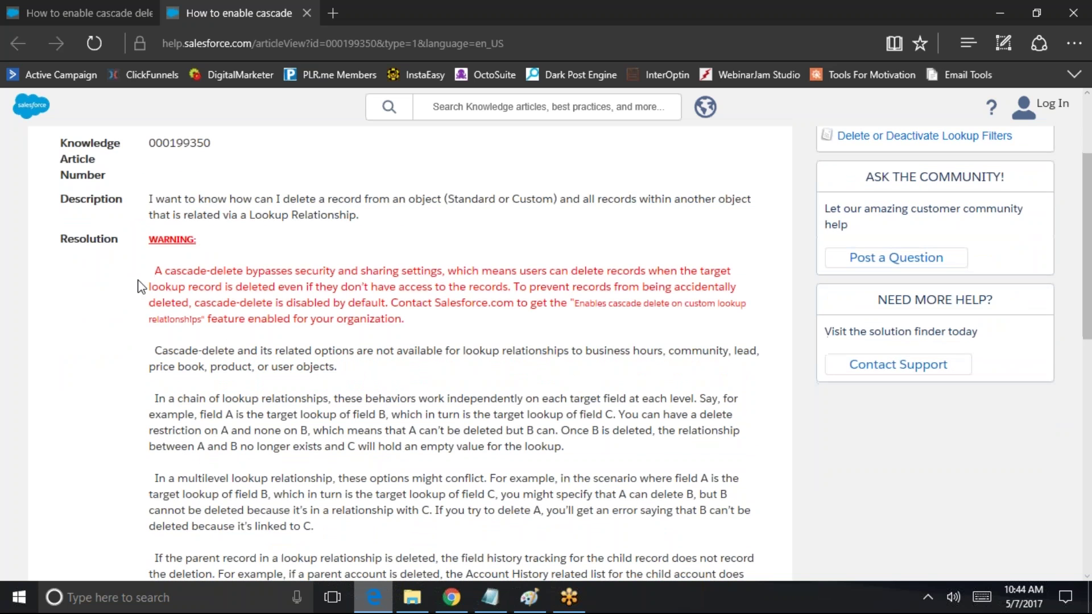
drag(141, 285, 576, 322)
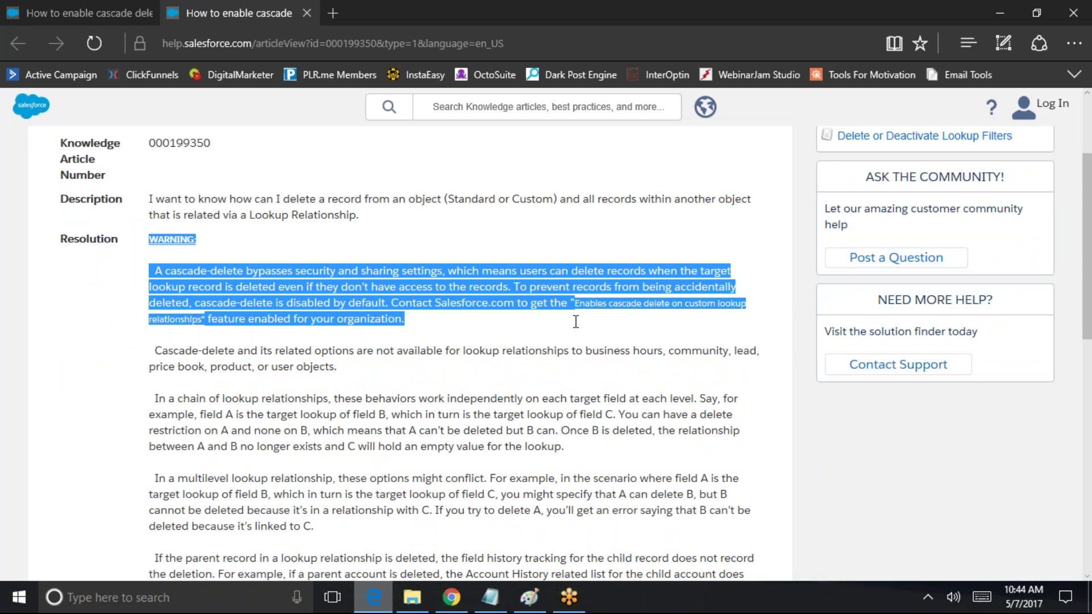
drag(573, 323, 440, 330)
click(649, 319)
double_click(724, 309)
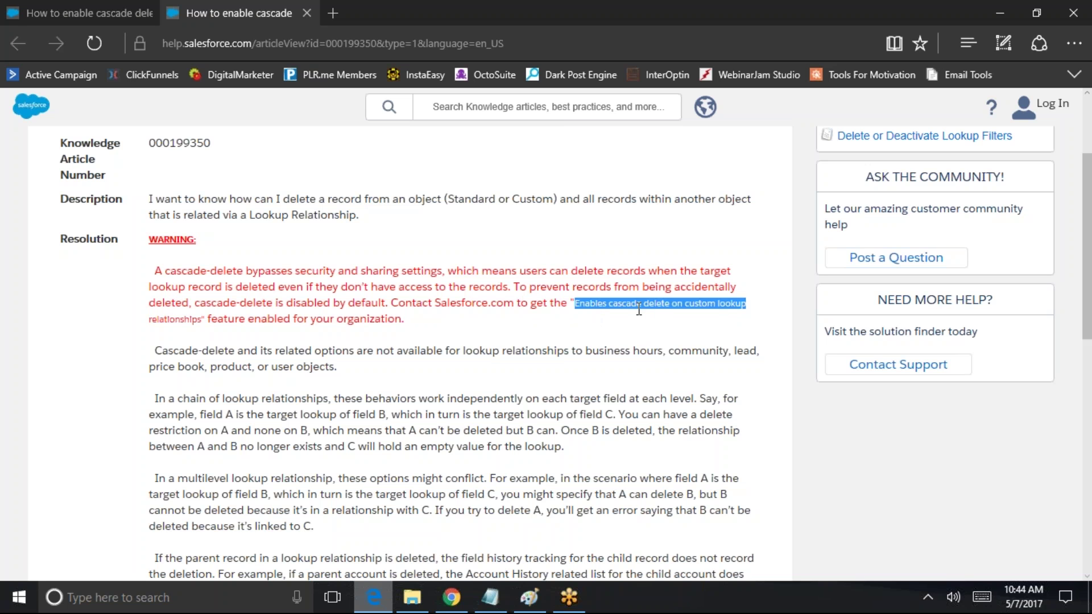
triple_click(131, 333)
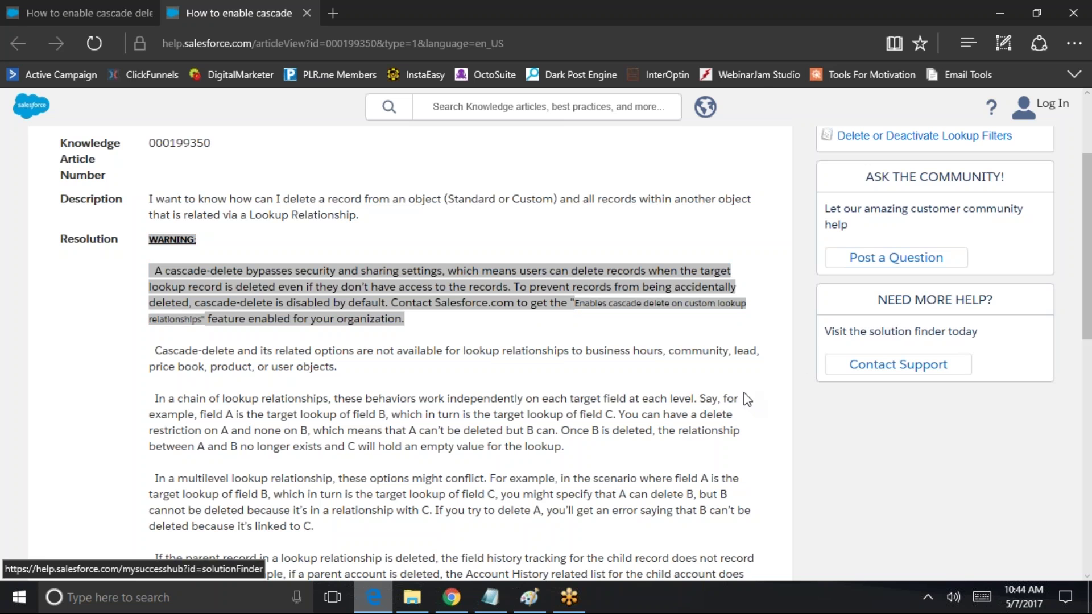
scroll(941, 390, up, 1)
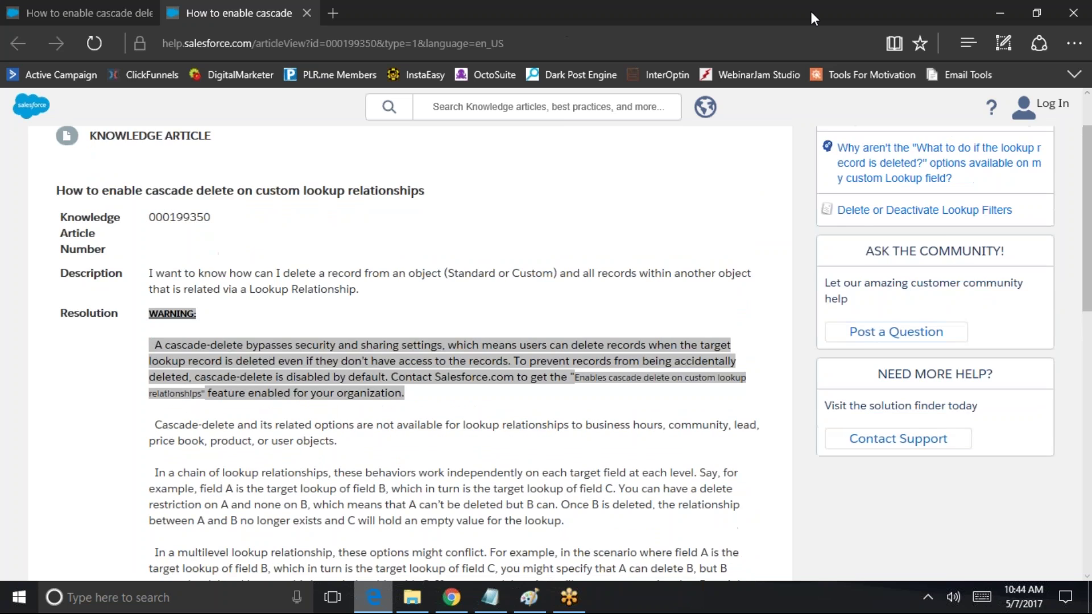
Close both cascade delete article tabs and switch back to the Line Item object page in Chrome
click(304, 12)
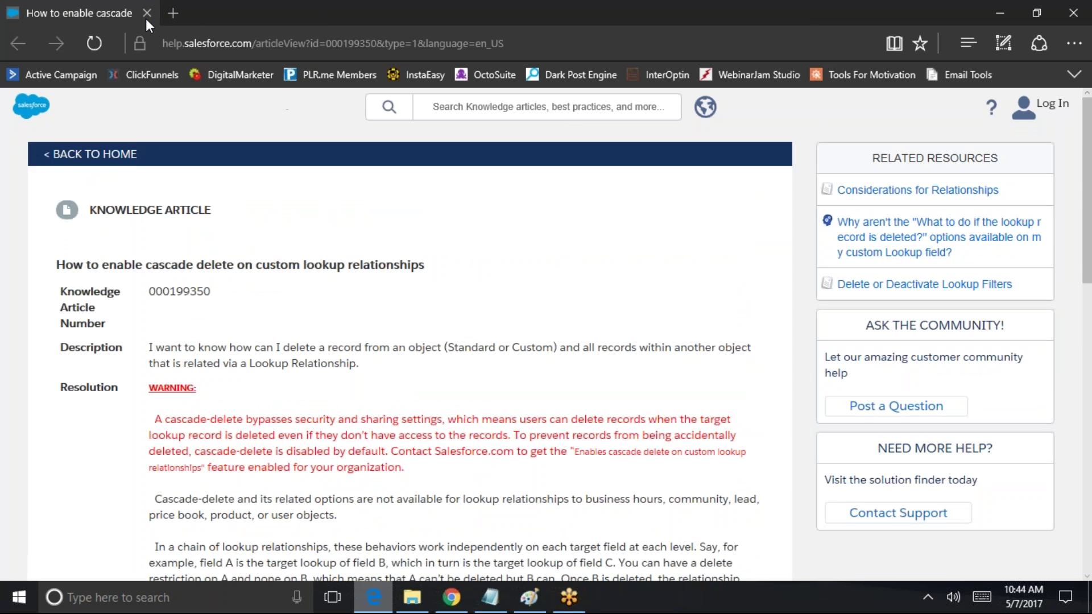
click(145, 14)
click(449, 601)
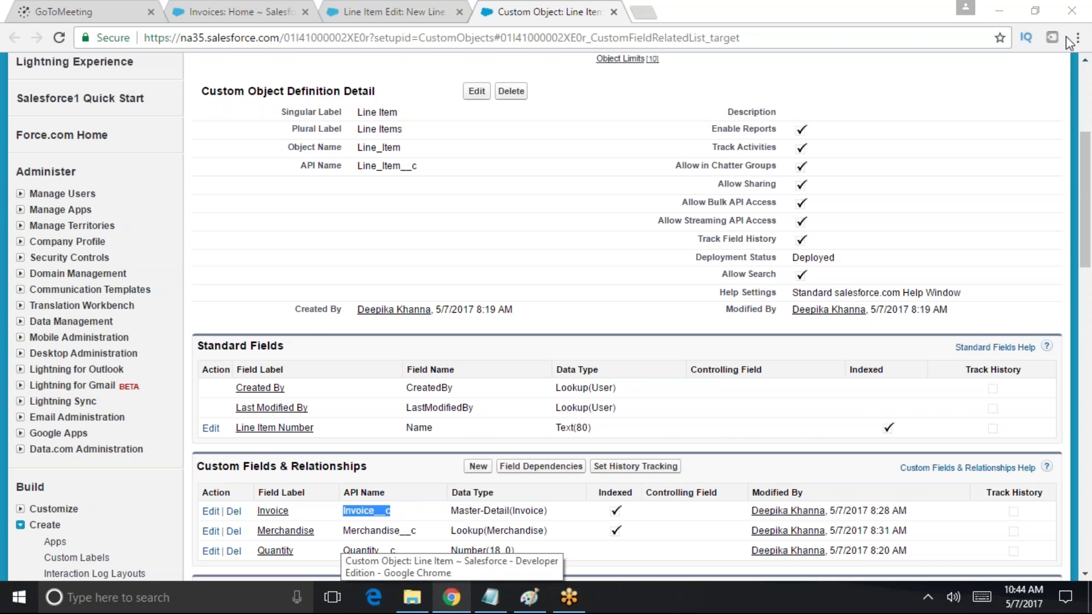
Start a new invoice record and set its Status to Closed
scroll(722, 93, up, 5)
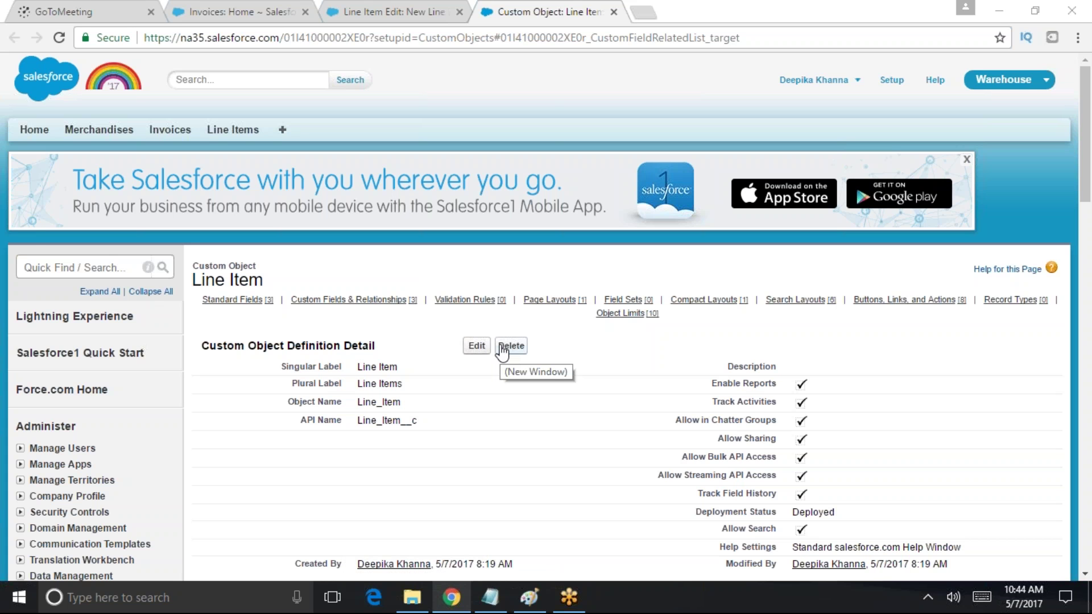
click(170, 129)
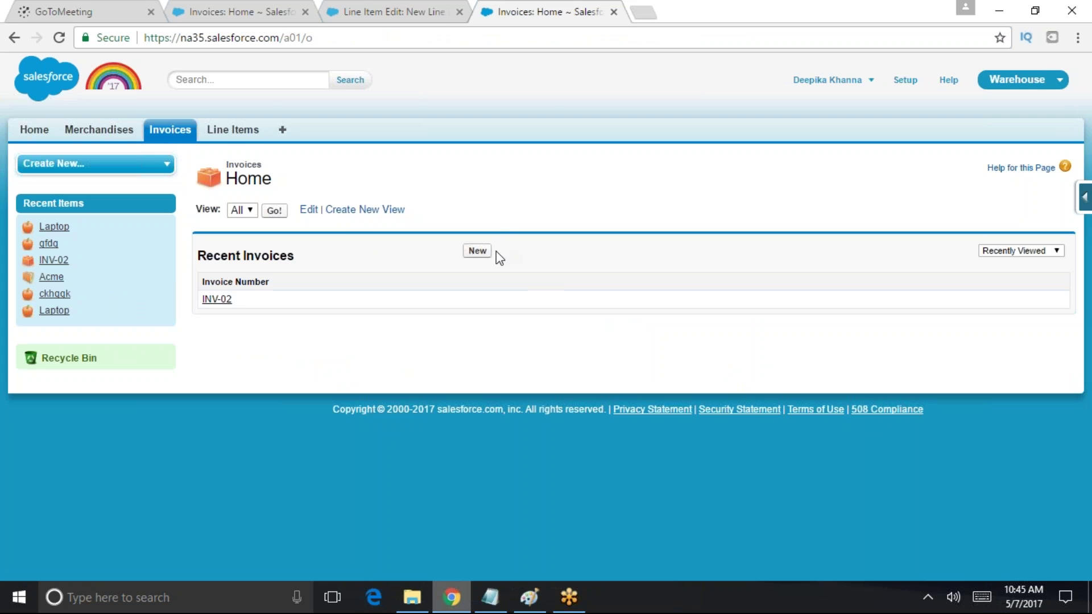
drag(251, 310, 202, 311)
click(477, 251)
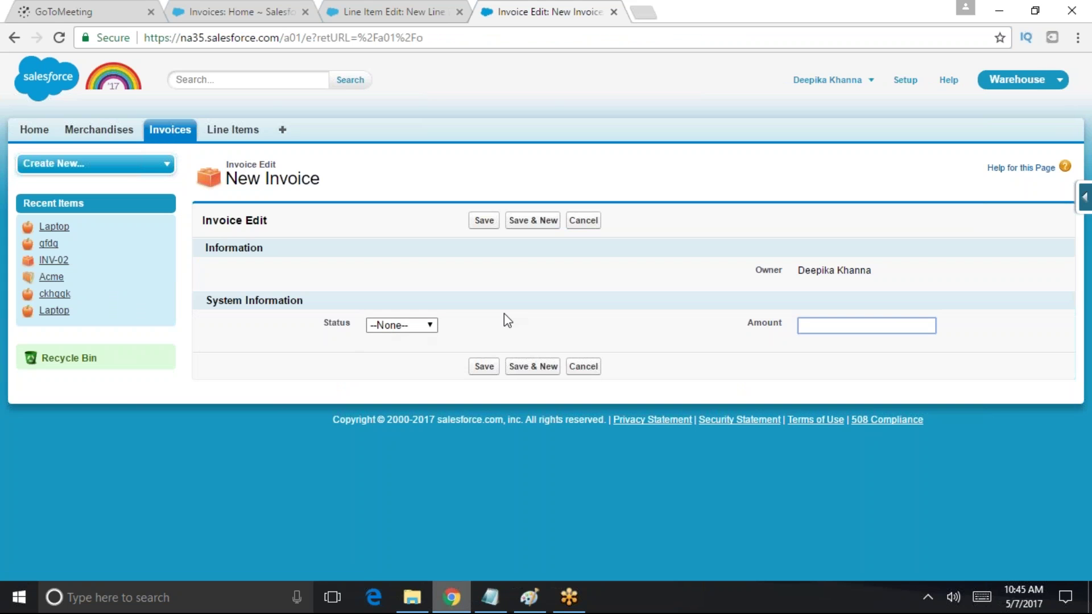
click(424, 326)
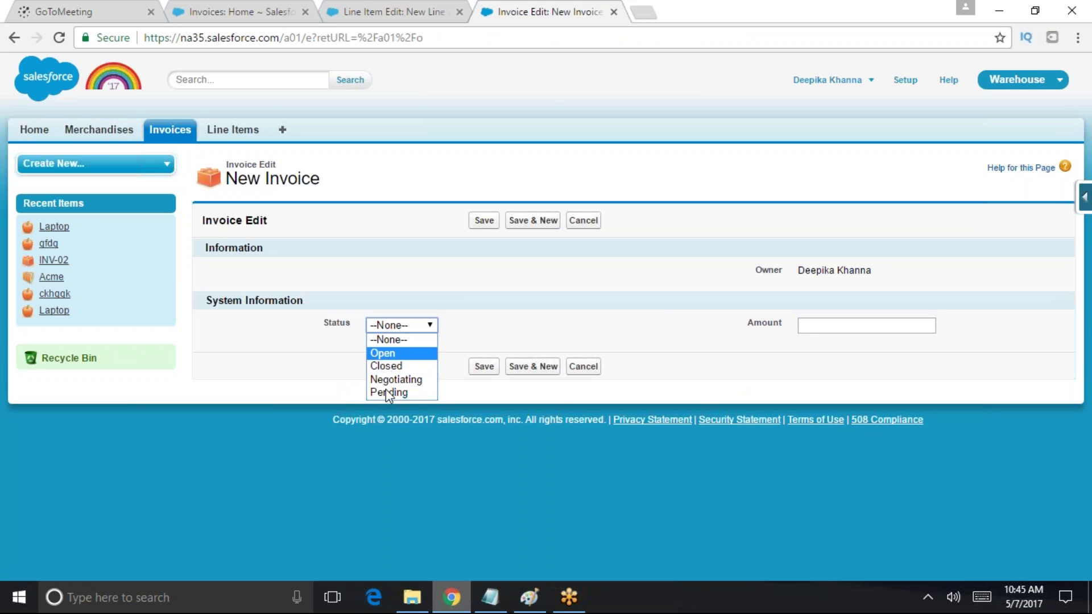
click(412, 370)
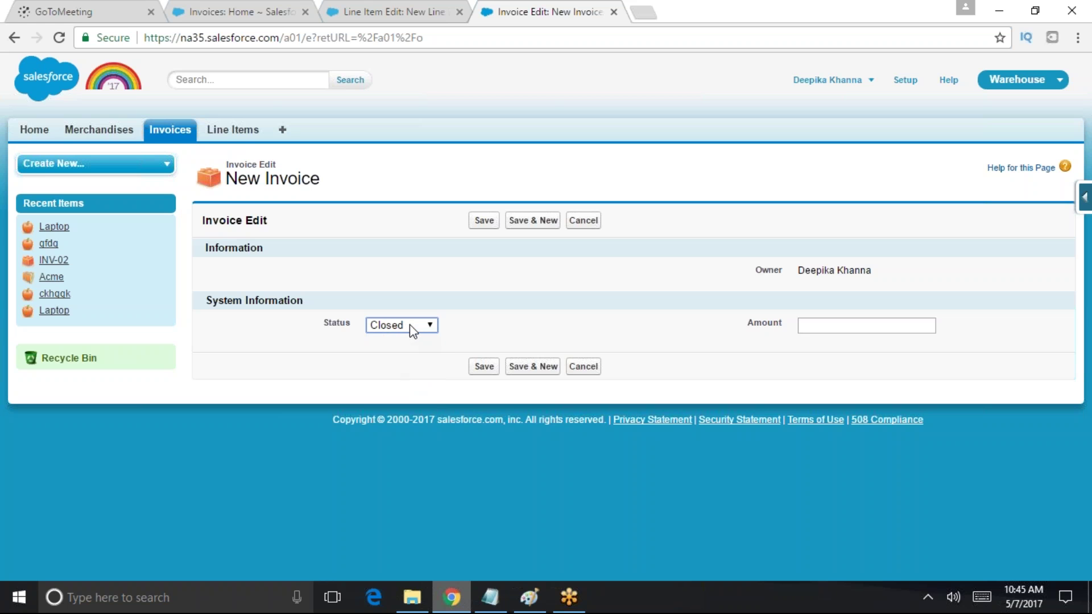
click(412, 328)
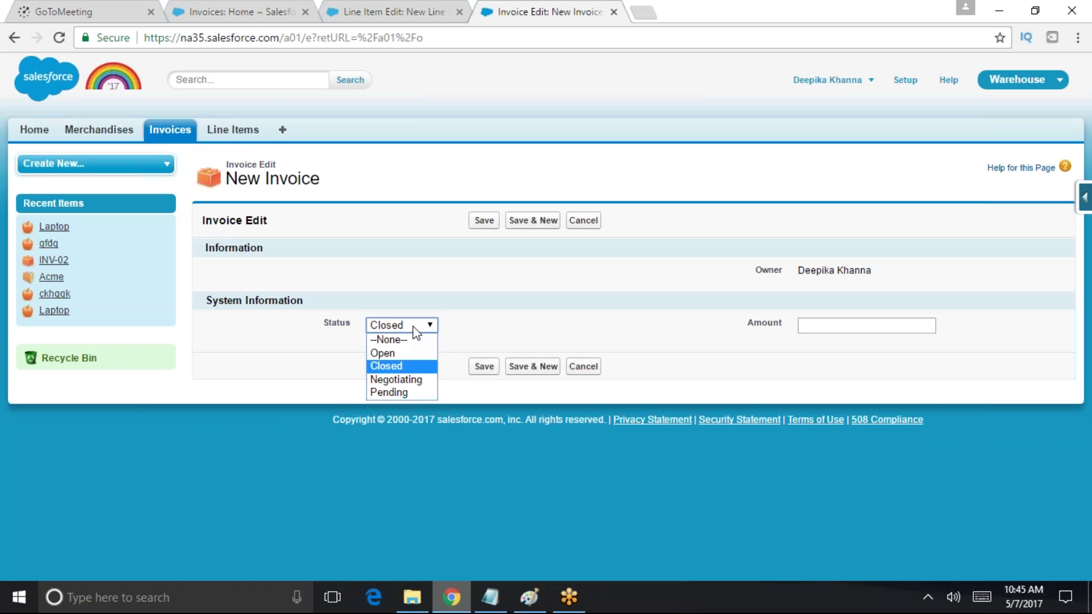
click(413, 366)
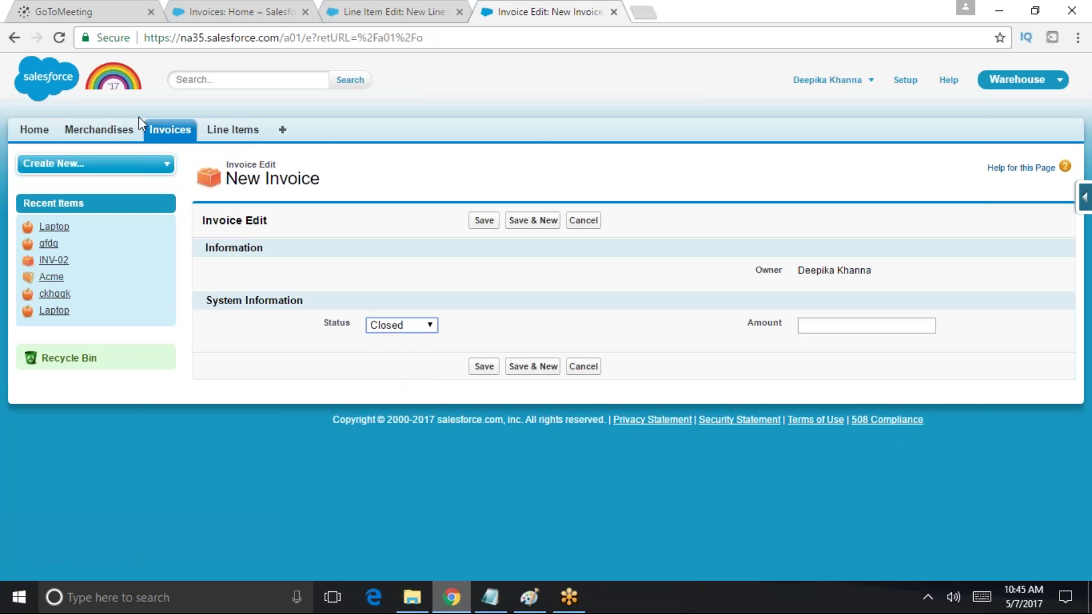
Start a new custom field on the Invoice object and choose Date as its data type
click(1085, 197)
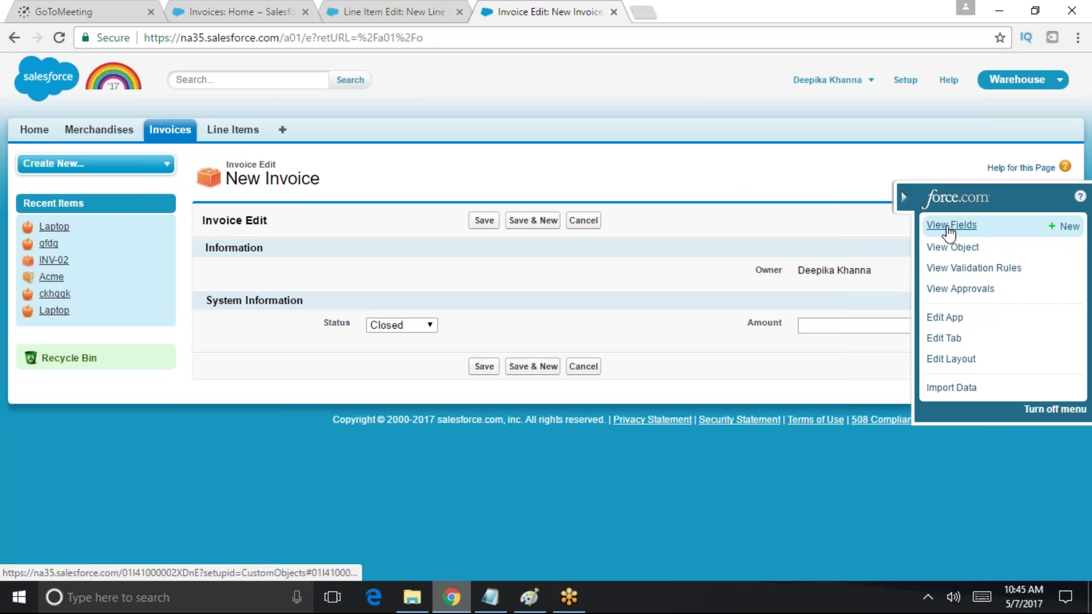
click(1068, 225)
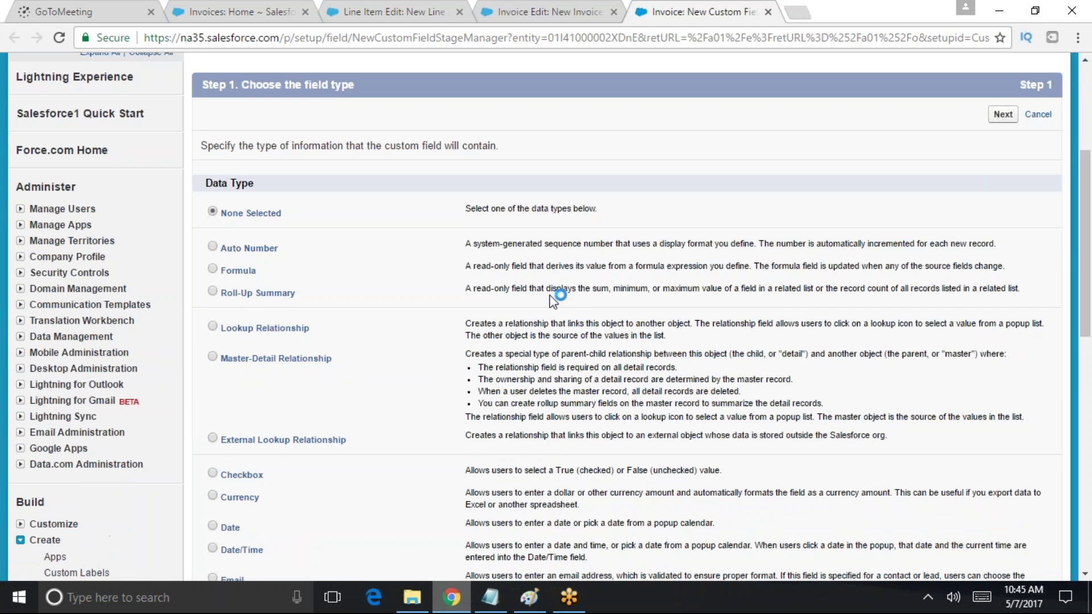
scroll(556, 293, down, 5)
scroll(557, 304, down, 2)
scroll(557, 304, up, 6)
scroll(271, 298, down, 5)
click(212, 207)
scroll(625, 341, down, 4)
click(1003, 337)
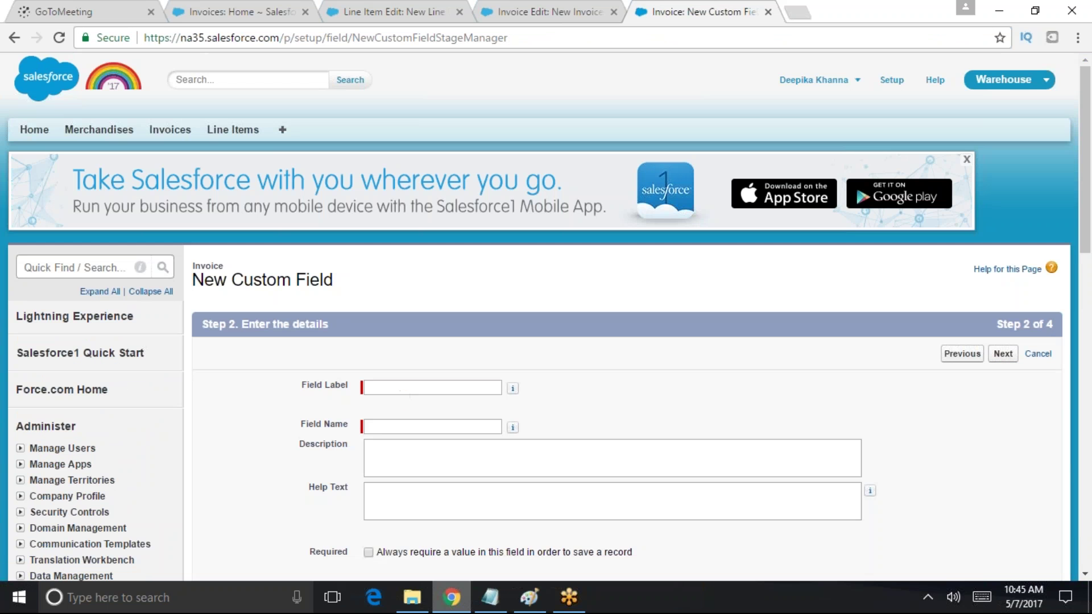
Label the new field Open Date with the field name Open_Date and continue past the field details
click(401, 389)
text(Clos)
key(BackSpace)
key(BackSpace)
text(Open D)
click(514, 388)
scroll(1053, 302, down, 3)
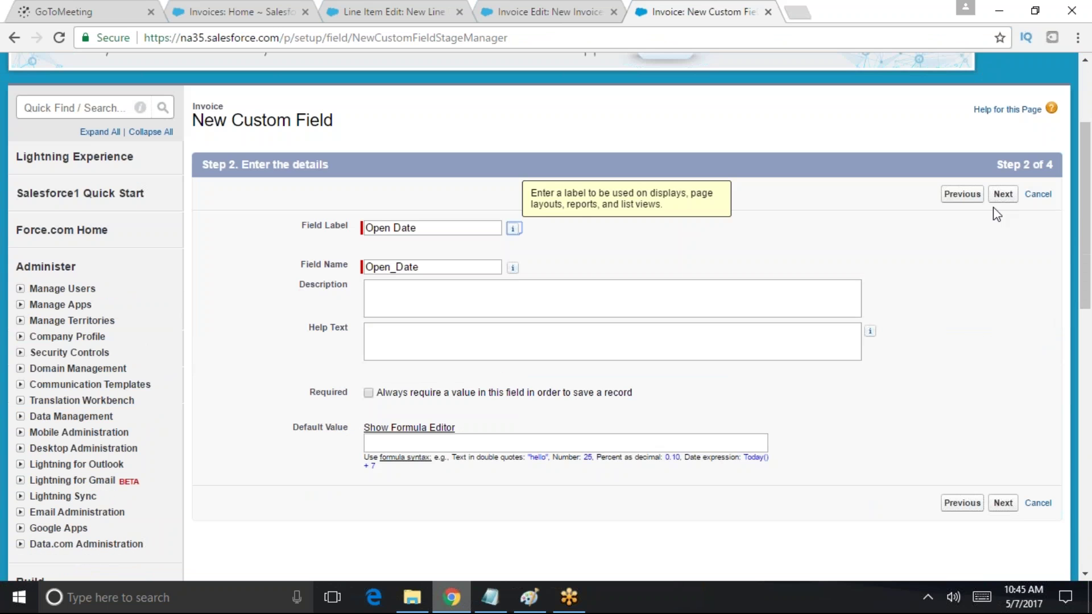
click(1004, 194)
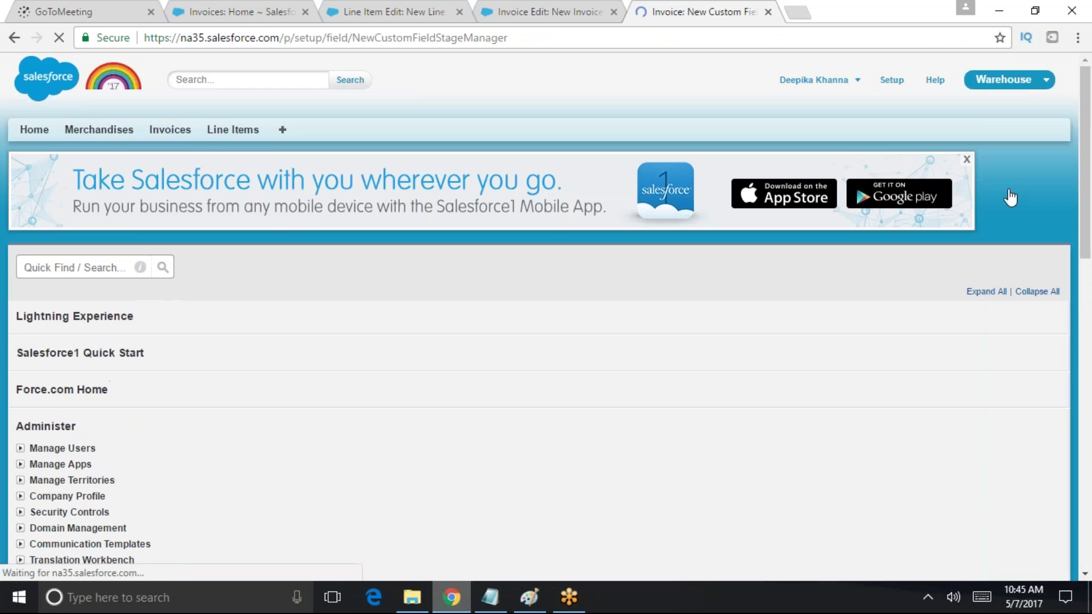
Make the Open Date field visible to all profiles and save it on the Invoice Layout
scroll(632, 478, down, 4)
click(753, 254)
click(1002, 115)
scroll(726, 341, down, 5)
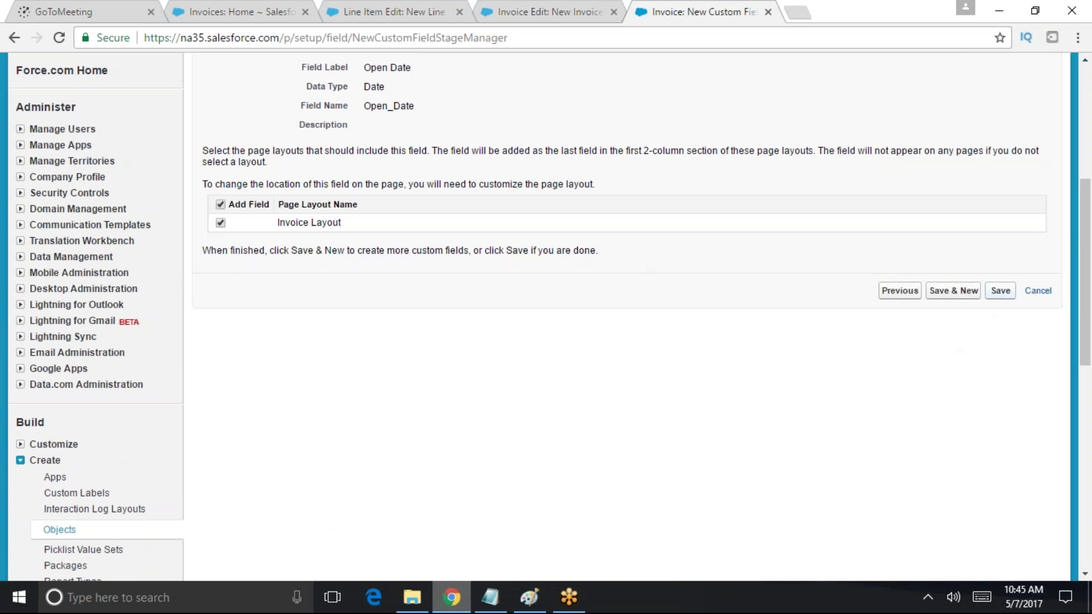
click(1000, 291)
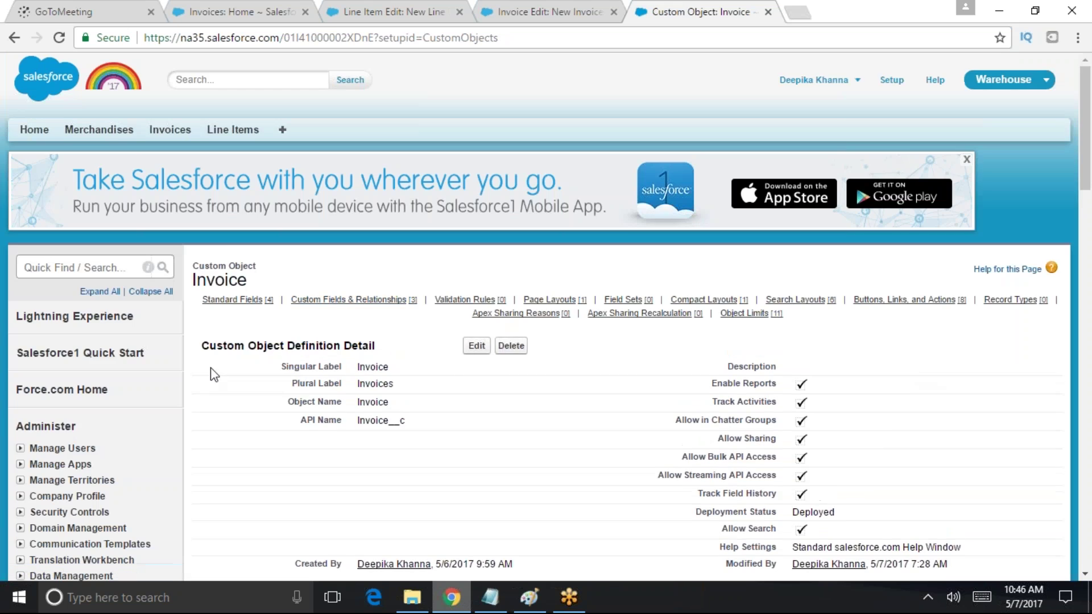
Start another new custom field on the Invoice object with the Date data type
scroll(458, 385, down, 8)
click(478, 262)
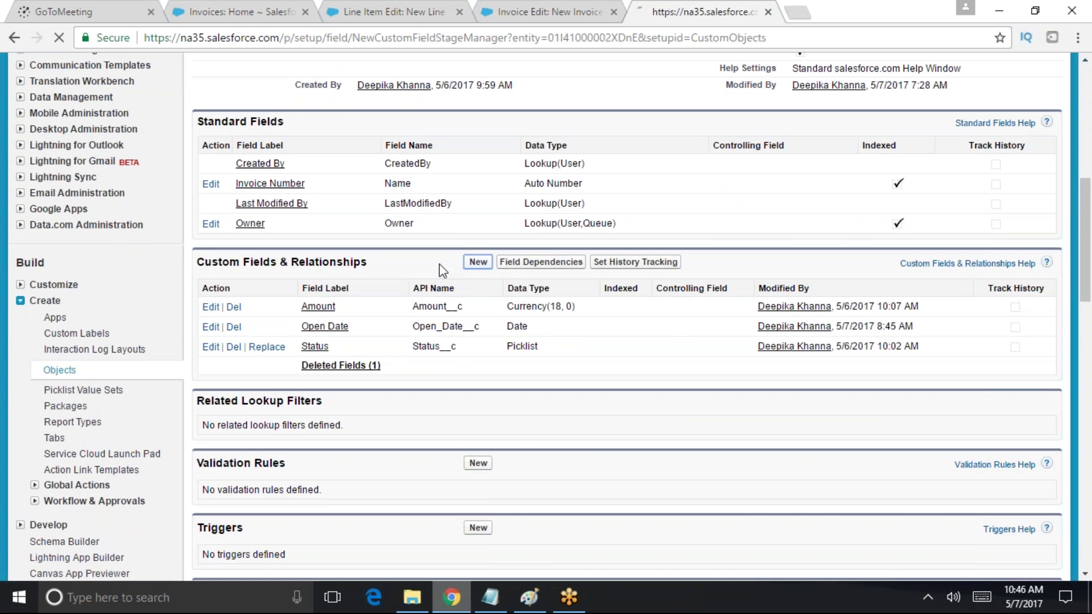
scroll(287, 410, down, 4)
scroll(267, 452, down, 8)
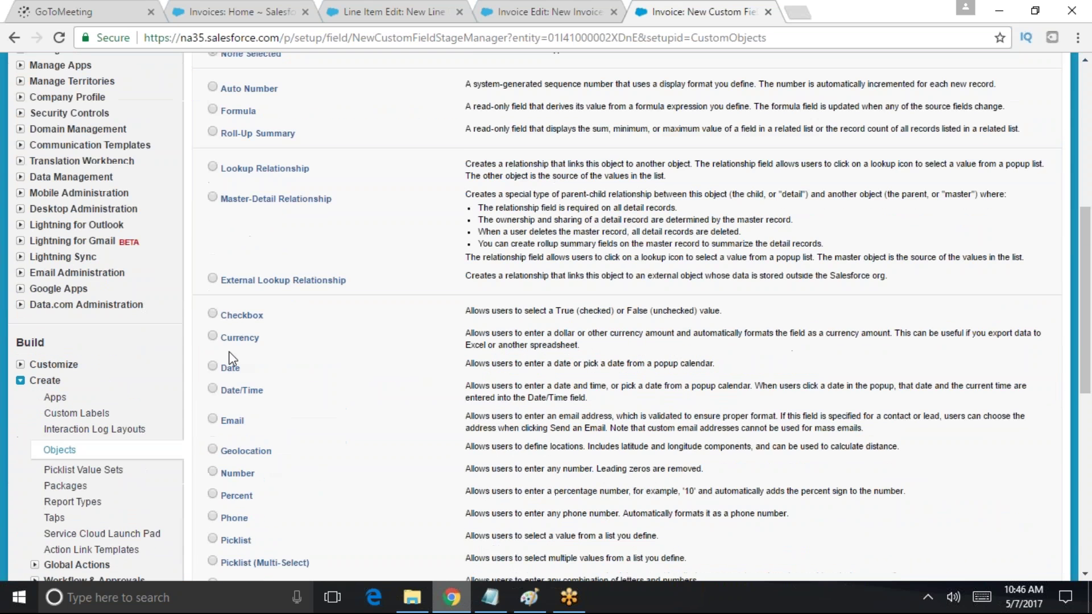
click(1003, 417)
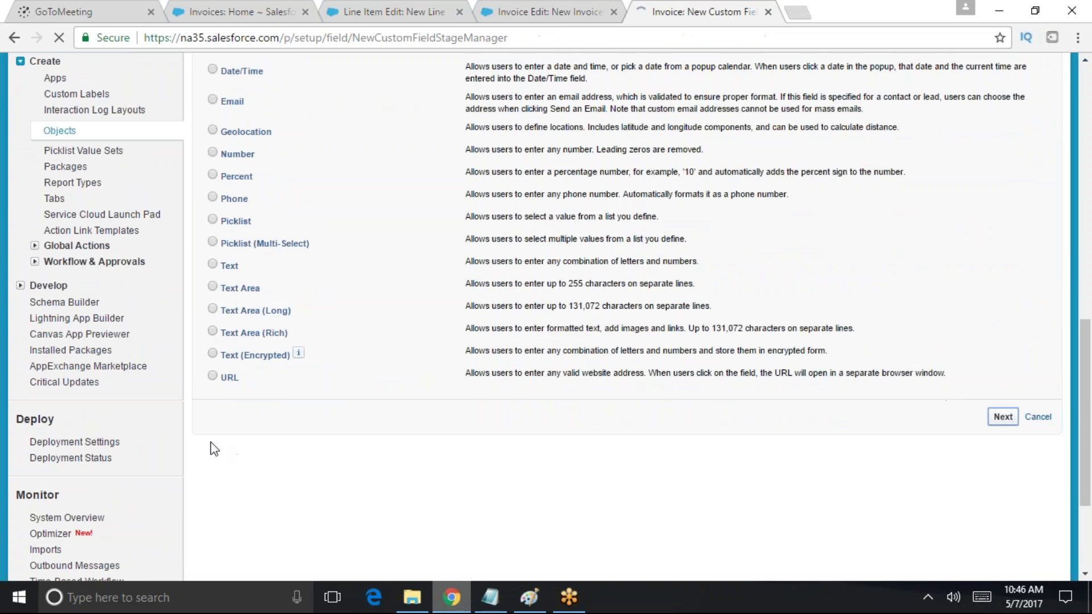
Label the new date field Closed Date with the field name Closed_Date and proceed to field-level security
text(Closed Date)
click(514, 389)
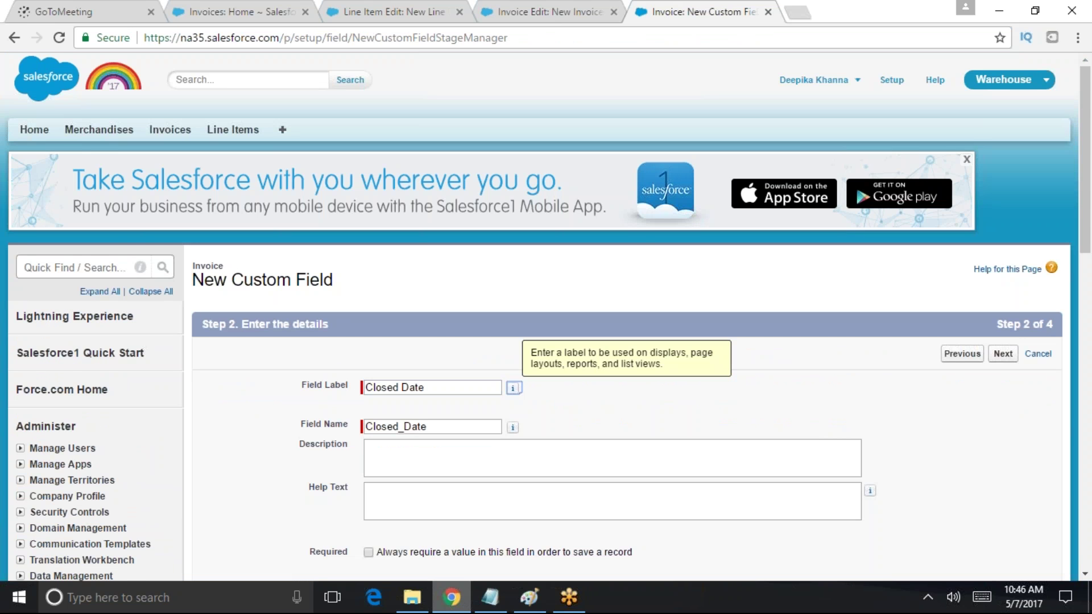
scroll(440, 442, down, 4)
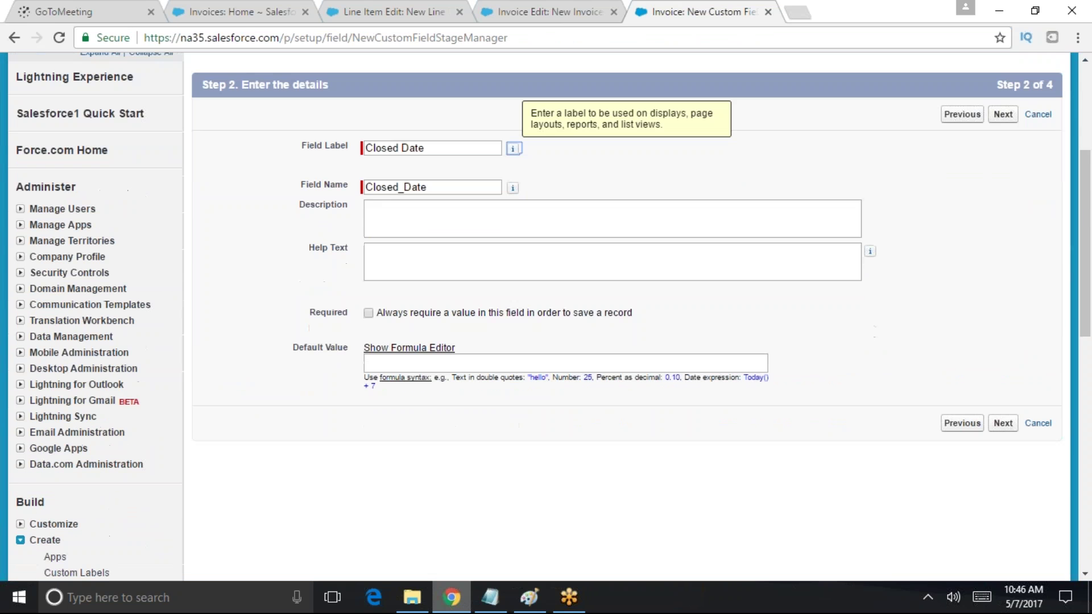
click(1011, 426)
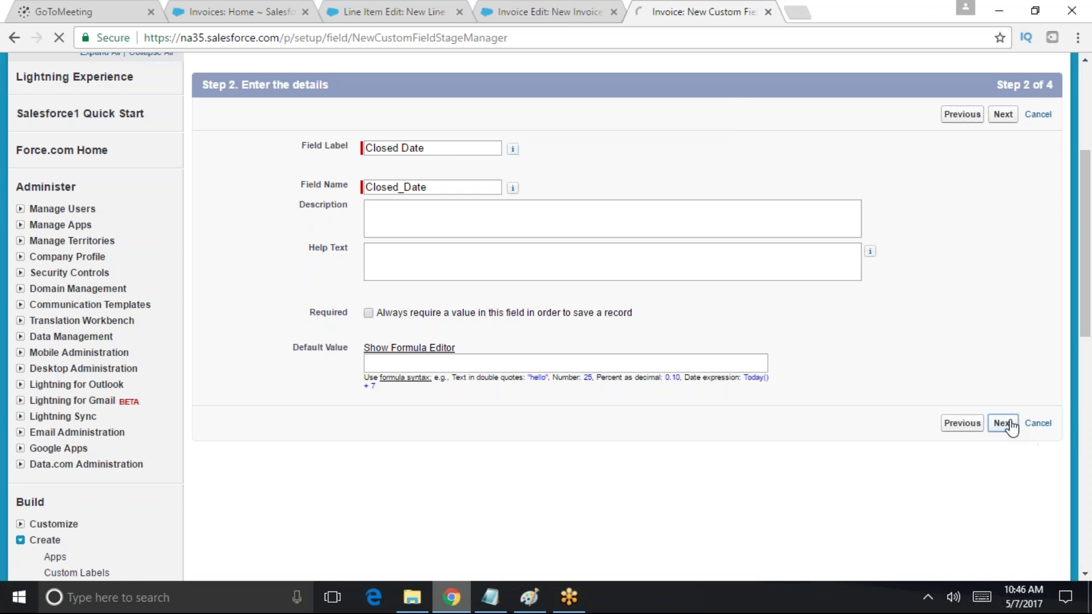
Make the Closed Date field visible to all profiles and save it on the Invoice Layout
scroll(724, 446, down, 3)
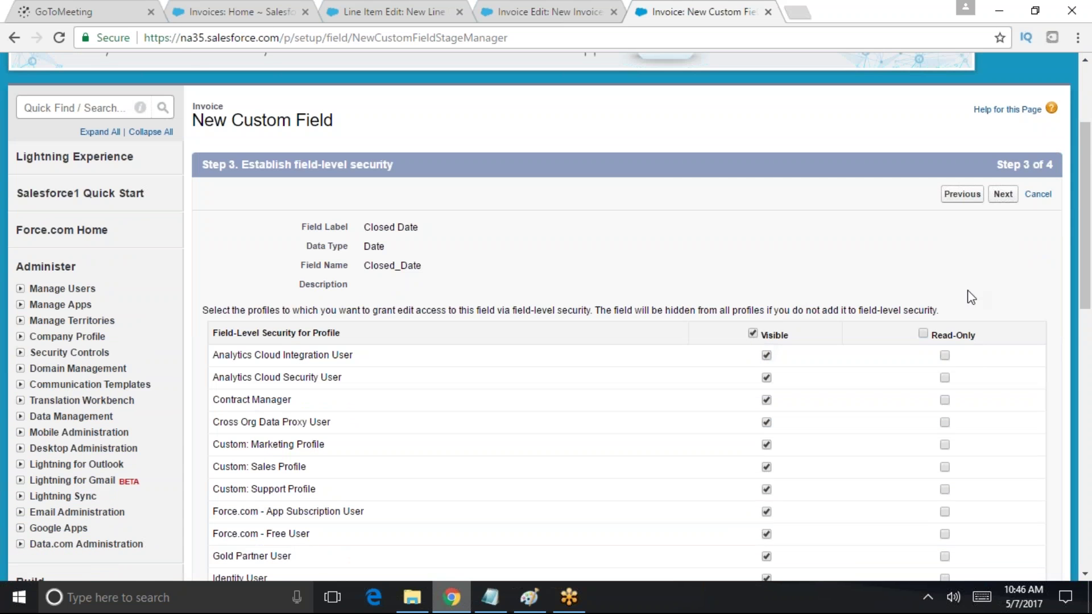
scroll(978, 318, down, 10)
click(1011, 314)
scroll(813, 358, down, 4)
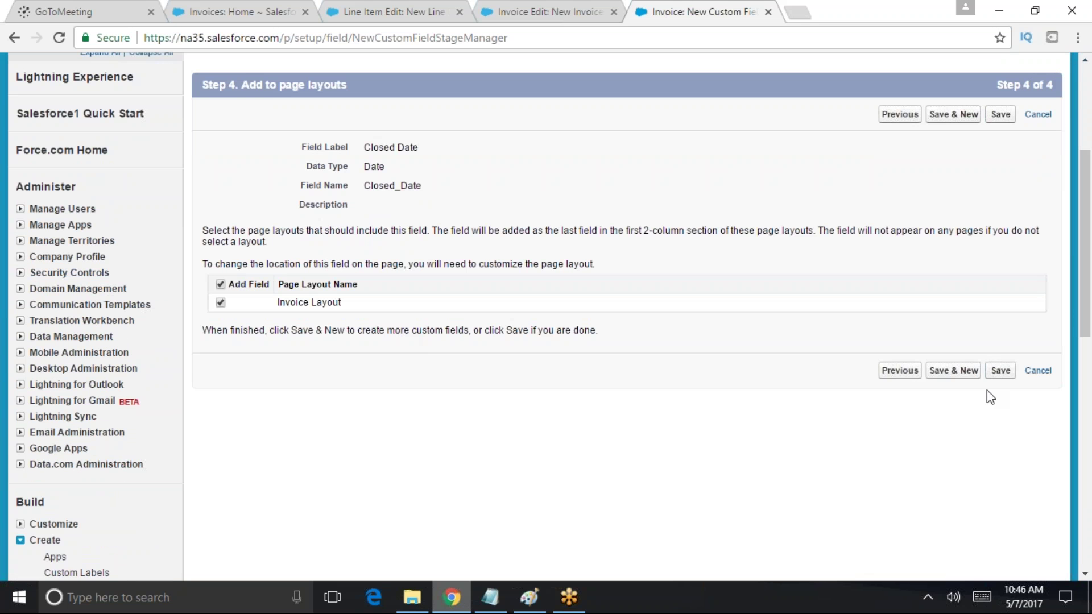
click(997, 372)
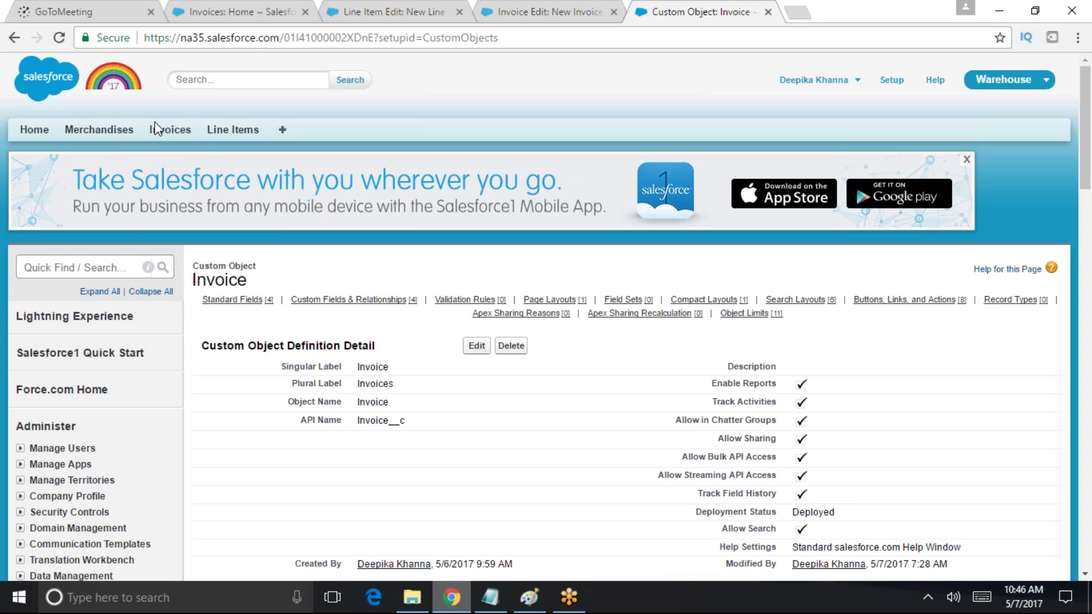
Open a new invoice record and examine its Open Date and Closed Date fields
click(158, 129)
click(477, 251)
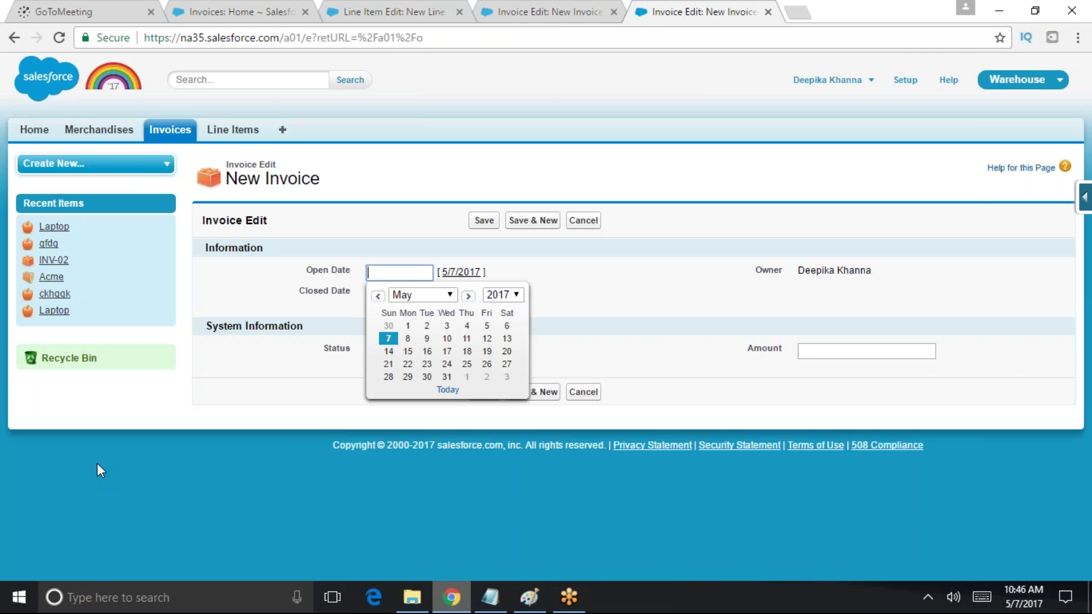
click(539, 290)
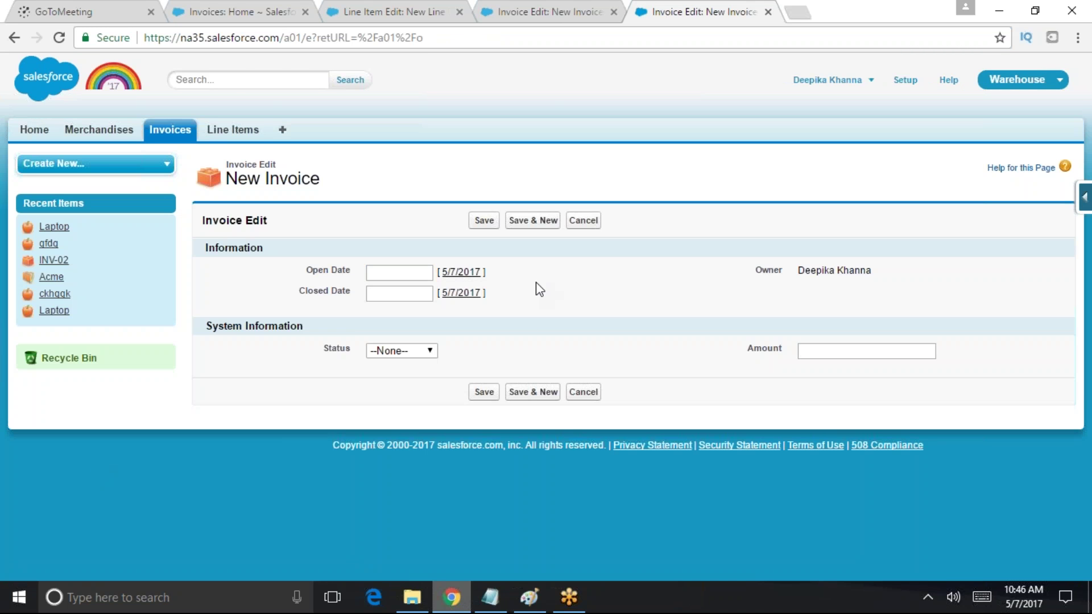
click(386, 273)
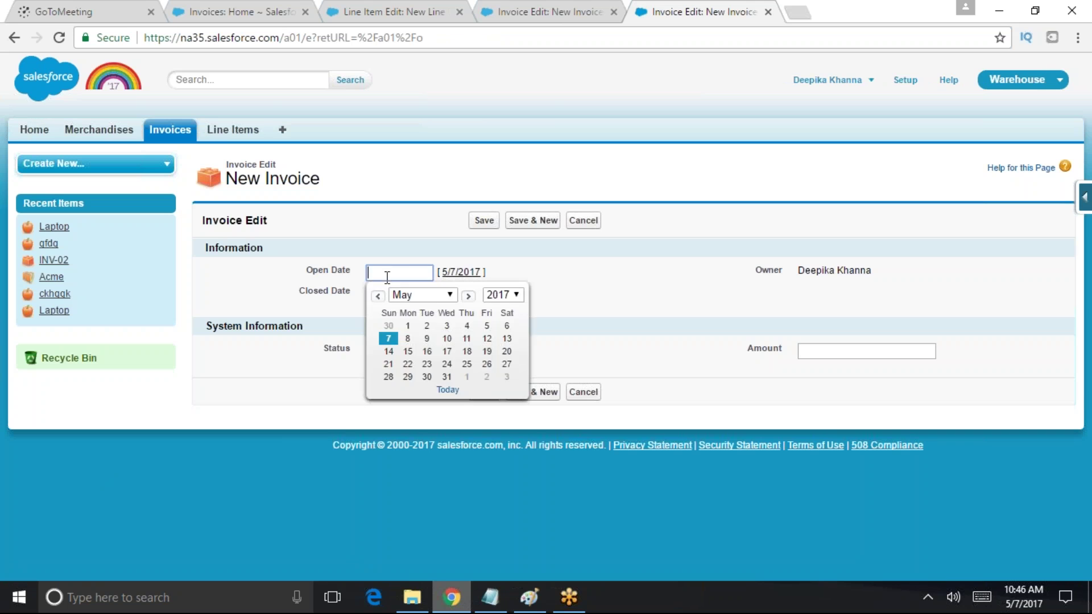
click(369, 293)
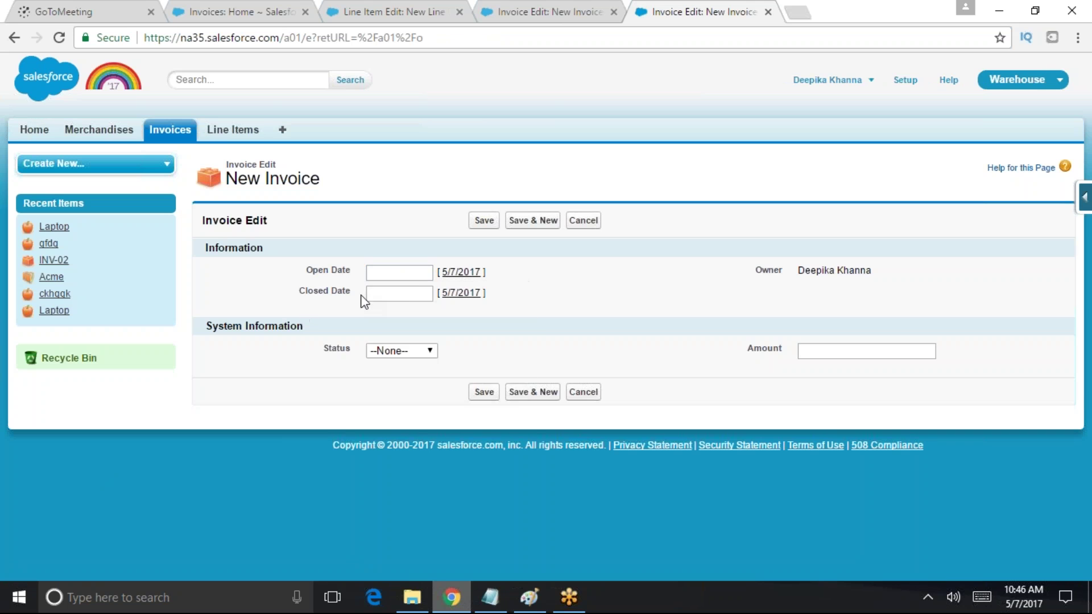
click(730, 300)
Set the new invoice's Status to Closed and check the empty Closed Date field's date picker
click(429, 351)
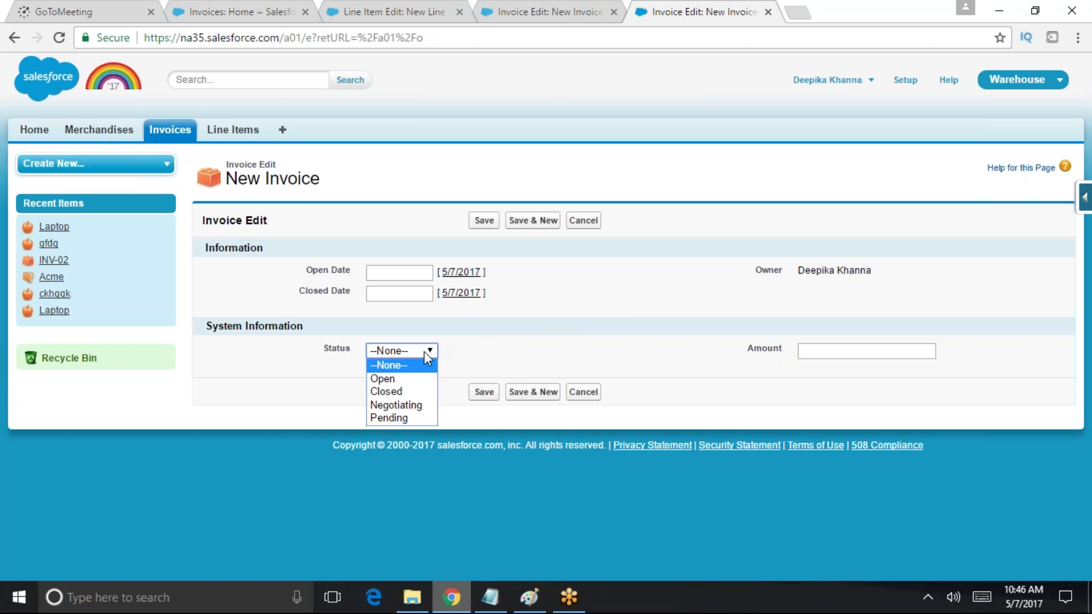
click(395, 391)
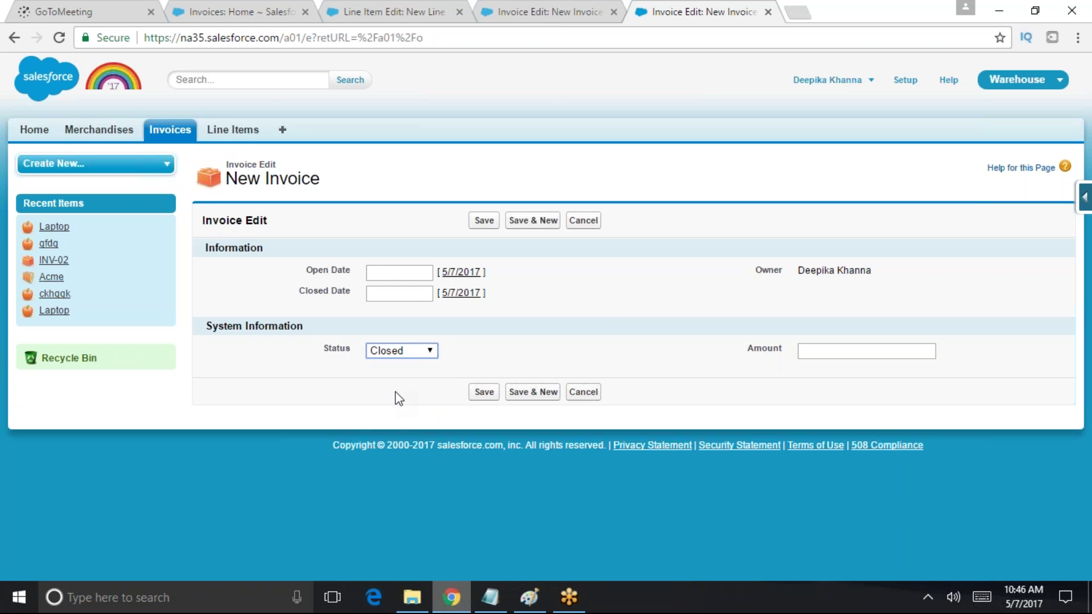
click(404, 295)
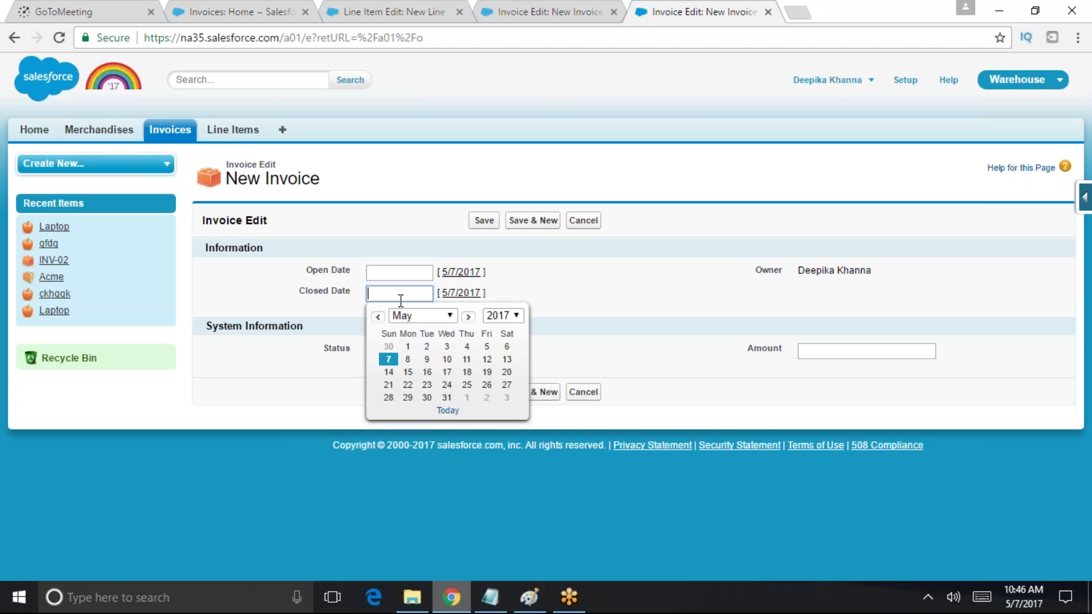
click(640, 304)
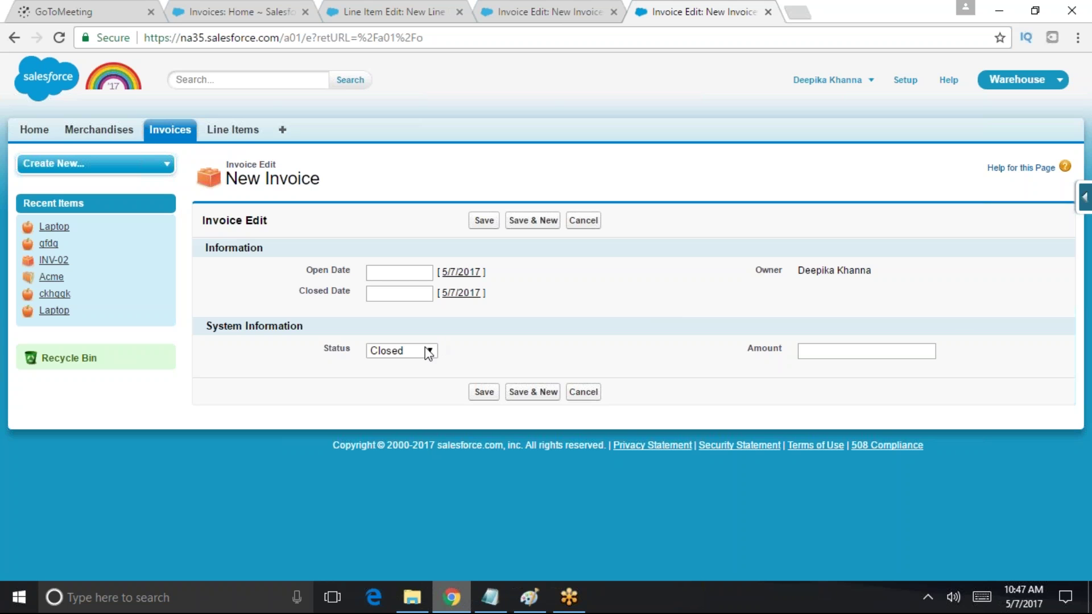
Start a new active validation rule for the Invoice object and name it Closed_Date_rule
click(1084, 197)
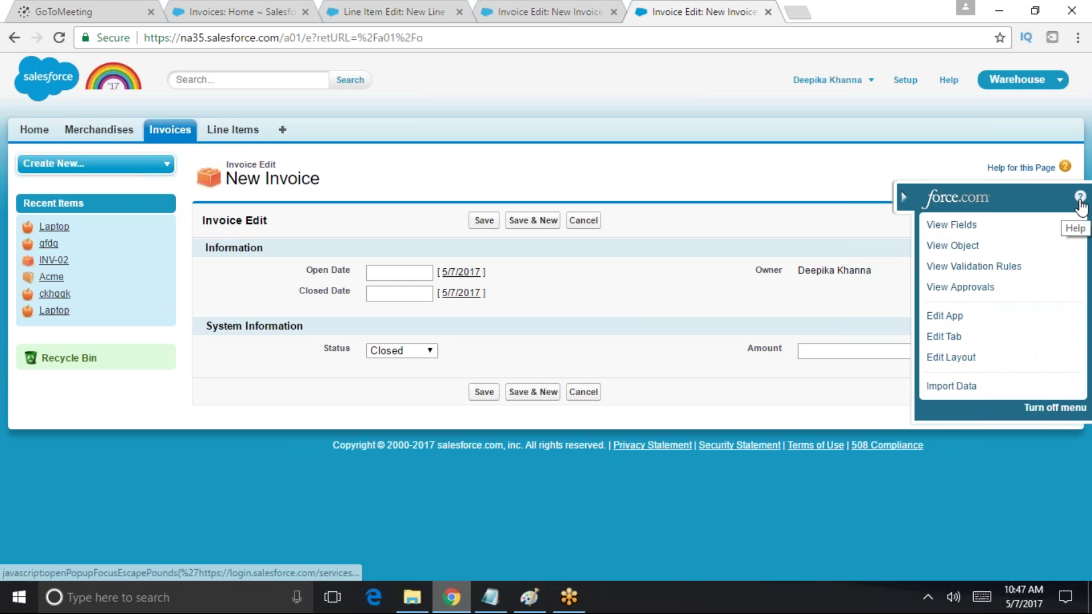
mouse_move(973, 267)
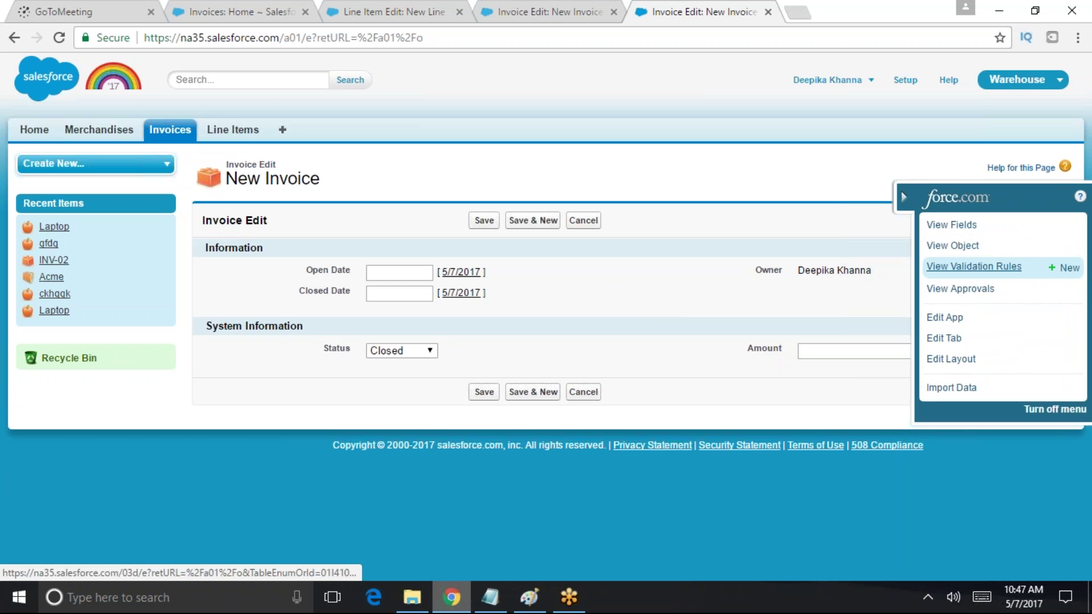
click(1069, 268)
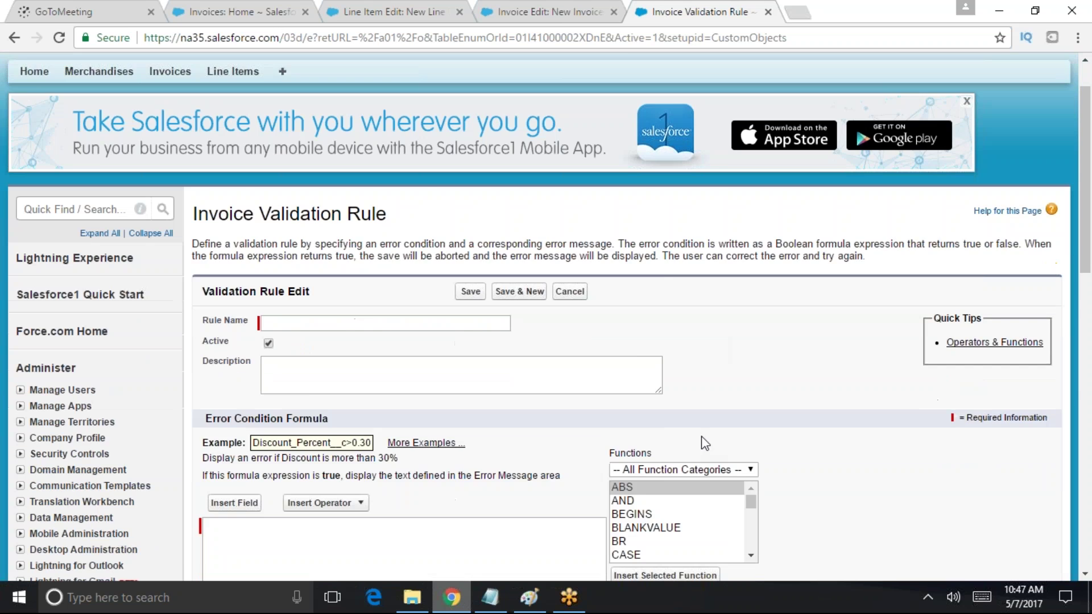
scroll(705, 443, down, 2)
click(350, 216)
text(CloS)
key(BackSpace)
text(sed Date rule)
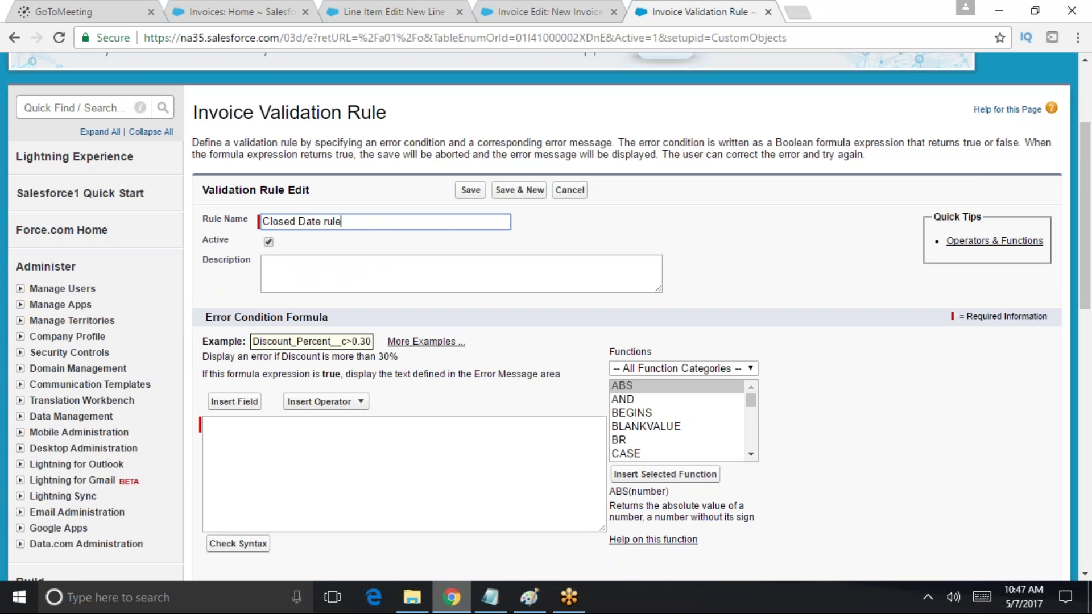
Examine the validation rule description for how the error condition, aborted save and error message work
drag(191, 142, 615, 140)
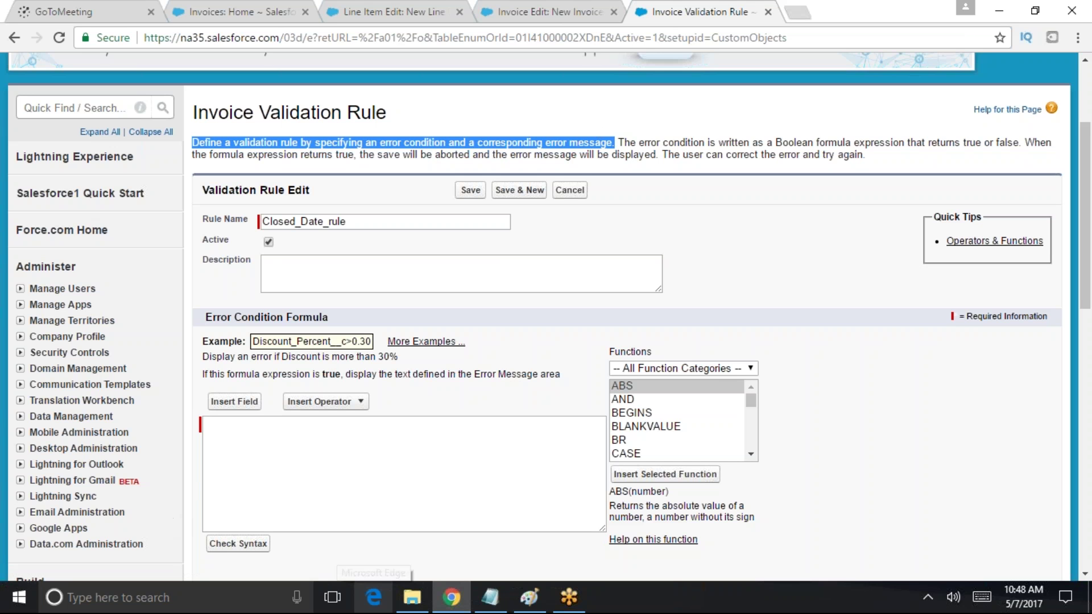
click(406, 145)
click(317, 445)
drag(405, 142, 614, 142)
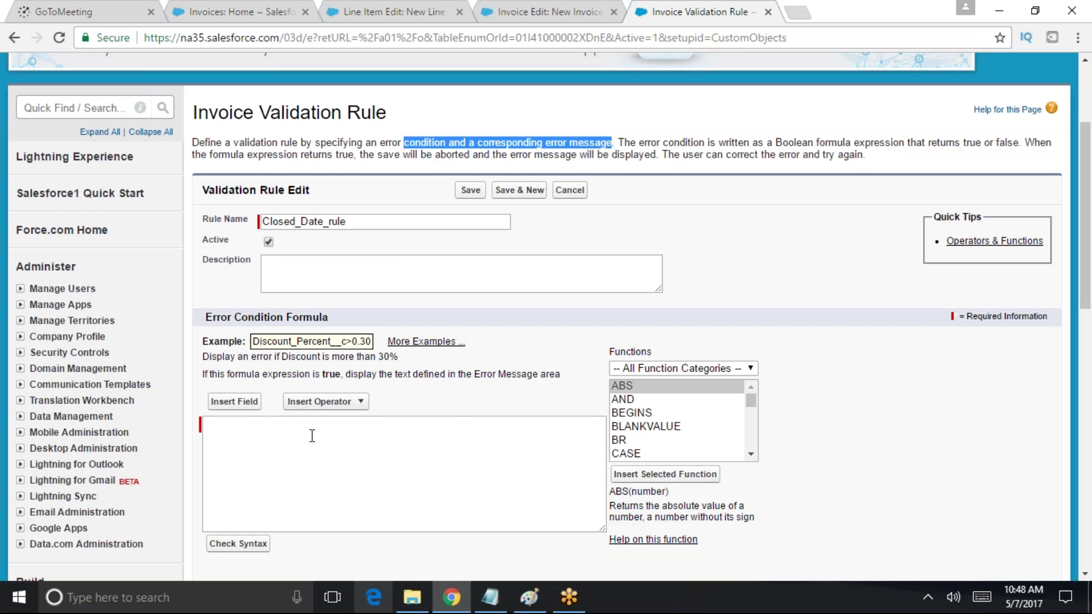
double_click(972, 143)
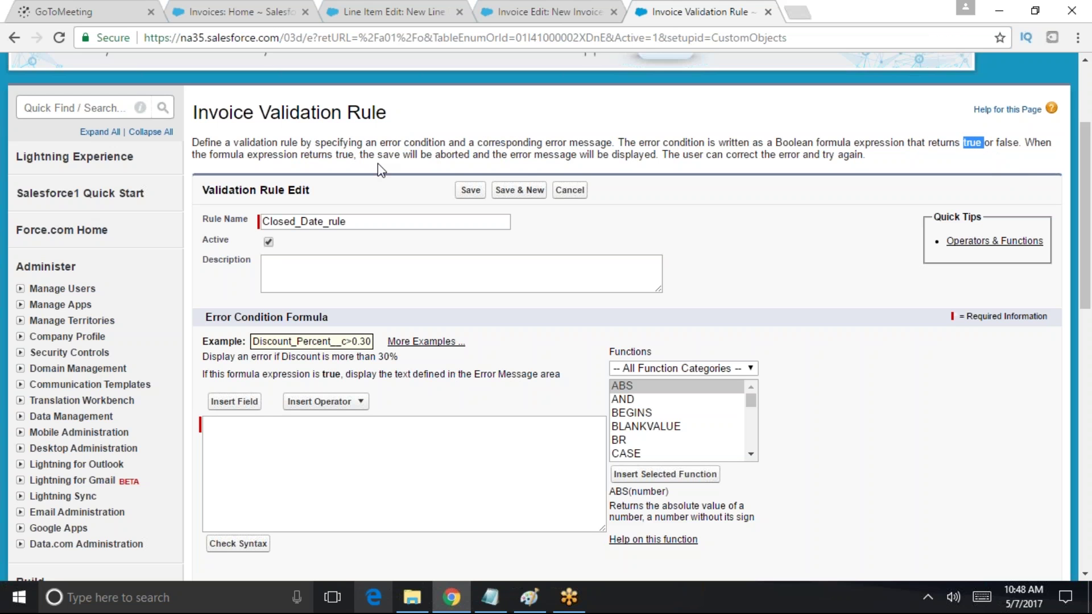
drag(376, 155, 475, 155)
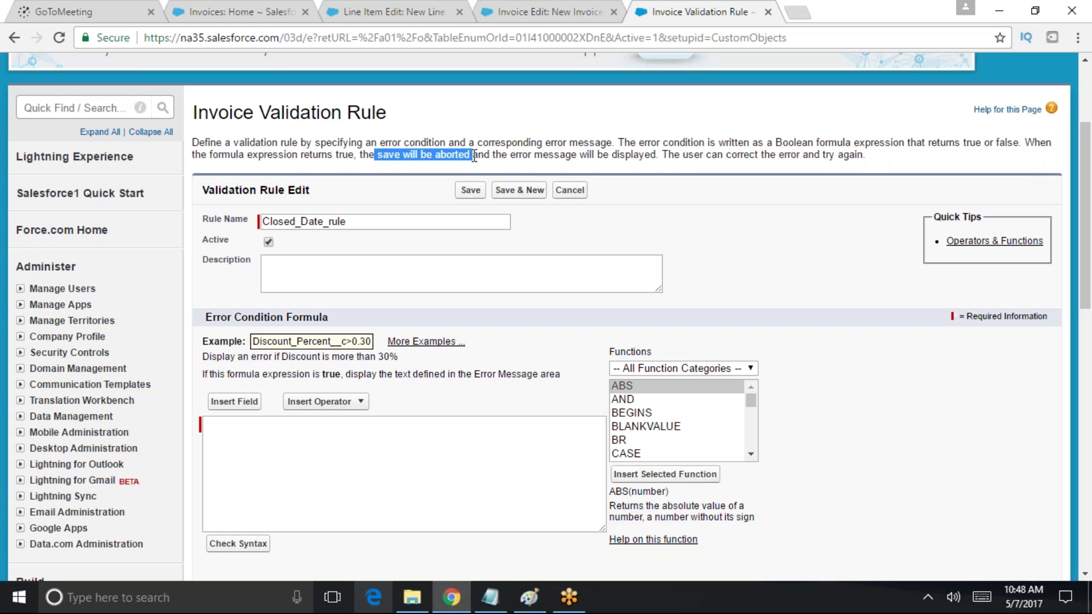
drag(490, 155, 666, 155)
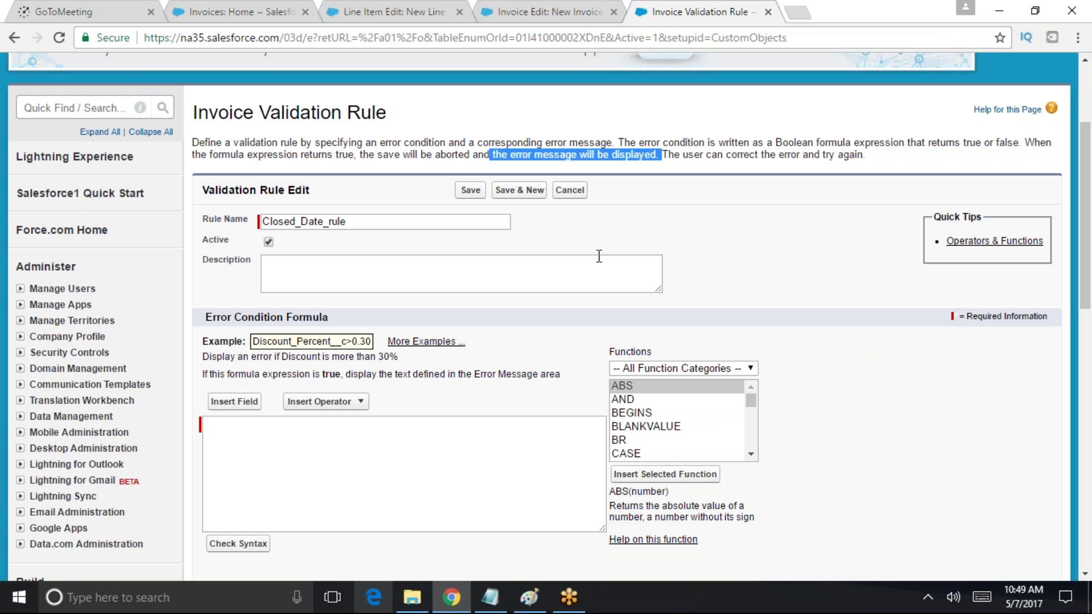
Write the plain-language condition "status is equal to closed and if the closed date is blank = error condition" in the error condition formula
click(353, 447)
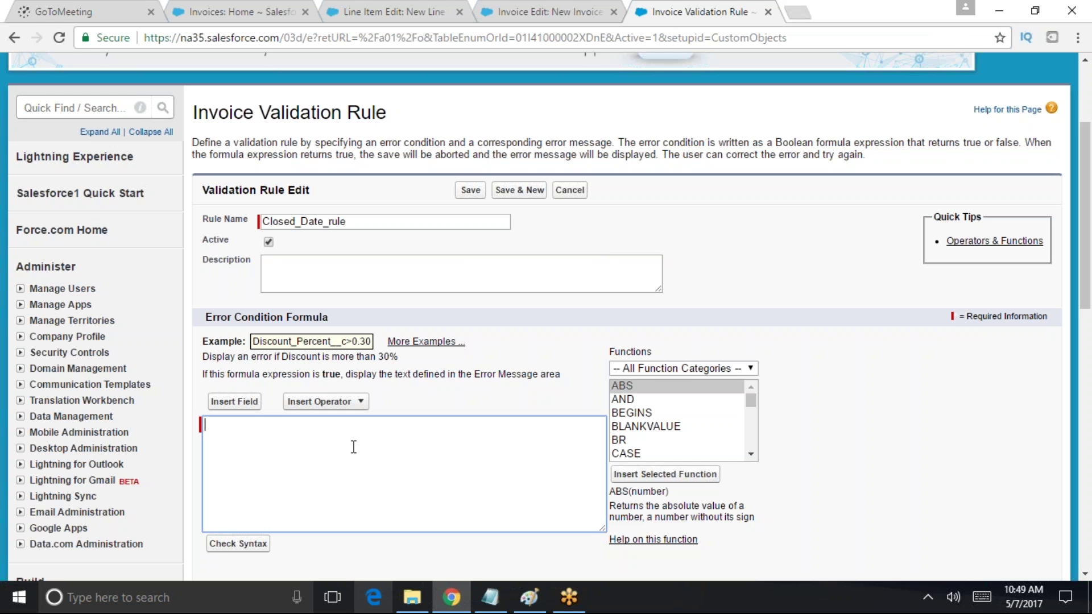
text(status is equal to op)
key(BackSpace)
key(BackSpace)
text(cl)
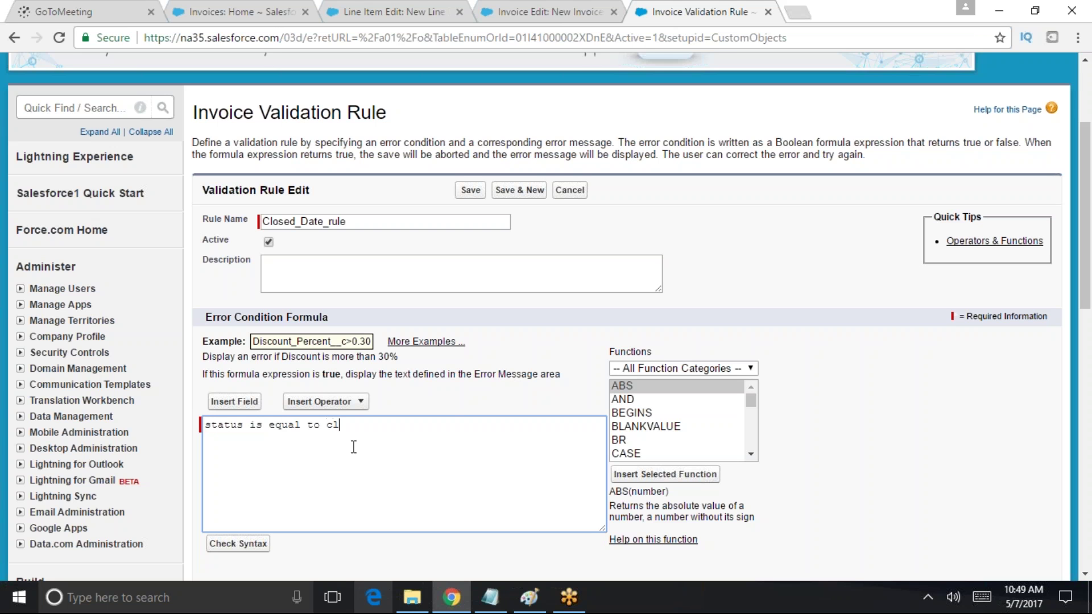
text(osed and if the closed date is )
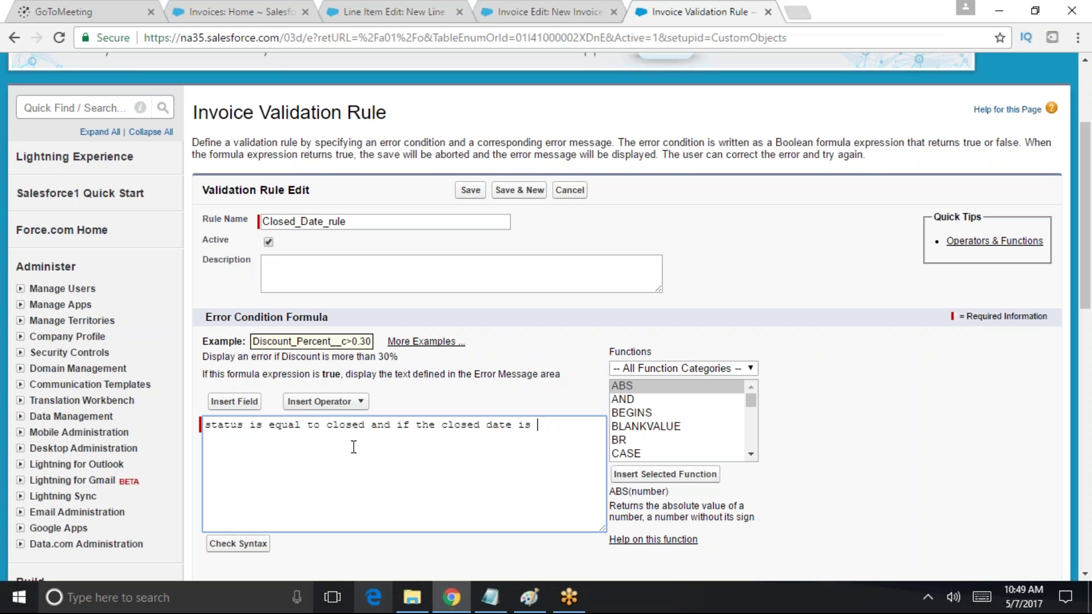
text(blank = error condition)
key(Return)
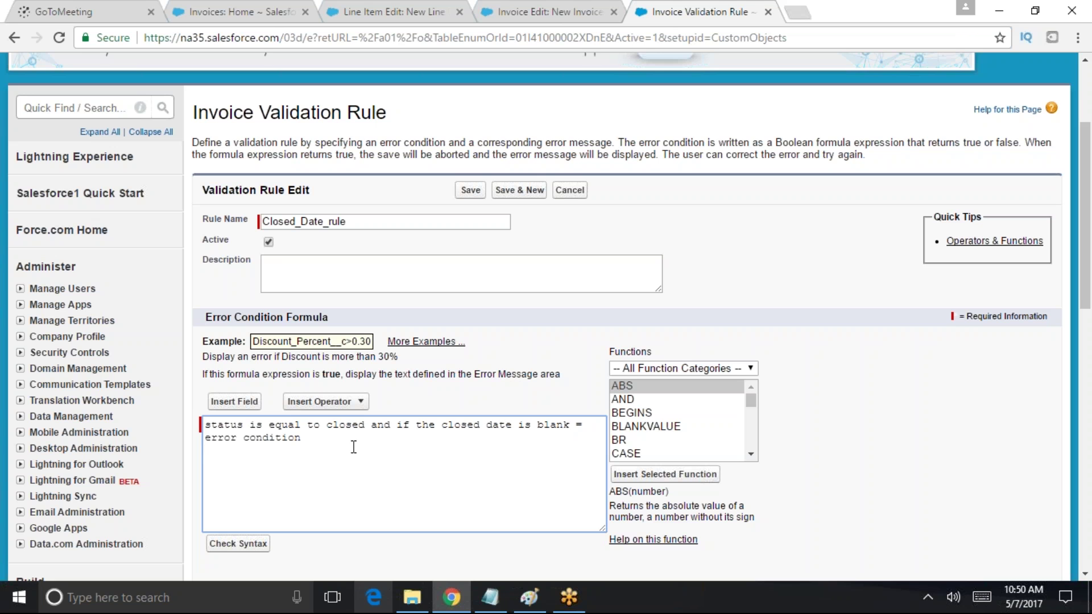
Delete the plain-language condition from the error condition formula
drag(302, 437, 204, 424)
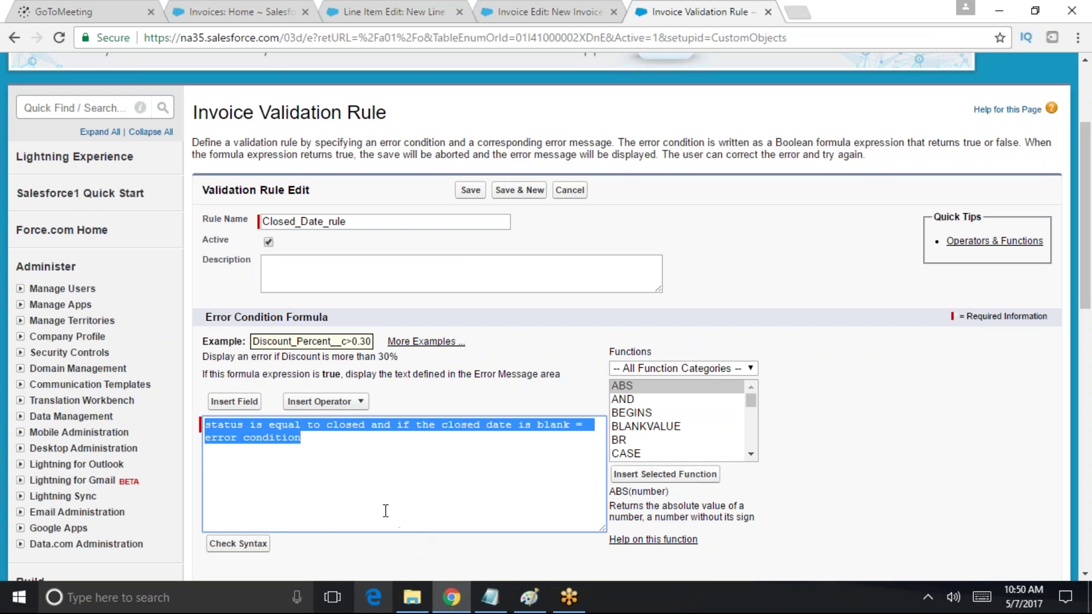
click(324, 492)
drag(346, 453, 191, 420)
key(BackSpace)
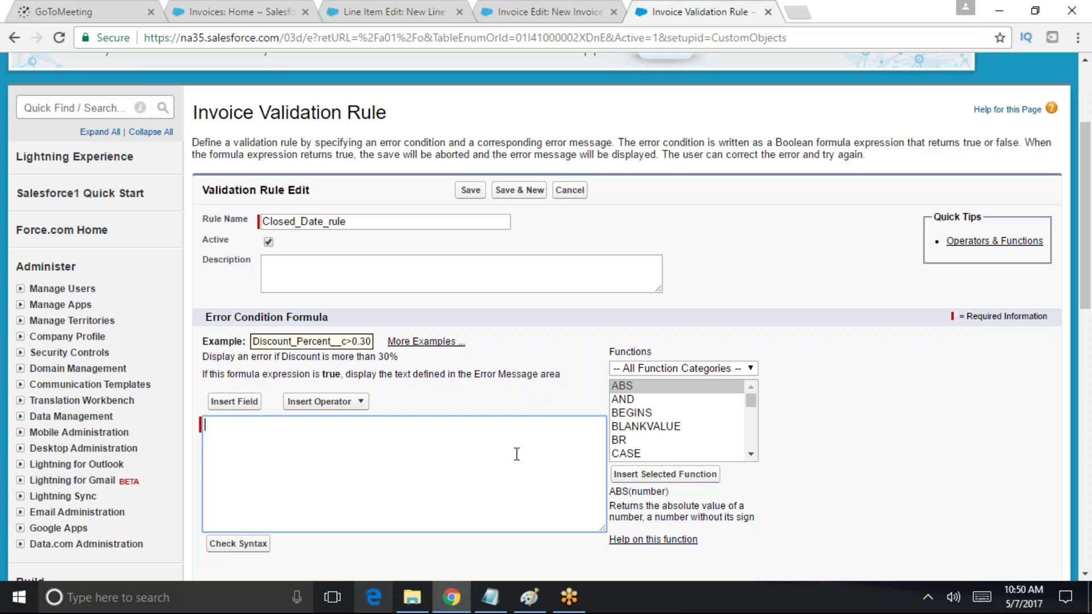
Insert the Invoice Status field into the empty error condition formula
click(235, 401)
drag(447, 287, 448, 342)
click(389, 355)
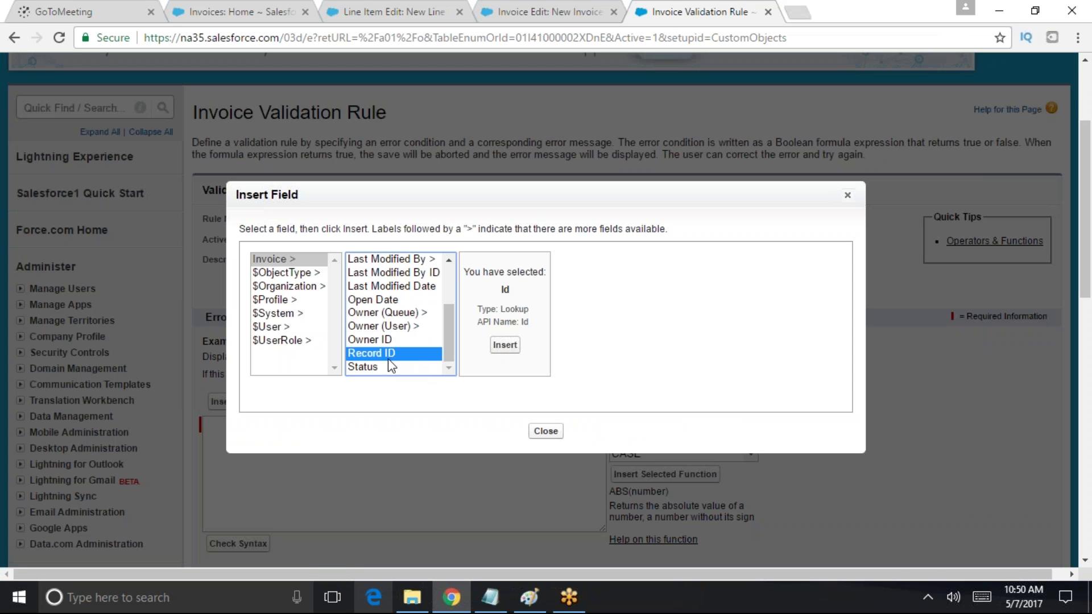
click(368, 367)
click(505, 345)
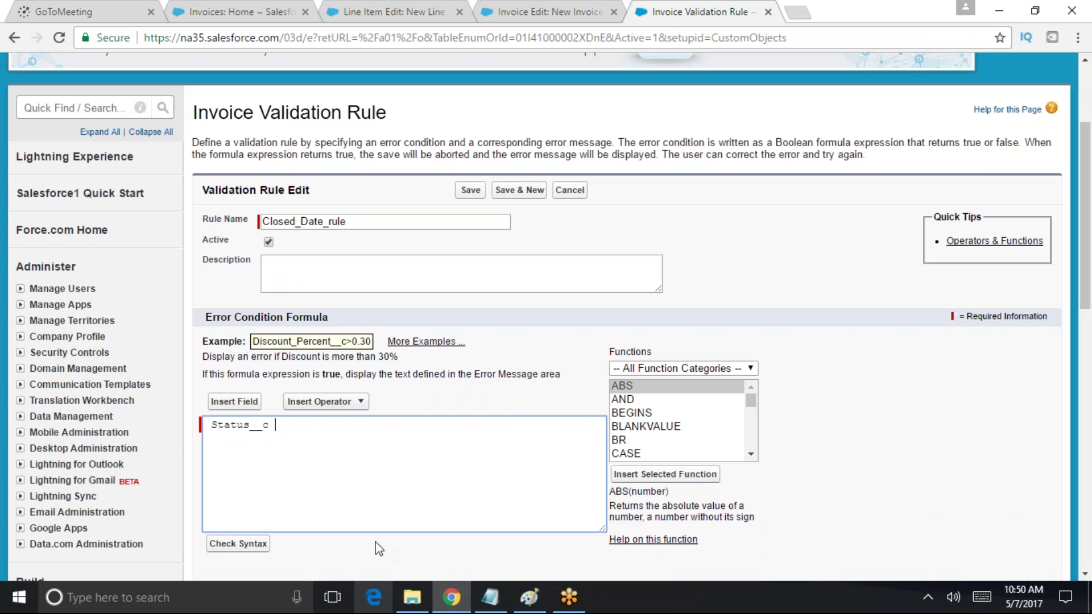
Delete the Status field reference from the error condition formula
drag(319, 441, 212, 441)
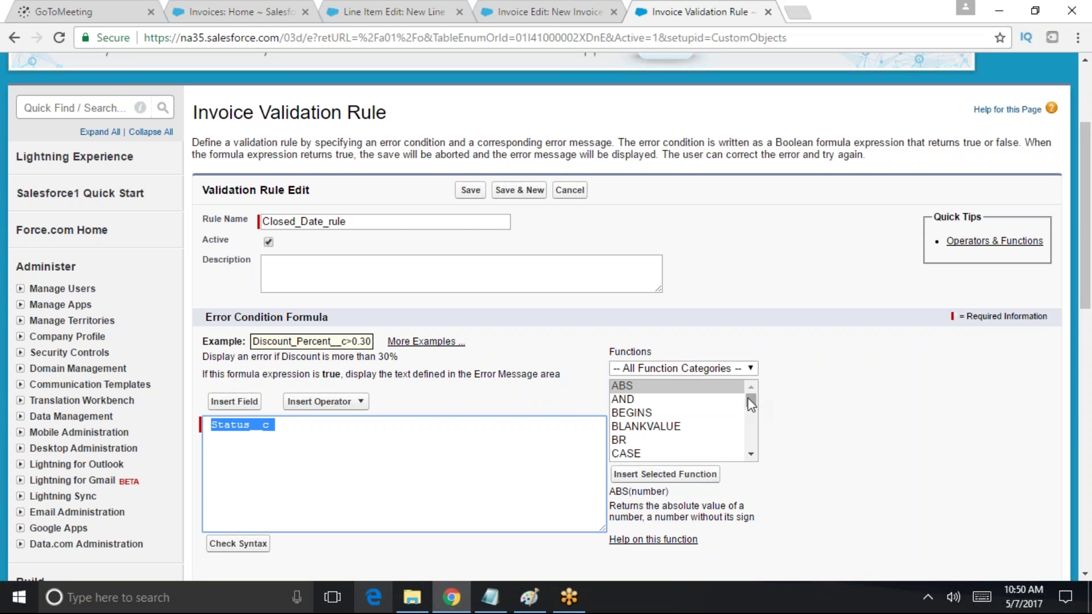
drag(748, 403, 749, 412)
key(shift+Tab)
key(shift+Tab)
key(BackSpace)
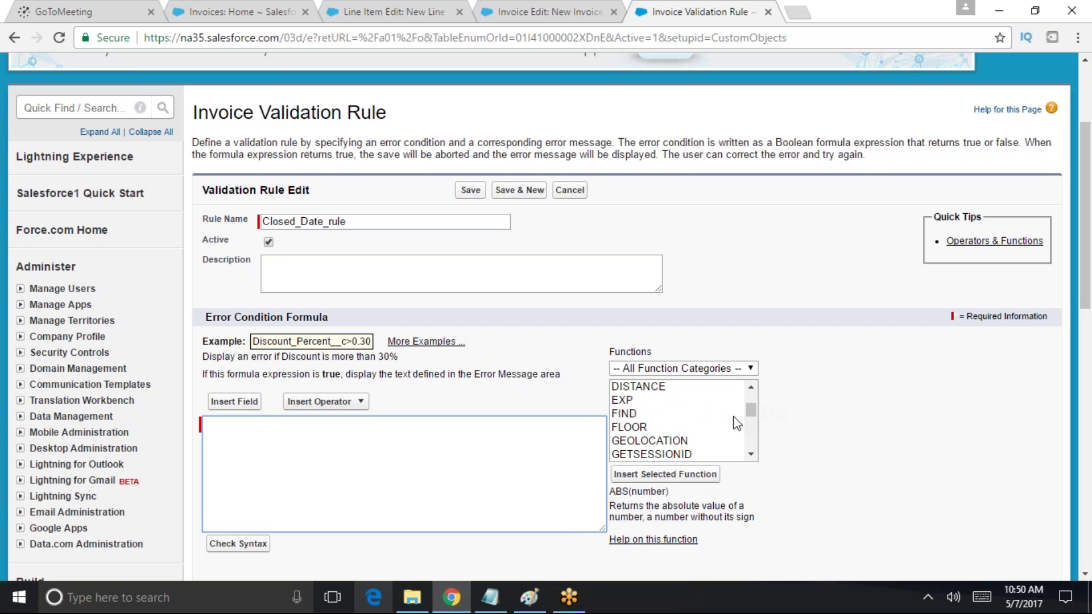
Insert the IF function into the empty error condition formula
drag(747, 419, 748, 423)
click(617, 387)
click(665, 473)
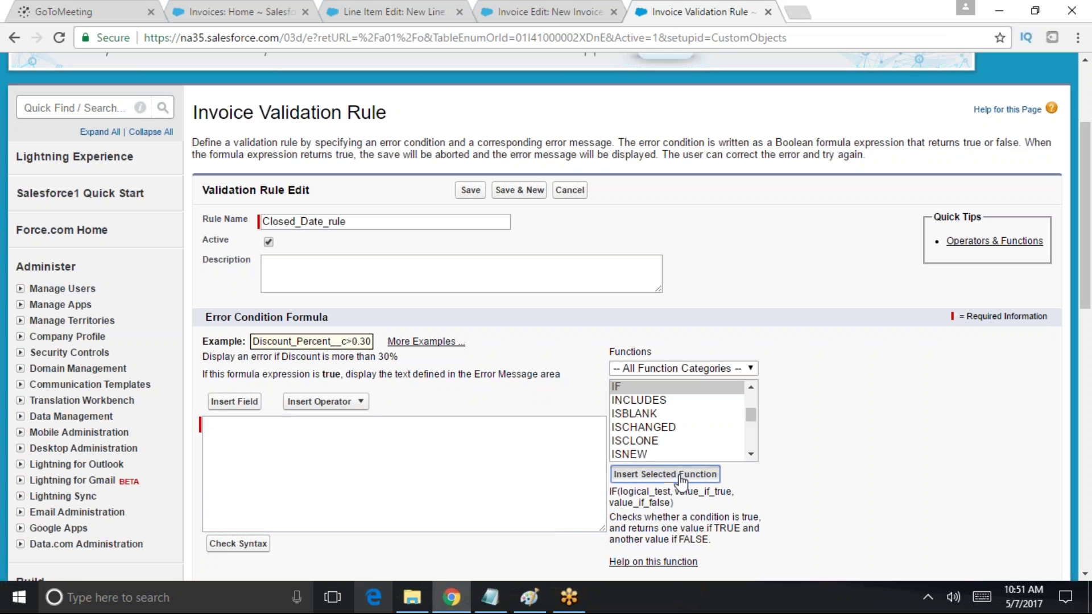
Examine the IF function's logical_test, value_if_true and value_if_false arguments
double_click(299, 427)
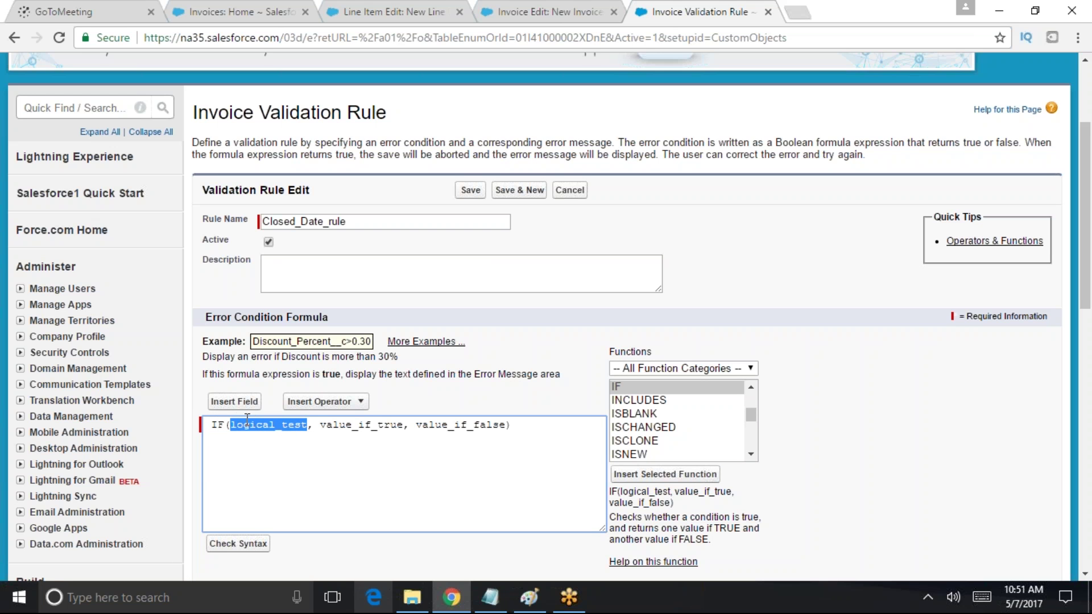
double_click(285, 428)
click(277, 427)
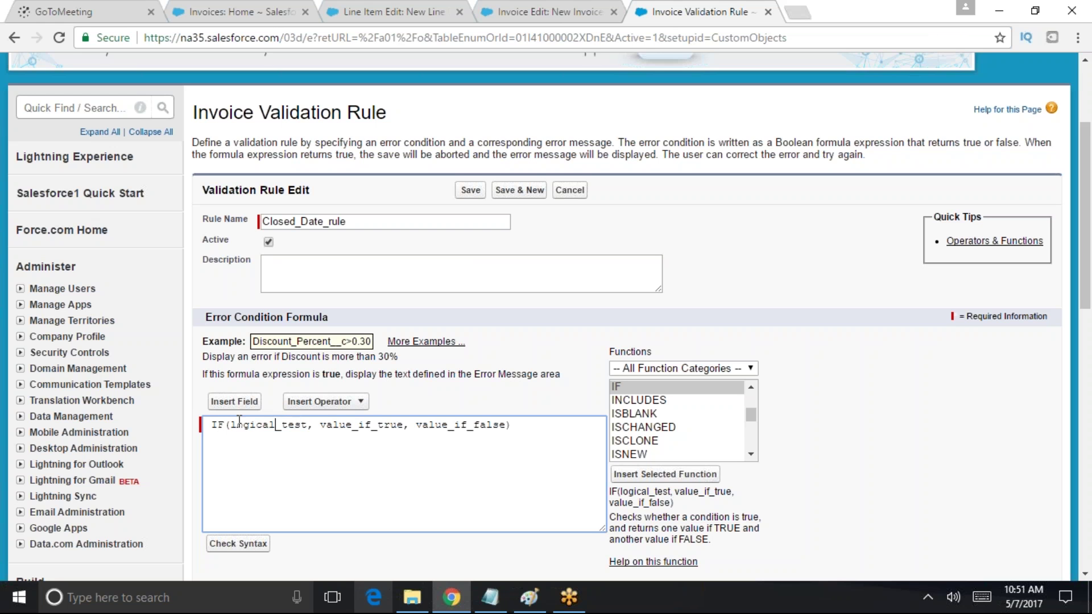
drag(230, 425, 506, 427)
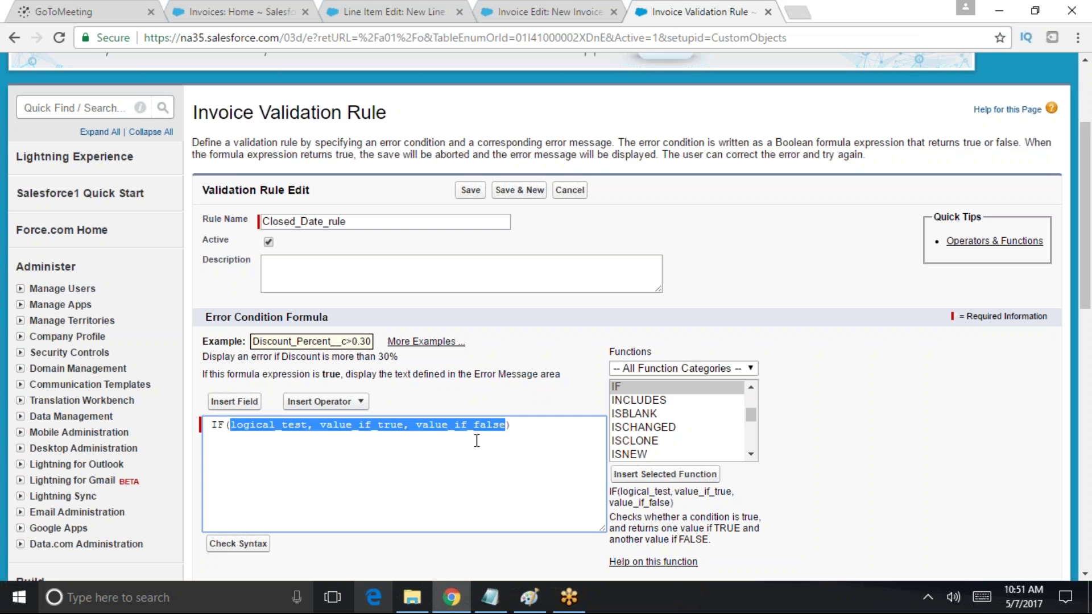
click(518, 427)
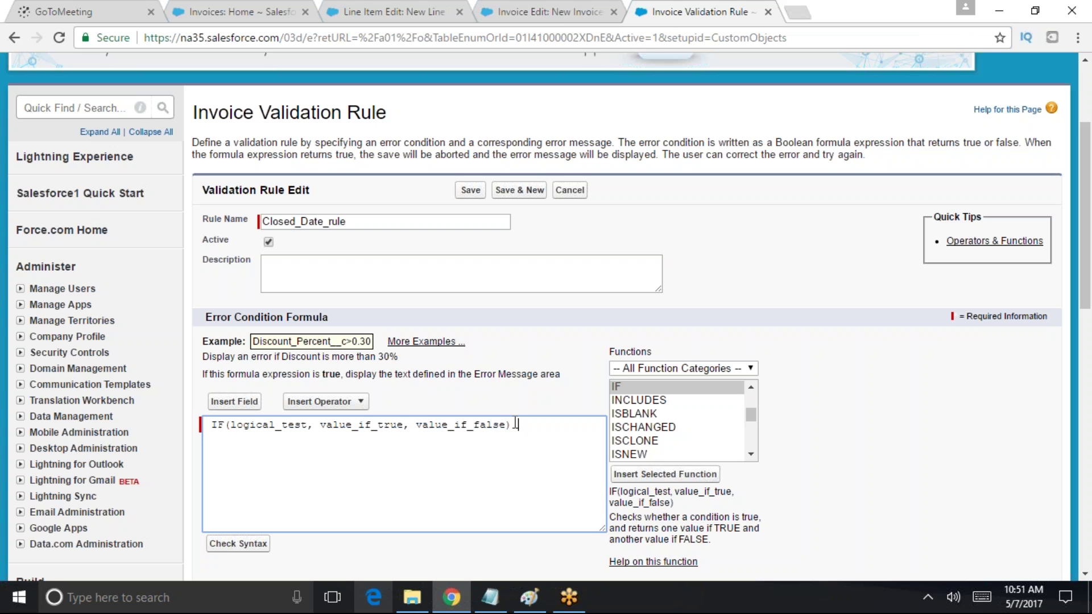
Clear the IF expression from the formula and insert a fresh IF function
drag(515, 423, 198, 431)
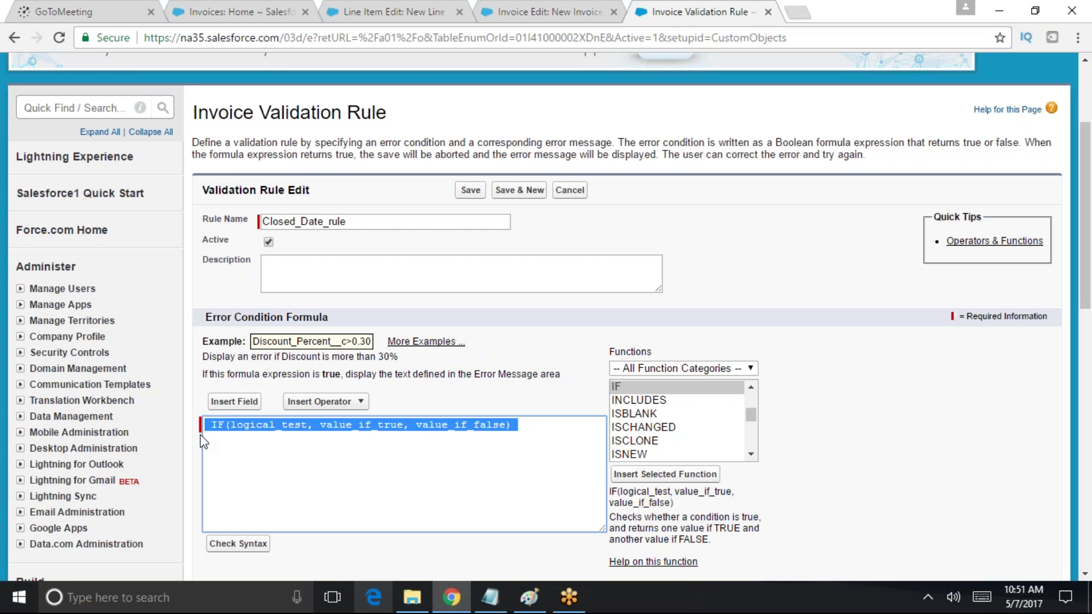
key(BackSpace)
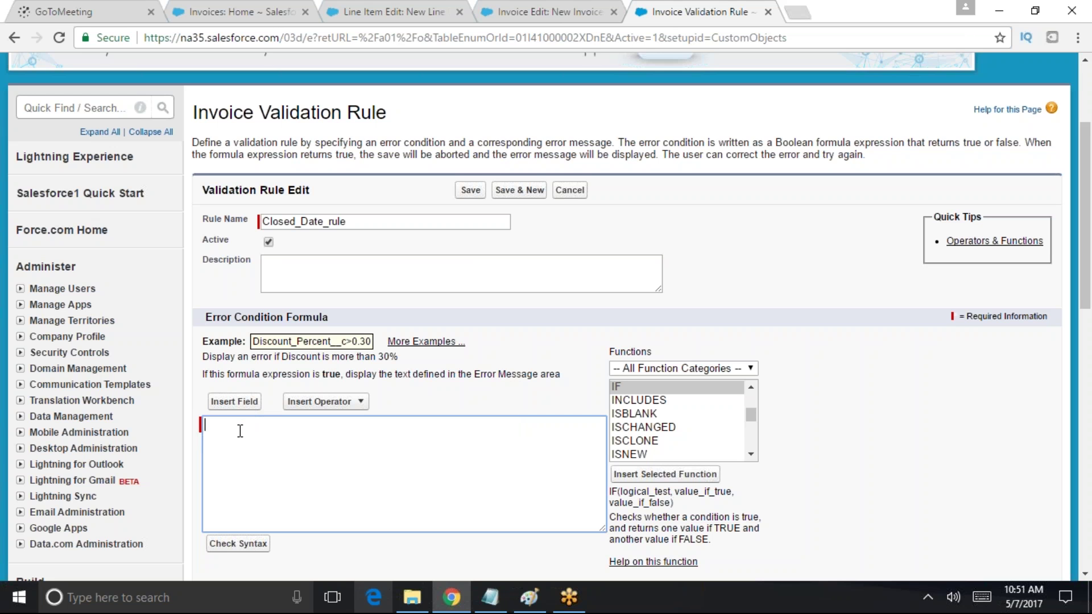
double_click(642, 393)
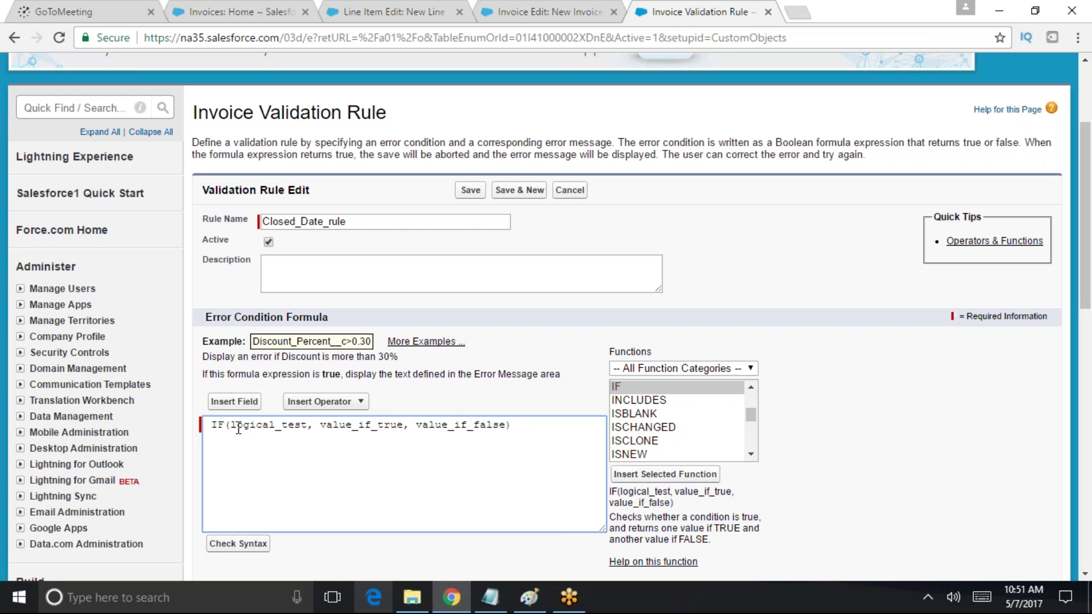
Replace the IF function's logical_test argument with the Invoice Status field
drag(230, 425, 308, 424)
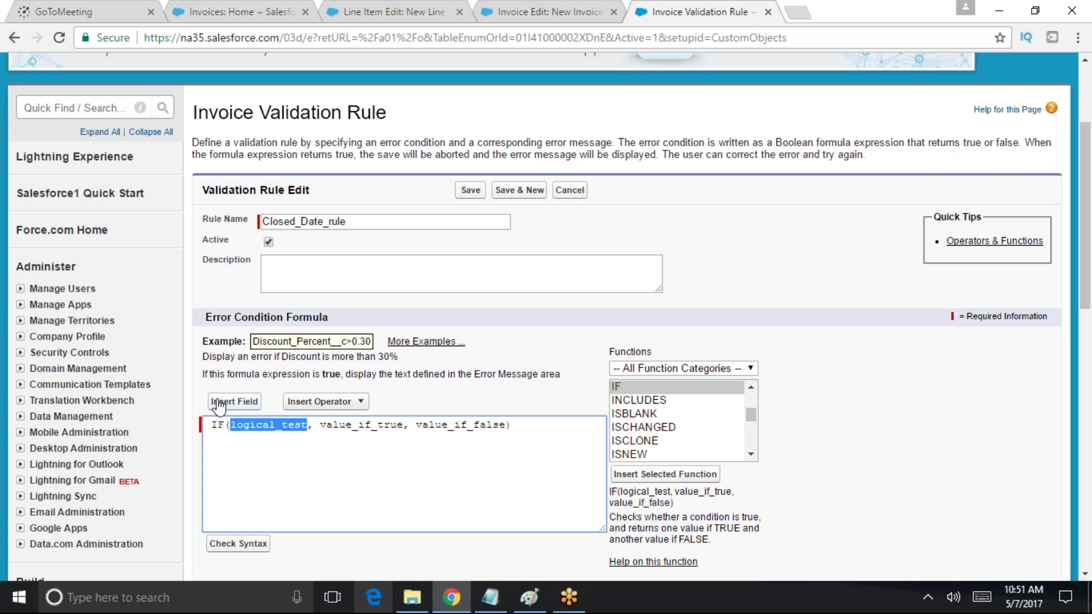
click(241, 403)
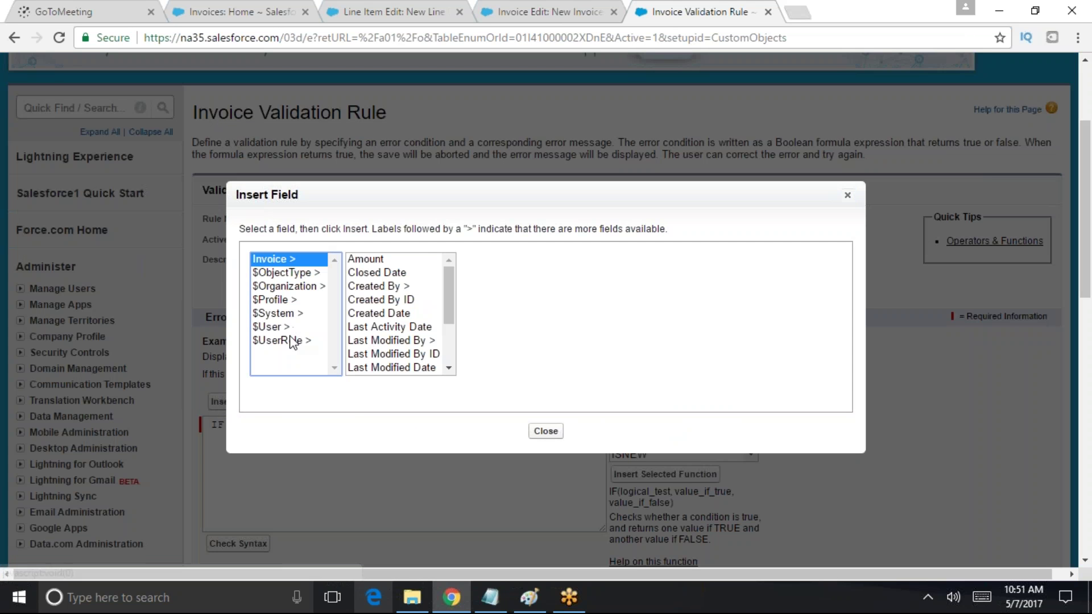
drag(451, 288, 450, 345)
click(373, 367)
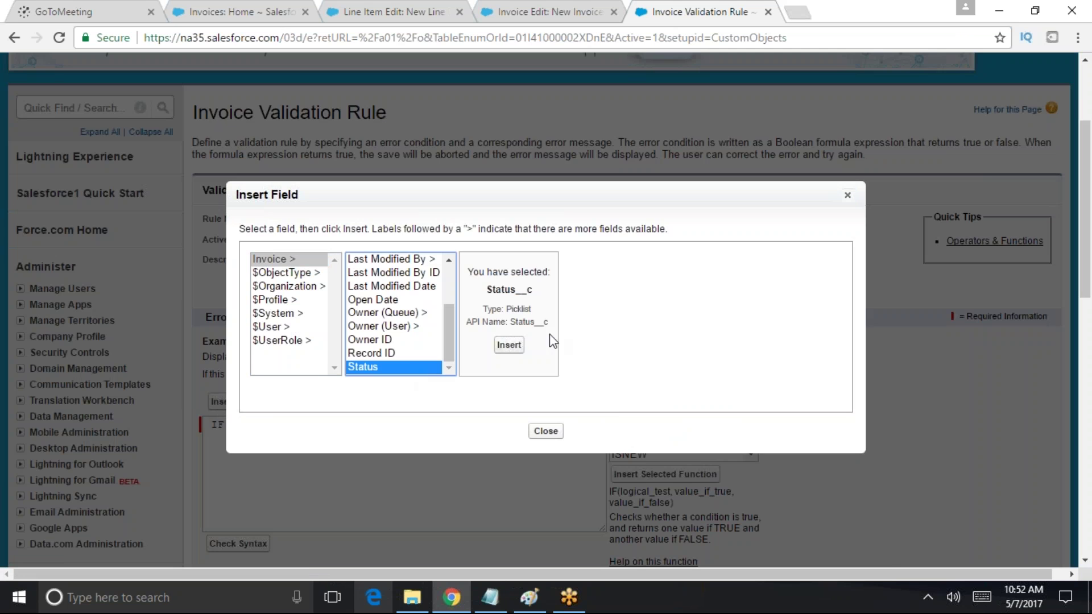
click(509, 345)
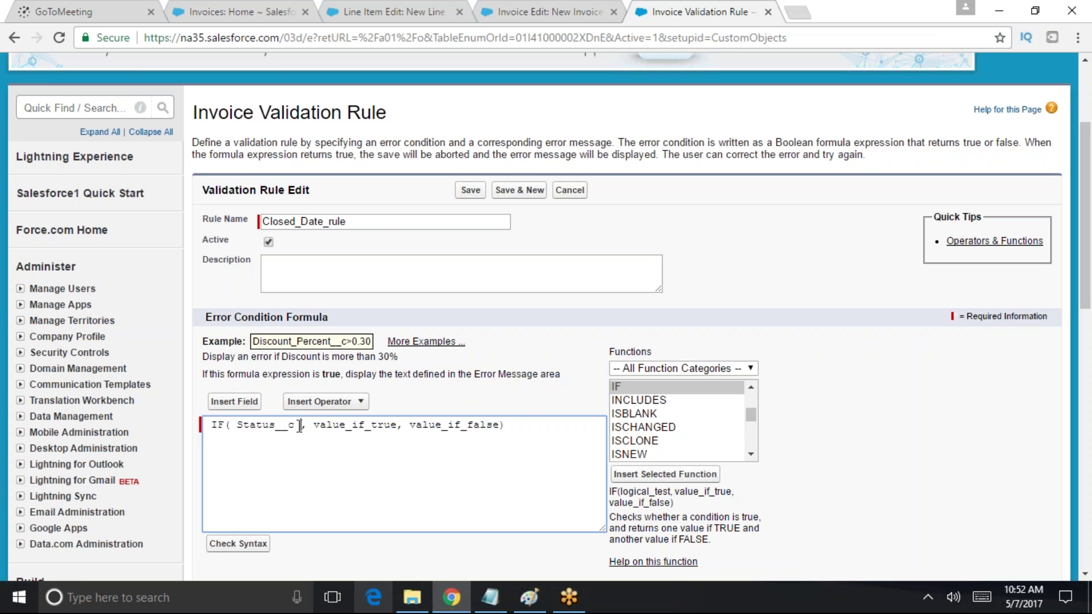
Replace the IF function's value_if_true argument with "closed"
drag(307, 426, 400, 421)
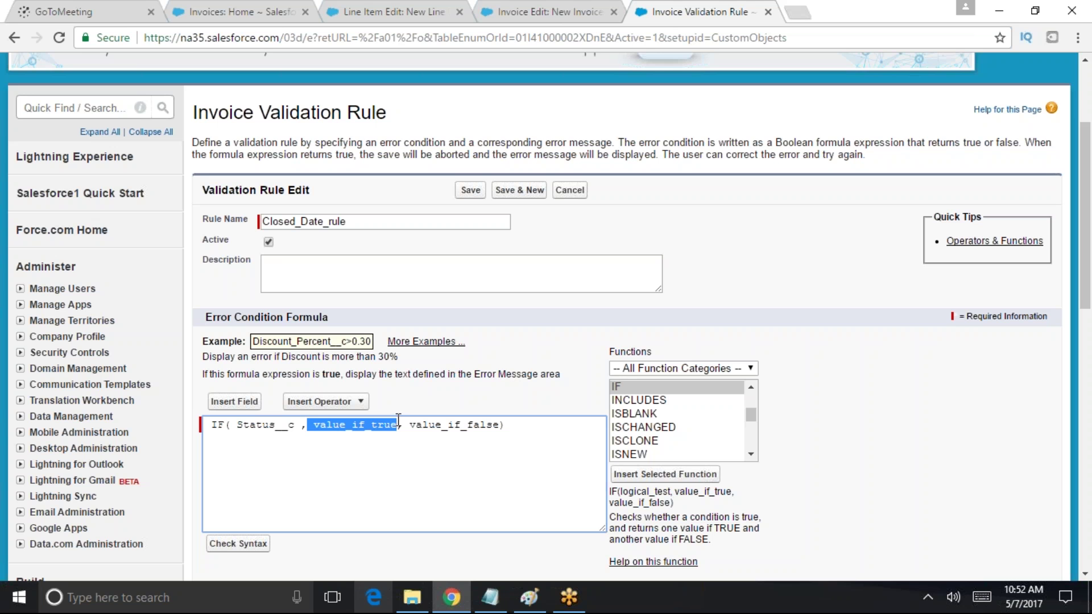
click(749, 418)
drag(749, 415, 750, 449)
drag(314, 425, 397, 426)
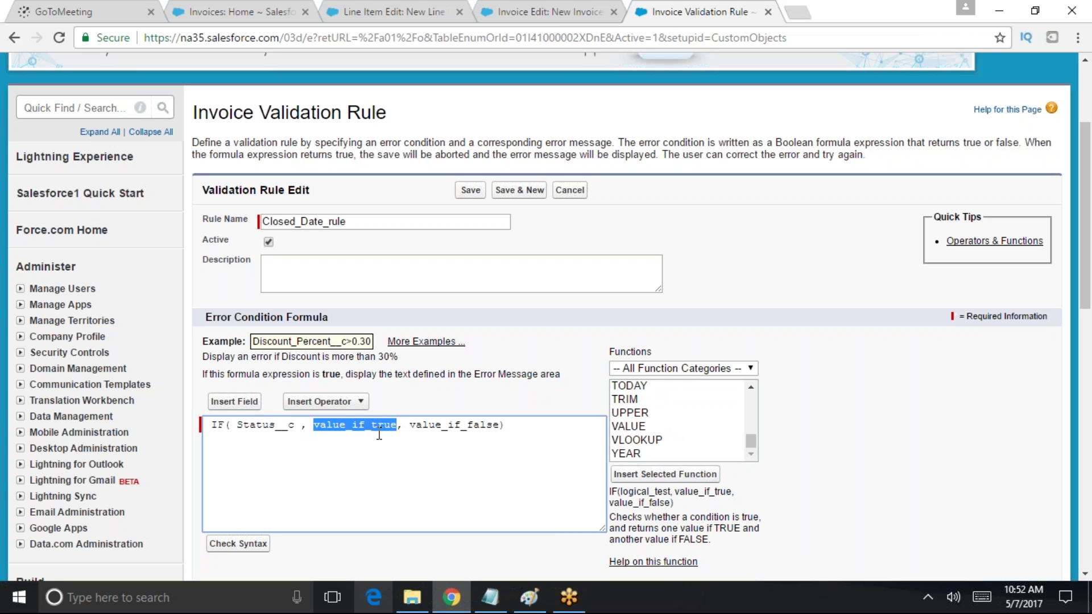
text("closed")
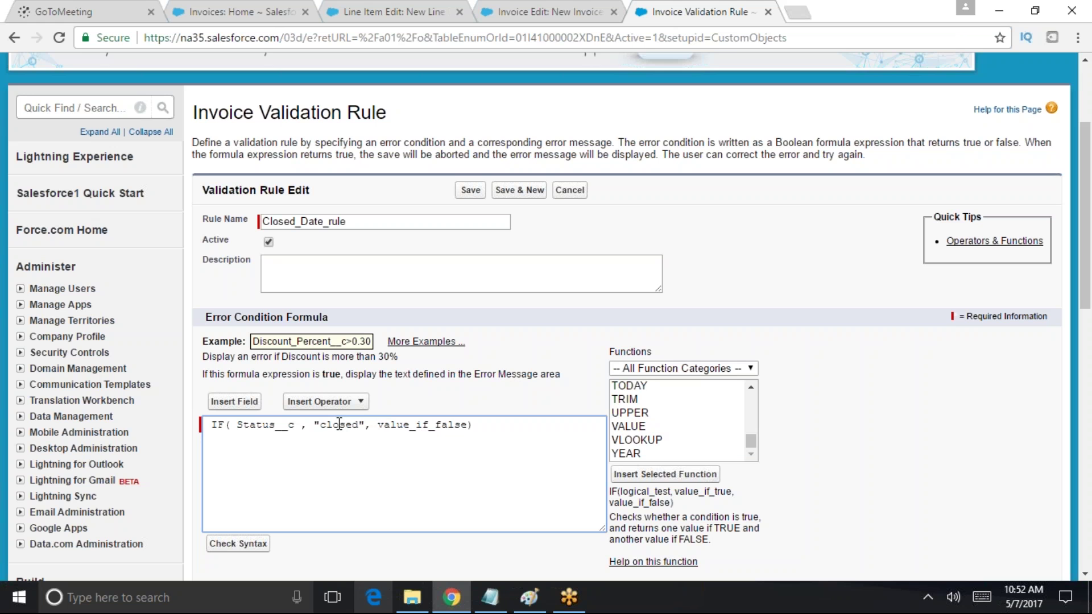
Replace Status__c in the IF function's logical test with the ISPICKVAL function
double_click(255, 425)
click(282, 425)
drag(288, 426, 237, 425)
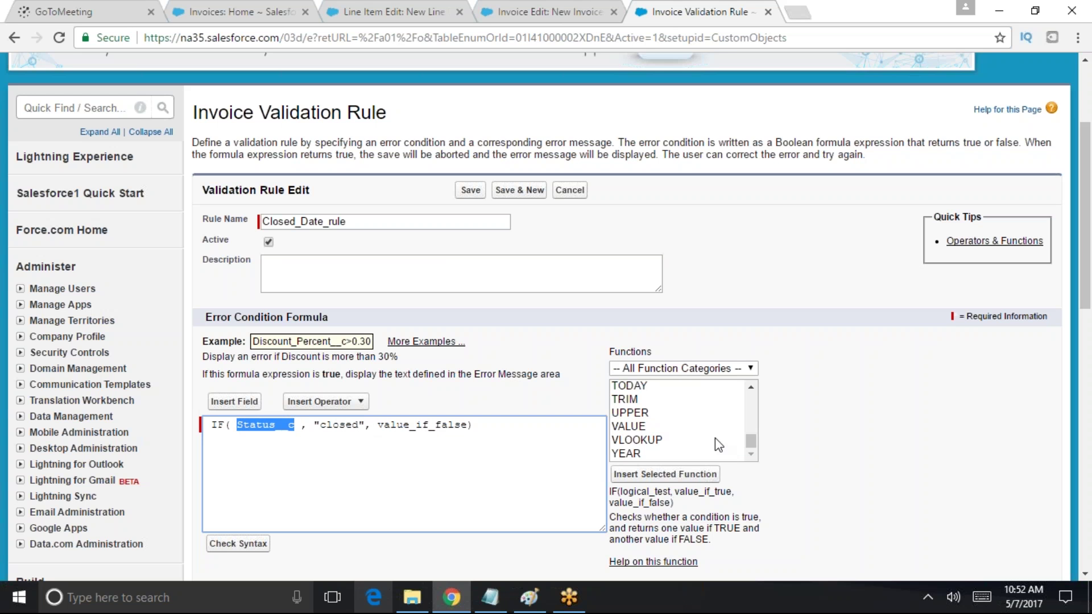
drag(751, 441, 756, 405)
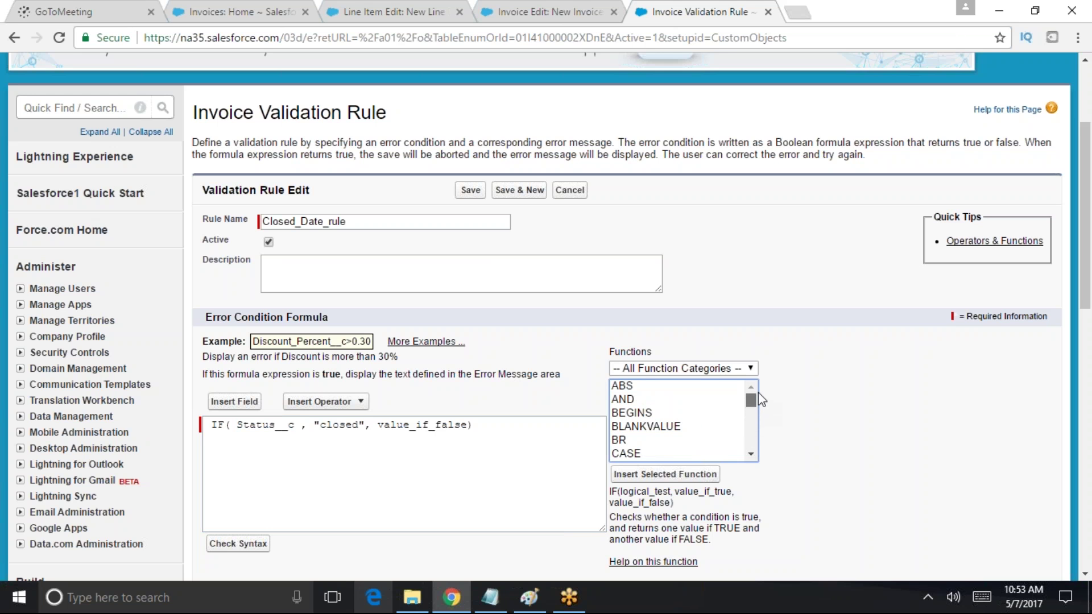
drag(753, 450, 753, 449)
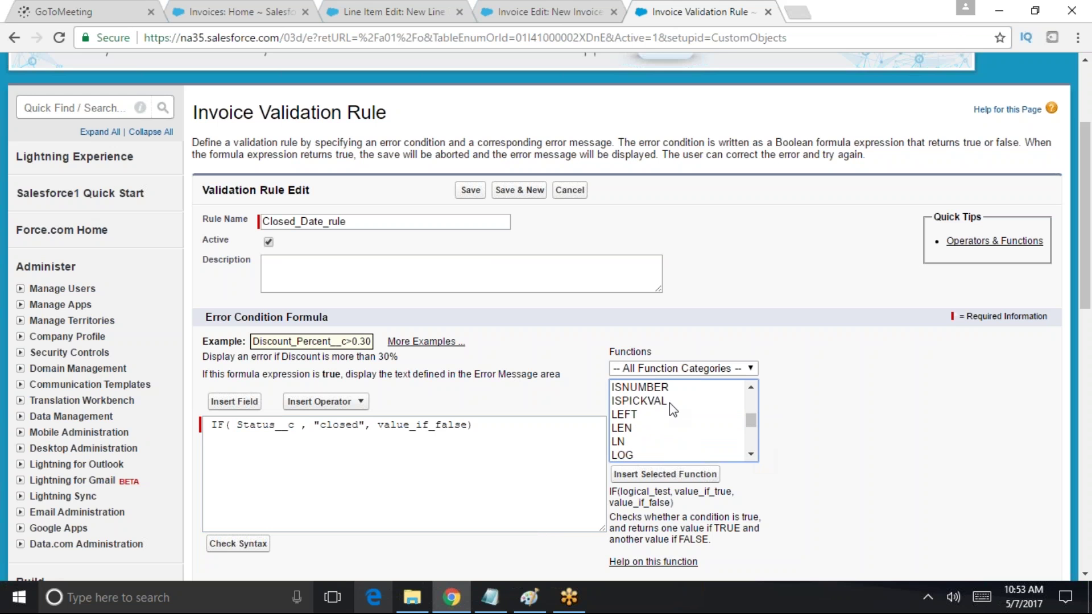
click(669, 402)
double_click(669, 402)
Replace the ISPICKVAL function's picklist_field argument with the Invoice Status field
drag(307, 426, 400, 424)
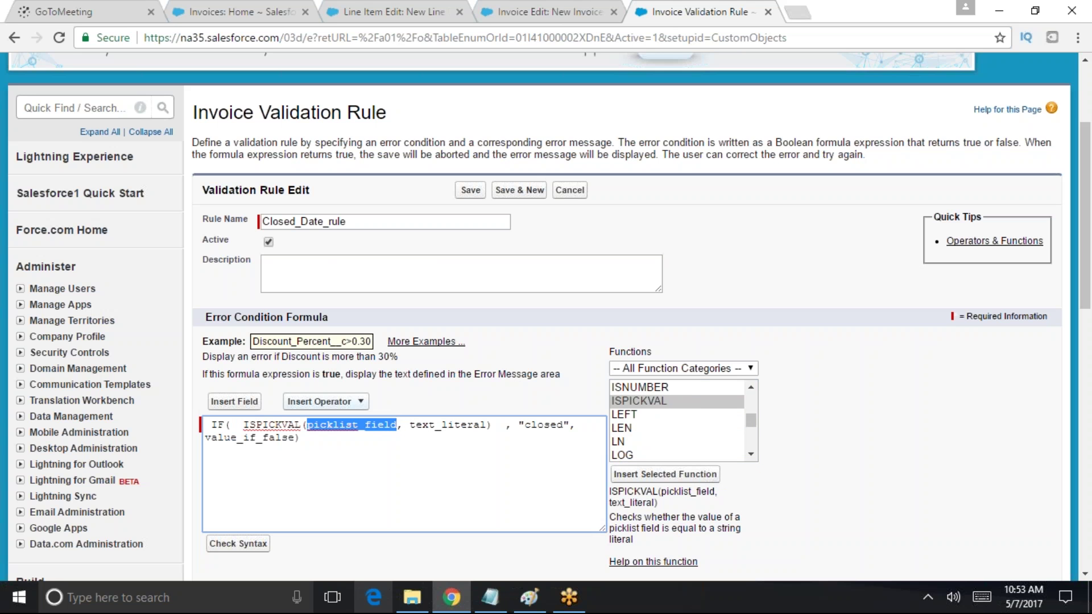
click(235, 401)
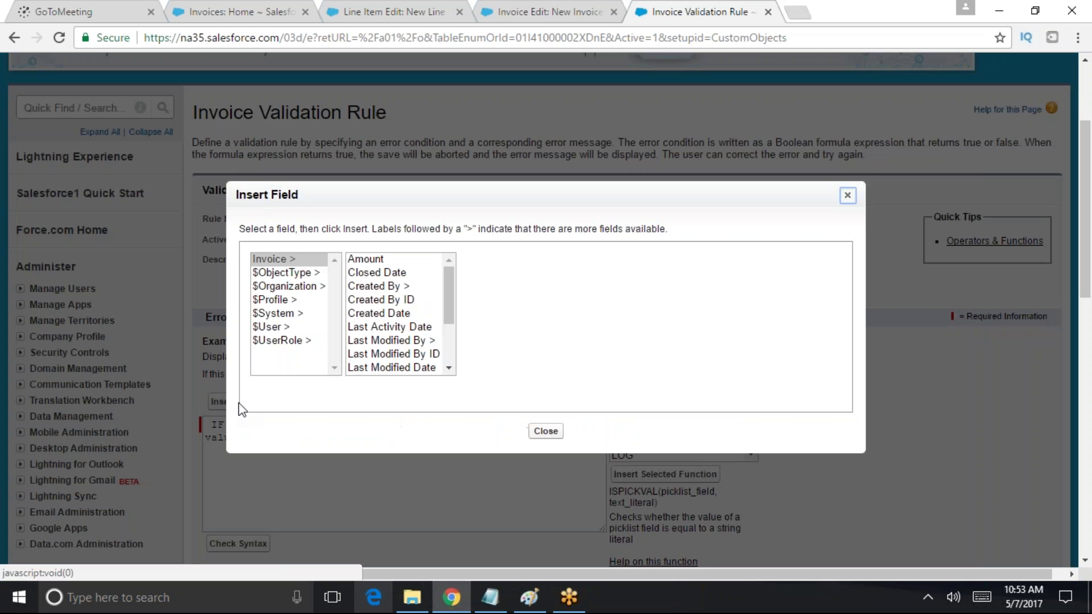
drag(455, 318, 439, 338)
click(370, 370)
click(507, 344)
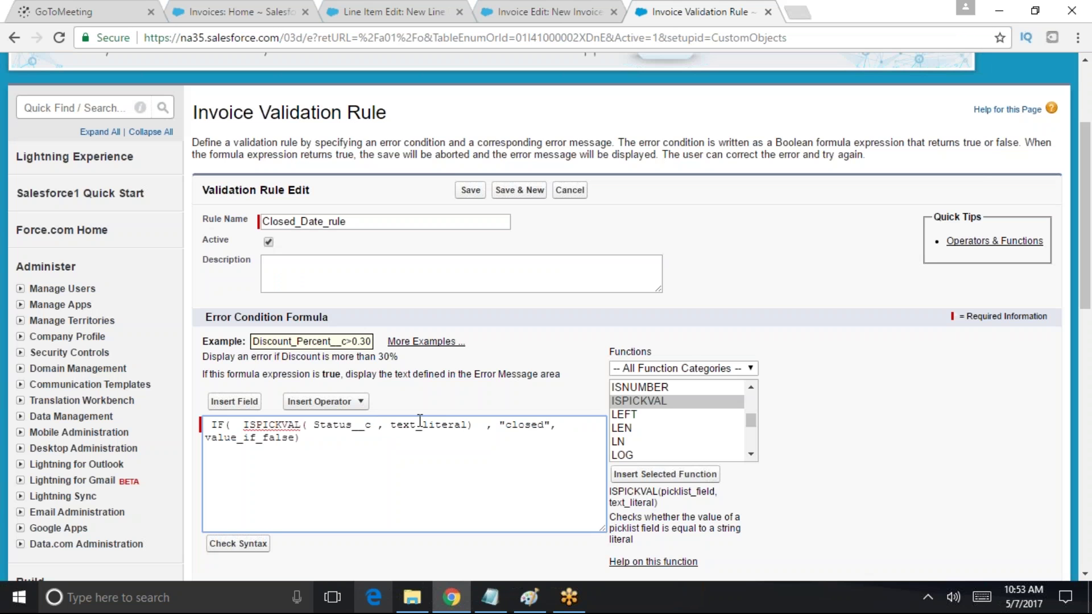
Replace the ISPICKVAL function's text_literal argument with 'Closed'
drag(391, 425, 466, 428)
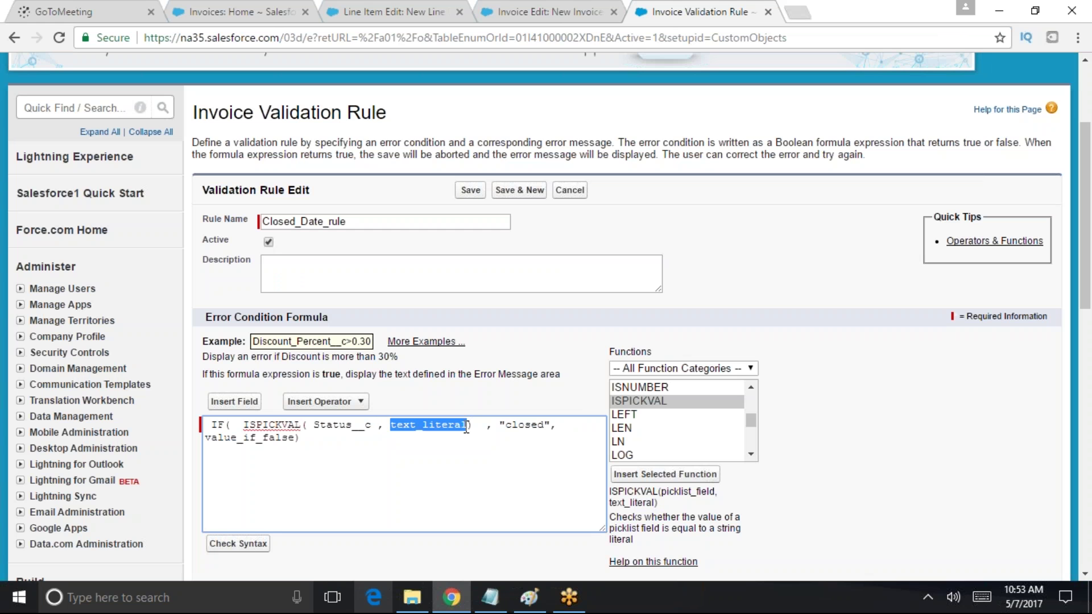
text('')
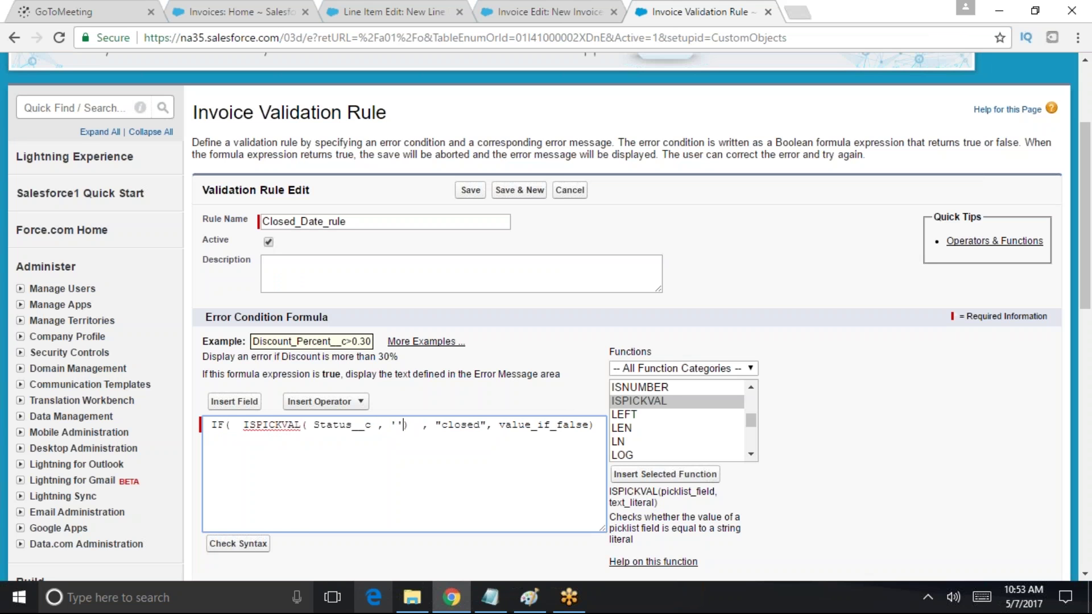
text(Closed)
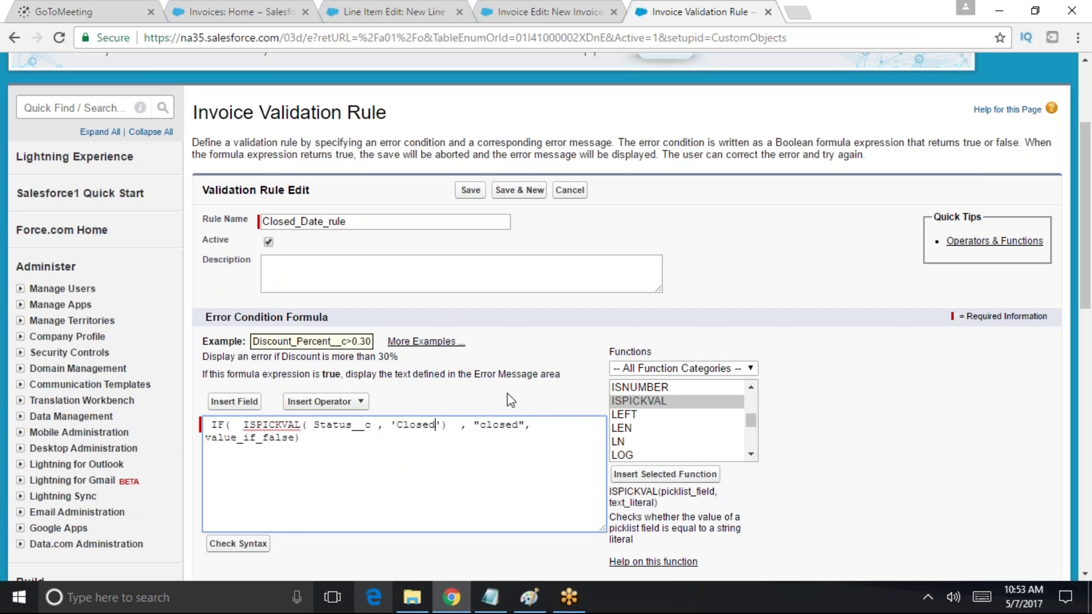
Strip the IF wrapper and its leftover arguments from around the ISPICKVAL condition and append the && operator
drag(453, 425, 470, 451)
key(BackSpace)
click(238, 428)
key(BackSpace)
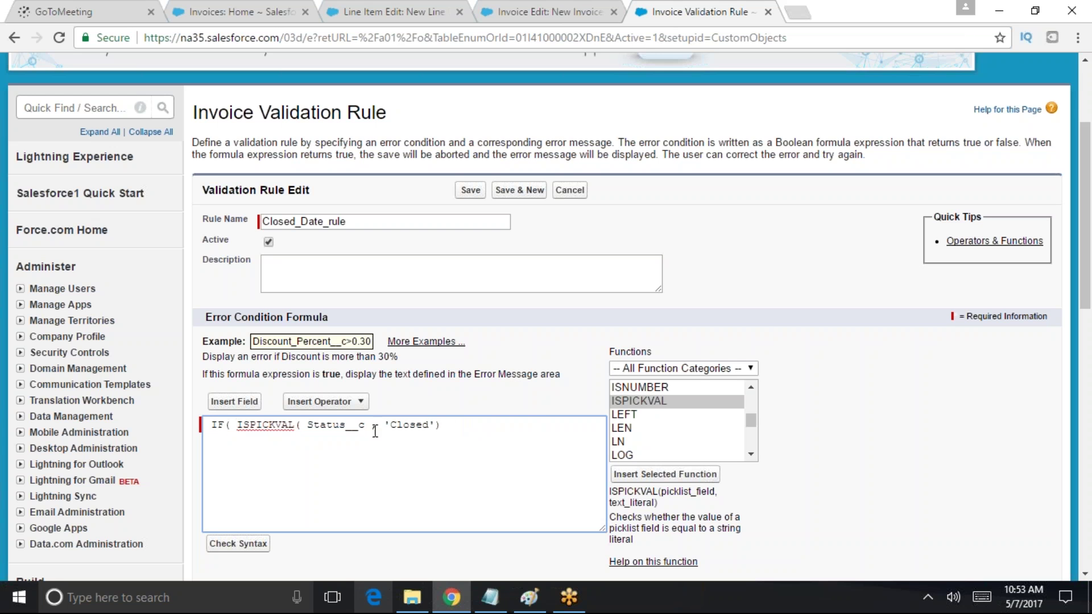
click(484, 423)
drag(205, 424, 237, 425)
key(BackSpace)
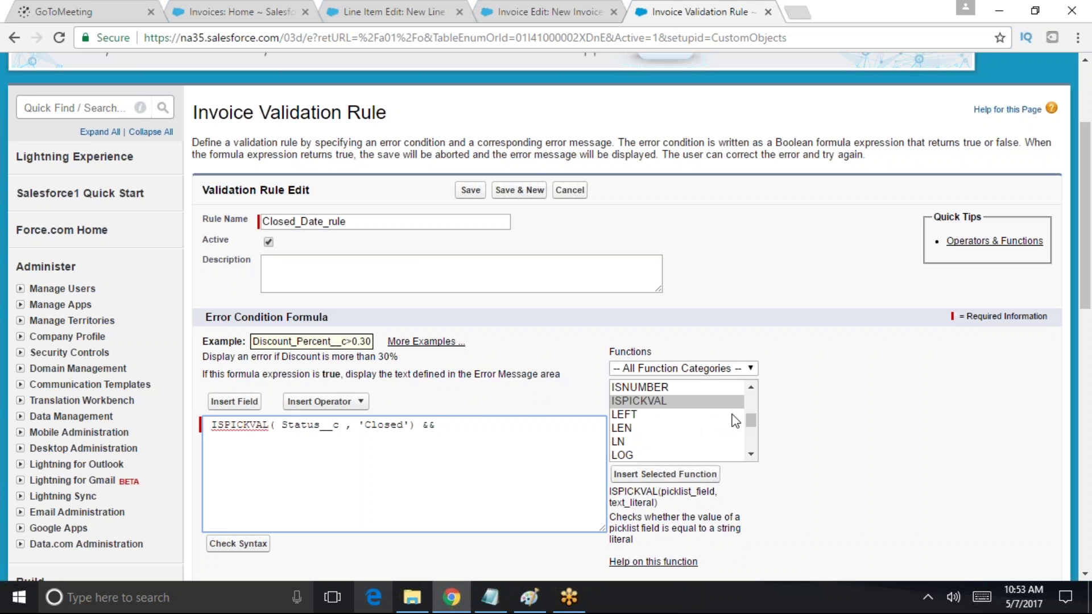
Add the ISBLANK function after the && operator in the error condition formula
mouse_move(750, 421)
mouse_down()
mouse_move(749, 466)
mouse_move(754, 399)
mouse_move(762, 418)
mouse_up()
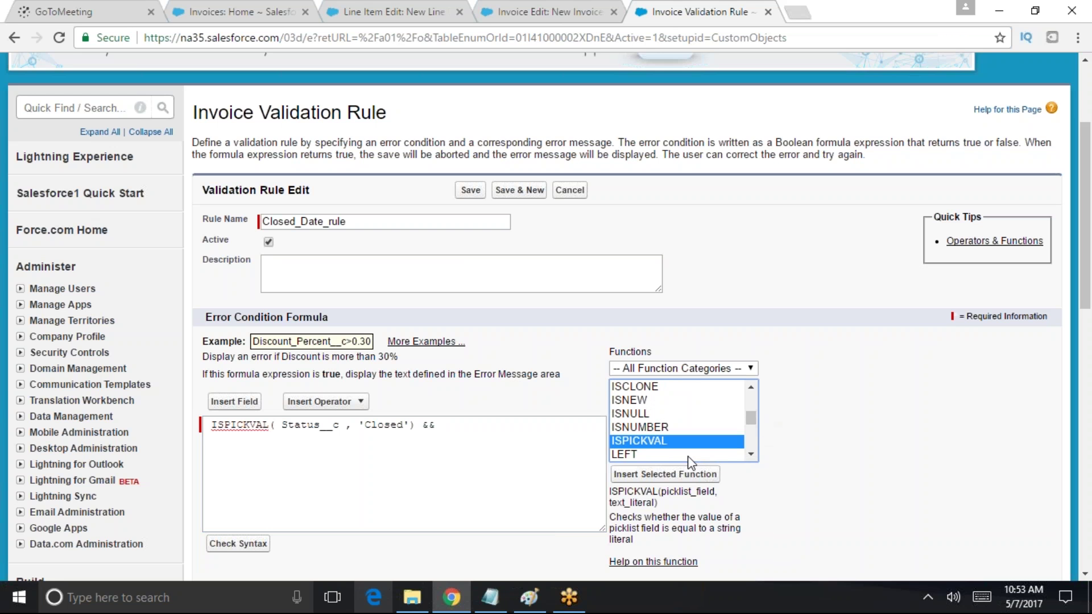
scroll(685, 449, down, 3)
scroll(689, 441, up, 1)
scroll(690, 442, up, 4)
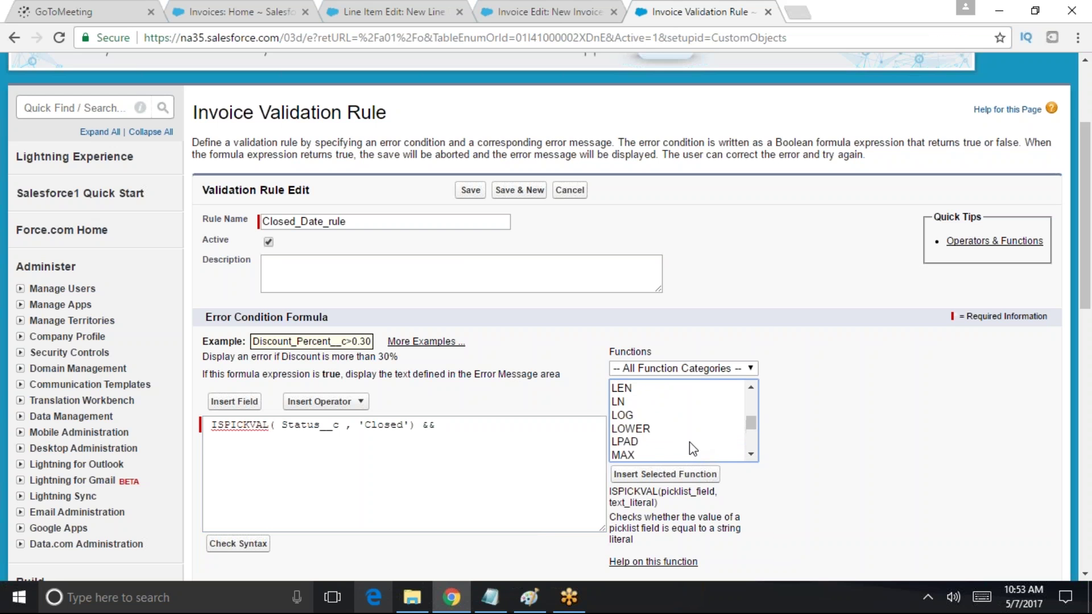
scroll(694, 451, up, 2)
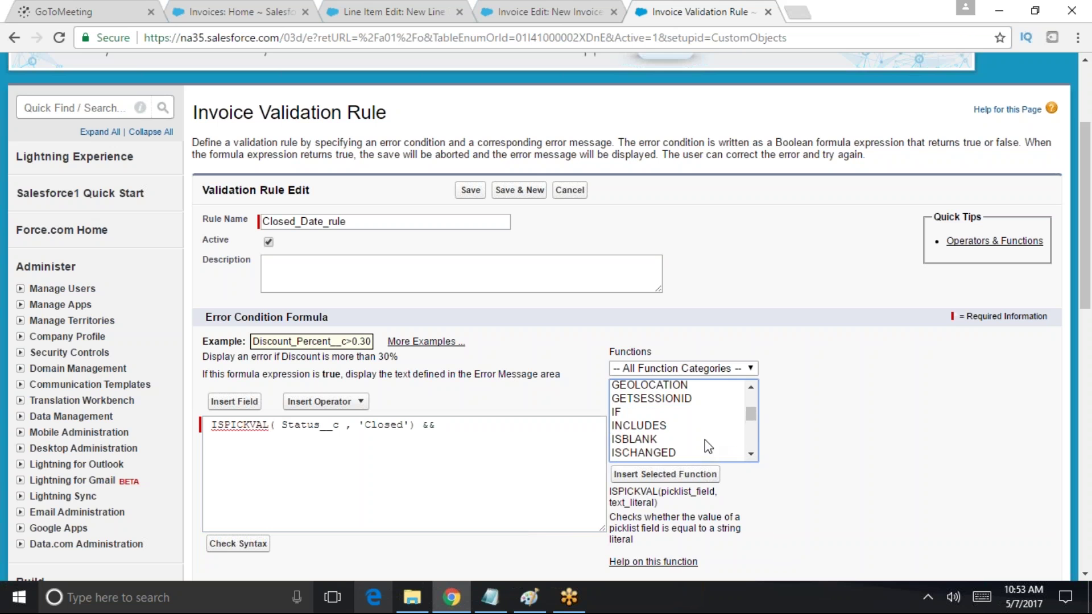
double_click(636, 439)
Replace the ISBLANK function's expression argument with the Invoice Closed Date field and bring the closing parenthesis onto the same line
double_click(520, 426)
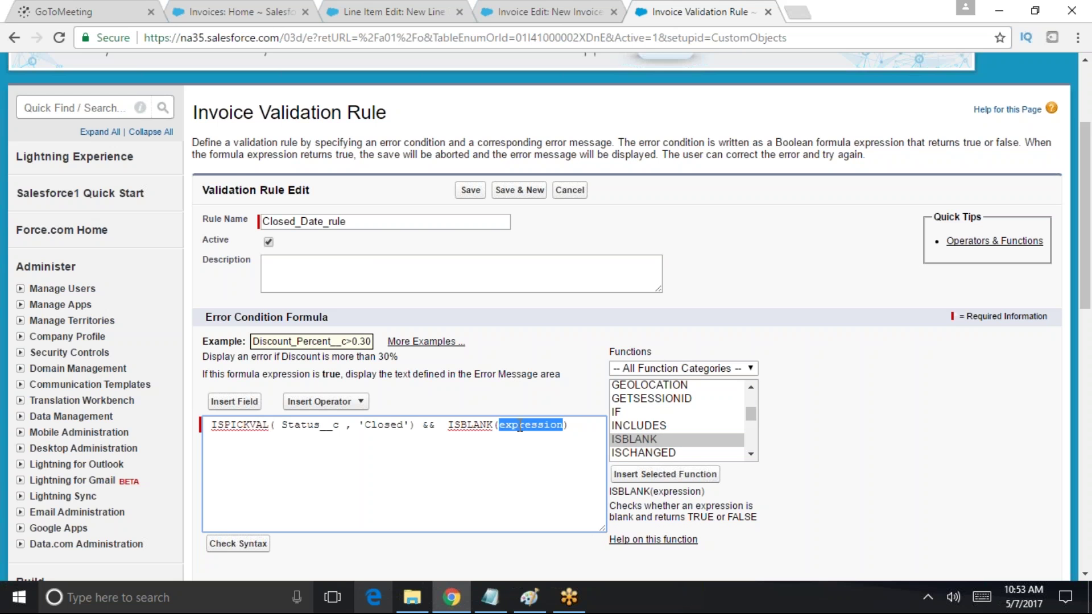
click(234, 402)
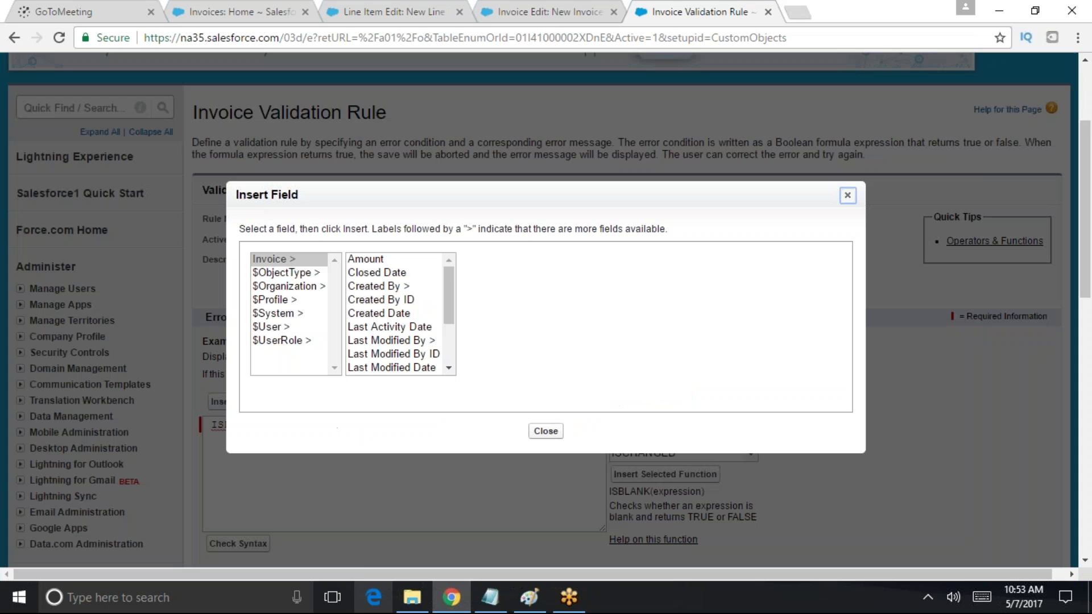
scroll(448, 305, down, 1)
drag(448, 306, 447, 356)
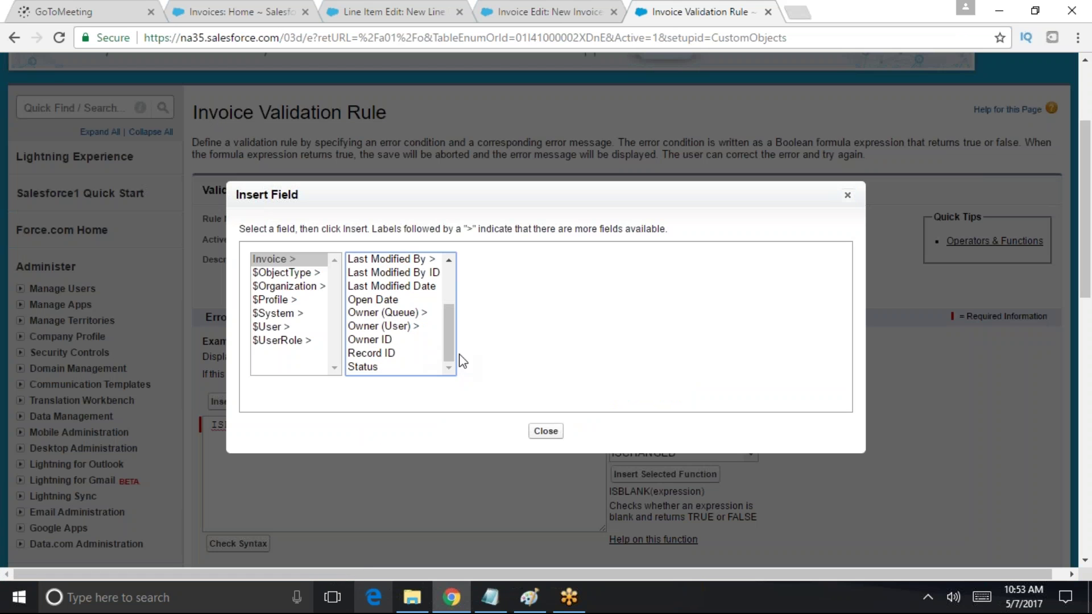
scroll(451, 319, up, 2)
scroll(450, 313, up, 1)
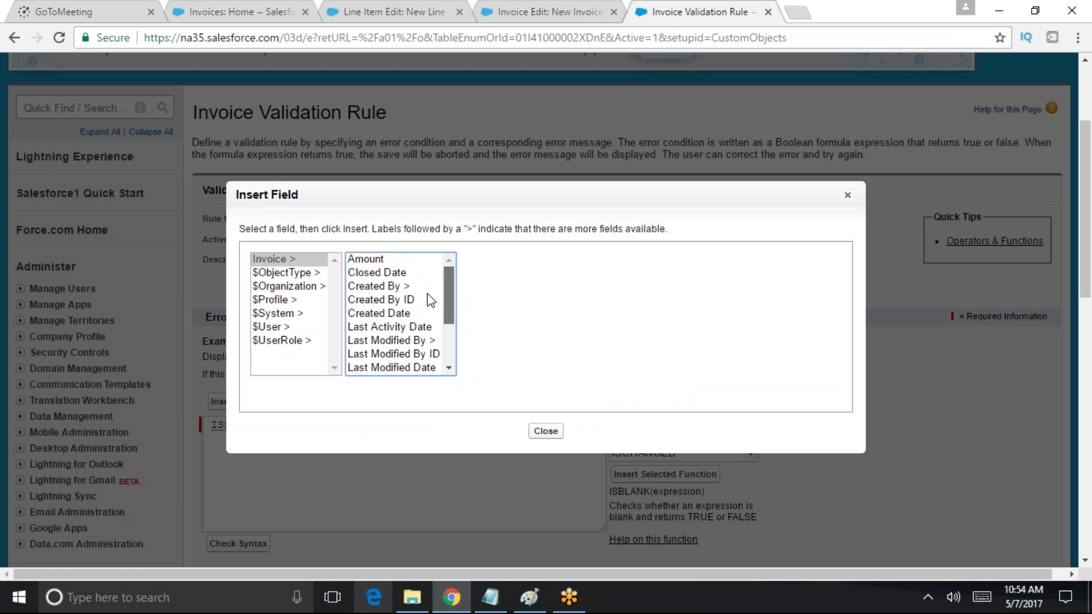
click(388, 274)
click(520, 346)
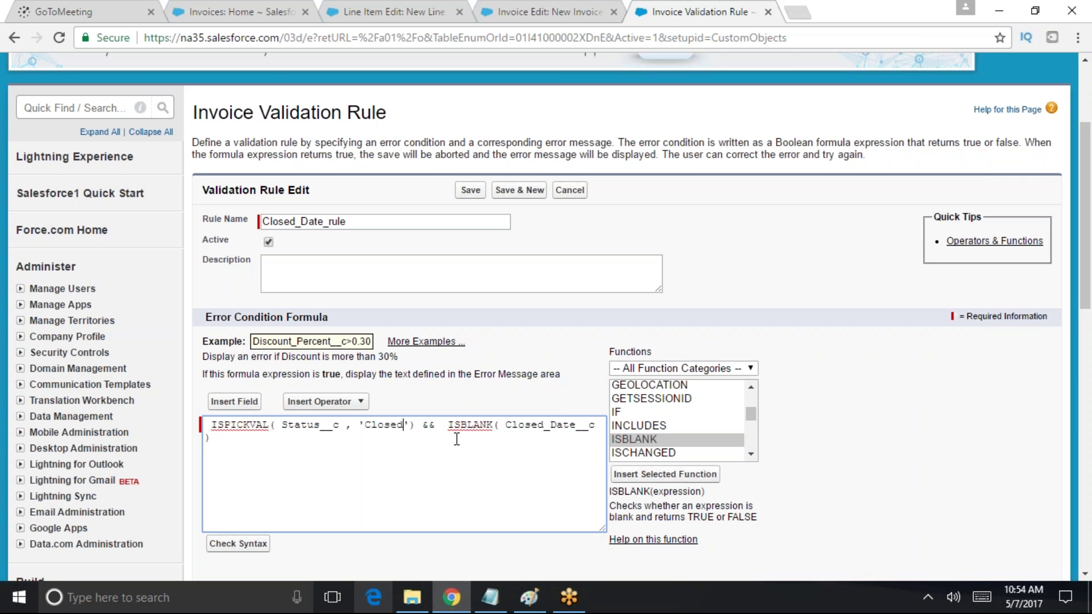
click(206, 438)
key(BackSpace)
drag(609, 432, 220, 439)
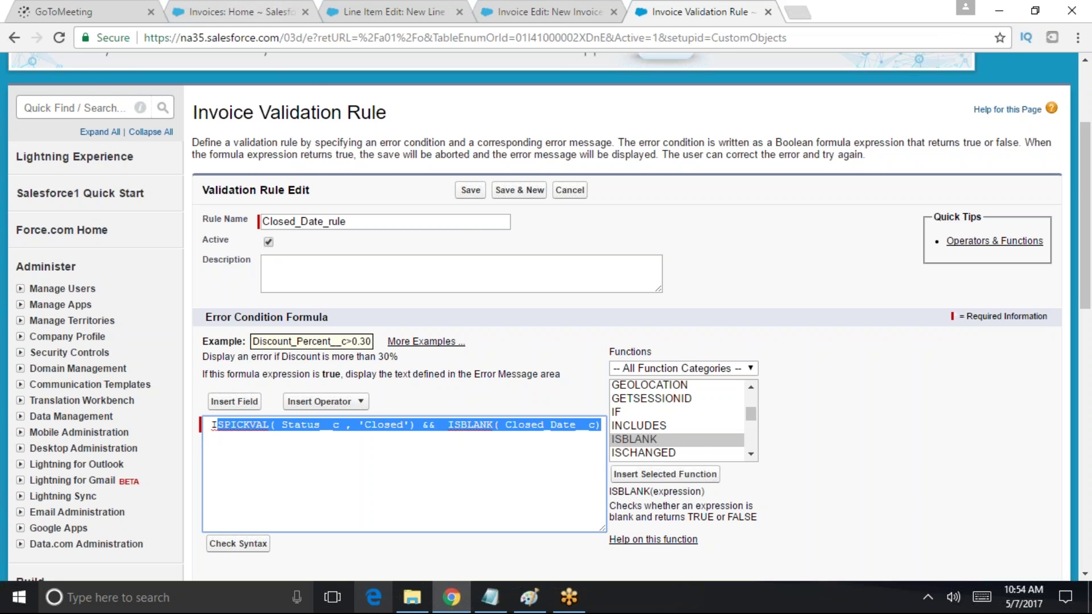
Check the Status options on a new invoice form, and return to the Closed_Date_rule formula
click(358, 10)
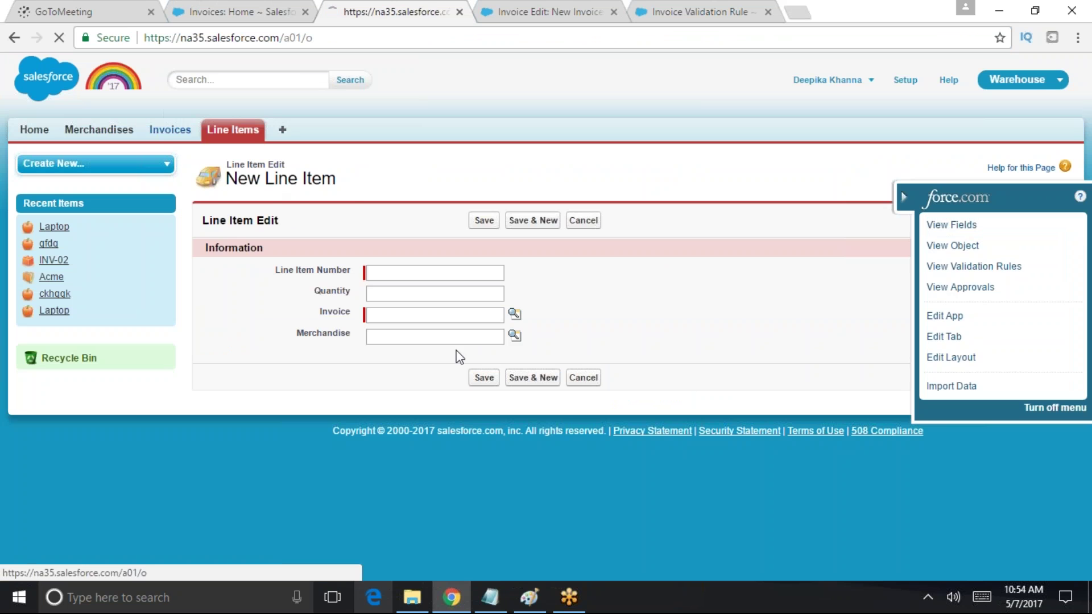
click(477, 250)
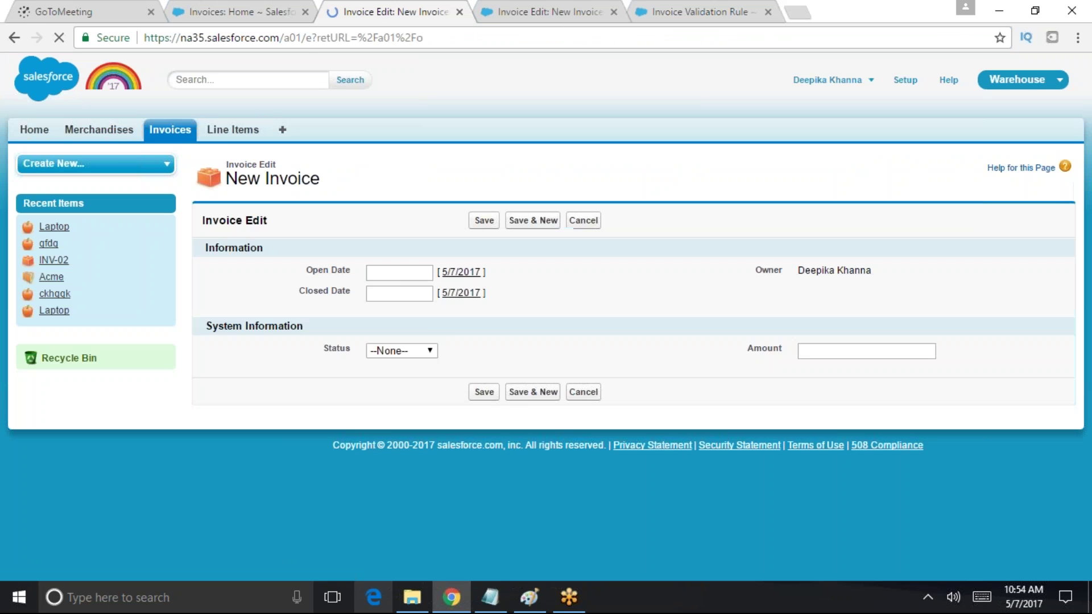
click(411, 353)
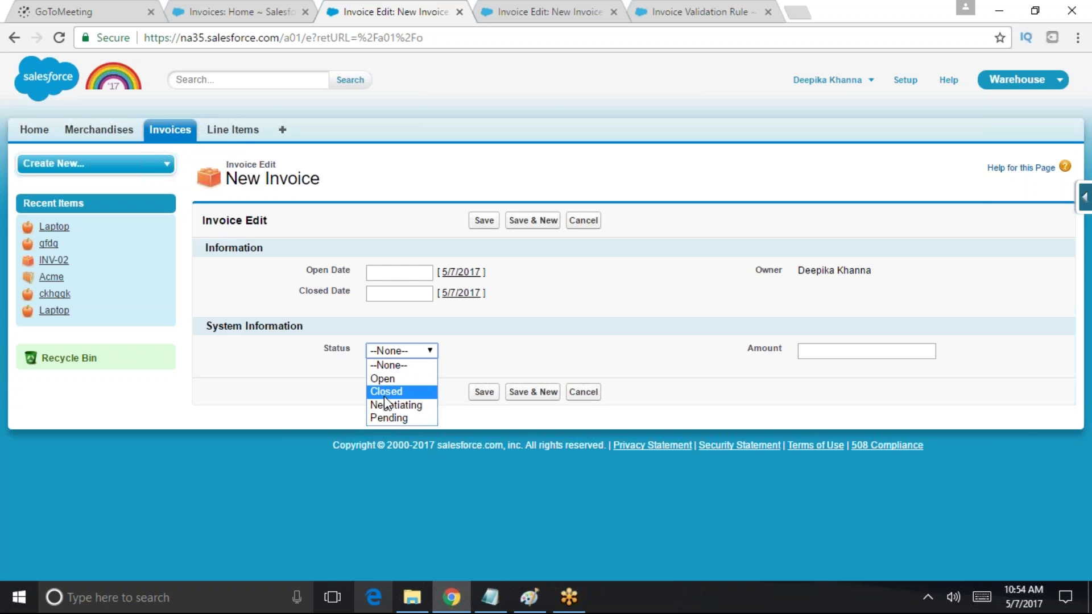
click(236, 12)
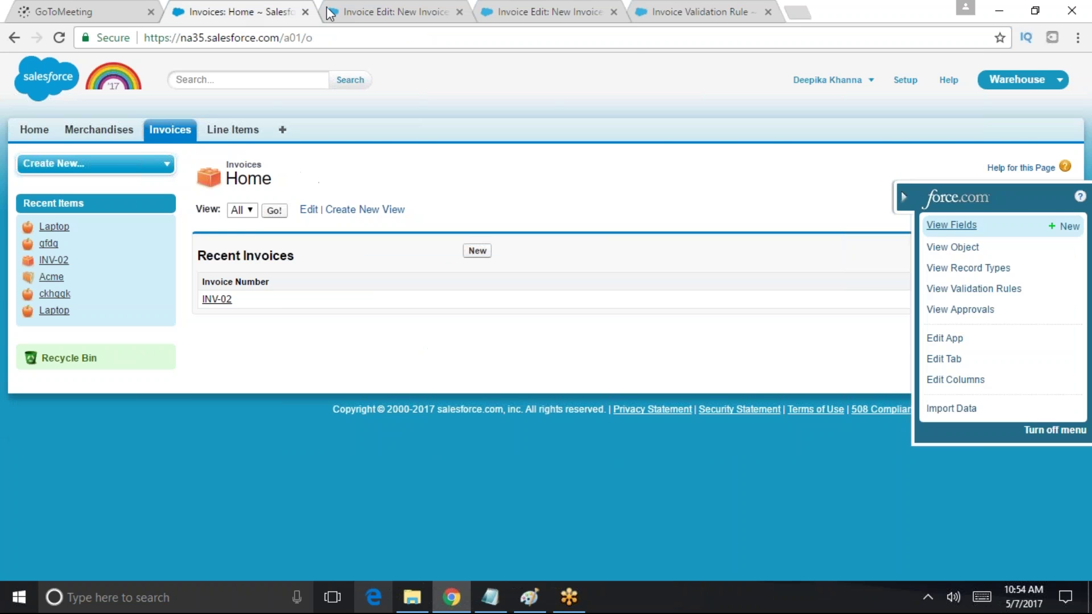
click(728, 11)
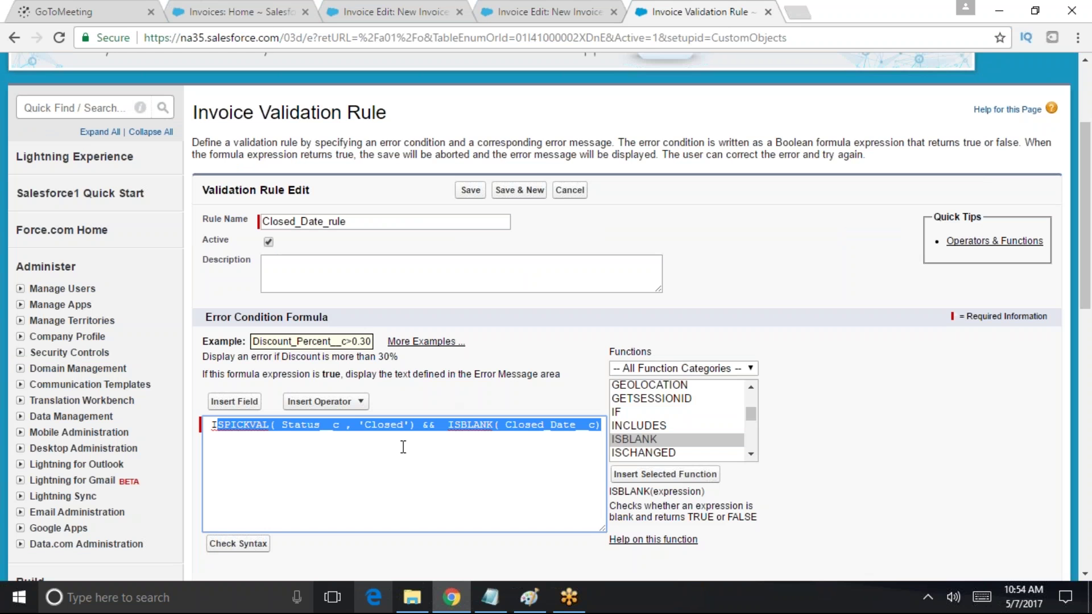
click(418, 430)
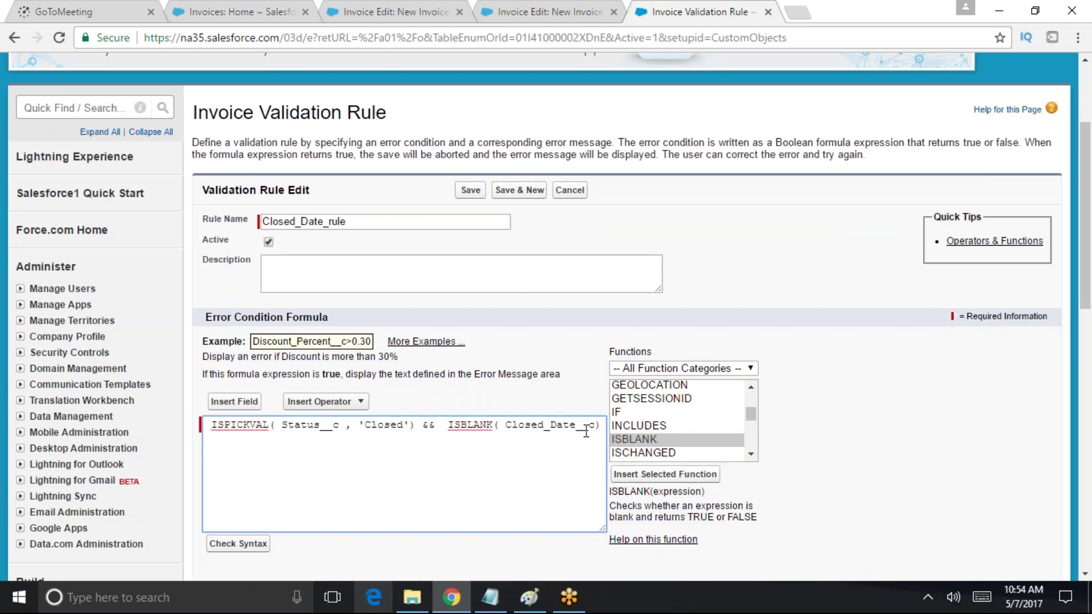
Enter the error message 'Please provide the closed date value' and save the validation rule
scroll(586, 432, up, 1)
scroll(455, 437, down, 6)
click(310, 440)
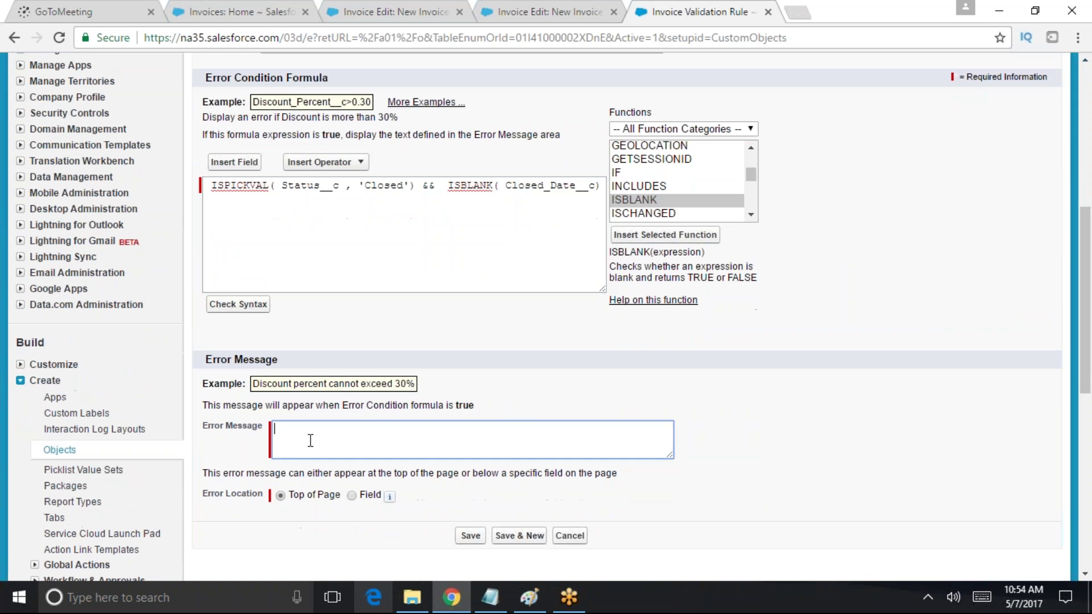
text(Please provide the closed date)
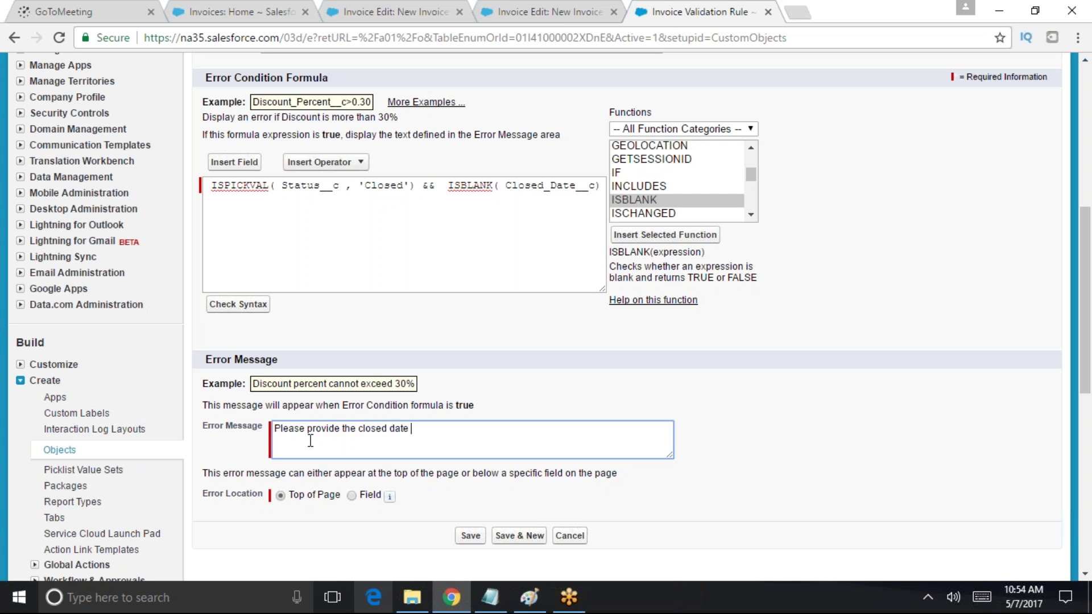
text( value)
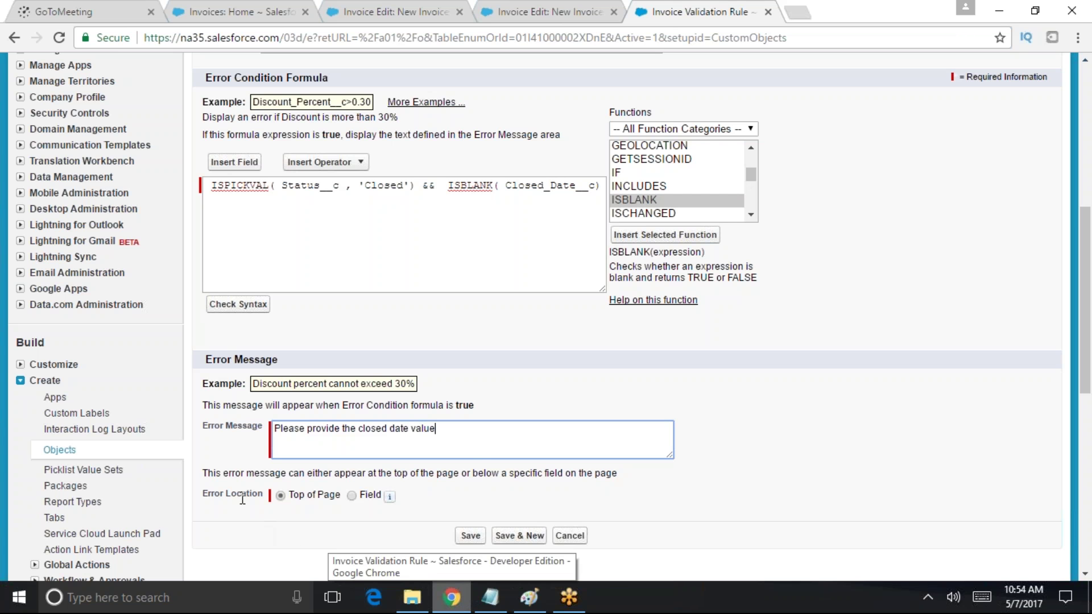
scroll(241, 494, down, 3)
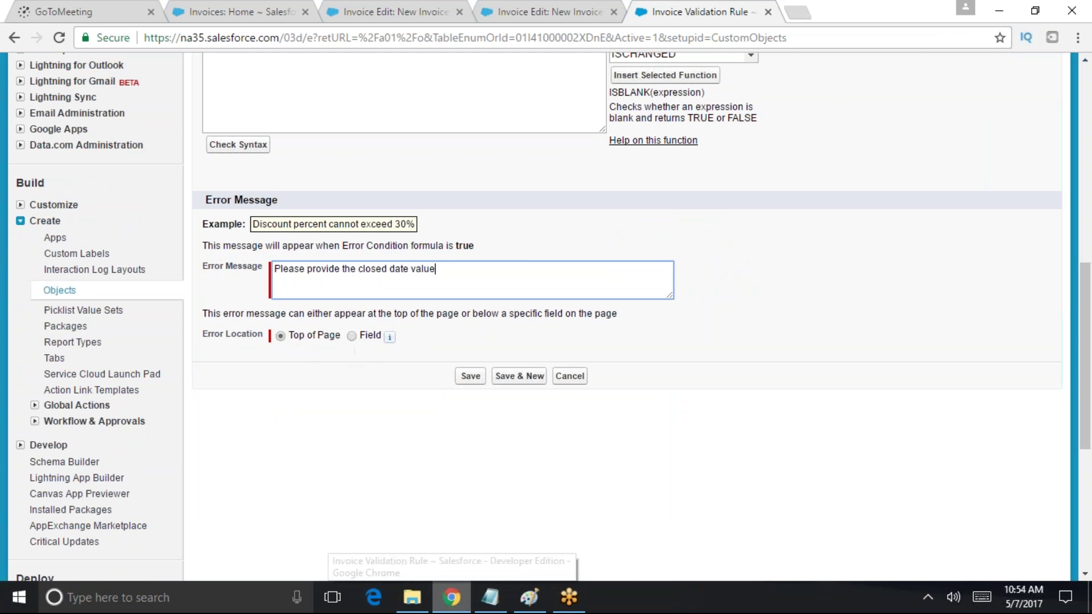
click(470, 376)
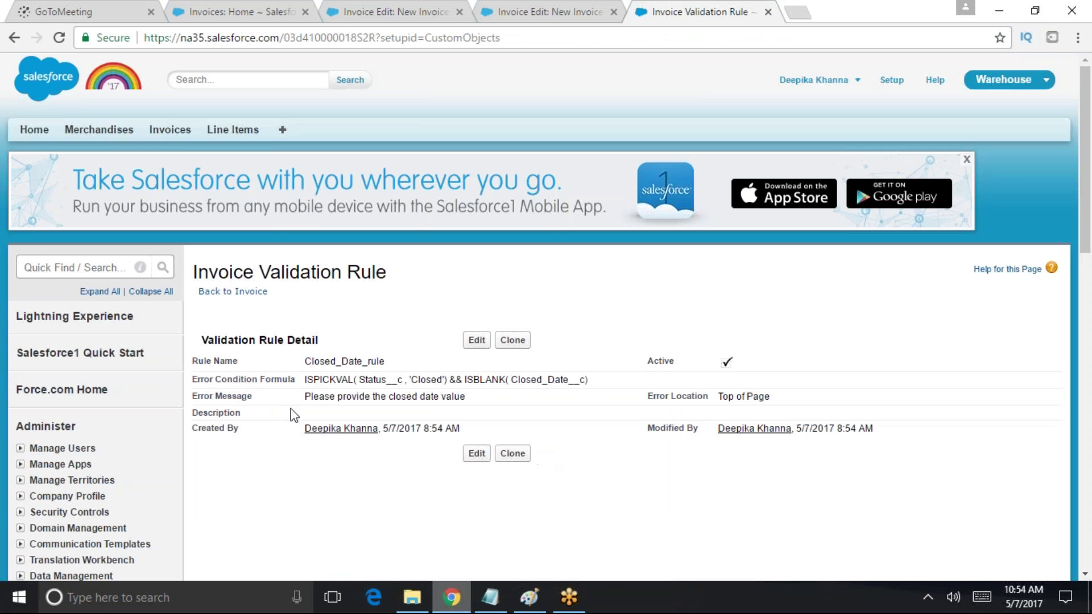
Create an invoice with Status Closed and Amount 45, leave the Closed Date empty, and try to save it
click(170, 132)
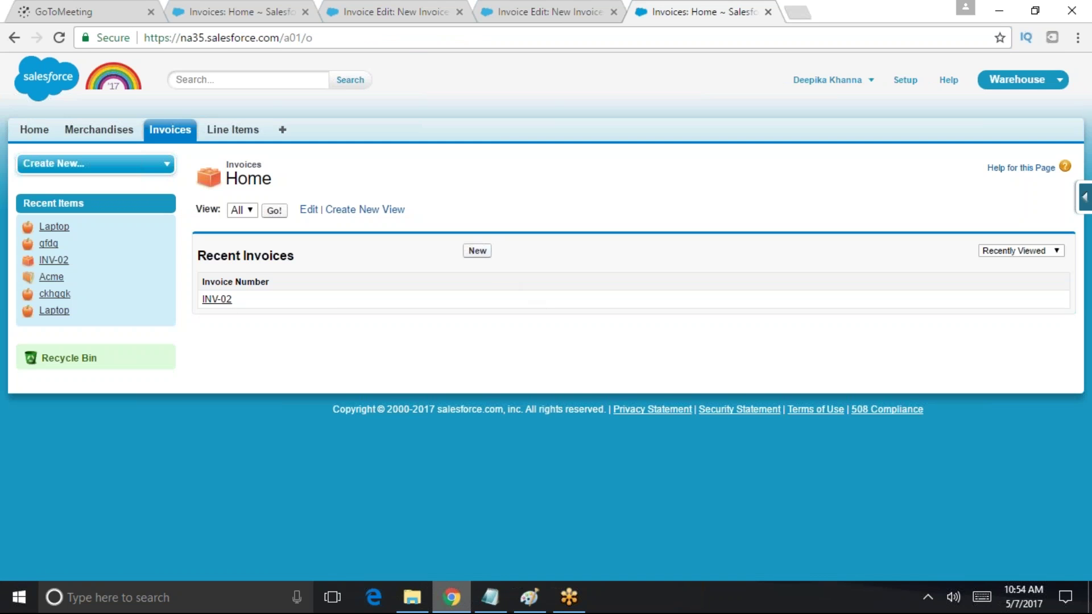
click(477, 251)
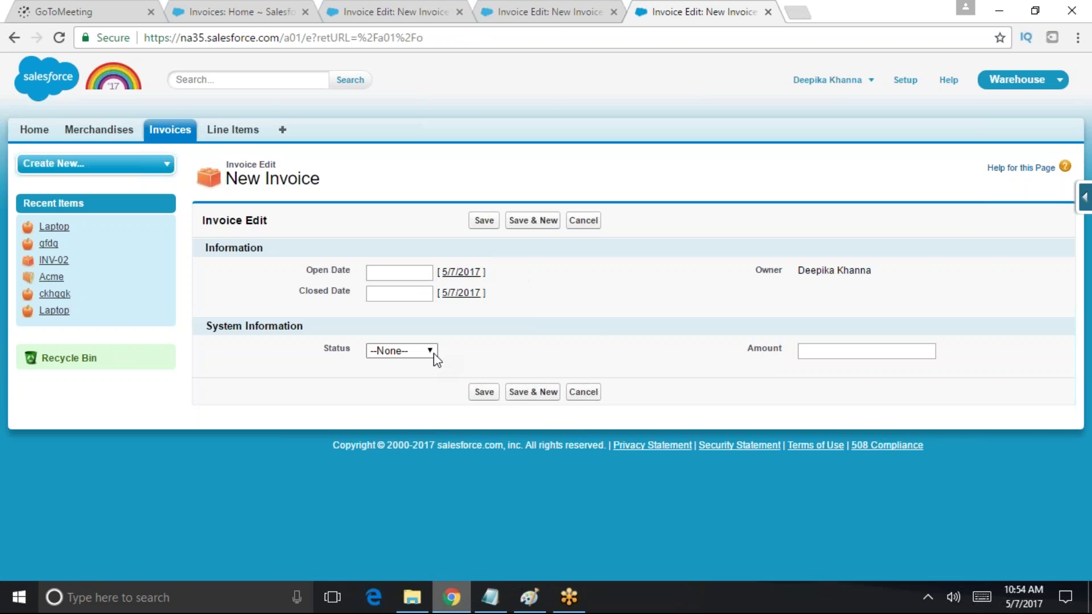
click(430, 351)
click(411, 395)
click(841, 349)
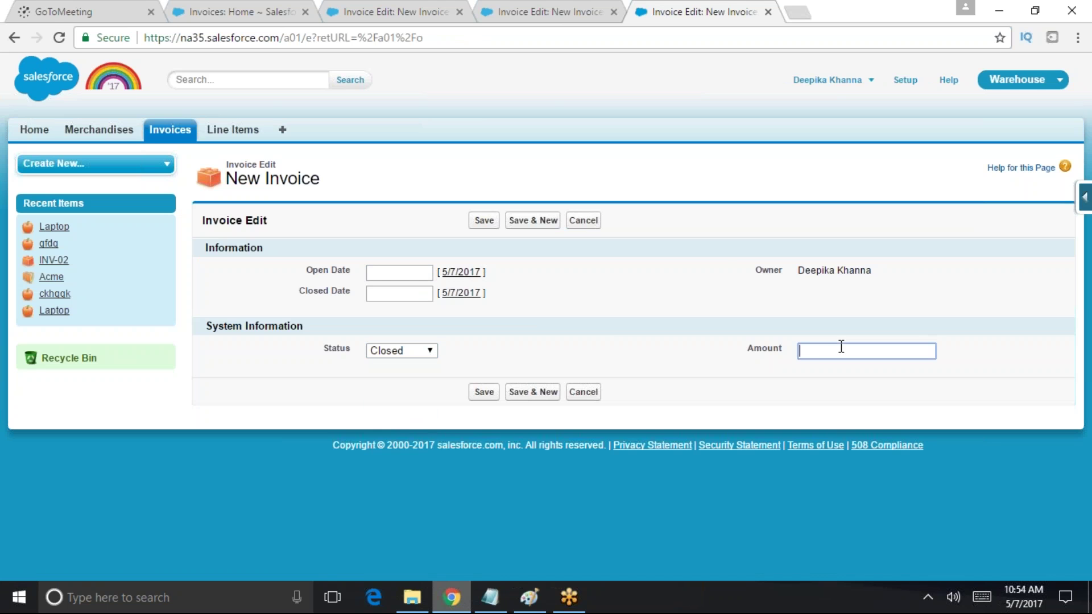
text(45)
click(484, 392)
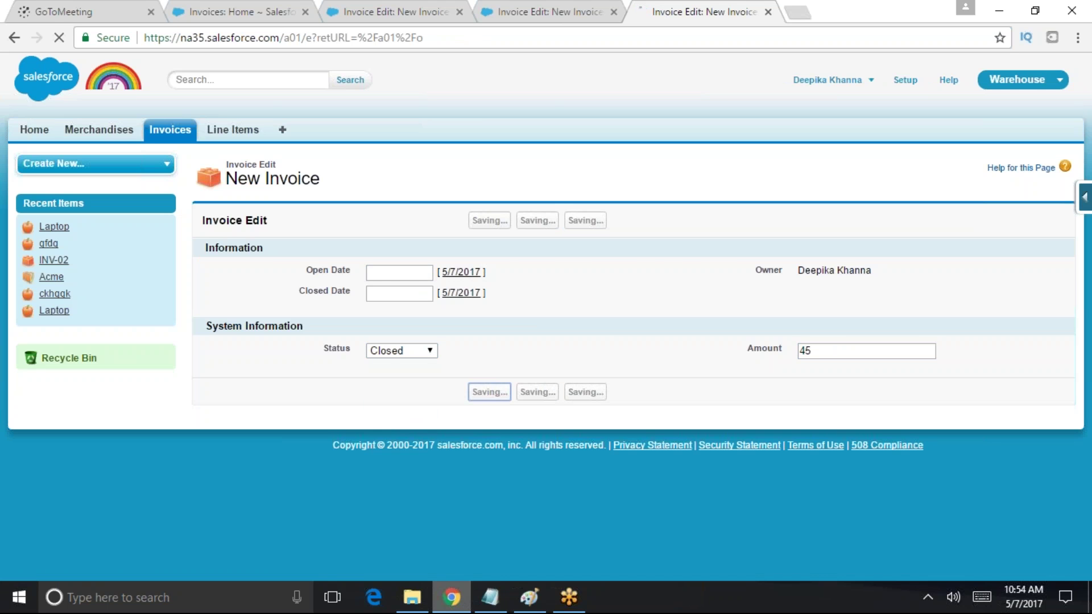
drag(549, 267, 733, 269)
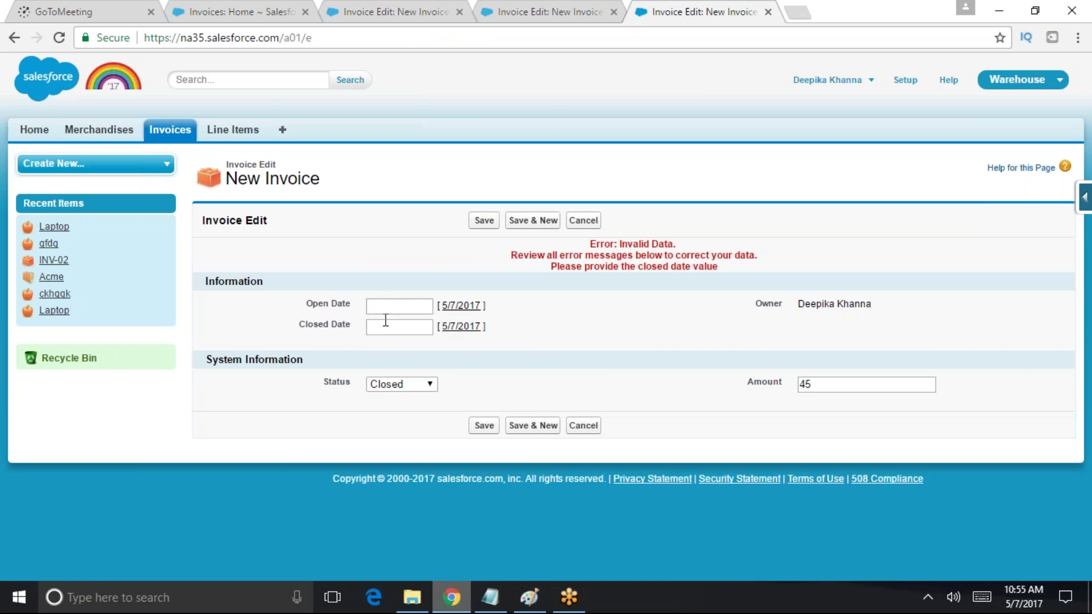
Set the new invoice's Closed Date to 5/9/2017 and save the record
click(391, 328)
click(426, 393)
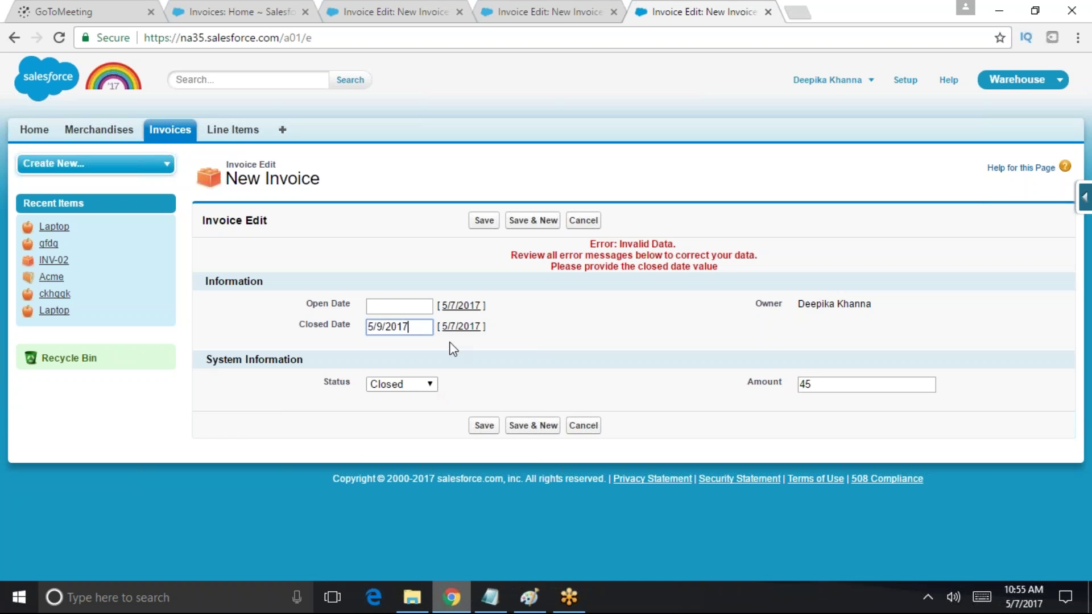
key(Return)
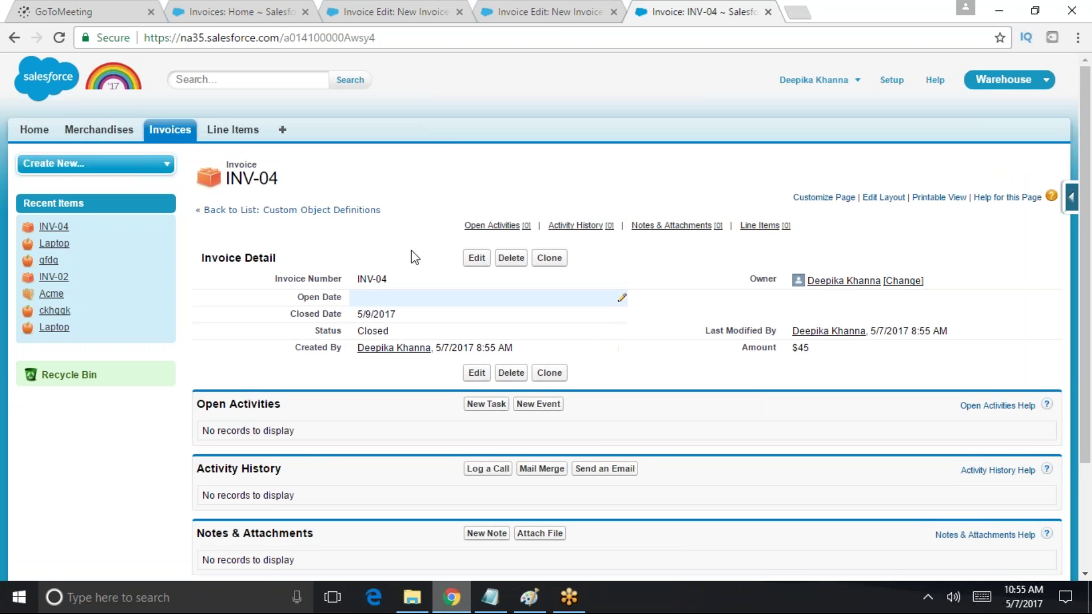
double_click(380, 336)
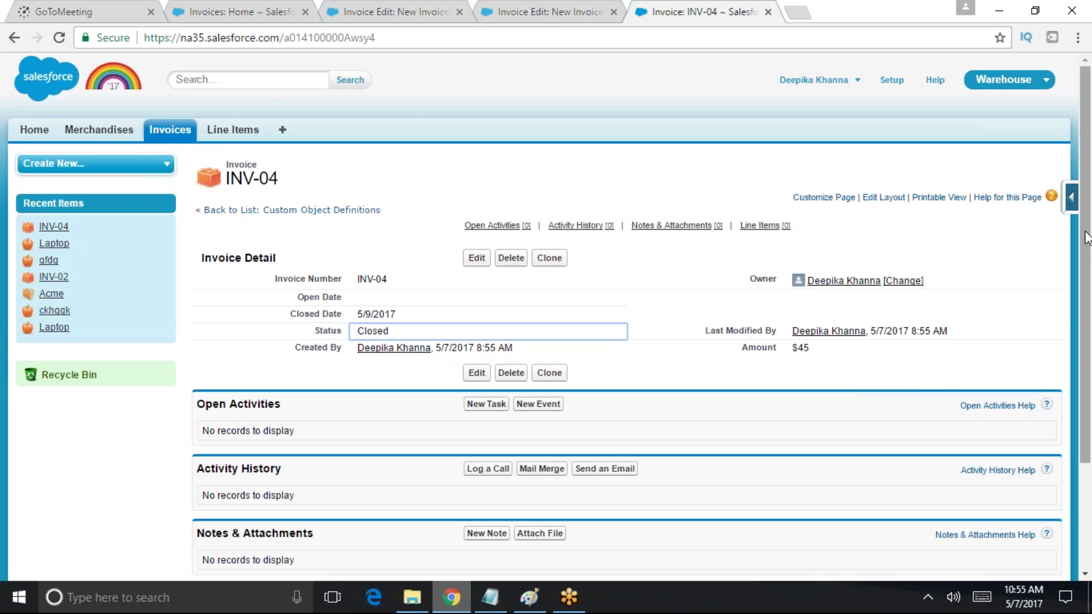
Start a new validation rule on the Invoice object
click(1070, 198)
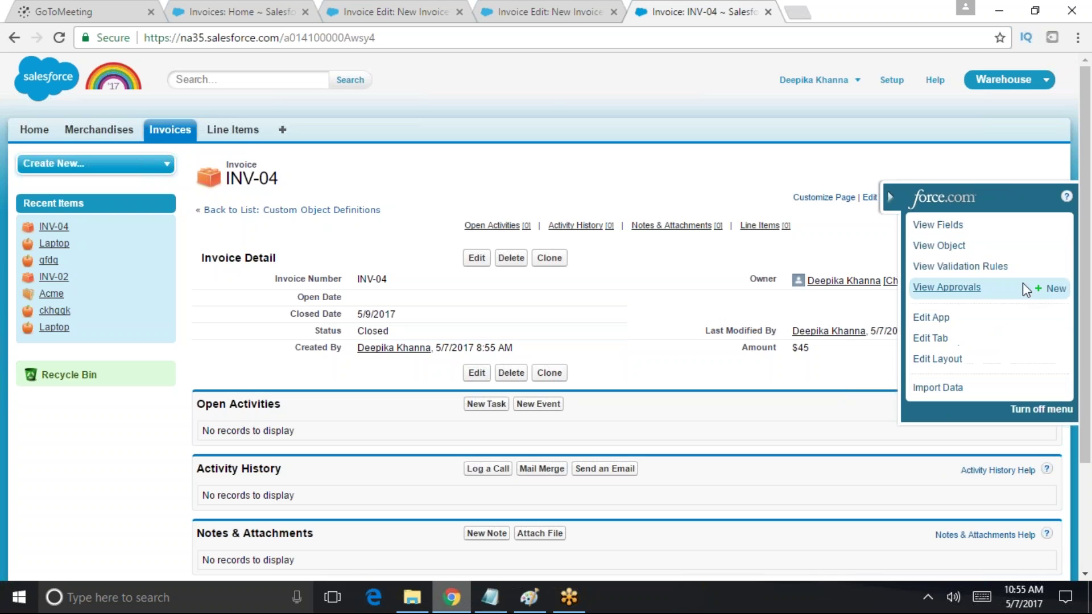
click(1053, 268)
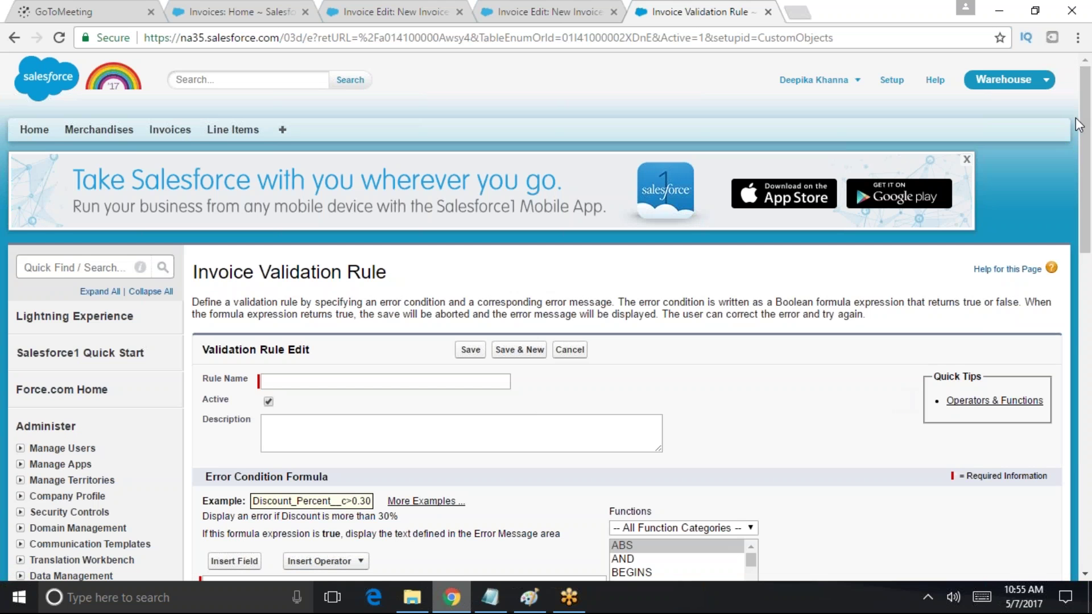
drag(1086, 172, 1089, 263)
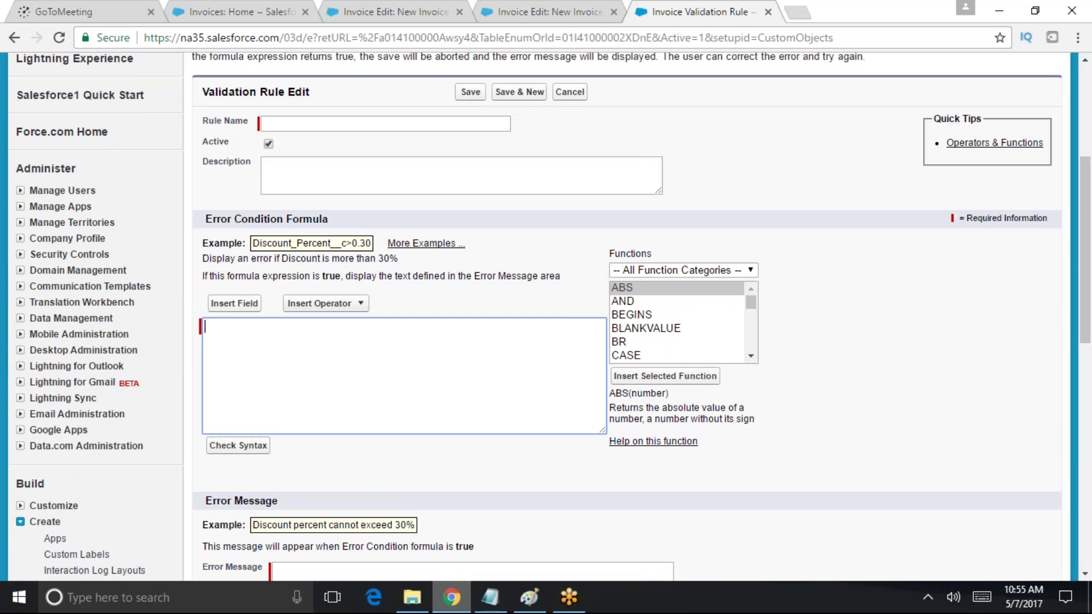
click(234, 303)
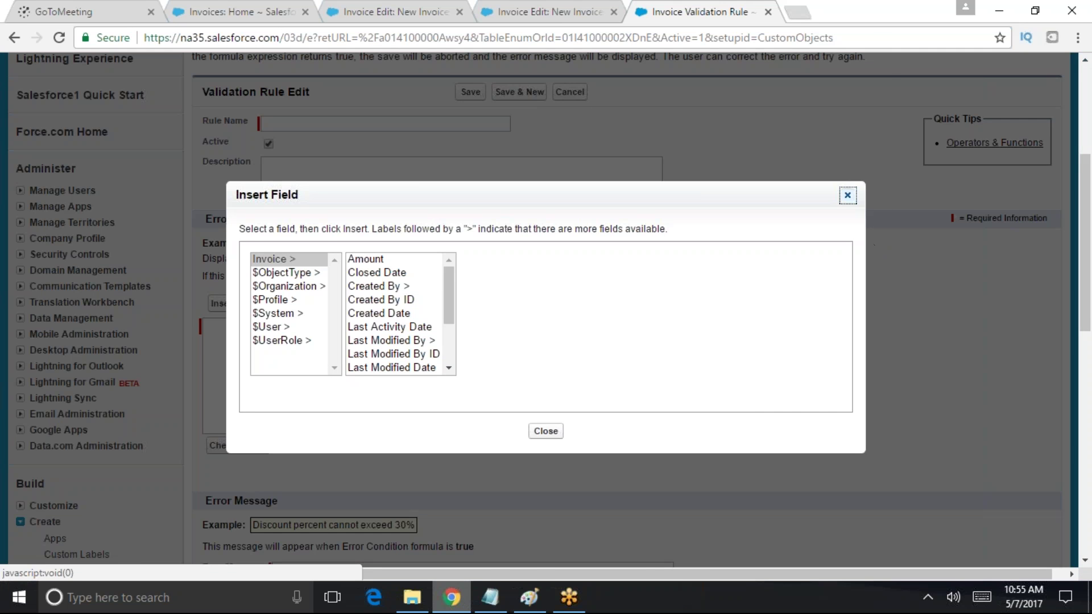
click(847, 195)
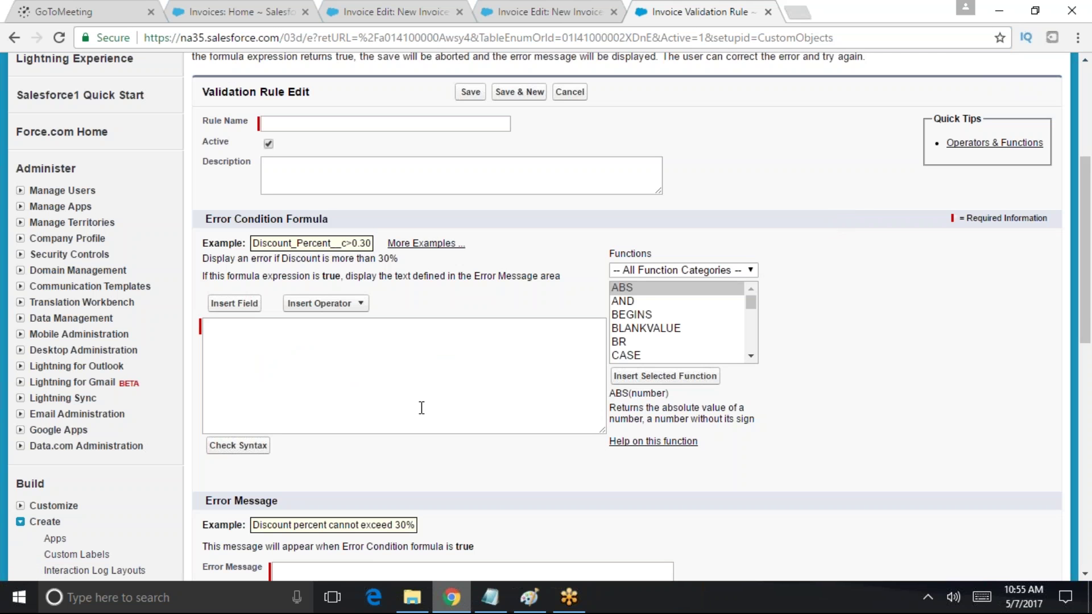
Insert the Invoice Open Date field into the error condition formula and add the Less Than operator after it
click(237, 305)
scroll(449, 290, down, 2)
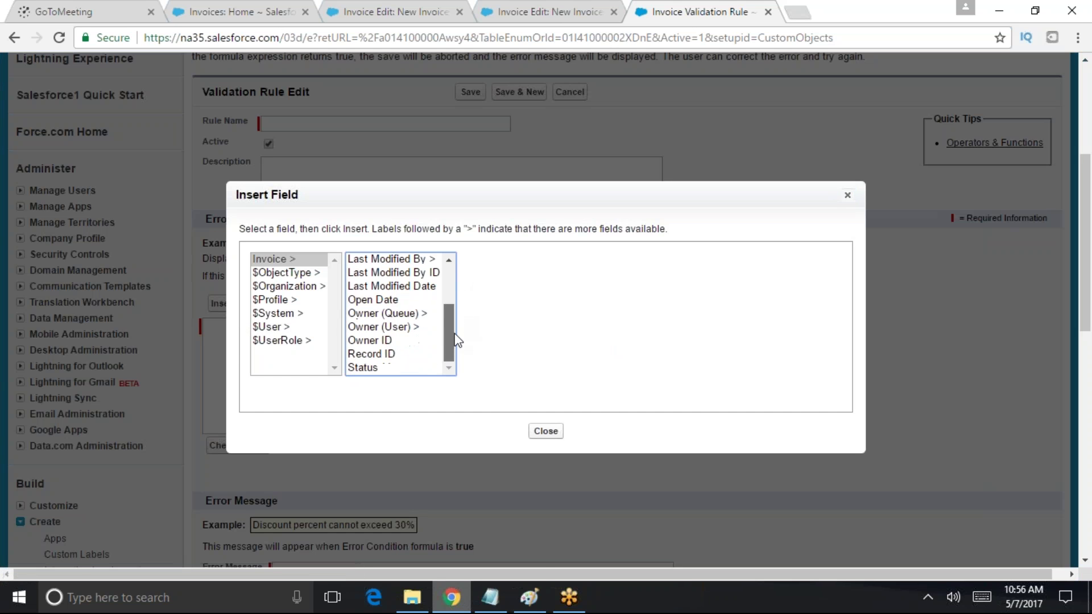
drag(392, 286, 394, 305)
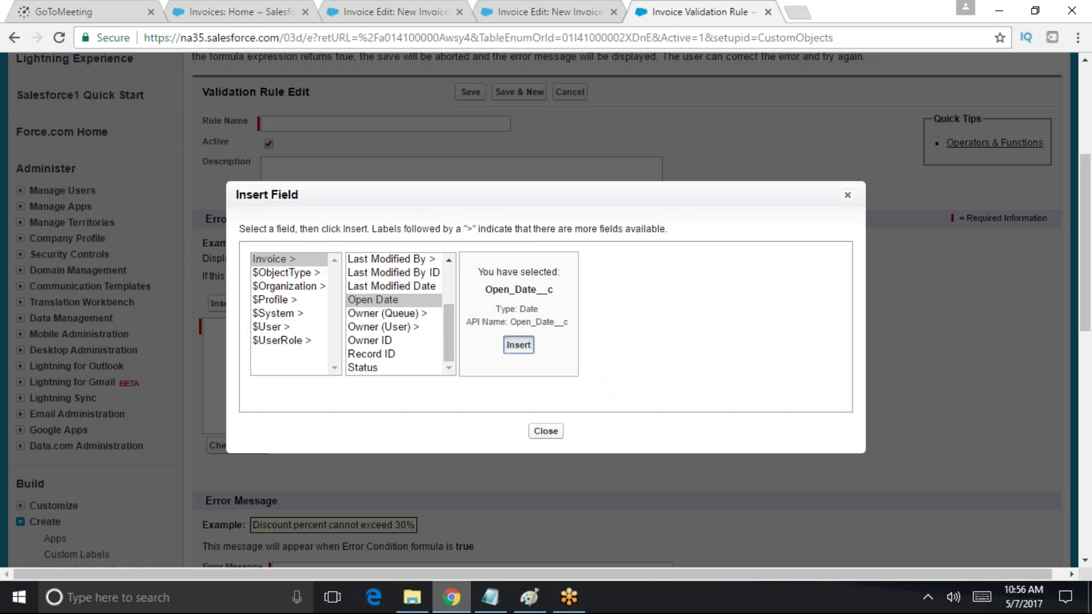
click(523, 345)
click(363, 306)
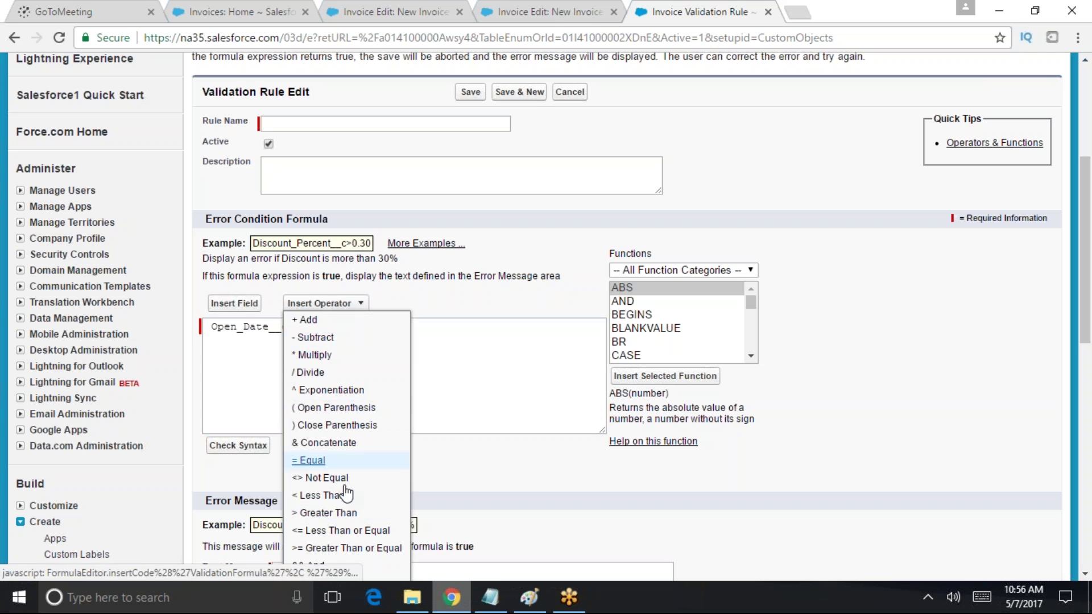
click(323, 495)
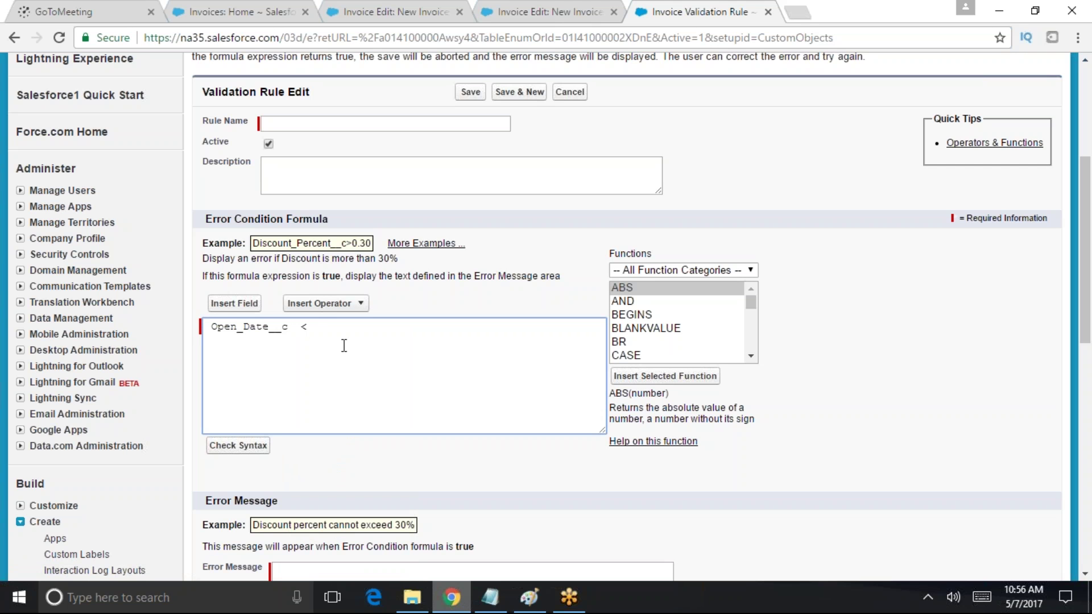
Replace the Less Than operator after the Open Date field in the error condition formula with Greater Than
double_click(305, 326)
click(361, 304)
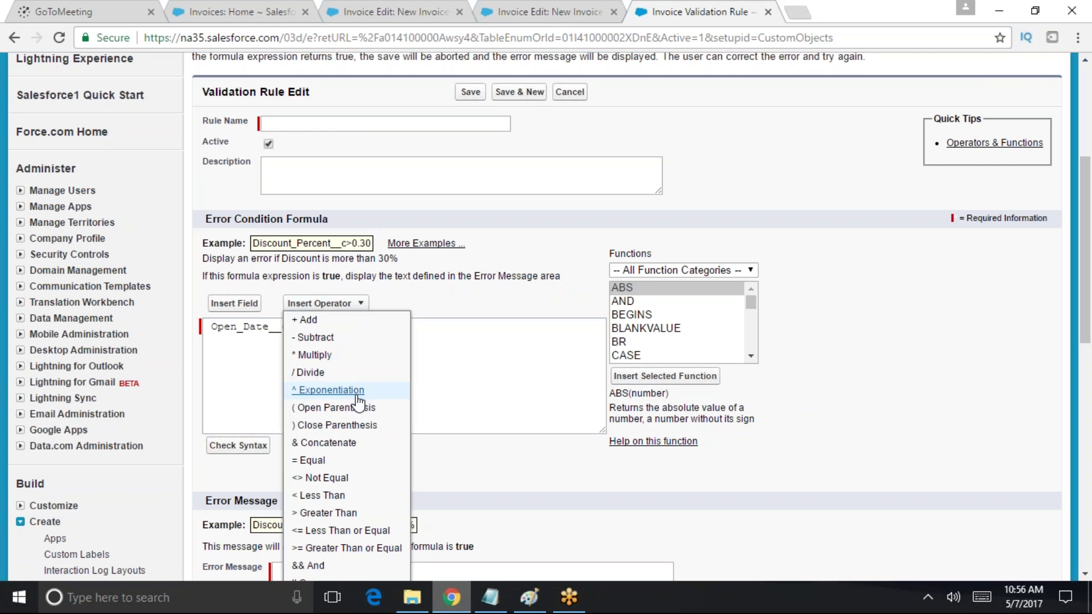
click(326, 514)
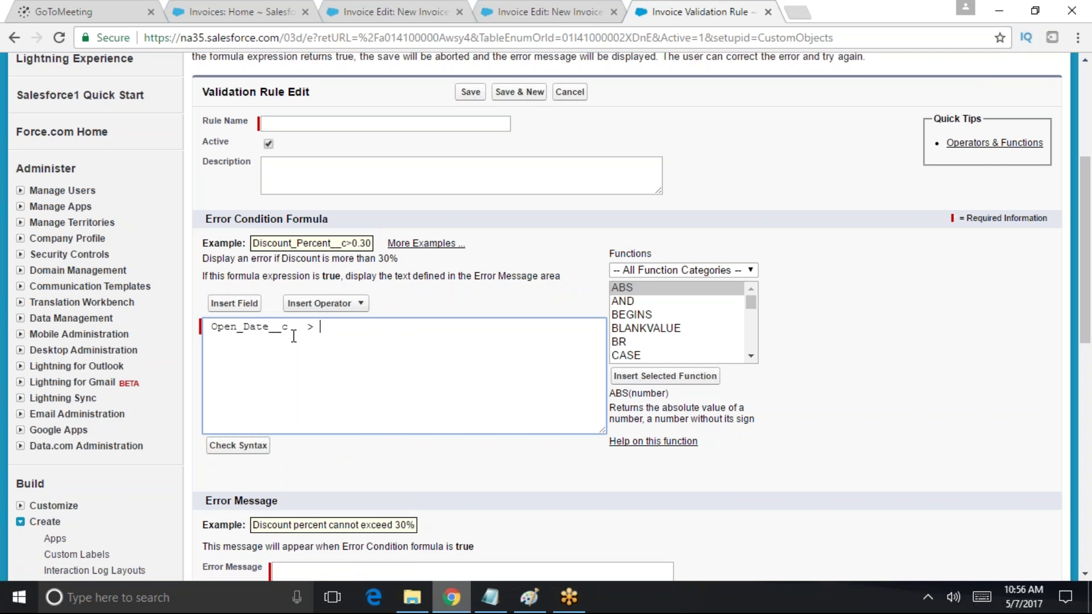
Insert the Invoice Closed Date field after the Greater Than operator and check the formula's syntax
drag(751, 303, 754, 340)
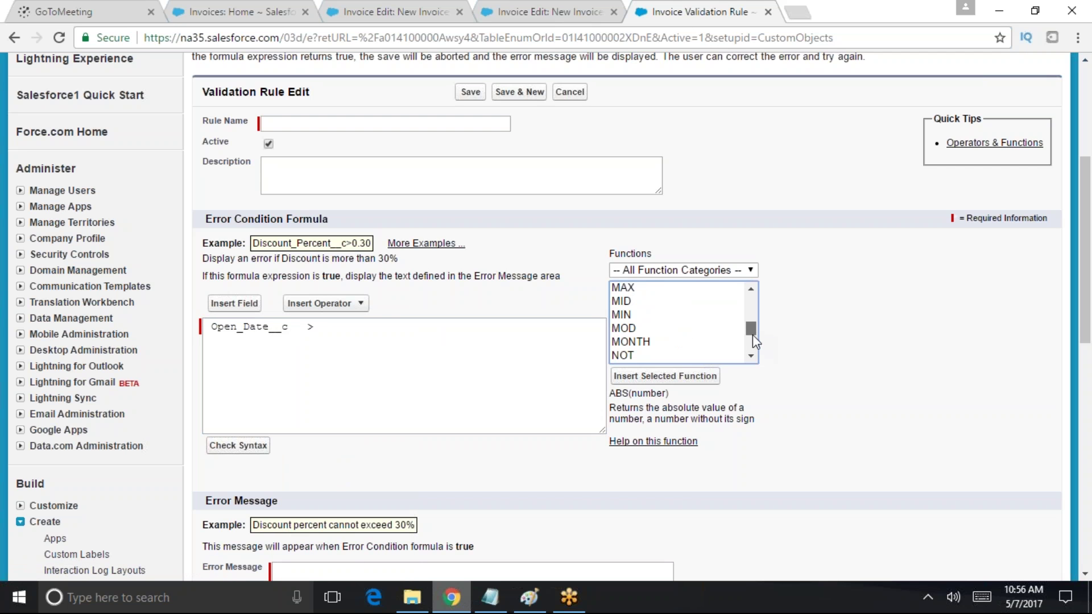
click(255, 304)
click(366, 259)
click(377, 273)
click(519, 343)
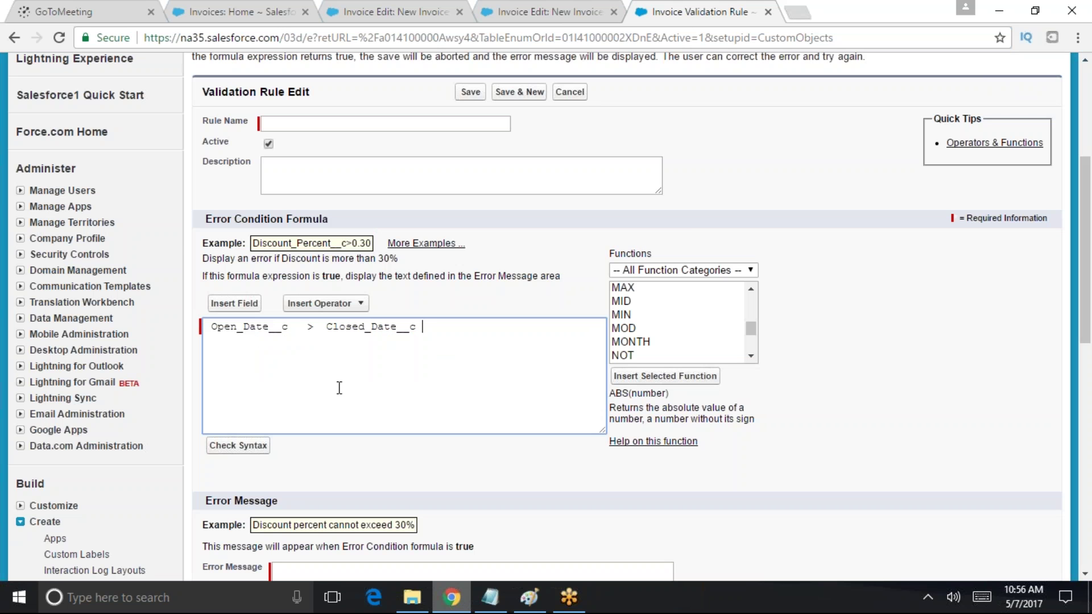
click(244, 445)
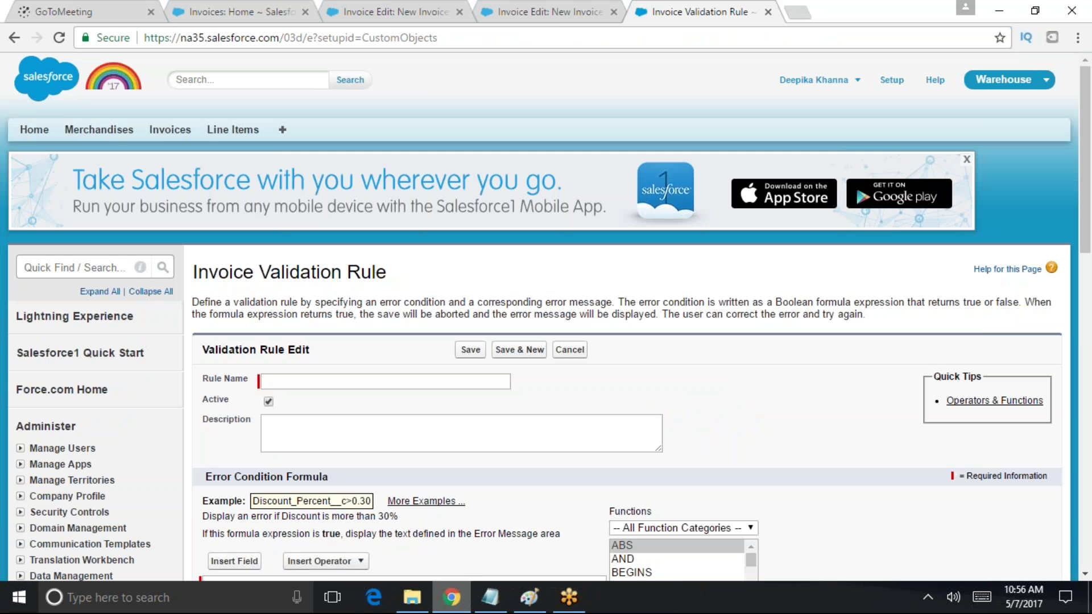
Name the rule "CLosedDateOPenDate Error" and set its error message to "Closed date should be after the open date"
scroll(967, 296, down, 4)
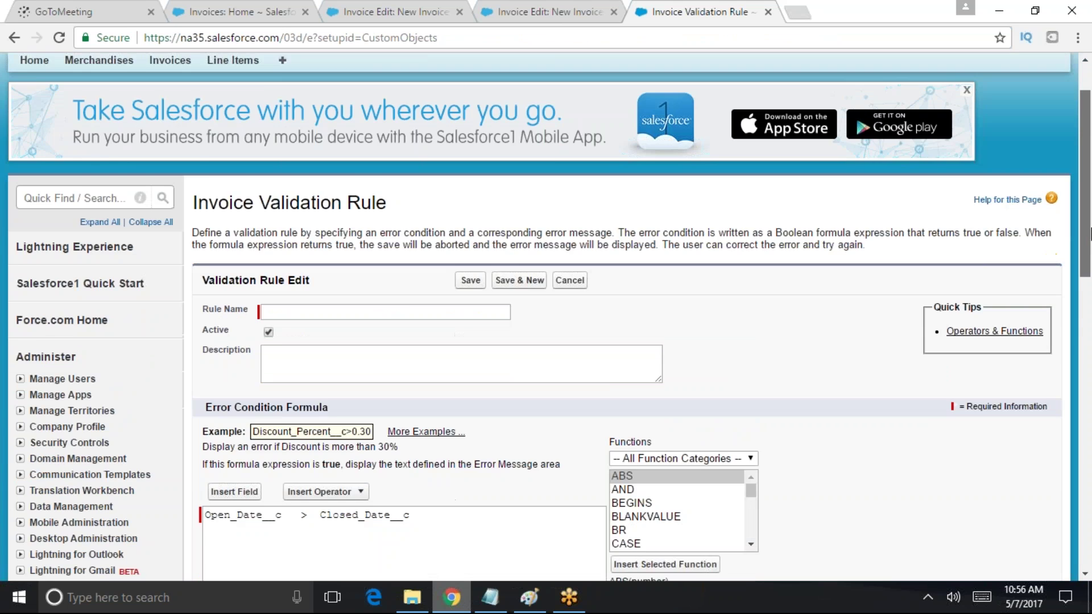
click(320, 158)
text(CLose)
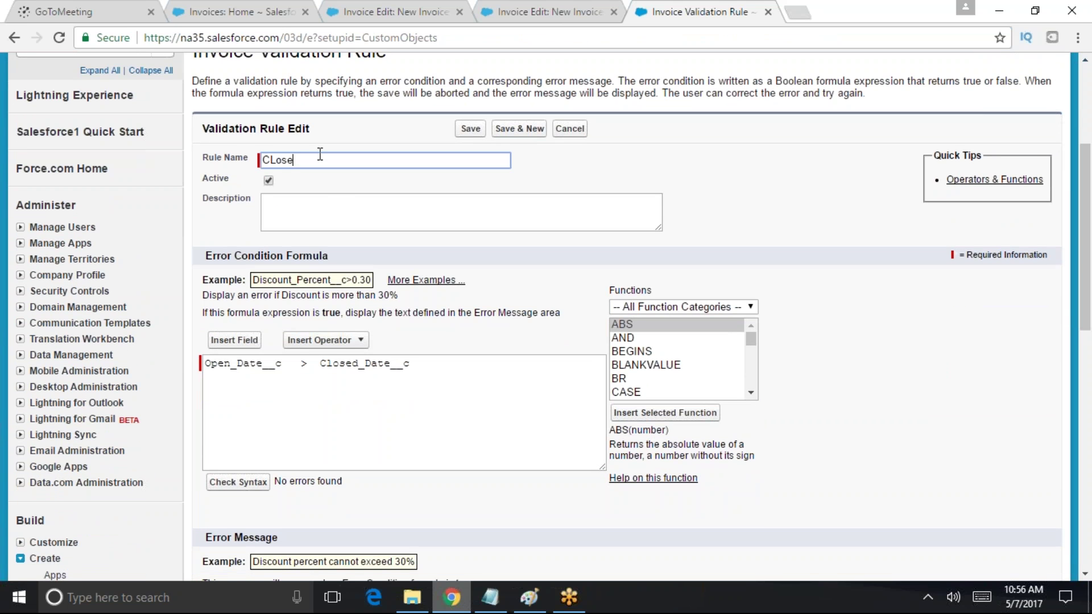
text(dDateOPenDate Error)
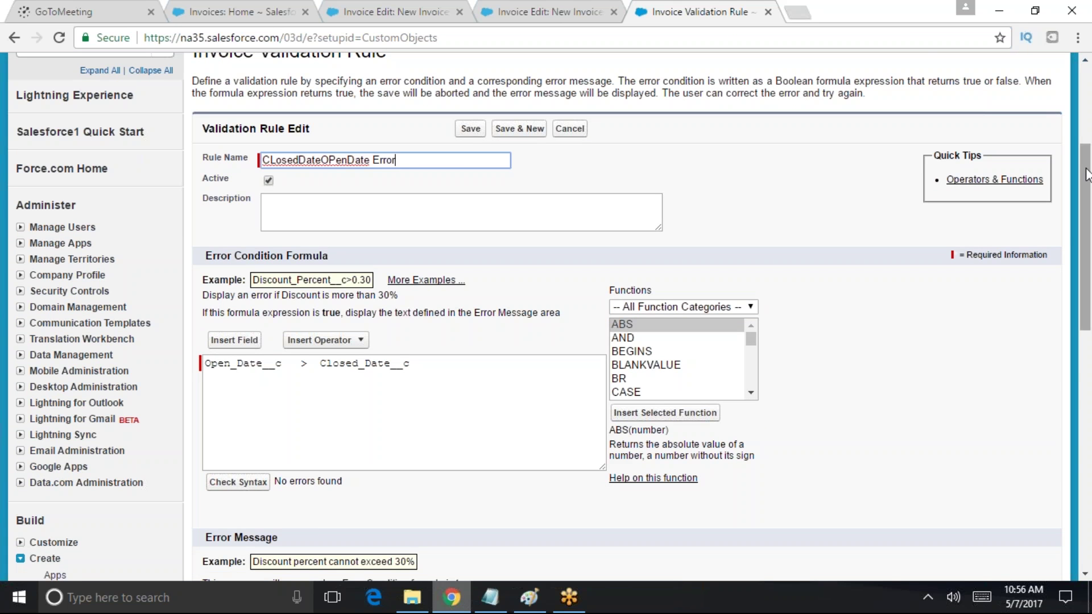
scroll(179, 541, down, 4)
click(307, 400)
text(Closed date s)
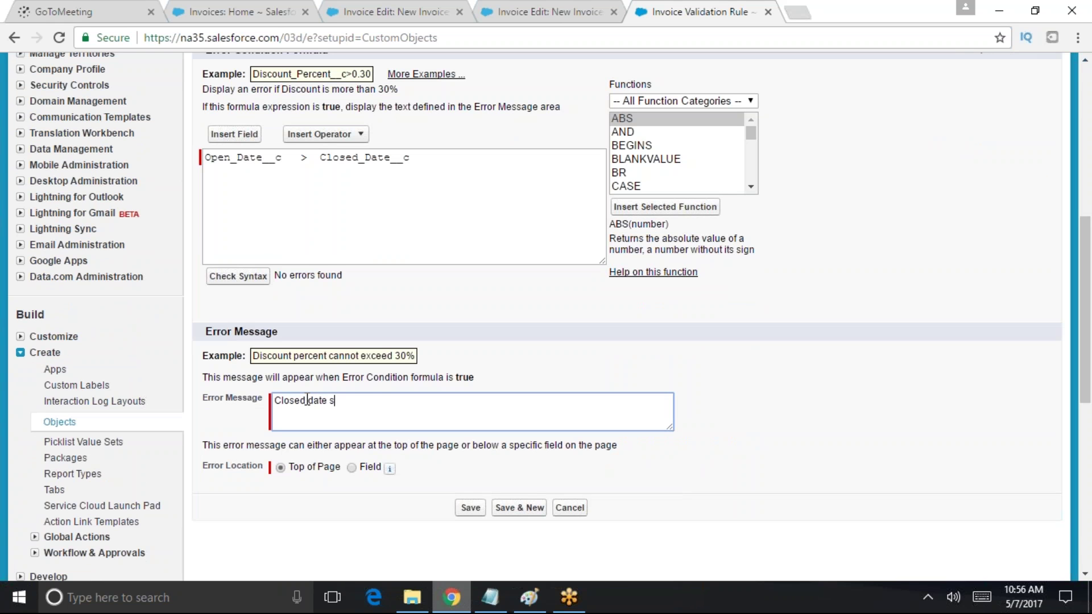
text(hould be after the open date)
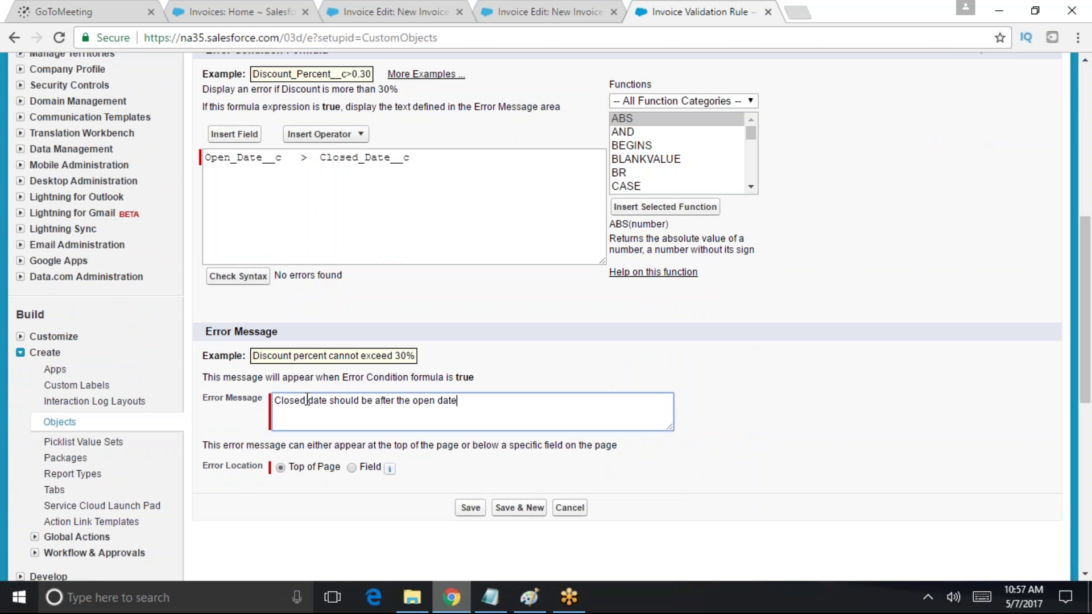
Set the error location to the Closed Date field and save the validation rule
click(367, 469)
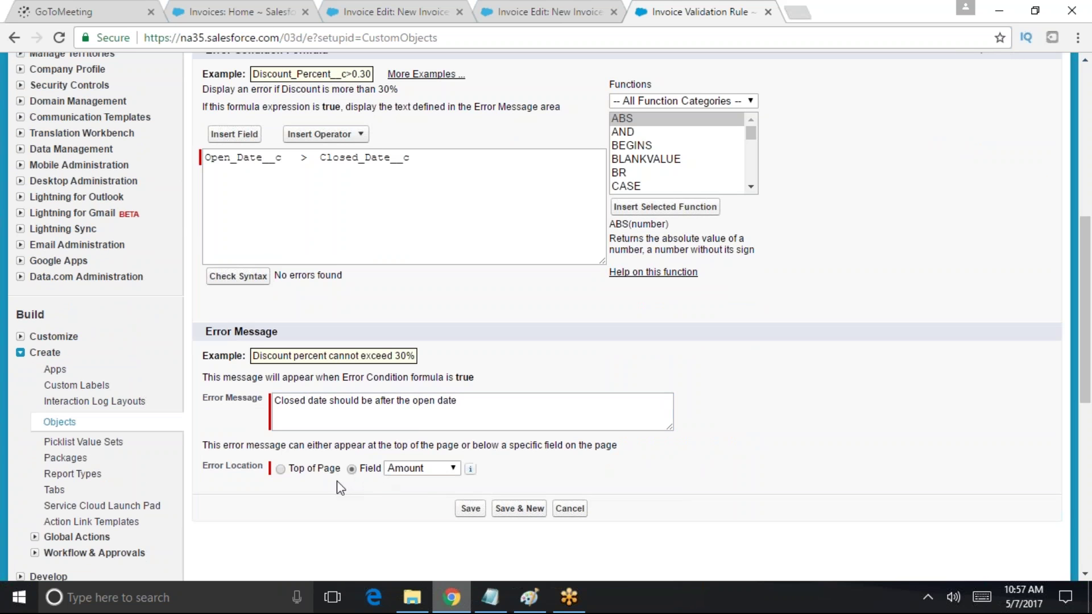
click(421, 468)
click(426, 484)
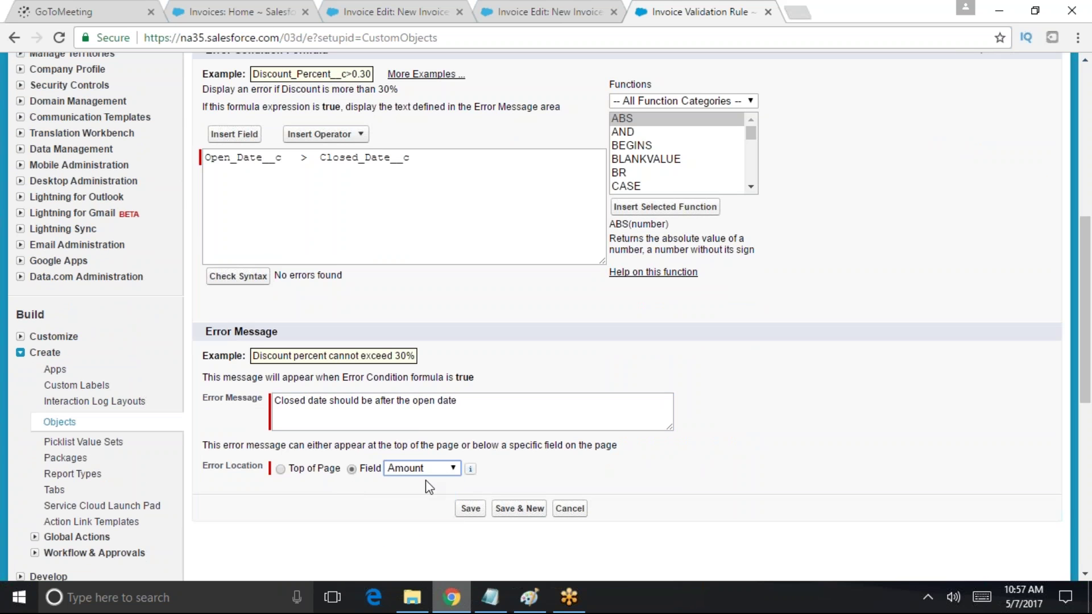
drag(1086, 370, 1090, 435)
click(421, 284)
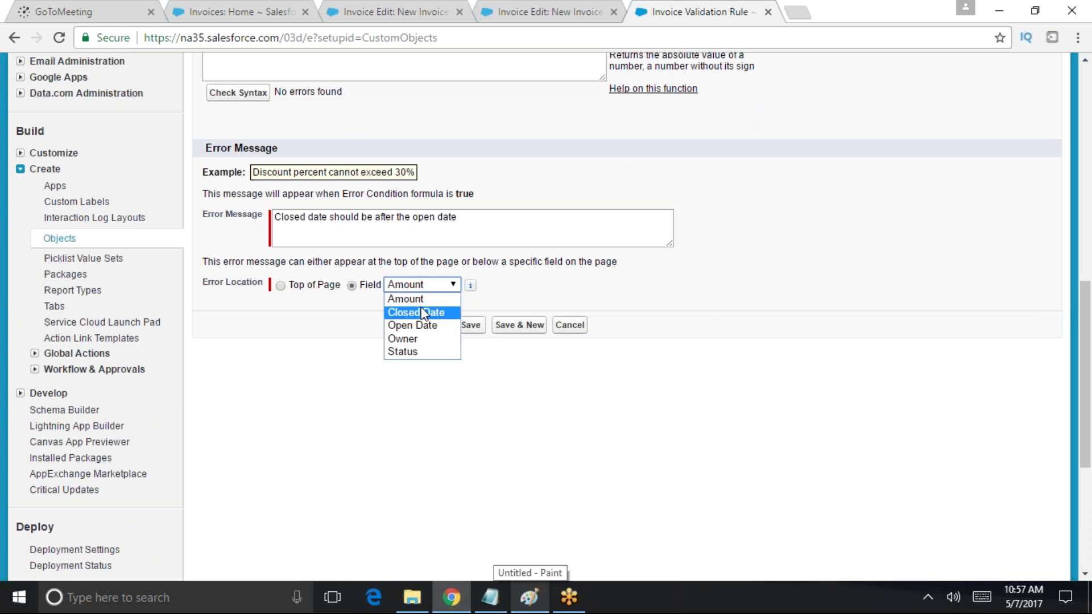
click(421, 312)
click(472, 328)
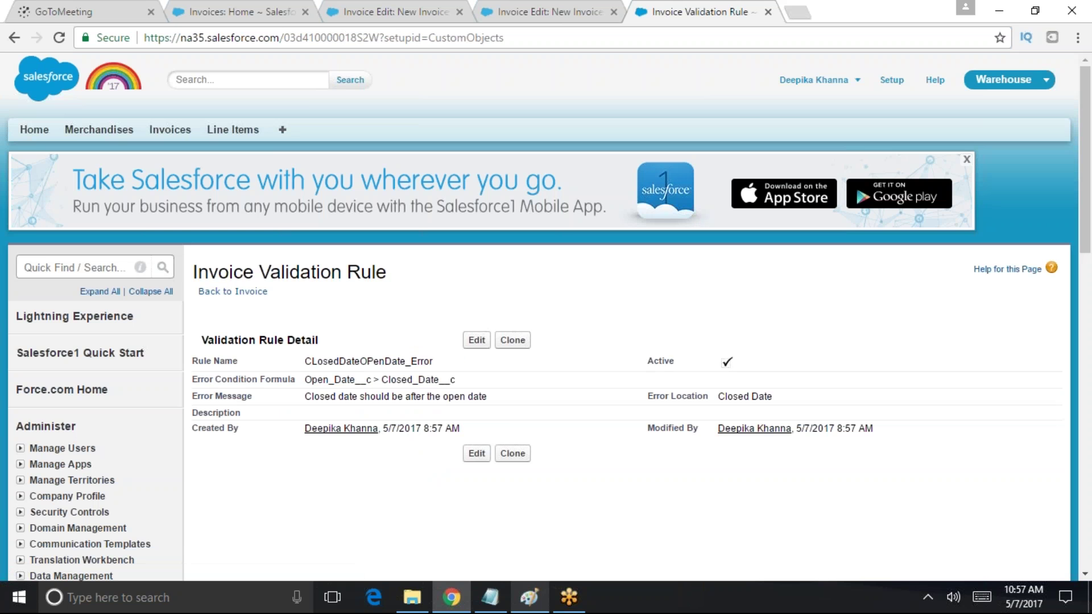
Edit the saved rule, change the formula's operator to >= and check the syntax
click(475, 342)
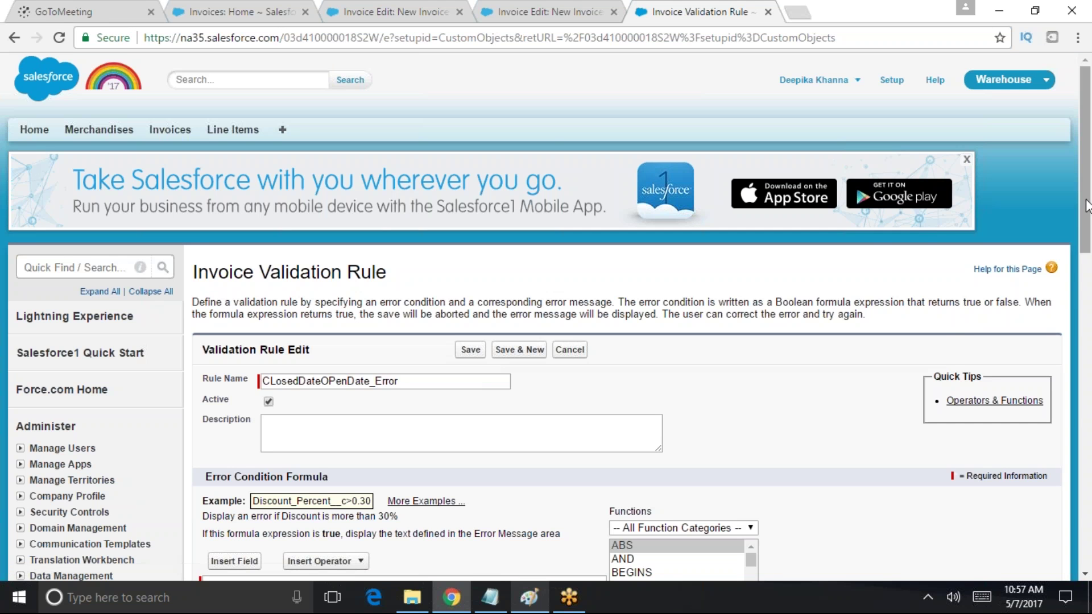
drag(1084, 213, 1018, 325)
drag(308, 248, 300, 249)
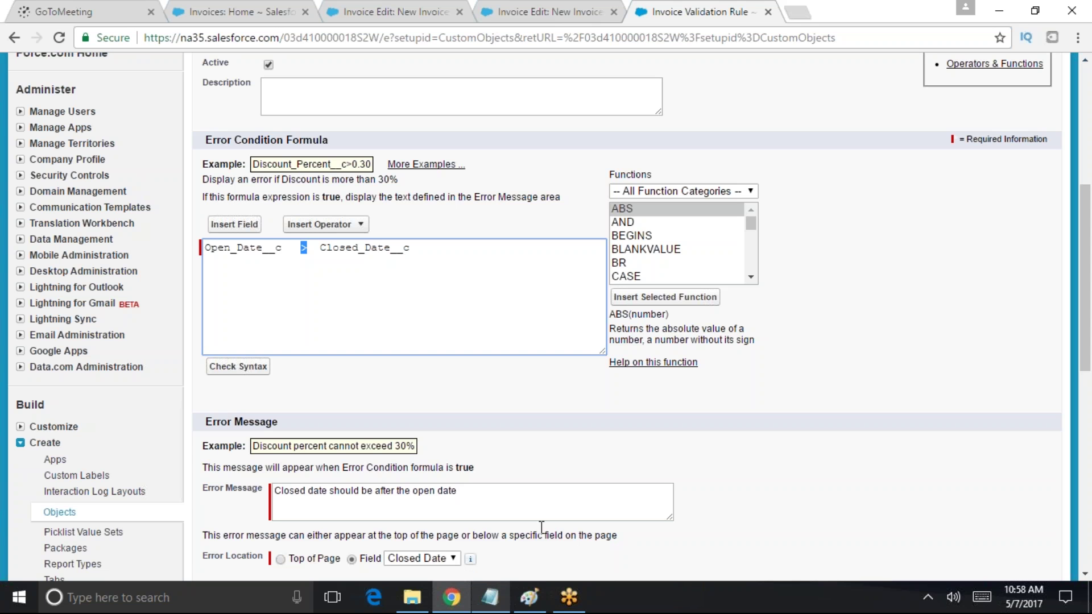
click(309, 248)
text(=)
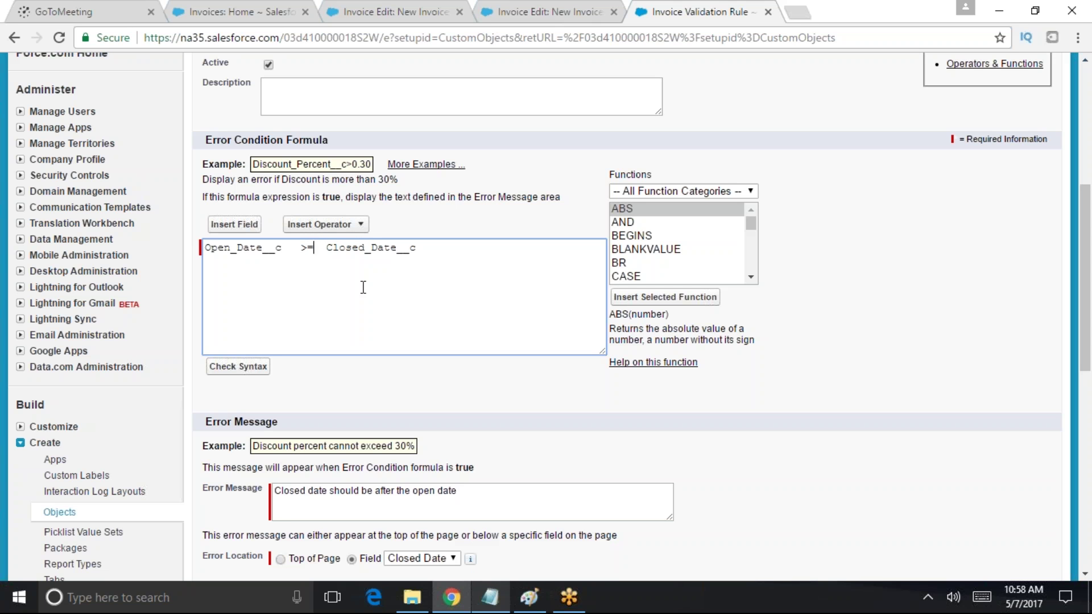
click(969, 265)
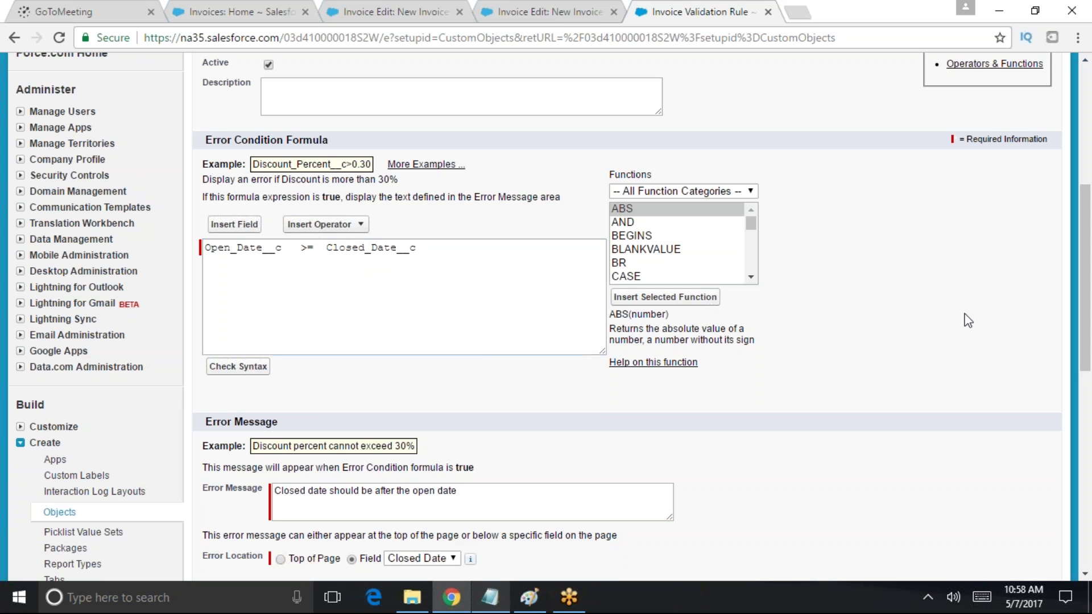
scroll(1086, 248, down, 5)
scroll(317, 183, up, 2)
click(475, 409)
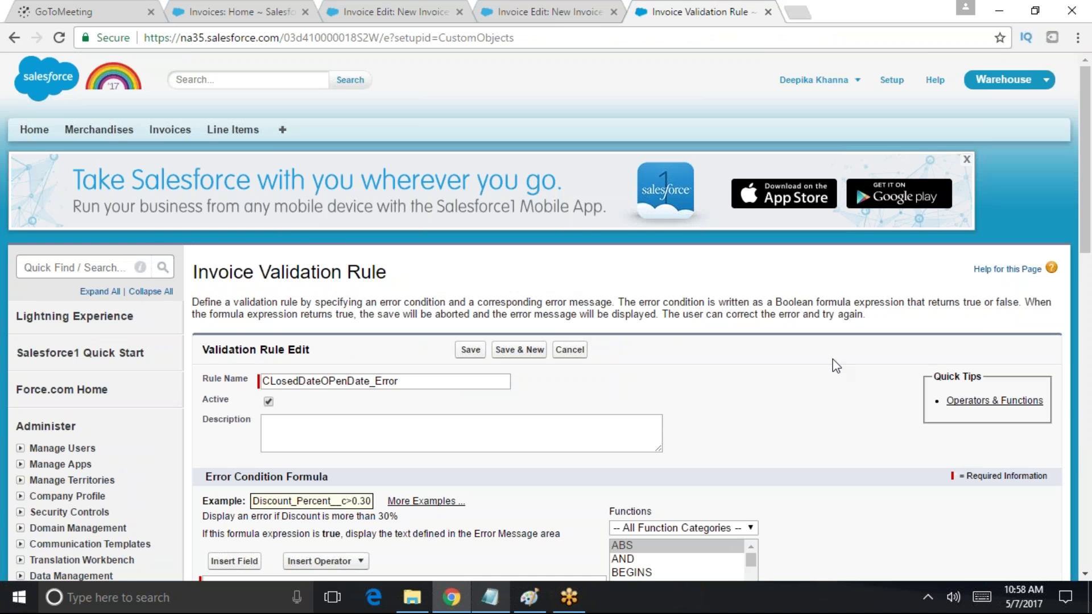
Change the formula's operator back to > and save the validation rule
scroll(1087, 258, down, 5)
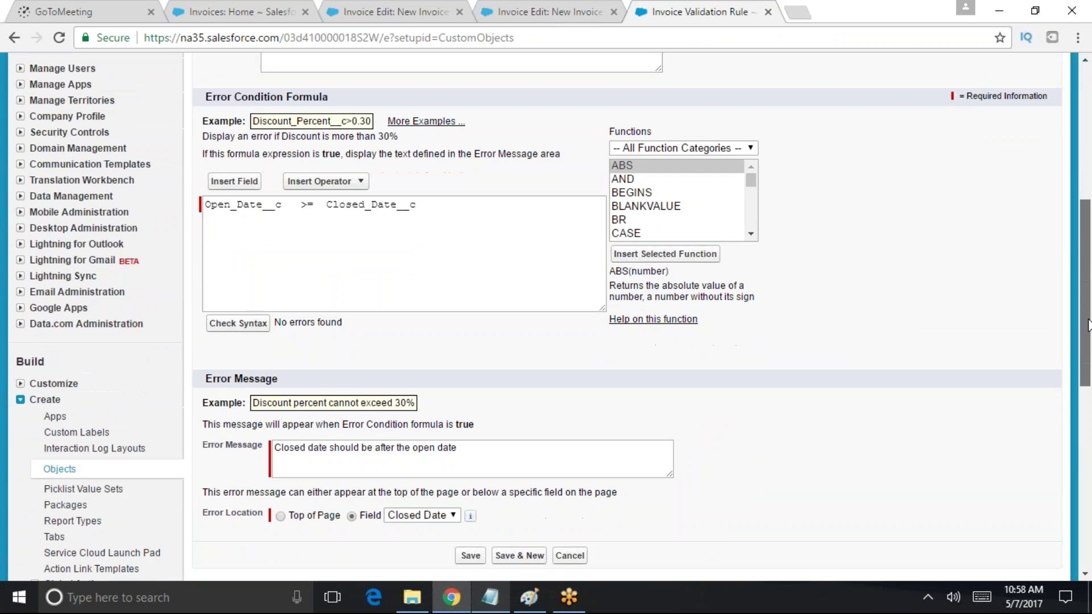
drag(1090, 330, 1089, 279)
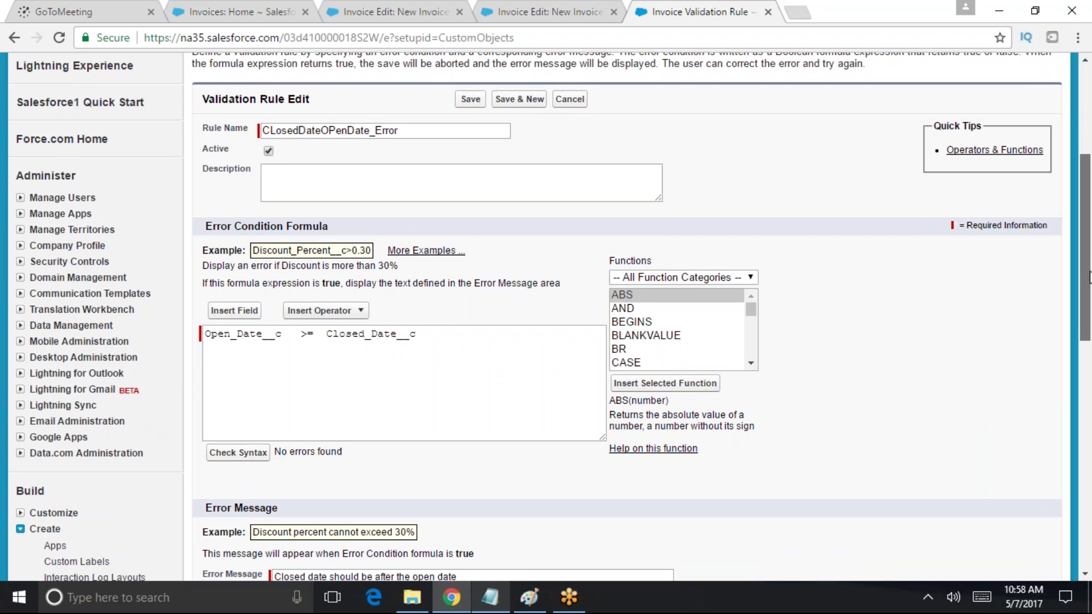
drag(1089, 278, 1036, 257)
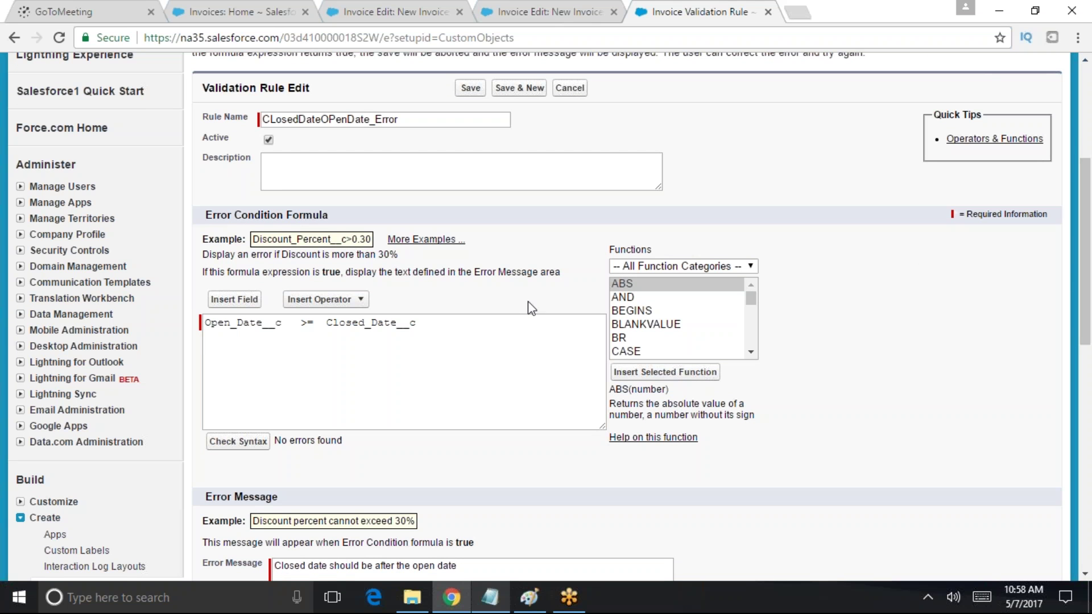
click(314, 321)
key(BackSpace)
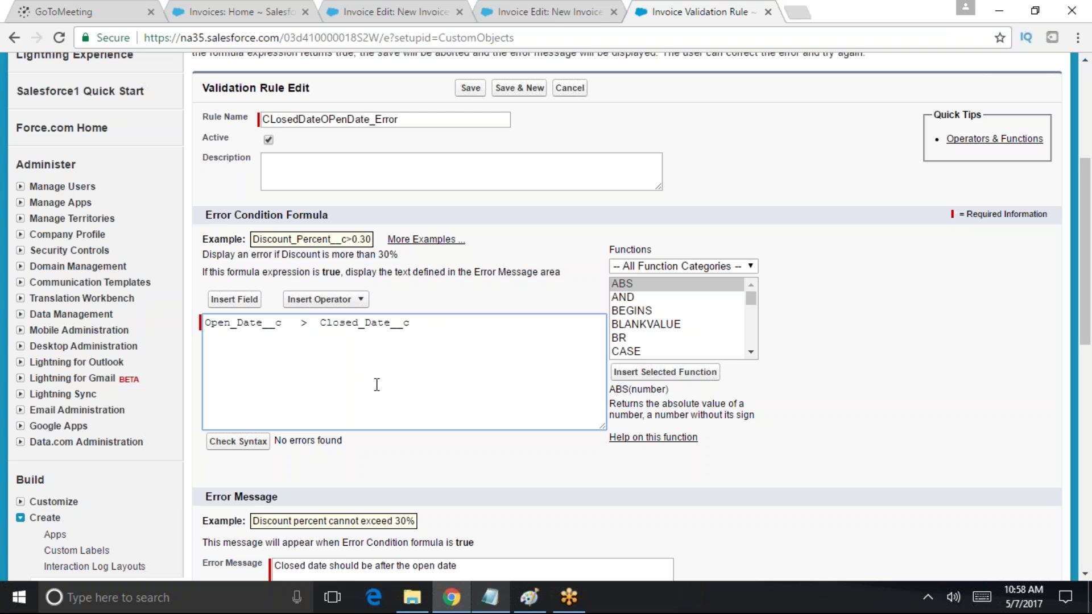
click(436, 329)
drag(419, 324, 164, 338)
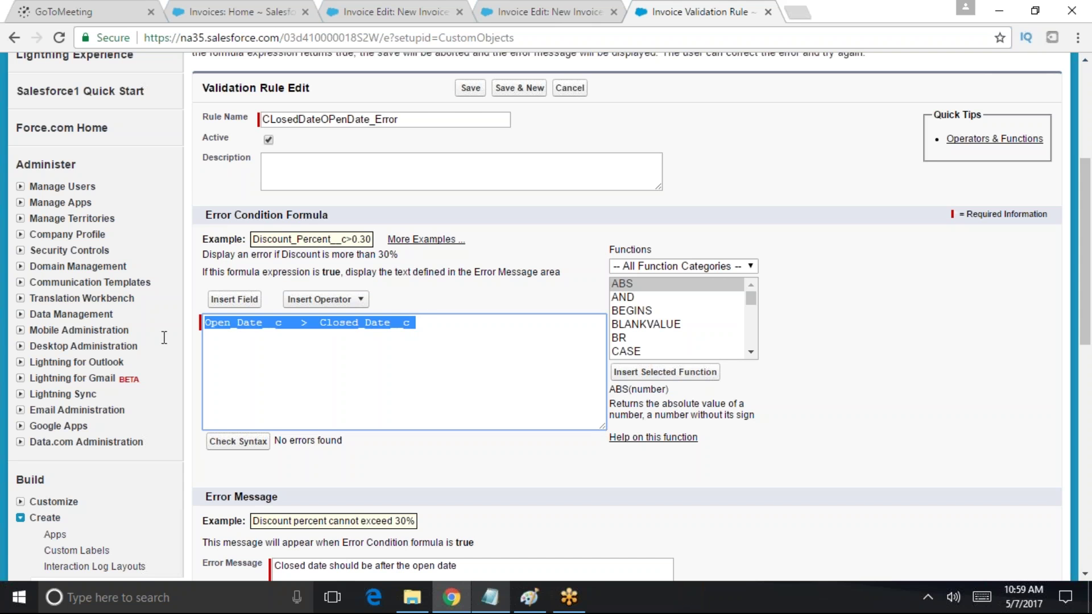
click(280, 334)
drag(425, 324, 198, 333)
click(471, 88)
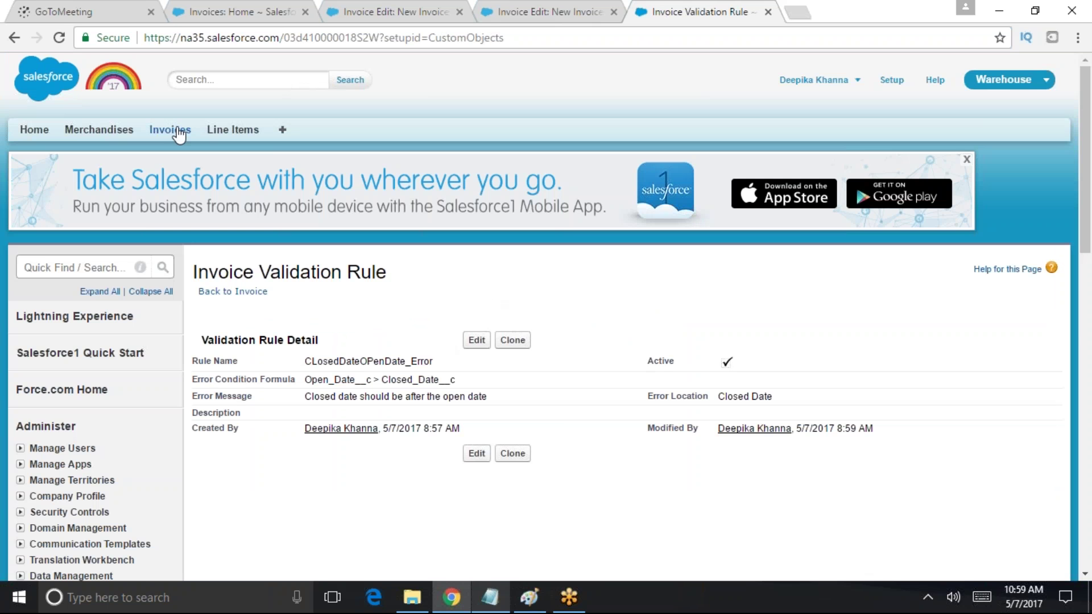
Start a new invoice with Status Open and Amount 900
click(179, 135)
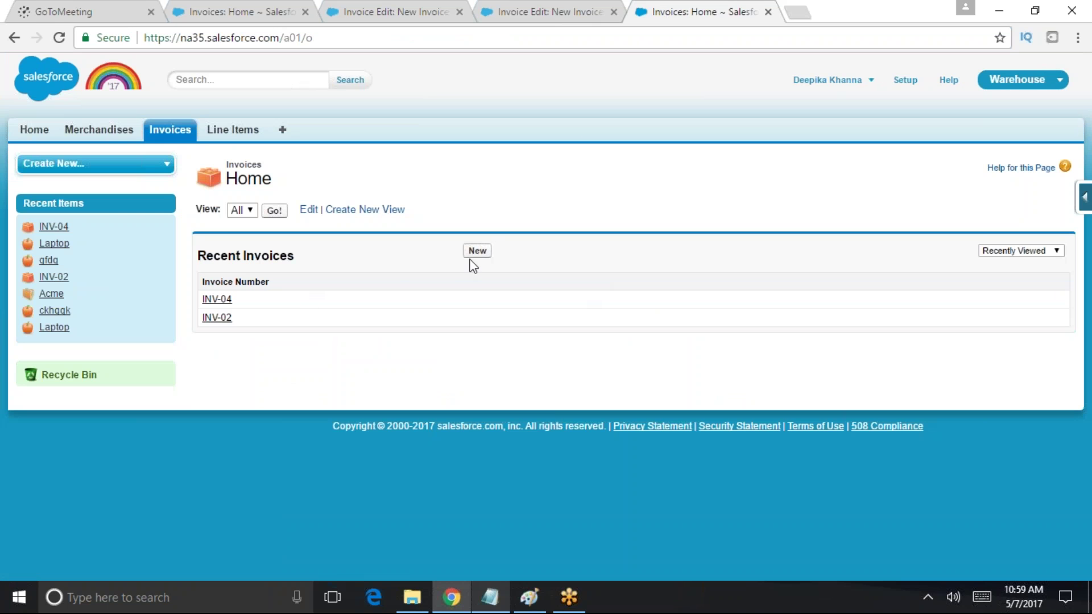
click(476, 249)
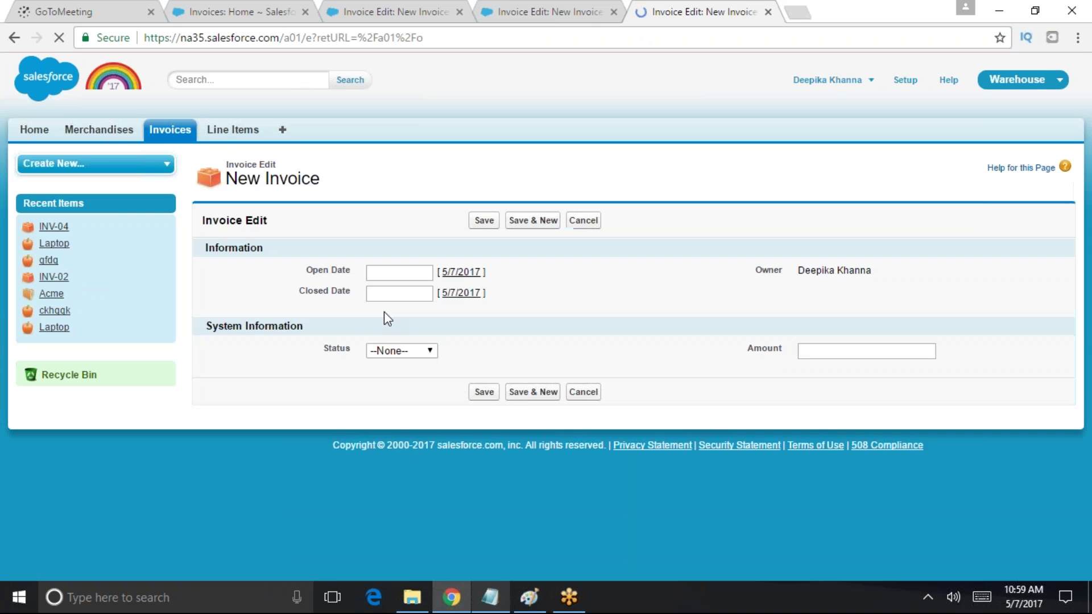
click(396, 356)
click(392, 378)
click(863, 348)
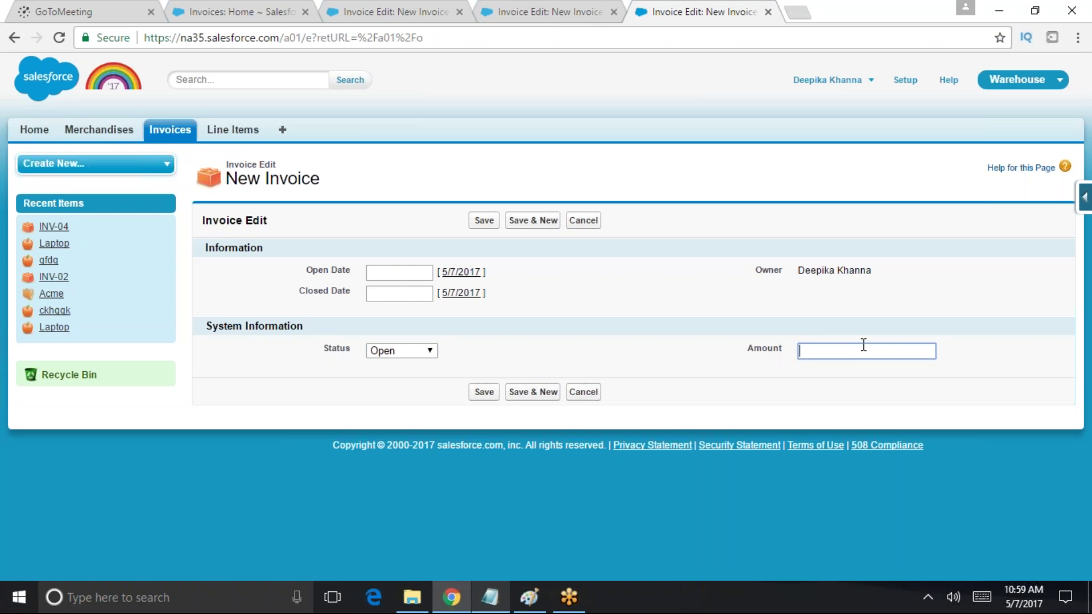
text(900)
Set the invoice's Open Date to 5/7/2017 and Closed Date to 5/9/2017, and save the record
click(398, 272)
click(390, 343)
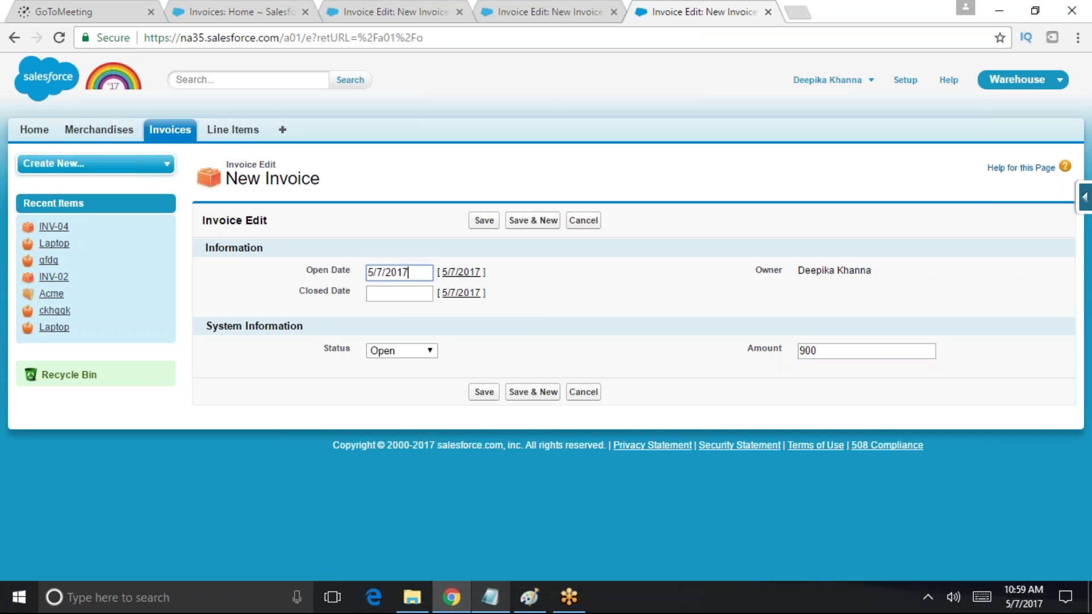
click(374, 291)
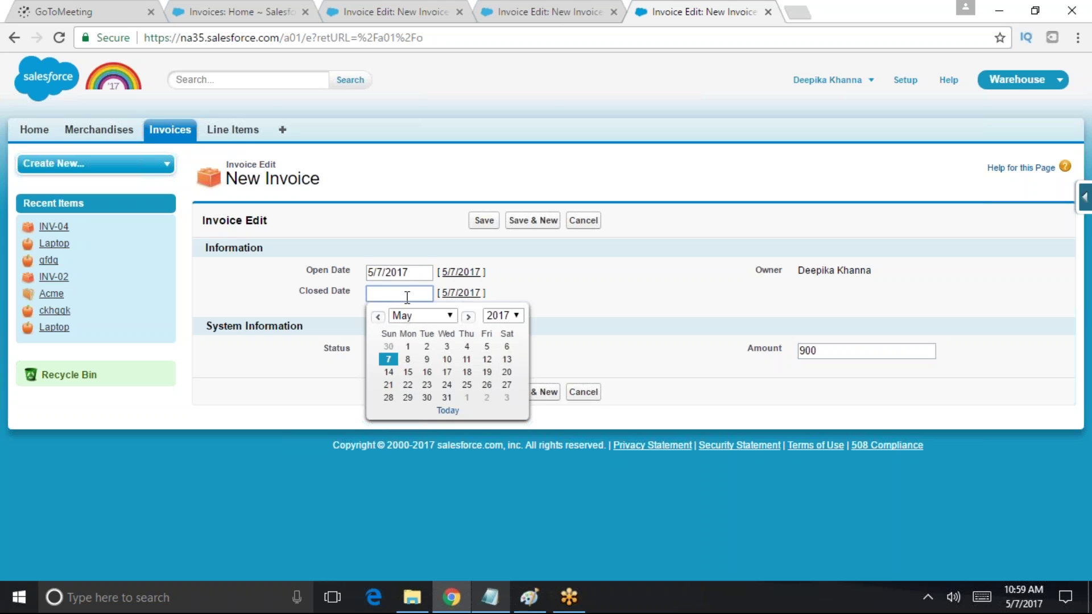
click(427, 359)
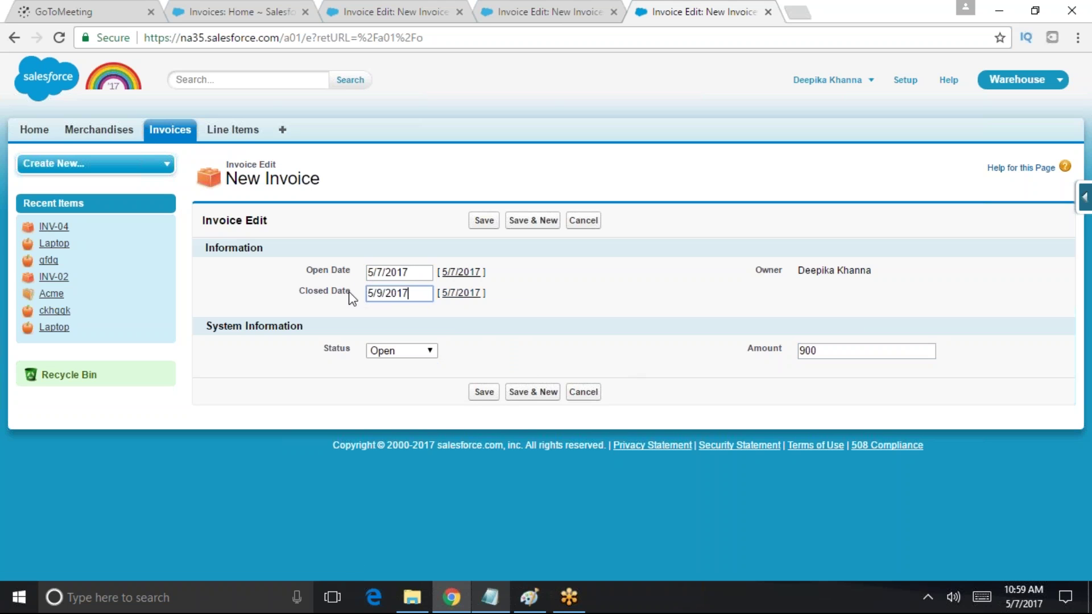
click(486, 220)
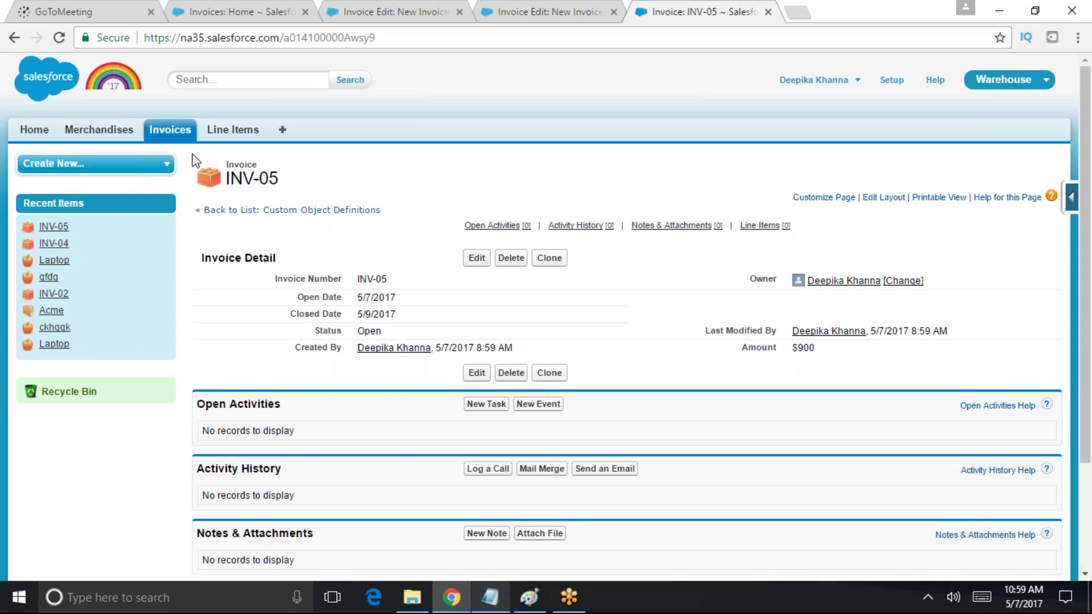
Start another new invoice with both Open Date and Closed Date set to 5/7/2017
click(170, 130)
click(477, 252)
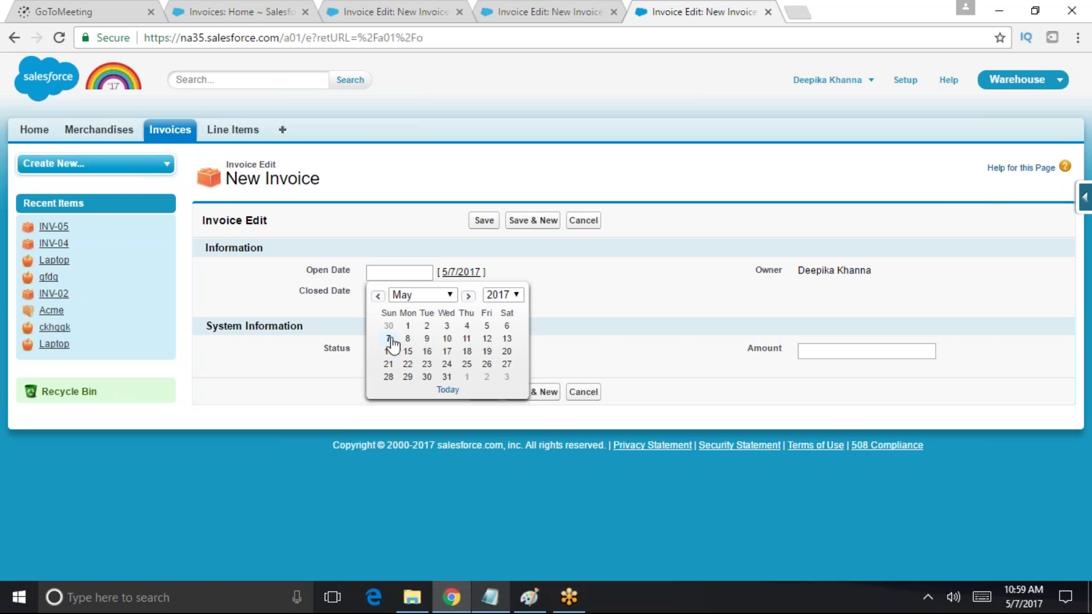
click(389, 339)
click(384, 294)
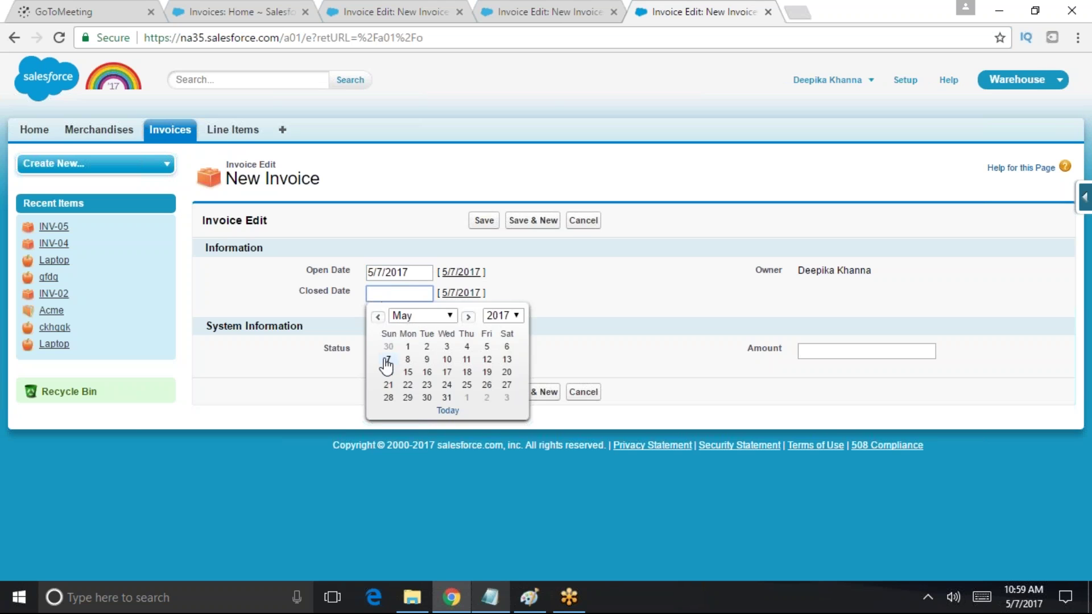
click(387, 361)
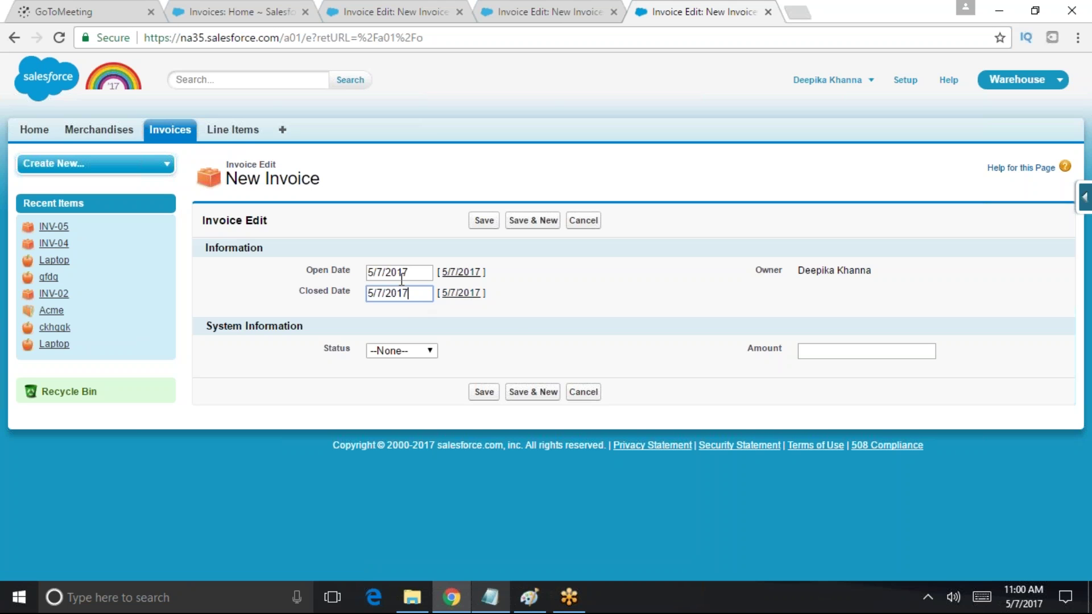
Save the new invoice whose Open Date and Closed Date are both 5/7/2017
drag(306, 266, 353, 294)
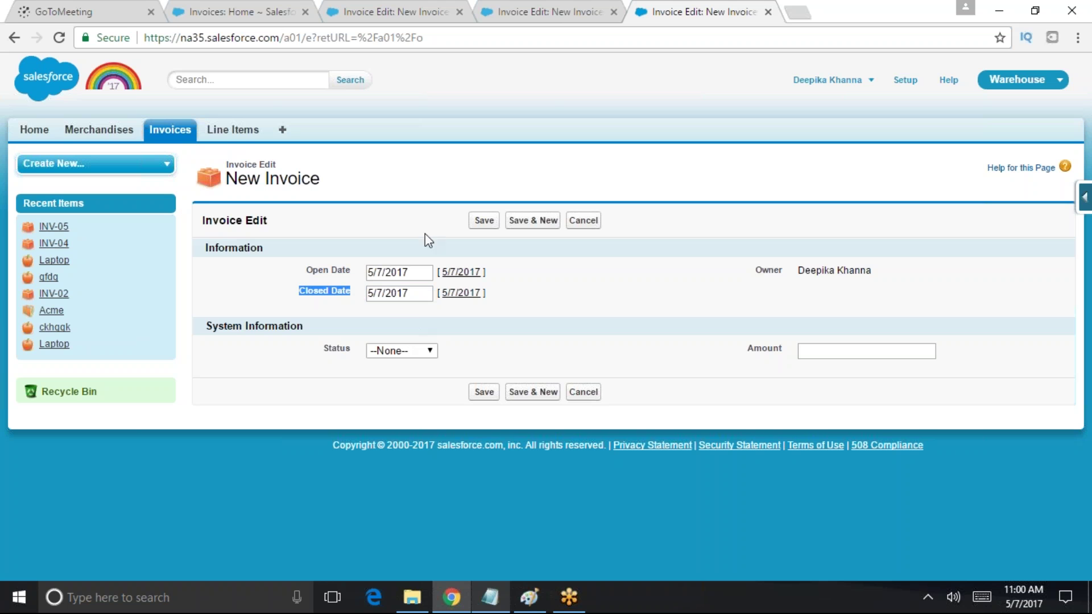
click(488, 220)
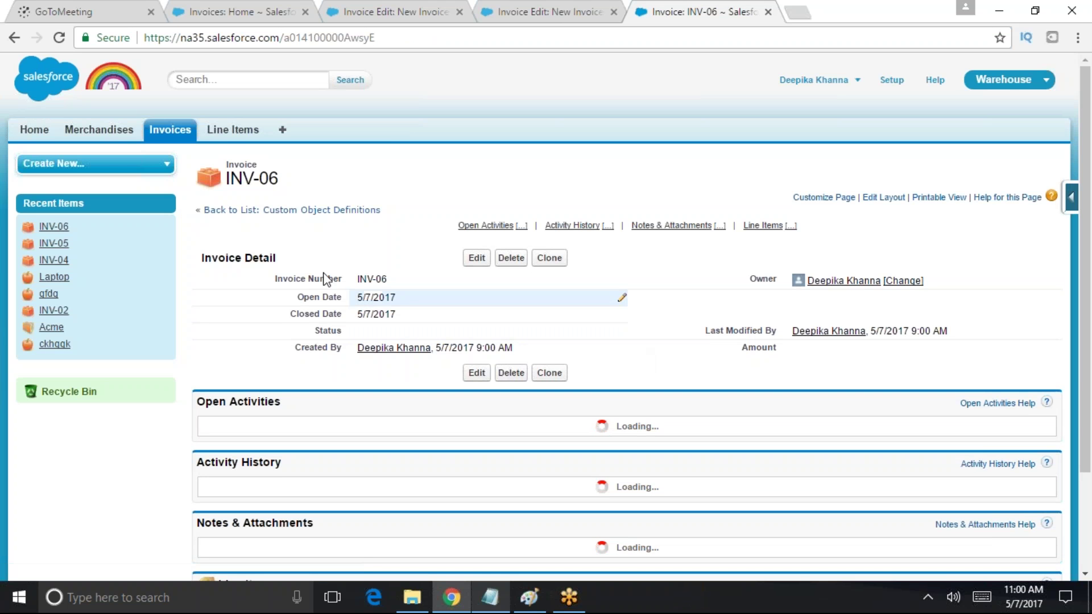
Try to save another new invoice with Open Date 5/7/2017 and Closed Date 5/4/2017, and read the Closed Date validation response
click(169, 129)
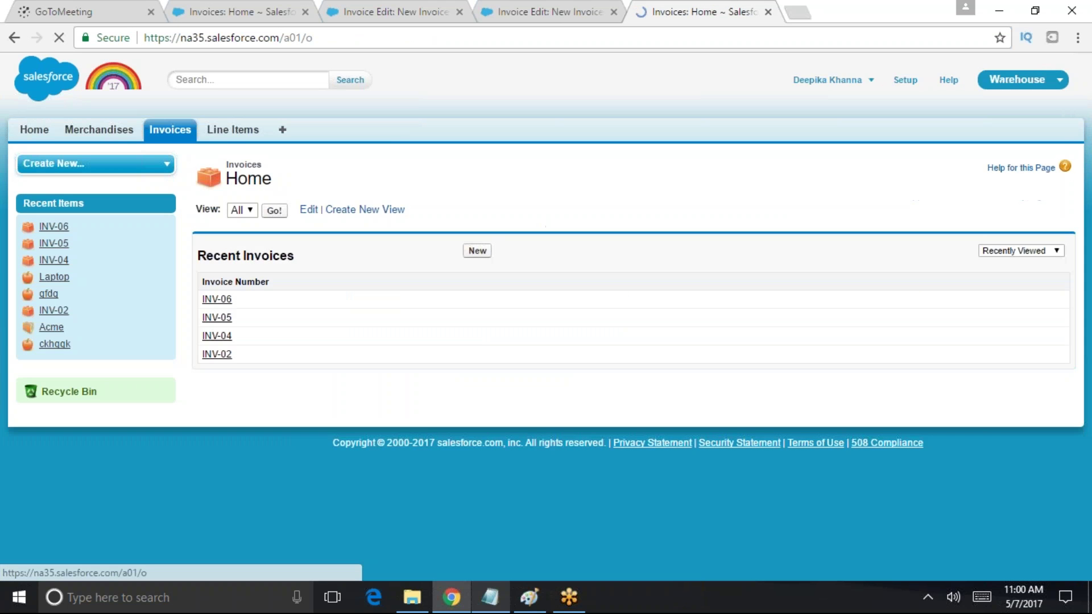
click(477, 250)
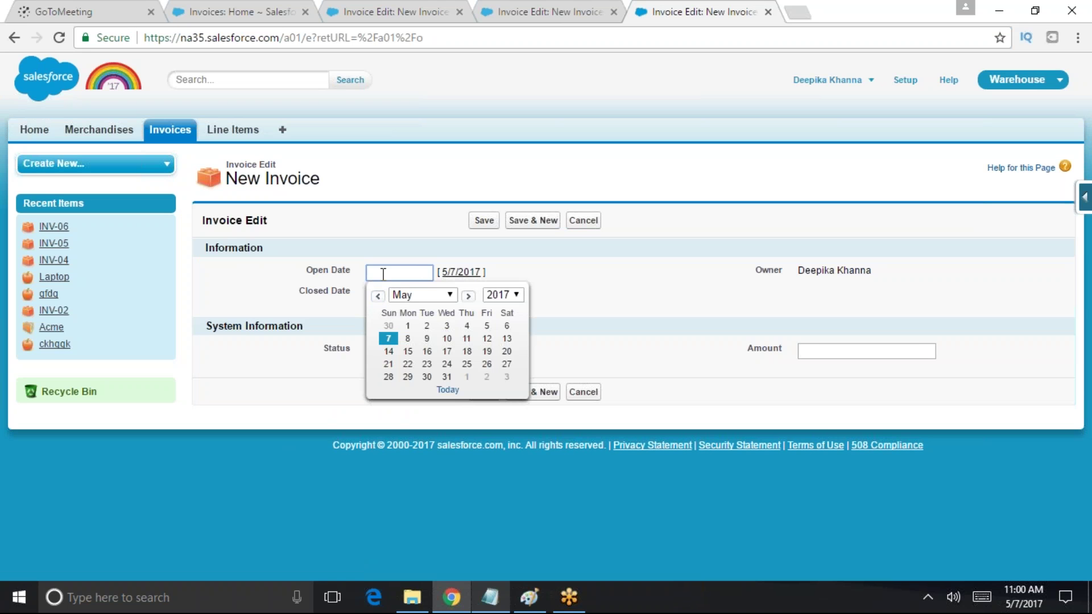
click(389, 339)
click(371, 294)
click(467, 347)
click(484, 222)
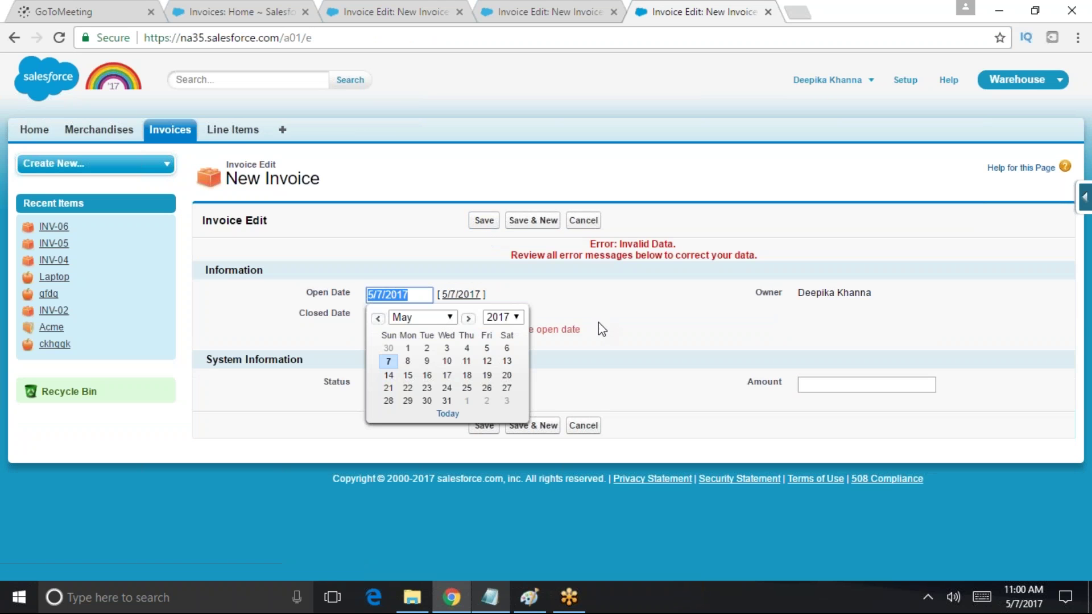
click(603, 338)
drag(398, 329, 593, 329)
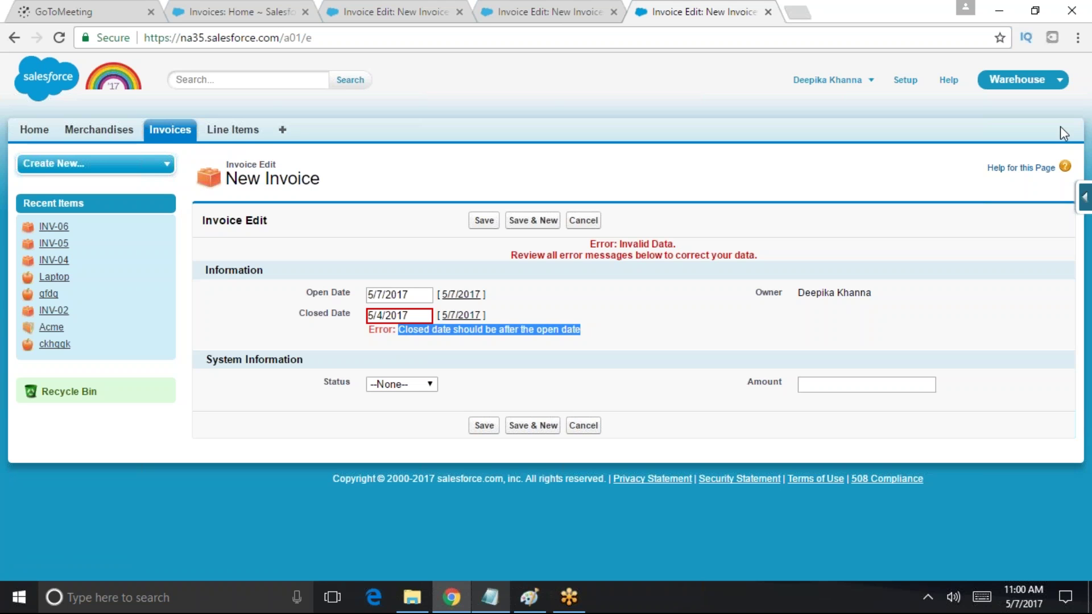
click(432, 329)
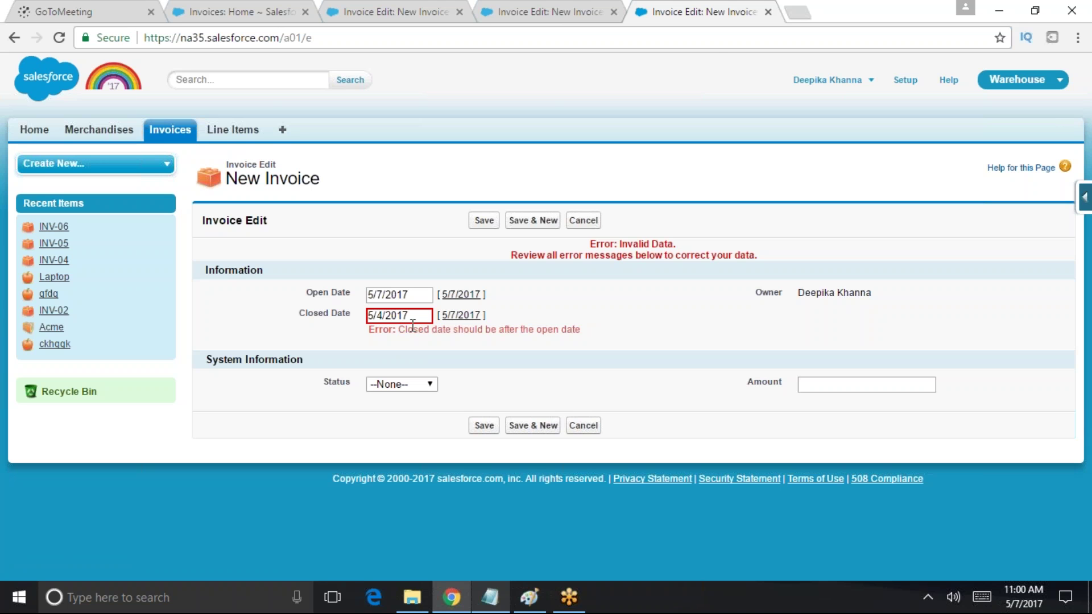
drag(406, 330, 554, 343)
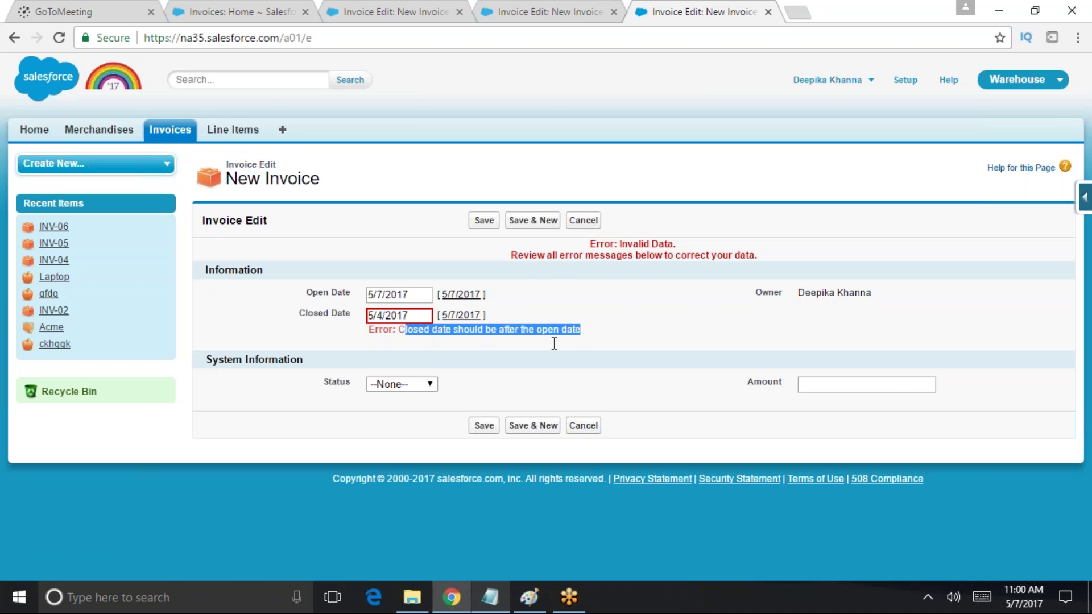
Leave the invoice form, search Setup for "valid" and open the Duplicate Record Sets validation rules
click(170, 130)
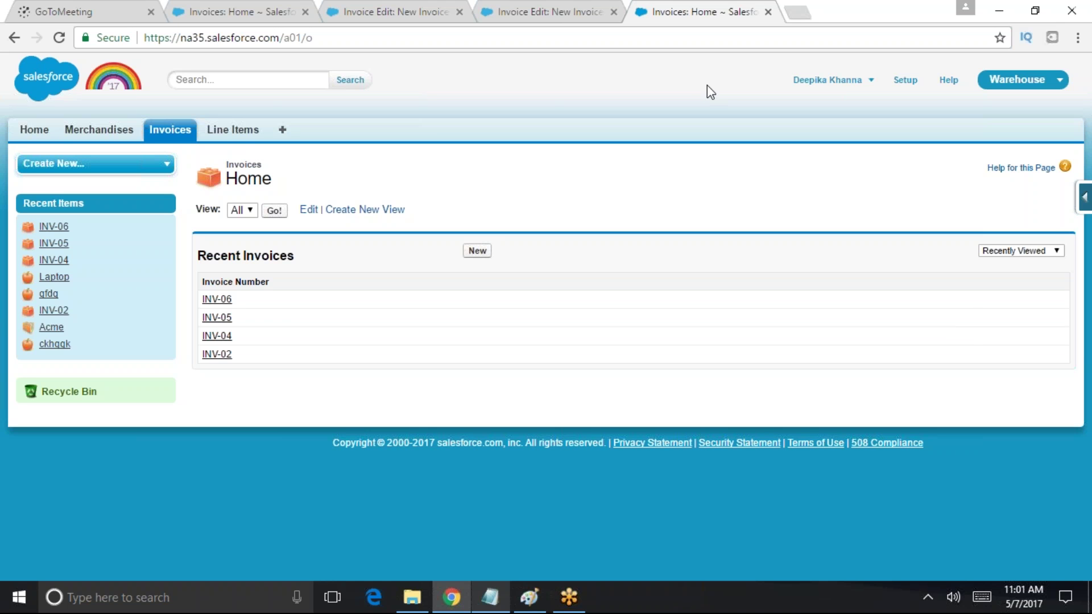
click(905, 79)
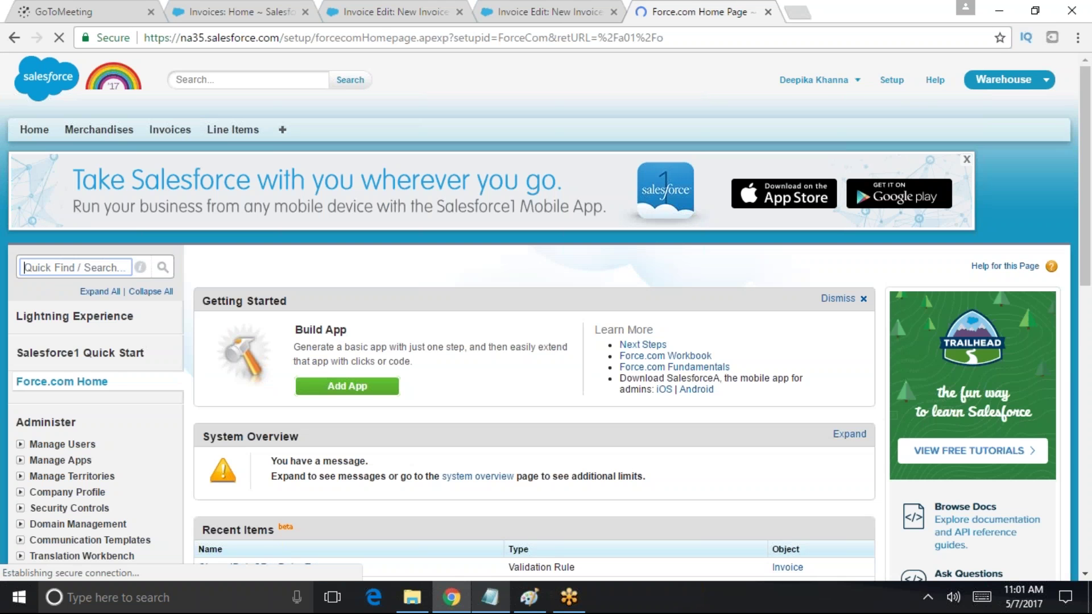
click(121, 268)
text(valid)
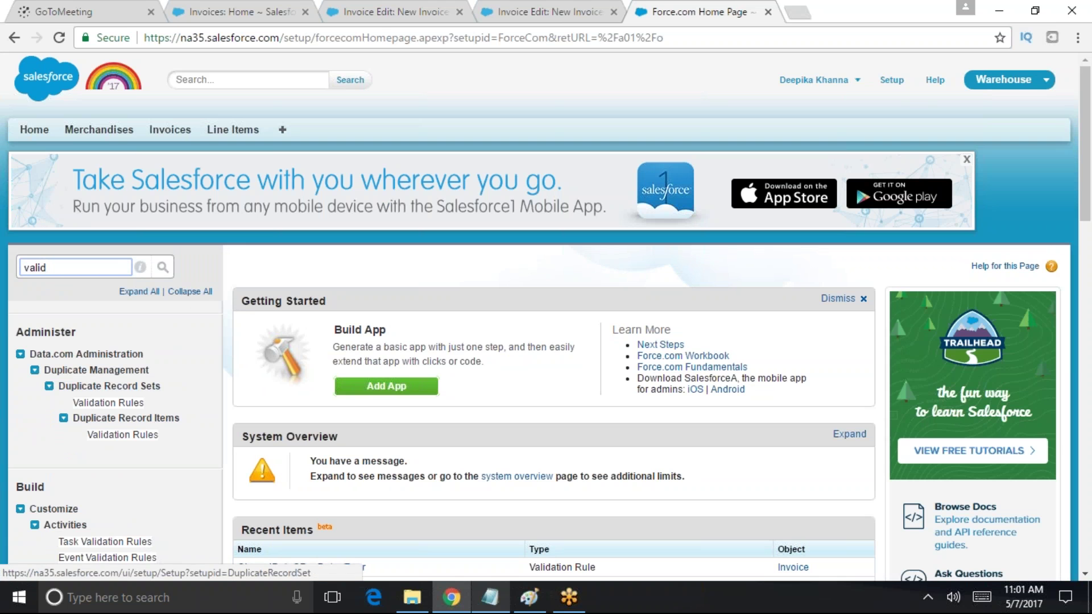
click(132, 403)
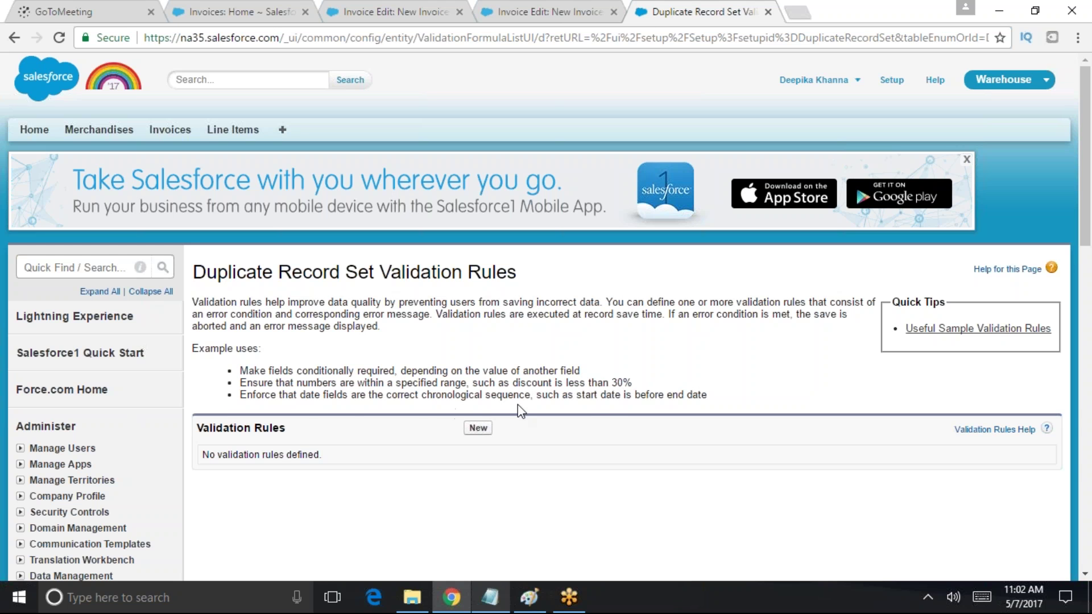
Open a blank Duplicate Record Set validation rule and return to its rules list through a Setup search for "validation"
click(475, 429)
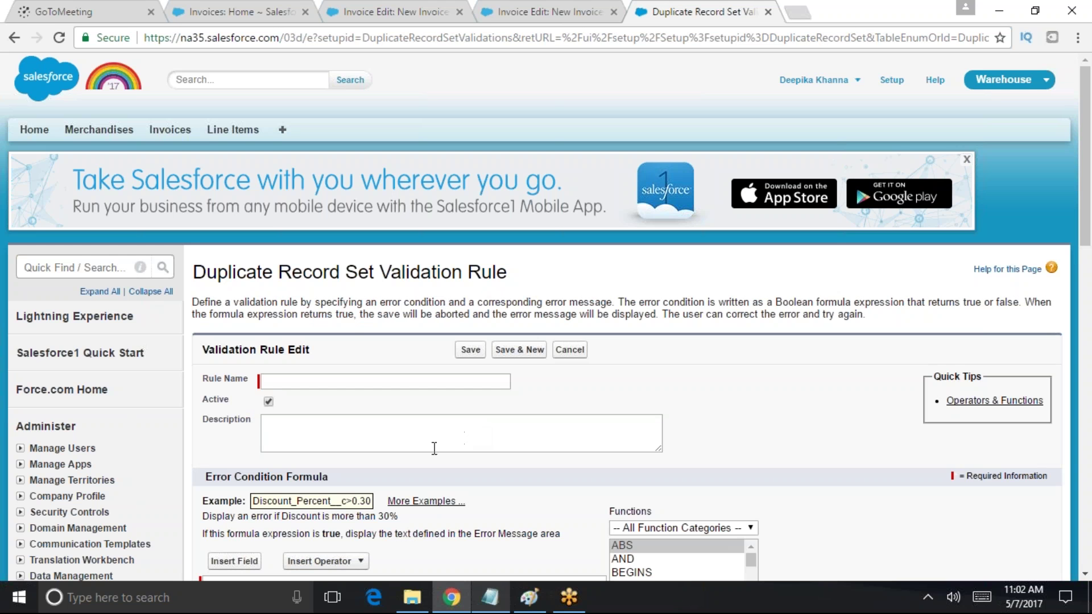
click(117, 261)
text(va)
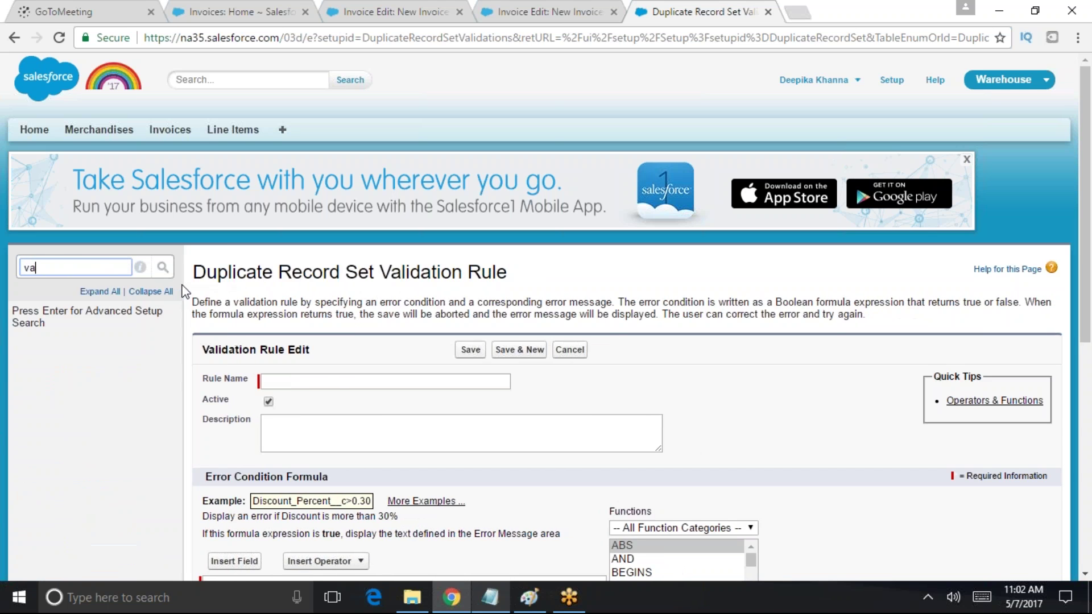
text(lidation)
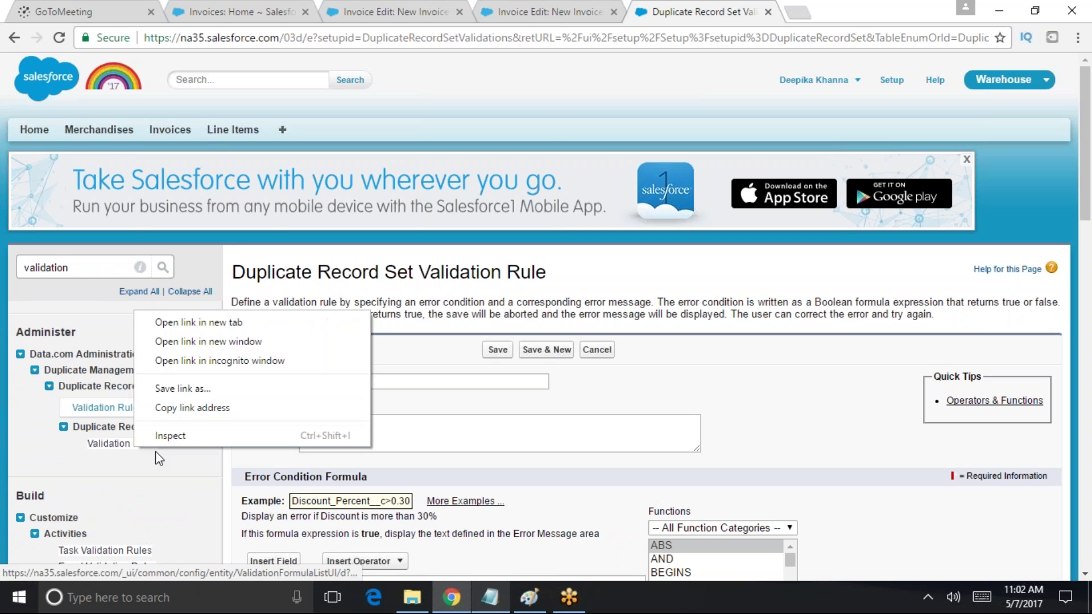
right_click(134, 455)
click(136, 414)
click(135, 414)
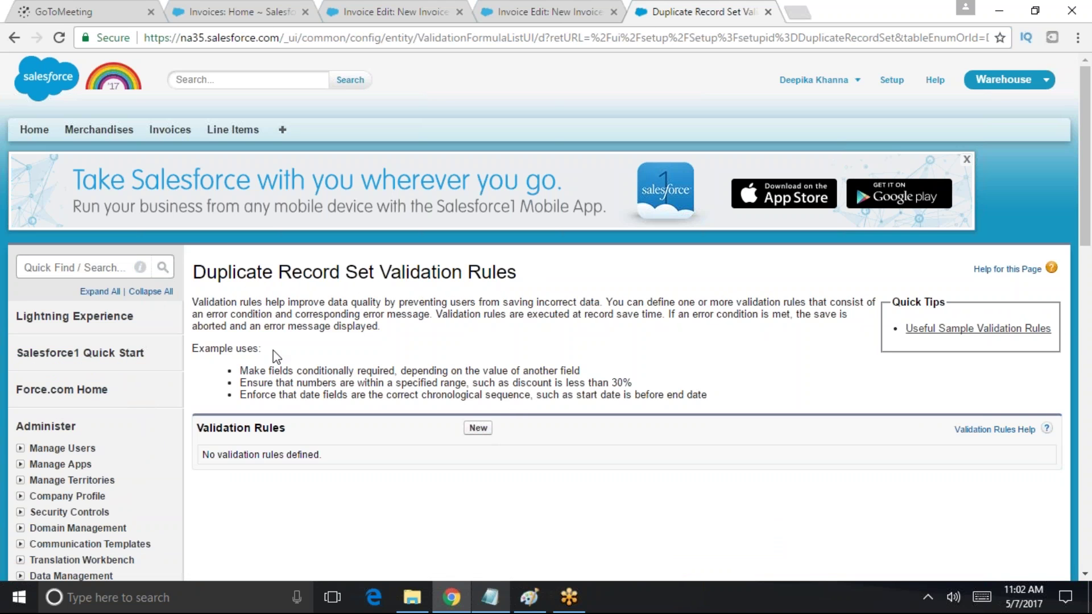
Find the Duplicate Record Items validation rules in Setup and review the page's description and example uses
click(67, 270)
text(Validat)
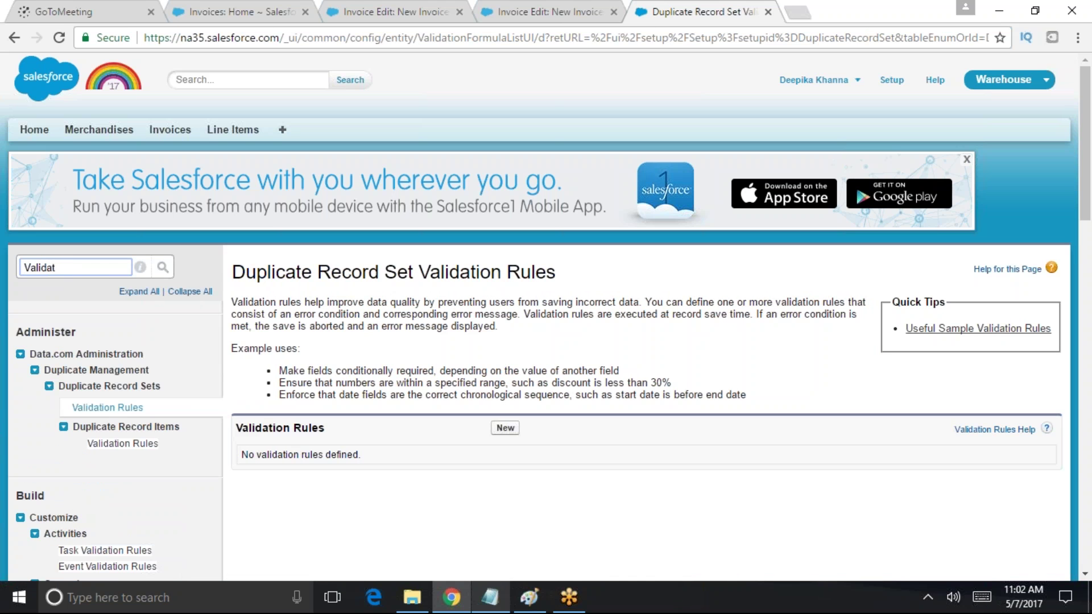
click(126, 444)
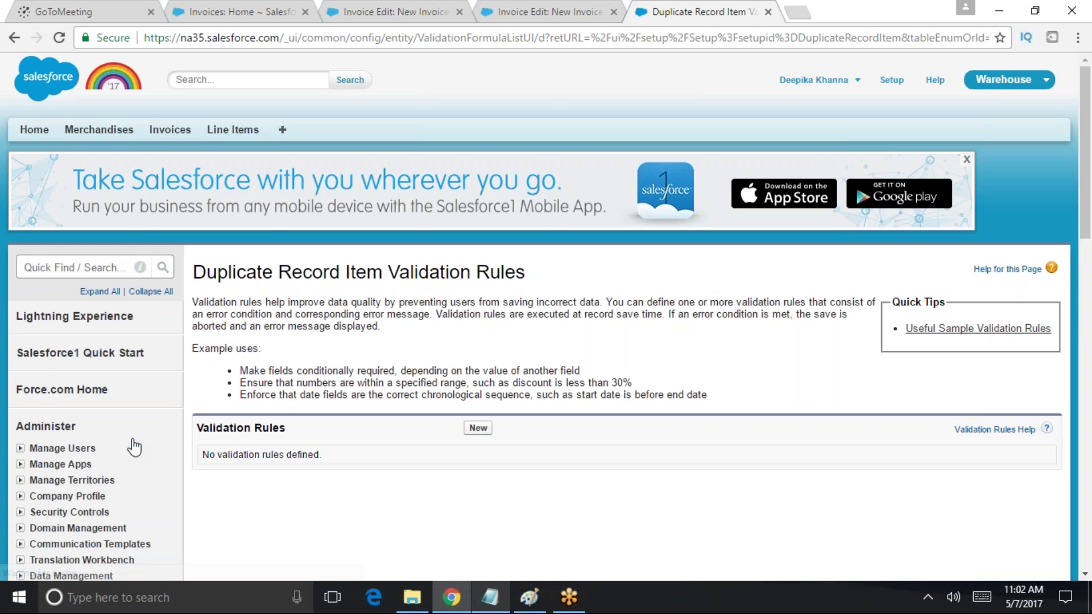
drag(707, 396, 233, 374)
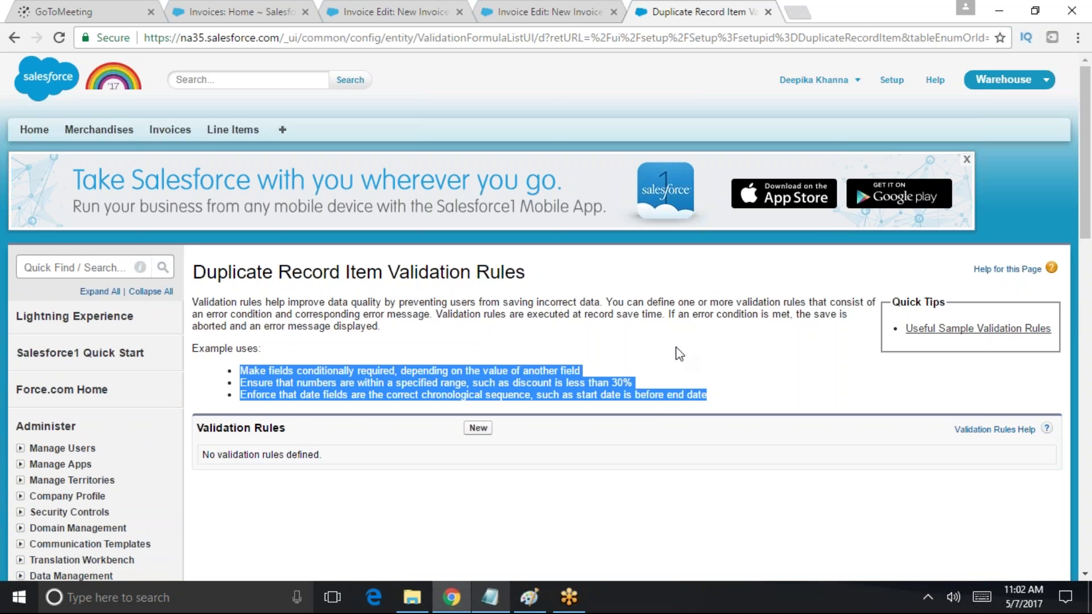
click(463, 339)
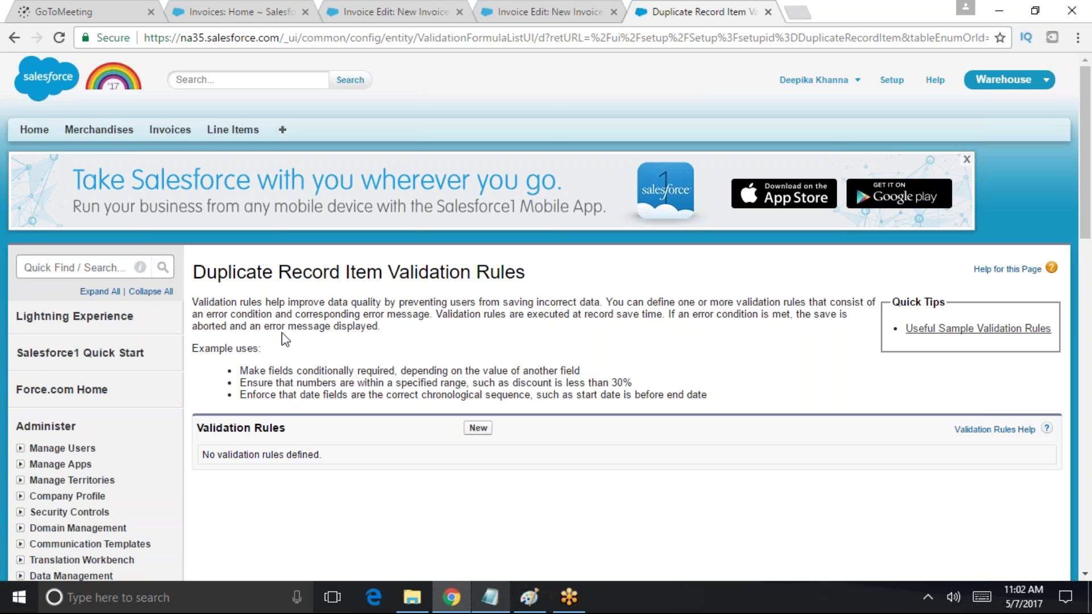
drag(707, 396, 220, 348)
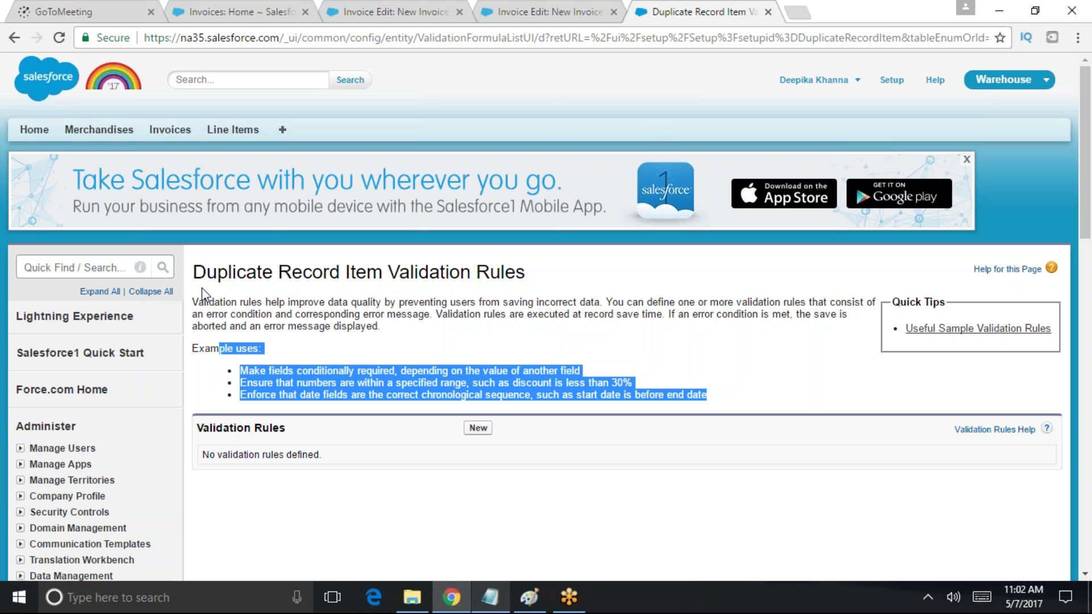
drag(278, 272, 382, 274)
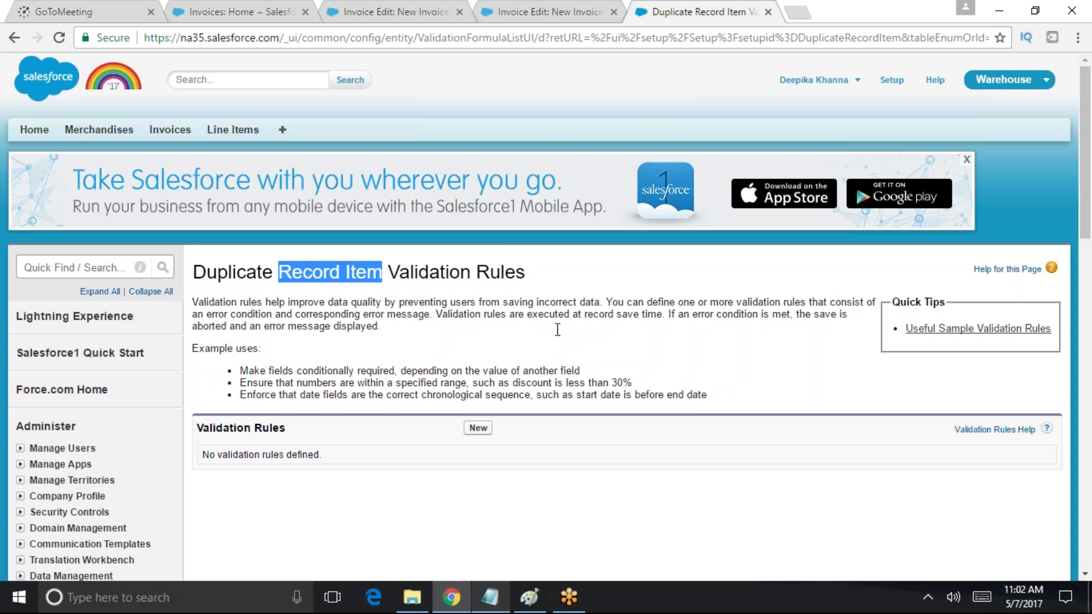
drag(458, 314, 830, 362)
click(891, 80)
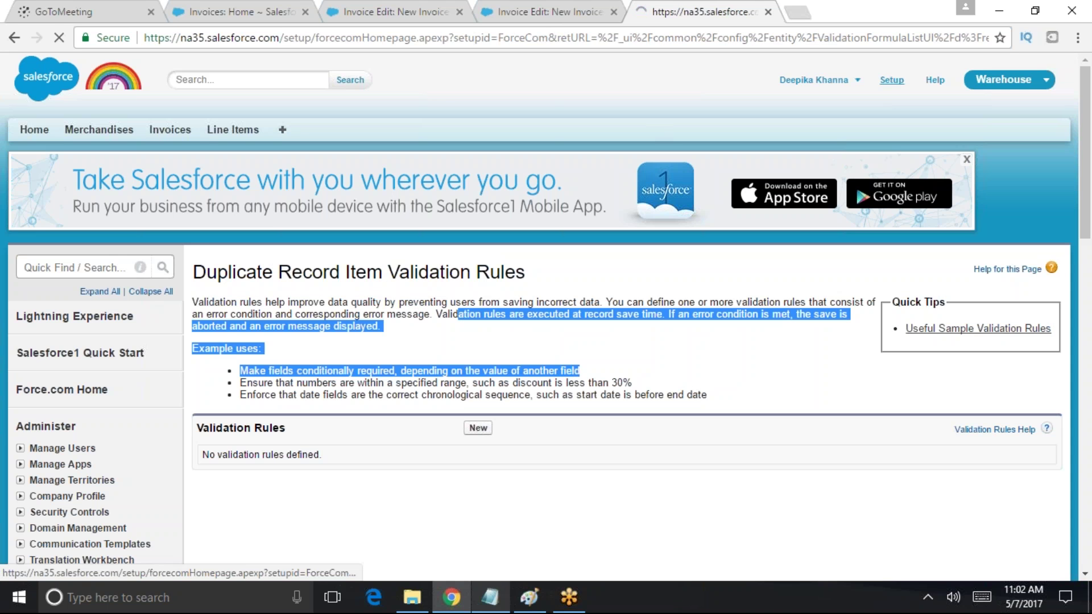
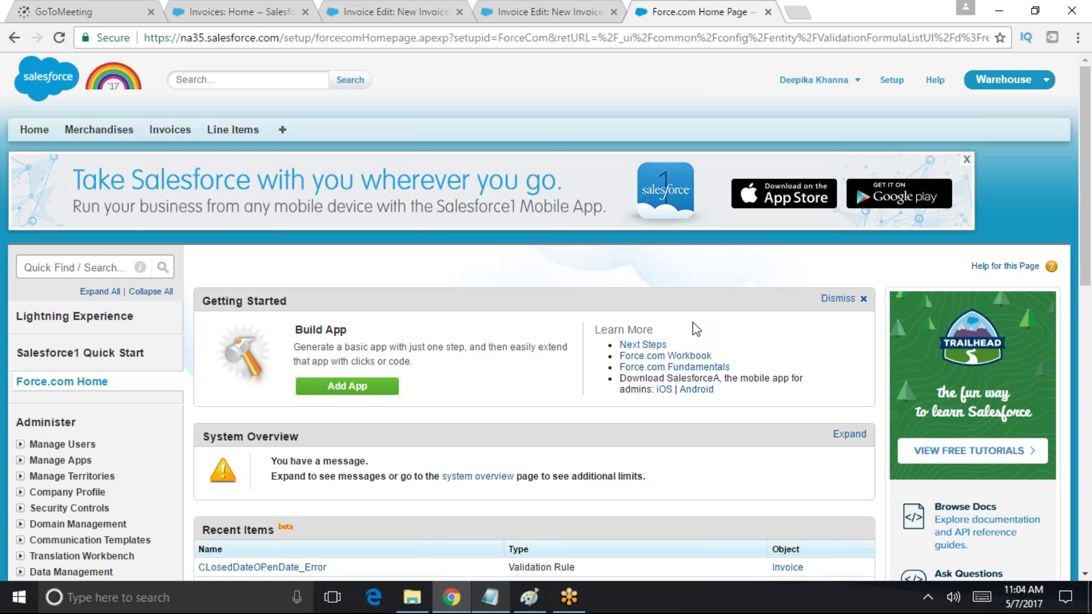
Switch to Paint and start a blank drawing without saving the existing sketch
click(529, 597)
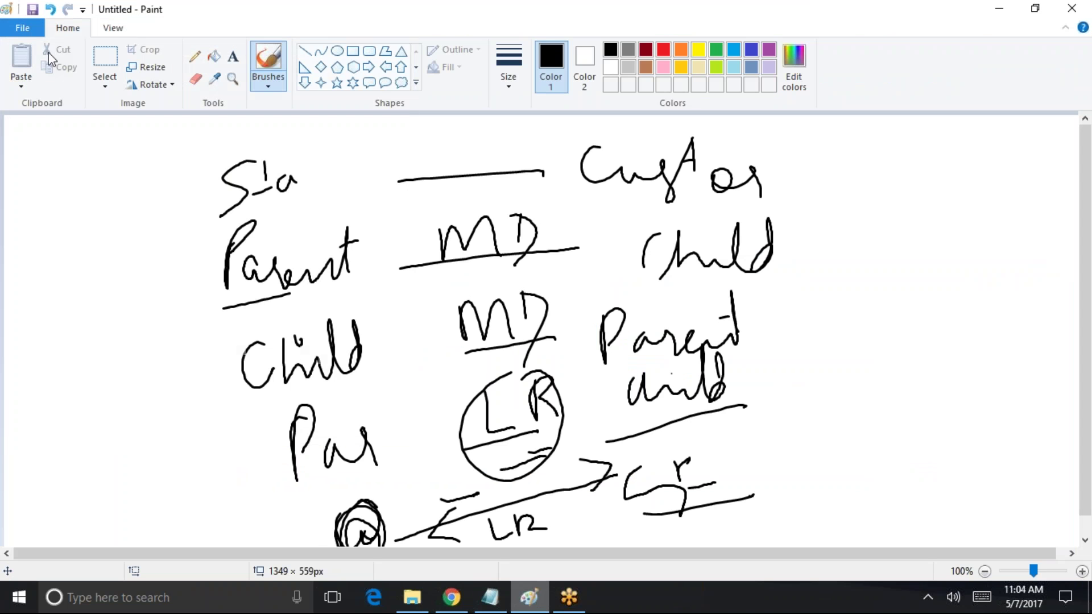
click(26, 32)
click(22, 27)
click(22, 29)
key(ctrl+n)
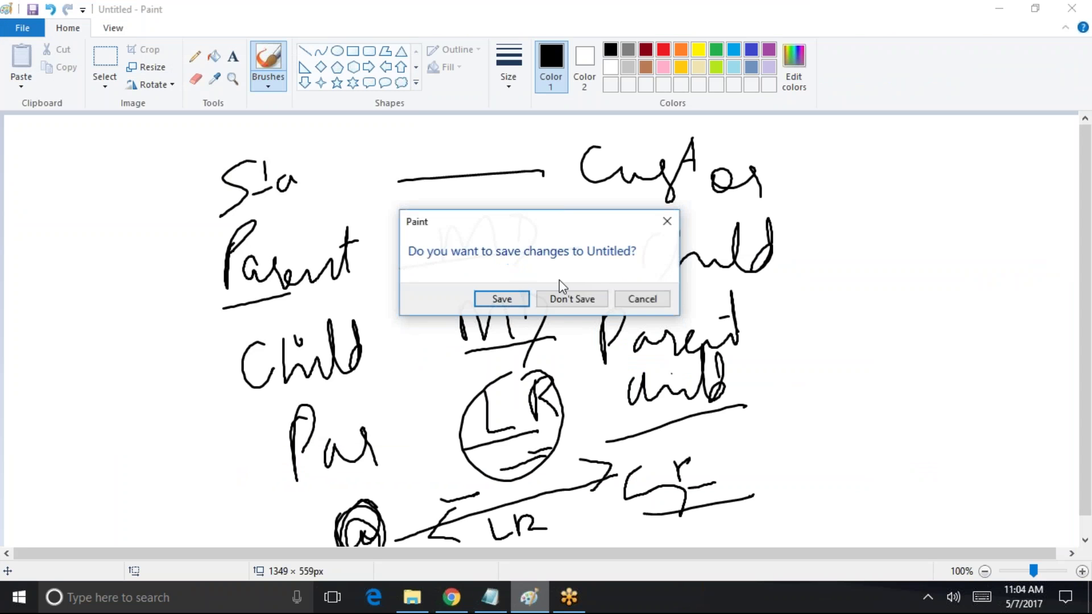
click(567, 297)
Draw two stacked boxes, with a short arrow out of the lower one, a check mark, and a curved arrow to the upper one
mouse_move(416, 304)
mouse_down()
mouse_move(425, 351)
mouse_move(687, 299)
mouse_move(439, 368)
mouse_move(425, 352)
mouse_up()
mouse_move(368, 200)
mouse_down()
mouse_move(376, 241)
mouse_move(654, 173)
mouse_move(373, 259)
mouse_move(370, 242)
mouse_up()
mouse_move(492, 330)
mouse_down()
mouse_move(538, 384)
mouse_move(528, 407)
mouse_up()
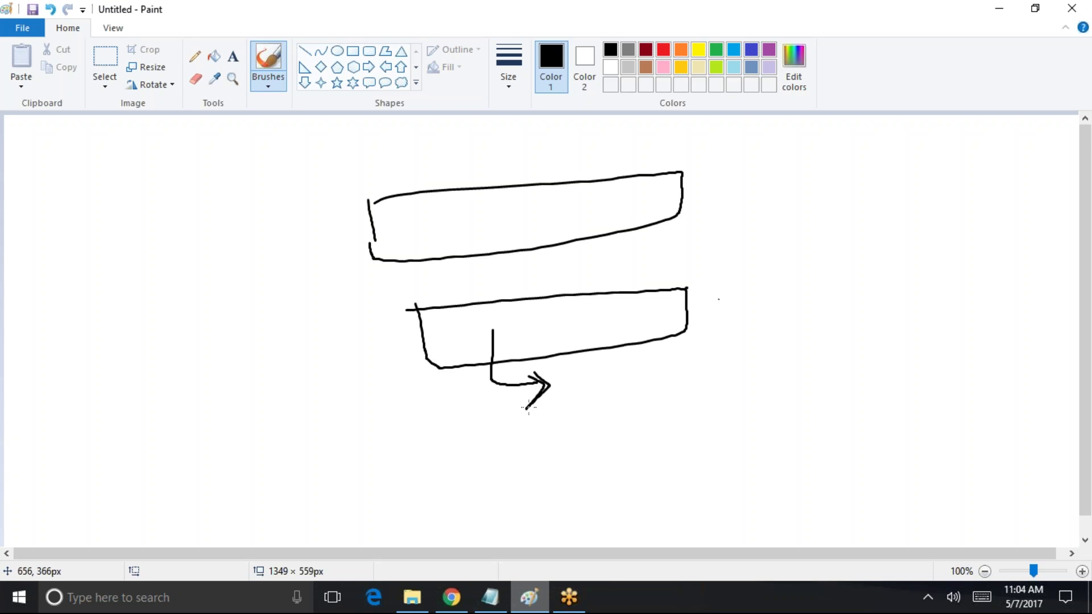
drag(718, 299, 771, 278)
mouse_move(663, 338)
mouse_down()
mouse_move(756, 327)
mouse_move(731, 183)
mouse_move(701, 193)
mouse_up()
mouse_move(692, 188)
mouse_down()
mouse_move(714, 168)
mouse_move(719, 217)
mouse_up()
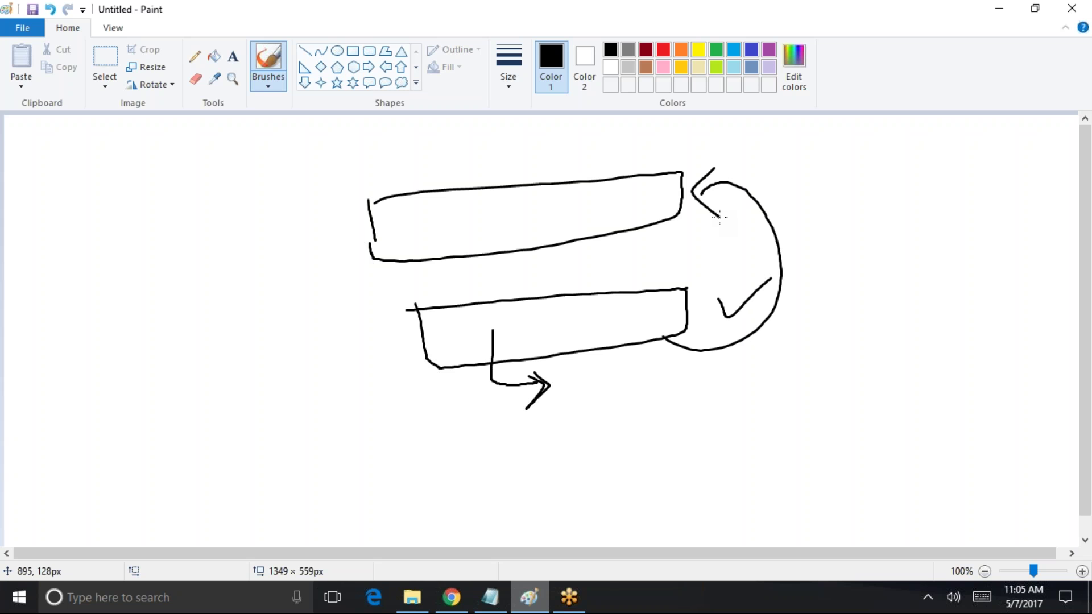
Handwrite "D" and an arrowed "Dep" label for the lower box, link "Dep" back to the upper box, and retrace the upper outline
mouse_move(833, 165)
mouse_down()
mouse_move(850, 213)
mouse_move(844, 163)
mouse_move(851, 219)
mouse_up()
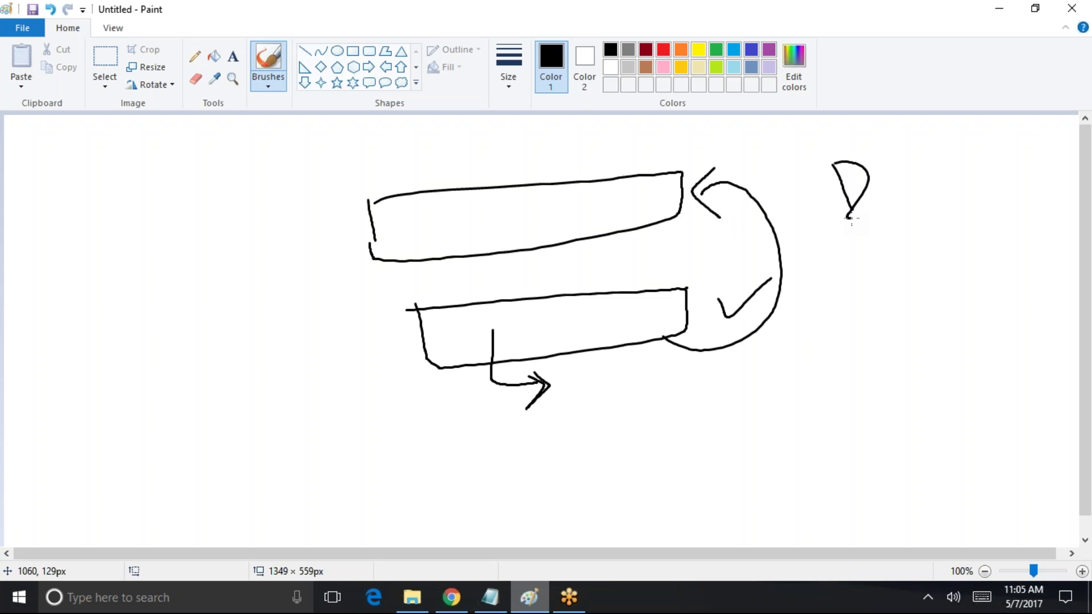
mouse_move(629, 349)
mouse_down()
mouse_move(703, 405)
mouse_move(682, 420)
mouse_up()
mouse_move(733, 395)
mouse_down()
mouse_move(741, 435)
mouse_move(801, 421)
mouse_move(808, 446)
mouse_move(836, 414)
mouse_up()
mouse_move(845, 424)
mouse_down()
mouse_move(767, 188)
mouse_move(730, 181)
mouse_up()
mouse_move(749, 164)
mouse_down()
mouse_move(724, 187)
mouse_move(758, 212)
mouse_up()
mouse_move(435, 257)
mouse_down()
mouse_move(507, 248)
mouse_move(381, 200)
mouse_move(472, 245)
mouse_up()
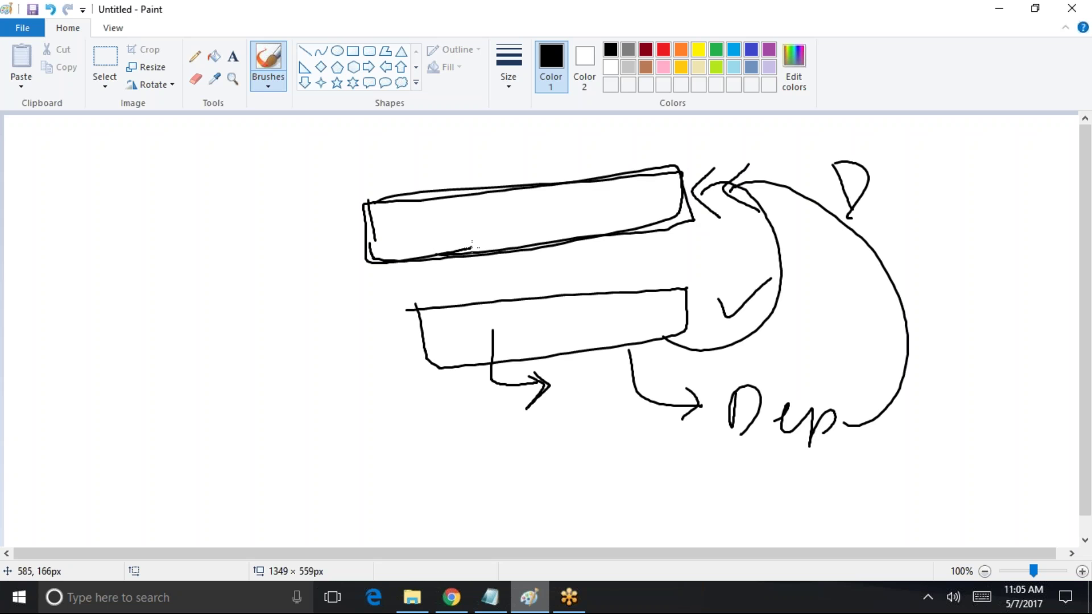
Label the upper box "Cont" and the lower box "Depend", each with a pointer line from its box
mouse_move(386, 235)
mouse_down()
mouse_move(301, 274)
mouse_move(308, 284)
mouse_up()
mouse_move(195, 371)
mouse_down()
mouse_move(193, 379)
mouse_move(250, 392)
mouse_move(288, 380)
mouse_up()
drag(419, 355, 356, 426)
drag(348, 417, 379, 448)
drag(321, 474, 323, 518)
drag(320, 473, 317, 539)
mouse_move(362, 488)
mouse_down()
mouse_move(391, 476)
mouse_move(432, 489)
mouse_move(486, 483)
mouse_move(481, 460)
mouse_up()
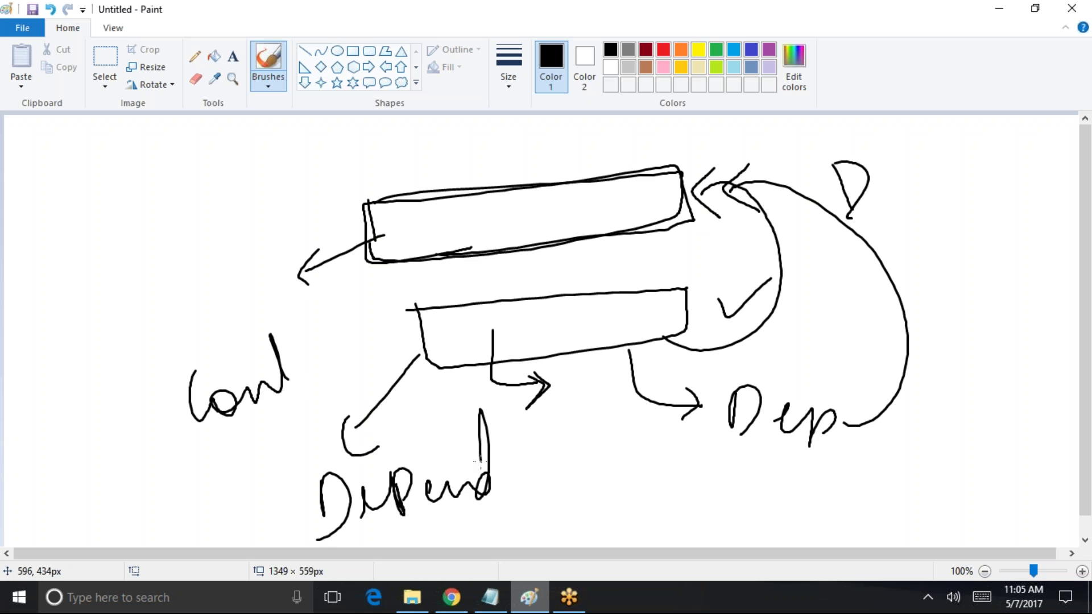
Discard the box diagram for a blank drawing and handwrite the heading "Merch"
click(22, 28)
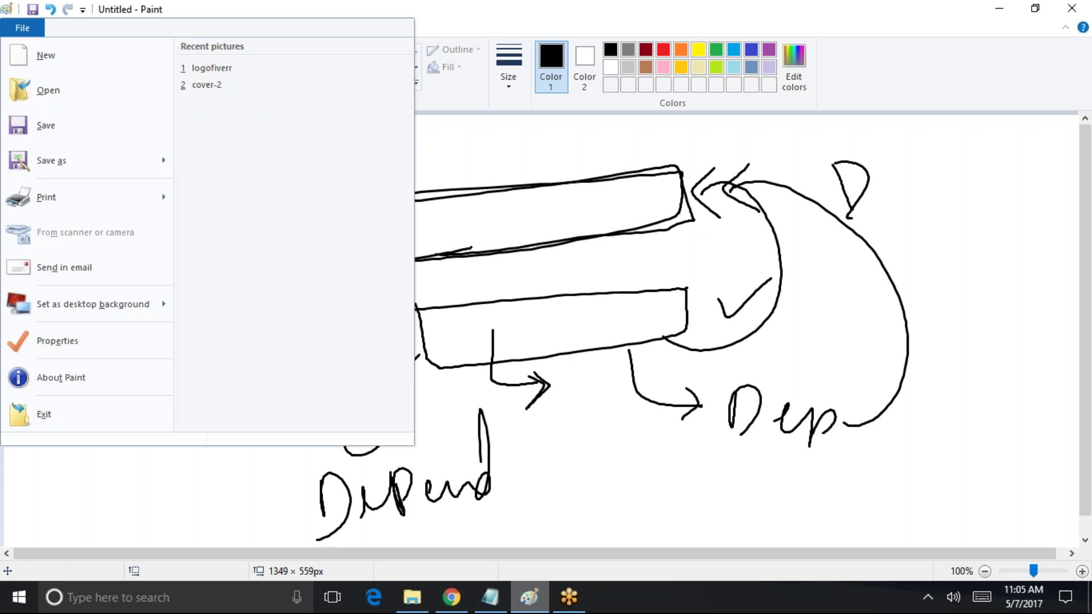
click(60, 62)
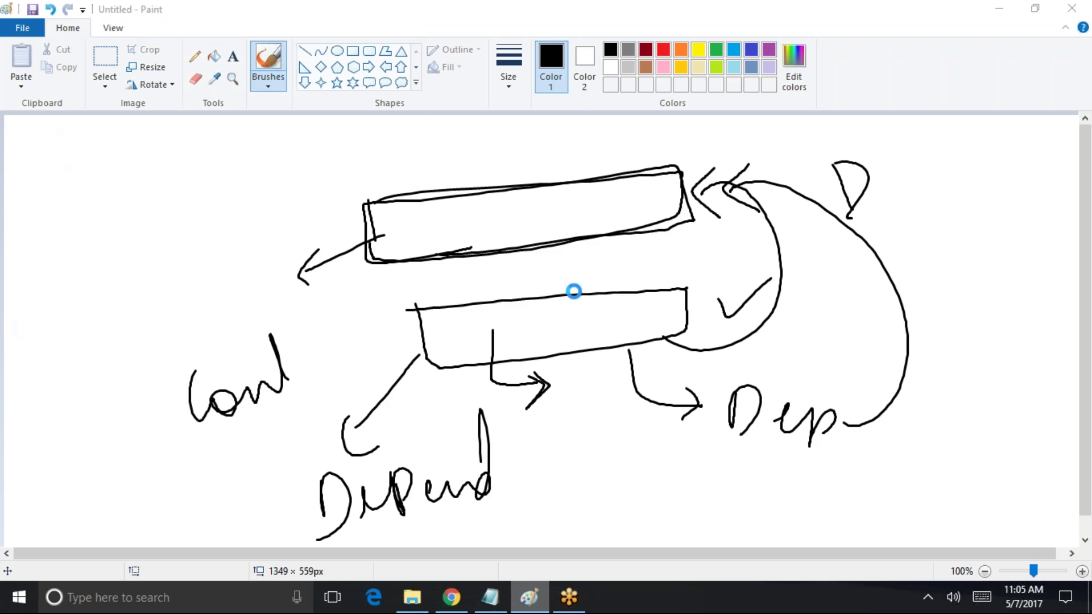
click(577, 300)
mouse_move(400, 185)
mouse_down()
mouse_move(461, 168)
mouse_move(464, 187)
mouse_up()
drag(484, 183, 583, 171)
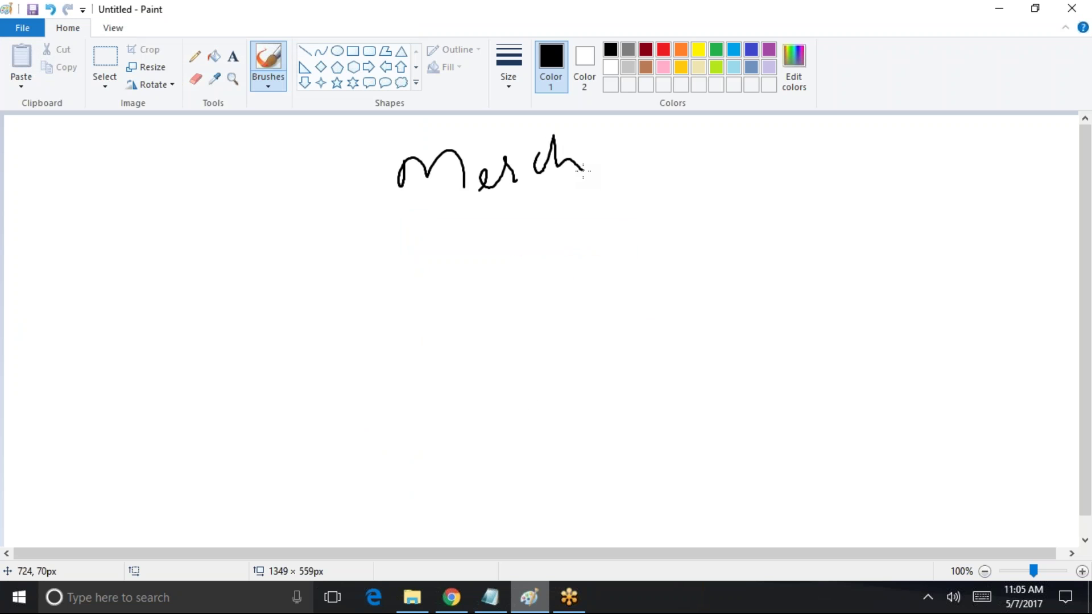
Handwrite an underlined "Type" below "Merch" and draw an arrow pointing away from it
mouse_move(402, 245)
mouse_down()
mouse_move(443, 239)
mouse_move(423, 281)
mouse_move(454, 318)
mouse_up()
mouse_move(470, 246)
mouse_down()
mouse_move(481, 301)
mouse_move(529, 284)
mouse_up()
drag(422, 337, 504, 317)
mouse_move(559, 260)
mouse_down()
mouse_move(658, 244)
mouse_move(651, 268)
mouse_up()
Handwrite the list "Audio", "Video" and "Phone Ac" at the end of the arrow from "Type"
mouse_move(704, 216)
mouse_down()
mouse_move(745, 239)
mouse_move(736, 220)
mouse_up()
drag(750, 222, 850, 224)
mouse_move(705, 278)
mouse_down()
mouse_move(735, 272)
mouse_move(754, 311)
mouse_up()
drag(778, 292, 774, 314)
mouse_move(785, 299)
mouse_down()
mouse_move(817, 310)
mouse_move(851, 296)
mouse_up()
mouse_move(733, 340)
mouse_down()
mouse_move(738, 385)
mouse_move(740, 364)
mouse_up()
mouse_move(769, 341)
mouse_down()
mouse_move(794, 374)
mouse_move(855, 353)
mouse_move(891, 372)
mouse_move(935, 319)
mouse_move(952, 355)
mouse_up()
drag(928, 345, 990, 349)
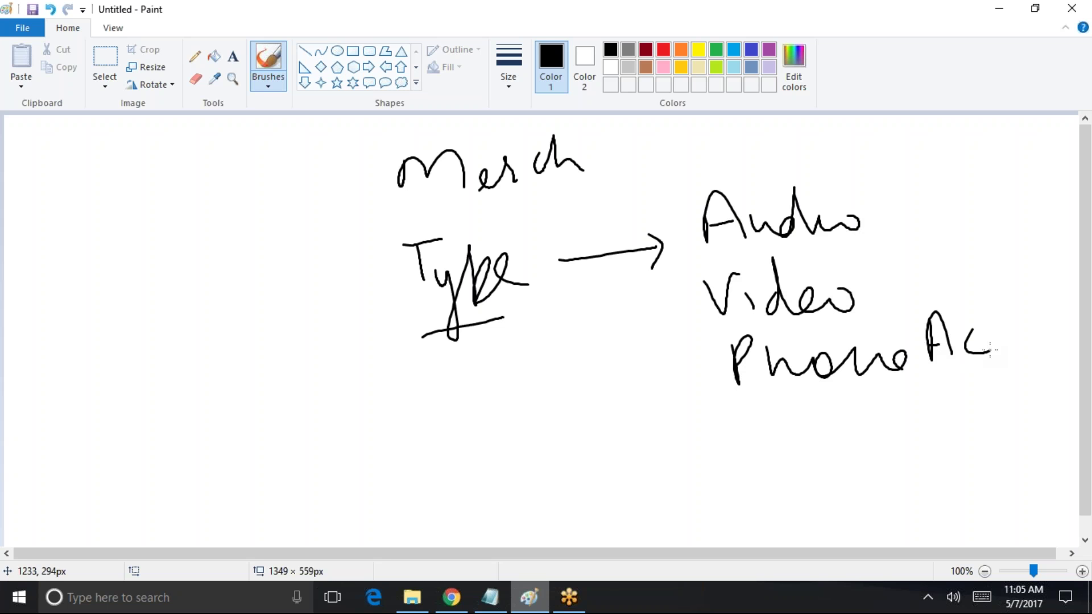
Underline "Audio" and draw three branches from it, labelled "Speak", "Blut" and "Home"
drag(709, 260, 839, 247)
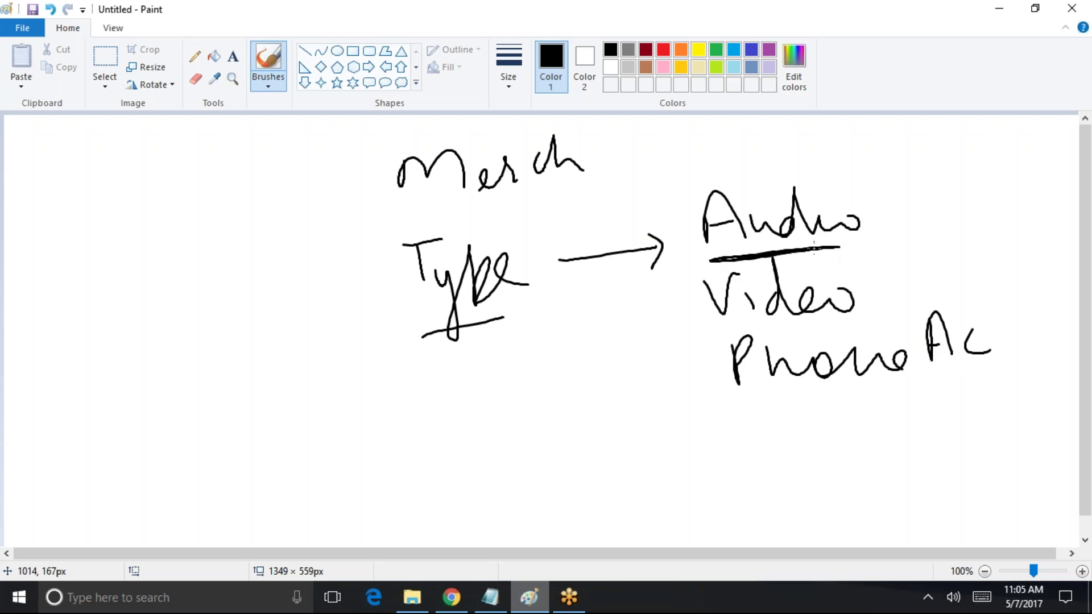
mouse_move(863, 198)
mouse_down()
mouse_move(923, 154)
mouse_move(934, 235)
mouse_up()
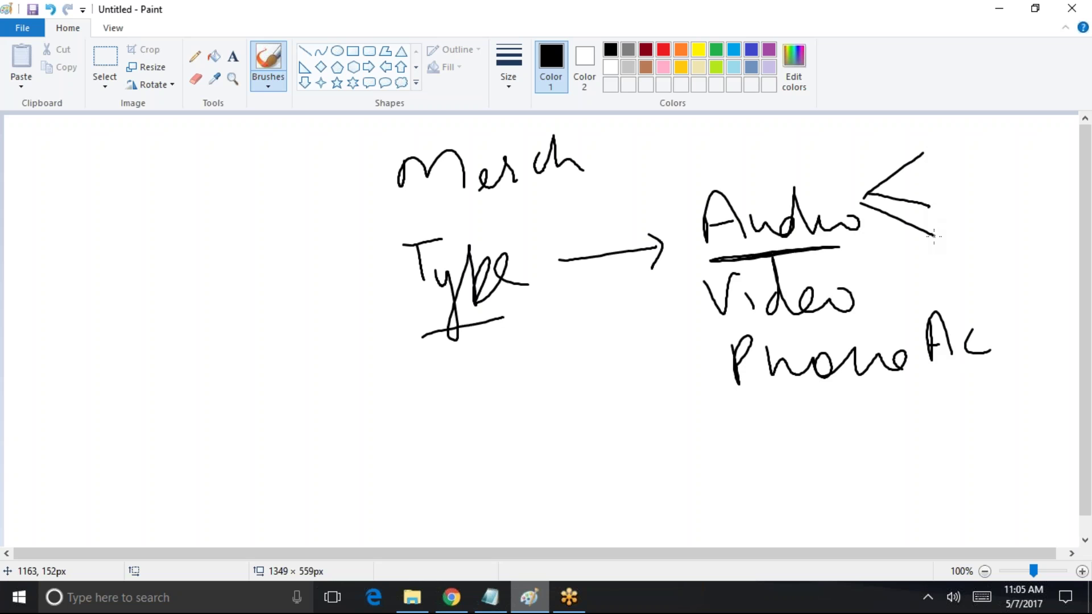
mouse_move(954, 143)
mouse_down()
mouse_move(941, 162)
mouse_move(1039, 161)
mouse_up()
drag(953, 197, 955, 221)
drag(961, 194, 970, 223)
mouse_move(992, 182)
mouse_down()
mouse_move(1002, 216)
mouse_move(1058, 220)
mouse_move(1056, 193)
mouse_up()
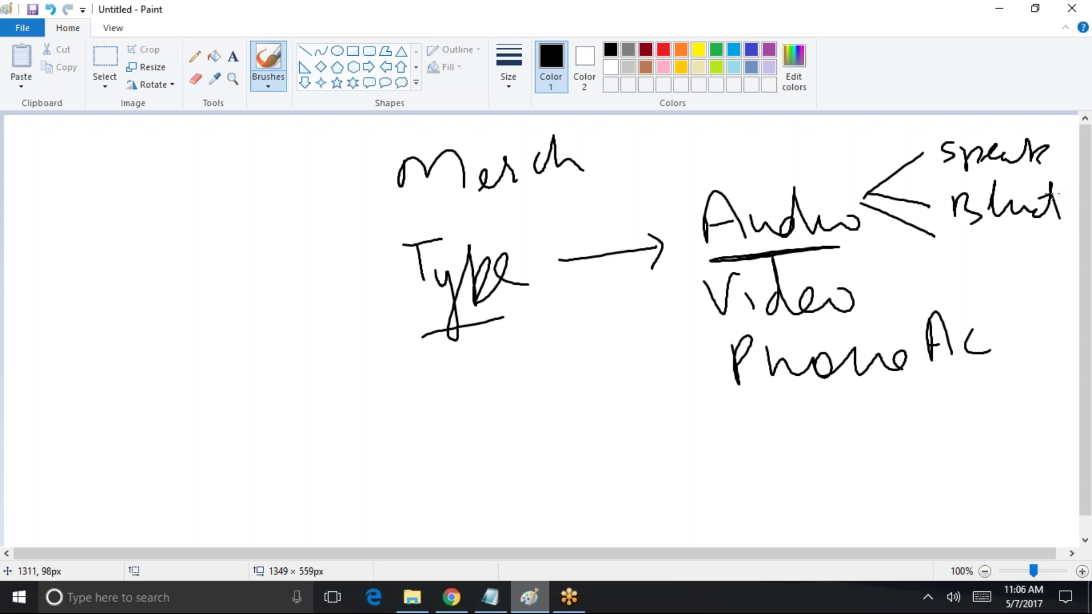
drag(957, 250, 1053, 242)
Underline "Video" and draw three branches from it, labelled "LCD", "TV" and "SP"
mouse_move(774, 328)
mouse_down()
mouse_move(933, 279)
mouse_move(939, 293)
mouse_move(1002, 280)
mouse_up()
mouse_move(1022, 263)
mouse_down()
mouse_move(1019, 280)
mouse_move(1032, 277)
mouse_up()
drag(1030, 263, 1049, 273)
drag(876, 308, 1005, 301)
mouse_move(994, 303)
mouse_down()
mouse_move(995, 321)
mouse_move(1045, 293)
mouse_up()
mouse_move(876, 308)
mouse_down()
mouse_move(967, 332)
mouse_move(1011, 364)
mouse_move(1032, 344)
mouse_move(1030, 357)
mouse_up()
mouse_move(1049, 341)
mouse_down()
mouse_move(1051, 356)
mouse_move(1061, 335)
mouse_up()
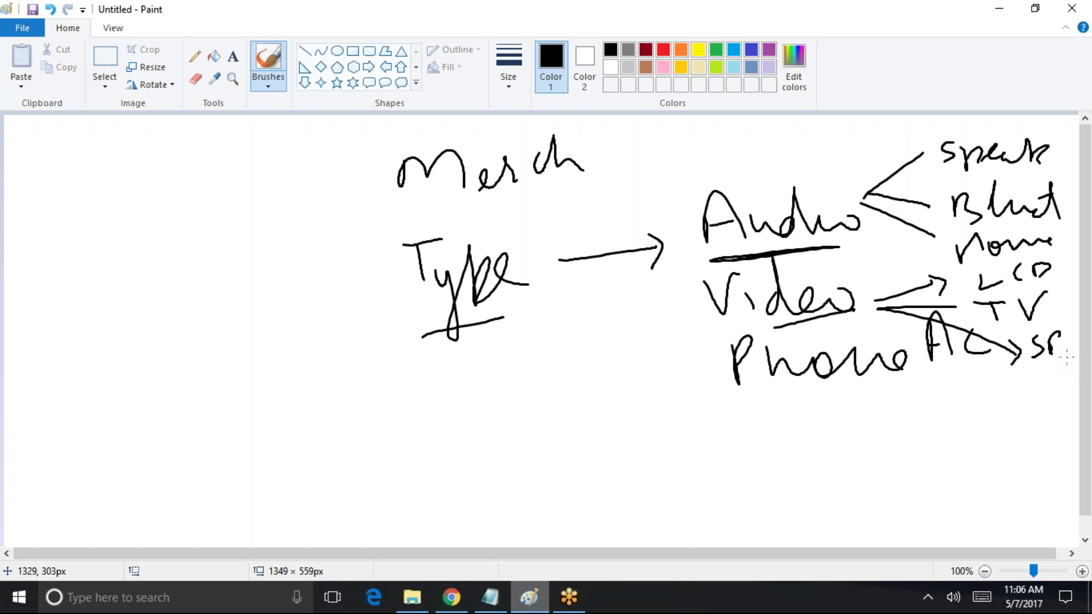
Draw four branches below "Phone Ac" and handwrite short item labels at the lower three, including "Phone" and "Head Pho"
mouse_move(827, 398)
mouse_down()
mouse_move(794, 442)
mouse_move(994, 420)
mouse_up()
drag(832, 399, 1043, 385)
mouse_move(714, 464)
mouse_down()
mouse_move(711, 484)
mouse_move(733, 473)
mouse_move(720, 497)
mouse_move(836, 473)
mouse_up()
drag(836, 403, 881, 450)
mouse_move(863, 445)
mouse_down()
mouse_move(880, 456)
mouse_move(896, 437)
mouse_up()
mouse_move(880, 468)
mouse_down()
mouse_move(879, 499)
mouse_move(894, 484)
mouse_move(892, 498)
mouse_move(961, 494)
mouse_move(921, 531)
mouse_move(926, 515)
mouse_up()
mouse_move(948, 498)
mouse_down()
mouse_move(950, 515)
mouse_move(996, 507)
mouse_up()
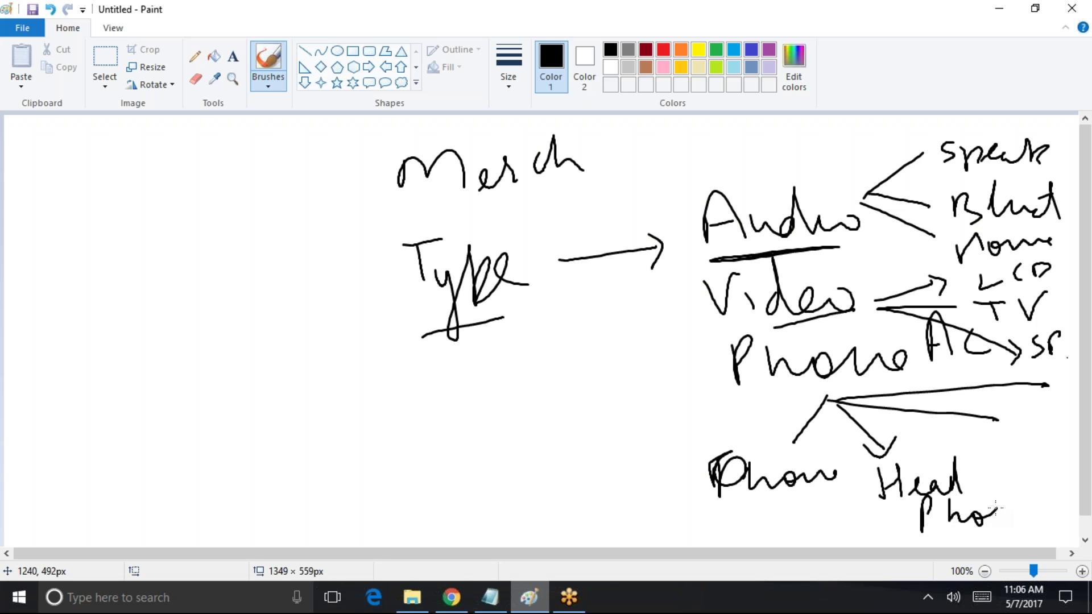
mouse_move(740, 514)
mouse_down()
mouse_move(733, 522)
mouse_move(748, 525)
mouse_move(820, 514)
mouse_move(829, 529)
mouse_up()
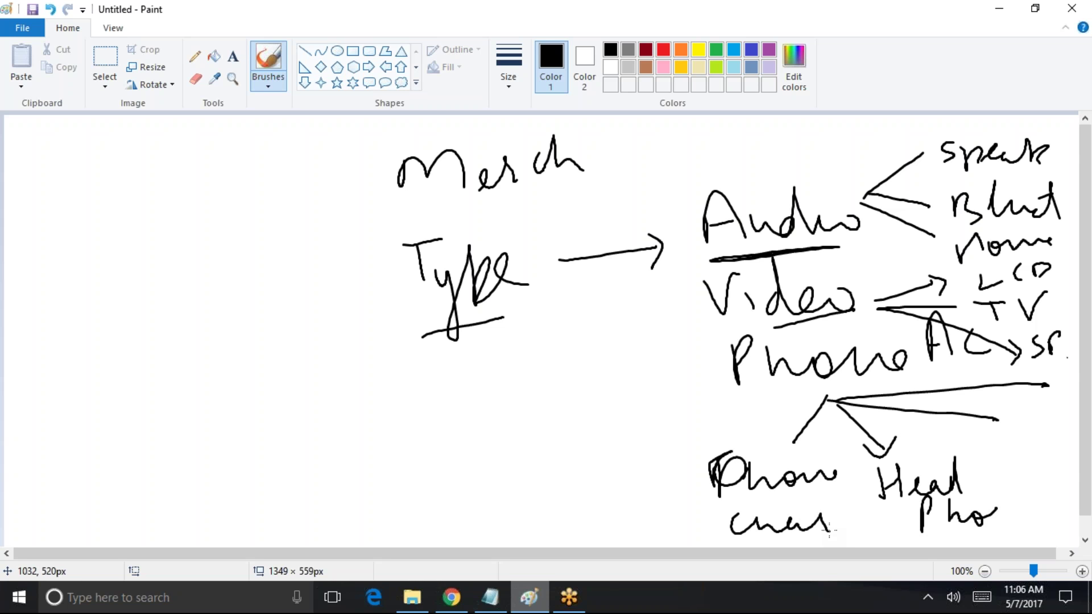
drag(1003, 428, 990, 459)
mouse_move(1021, 440)
mouse_down()
mouse_move(1023, 454)
mouse_move(1057, 439)
mouse_up()
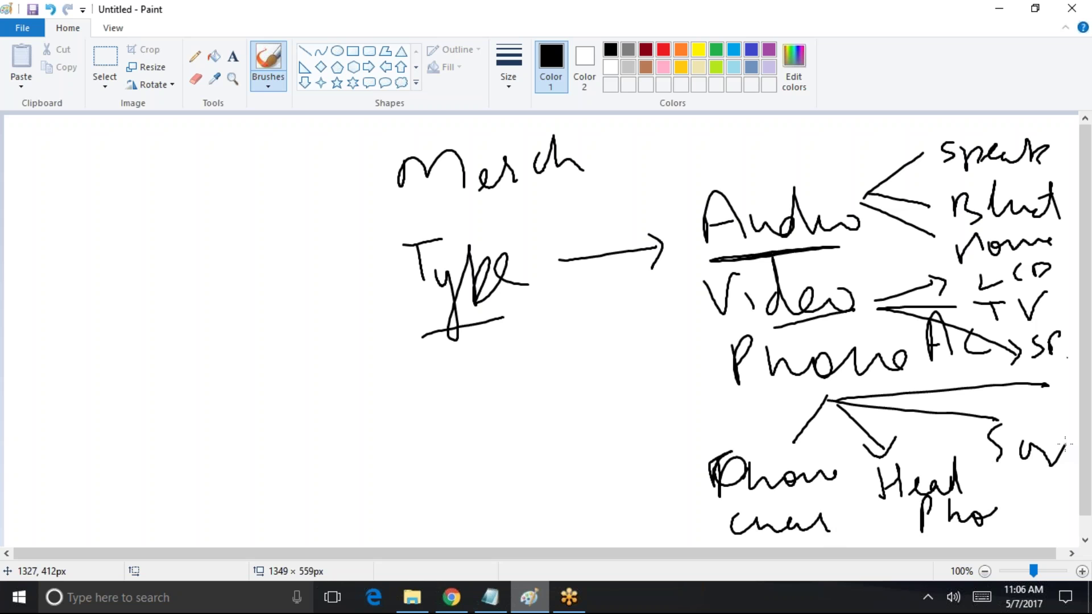
Thicken the underline of "Type" and put a dash in front of "Audio", "Video" and "Phone"
drag(449, 331, 505, 321)
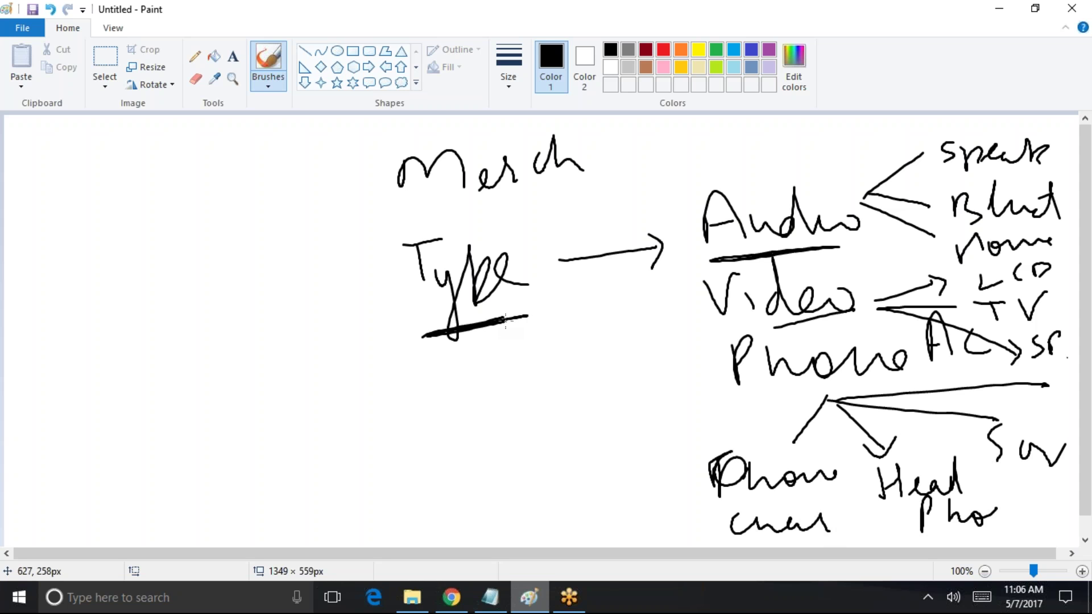
drag(674, 245, 692, 245)
drag(671, 305, 691, 304)
drag(667, 371, 691, 371)
Handwrite an underlined "Product" above "Audio" and draw an arrow to it from "Speak"
mouse_move(949, 142)
mouse_down()
mouse_move(865, 125)
mouse_move(867, 154)
mouse_up()
drag(710, 155, 838, 165)
drag(843, 117, 840, 166)
drag(825, 140, 867, 134)
drag(719, 196, 841, 171)
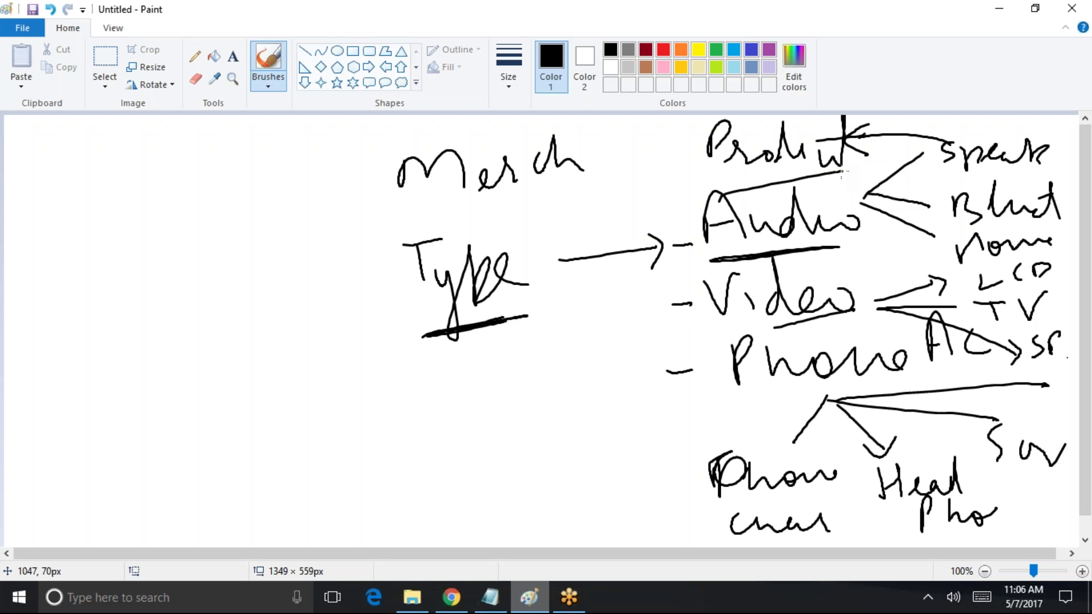
Tick each item branching from "Audio" and "Video", re-underline "Video", and add a mark beside the phone items
drag(1067, 153, 1078, 152)
drag(1069, 195, 1076, 195)
drag(1067, 233, 1075, 230)
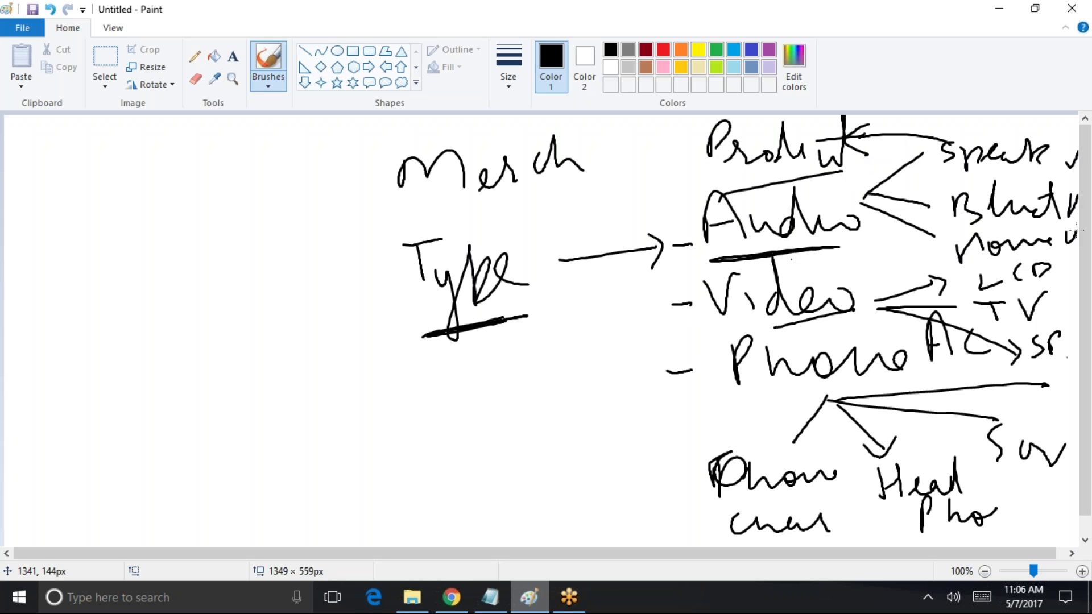
drag(753, 330, 808, 317)
drag(1057, 281, 1073, 262)
drag(1067, 309, 1076, 302)
drag(1073, 348, 1079, 331)
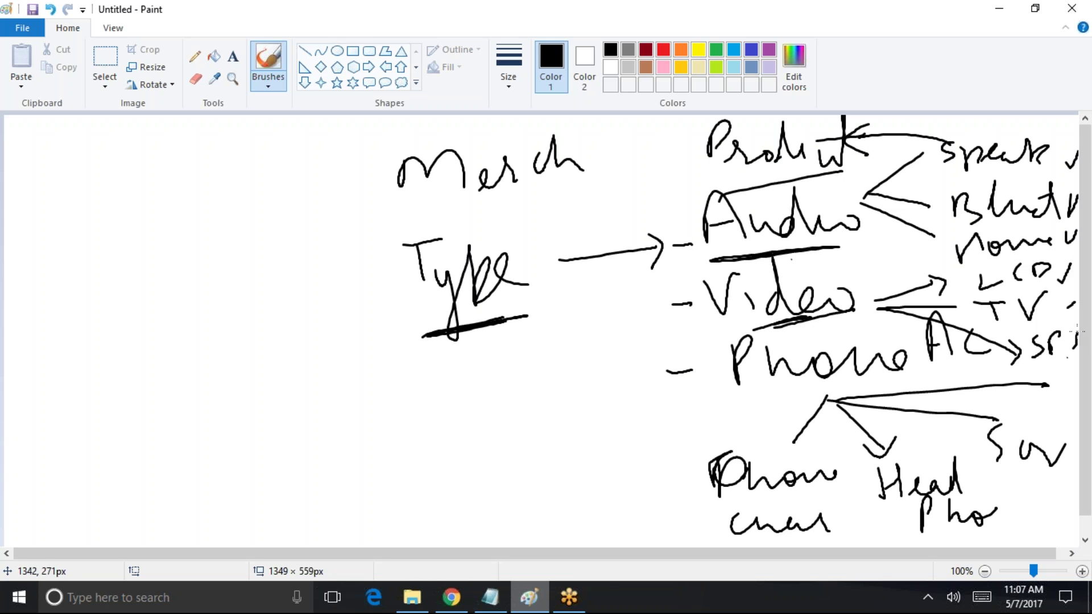
drag(1061, 481, 1066, 506)
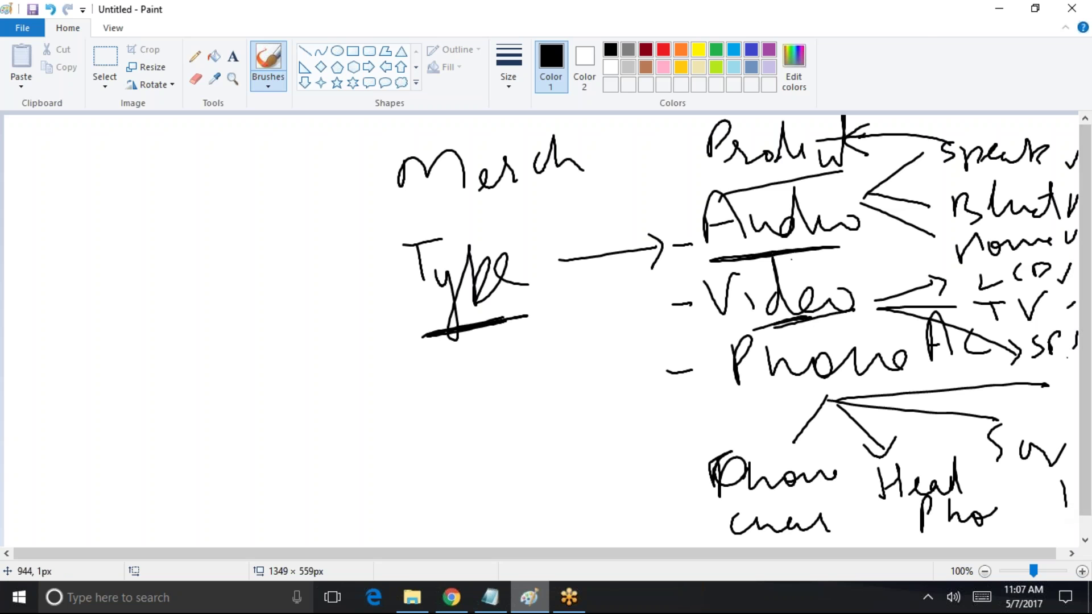
Switch to Salesforce, start a new Merchandise record and examine the options of its type picklist
click(996, 7)
click(98, 130)
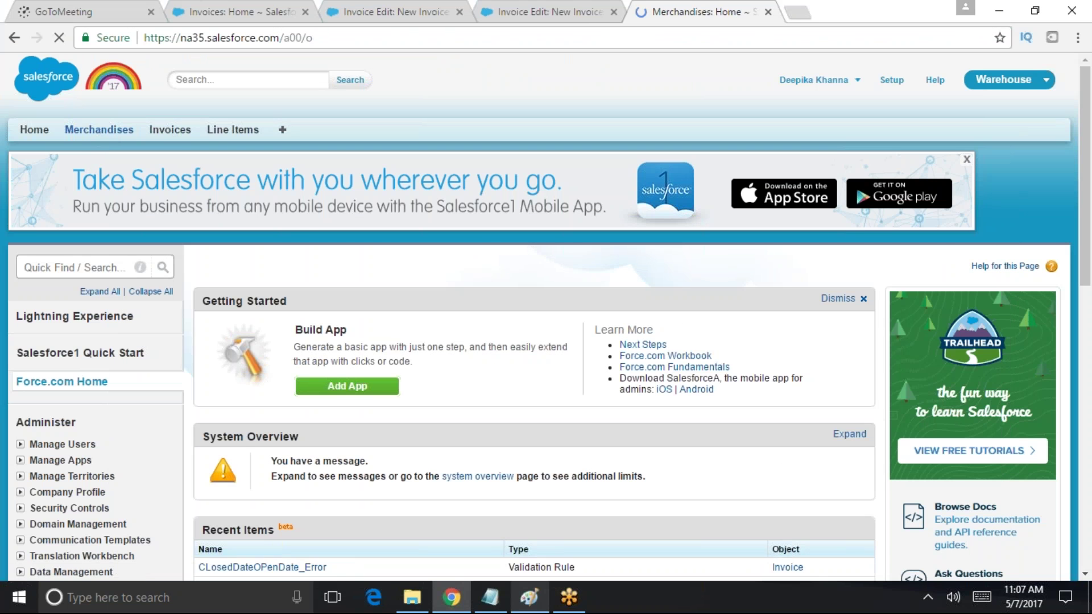
click(477, 250)
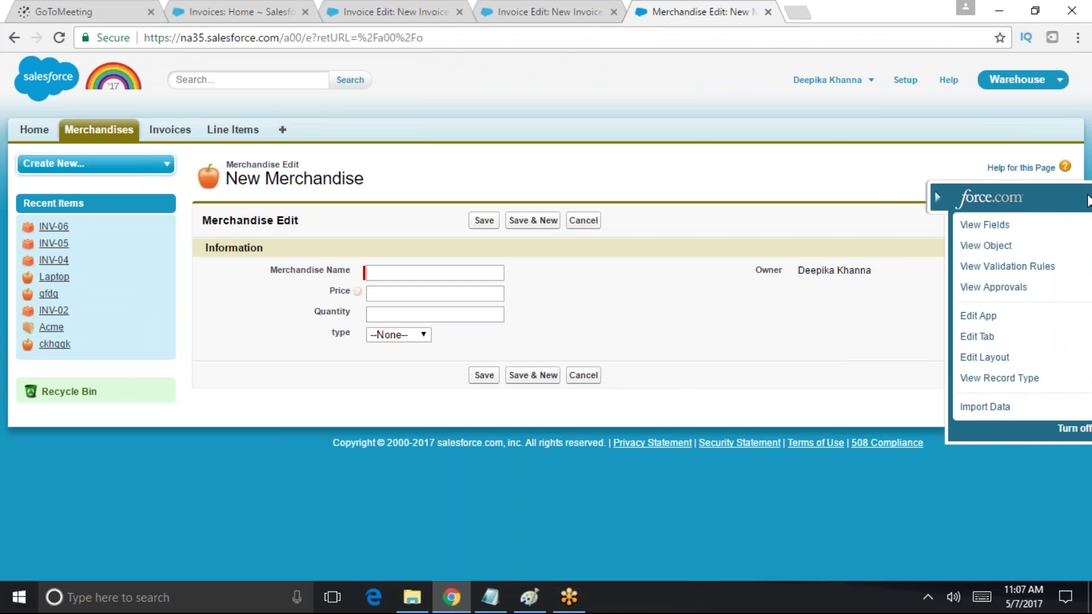
click(398, 334)
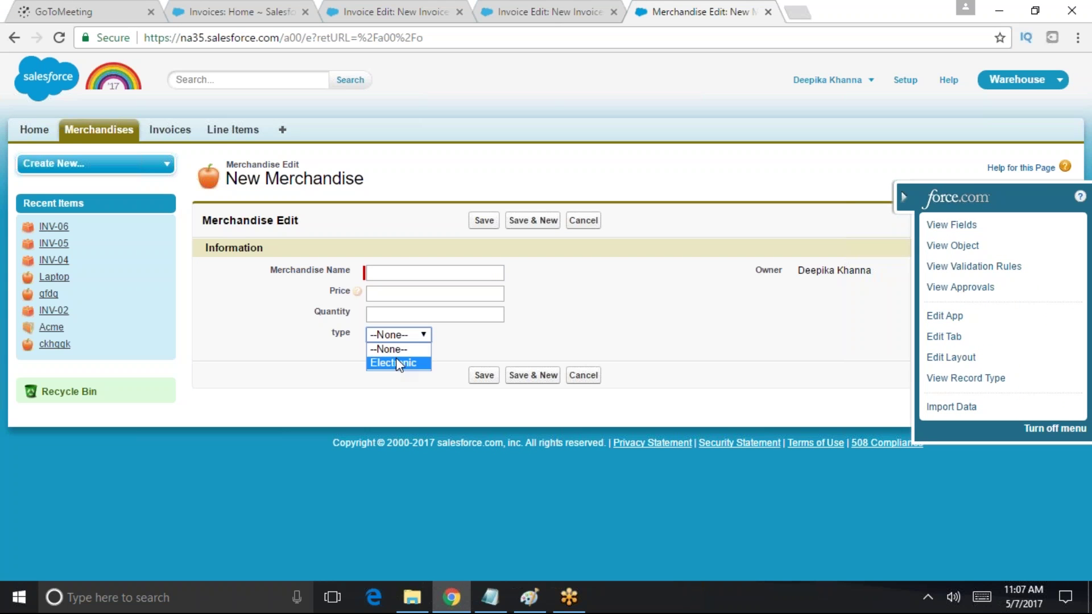
click(570, 344)
click(398, 337)
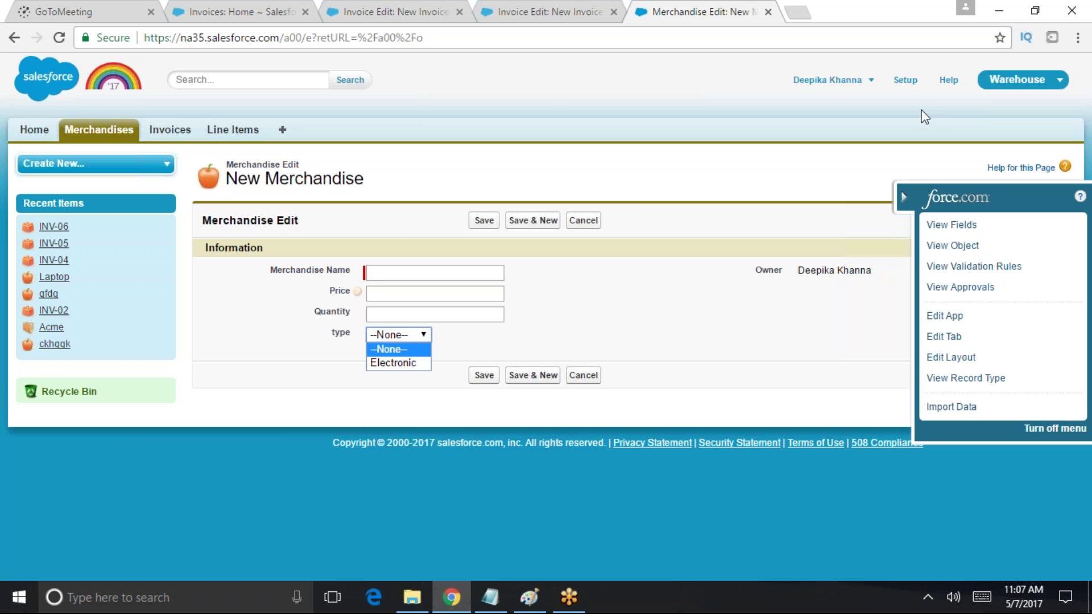
Go to Setup, find the custom Objects list and open the Merchandise object definition
click(896, 85)
click(894, 81)
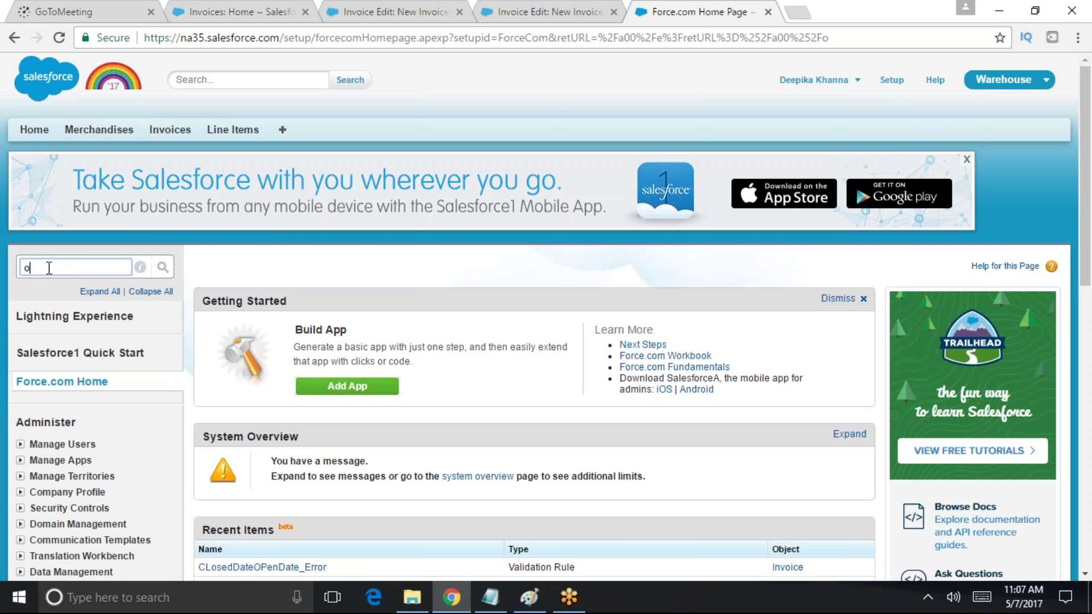
text(objec)
click(60, 429)
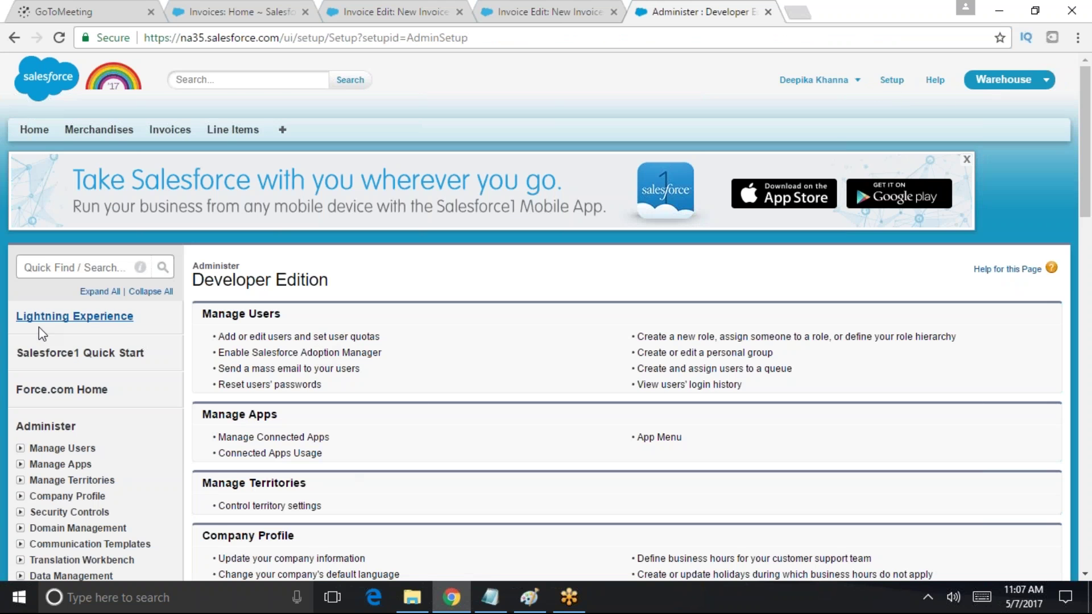
click(65, 266)
text(object)
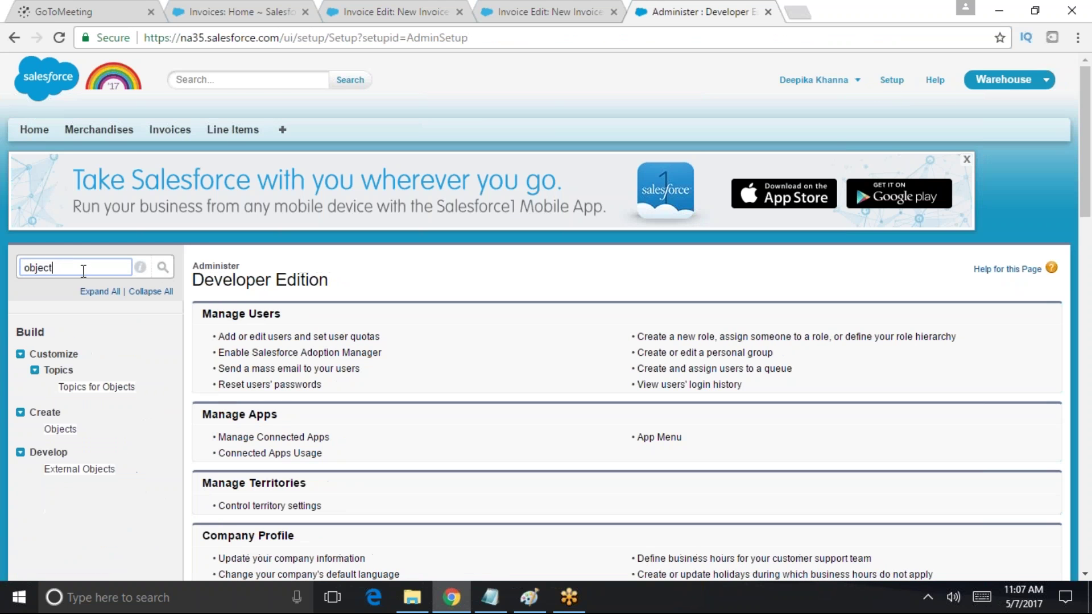
click(57, 430)
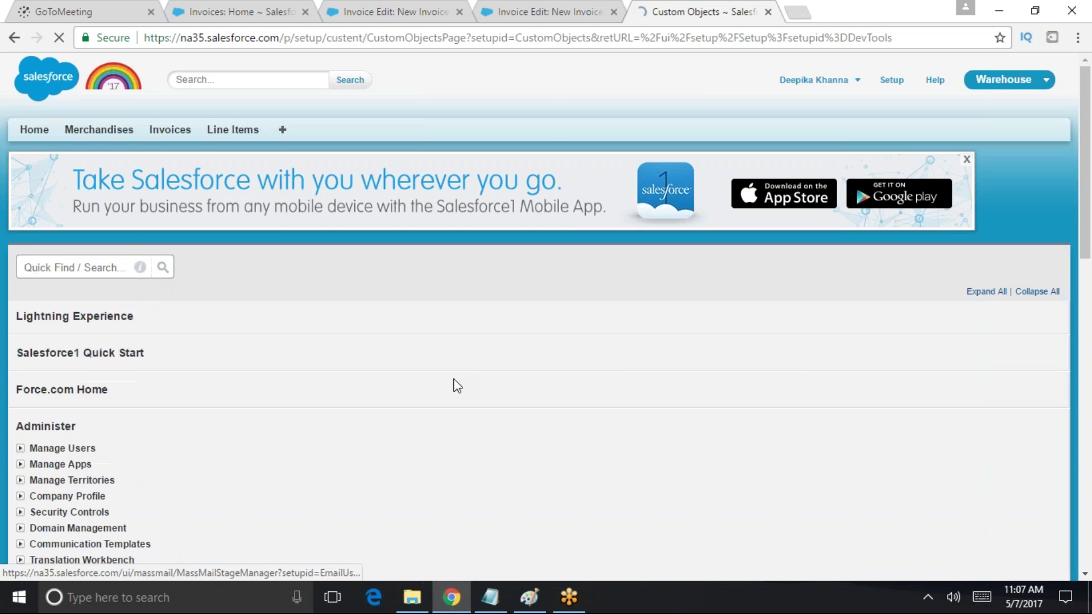
click(281, 468)
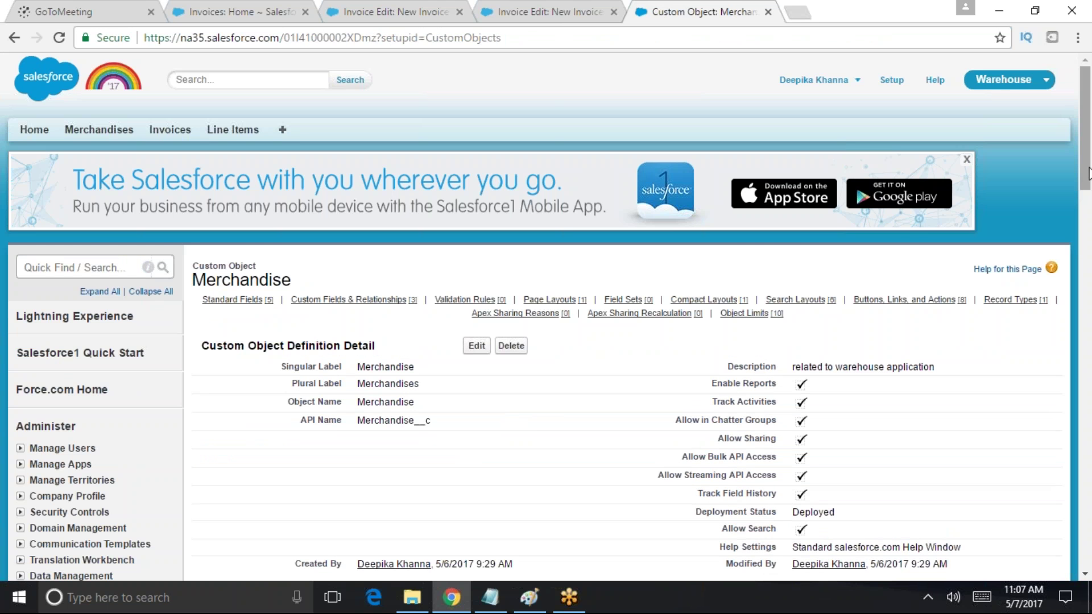
Delete the custom picklist field "type" from the Merchandise object and confirm the deletion
scroll(536, 398, down, 6)
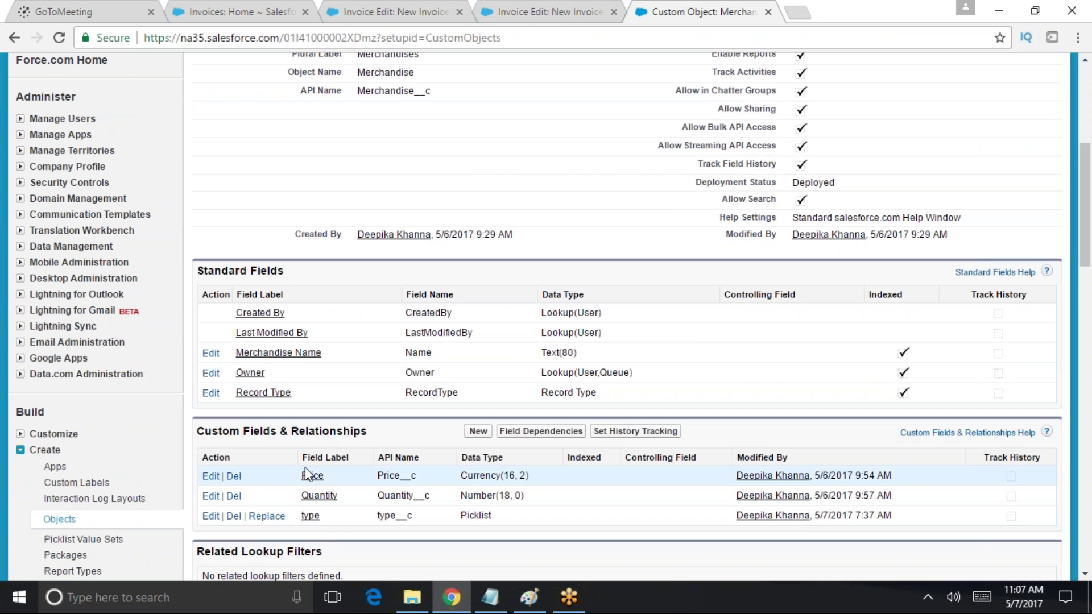
click(234, 516)
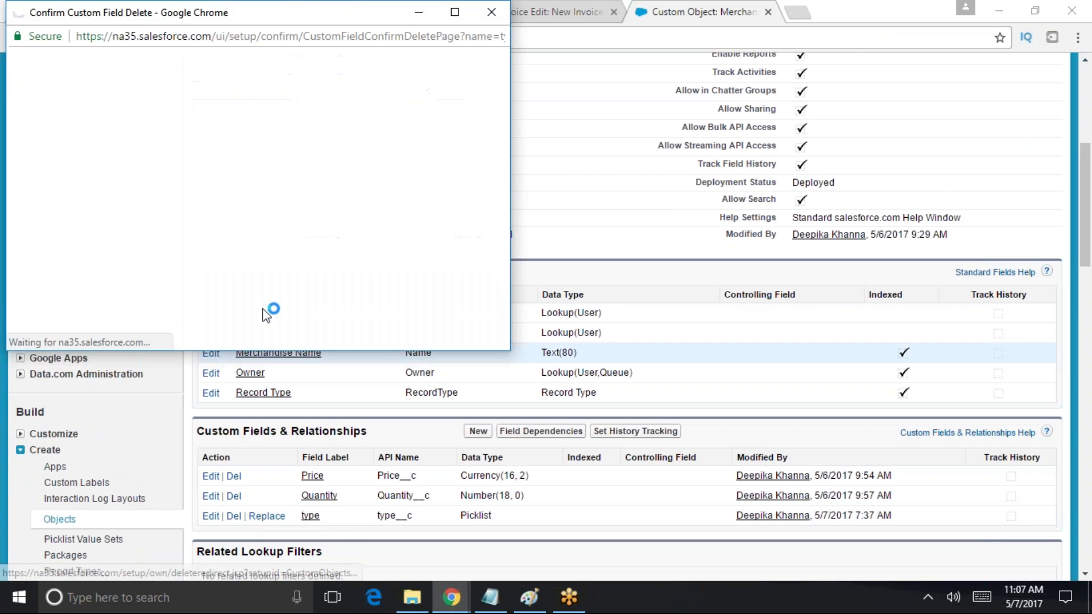
click(174, 288)
click(236, 314)
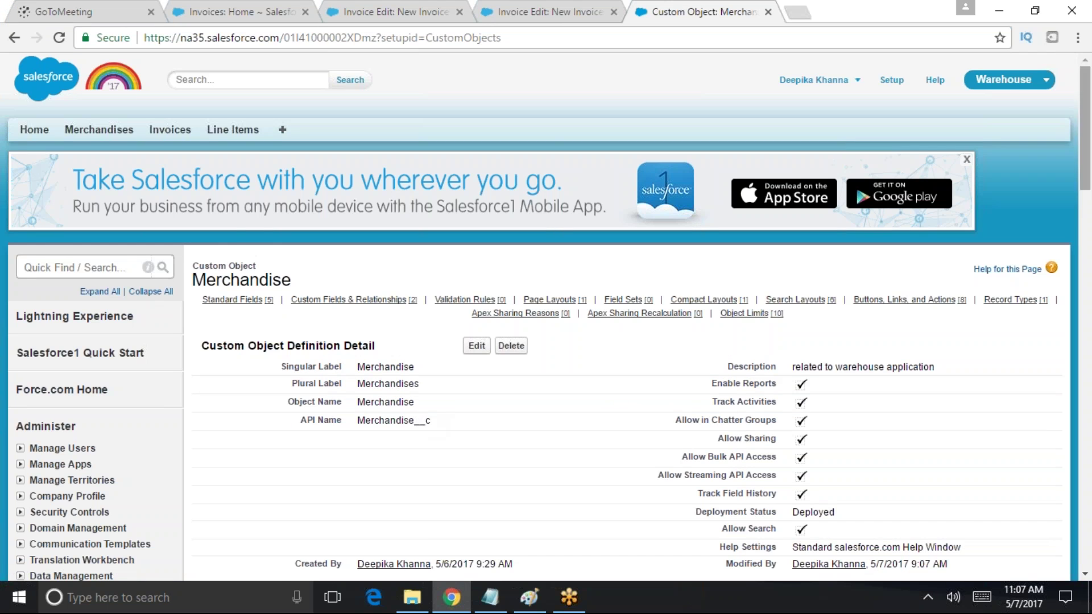
Start a new custom field on the Merchandise object, choose the Picklist data type and continue to the details
drag(1084, 145, 139, 132)
scroll(472, 404, down, 5)
click(478, 425)
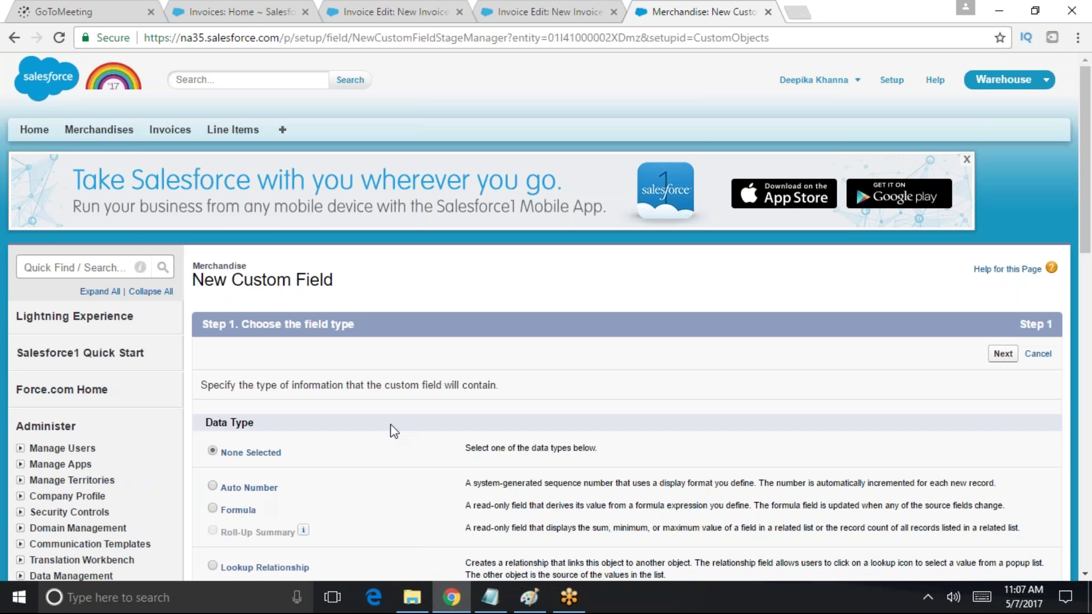
drag(1083, 236, 1087, 391)
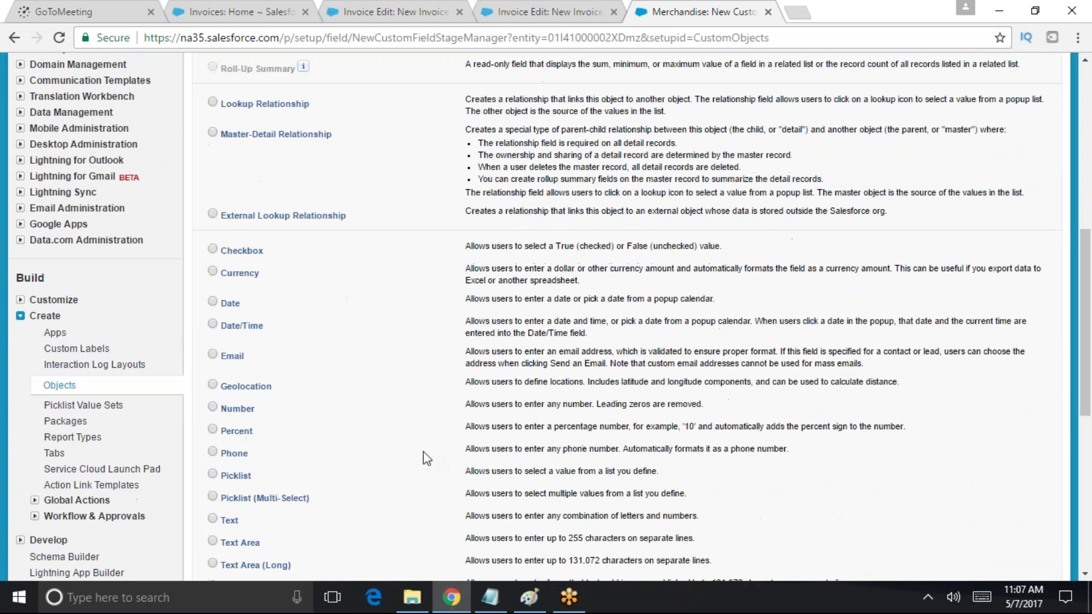
click(212, 474)
scroll(1087, 327, down, 4)
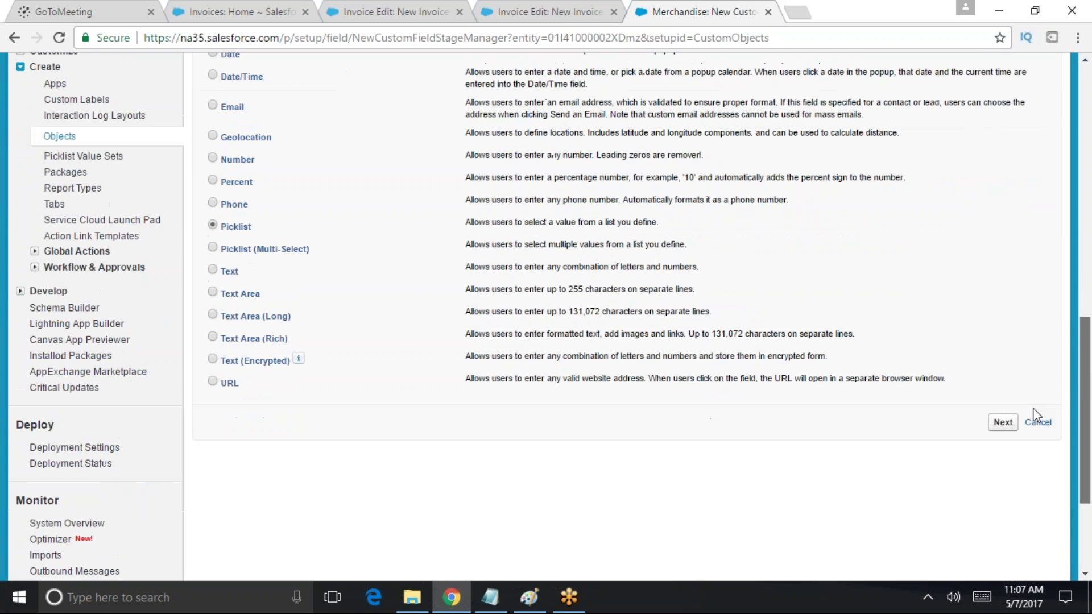
click(1002, 421)
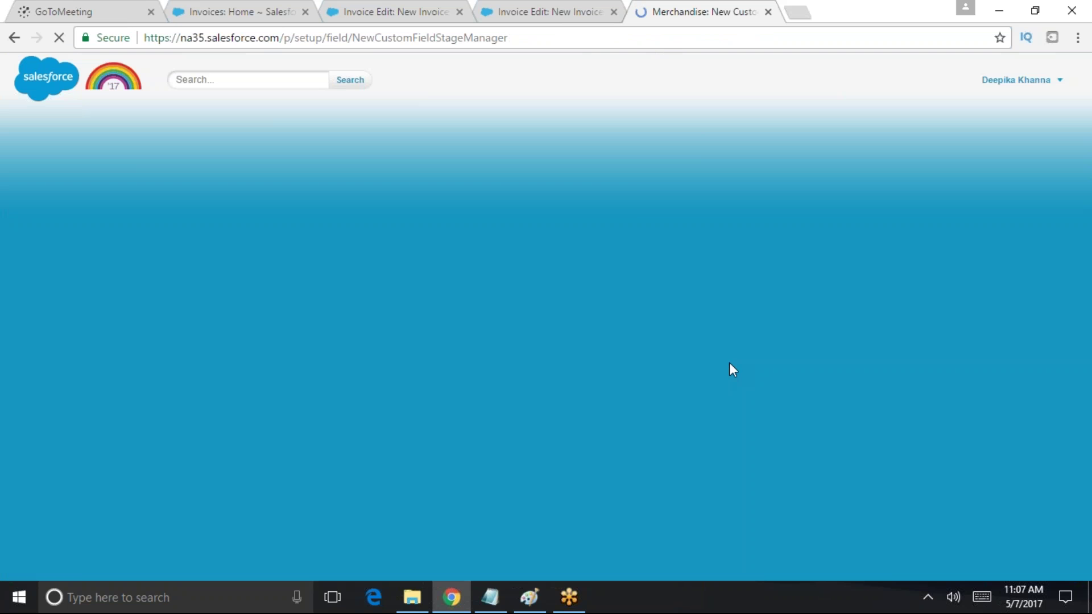
Set the new picklist's field label to "Merchandise Type"
click(407, 388)
text(Type)
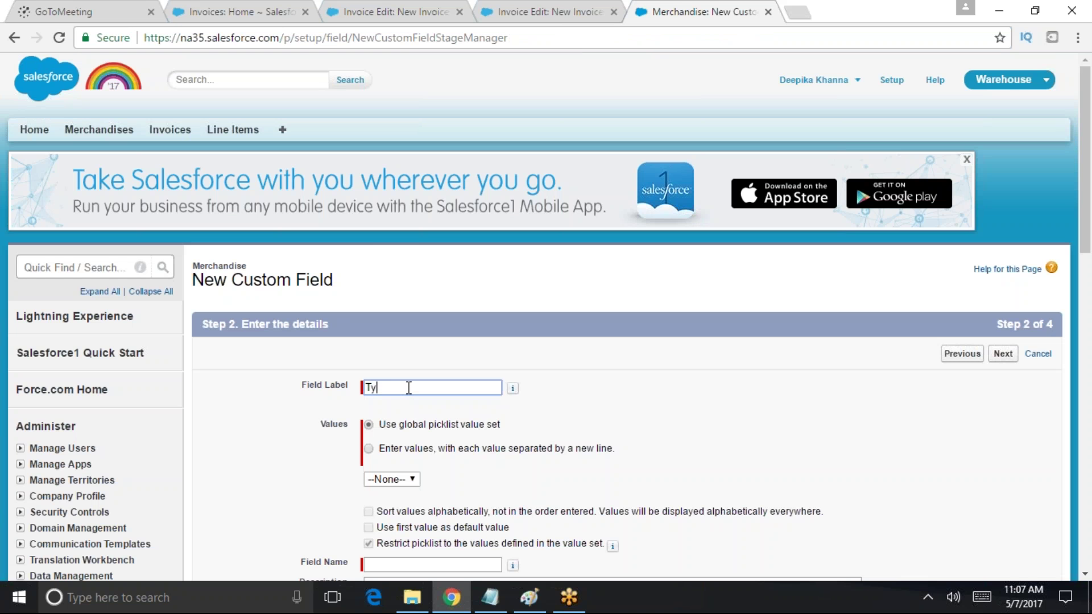
key(BackSpace)
key(BackSpace)
key(BackSpace)
key(BackSpace)
text(Merchandise Type)
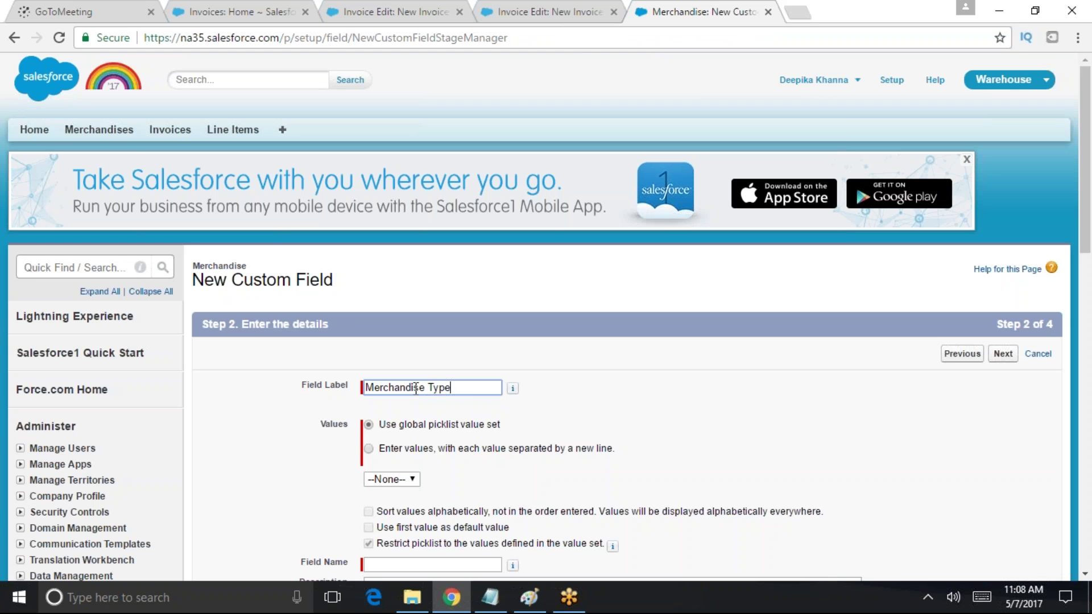
Define the picklist with its own values instead of a global set: Audio, Video and Phone Accessories
click(381, 453)
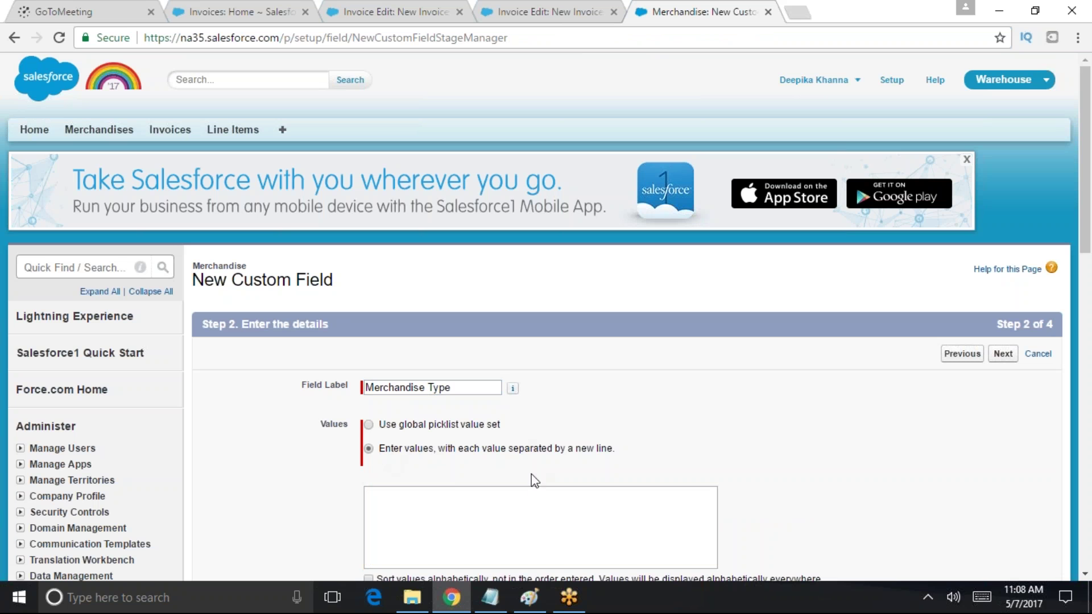
click(449, 492)
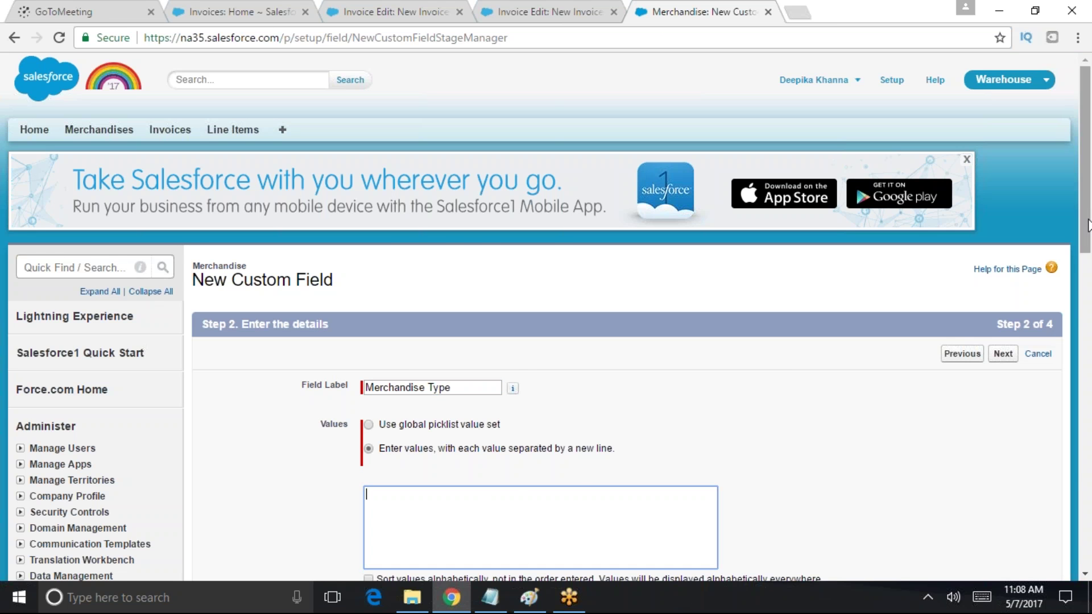
scroll(1086, 222, down, 4)
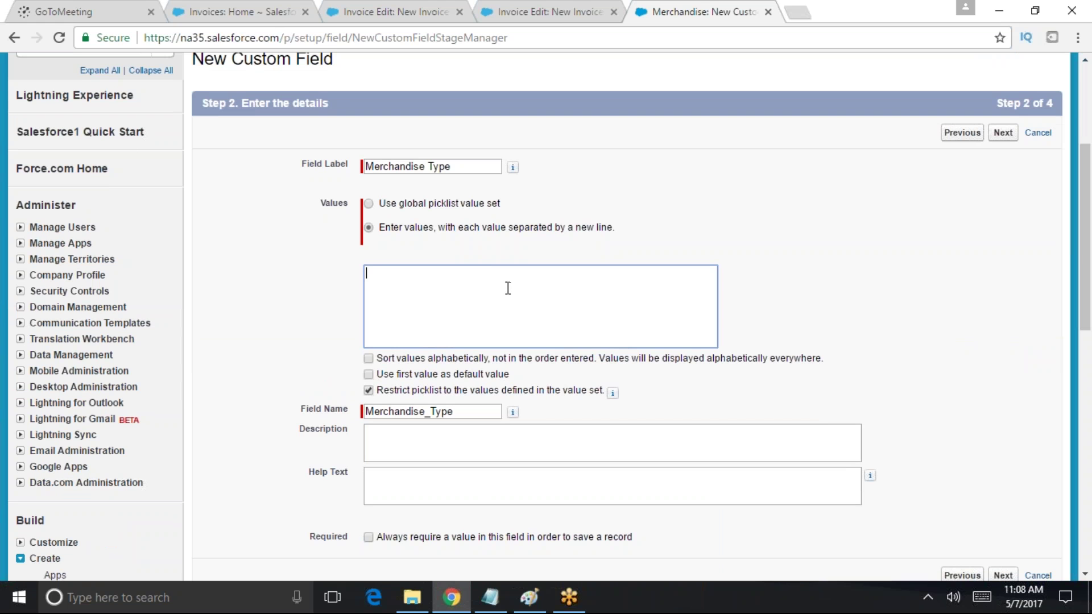
text(Audio)
key(Return)
text(Video)
key(Return)
text(Phone Accessories)
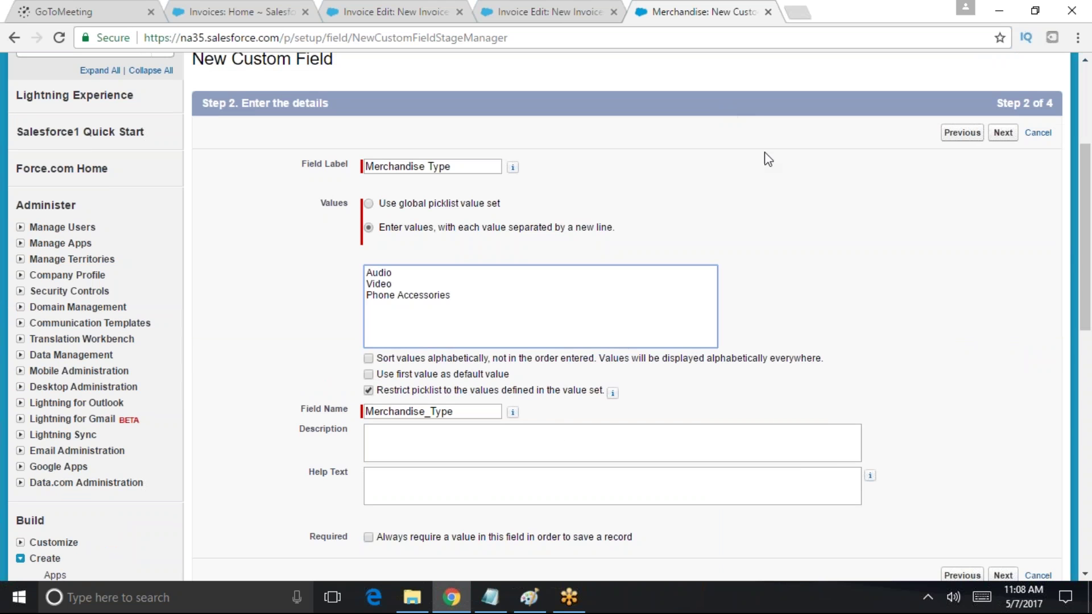
Accept the Merchandise Type details, make the field visible to all profiles, and save it on Merchandise Layout while starting another new field
scroll(1089, 278, down, 3)
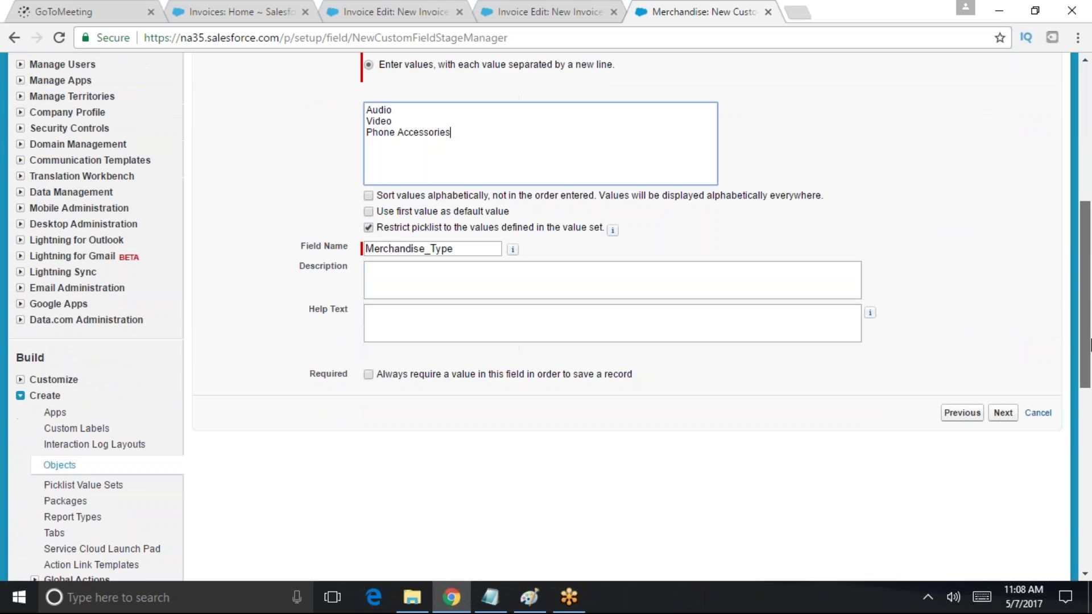
click(1003, 399)
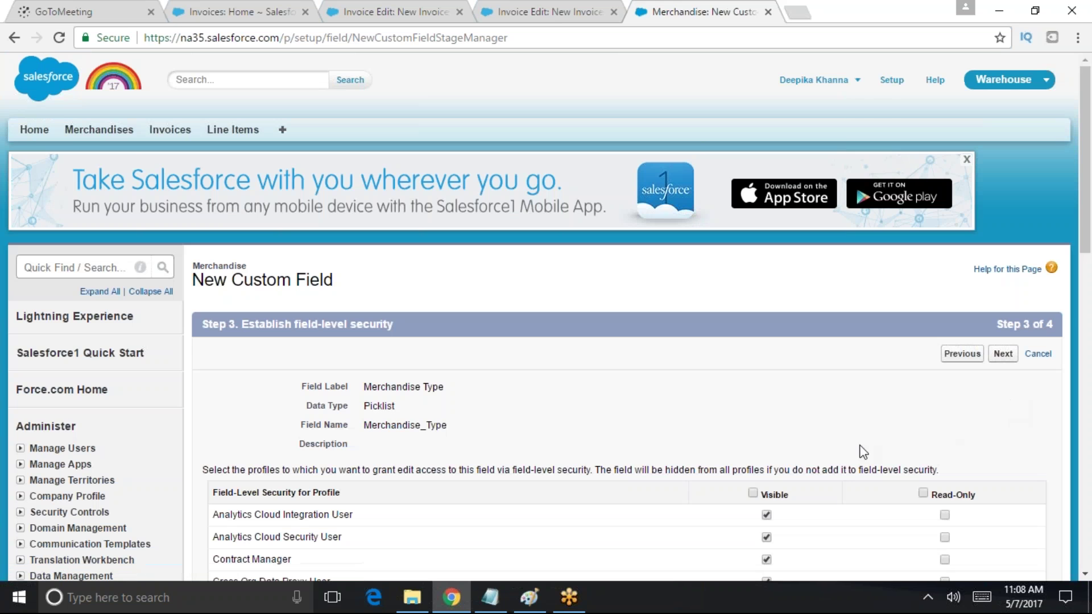
click(753, 492)
click(1001, 355)
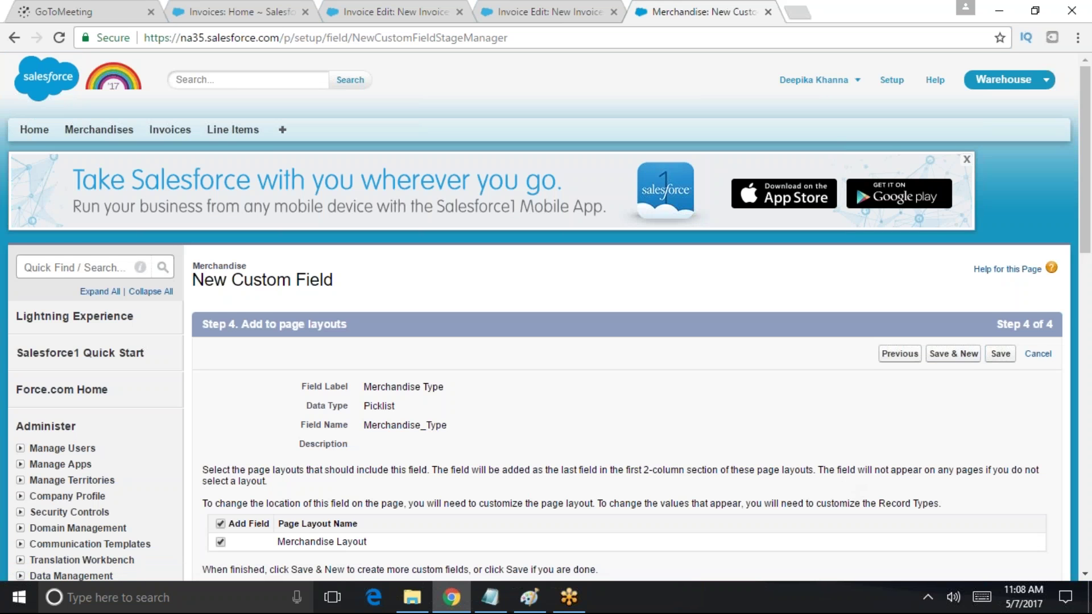
scroll(978, 415, down, 3)
click(968, 408)
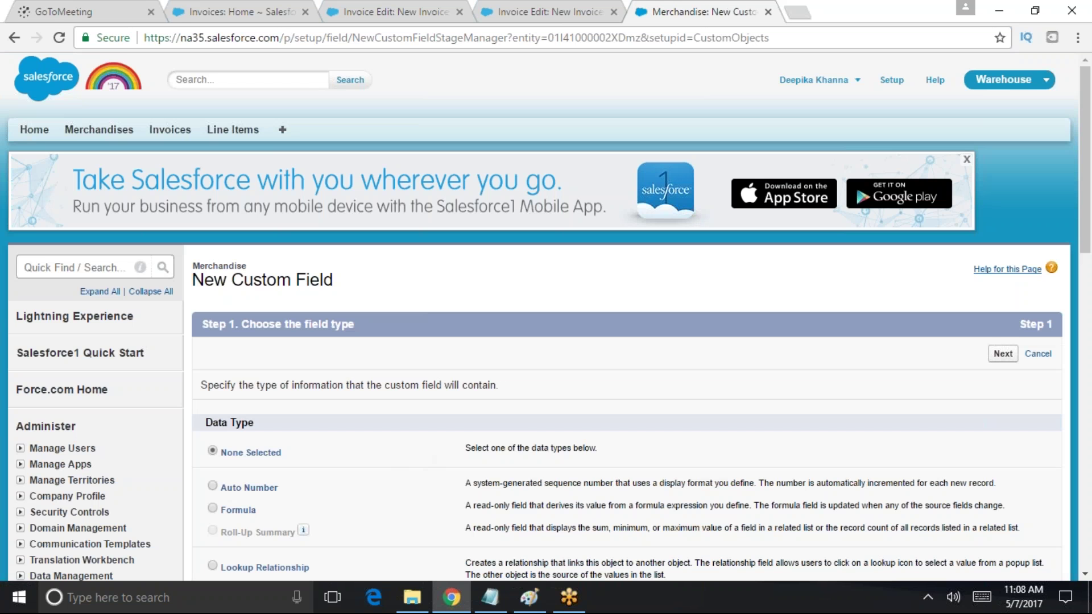
Choose Picklist as the data type of the next custom field and continue to its details
scroll(1076, 228, down, 4)
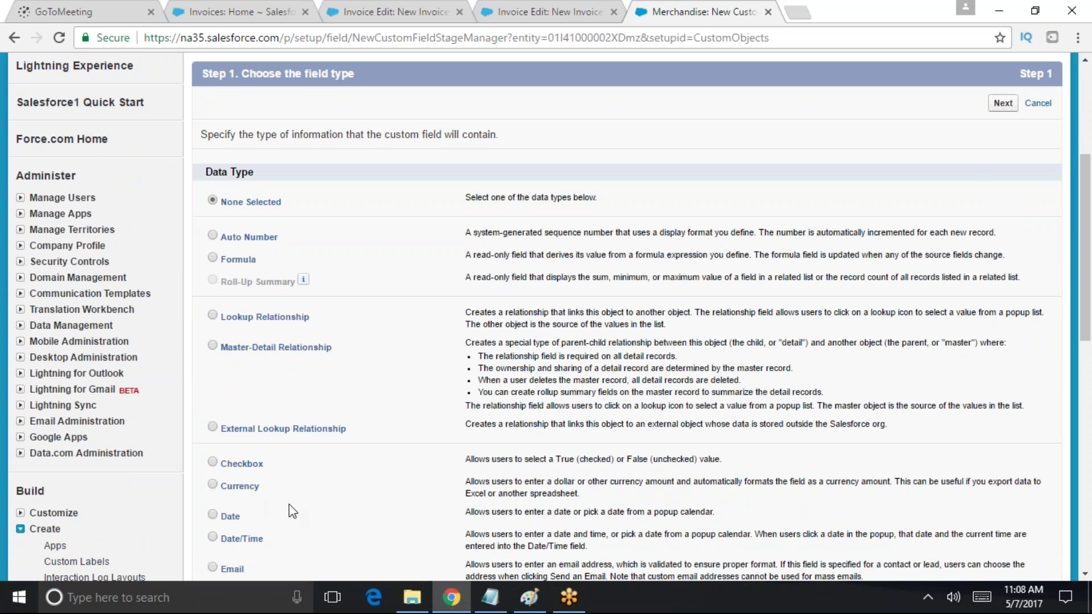
scroll(1071, 356, down, 1)
scroll(1071, 357, down, 5)
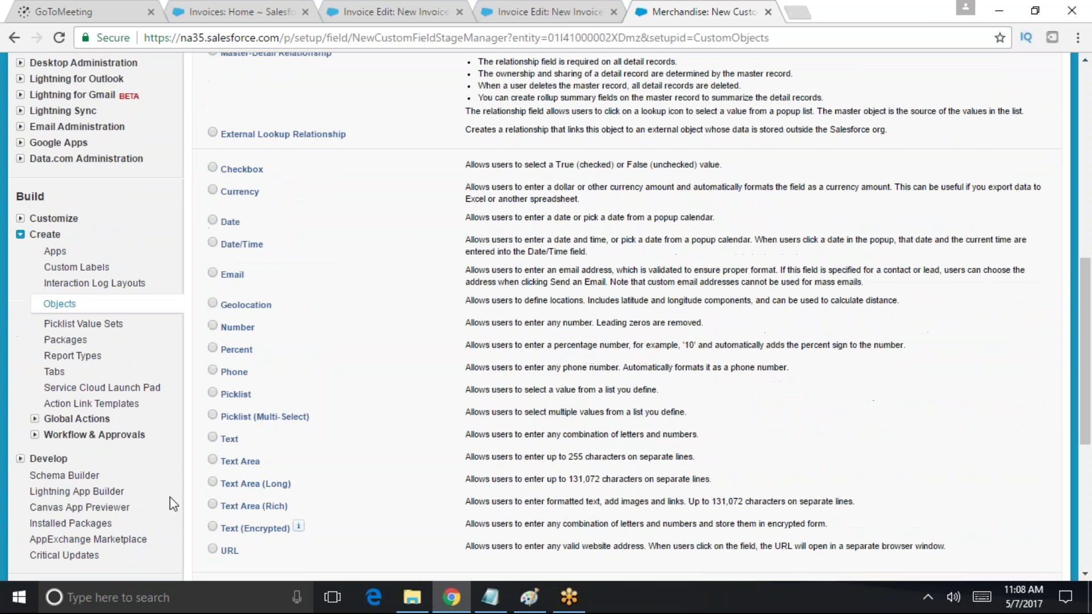
click(213, 393)
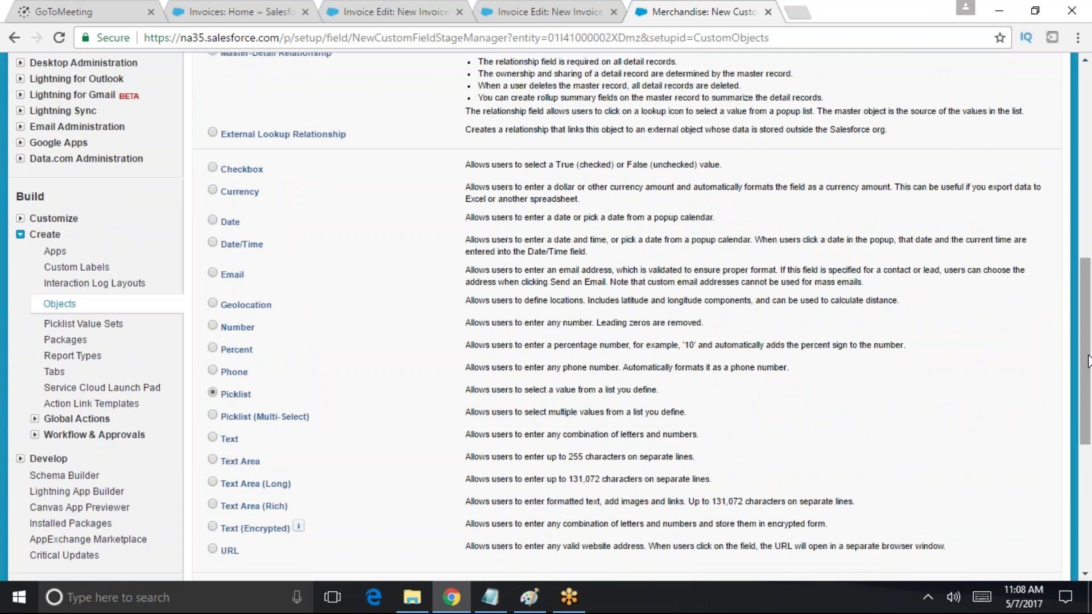
scroll(982, 398, down, 4)
click(1003, 354)
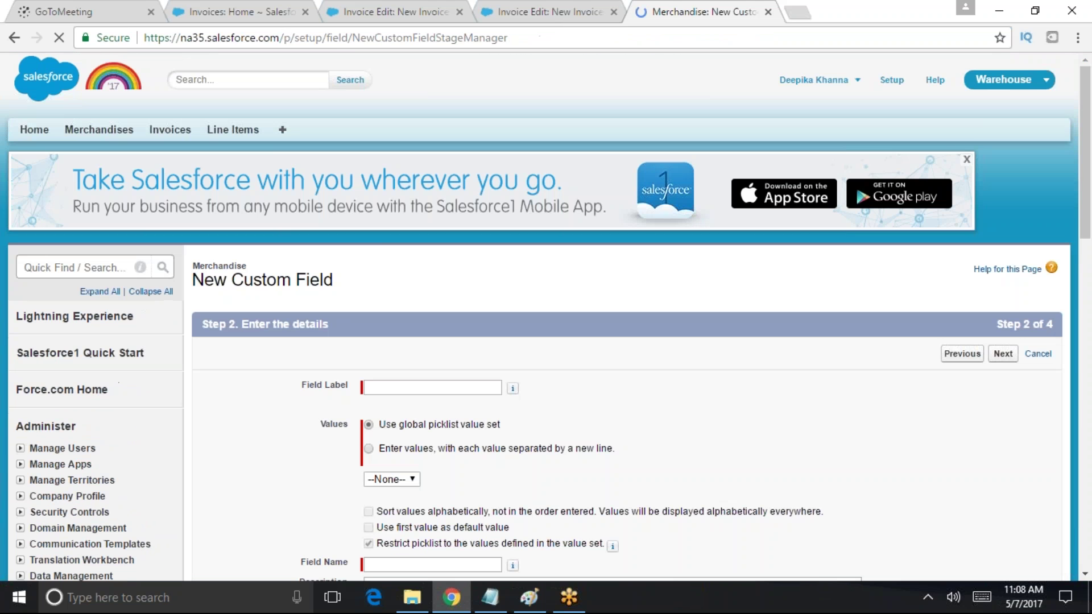
Label the new picklist "Merchandise Sub Type" and give it its own values instead of a global value set
click(413, 391)
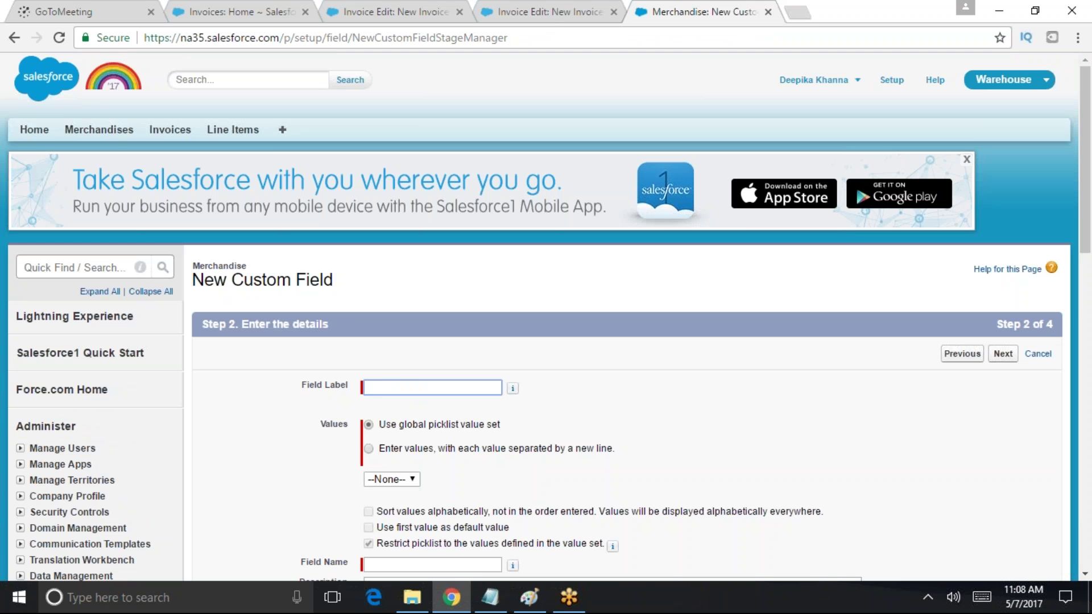
text(Merchandise Sub Type)
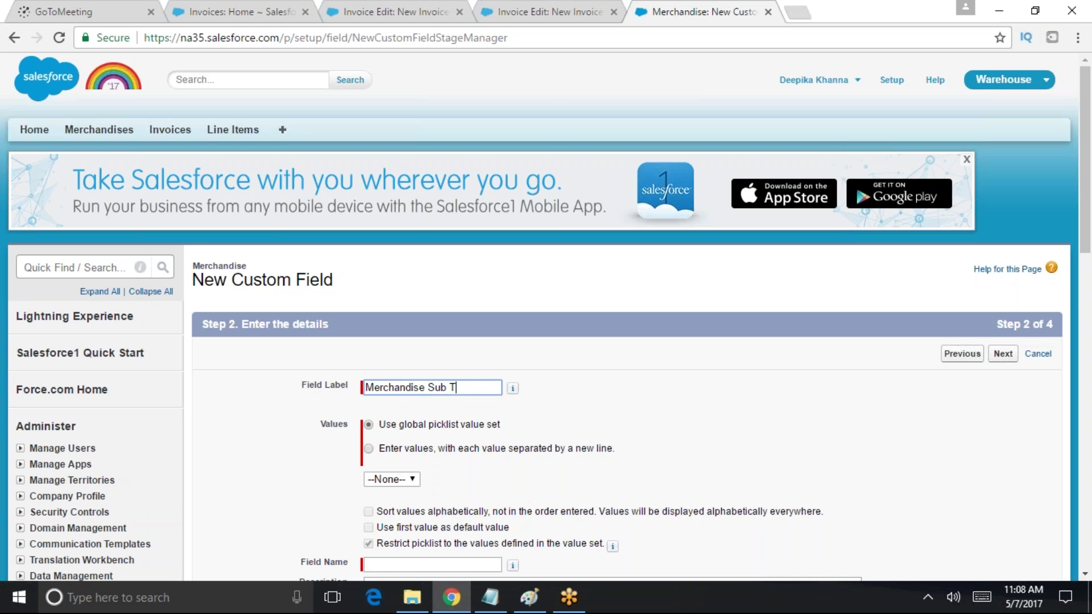
click(399, 451)
Enter Speakers, Bluetooth speakers and Wireless Speakers as the first sub type values, one per line
drag(1082, 214, 1082, 279)
click(473, 314)
text(Speakers)
key(Return)
text(Bluethoo)
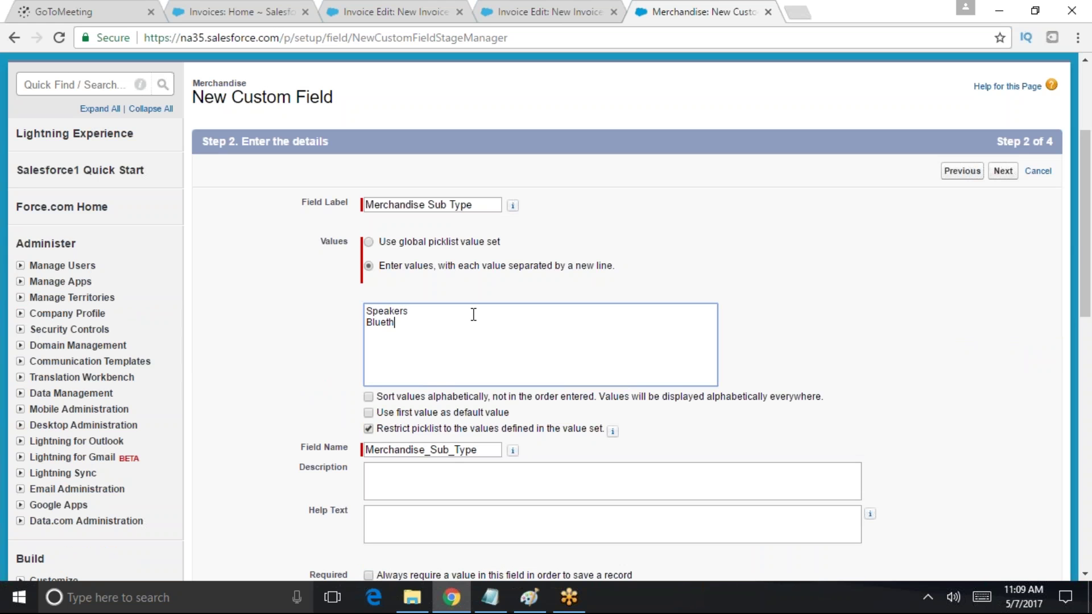
key(BackSpace)
key(BackSpace)
key(BackSpace)
text(oth speakers)
key(Return)
text(Wireless Speakers)
key(Return)
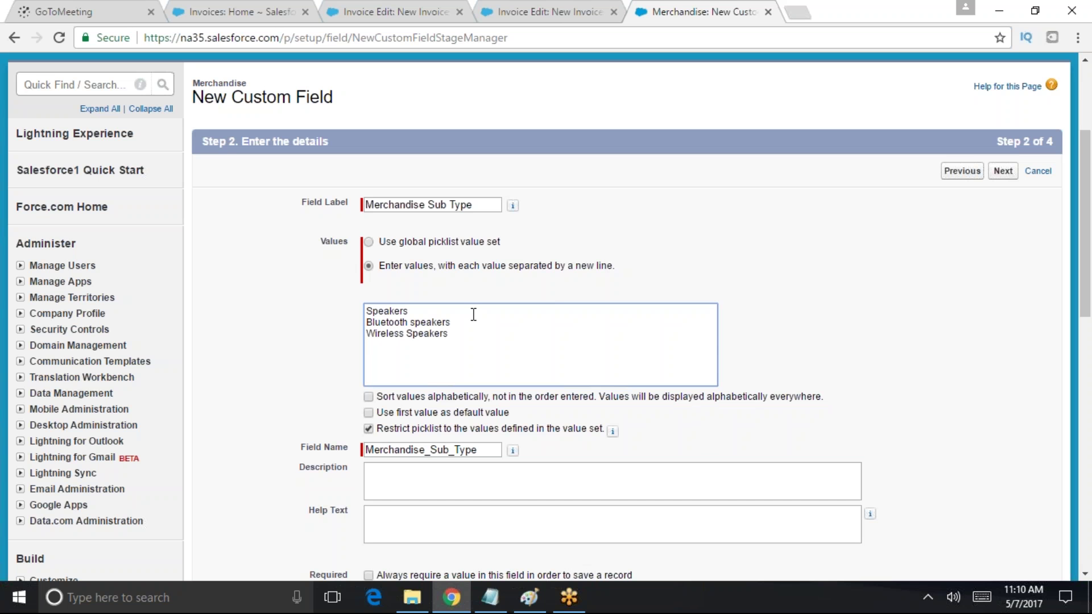
Add TV, Projector and Screen, and Phone CHarger to the sub type values on separate lines
text(TV)
key(Return)
text(Projector and Screen)
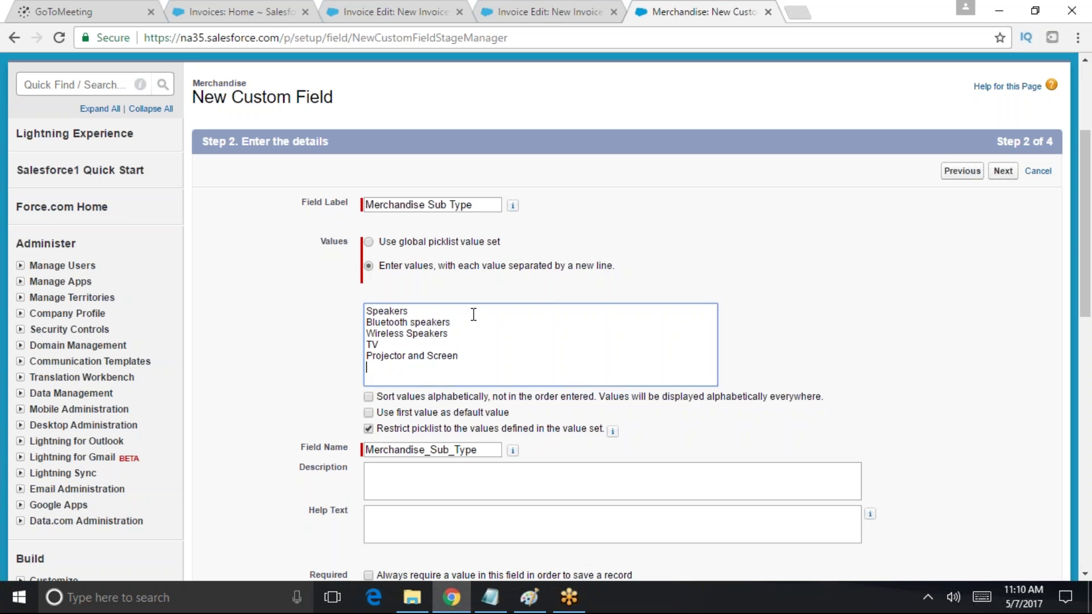
key(Return)
text(Phone CHarger)
key(Return)
key(ctrl+a)
text(Speakers)
text(Bl)
key(ctrl+z)
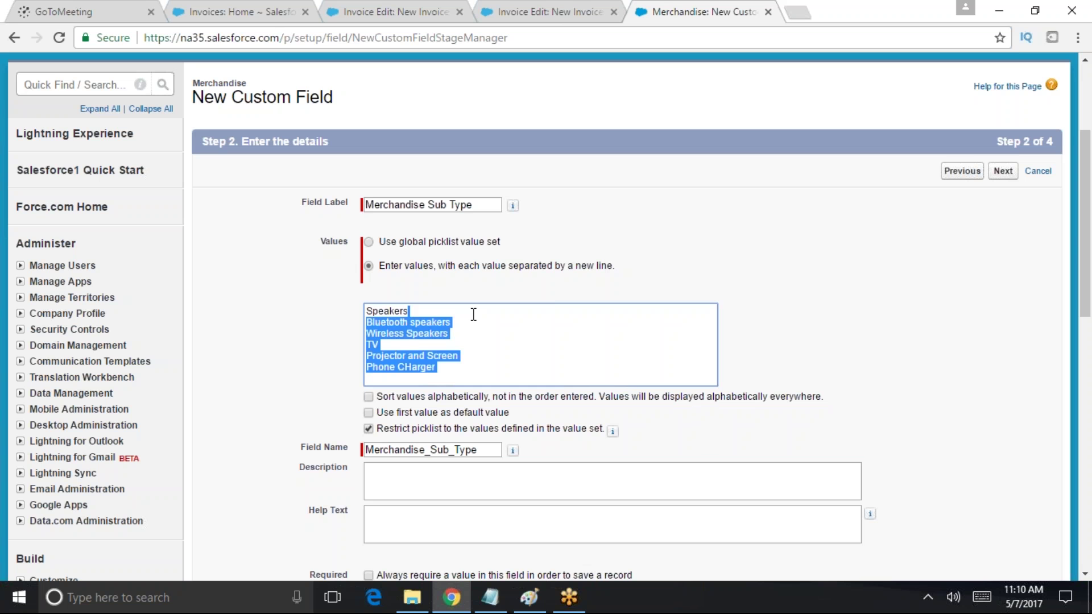
key(ctrl+z)
click(485, 375)
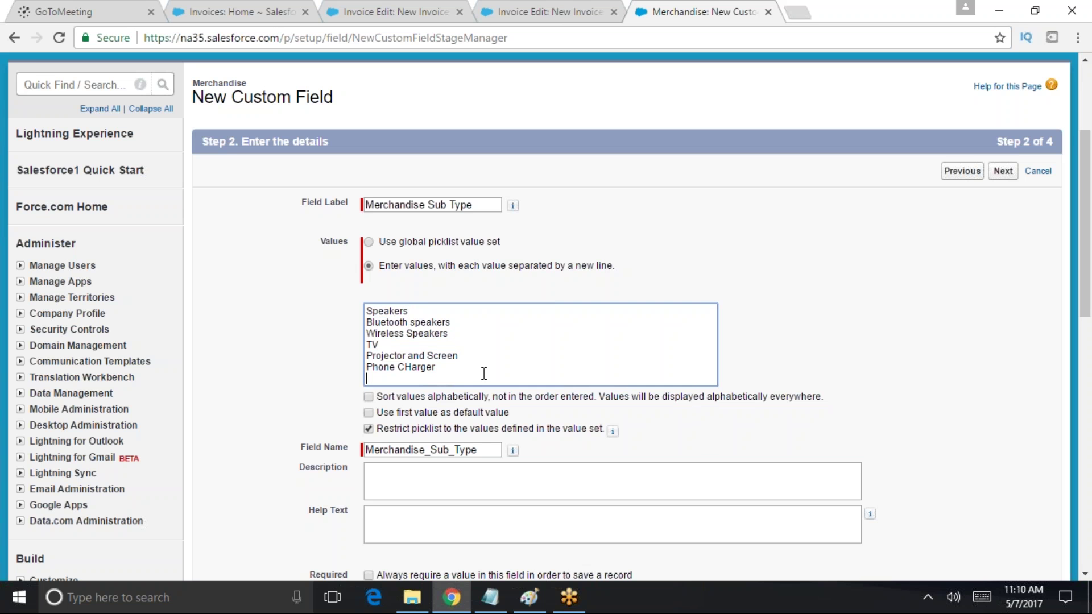
Correct the capitalization of the phone charger value so that it reads "Phone Charger"
text(P)
key(BackSpace)
click(411, 367)
key(BackSpace)
text(h)
click(517, 370)
Add Bluetooth Headphone, Screen Protector and Phone Case as the remaining sub type values
key(Return)
text(Bluetooth Head)
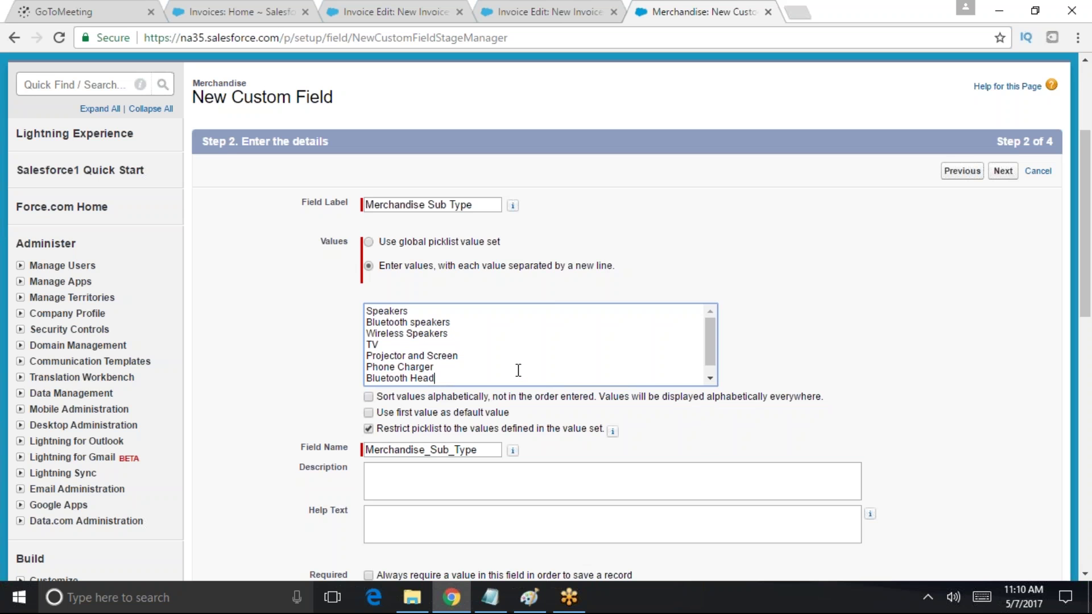
text(phone)
key(Return)
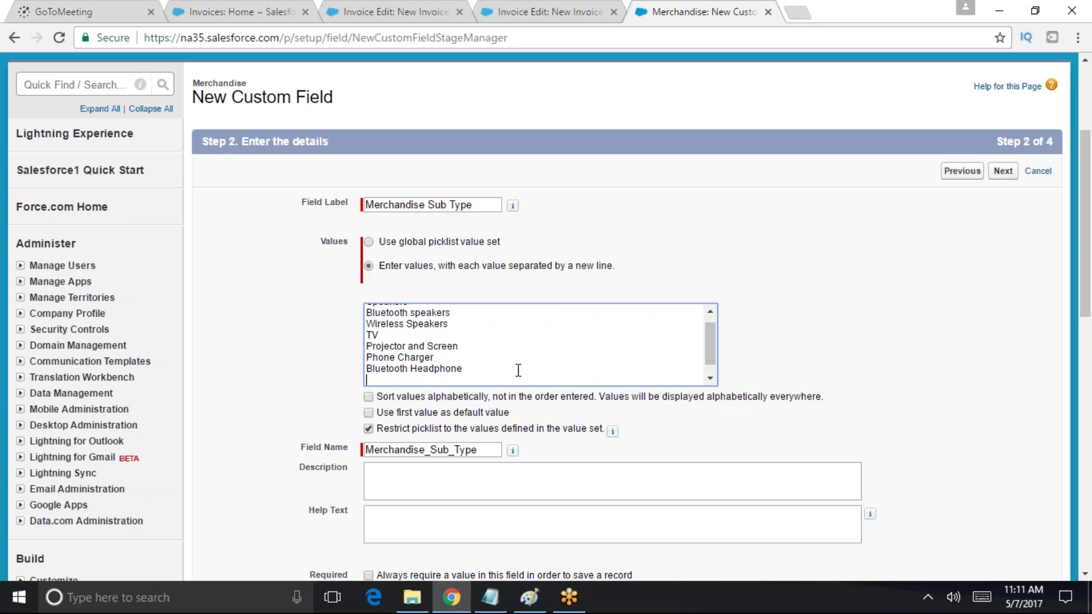
text(Screen Protector)
key(Return)
text(Phone Case)
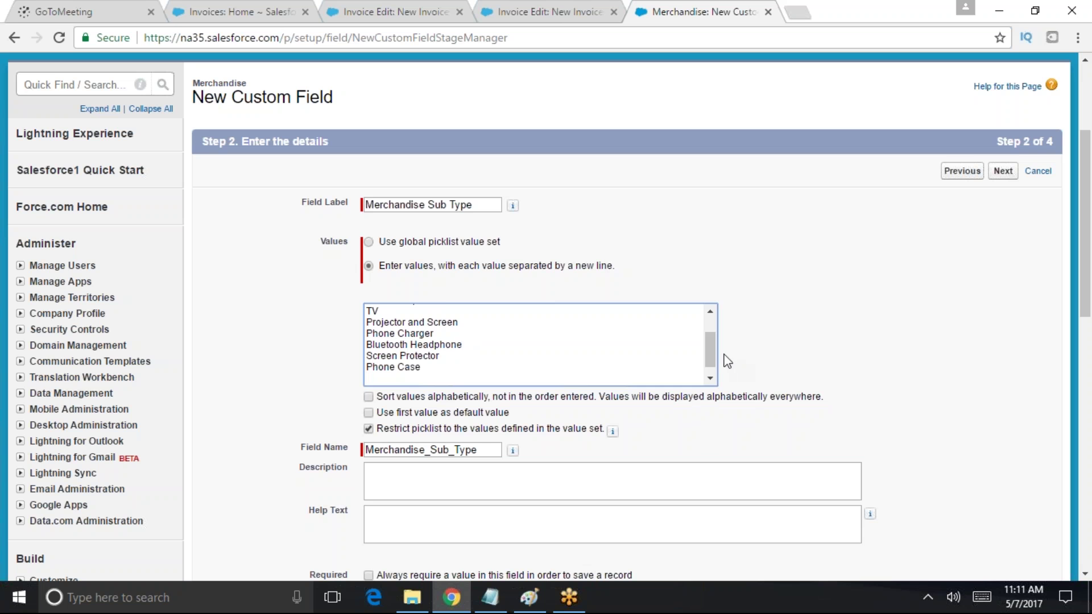
Save the Merchandise Sub Type picklist, keeping the default field-level security and its placement on Merchandise Layout
scroll(716, 352, up, 2)
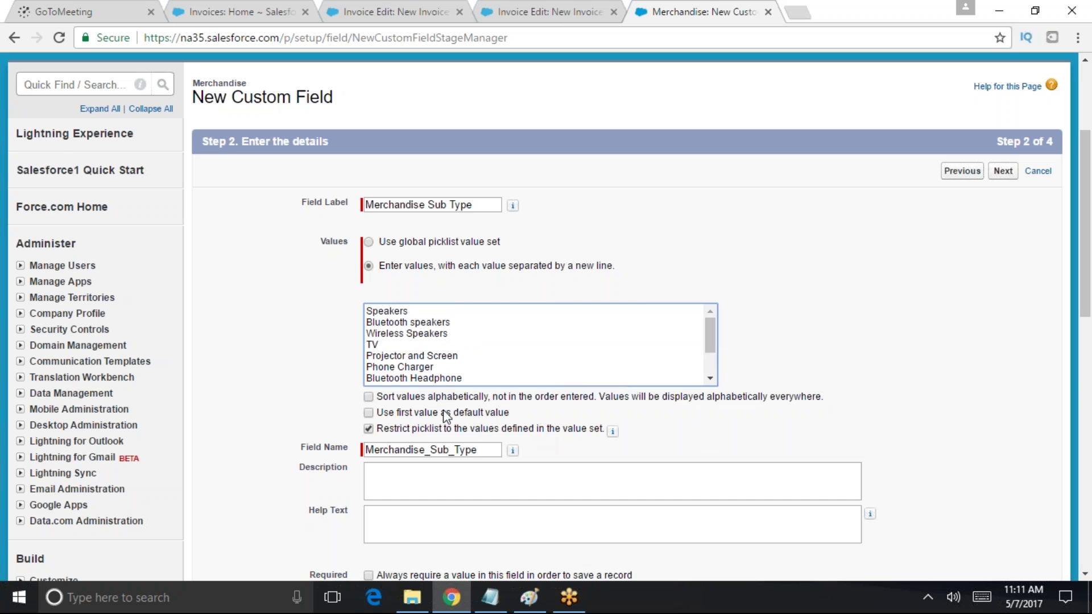
scroll(1089, 211, down, 4)
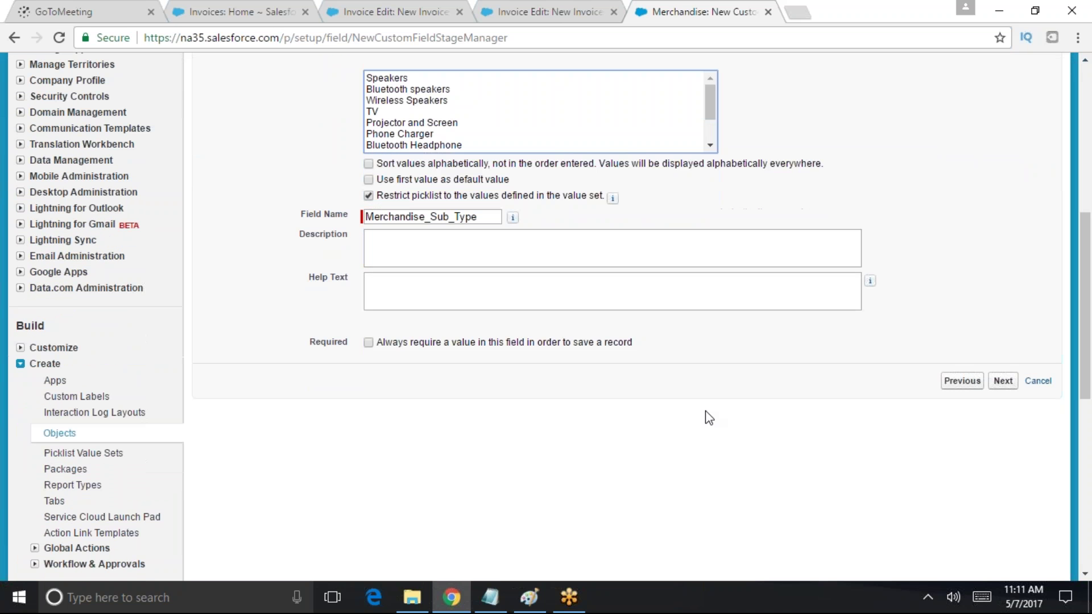
click(1003, 380)
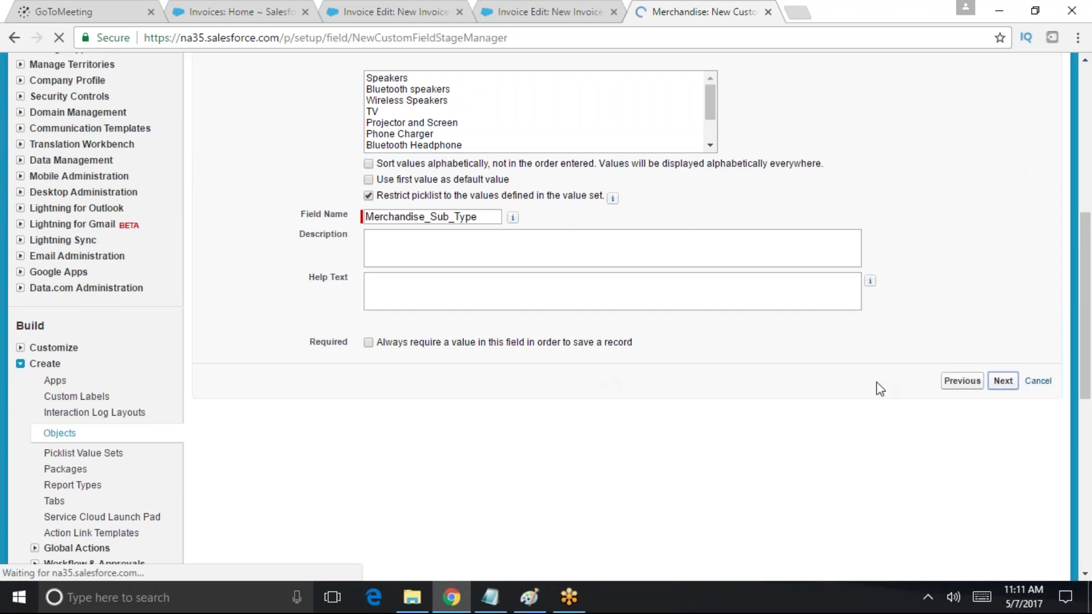
click(1003, 353)
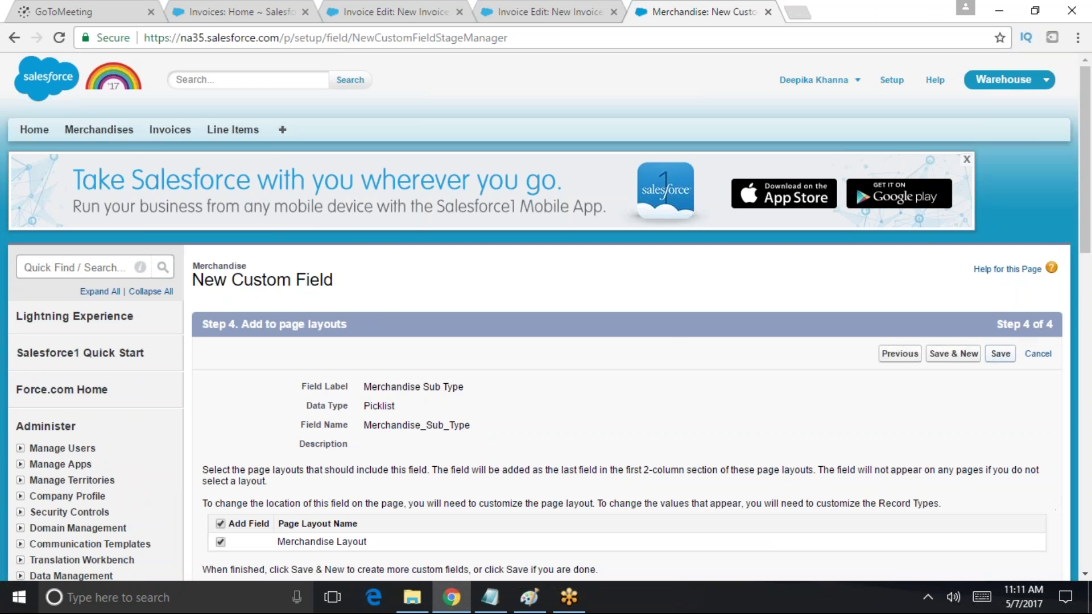
click(999, 355)
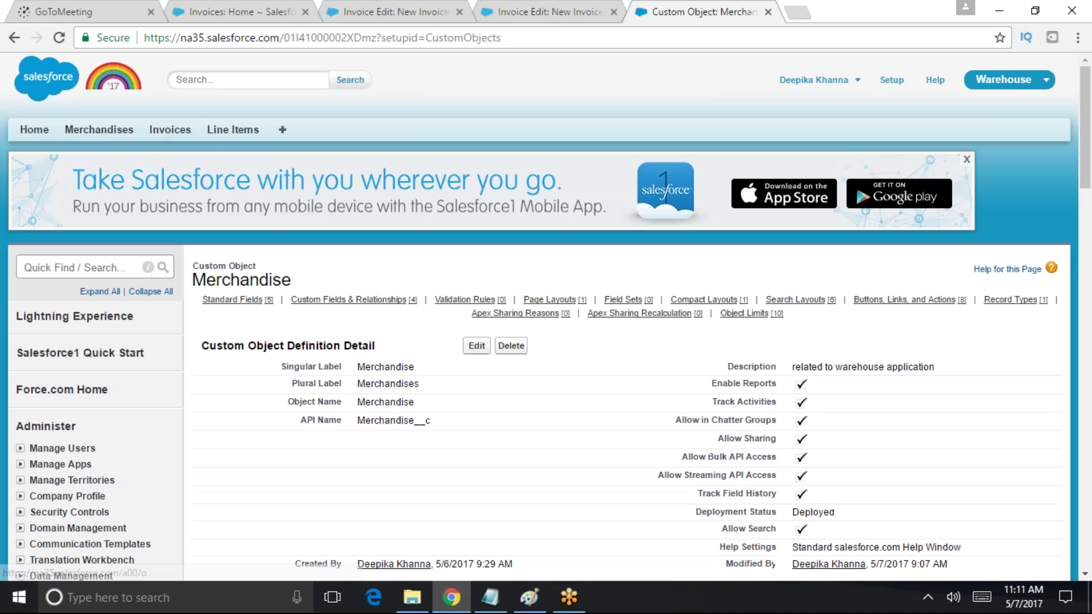
Start a new merchandise record and set its Merchandise Type to Audio
click(119, 135)
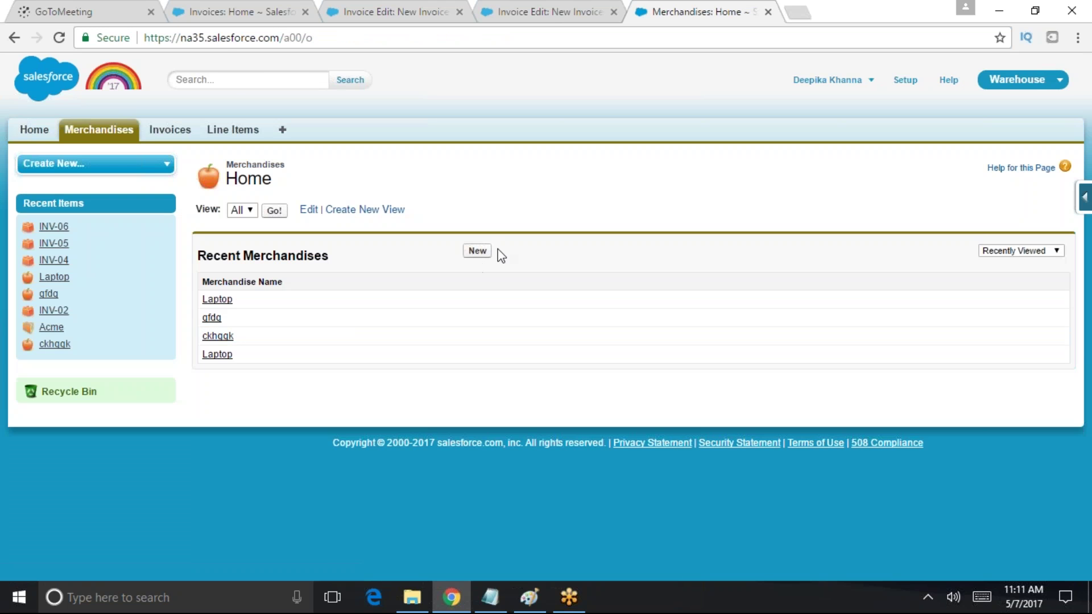
click(478, 252)
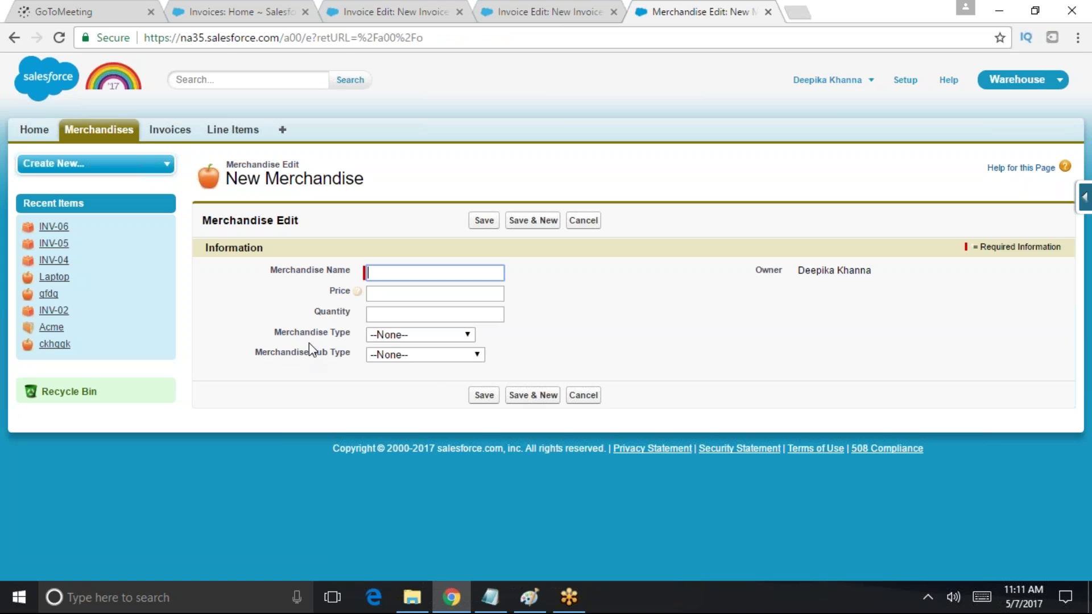
drag(273, 333, 390, 341)
click(390, 341)
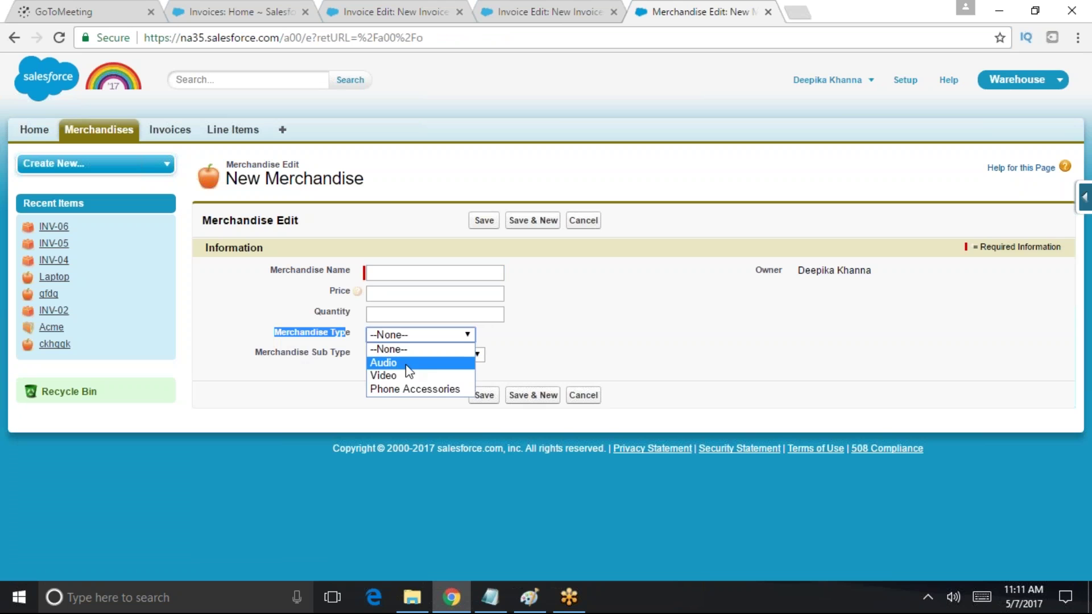
click(392, 361)
Examine which Merchandise Sub Type options are offered while the Merchandise Type is Audio
drag(251, 357, 390, 361)
click(390, 361)
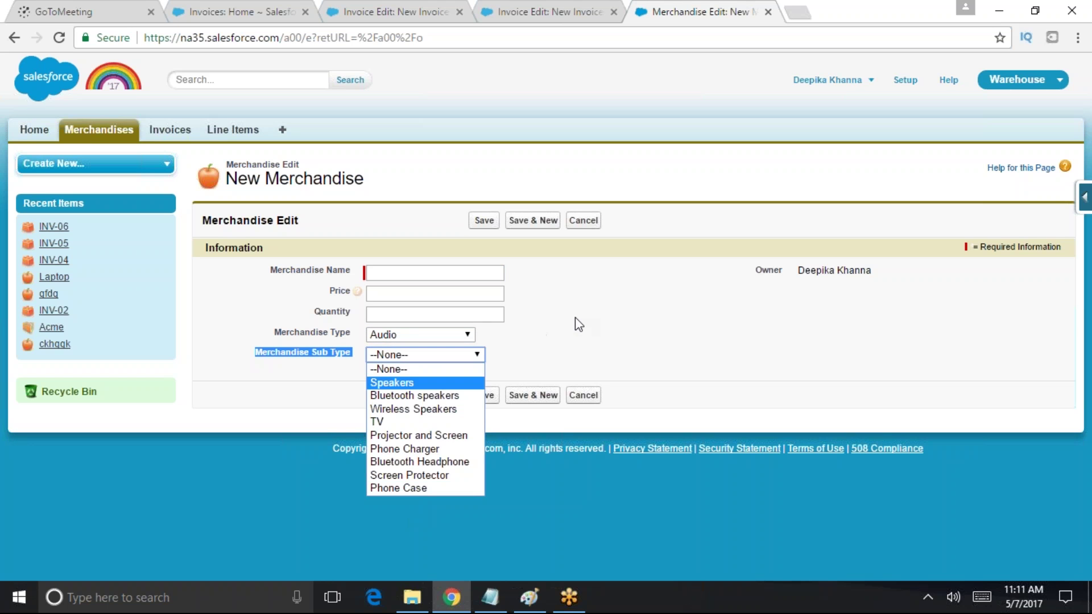
click(575, 317)
click(411, 336)
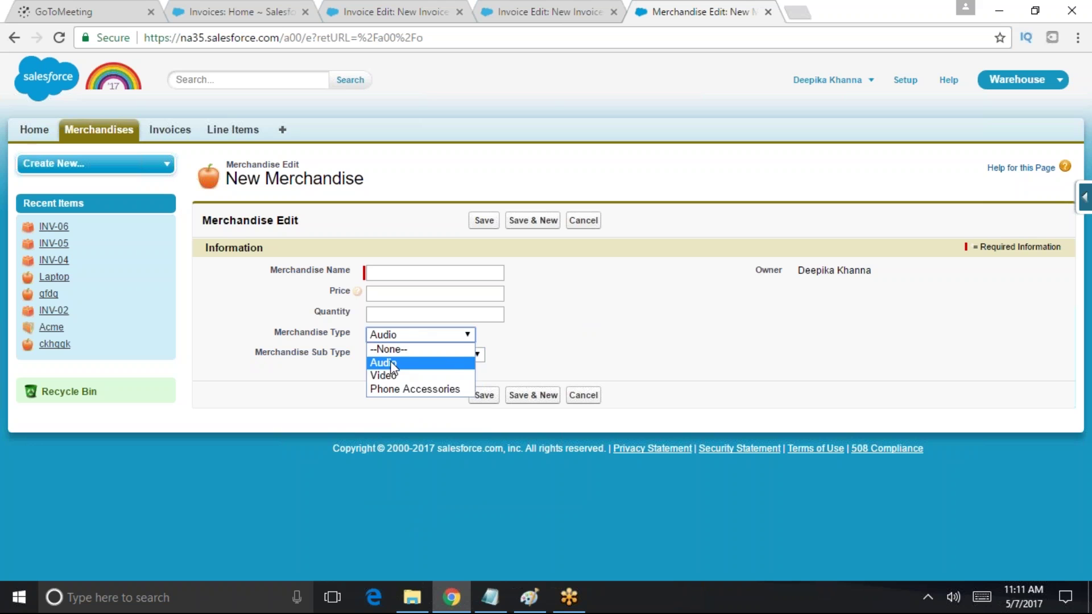
click(447, 363)
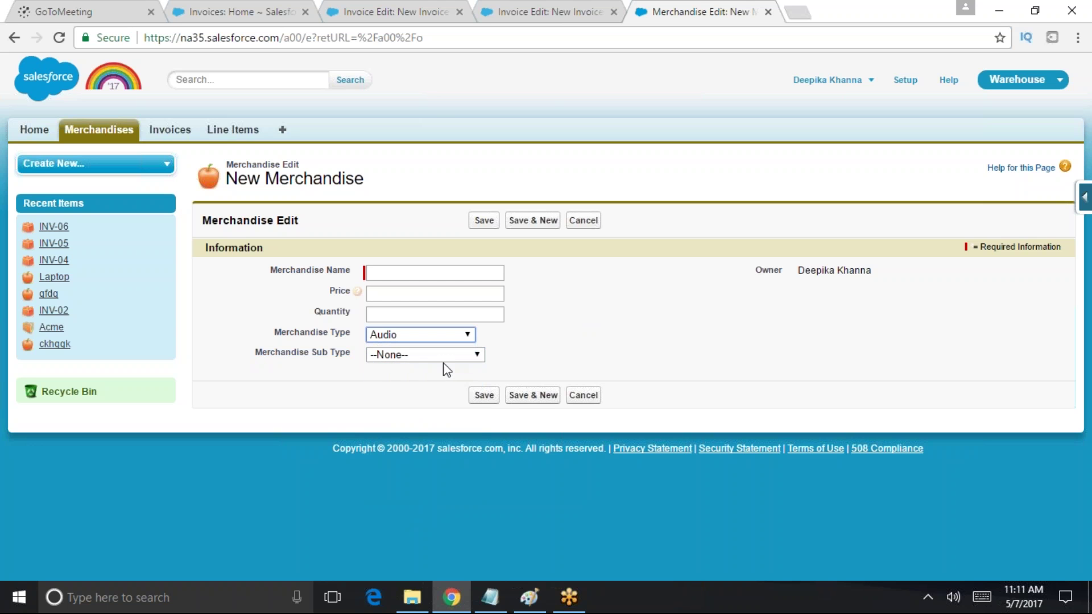
click(435, 358)
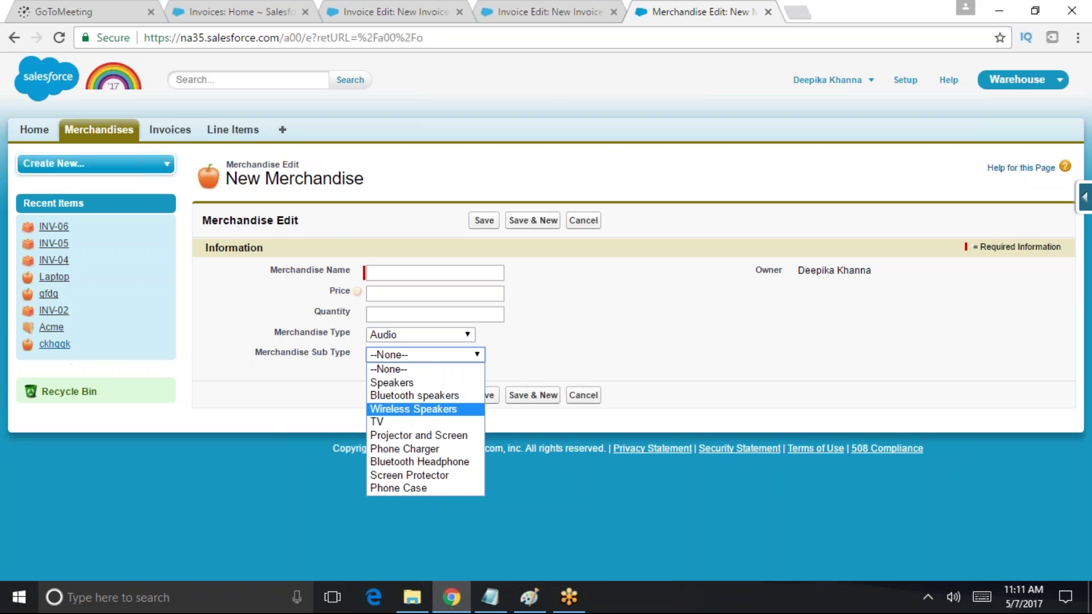
Switch the Merchandise Type to Video and examine the Merchandise Sub Type options offered for it
click(394, 336)
click(394, 335)
click(386, 374)
click(393, 355)
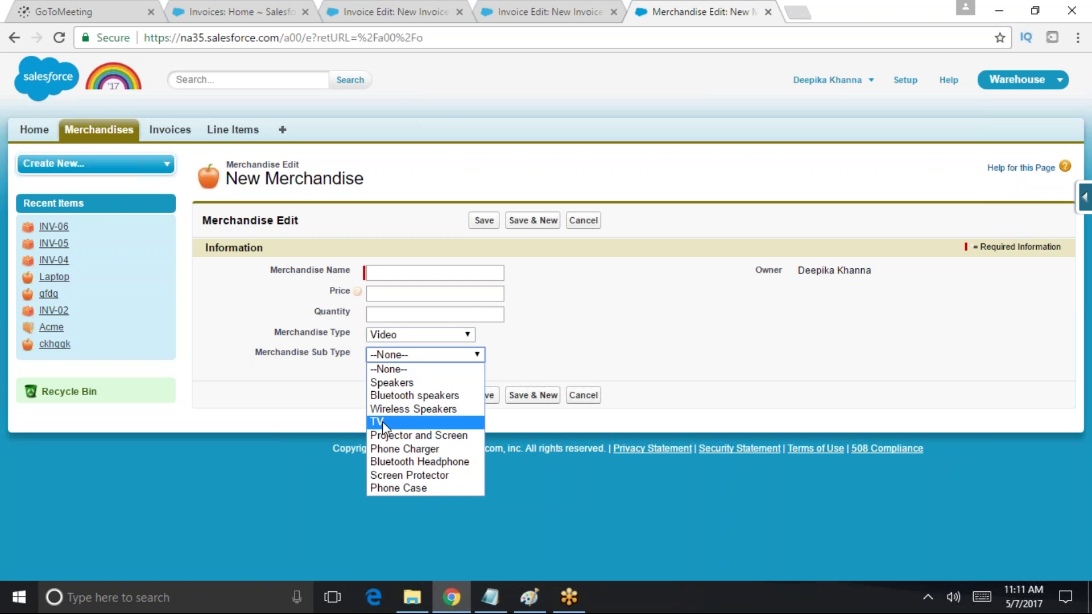
click(414, 367)
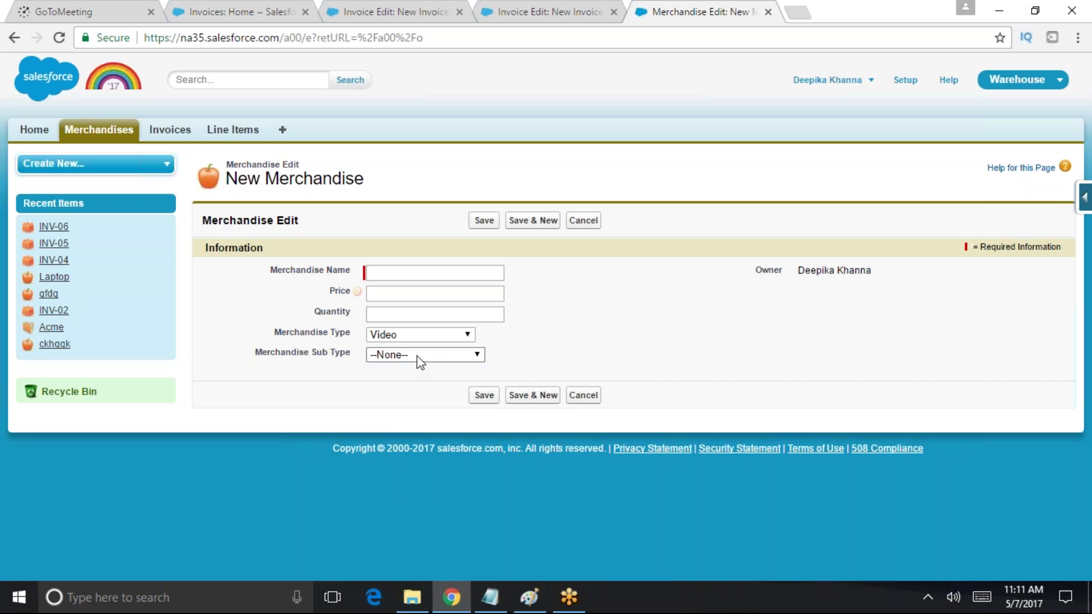
Set the Merchandise Type to Phone Accessories and examine the Merchandise Sub Type options offered for it
click(415, 336)
click(415, 337)
click(416, 335)
click(398, 392)
click(402, 356)
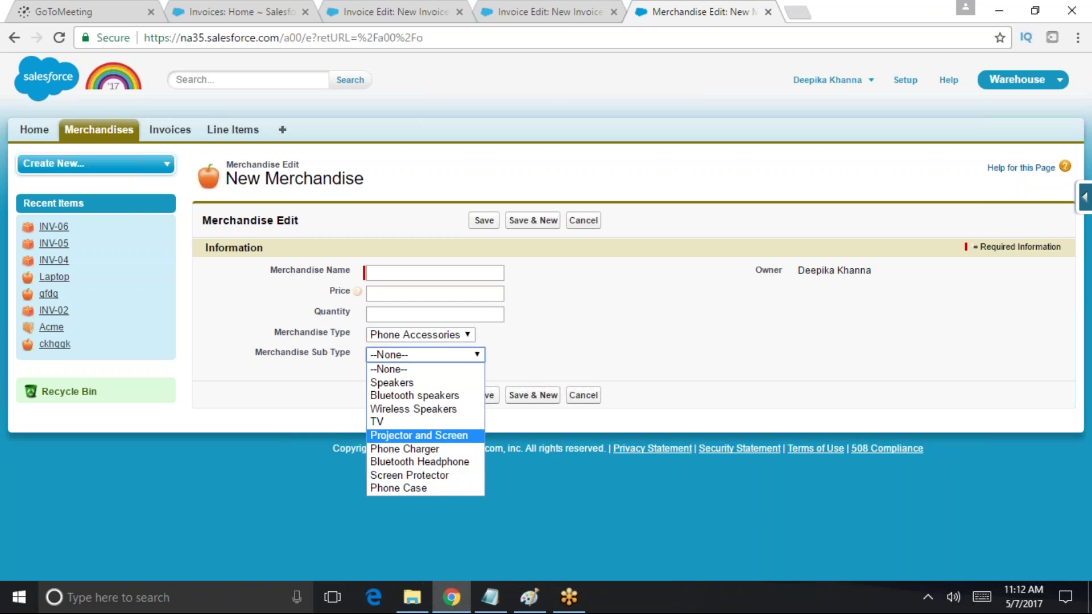
click(644, 336)
click(633, 335)
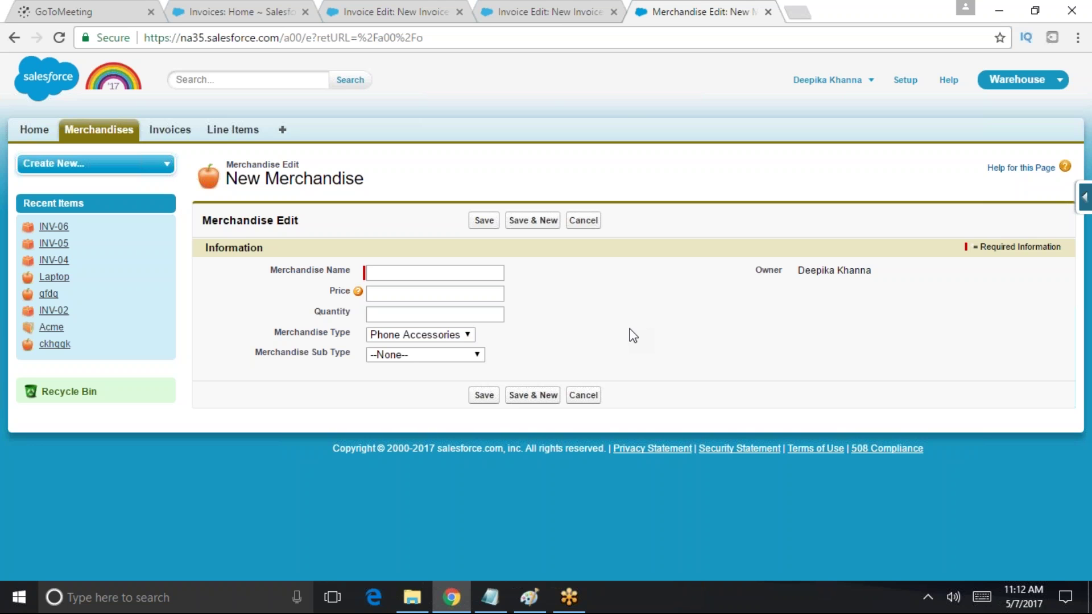
Compare the options of Merchandise Type and Merchandise Sub Type on the new merchandise form, highlighting both field labels
click(449, 335)
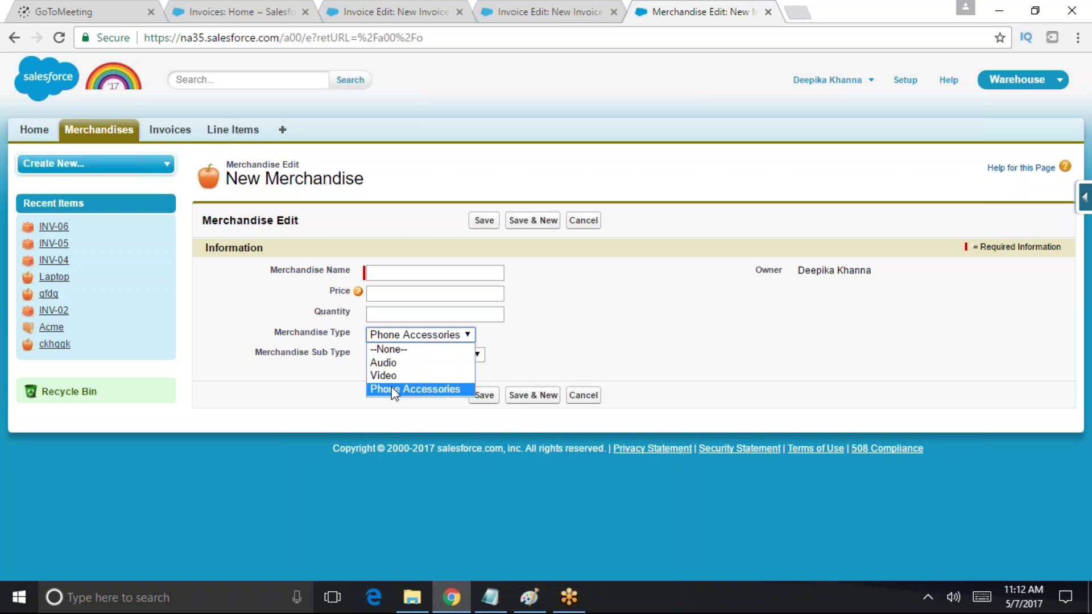
click(339, 377)
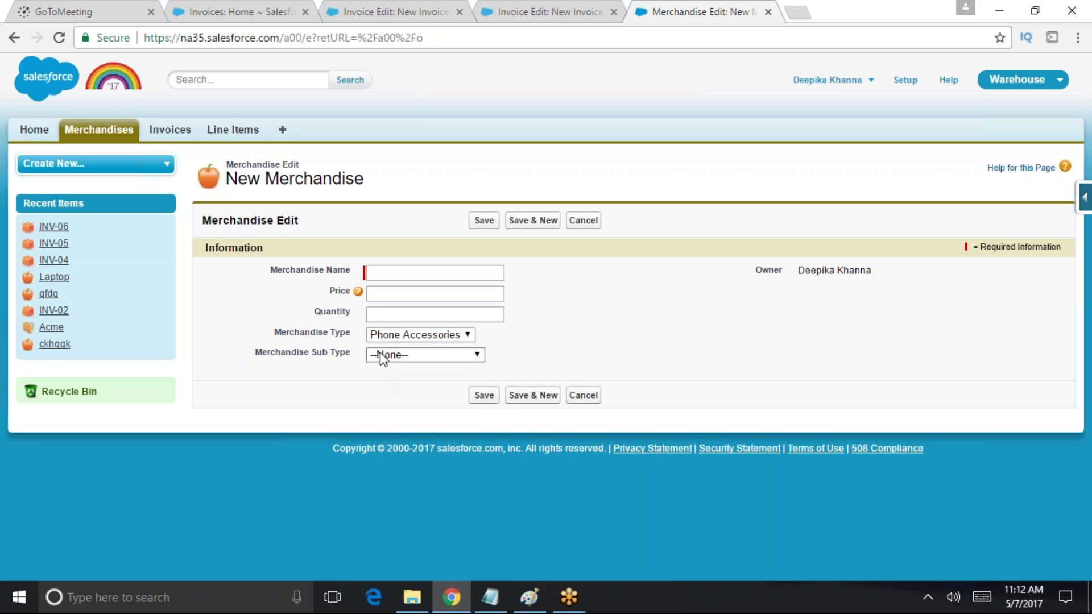
click(372, 356)
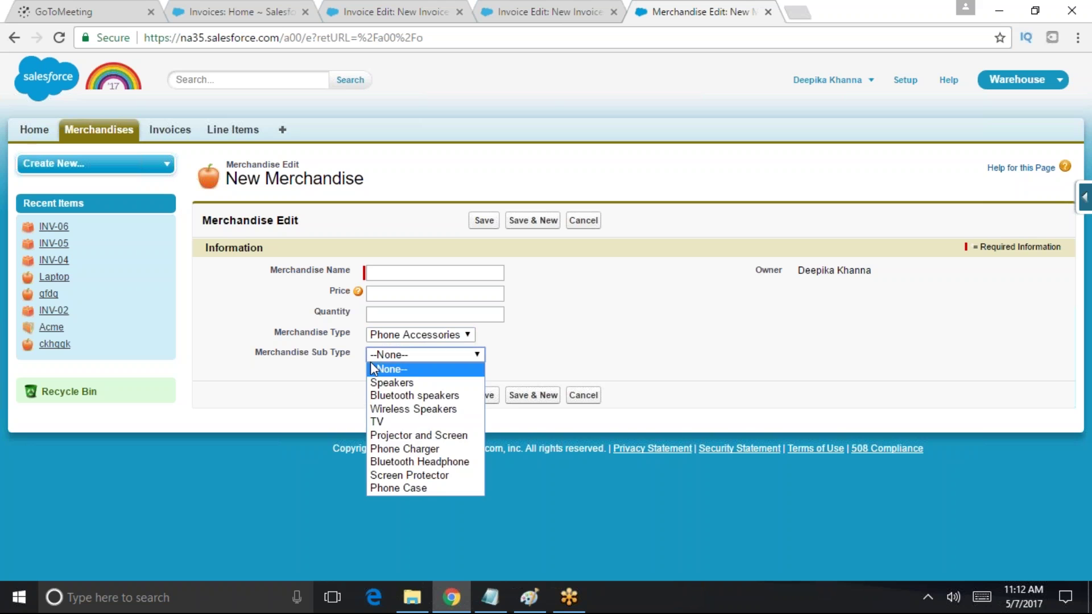
click(274, 370)
drag(255, 353, 351, 360)
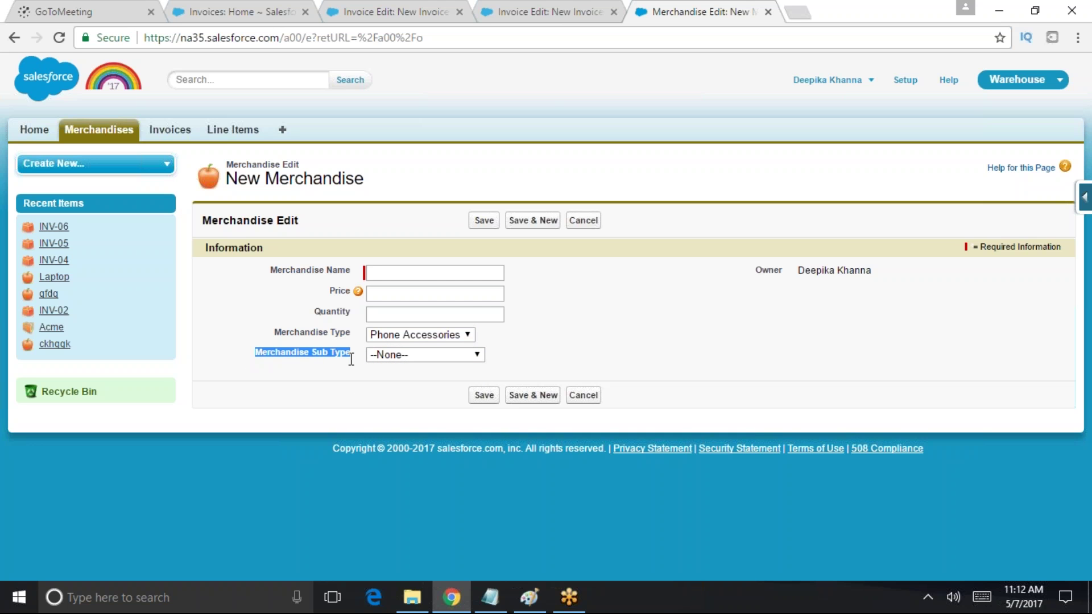
drag(274, 332, 353, 334)
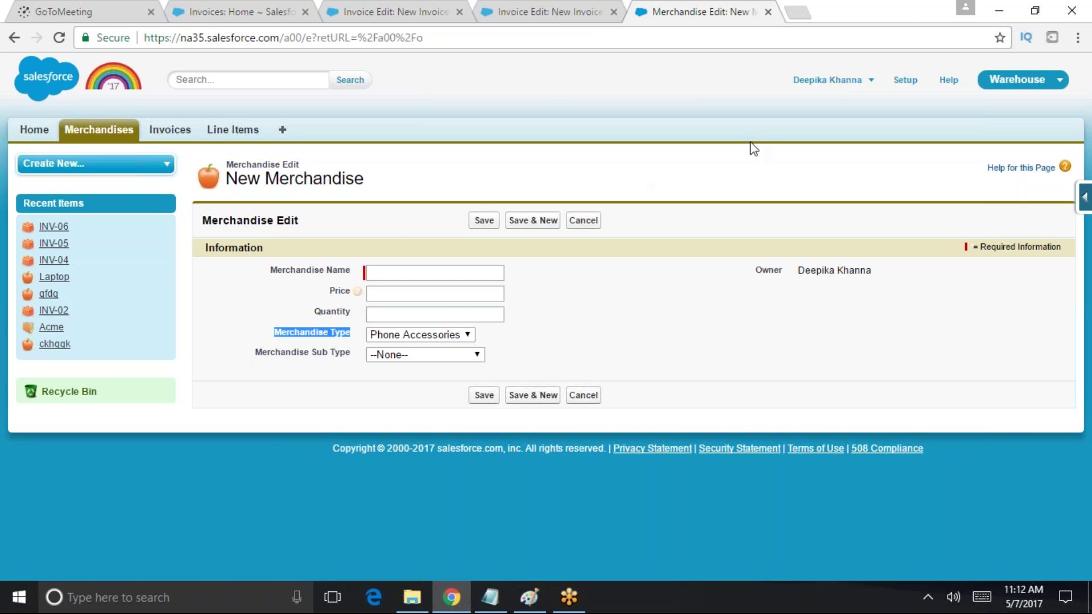
Open the Merchandise object's custom fields and start a new field dependency
click(1082, 201)
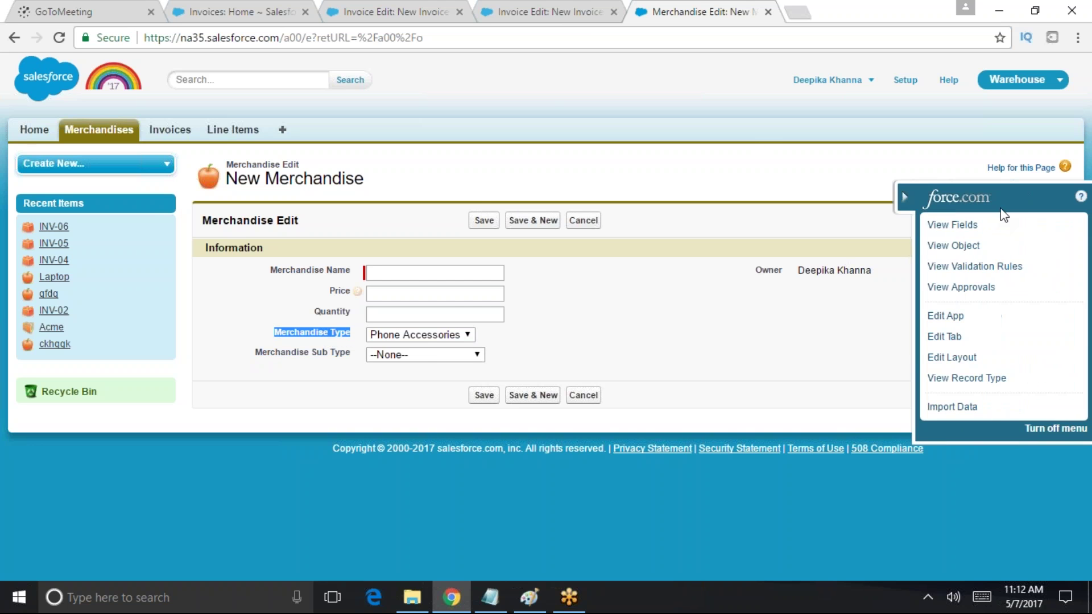
click(802, 227)
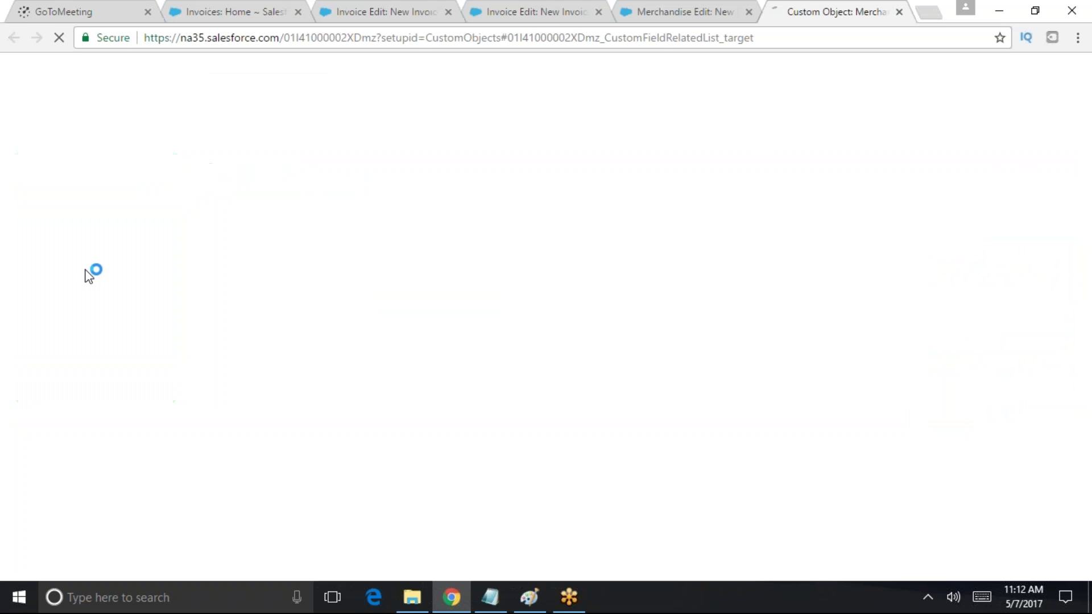
scroll(501, 370, down, 3)
scroll(555, 443, up, 6)
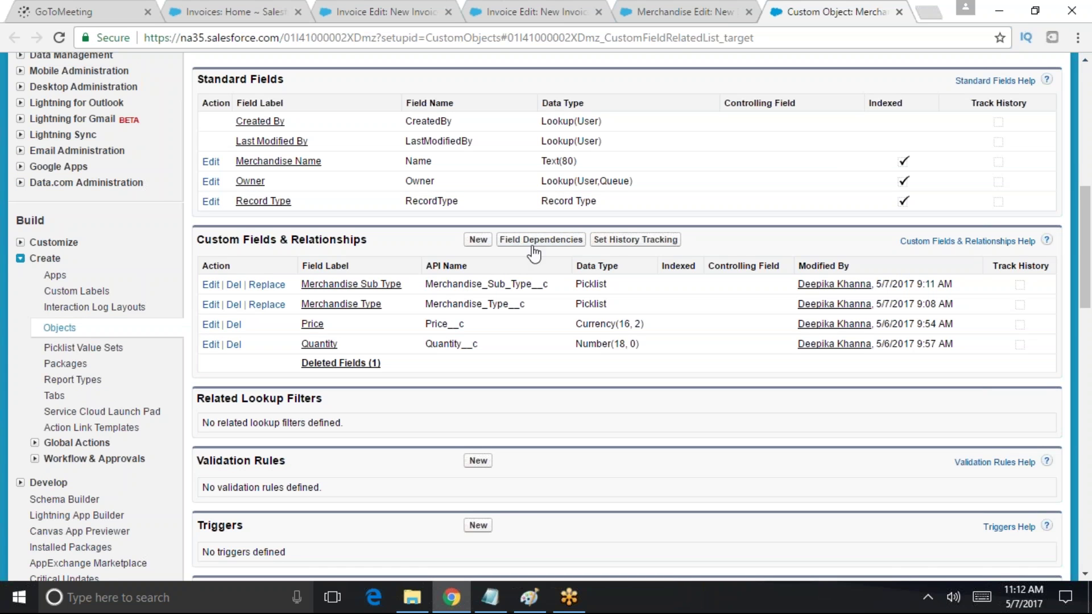
click(533, 250)
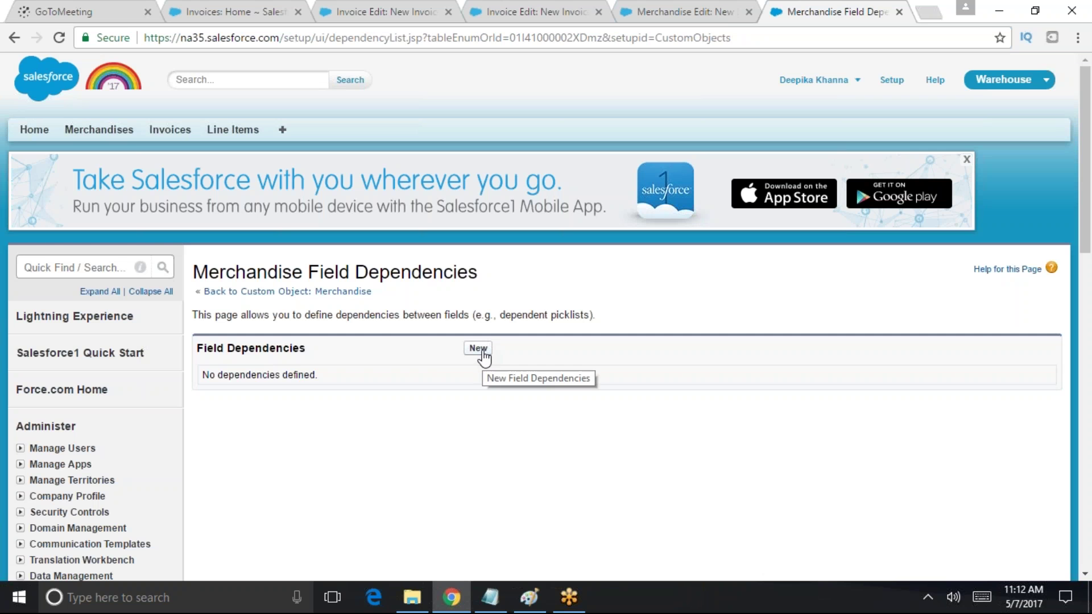
click(483, 352)
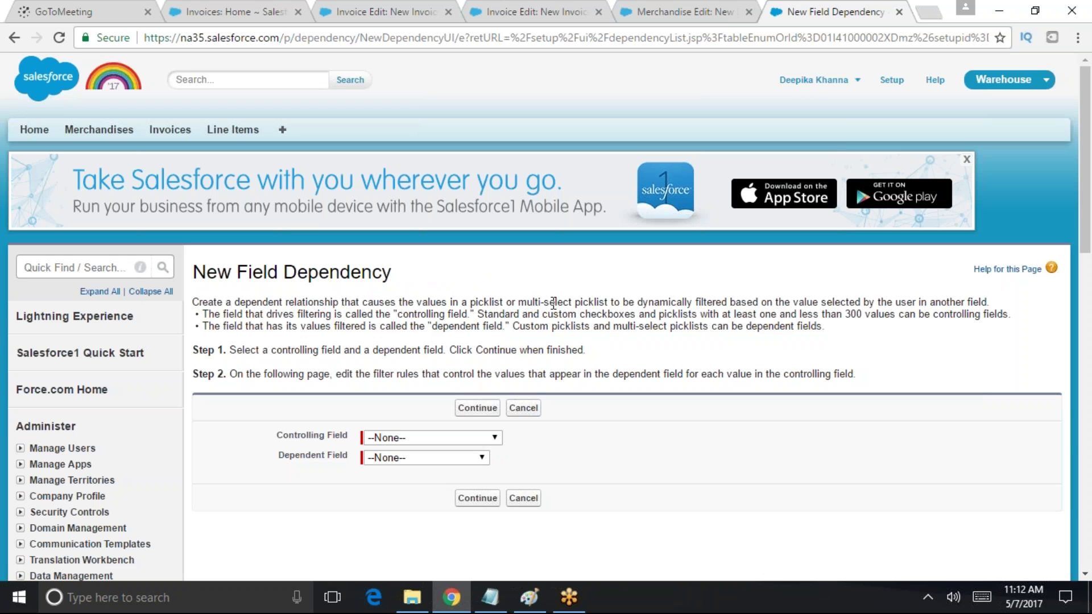
Review how a dependency filters values by the user's selection, and check the Merchandise Type options on the new merchandise form
drag(686, 304, 919, 303)
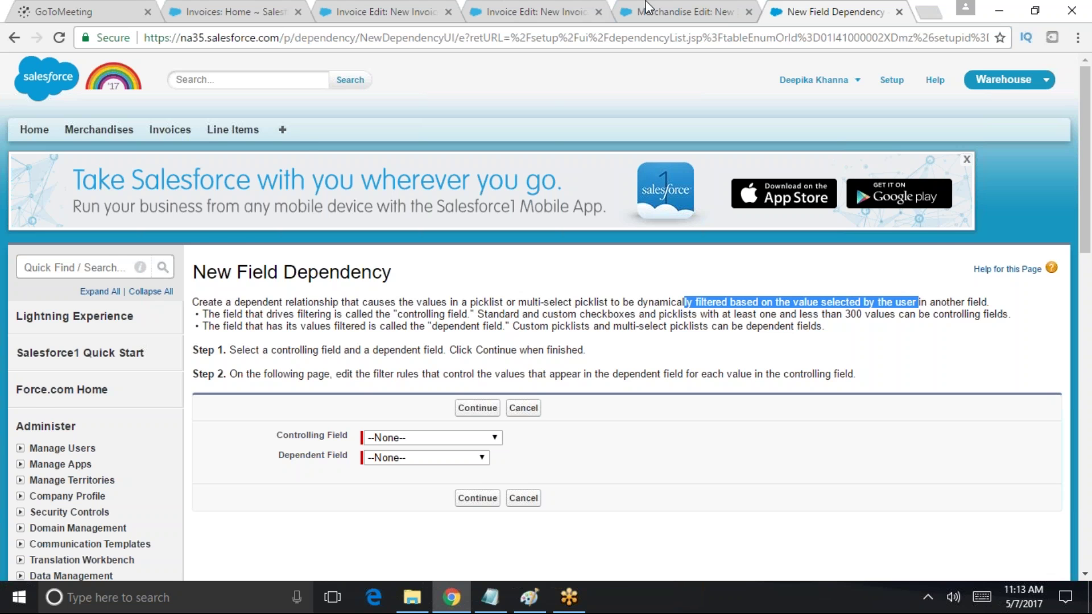
click(681, 8)
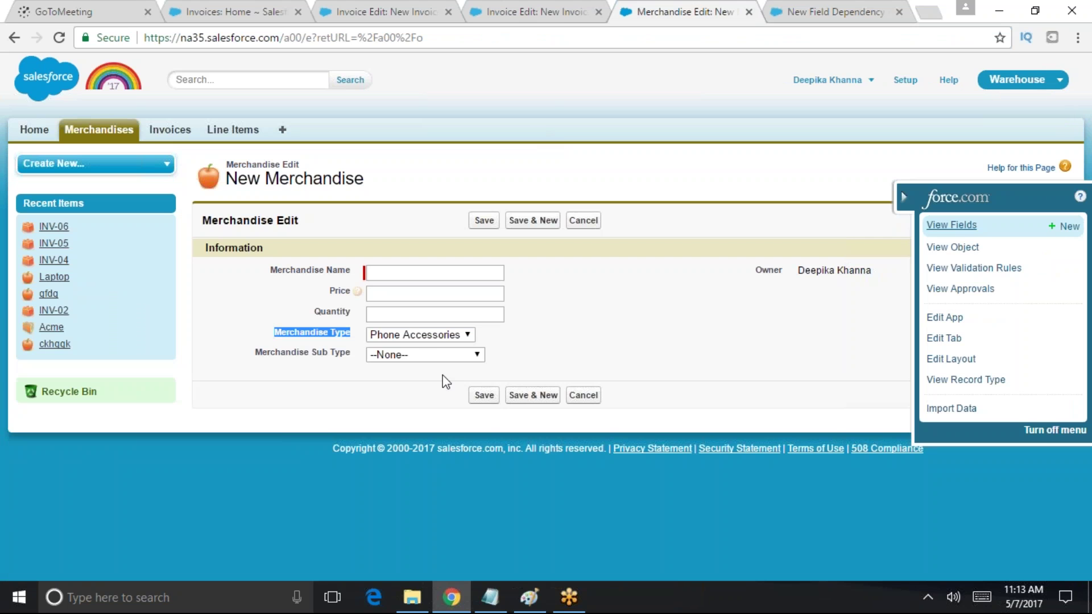
click(401, 335)
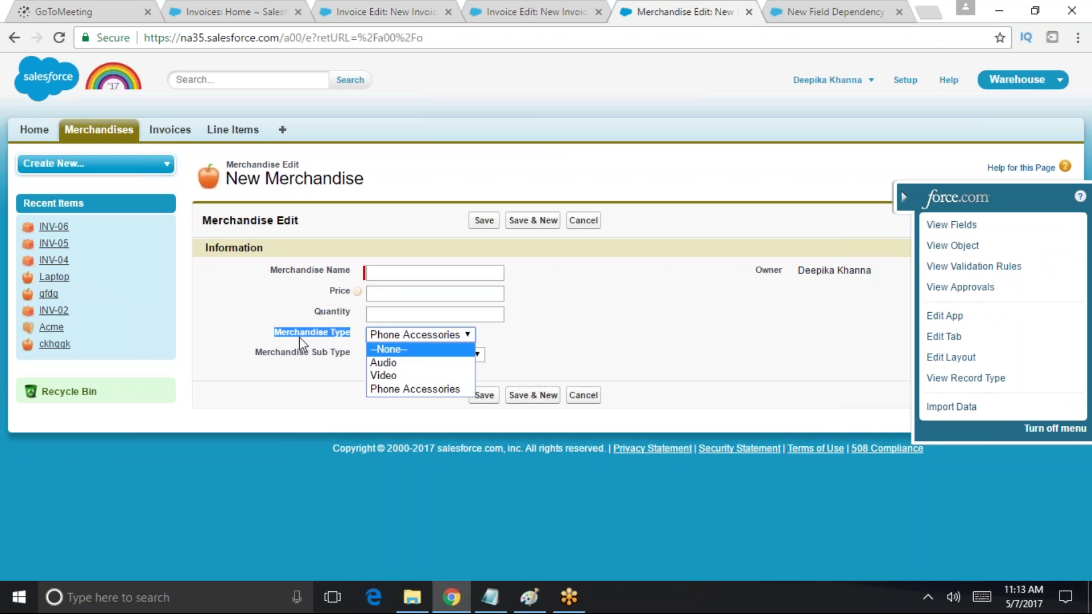
click(255, 333)
drag(345, 334, 278, 339)
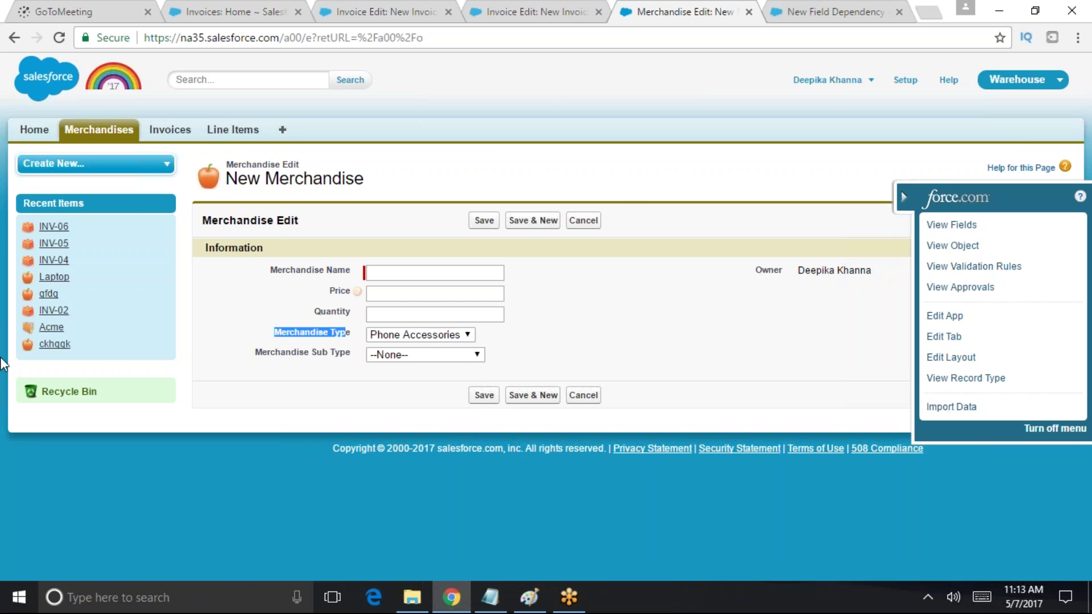
click(821, 15)
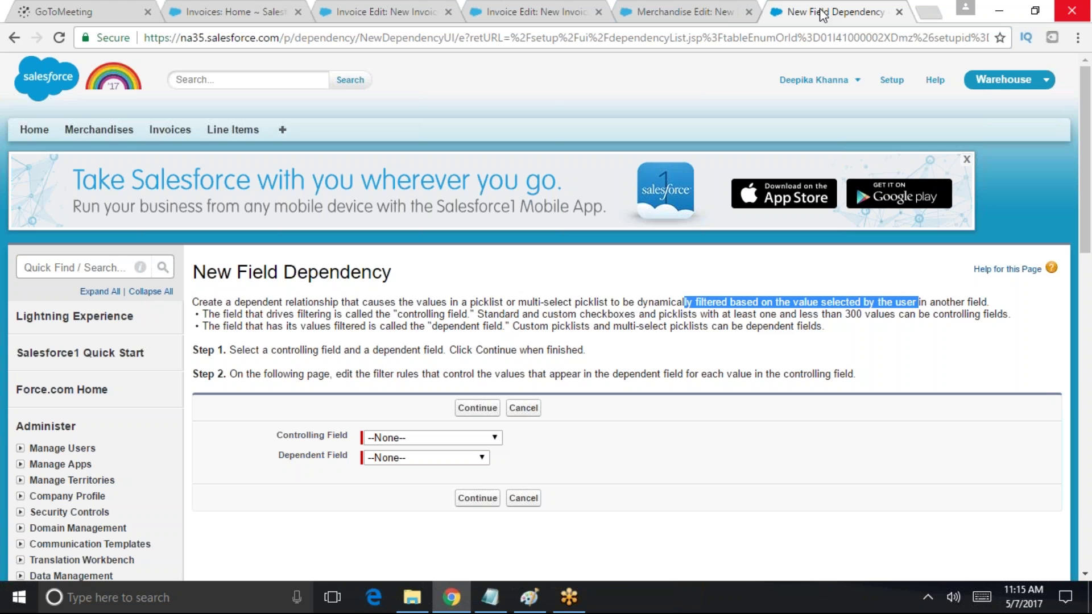
Switch to the Notepad notes and add "Checkbox fields can be controlling fields" below the warehouse application line
key(super+r)
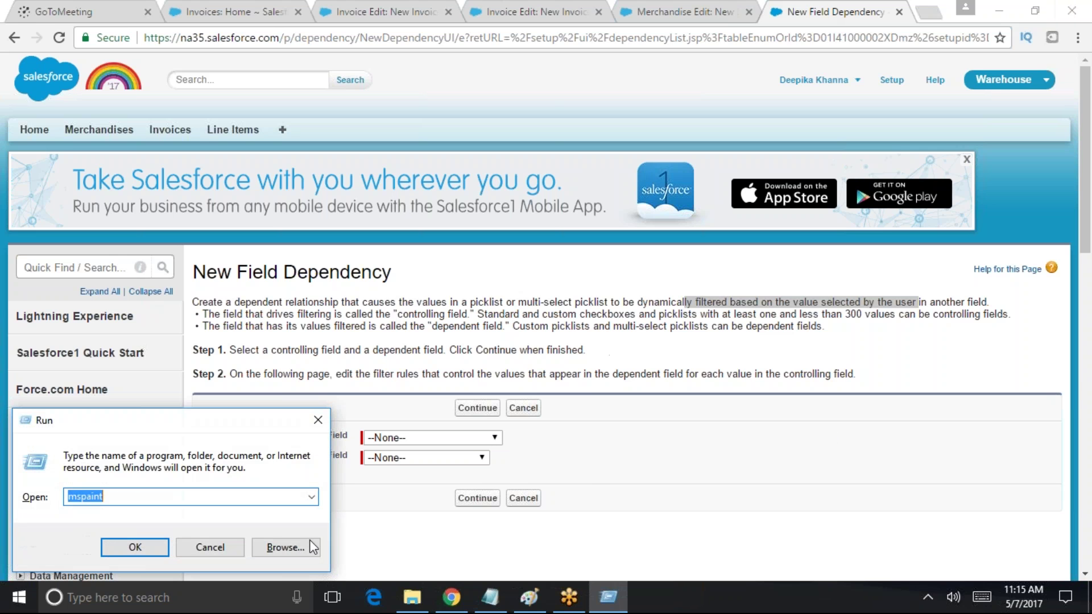
click(490, 597)
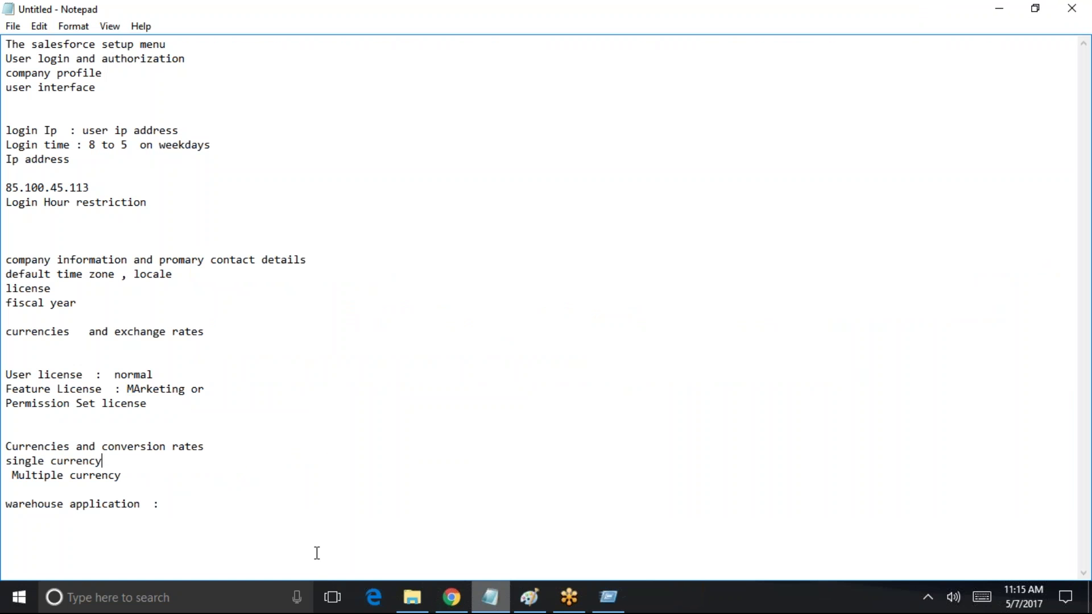
key(Down)
key(Right)
key(Right)
key(Right)
key(Right)
key(Right)
key(Right)
key(Right)
key(Right)
key(Right)
key(Right)
key(Right)
key(Right)
key(Right)
key(Right)
key(Right)
key(Right)
key(Right)
key(Right)
key(Right)
key(Right)
text(Checkbox field)
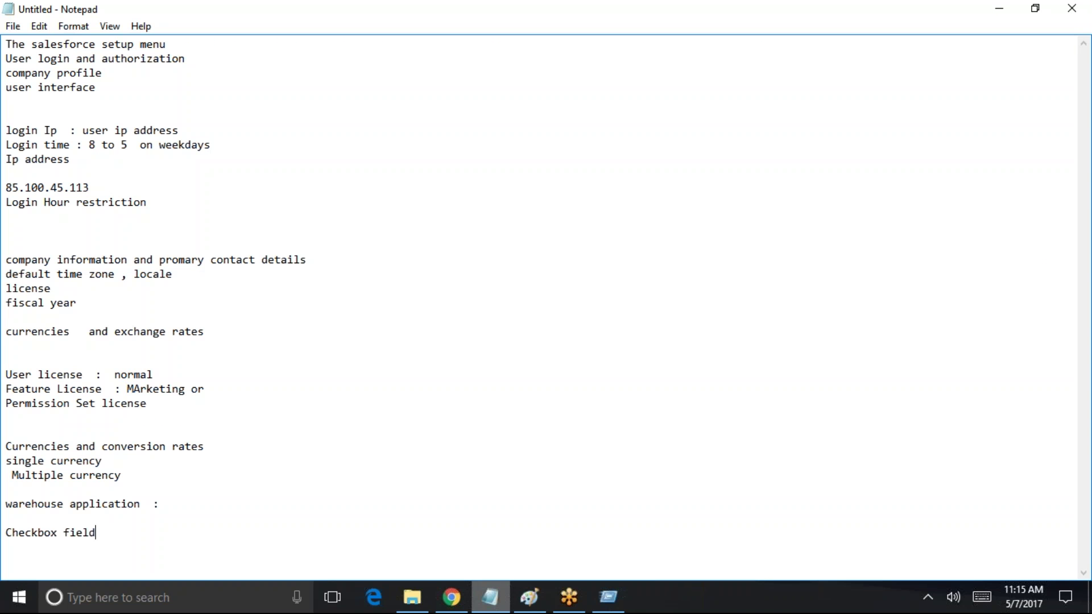
text(s can be controlling fields)
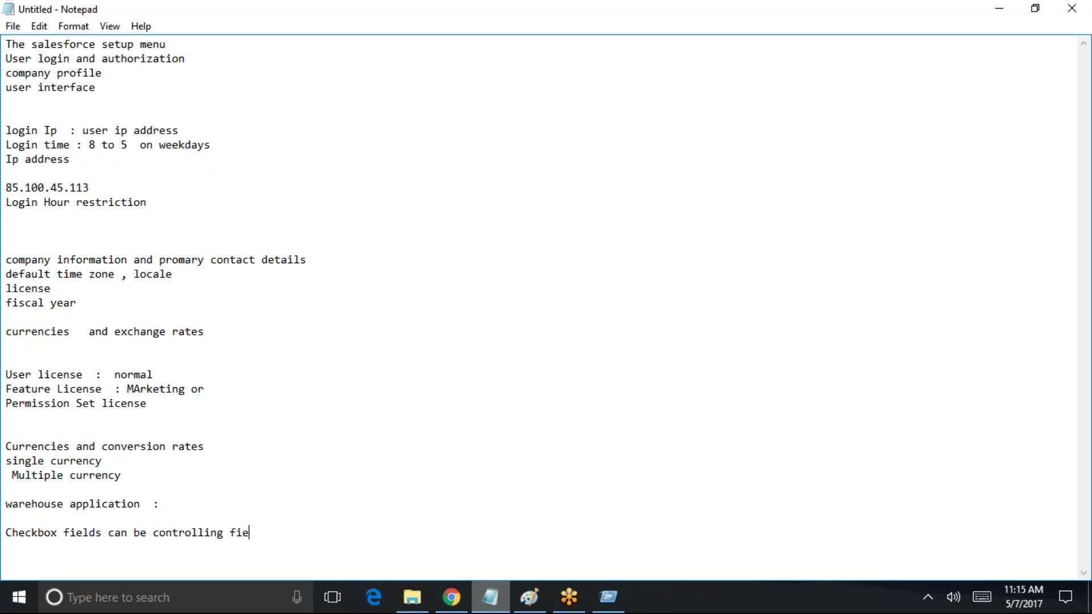
Add the line "Multiselect Picklist cannot be controlling feilds" to the notes
key(Return)
text(Multiselect Picklist cannot be controlling feilds)
key(Return)
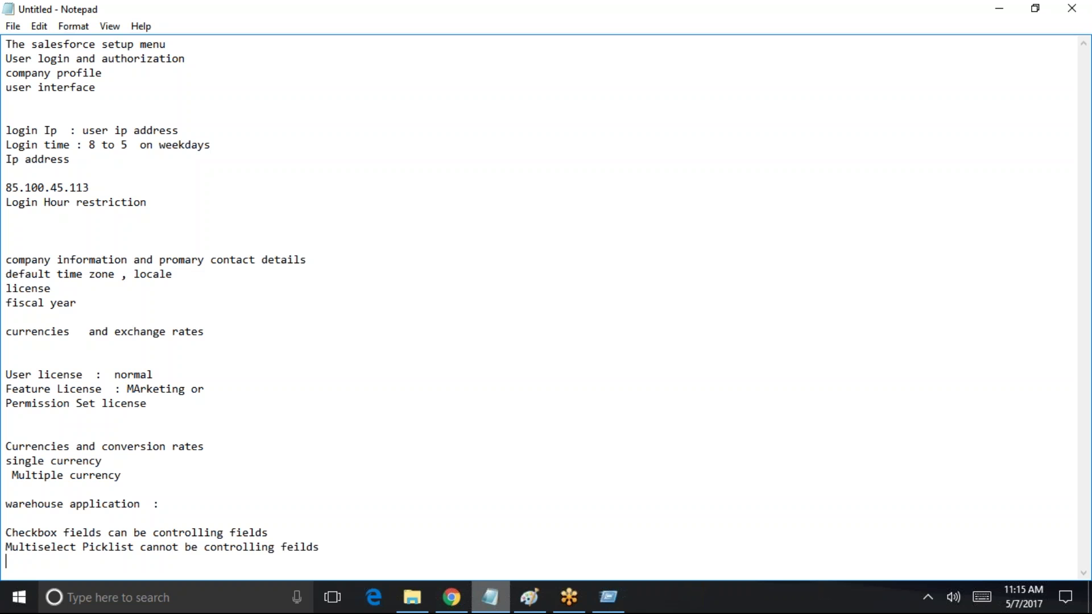
Add the line "There is a maximum of 300 values alowed in controlling fields" to the notes
text(There is a maximu)
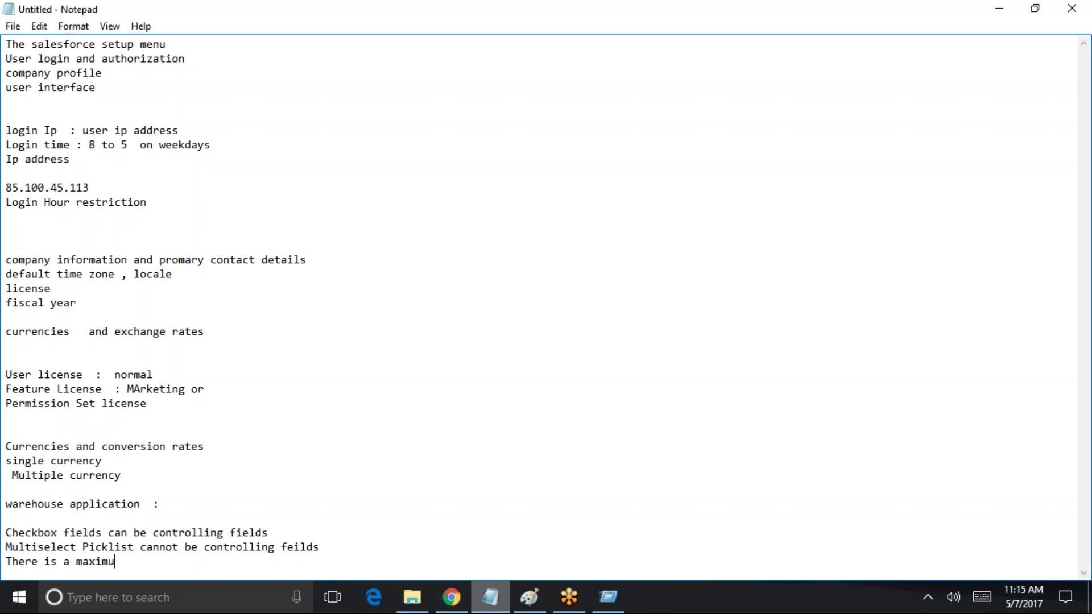
text(m of 300 values al)
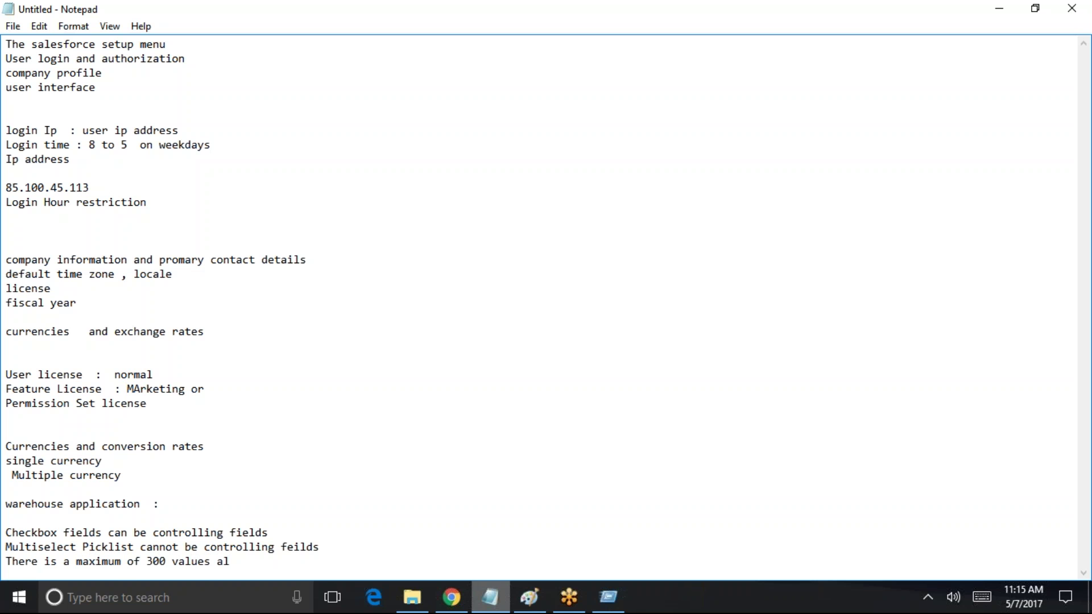
text(owed in controlling i)
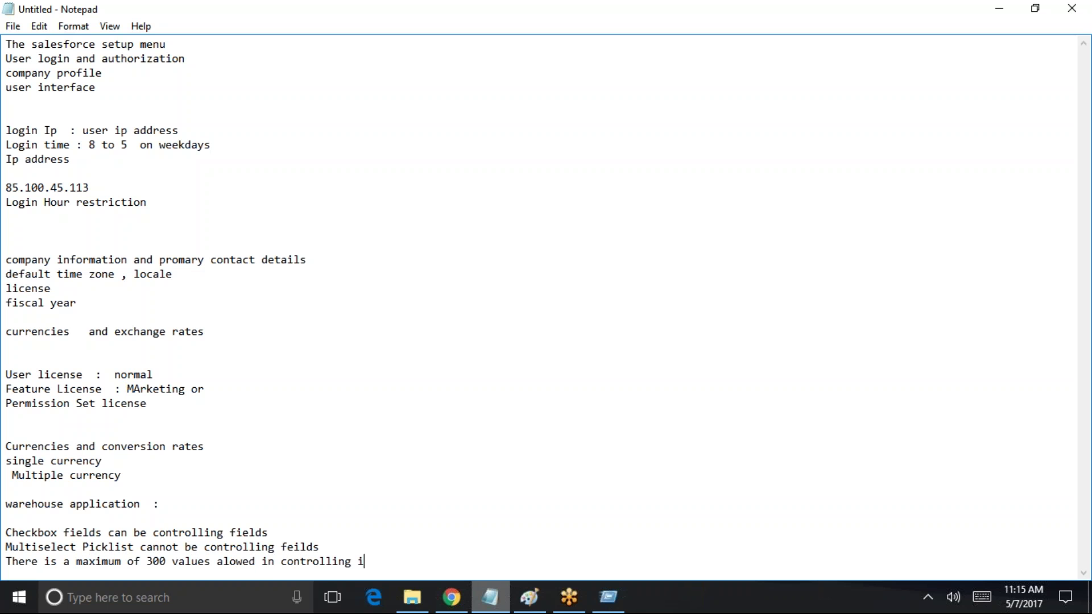
key(BackSpace)
text(fields)
key(Return)
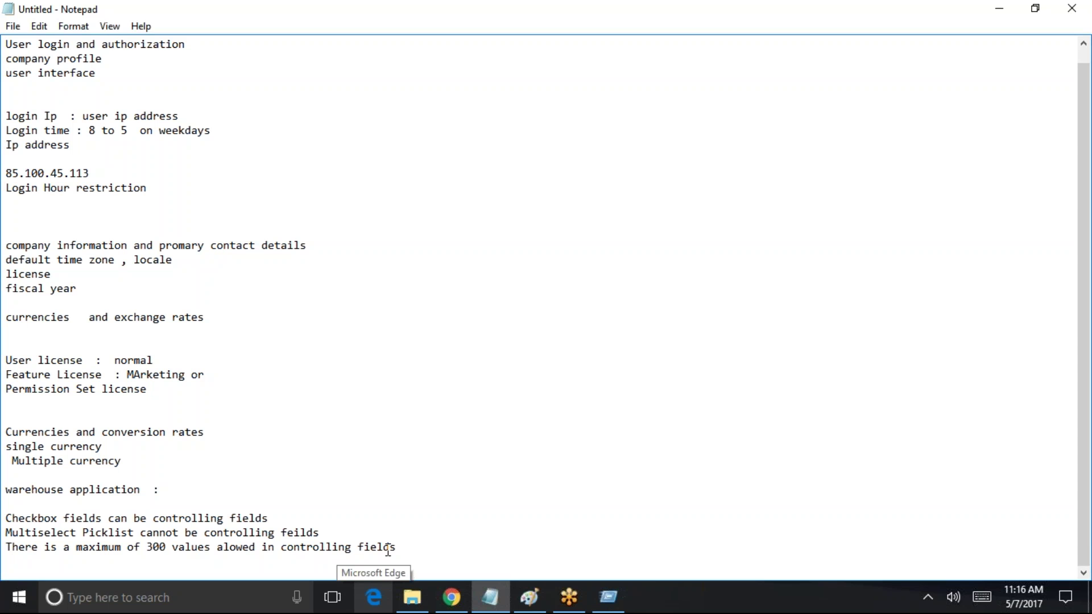
After a gap, add the lines "Multiselect can be dependent pic" and "Checkboxes cant be dependent" to the notes
key(Return)
key(Return)
text(Multiselect)
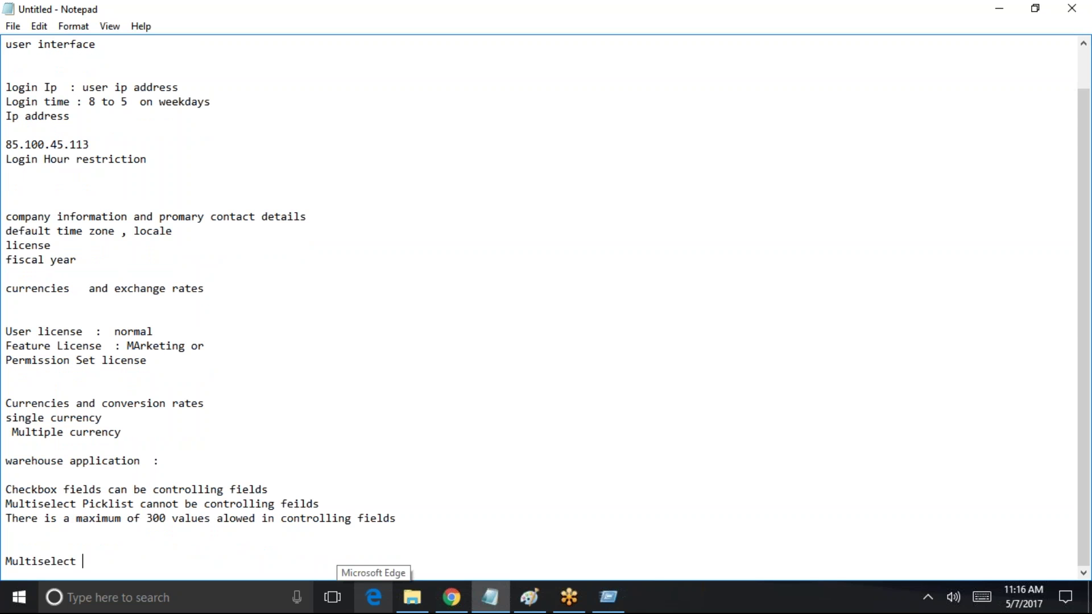
text( can be de)
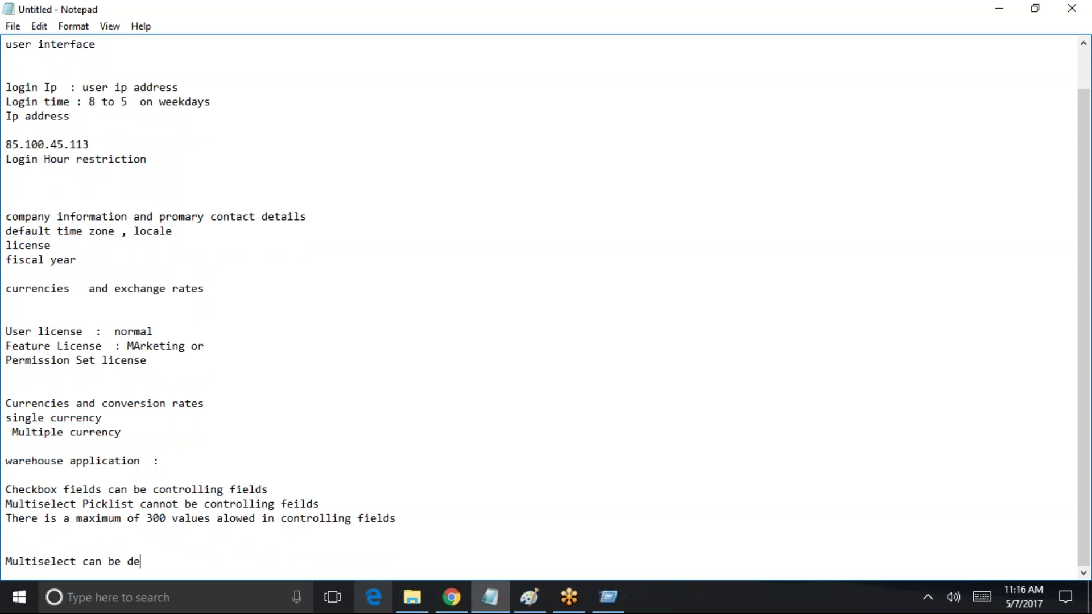
text(pendent pic)
key(Return)
text(heck)
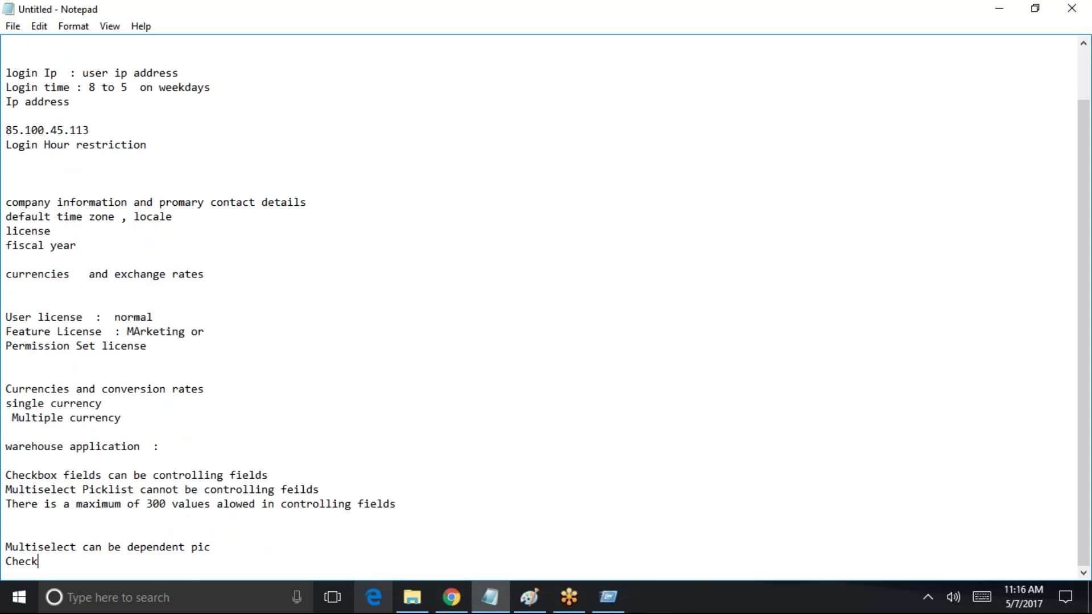
text(boxes cant be deoe)
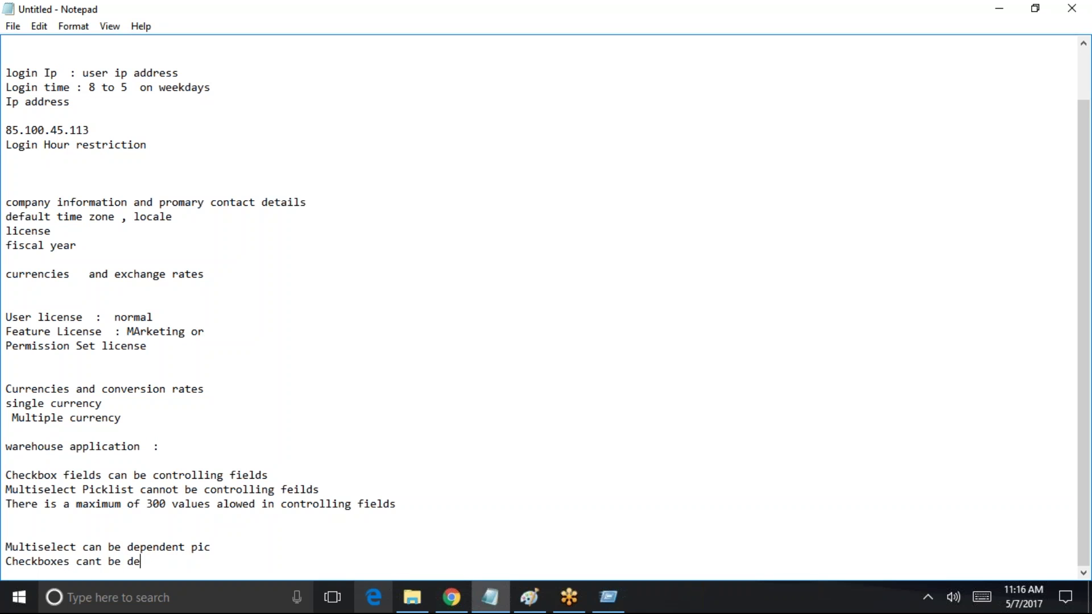
key(BackSpace)
key(BackSpace)
text(pendent)
Return to the New Field Dependency page in Chrome and dismiss the Run dialog
click(999, 8)
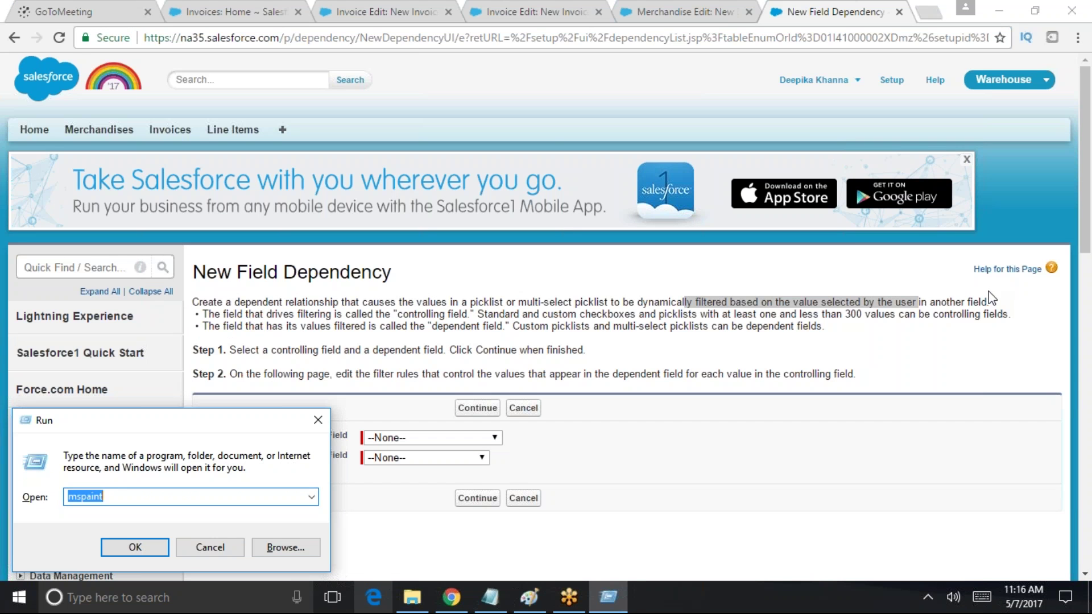
scroll(268, 376, down, 2)
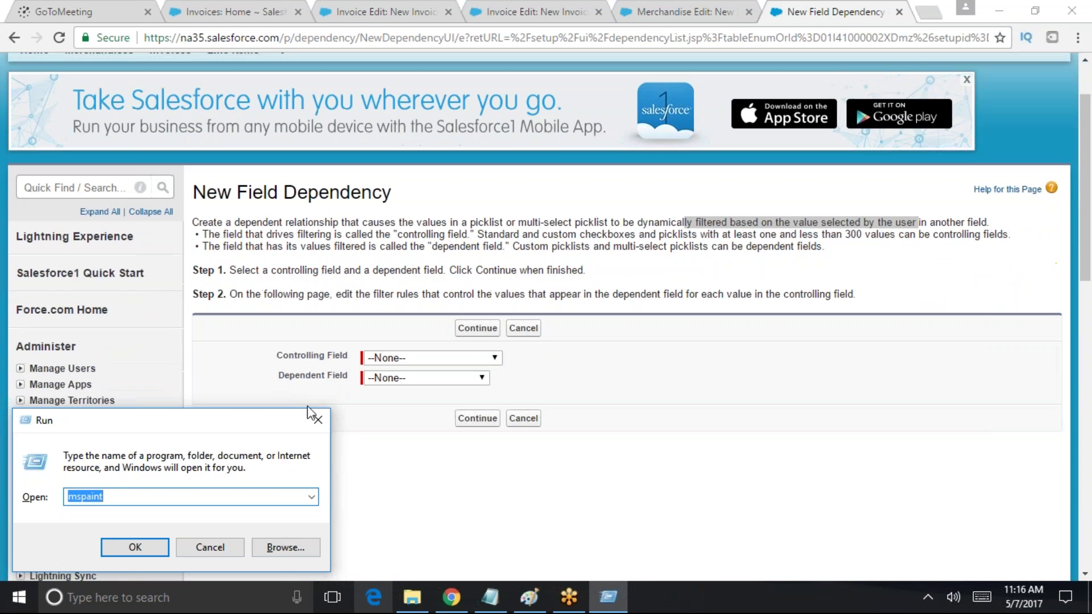
click(318, 419)
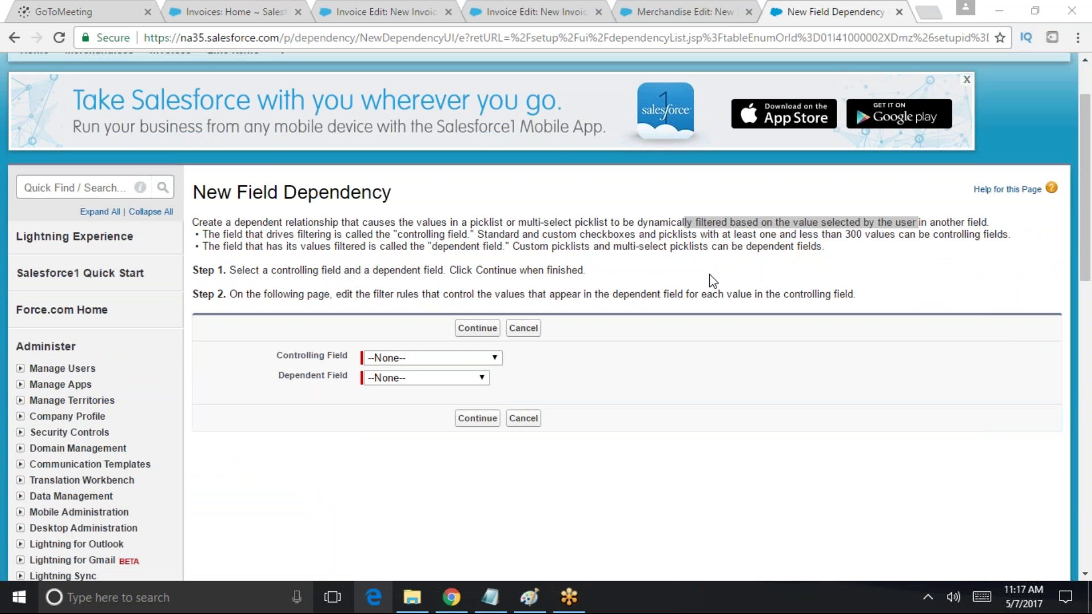
Switch to the Notepad notes and add the line "Can you set the default values for controlling fields but dependent pic" after a blank line
key(alt+Tab)
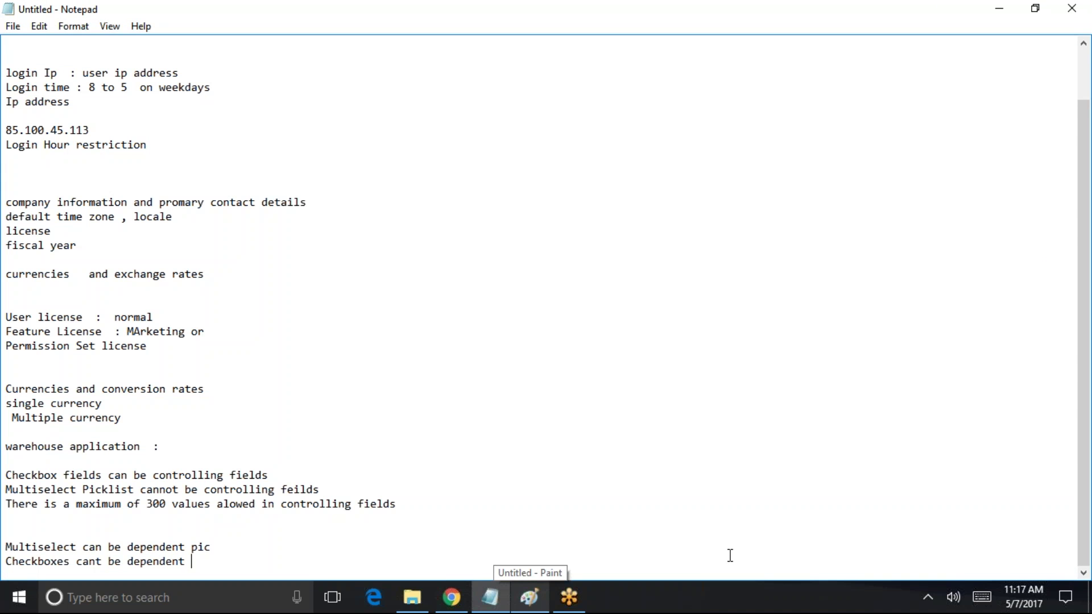
key(Return)
key(Return)
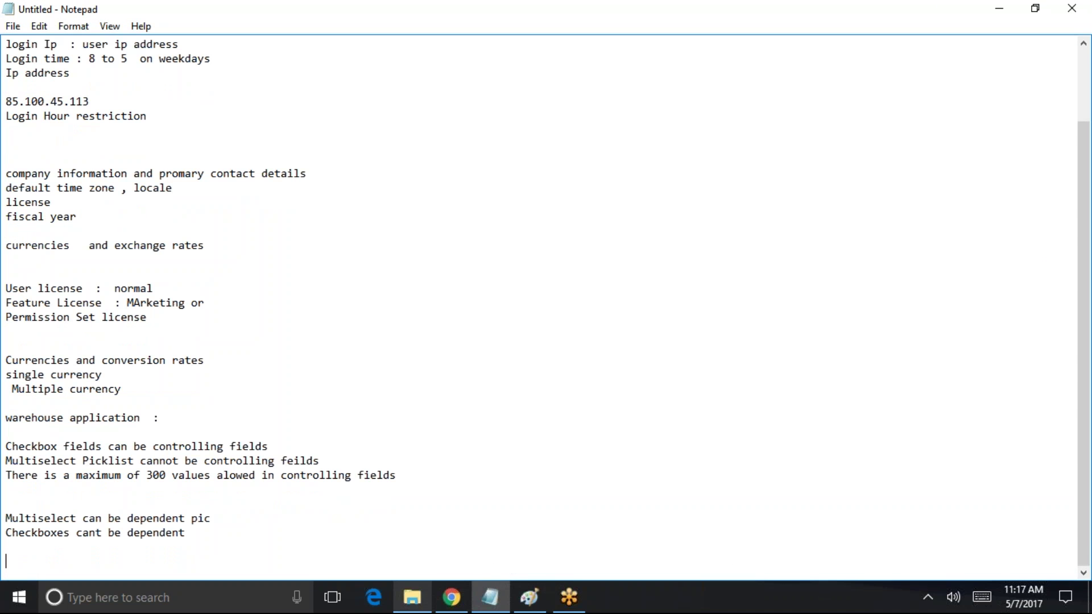
text(Can you set the default valu)
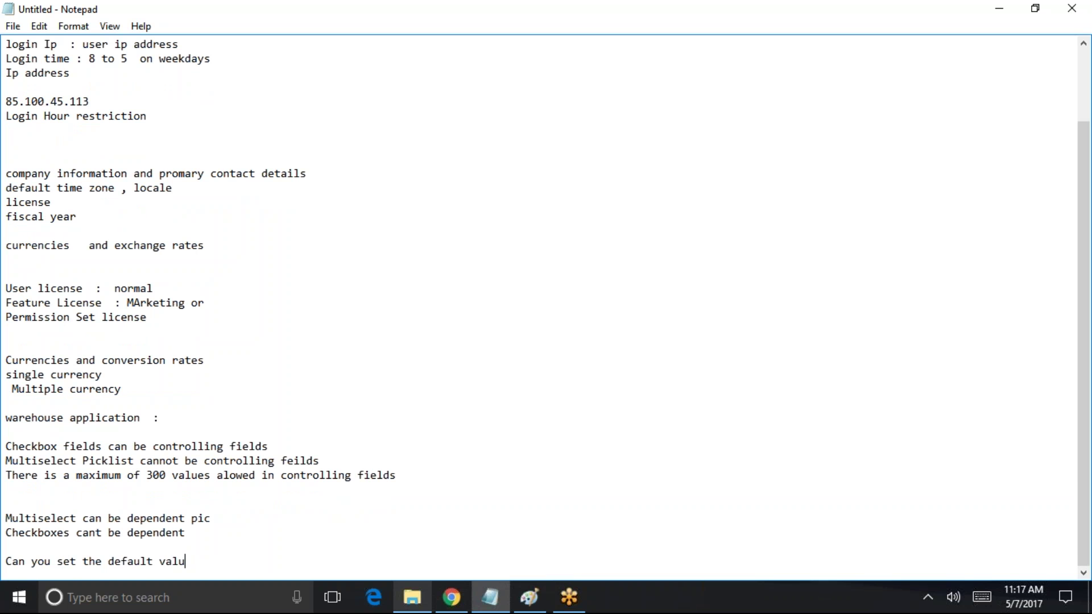
text(es ofor)
key(BackSpace)
key(BackSpace)
key(BackSpace)
text(r controlling )
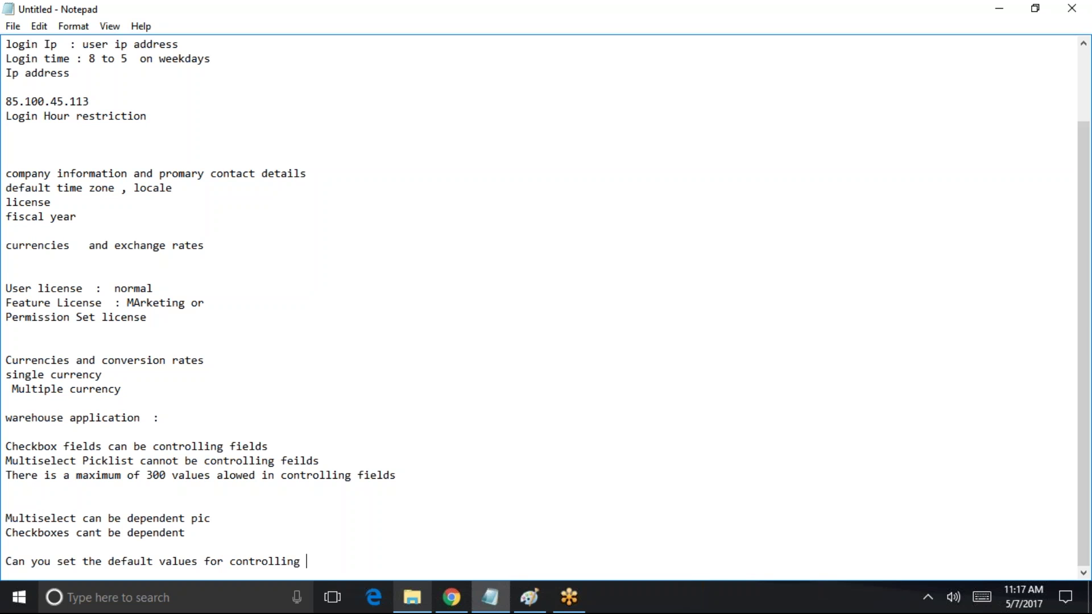
text(fields but depended)
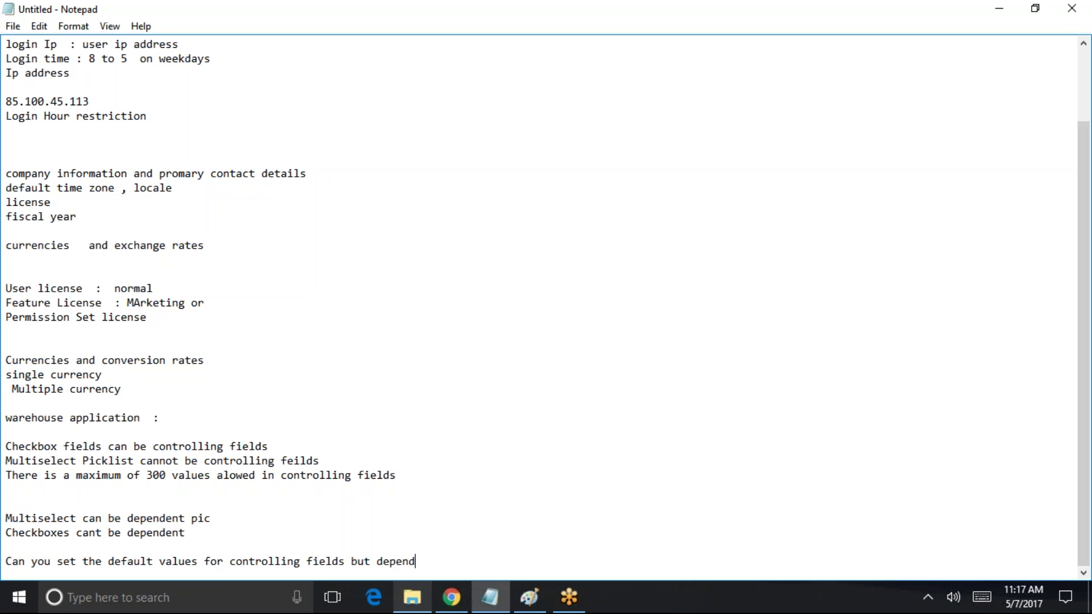
key(BackSpace)
text(nt pick)
key(BackSpace)
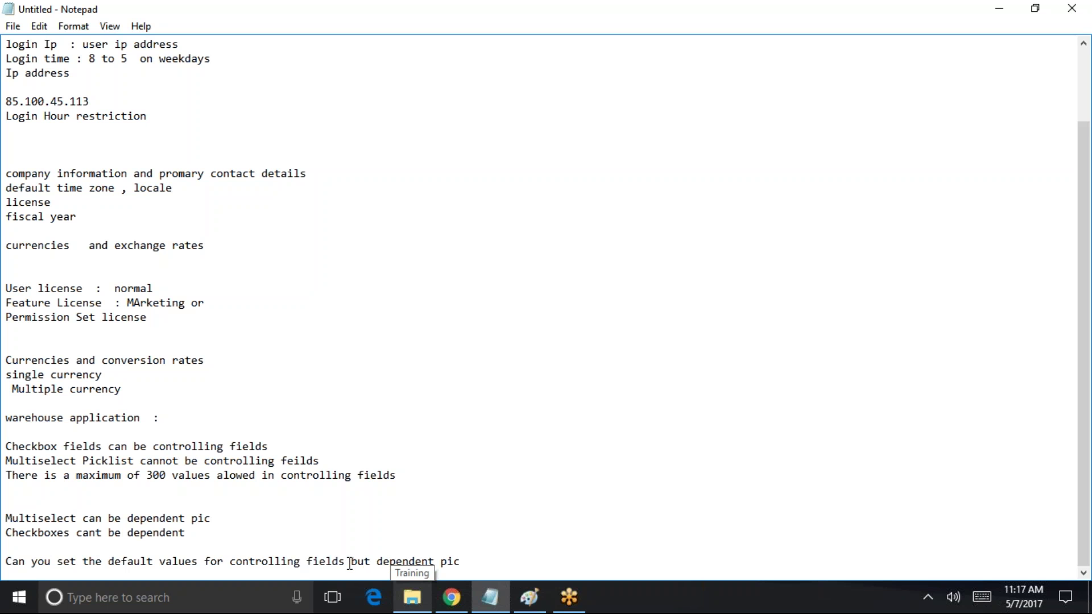
Review the notes by highlighting the controlling and dependent field rules, and return to the New Field Dependency page in Chrome
drag(350, 563, 216, 563)
drag(487, 557, 399, 557)
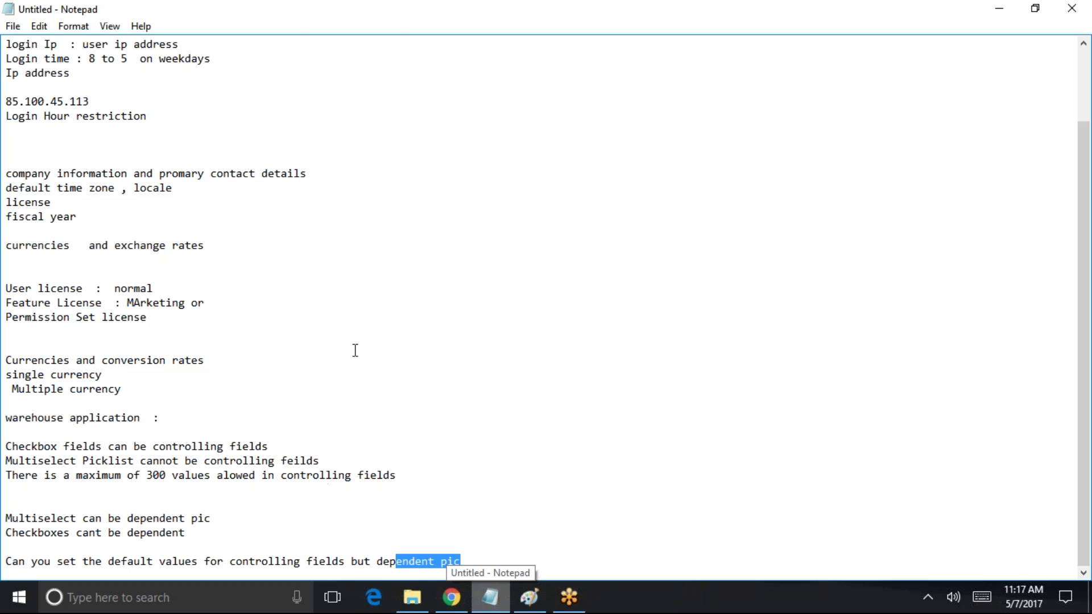
drag(255, 566, 5, 446)
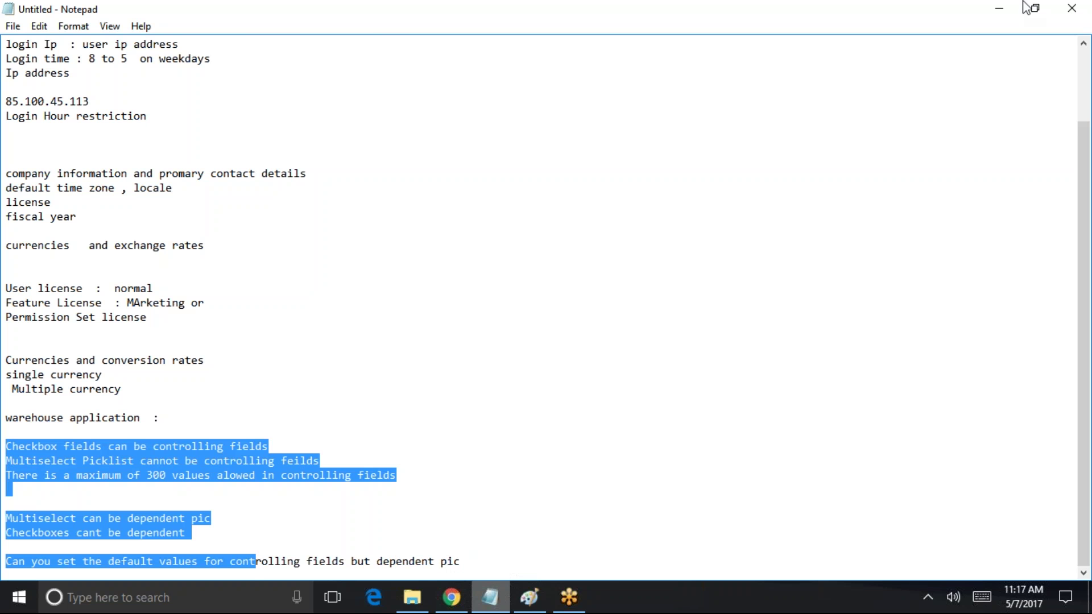
click(995, 14)
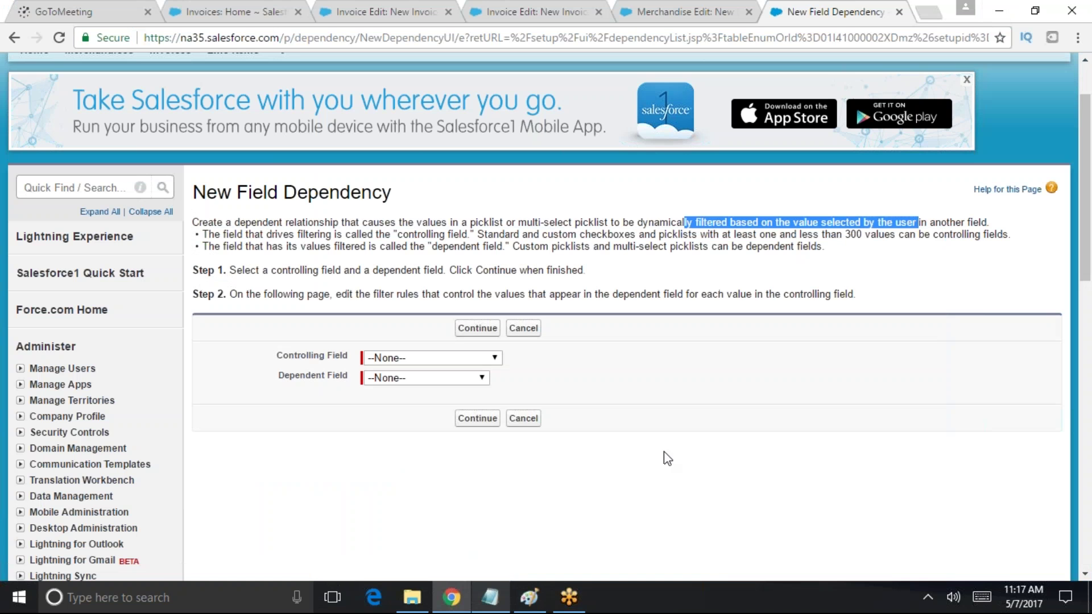
Set Merchandise Type as the controlling field and Merchandise Sub Type as the dependent field, and continue to the filter rules
click(386, 358)
click(407, 425)
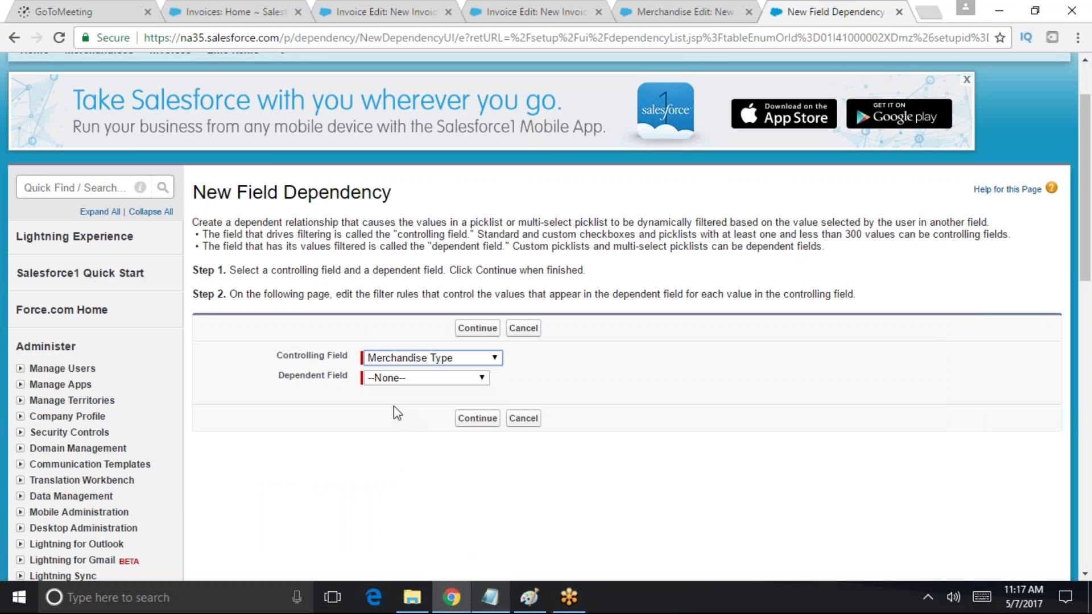
click(393, 379)
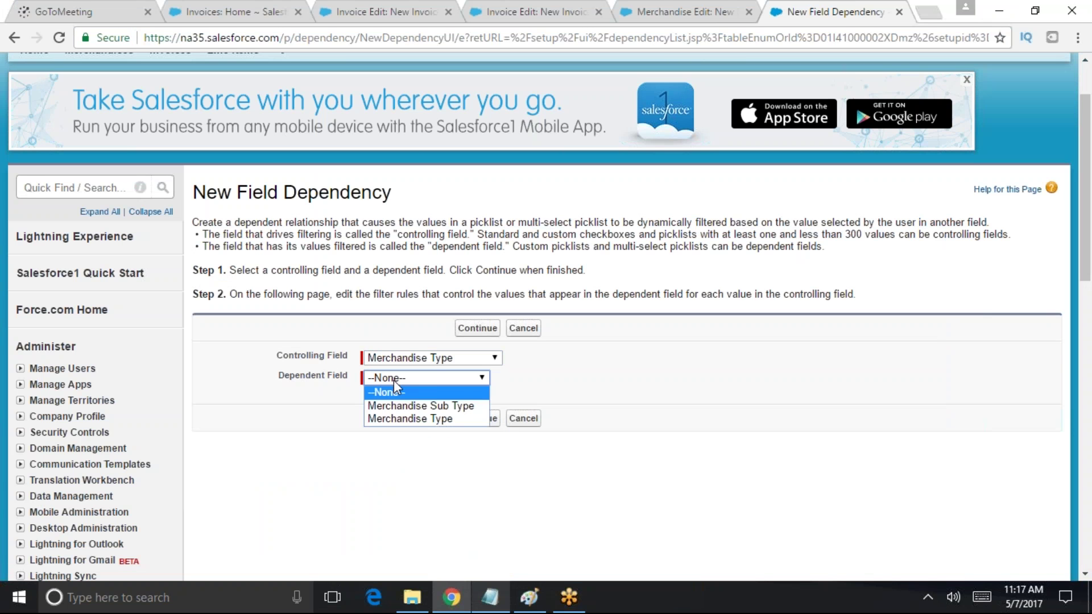
click(409, 406)
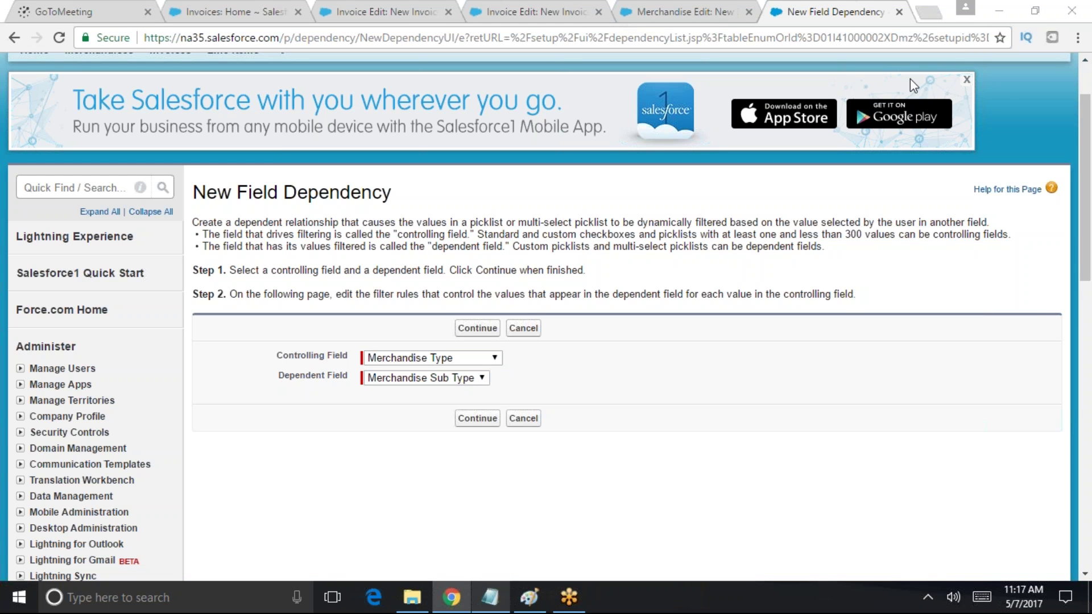
click(477, 419)
Include Speakers, Bluetooth speakers and Wireless Speakers under Audio, and TV and Projector and Screen under Video
scroll(685, 393, down, 6)
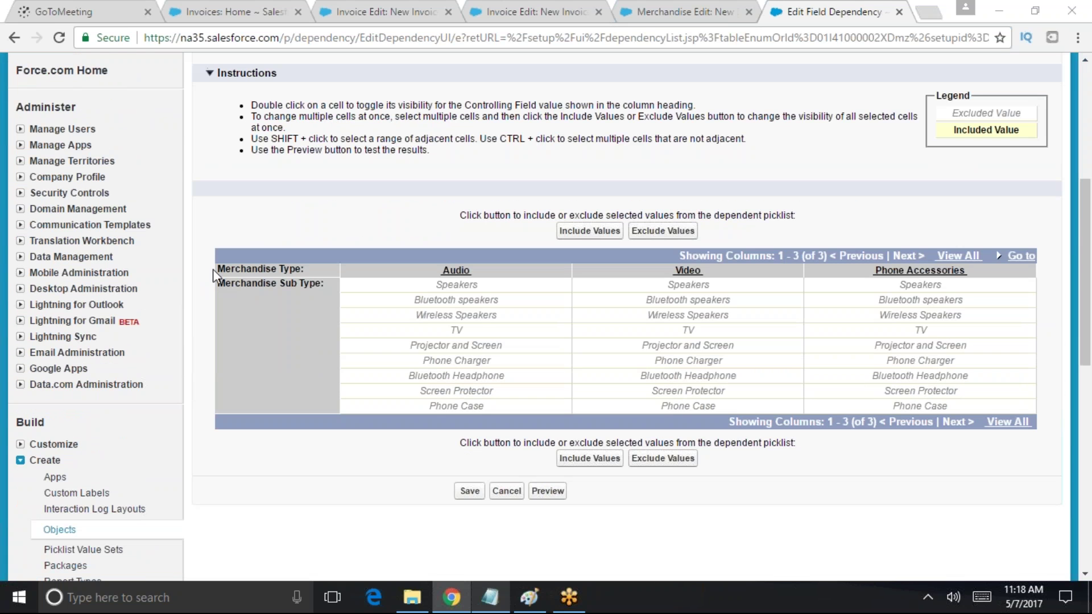
drag(457, 294, 460, 315)
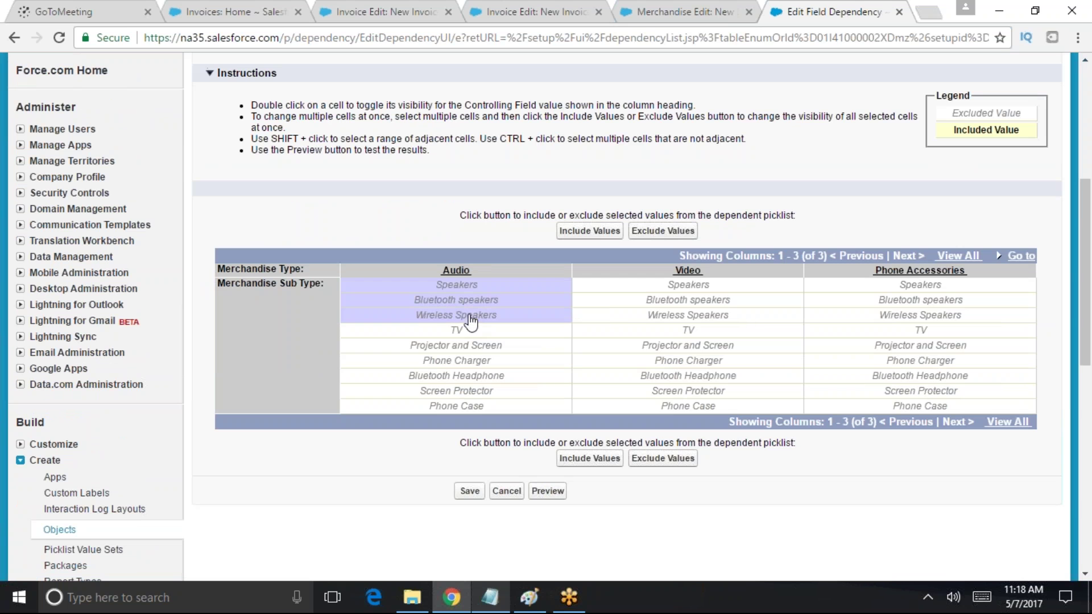
click(586, 459)
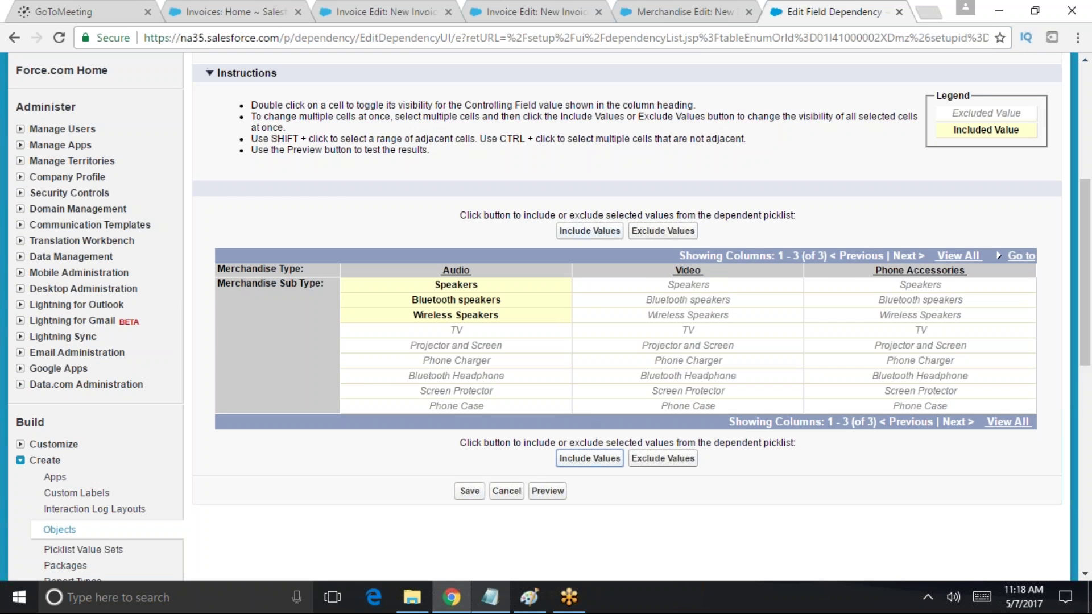
click(683, 335)
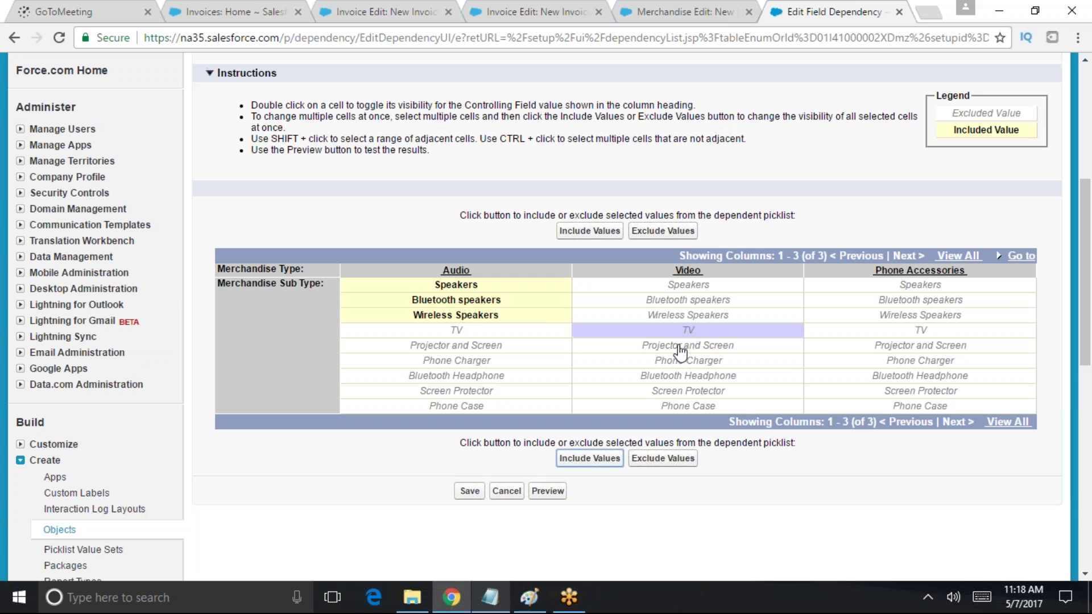
shift+click(679, 347)
click(592, 460)
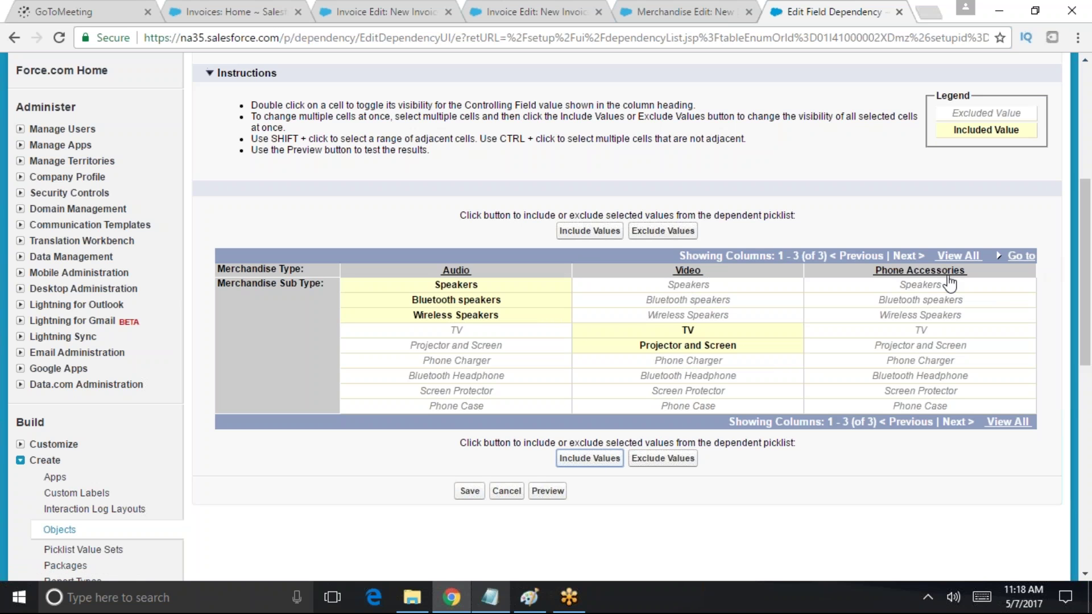
Include Phone Charger, Bluetooth Headphone, Screen Protector and Phone Case under Phone Accessories
click(913, 367)
shift+click(920, 406)
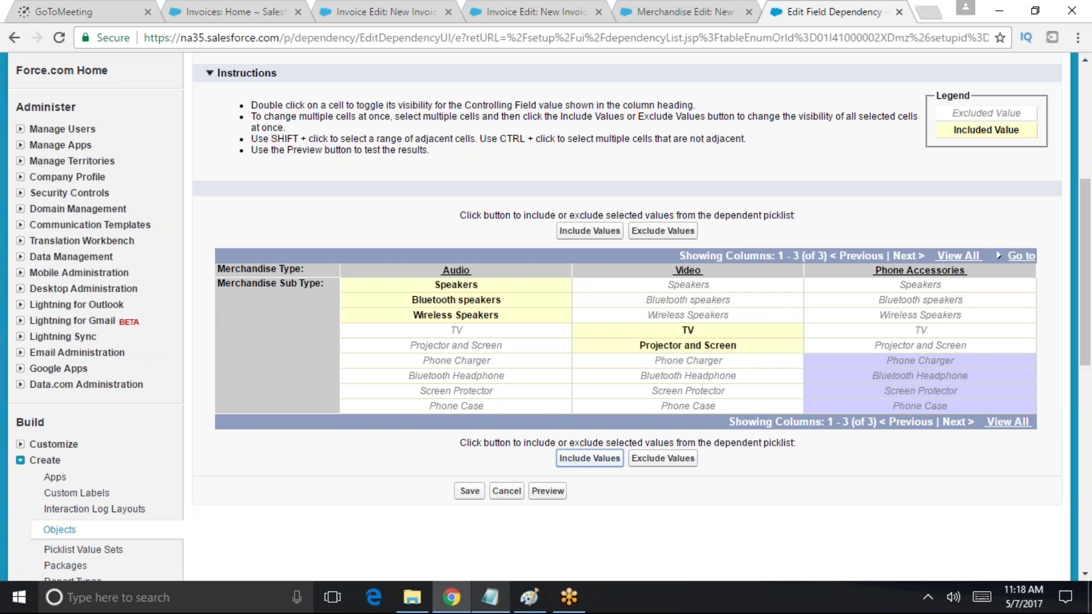
click(590, 458)
Preview the dependent picklist and check the Merchandise Sub Type options offered for Audio
scroll(746, 548, up, 1)
scroll(577, 512, up, 2)
scroll(606, 380, down, 4)
scroll(607, 379, up, 3)
scroll(625, 398, down, 3)
click(547, 411)
drag(277, 403, 473, 158)
click(432, 261)
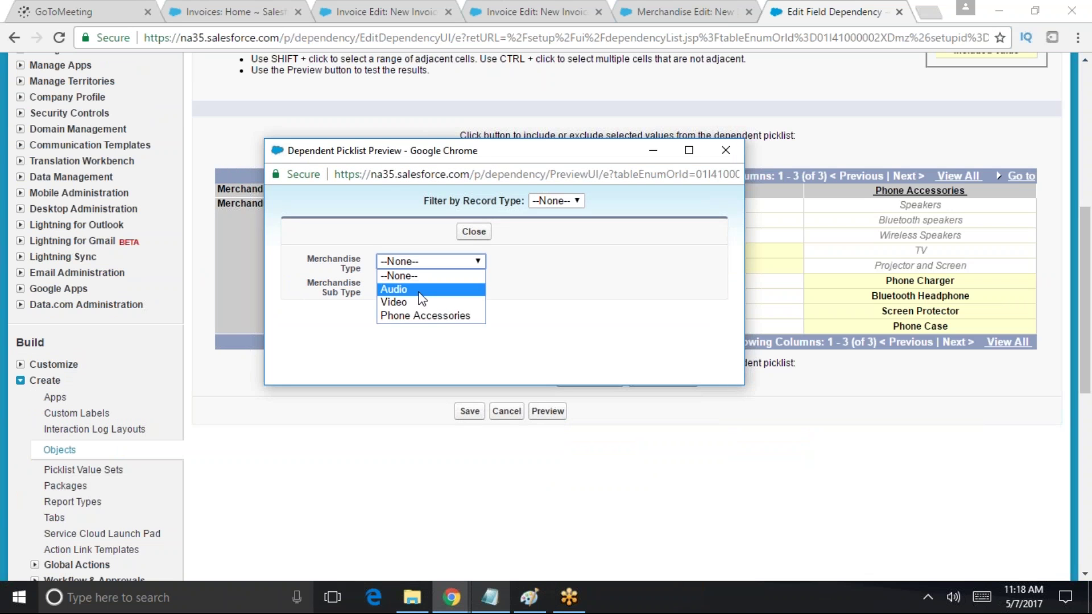
click(420, 290)
click(424, 285)
In the preview, check the Merchandise Sub Type options offered for Video and for Phone Accessories
click(422, 262)
click(421, 261)
click(414, 261)
click(414, 260)
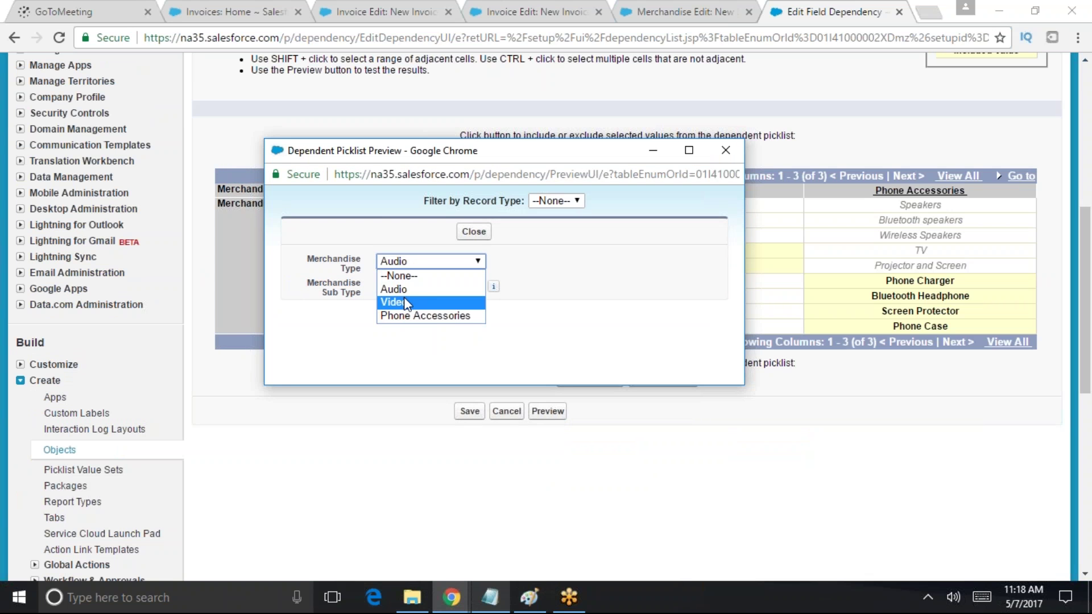
click(403, 301)
click(410, 286)
click(418, 261)
click(419, 260)
click(418, 260)
click(414, 312)
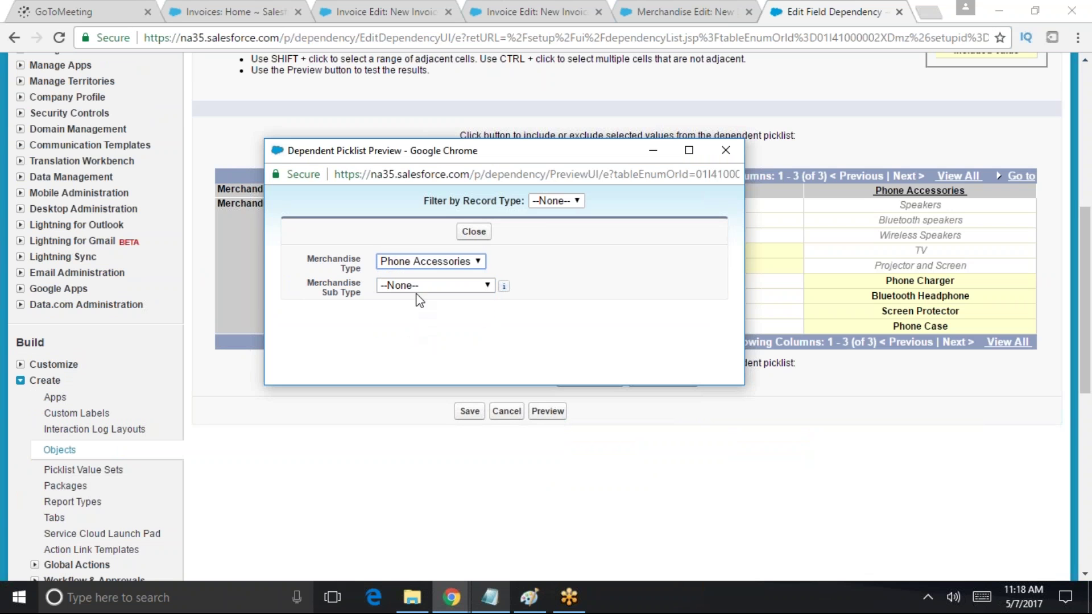
click(418, 286)
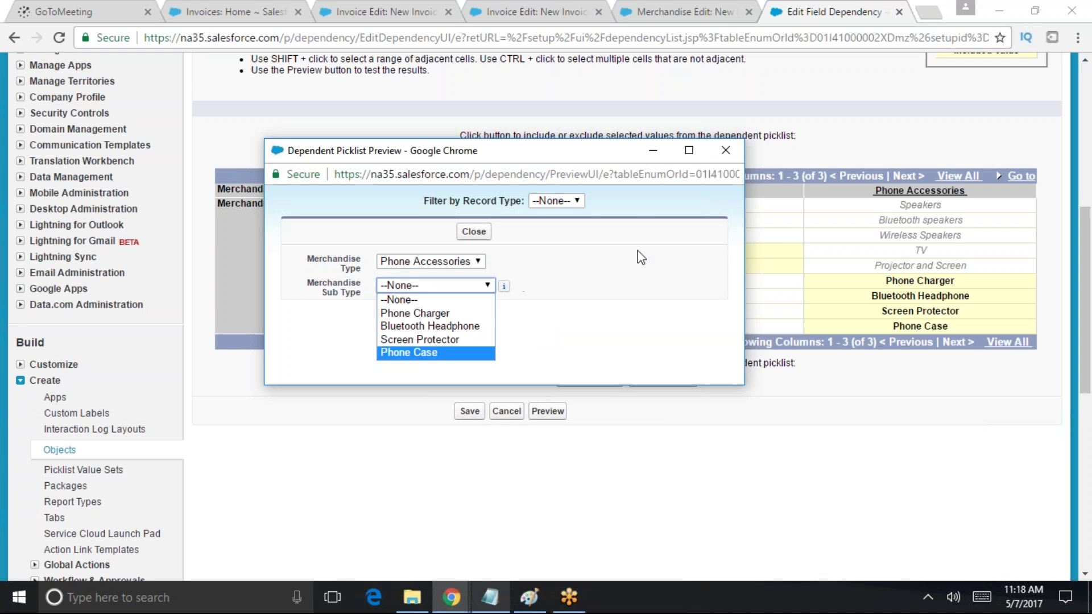
Close the dependent picklist preview and save the field dependency
click(725, 150)
click(725, 150)
click(469, 410)
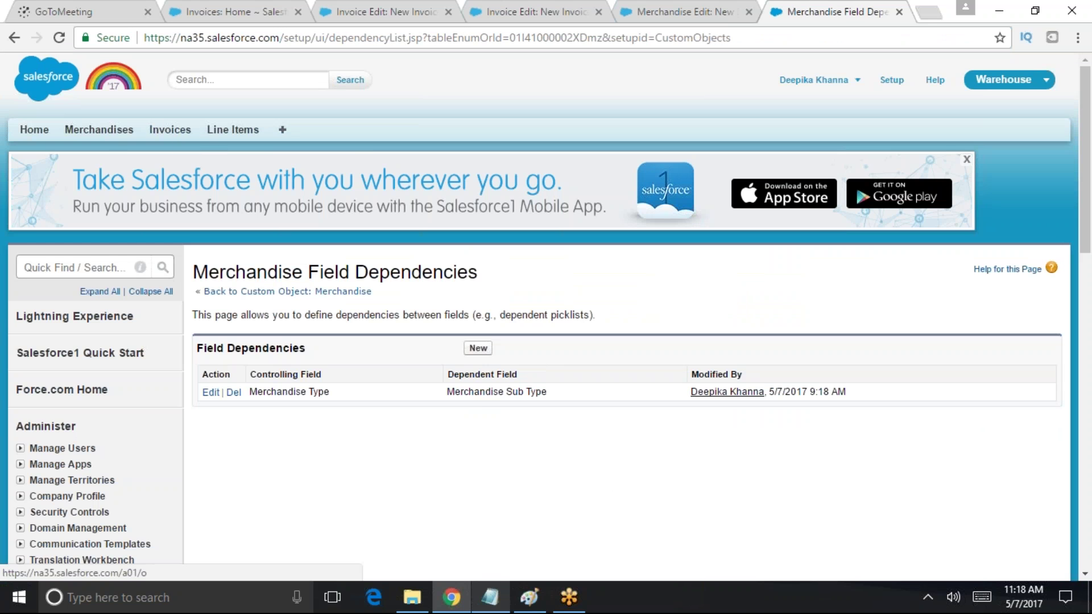
Start a new merchandise record, set Merchandise Type to Audio and check the available Merchandise Sub Type options
click(170, 130)
click(99, 130)
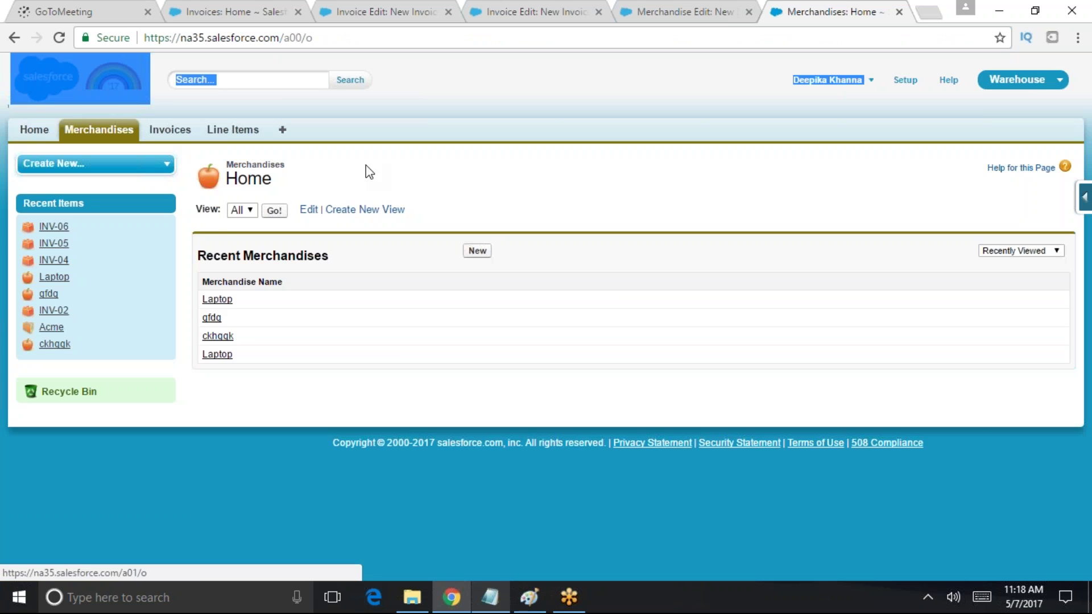
click(475, 248)
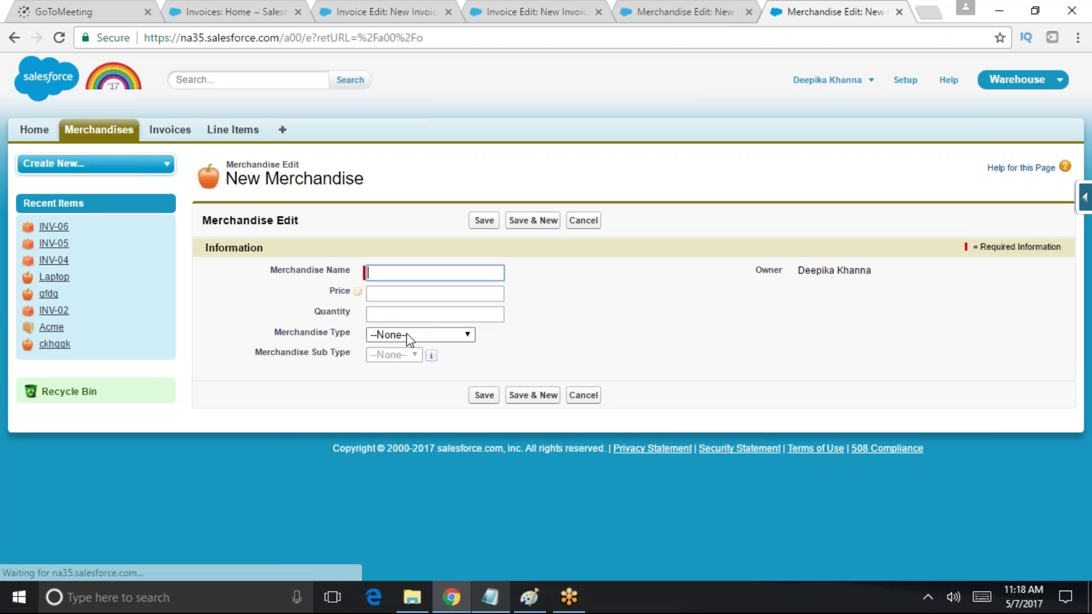
click(412, 336)
click(391, 361)
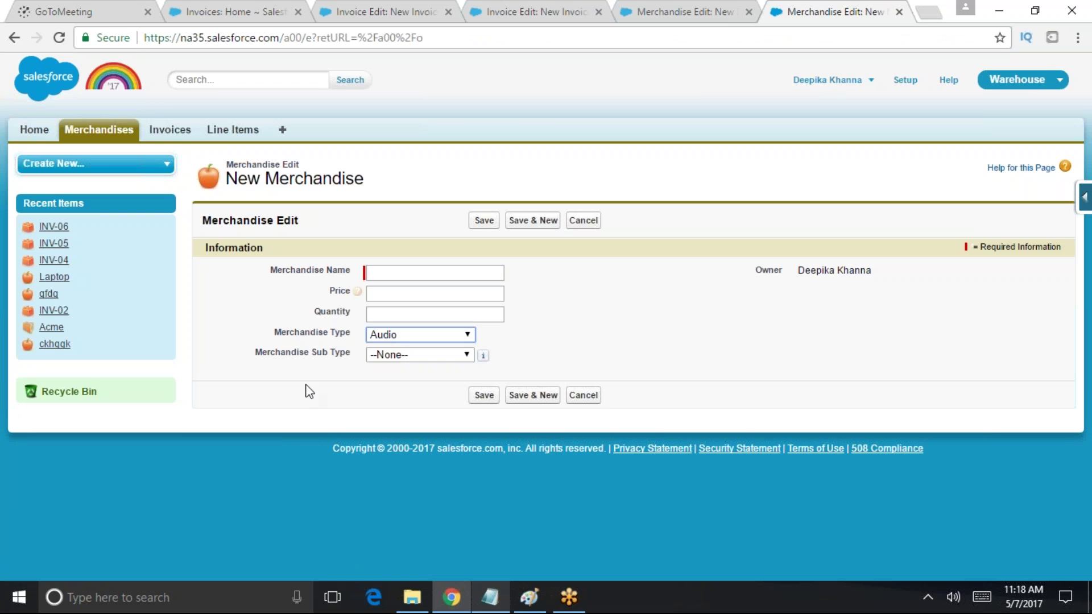
click(390, 360)
click(392, 369)
On the new merchandise form, check the Merchandise Sub Type options for Video and for Phone Accessories
click(405, 337)
click(398, 371)
click(404, 355)
click(403, 356)
click(408, 335)
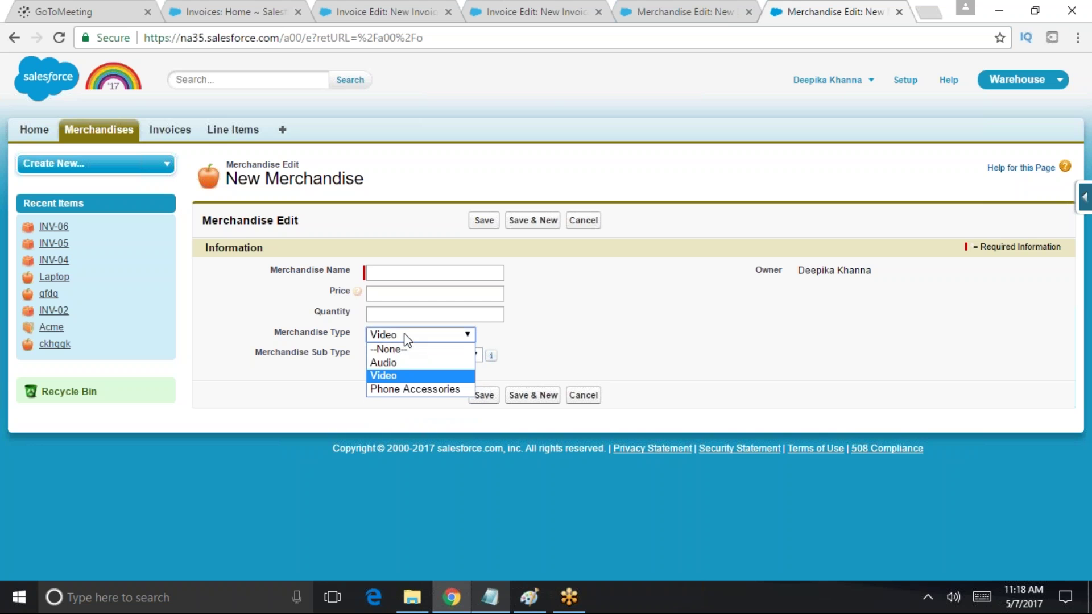
click(397, 392)
click(429, 354)
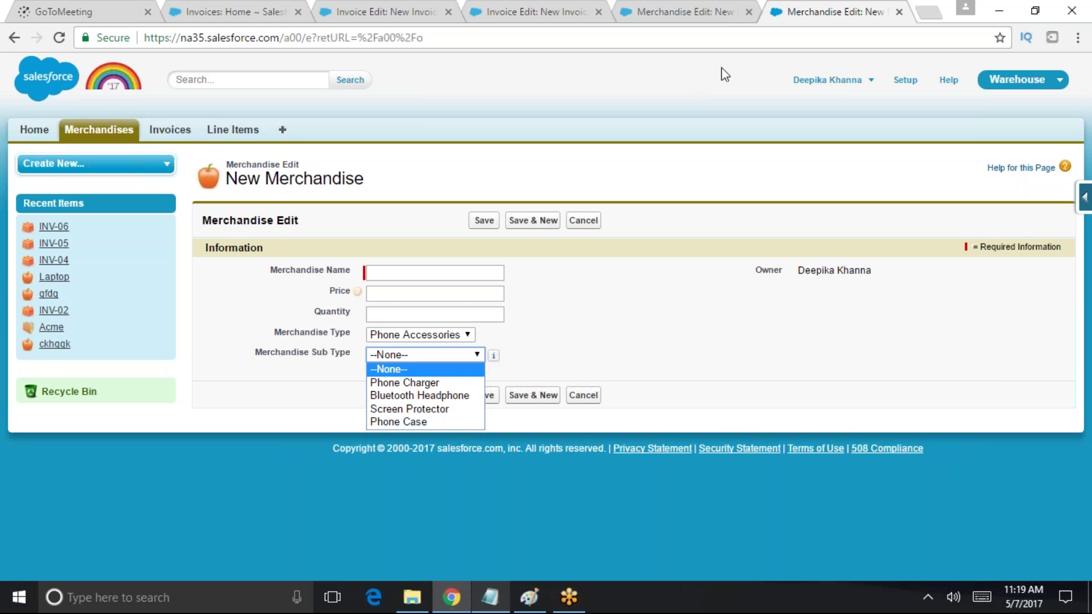
click(924, 328)
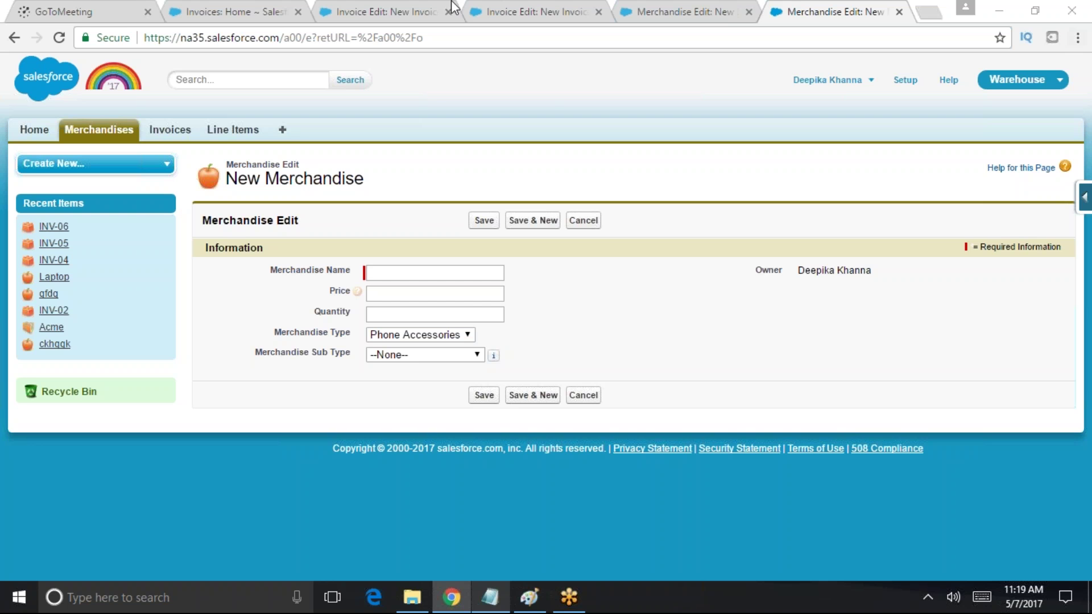
Start a new invoice record and look over its form, opening the Open Date calendar
click(168, 135)
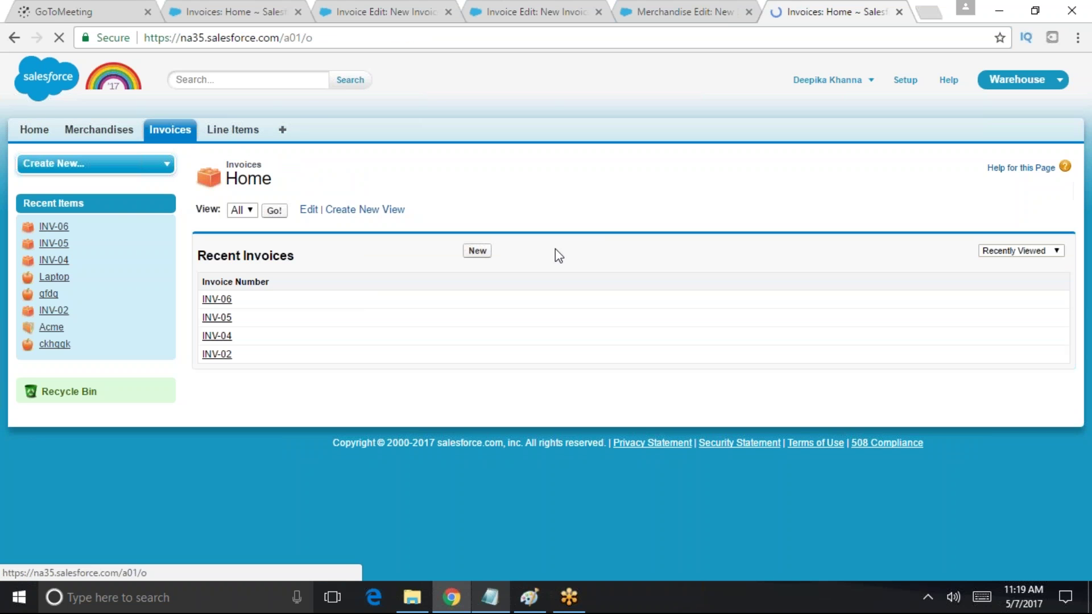
click(476, 251)
click(340, 322)
click(371, 271)
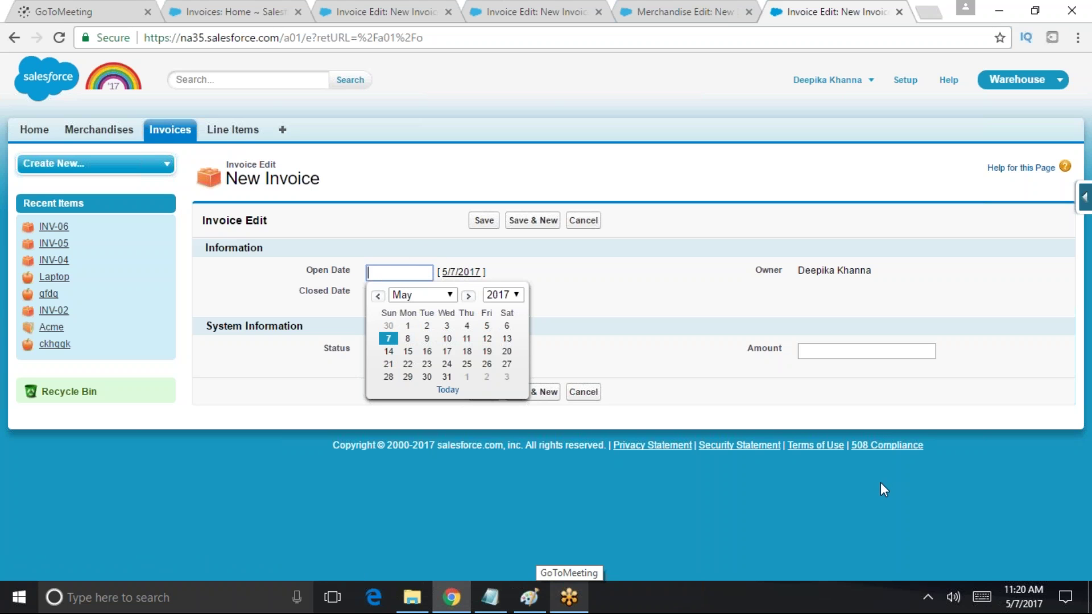
click(384, 269)
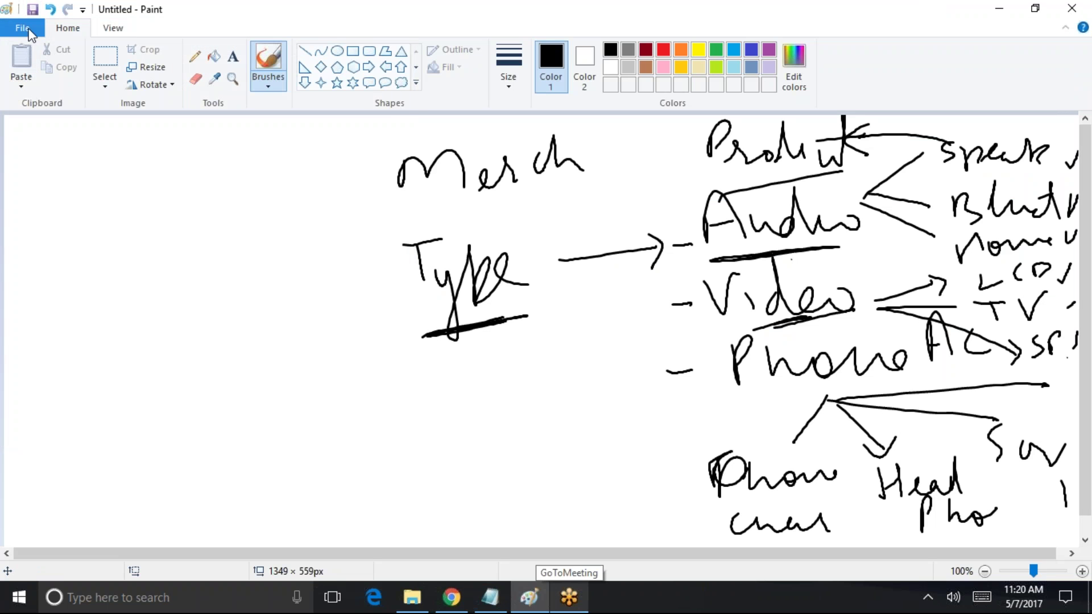
In Paint, start a blank canvas without saving the old sketch, and handwrite the underlined heading "Merchandise" near its upper edge
click(23, 32)
click(516, 330)
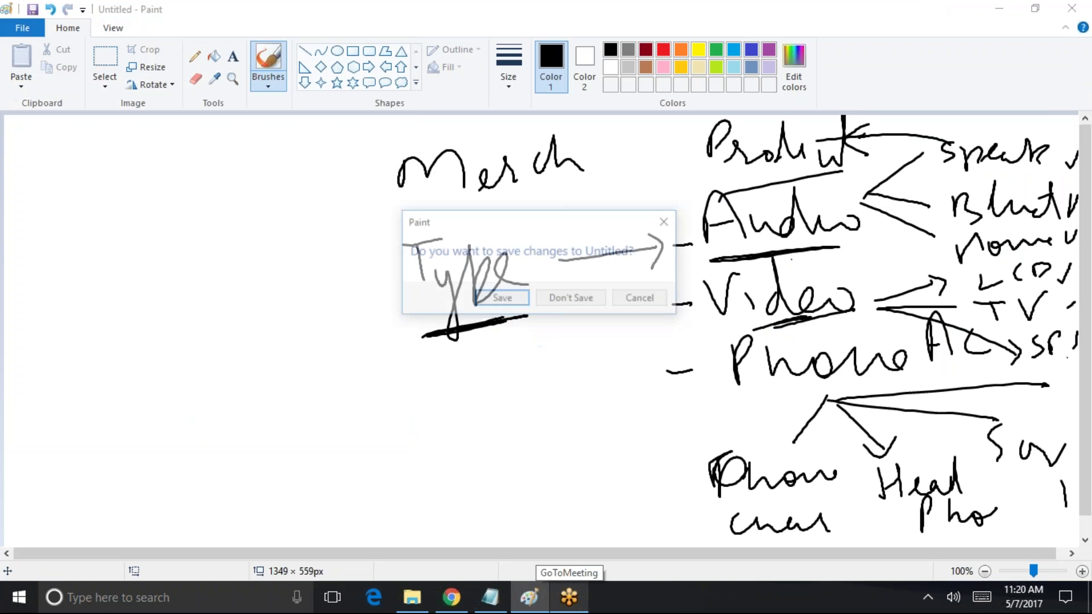
click(564, 304)
mouse_move(305, 154)
mouse_down()
mouse_move(313, 176)
mouse_move(368, 172)
mouse_move(413, 185)
mouse_move(512, 152)
mouse_move(578, 162)
mouse_move(603, 149)
mouse_move(621, 181)
mouse_move(660, 144)
mouse_up()
drag(333, 222, 676, 200)
Handwrite "CP" and "SP" side by side beneath the heading, with a downward arrow under each
mouse_move(390, 261)
mouse_down()
mouse_move(420, 298)
mouse_move(433, 285)
mouse_up()
drag(693, 236, 663, 306)
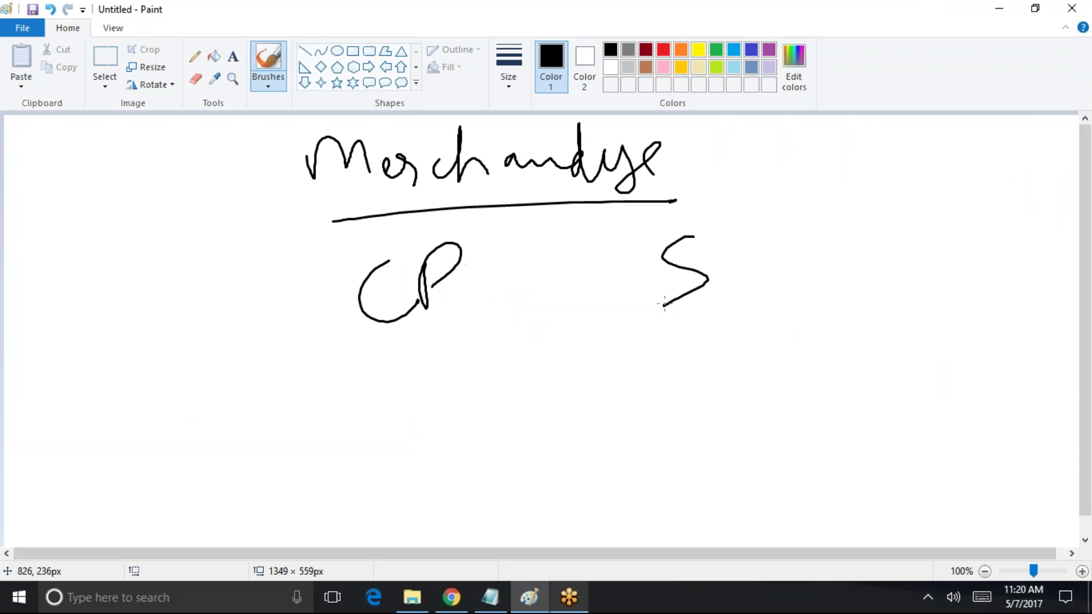
drag(745, 283, 768, 241)
mouse_move(408, 324)
mouse_down()
mouse_move(411, 350)
mouse_move(430, 350)
mouse_up()
drag(701, 308, 701, 317)
drag(686, 328, 728, 326)
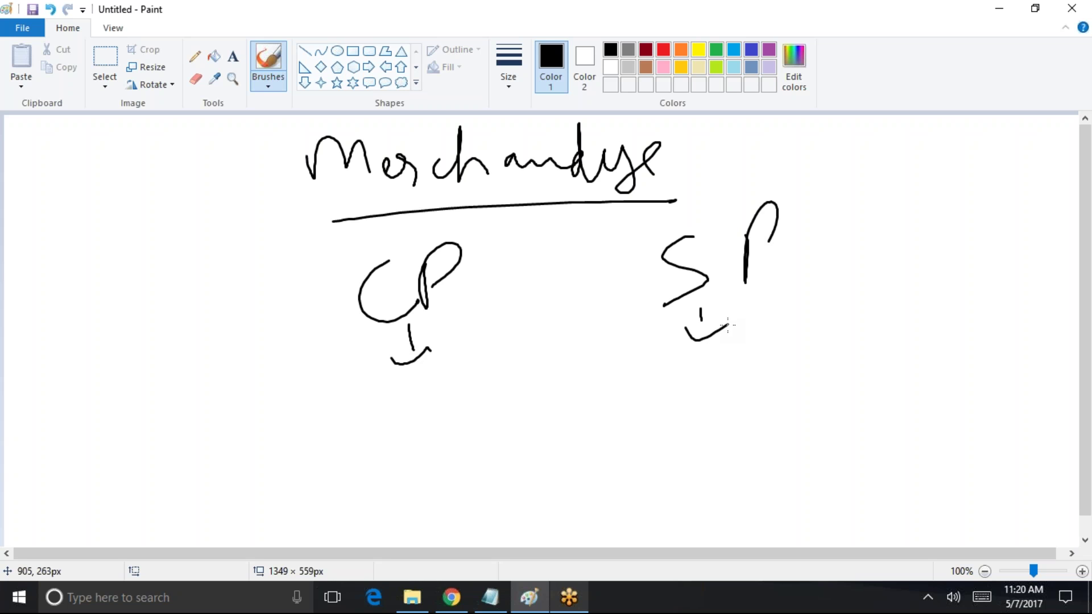
Handwrite "Profit" with an equals sign beneath CP, and link the CP and SP arrows with a thick repeated line
mouse_move(338, 400)
mouse_down()
mouse_move(356, 390)
mouse_move(369, 420)
mouse_move(463, 418)
mouse_move(483, 435)
mouse_move(524, 424)
mouse_up()
mouse_move(401, 336)
mouse_down()
mouse_move(706, 312)
mouse_move(698, 301)
mouse_up()
key(ctrl+z)
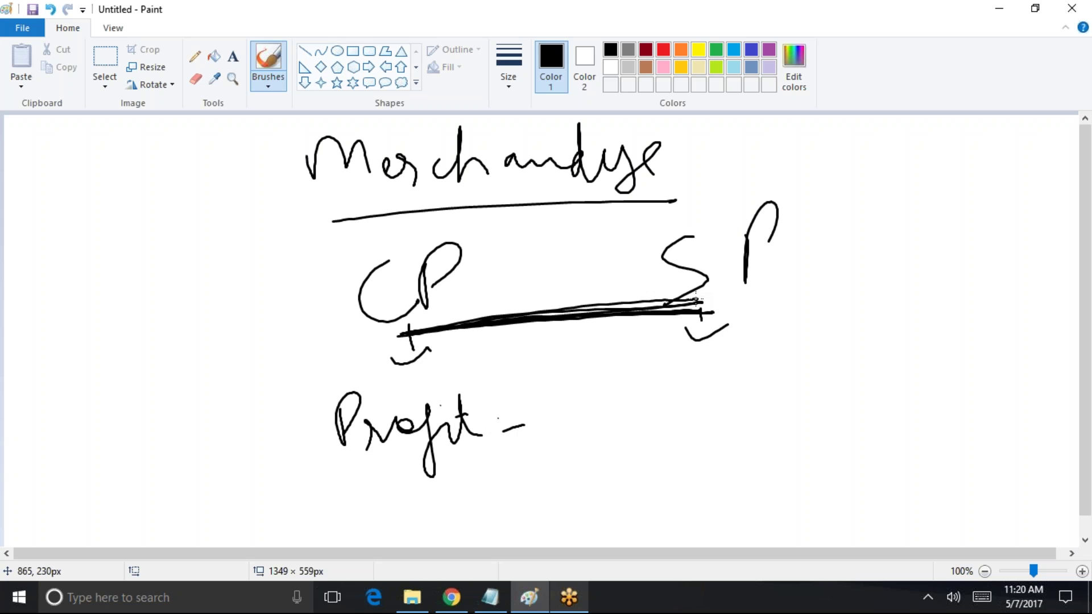
Handwrite the profit formula "(CP - CP) X 100" with its parentheses after the Profit label
drag(594, 388, 614, 424)
mouse_move(622, 392)
mouse_down()
mouse_move(626, 411)
mouse_move(627, 401)
mouse_move(591, 462)
mouse_up()
drag(654, 410, 690, 397)
mouse_move(718, 370)
mouse_down()
mouse_move(714, 380)
mouse_move(734, 357)
mouse_move(758, 405)
mouse_up()
drag(763, 355, 772, 387)
drag(818, 351, 845, 388)
drag(848, 340, 826, 396)
drag(883, 340, 880, 377)
drag(912, 343, 965, 335)
drag(556, 374, 631, 466)
drag(789, 343, 801, 396)
Underline Profit and the formula, and draw one large freehand box around the whole expression
drag(500, 465, 370, 492)
mouse_move(985, 326)
mouse_down()
mouse_move(475, 336)
mouse_move(340, 496)
mouse_up()
mouse_move(409, 486)
mouse_down()
mouse_move(984, 400)
mouse_move(974, 311)
mouse_up()
Draw one arrow from the boxed formula to a handwritten "form" and another to a handwritten "Rec" near the canvas edge
drag(823, 299, 890, 253)
drag(880, 244, 884, 267)
mouse_move(920, 240)
mouse_down()
mouse_move(1052, 233)
mouse_move(1058, 264)
mouse_up()
mouse_move(965, 282)
mouse_down()
mouse_move(968, 313)
mouse_move(989, 307)
mouse_up()
mouse_move(1001, 348)
mouse_down()
mouse_move(1001, 370)
mouse_move(1060, 343)
mouse_up()
Emphasize Profit with freehand circles and an underline, and draw an upward arrow beneath the first CP in the formula
mouse_move(478, 376)
mouse_down()
mouse_move(395, 482)
mouse_move(372, 354)
mouse_move(405, 488)
mouse_move(460, 345)
mouse_move(331, 403)
mouse_up()
mouse_move(574, 460)
mouse_down()
mouse_move(817, 426)
mouse_move(625, 473)
mouse_move(626, 505)
mouse_up()
mouse_move(618, 441)
mouse_down()
mouse_move(594, 471)
mouse_move(645, 469)
mouse_up()
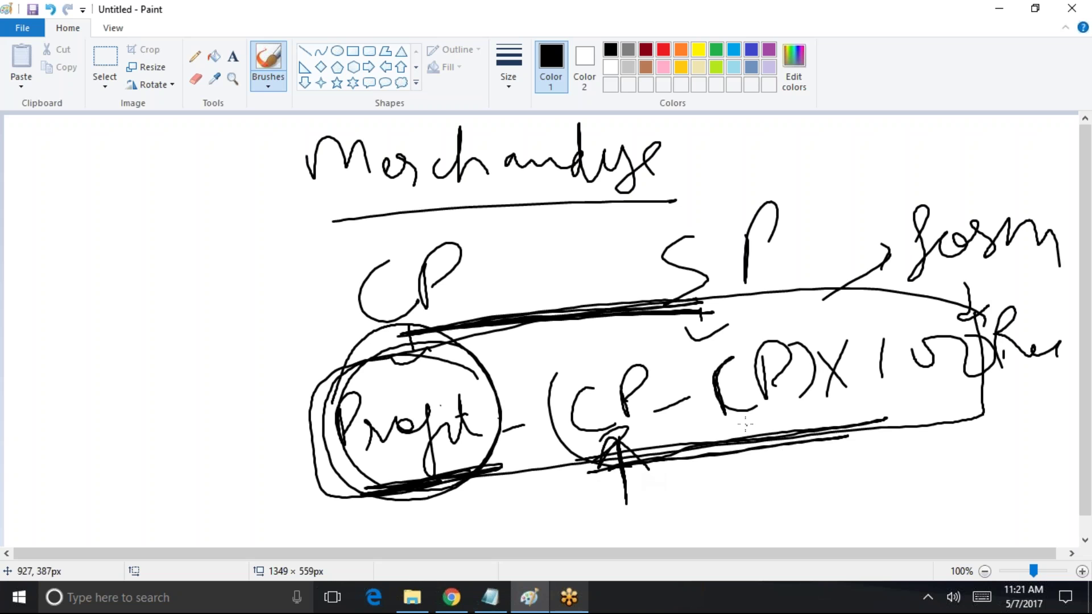
drag(494, 477, 421, 494)
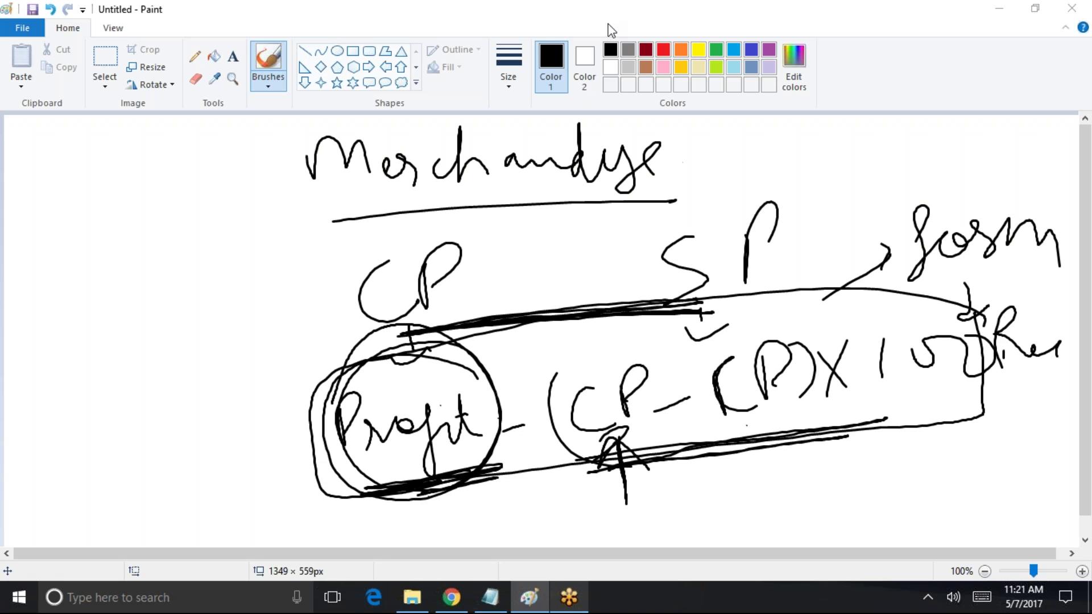
Switch from Paint back to Salesforce, dismiss the Open Date calendar, and open the Merchandises home page
click(999, 8)
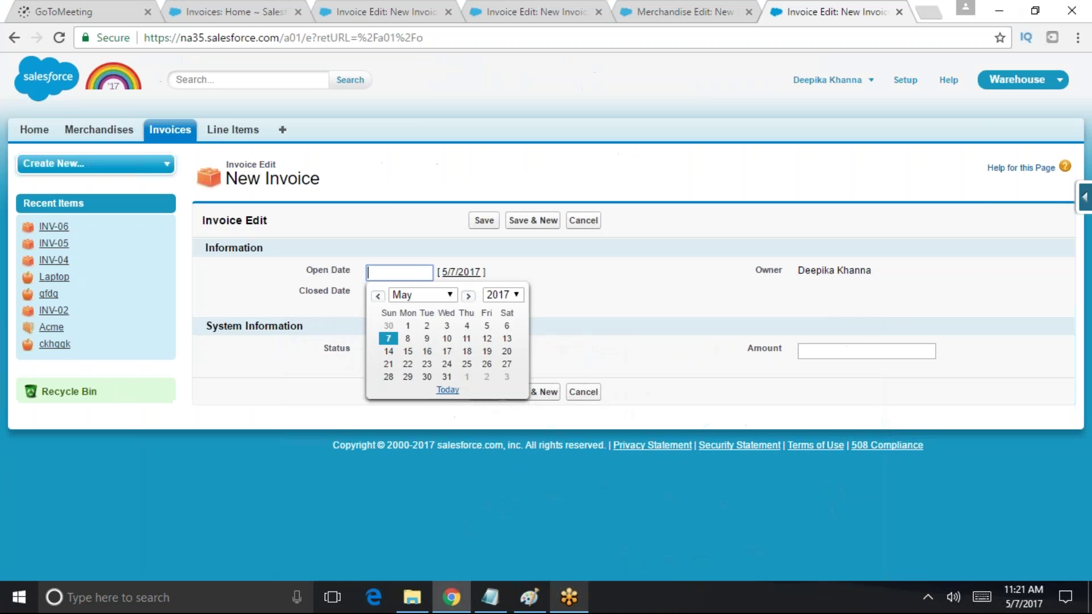
click(387, 197)
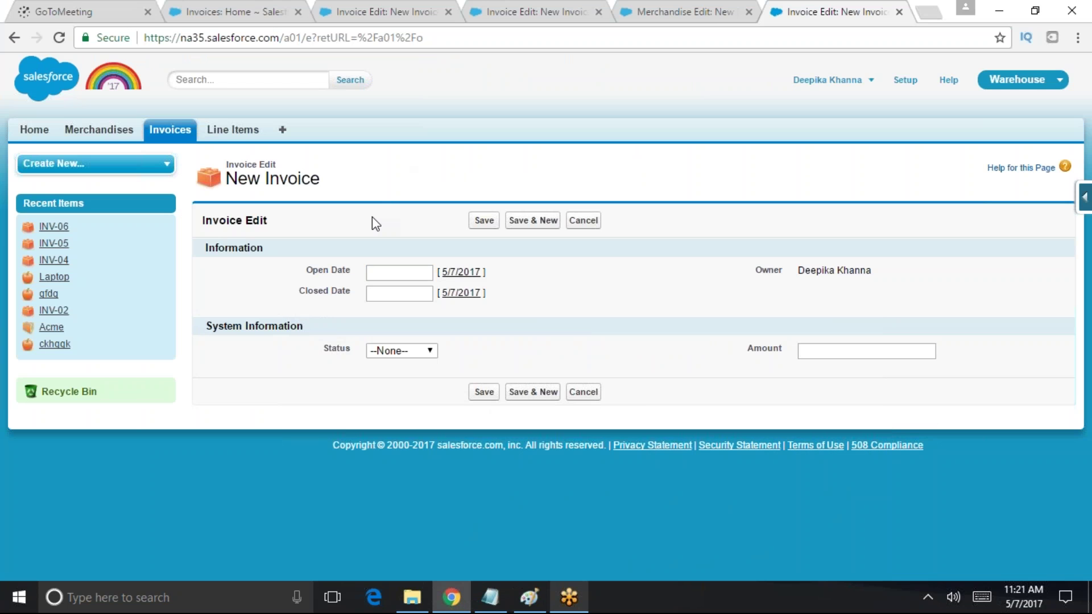
click(112, 127)
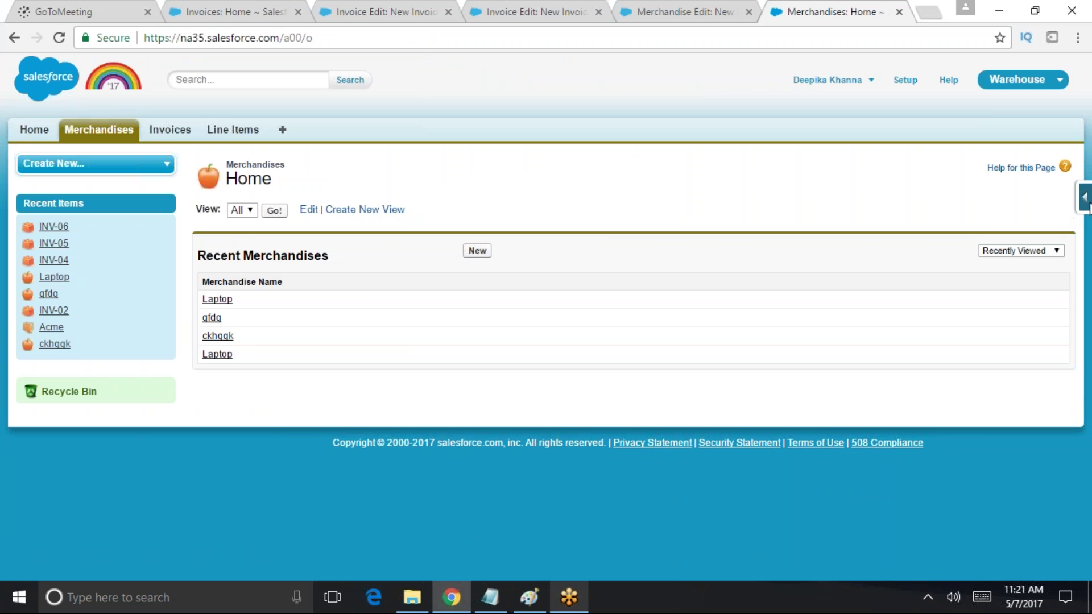
Open the field definitions of the Merchandise object and go to its custom fields and relationships
click(1085, 199)
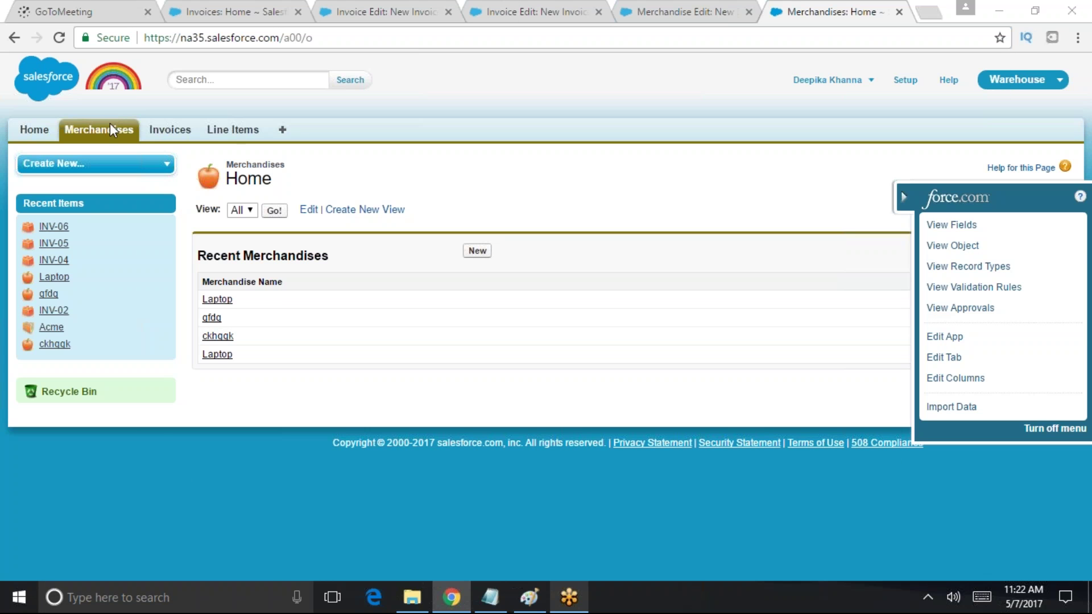
click(956, 226)
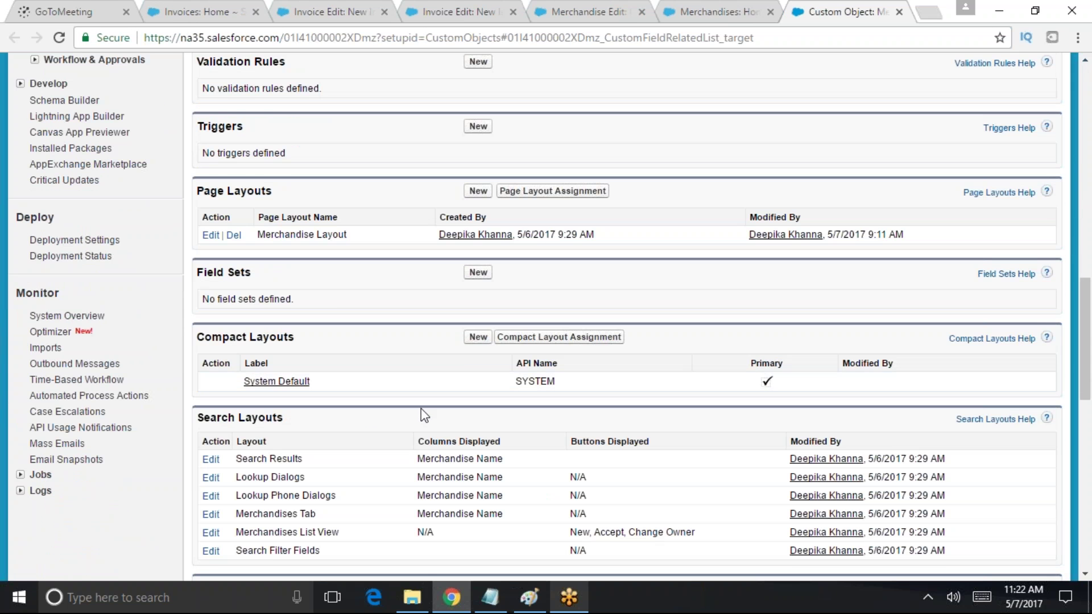
scroll(405, 356, down, 4)
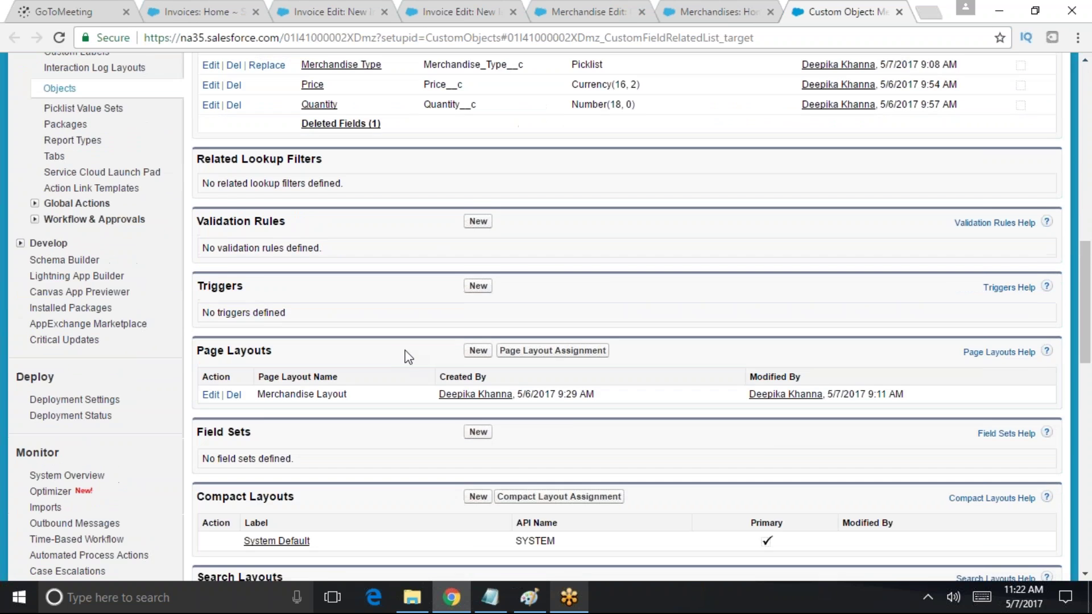
scroll(399, 366, down, 4)
scroll(420, 330, up, 11)
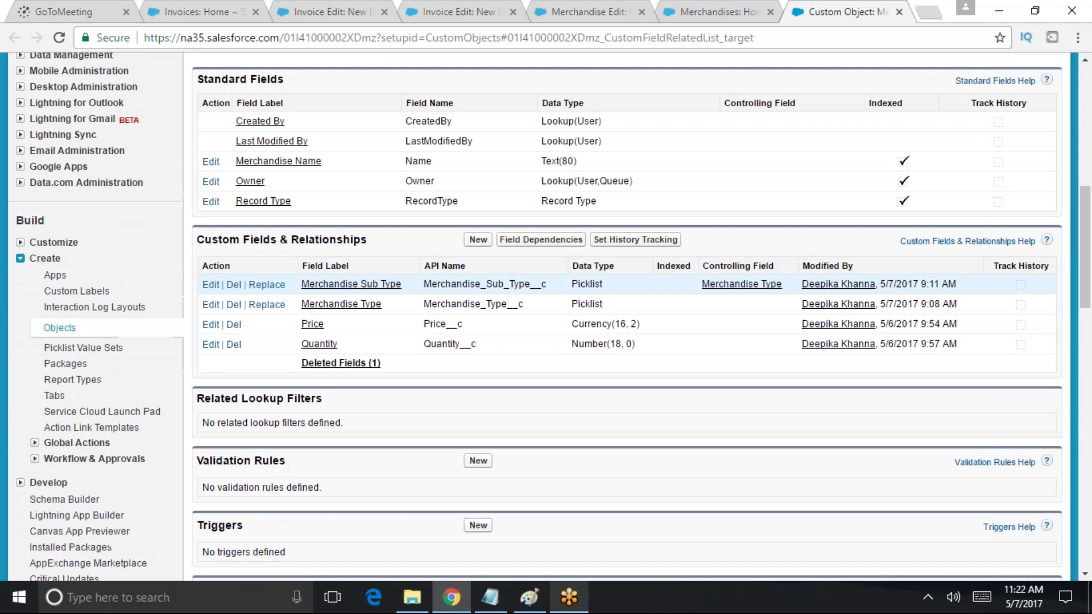
Start a new custom field on the Merchandise object with the Currency data type
click(467, 243)
scroll(458, 244, down, 4)
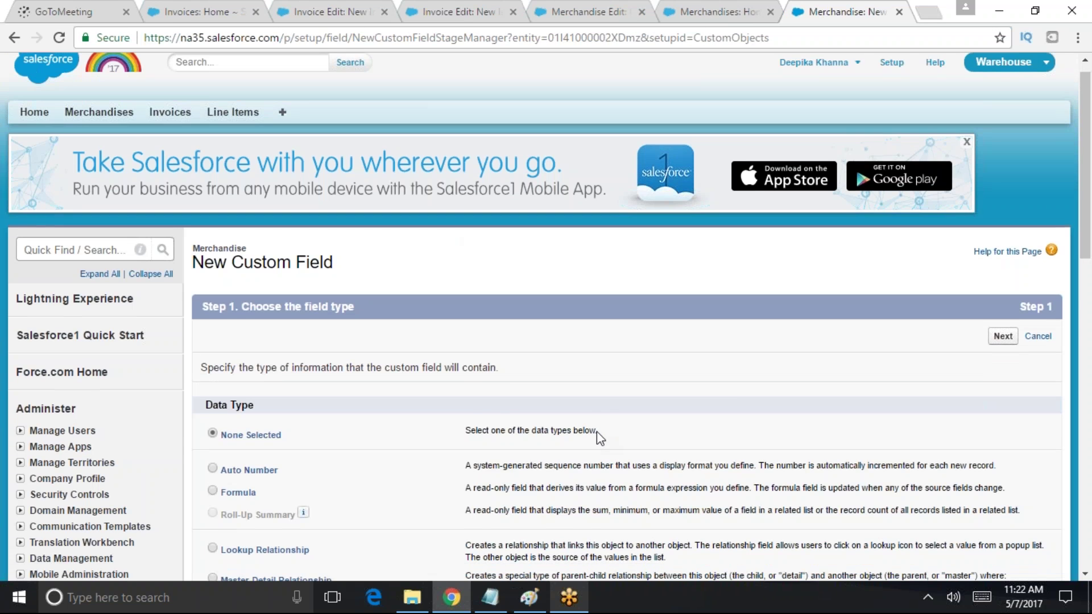
scroll(566, 410, down, 4)
scroll(360, 366, down, 3)
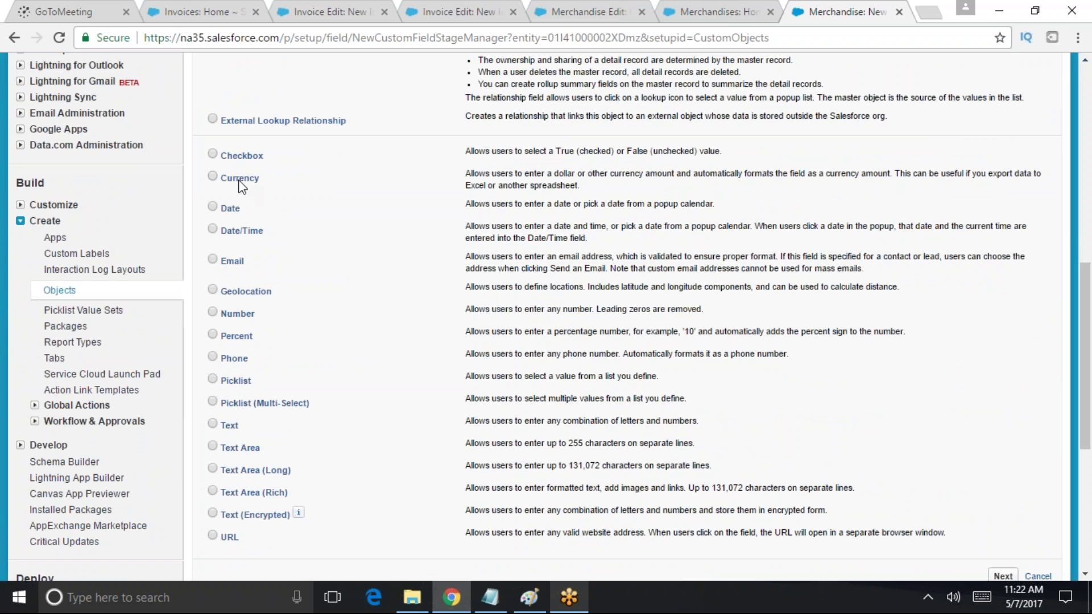
click(241, 179)
scroll(919, 370, down, 3)
click(1003, 416)
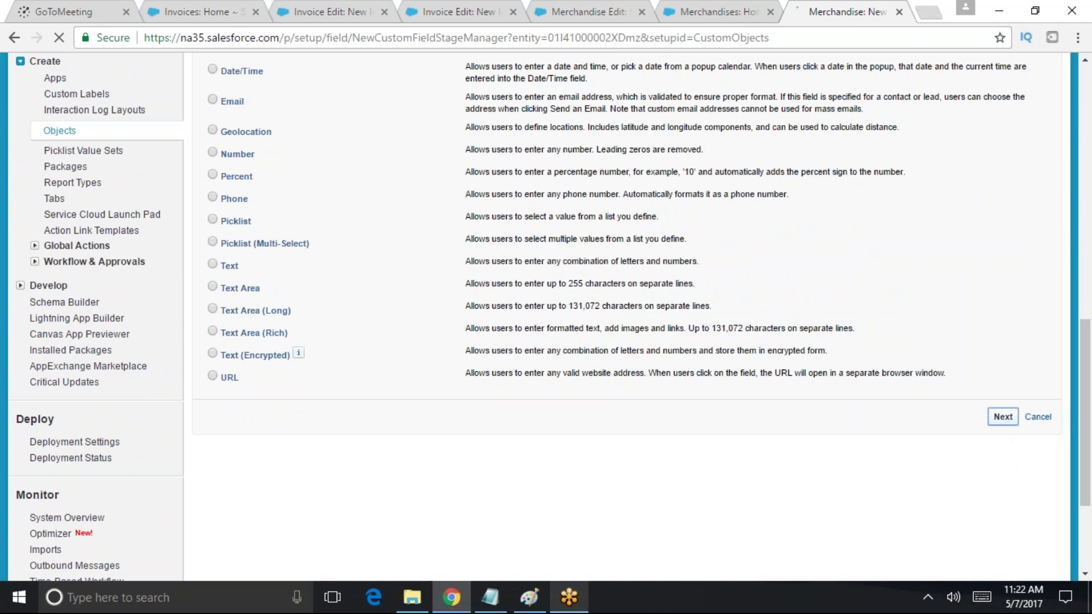
Label the currency field Selling Price, keep the default length and decimal places, and proceed to field-level security
scroll(319, 334, down, 2)
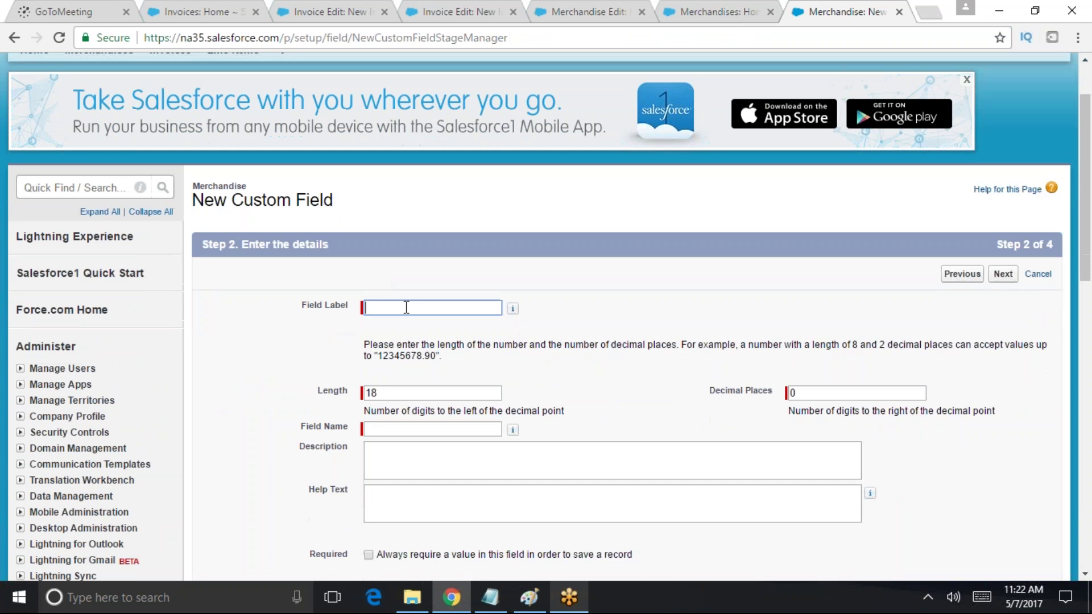
text(Selling Price)
click(468, 471)
scroll(468, 470, down, 2)
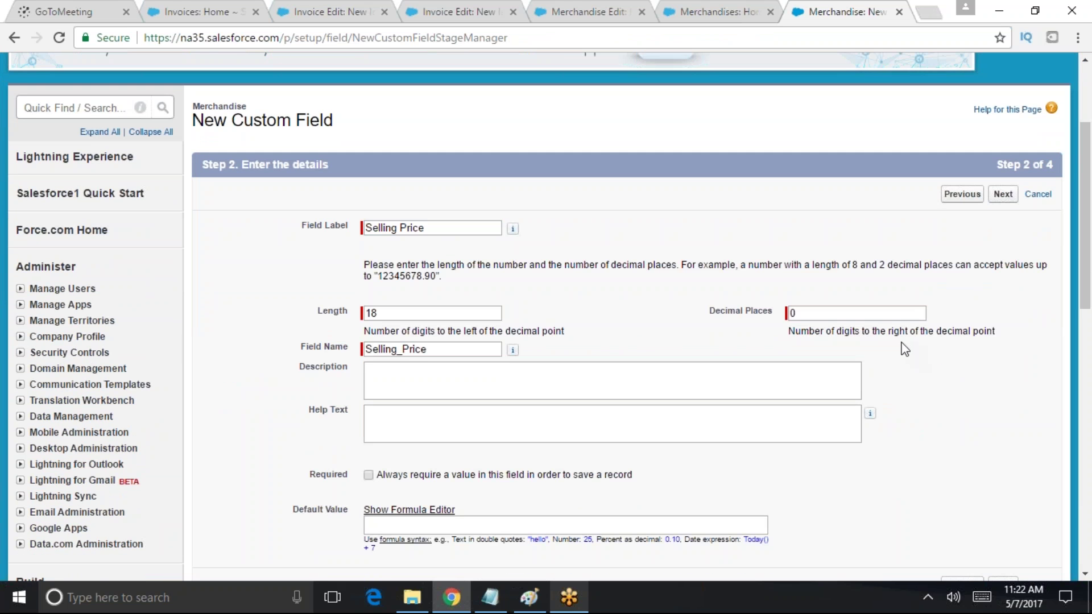
scroll(910, 404, down, 5)
click(1003, 347)
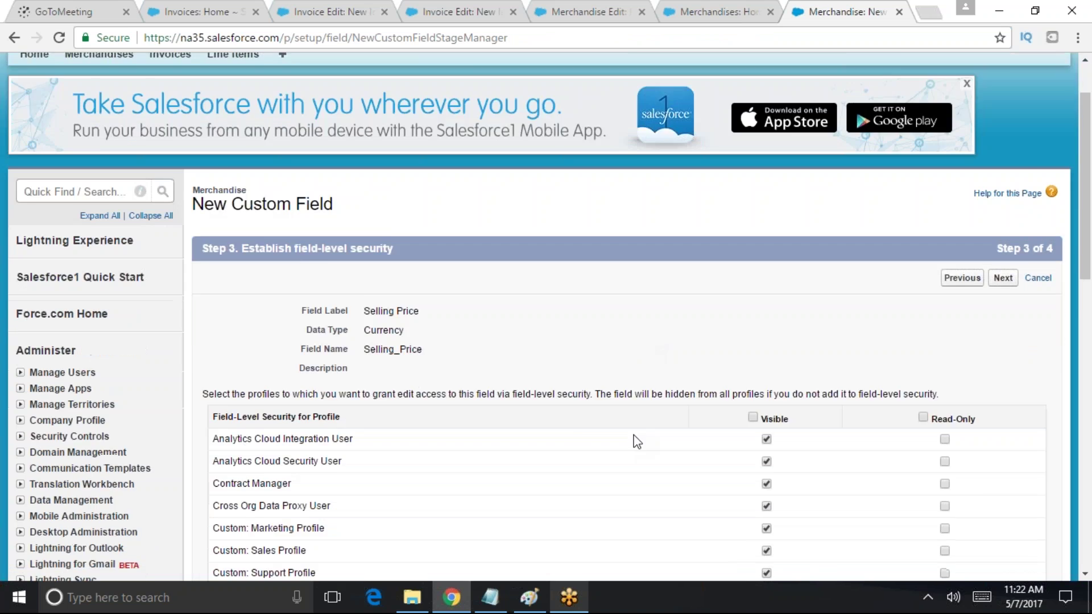
Set the Selling Price field's visibility for all profiles and save it with the page layout assignment
scroll(636, 442, down, 2)
click(752, 333)
click(1002, 194)
scroll(597, 395, down, 3)
click(1000, 449)
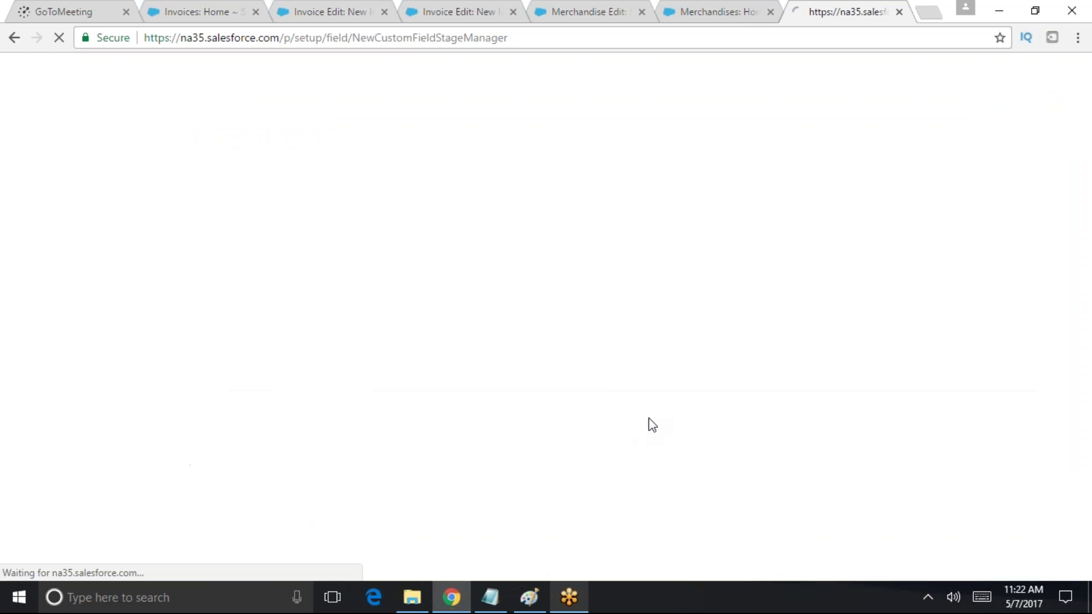
scroll(625, 398, down, 7)
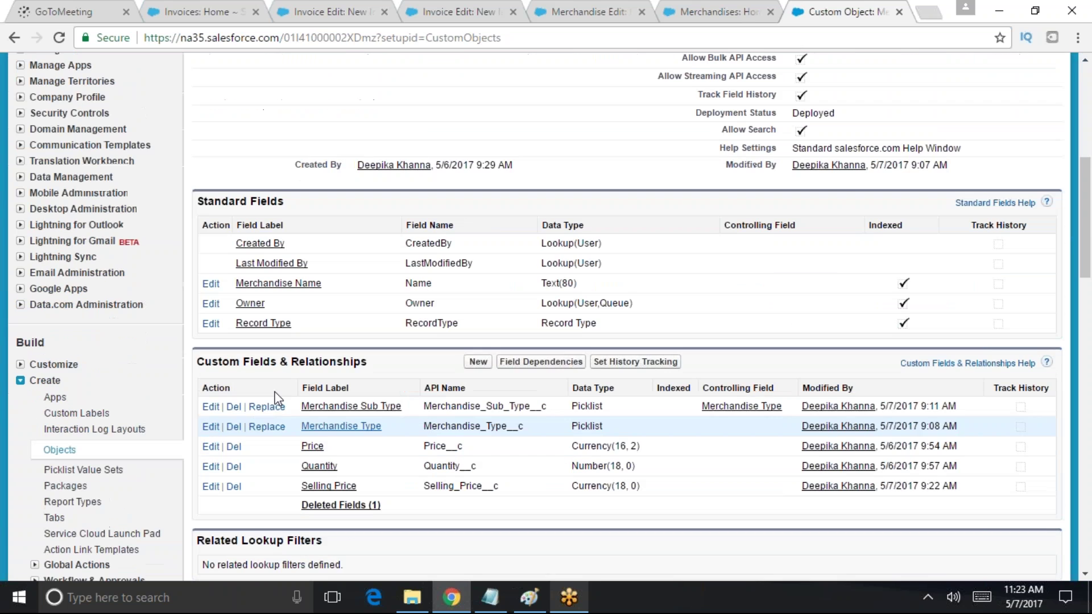
click(479, 362)
scroll(272, 497, down, 6)
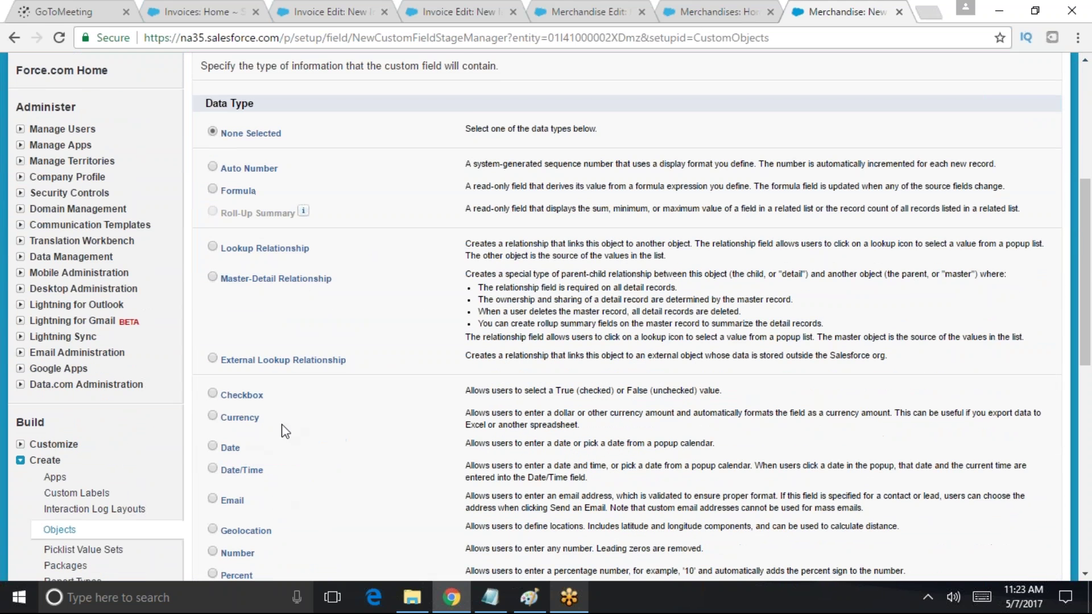
click(249, 419)
scroll(555, 460, down, 6)
click(1004, 496)
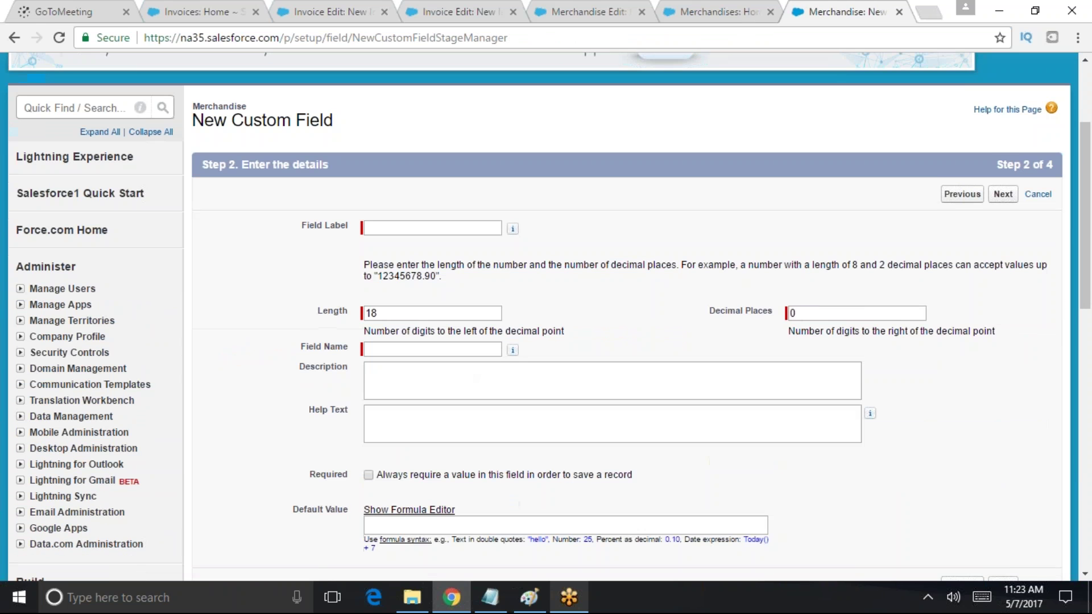
scroll(453, 367, down, 3)
click(437, 226)
text(Cost Price)
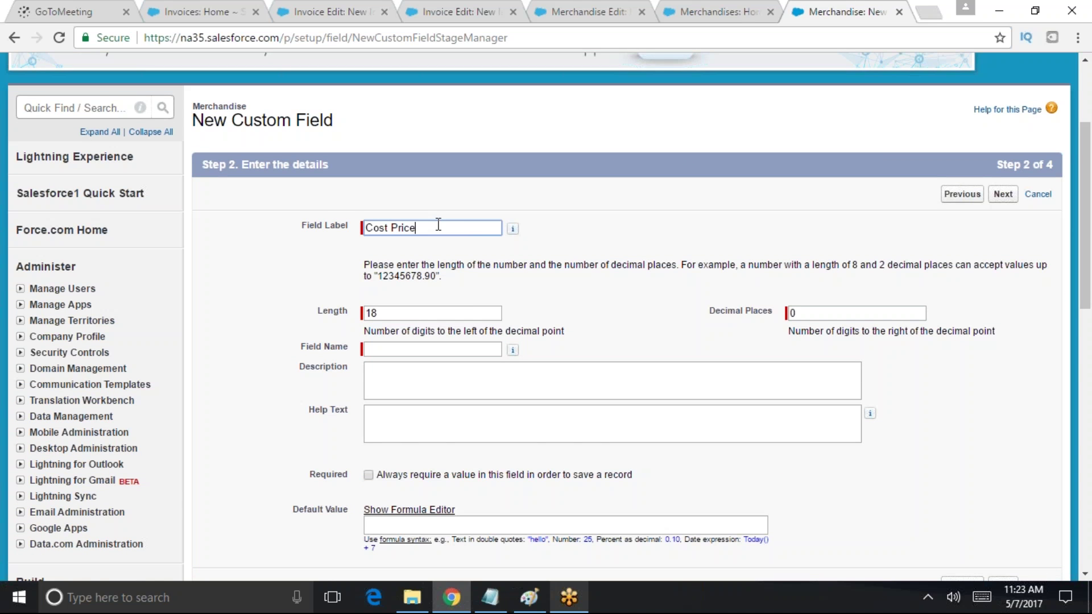
scroll(591, 226, down, 3)
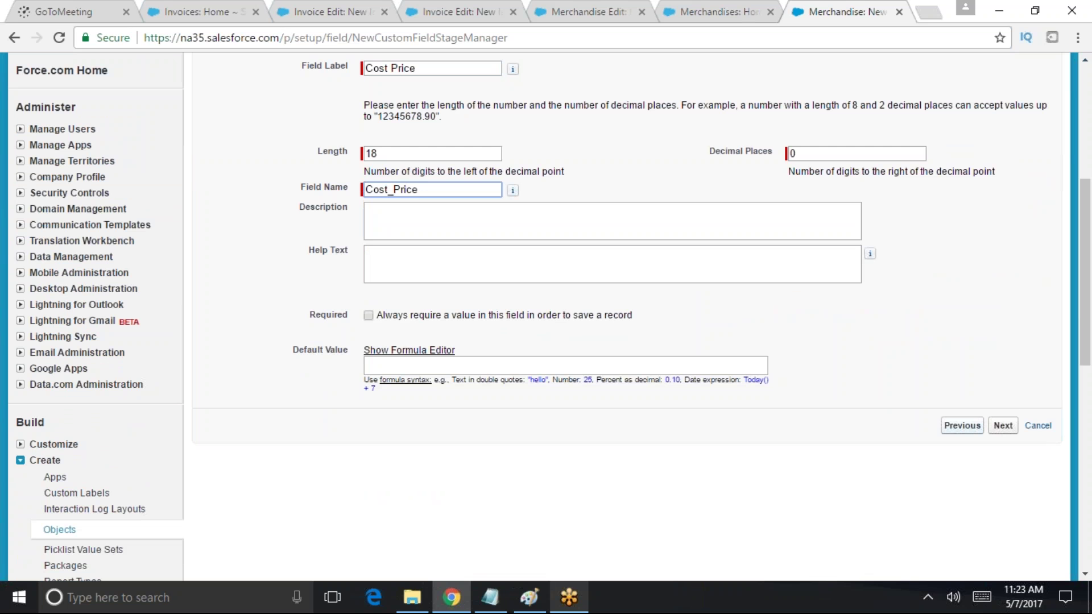
scroll(406, 189, up, 4)
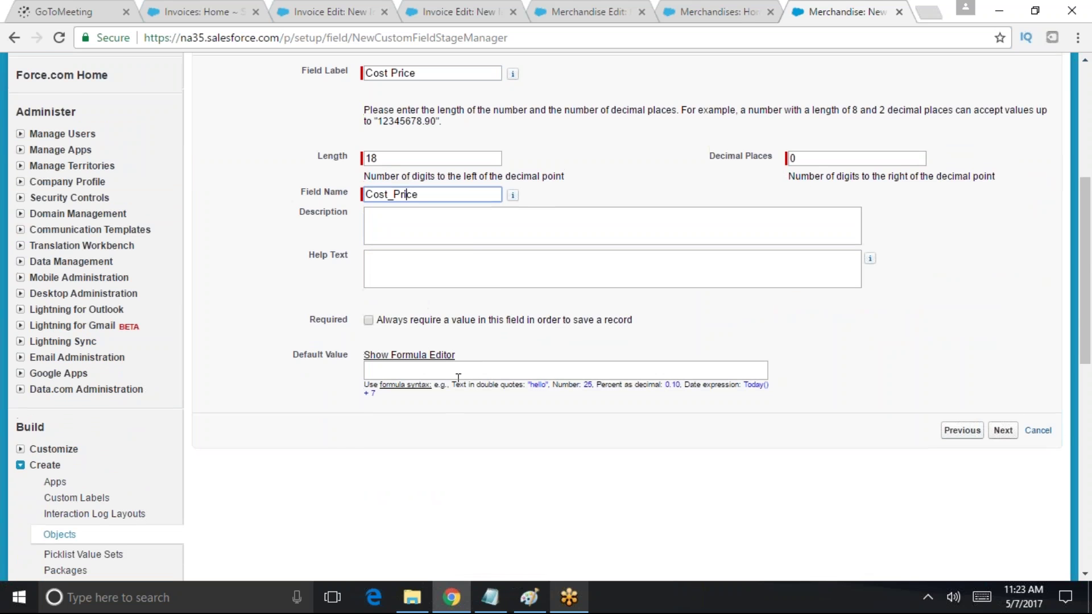
scroll(406, 428, up, 2)
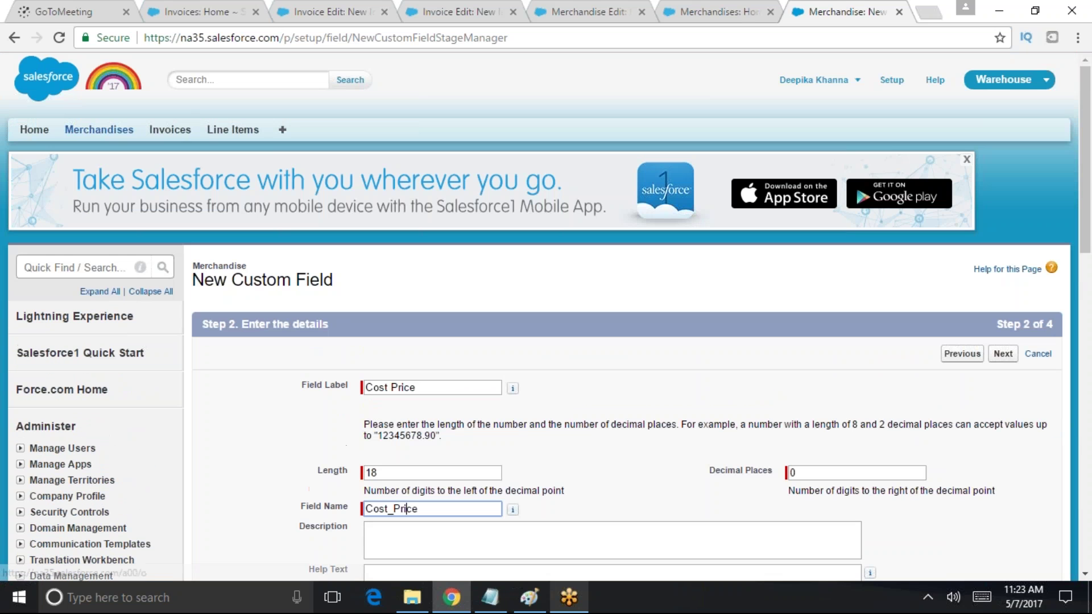
Open a blank new merchandise record and examine its Price and Selling Price fields
click(99, 130)
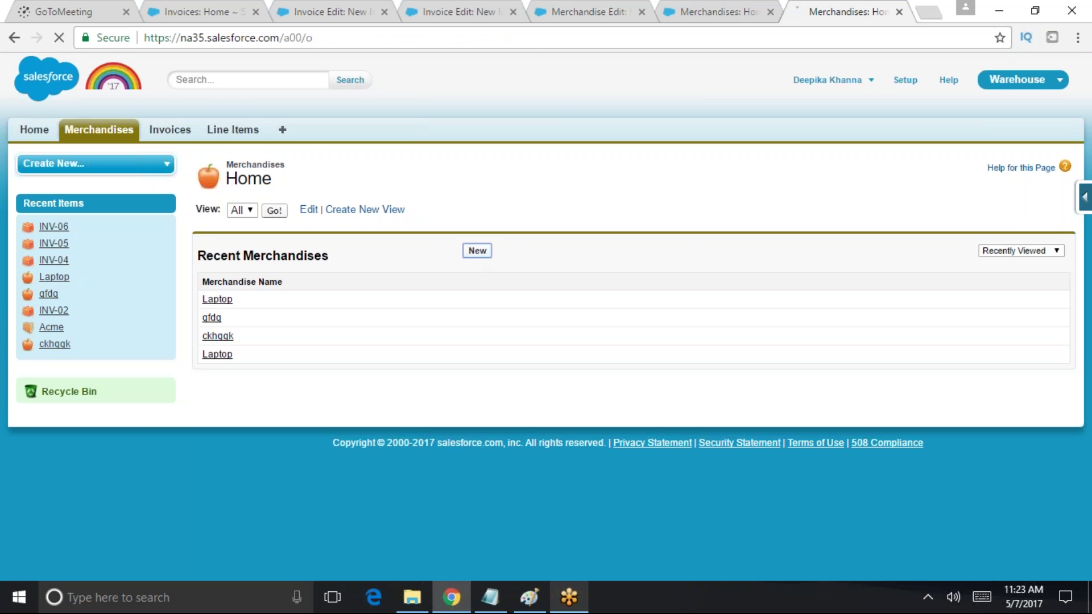
click(477, 250)
mouse_move(358, 294)
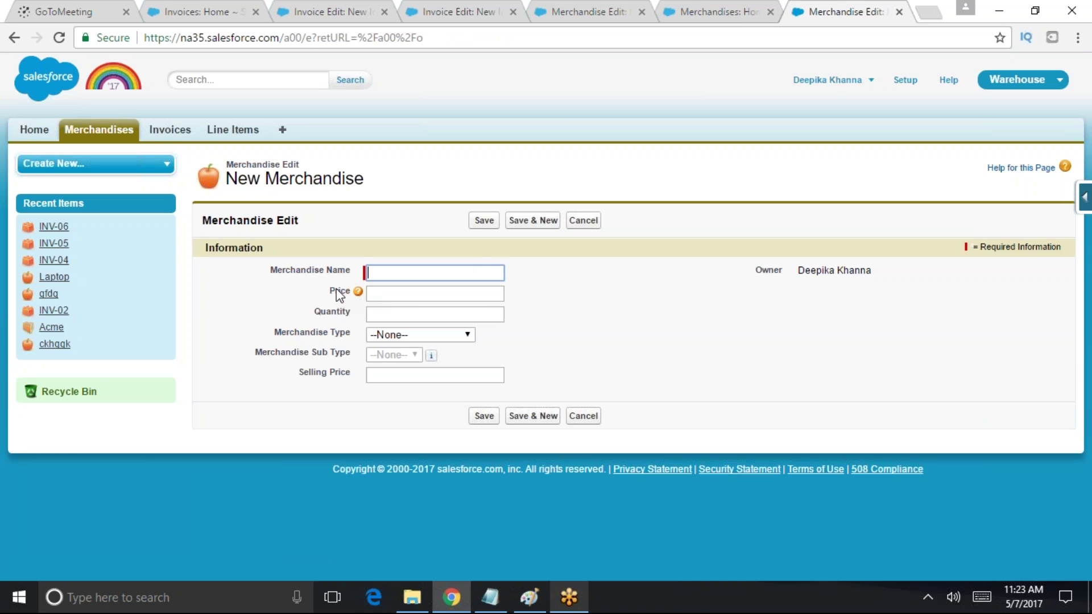
triple_click(339, 291)
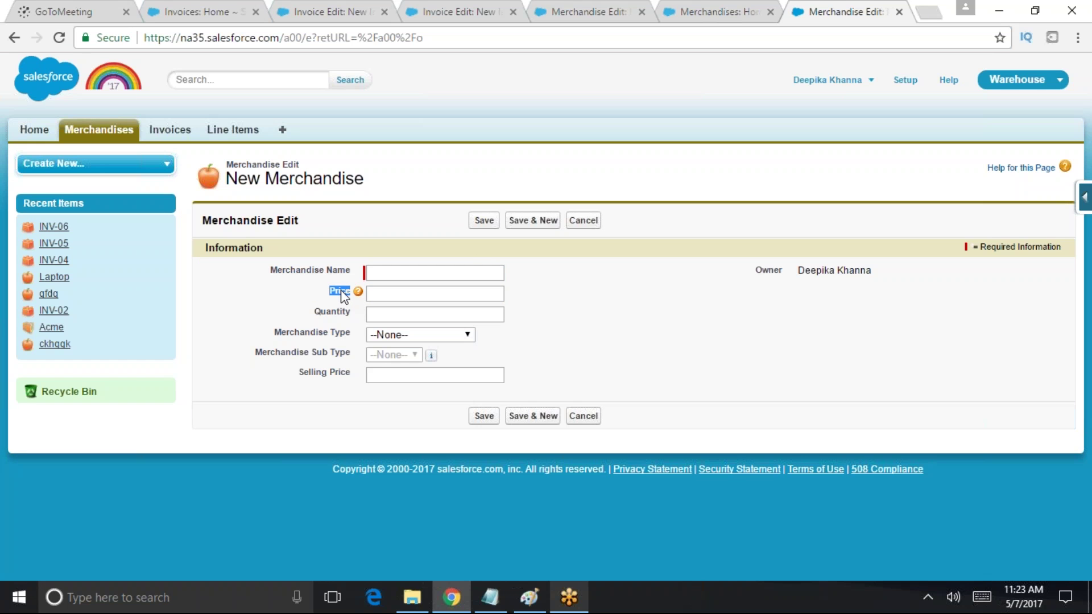
drag(292, 369, 352, 378)
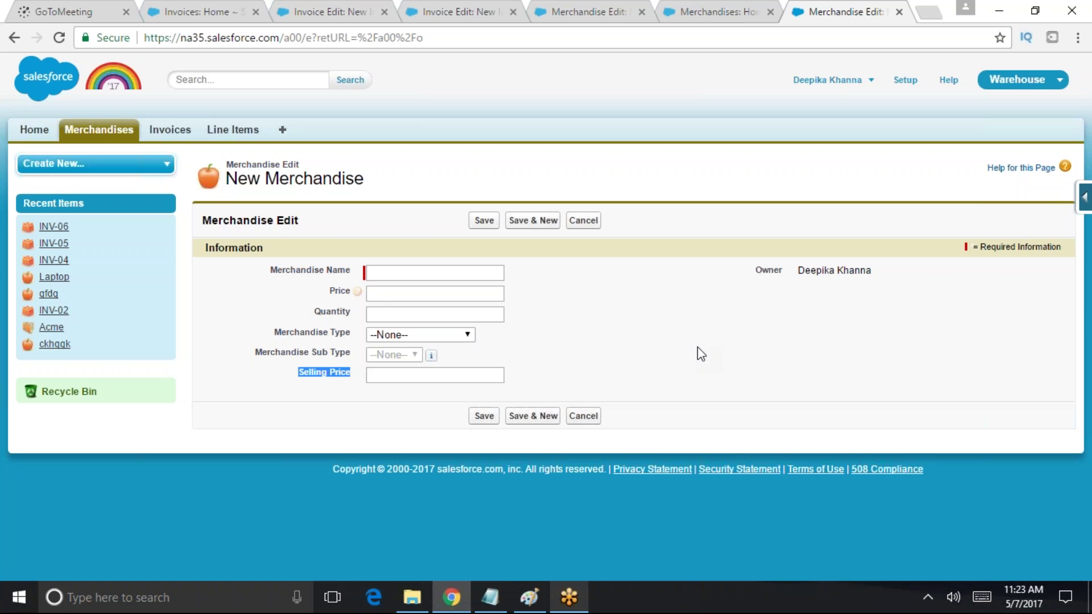
Start another custom field on the Merchandise object with the Formula data type
click(1084, 197)
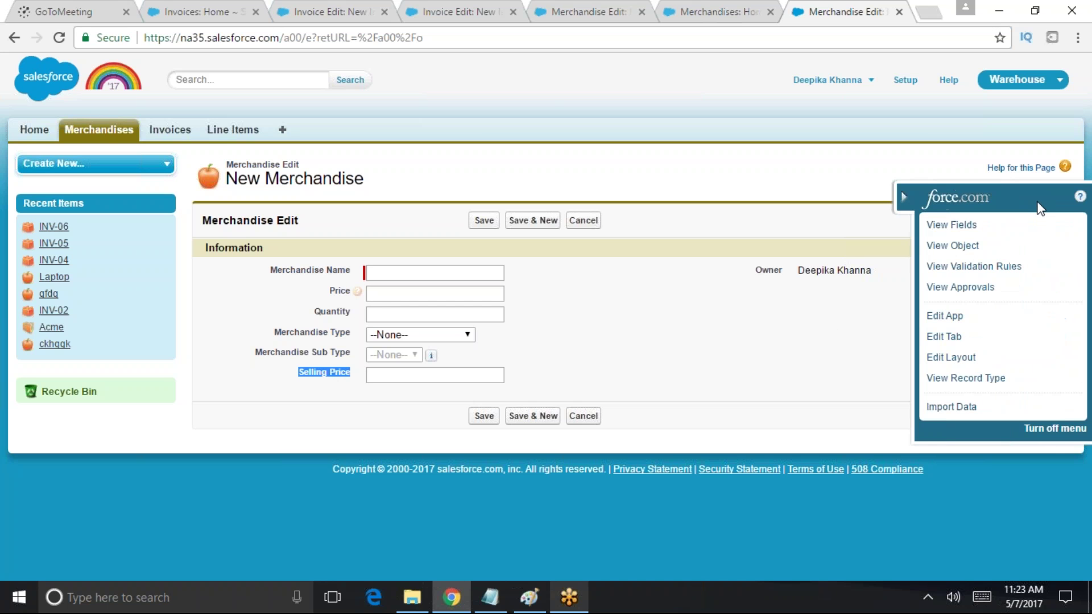
mouse_move(1041, 223)
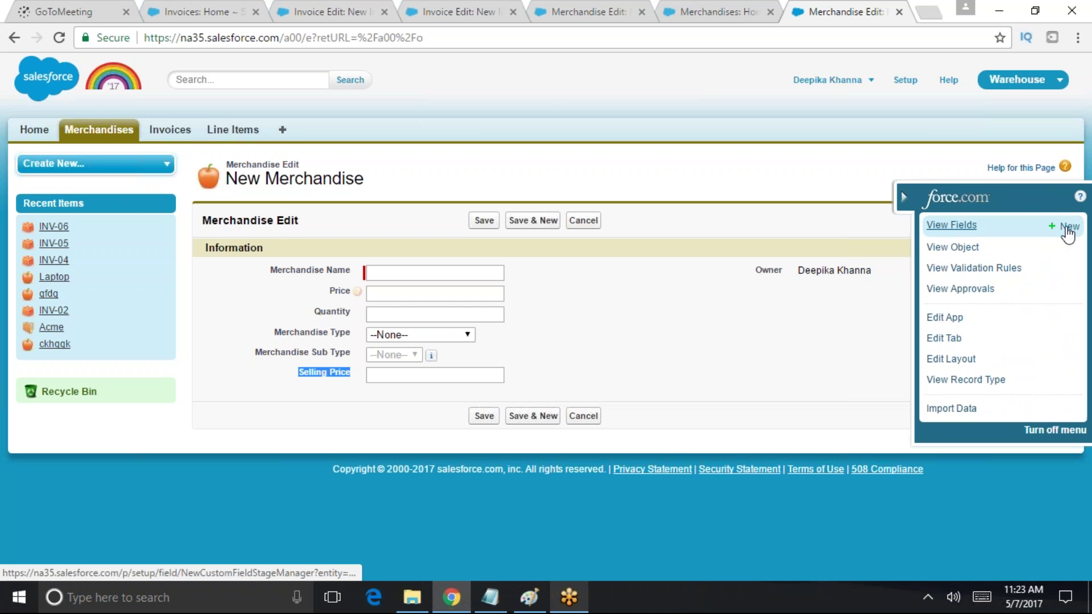
click(1065, 228)
scroll(539, 363, down, 7)
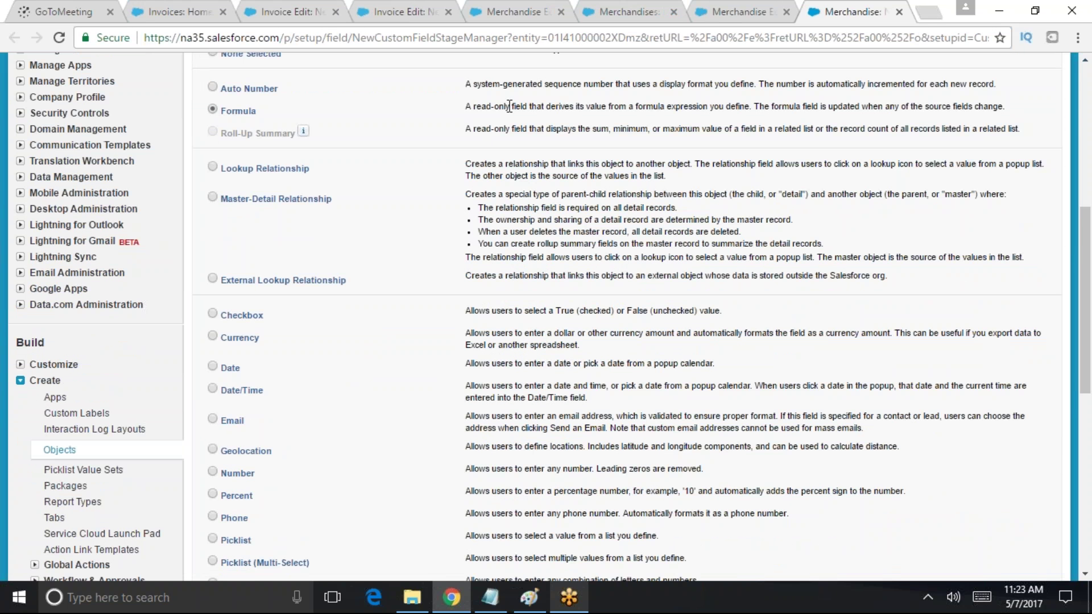
drag(465, 107, 1006, 108)
scroll(952, 193, up, 3)
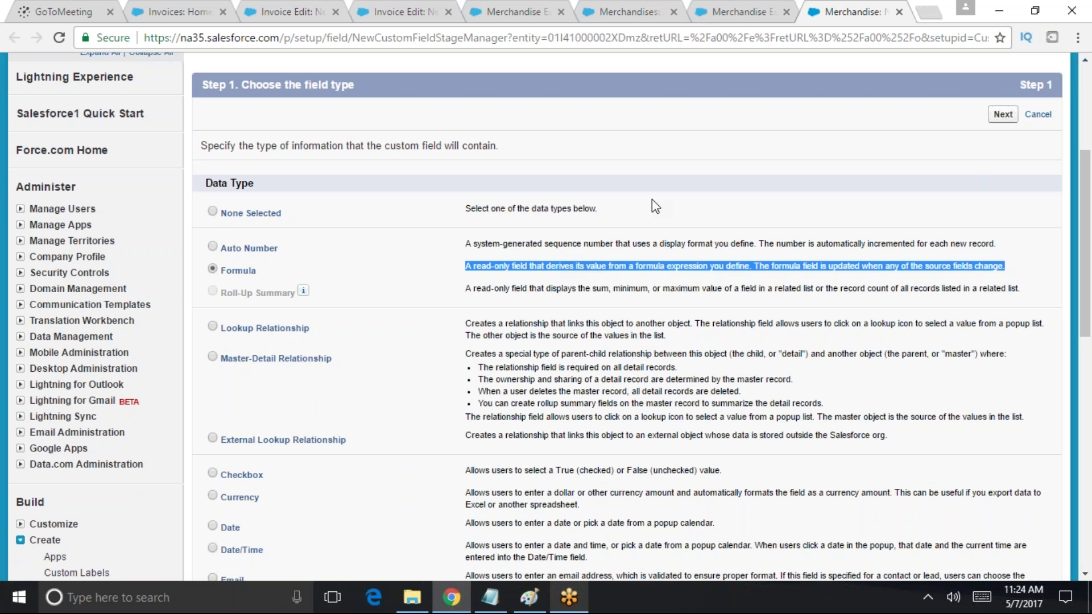
click(1002, 115)
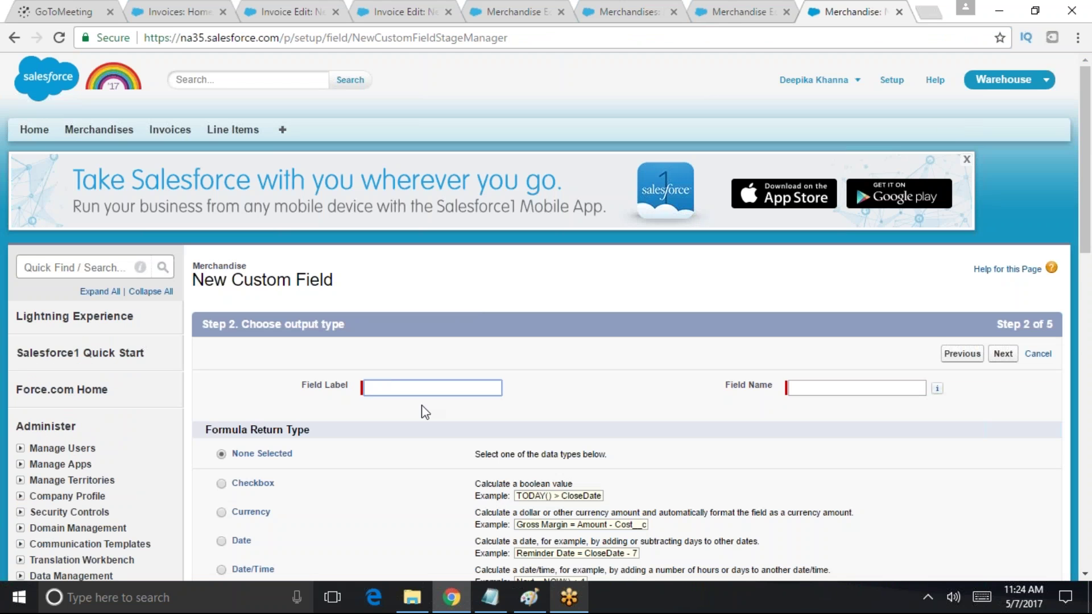
Label the formula field Profit Percent, choose Percent as its return type with 2 decimal places, and proceed to the formula
text(Profit Percent)
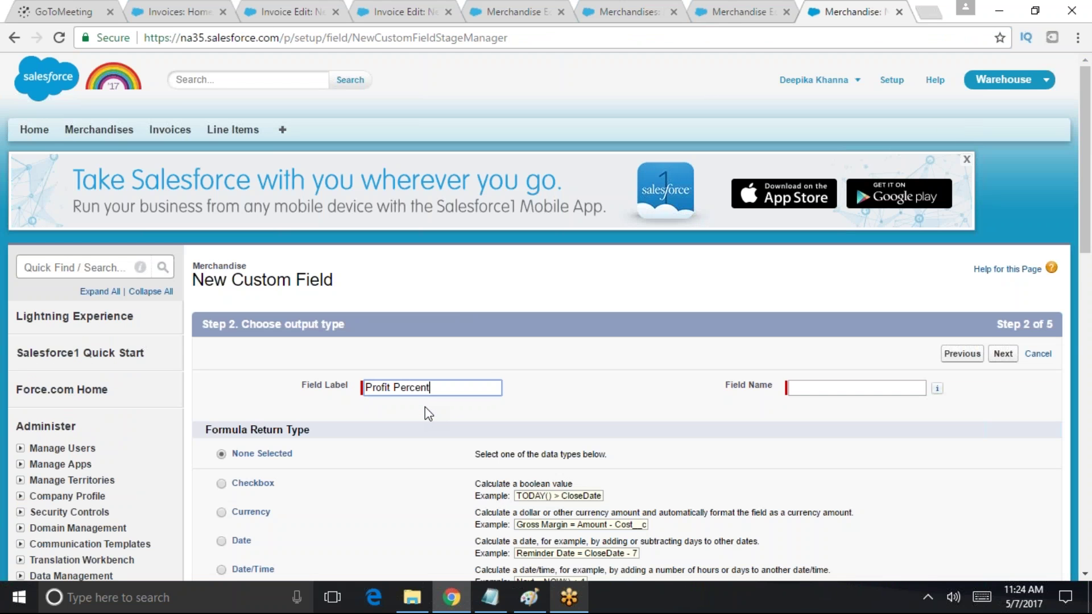
key(Tab)
scroll(750, 461, down, 1)
scroll(626, 472, down, 1)
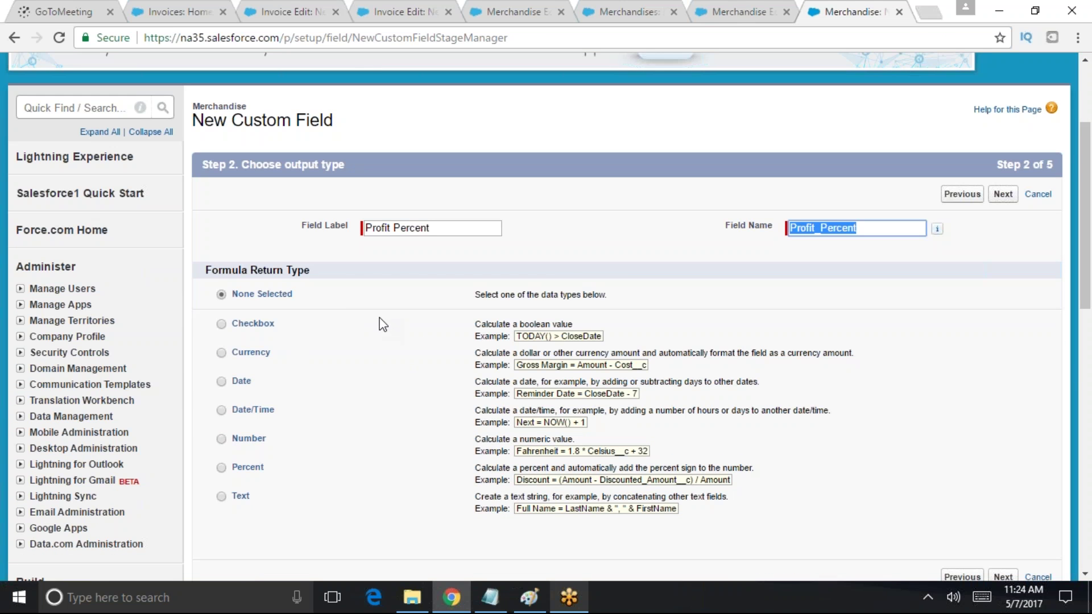
click(248, 468)
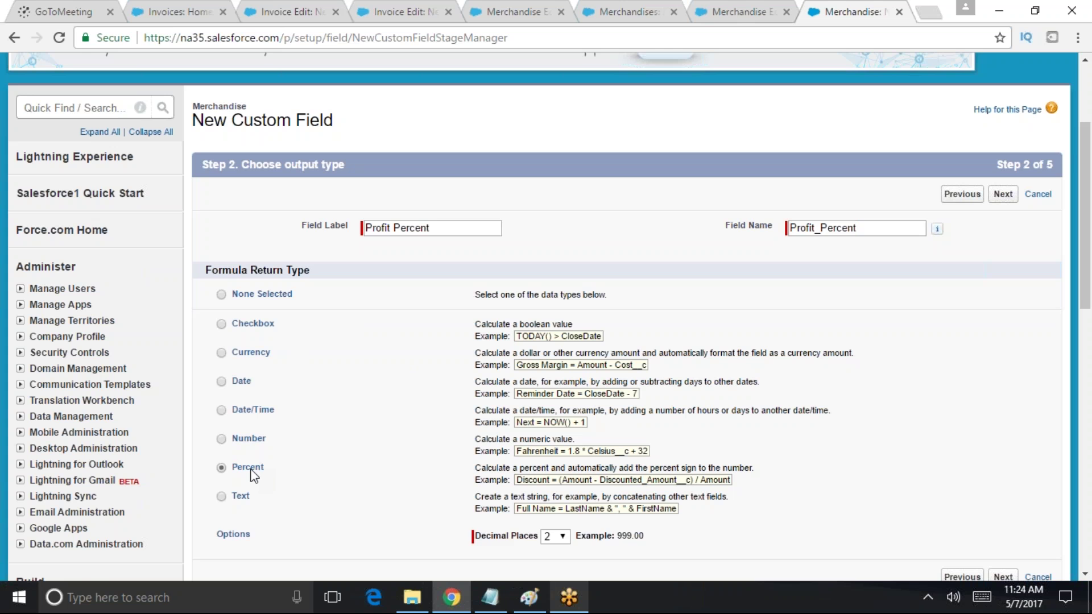
scroll(427, 445, down, 3)
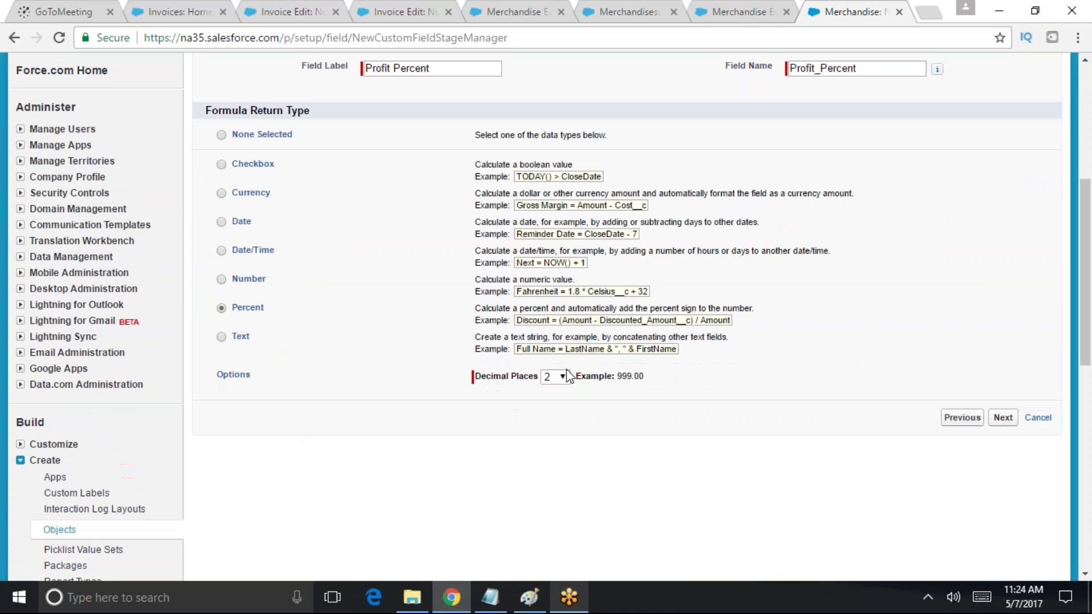
click(1003, 418)
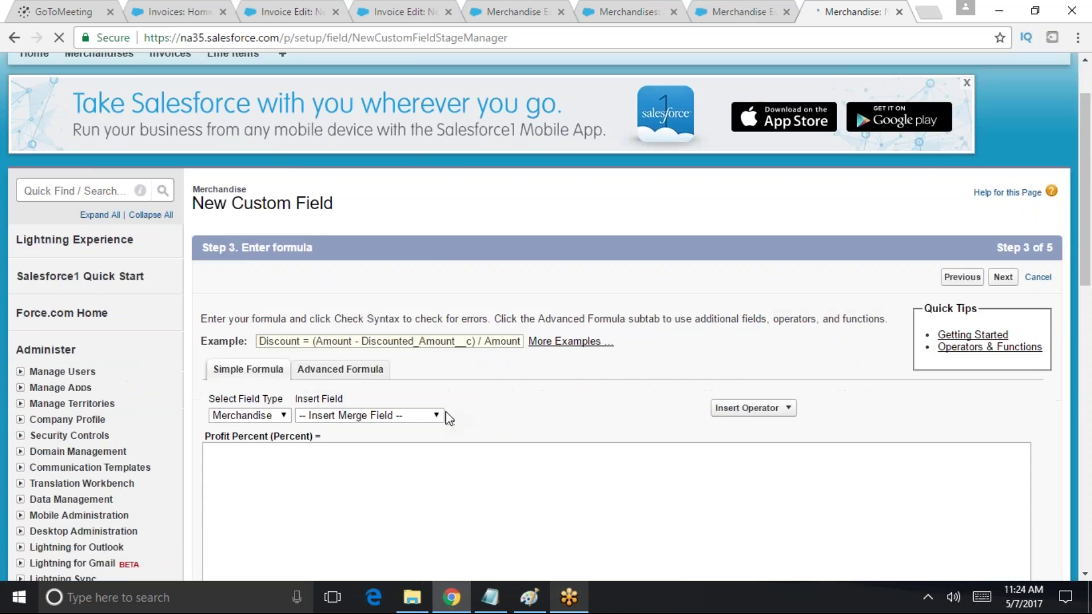
Switch to the advanced formula editor and start the Profit Percent formula with an empty pair of parentheses
scroll(449, 419, down, 3)
click(265, 312)
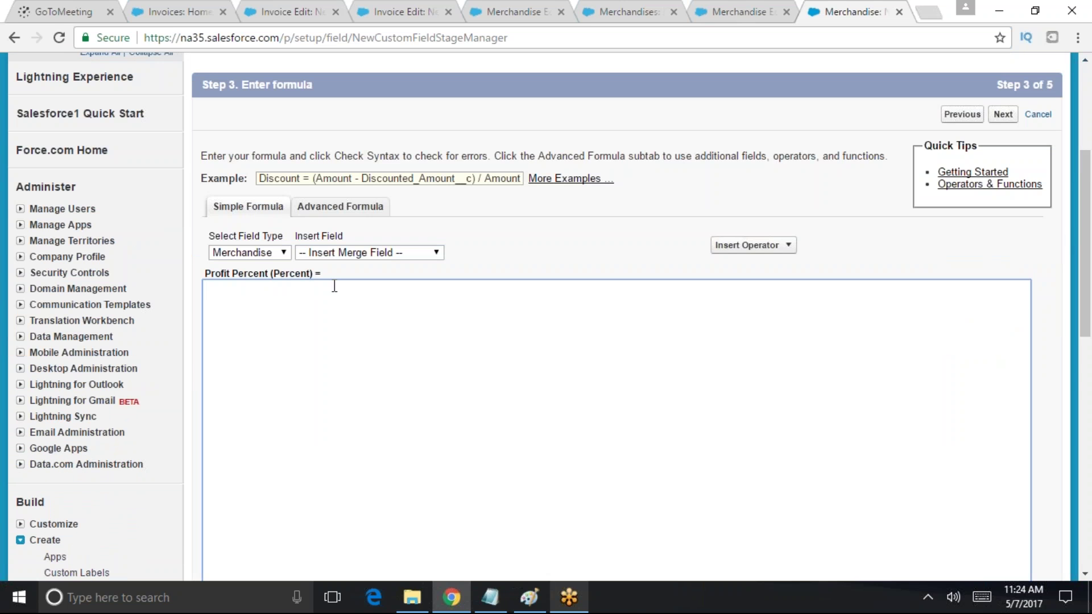
click(330, 208)
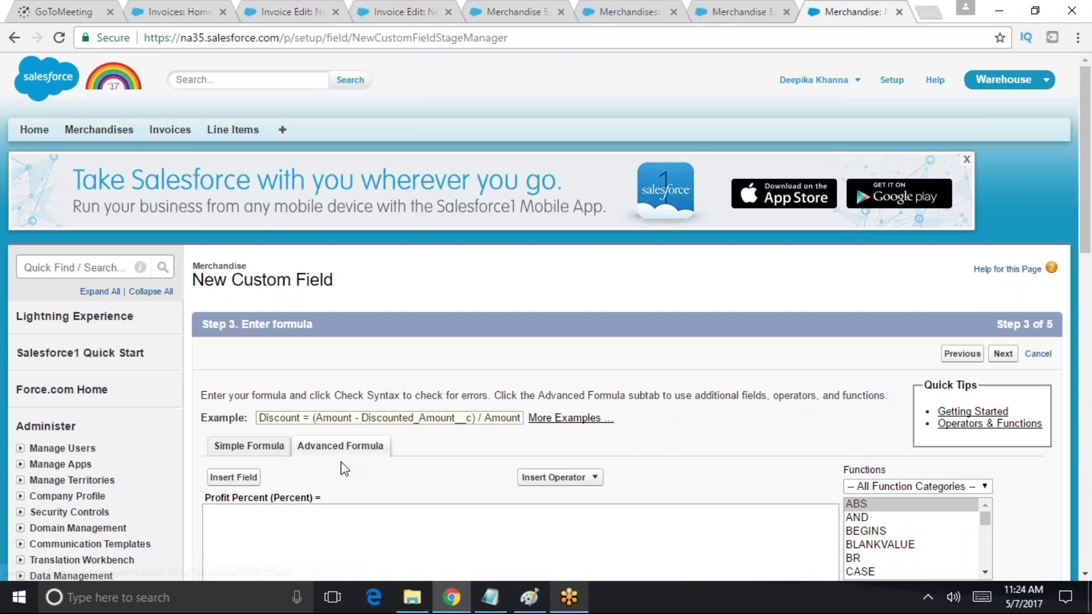
scroll(344, 468, down, 4)
click(305, 346)
click(233, 238)
drag(458, 294, 459, 317)
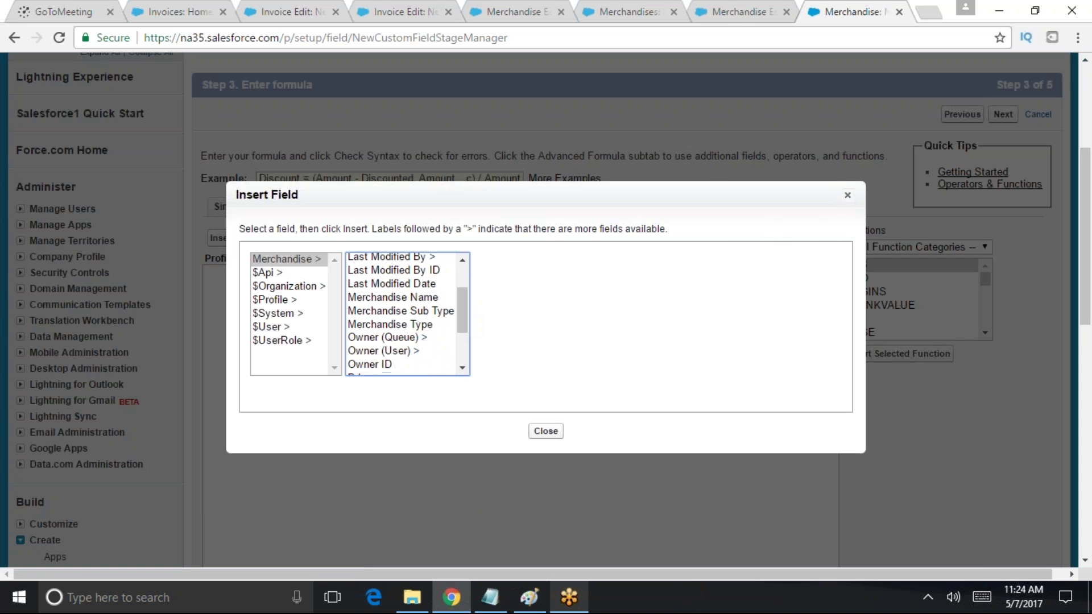
click(847, 195)
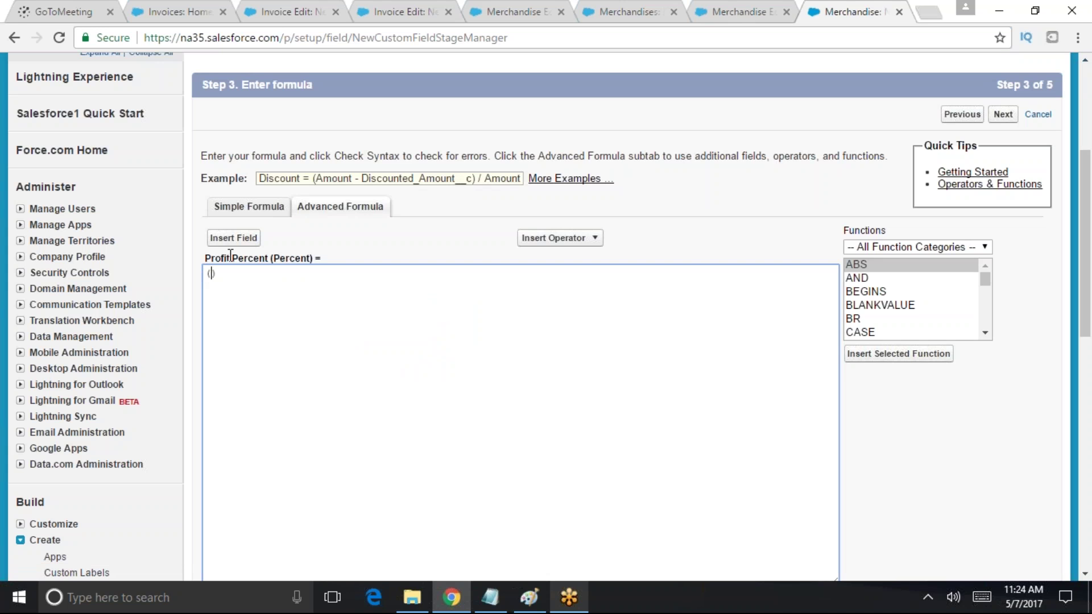
Insert the Selling Price field inside the parentheses, followed by the subtract operator
click(233, 238)
drag(460, 301, 454, 352)
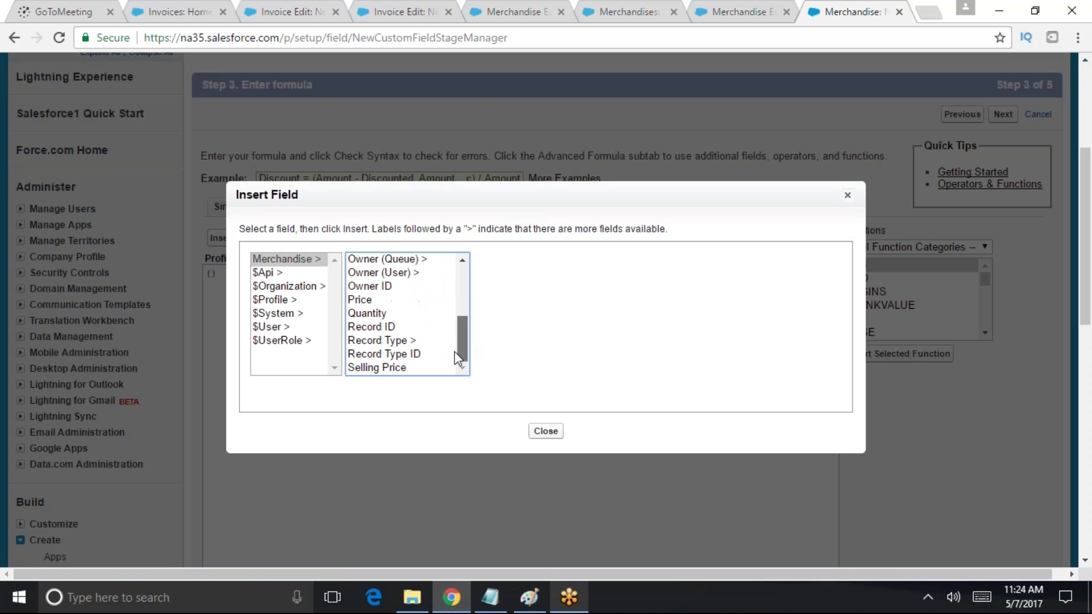
click(414, 369)
click(534, 345)
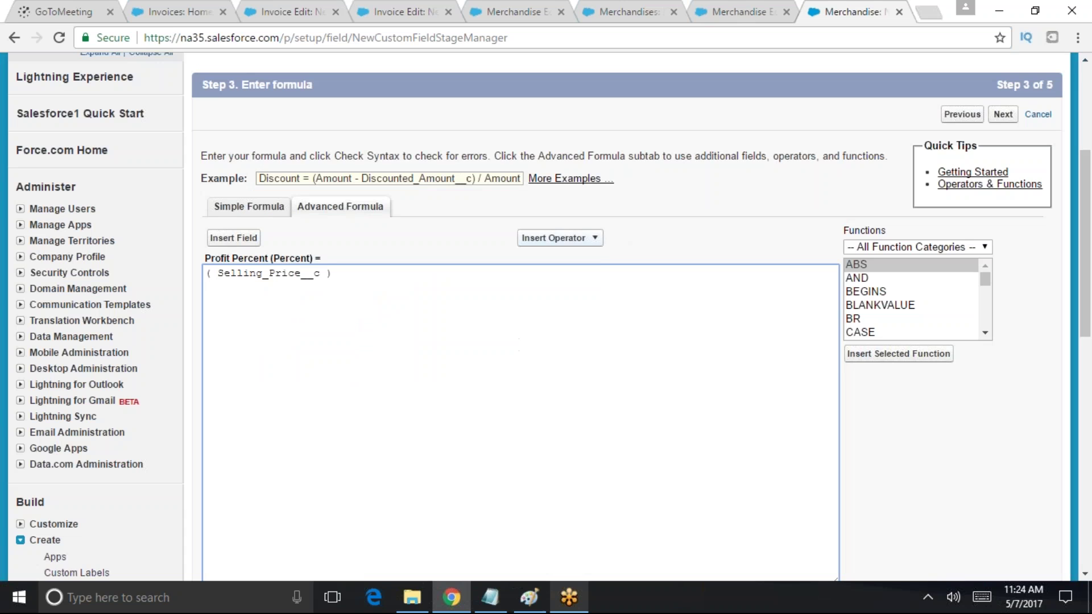
click(555, 237)
click(554, 290)
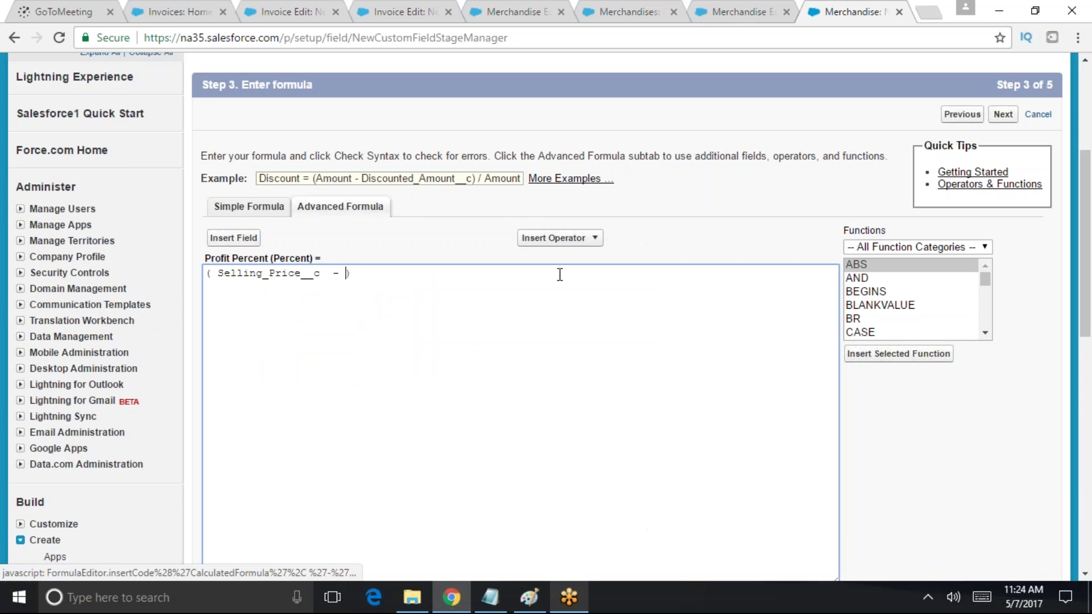
Insert the Price field after the minus sign and multiply the parenthesised difference by 100
click(231, 237)
drag(455, 289, 453, 373)
scroll(446, 358, up, 6)
scroll(449, 358, down, 3)
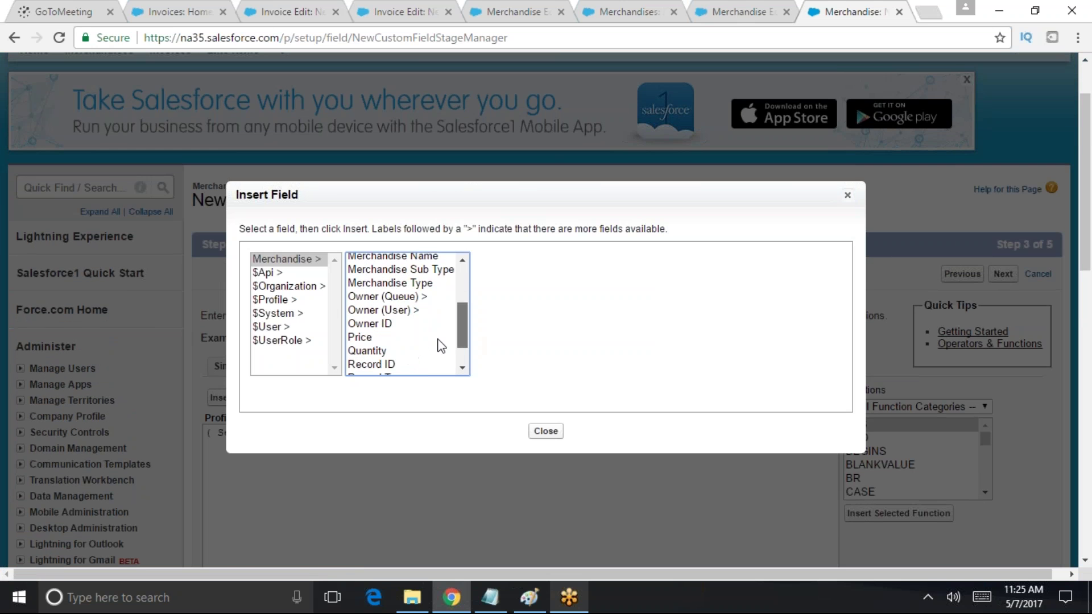
click(387, 338)
click(387, 338)
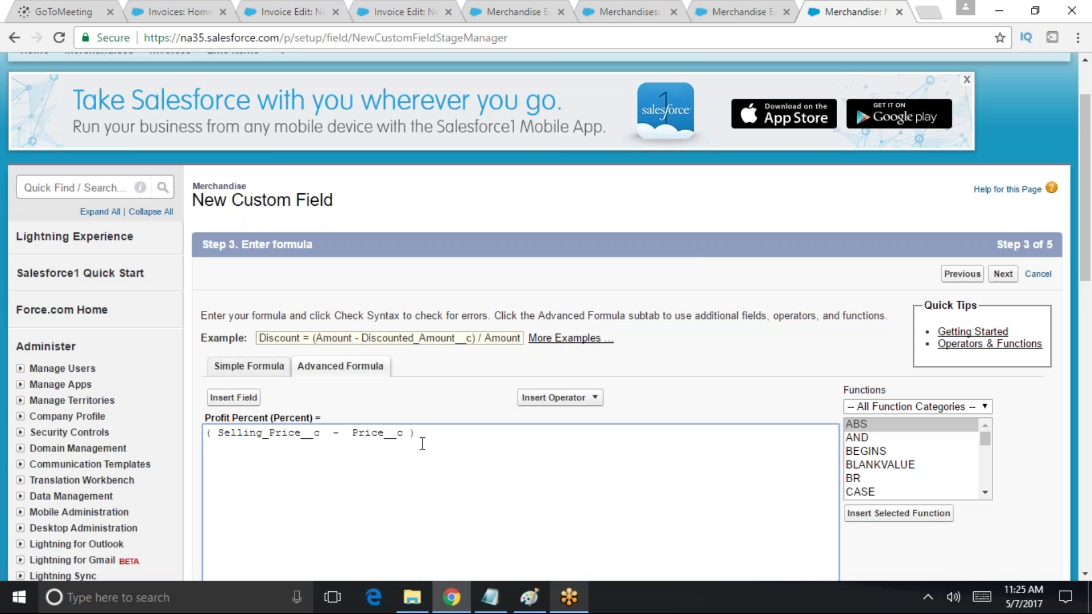
text(*100)
scroll(202, 355, down, 3)
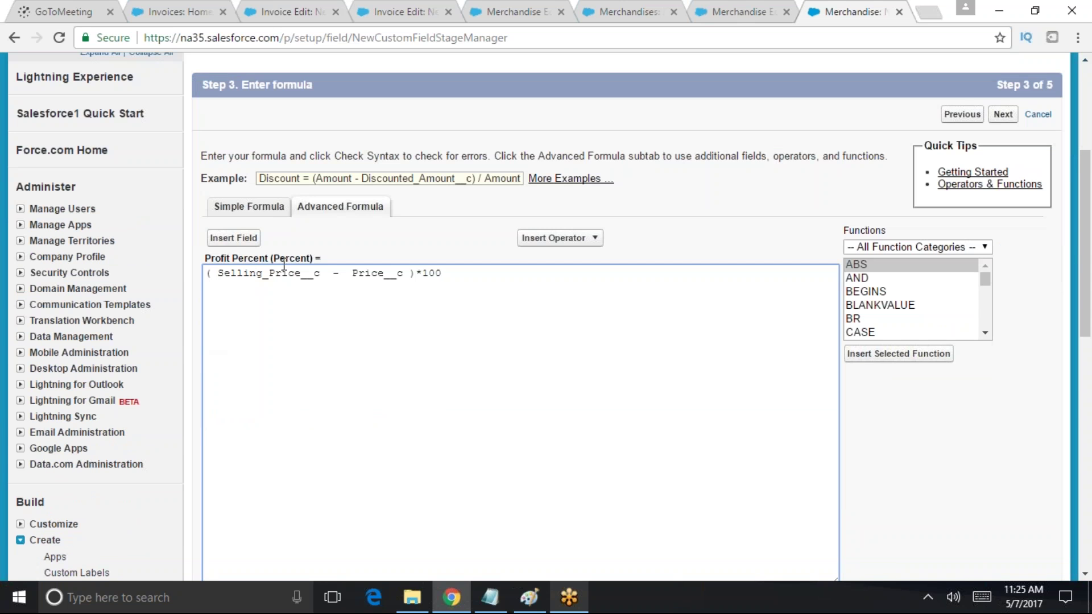
Set the help text to "Profit is calculated by selling price and cost price" and proceed to field-level security
scroll(853, 398, down, 5)
click(364, 426)
click(332, 459)
scroll(333, 459, down, 2)
scroll(332, 460, up, 2)
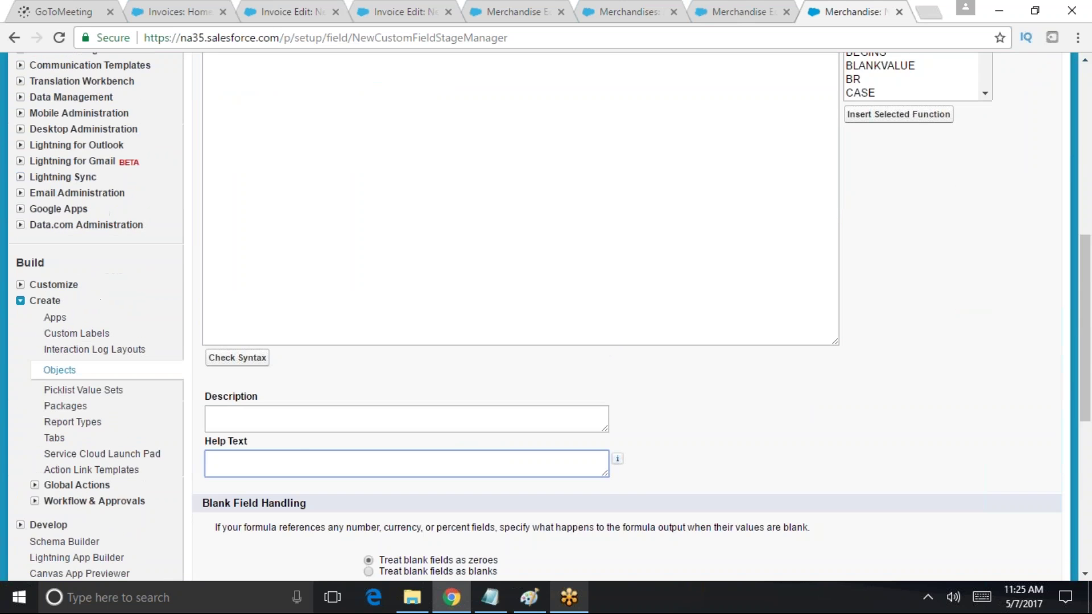
text(Profit is calculated by selling price and cost pri)
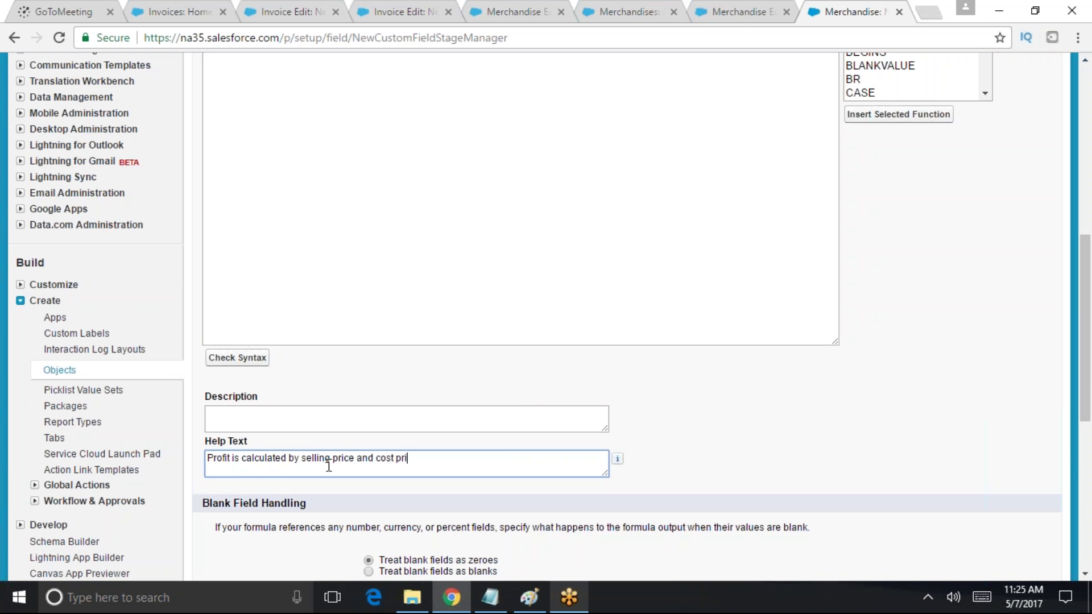
text(ce)
scroll(1030, 385, down, 2)
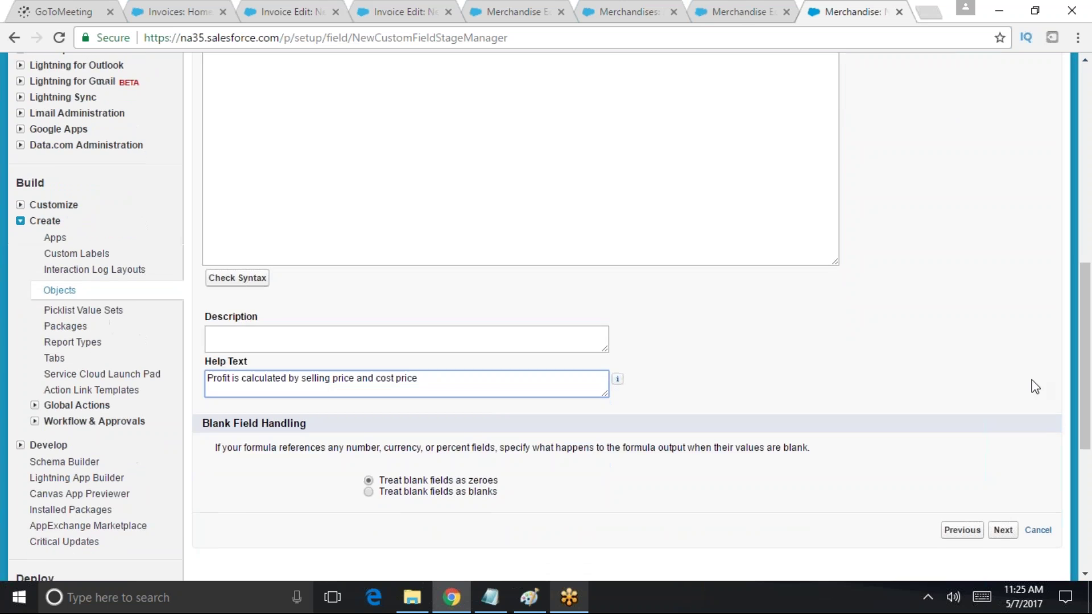
scroll(1036, 373, up, 4)
scroll(546, 137, down, 5)
scroll(543, 136, up, 2)
scroll(544, 330, down, 3)
click(996, 373)
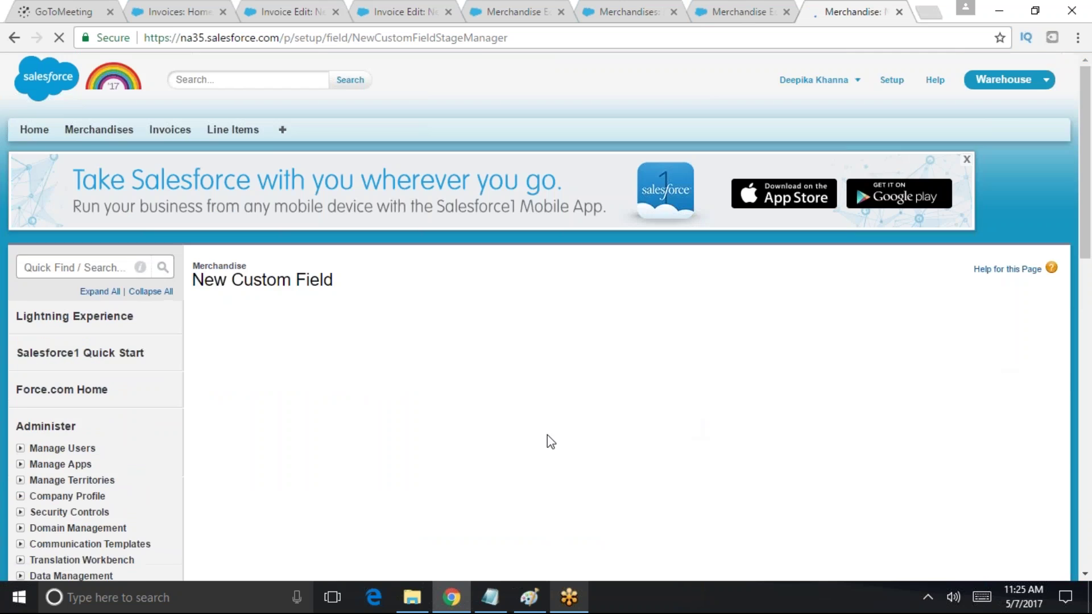
Make the Profit Percent field visible to all profiles and save it with the page layout assignment
scroll(547, 438, down, 3)
click(788, 333)
scroll(677, 347, down, 3)
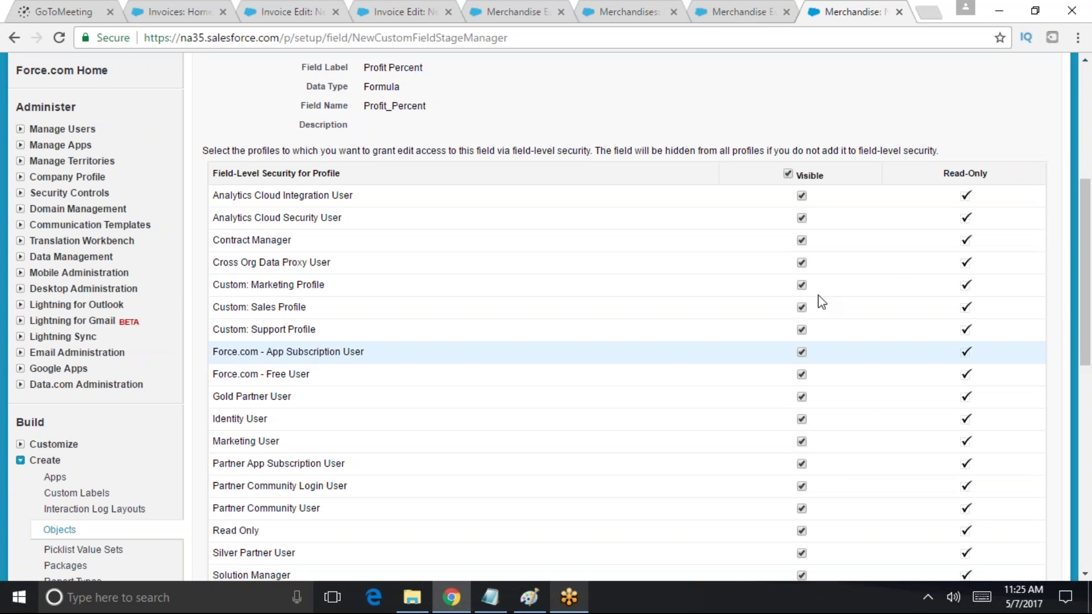
scroll(289, 267, up, 2)
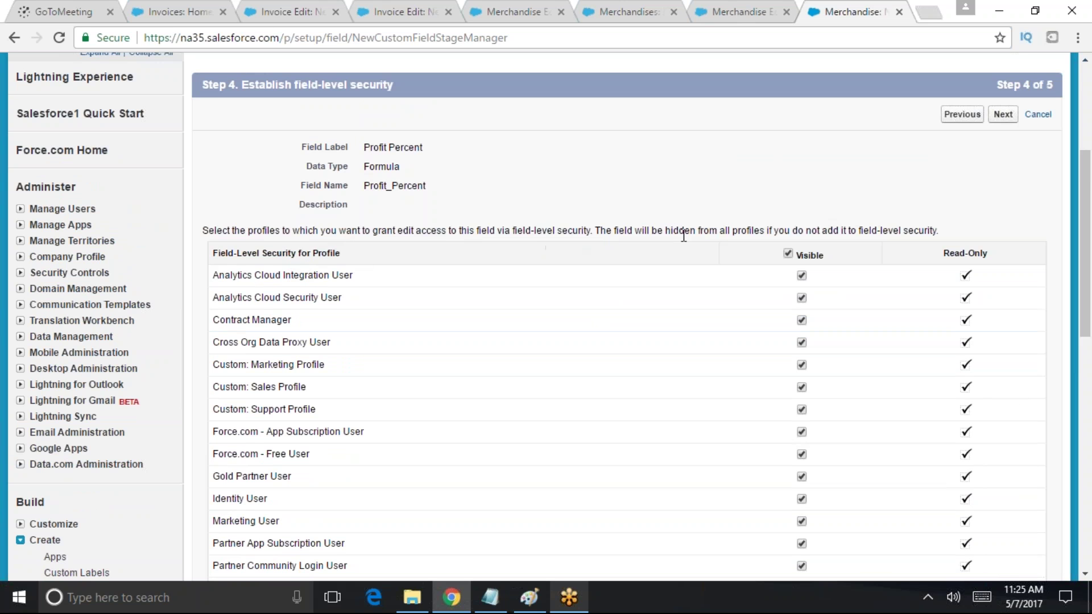
scroll(896, 245, down, 1)
scroll(896, 251, down, 2)
scroll(967, 170, up, 4)
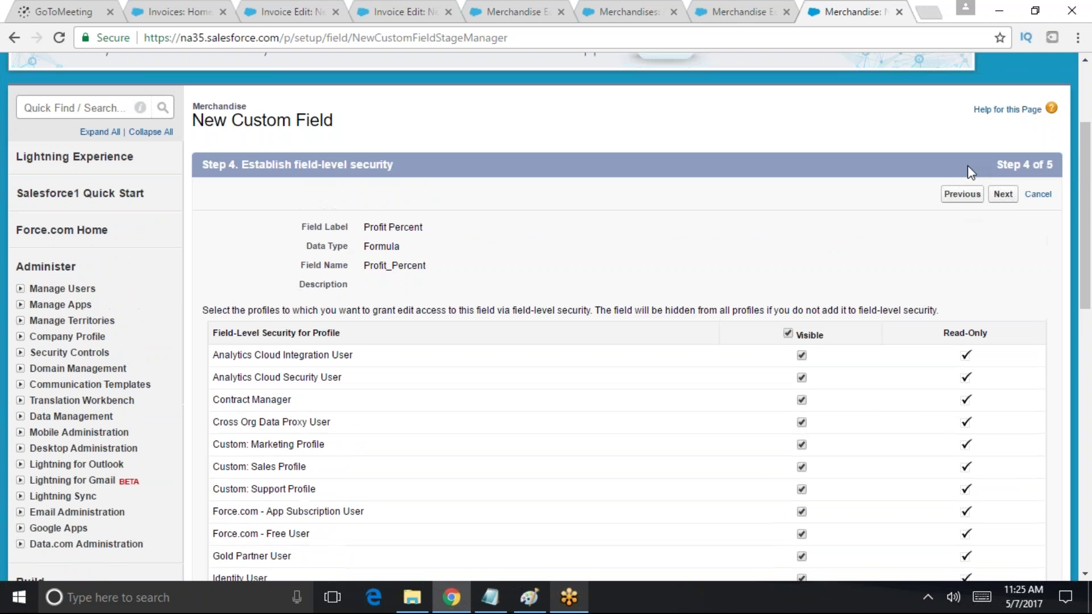
click(1005, 197)
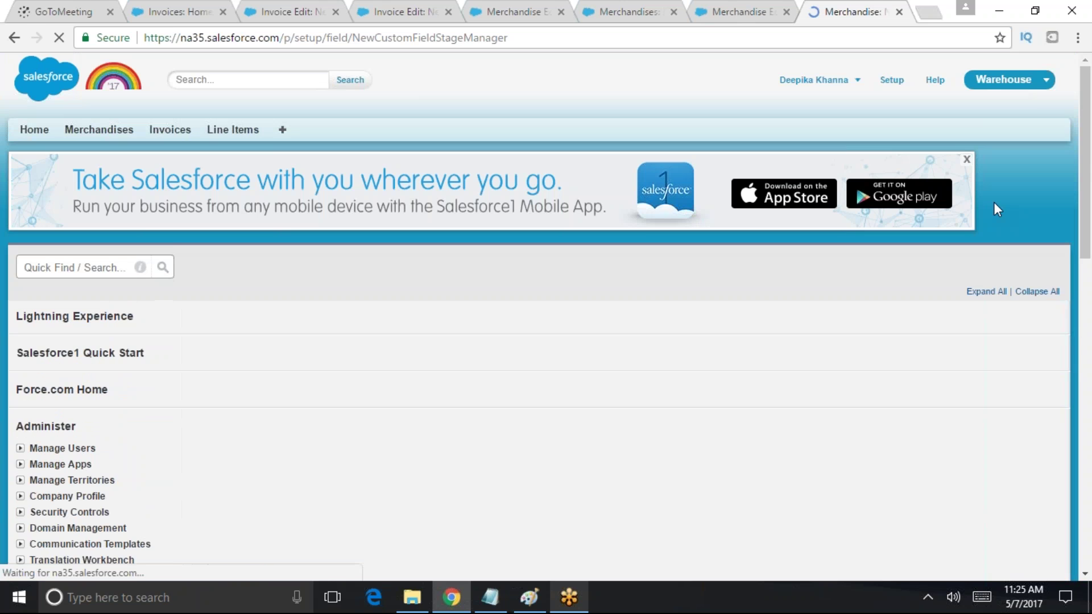
scroll(1005, 198, down, 4)
click(996, 374)
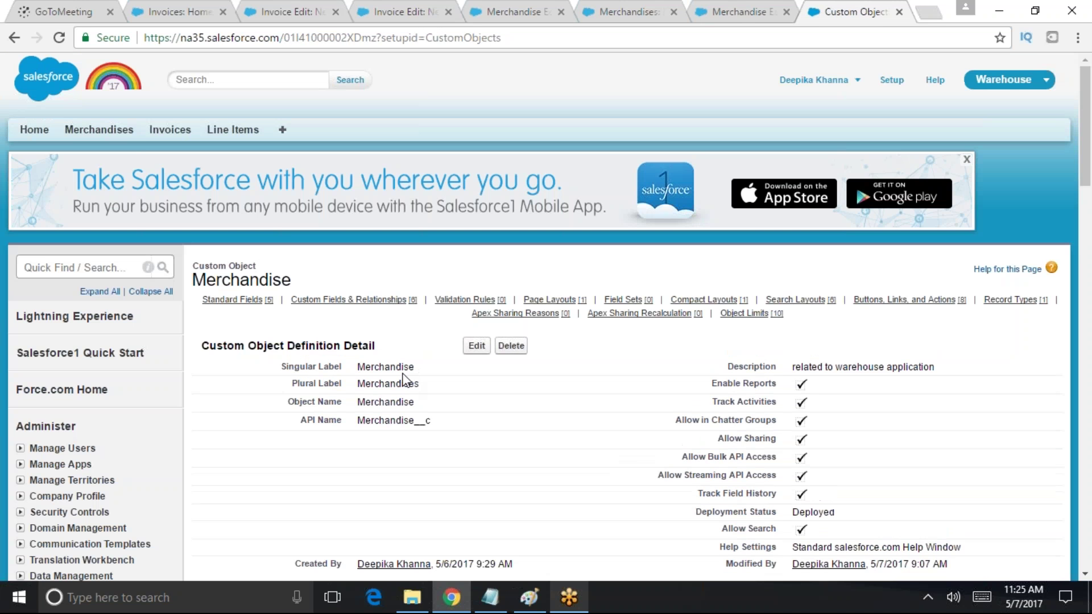
Start a new merchandise record named Headphone with a price of 100, leaving the quantity blank
click(135, 133)
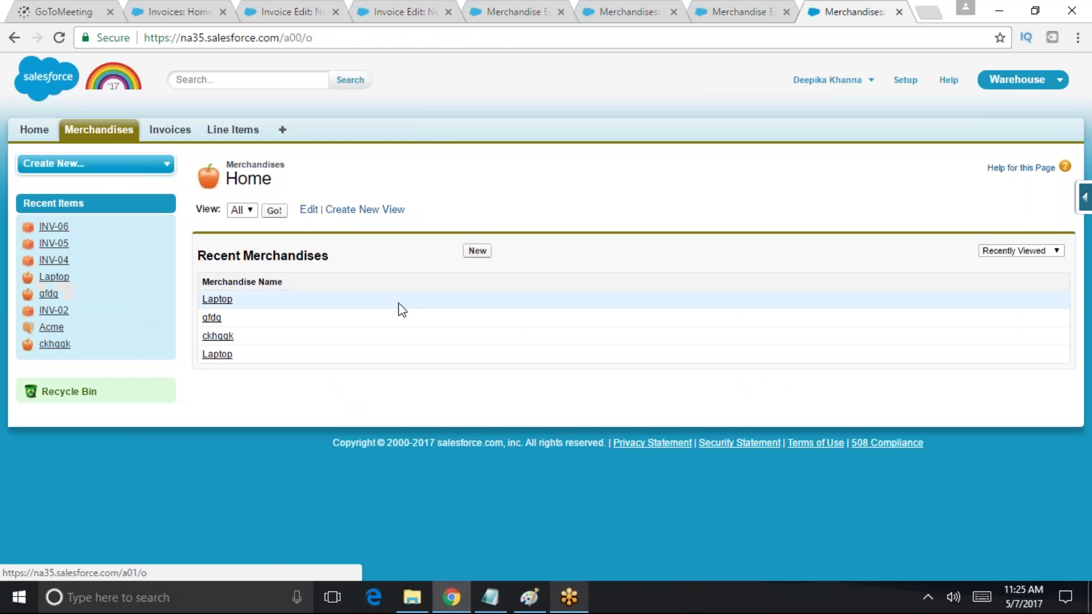
click(477, 251)
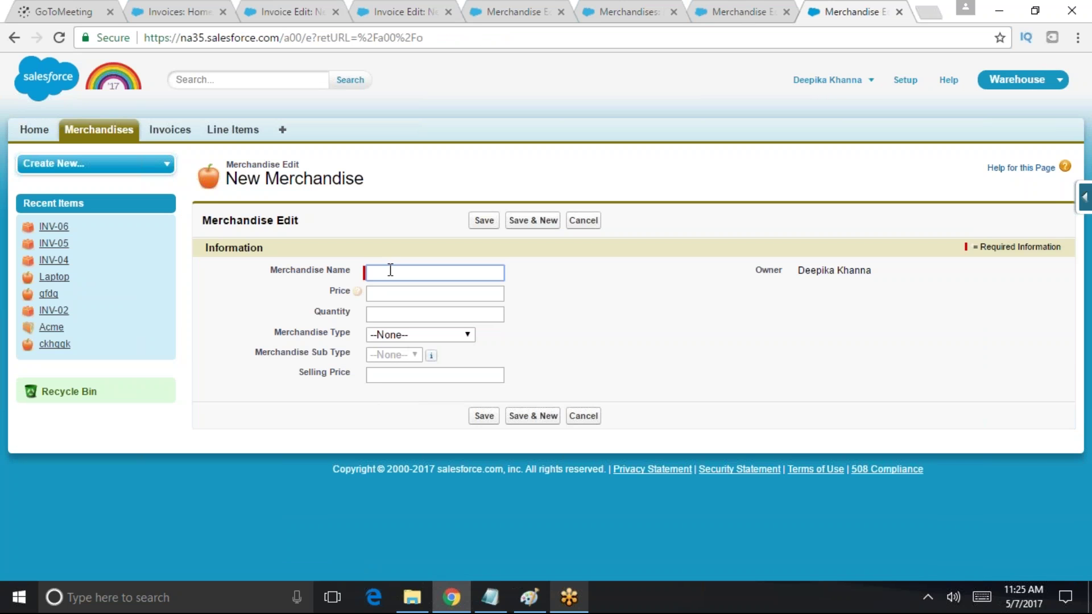
text(Head)
key(BackSpace)
key(BackSpace)
click(390, 271)
text(Haadphone)
click(396, 295)
text(100)
key(Tab)
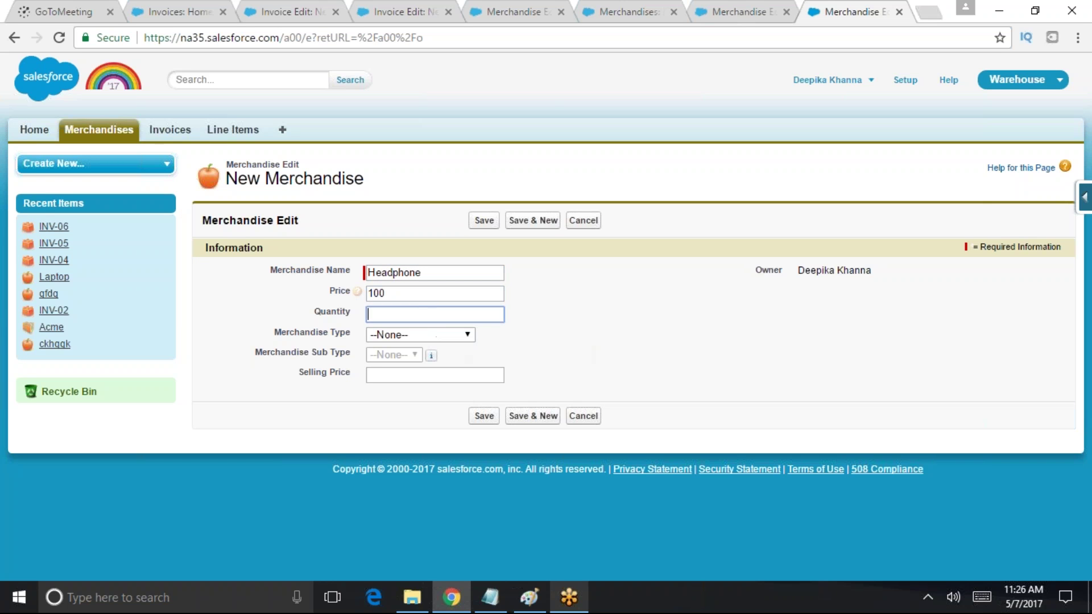
text(5)
key(BackSpace)
Set the merchandise type to Audio and the sub type to Wireless Speakers
click(417, 335)
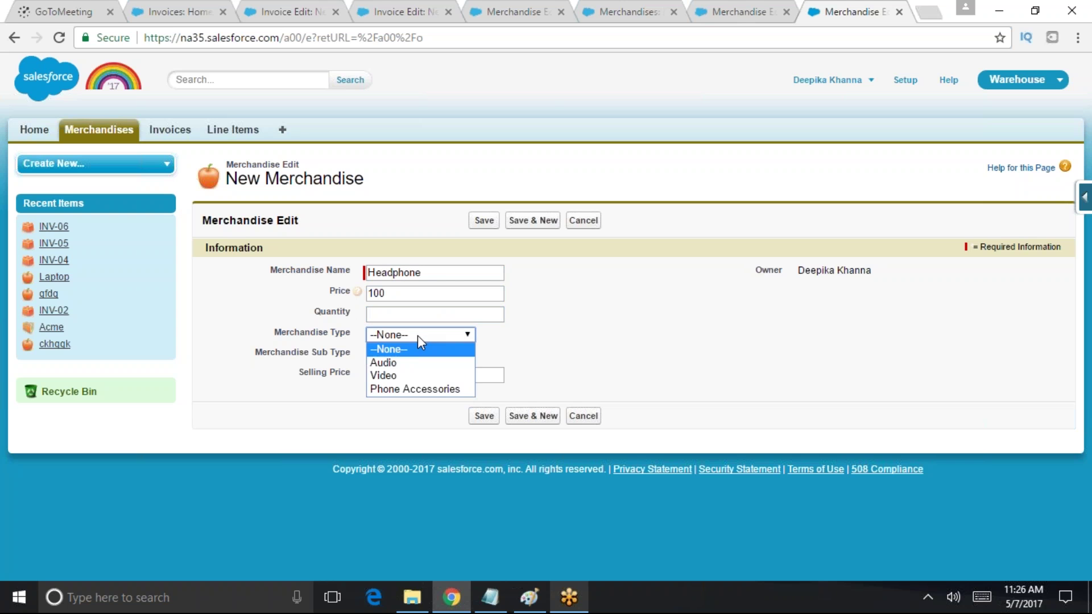
click(393, 364)
click(391, 355)
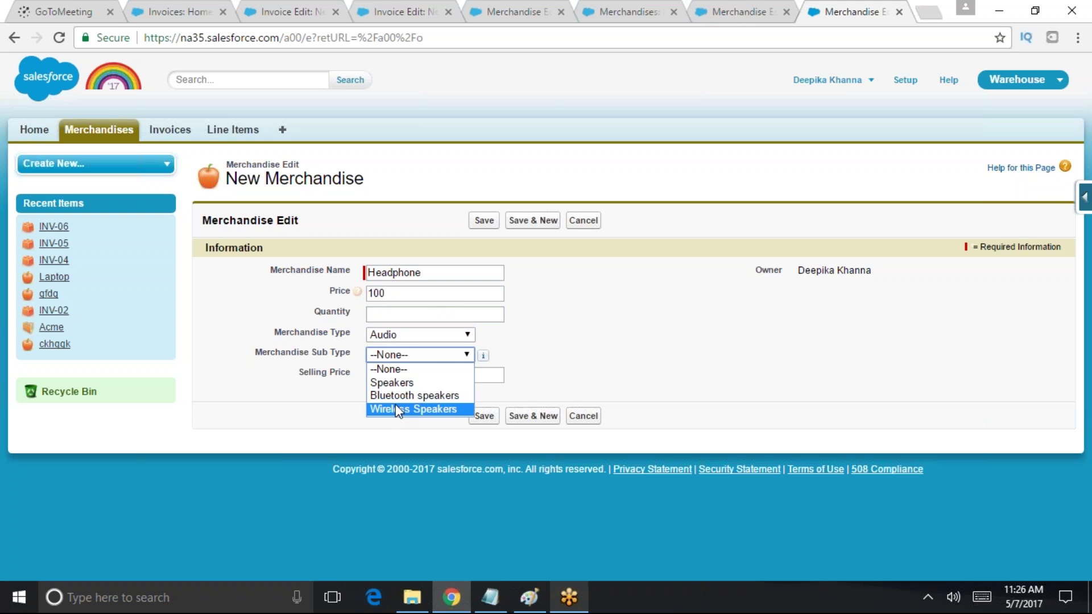
click(396, 408)
Rename the merchandise as Speaker, set its selling price to 200, and save the record
click(398, 273)
double_click(398, 273)
text(Speaker)
click(379, 375)
text(200)
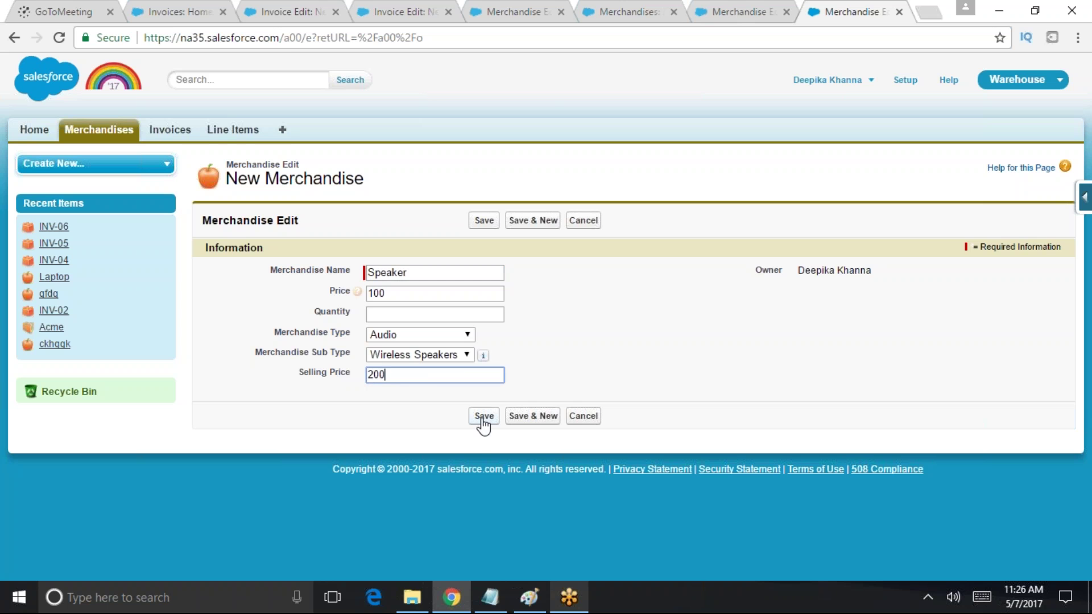
click(483, 419)
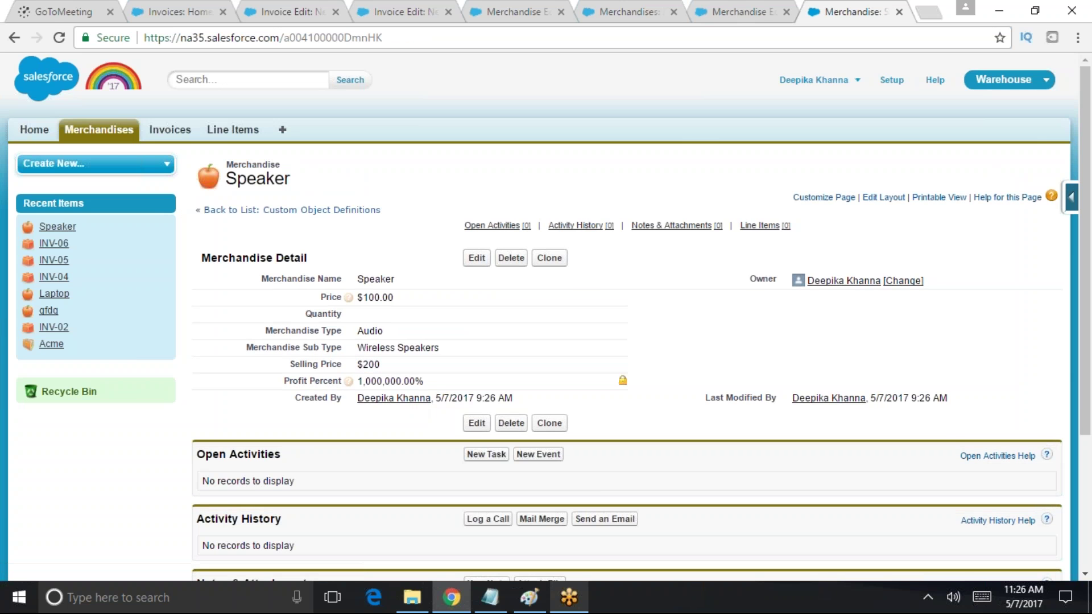
Check the saved record's Profit Percent value, then open the Profit Percent field's definition for editing
drag(438, 381, 359, 385)
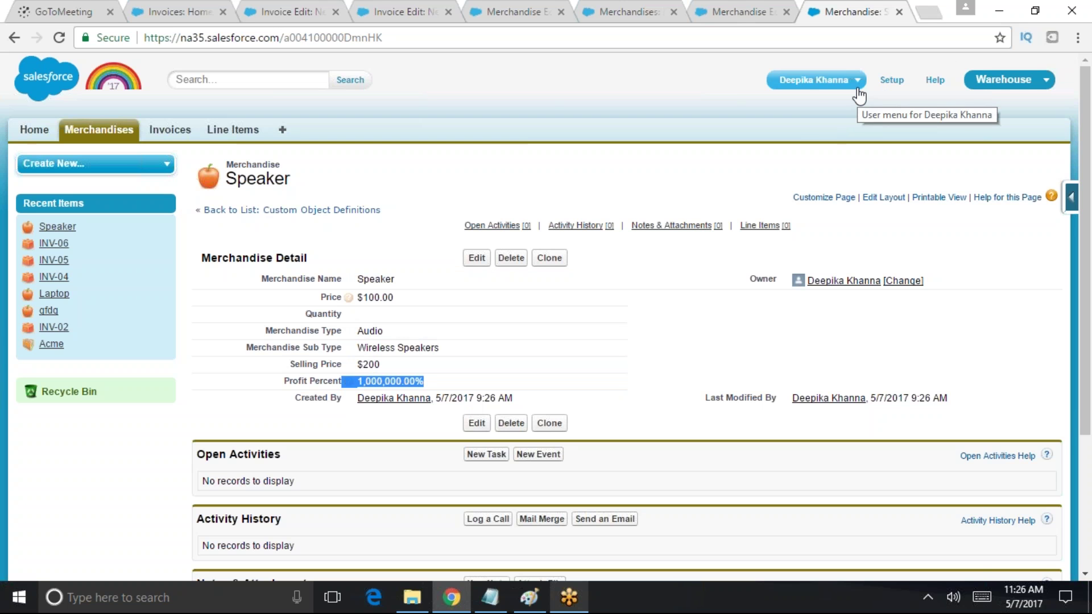
click(1071, 199)
click(937, 225)
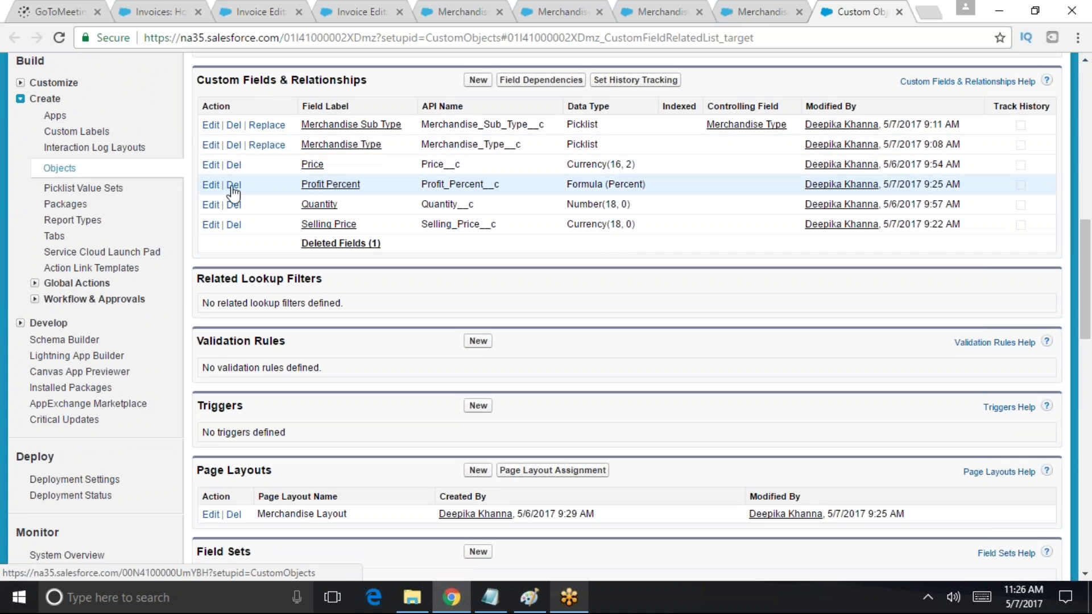
click(211, 184)
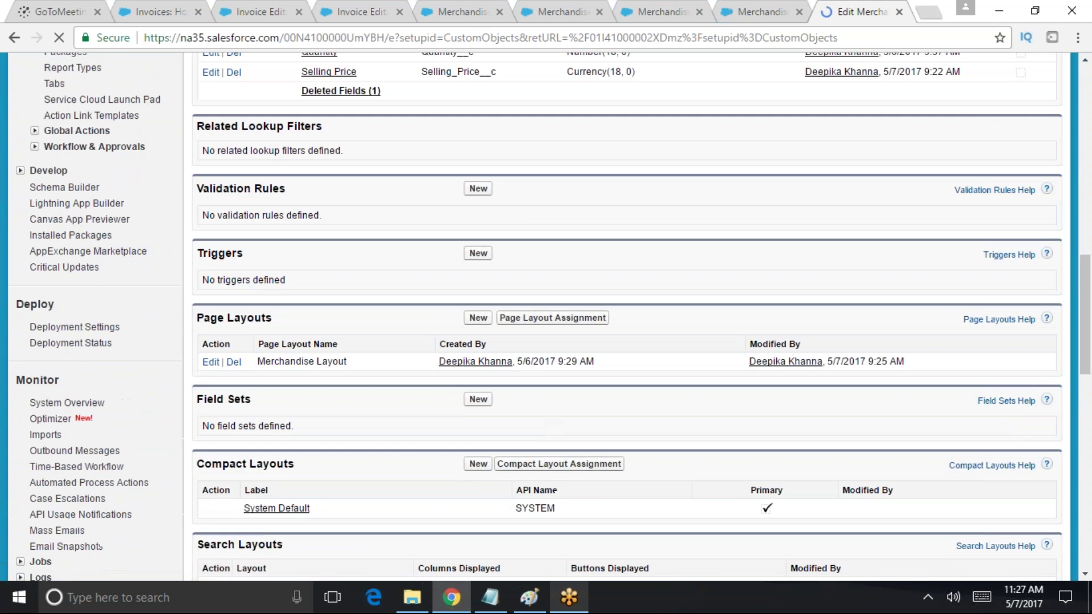
scroll(1018, 341, down, 6)
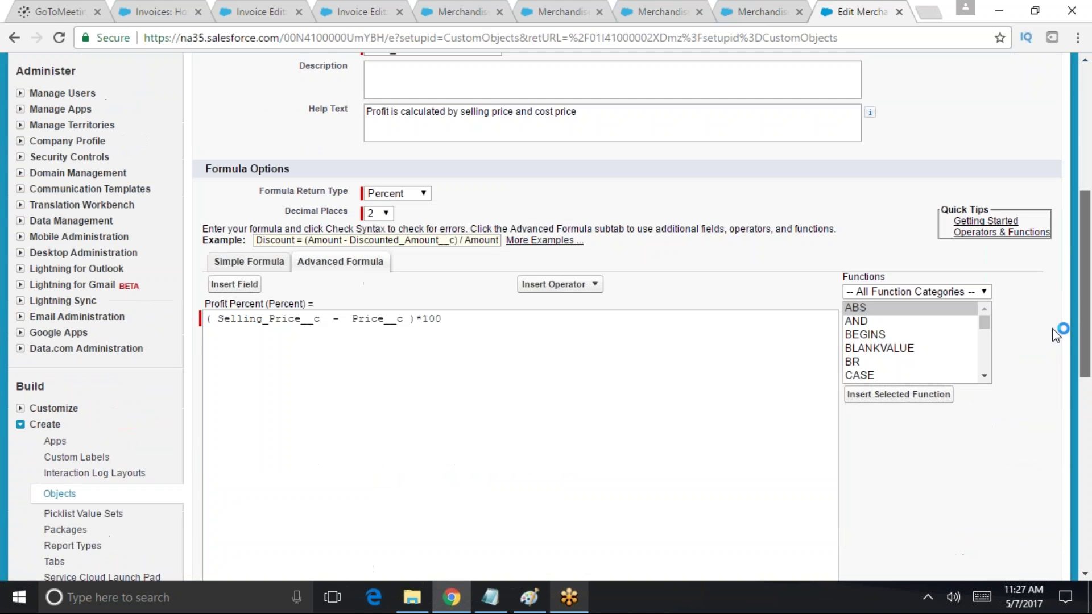
Replace the multiplication by 100 in the Profit Percent formula with a division sign after the closing parenthesis
click(457, 298)
key(BackSpace)
key(BackSpace)
key(BackSpace)
key(BackSpace)
key(BackSpace)
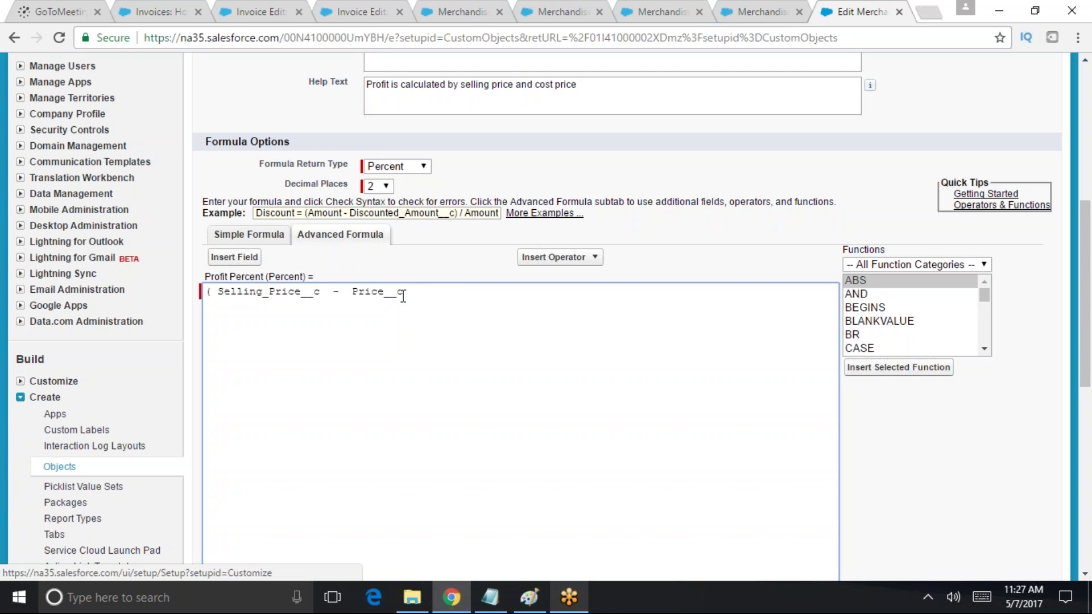
text())
text(/)
Insert the Merchandise object's Price field after the division sign in the Profit Percent formula
click(563, 257)
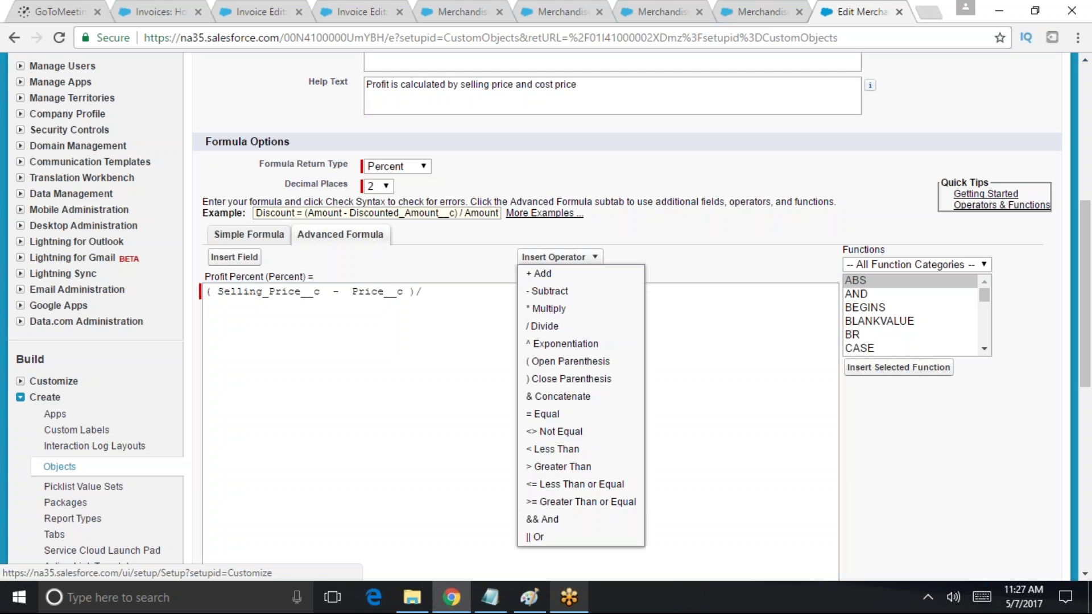
click(200, 284)
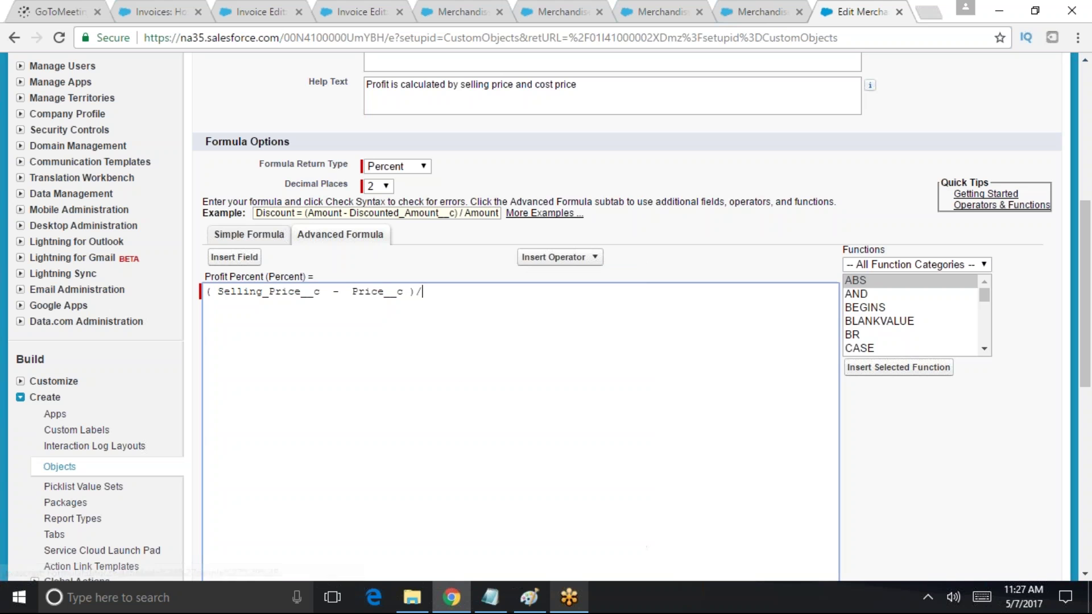
click(215, 259)
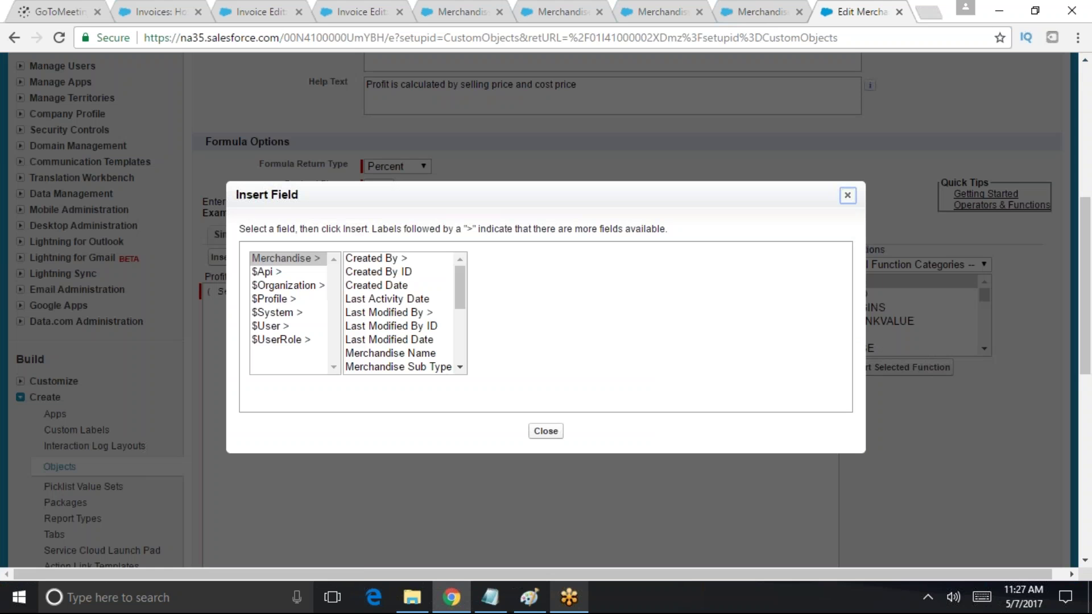
drag(461, 302, 460, 343)
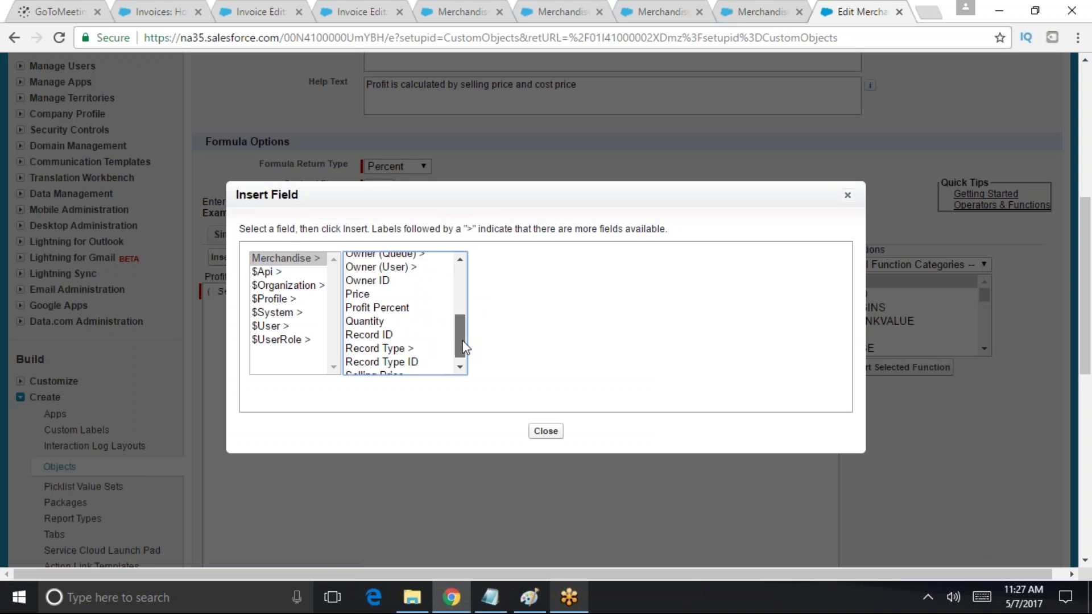
click(382, 294)
click(516, 342)
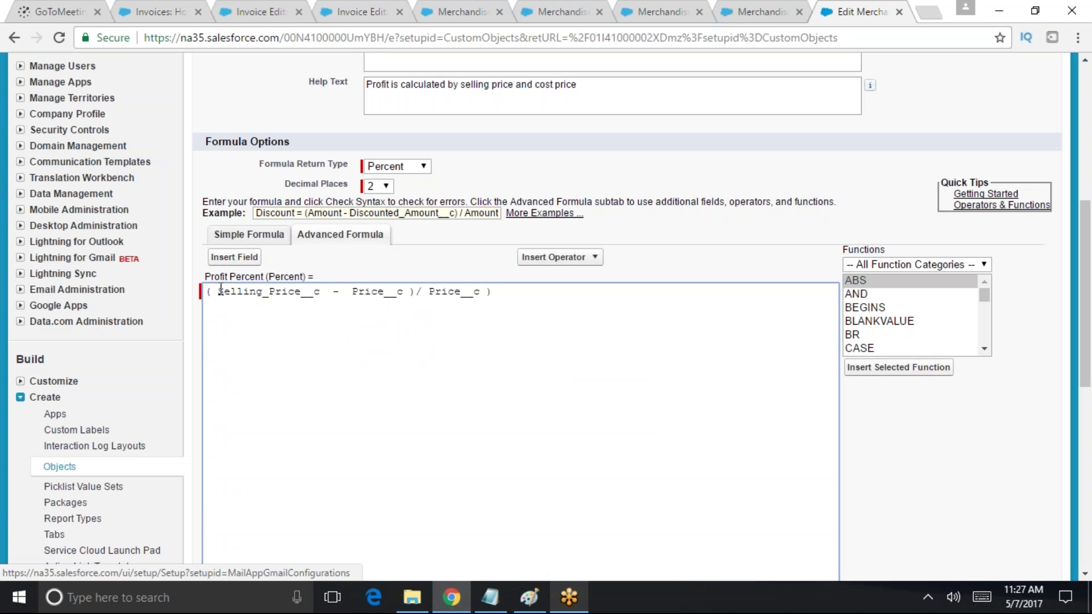
Complete the formula as ( (Selling_Price__c - Price__c )/ Price__c )*100 by adding the second opening parenthesis and the multiplication by 100
text(()
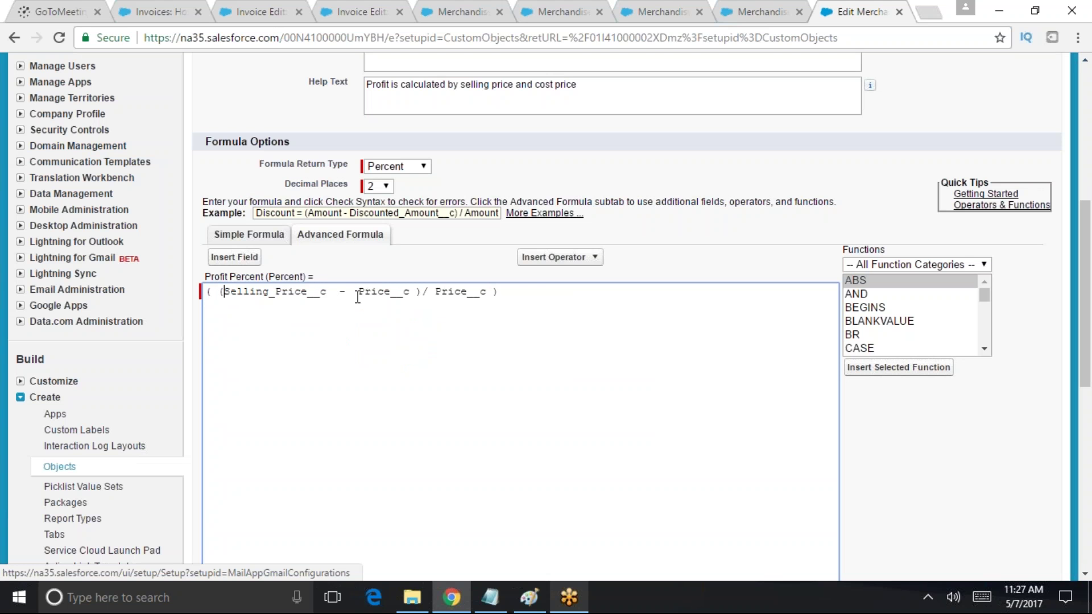
click(524, 294)
text(*100)
Check the syntax of the Profit Percent formula and save the field definition
scroll(1074, 301, down, 2)
scroll(1076, 305, down, 4)
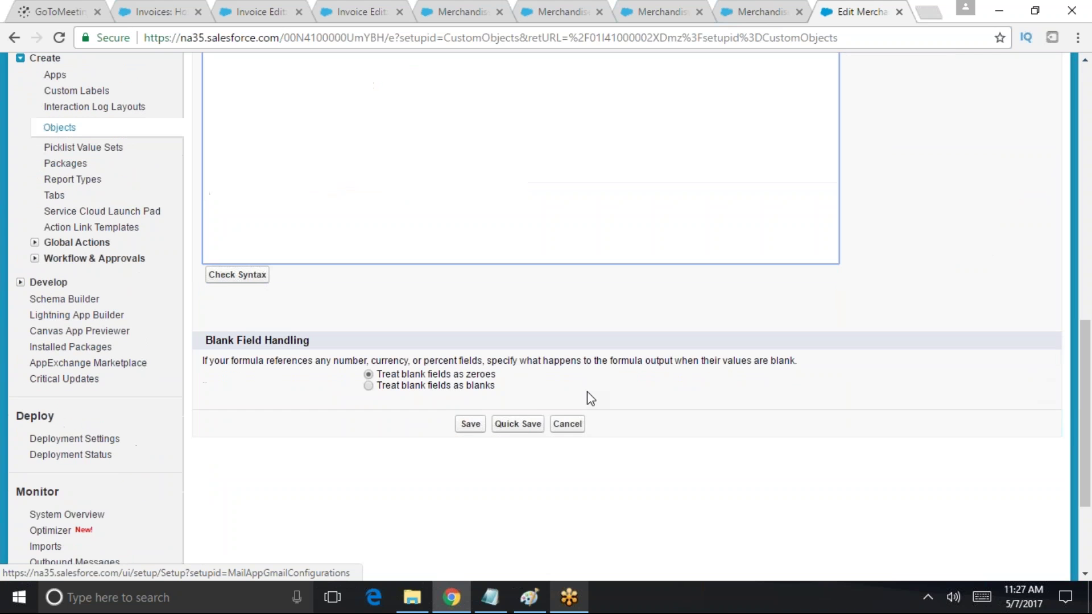
click(243, 277)
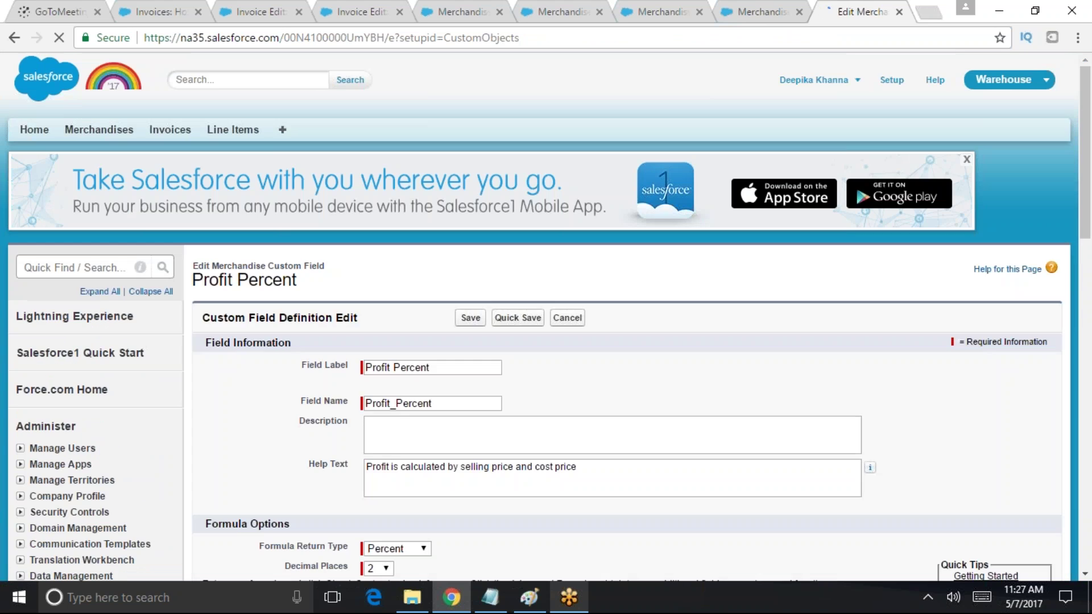
drag(1086, 244, 1086, 444)
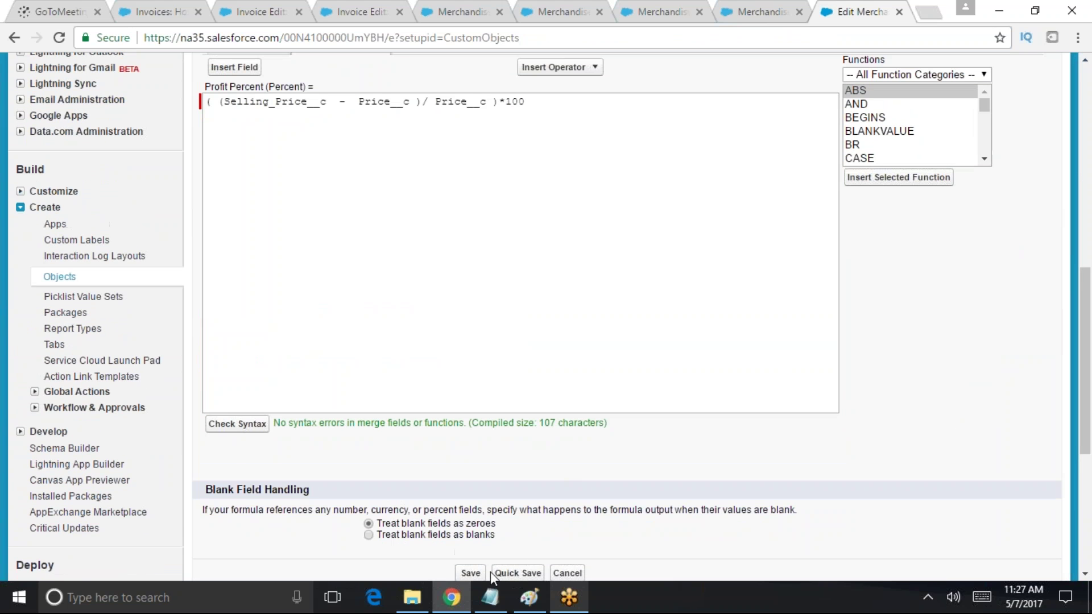
click(470, 573)
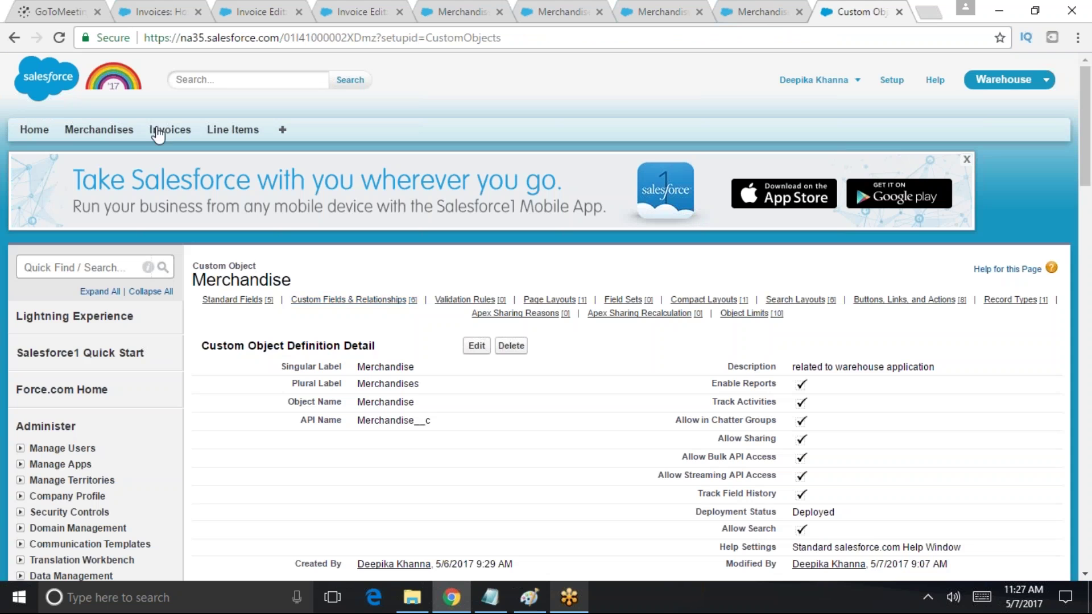
Open the Speaker merchandise record and check its recalculated Profit Percent against its price and selling price
click(157, 131)
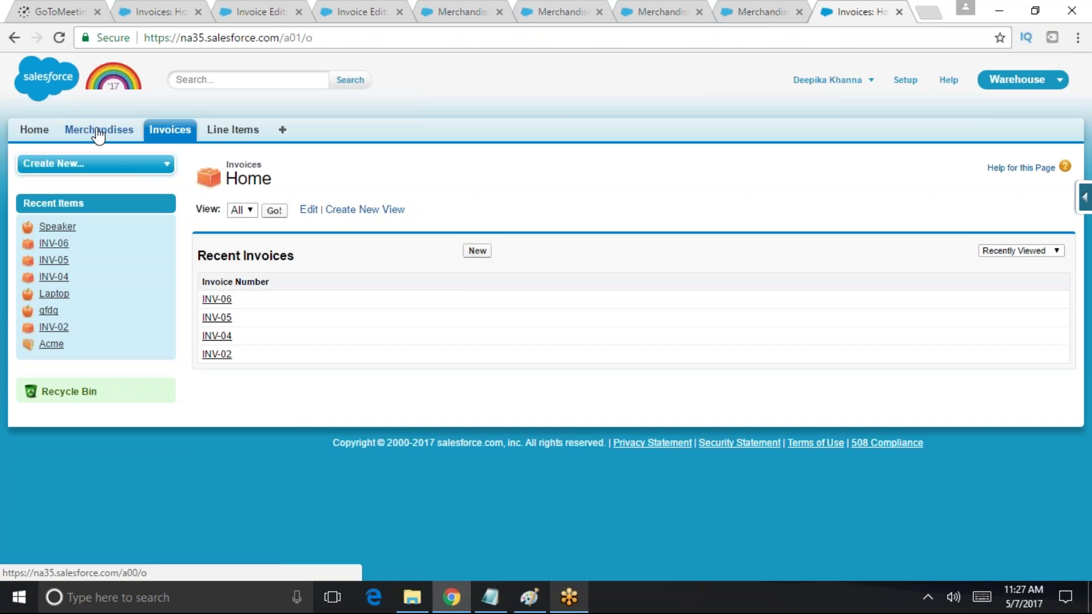
click(217, 300)
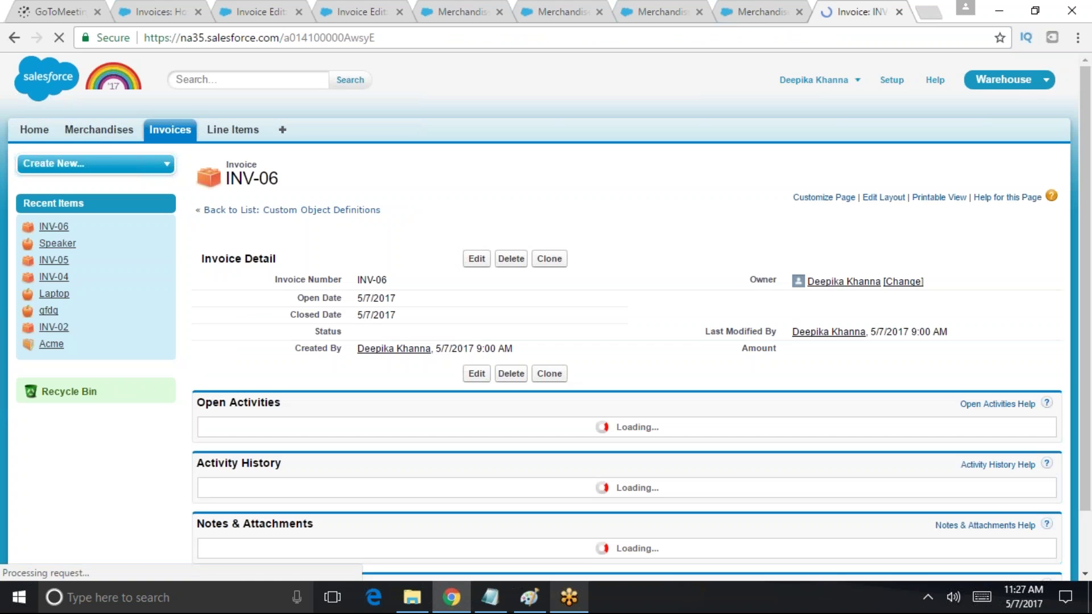
click(99, 130)
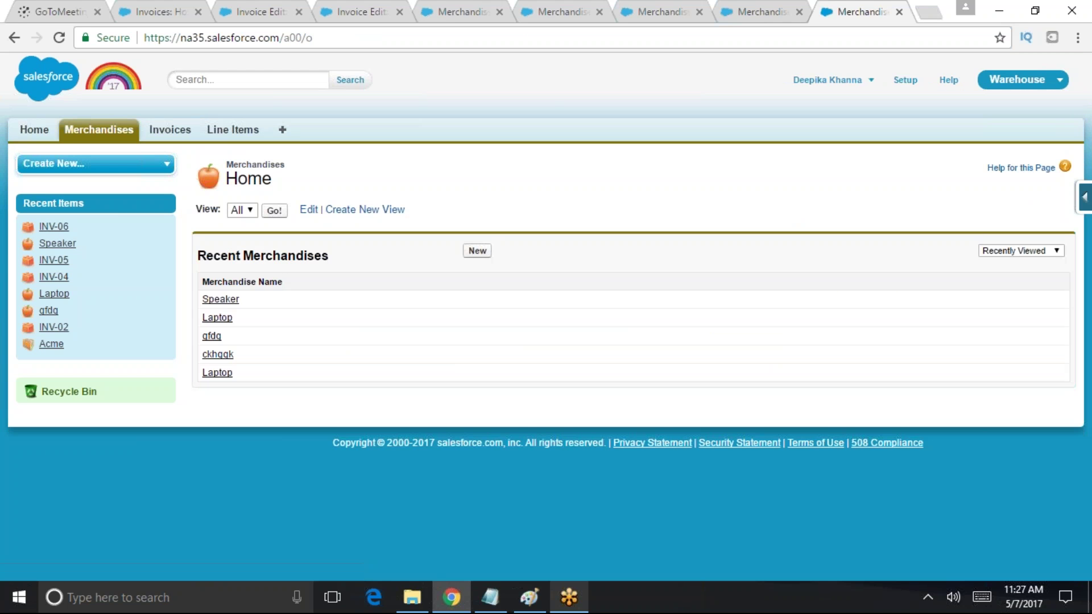
click(221, 299)
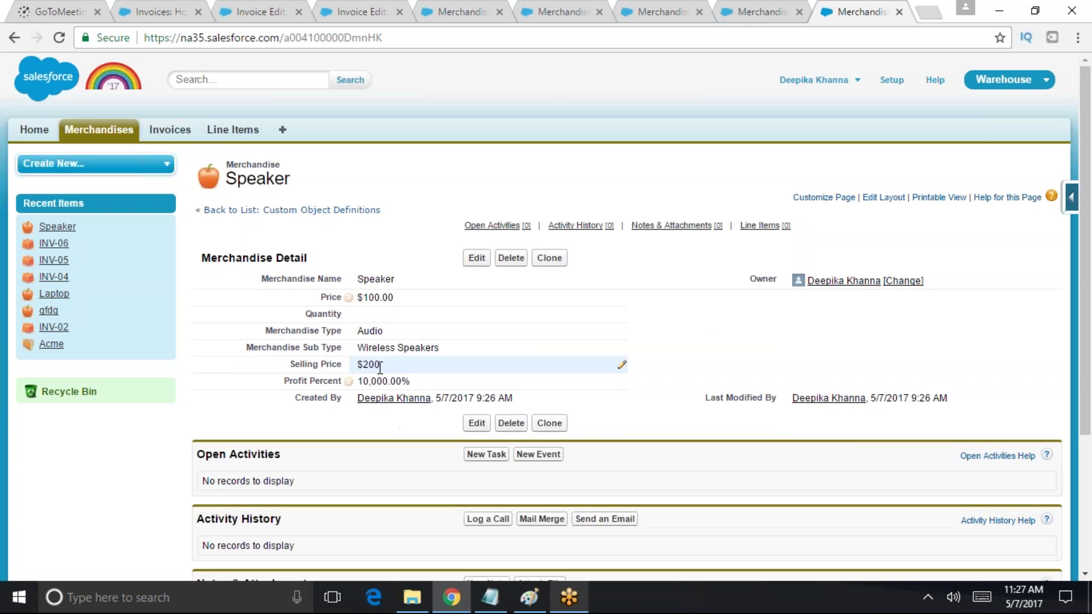
drag(411, 383, 360, 384)
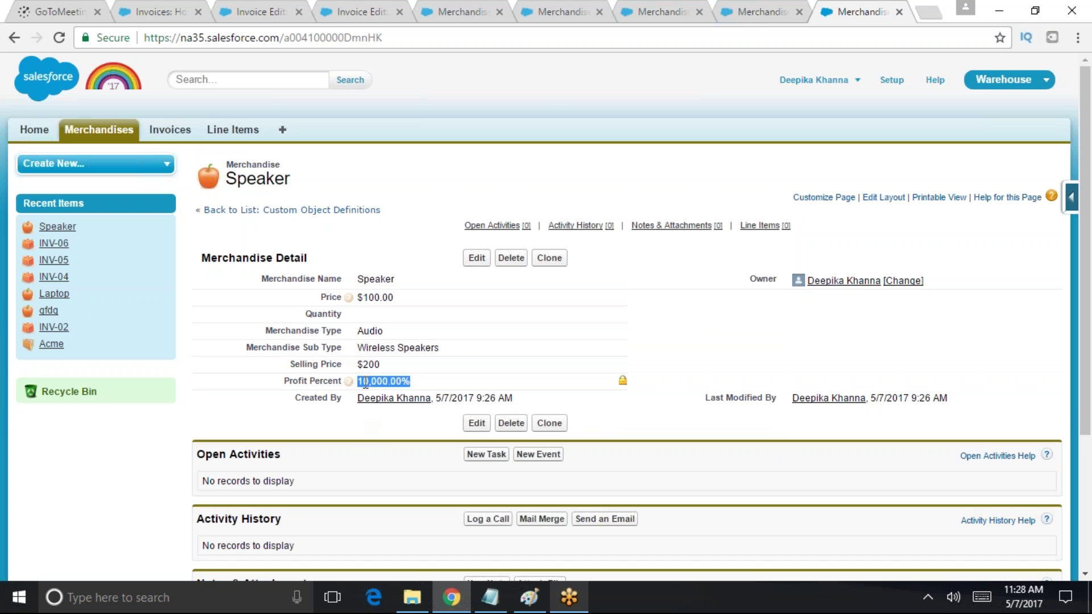
drag(348, 381, 409, 381)
click(1069, 209)
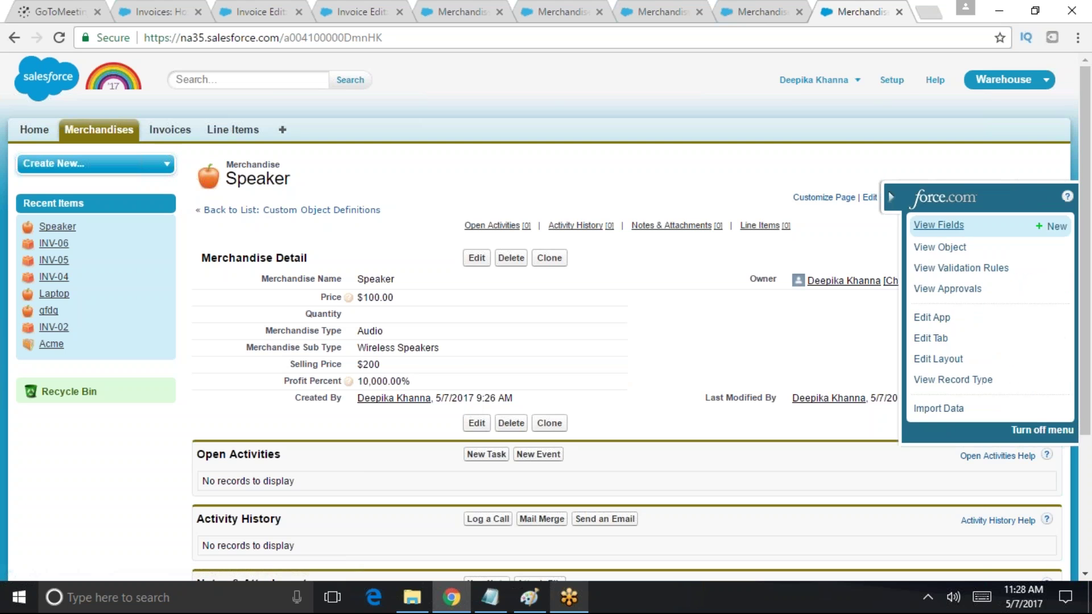
drag(410, 382, 357, 388)
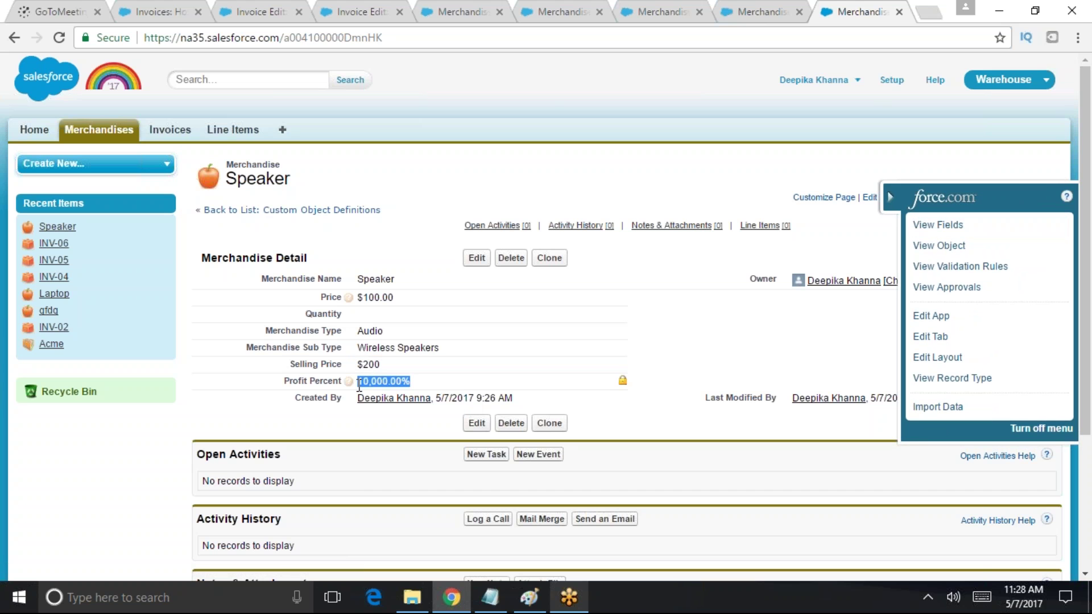
click(356, 388)
drag(412, 381, 364, 385)
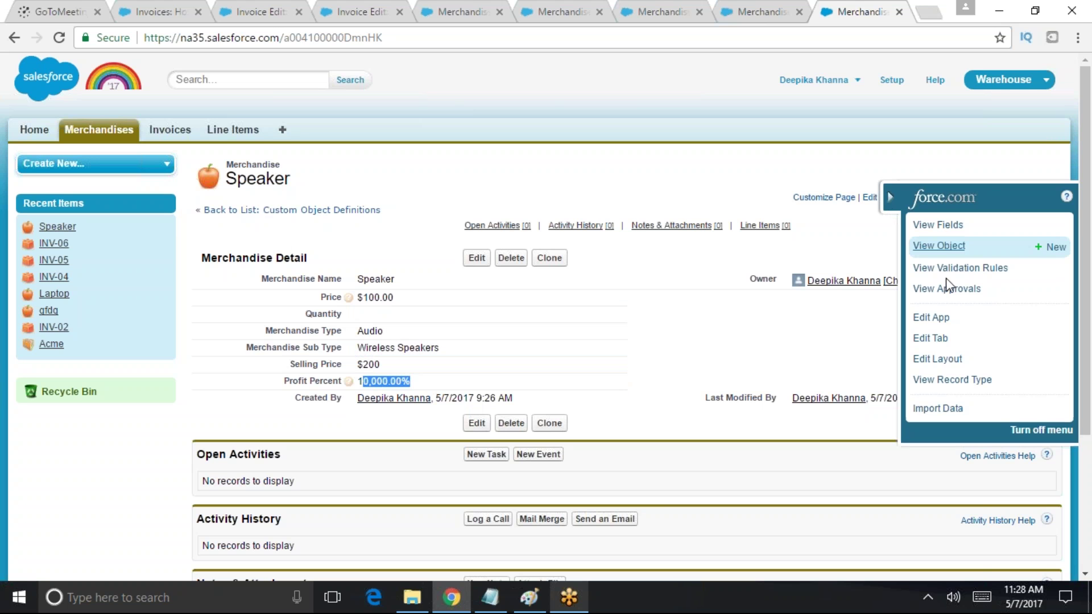
mouse_move(976, 223)
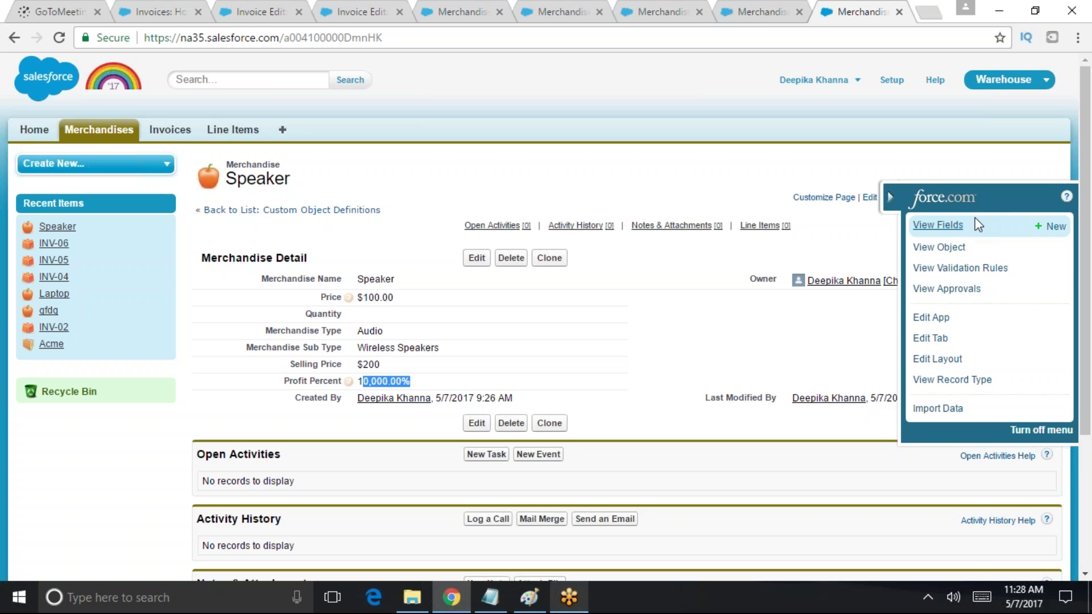
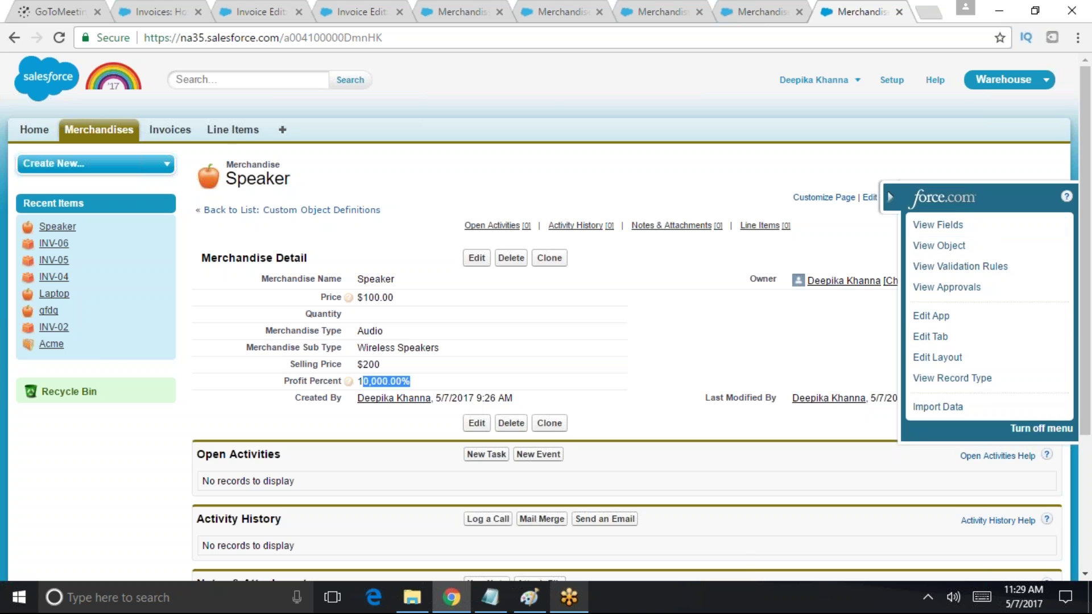
Switch to Notepad and start a new blank document, discarding the existing unsaved notes
click(529, 597)
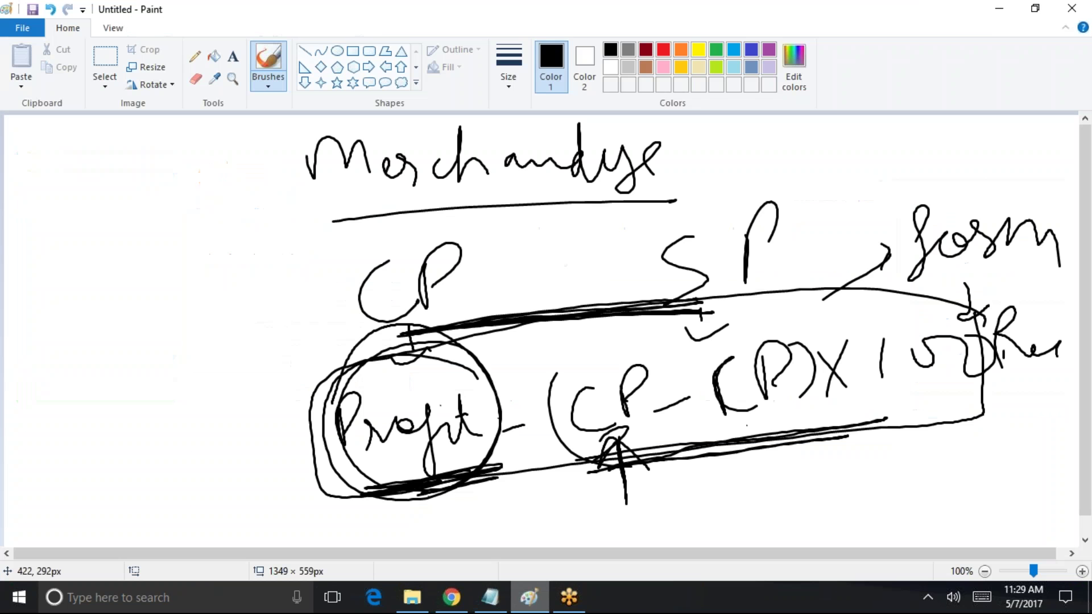
click(495, 606)
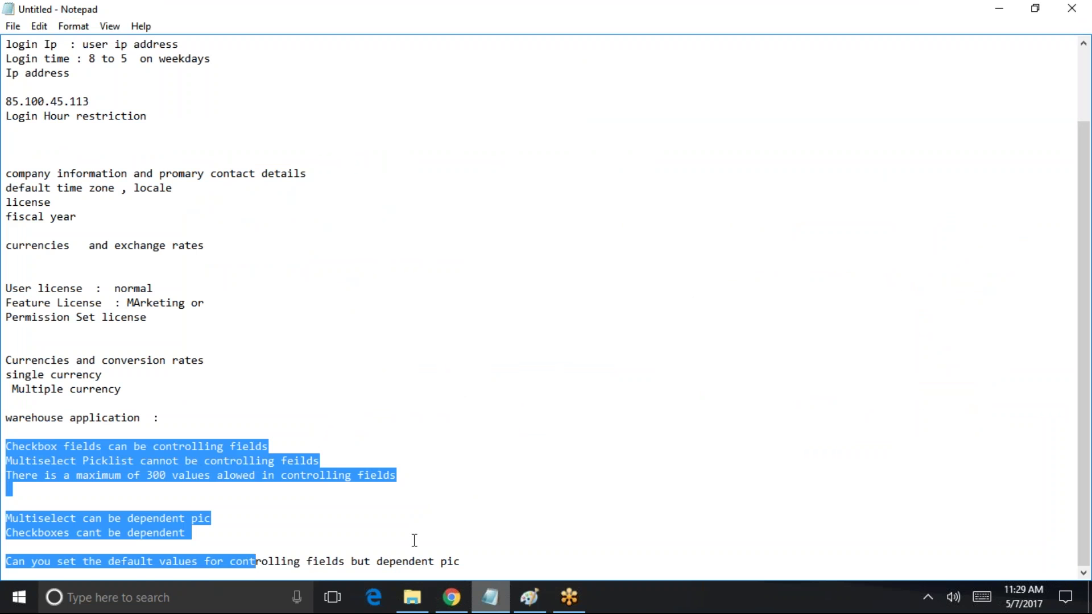
click(414, 540)
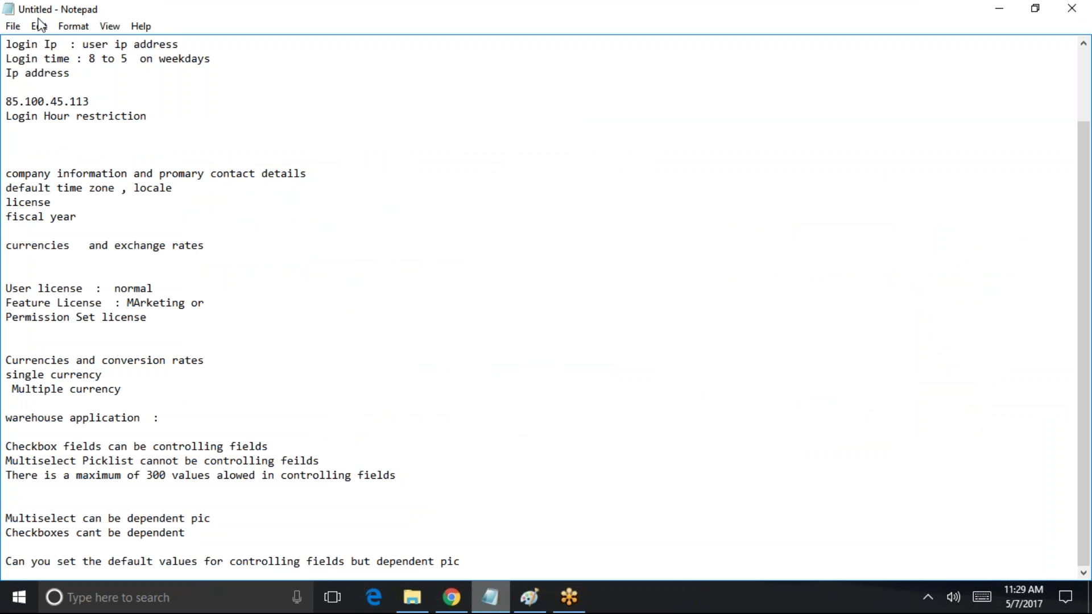
click(13, 25)
click(27, 43)
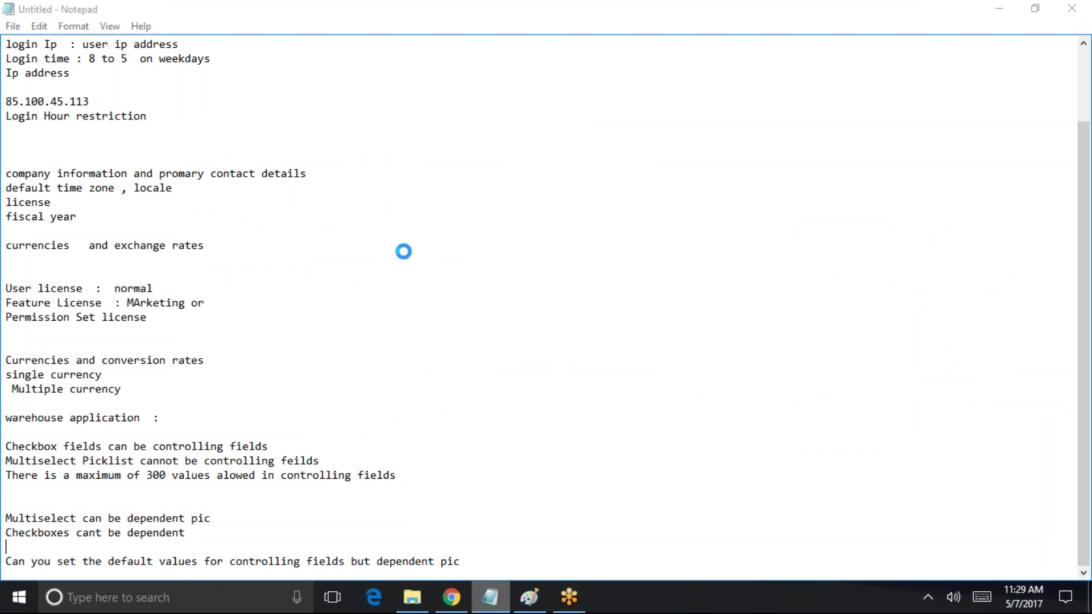
click(556, 297)
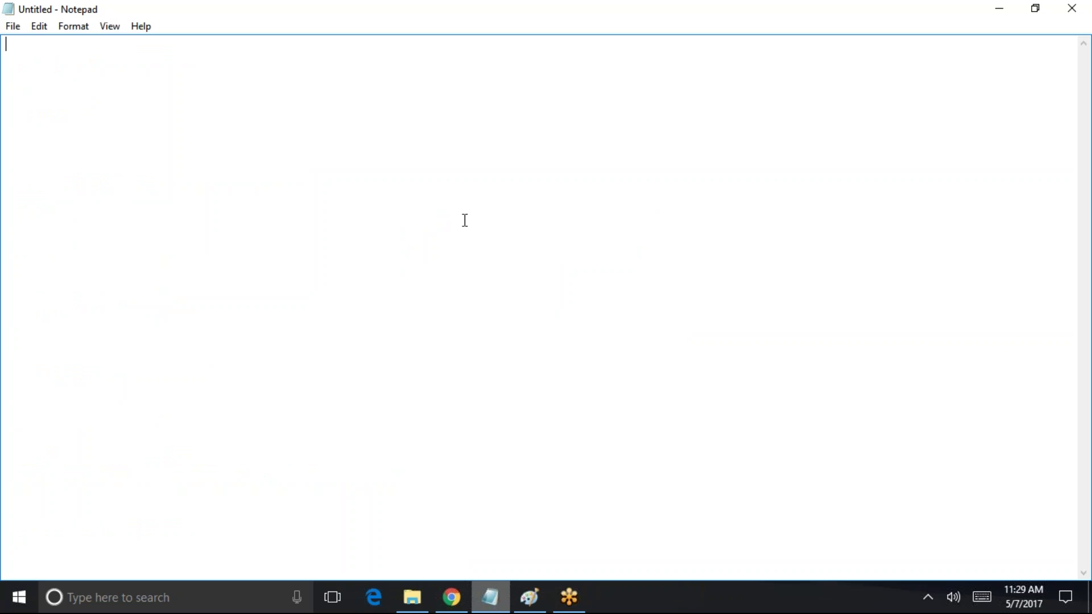
Write the first example condition as "If(state = texas (,9%)" in the blank note
text(If(text==)
key(BackSpace)
key(BackSpace)
text(())
key(Left)
click(50, 44)
key(BackSpace)
key(BackSpace)
key(BackSpace)
key(BackSpace)
text(state = text)
key(BackSpace)
key(BackSpace)
key(BackSpace)
text(exas)
click(121, 45)
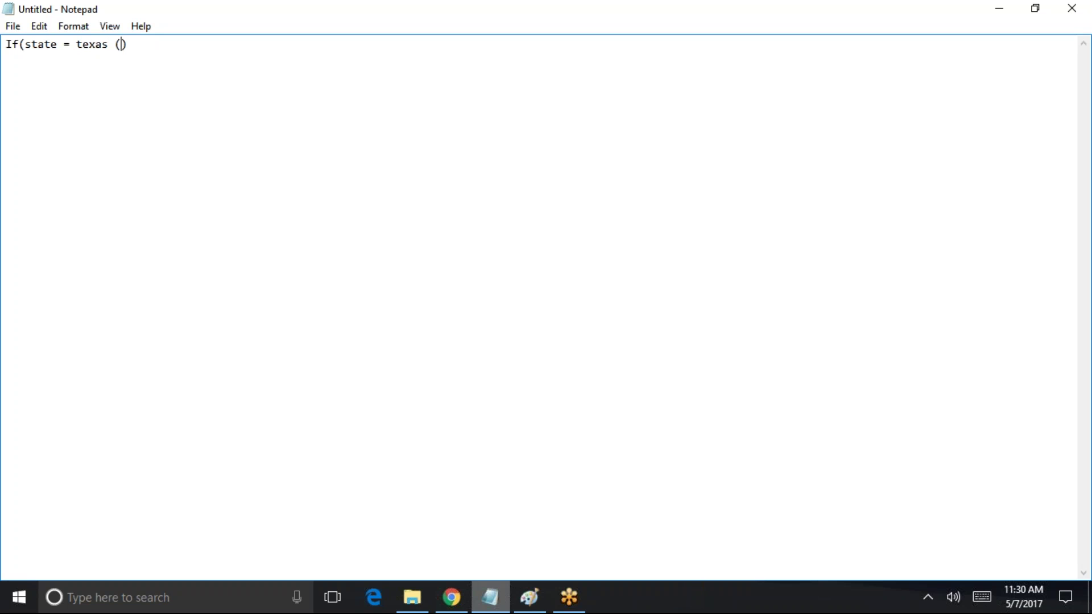
text(,9%)
key(ctrl+a)
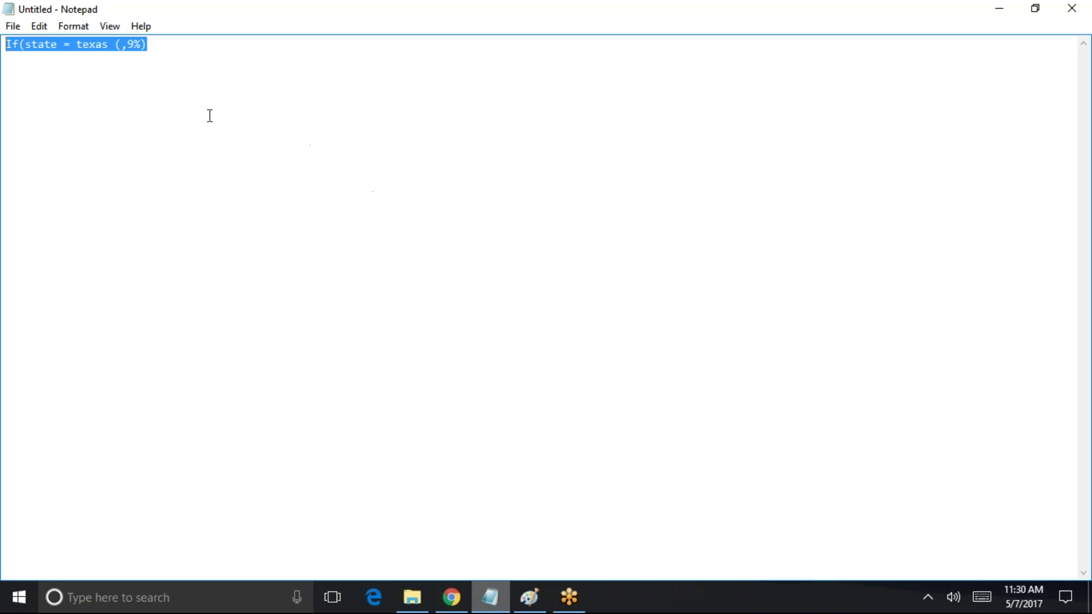
Add a second line reading "if(state =california (10)" below the Texas condition
click(203, 79)
key(Return)
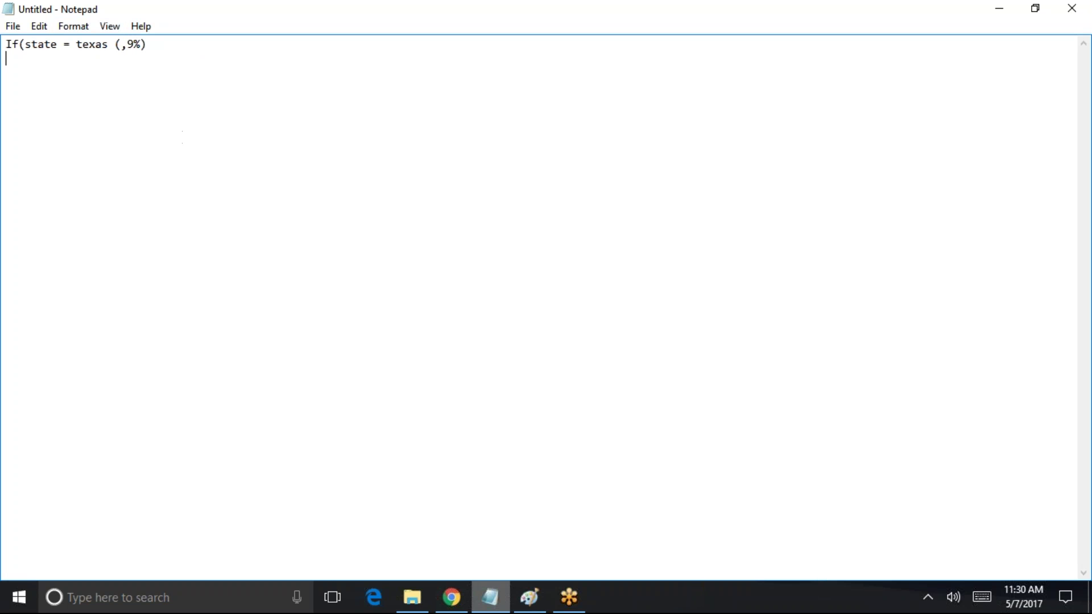
text(if(state =california ())
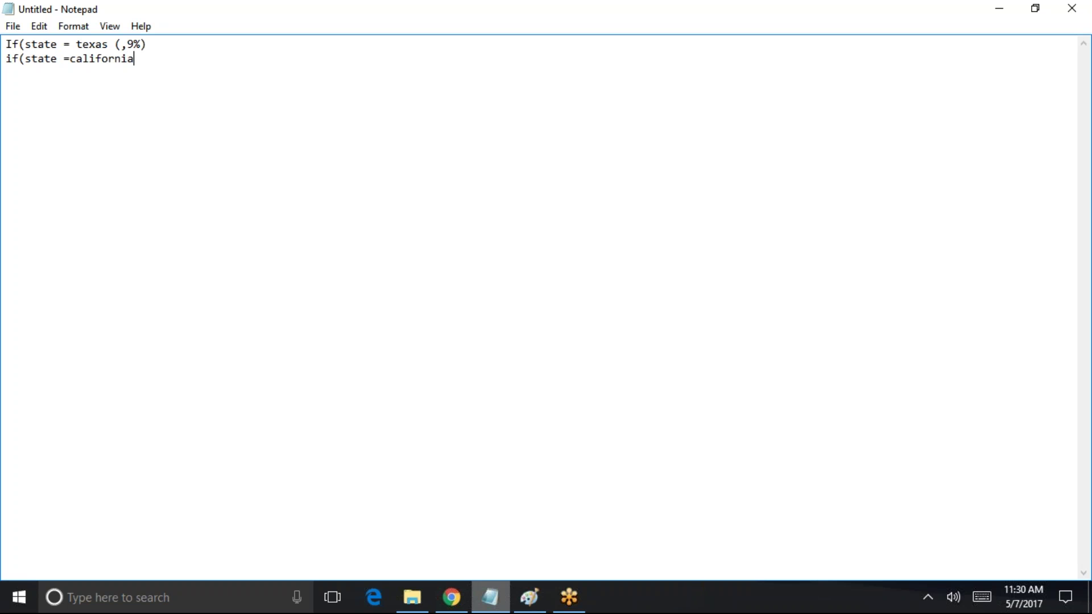
key(Left)
text(10)
key(Right)
Add a third line reading "If(Utah) =7" below the California condition
key(Return)
text(If())
key(Left)
text(Utah)
key(Right)
text(=7)
Insert "state" after the opening parenthesis of the Texas condition and "state =" before Utah in the third condition
click(25, 45)
text(state)
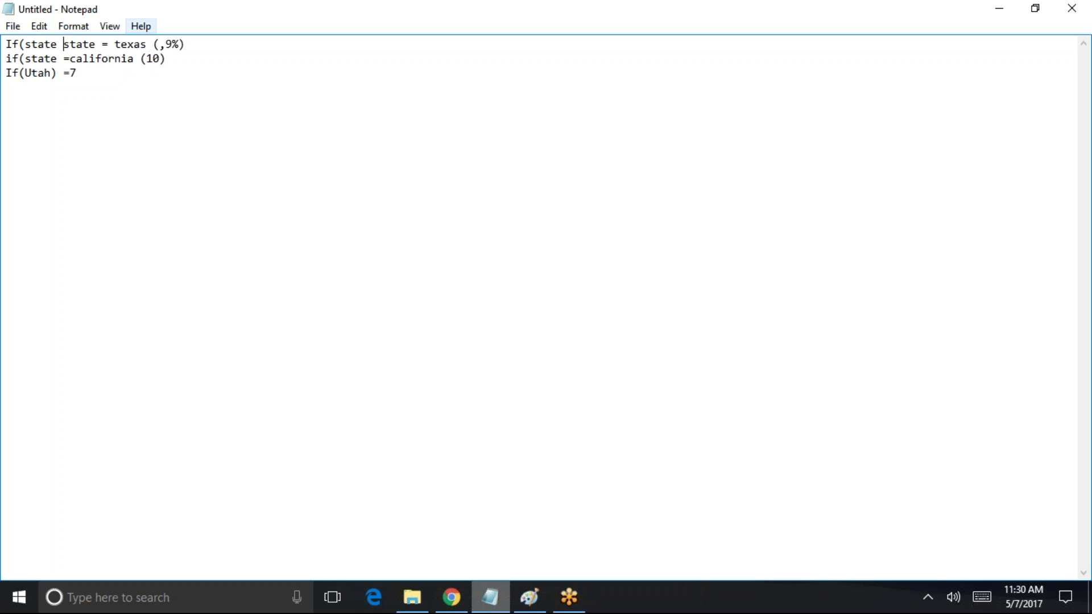
click(27, 73)
text(state =)
Leave a blank line below the If conditions and write the heading "Case (State)"
drag(356, 75, 7, 33)
click(205, 109)
key(Return)
key(Return)
text(Cas)
text(e )
text((S))
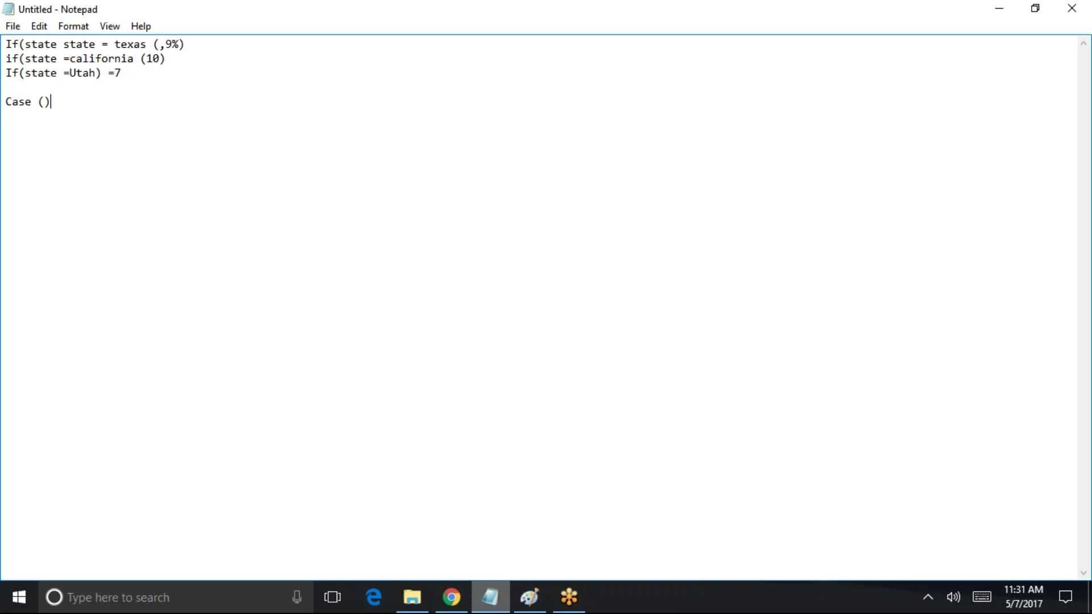
key(Left)
text(State) )
List the case values "Cal = 10" and "Utah =7" on separate lines under Case (State)
text(Cal =)
text( 10)
key(Return)
text(Utah =)
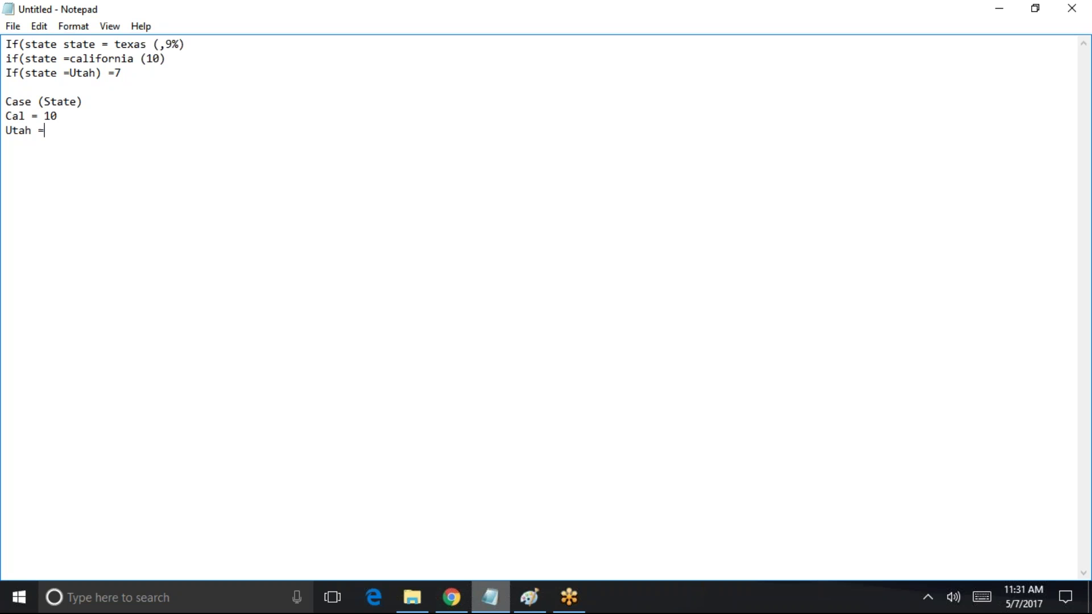
text(7)
key(Return)
Compare the block of three If conditions with the Case (State) block by highlighting each
drag(154, 67, 8, 33)
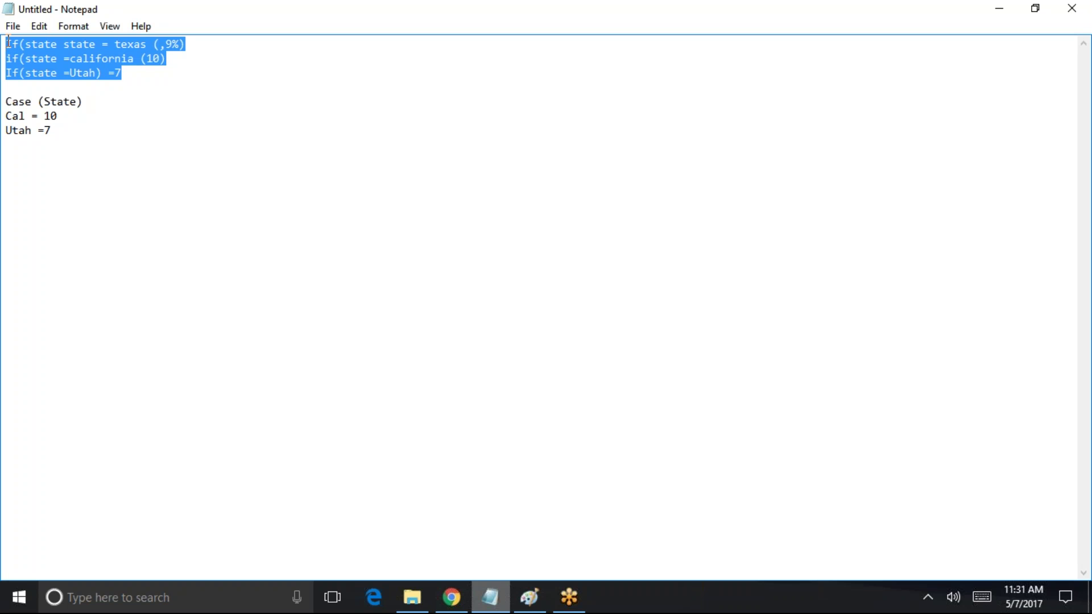
drag(62, 130, 7, 98)
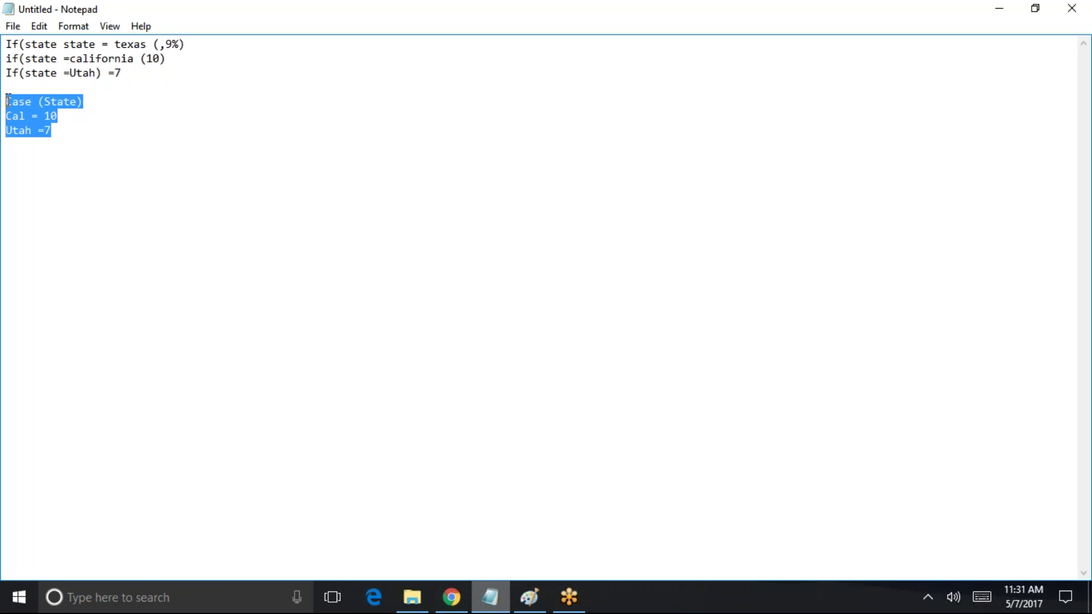
drag(145, 73, 7, 41)
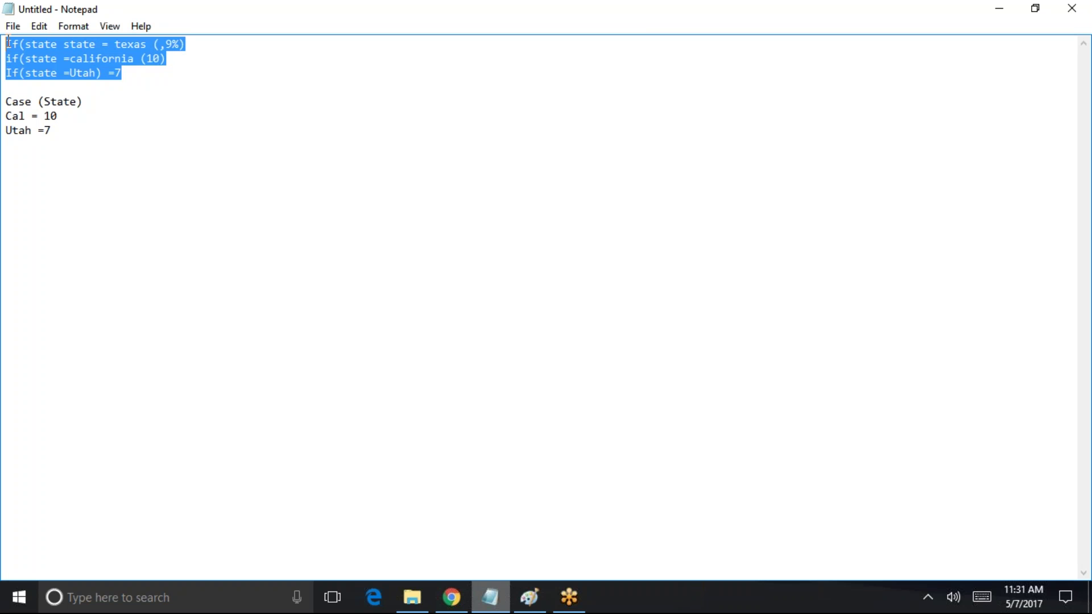
Write the note "3900 character" below the Case (State) block, separated from it by a blank line
drag(191, 80, 8, 42)
click(230, 175)
key(Return)
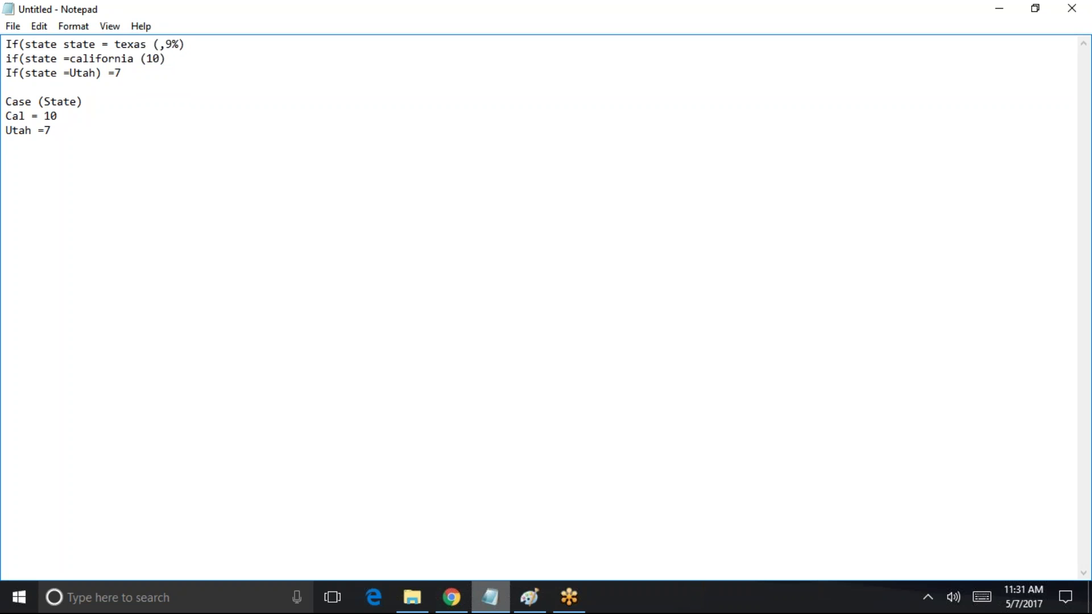
text(###)
key(BackSpace)
key(BackSpace)
key(BackSpace)
text(3900 charater)
key(BackSpace)
key(BackSpace)
key(BackSpace)
text(cter)
Add the line "Let if you sales TAx = formula ()" under the 3900 character note
text(Let )
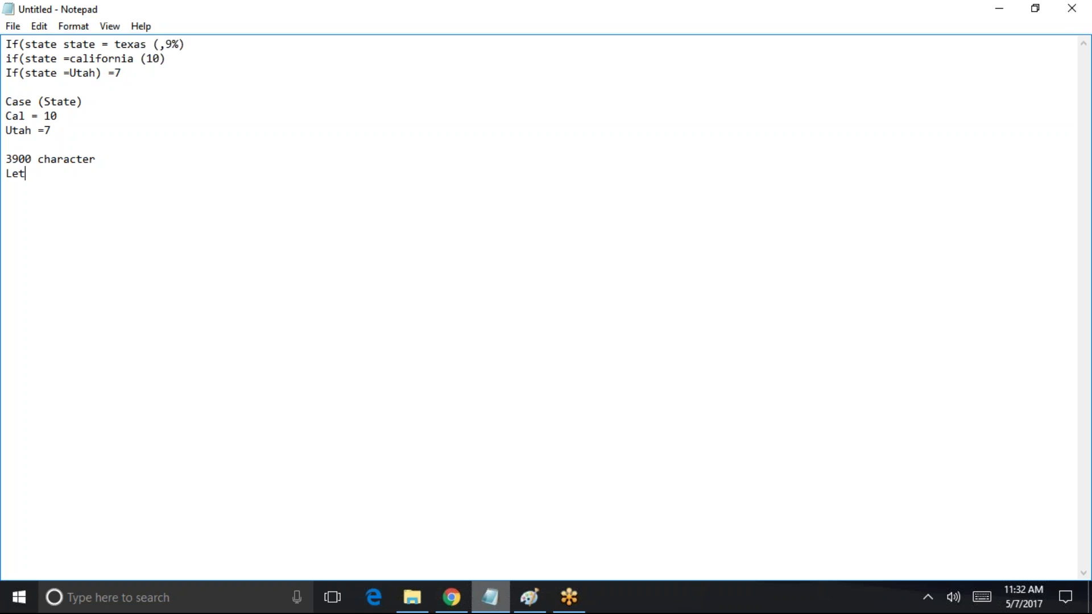
text(if you)
text(s)
key(BackSpace)
text(salesf)
key(BackSpace)
text(TAx = forma)
key(BackSpace)
text(ulat)
key(BackSpace)
text(())
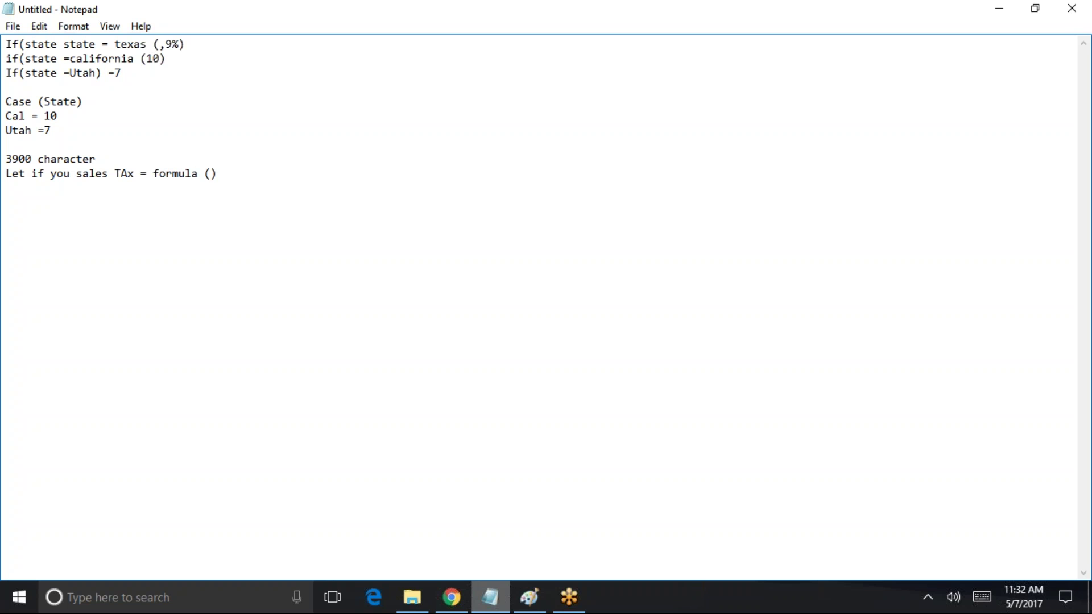
Insert the condition if(state =='California',) inside the parentheses of the sales tax formula
text(if()St)
key(BackSpace)
key(BackSpace)
text(state =='Cal')
key(Left)
text(California)
key(Right)
text(,)
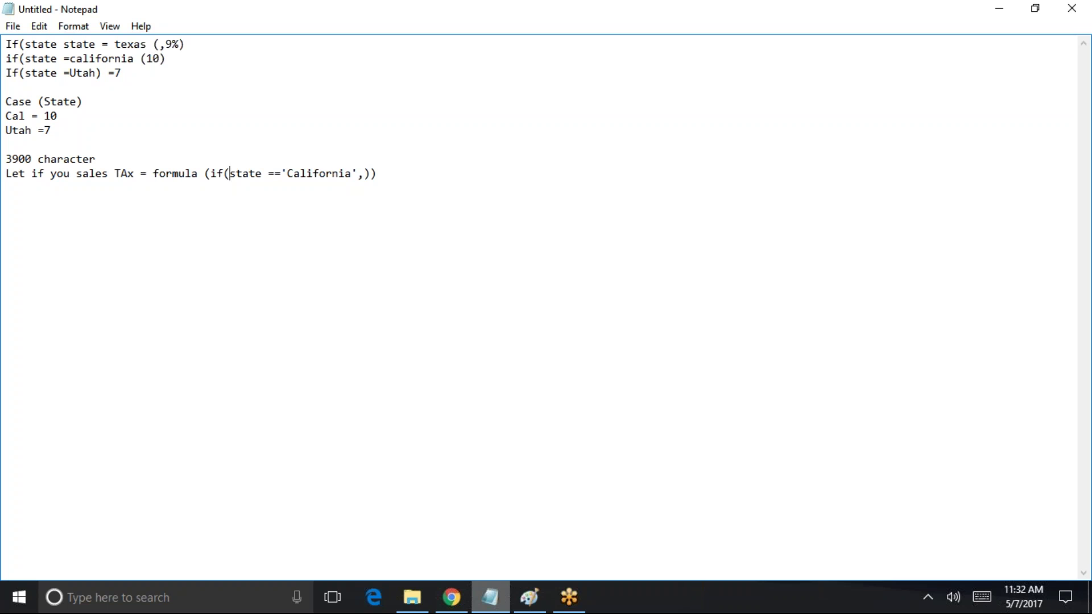
Give the California condition the value 9 and nest a second condition, if(state ==utah',10), on the following line
click(233, 173)
text(9)
key(BackSpace)
click(365, 176)
text(9)
key(Return)
text(if())
key(Left)
text(state ==ut)
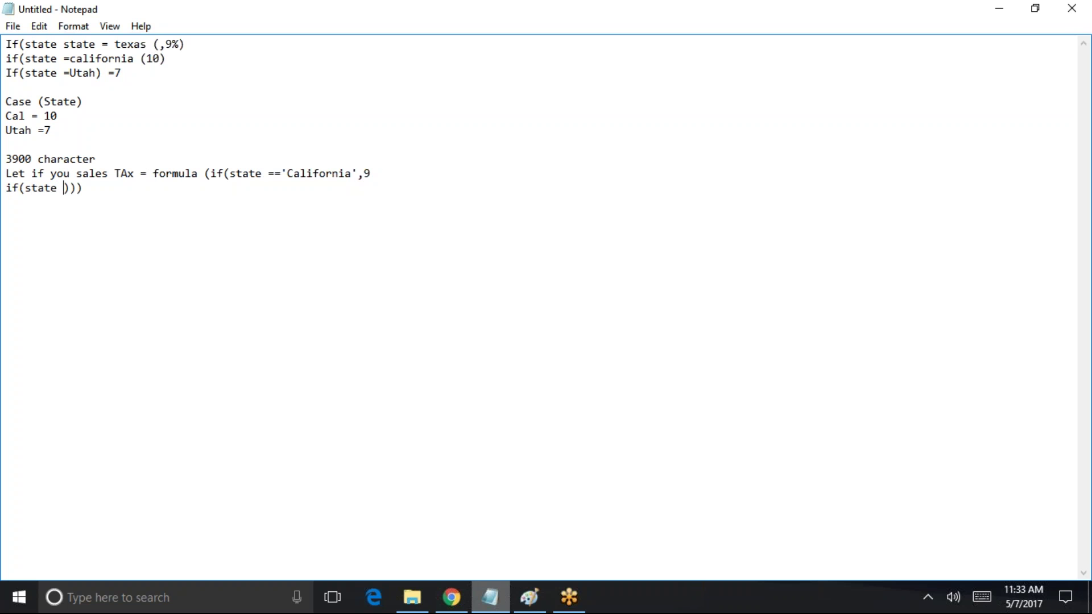
text(',10)
Write "------- if(state=texas,8)" as a further condition below the nested If formula
click(147, 188)
text(------- if())
key(Left)
text(state=te)
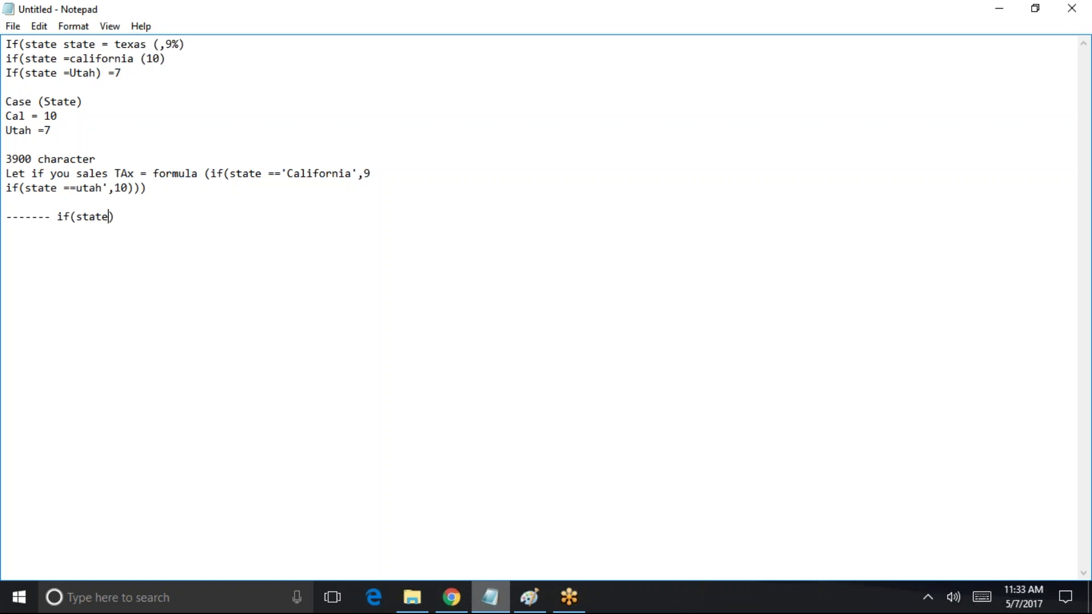
text(xas,8)
Start an empty case() expression below the Texas condition, leaving a blank line between them
key(Return)
text(case)
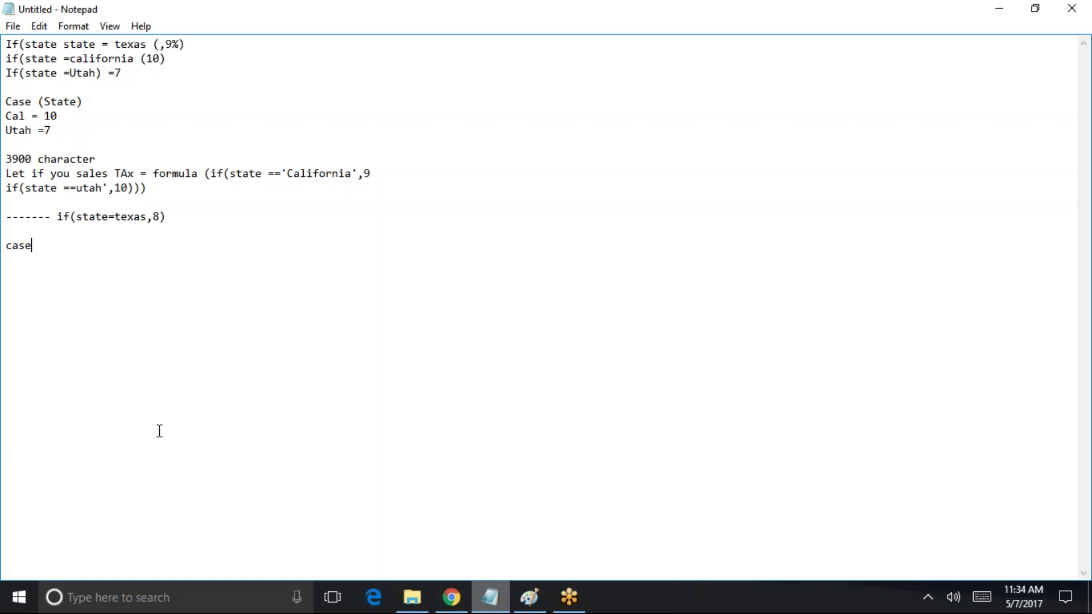
text(())
key(Left)
text(am)
key(BackSpace)
key(BackSpace)
text(month)
key(BackSpace)
key(BackSpace)
key(BackSpace)
key(BackSpace)
key(BackSpace)
Make state the case argument and list "california 9" and "texas 7" on indented lines beneath it
text(state)   californa)
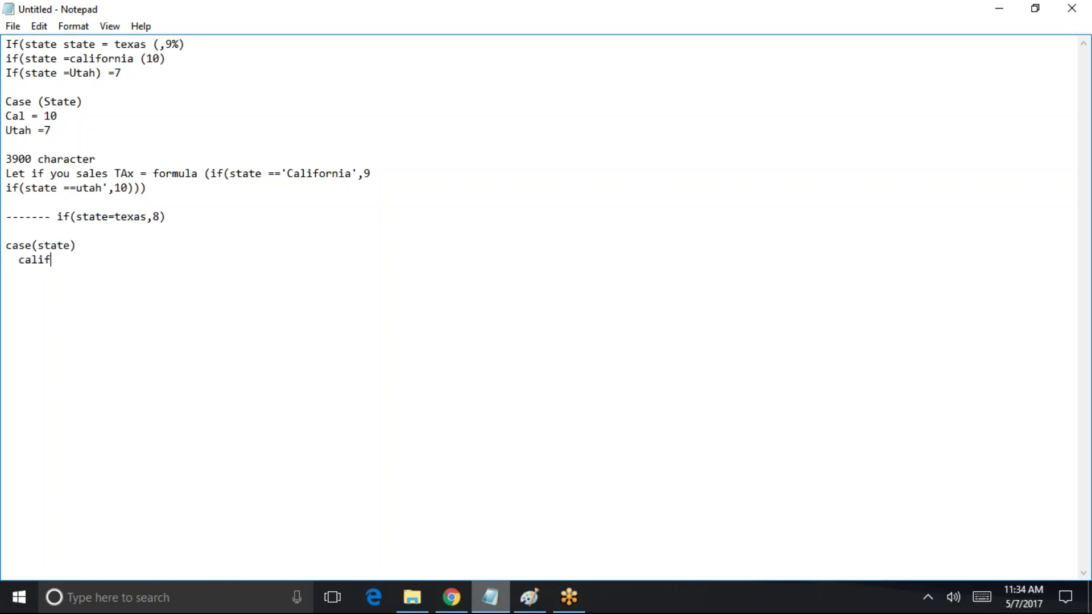
key(BackSpace)
text(ia 9)
key(Return)
key(BackSpace)
text(texas   7)
Compare the nested If formula with the case(state) block by highlighting the corresponding parts of each
drag(208, 219, 6, 161)
drag(141, 284, 7, 246)
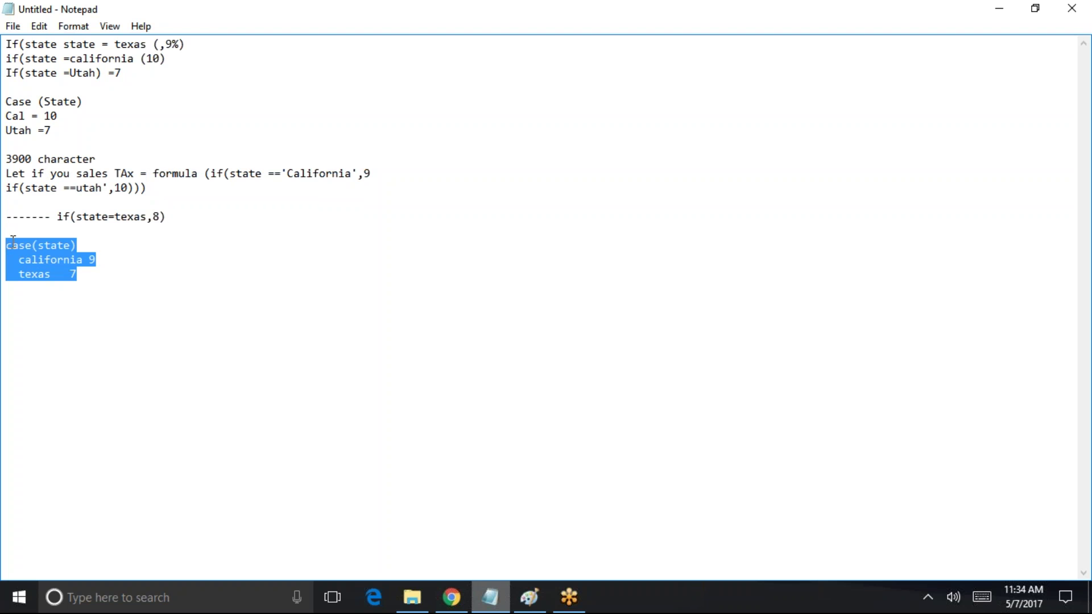
click(17, 178)
drag(18, 186, 7, 187)
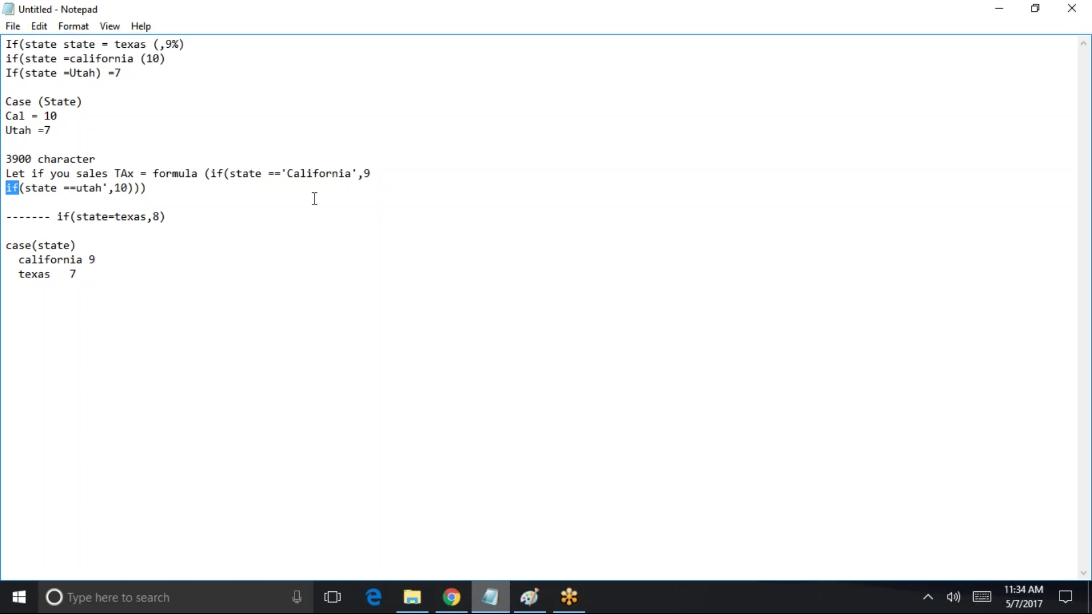
drag(32, 246, 8, 250)
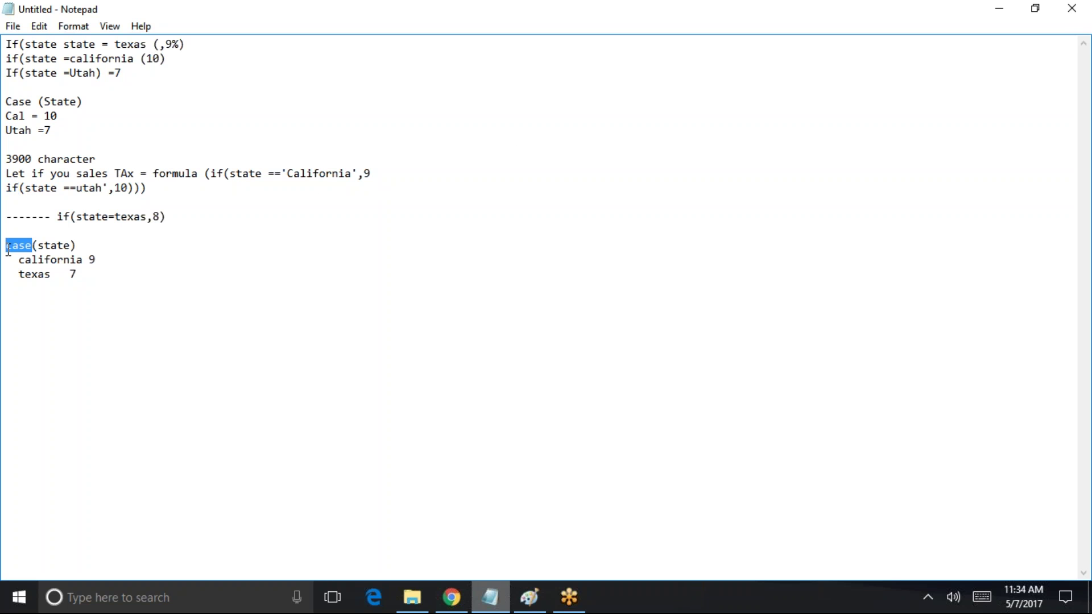
drag(66, 278, 6, 257)
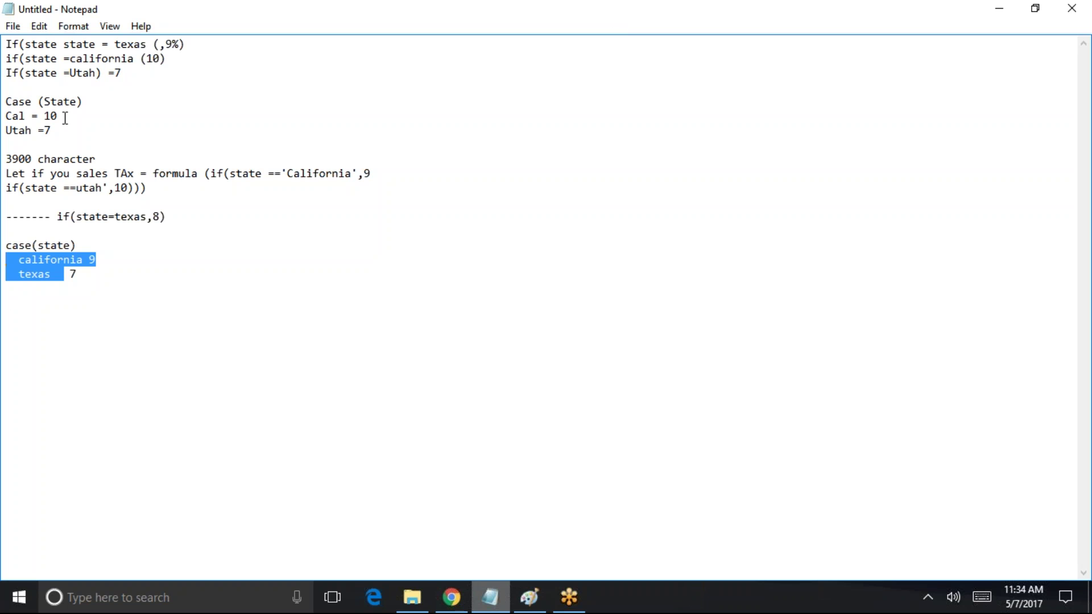
drag(70, 274, 7, 212)
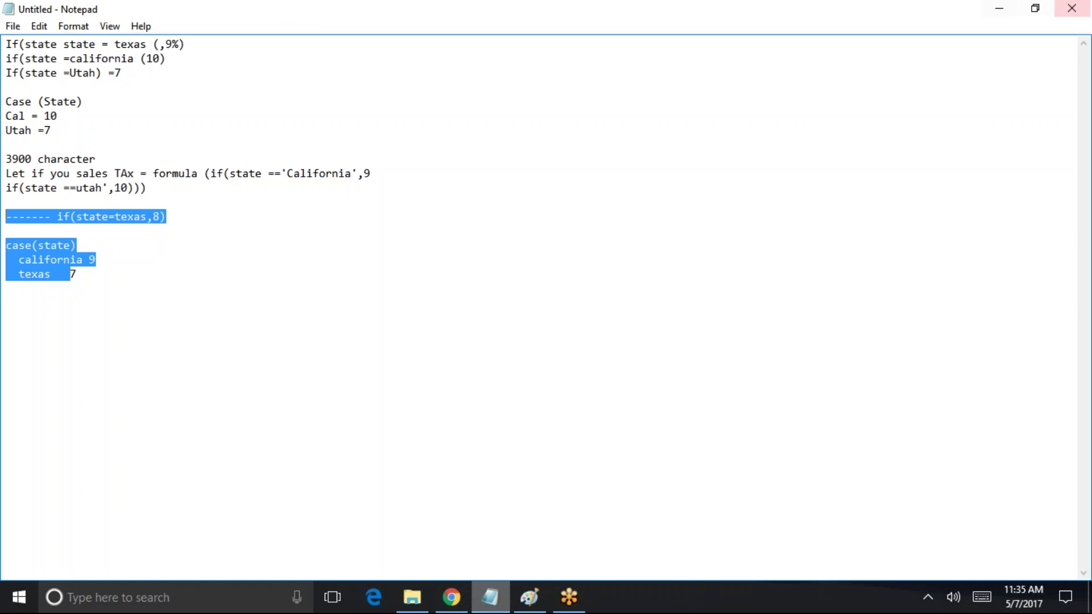
Switch to Paint and start a blank picture, discarding the Merchandise sketch without saving
click(1000, 11)
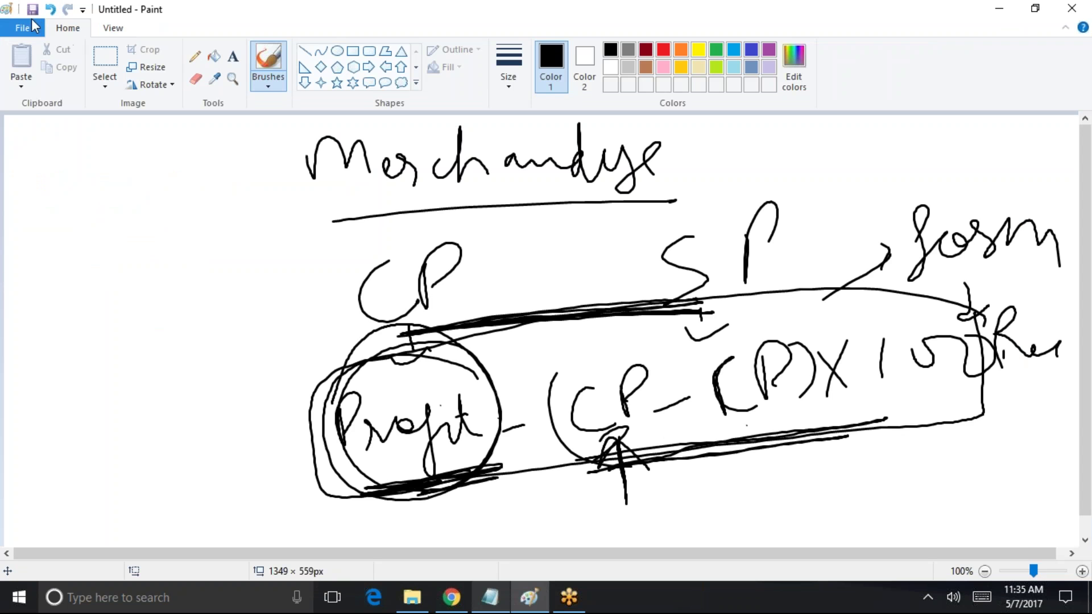
click(31, 33)
click(27, 33)
click(31, 29)
click(32, 26)
click(39, 32)
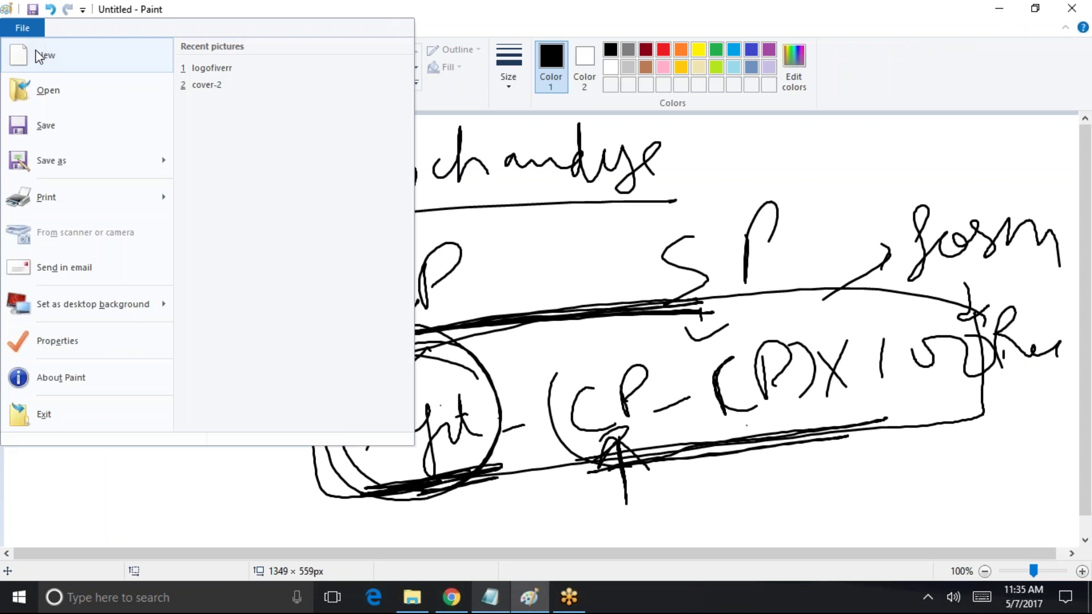
click(39, 32)
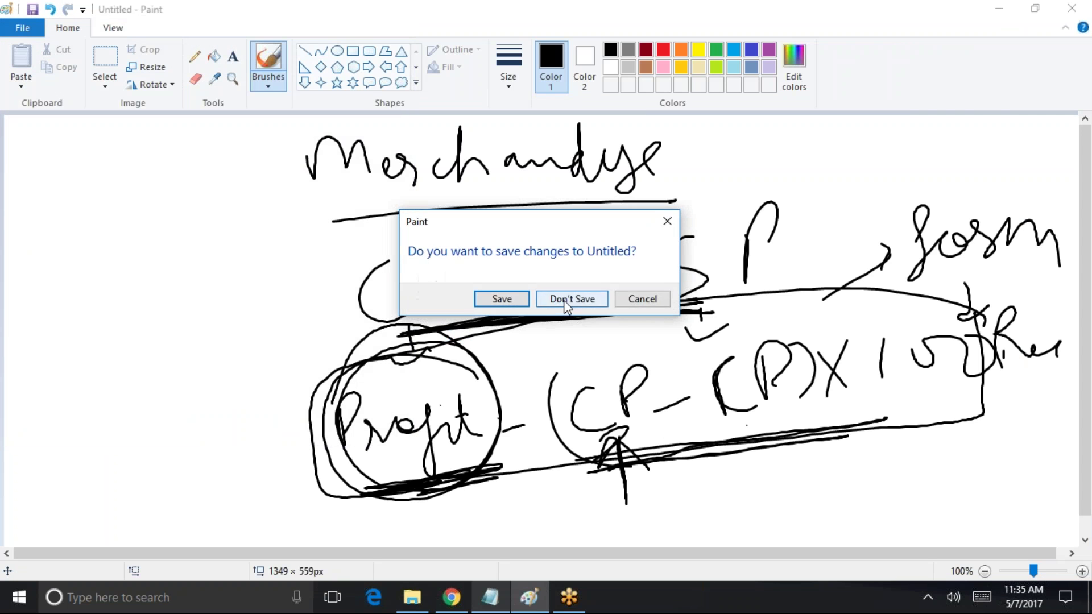
click(563, 298)
Handwrite the heading "Roll up Summary" near the top of the canvas with the brush and underline it twice
mouse_move(437, 156)
mouse_down()
mouse_move(457, 200)
mouse_move(506, 162)
mouse_move(508, 183)
mouse_up()
drag(531, 181, 582, 195)
mouse_move(635, 155)
mouse_down()
mouse_move(622, 196)
mouse_move(696, 180)
mouse_move(866, 181)
mouse_move(879, 247)
mouse_move(410, 246)
mouse_up()
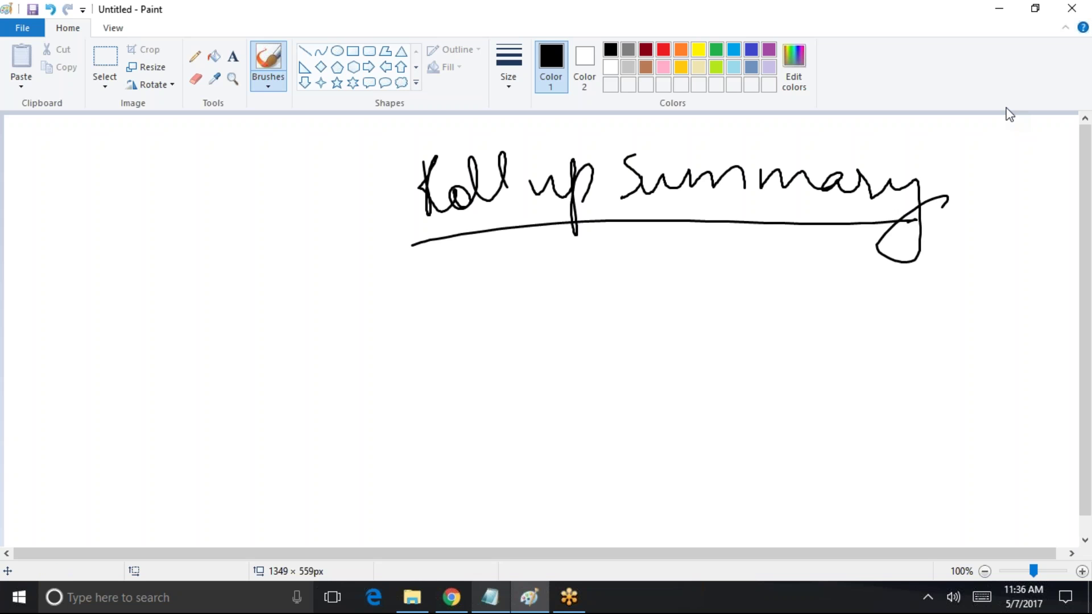
drag(419, 238, 883, 218)
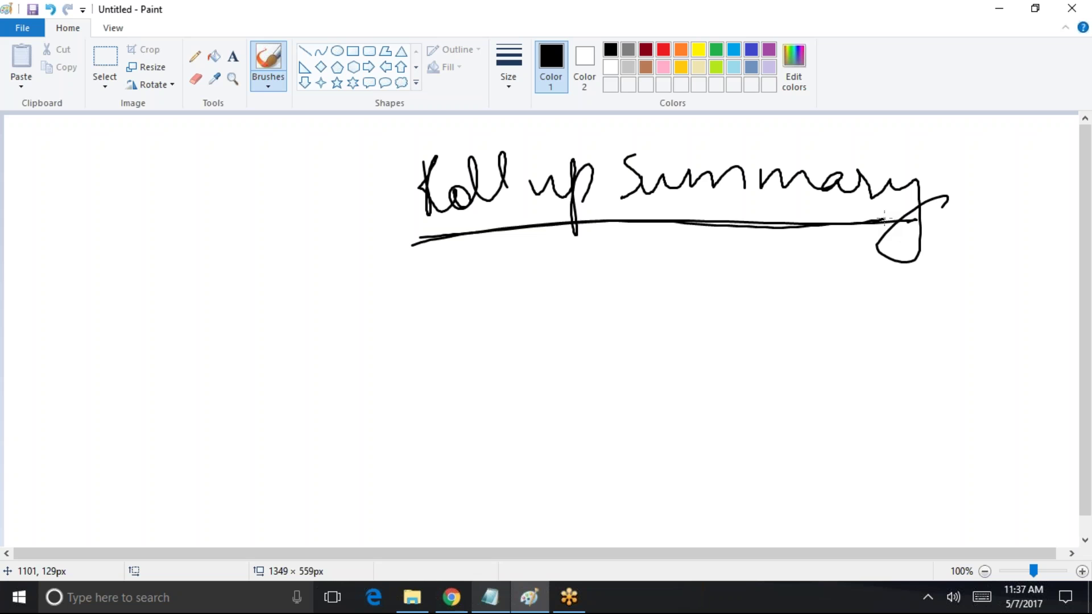
Draw a downward arrow from the heading, write "Invoice" beneath it and underline the word
mouse_move(470, 234)
mouse_down()
mouse_move(470, 290)
mouse_move(499, 288)
mouse_up()
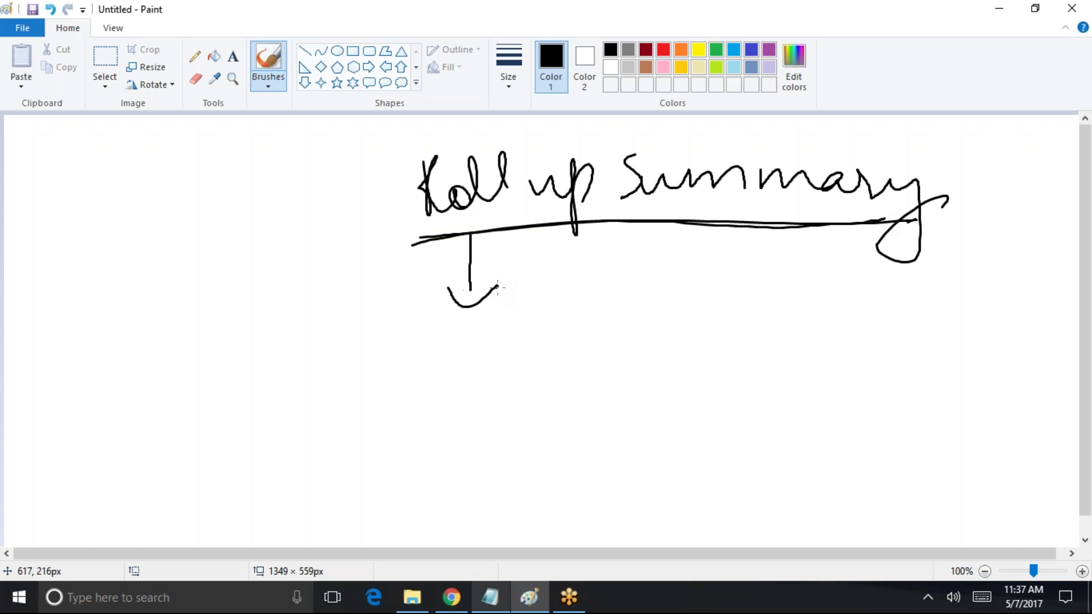
click(441, 334)
drag(417, 340, 455, 331)
mouse_move(444, 335)
mouse_down()
mouse_move(443, 363)
mouse_move(457, 374)
mouse_move(513, 342)
mouse_move(555, 337)
mouse_move(619, 361)
mouse_up()
mouse_move(613, 307)
mouse_down()
mouse_move(612, 326)
mouse_move(714, 358)
mouse_up()
drag(416, 401, 778, 385)
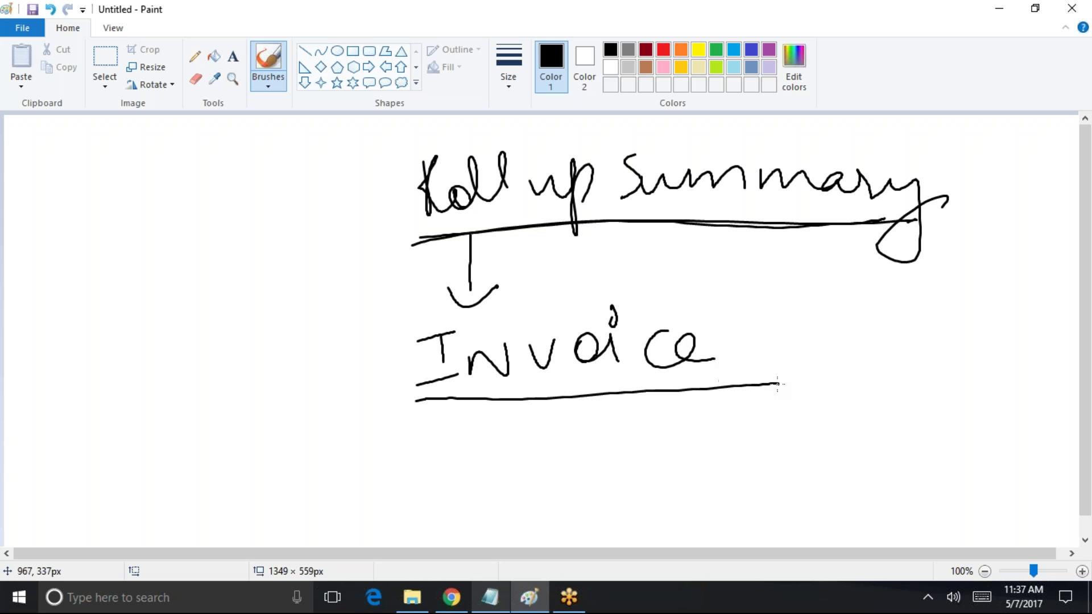
Draw a bracket beside Invoice and handwrite the two-line note beginning "No of" next to it
mouse_move(788, 306)
mouse_down()
mouse_move(801, 386)
mouse_move(839, 383)
mouse_up()
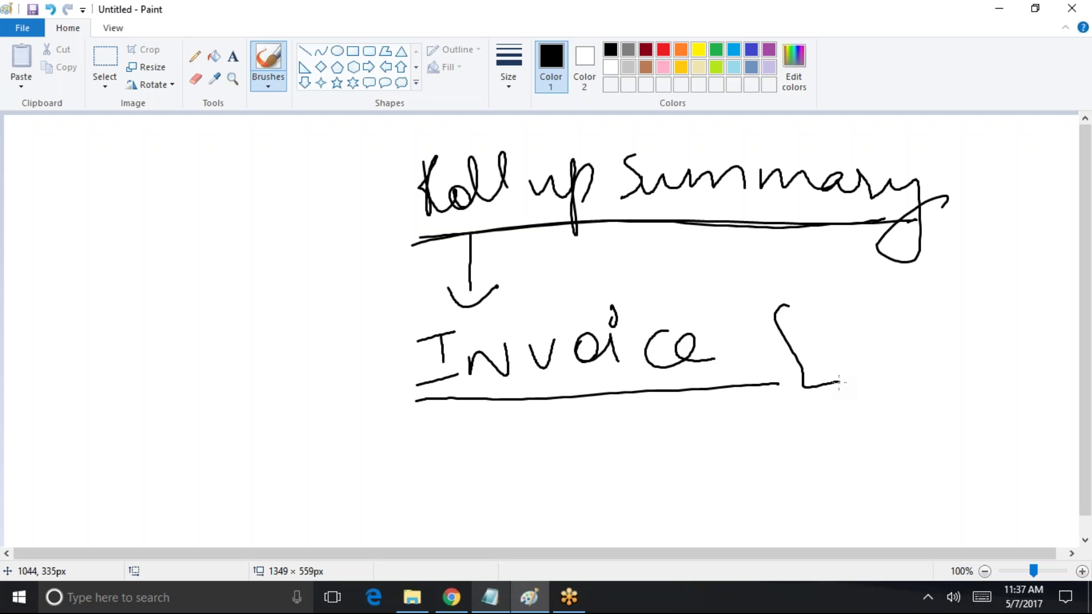
mouse_move(825, 312)
mouse_down()
mouse_move(826, 323)
mouse_move(869, 296)
mouse_move(889, 309)
mouse_move(989, 319)
mouse_up()
mouse_move(897, 348)
mouse_down()
mouse_move(905, 370)
mouse_move(978, 370)
mouse_move(994, 382)
mouse_up()
Emphasize Invoice with an outline and extra underlines, and circle the "No of" note with a vertical line through it
mouse_move(483, 394)
mouse_down()
mouse_move(639, 289)
mouse_move(398, 406)
mouse_move(538, 397)
mouse_up()
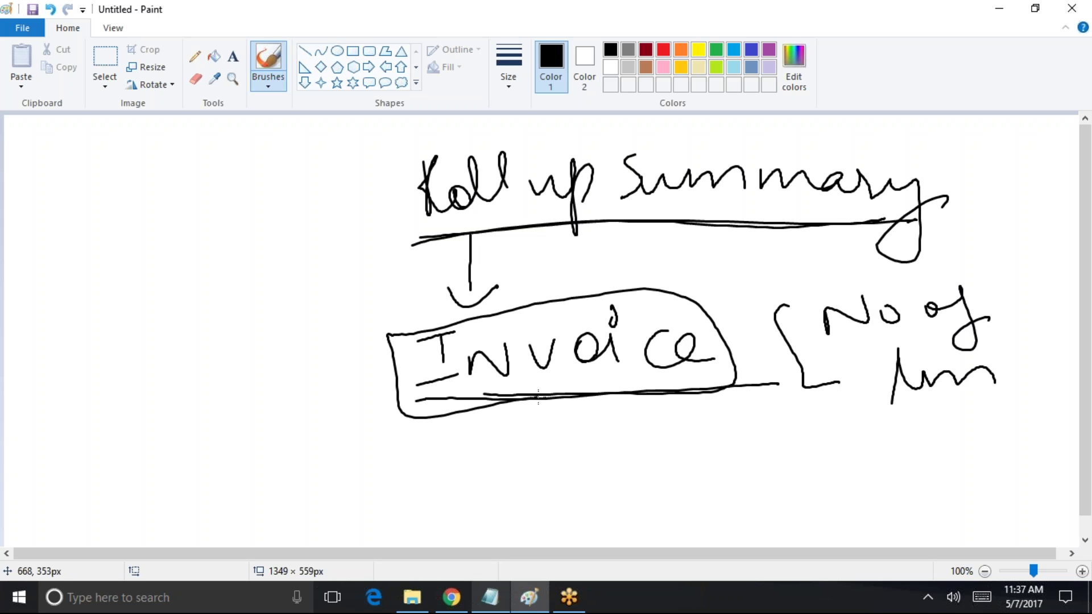
drag(692, 380, 468, 408)
mouse_move(1001, 319)
mouse_down()
mouse_move(780, 335)
mouse_move(1005, 385)
mouse_move(880, 273)
mouse_up()
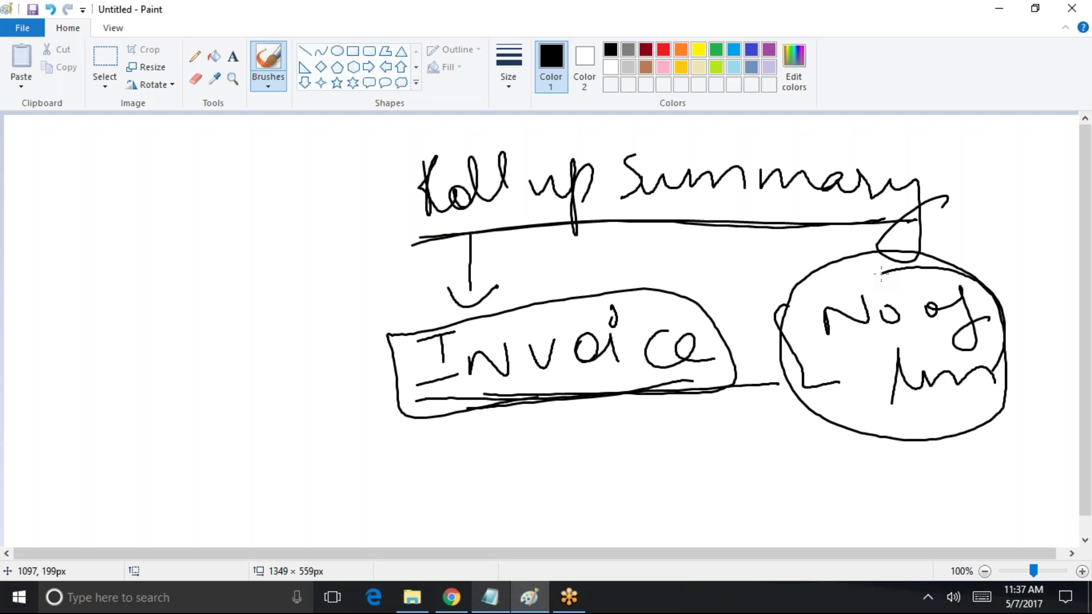
drag(436, 412, 677, 378)
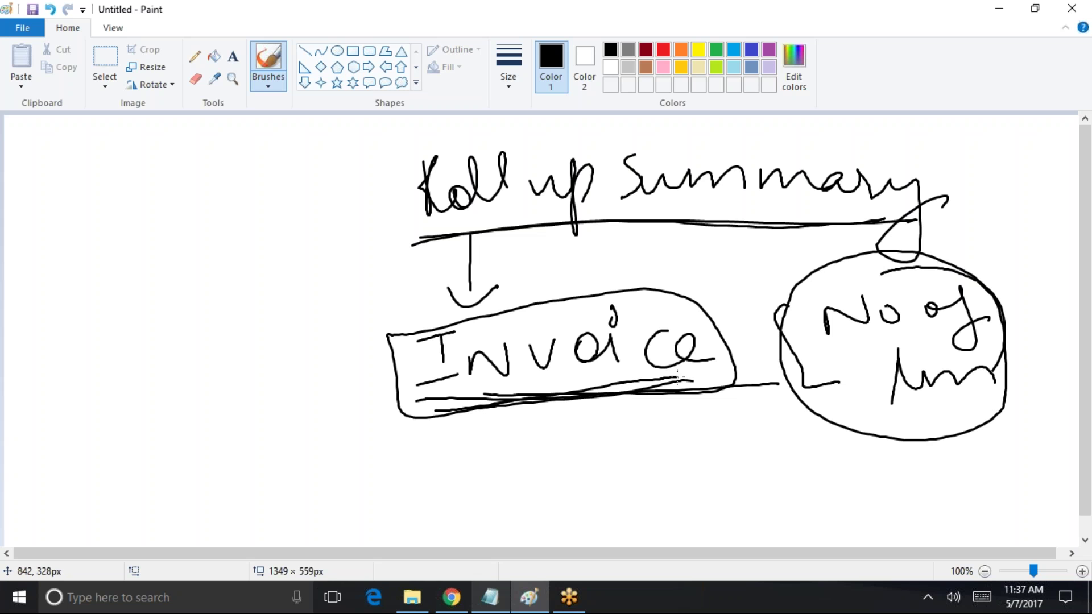
mouse_move(1001, 348)
mouse_down()
mouse_move(902, 250)
mouse_move(961, 435)
mouse_move(983, 287)
mouse_move(863, 263)
mouse_move(868, 252)
mouse_move(891, 444)
mouse_up()
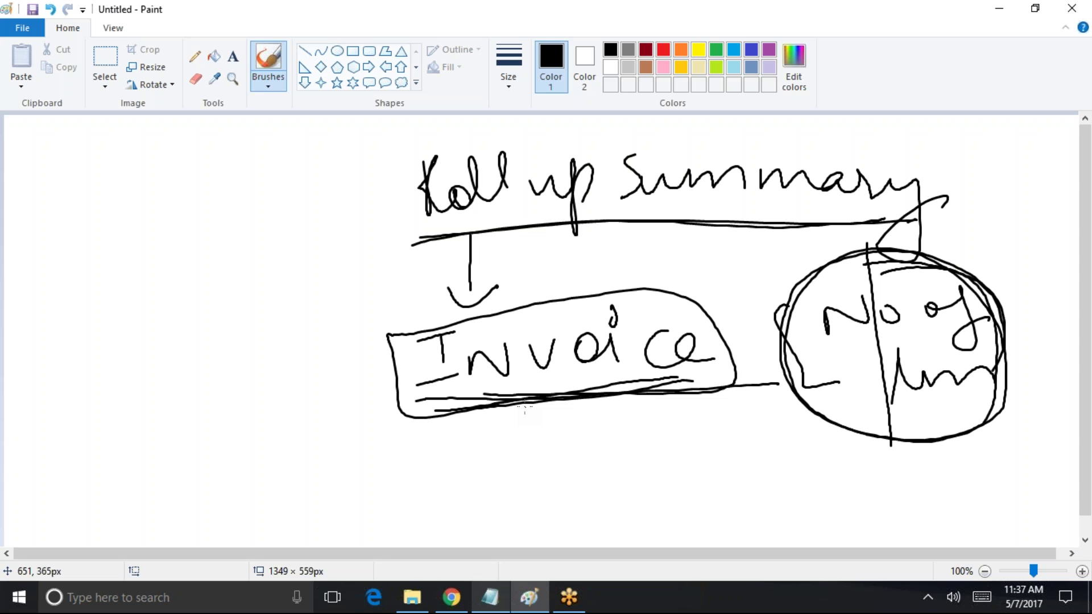
Circle Invoice, draw an arrow from it up to the Roll up Summary heading, and frame the whole sketch
mouse_move(696, 300)
mouse_down()
mouse_move(628, 273)
mouse_move(695, 395)
mouse_move(697, 297)
mouse_up()
mouse_move(531, 307)
mouse_down()
mouse_move(635, 248)
mouse_move(655, 218)
mouse_move(651, 254)
mouse_up()
mouse_move(924, 177)
mouse_down()
mouse_move(362, 171)
mouse_move(360, 454)
mouse_move(1011, 415)
mouse_move(819, 145)
mouse_up()
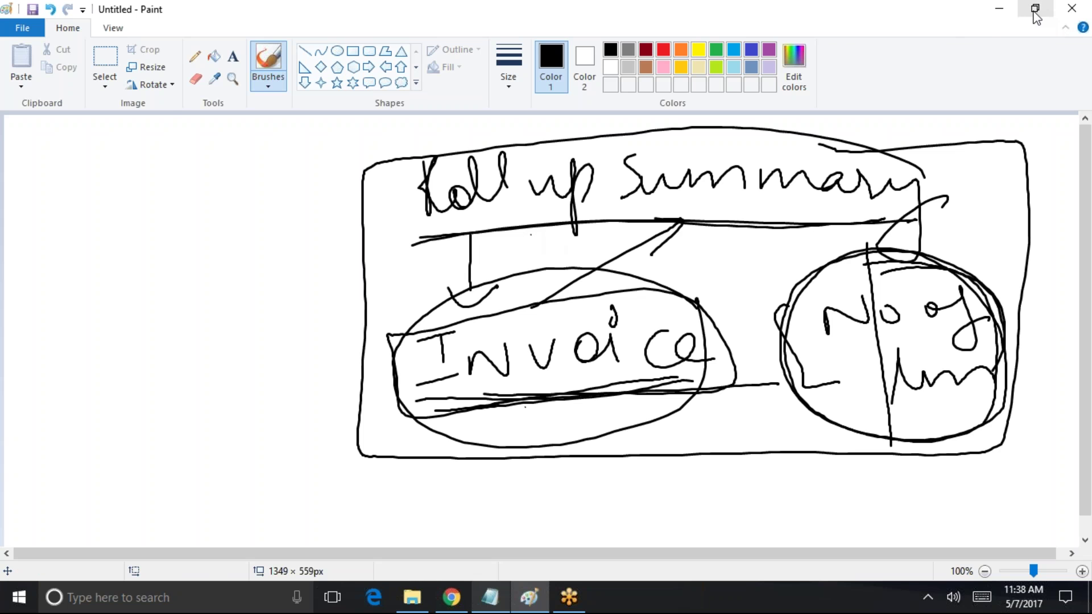
Switch to Salesforce in Chrome and start a new custom field on the Line Item object
click(999, 8)
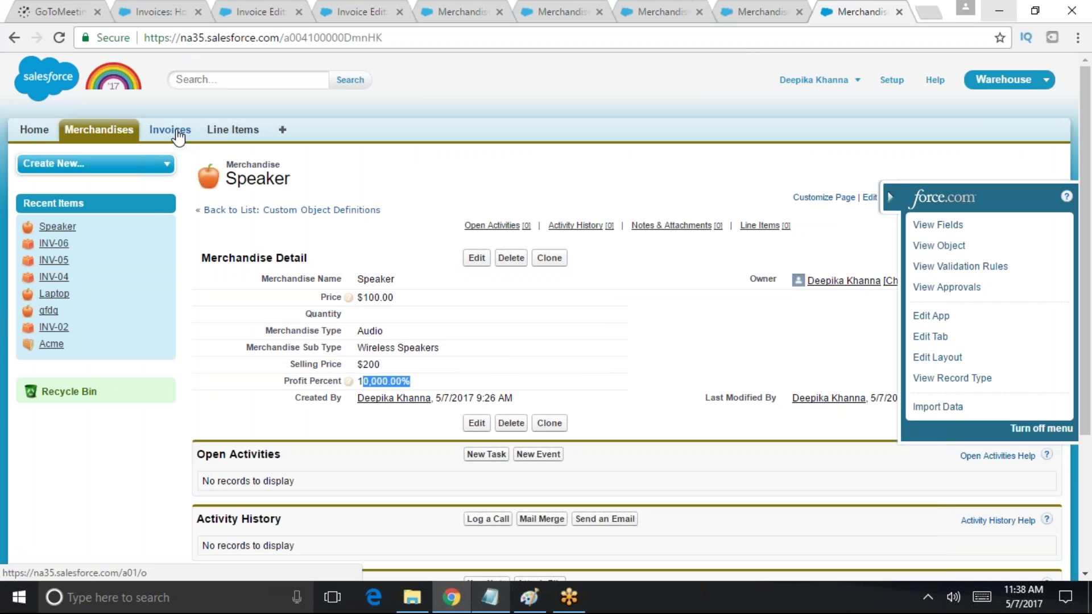
click(894, 81)
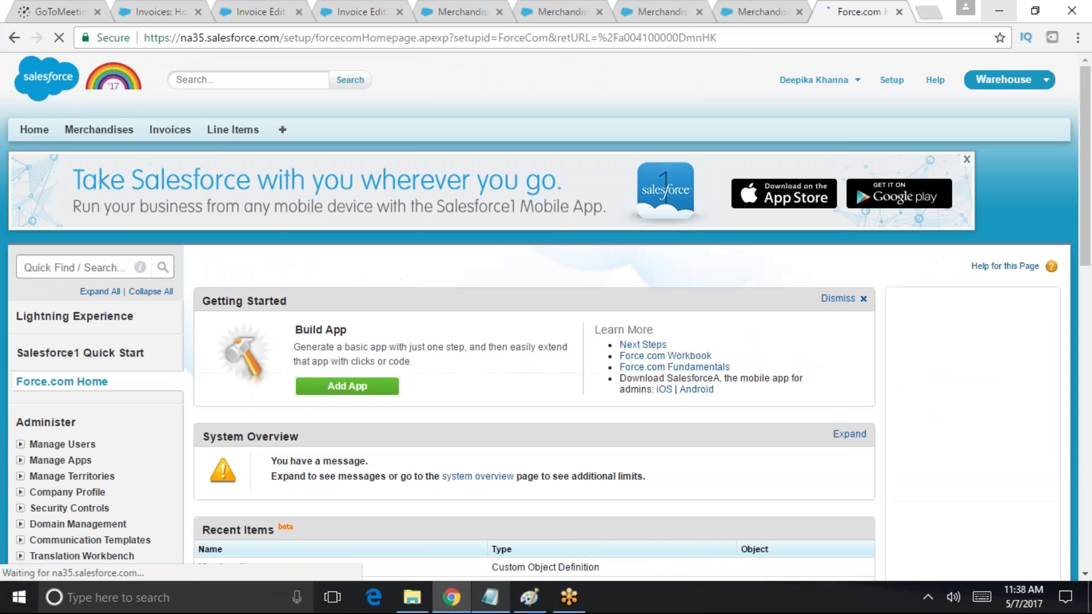
click(171, 132)
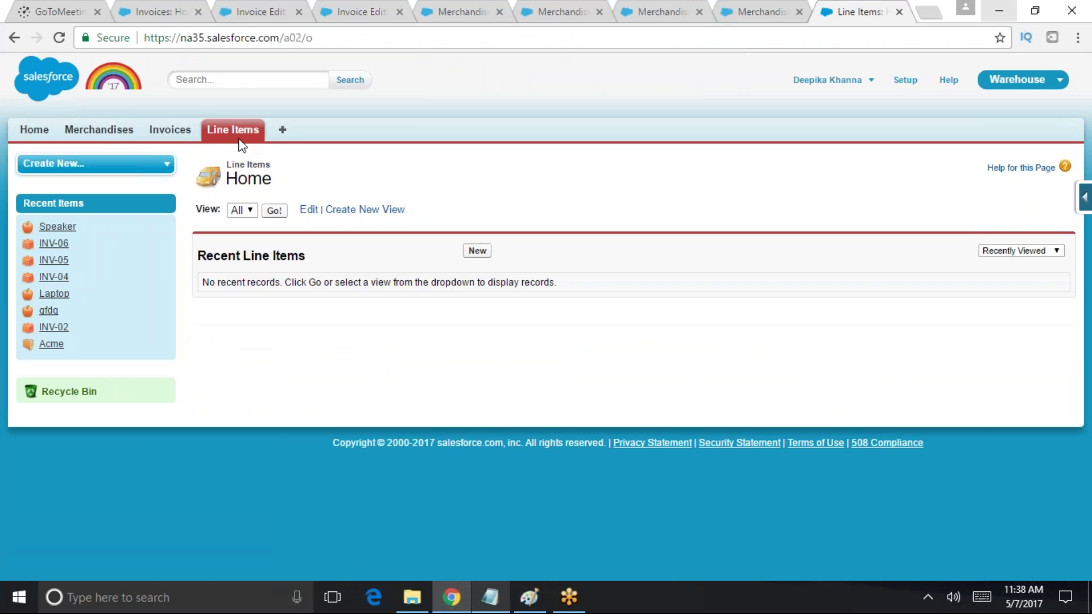
click(1084, 198)
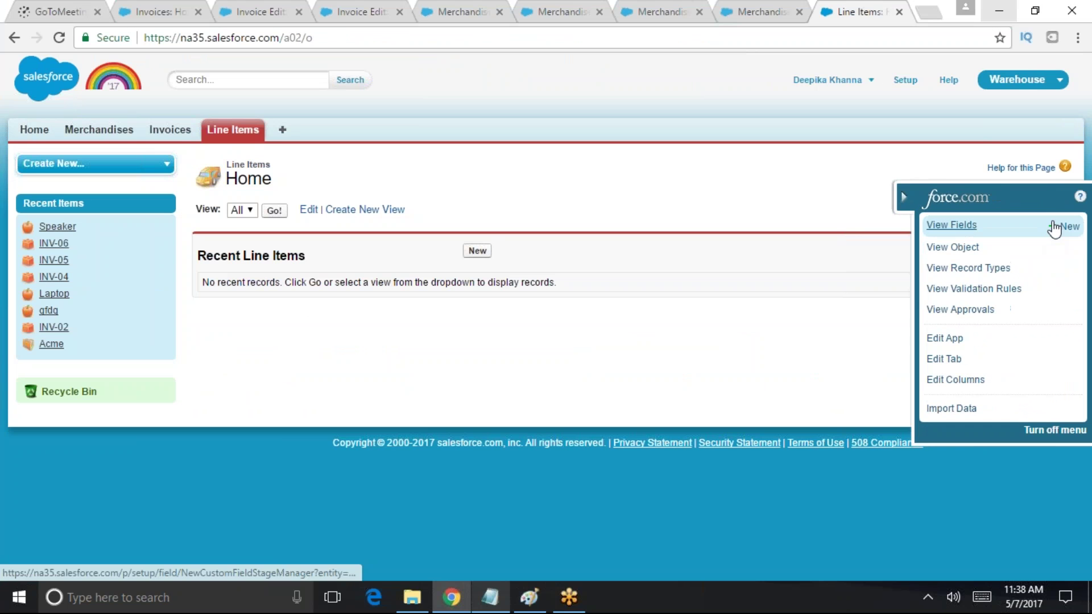
click(1061, 230)
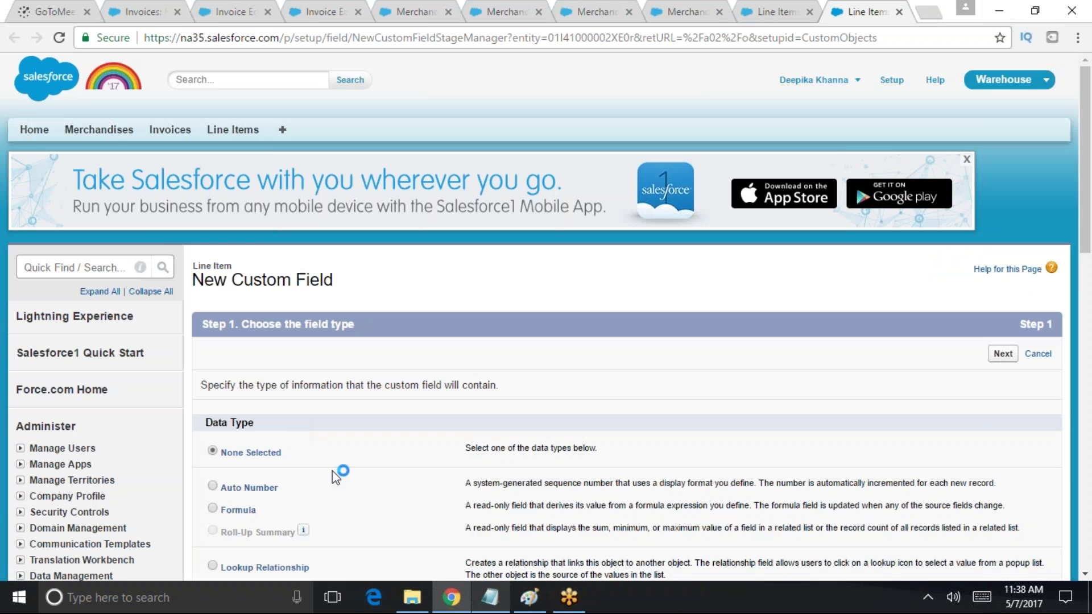
Examine the Roll-Up Summary description among the field types, highlighting the related list and record count wording
scroll(287, 418, down, 2)
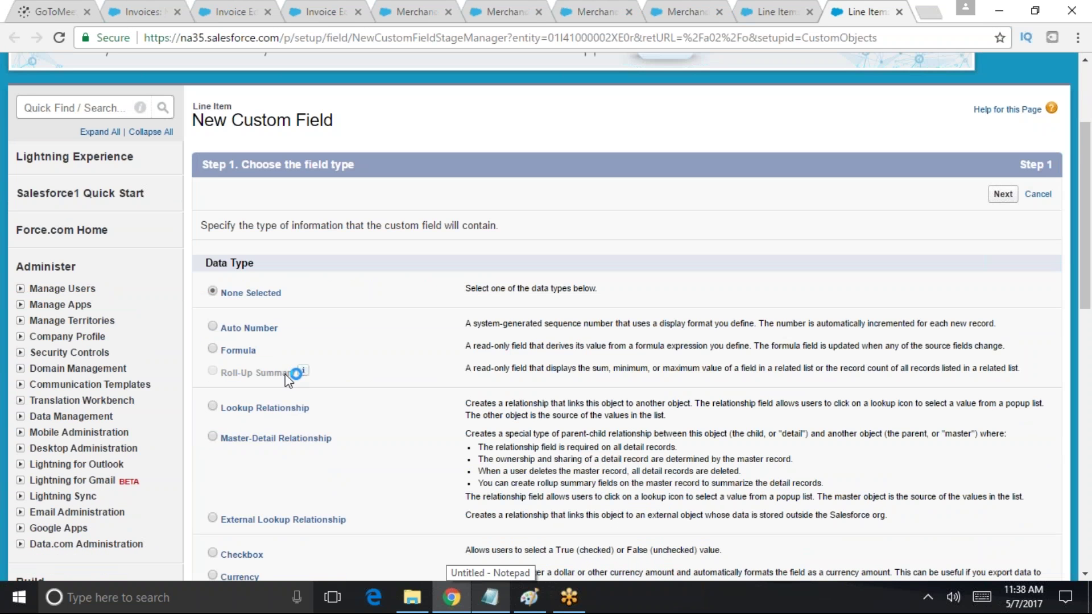
drag(465, 368, 609, 372)
click(633, 375)
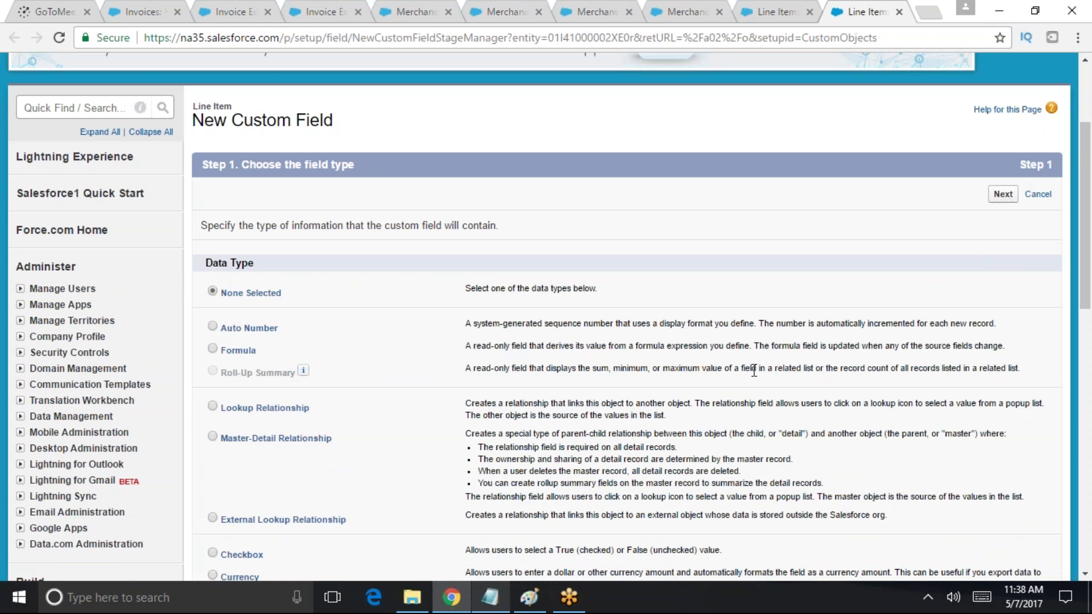
drag(711, 369, 764, 381)
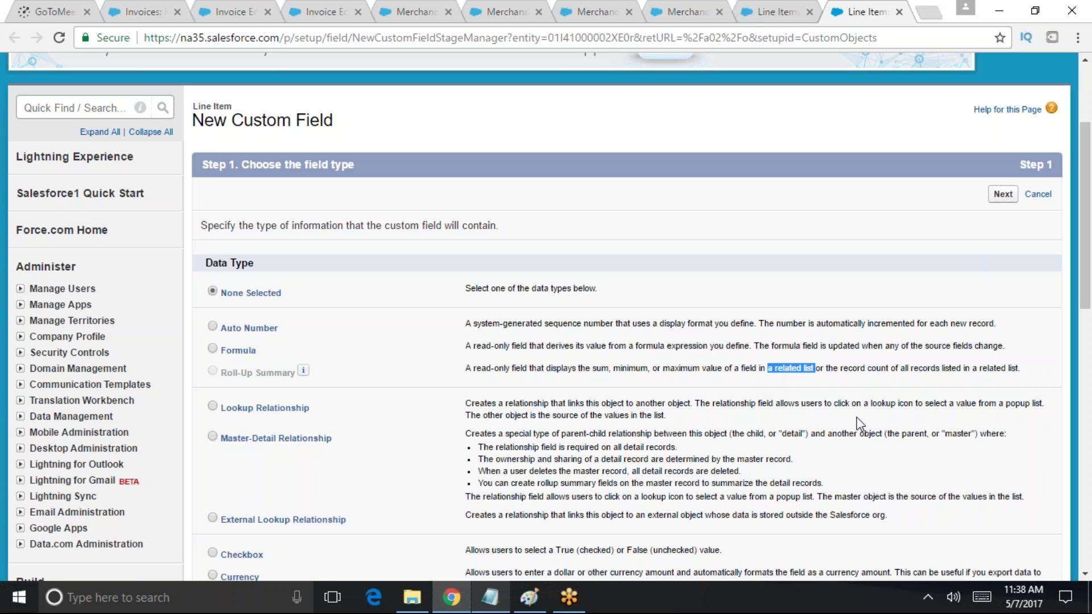
drag(841, 368, 1034, 370)
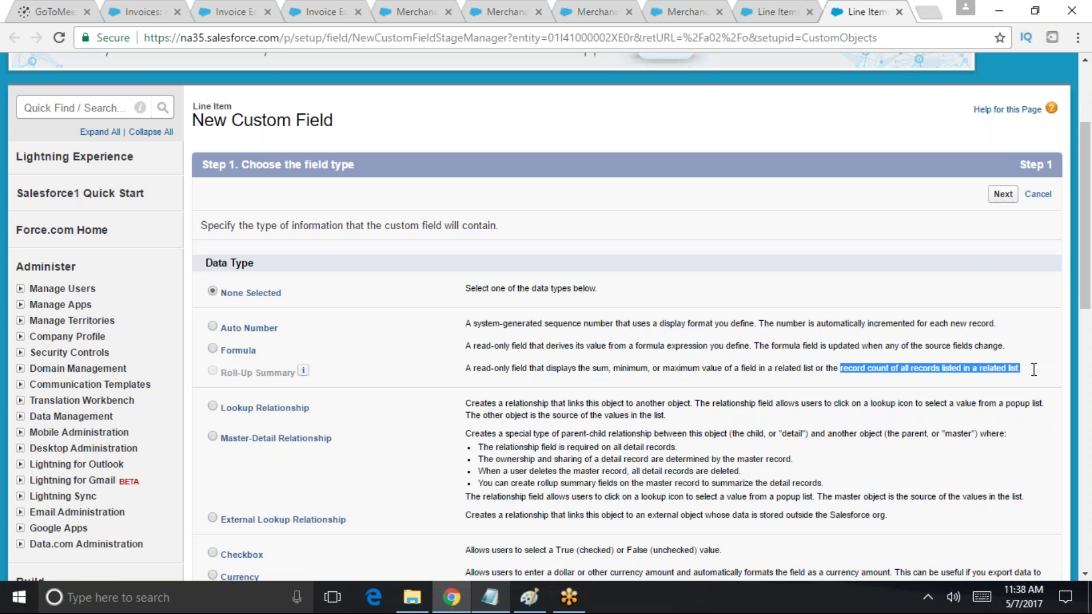
Highlight the opening words of the Roll-Up Summary description in the Line Item field types
click(870, 377)
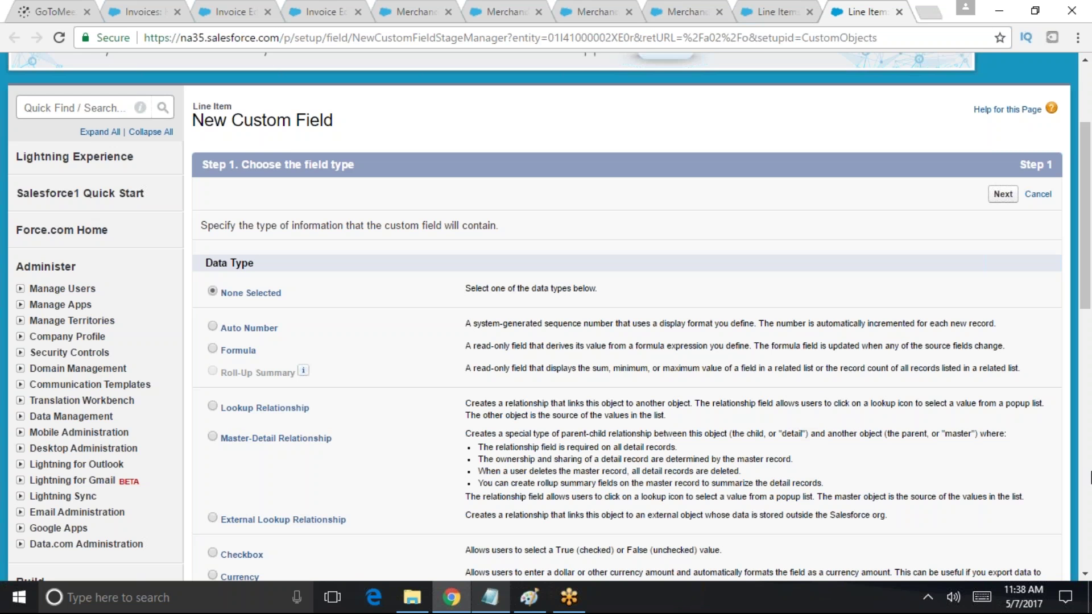
drag(449, 383, 594, 370)
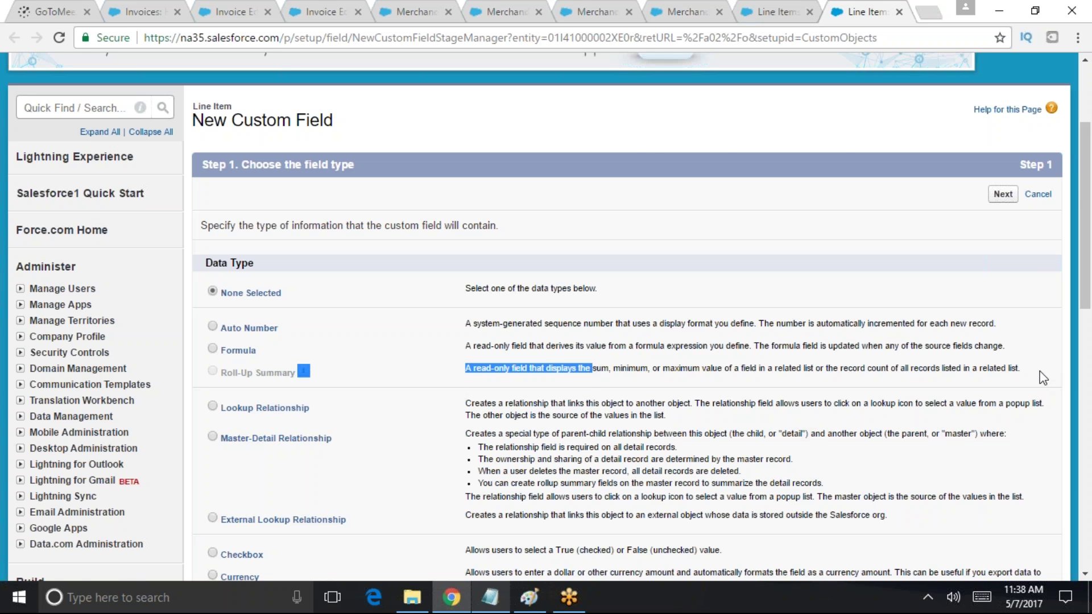
scroll(209, 305, up, 3)
scroll(220, 436, down, 3)
scroll(359, 213, up, 3)
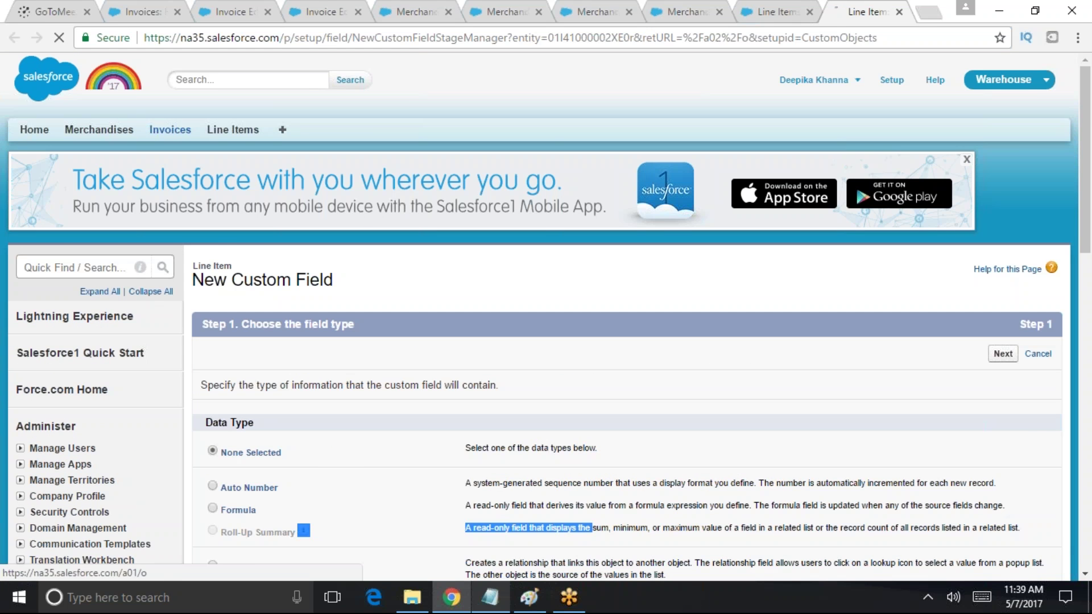
Start a new custom field on the Invoice object with the Roll-Up Summary data type
click(171, 130)
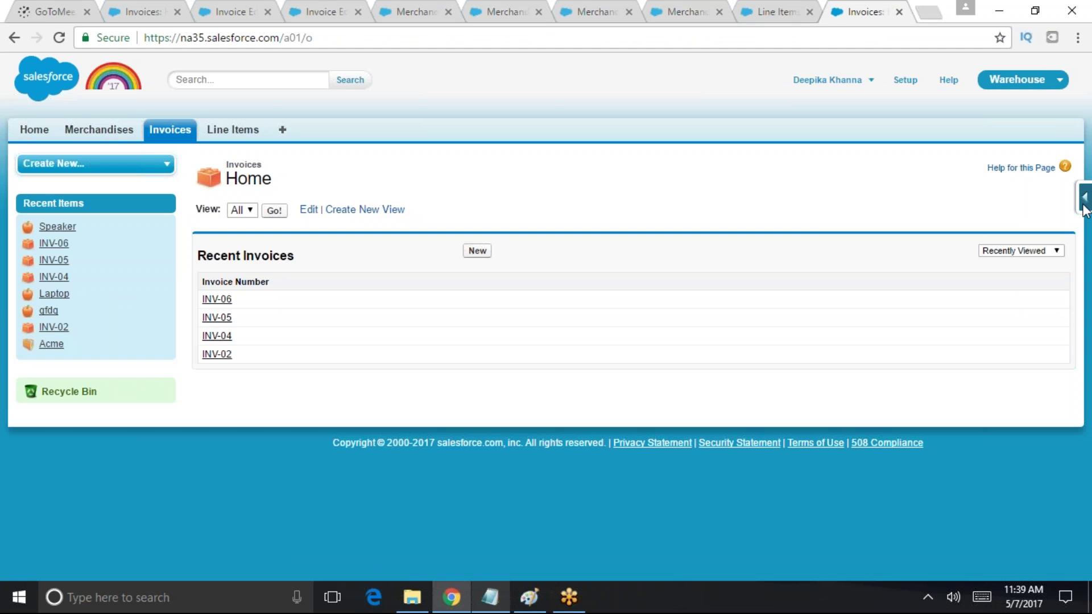
click(1086, 210)
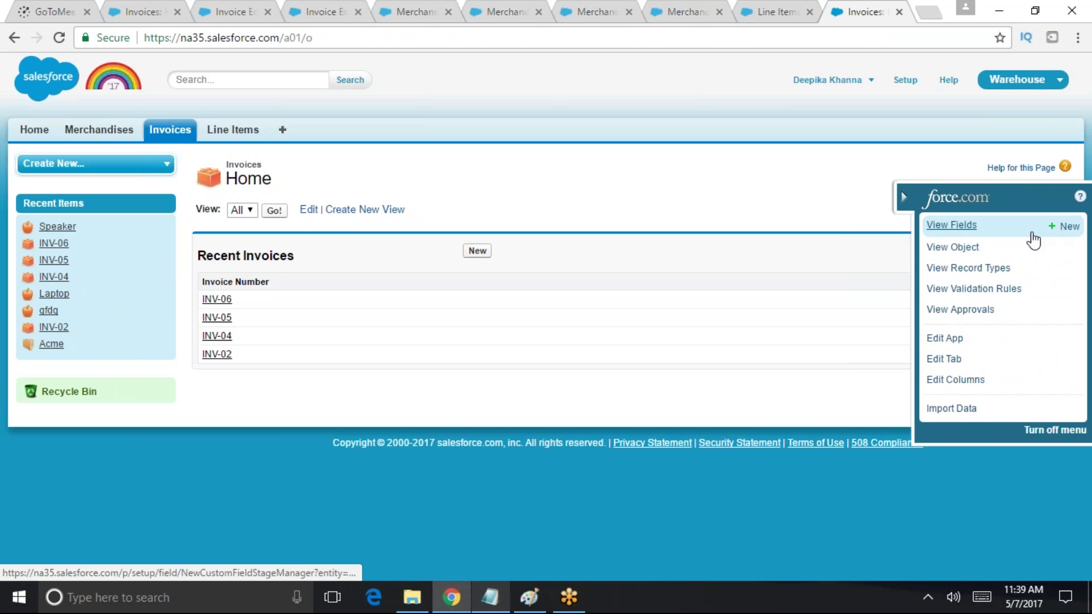
click(1060, 225)
scroll(364, 335, down, 3)
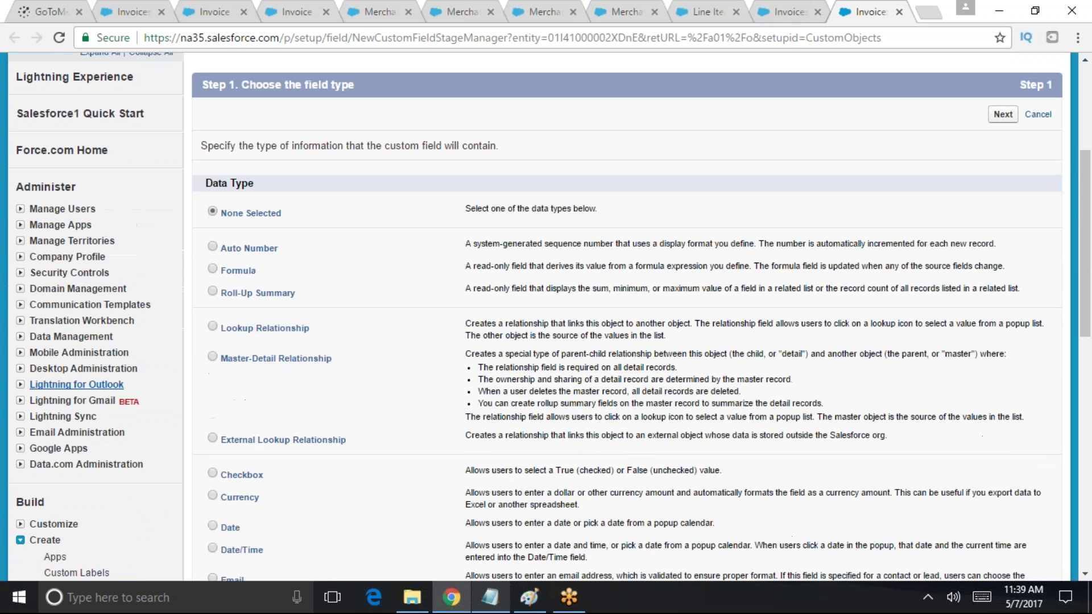
click(215, 294)
double_click(222, 293)
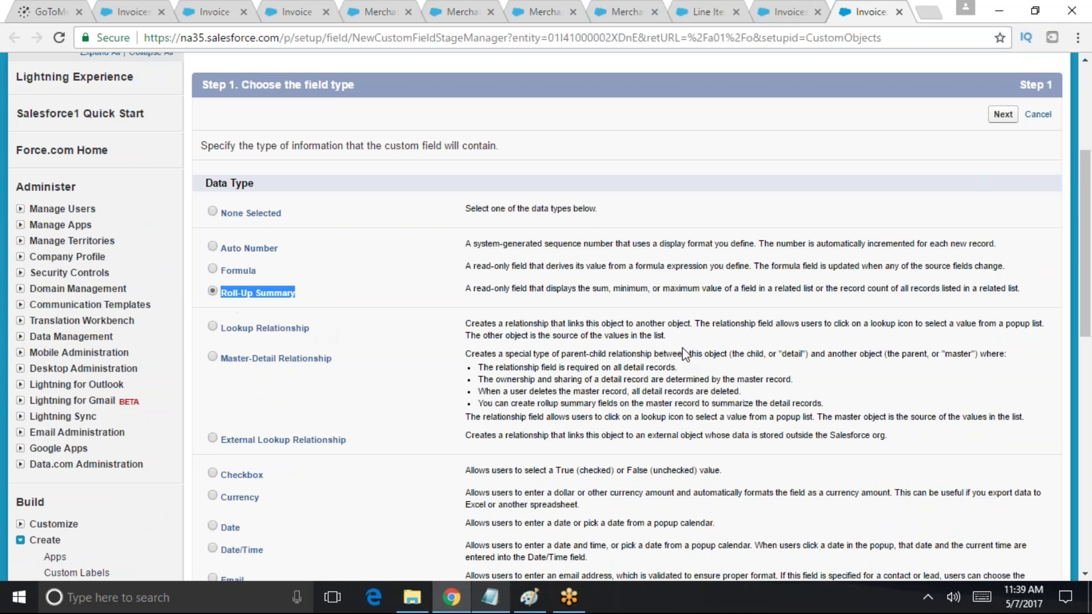
click(1003, 114)
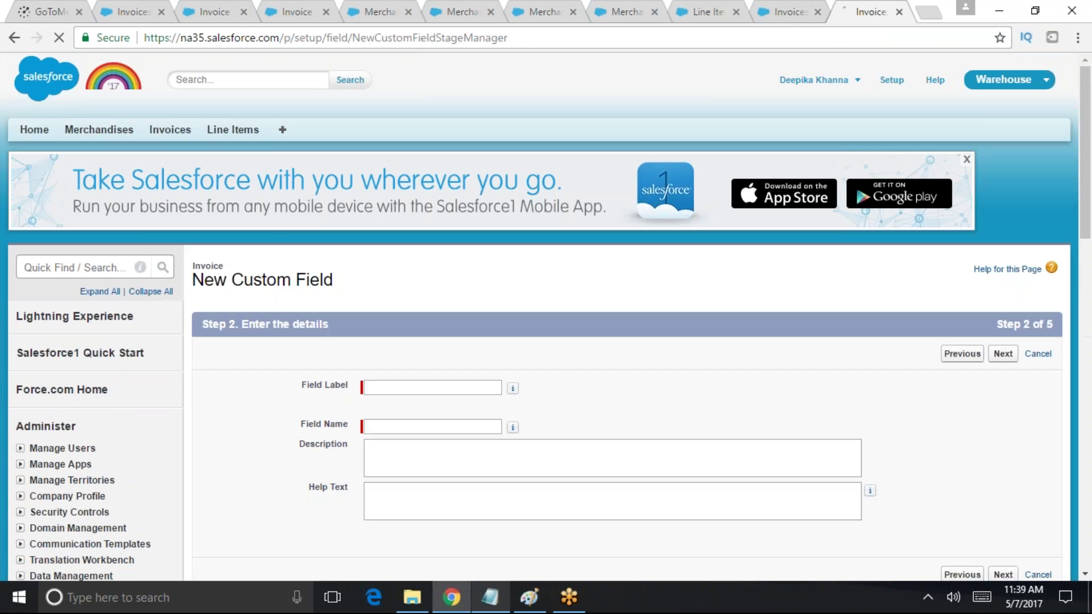
Label the field Number Of Line Items, with the field name Number_Of_Line_Items, and proceed to the summary calculation
scroll(695, 149, down, 3)
click(378, 226)
text(Number )
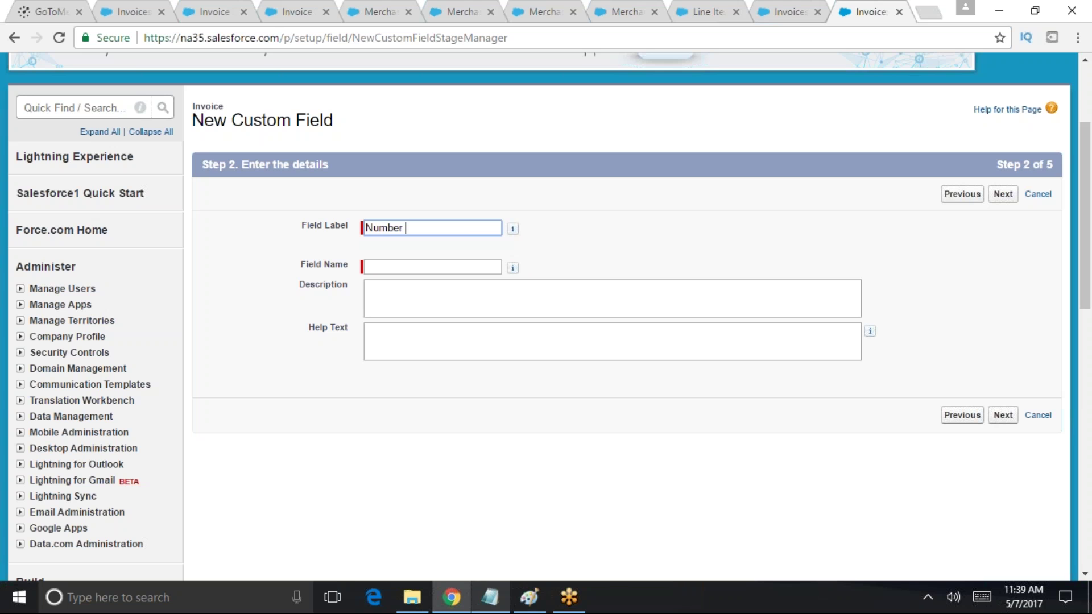
text(Of LineItm)
key(BackSpace)
key(BackSpace)
key(BackSpace)
key(BackSpace)
key(BackSpace)
key(BackSpace)
key(BackSpace)
key(BackSpace)
key(BackSpace)
key(BackSpace)
key(BackSpace)
text(Of Line Items)
key(Tab)
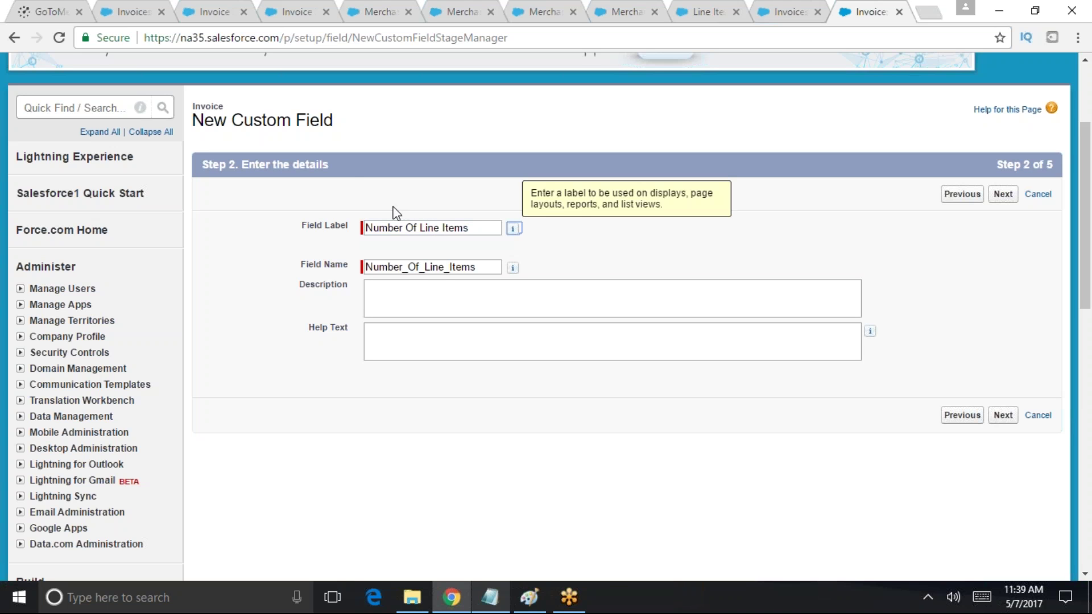
click(1003, 194)
Set the summarized object to Line Items and choose COUNT as the roll-up type
scroll(442, 492, down, 3)
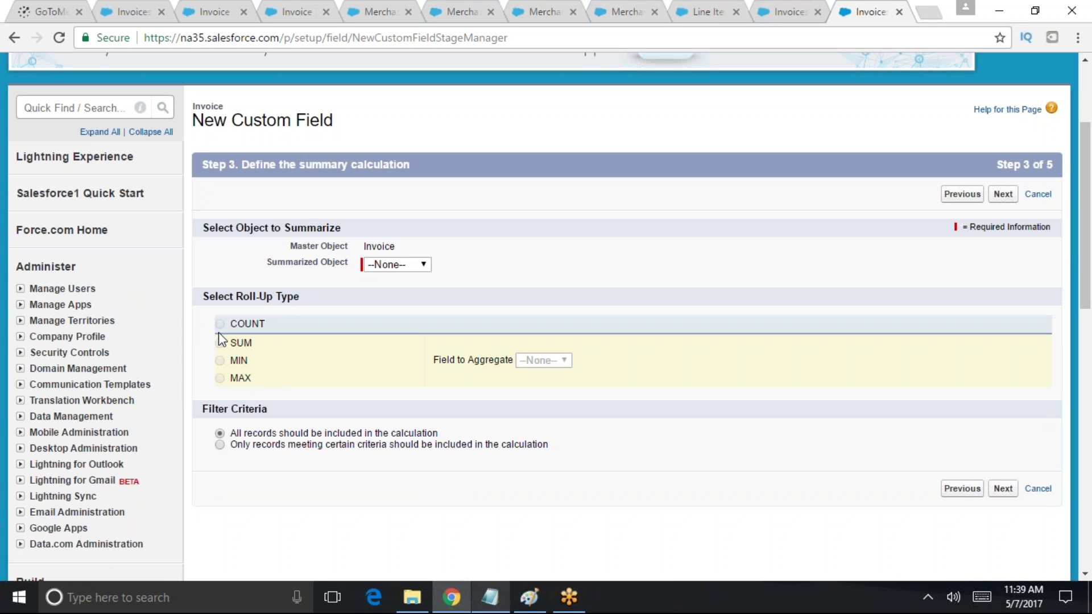
click(412, 268)
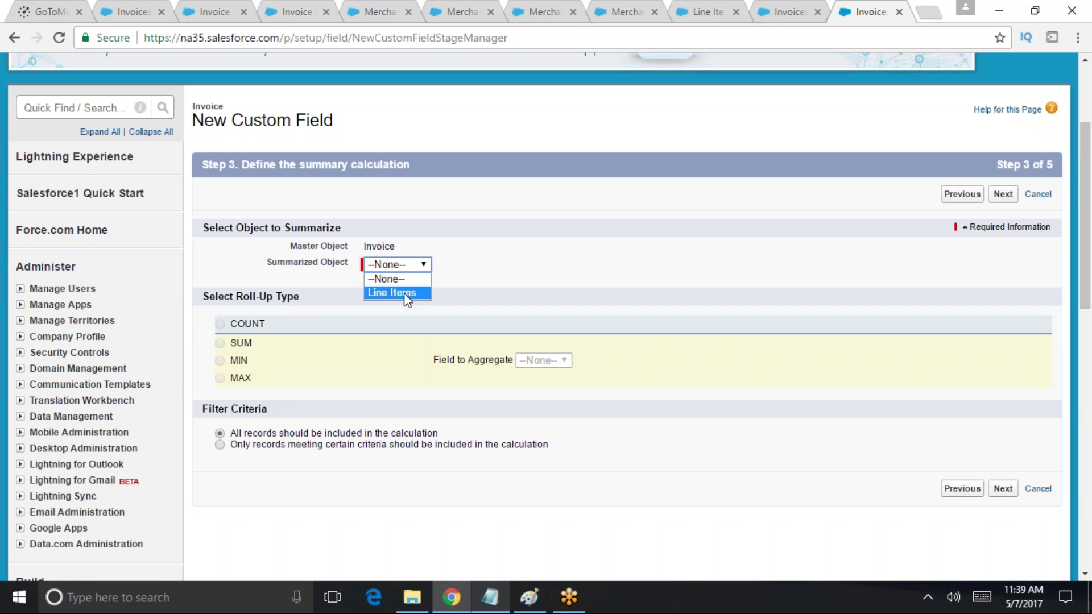
click(401, 292)
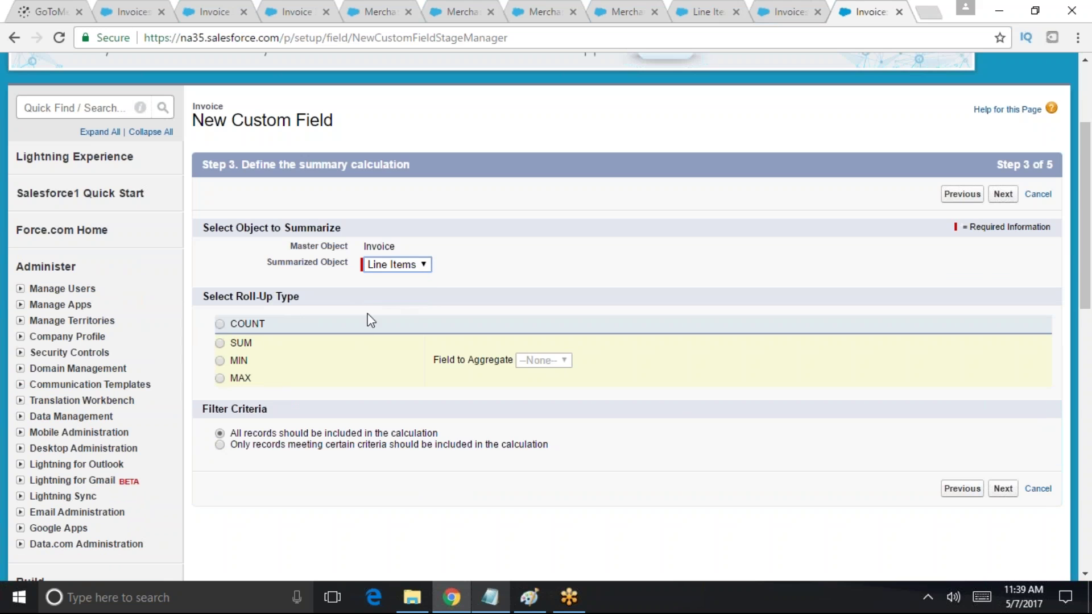
click(220, 324)
Check which fields can be aggregated for SUM and MIN, and return the roll-up type to COUNT
click(219, 343)
click(549, 360)
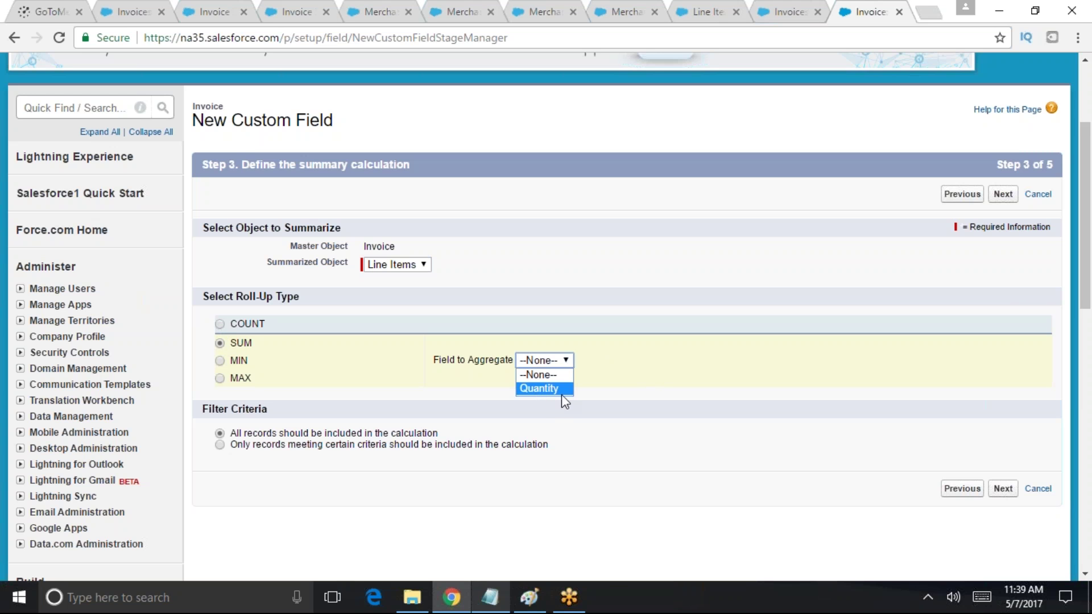
click(220, 361)
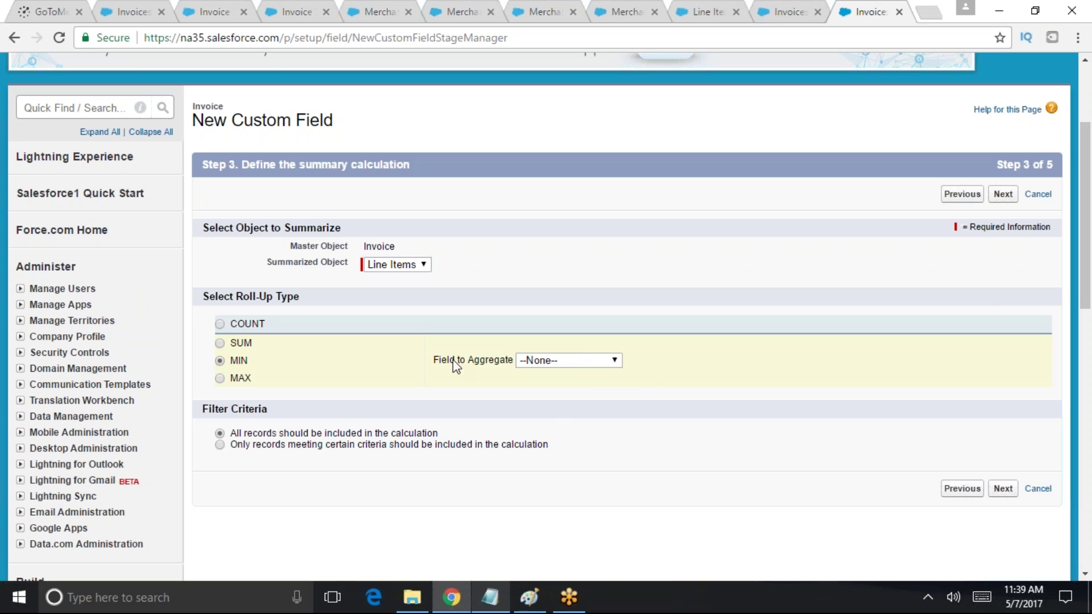
click(587, 362)
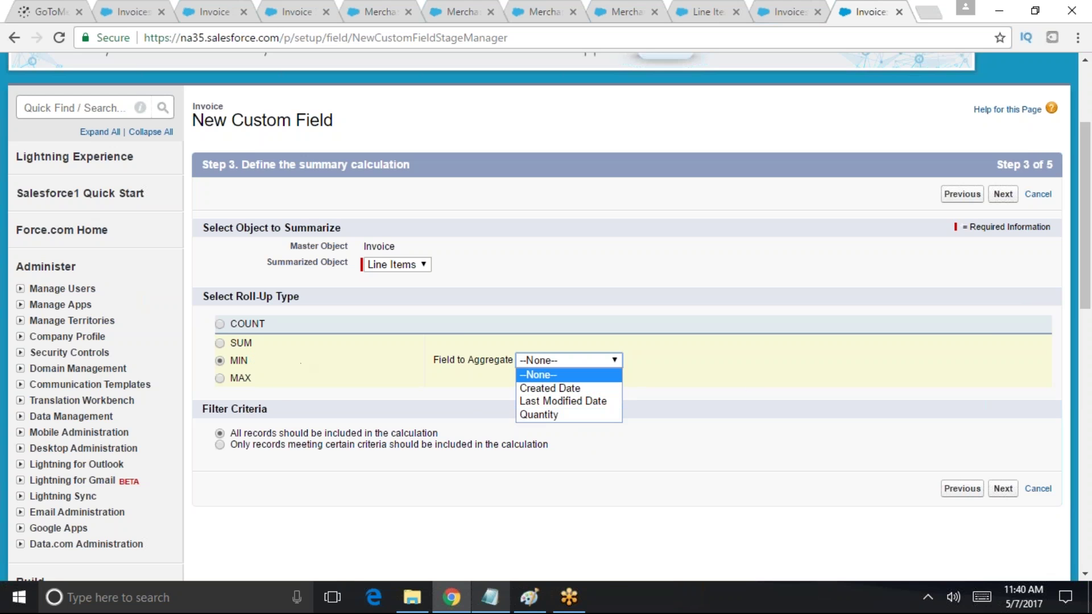
click(220, 329)
click(220, 325)
Compare the two filter criteria options, include all records in the calculation, and proceed to field-level security
drag(245, 439, 430, 442)
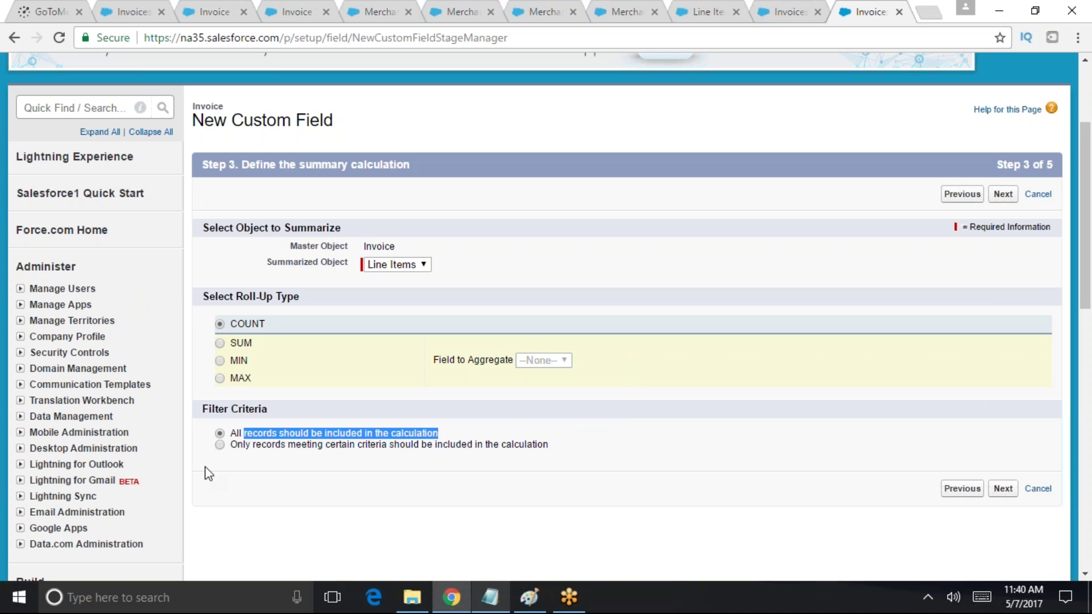
drag(237, 445, 549, 448)
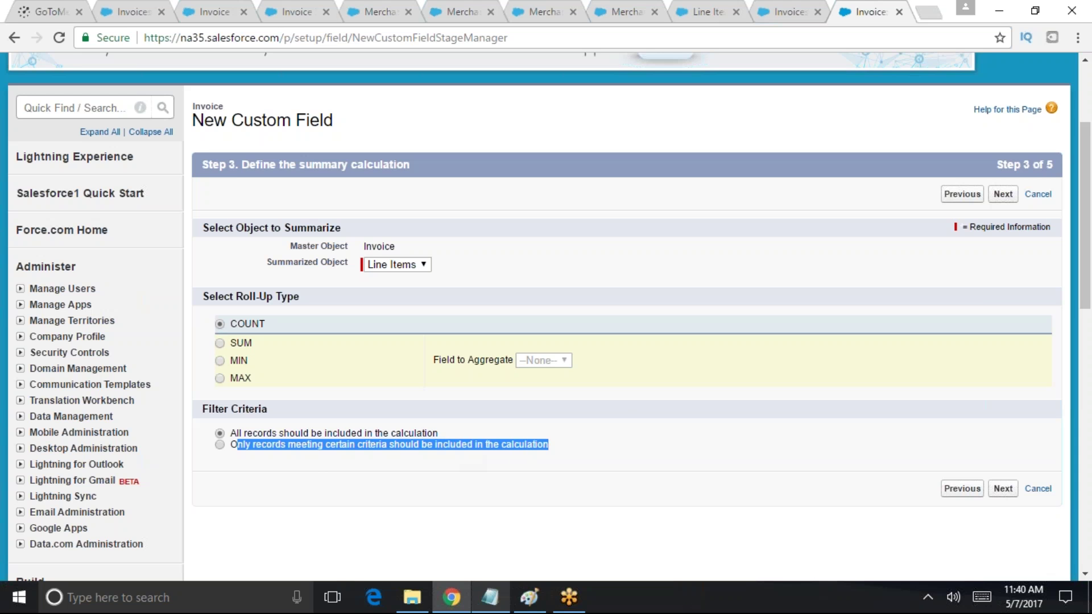
click(220, 444)
scroll(378, 484, down, 2)
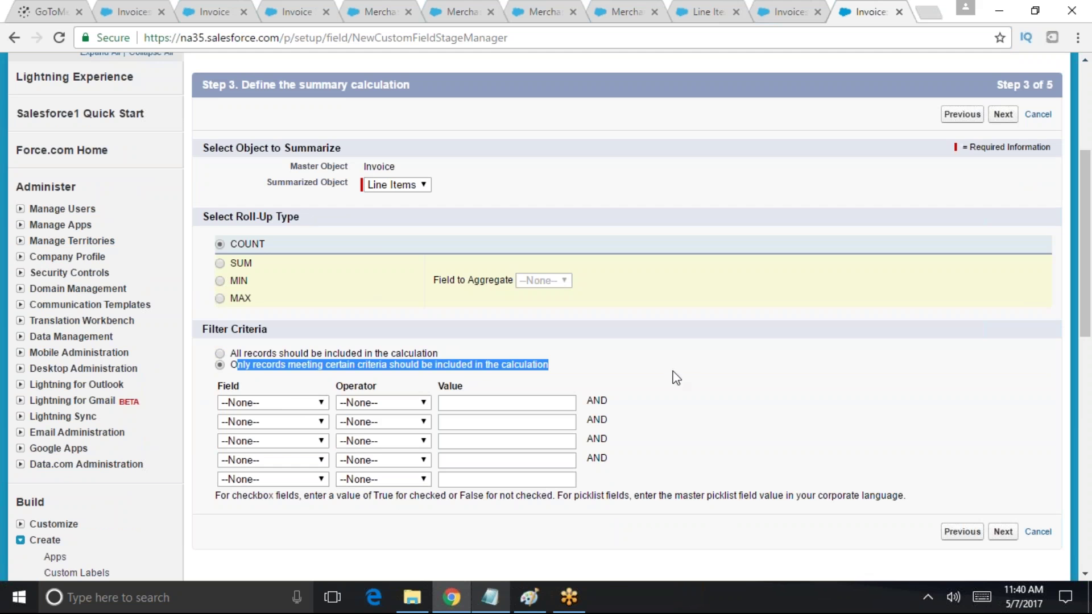
click(219, 353)
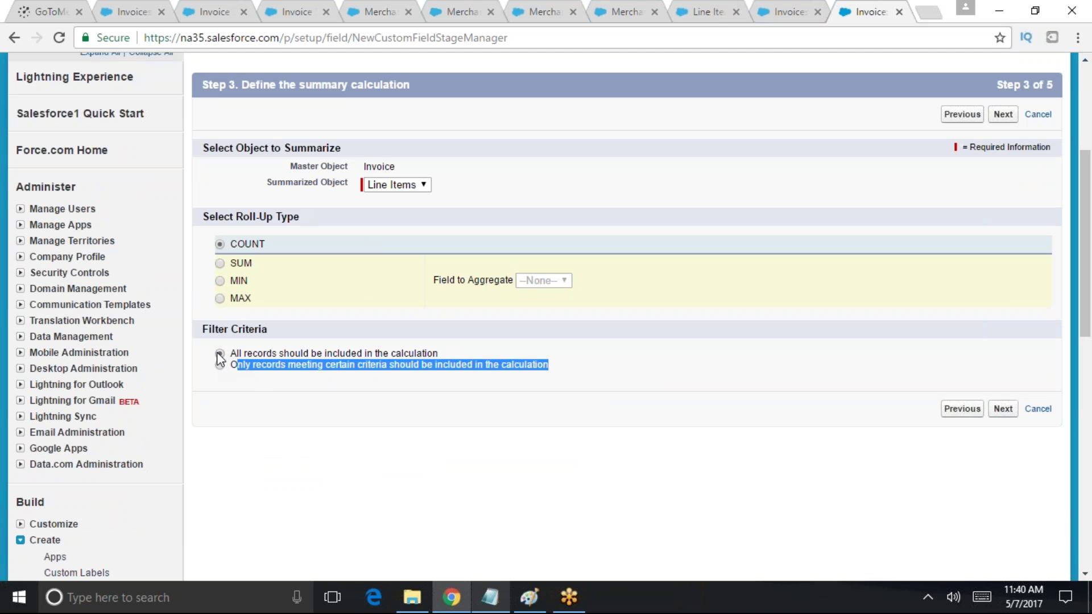
click(1002, 410)
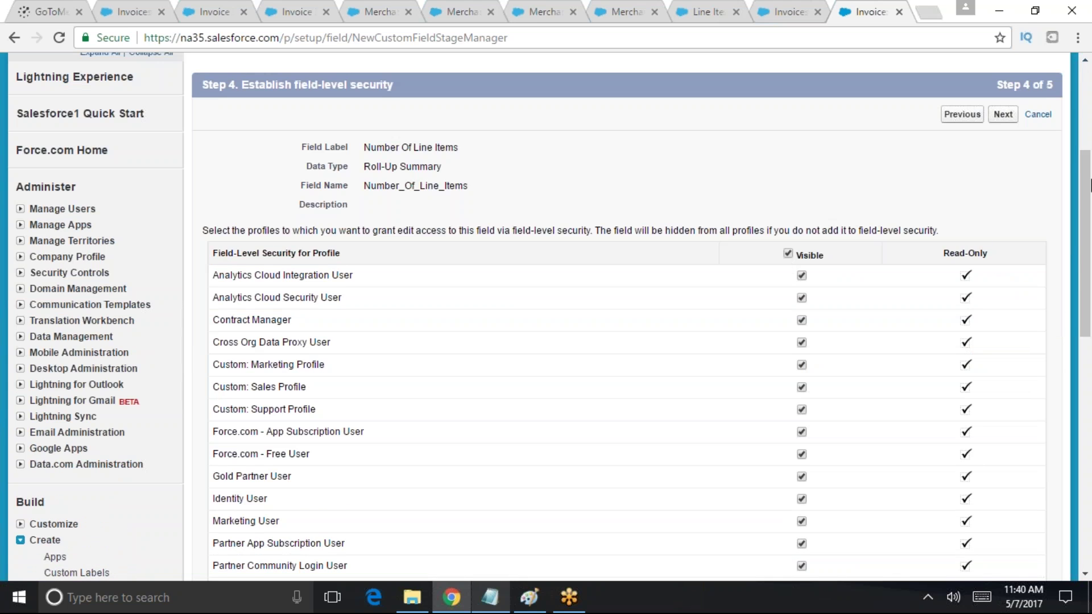
Complete the field-level security settings and save the roll-up field with the Invoice Layout included
click(787, 253)
scroll(962, 258, up, 3)
click(1002, 274)
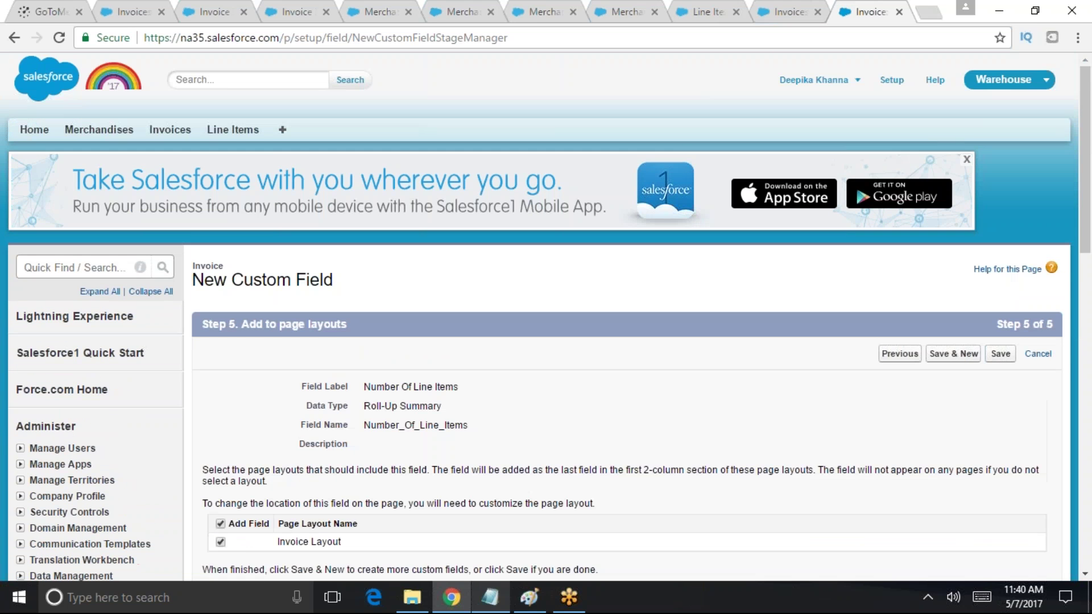
scroll(1082, 348, down, 5)
click(1000, 370)
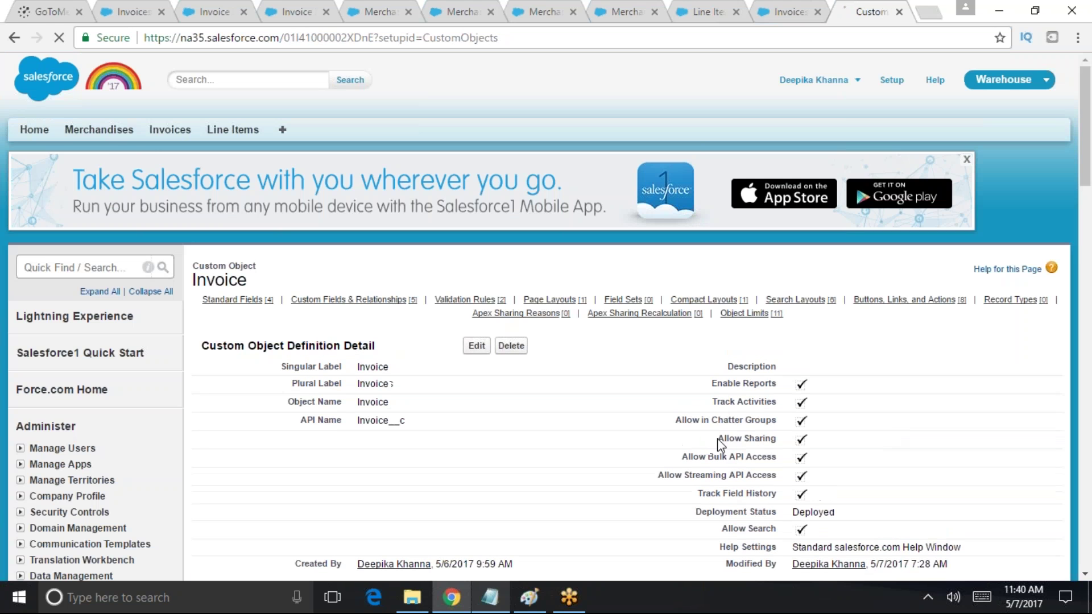
Open invoice INV-06 and examine its Number Of Line Items field and Line Items related list
click(170, 129)
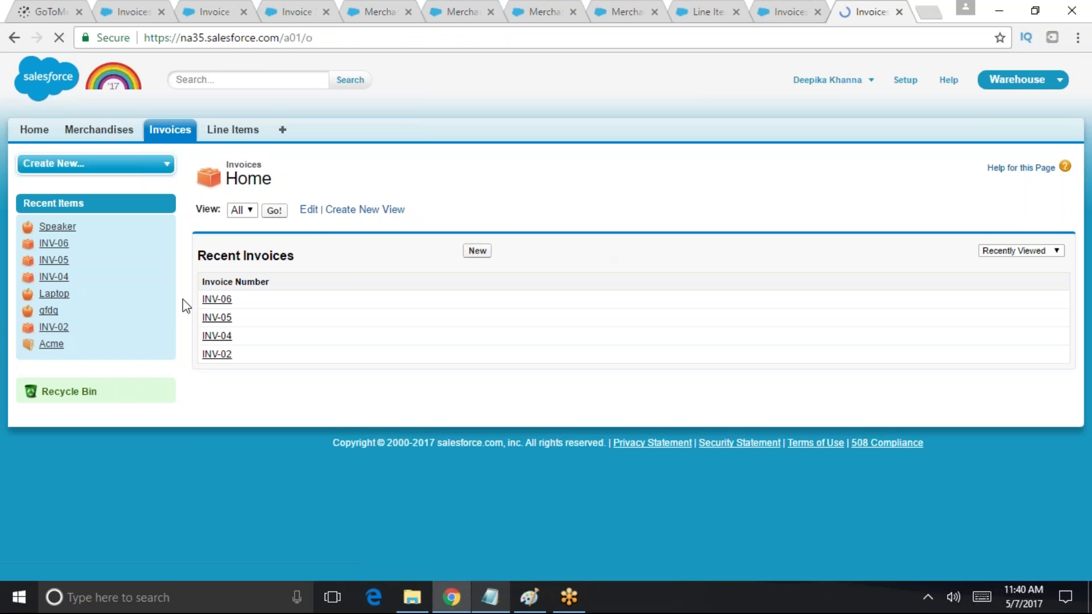
click(217, 299)
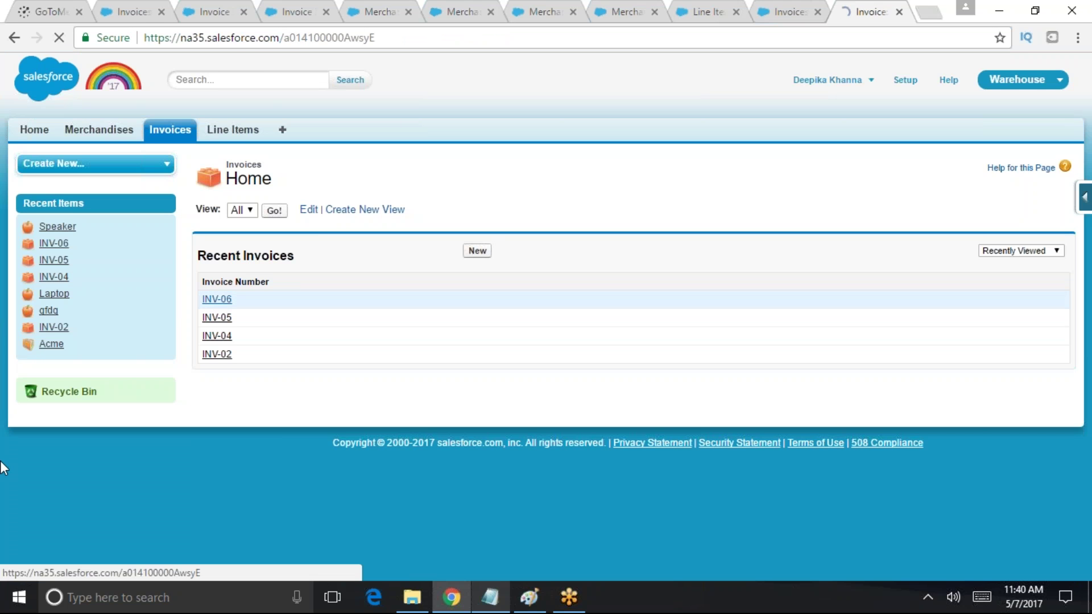
scroll(493, 455, down, 3)
scroll(640, 298, up, 2)
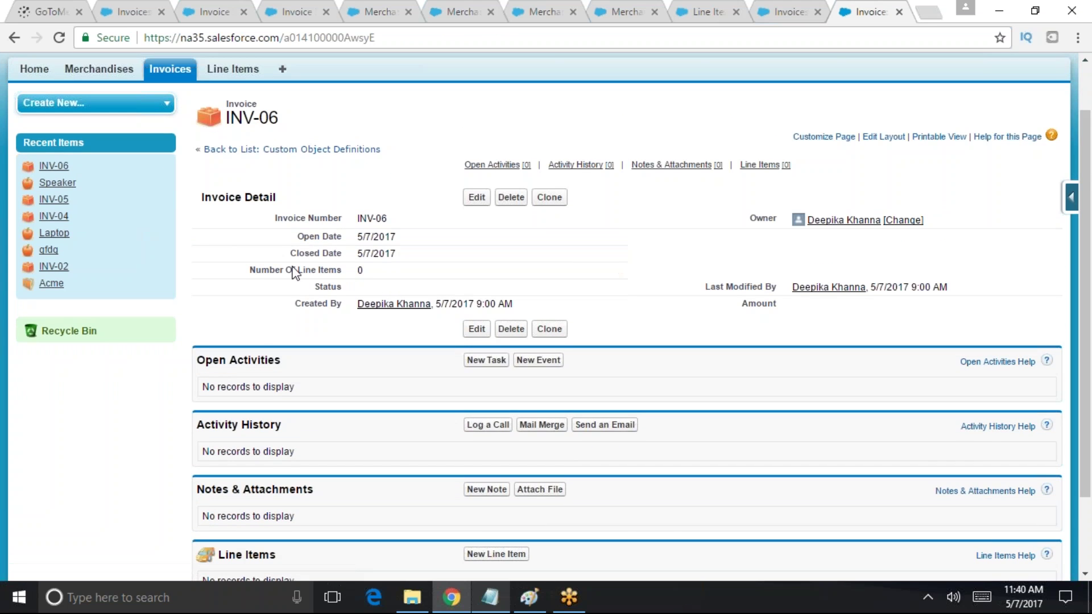
double_click(368, 271)
scroll(426, 414, down, 2)
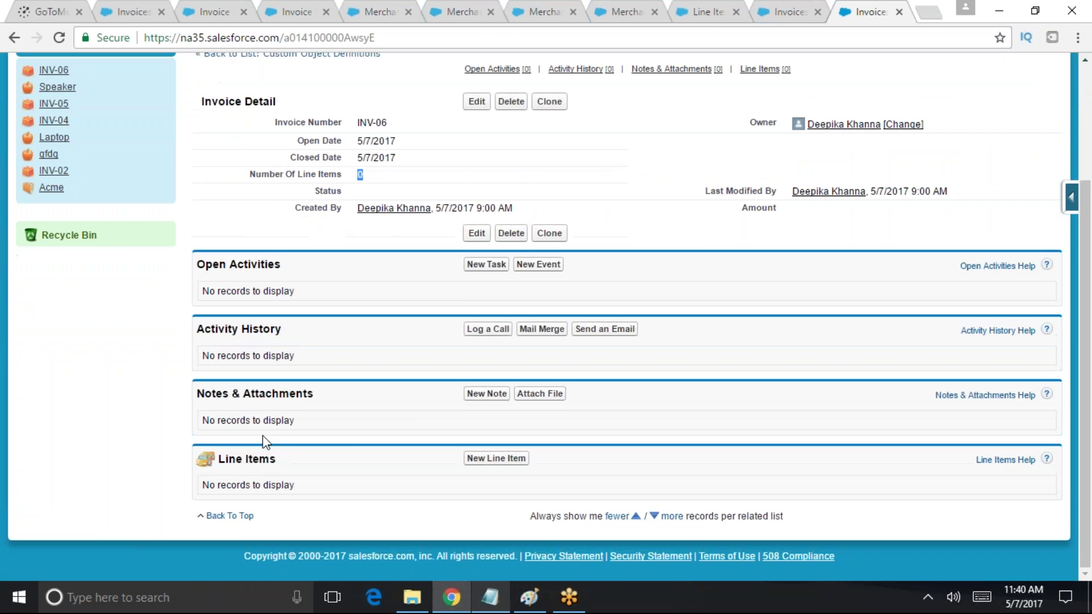
click(331, 474)
drag(276, 459, 239, 459)
scroll(312, 341, up, 3)
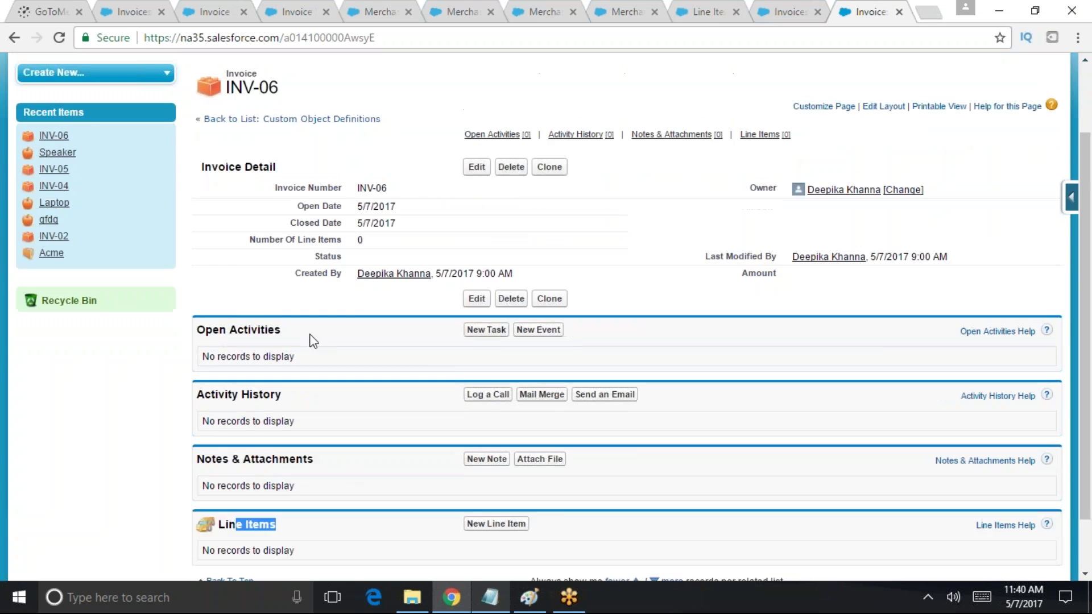
drag(312, 188, 199, 164)
Add a line item numbered 1 with the merchandise Speaker to invoice INV-06 and save it
scroll(399, 525, down, 3)
click(490, 461)
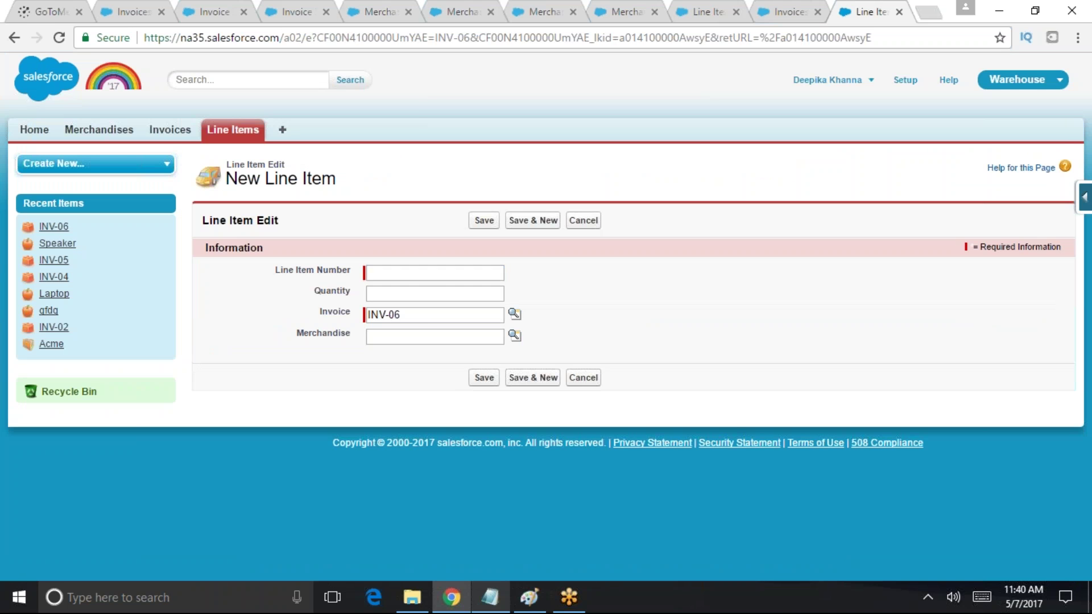
click(407, 272)
text(1)
click(405, 341)
click(515, 337)
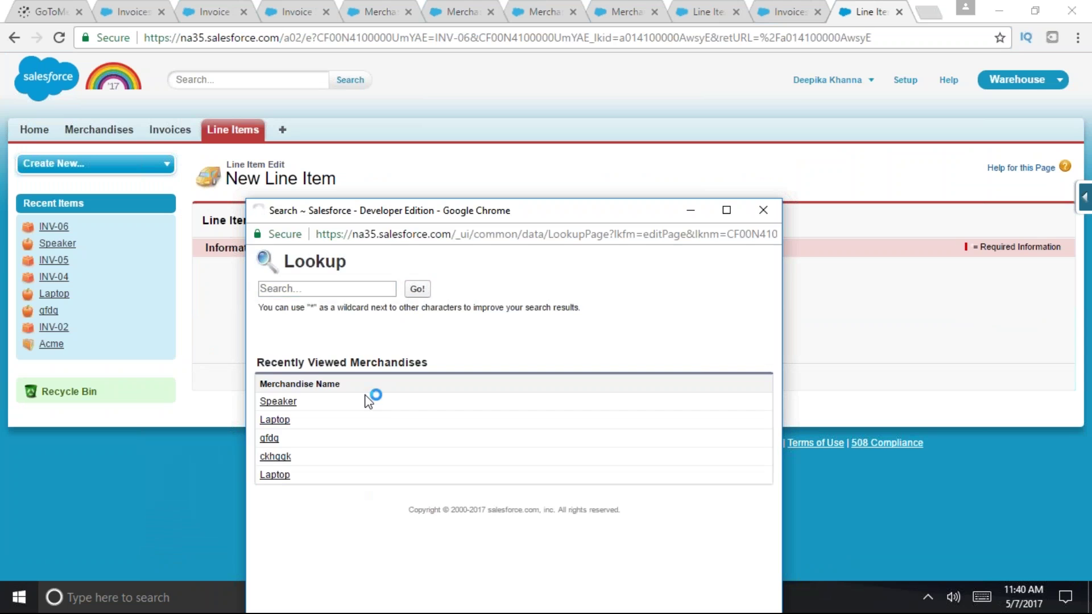
click(278, 401)
click(484, 378)
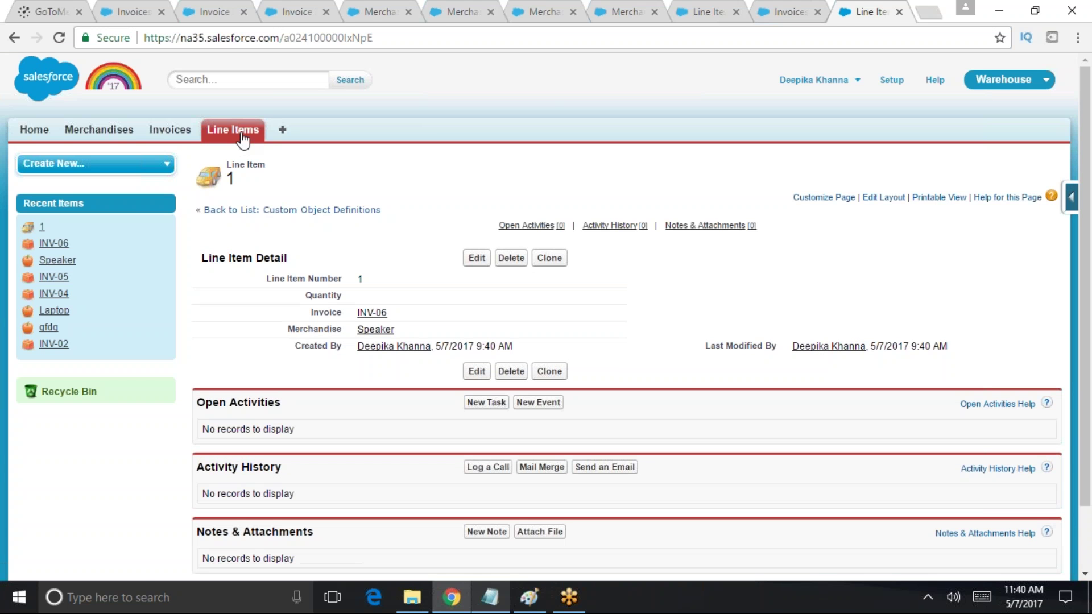
Reopen invoice INV-06 to check its Number Of Line Items
click(170, 130)
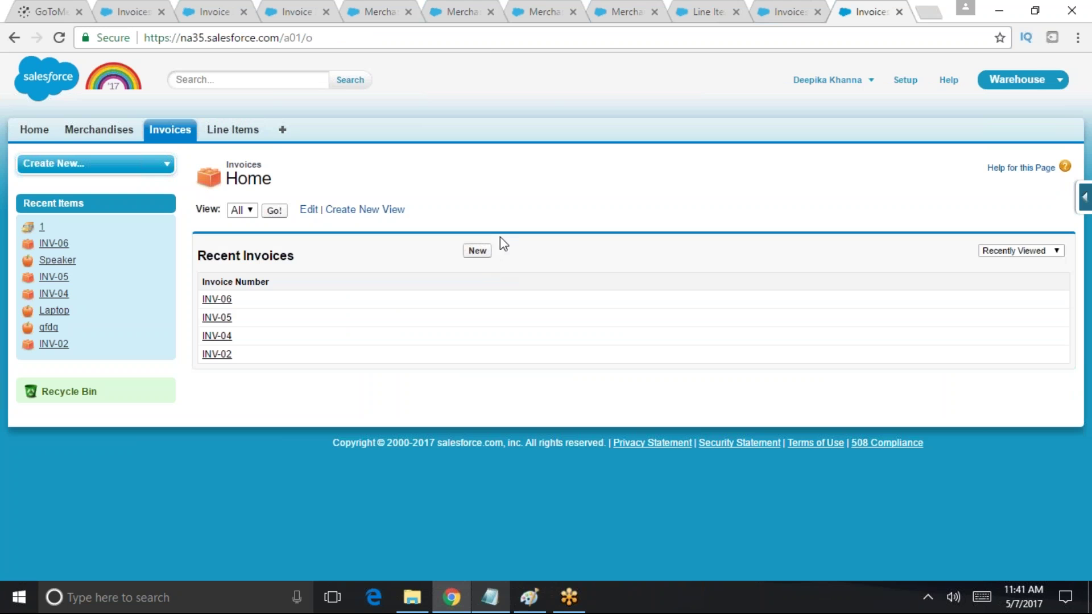
click(216, 299)
scroll(426, 501, down, 5)
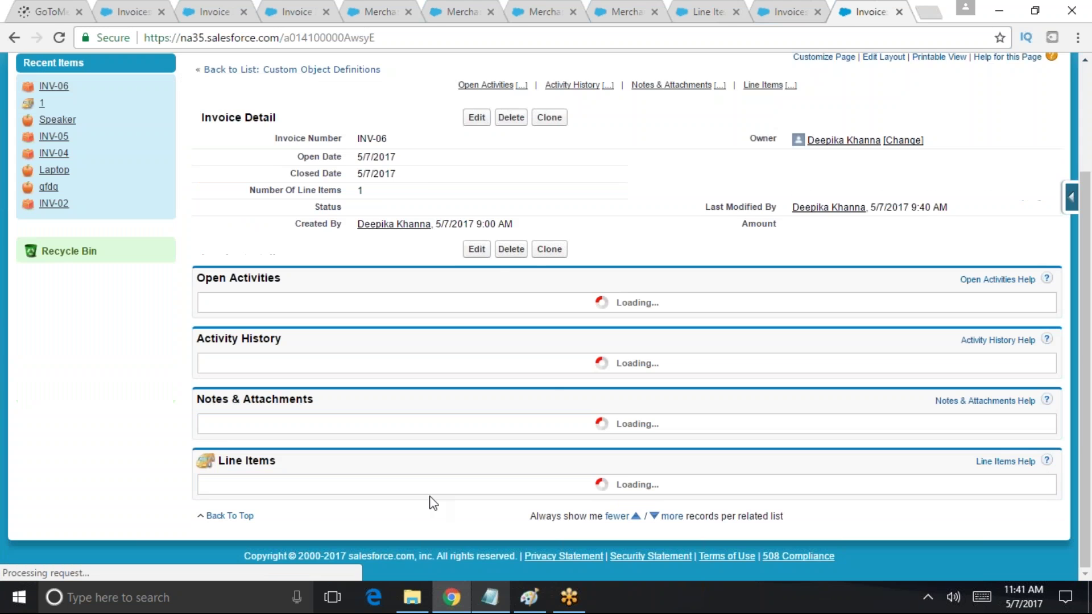
Add a line item numbered 2 with the merchandise Laptop to invoice INV-06 and save it
click(495, 441)
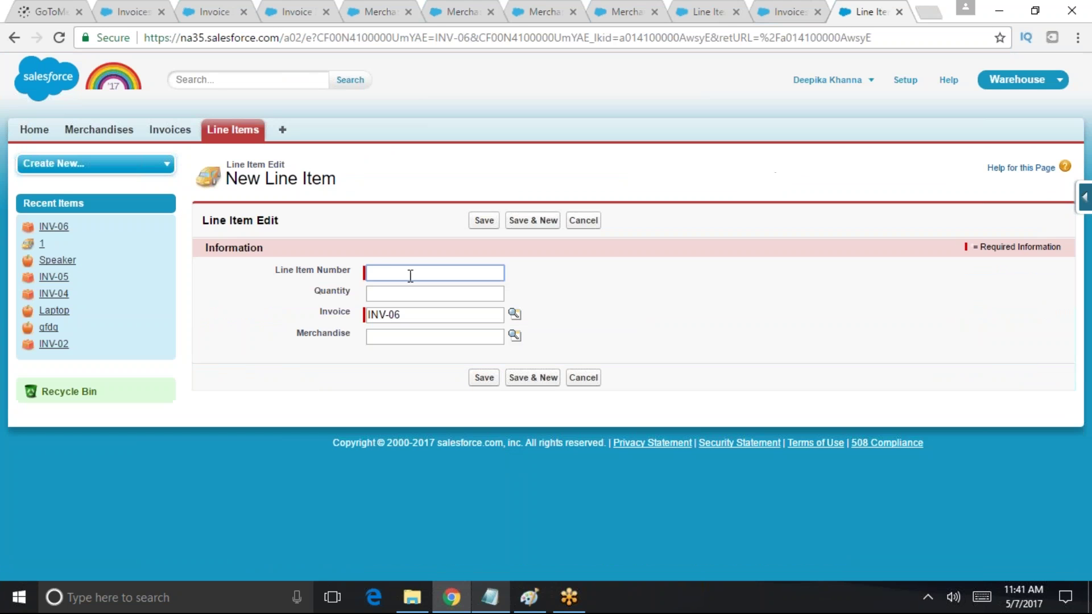
text(2)
click(515, 336)
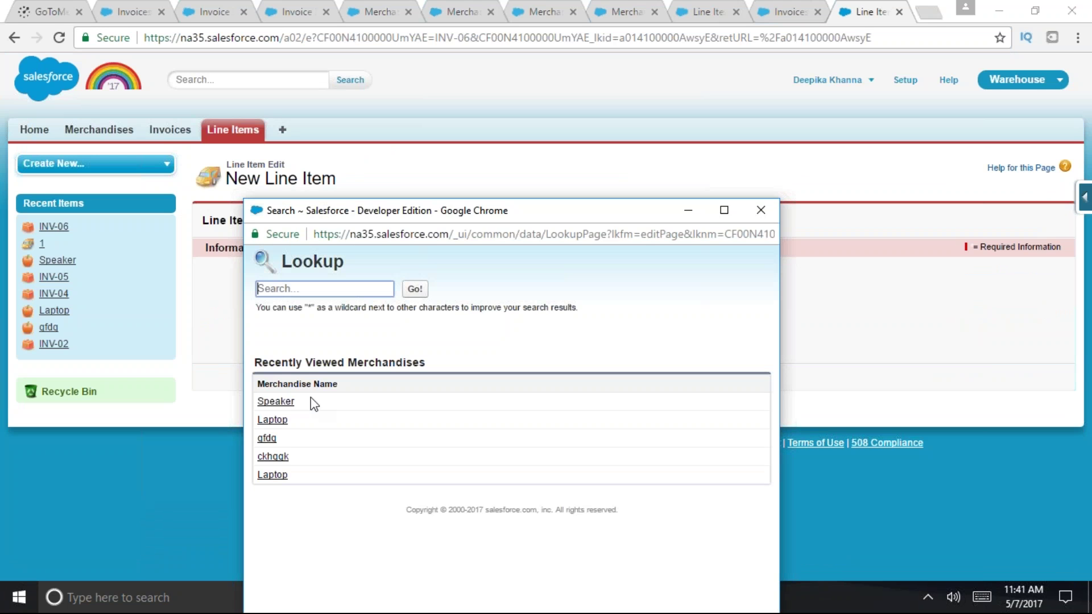
click(273, 418)
click(483, 377)
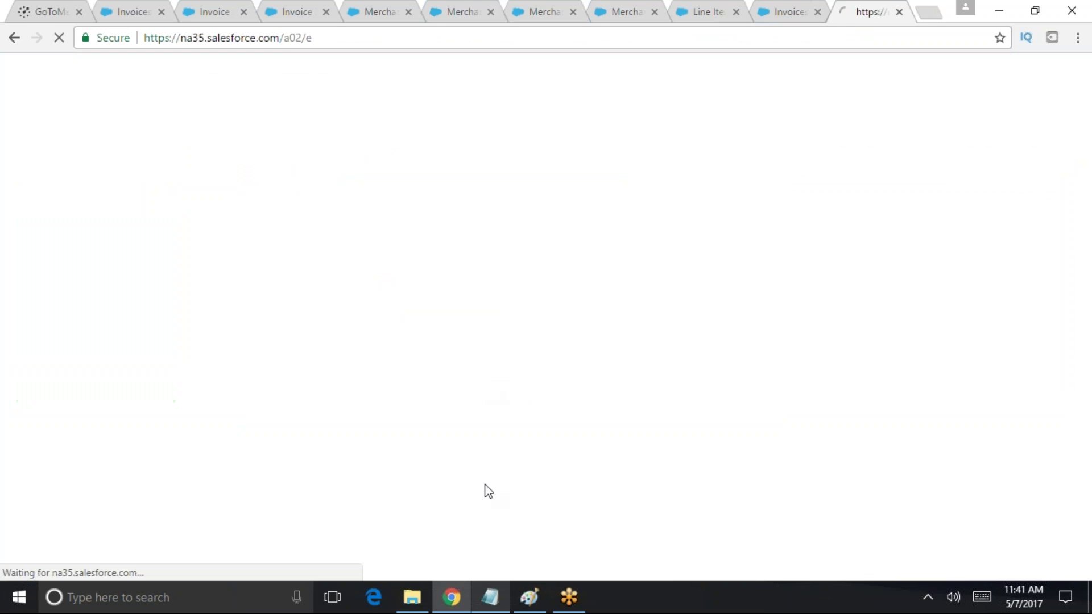
Reopen invoice INV-06 from the Invoices home page and check its Number Of Line Items again
click(181, 132)
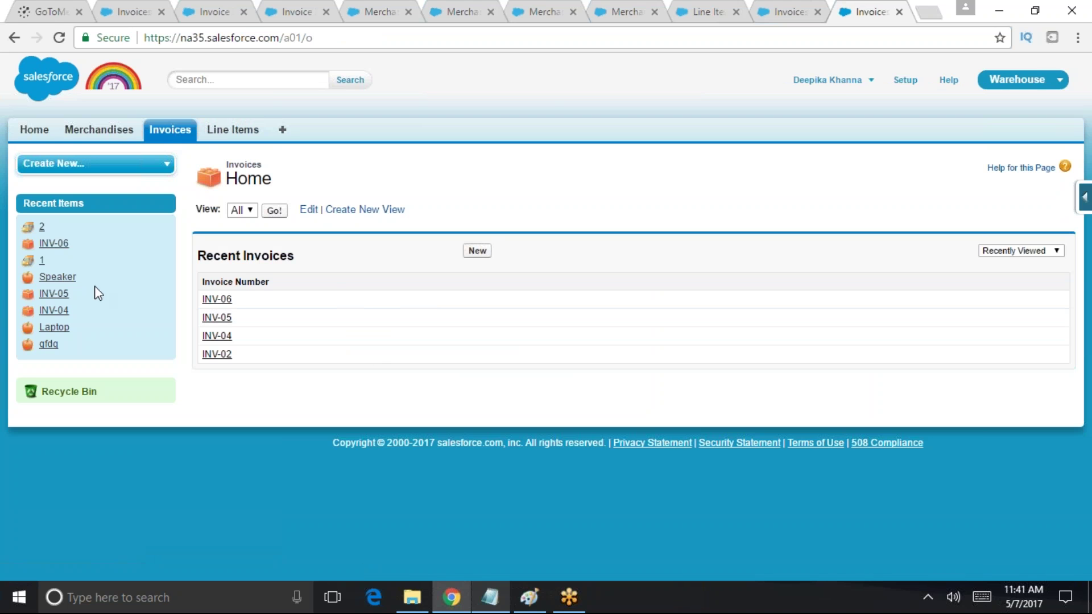
click(218, 299)
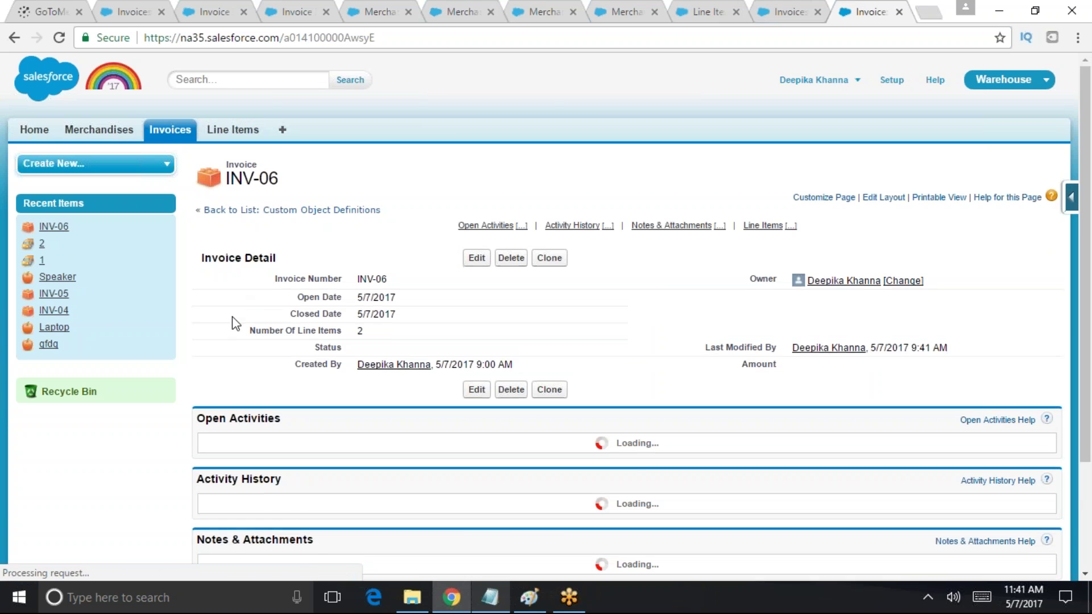
drag(383, 332, 245, 340)
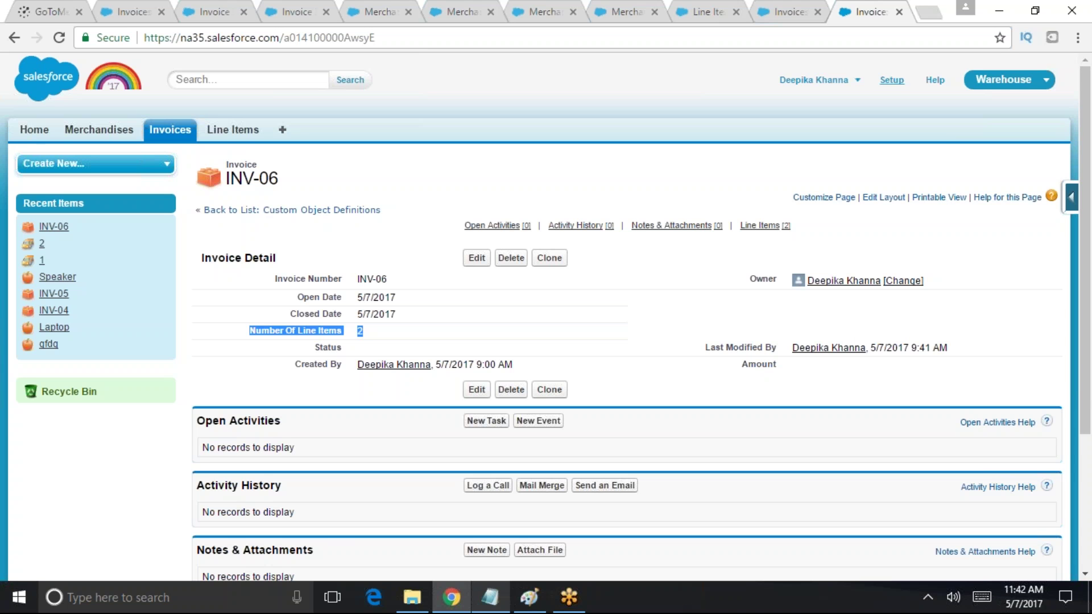
Open Salesforce Setup and close the surplus Merchandise, Line Item and second Invoices home browser tabs
click(892, 80)
click(817, 12)
click(736, 11)
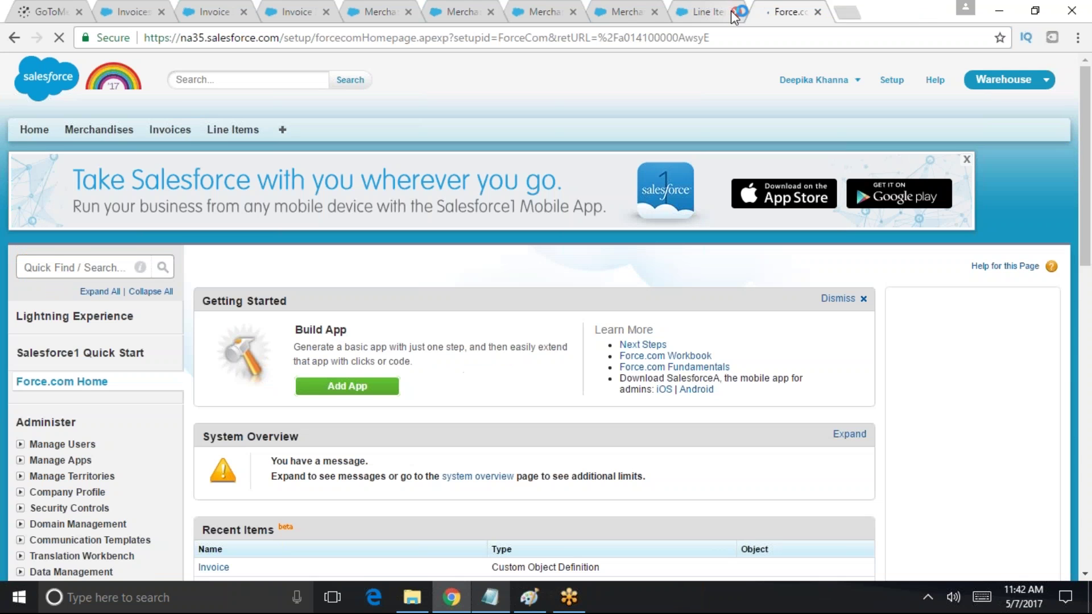
click(654, 11)
click(572, 11)
click(490, 11)
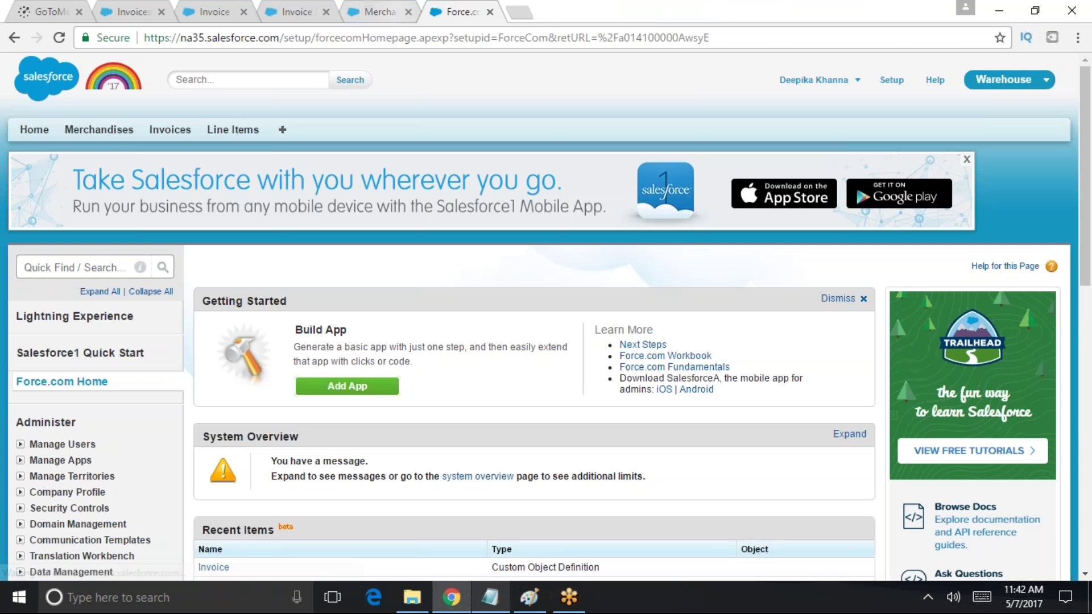
click(408, 11)
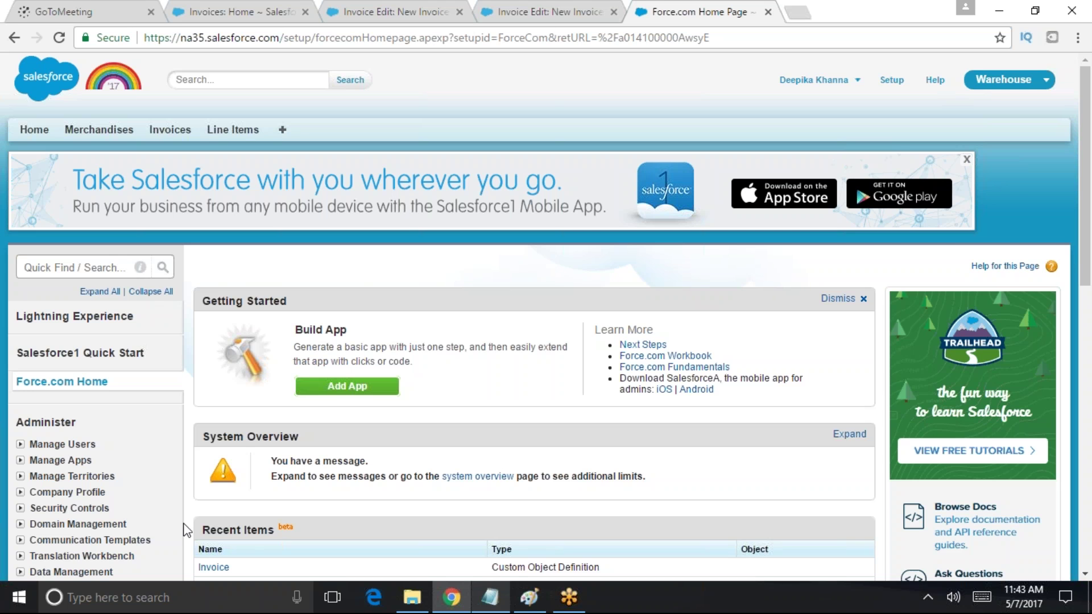
Search Setup for "tabs" and open the Custom Tabs page
click(92, 267)
text(tabs)
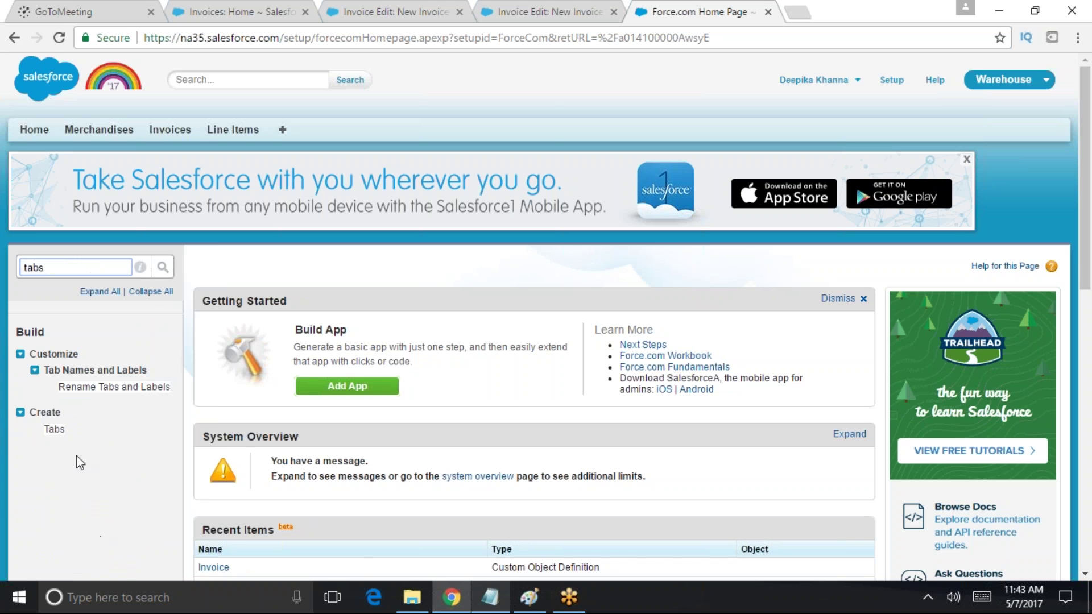
click(51, 431)
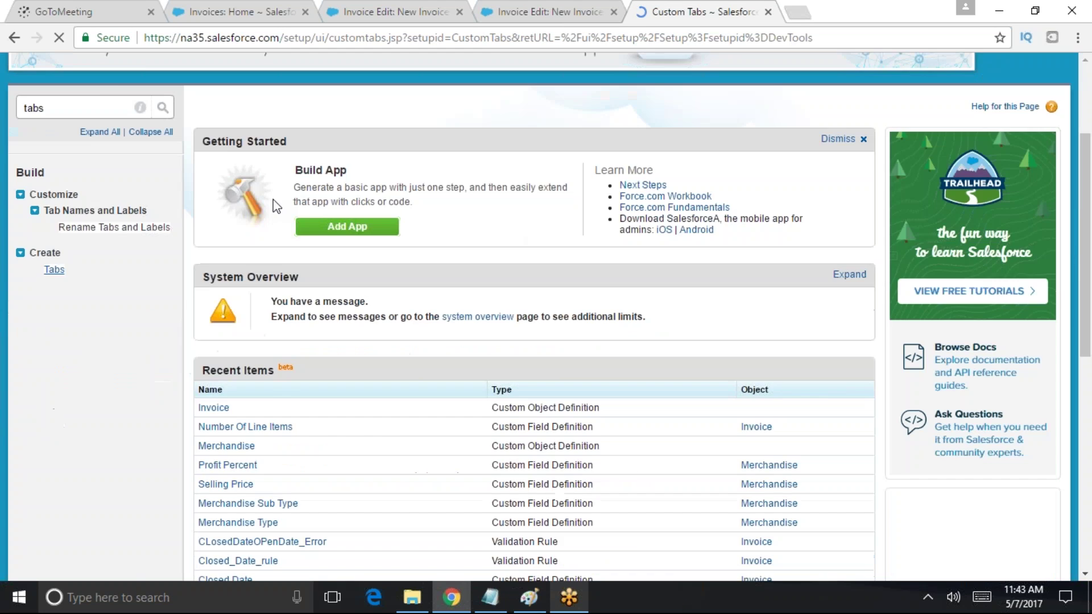
scroll(371, 443, down, 3)
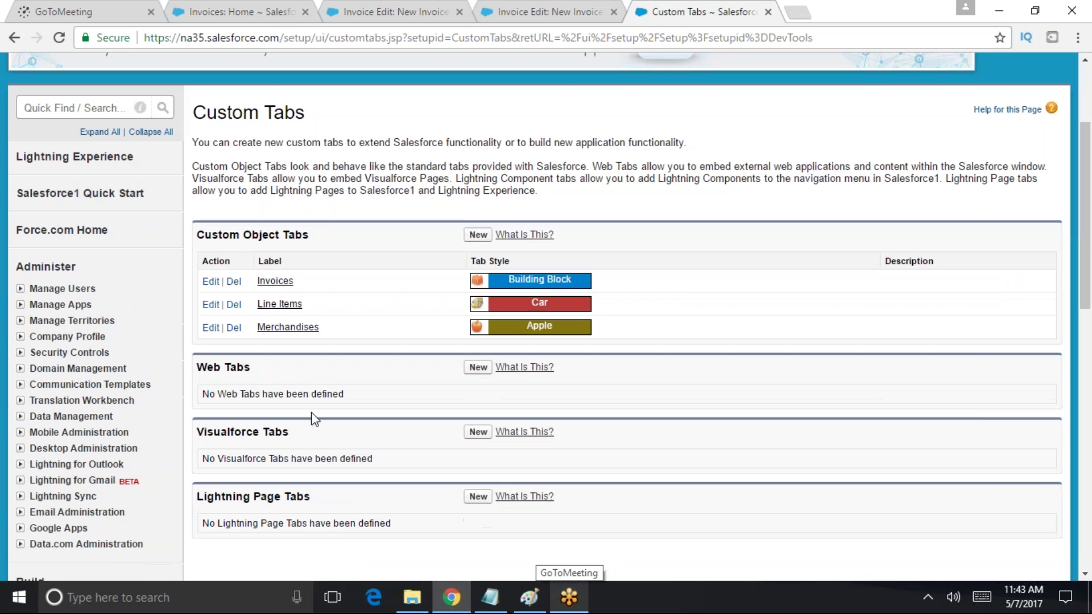
Examine the Web Tabs, Visualforce Tabs and Lightning Page Tabs sections of the Custom Tabs page
triple_click(284, 372)
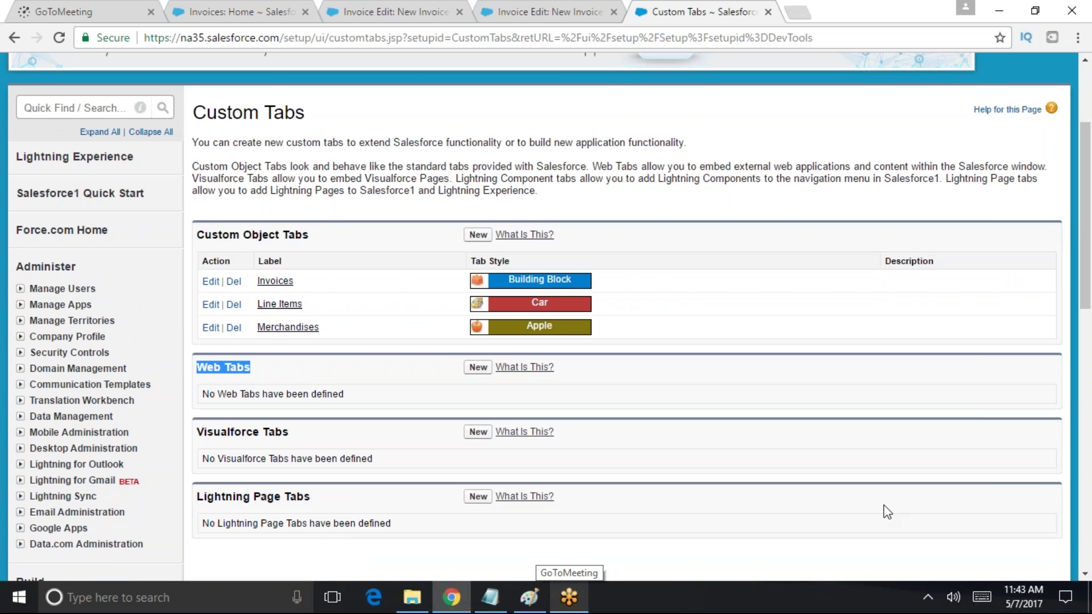
scroll(947, 472, up, 2)
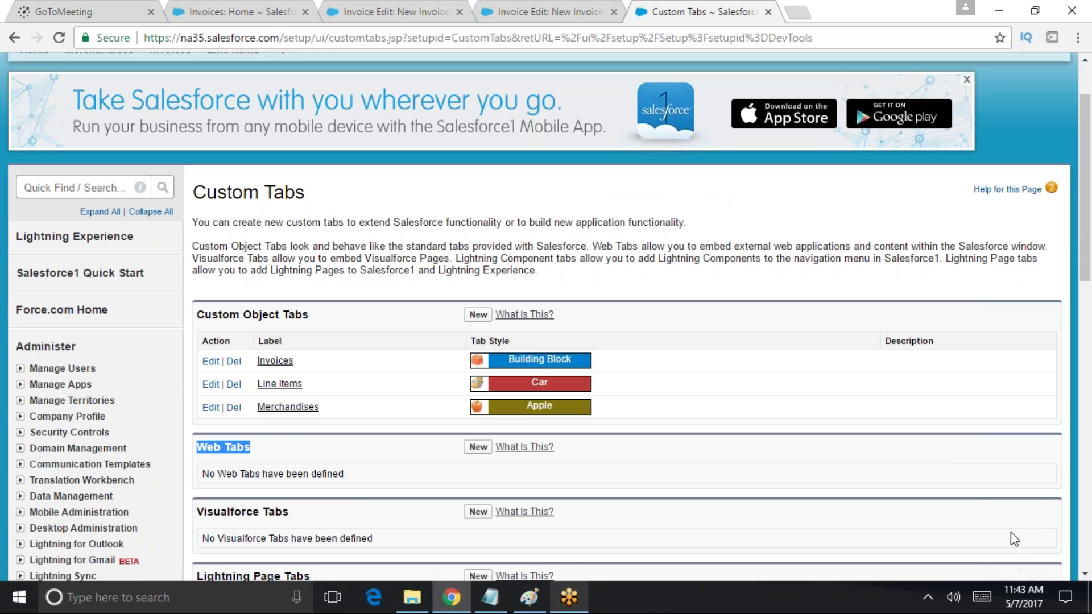
scroll(957, 531, down, 3)
click(274, 352)
drag(275, 352, 195, 361)
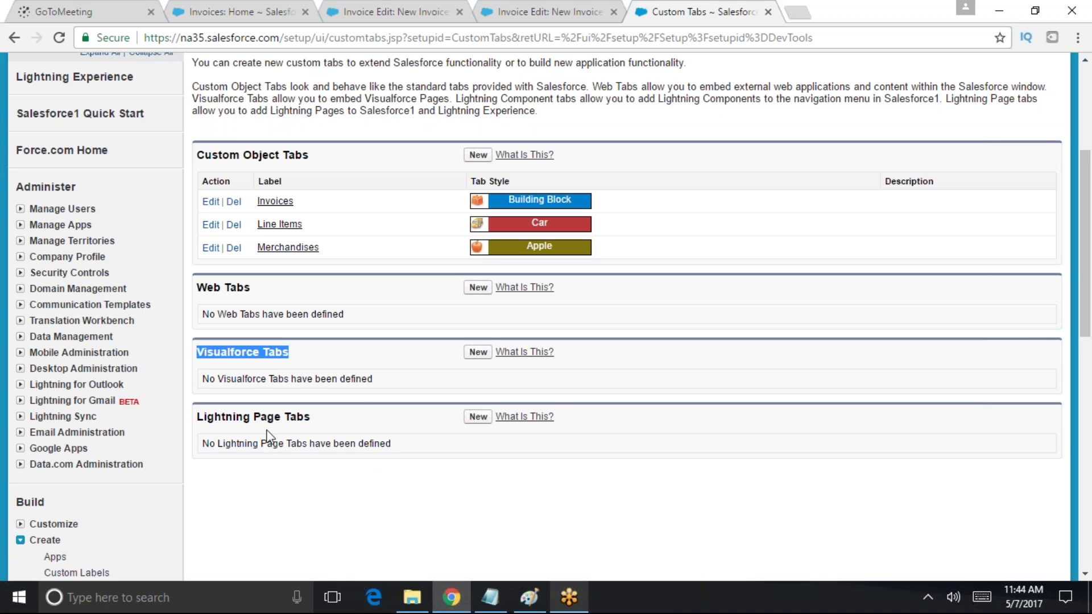
drag(203, 417, 321, 420)
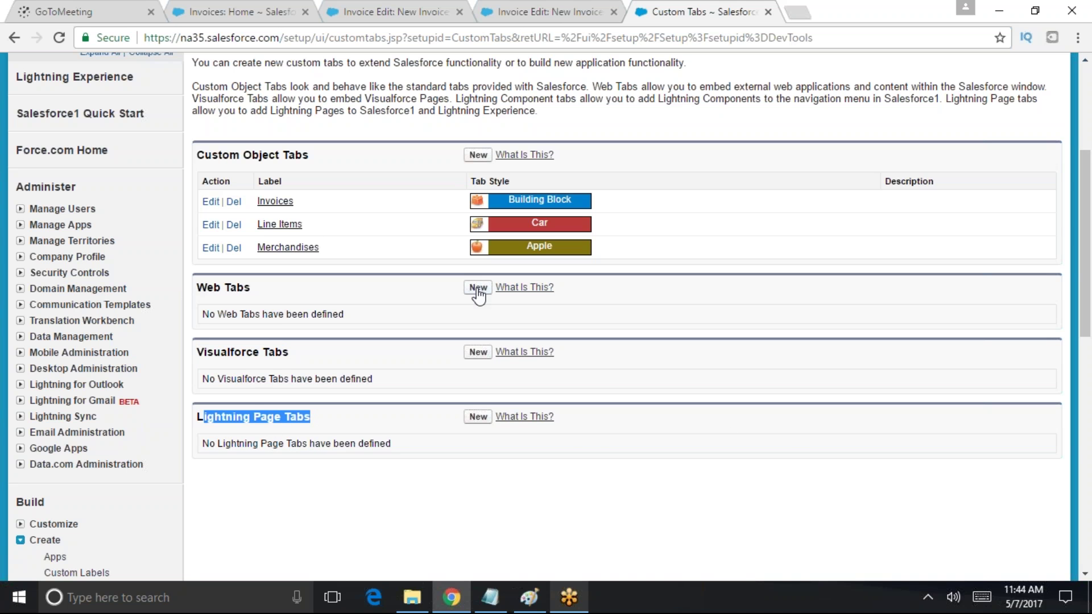
scroll(578, 445, up, 4)
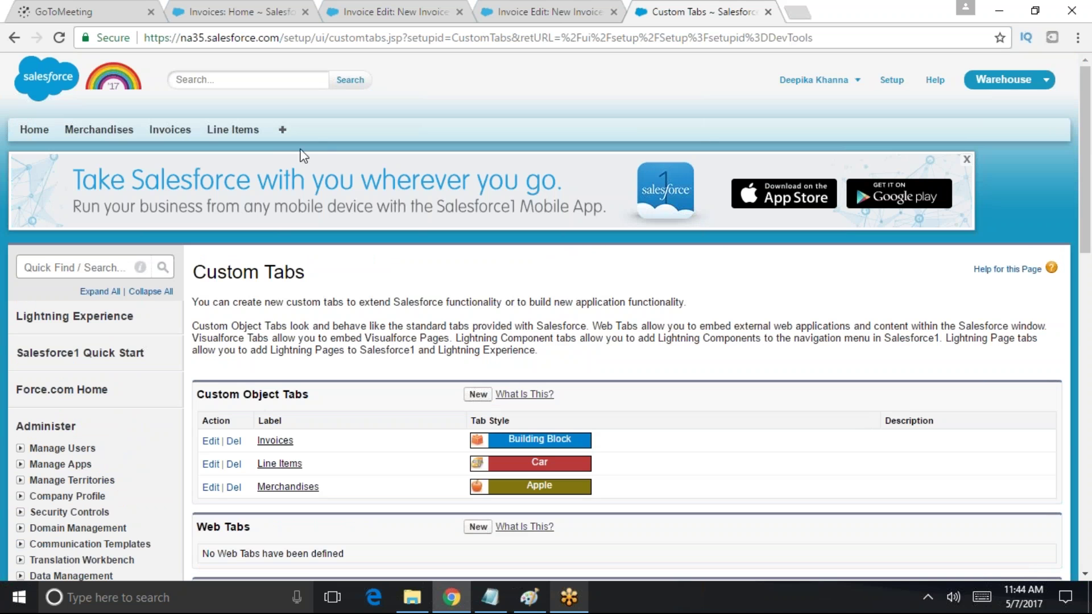
Start a new web tab with the full page width layout
scroll(444, 255, down, 4)
click(478, 287)
scroll(259, 265, down, 3)
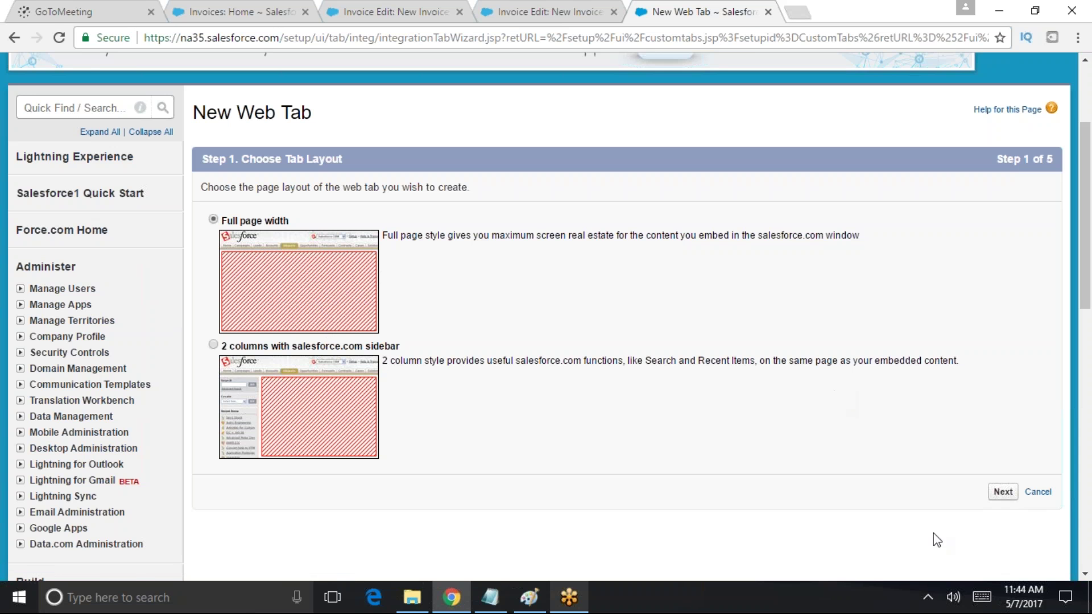
click(1003, 492)
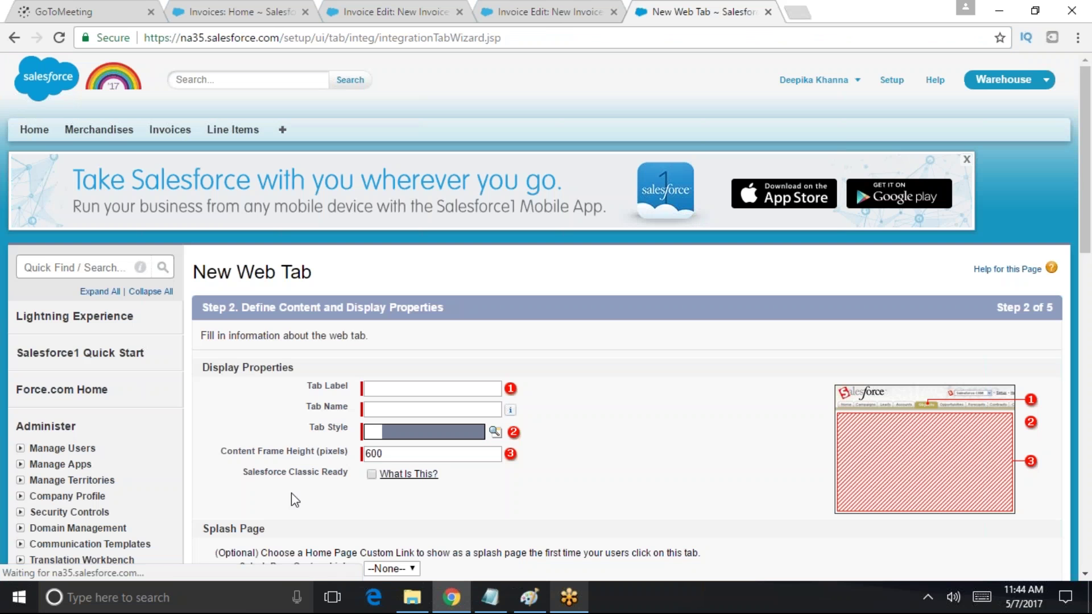
Label and name the web tab MyTutorialRack, choose the Bell tab style, and continue to the URL details
click(430, 389)
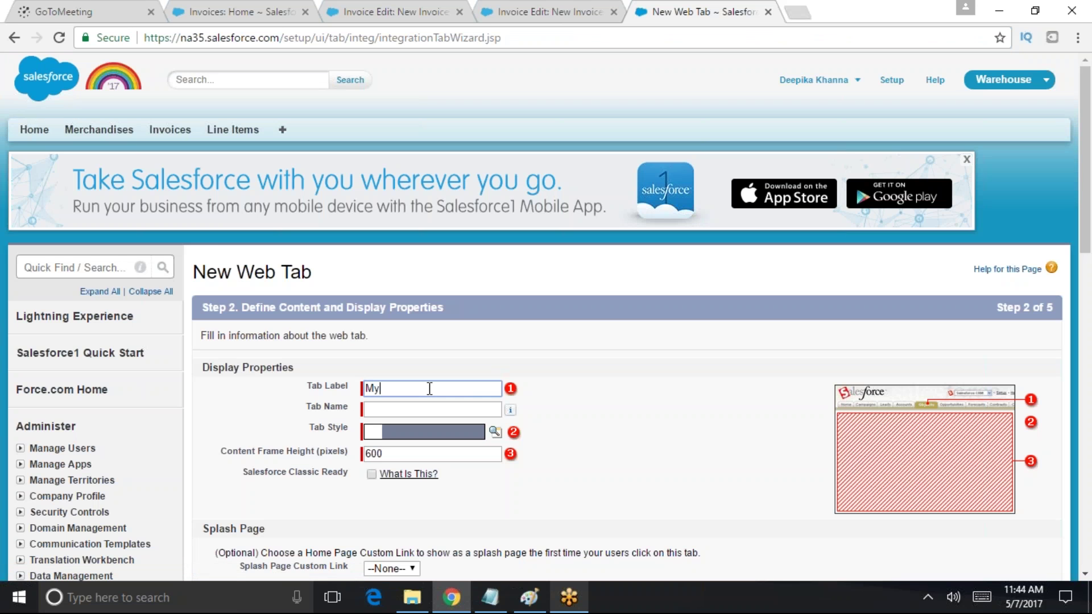
text(MyTutorialRack)
key(Tab)
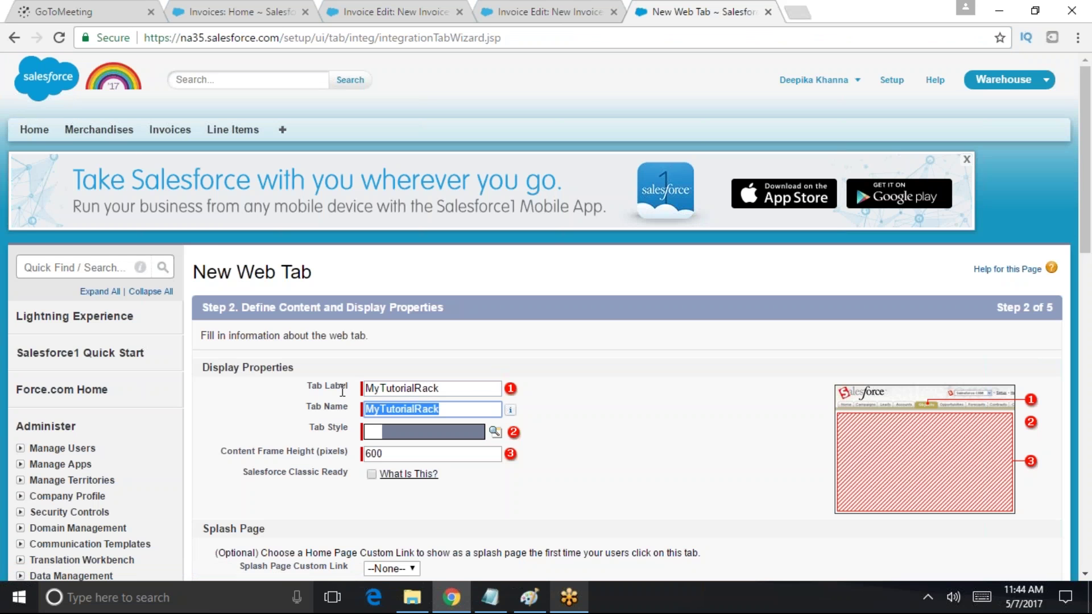
scroll(343, 391, down, 1)
click(498, 431)
click(495, 351)
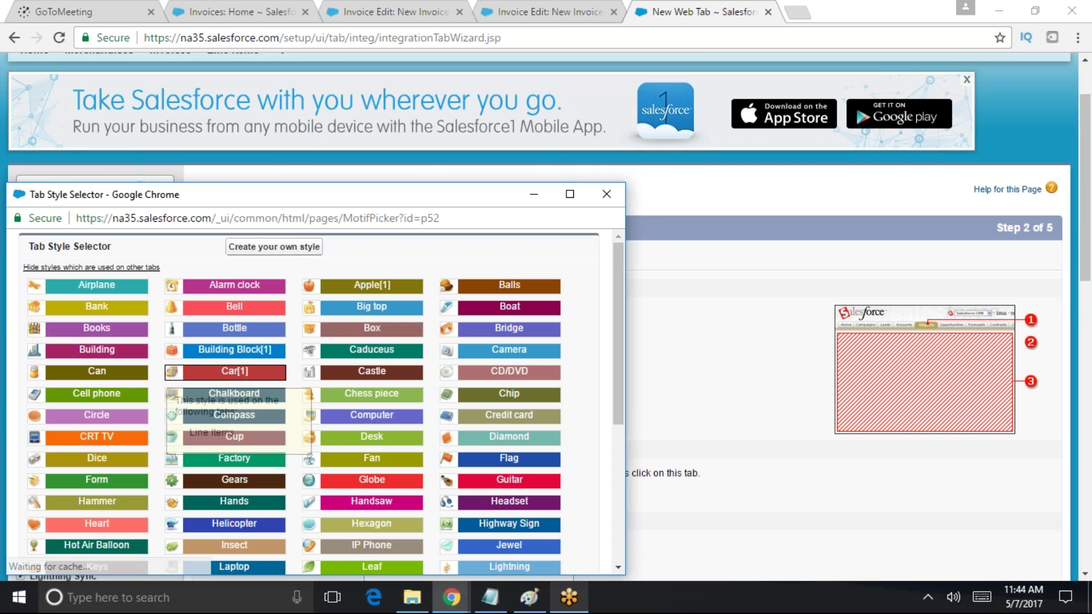
click(250, 309)
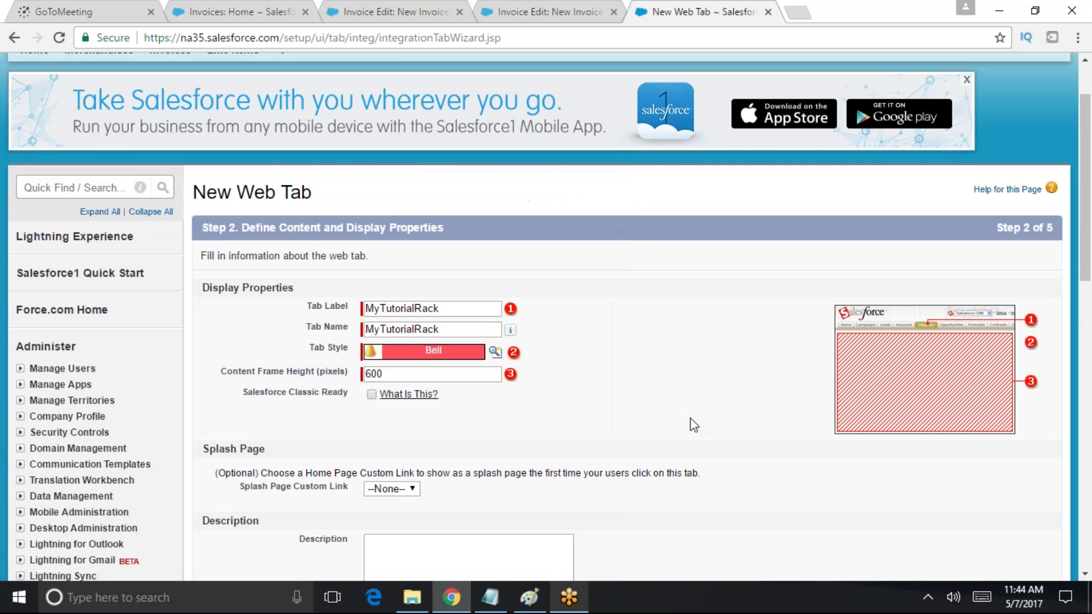
scroll(689, 421, down, 2)
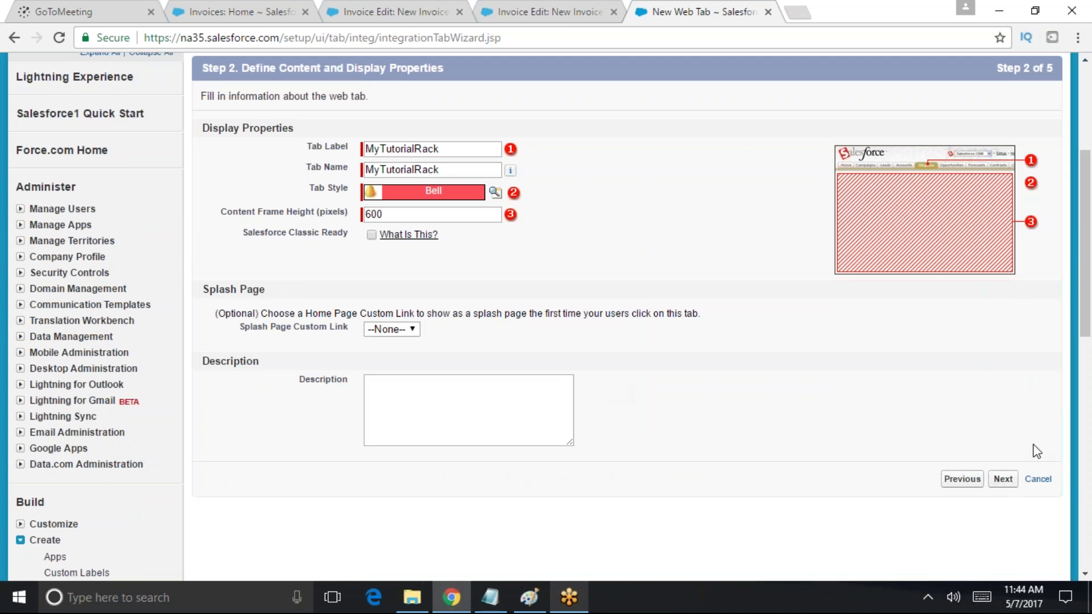
click(1003, 479)
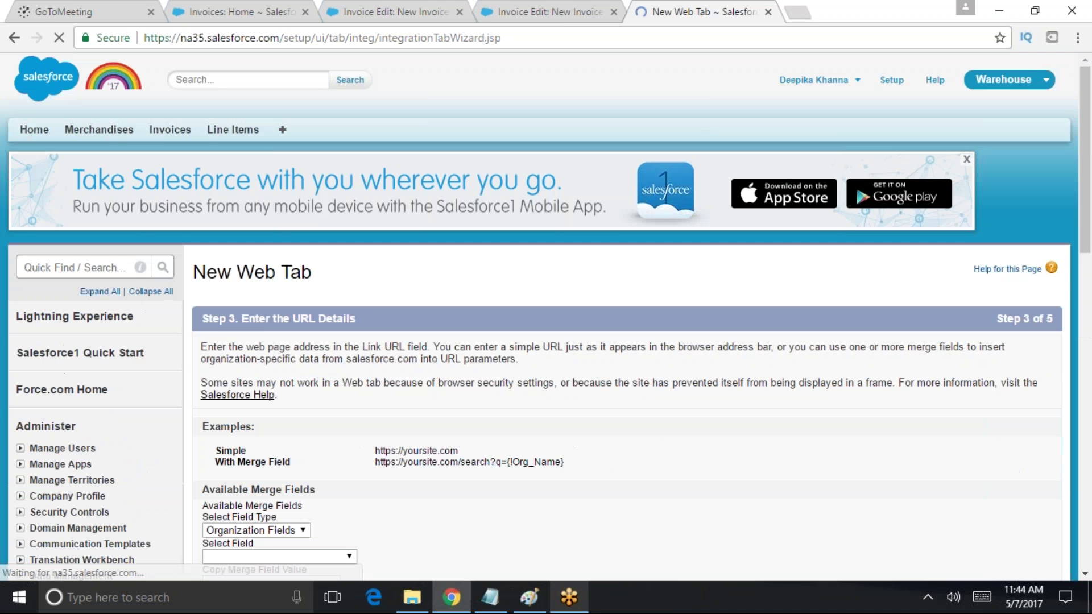
scroll(605, 510, down, 2)
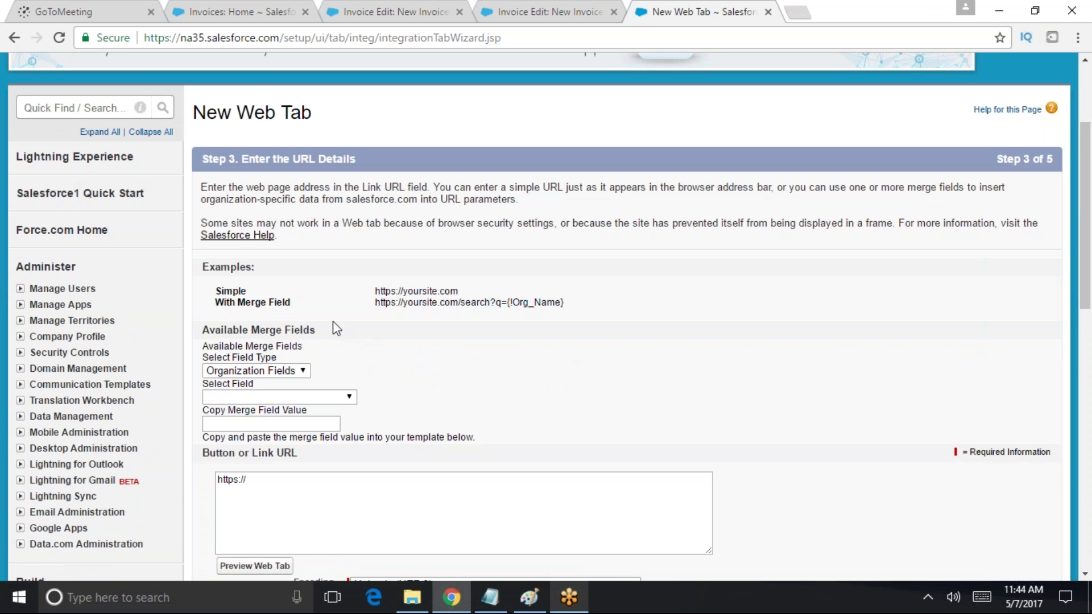
scroll(334, 324, down, 2)
drag(268, 318, 211, 318)
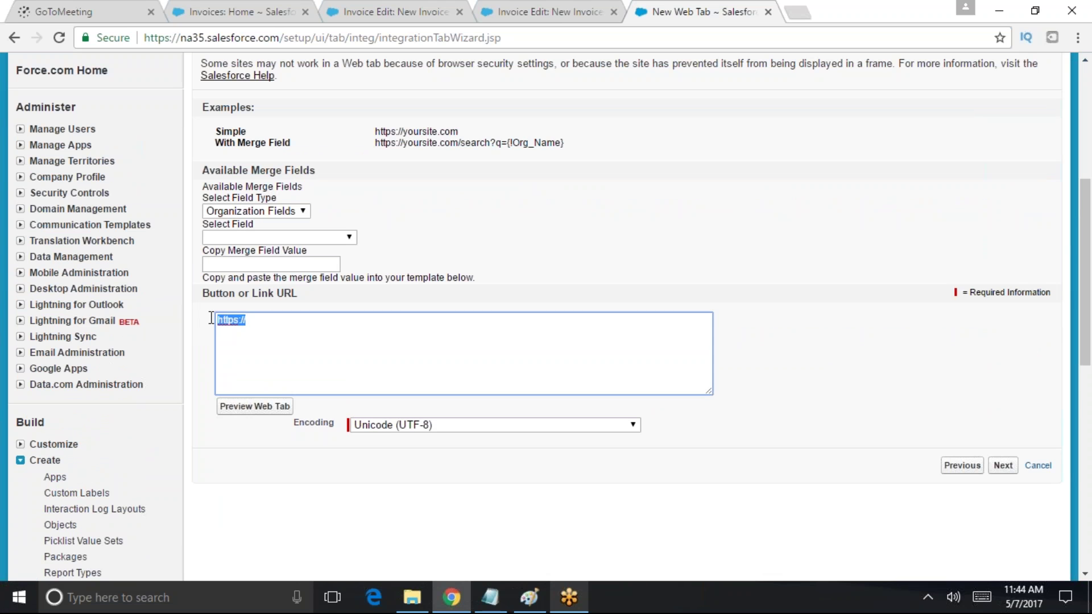
click(797, 13)
text(mytutorialrack.com)
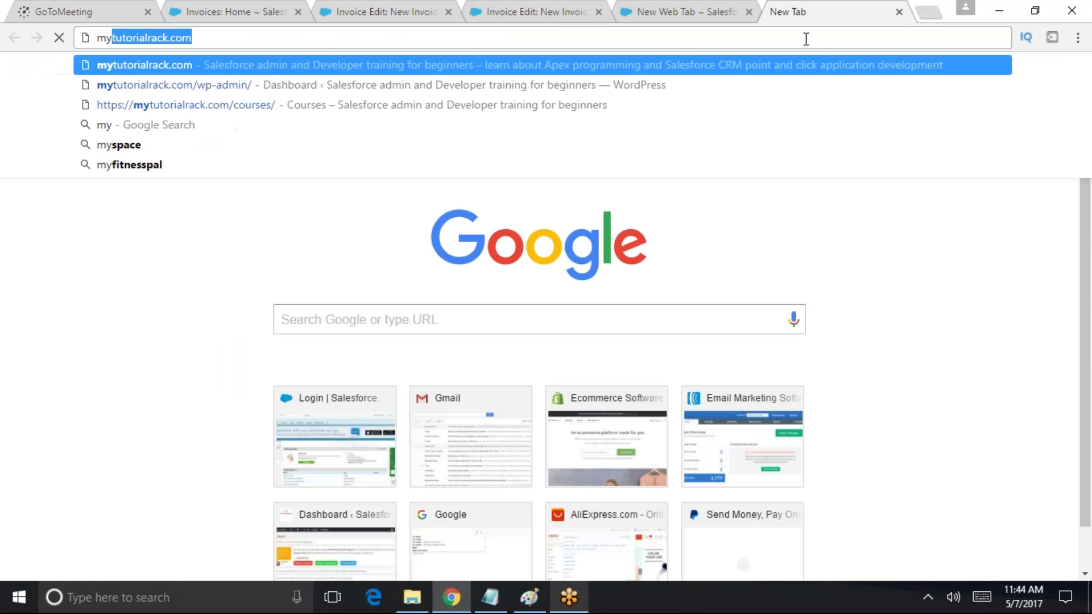
key(Return)
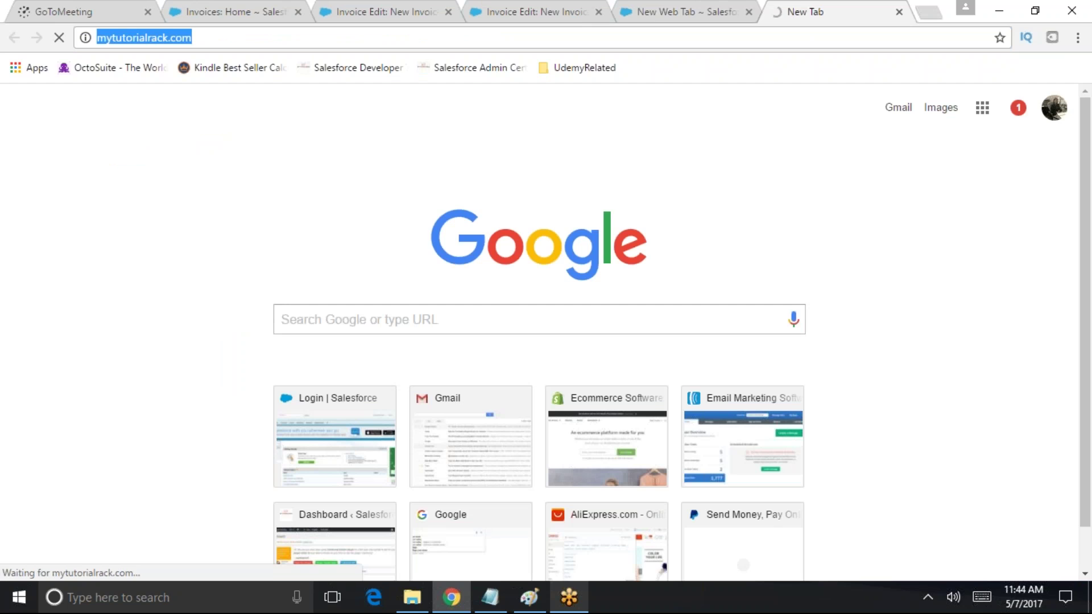
click(664, 8)
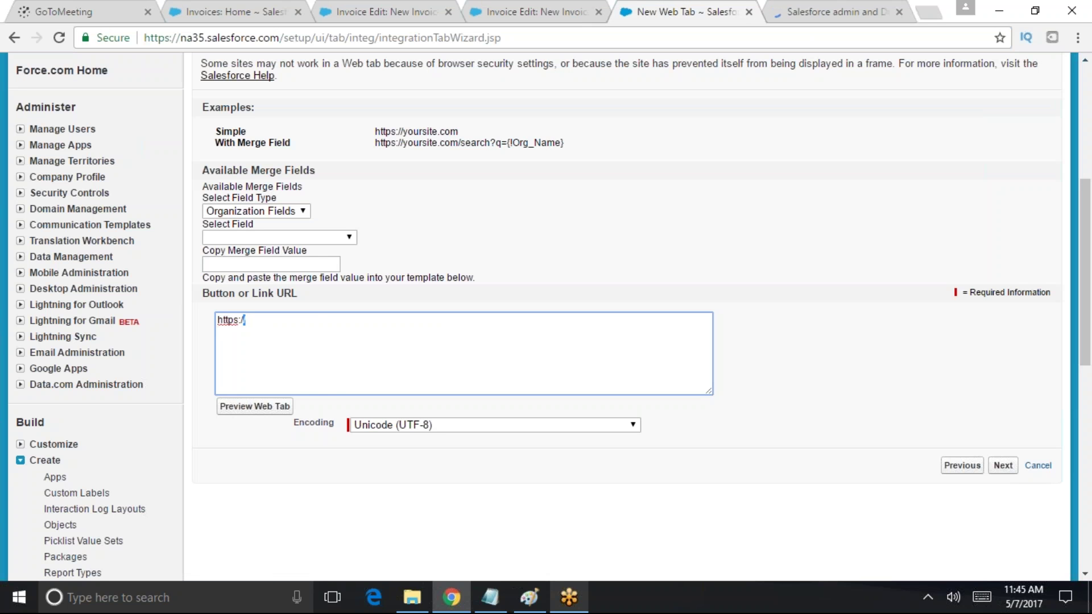
text(http://mytutorialrack.com/)
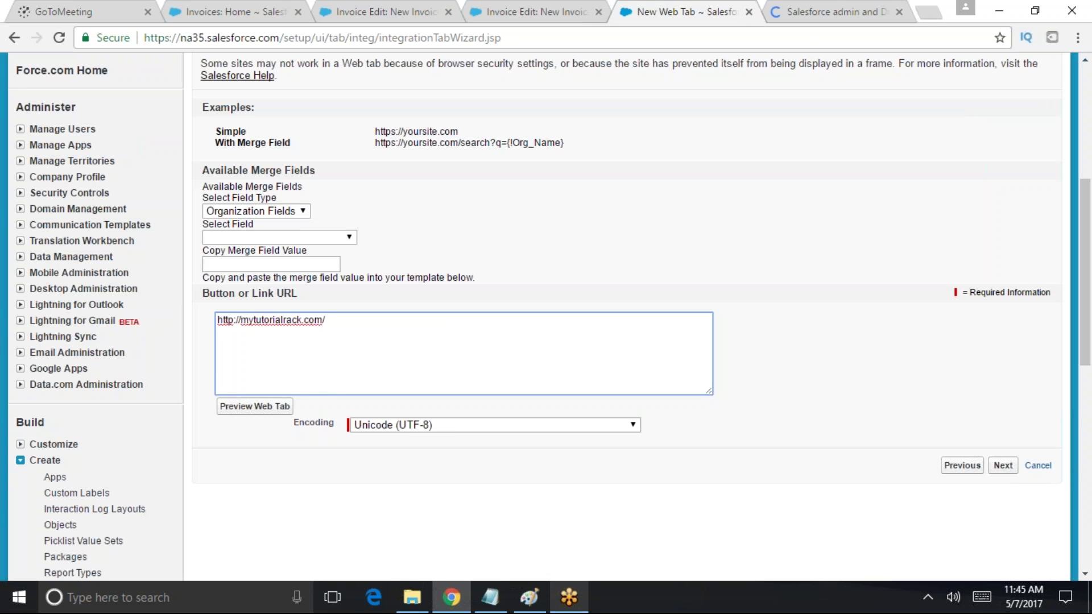
click(1002, 465)
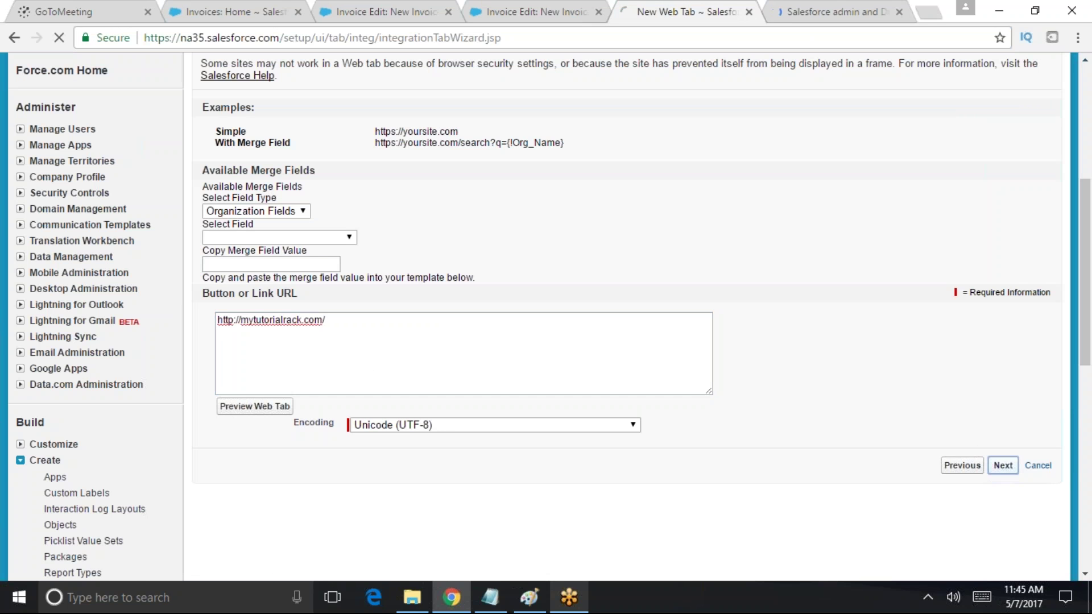
Keep the web tab's visibility at Default On for all profiles and continue to the custom apps selection
scroll(504, 494, down, 3)
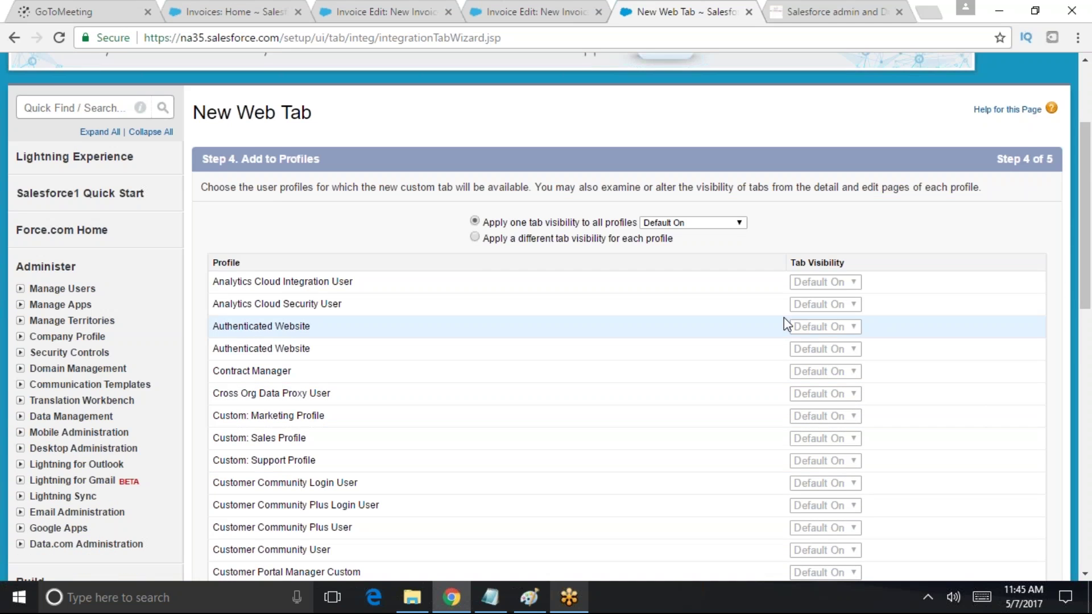
scroll(373, 102, down, 4)
scroll(408, 428, down, 2)
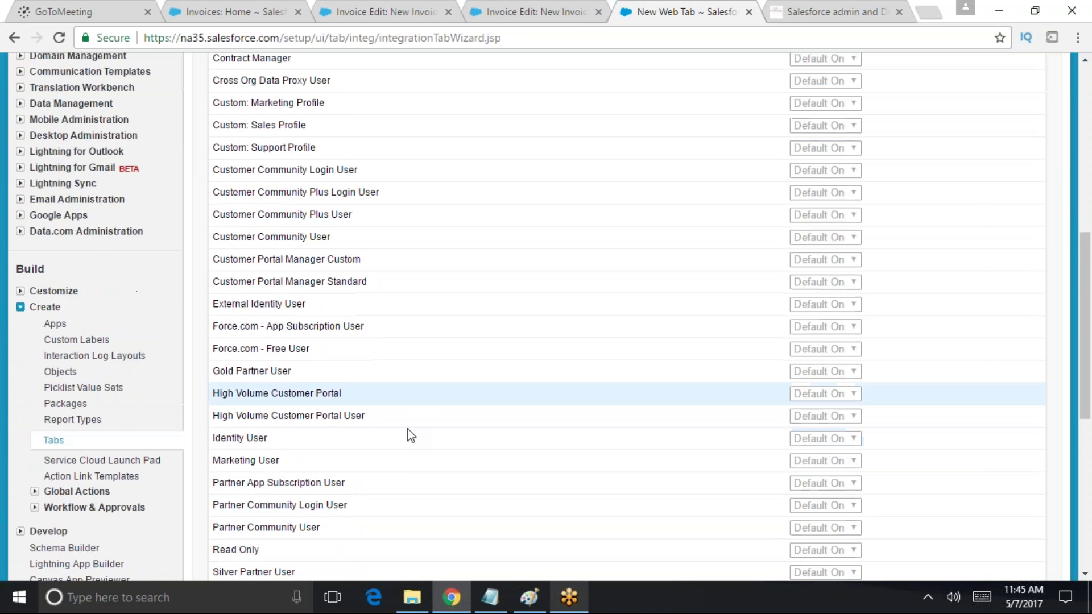
scroll(407, 428, down, 5)
click(1003, 383)
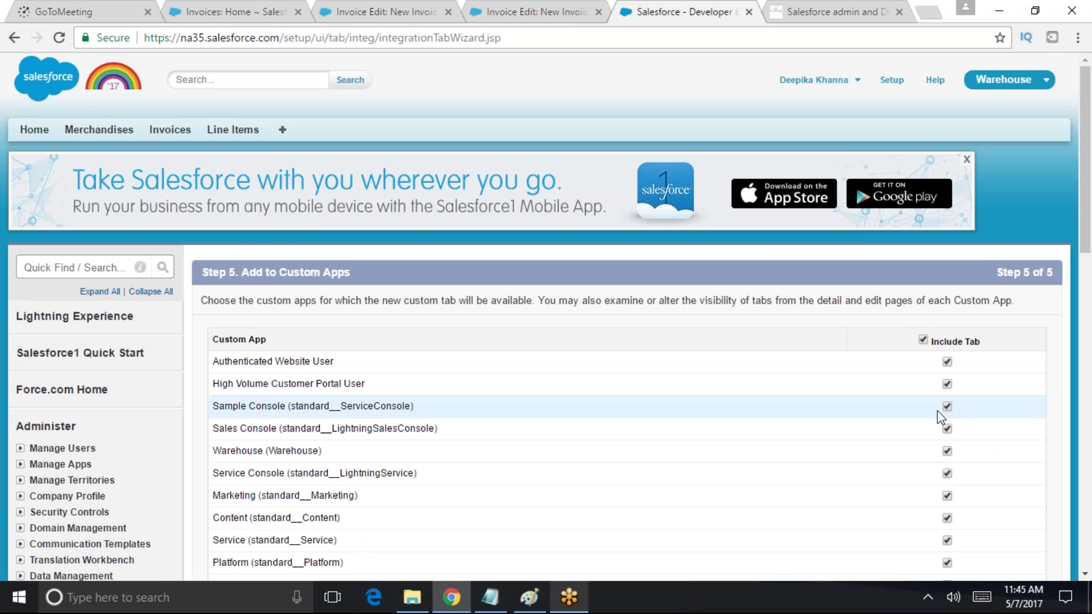
Include the new web tab only in the Warehouse custom app and save the tab
click(923, 339)
scroll(401, 449, down, 3)
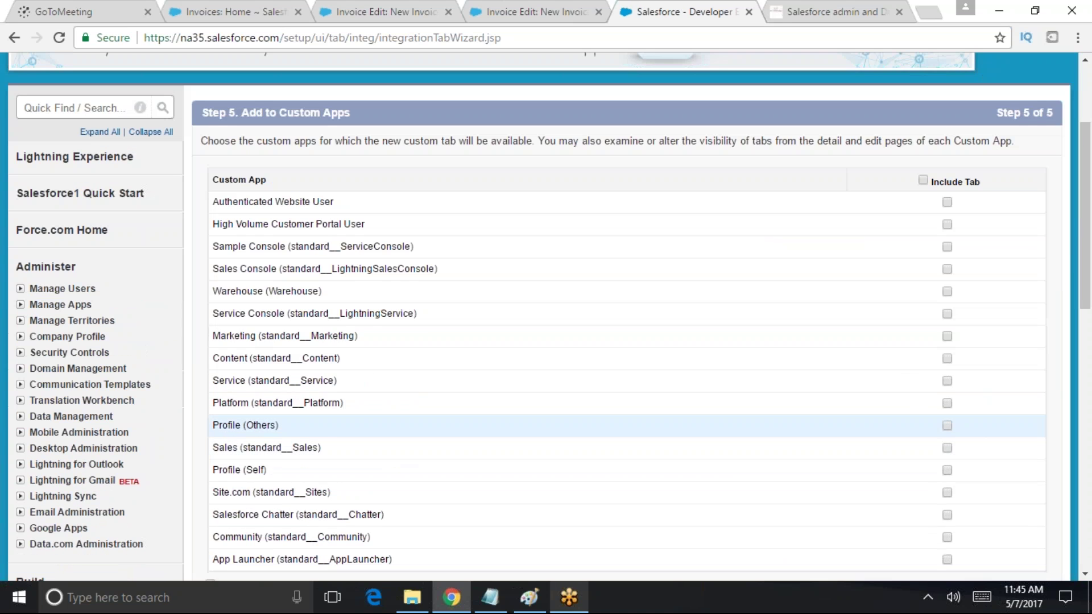
click(947, 291)
scroll(919, 455, down, 4)
click(1000, 384)
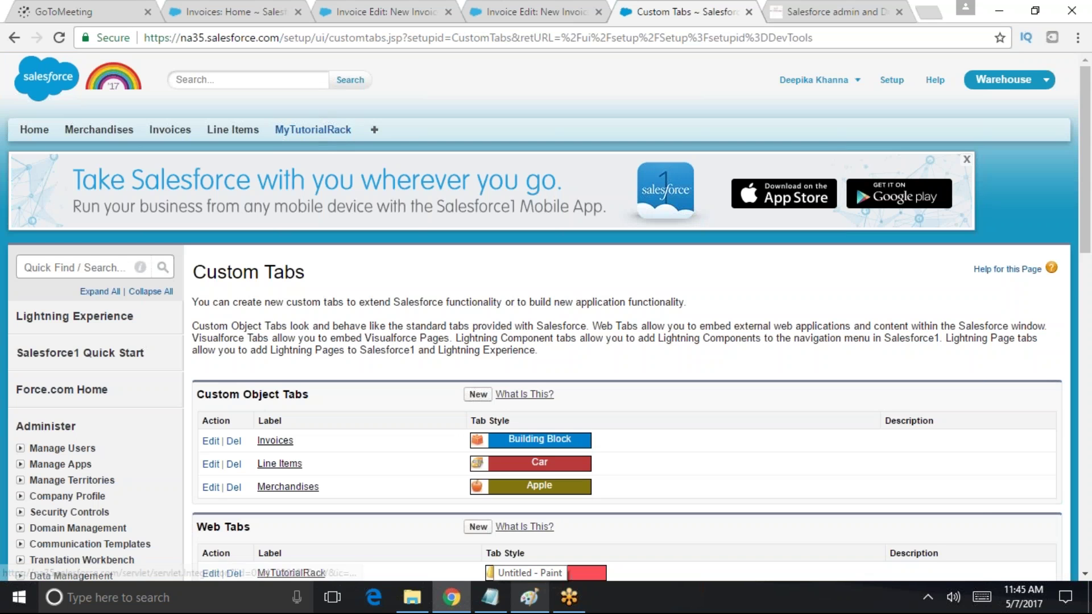
Open the MyTutorialRack tab and check whether the embedded website loads
click(326, 136)
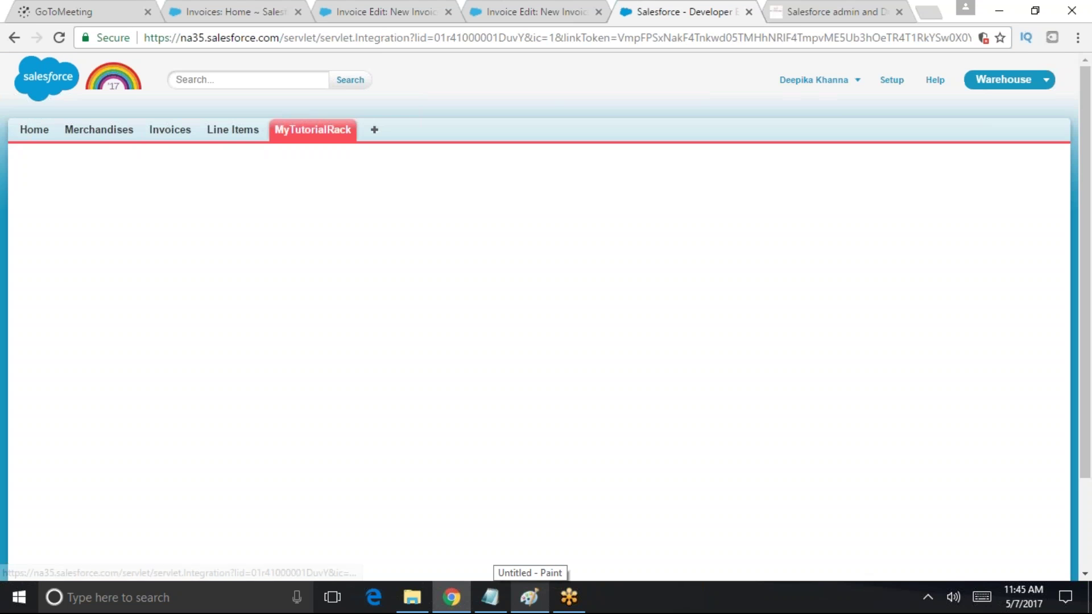
drag(1084, 254, 1090, 364)
scroll(374, 324, up, 1)
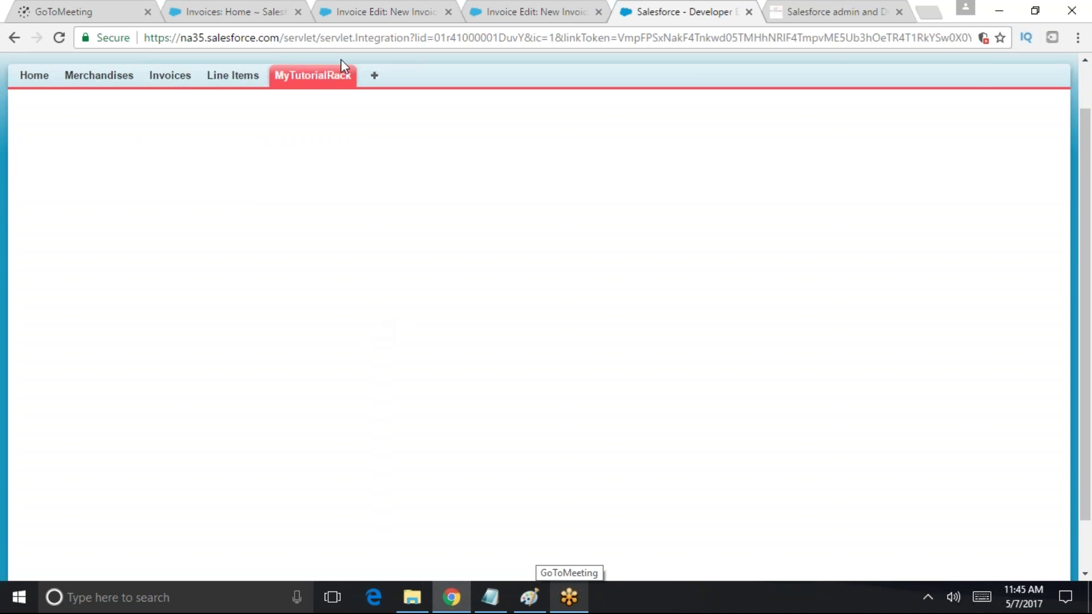
click(317, 135)
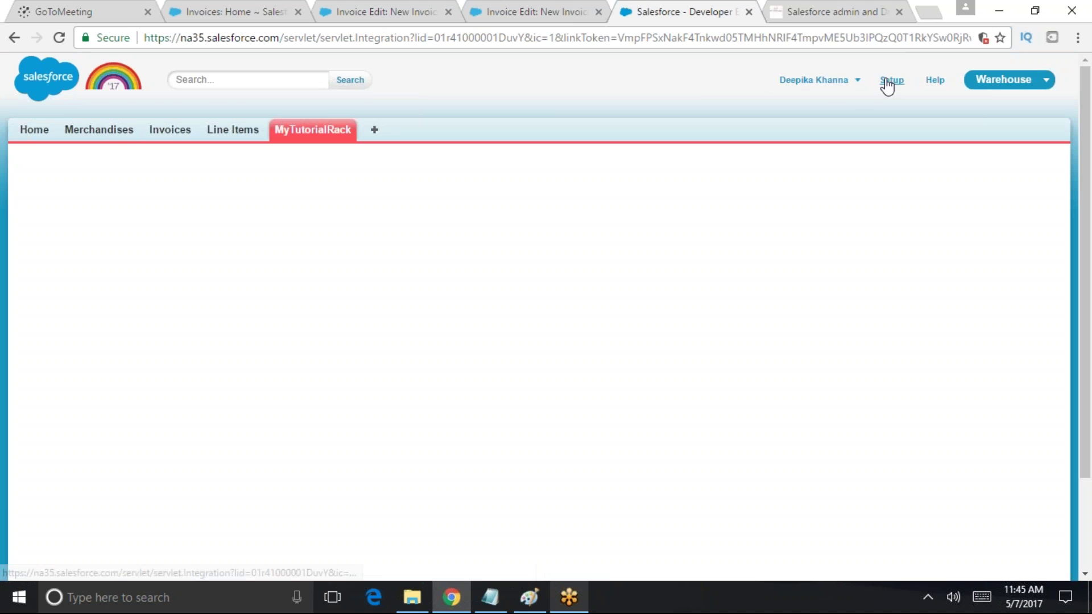
Search Setup for tabs and open the Custom Tabs page
click(891, 80)
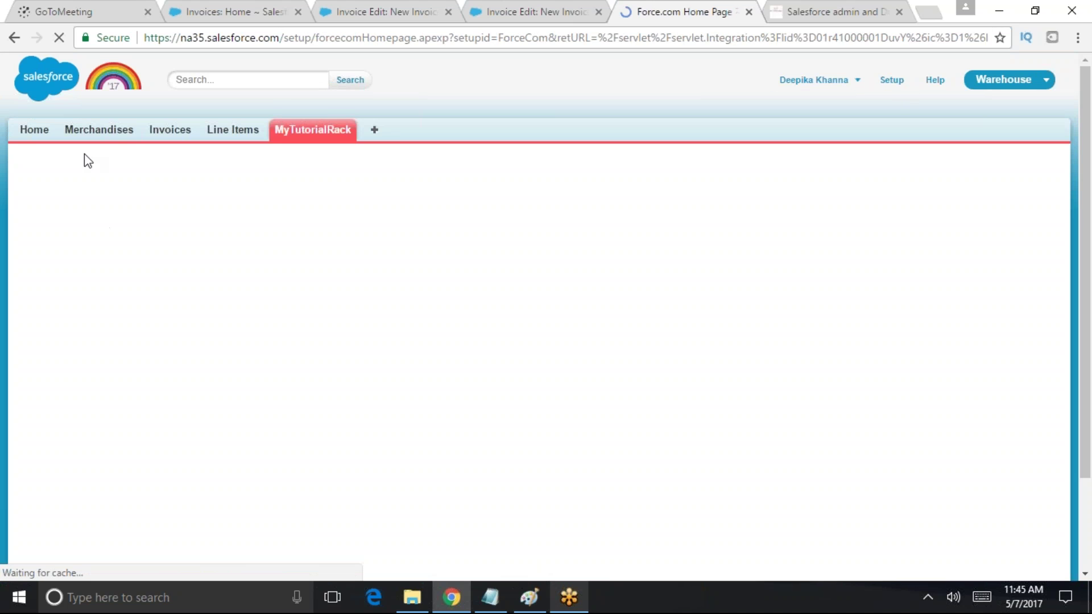
click(76, 266)
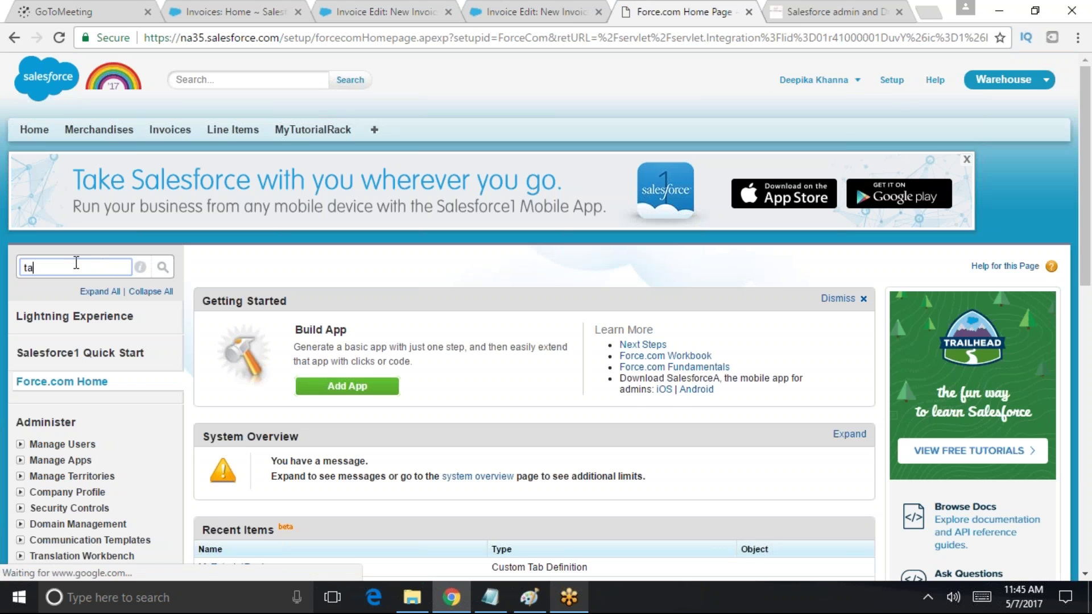
text(tabs)
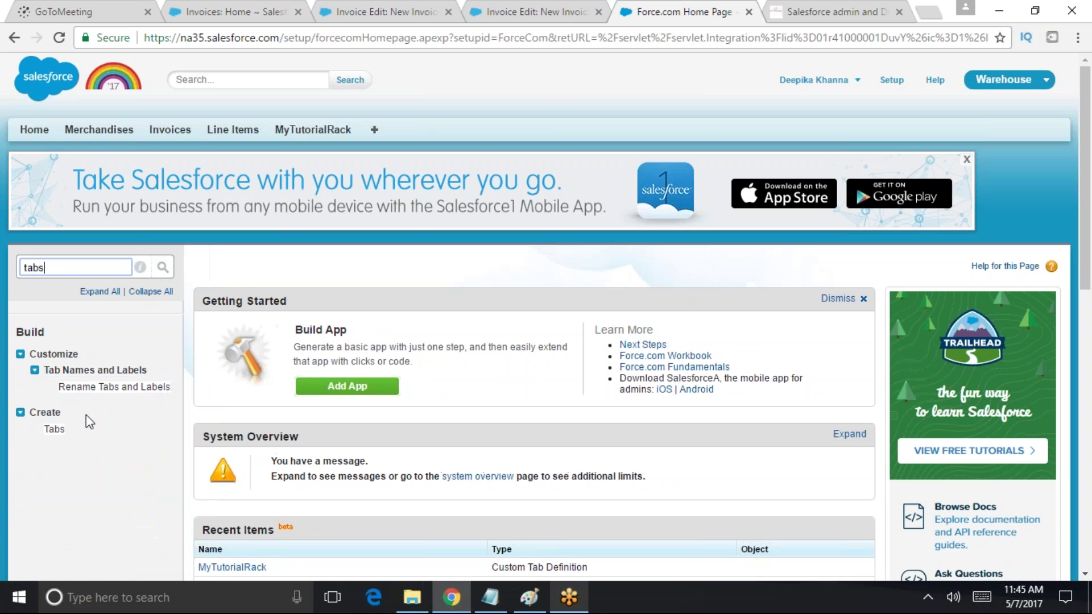
click(54, 428)
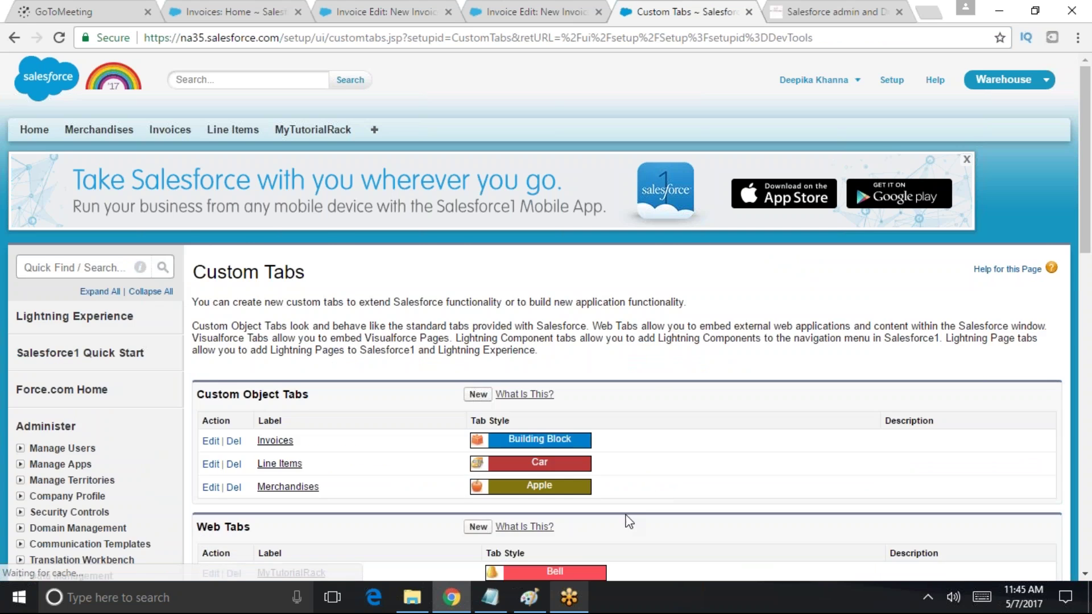
Edit the MyTutorialRack web tab, keeping its layout and display properties, and continue to the URL details
scroll(625, 512, down, 4)
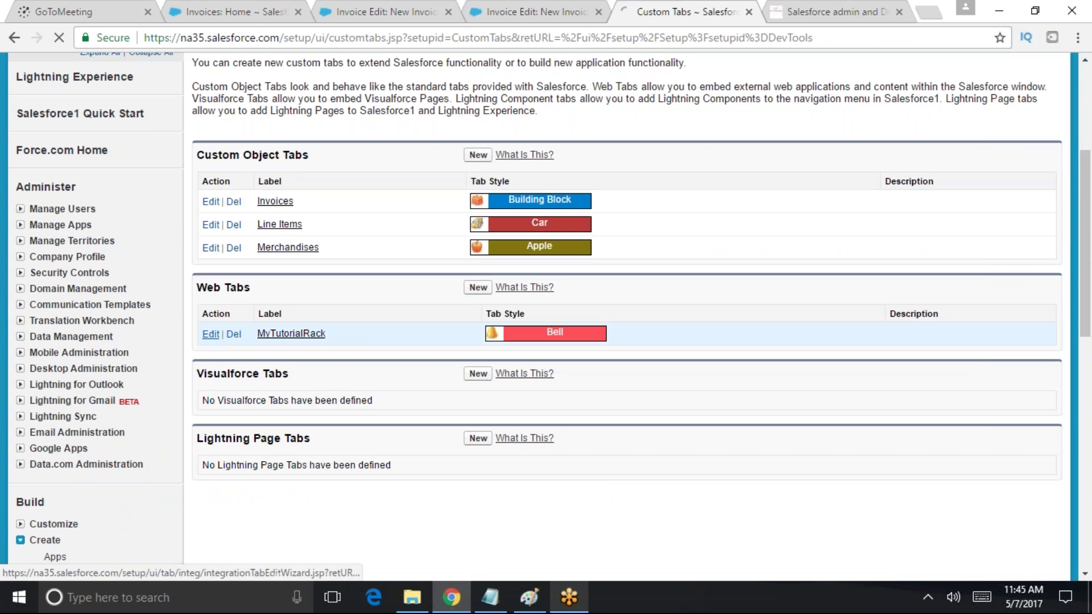
click(211, 334)
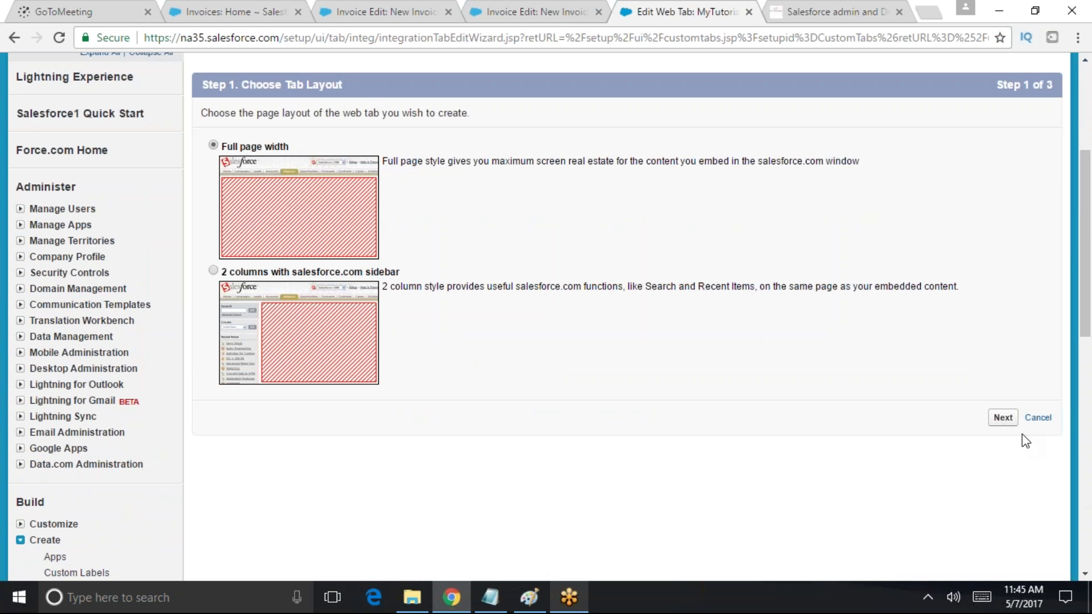
click(1002, 417)
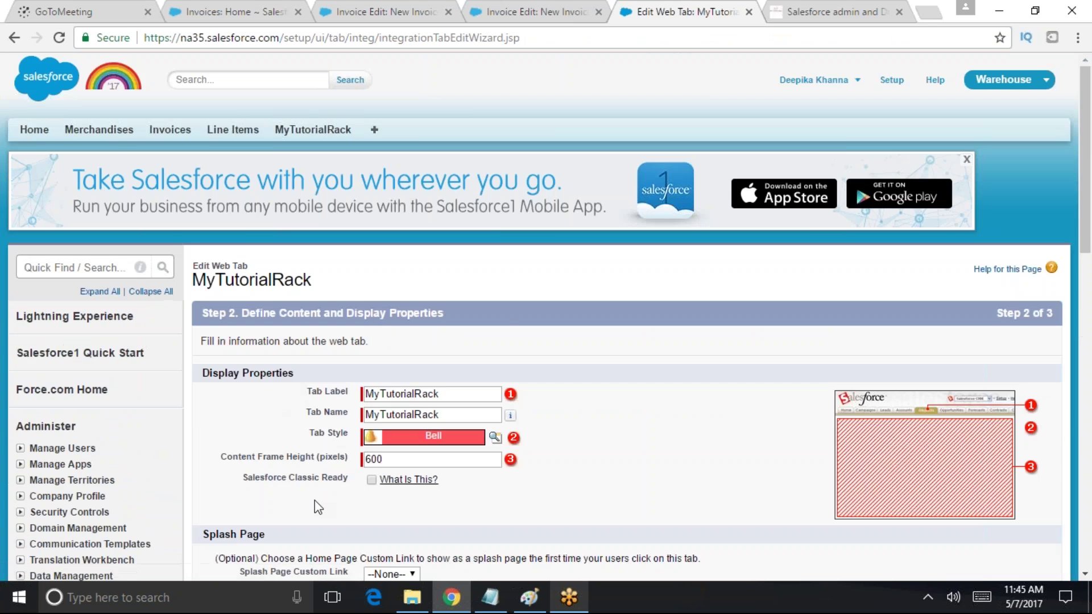
scroll(317, 507, down, 4)
click(1003, 484)
scroll(610, 112, down, 3)
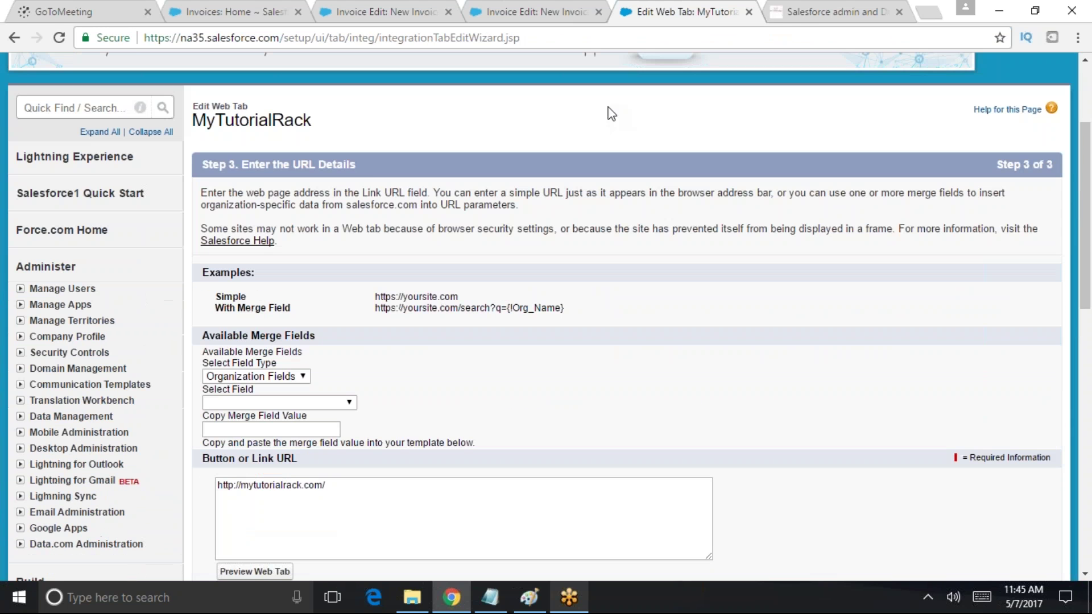
click(375, 484)
text(s)
key(ctrl+a)
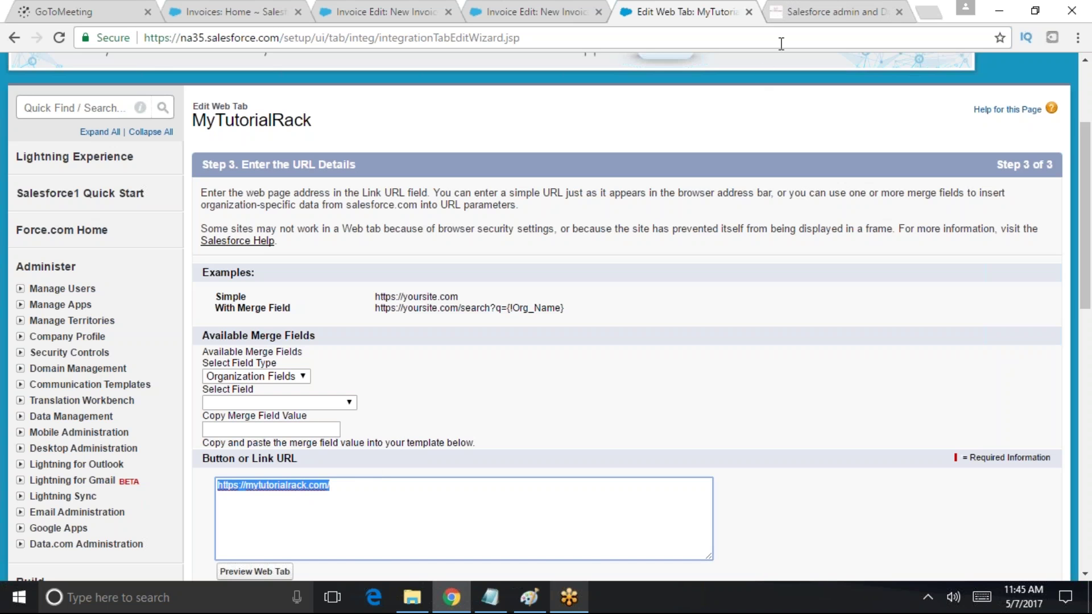
click(830, 11)
click(689, 34)
key(ctrl+a)
key(ctrl+c)
click(668, 10)
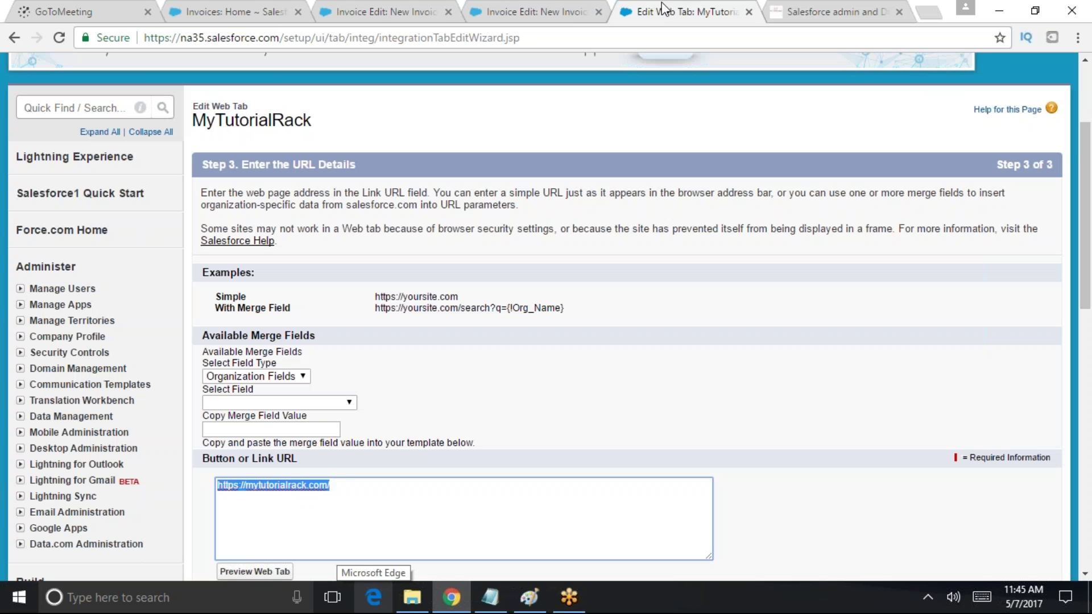
click(369, 490)
key(ctrl+a)
key(BackSpace)
key(ctrl+v)
Preview the web tab in a separate browser tab, return to the editor and save the URL change
scroll(968, 505, down, 3)
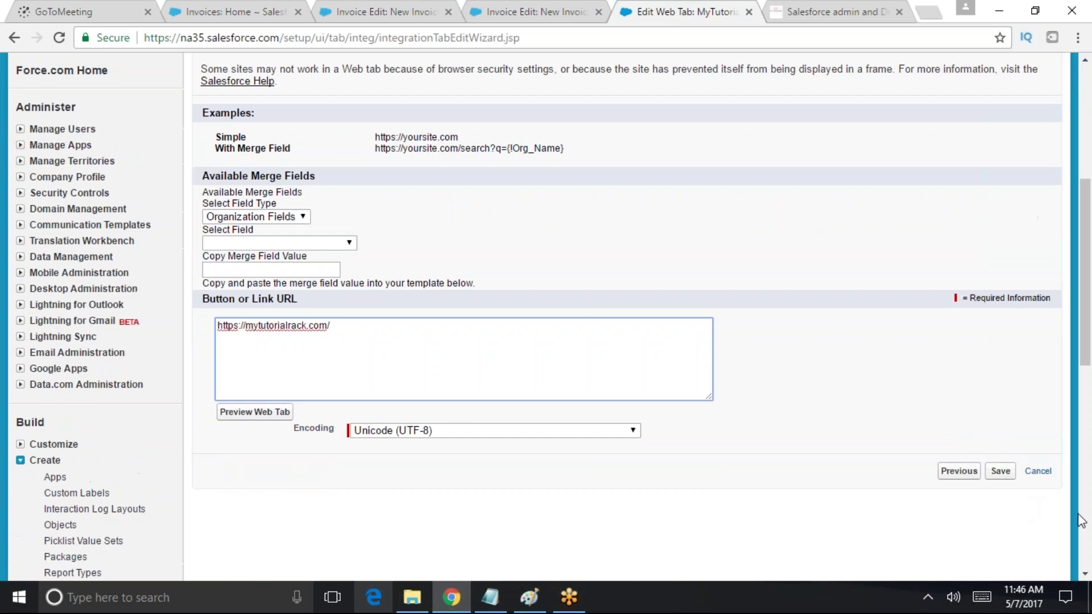
click(269, 415)
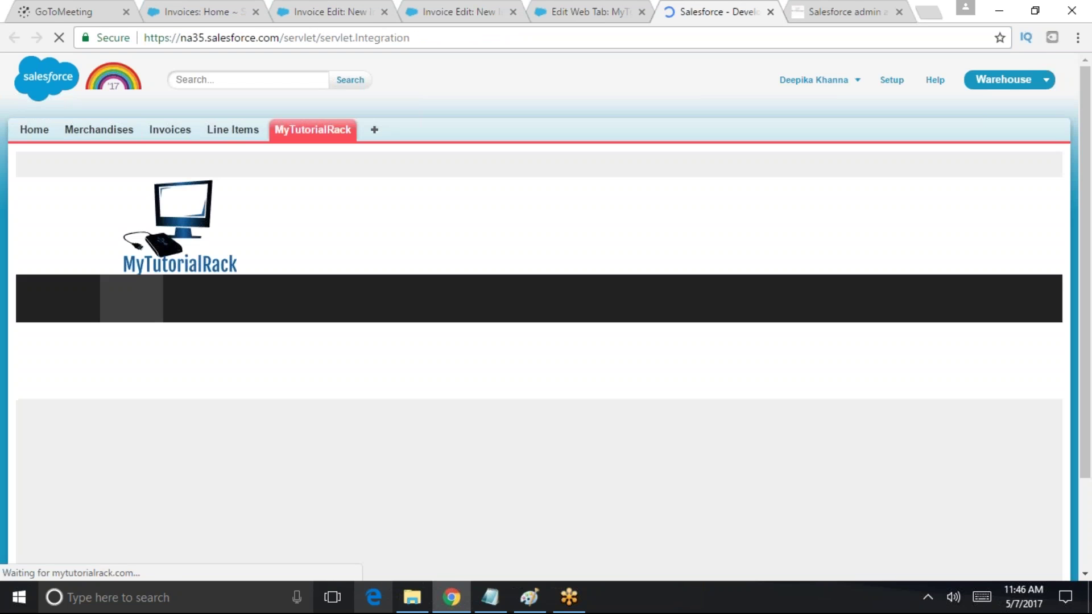
click(604, 10)
click(996, 471)
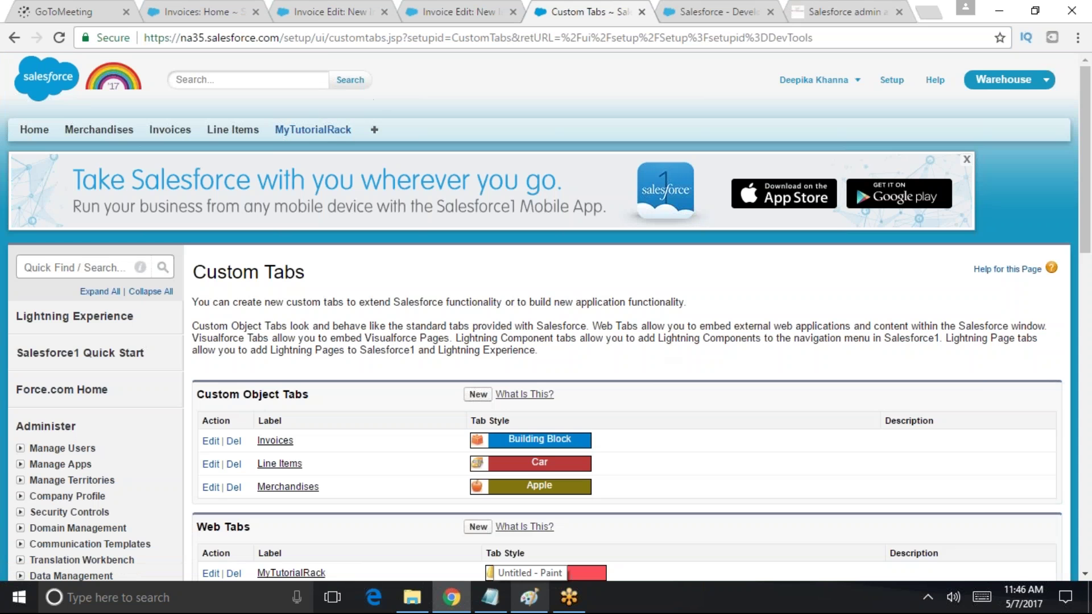
Open the MyTutorialRack tab and look through the website embedded in it
click(322, 130)
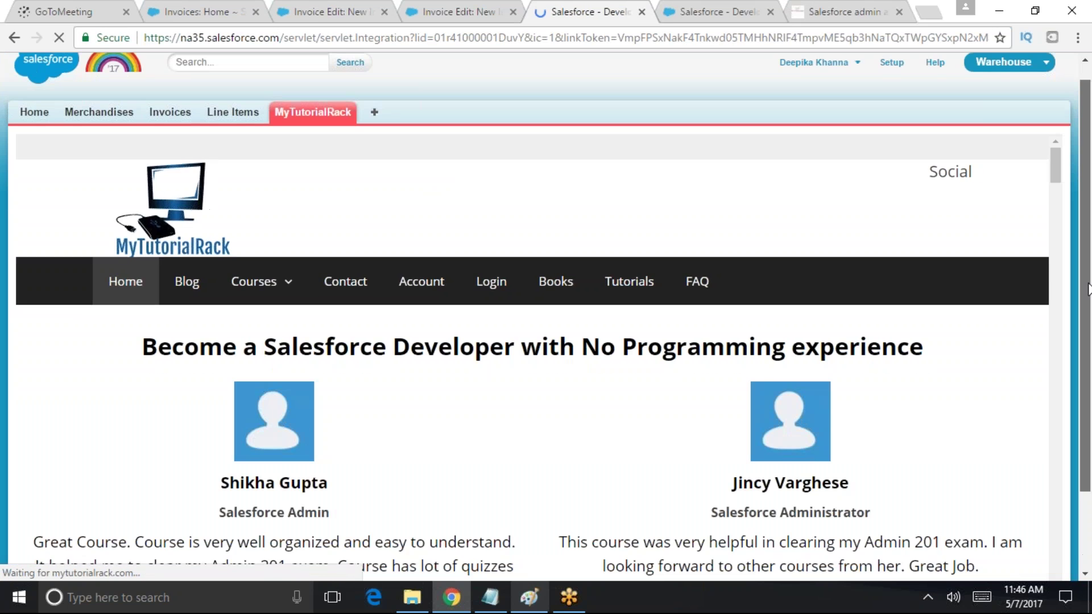
scroll(1090, 161, down, 1)
scroll(1090, 161, up, 1)
scroll(1091, 161, down, 2)
scroll(1052, 127, up, 2)
drag(1056, 176, 1064, 136)
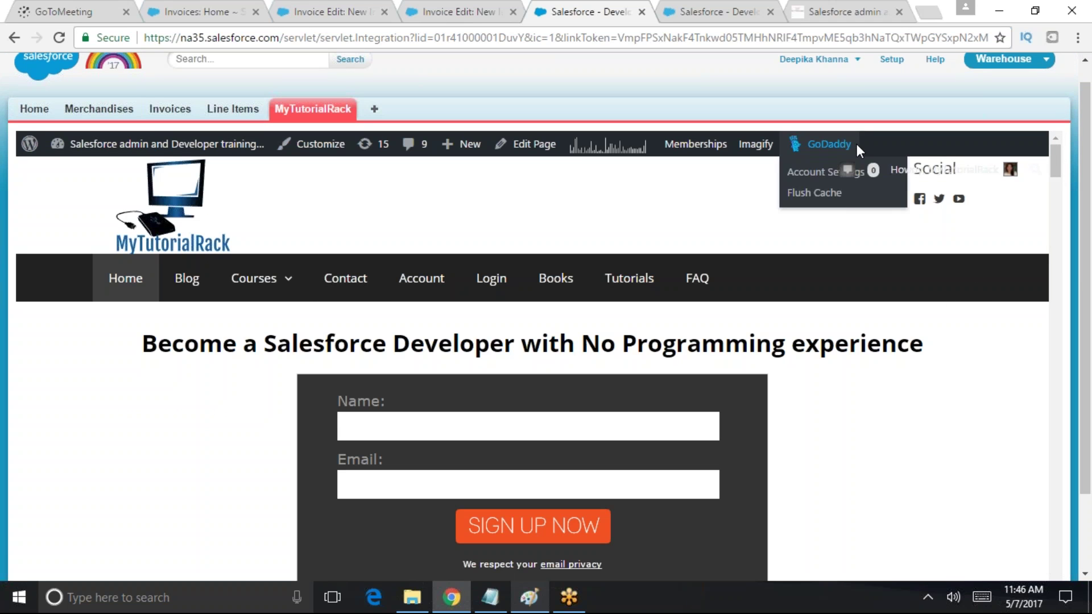
Open the Customize My Tabs page in the personal Display & Layout settings
click(891, 59)
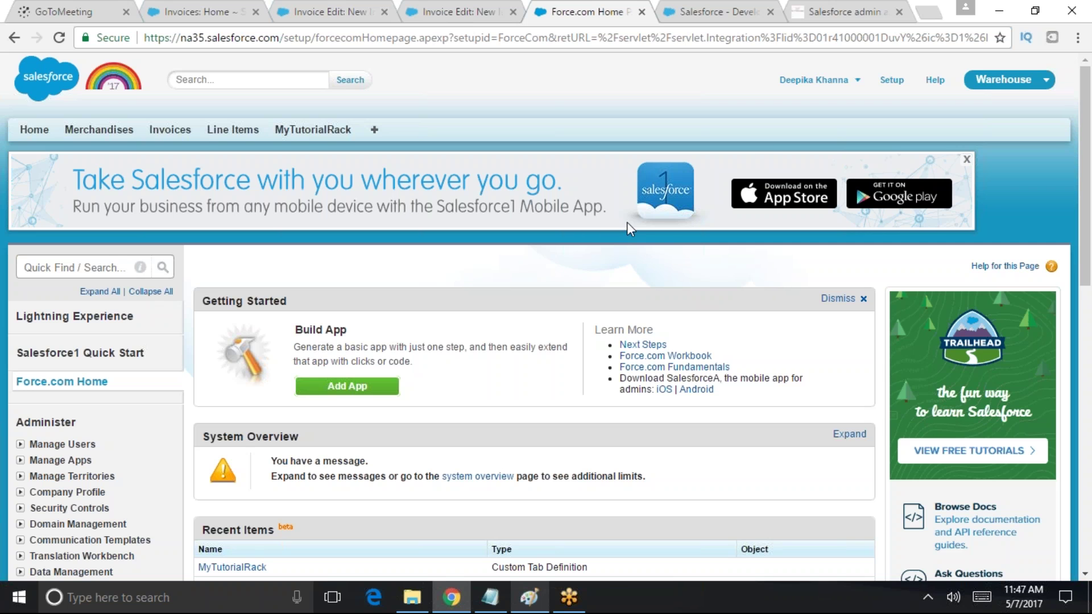
click(1018, 80)
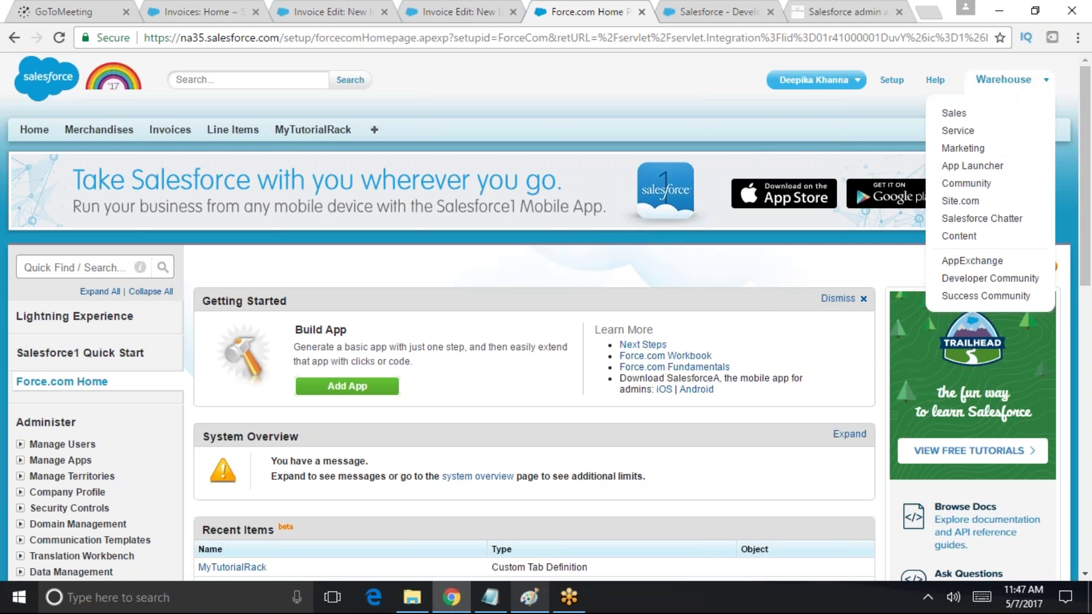
click(856, 82)
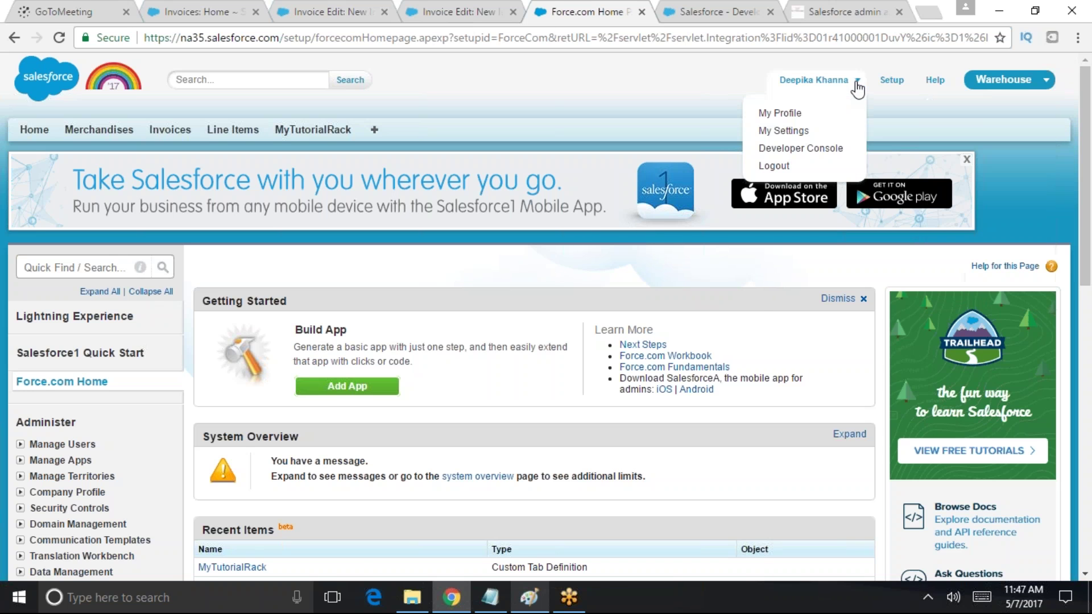
click(800, 134)
scroll(735, 343, down, 3)
click(64, 235)
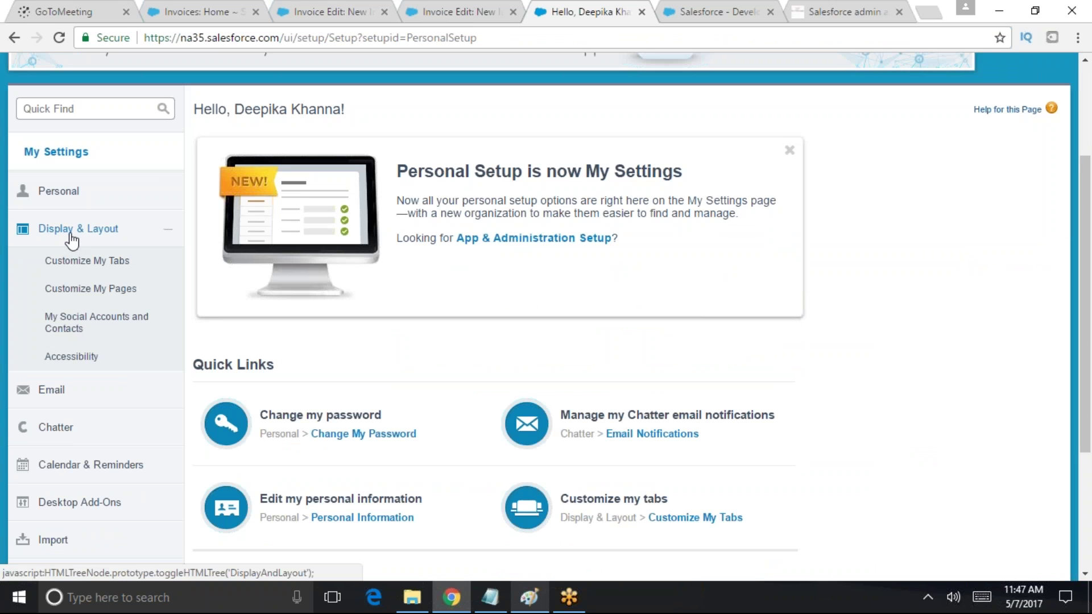
click(97, 261)
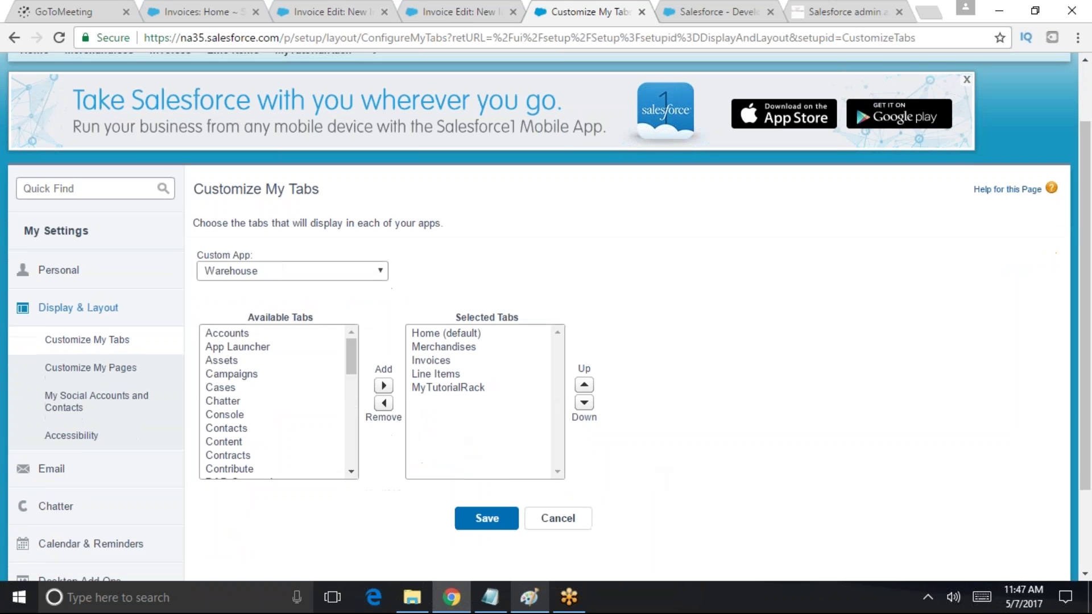
Remove MyTutorialRack from the Warehouse app's selected tabs and save the change
click(334, 273)
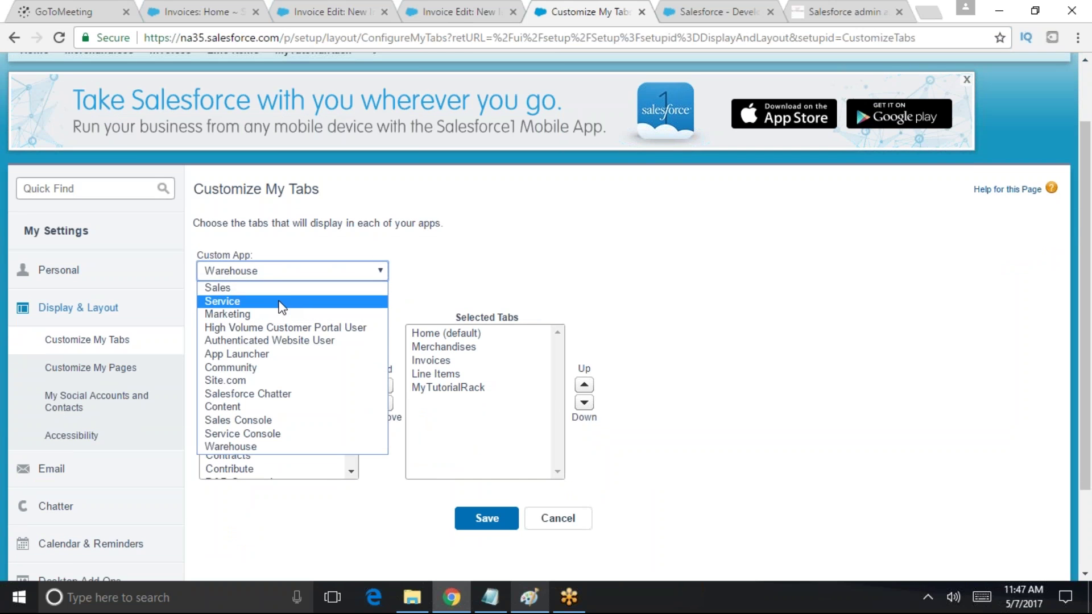
click(479, 262)
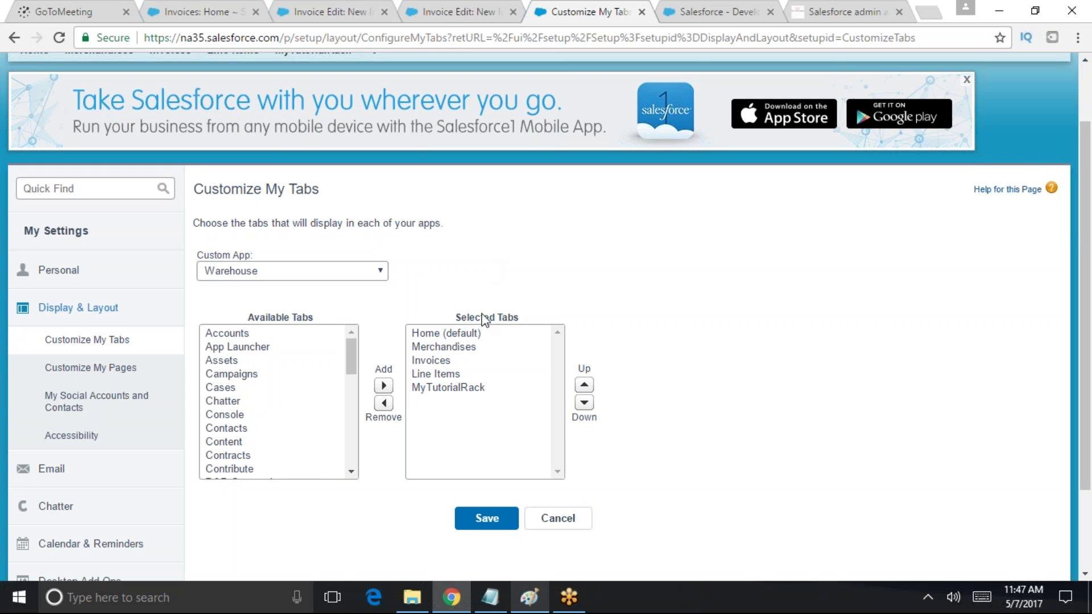
click(478, 394)
scroll(486, 327, up, 2)
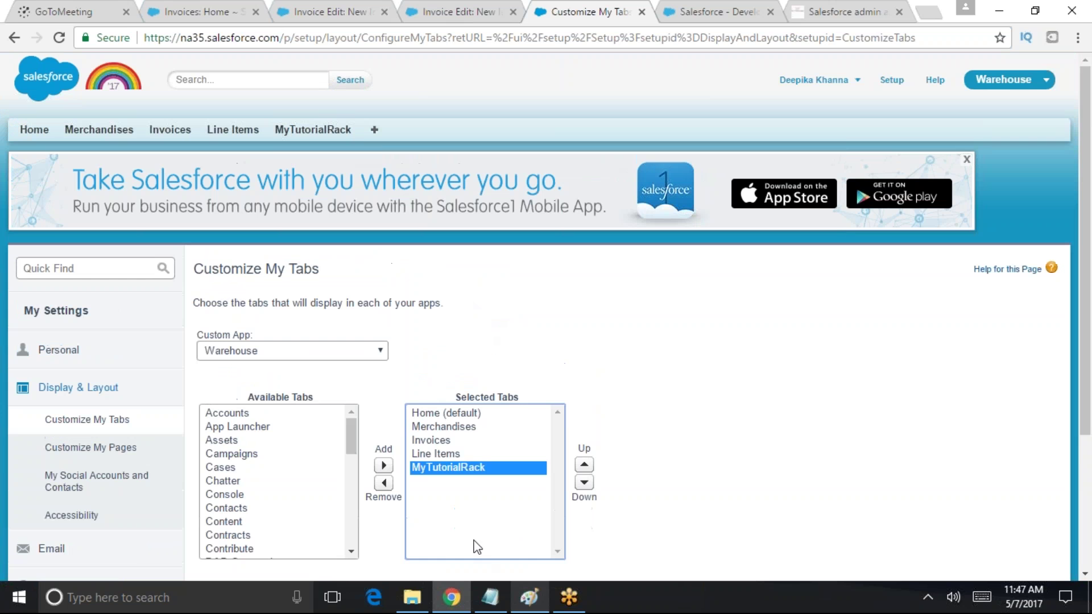
click(383, 483)
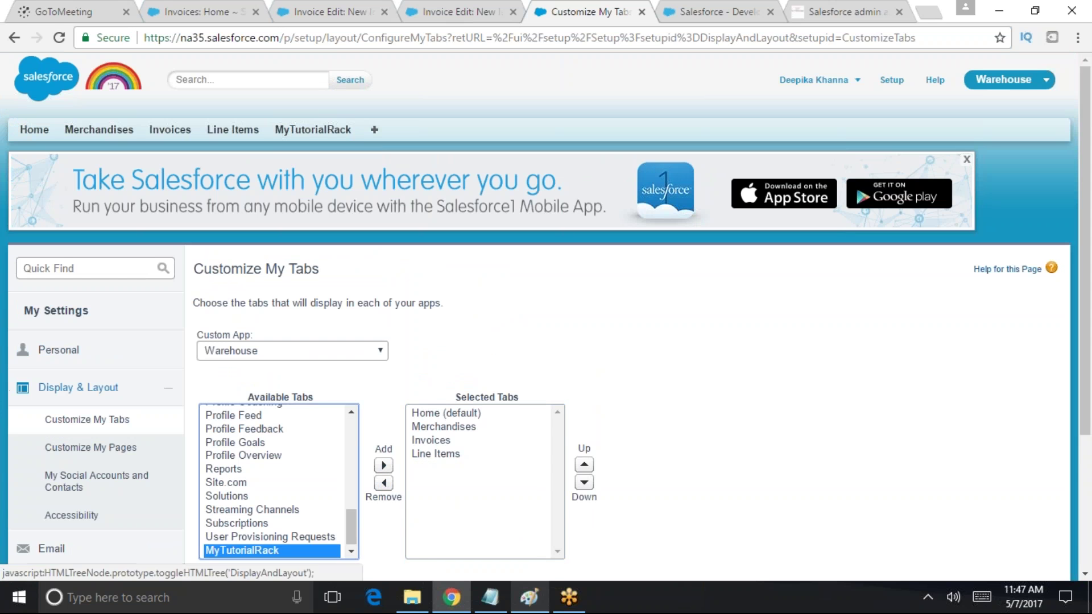
scroll(575, 514, down, 3)
click(487, 438)
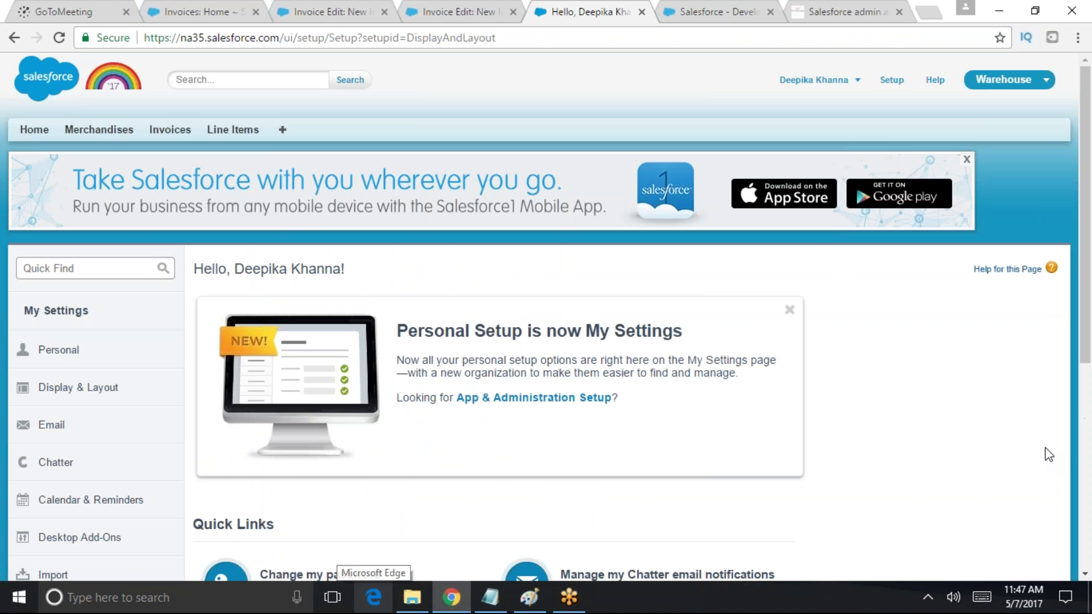
Open the Customize My Tabs page in the Display & Layout settings and choose the Sales app
click(99, 385)
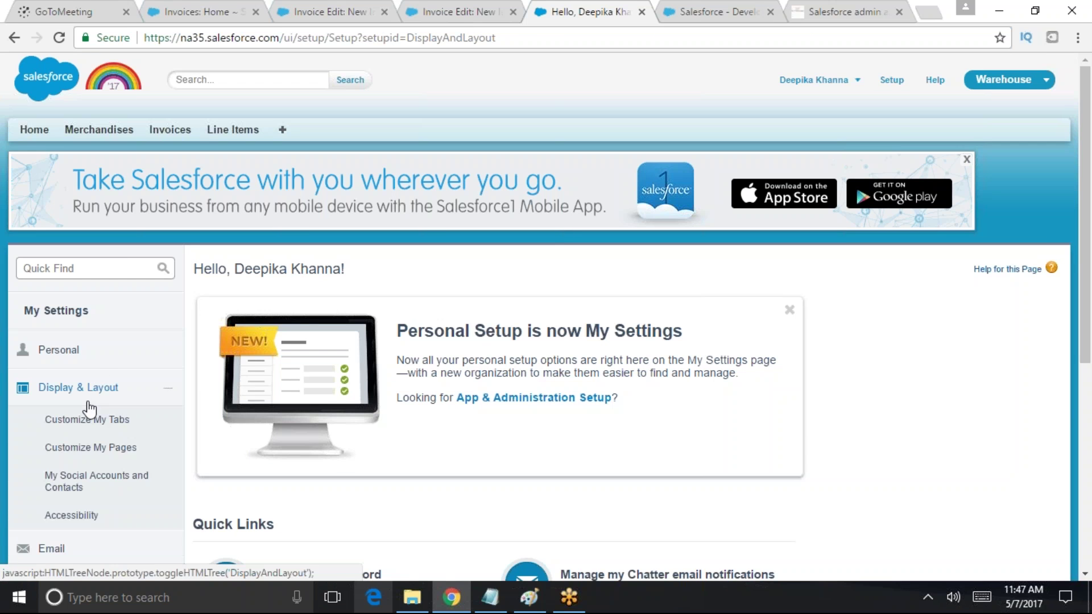
click(122, 430)
scroll(536, 507, down, 3)
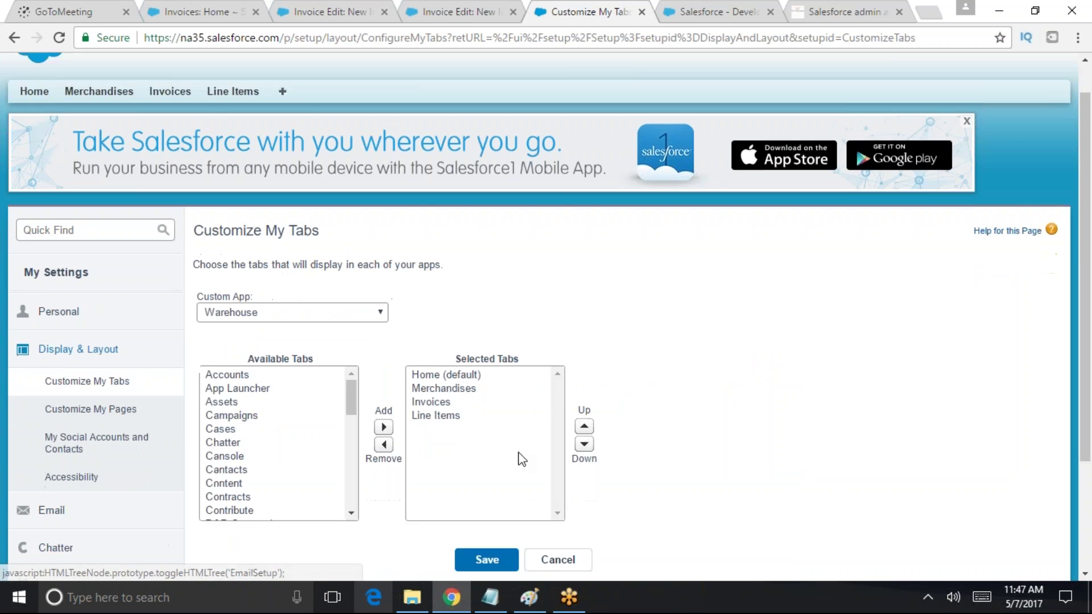
click(275, 193)
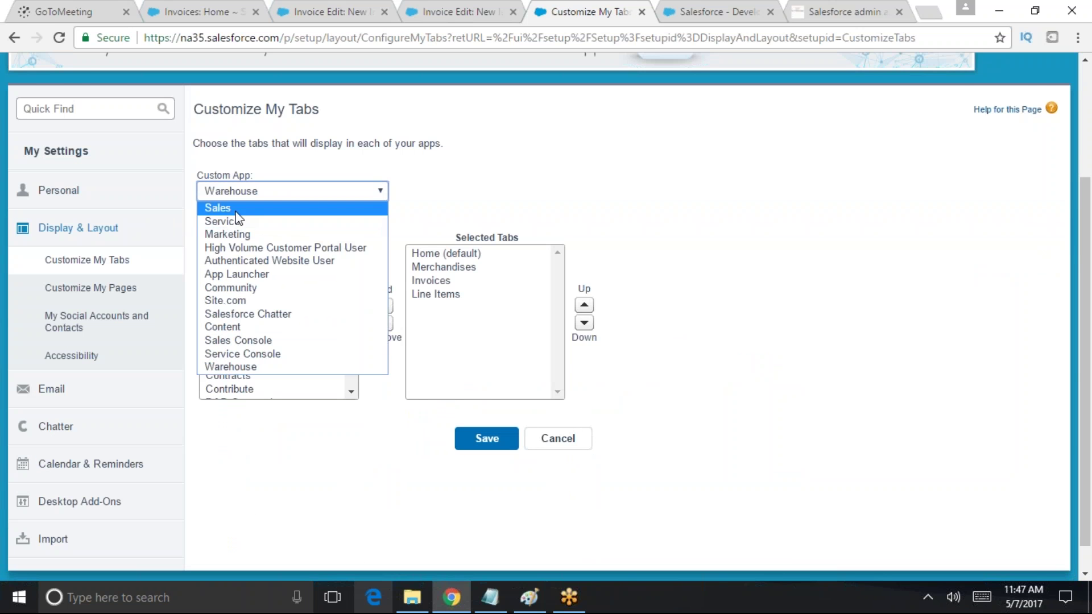
click(228, 208)
Look through the available and selected tabs listed for the Sales app
scroll(248, 548, down, 3)
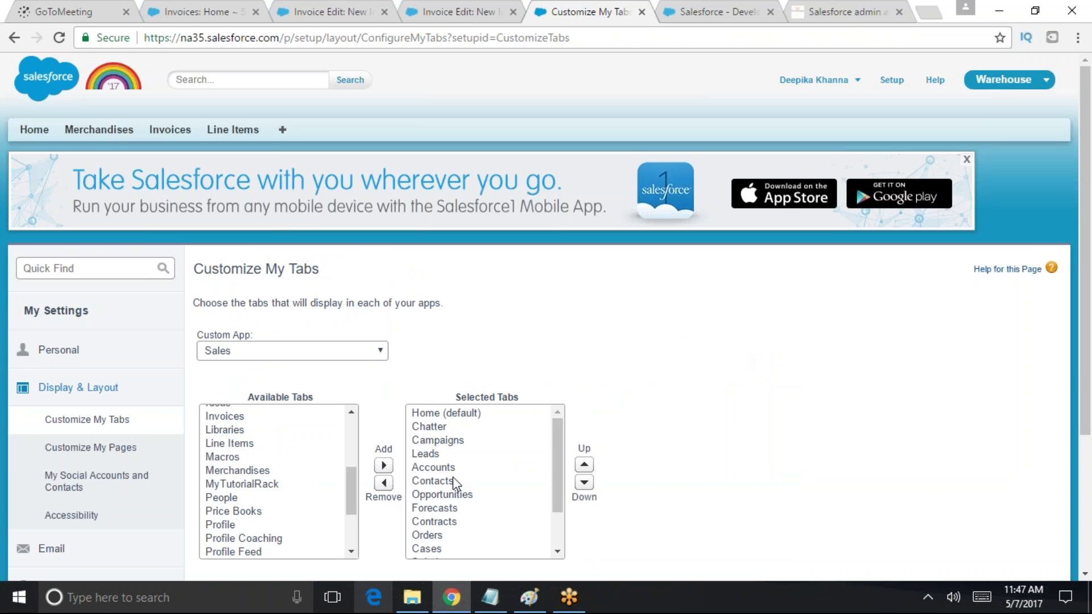
scroll(483, 484, down, 2)
scroll(576, 531, down, 3)
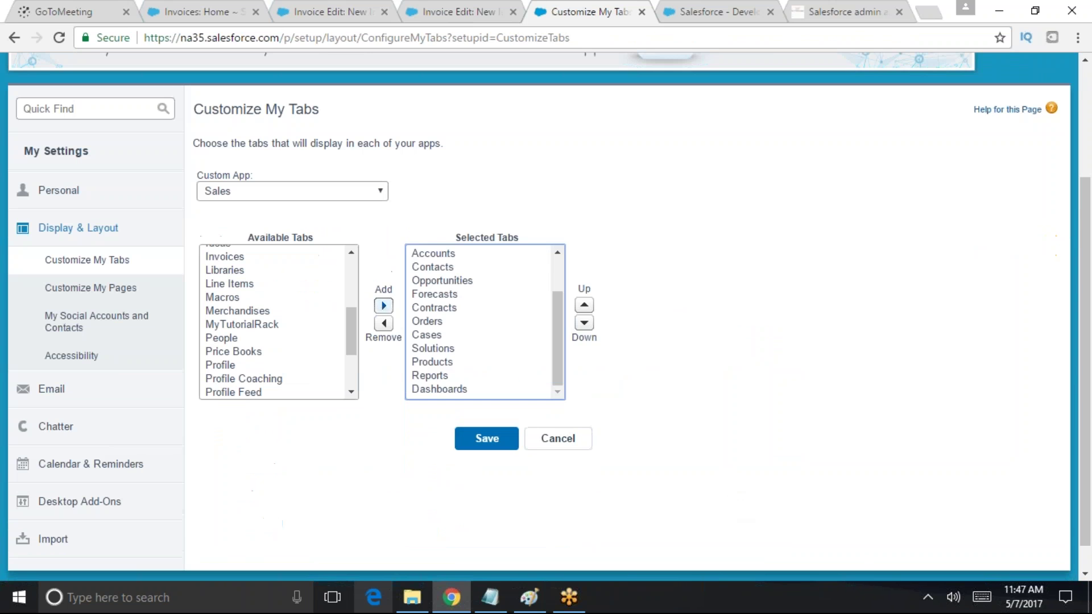
drag(455, 257, 448, 418)
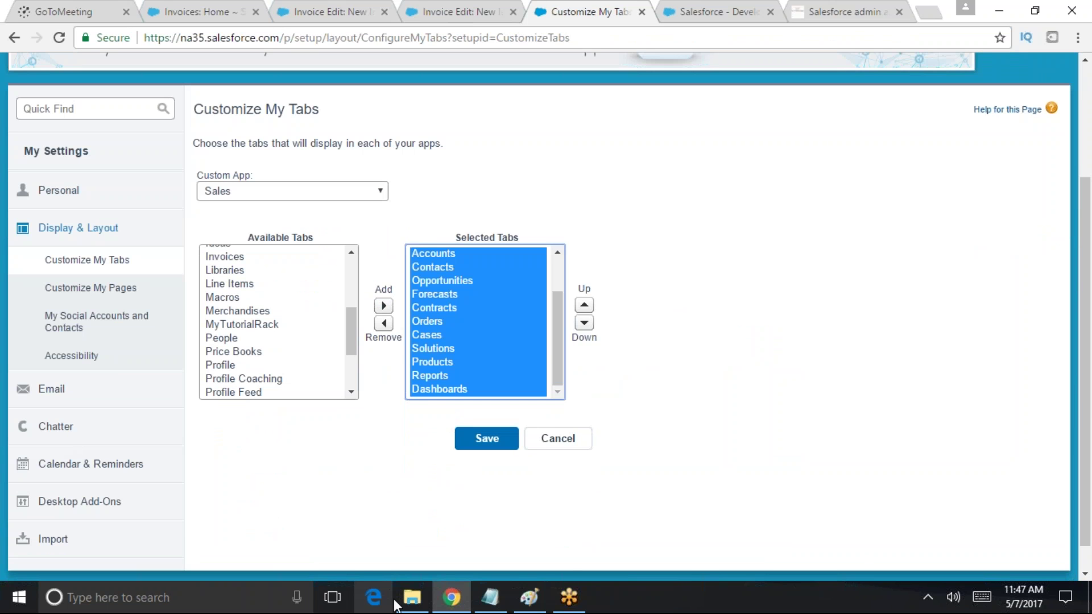
drag(351, 331, 425, 373)
scroll(516, 185, up, 3)
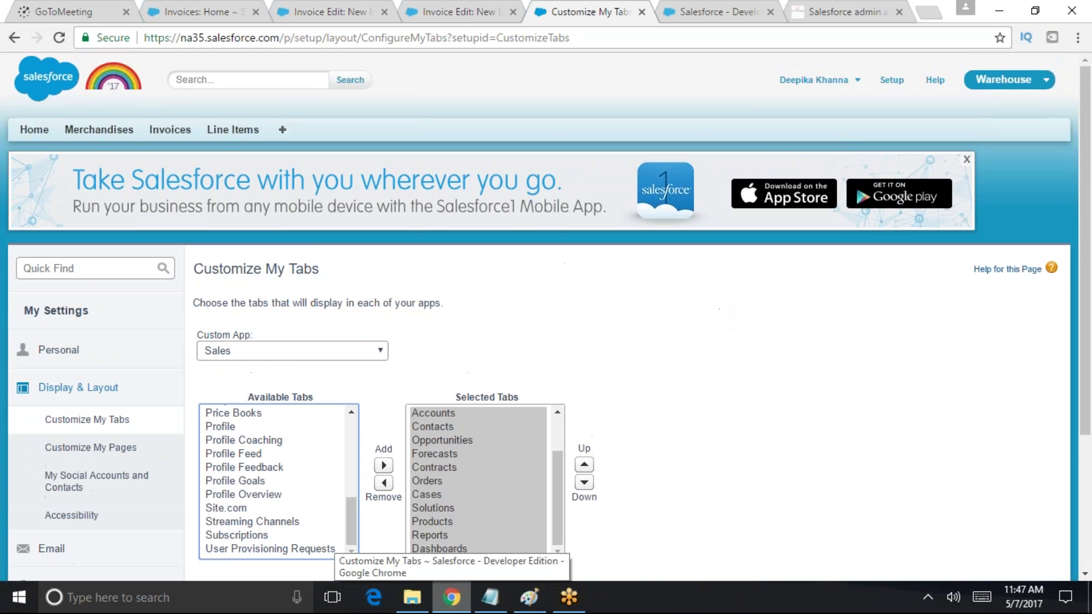
click(851, 84)
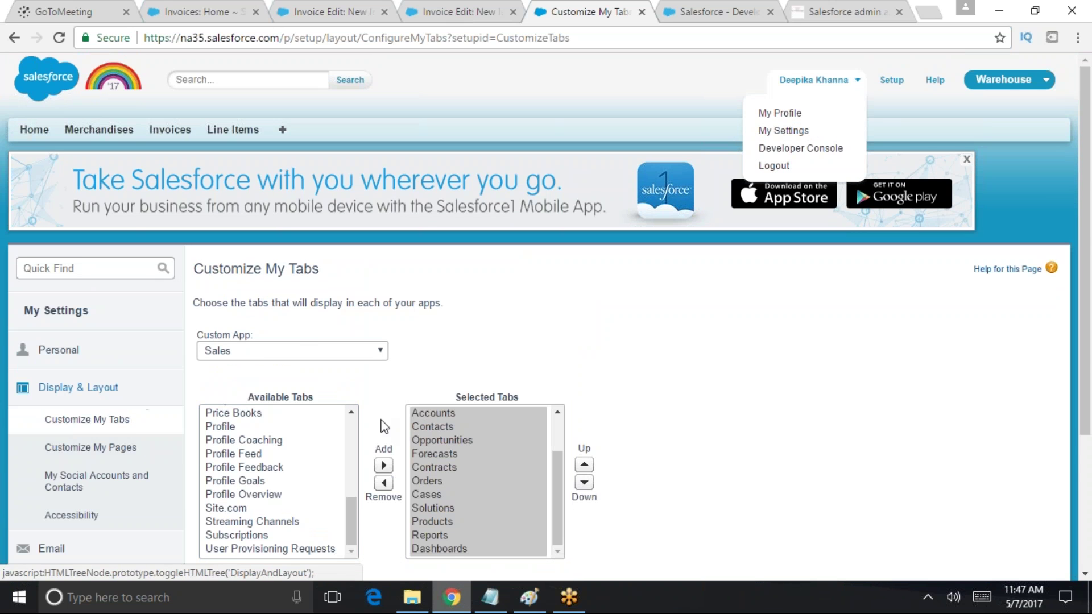
scroll(471, 432, down, 3)
Remove Solutions and Cases from the Sales app's selected tabs and save the change
click(470, 344)
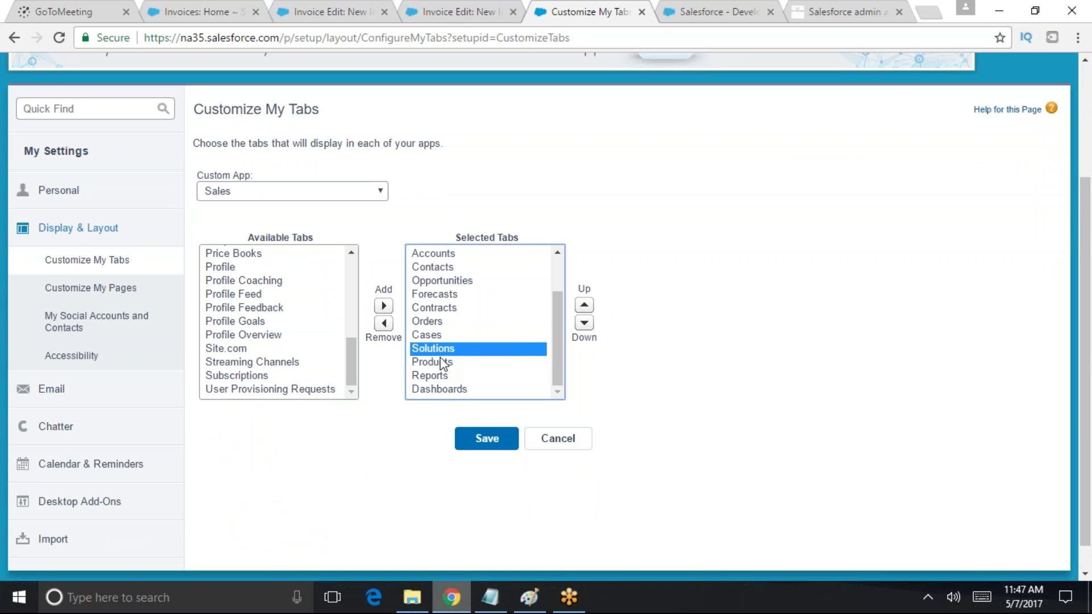
click(384, 323)
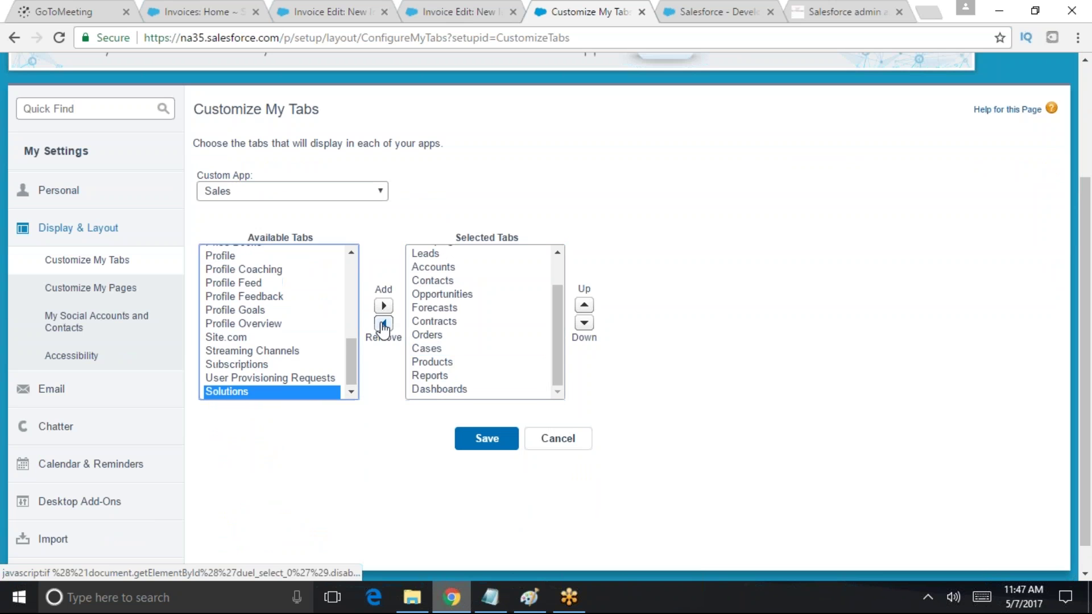
click(425, 348)
click(383, 323)
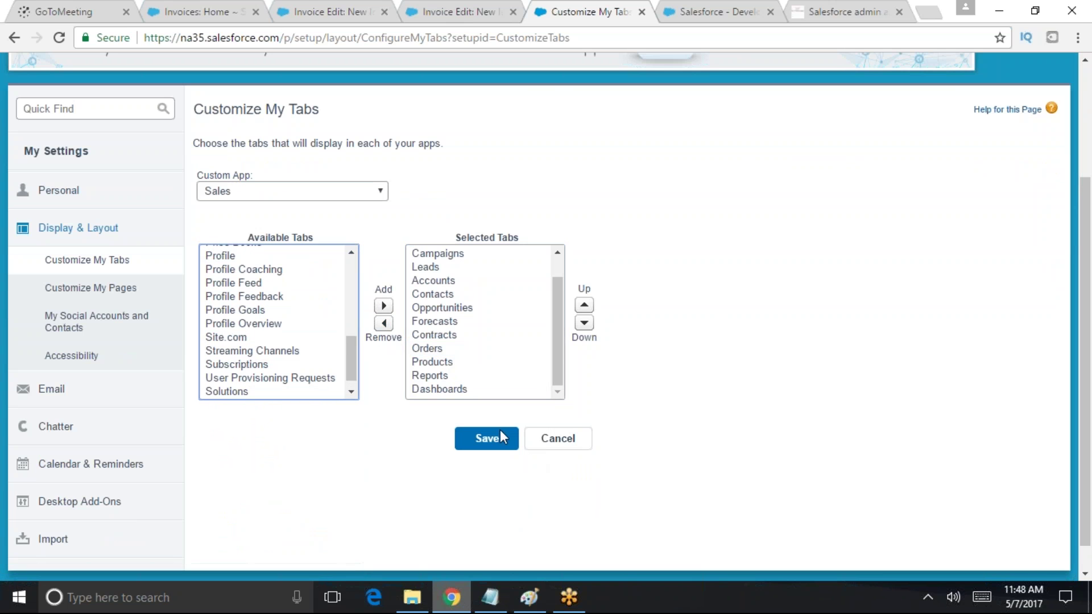
click(481, 438)
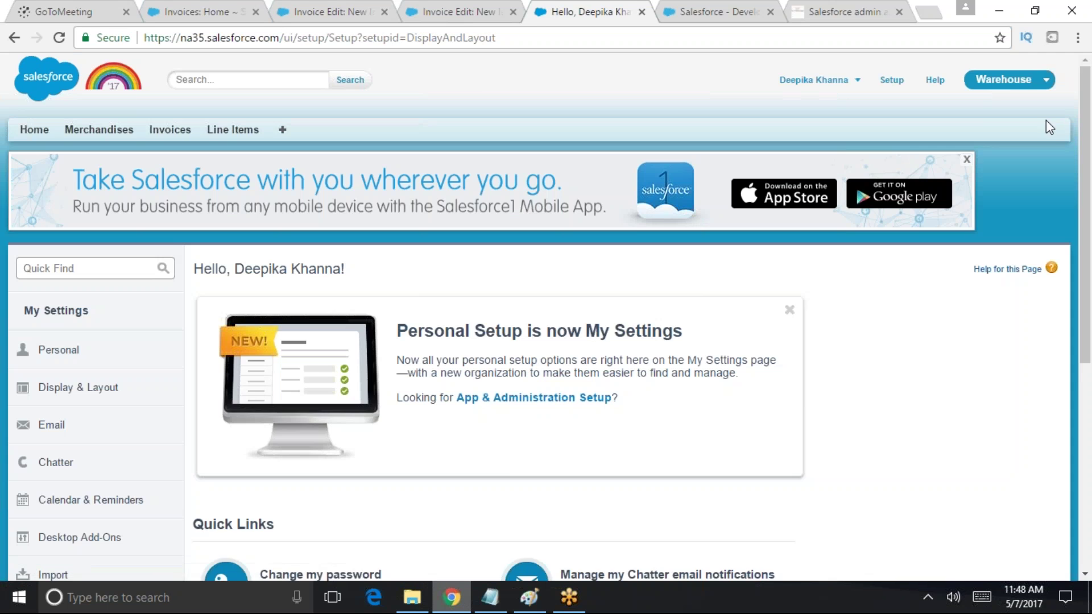
Switch from the Warehouse app to the Sales app and open its Accounts tab
click(1018, 79)
click(954, 113)
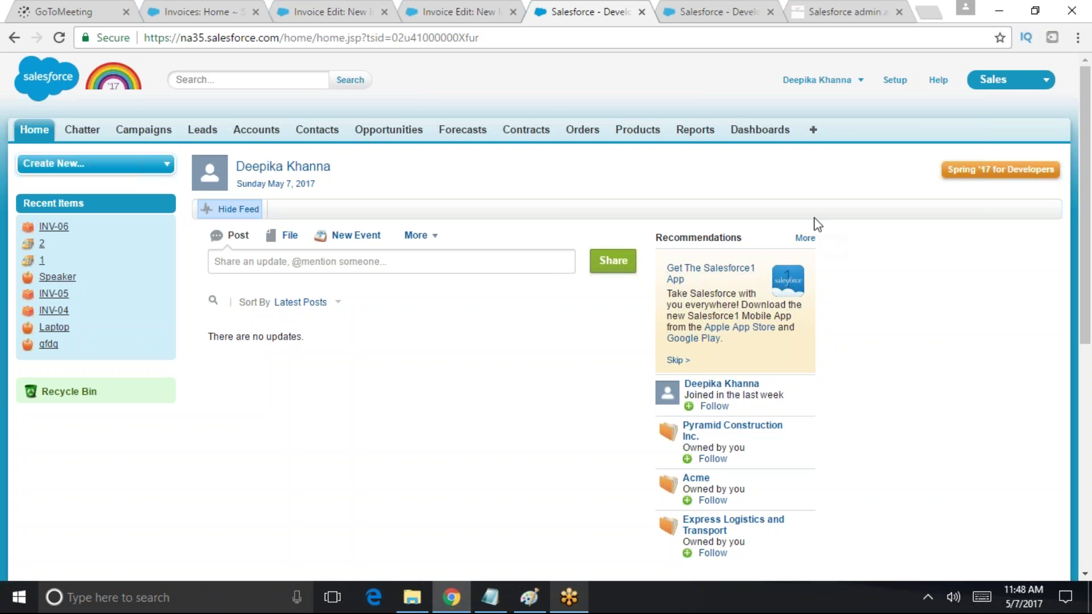
click(258, 130)
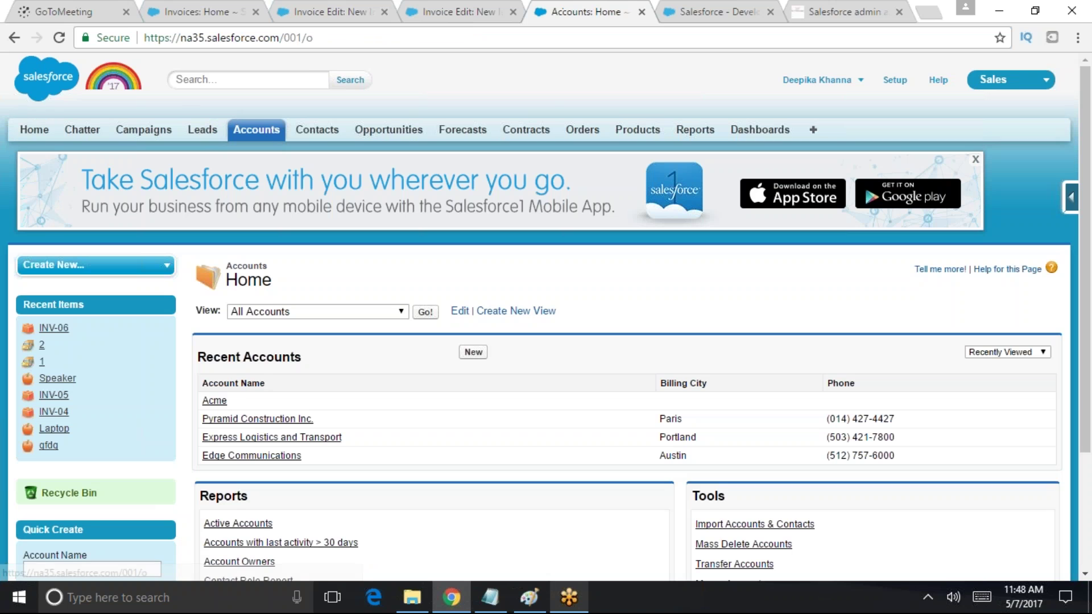
click(269, 134)
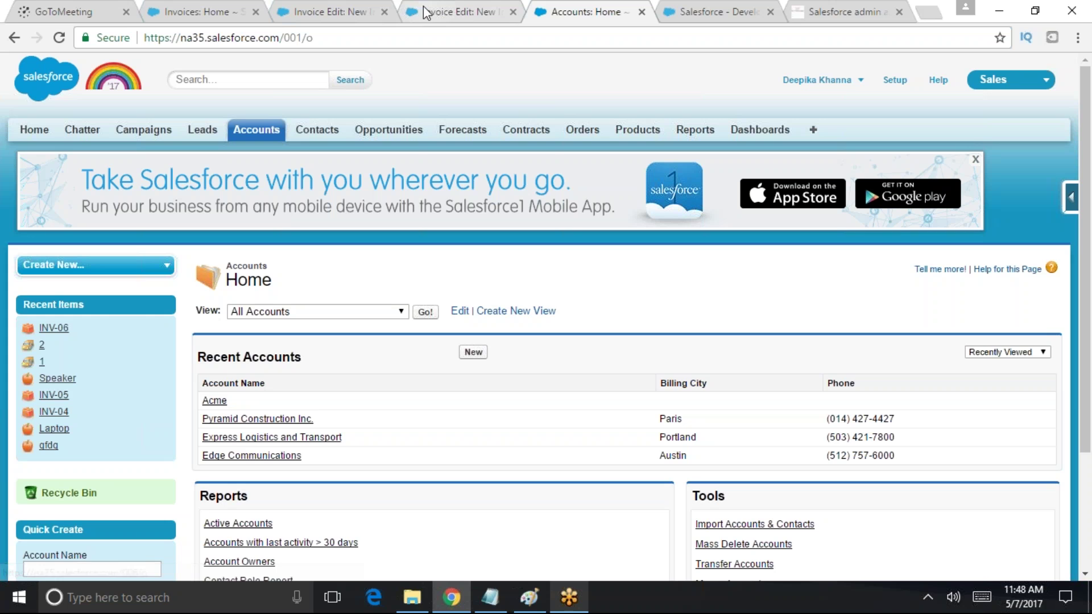
click(261, 126)
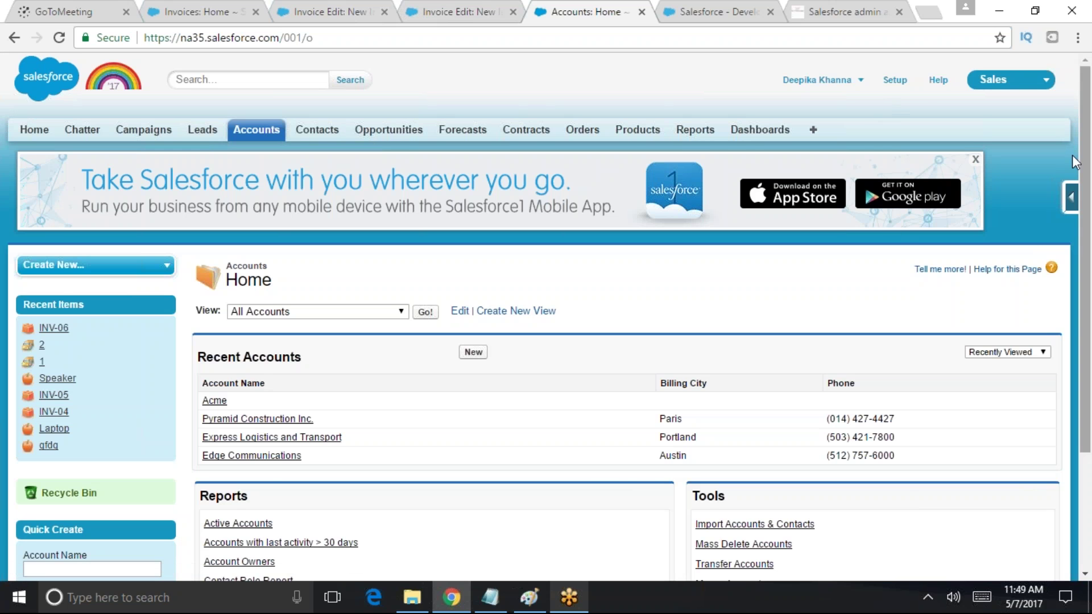
Open Setup and expand the Customize section under Build
click(904, 83)
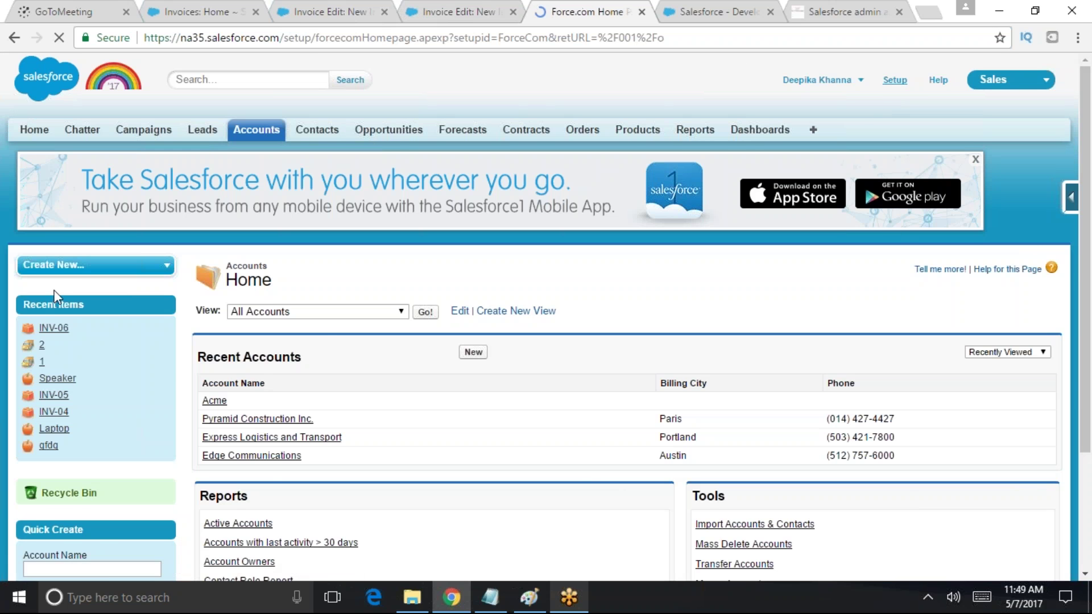
scroll(86, 442, down, 7)
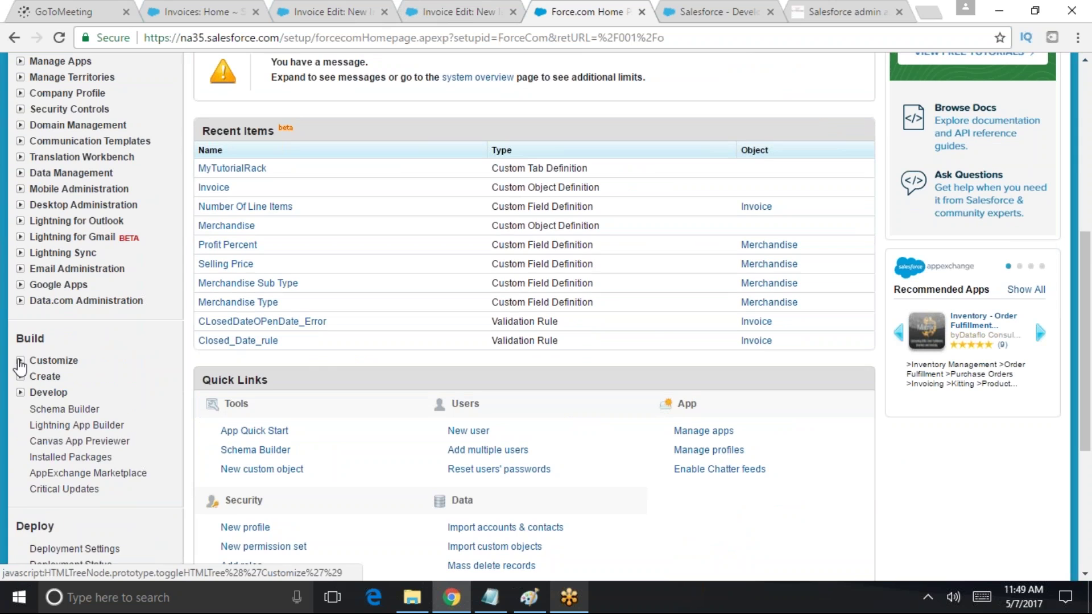
click(20, 361)
scroll(132, 409, down, 3)
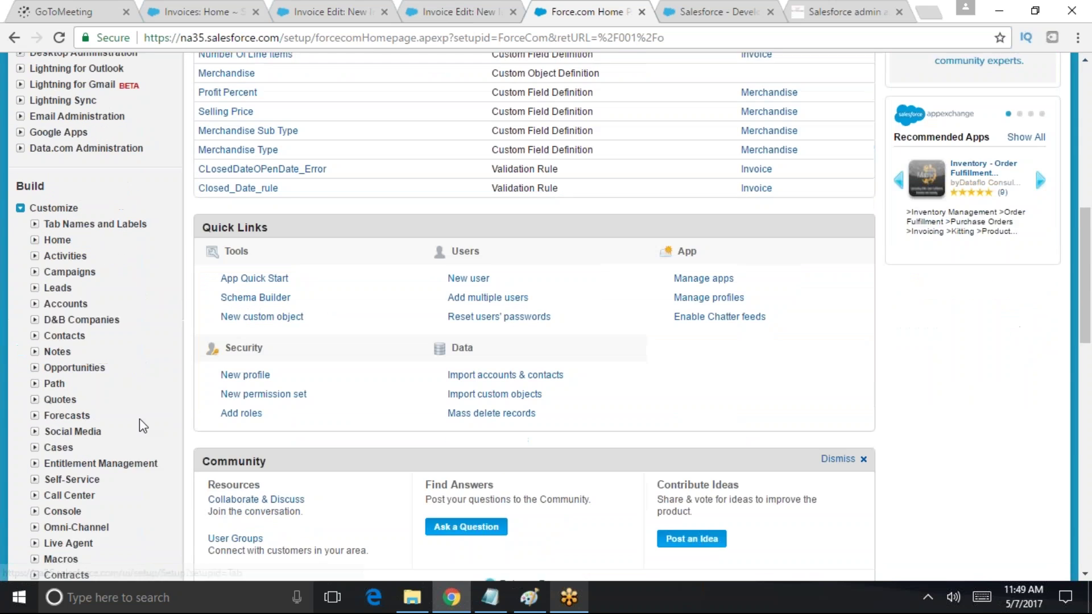
scroll(132, 410, up, 10)
Search the setup menu for "tabs" and open the Rename Tabs and Labels page
click(59, 188)
text(tabv)
key(BackSpace)
key(BackSpace)
text(v)
key(BackSpace)
text(bs)
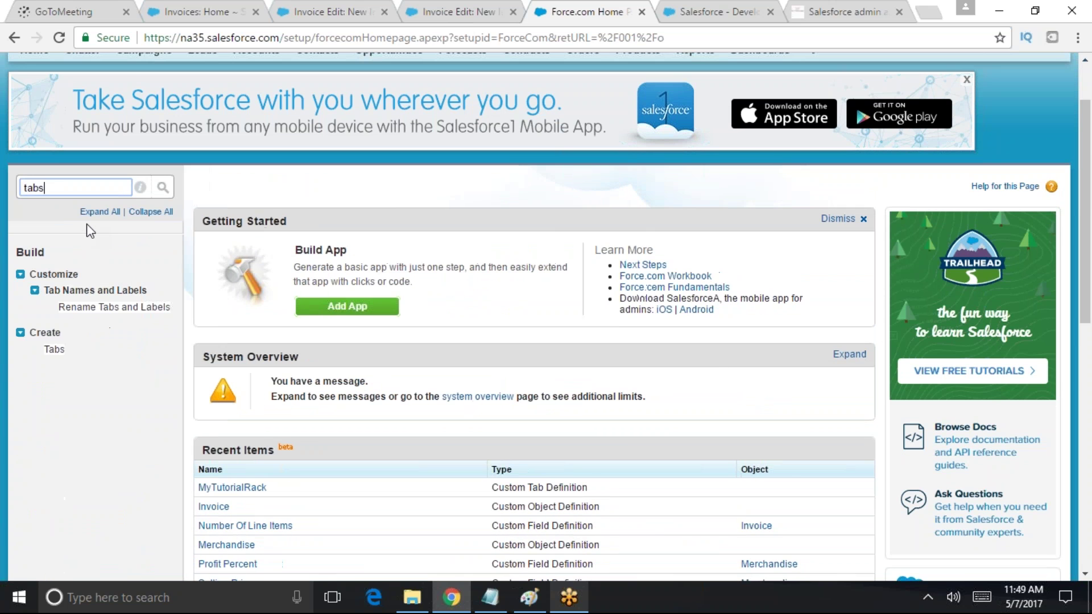
click(140, 308)
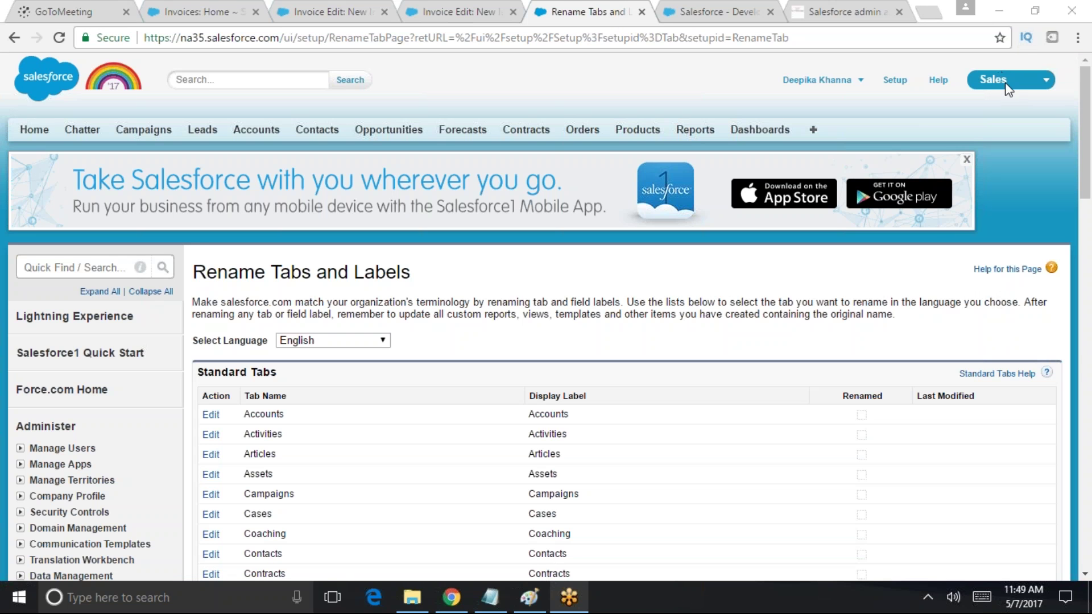
Examine the display label of Accounts and the page's explanation of renaming tabs and field labels
scroll(390, 263, down, 3)
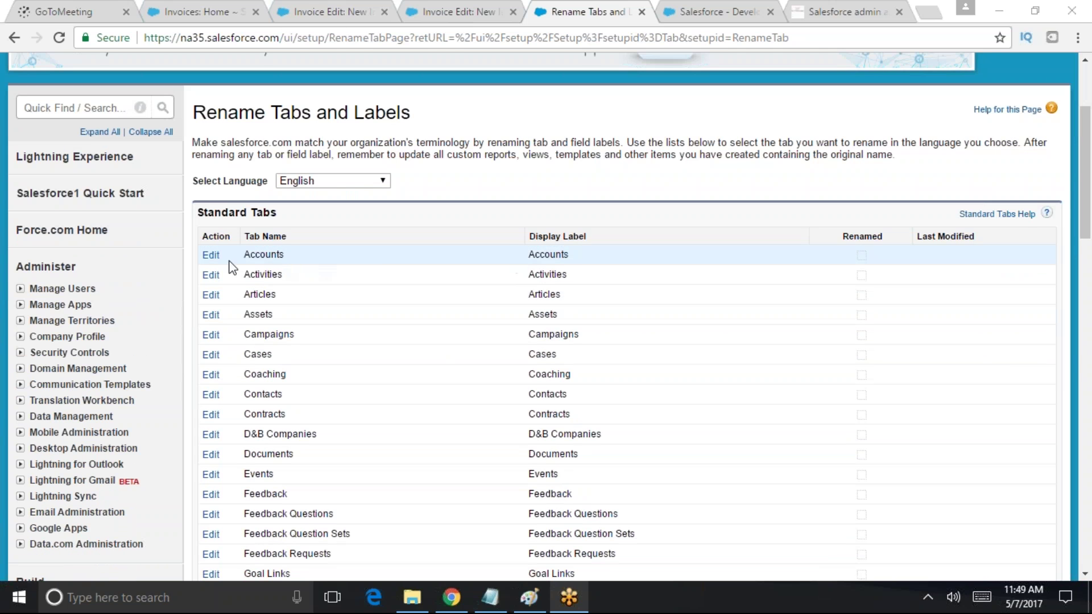
drag(569, 255, 528, 254)
scroll(611, 282, up, 3)
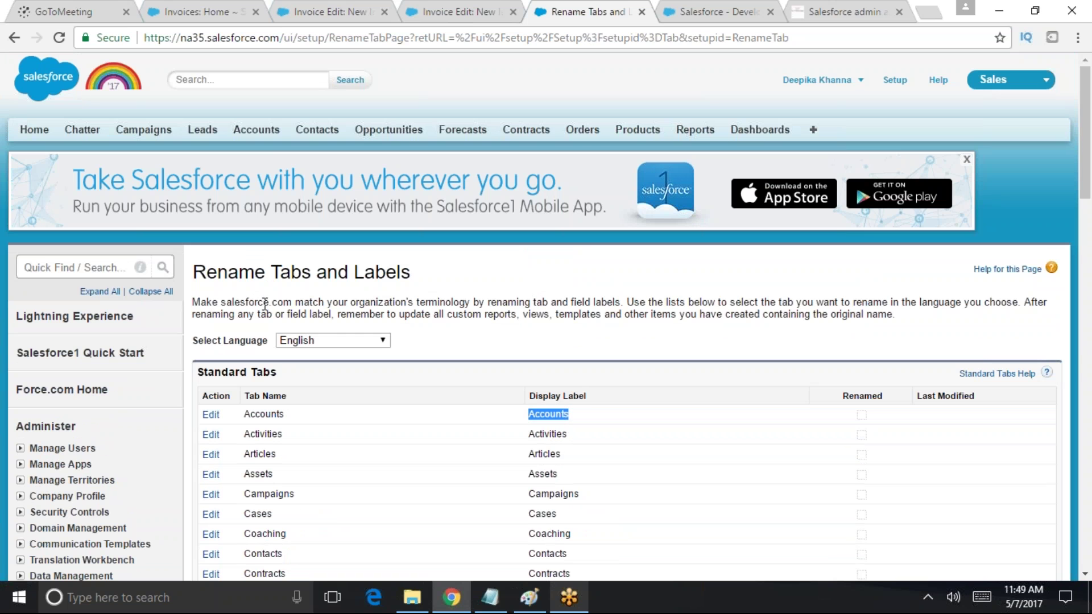
drag(352, 304, 630, 302)
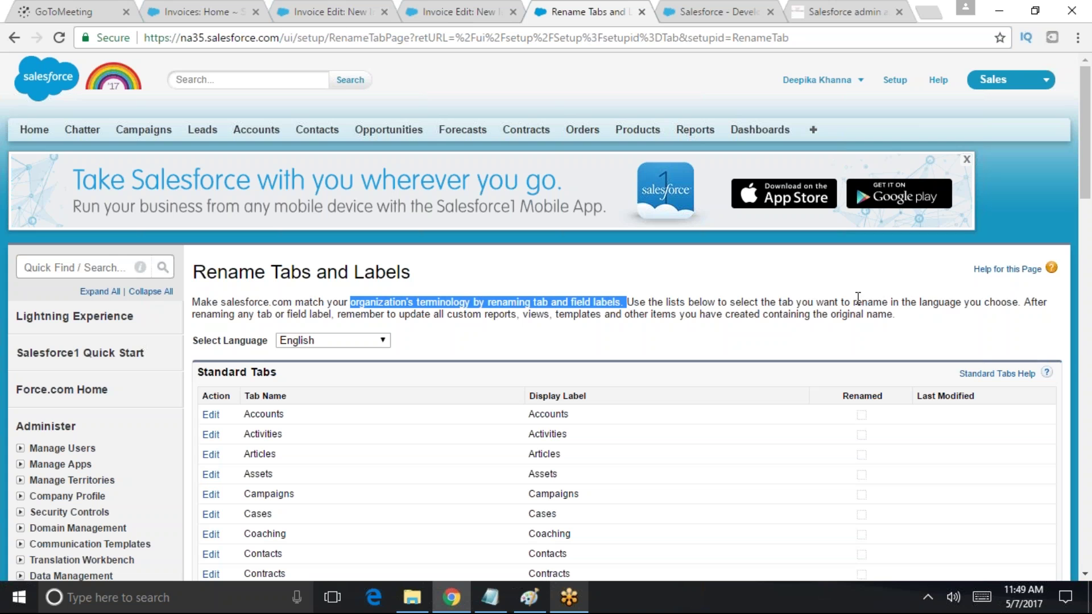
scroll(366, 353, down, 3)
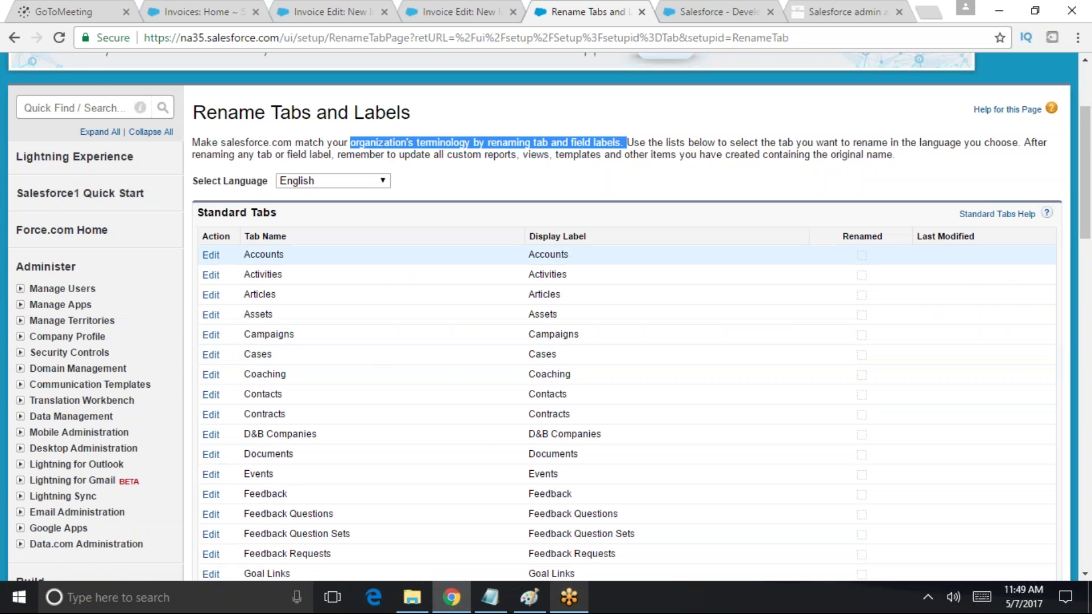
Rename the Accounts tab to singular Client and plural Clients, clear Starts with vowel sound, and continue to the field labels
click(211, 259)
drag(412, 283, 328, 289)
text(Clients)
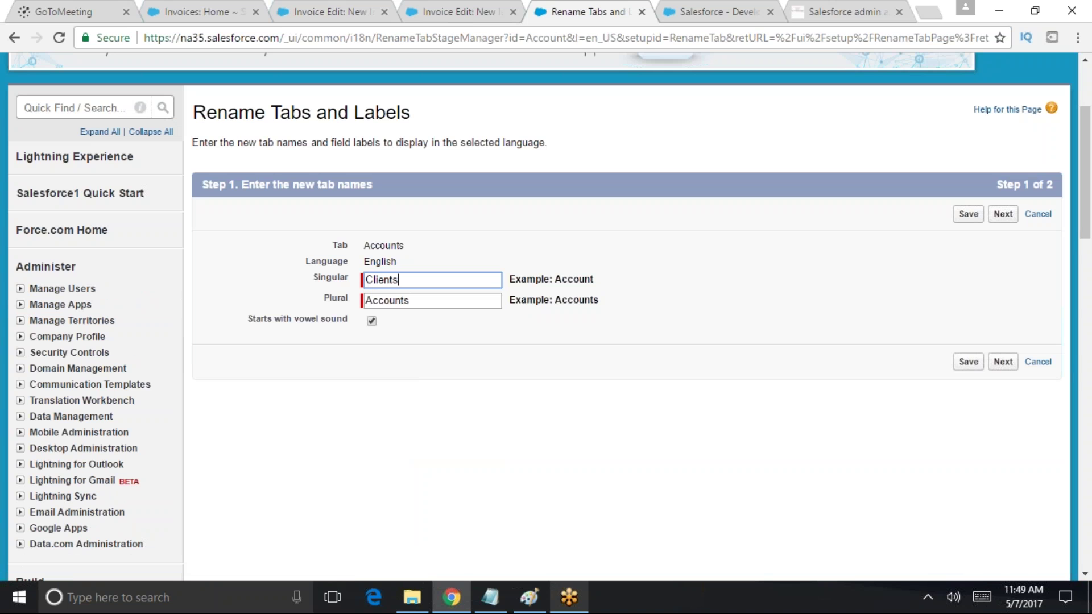
key(Tab)
click(427, 281)
key(Tab)
text(lients)
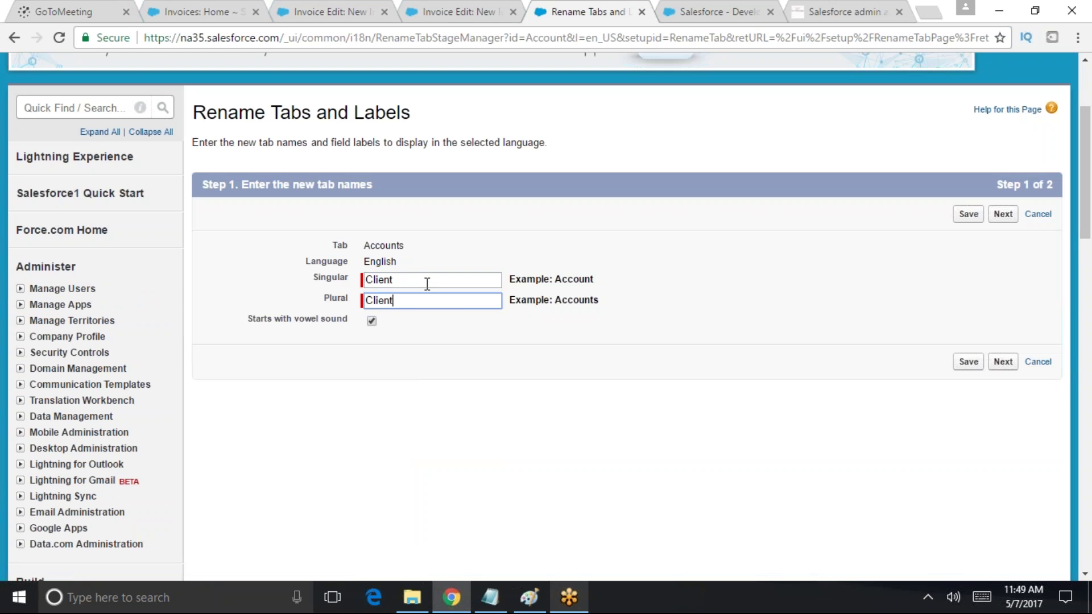
click(372, 321)
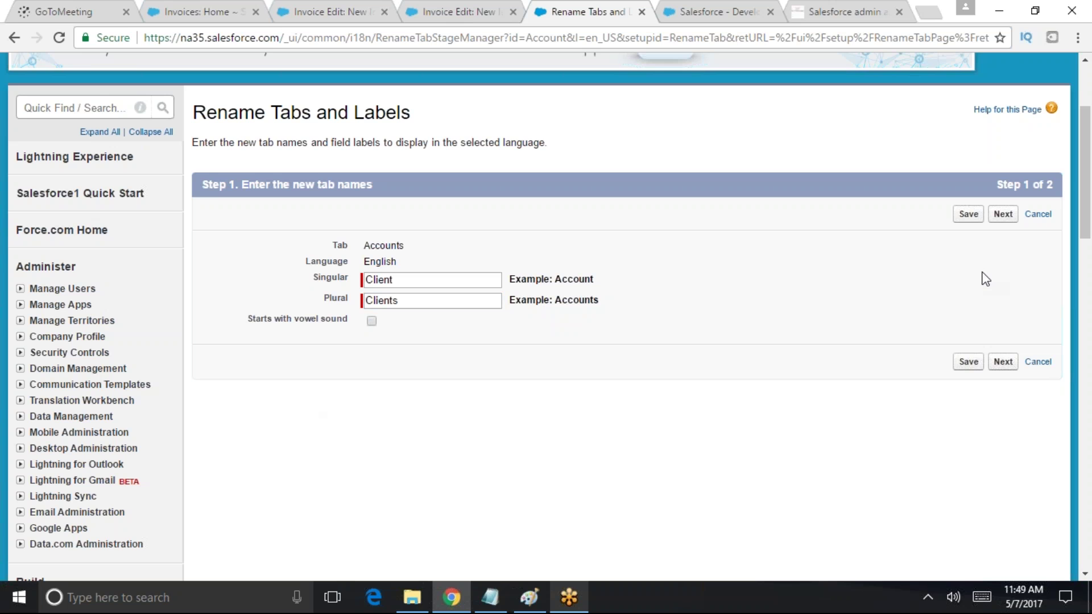
click(1003, 362)
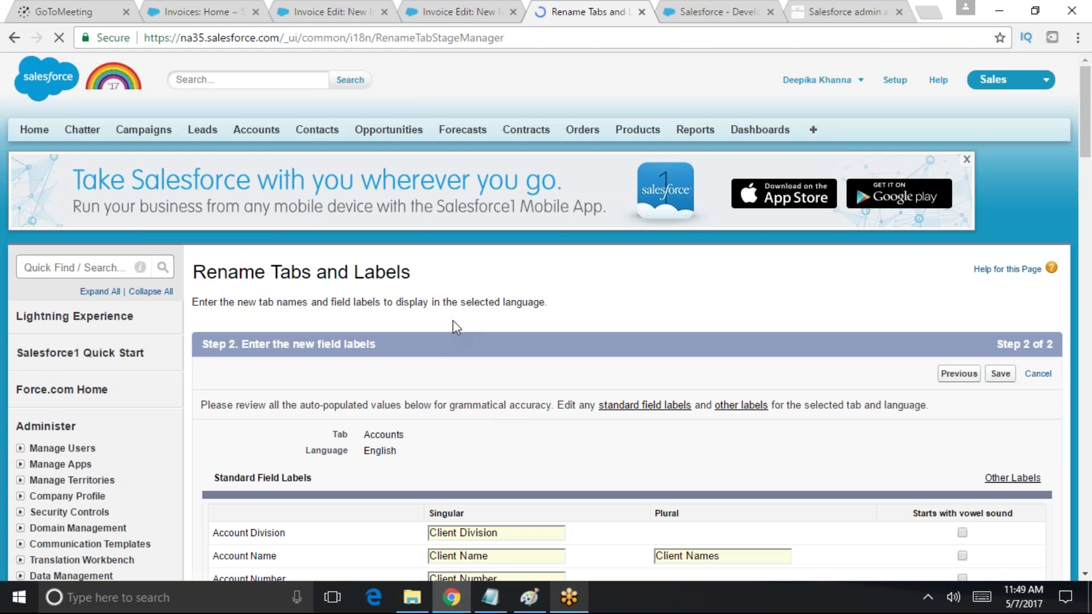
Review the auto-populated standard field labels for the Accounts tab, comparing the original Account names with the Client labels
scroll(444, 358, down, 4)
drag(286, 295, 211, 299)
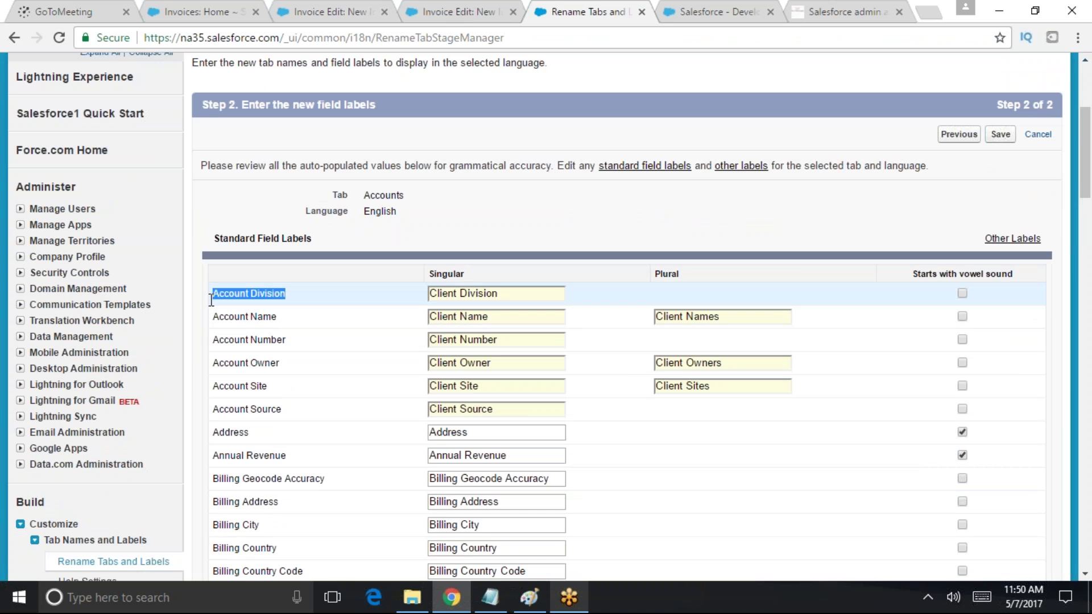
drag(278, 316, 215, 276)
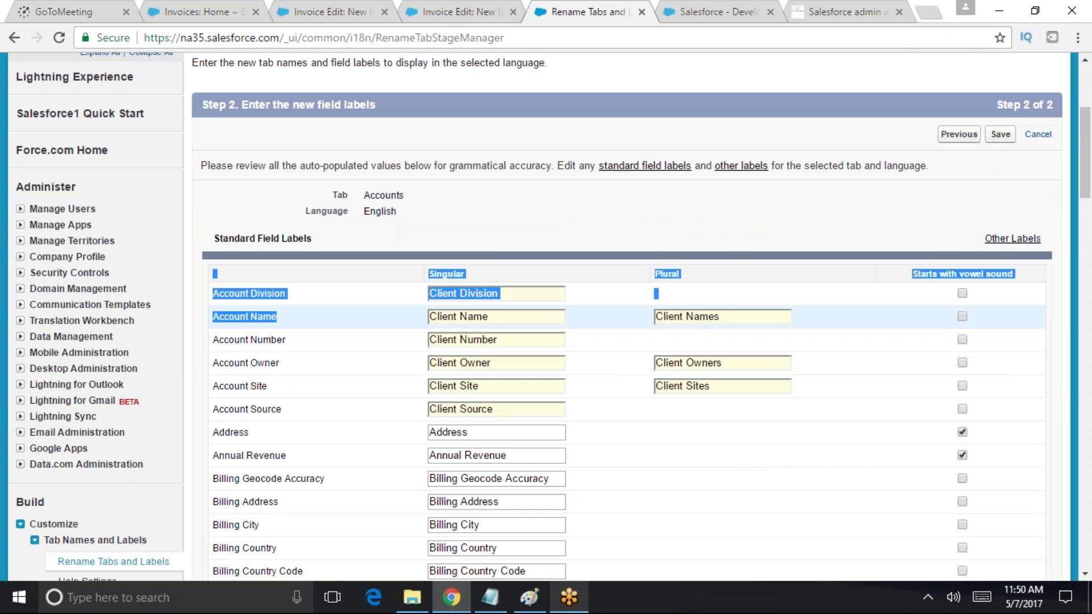
drag(502, 317, 419, 317)
drag(286, 340, 223, 341)
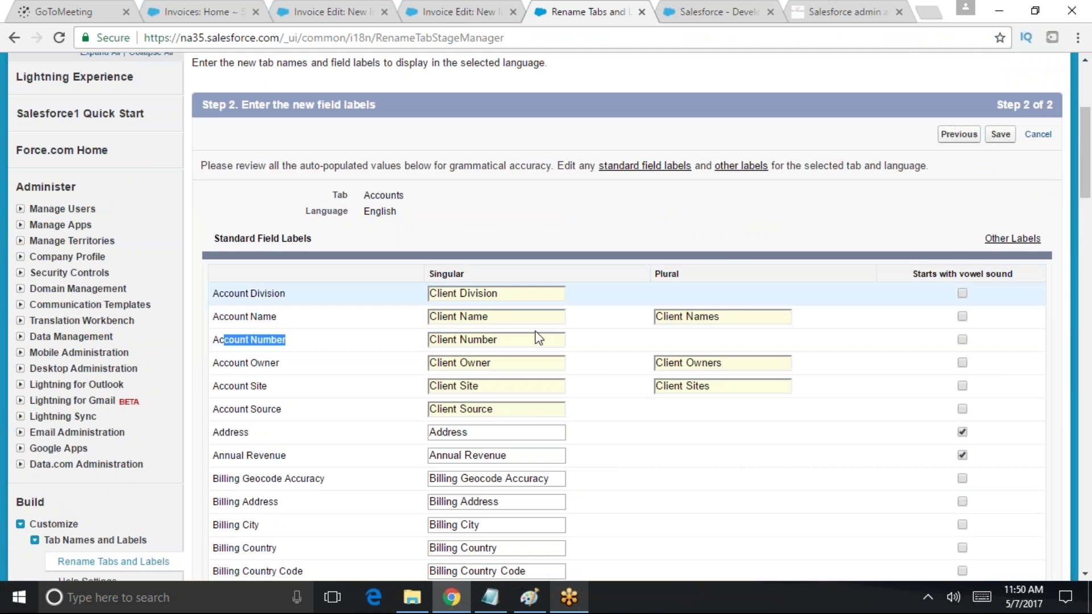
scroll(561, 490, down, 7)
scroll(567, 476, down, 3)
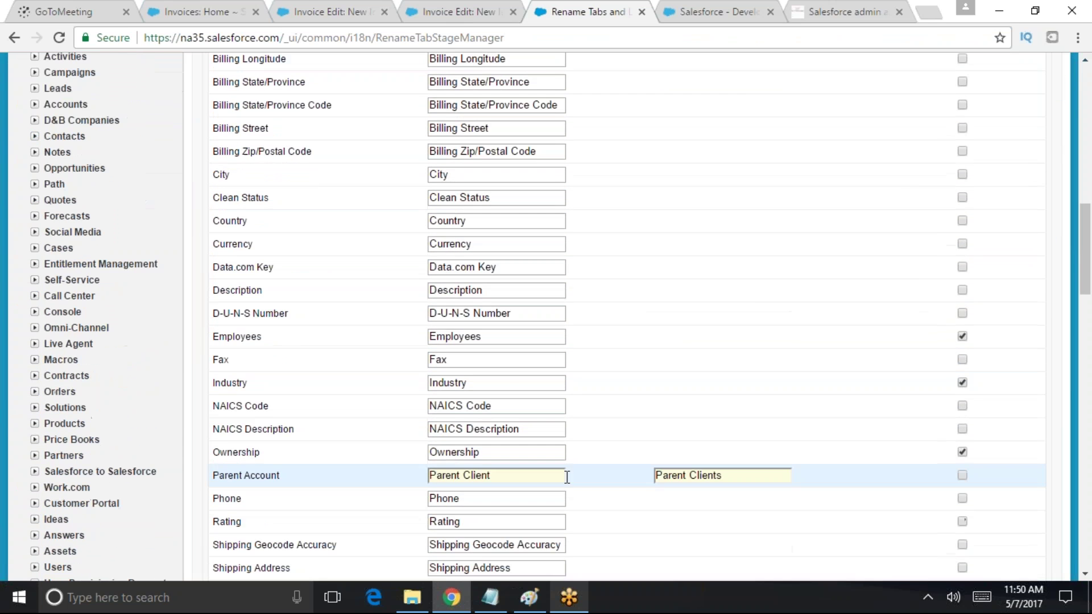
scroll(578, 473, up, 11)
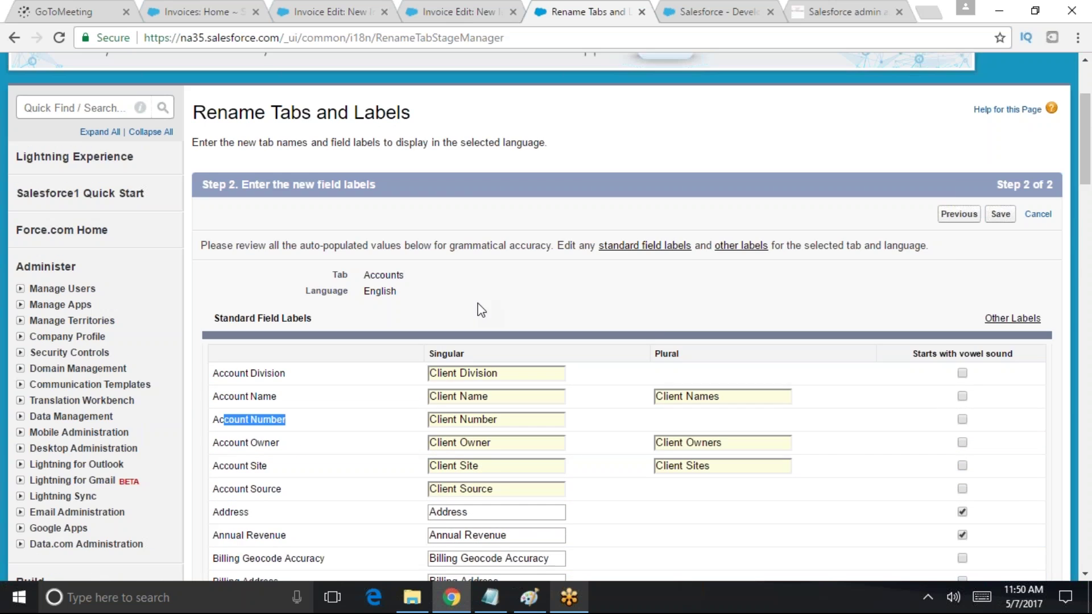
scroll(723, 466, down, 4)
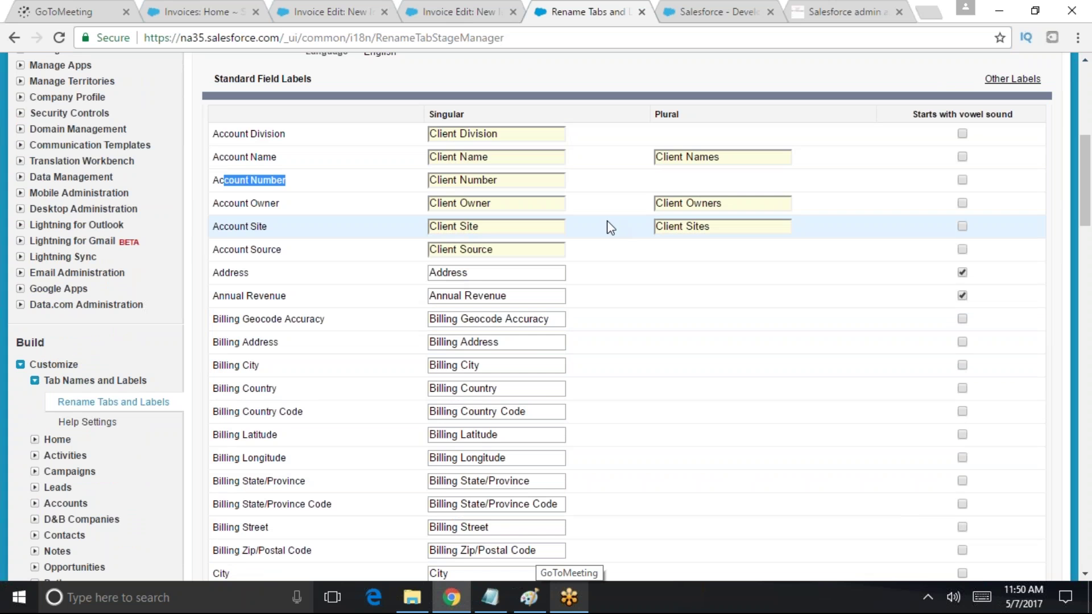
Check the remaining standard field labels and the other labels of the Accounts tab, and save the renaming to Client
drag(1086, 197, 1090, 159)
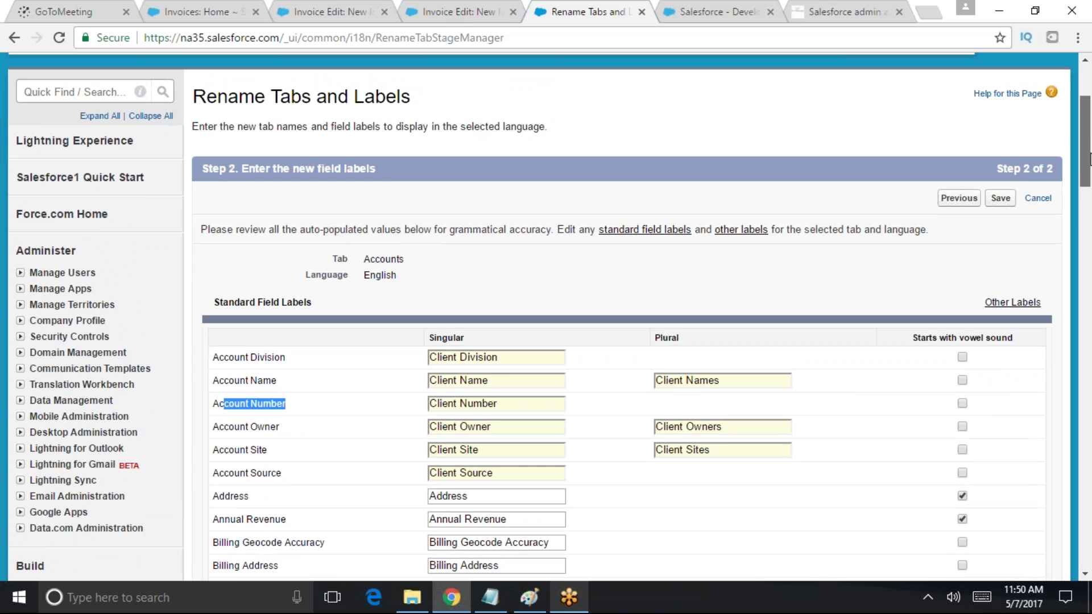
scroll(739, 318, down, 1)
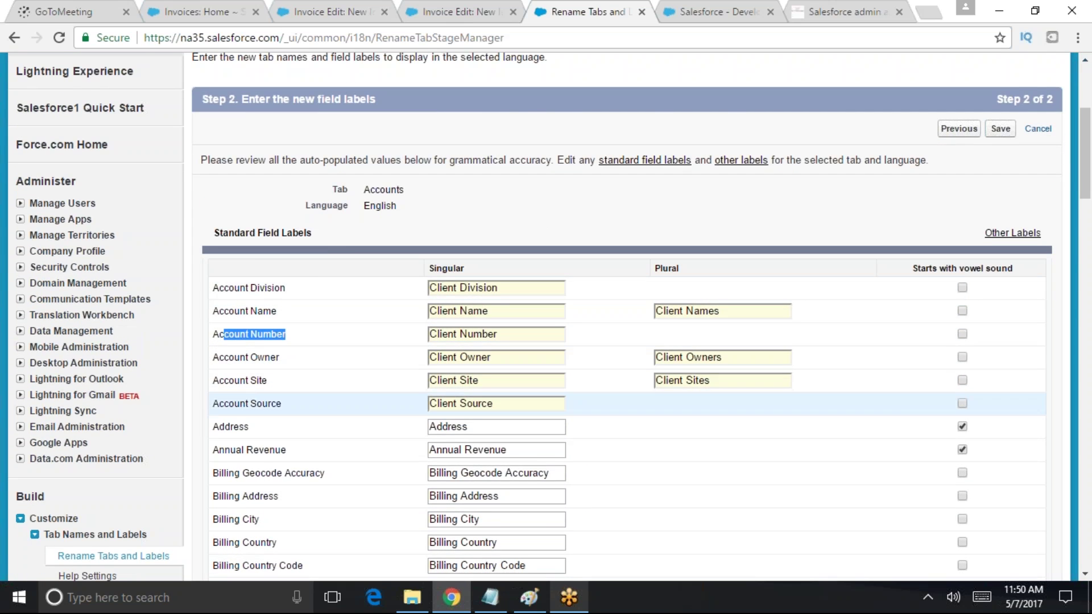
scroll(740, 403, up, 3)
drag(217, 186, 410, 181)
scroll(573, 483, down, 1)
scroll(573, 484, down, 8)
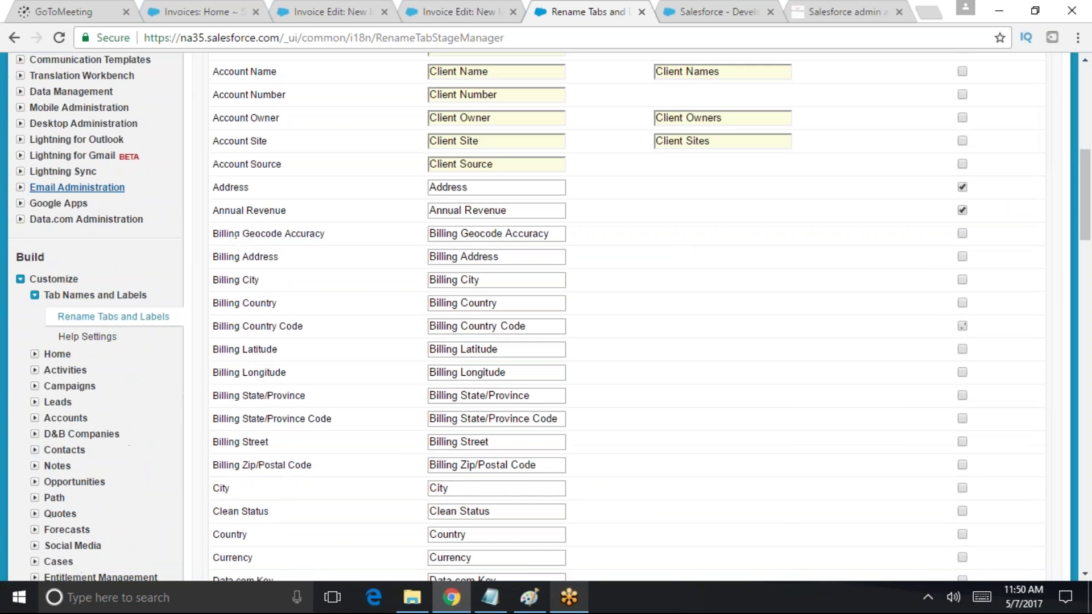
scroll(1016, 372, down, 17)
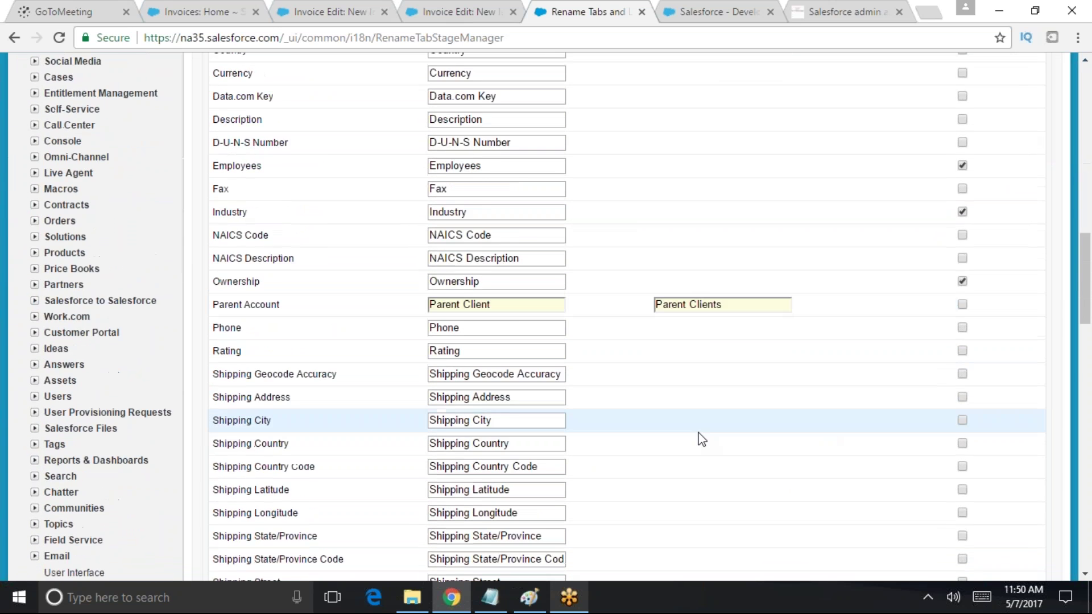
scroll(459, 220, down, 4)
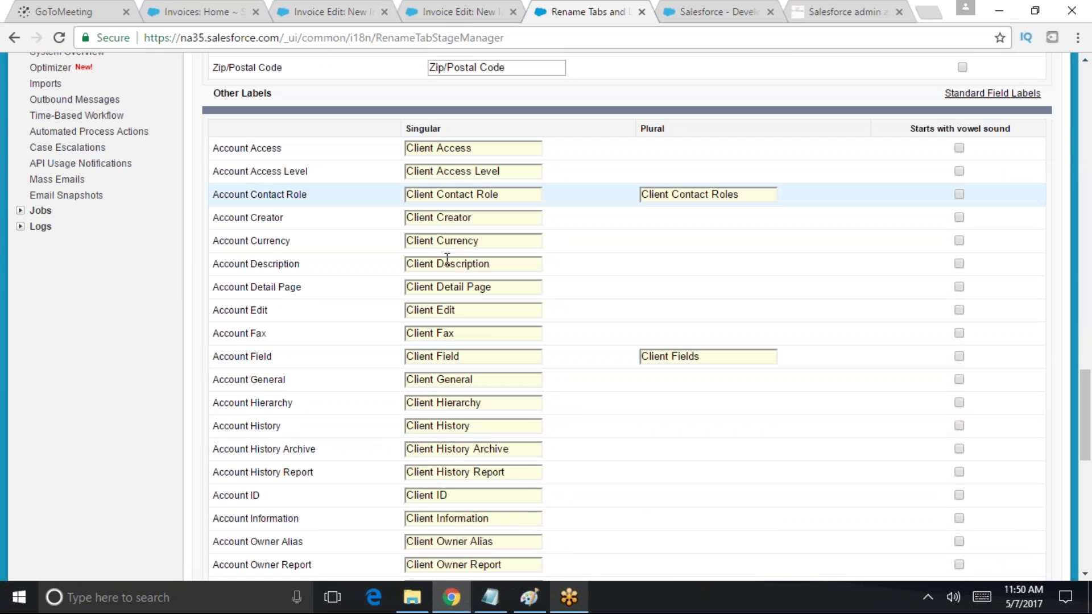
drag(305, 151, 214, 143)
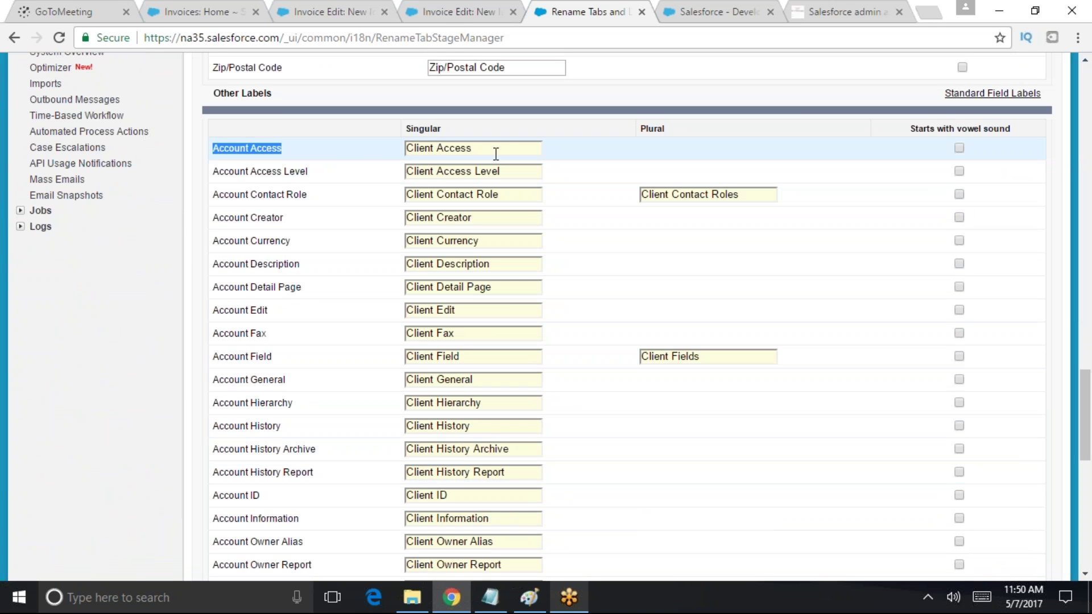
drag(508, 155, 372, 156)
scroll(909, 483, down, 10)
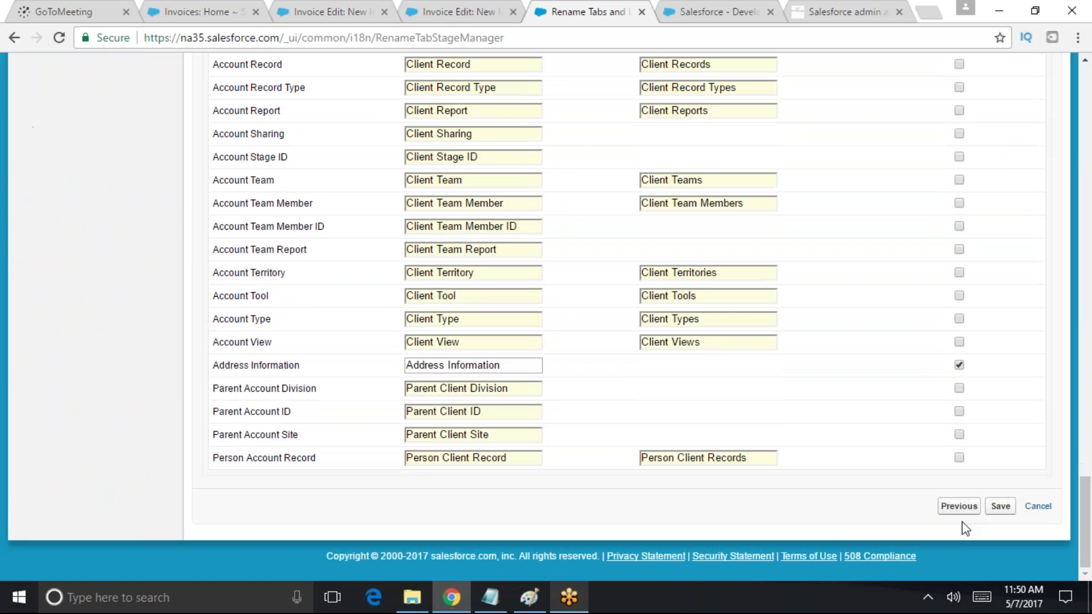
click(1000, 506)
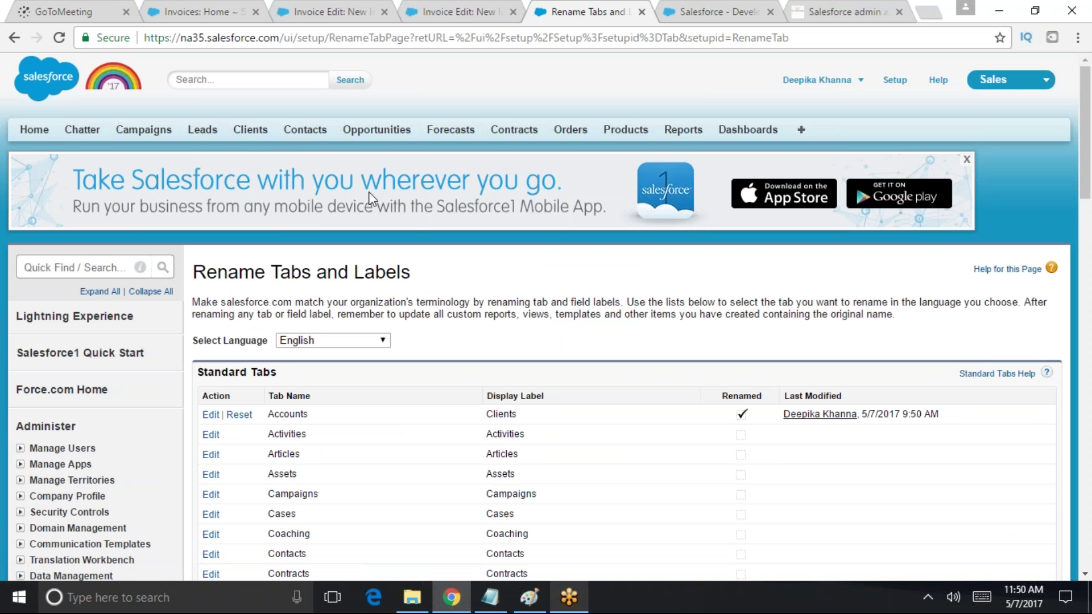
Start a new record from the Clients tab, examine its field labels such as Client Name and Client Site, and view the Opportunities home page
click(250, 131)
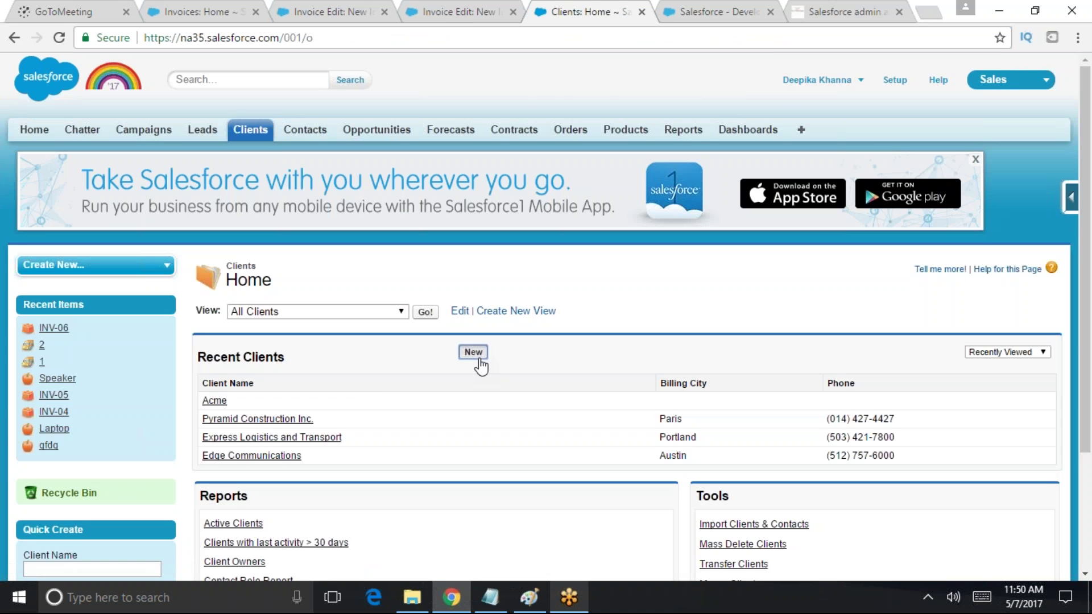
click(473, 352)
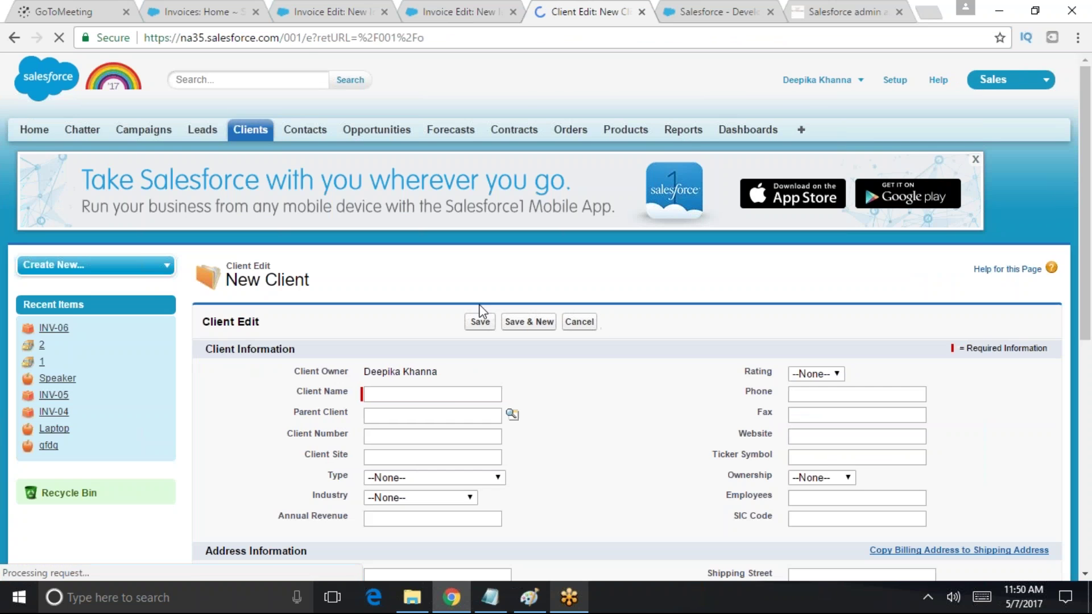
scroll(451, 377, down, 3)
drag(296, 232, 369, 235)
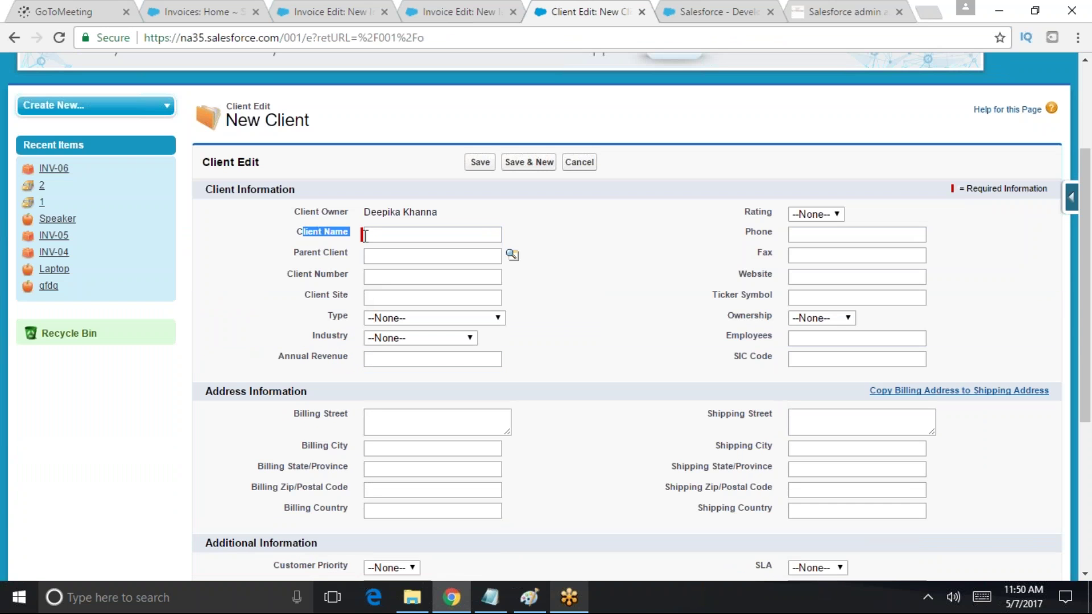
drag(305, 295, 345, 297)
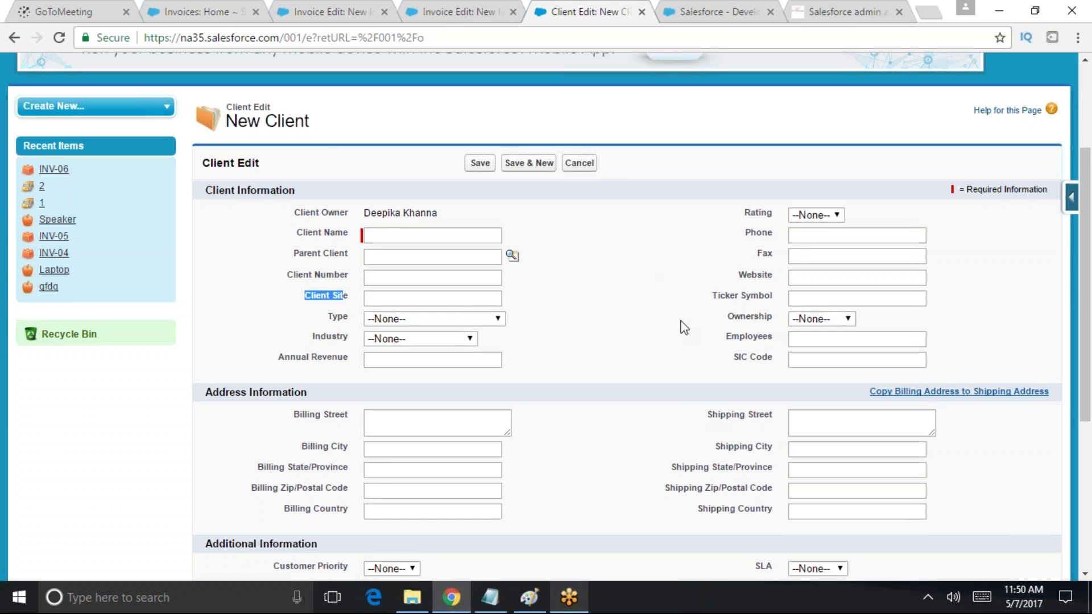
scroll(683, 322, up, 3)
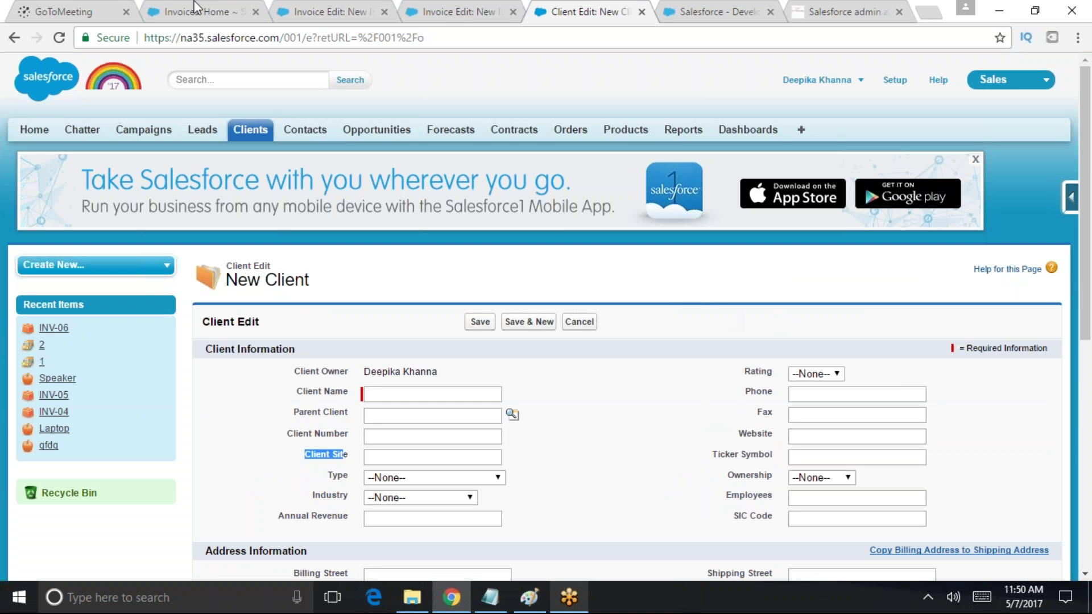
click(389, 137)
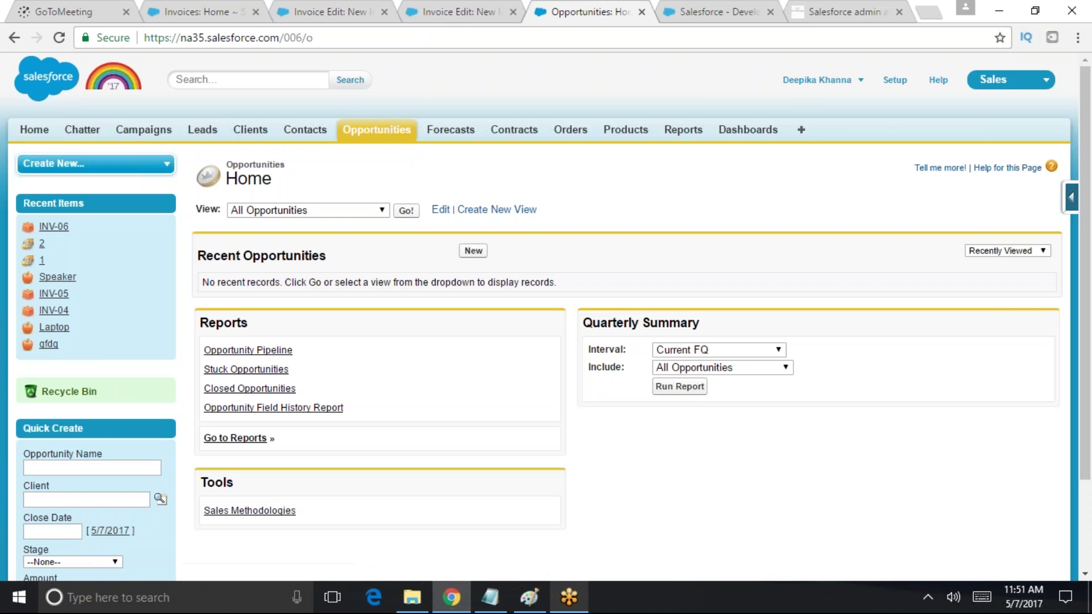
Return to Setup, search its menu for "tabs" and open the Rename Tabs and Labels page
click(894, 80)
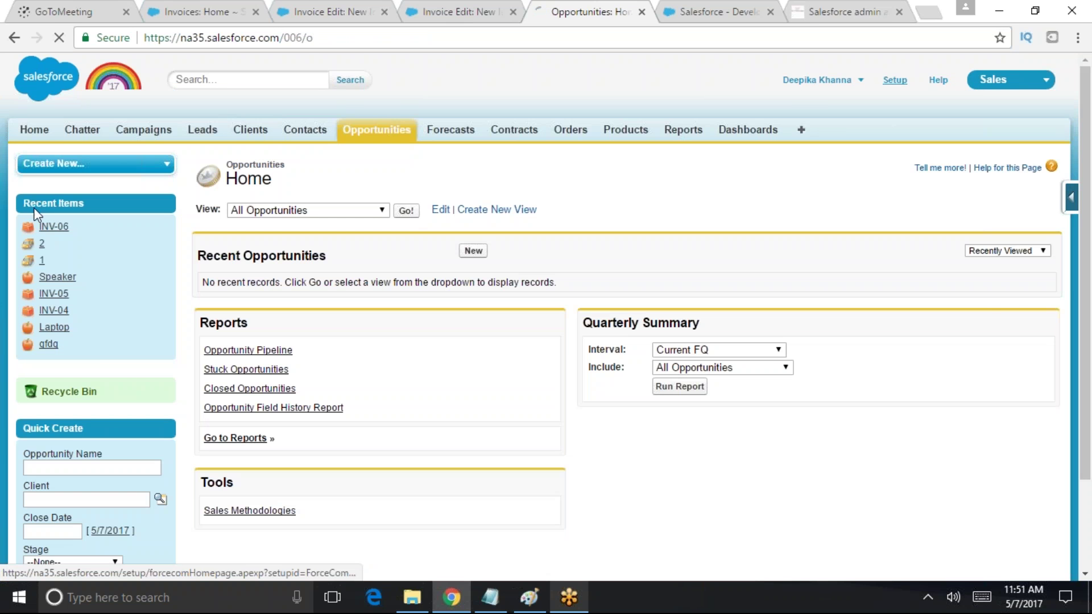
click(53, 271)
text(tav)
key(BackSpace)
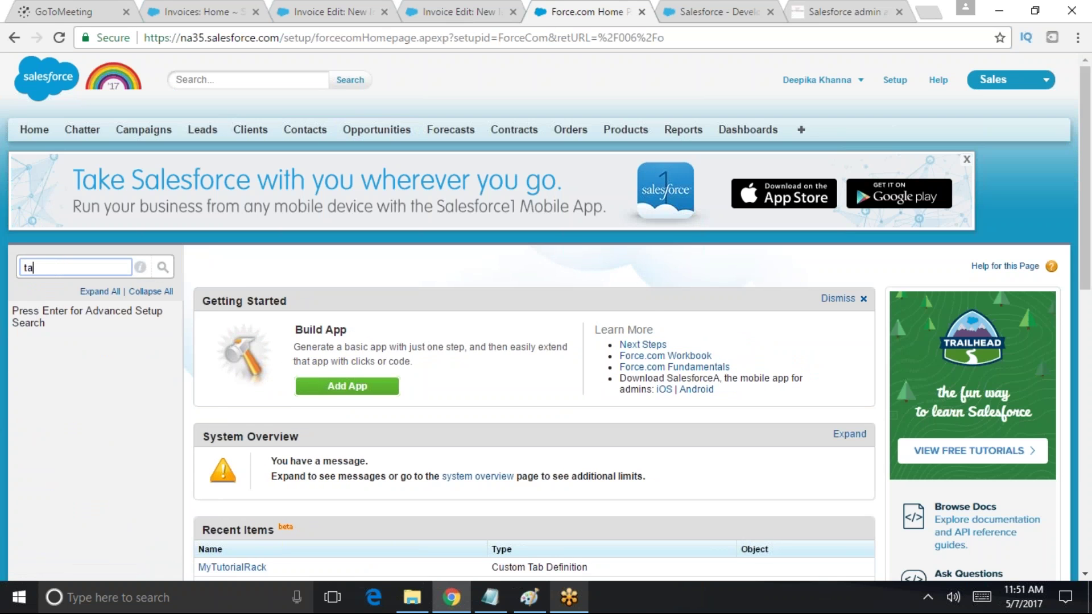
text(bs)
click(157, 389)
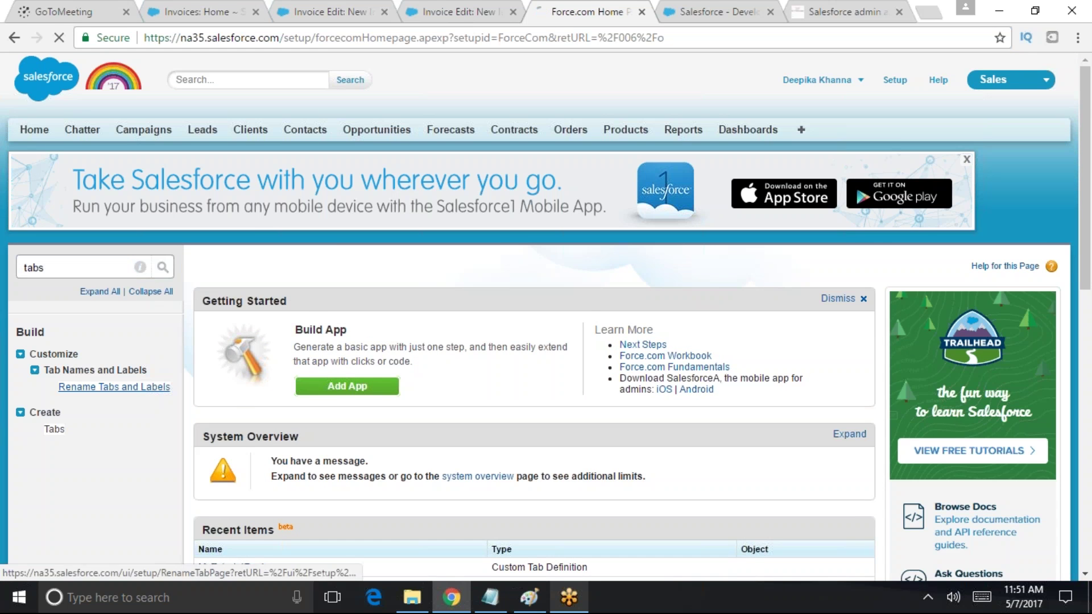
Look through the standard tabs list and search the page for "report" to check whether the Reports tab can be renamed
scroll(404, 397, down, 8)
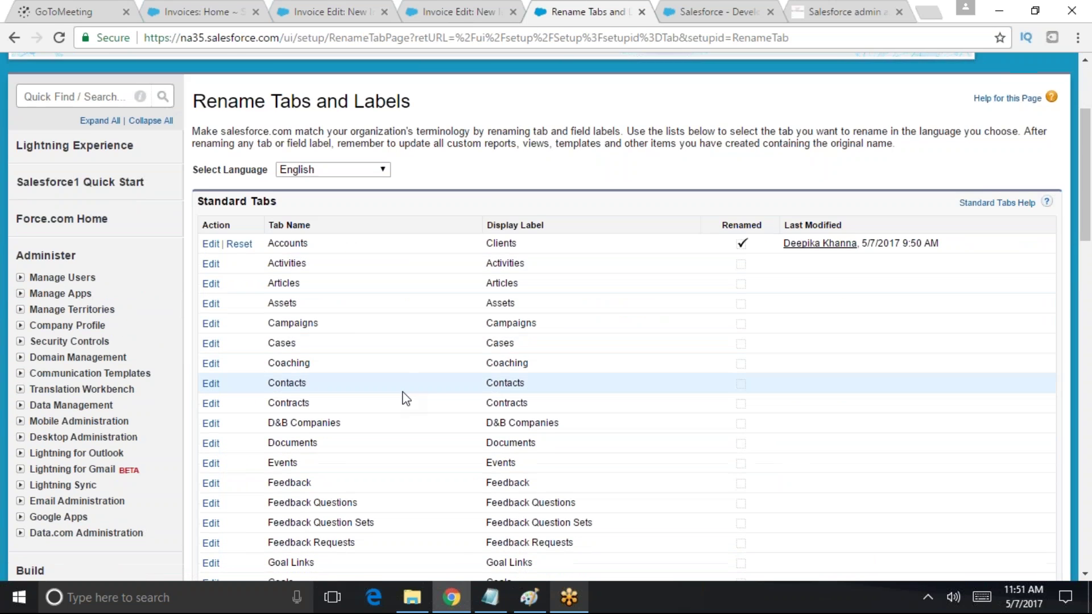
scroll(378, 493, up, 8)
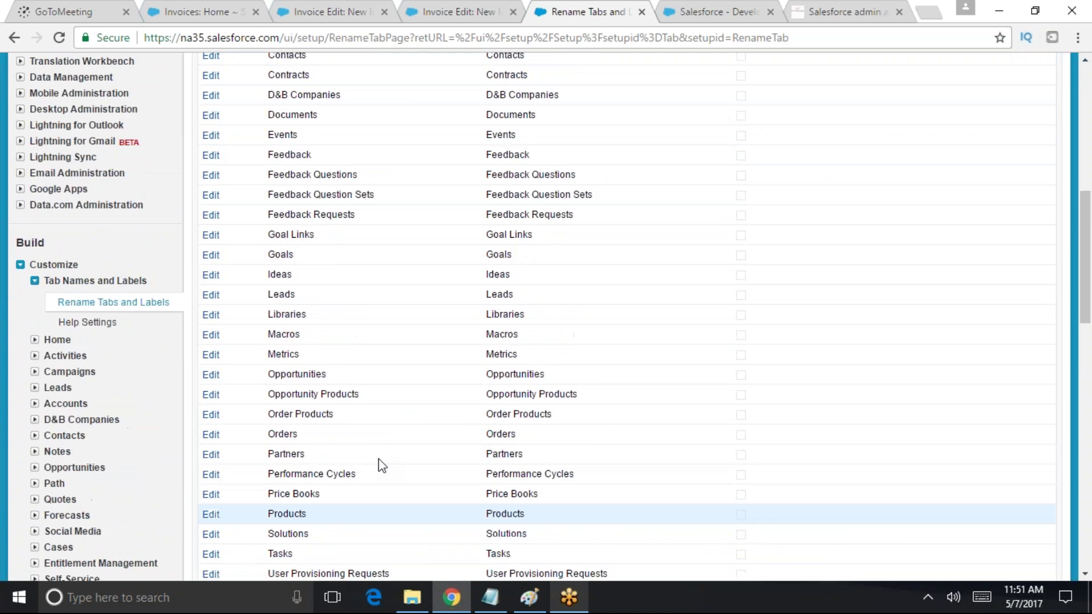
scroll(295, 375, down, 7)
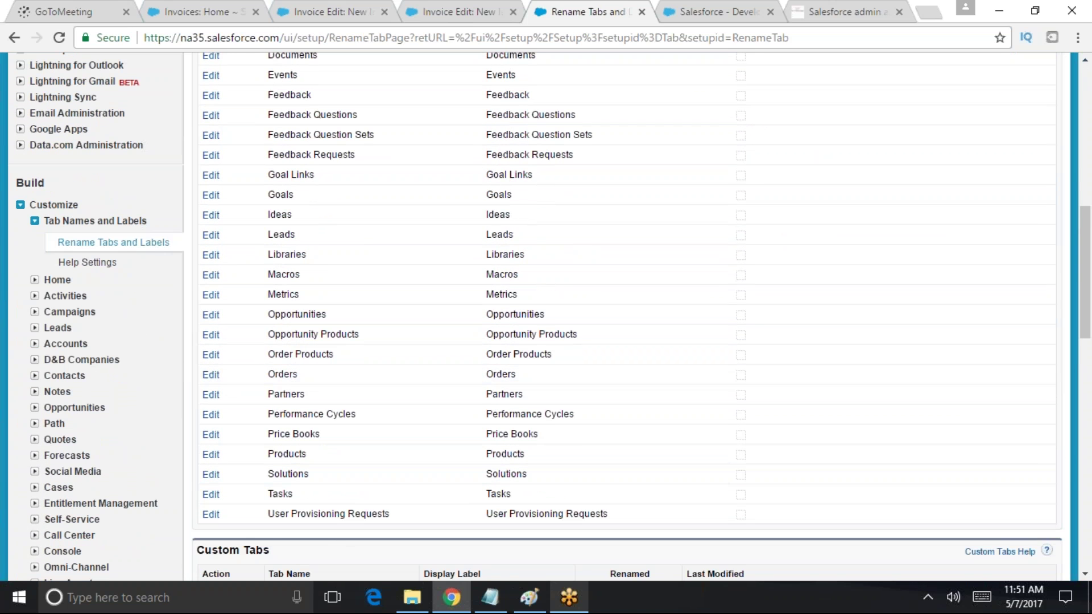
scroll(283, 488, up, 3)
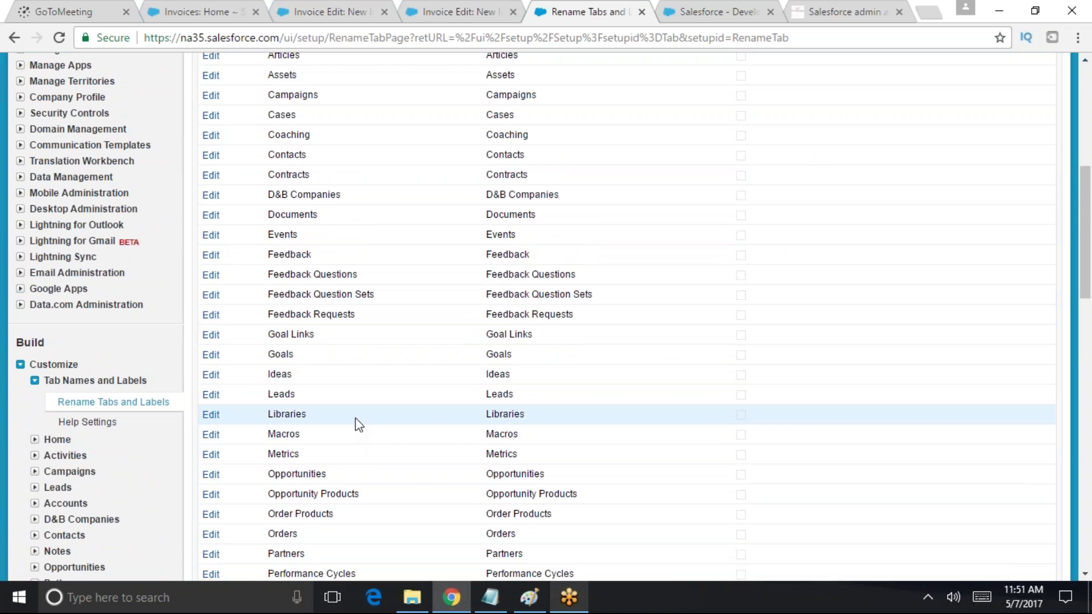
scroll(378, 480, down, 4)
scroll(316, 381, up, 6)
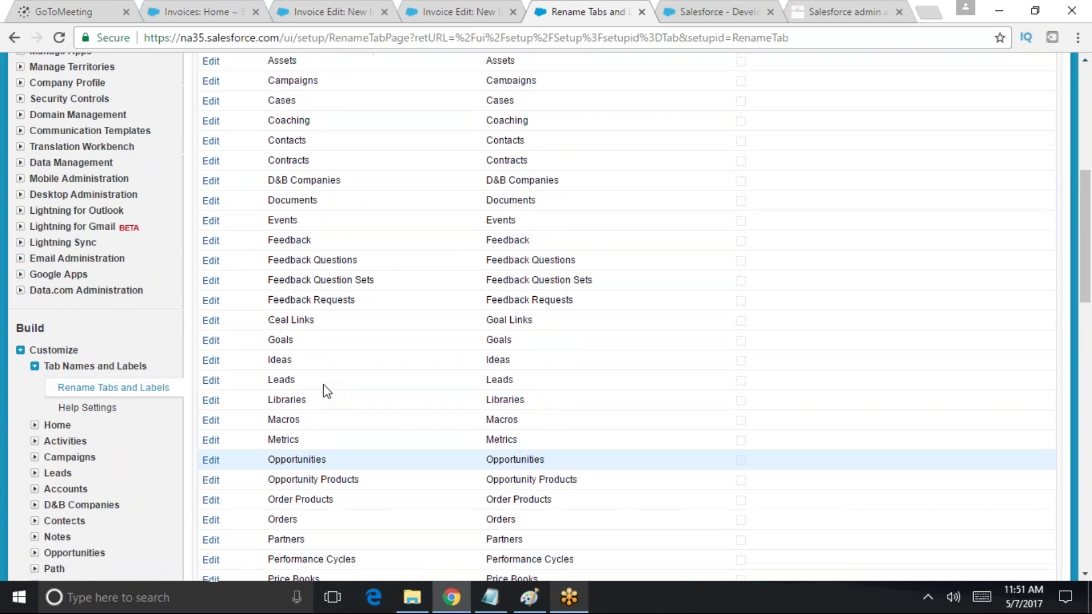
key(ctrl+f)
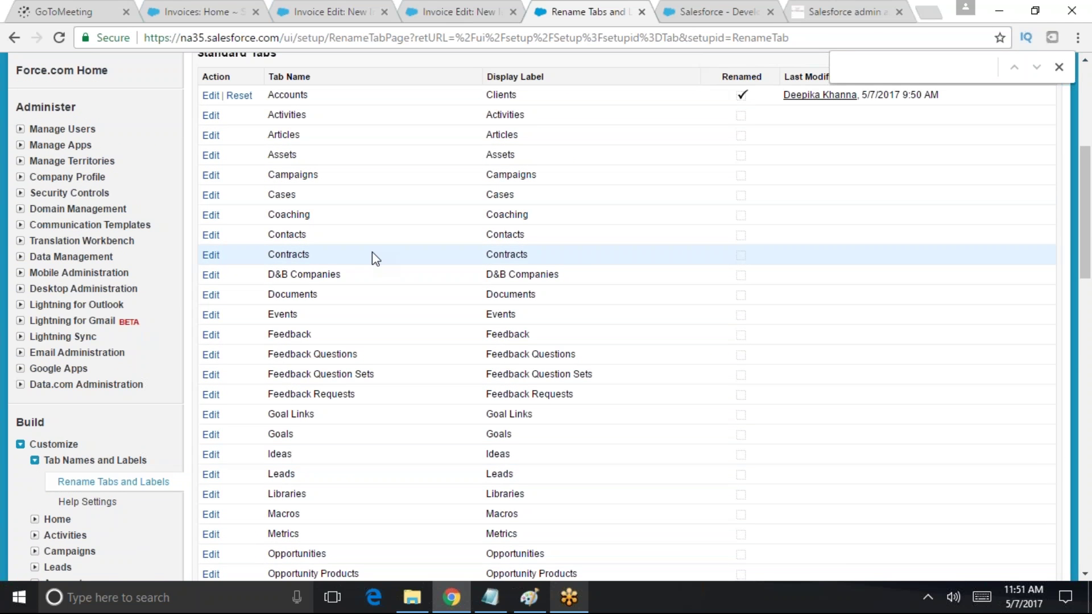
text(report)
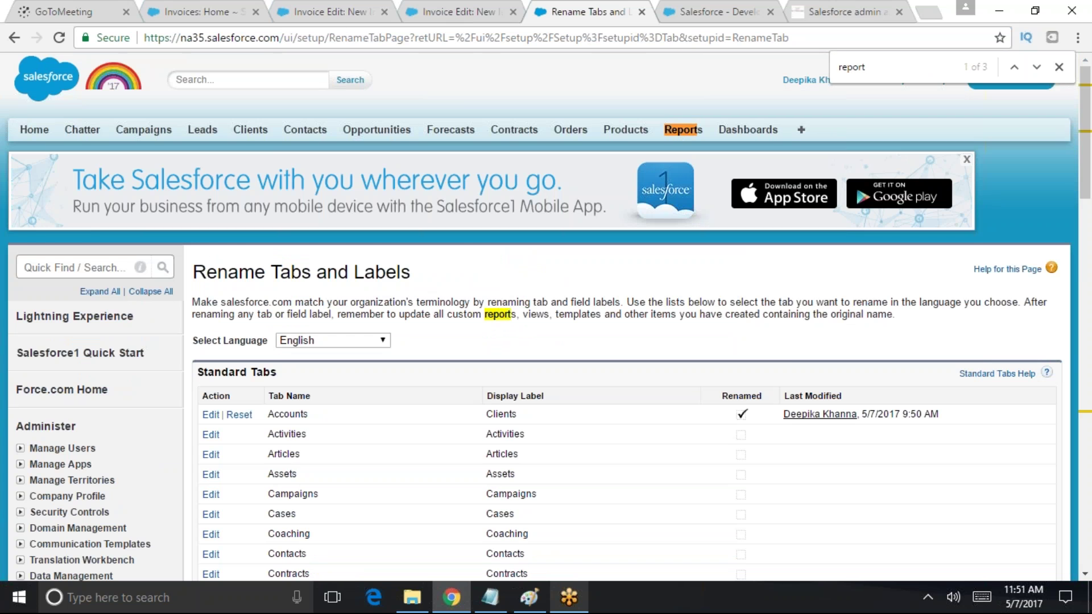
scroll(472, 390, down, 7)
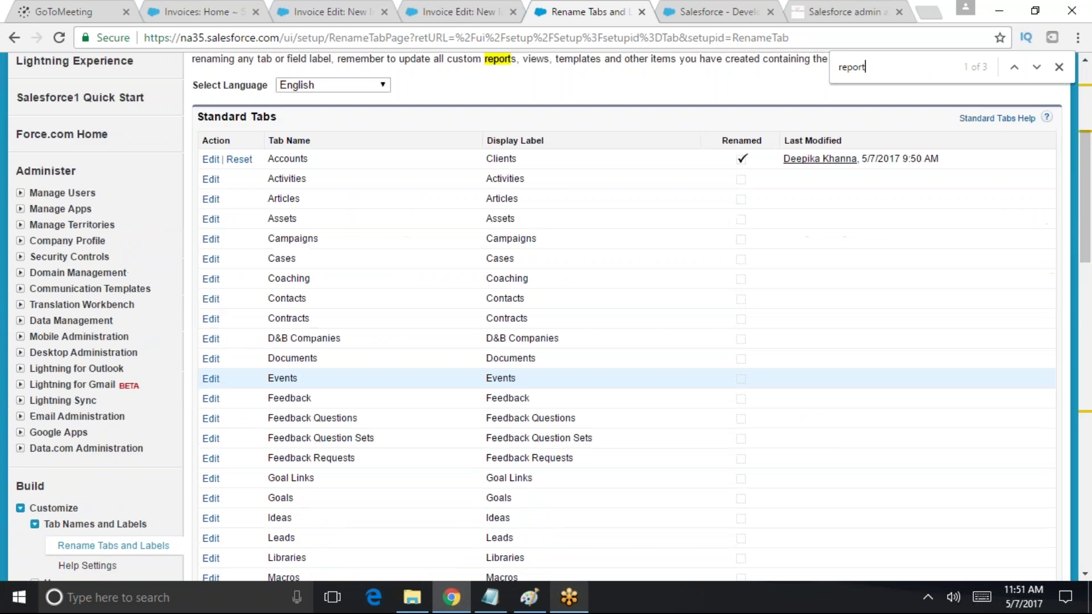
scroll(658, 349, up, 4)
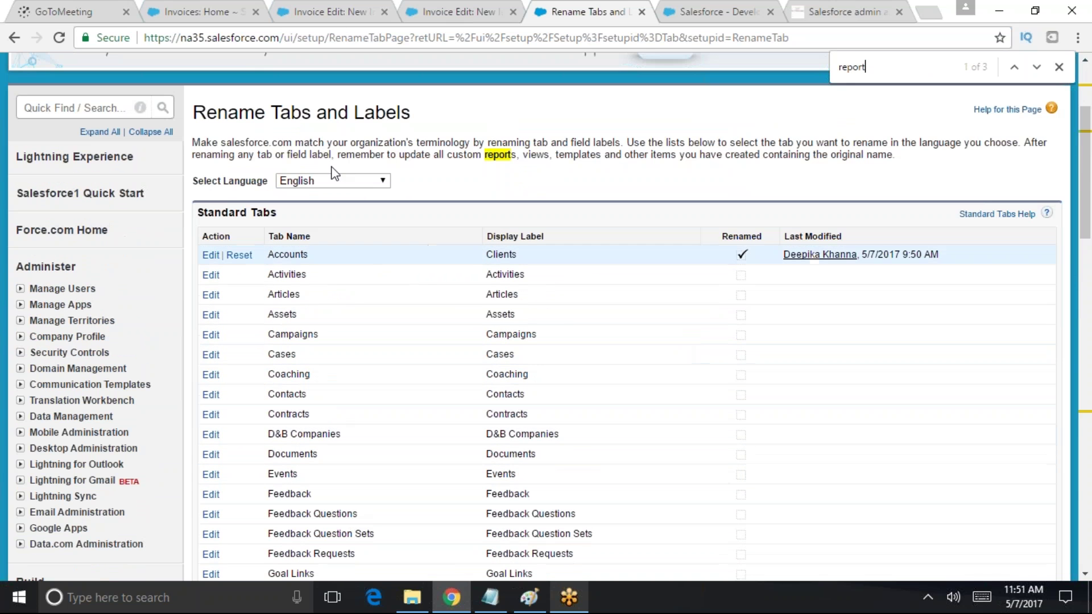
scroll(324, 373, down, 1)
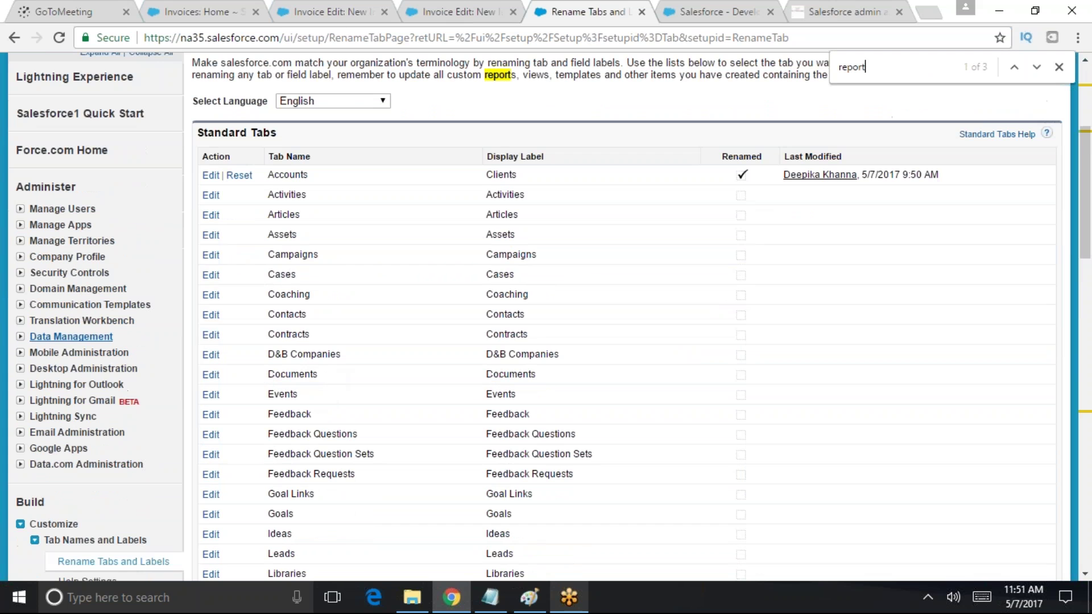
Edit the renamed Accounts tab, set its singular name to Account and plural to Accounts, and continue to the field labels
click(211, 175)
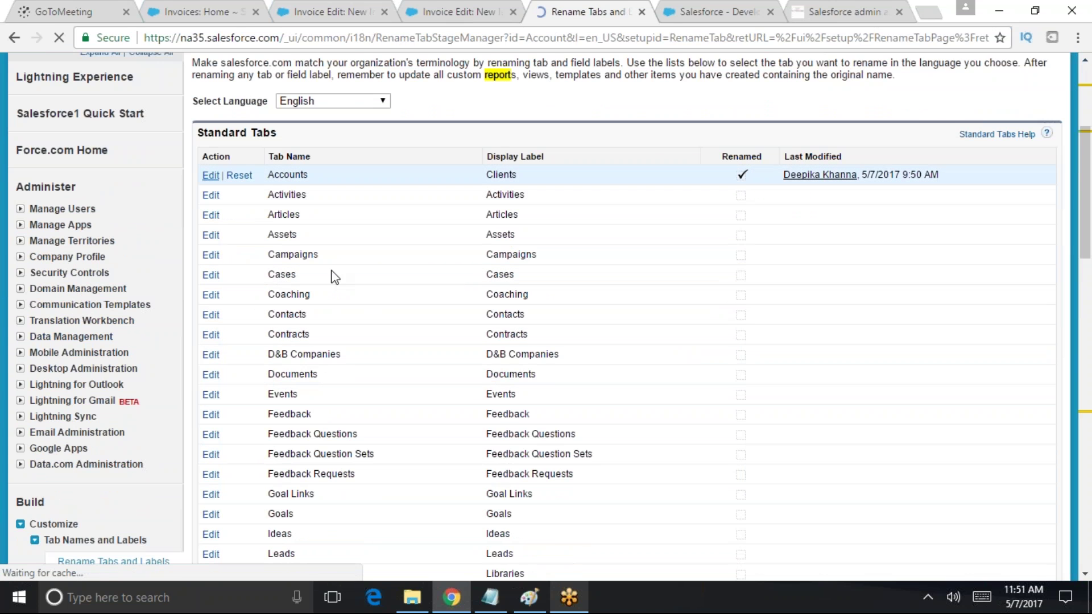
text(Account)
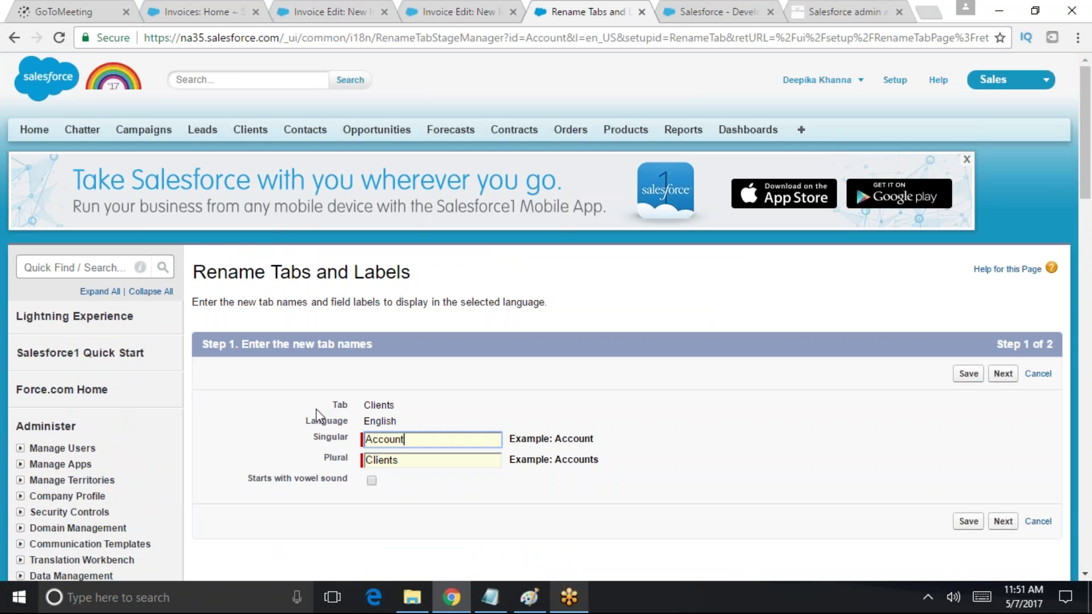
key(Tab)
text(Accounts)
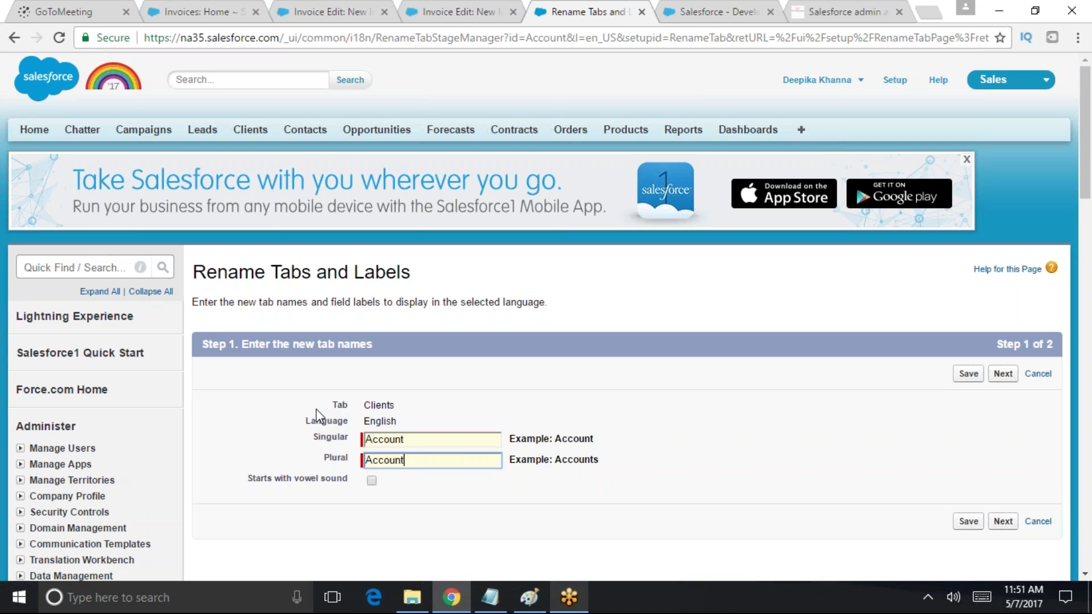
click(999, 520)
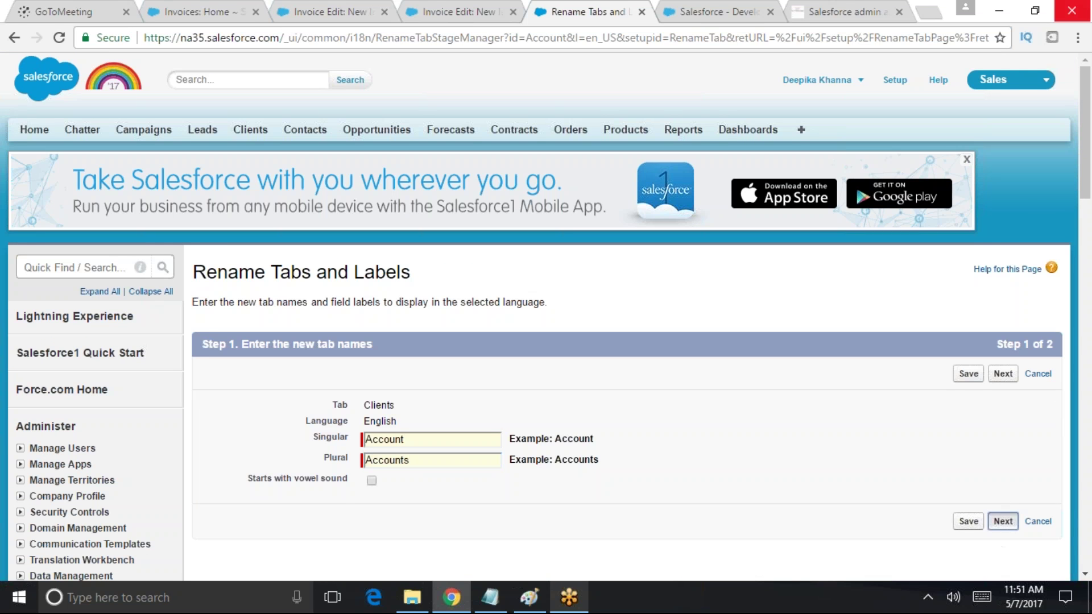
Check the Account standard field labels and other labels down to the end of the page, and save the renaming
scroll(939, 497, down, 10)
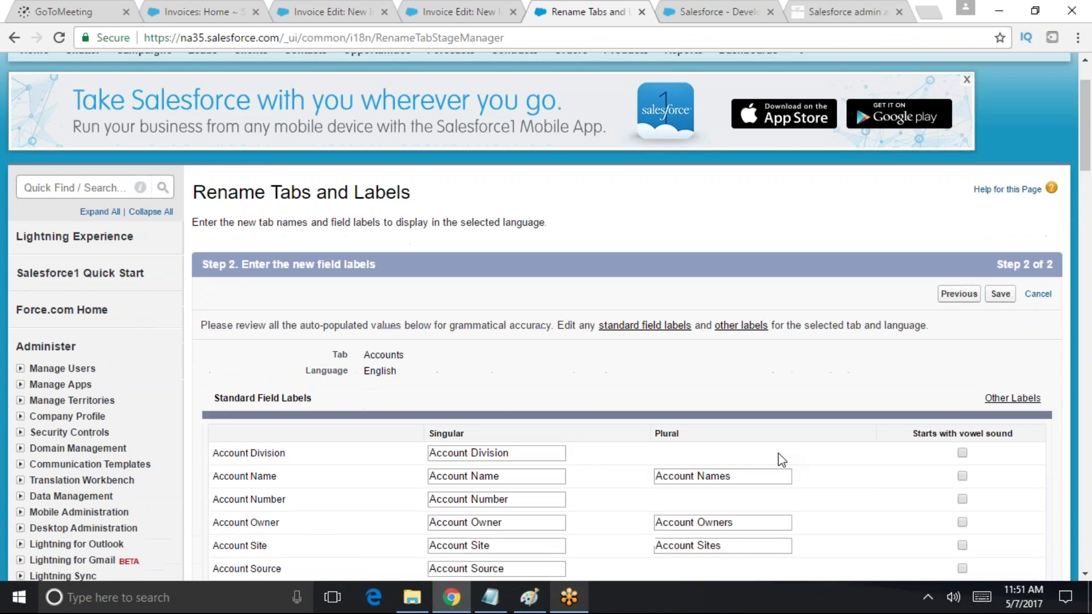
scroll(953, 488, down, 20)
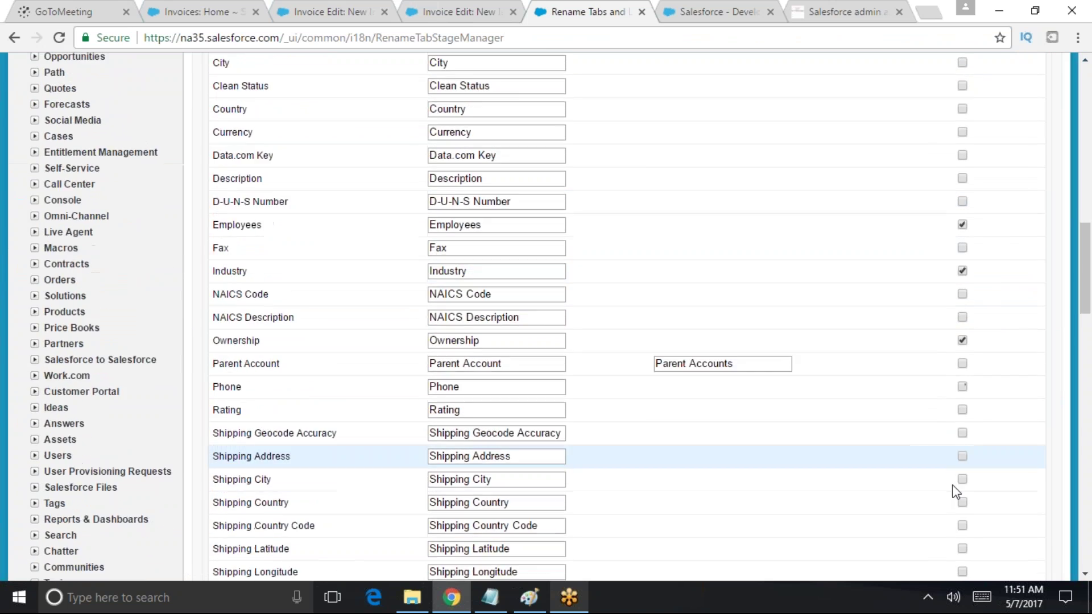
scroll(997, 545, down, 6)
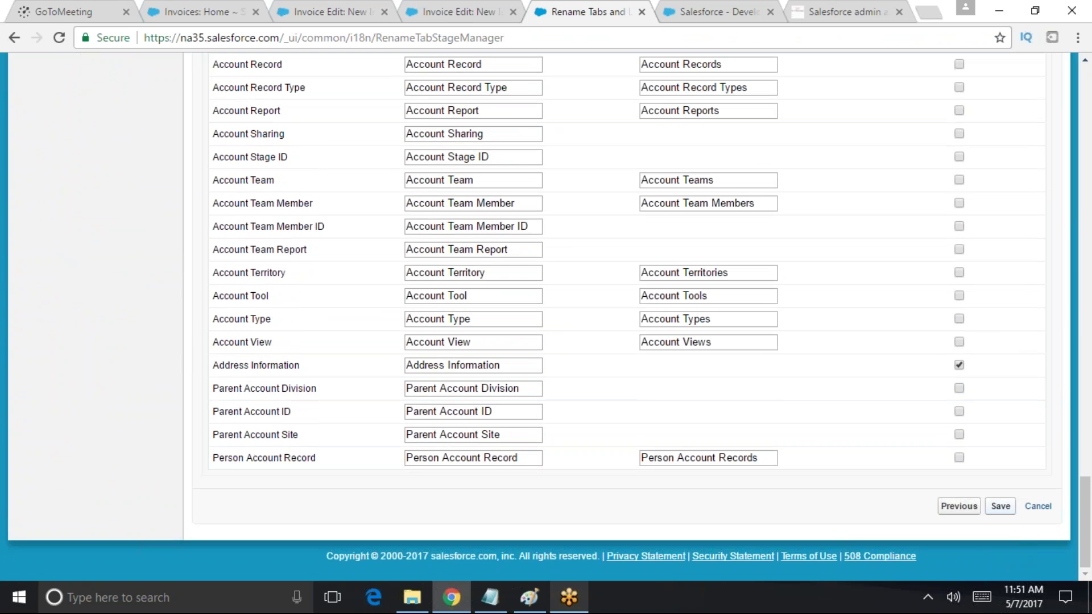
click(1002, 506)
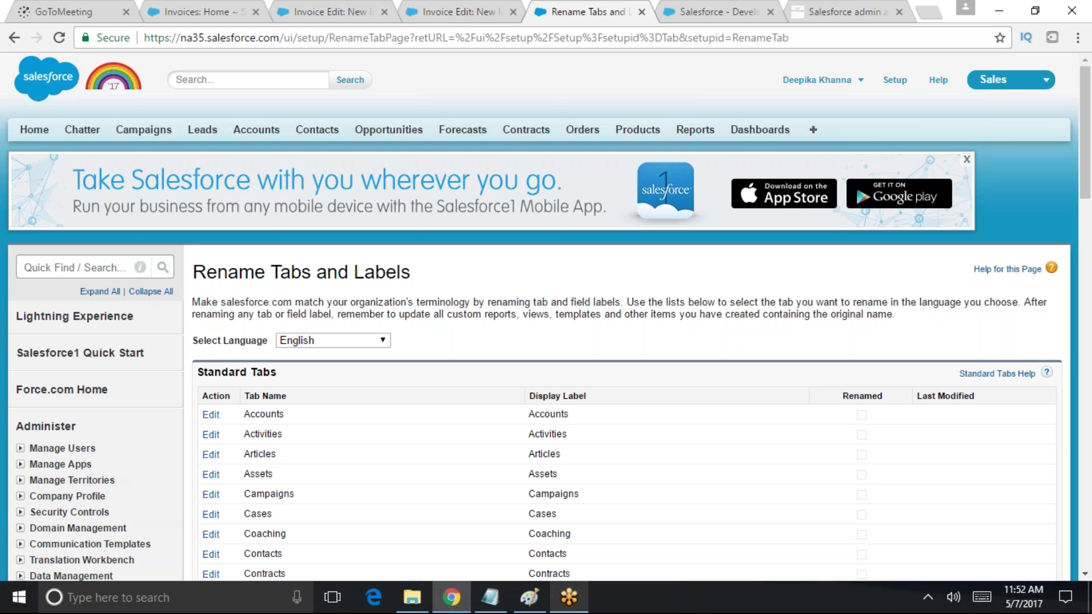
Switch to Notepad and add the lines "200 custom objects in the enterprise edtion" and "2000 unlimited edition'" below the existing notes
click(491, 597)
click(354, 381)
key(Return)
text(2)
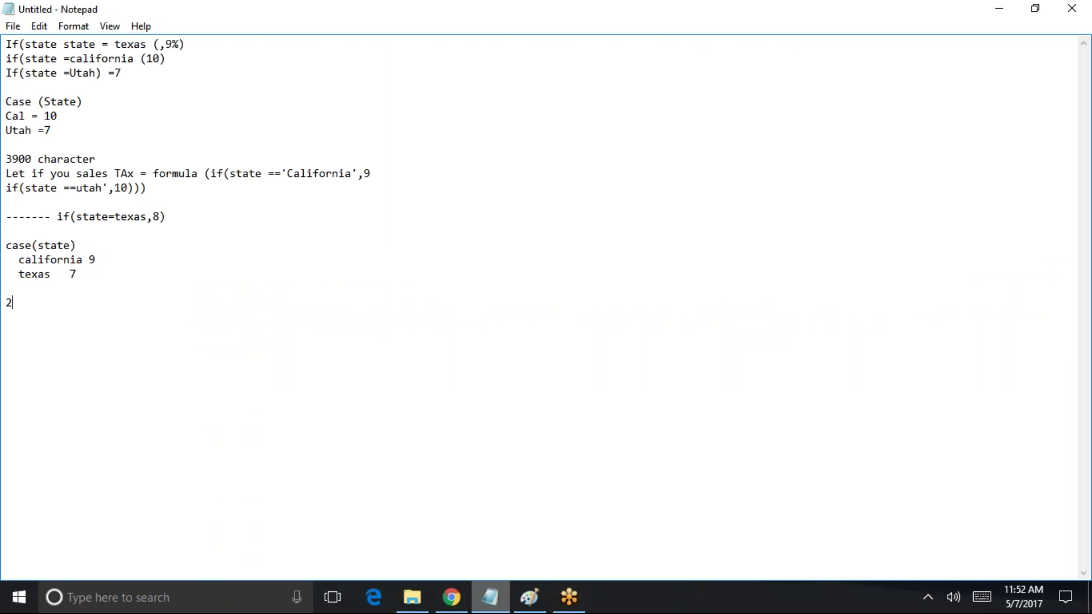
text(00  cust)
key(BackSpace)
key(BackSpace)
key(BackSpace)
text(ustom obje)
key(BackSpace)
text(objects in the enr)
key(BackSpace)
text(terprise edtion)
key(Return)
text(2000 unlimited edition')
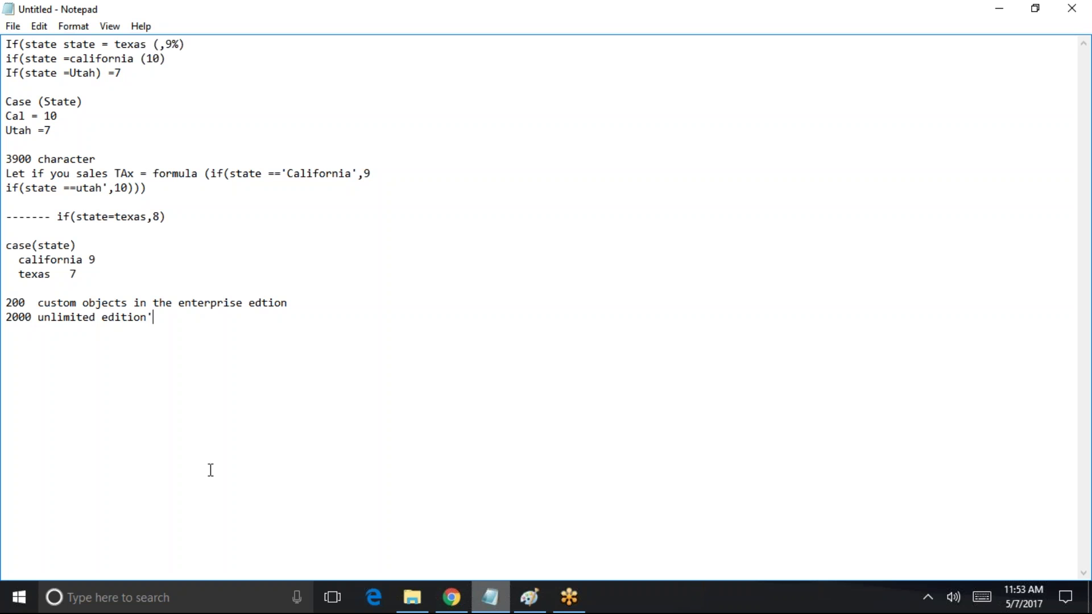
Return to Salesforce Setup, open Force.com Home, search the setup menu for "Acc" and open the Limits page for Accounts
click(1002, 8)
click(62, 389)
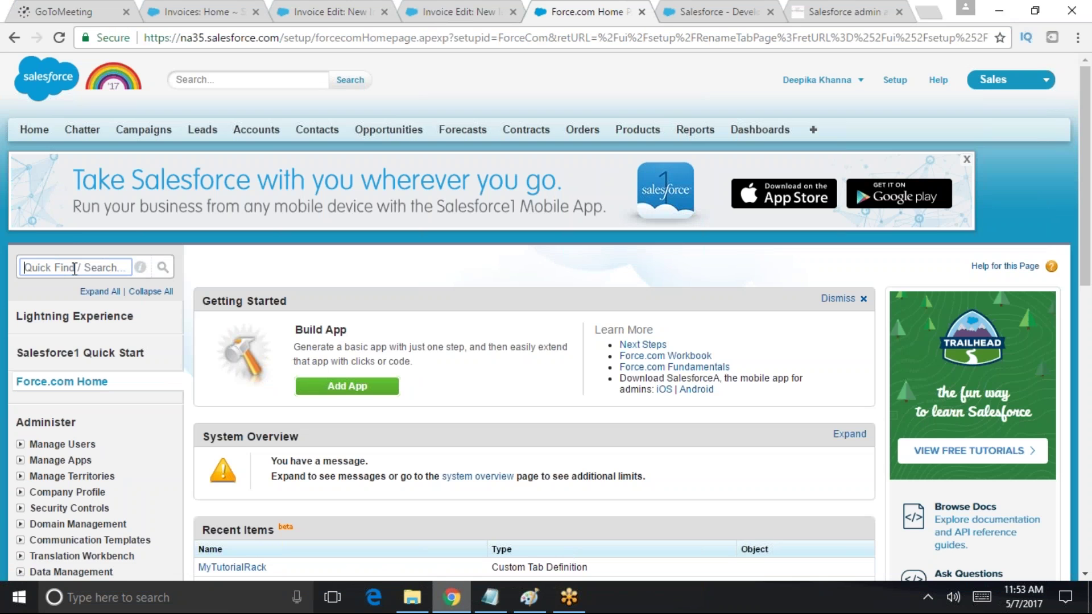
text(Acc)
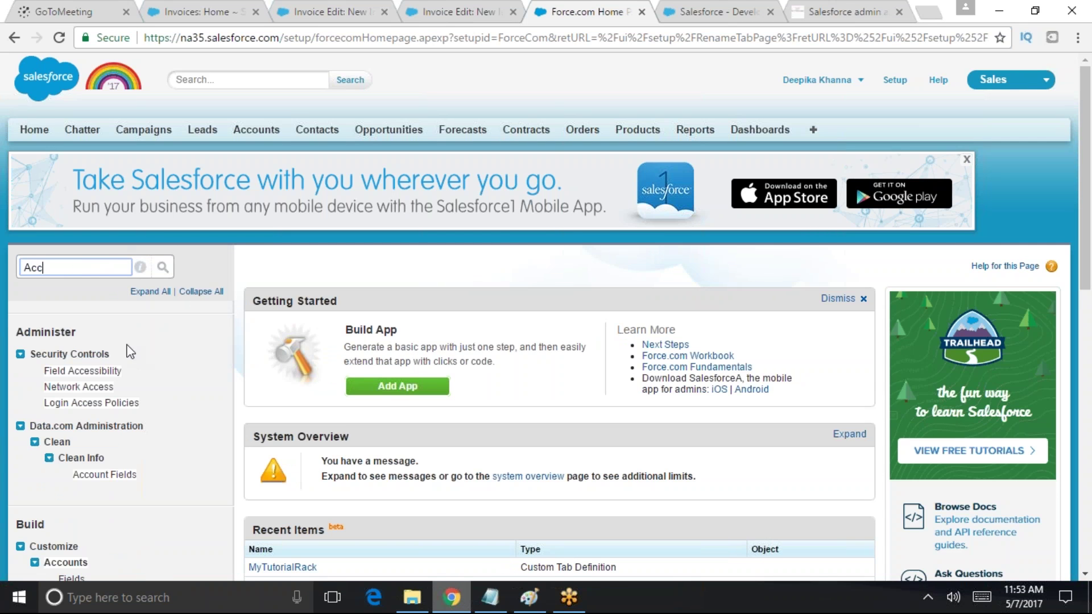
scroll(222, 435, down, 5)
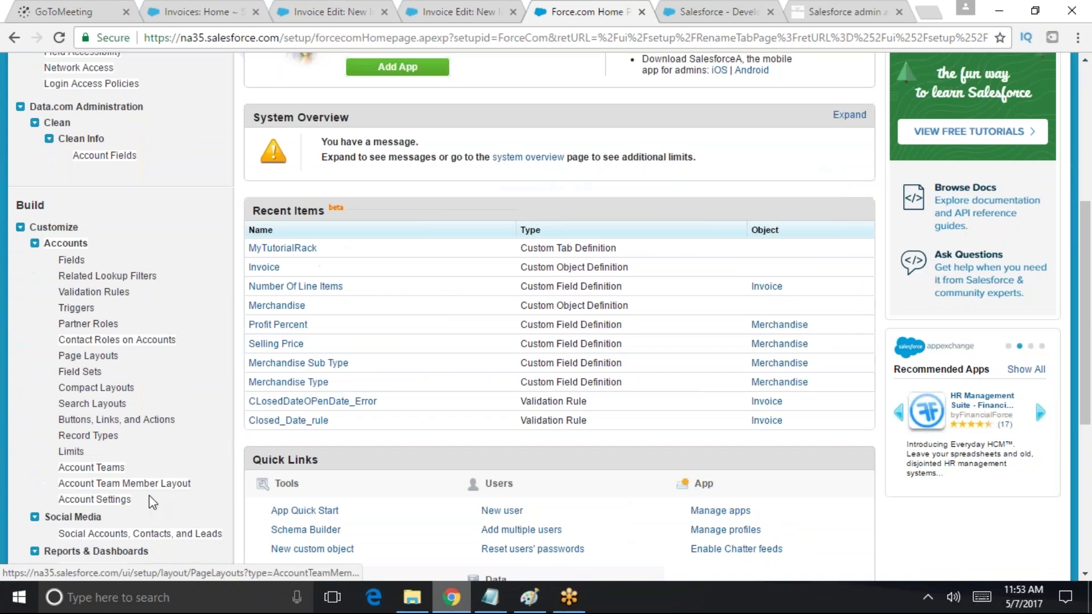
click(71, 452)
Examine the Account object limits, reading the introductory note and the limit for Custom Fields
scroll(312, 483, down, 3)
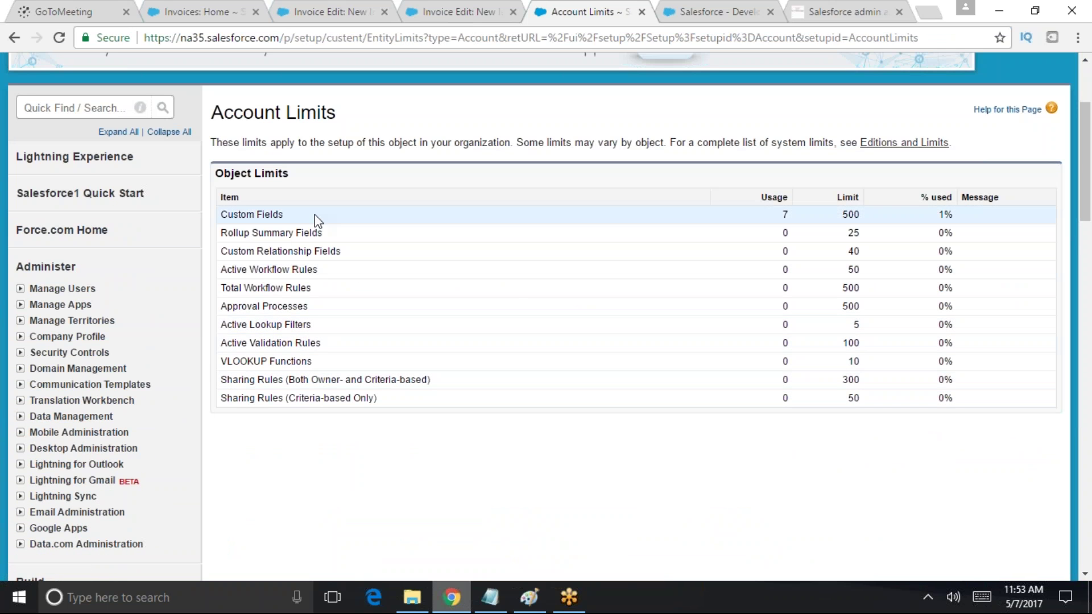
drag(230, 142, 657, 135)
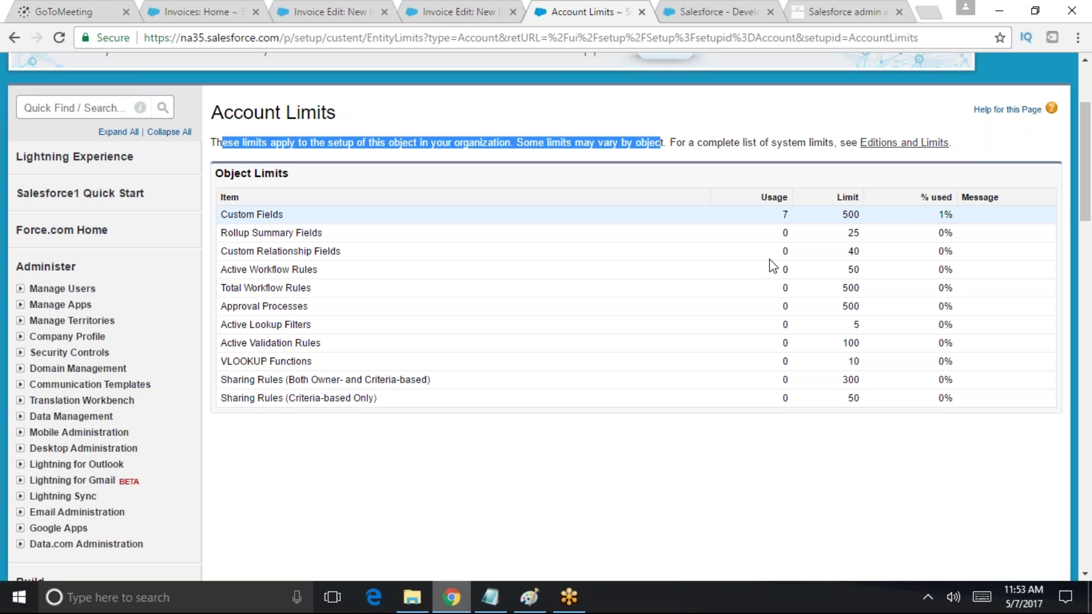
click(294, 215)
drag(294, 215, 232, 210)
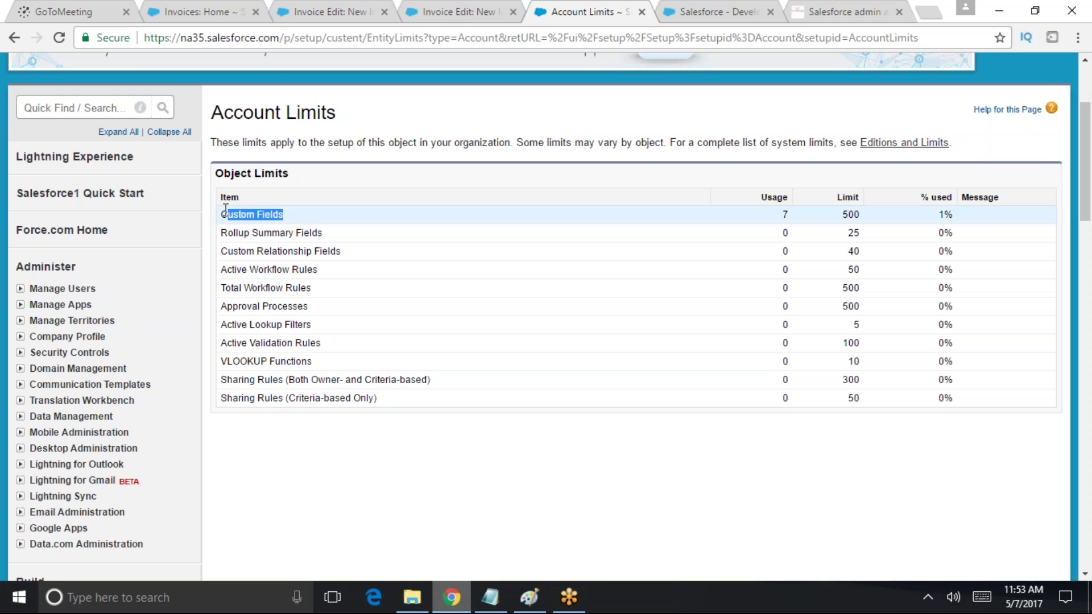
double_click(851, 214)
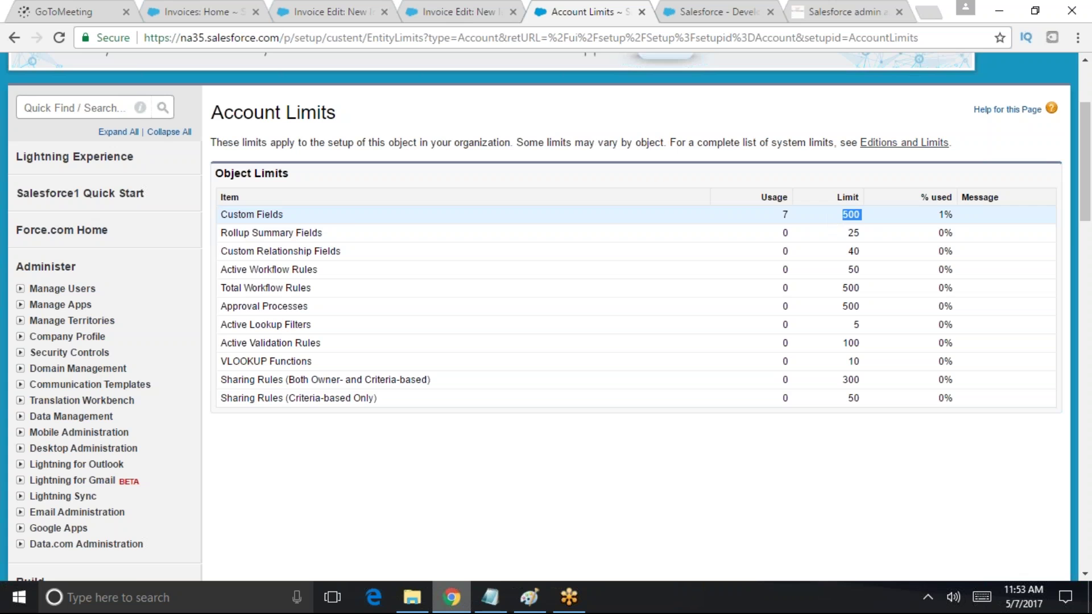
scroll(403, 250, up, 2)
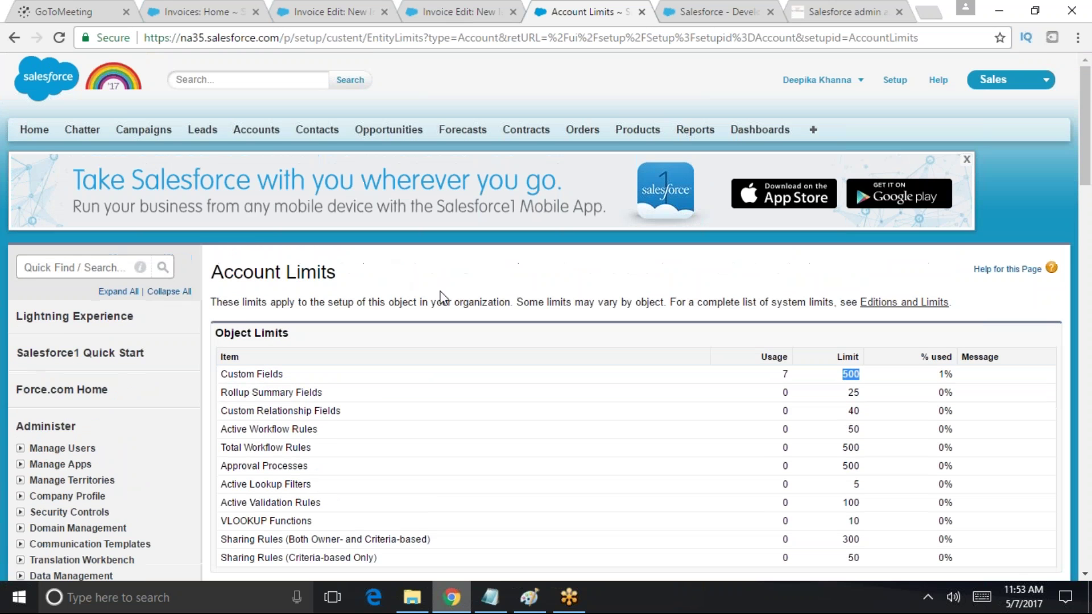
Review the usage and limits listed for the Account object in the Object Limits table
scroll(383, 264, down, 2)
click(789, 219)
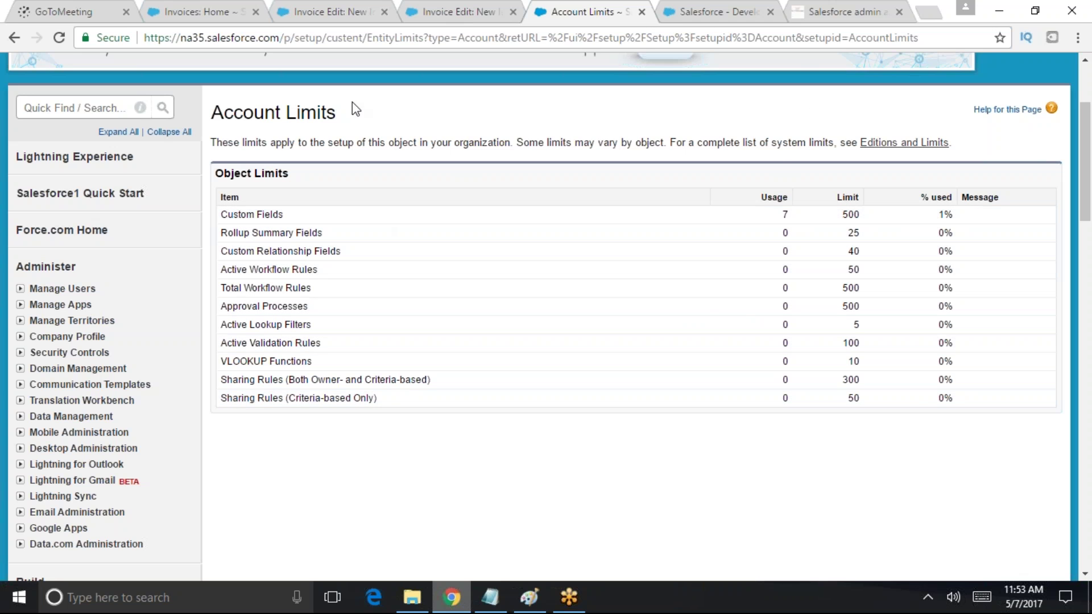
drag(317, 112, 221, 112)
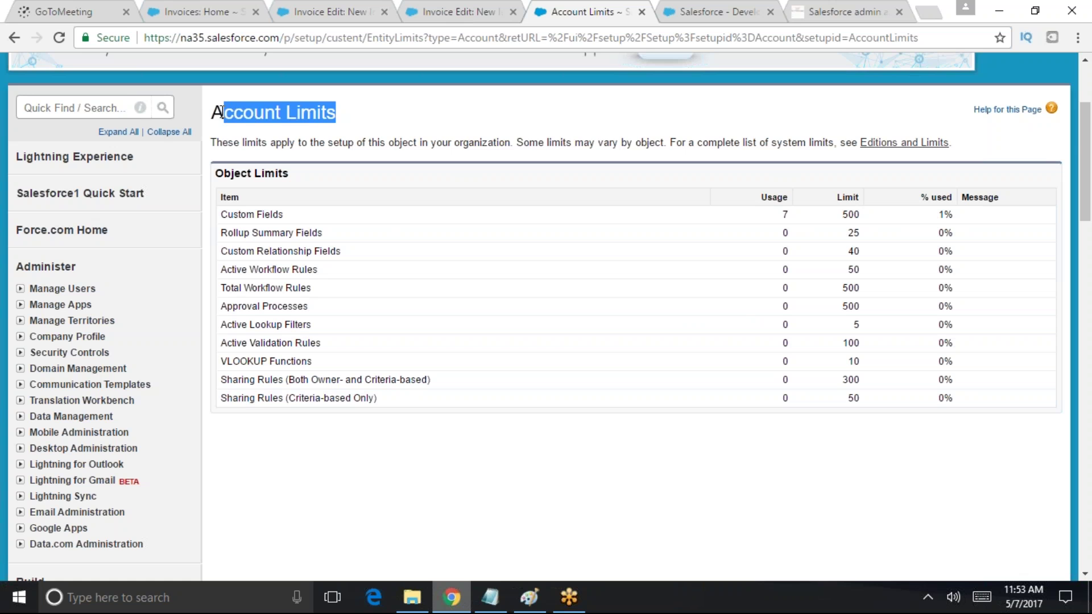
Search Setup for "Oppor", open the Opportunity limits and review the table's % used column
click(133, 107)
text(Oppor)
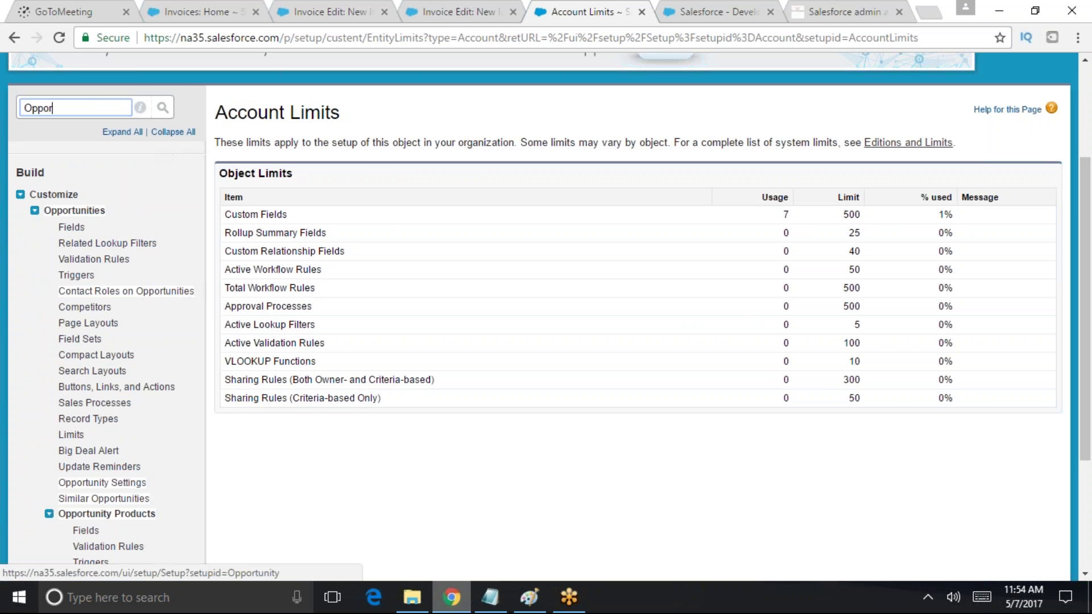
click(72, 439)
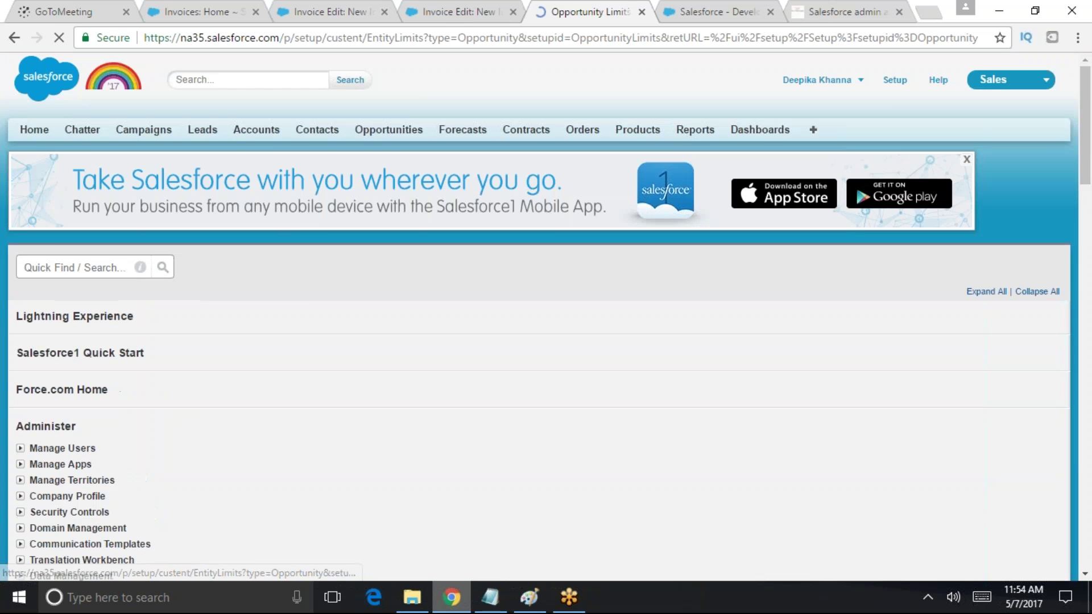
scroll(808, 322, down, 1)
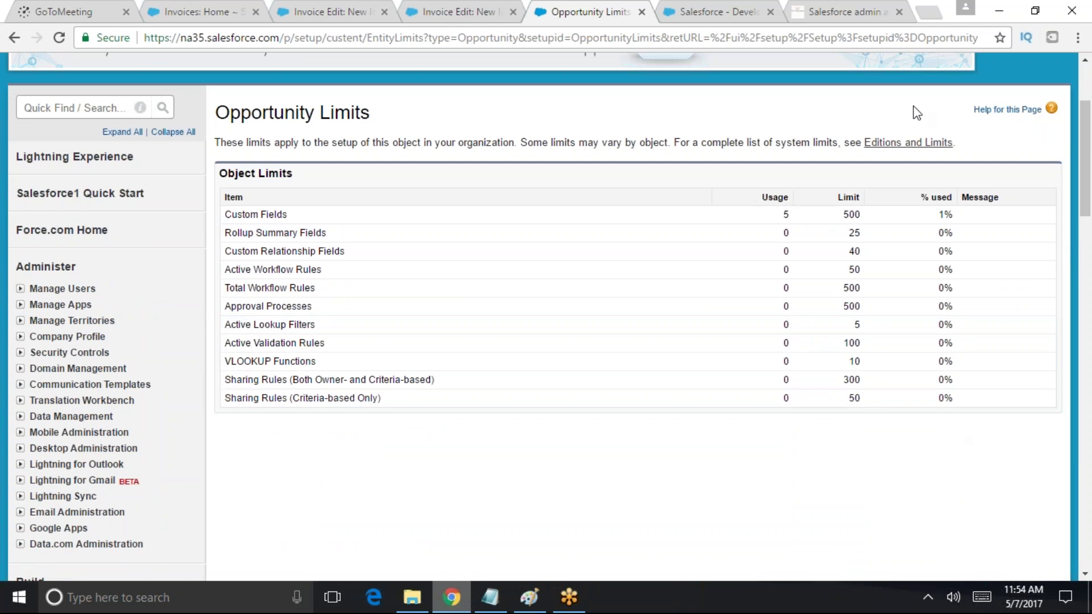
drag(792, 193, 956, 196)
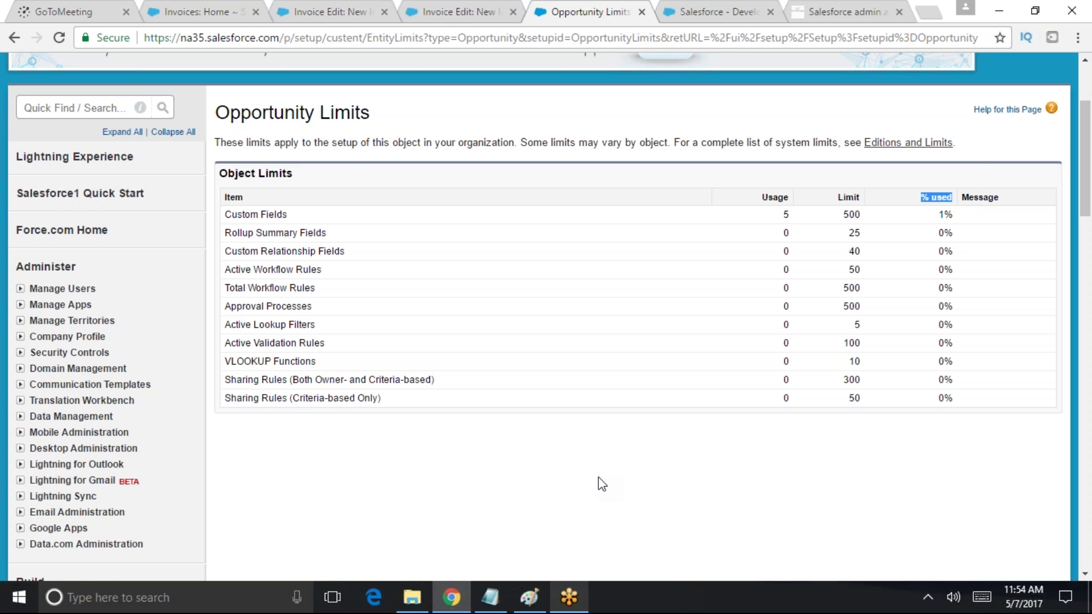
scroll(709, 238, up, 3)
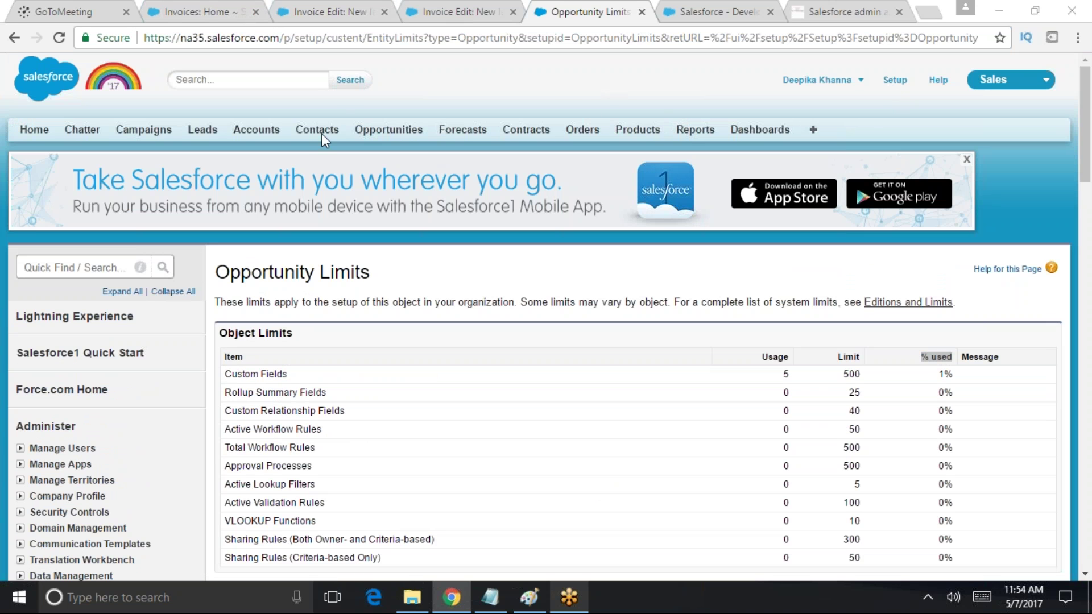
Open the Acme account record and review its detail fields, including Account Number, Industry, Employees and Annual Revenue
click(265, 127)
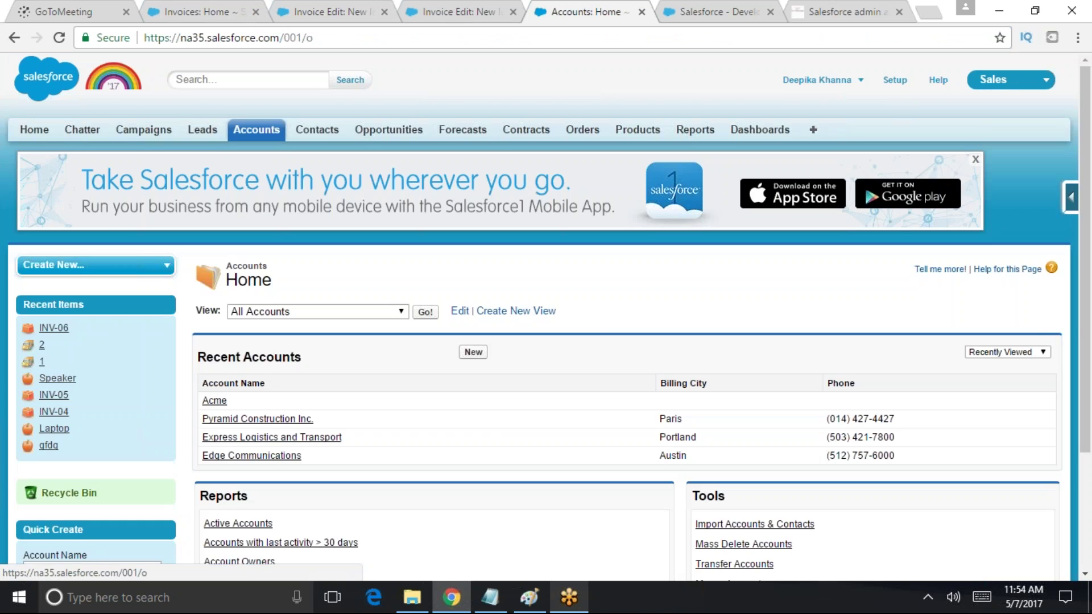
click(264, 129)
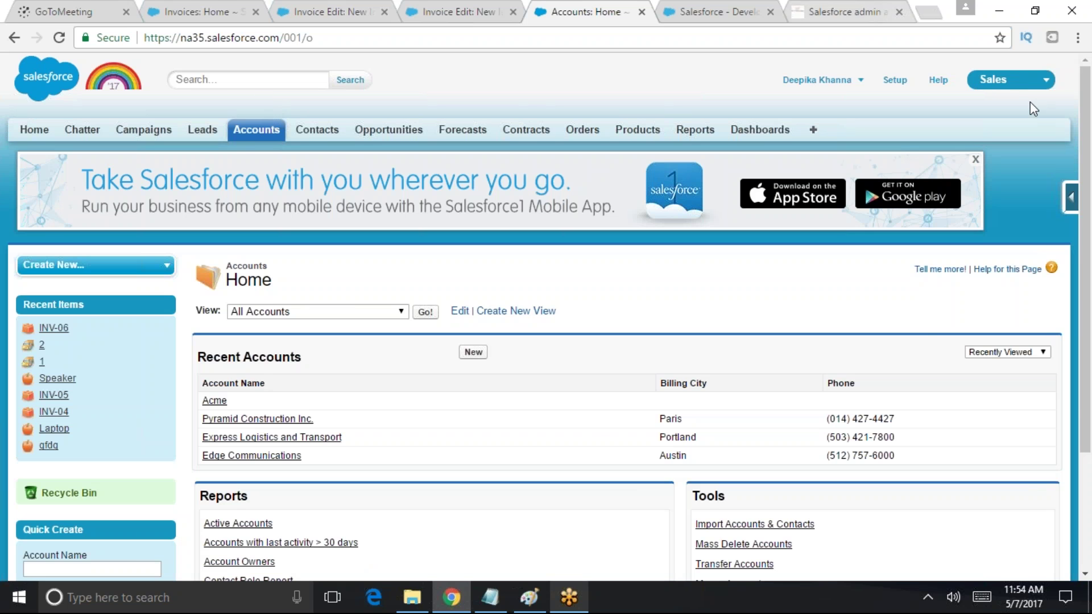
click(895, 81)
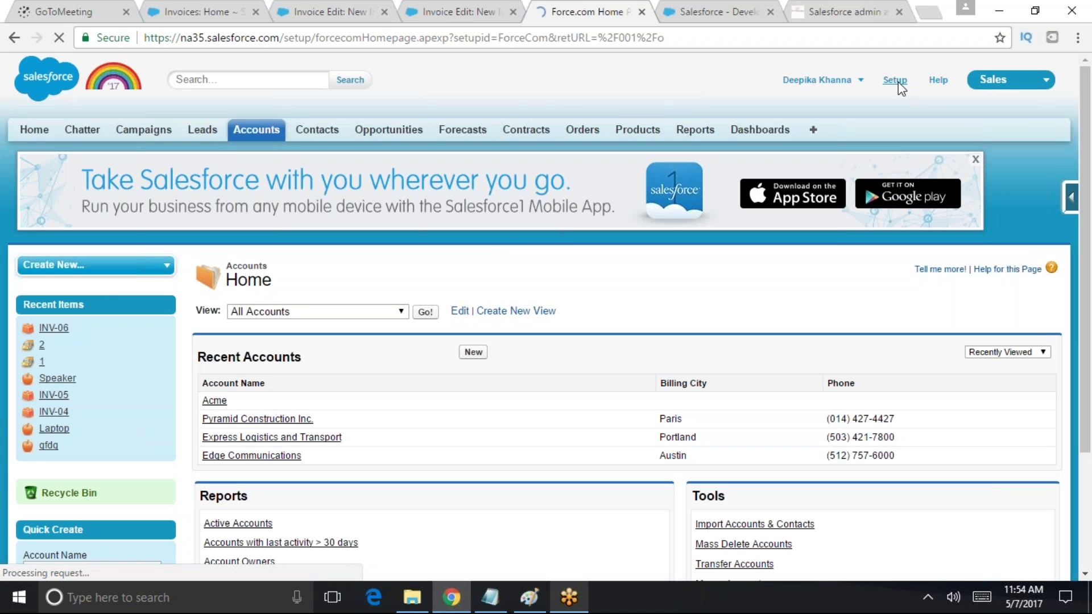
click(256, 129)
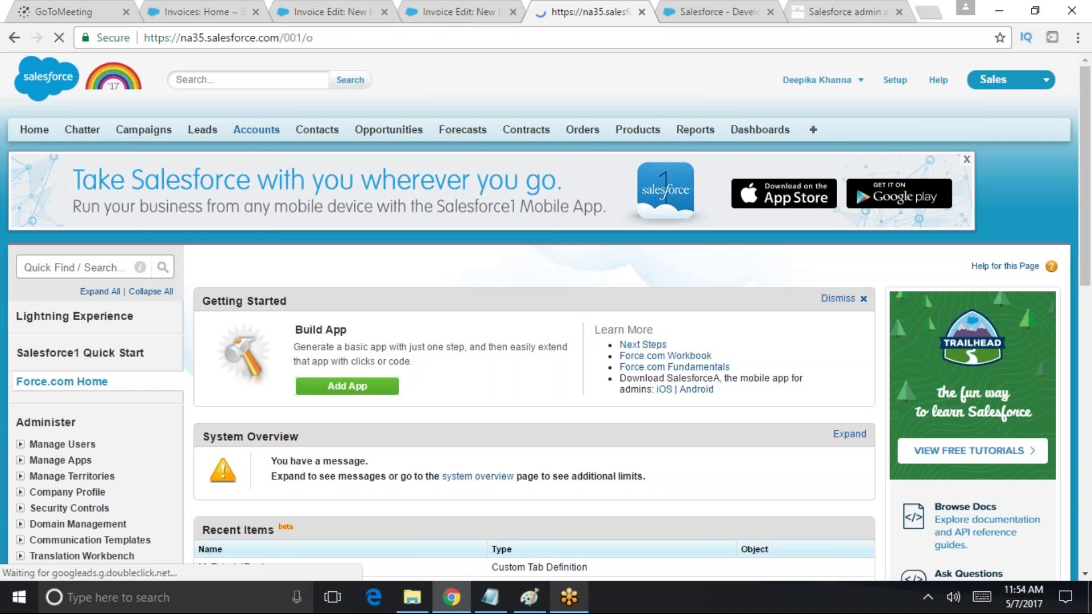
click(212, 401)
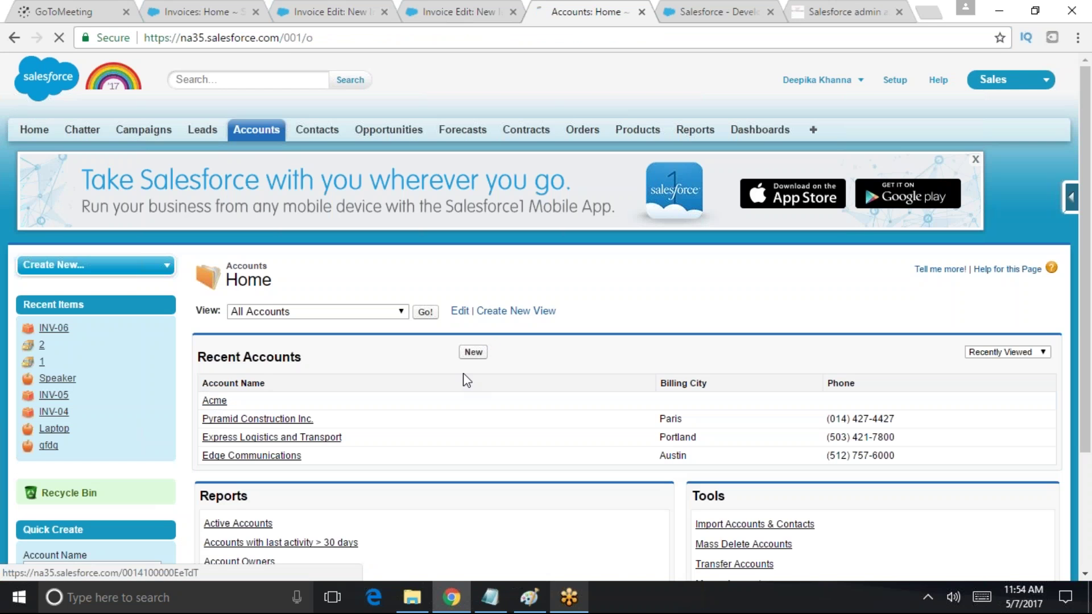
scroll(493, 386, down, 2)
scroll(546, 319, down, 3)
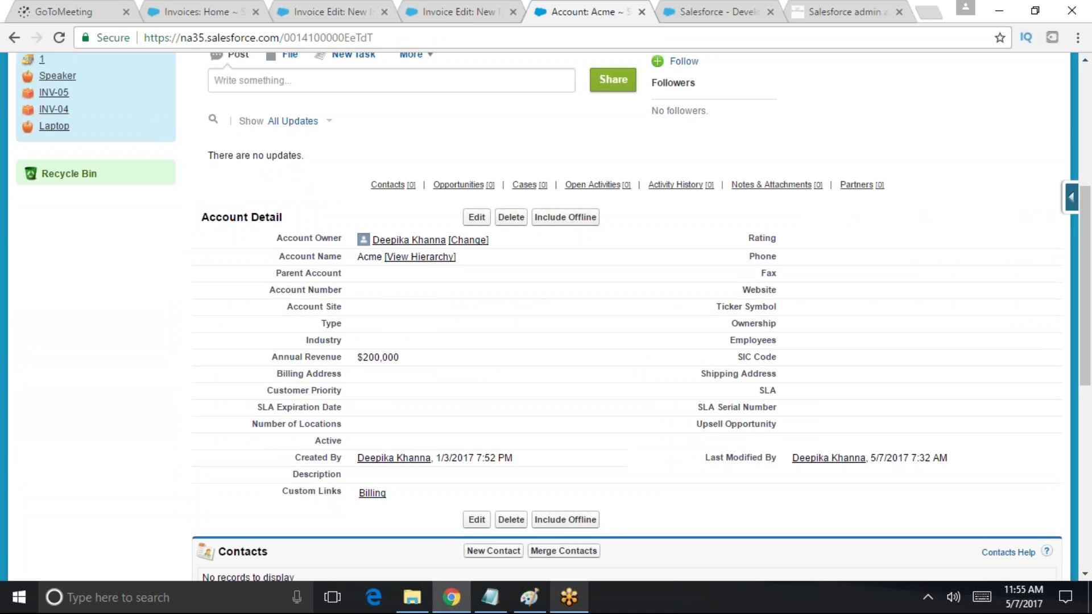
drag(274, 291, 341, 292)
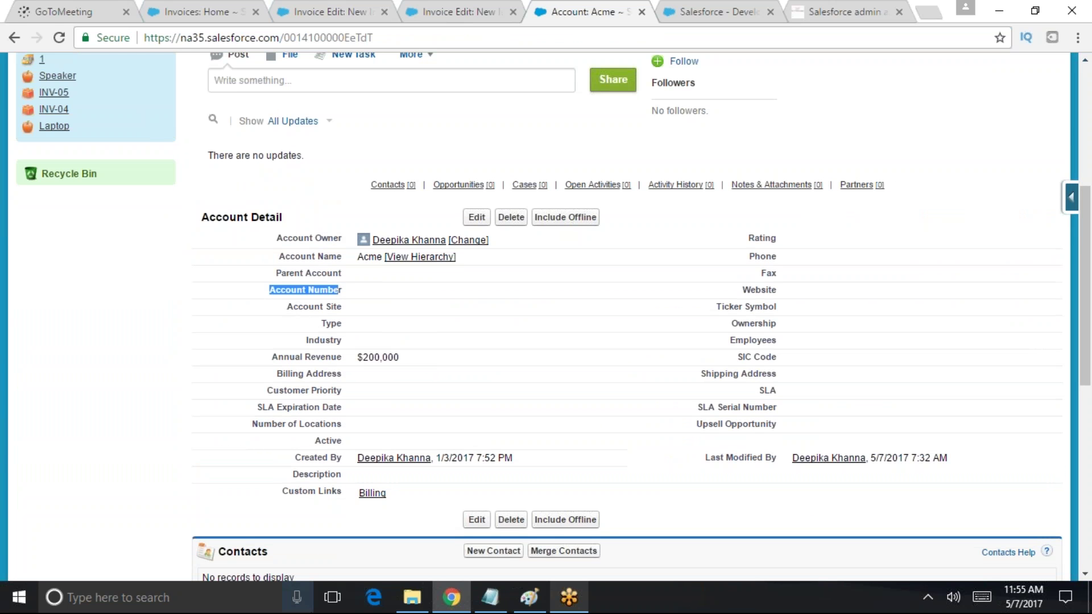
drag(273, 356, 868, 338)
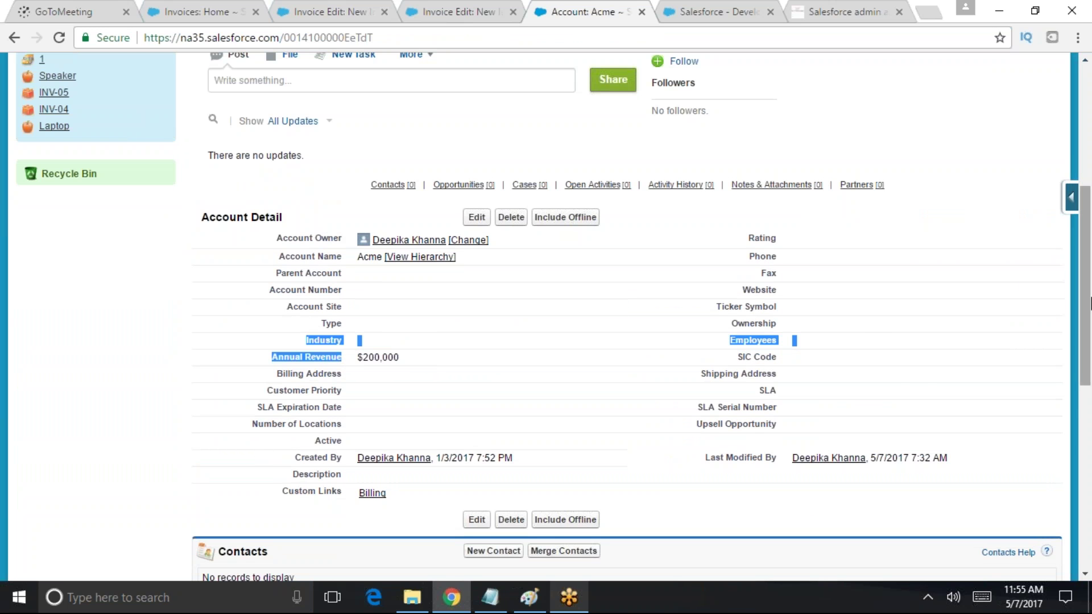
scroll(1089, 304, down, 2)
scroll(1089, 304, up, 8)
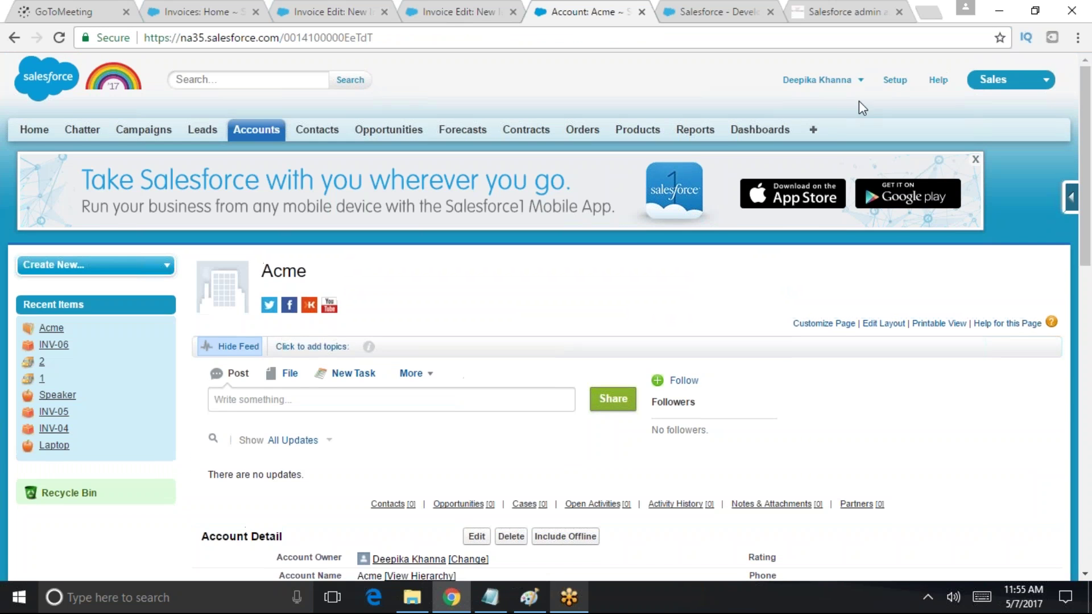
Go to Setup and search its entries for "hist" to look for field history tracking
click(898, 82)
click(105, 265)
text(hist)
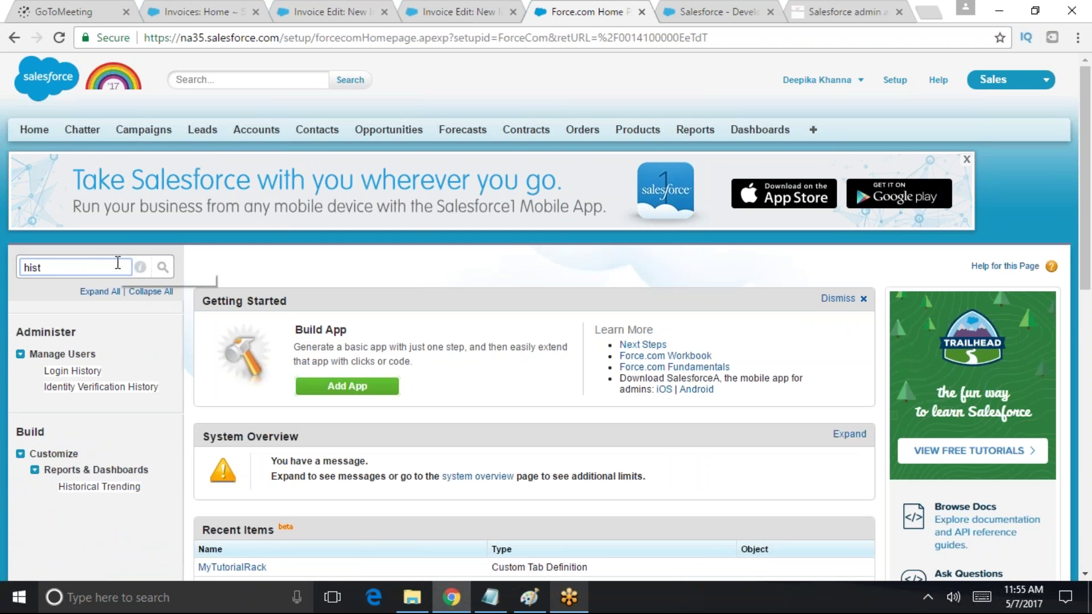
Search Setup for "account" and look through the customization entries listed under Accounts
key(BackSpace)
key(BackSpace)
key(BackSpace)
key(BackSpace)
text(account)
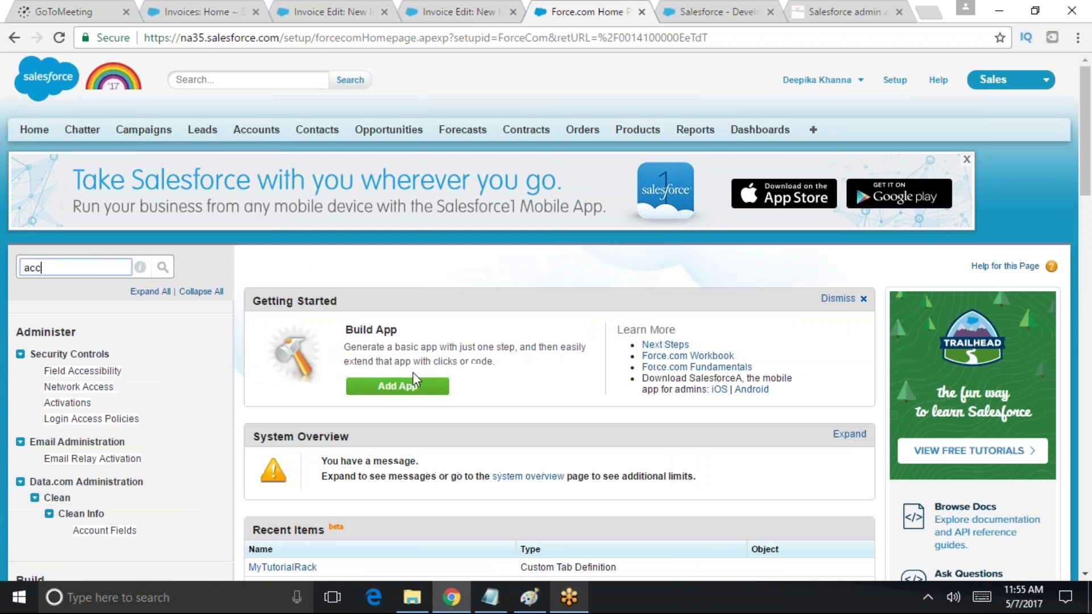
scroll(212, 400, down, 4)
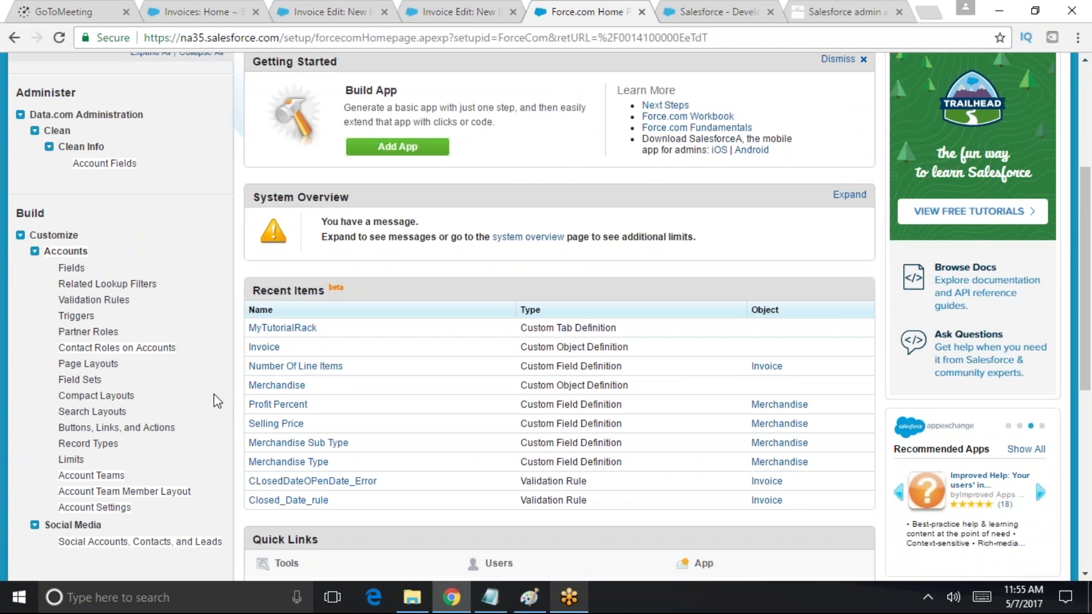
Search Setup for "trac" and open the Chatter Feed Tracking settings
scroll(217, 401, up, 4)
double_click(90, 267)
text(t)
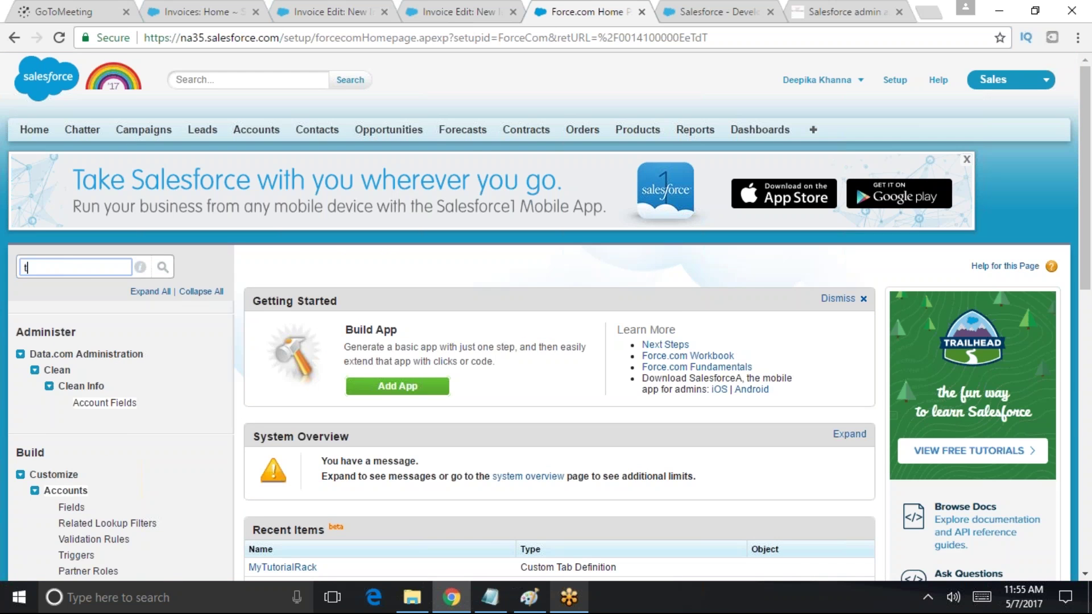
text(rac)
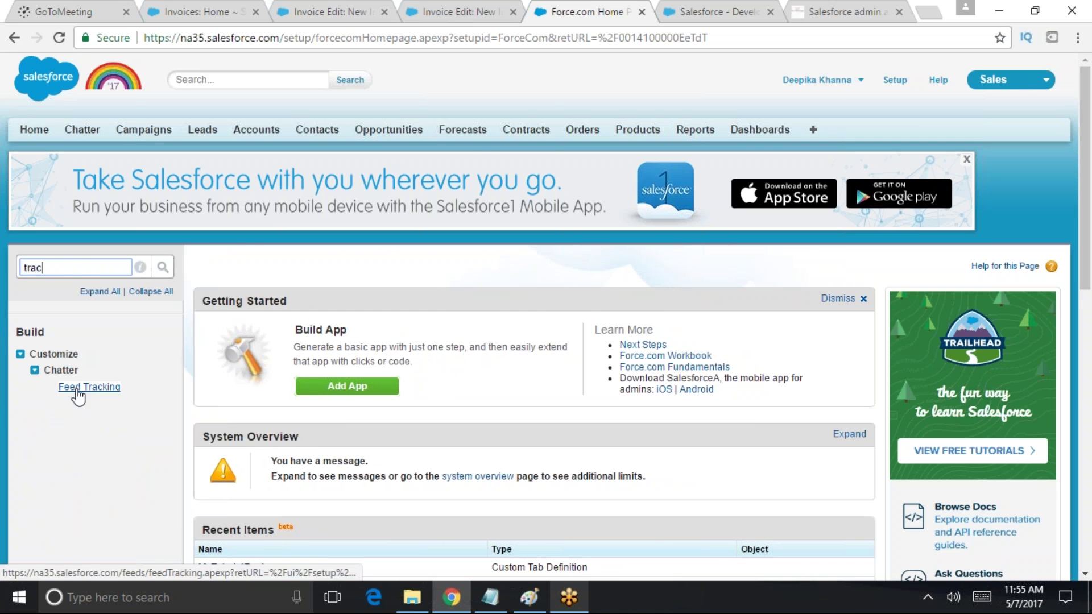
double_click(106, 271)
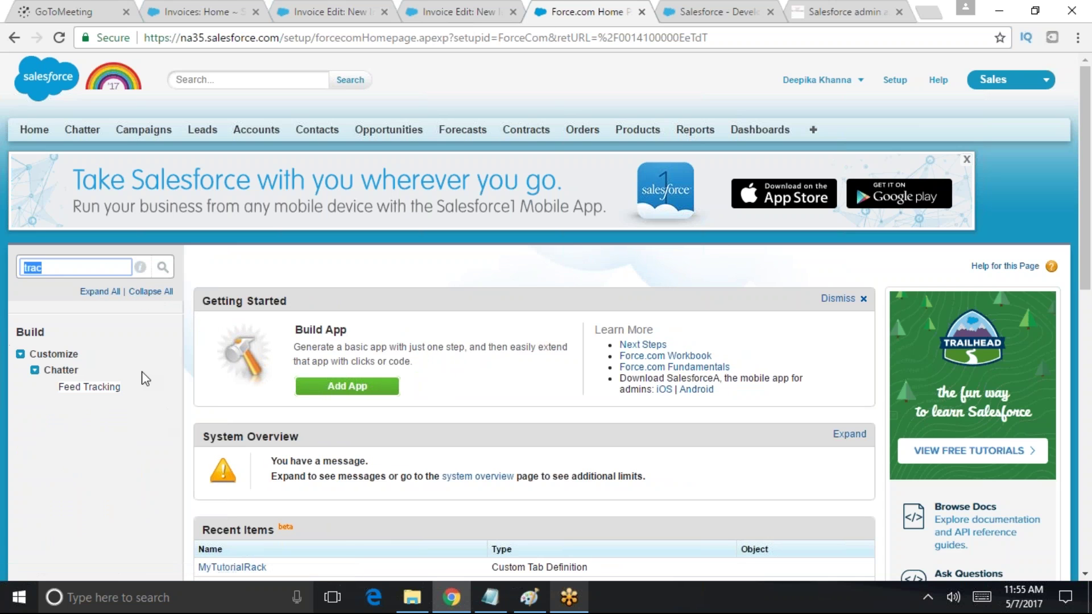
click(86, 387)
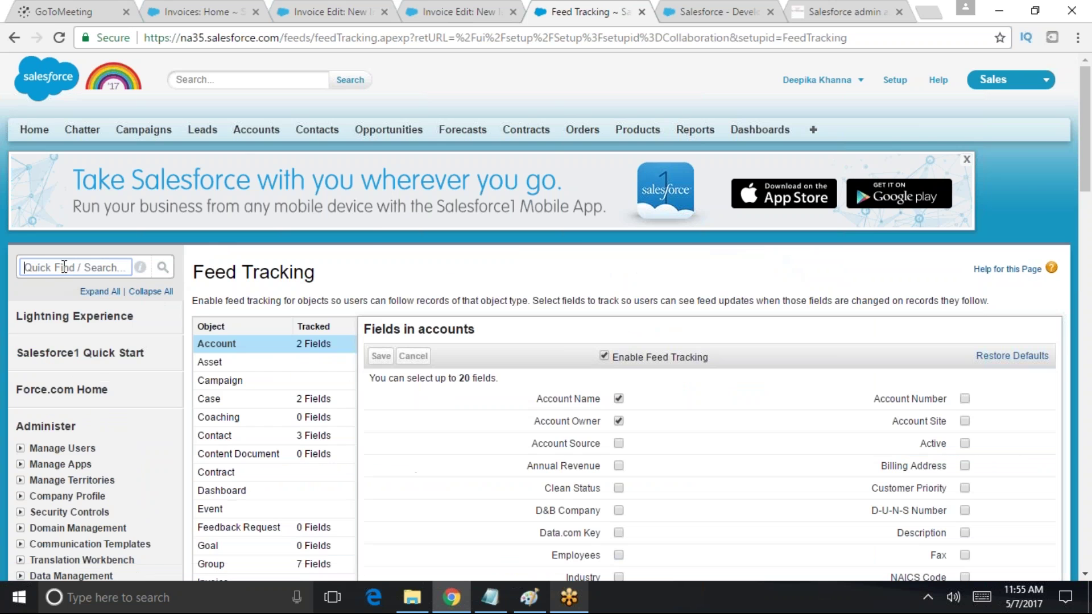
Search Setup for "field h", then widen the search to "field" and look over the matching entries
text(field h)
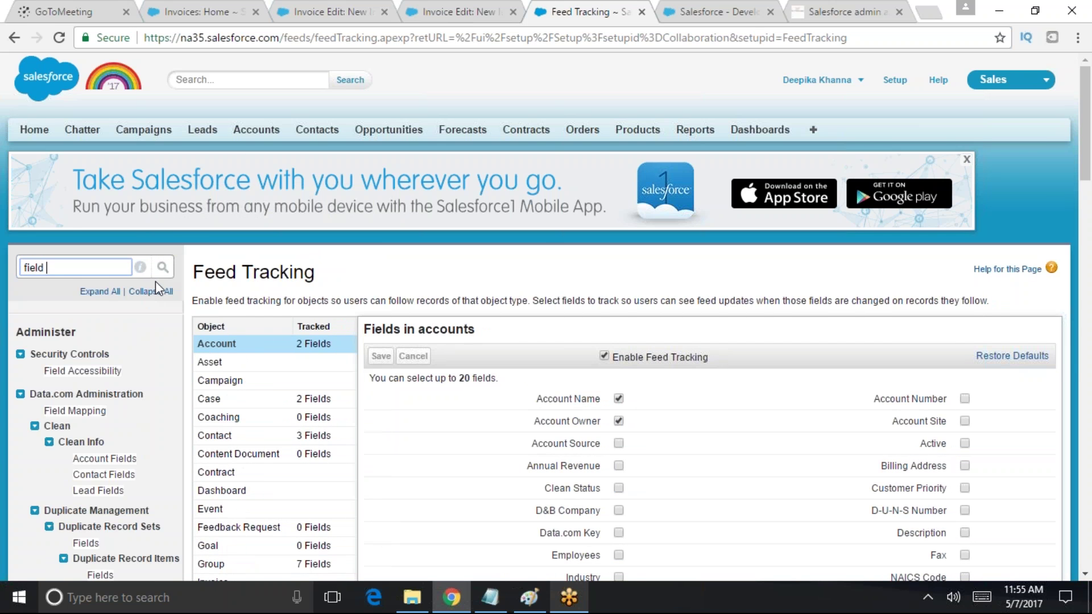
key(BackSpace)
key(BackSpace)
scroll(155, 281, down, 3)
Replace the Setup search term with "hist" and check the matching entries
drag(61, 108, 9, 110)
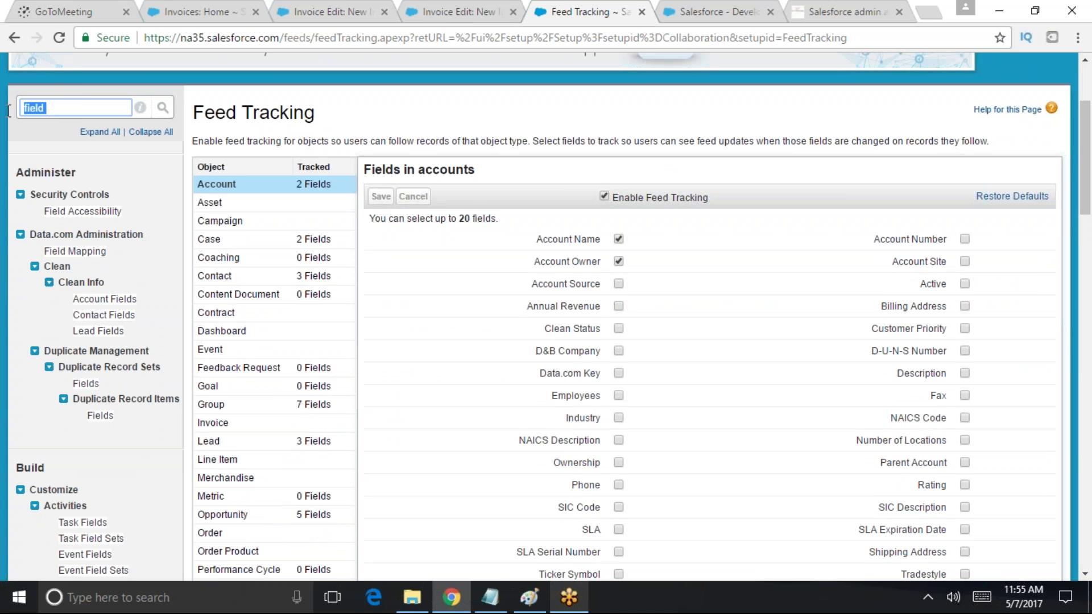
text(hi)
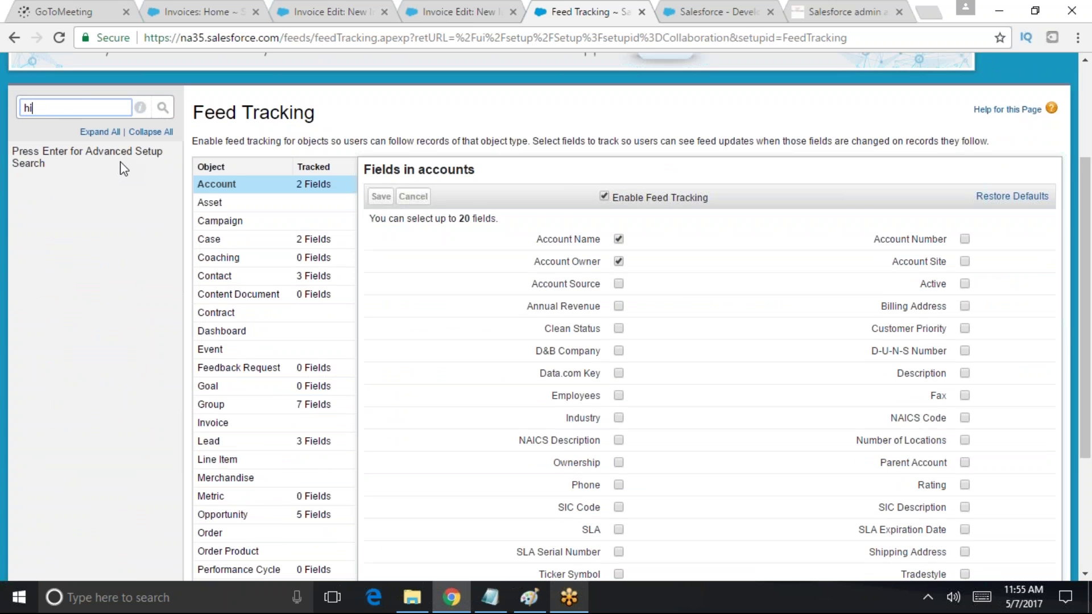
text(st)
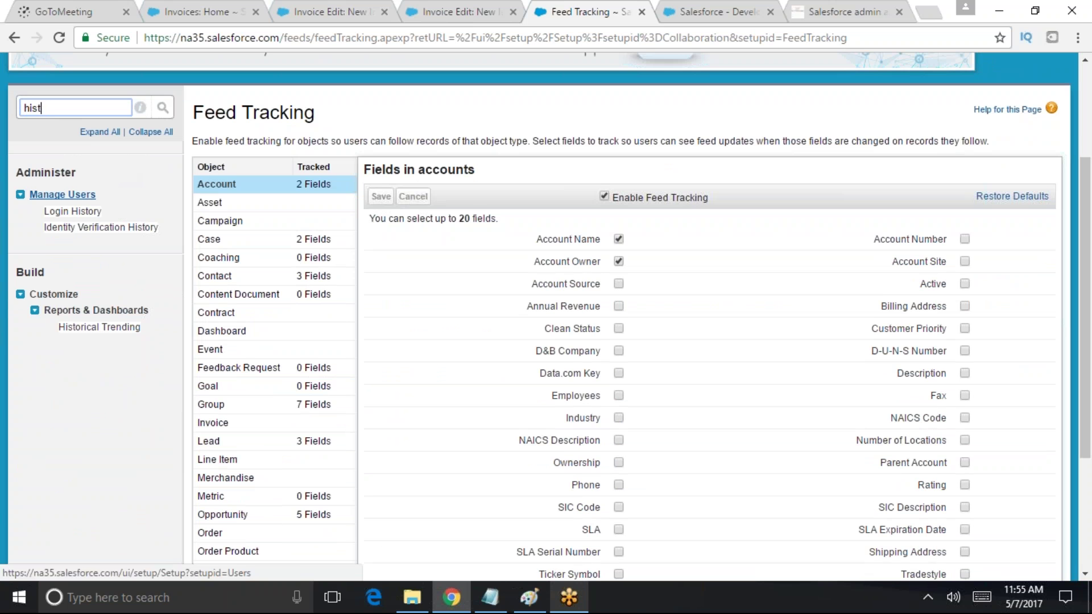
Search Setup for "field" again and look through the Administer and Build entries for a field history option
key(BackSpace)
key(BackSpace)
key(BackSpace)
key(BackSpace)
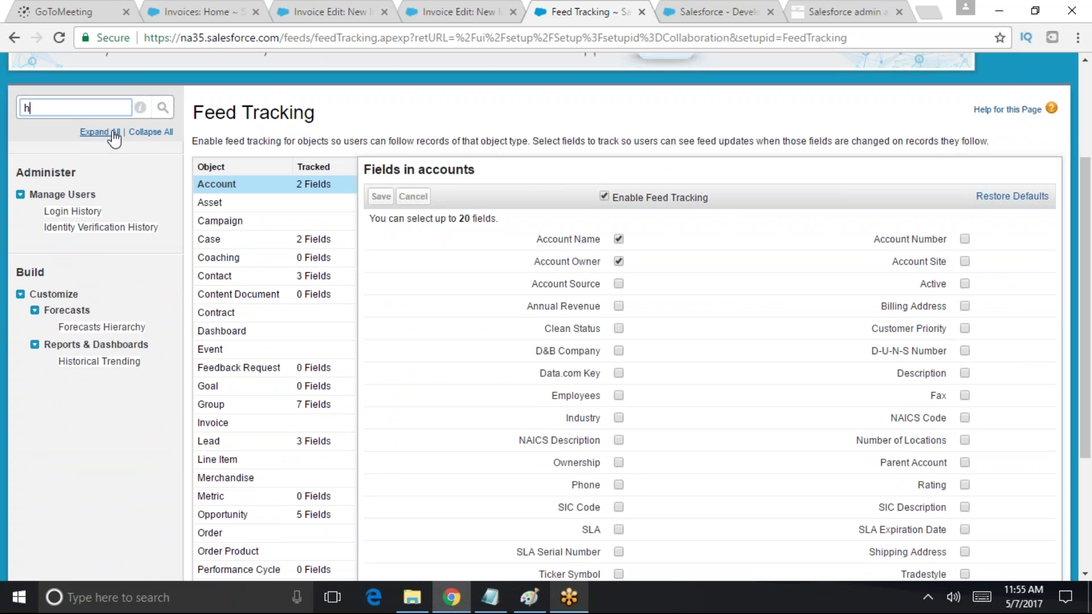
text(field)
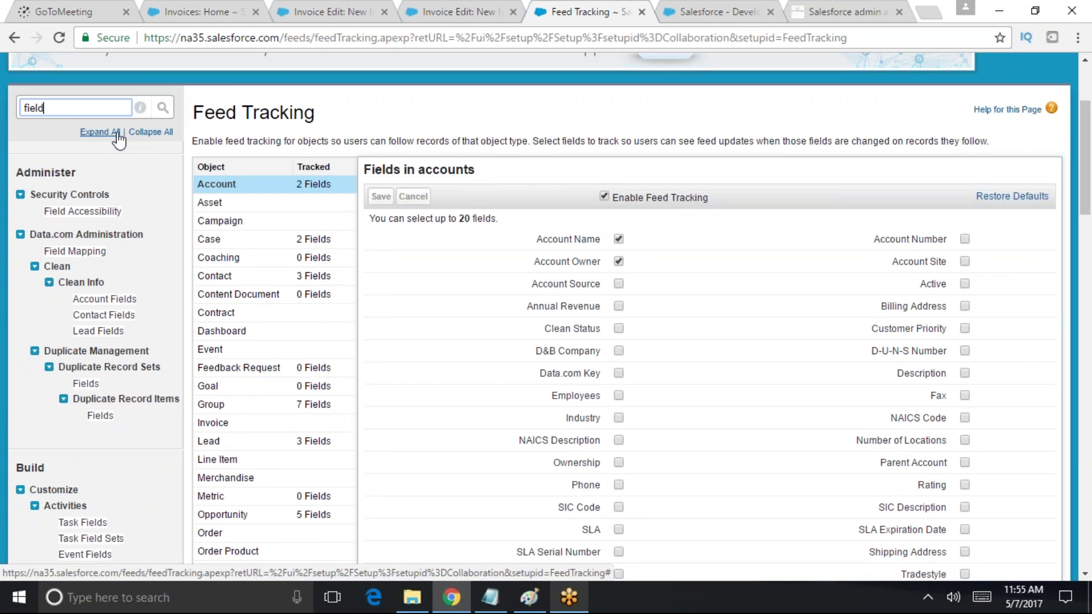
scroll(70, 487, down, 3)
scroll(71, 488, down, 2)
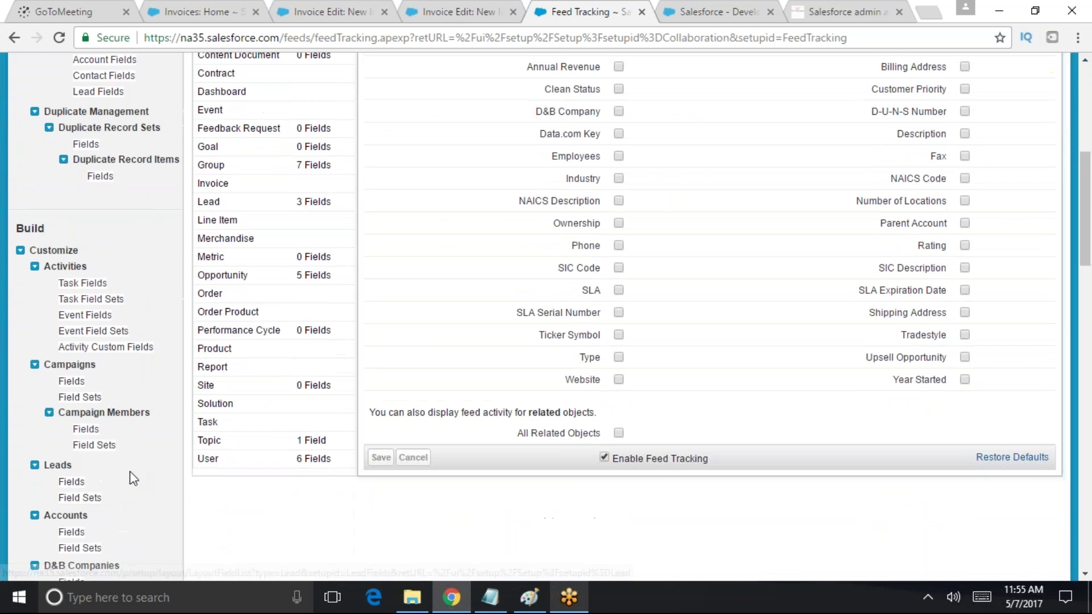
text(h)
key(BackSpace)
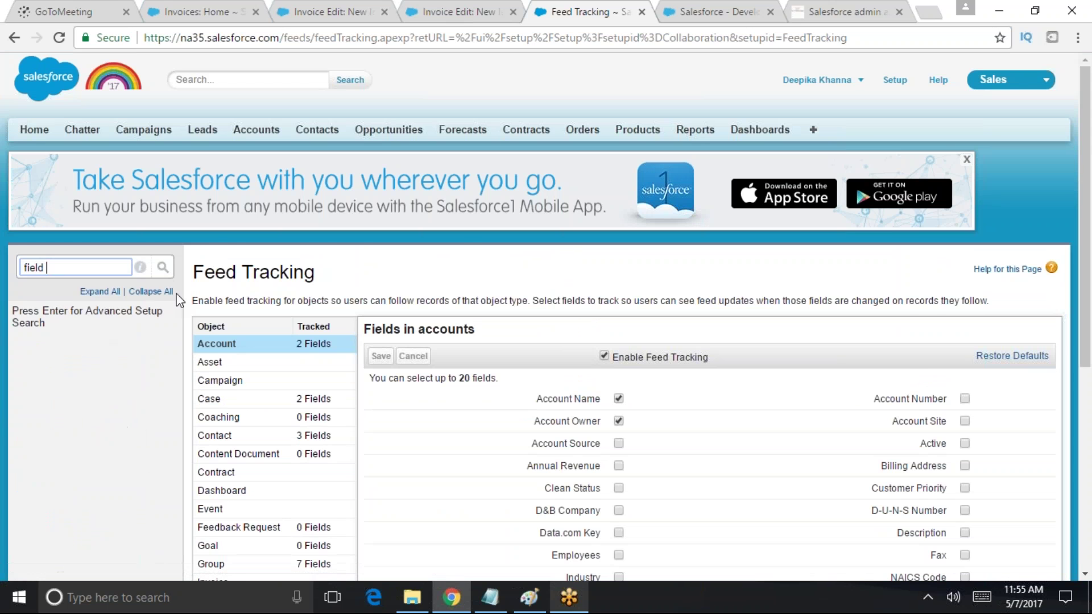
scroll(205, 465, down, 6)
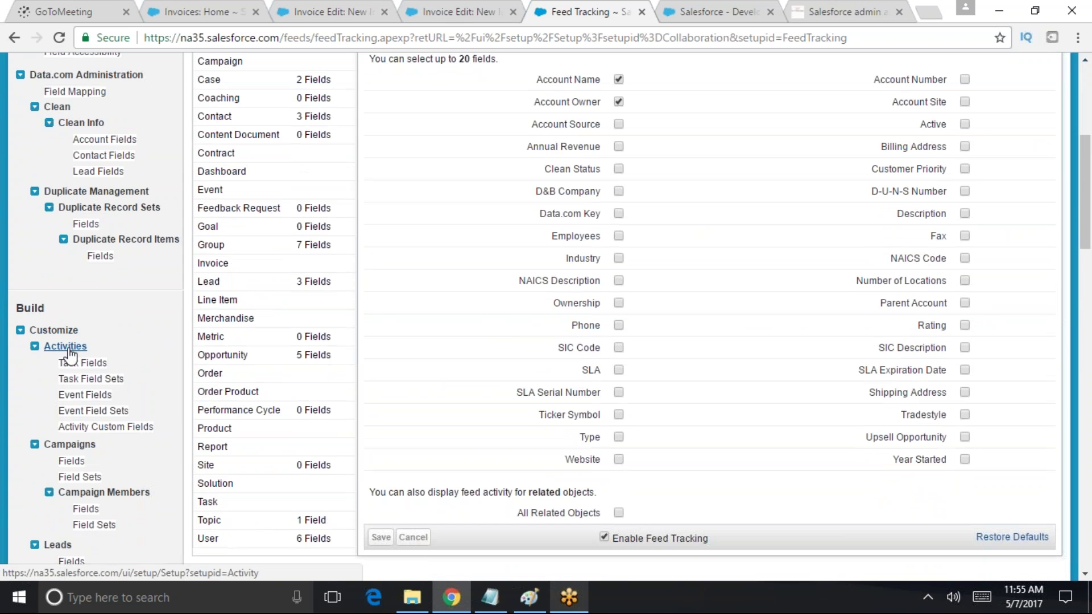
scroll(67, 455, down, 4)
scroll(67, 455, up, 4)
scroll(546, 318, up, 6)
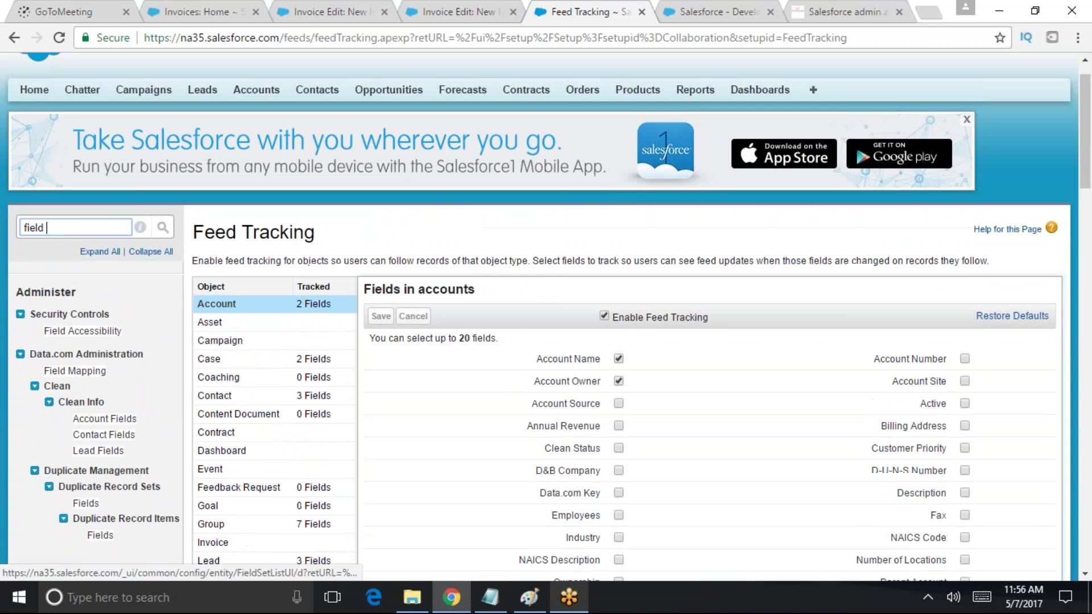
Return to the Accounts home page and open the Account object's field list from there
click(281, 130)
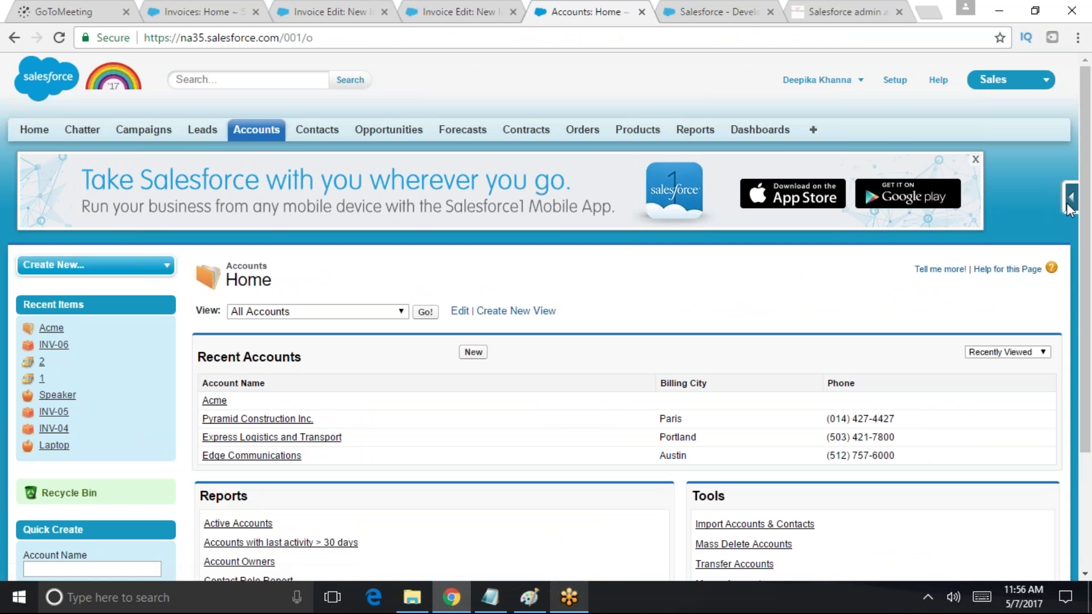
click(1068, 199)
click(941, 223)
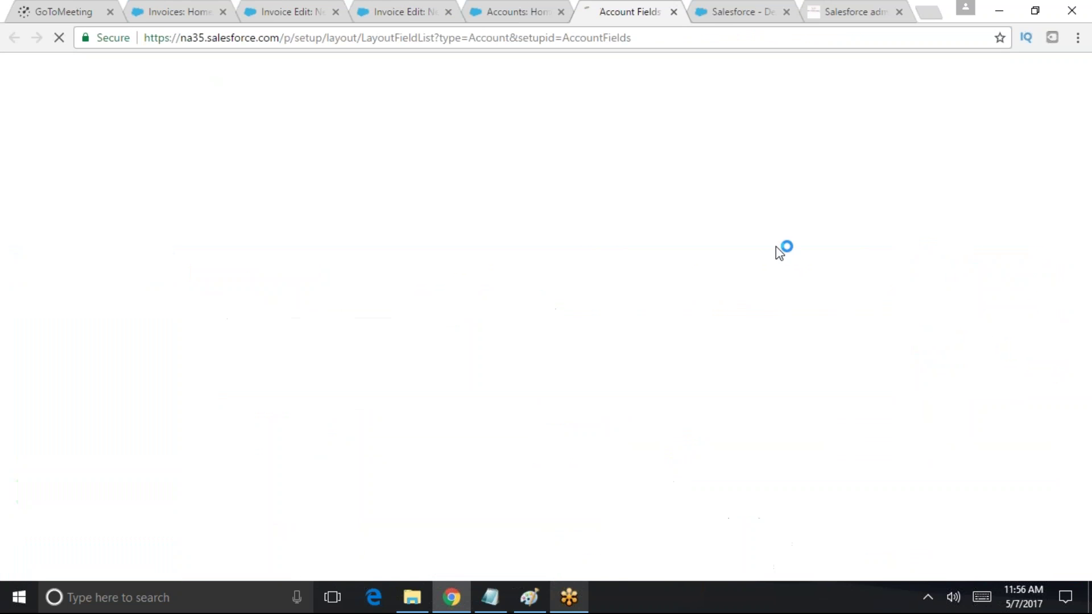
Look over the Account field list and open the object's history tracking settings
scroll(632, 316, down, 8)
scroll(609, 434, down, 4)
scroll(609, 434, up, 20)
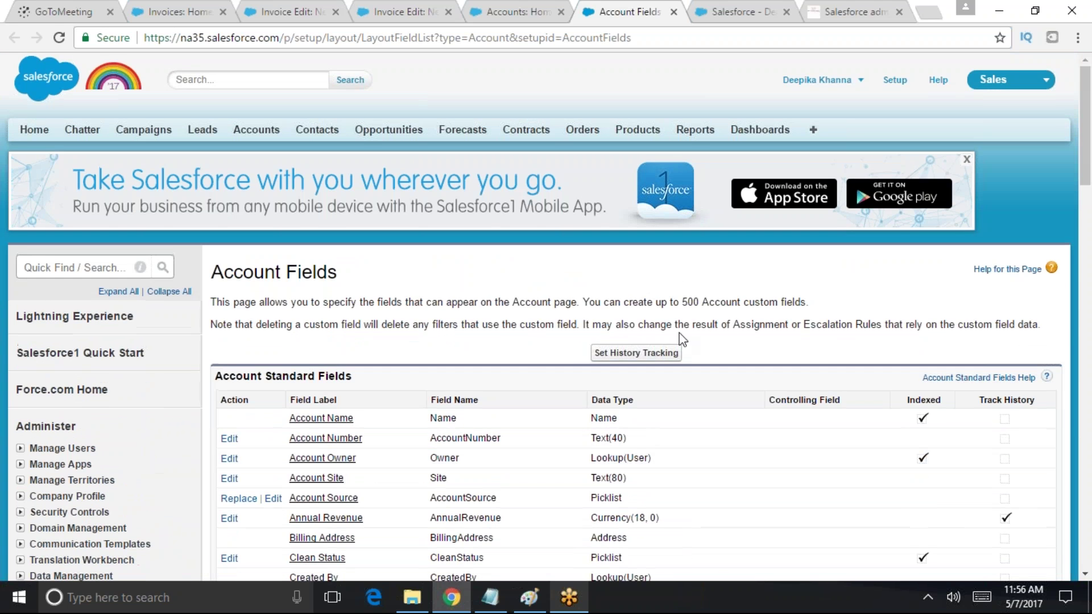
click(674, 352)
scroll(680, 370, down, 4)
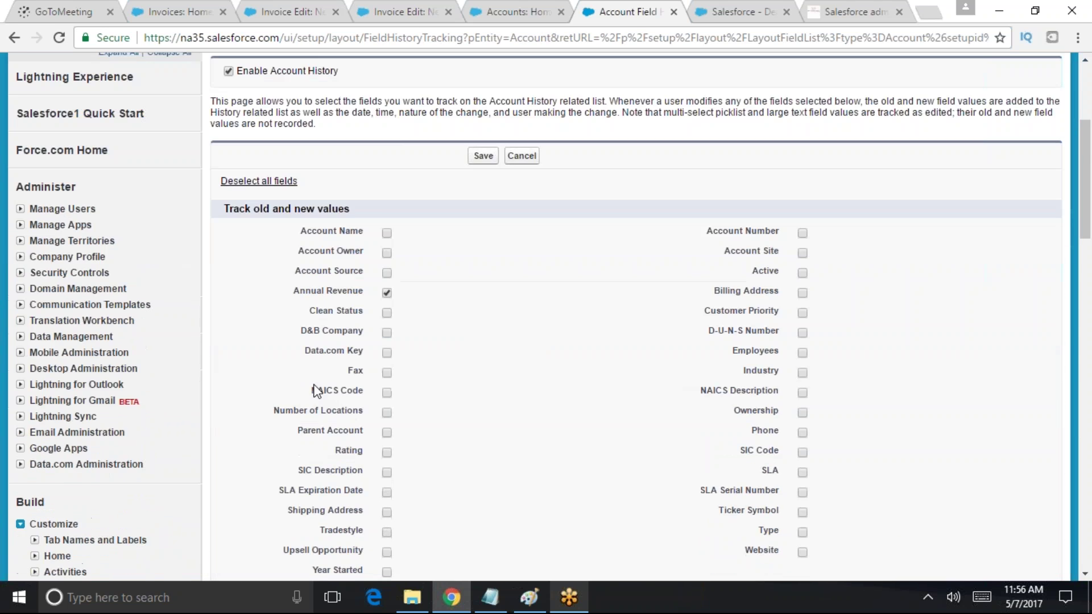
Examine which Account fields can be tracked with old and new values and which under Track changes only
scroll(383, 412, down, 4)
scroll(405, 400, up, 3)
scroll(432, 407, down, 3)
scroll(480, 410, up, 7)
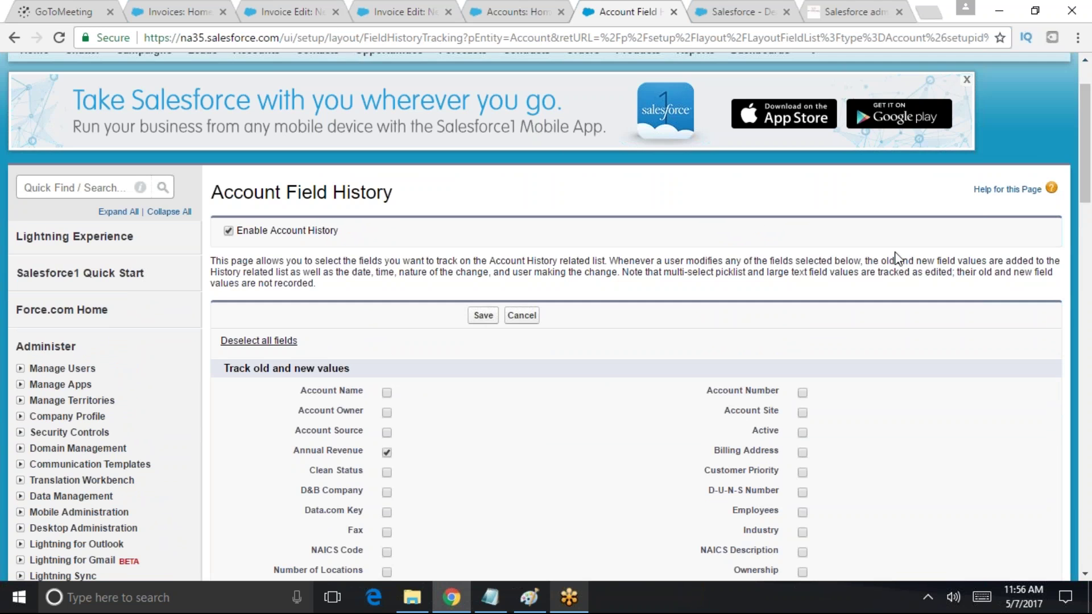
scroll(650, 343, down, 4)
scroll(739, 371, up, 6)
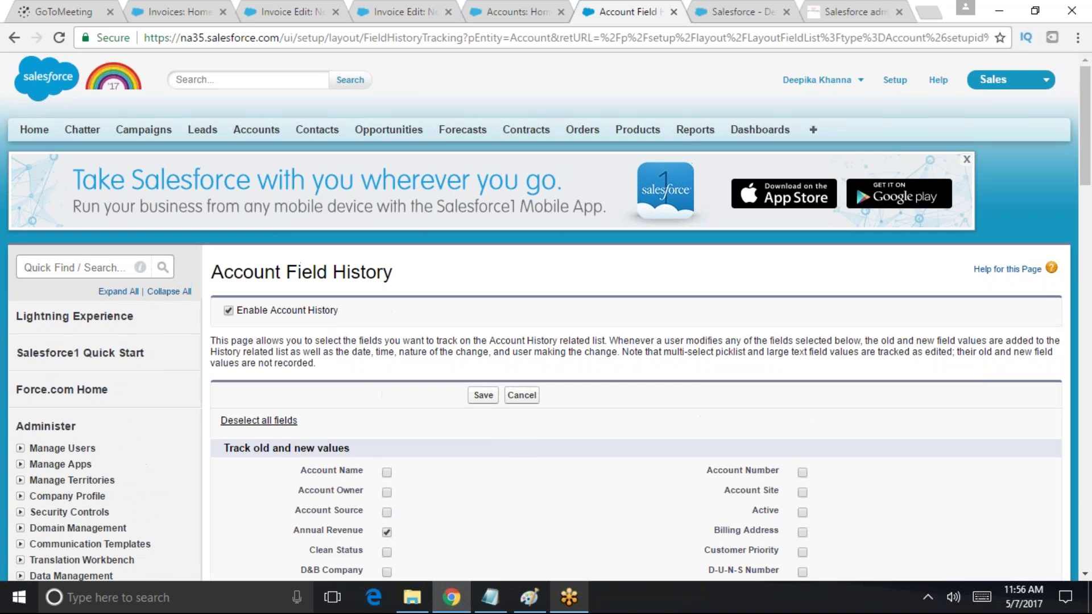
scroll(699, 445, down, 8)
drag(208, 367, 377, 383)
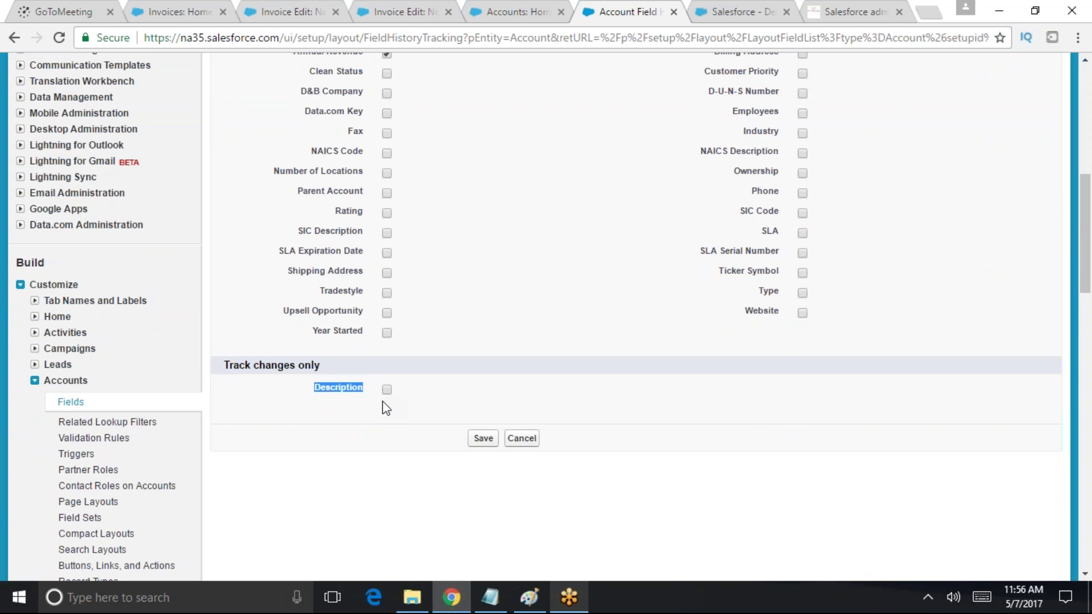
scroll(595, 347, up, 7)
scroll(690, 412, down, 4)
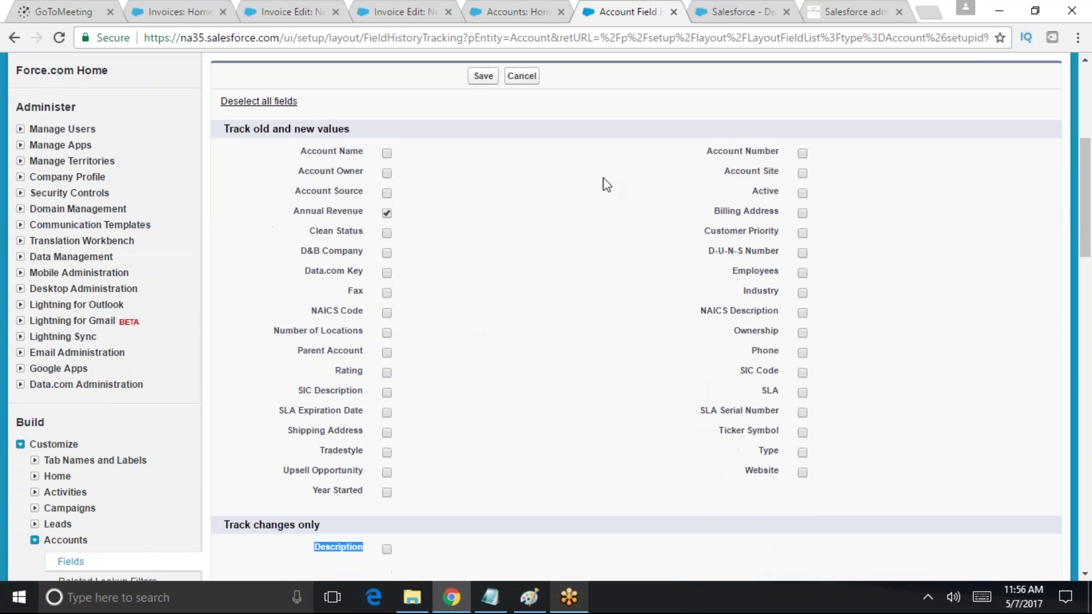
Add Employees to the tracked Account fields alongside Annual Revenue and save the history tracking settings
click(802, 273)
drag(293, 211, 363, 211)
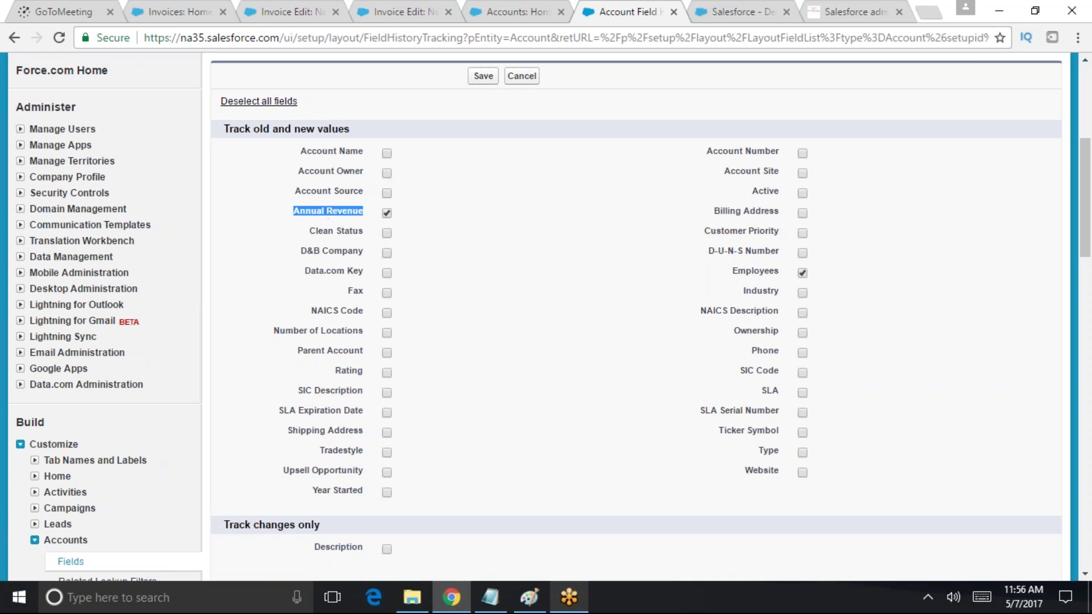
drag(731, 271, 808, 273)
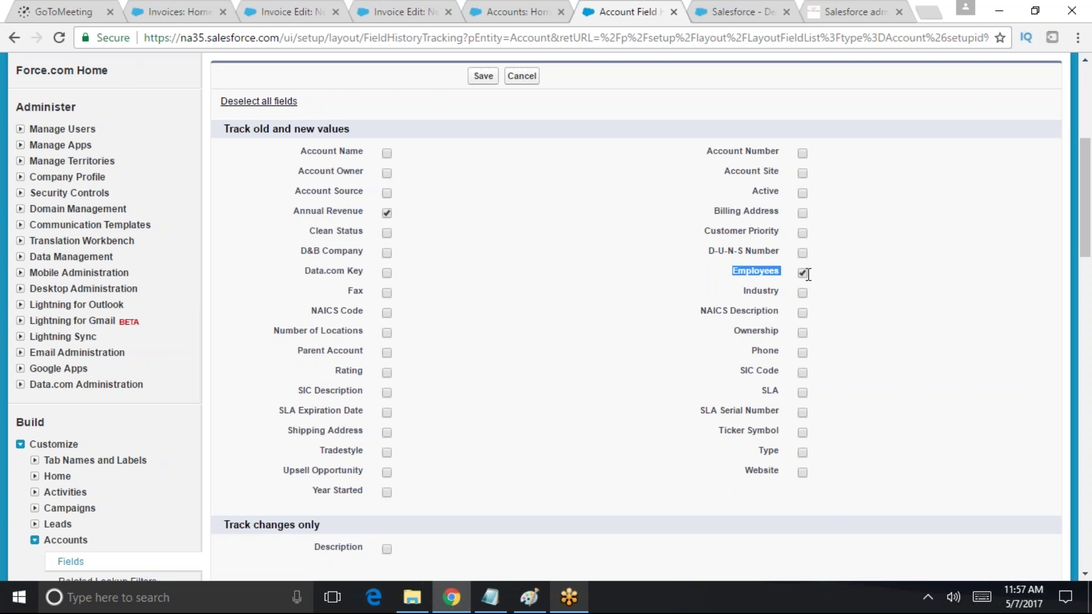
scroll(701, 363, up, 1)
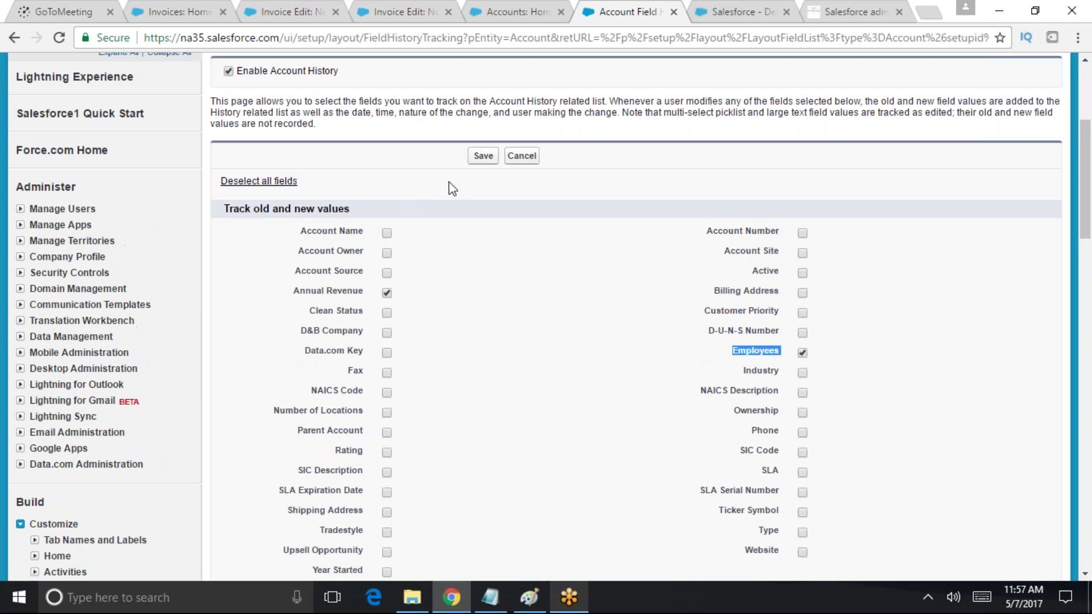
click(484, 155)
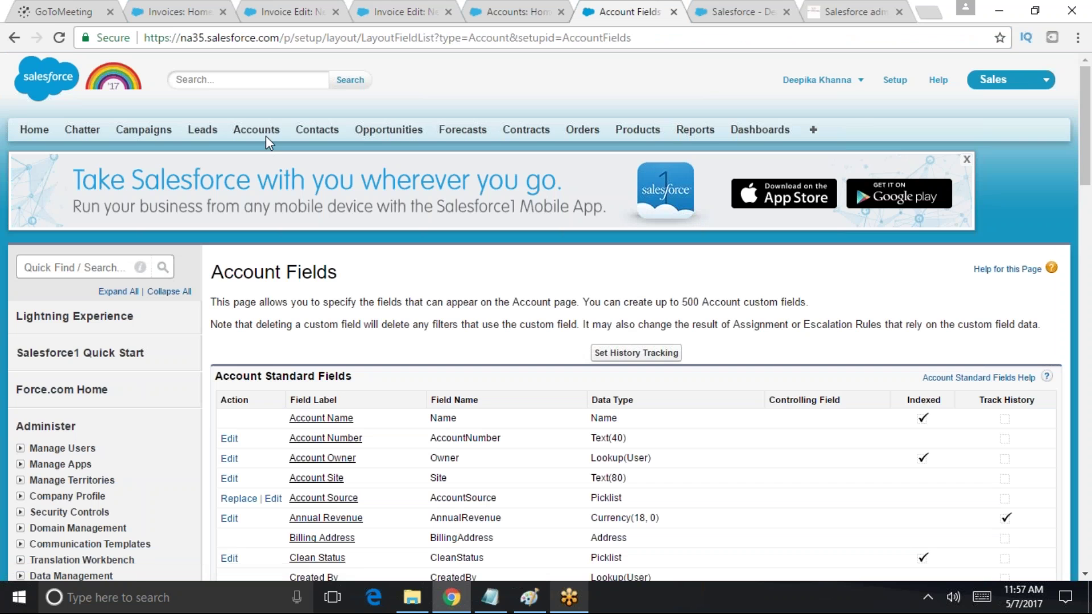
Open the Acme account record from the Accounts home page and look through its details and related lists
click(266, 137)
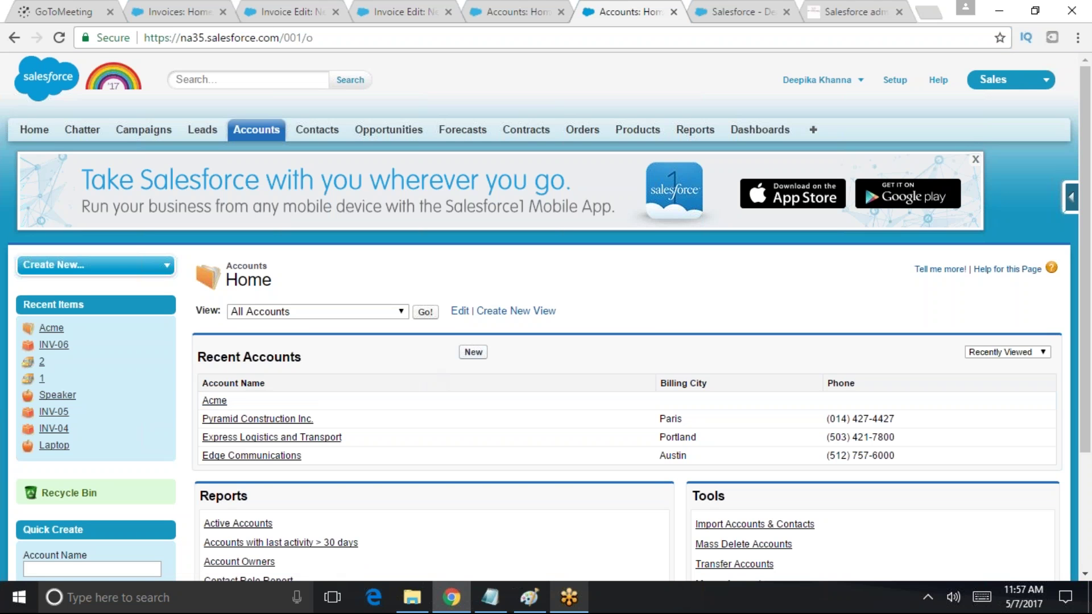
click(223, 401)
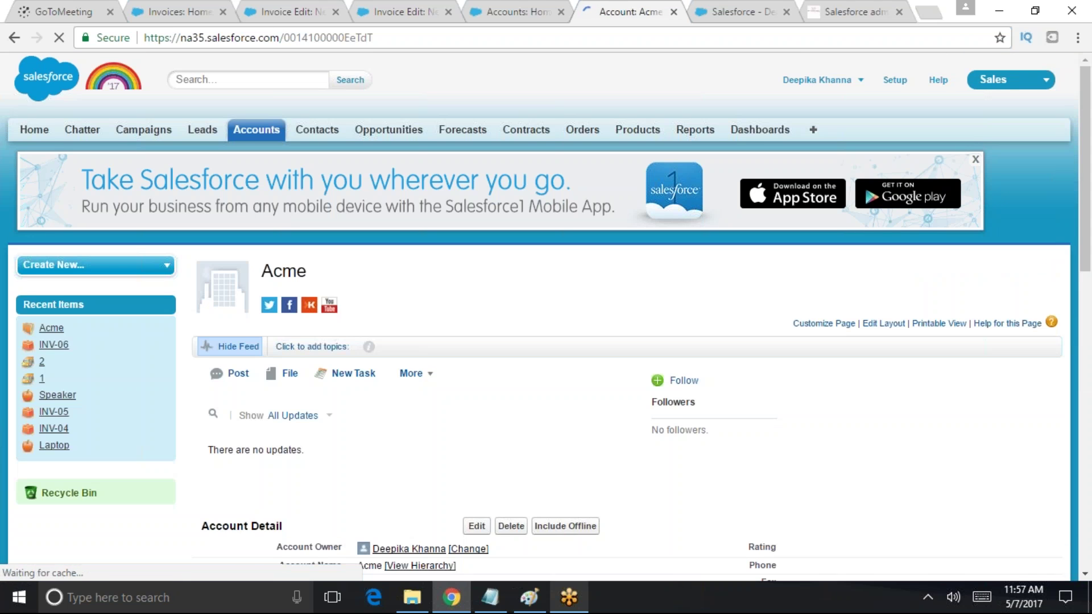
scroll(611, 224, down, 10)
scroll(441, 152, up, 4)
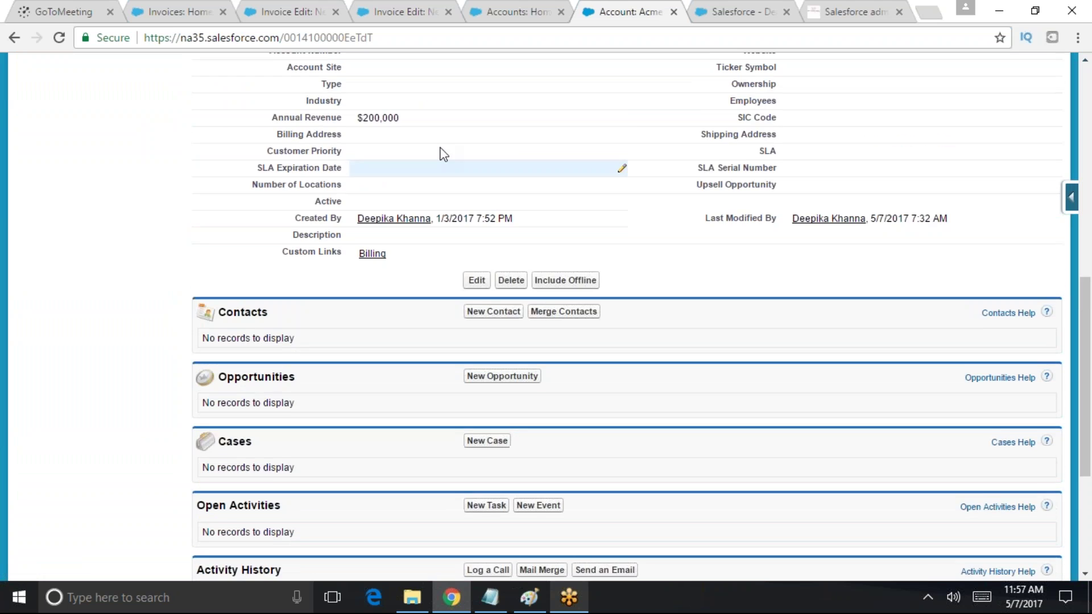
scroll(487, 370, down, 7)
scroll(476, 330, up, 7)
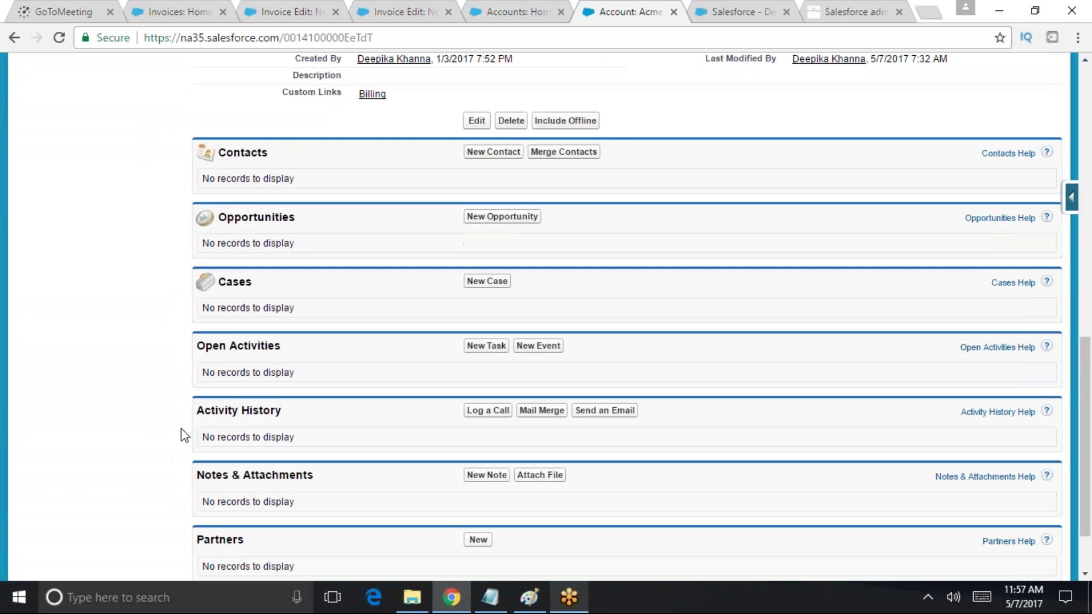
Edit the Acme account, setting Annual Revenue to 300,000 and Employees to 5, and save the record
click(476, 137)
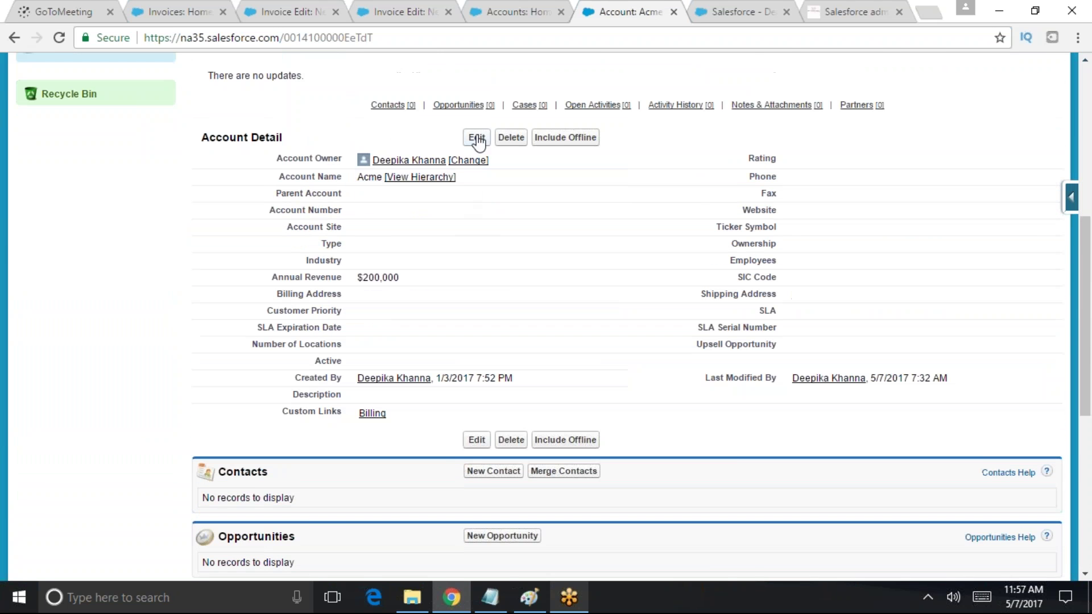
scroll(382, 294, down, 2)
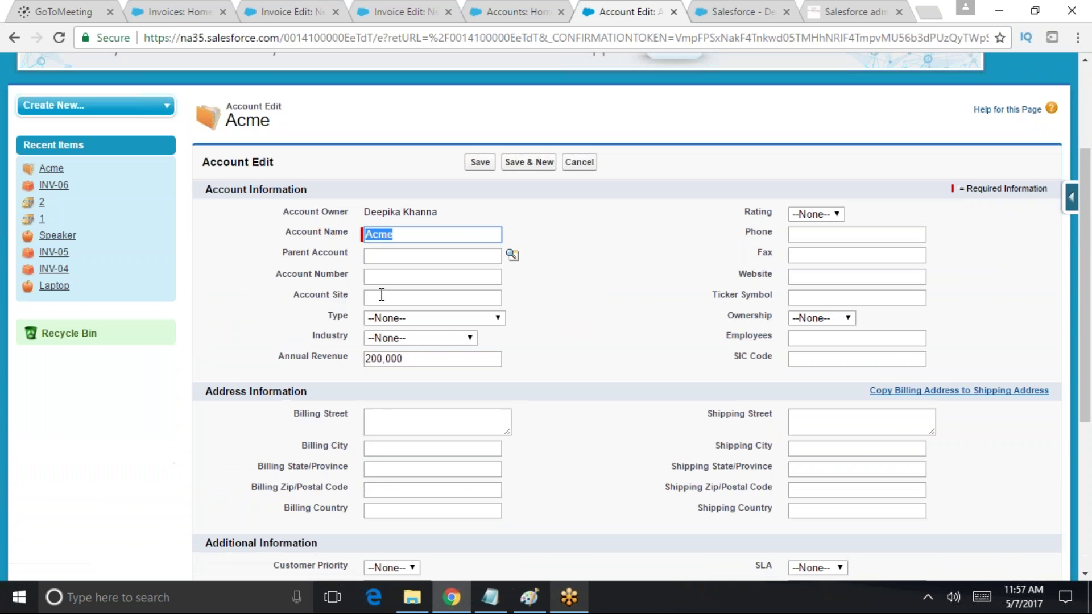
click(372, 358)
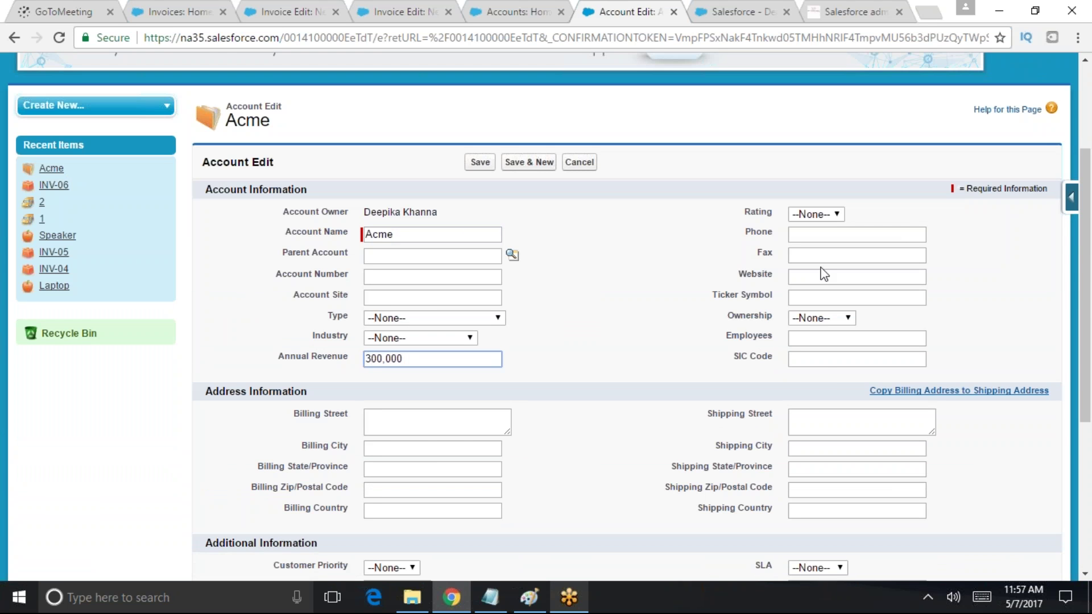
scroll(819, 376, down, 2)
click(829, 177)
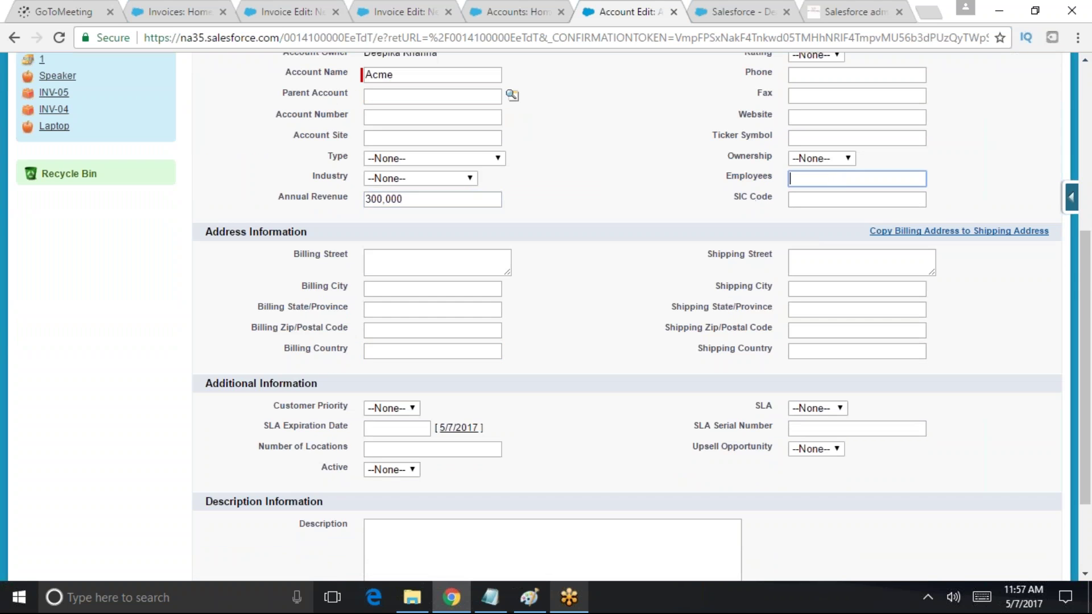
scroll(748, 375, up, 3)
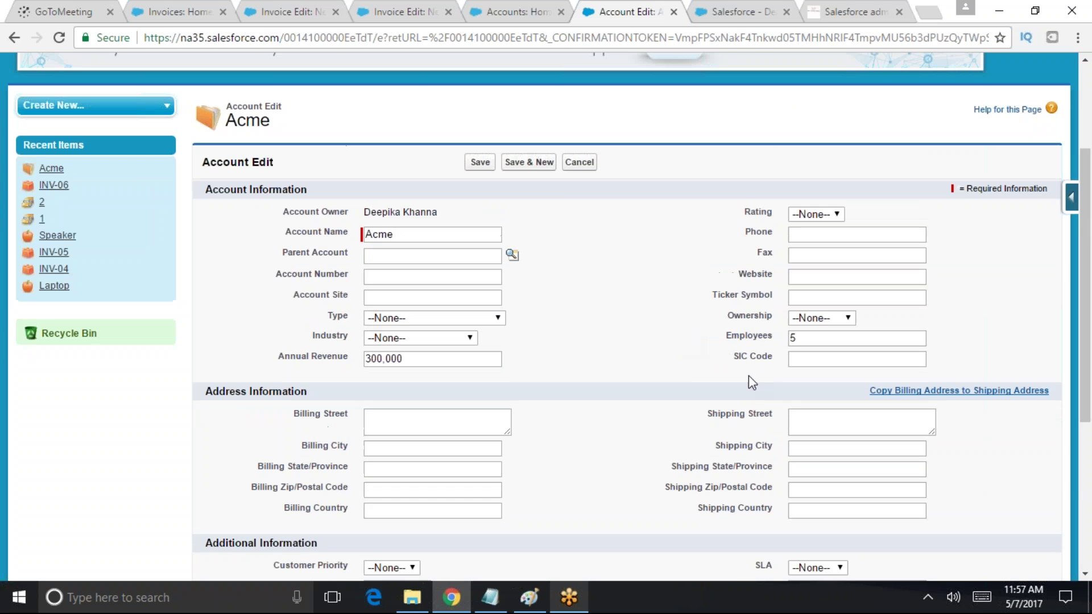
click(480, 162)
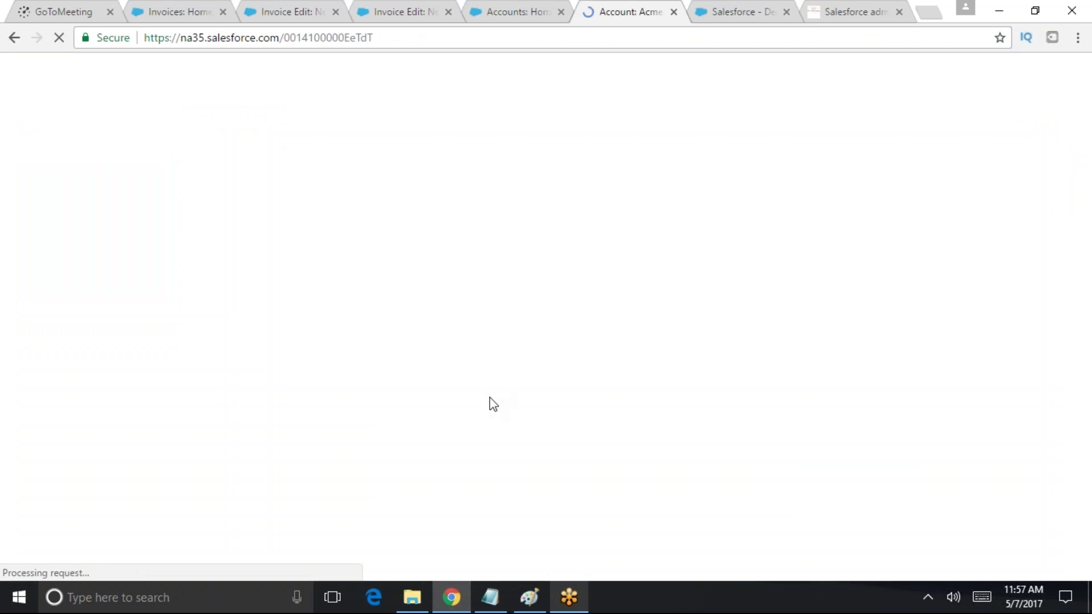
Review the saved Acme account's details and related lists for an account history section
scroll(506, 439, down, 7)
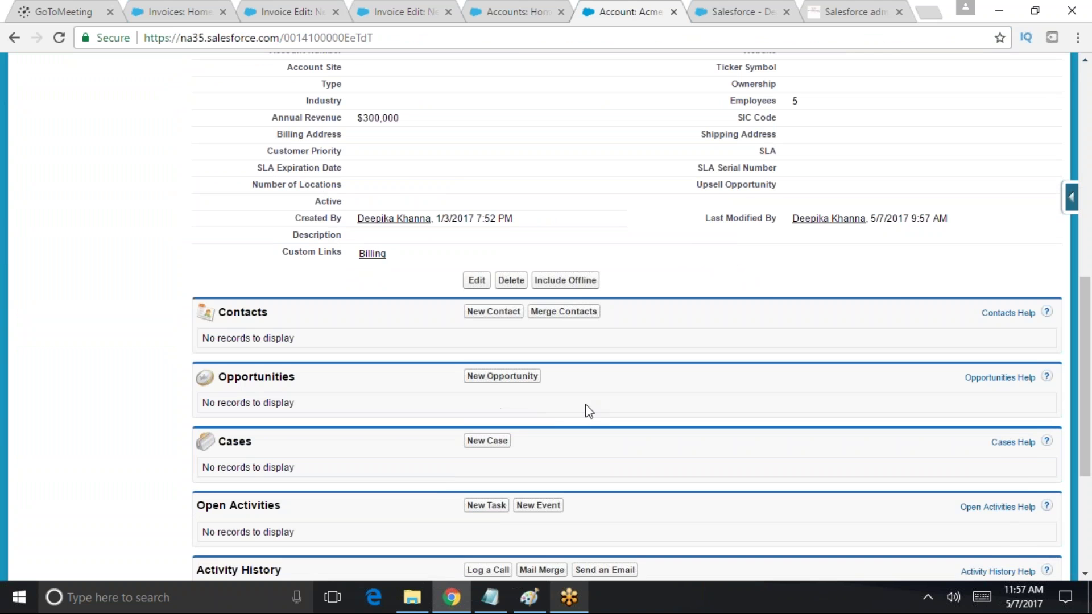
scroll(568, 341, up, 1)
scroll(375, 342, up, 2)
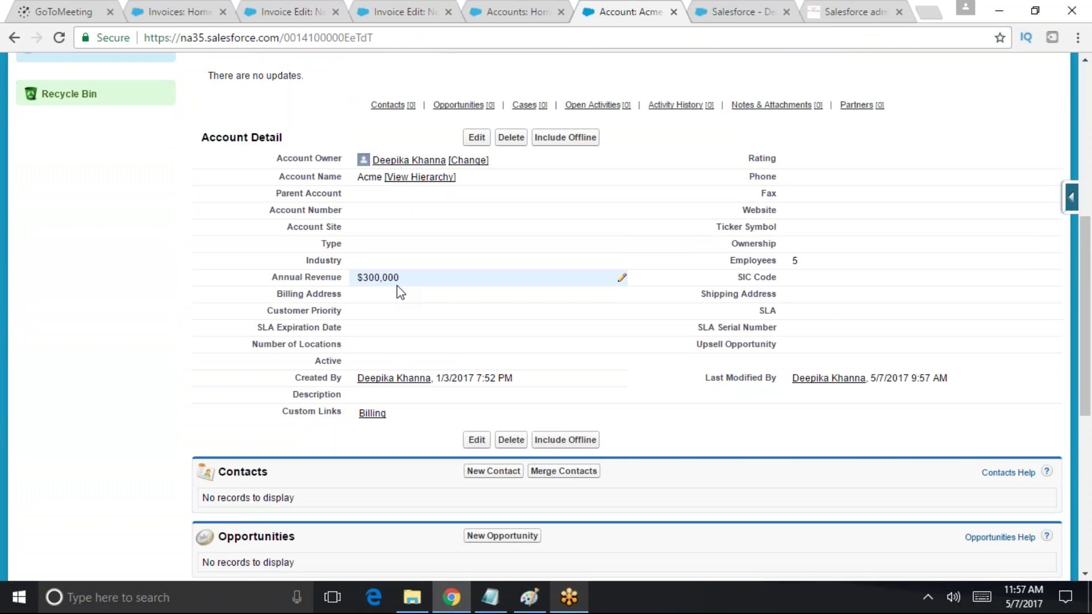
scroll(406, 291, down, 7)
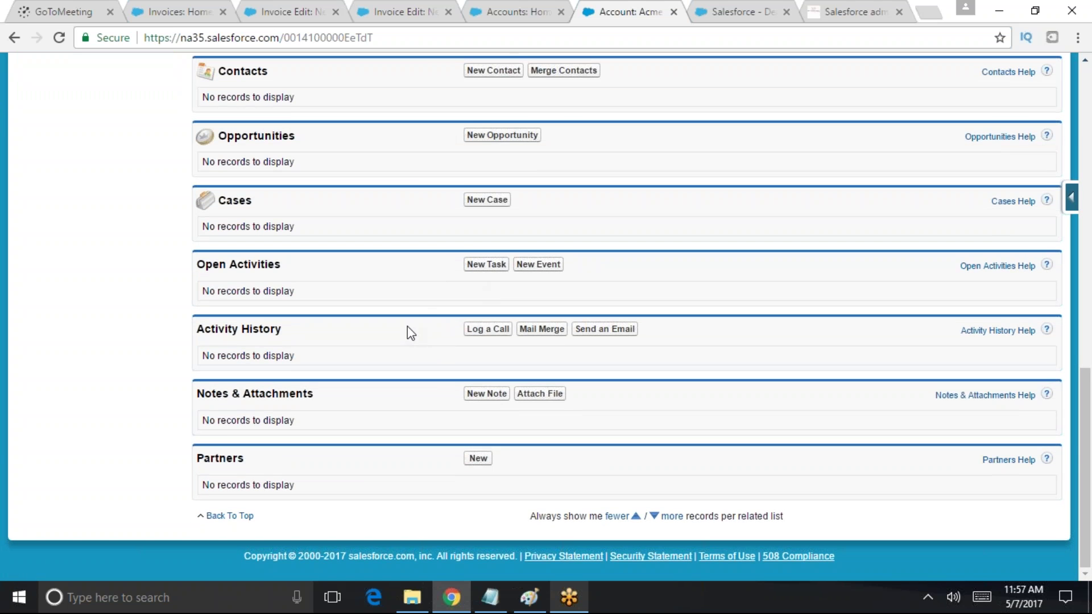
scroll(407, 327, up, 8)
scroll(473, 408, down, 6)
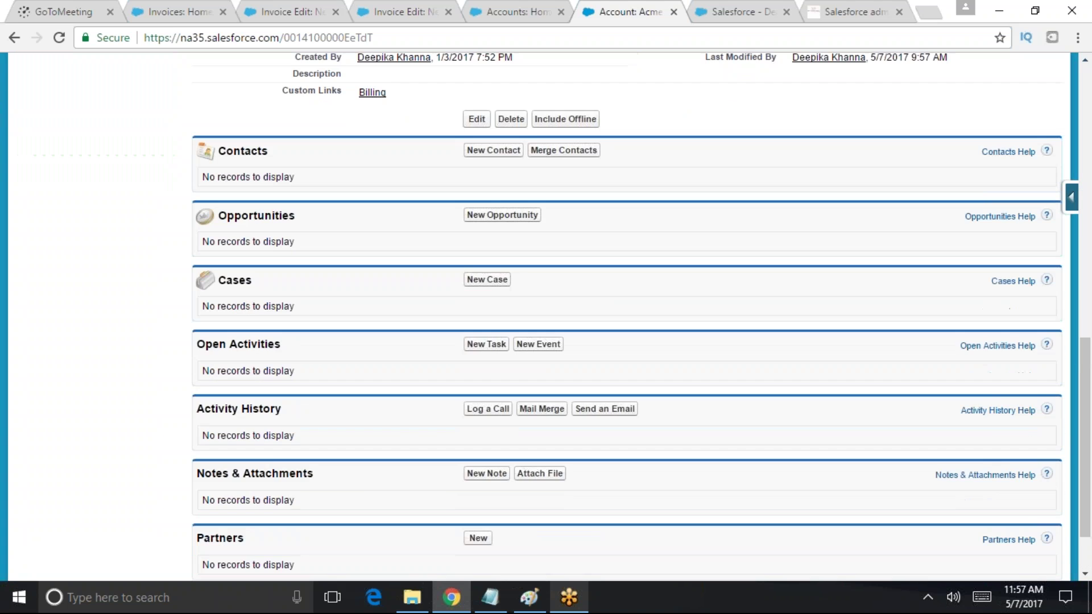
scroll(319, 474, up, 7)
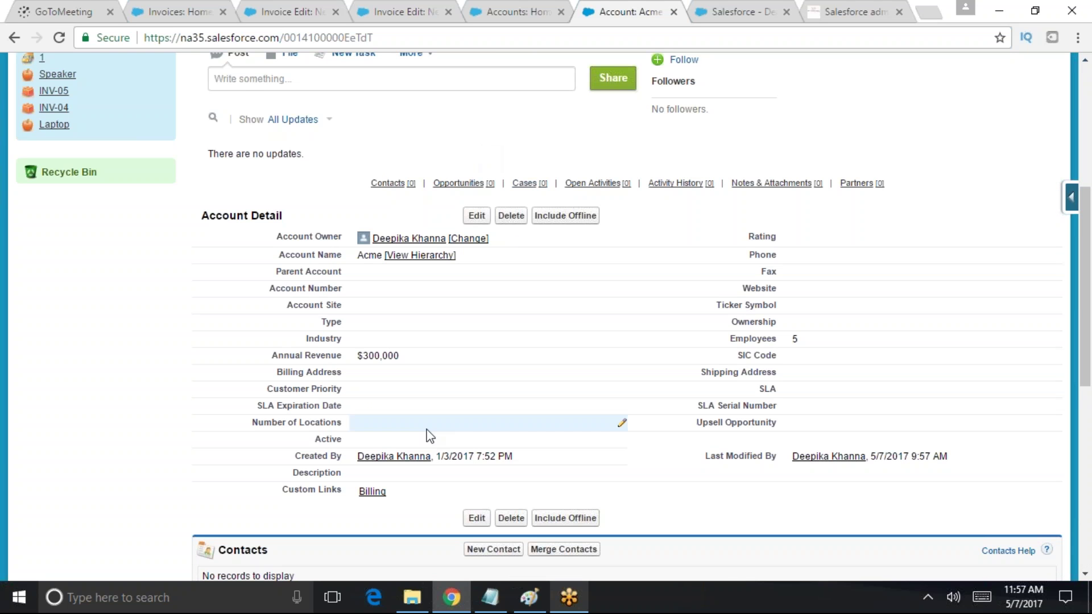
scroll(435, 443, up, 5)
scroll(441, 435, down, 3)
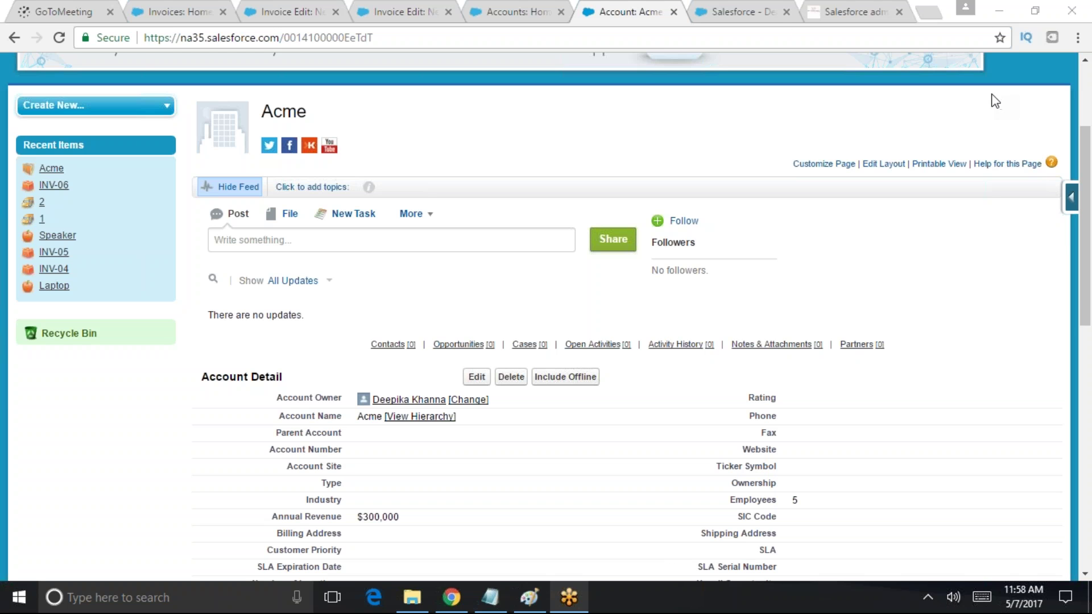
scroll(512, 171, up, 3)
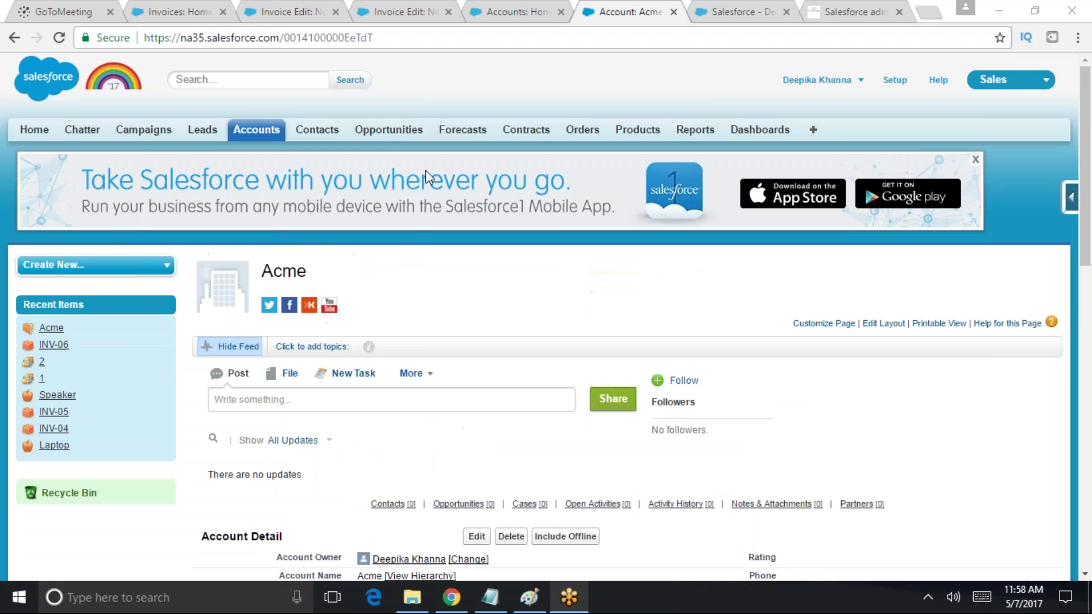
Switch to the Warehouse app and open the Invoices home page
click(894, 80)
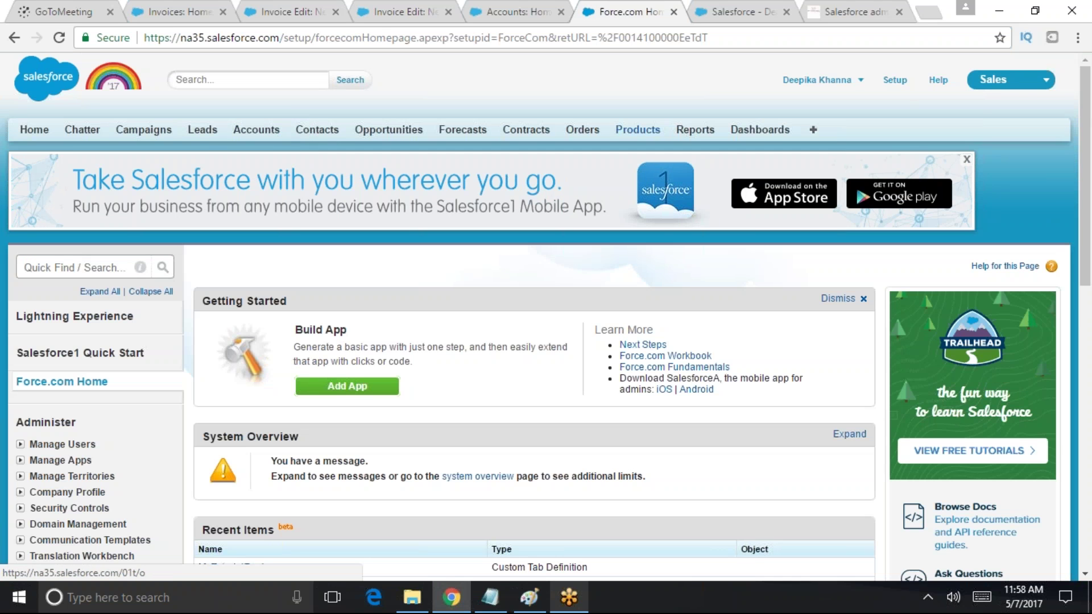
click(1029, 87)
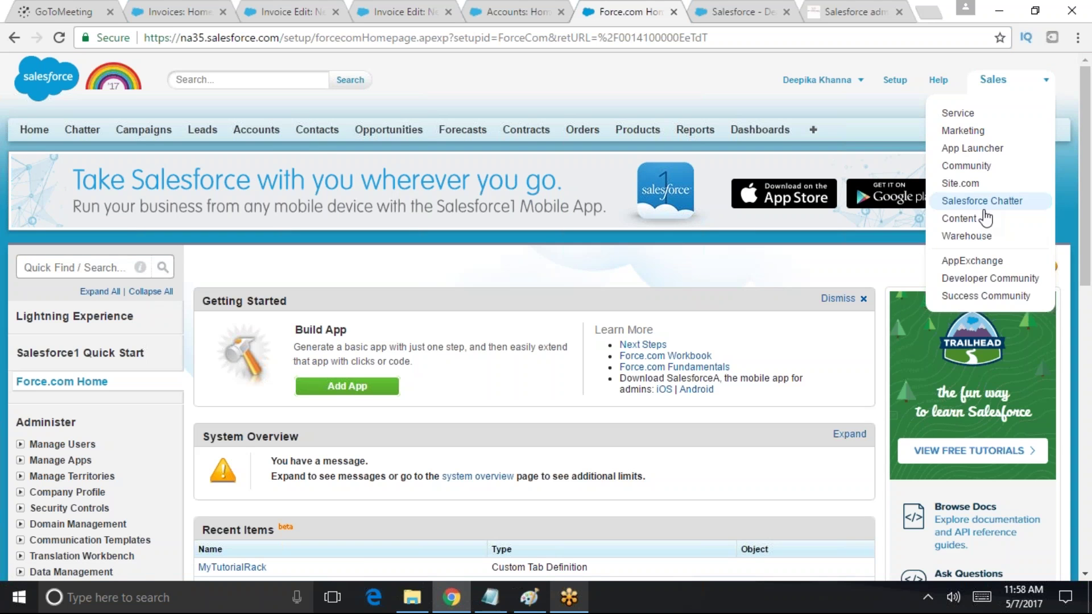
click(978, 238)
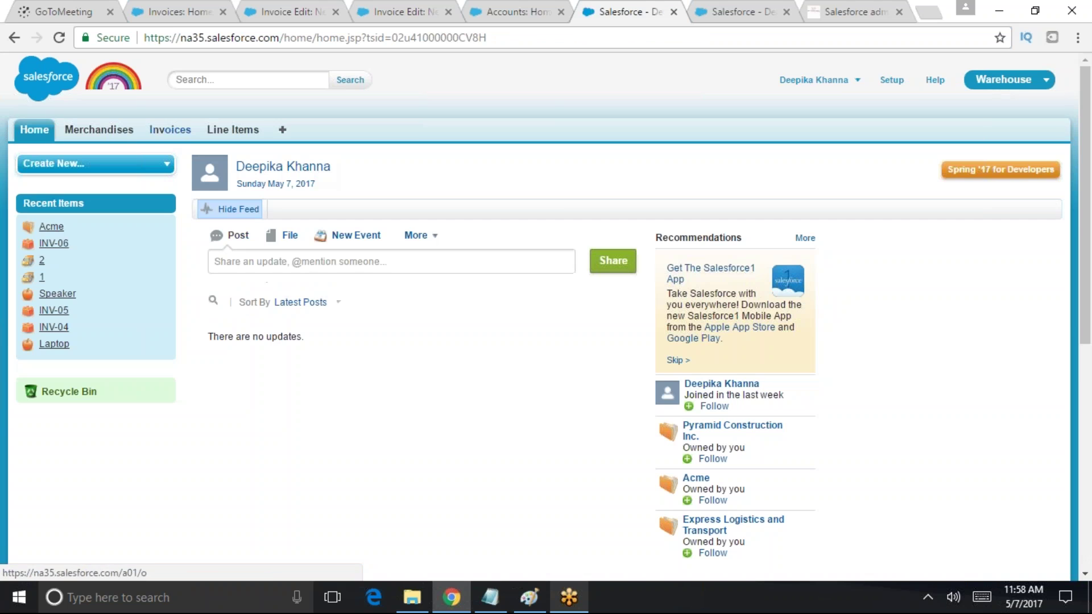
click(151, 135)
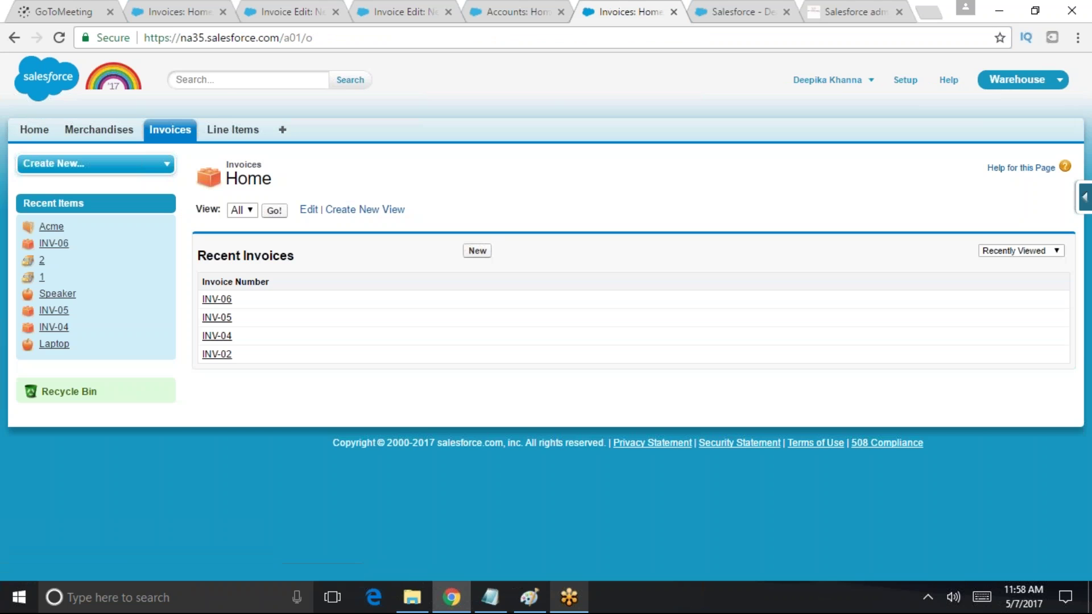
Turn on field history tracking for the Amount field of the Invoice object and save the tracking settings
click(1083, 200)
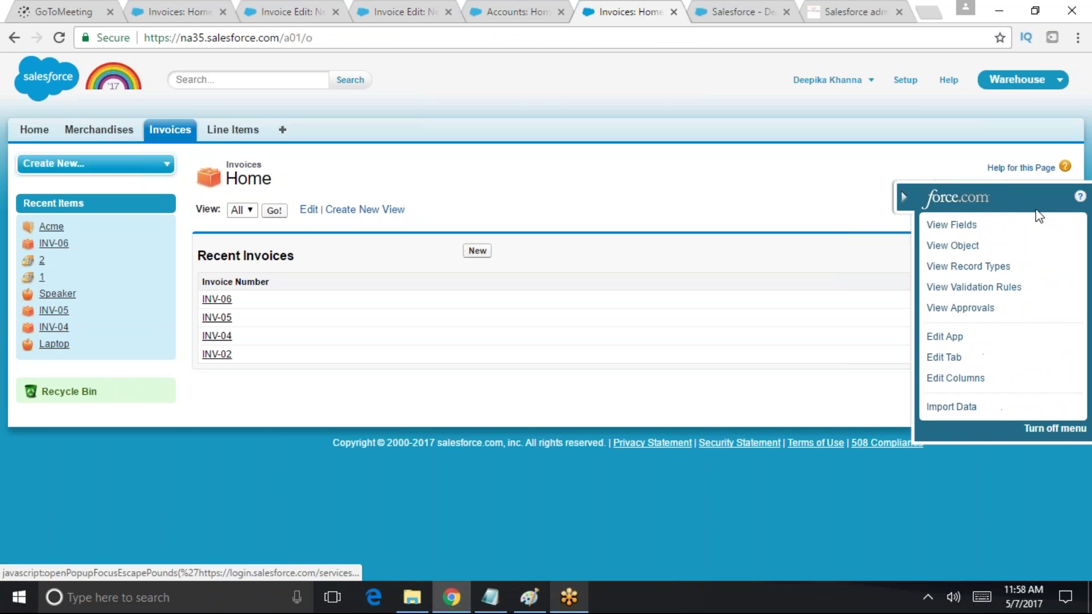
click(946, 231)
scroll(663, 458, down, 9)
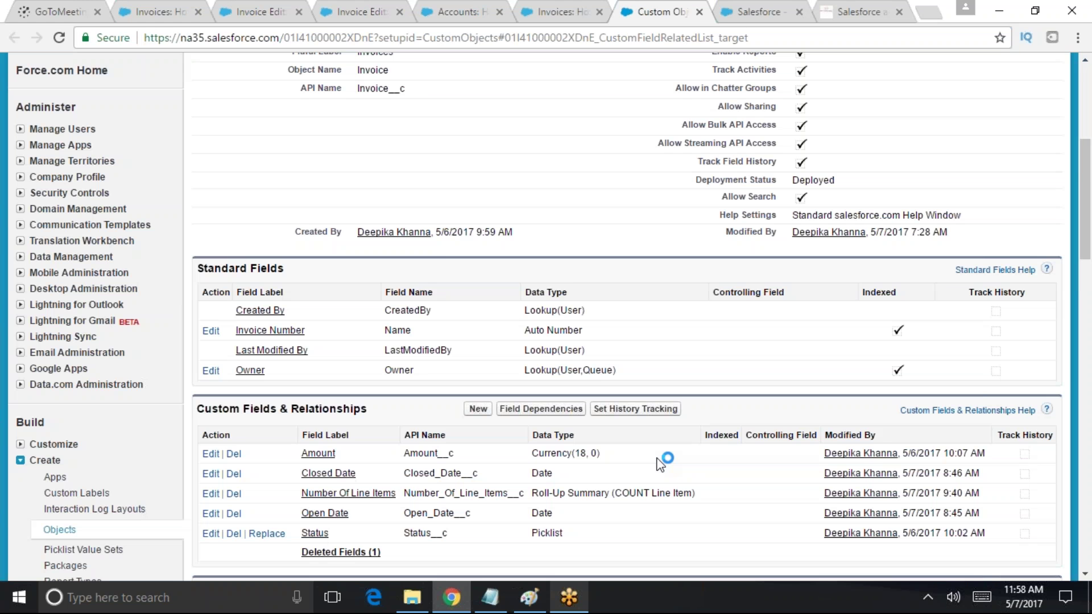
click(636, 182)
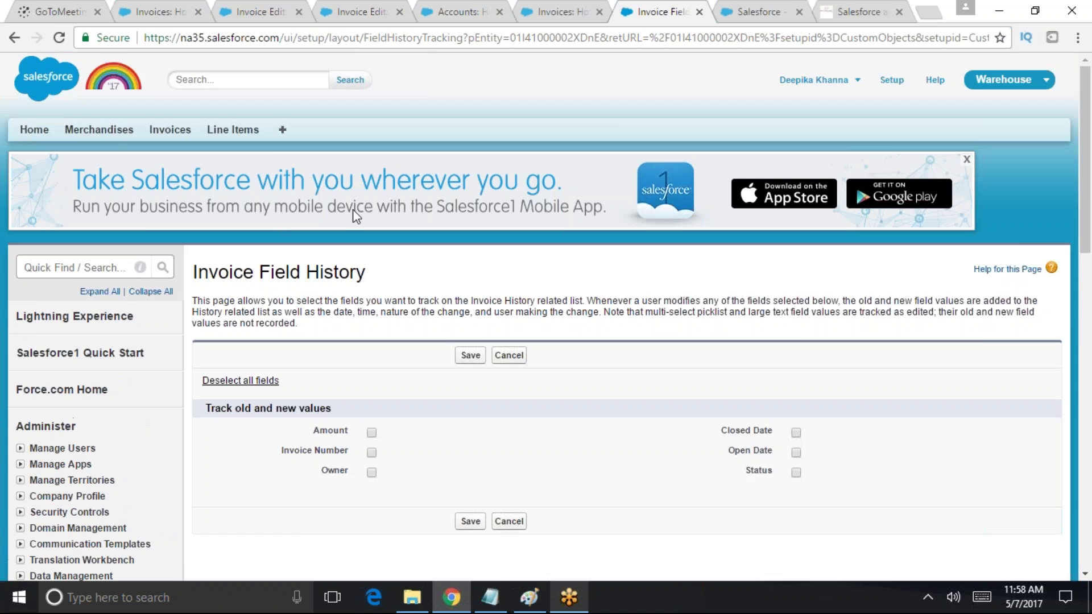
scroll(486, 291, down, 3)
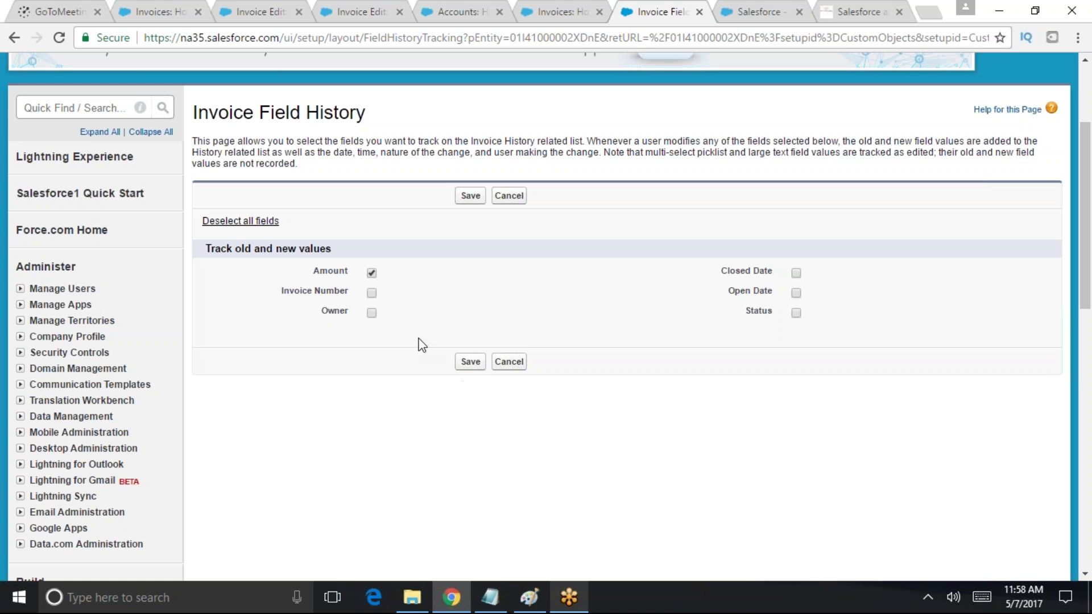
click(471, 362)
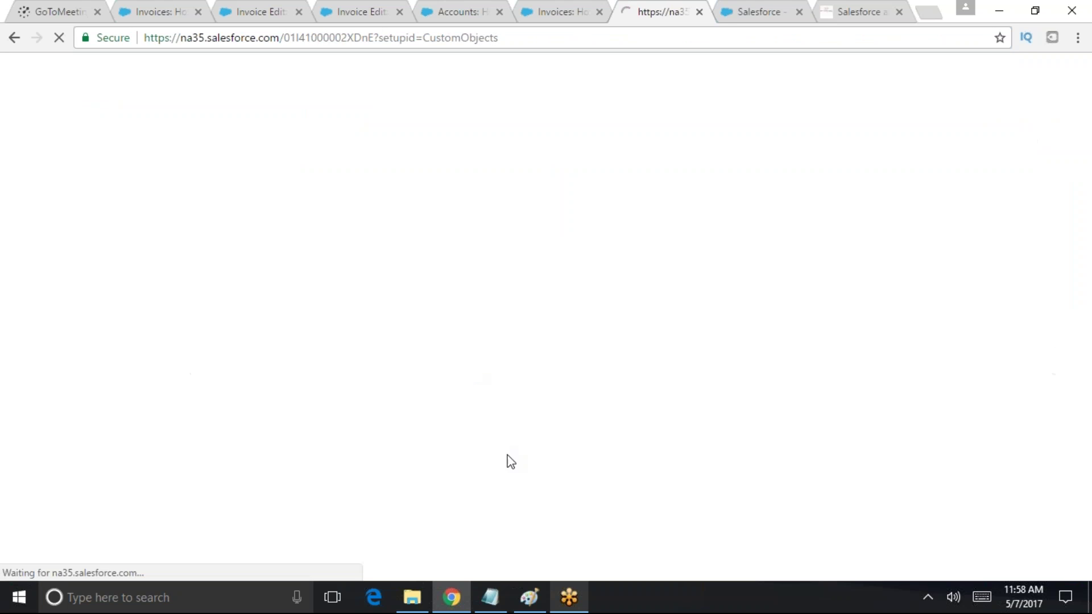
scroll(543, 503, down, 8)
scroll(543, 503, up, 9)
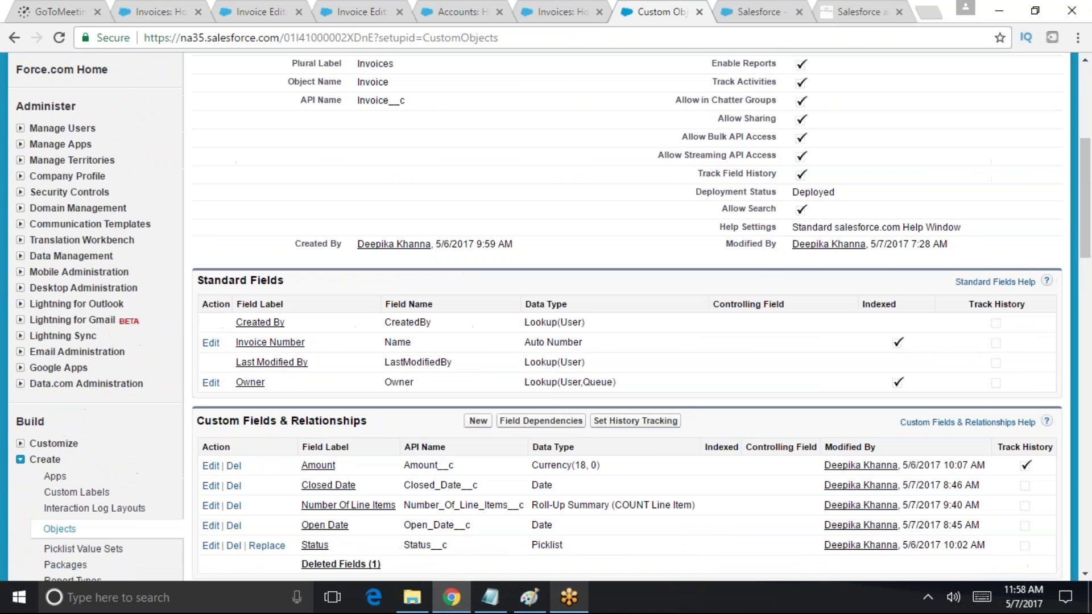
Open invoice INV-06, set its Amount to 500, save the record, and look through its related lists
click(158, 131)
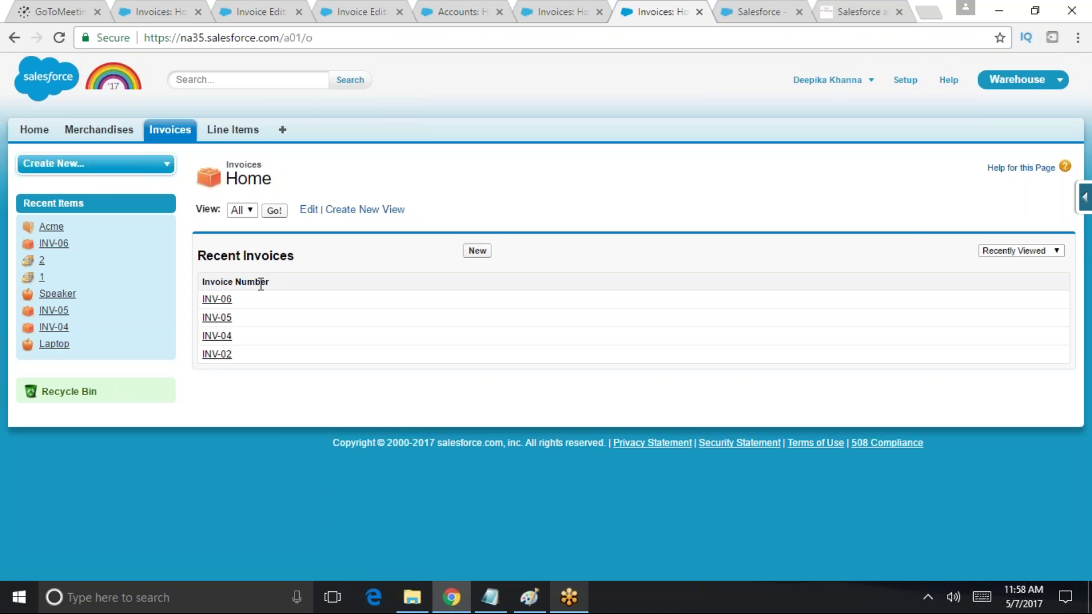
click(217, 299)
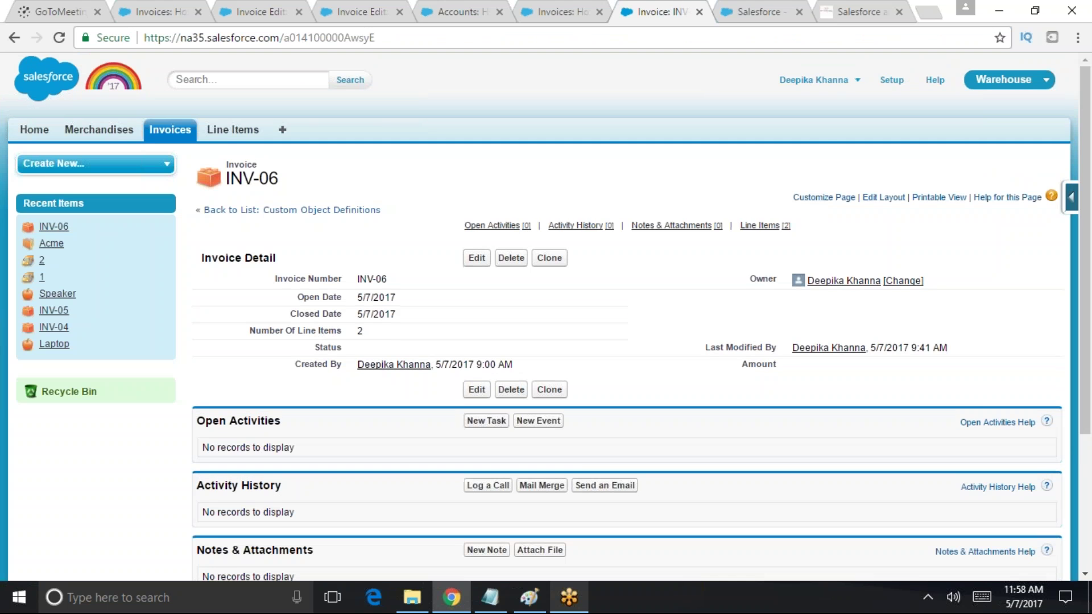
click(477, 257)
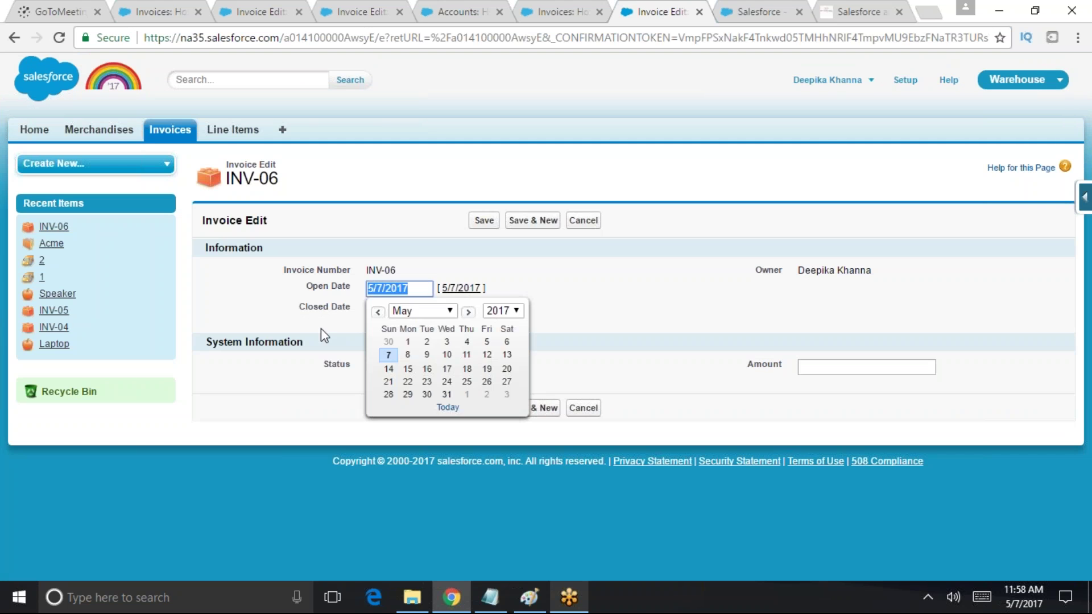
click(316, 351)
click(817, 366)
text(500)
click(484, 407)
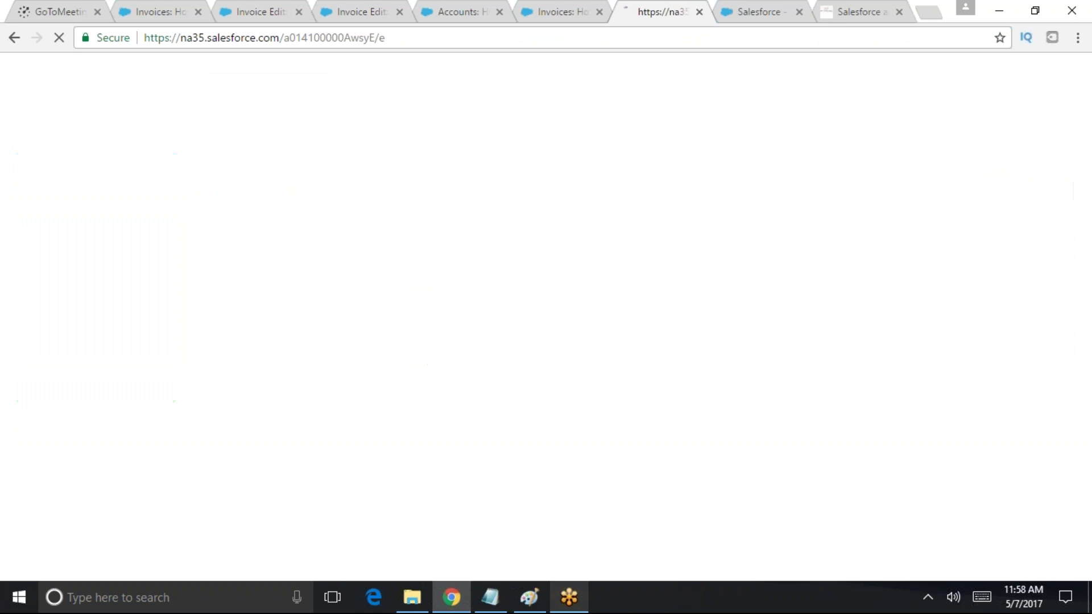
scroll(486, 448, down, 3)
scroll(486, 448, down, 1)
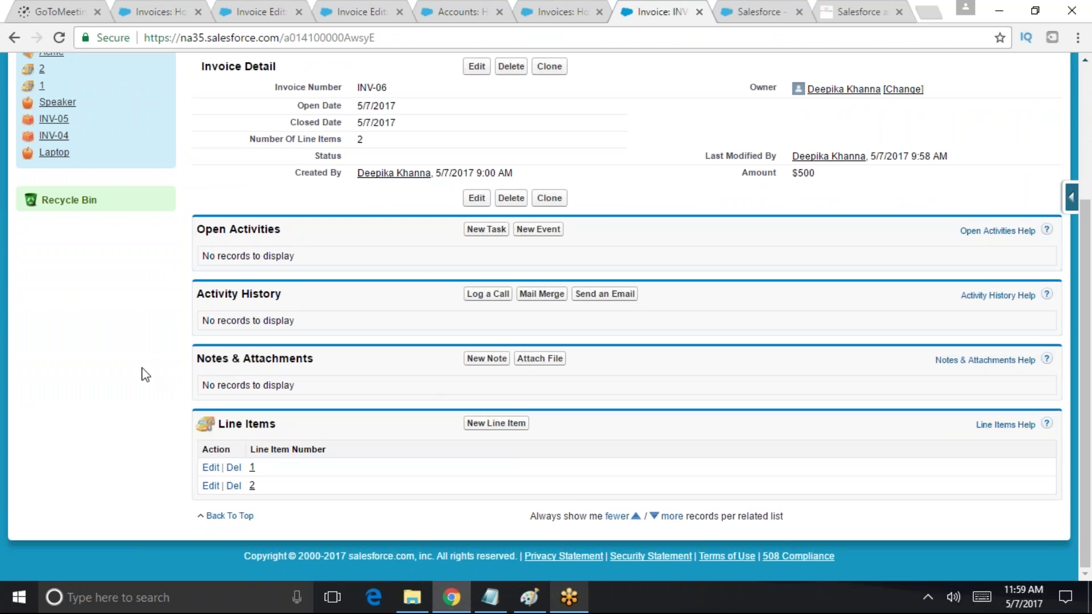
scroll(834, 180, up, 3)
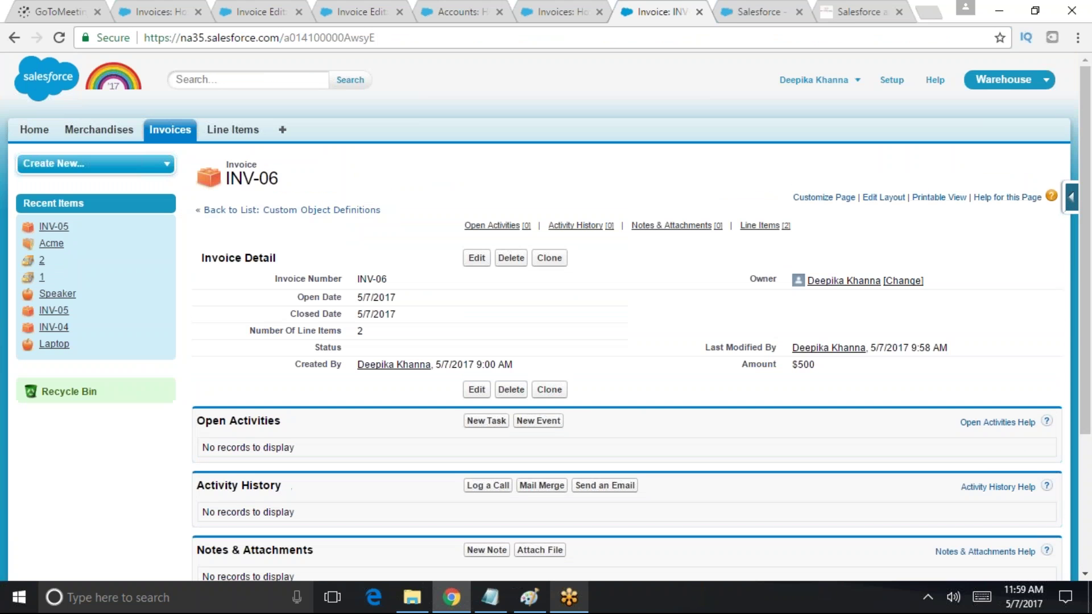
Add the Invoice History related list to the Invoice page layout between Activity History and Notes & Attachments, and save the layout
click(1073, 200)
click(930, 359)
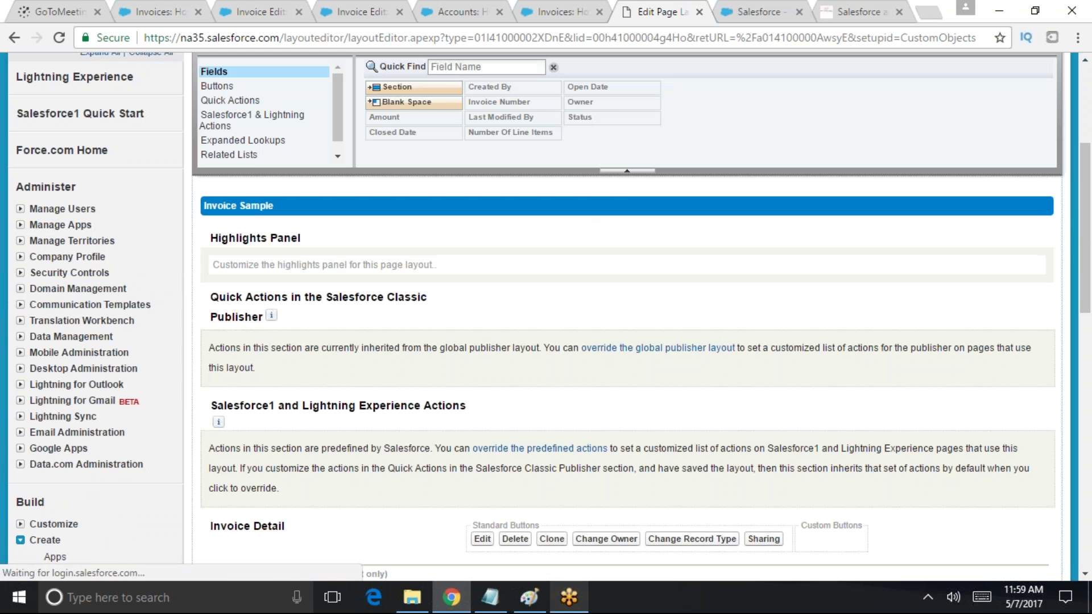
click(256, 120)
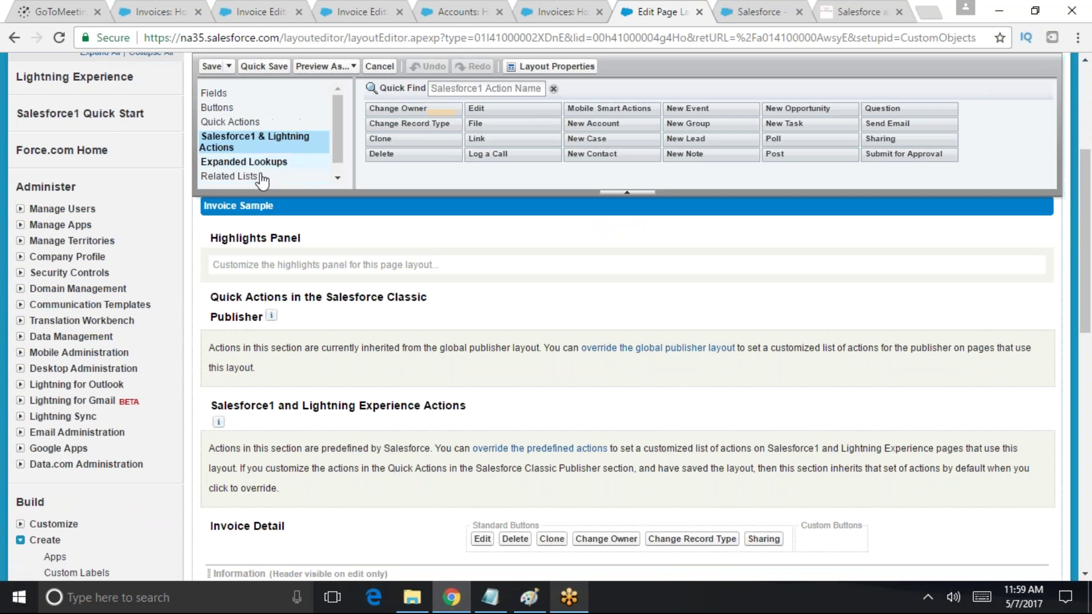
click(259, 176)
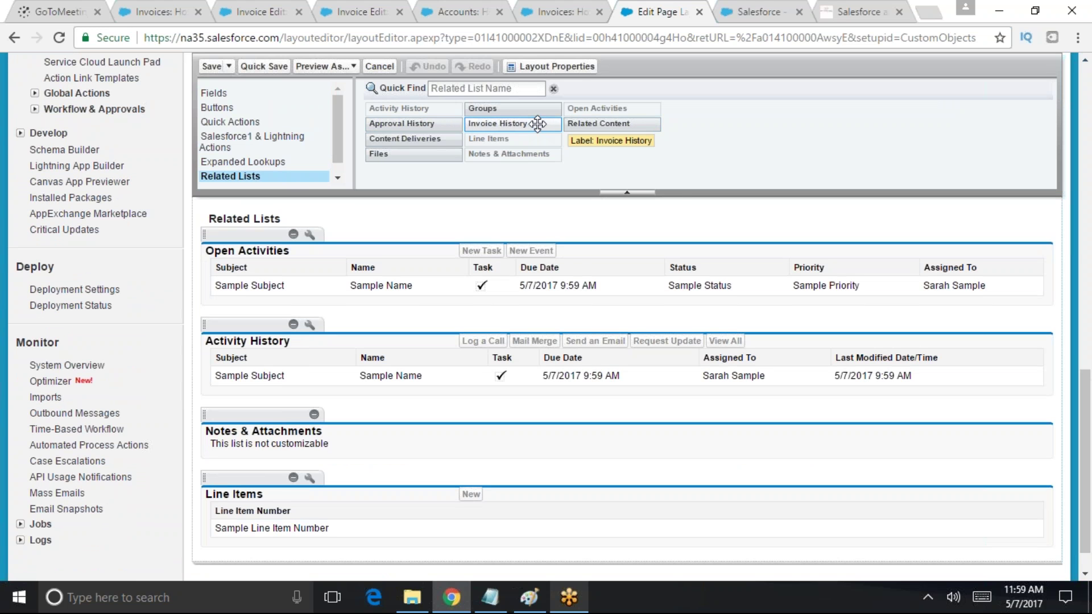
drag(537, 123, 341, 402)
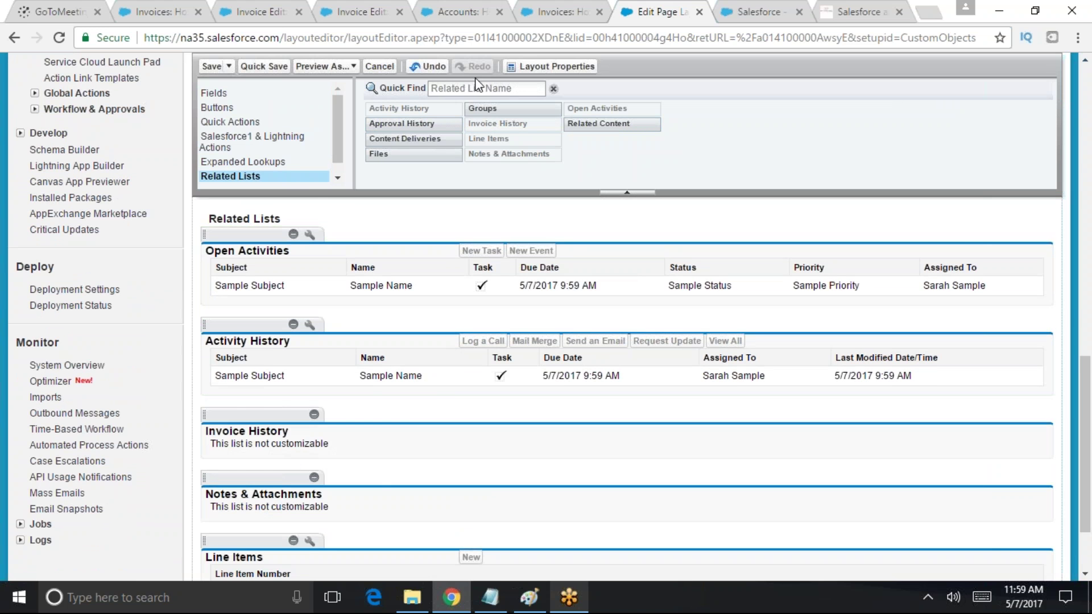
scroll(414, 512, down, 1)
scroll(414, 511, up, 3)
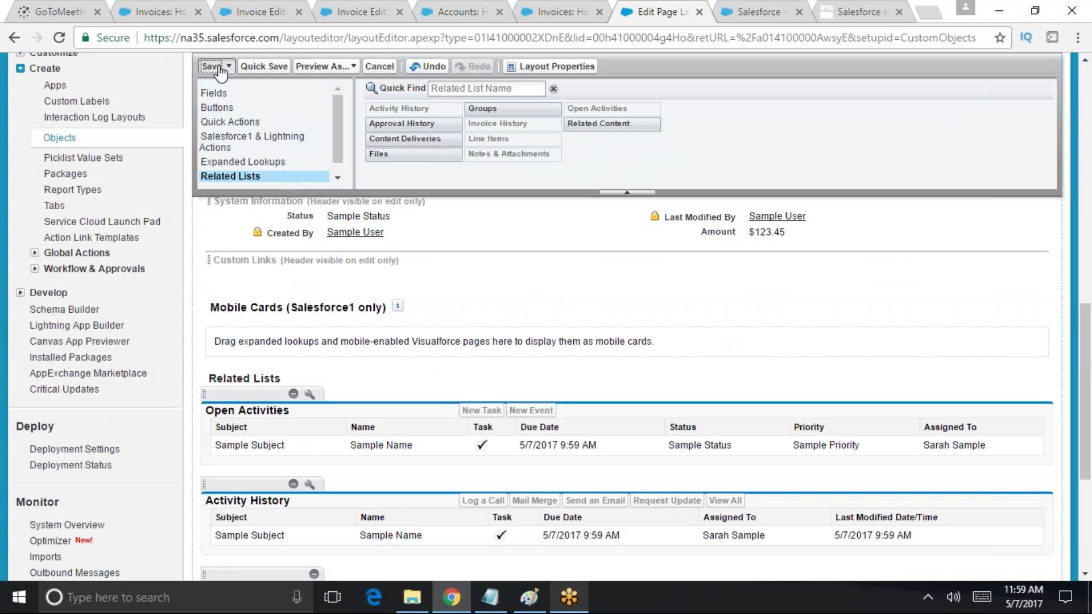
click(212, 67)
click(472, 374)
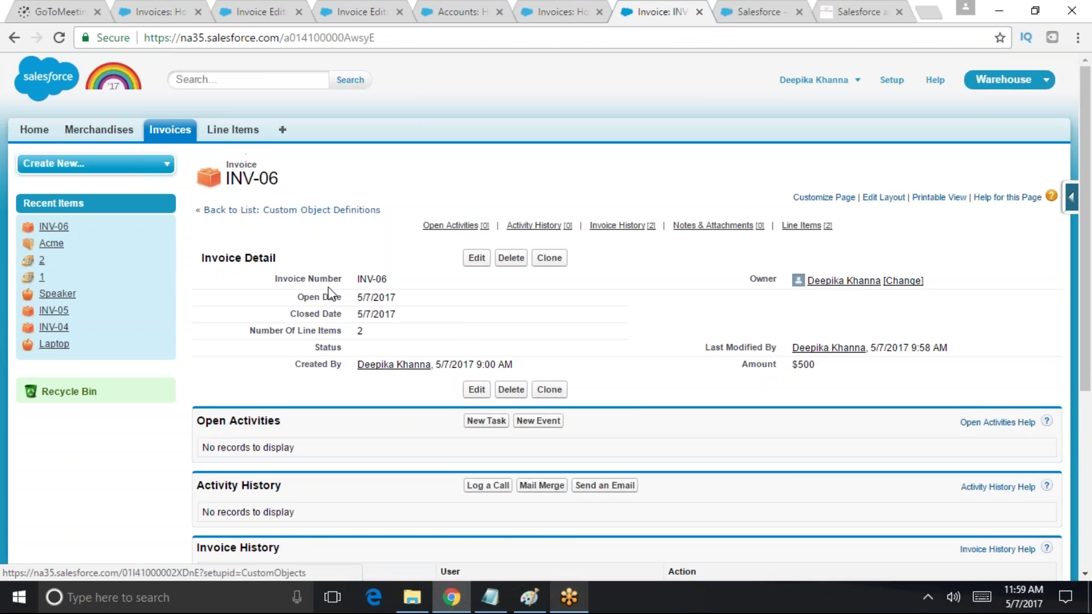
Examine the user and action entries in the Invoice History related list of INV-06
scroll(324, 292, down, 4)
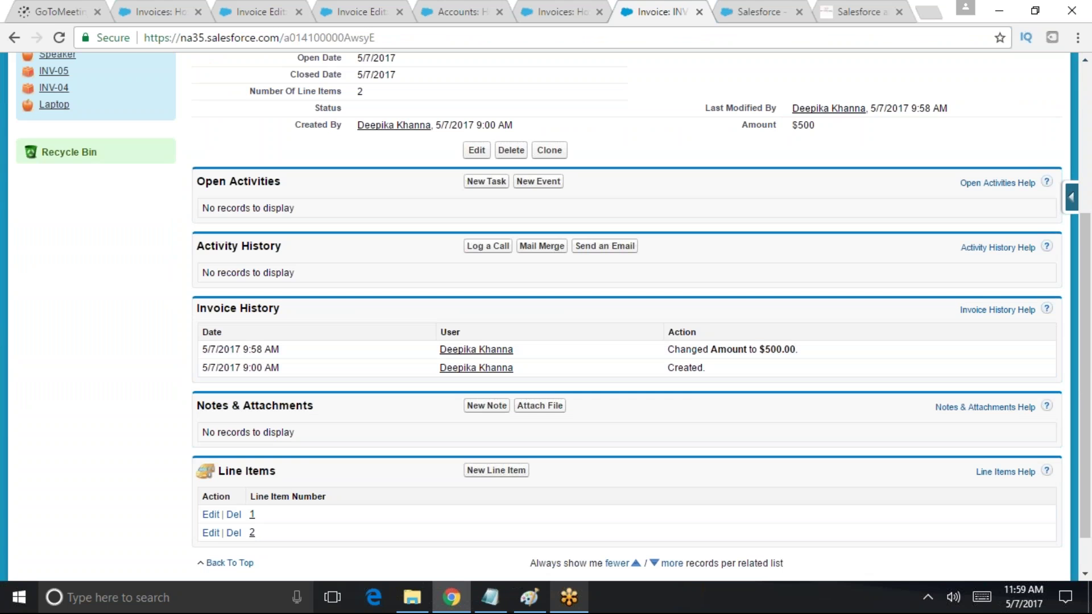
drag(281, 308, 195, 308)
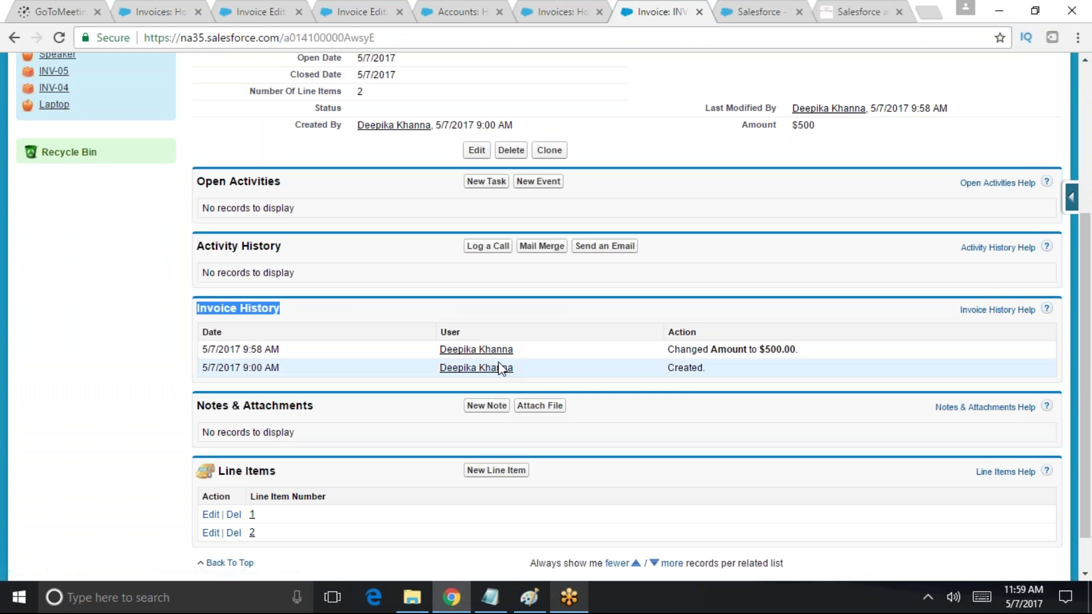
drag(438, 349, 536, 350)
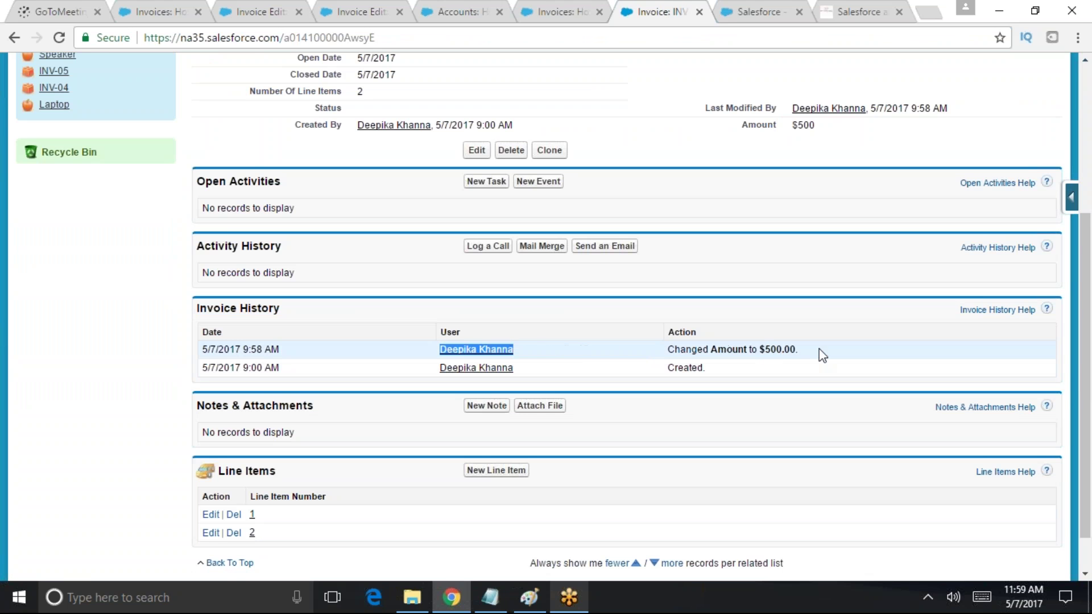
triple_click(708, 366)
drag(709, 361, 688, 368)
Set the Amount of INV-06 to 1,500, save the record, and check the change in its Invoice History
scroll(569, 284, up, 2)
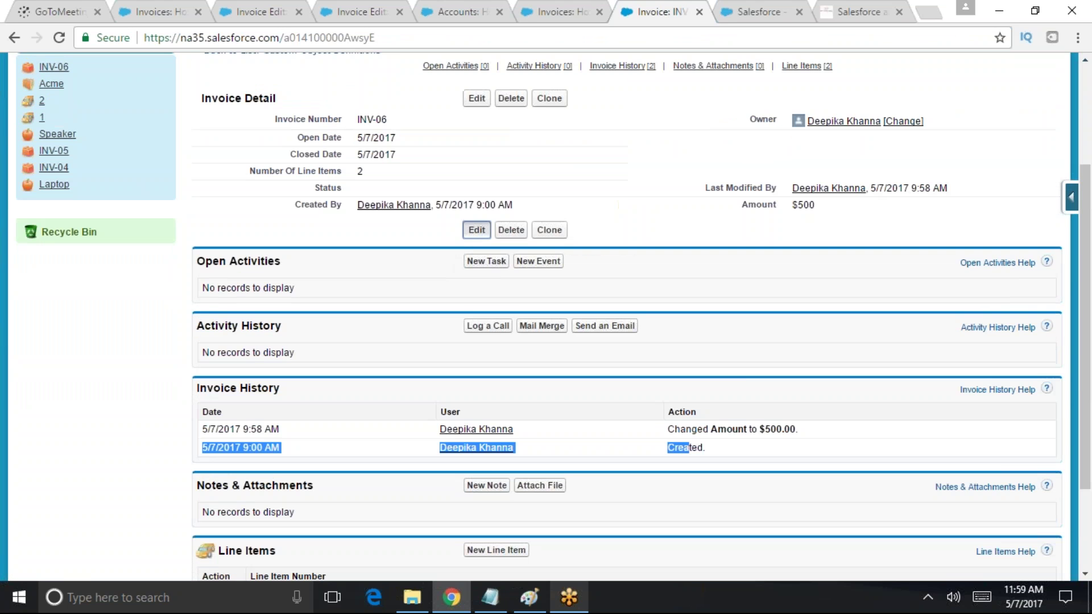
click(468, 231)
click(809, 367)
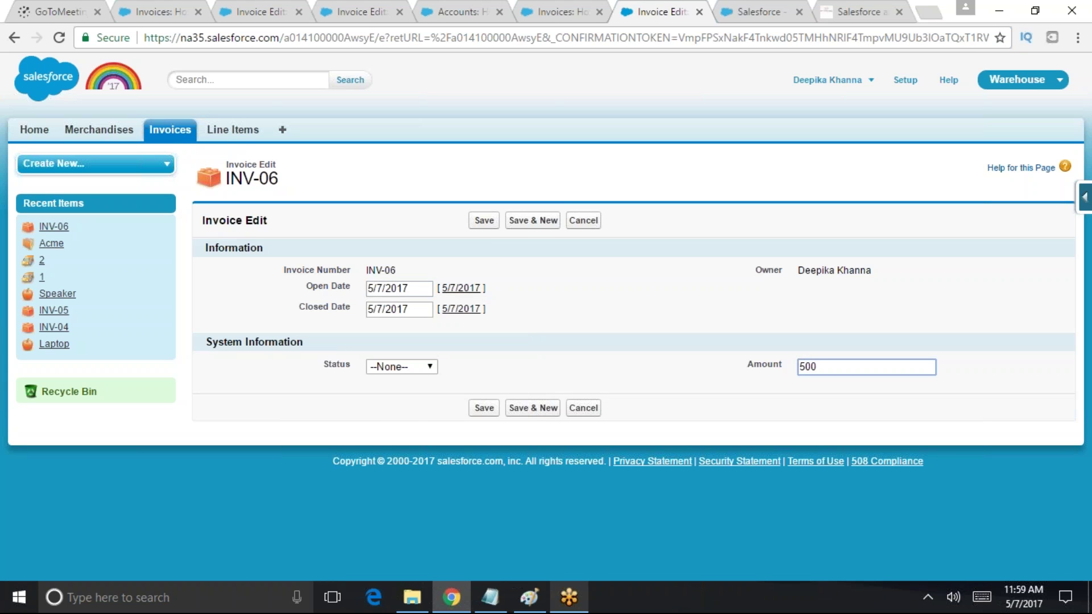
click(485, 220)
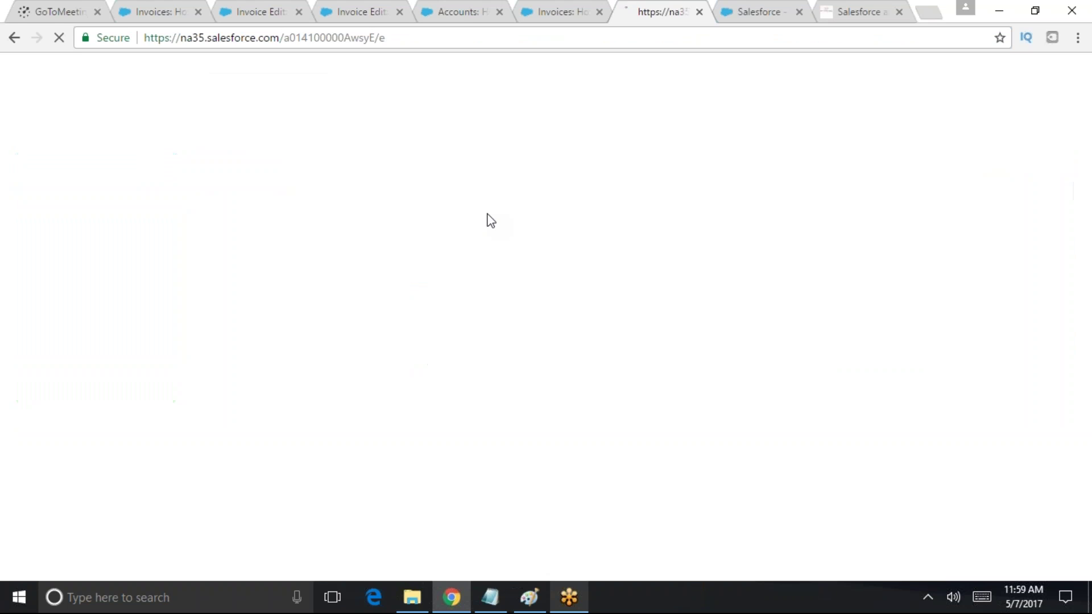
scroll(708, 401, down, 5)
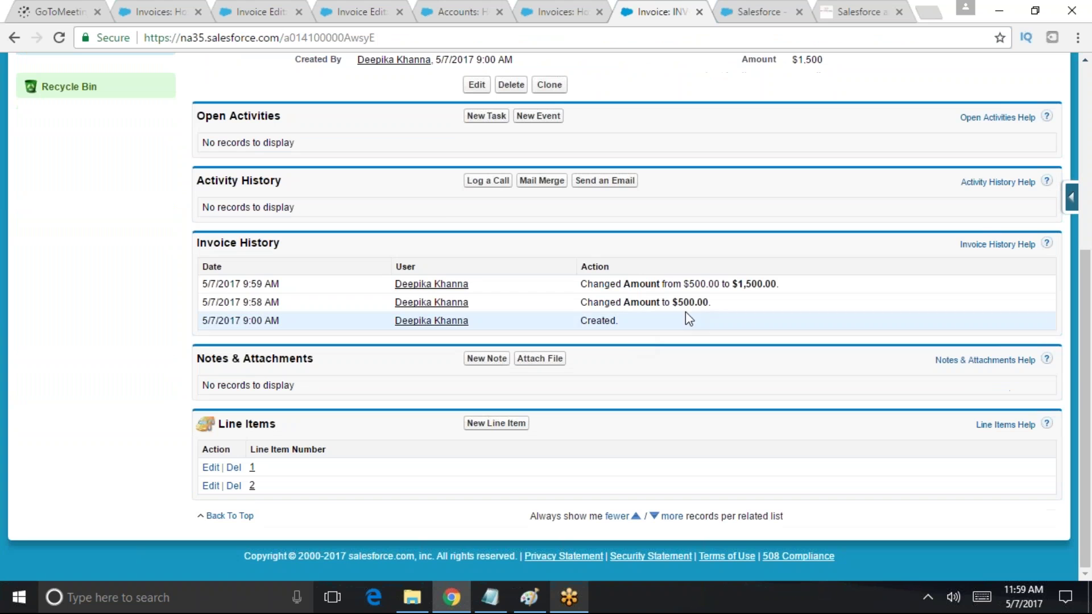
drag(621, 302, 775, 283)
scroll(544, 316, up, 4)
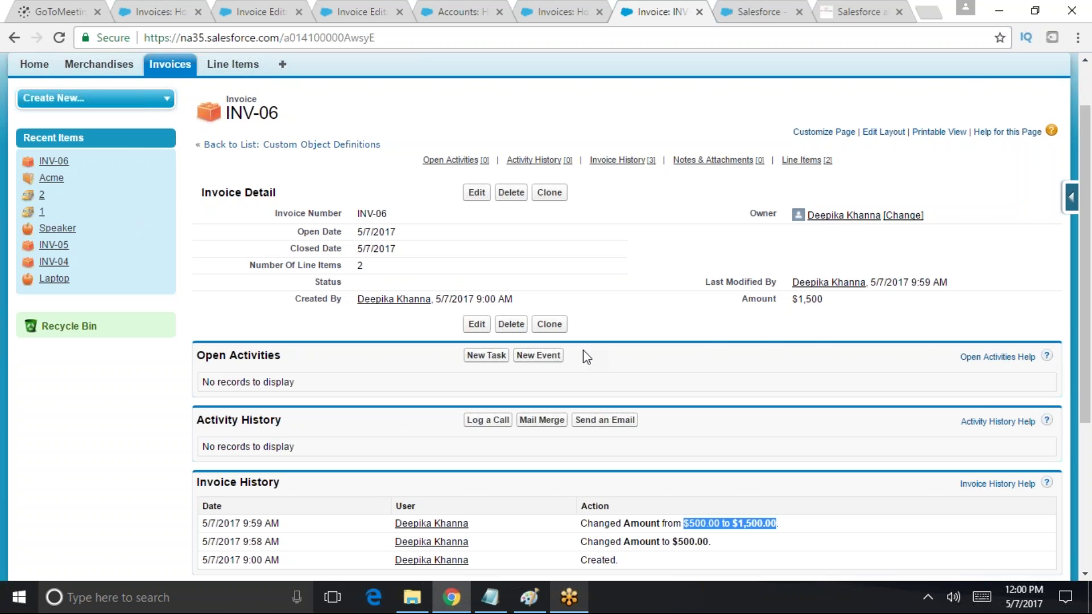
Switch to the Service app and open the Accounts home page
scroll(199, 173, up, 2)
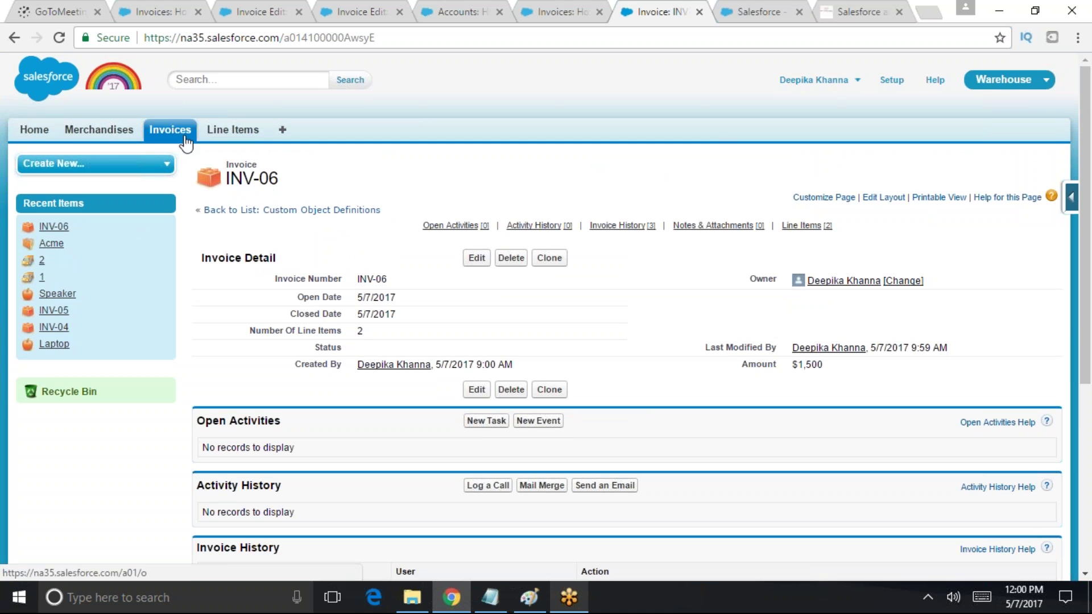
click(891, 80)
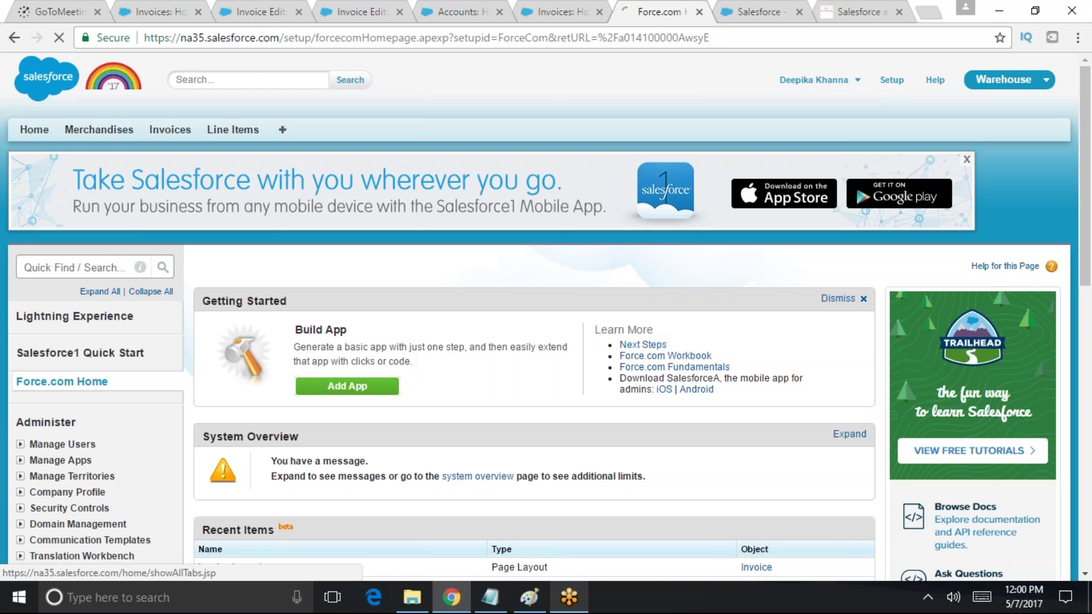
click(1003, 84)
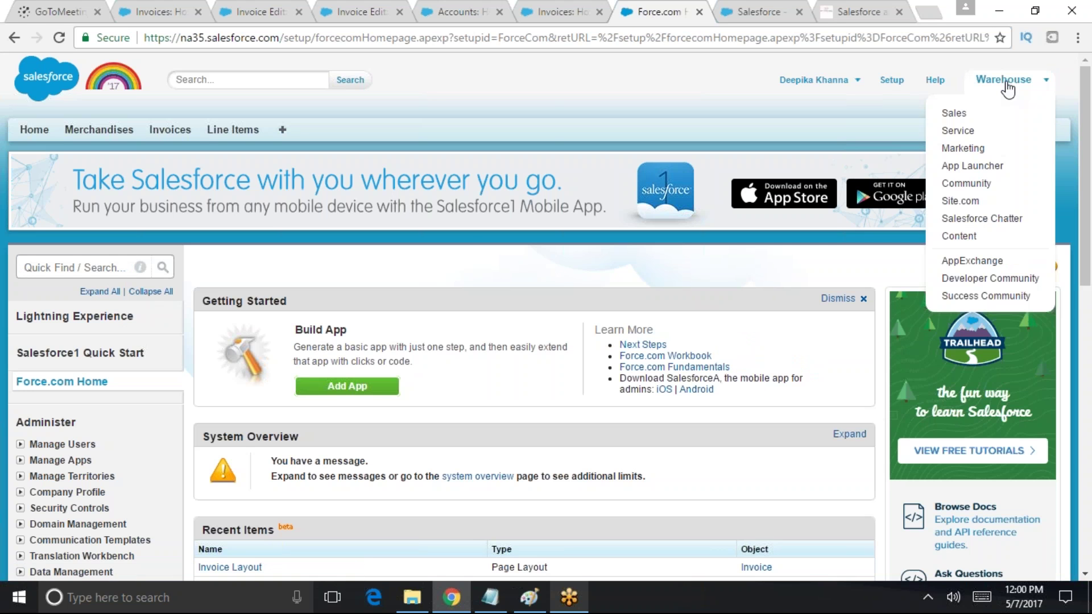
click(958, 130)
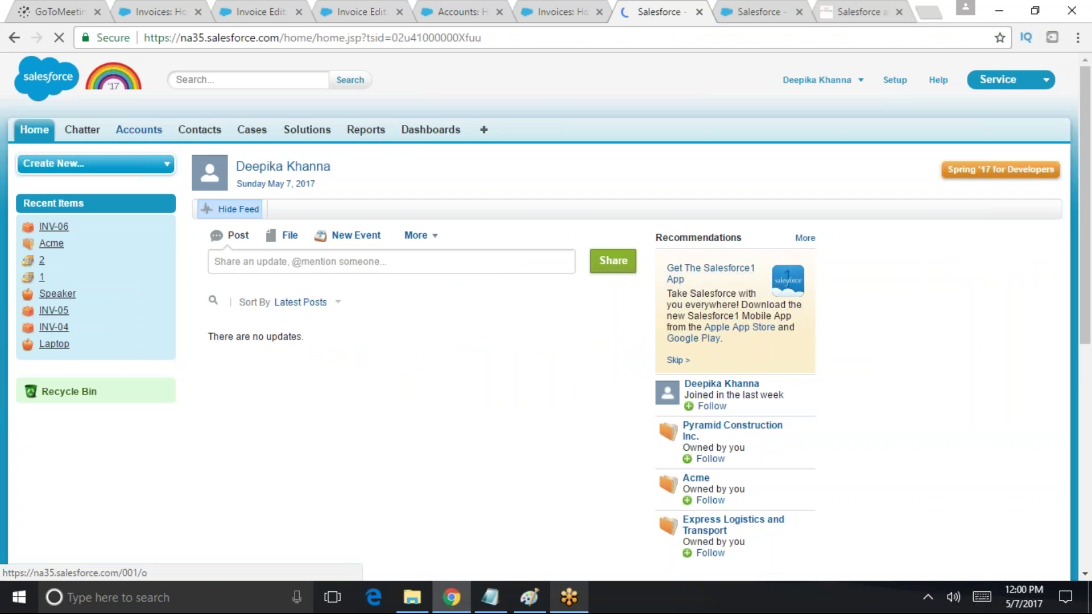
click(138, 130)
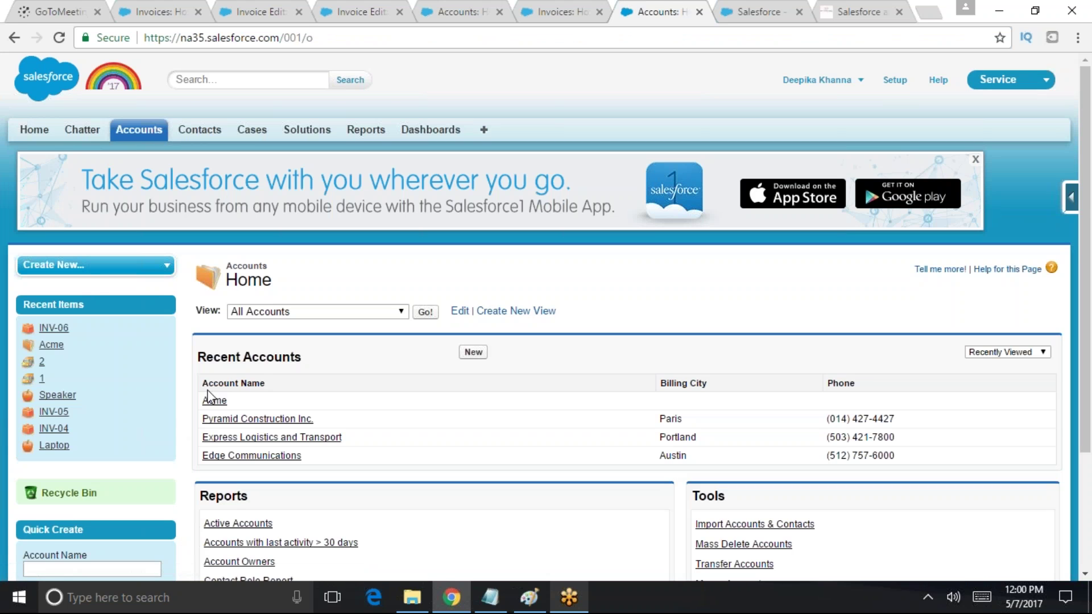
Open the Acme account record and bring up the account page layout for editing
click(1071, 204)
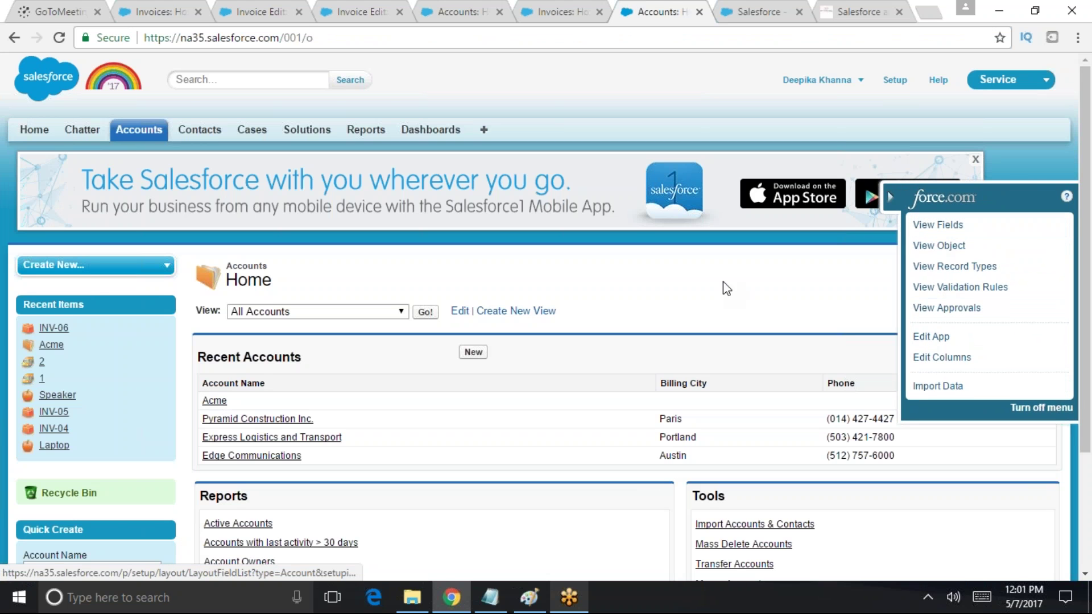
click(222, 401)
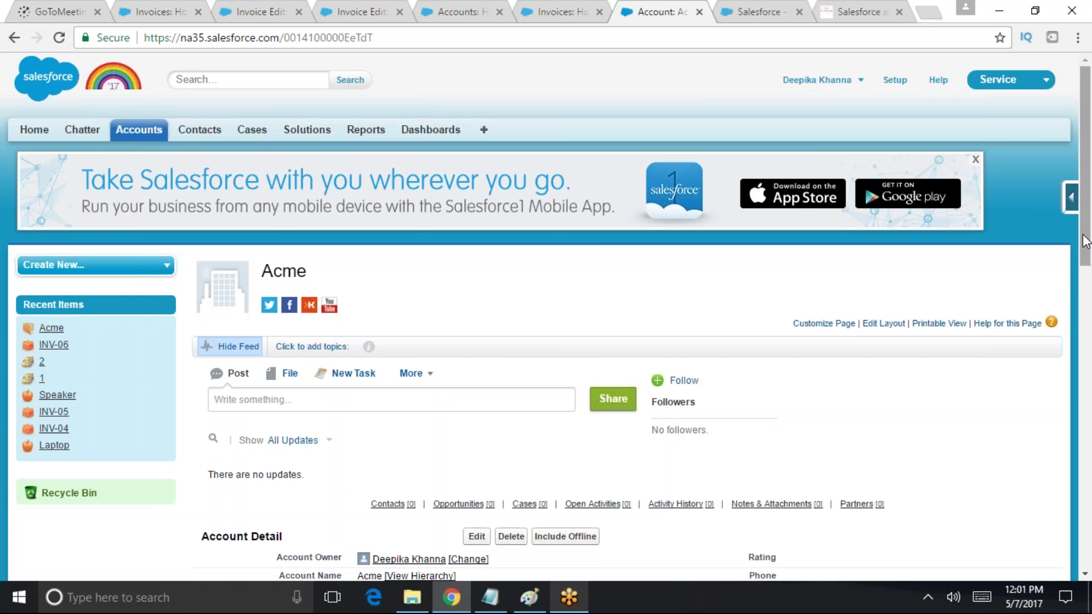
mouse_move(1081, 214)
click(965, 334)
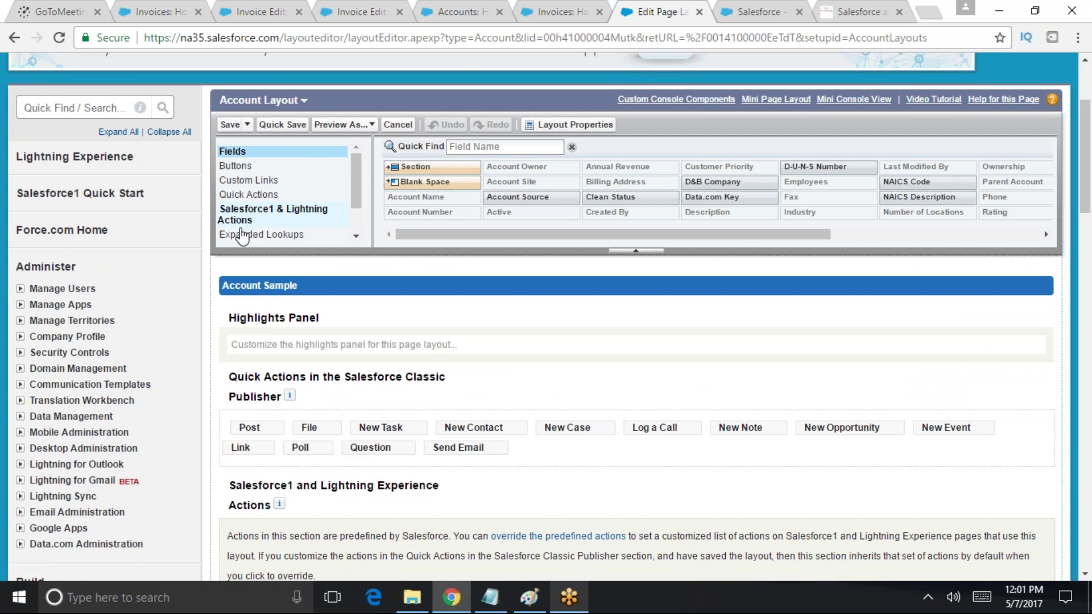
Add the Account History related list between Contacts and Opportunities, then save the layout and overwrite users' related list customizations
scroll(353, 219, down, 2)
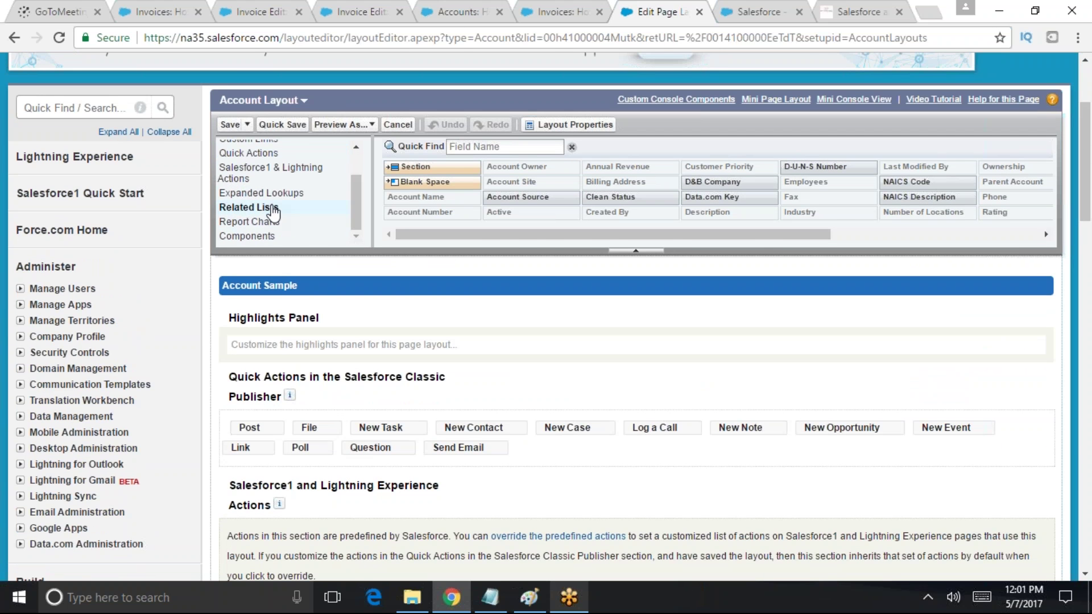
click(273, 213)
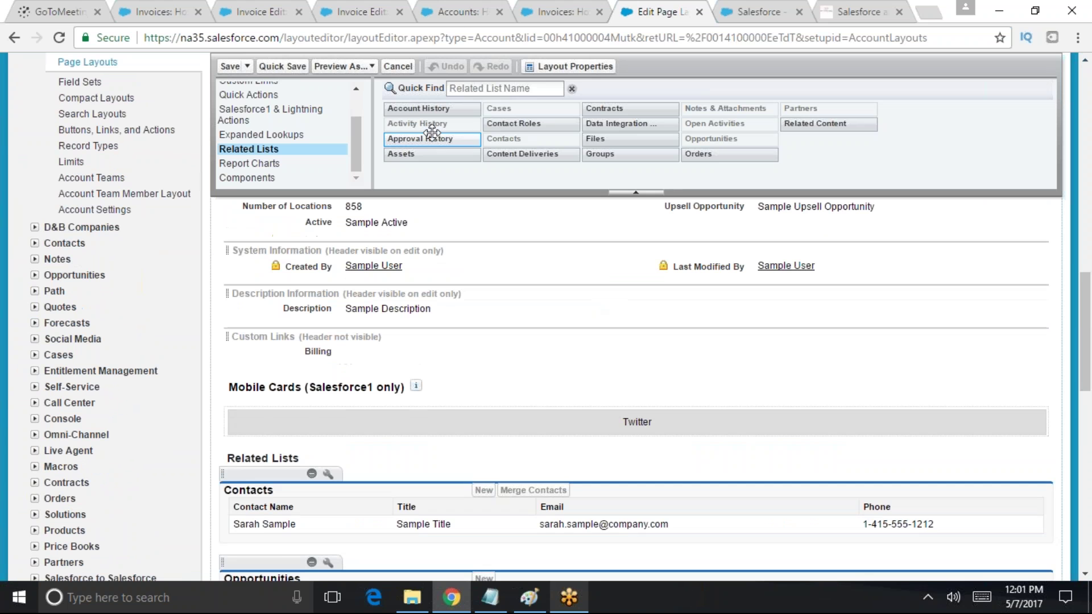
drag(425, 108, 383, 556)
scroll(382, 556, up, 4)
click(230, 66)
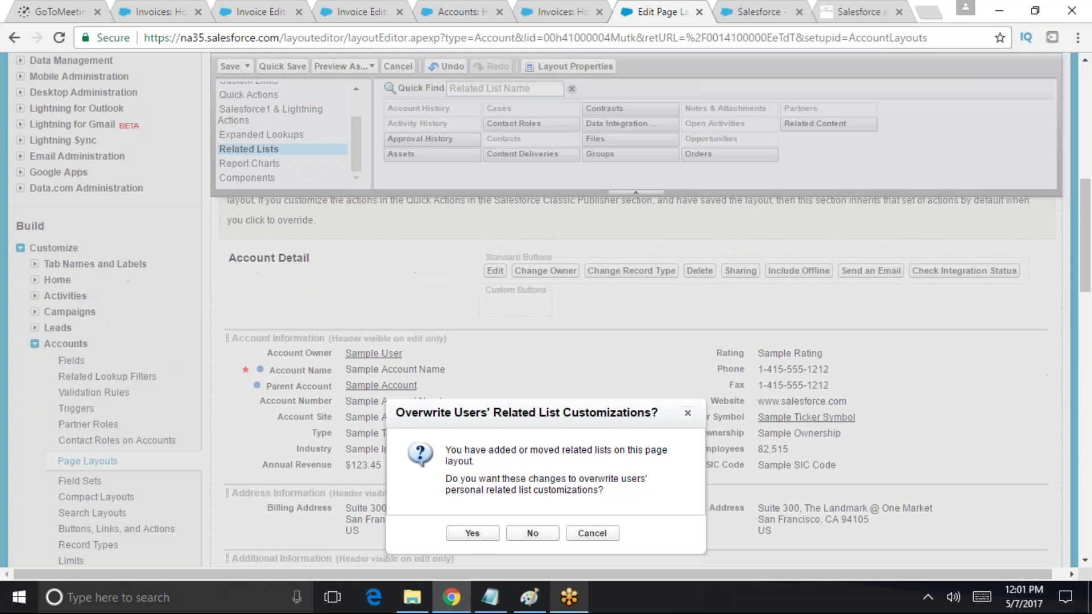
click(472, 533)
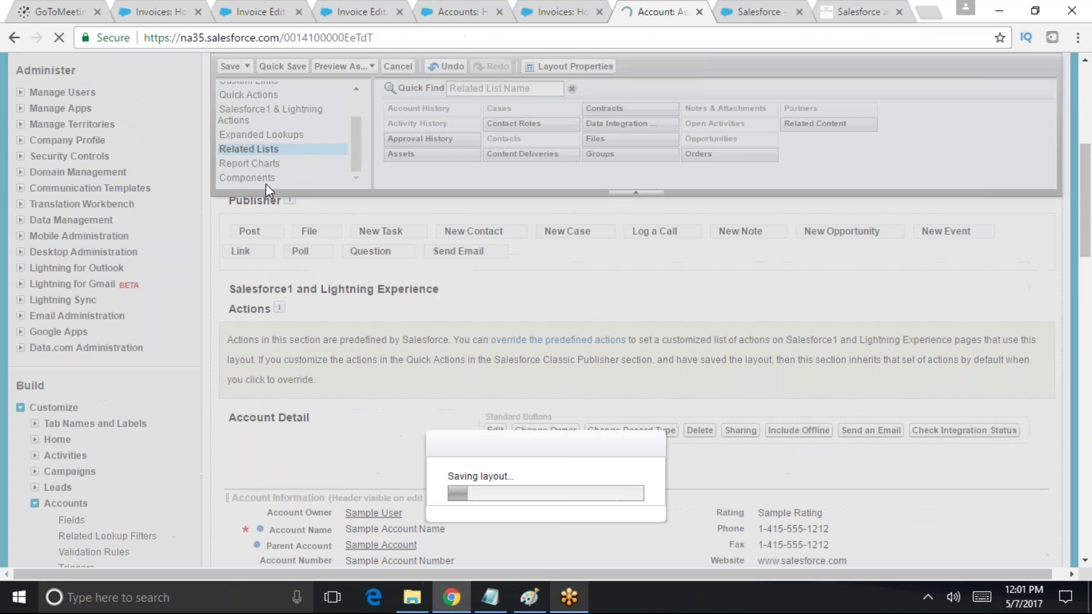
Examine the Employees and Annual Revenue change entries in Acme's Account History related list
scroll(481, 438, down, 4)
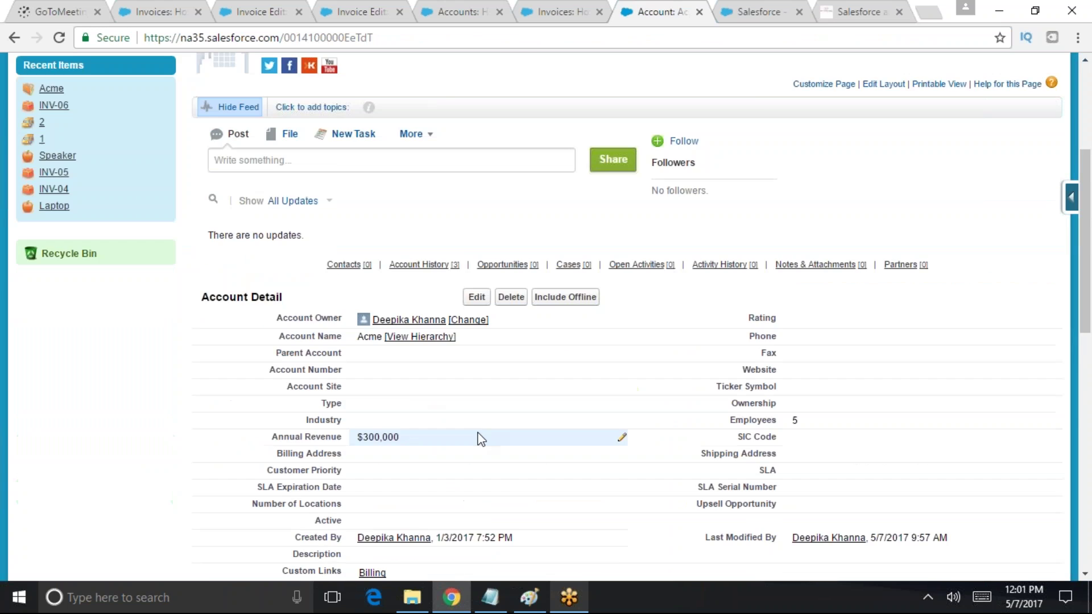
scroll(480, 438, down, 8)
drag(304, 219, 158, 215)
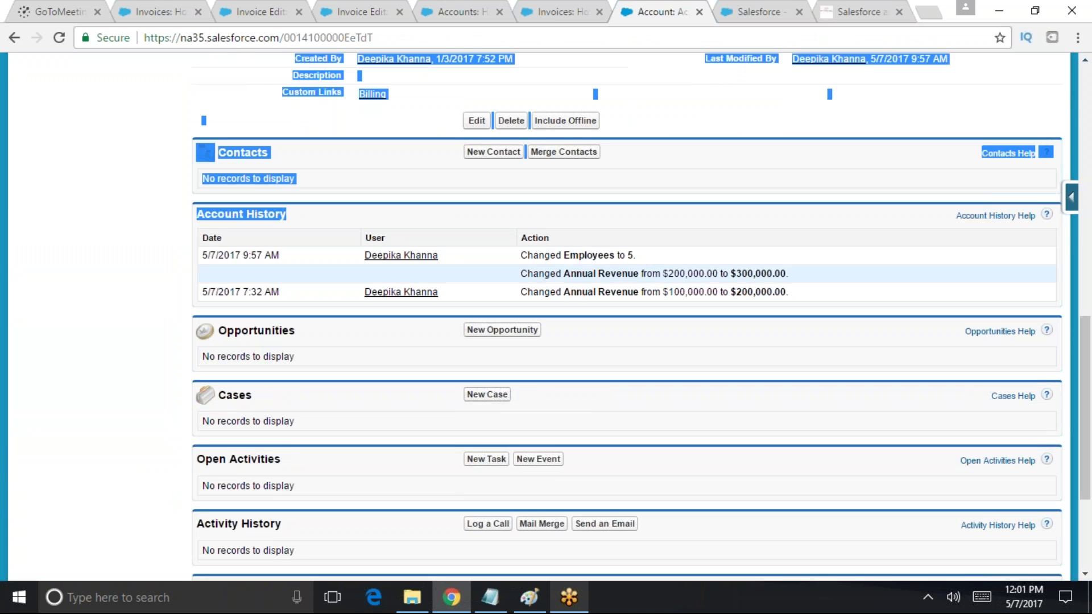
drag(527, 255, 636, 255)
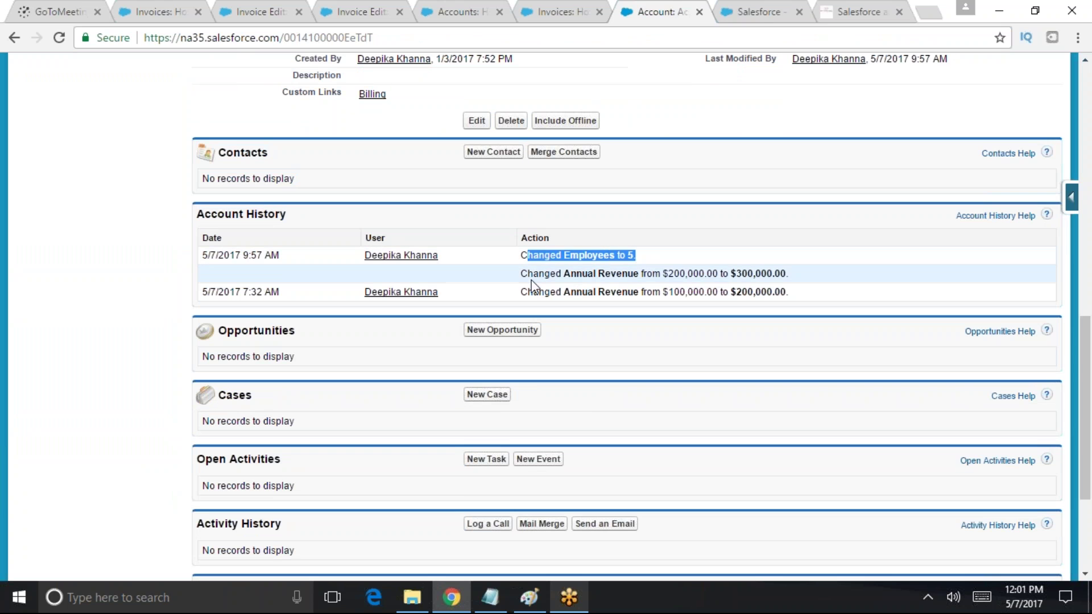
drag(533, 274, 784, 267)
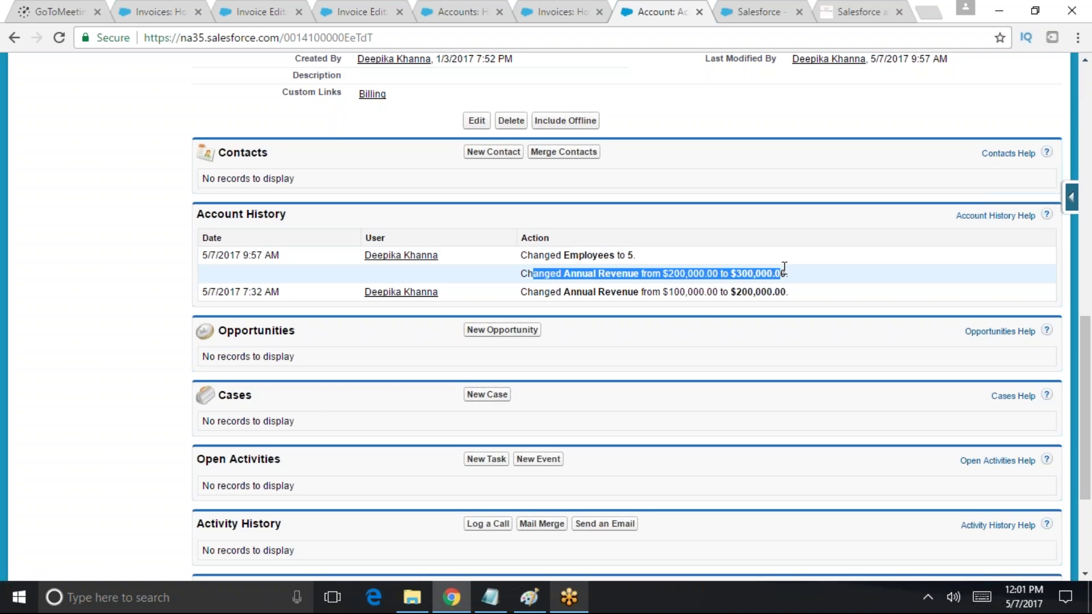
drag(627, 291, 851, 299)
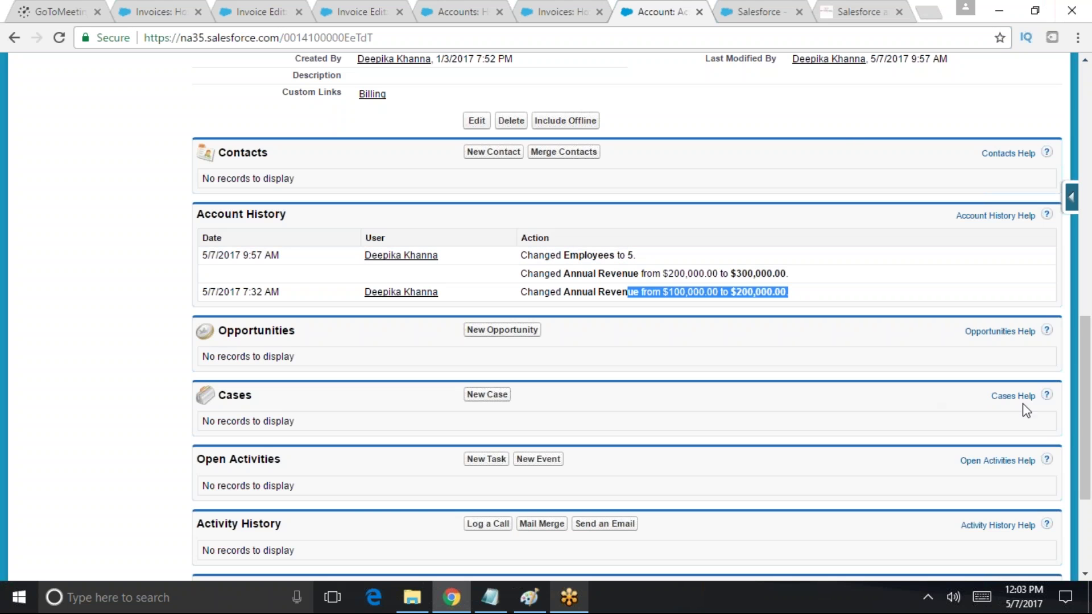
Return to the Accounts home page and look through the My Accounts and New Last Week list views
drag(1085, 386, 1089, 89)
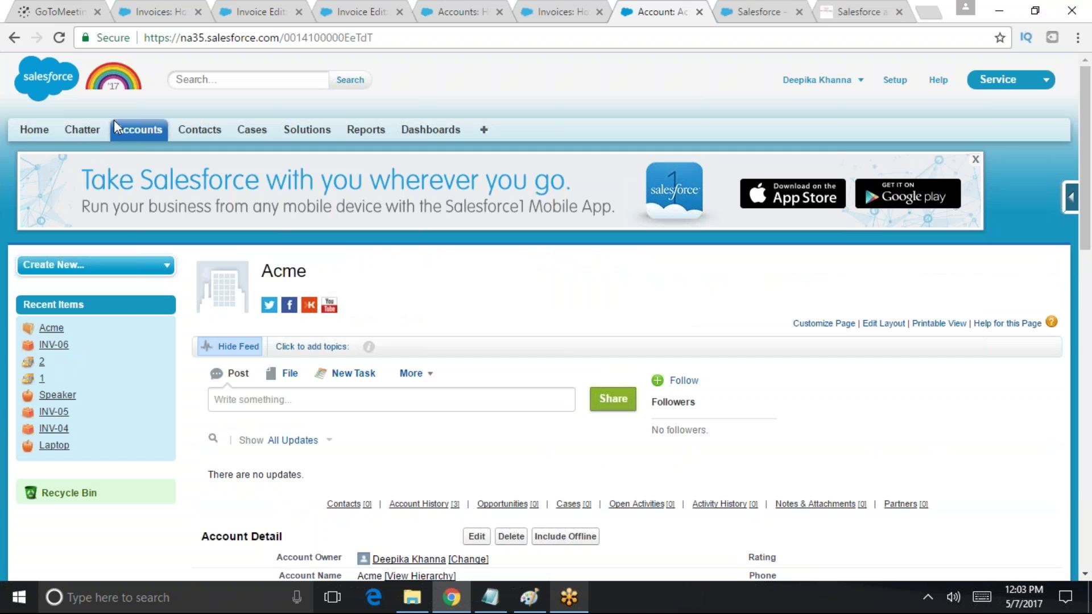
click(128, 129)
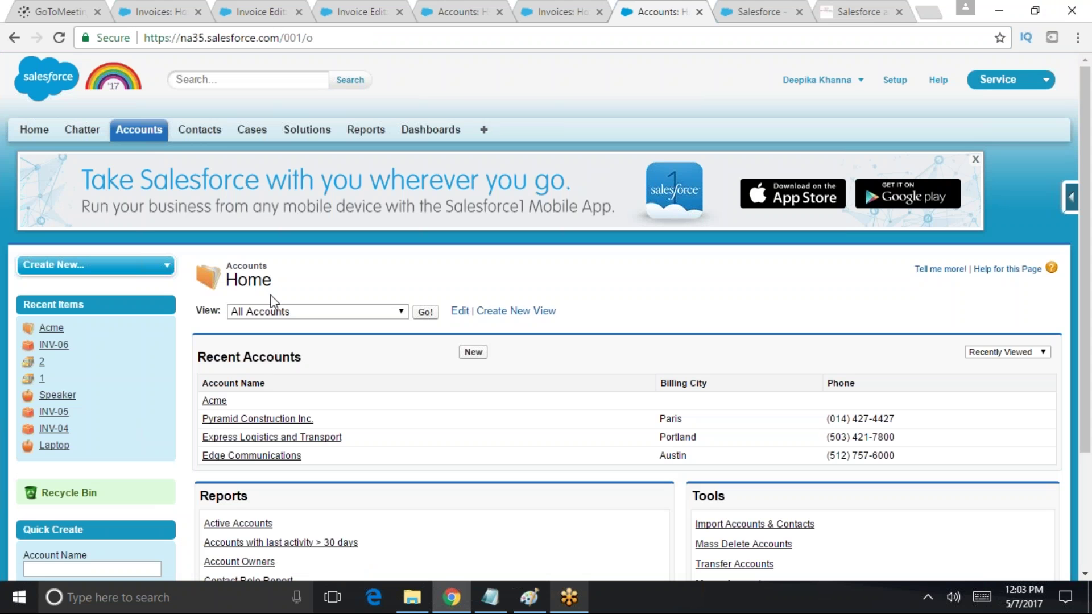
click(271, 312)
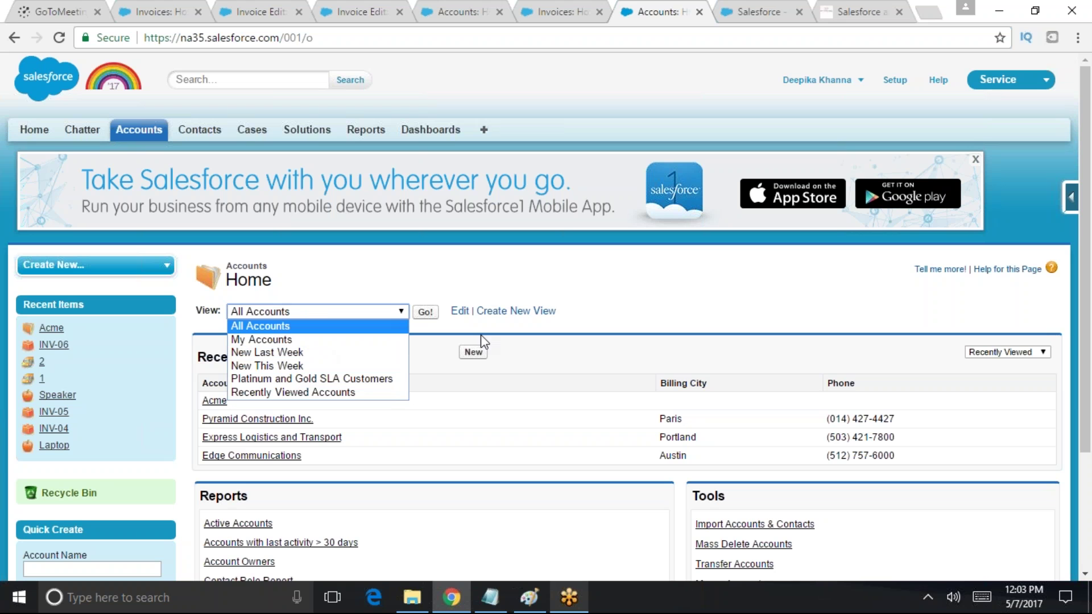
click(286, 340)
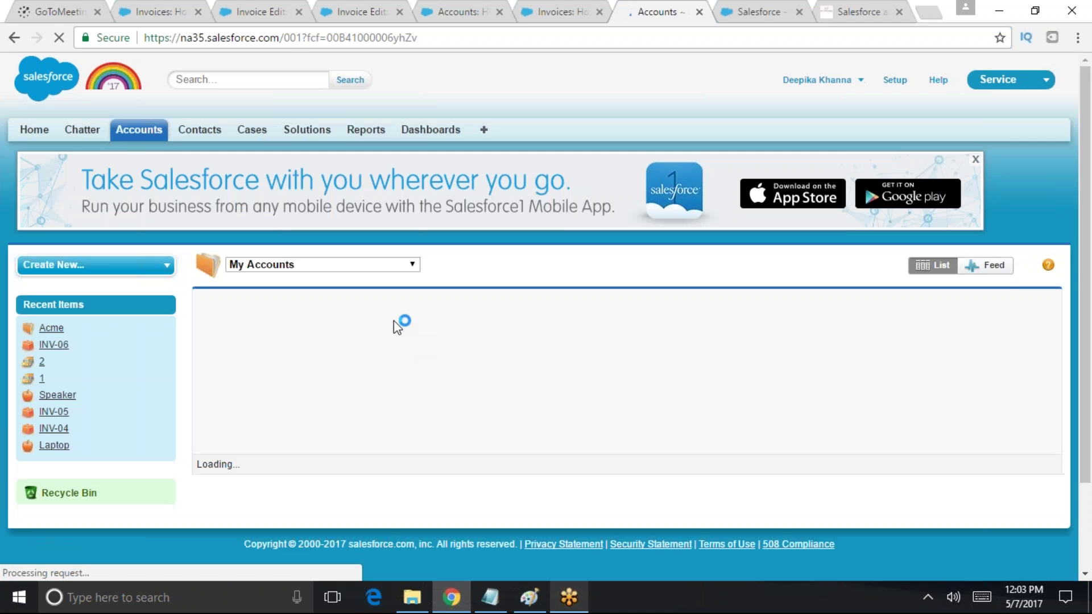
click(405, 266)
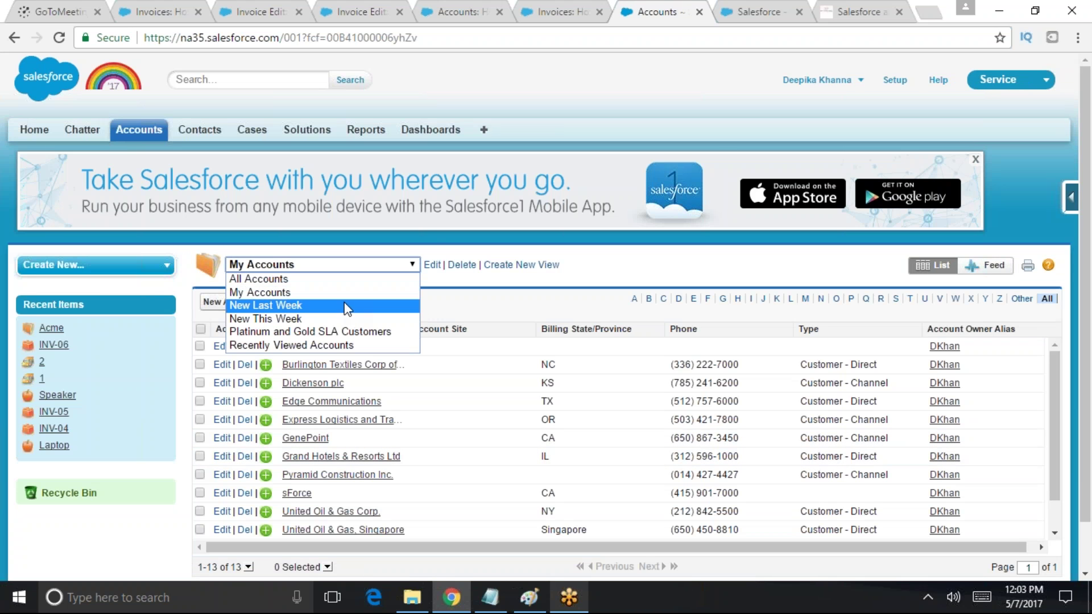
click(346, 308)
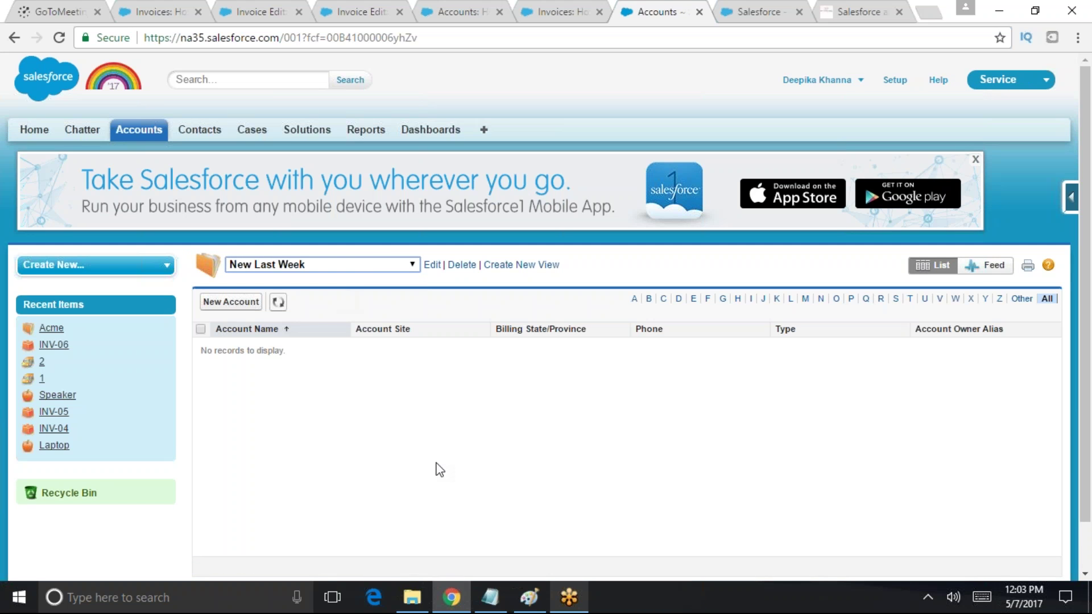
click(355, 269)
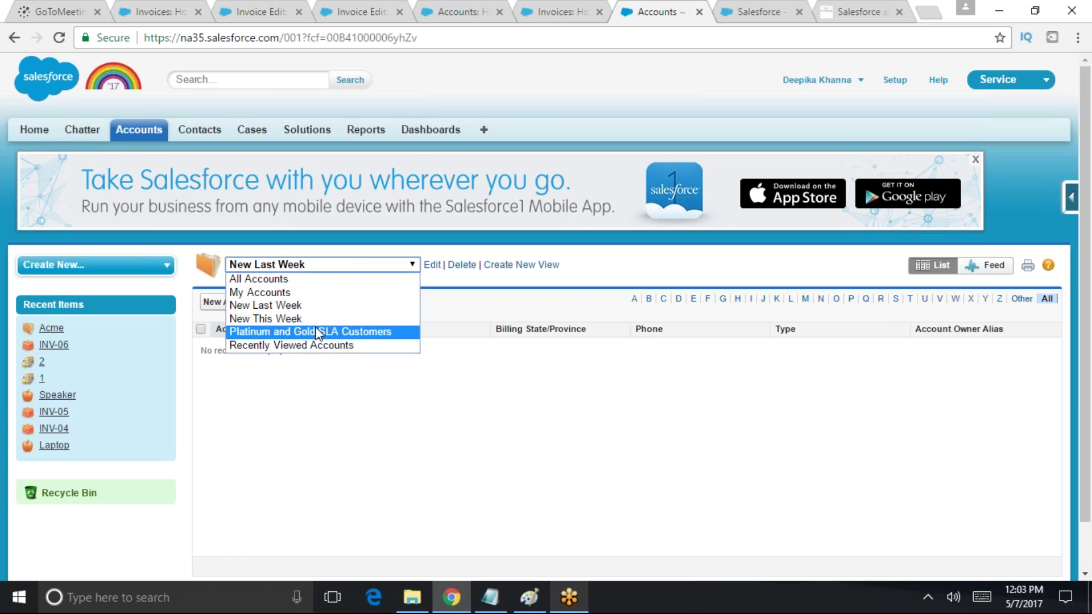
Start a new account list view and name it with the view owner's first name followed by "View"
click(514, 266)
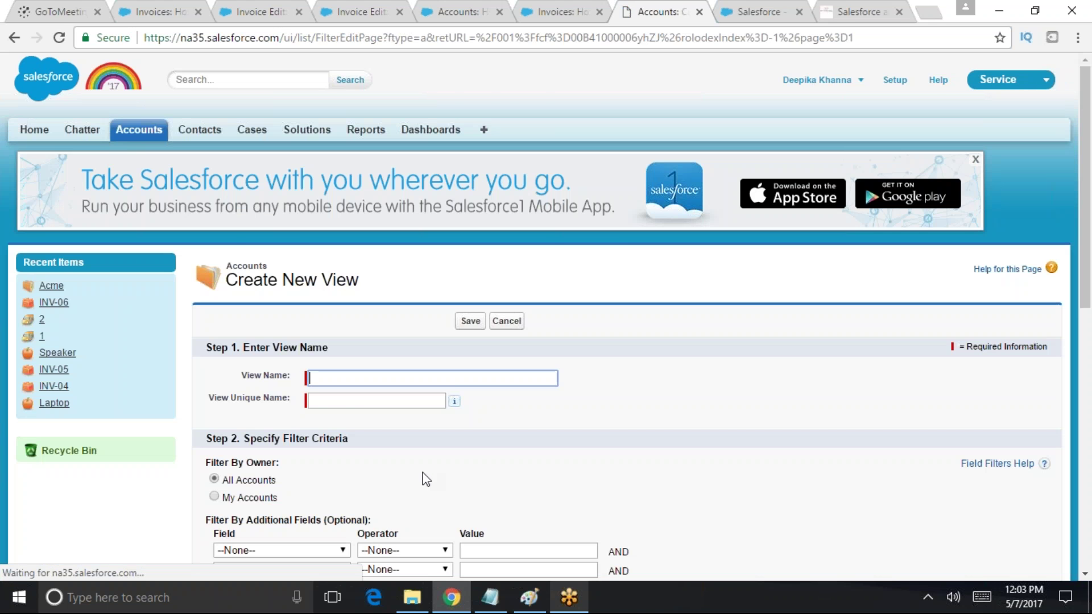
scroll(515, 266, down, 4)
scroll(607, 385, down, 2)
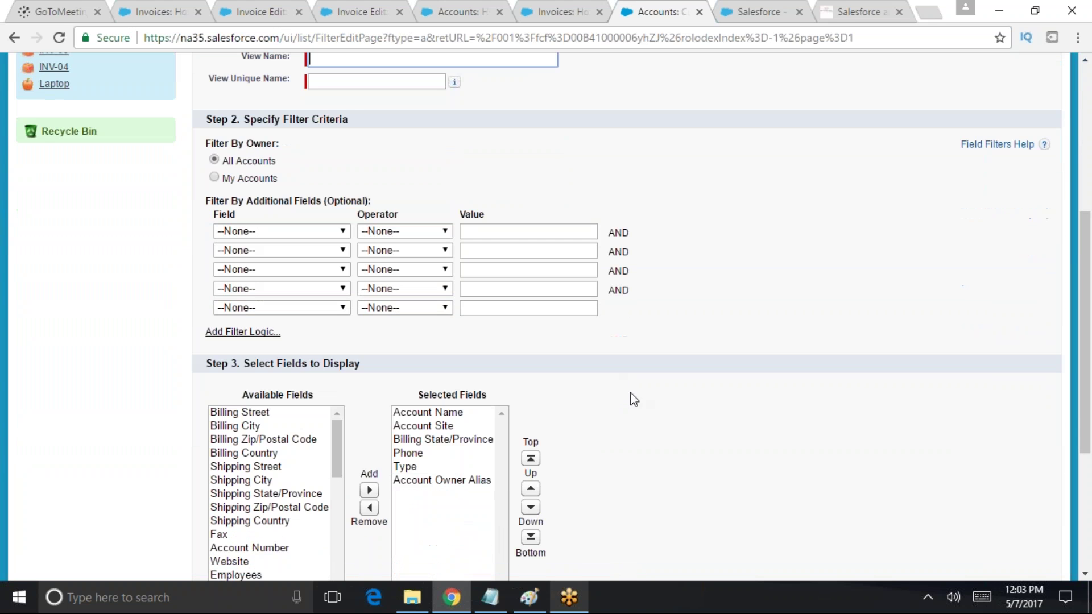
scroll(658, 423, down, 4)
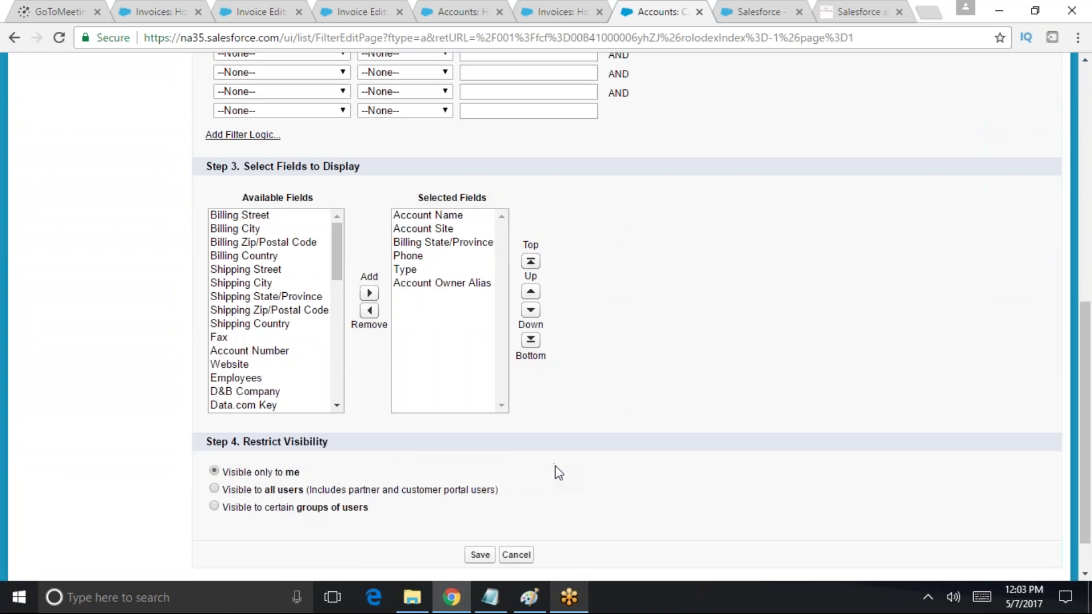
scroll(555, 470, up, 9)
click(337, 368)
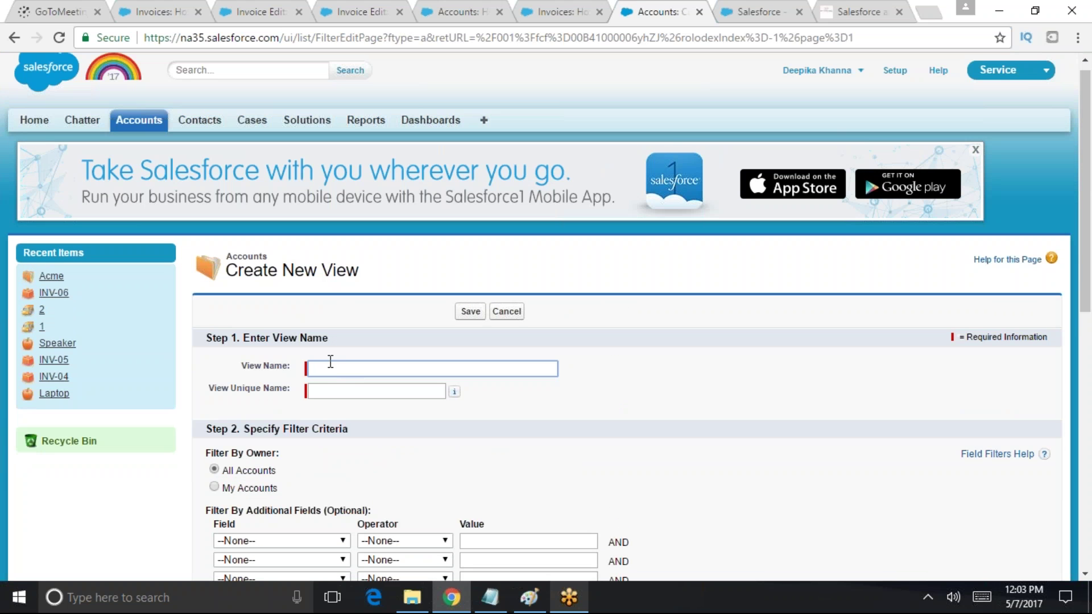
text(Deepika)
key(Tab)
Filter the new view by All Accounts and add the Website and Employees fields to its displayed fields
scroll(415, 415, down, 4)
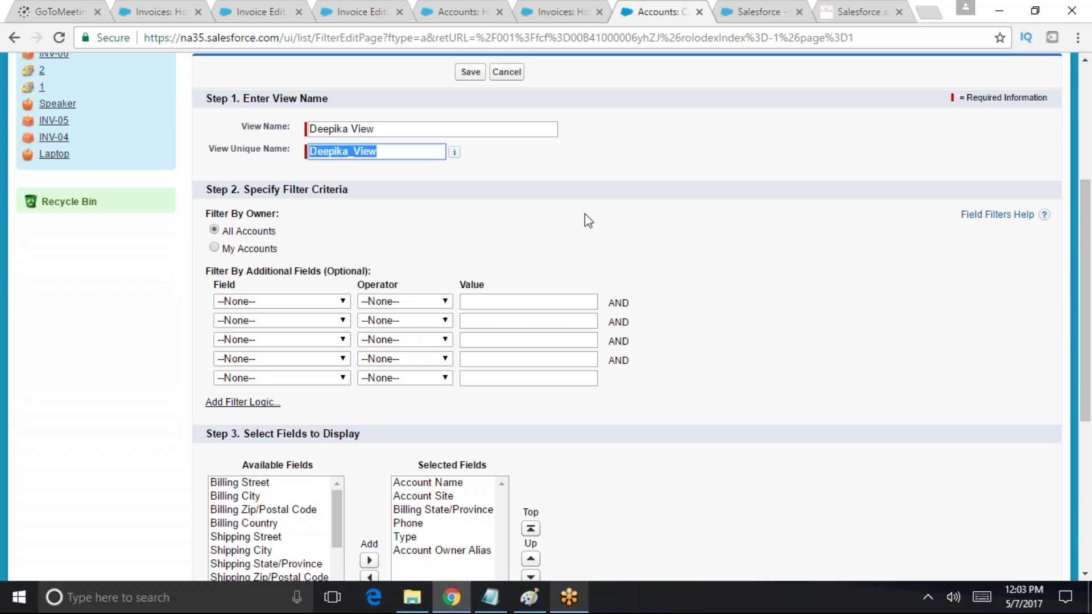
scroll(588, 221, down, 3)
scroll(306, 264, up, 3)
click(213, 247)
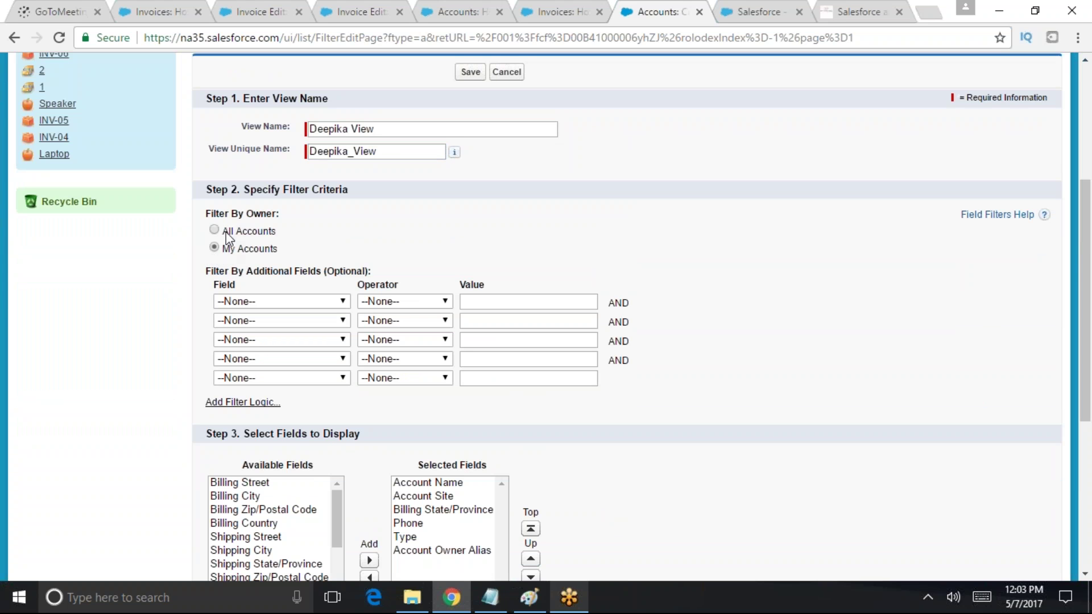
scroll(354, 428, down, 3)
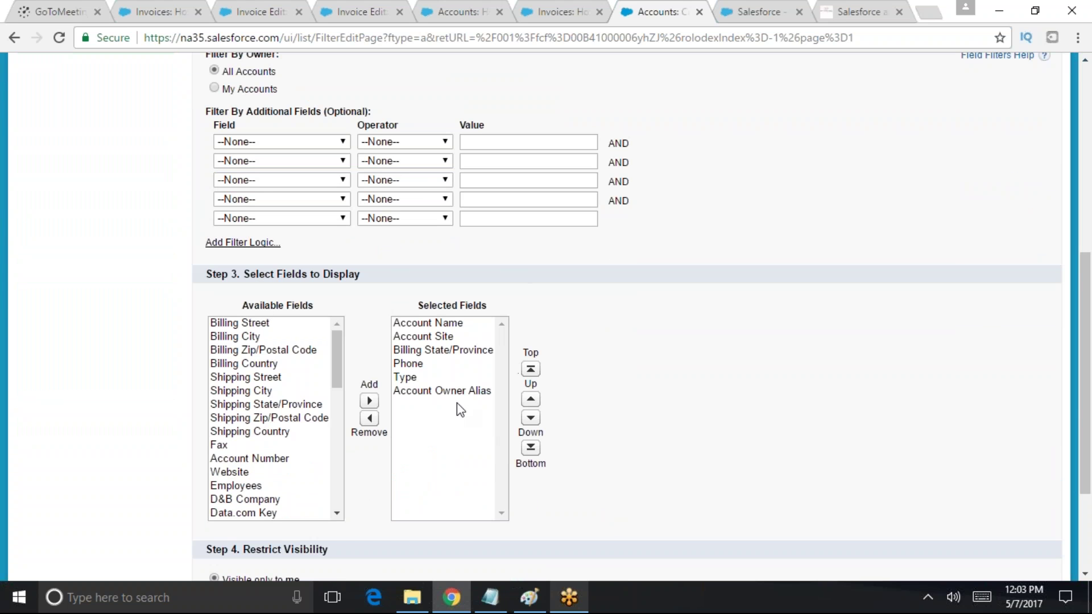
scroll(339, 387, down, 2)
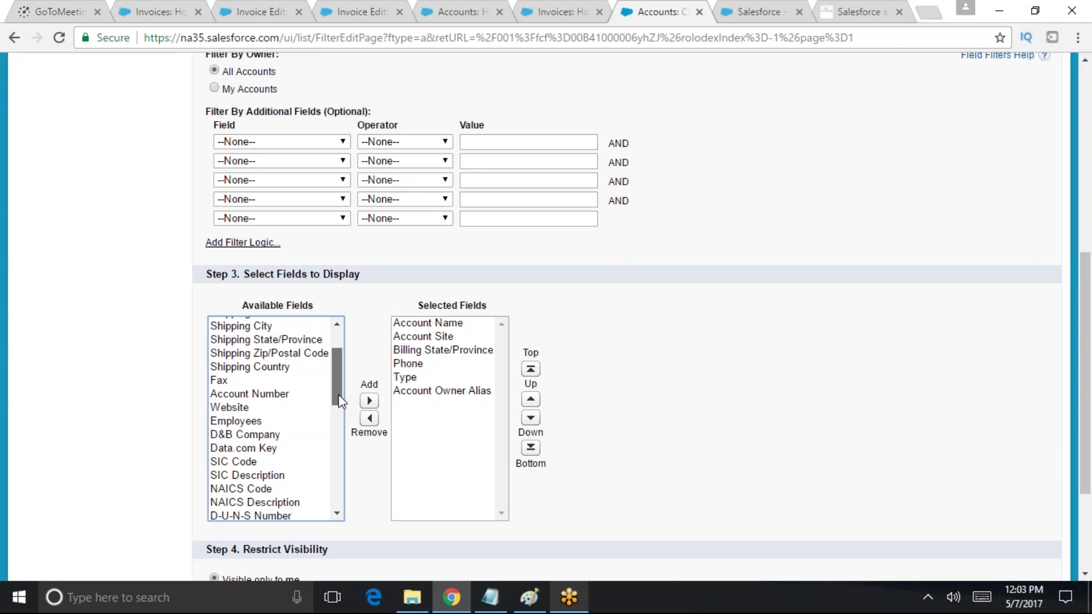
click(256, 359)
click(369, 401)
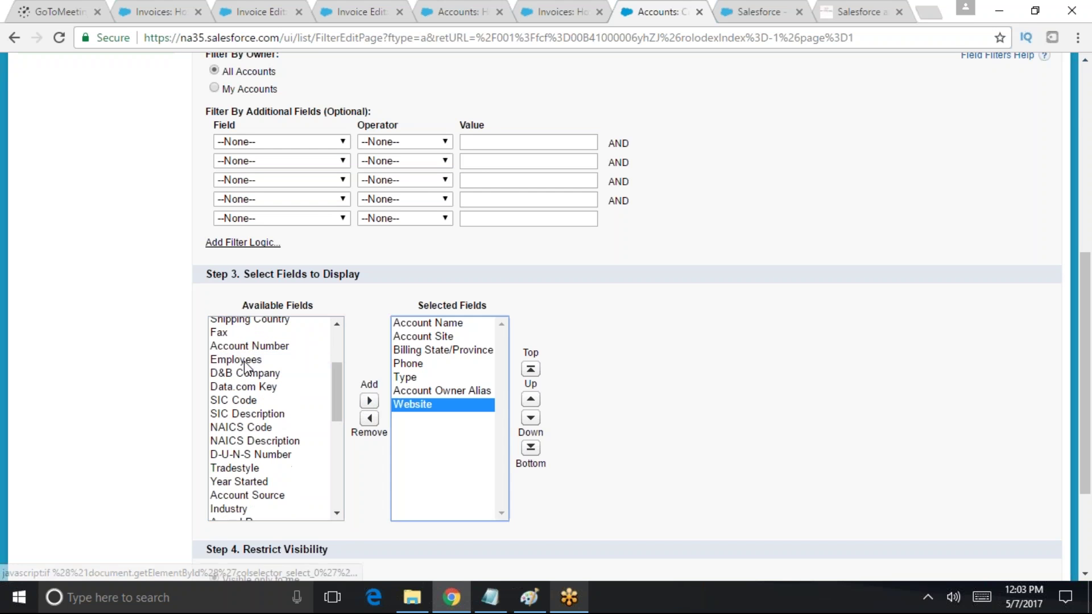
click(371, 402)
Review the visibility options, keep the view visible only to me, and save it
scroll(488, 355, down, 3)
drag(224, 421, 301, 421)
drag(228, 437, 487, 439)
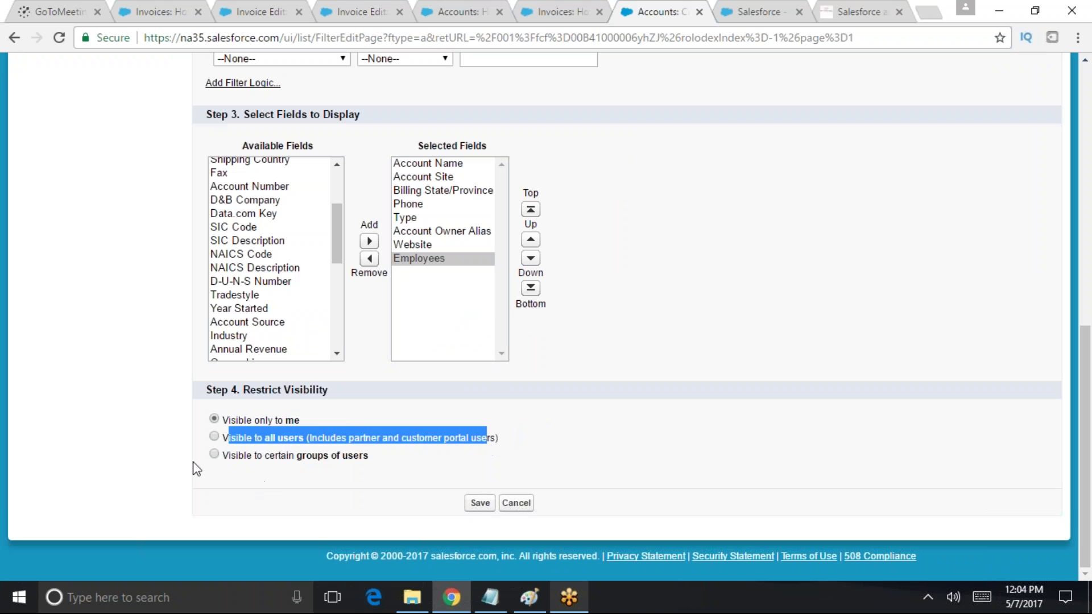
drag(228, 455, 369, 455)
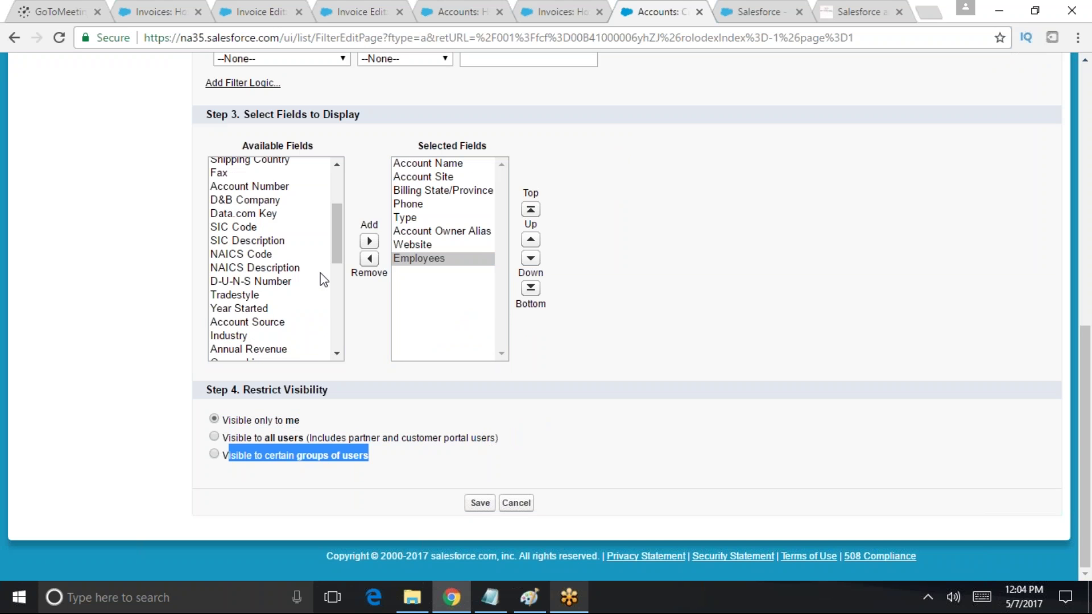
click(480, 502)
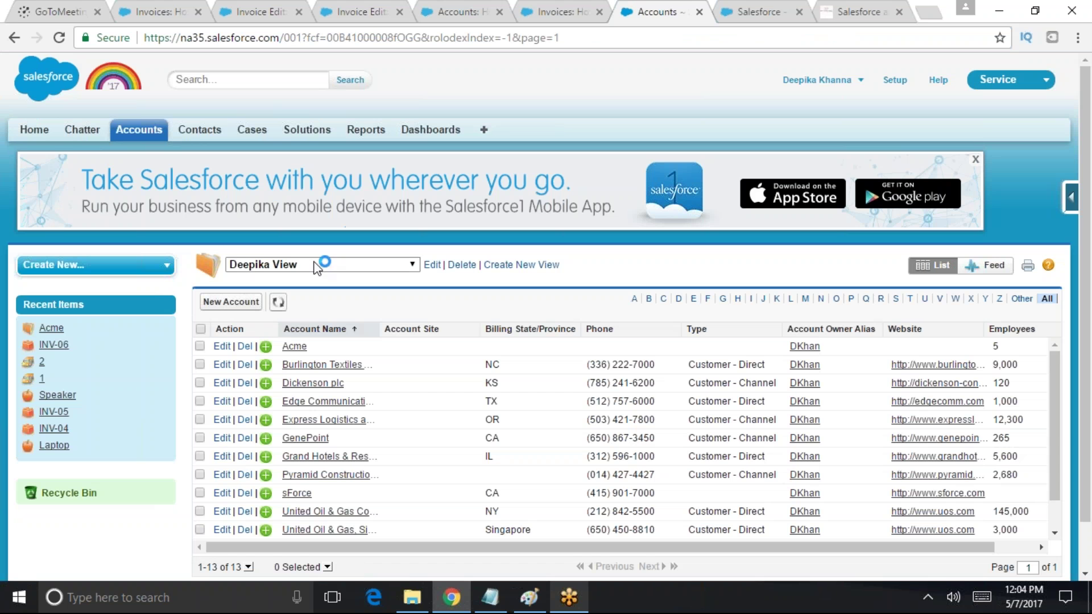
Check the Website and Employees columns in the new view, then switch to the All Accounts view for comparison
drag(792, 548, 830, 548)
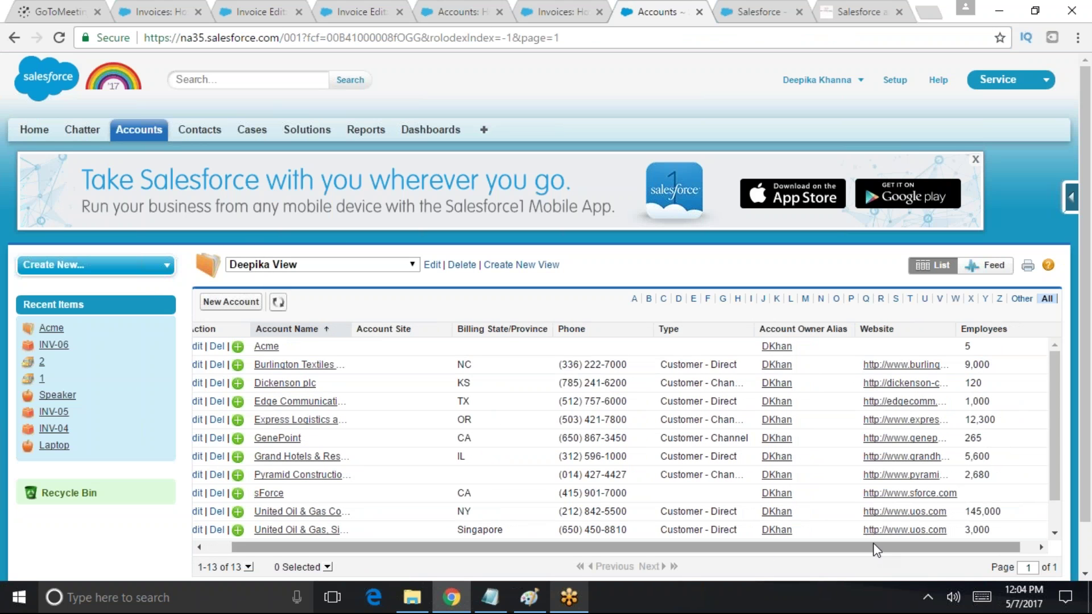
drag(934, 547, 949, 547)
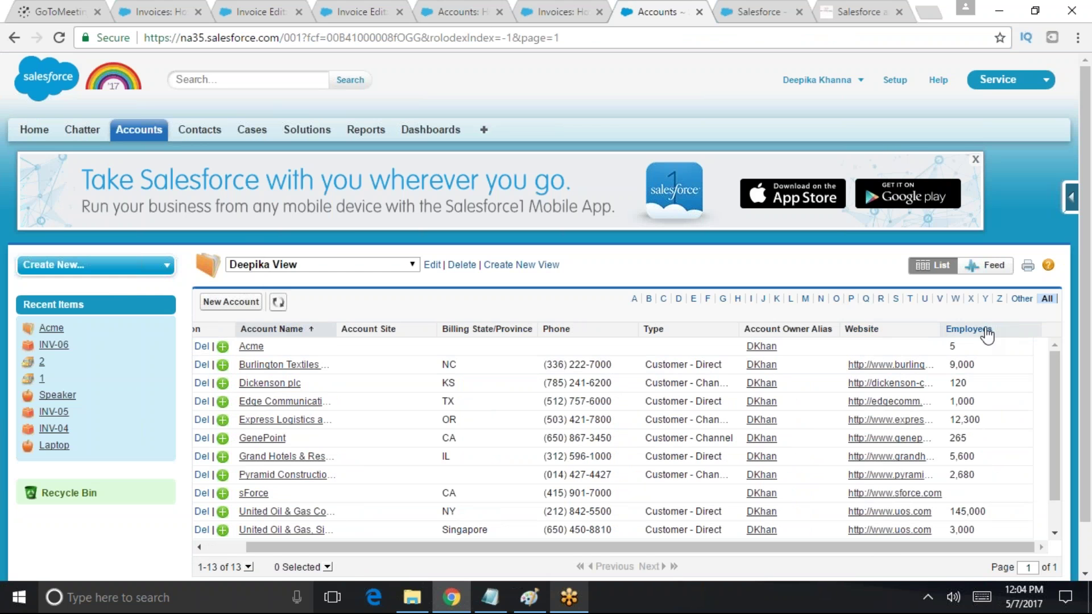
click(292, 268)
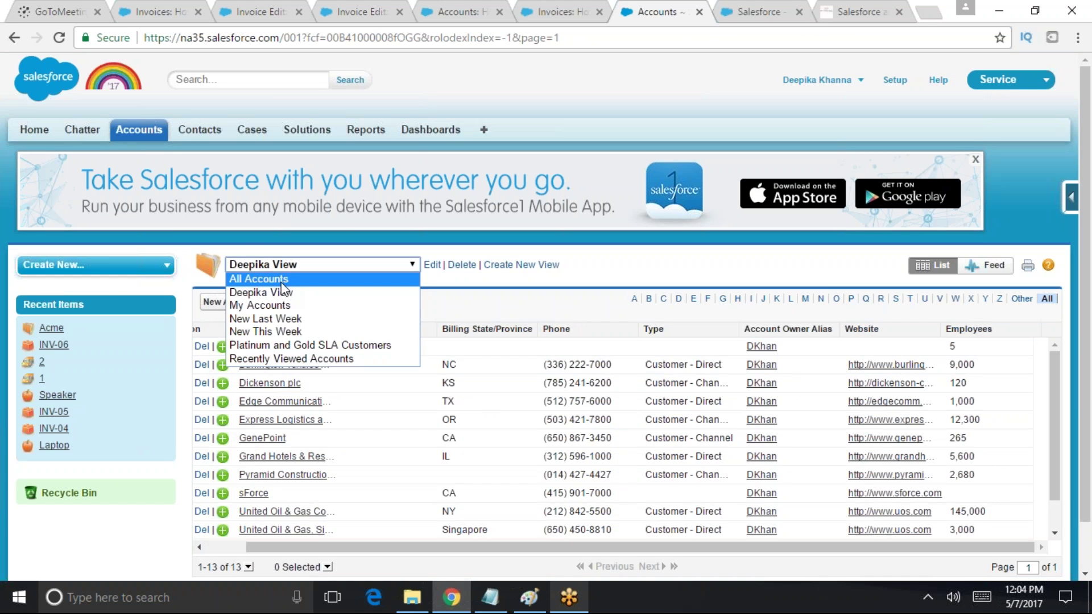
click(287, 278)
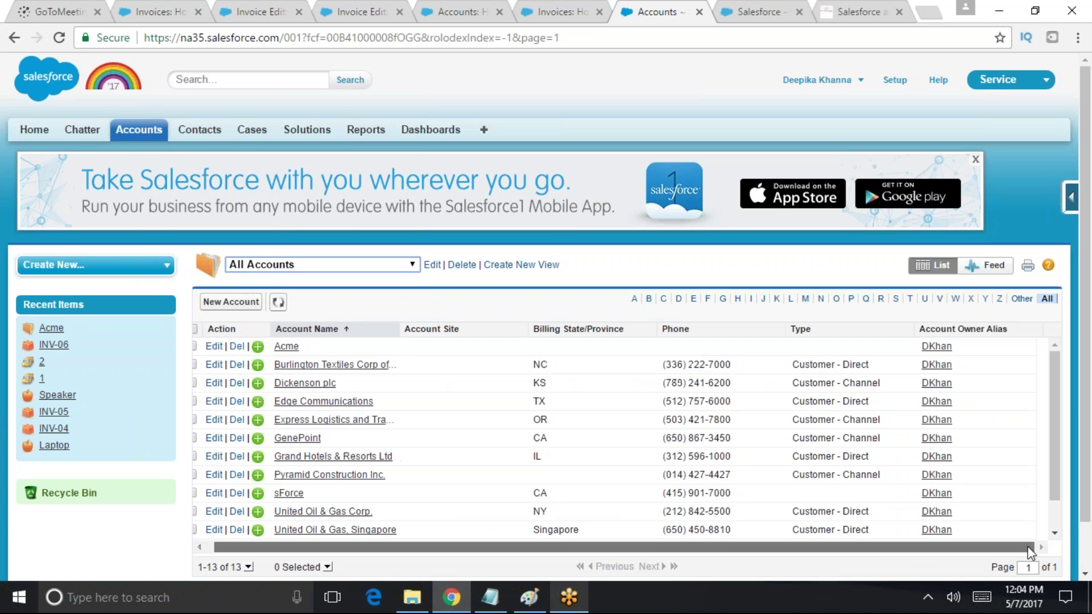
Return to the custom account view, then review which list views are available for contacts
click(290, 267)
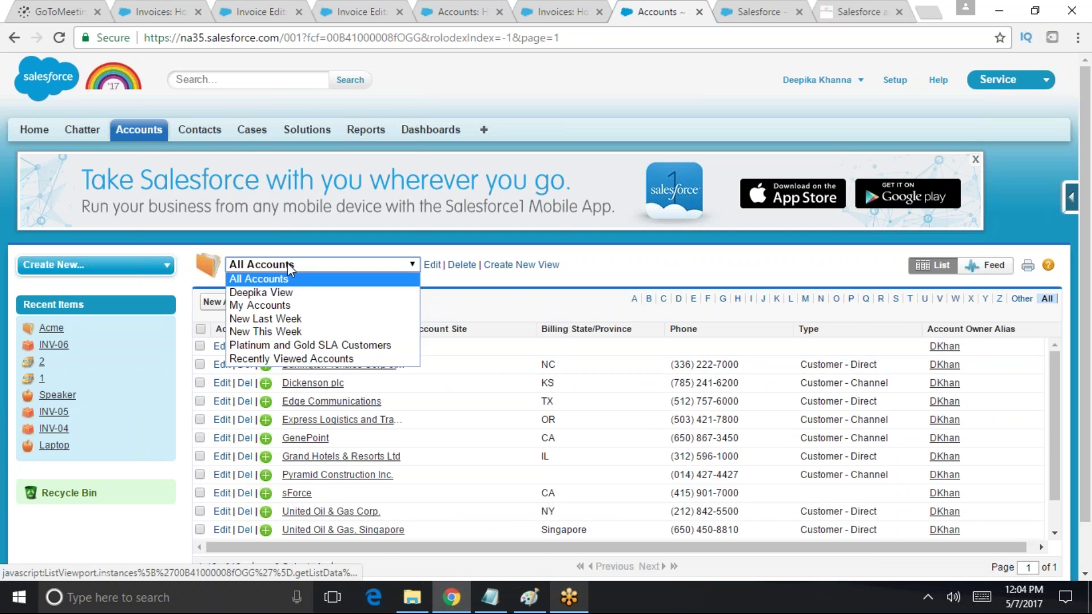
click(285, 292)
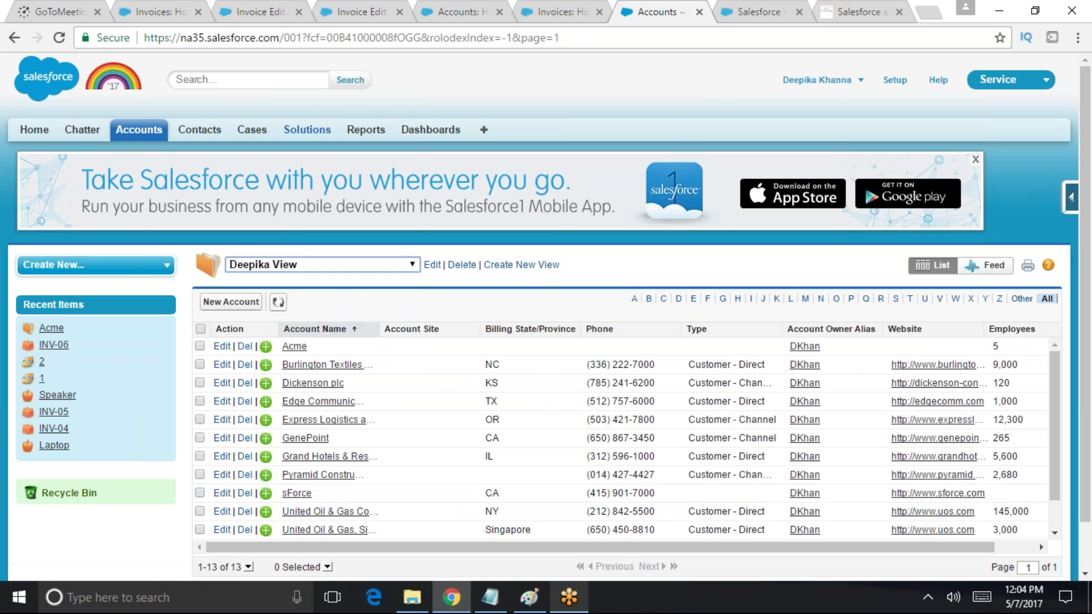
click(203, 126)
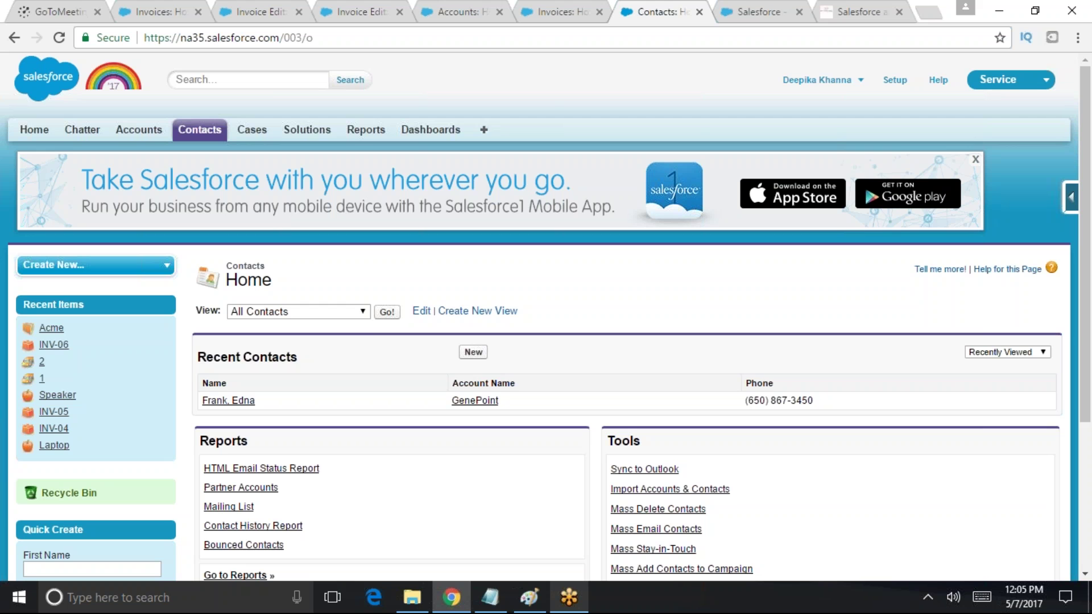
click(340, 311)
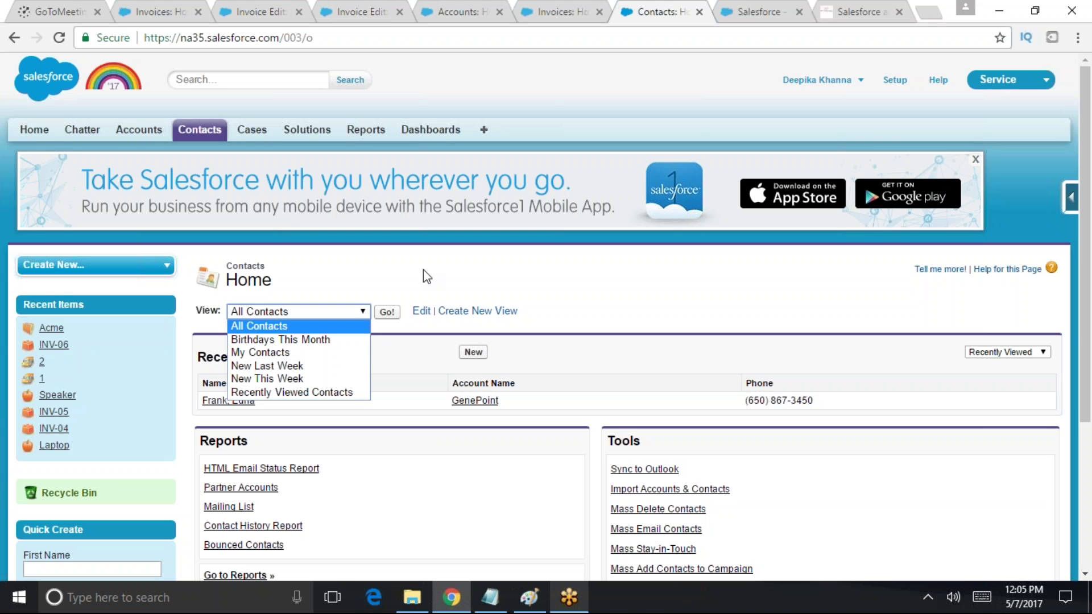
Go back to the Accounts home page and open the All Accounts view for editing
click(140, 137)
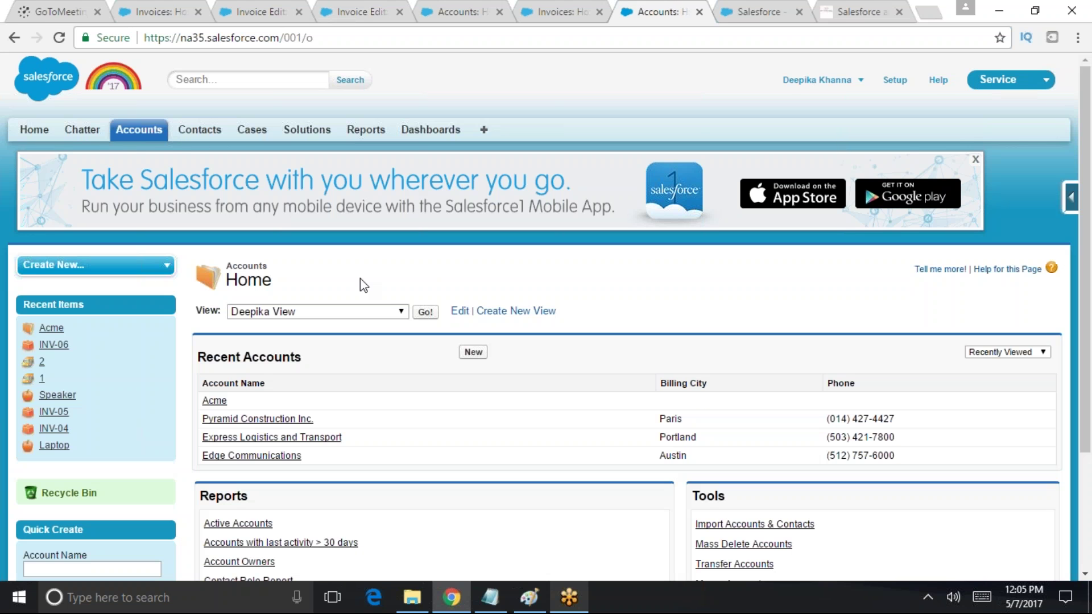
click(327, 313)
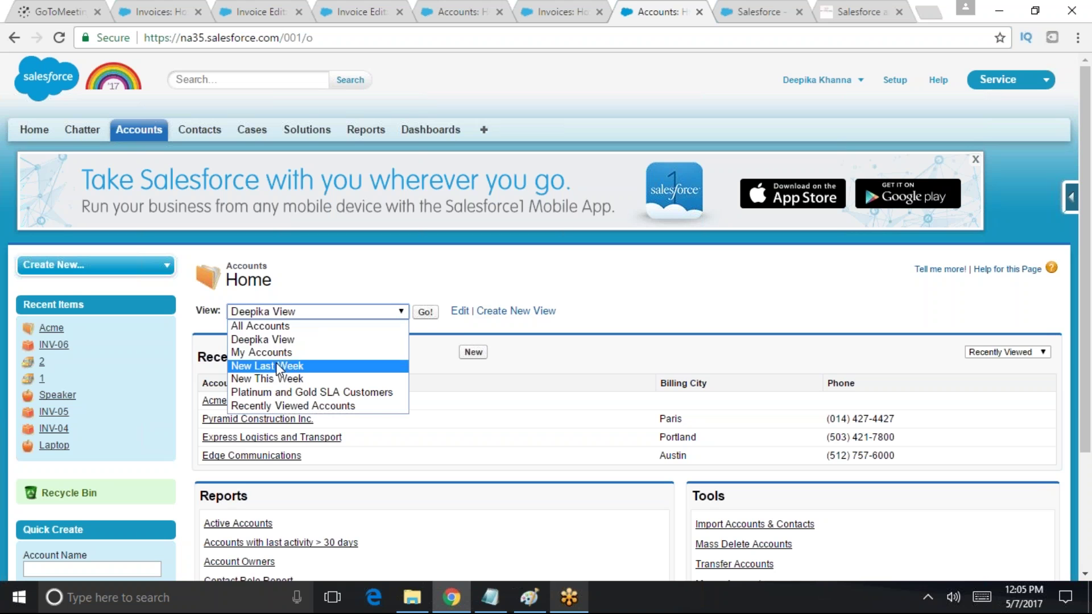
click(275, 327)
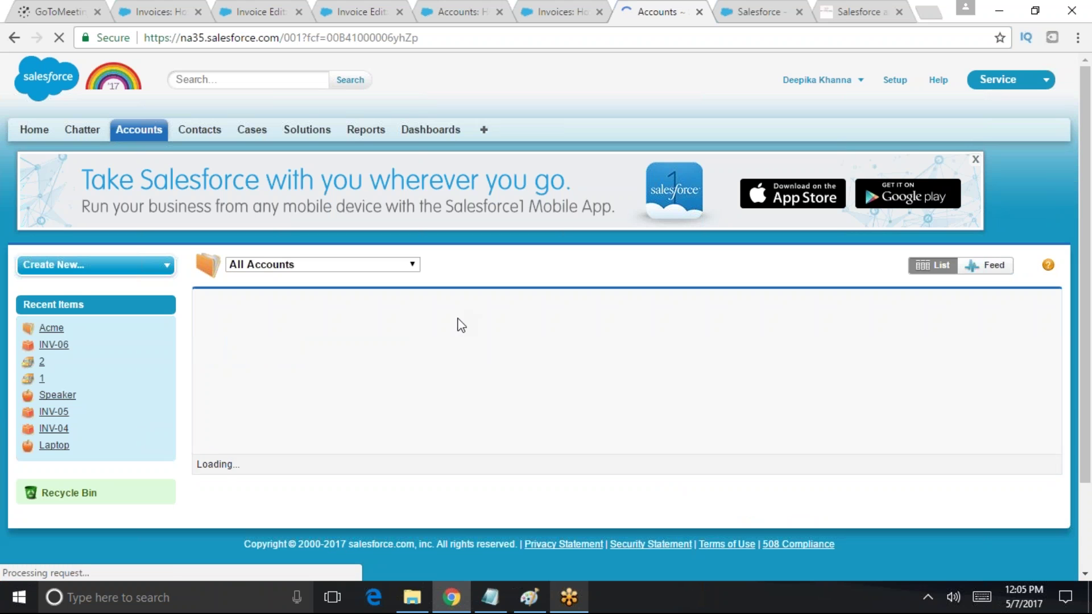
click(432, 265)
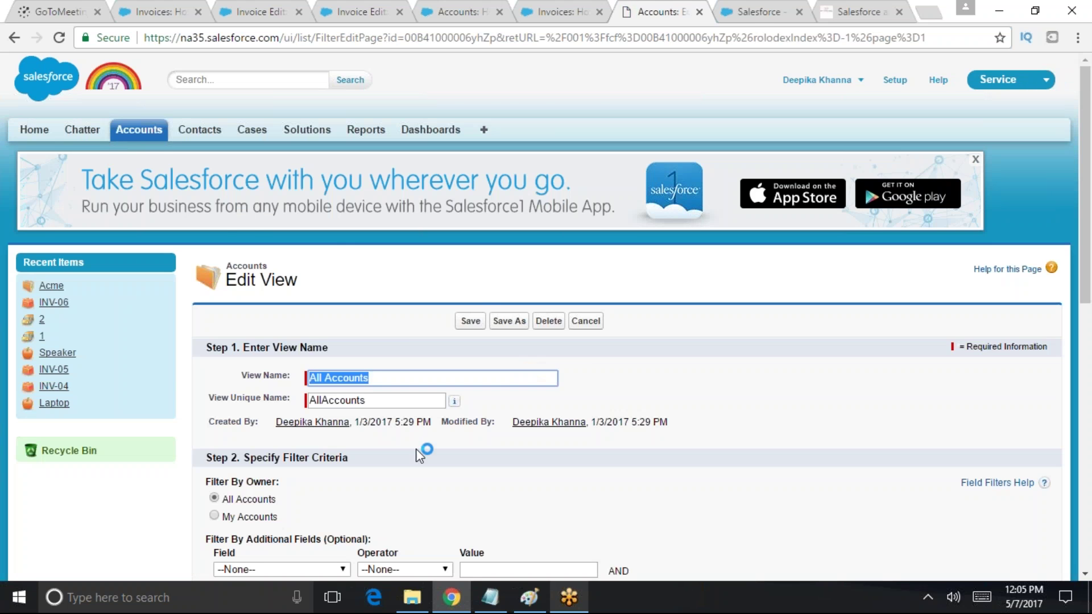
scroll(415, 449, down, 5)
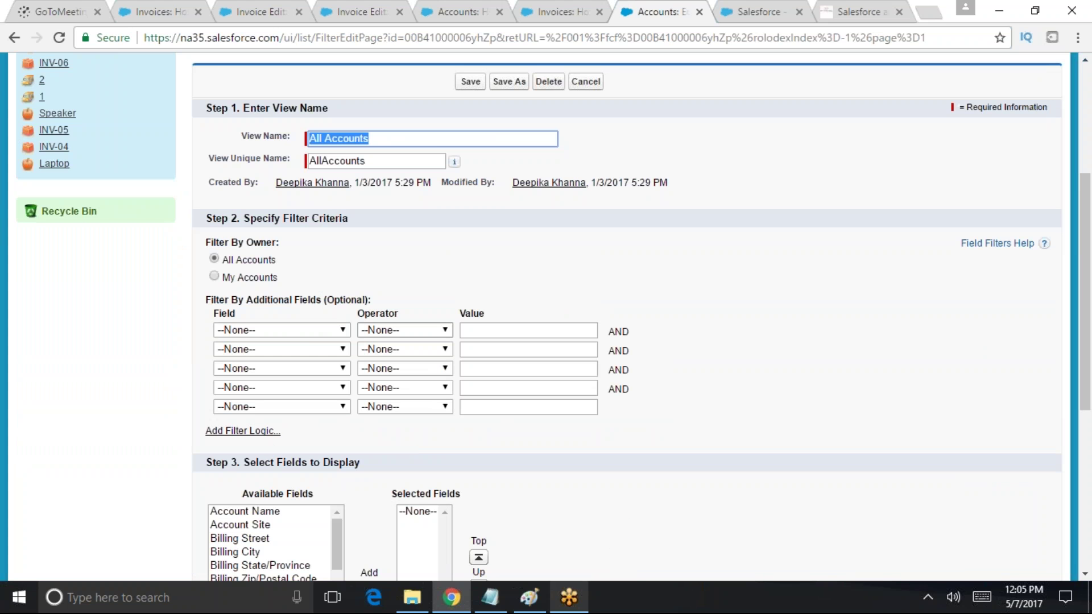
Filter the All Accounts view to Annual Revenue greater than 100000 and save it
click(282, 330)
click(282, 330)
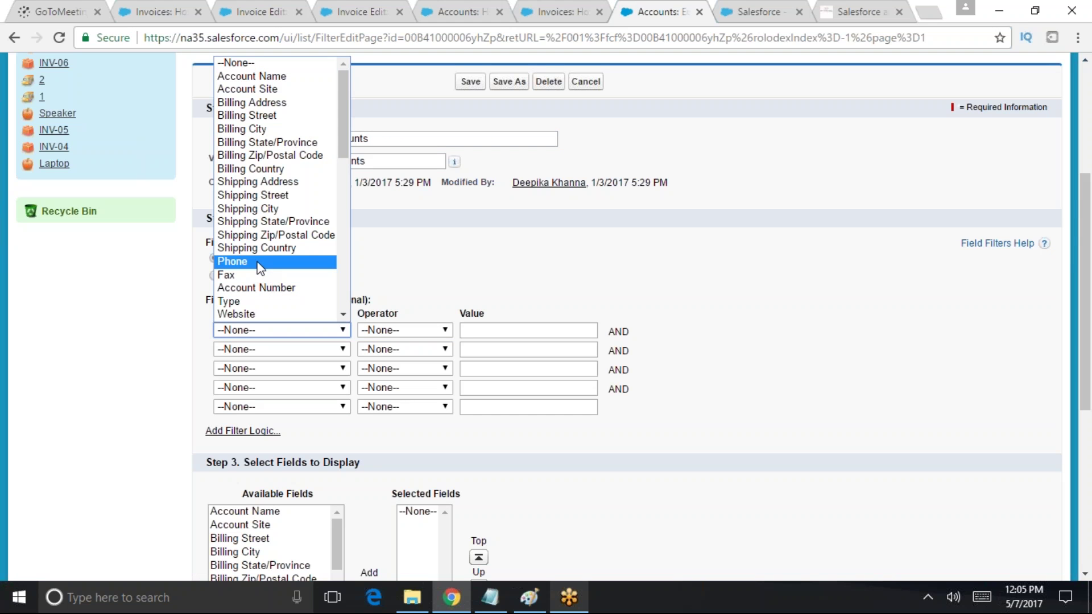
drag(348, 135, 350, 242)
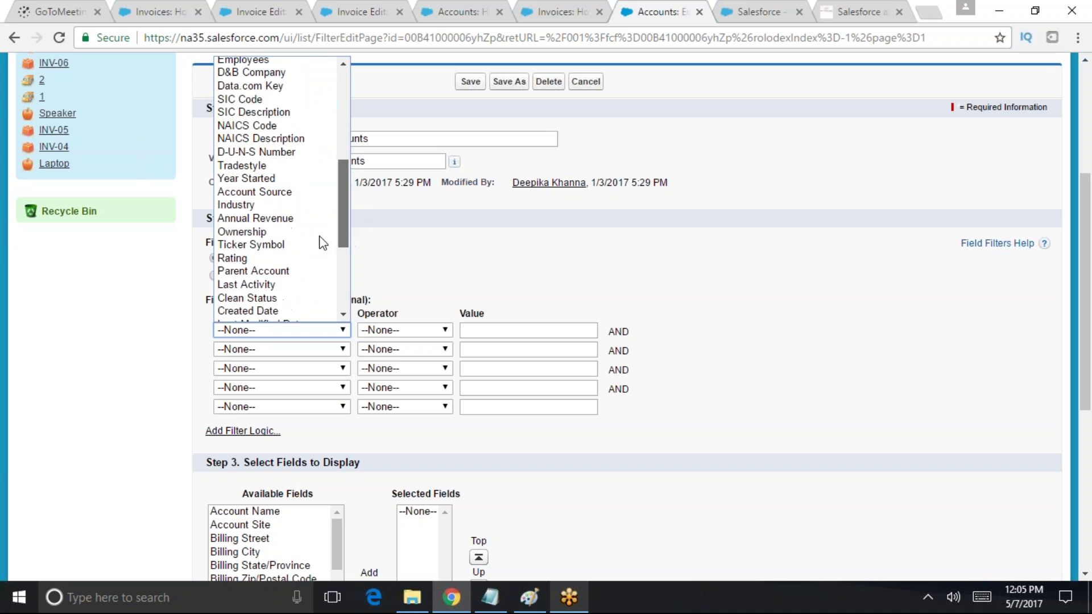
click(295, 212)
click(388, 328)
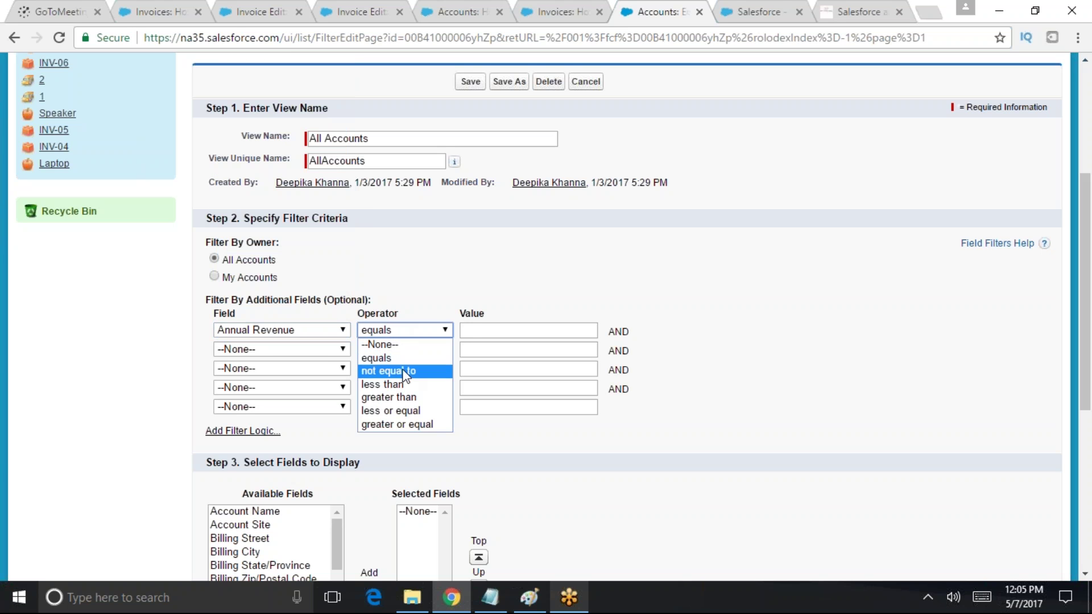
key(Escape)
key(Down)
key(Down)
key(Down)
click(484, 331)
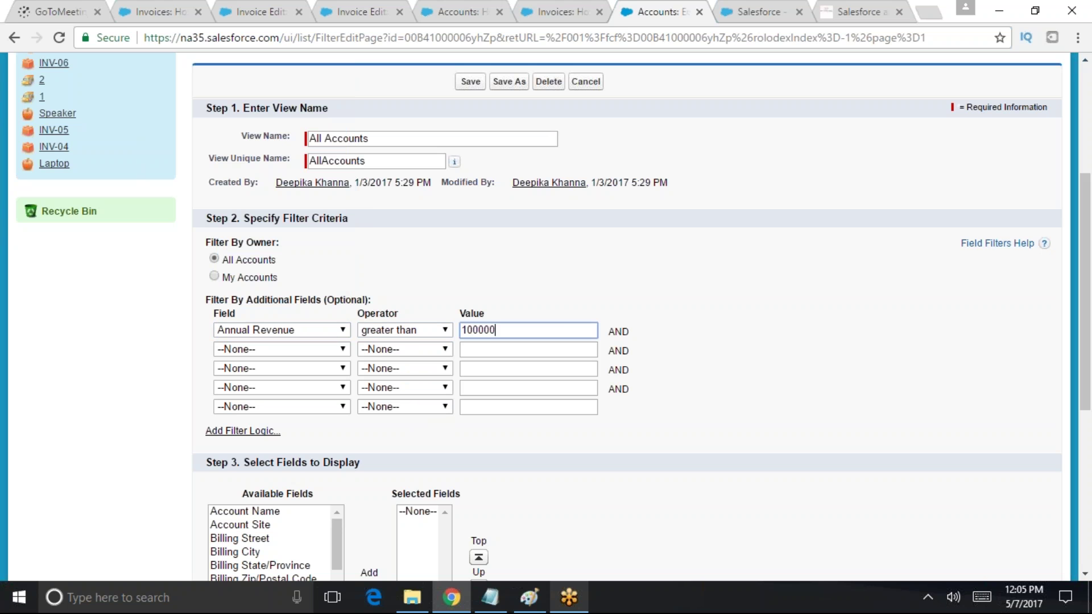
click(470, 81)
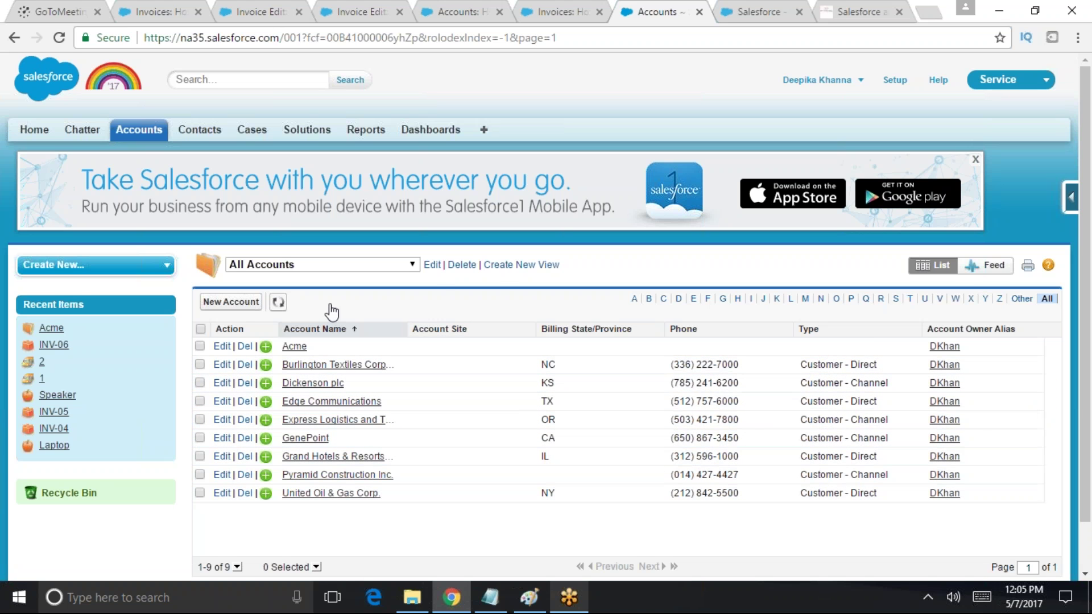
Edit the All Accounts view to add Annual Revenue to its displayed fields, and save it
click(432, 265)
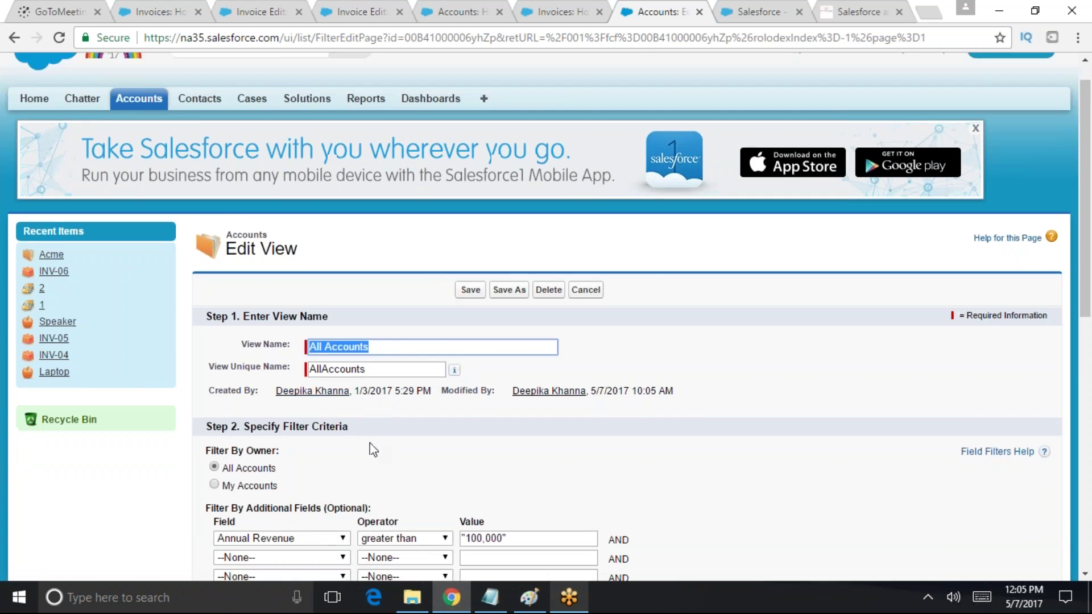
scroll(370, 446, down, 6)
mouse_move(337, 384)
mouse_down()
mouse_move(329, 504)
mouse_move(339, 390)
mouse_move(348, 368)
mouse_move(350, 416)
mouse_move(354, 370)
mouse_up()
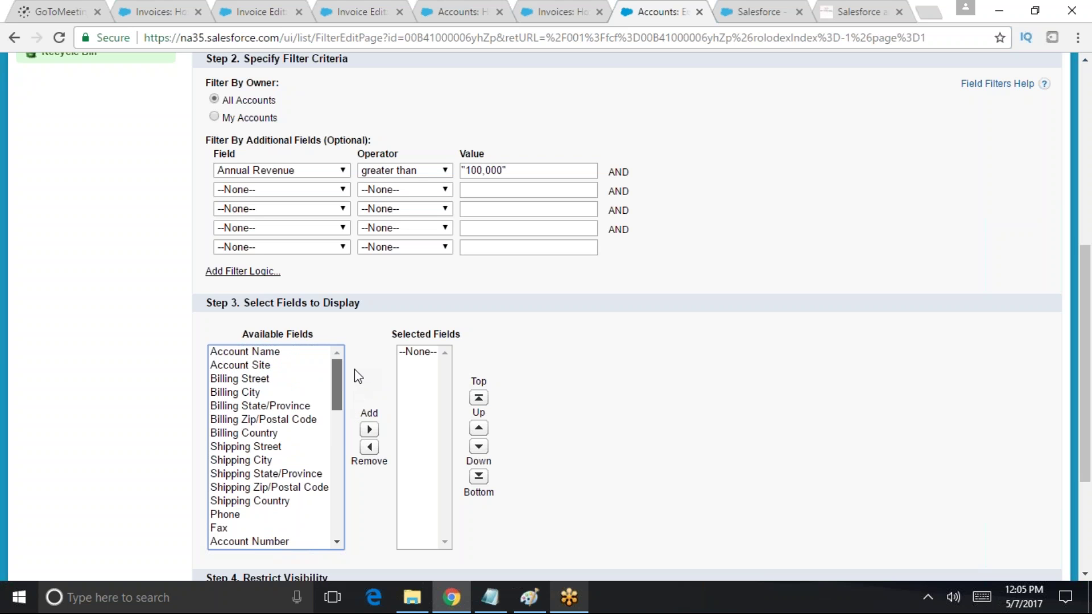
scroll(273, 497, down, 4)
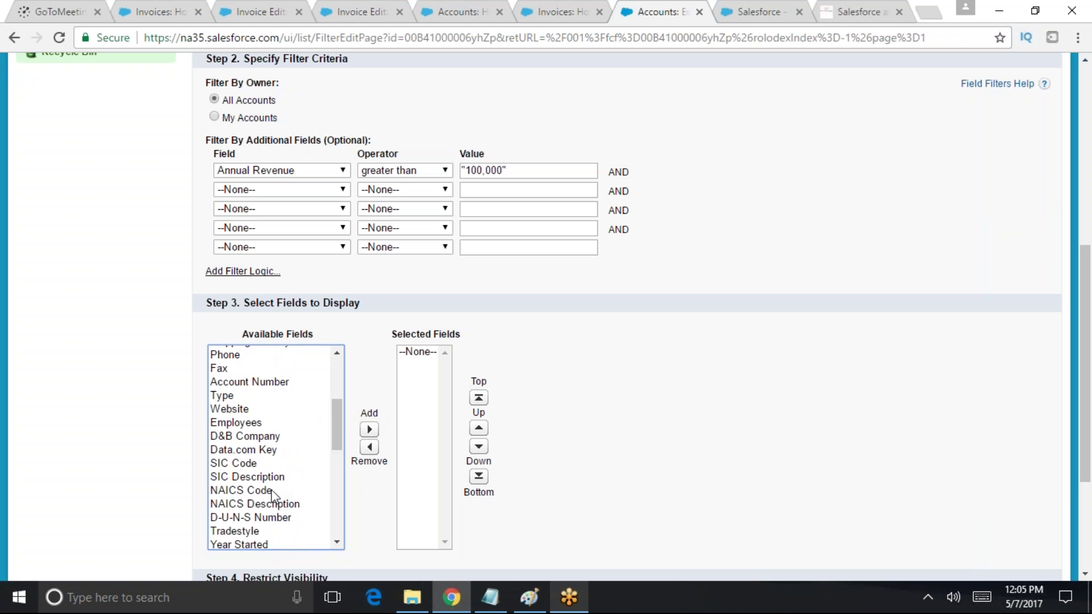
scroll(272, 480, down, 3)
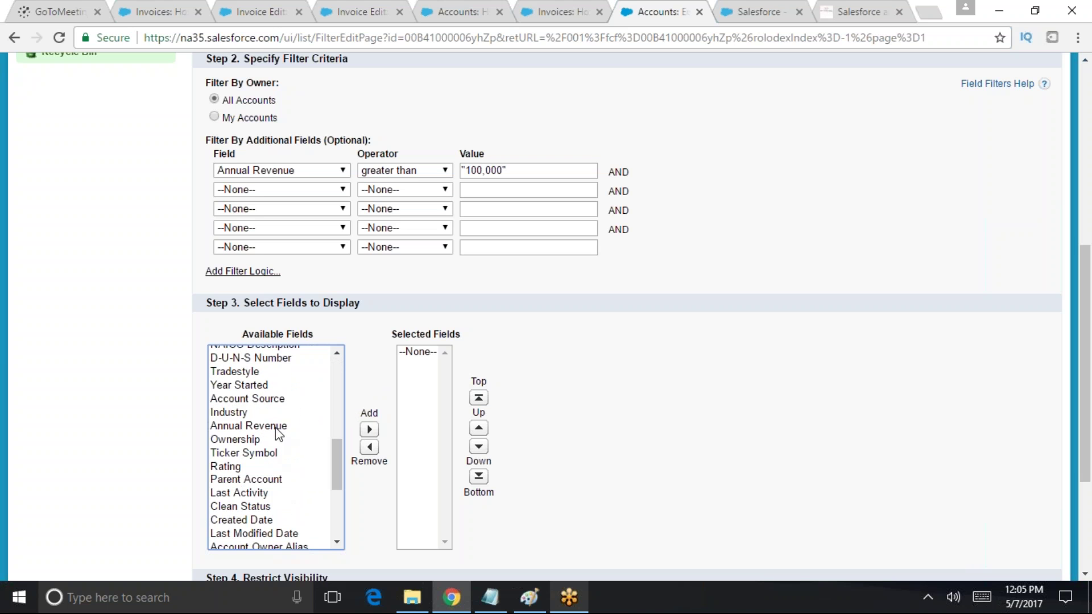
click(274, 425)
click(369, 430)
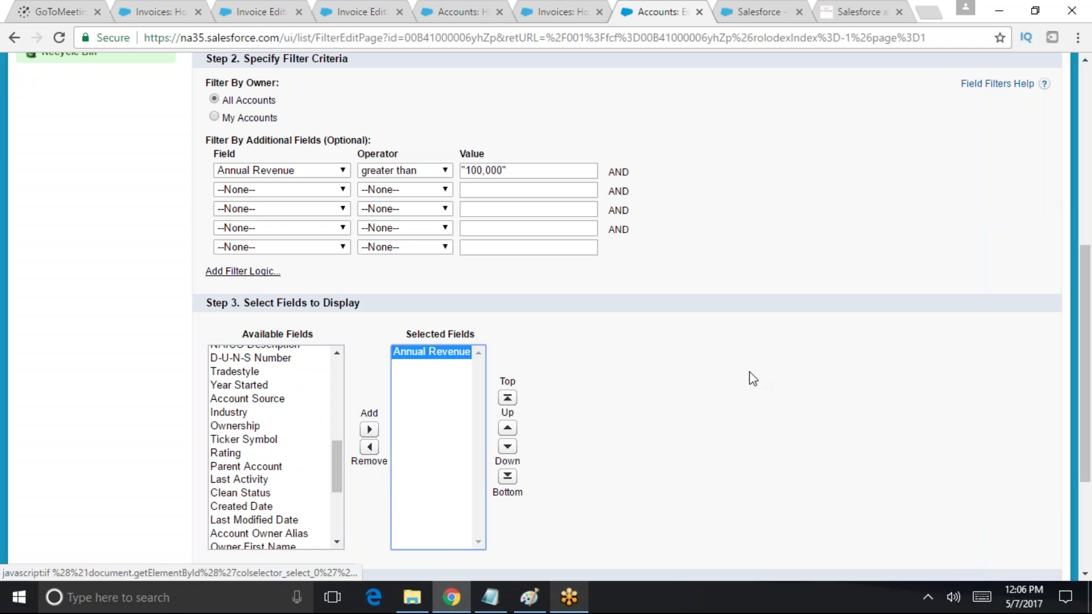
scroll(787, 308, up, 2)
scroll(787, 308, up, 4)
click(470, 320)
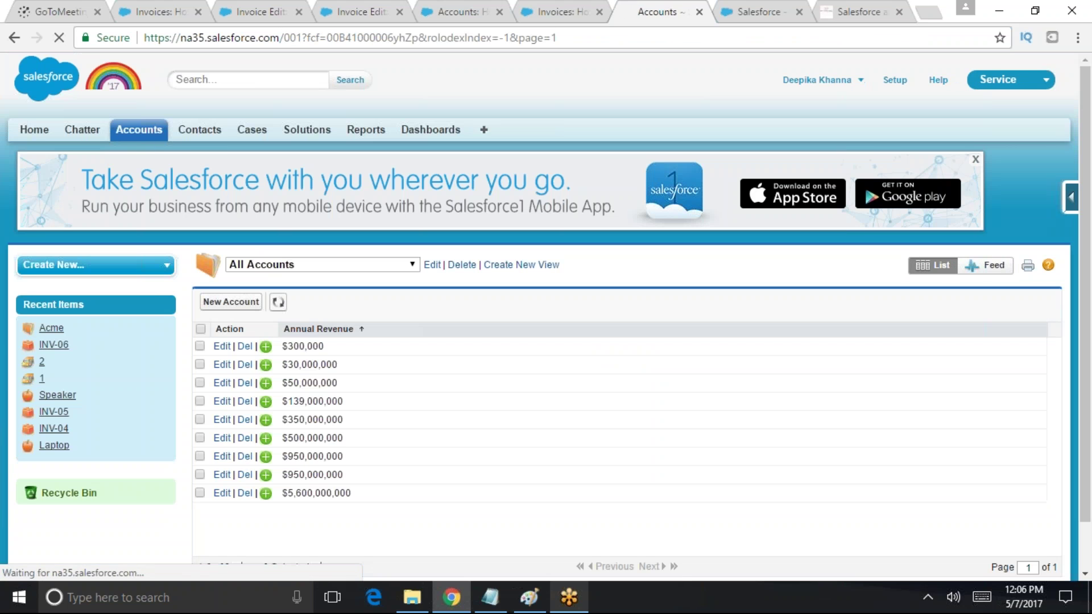
Reopen the All Accounts view from the Accounts home page to check its Annual Revenue column
click(141, 132)
scroll(375, 449, down, 1)
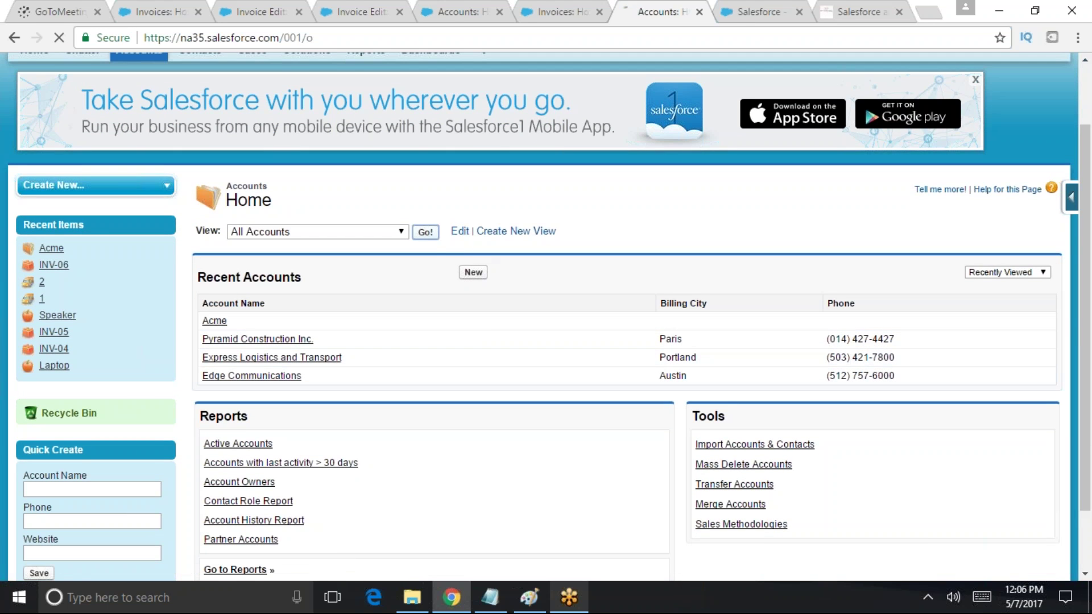
click(425, 232)
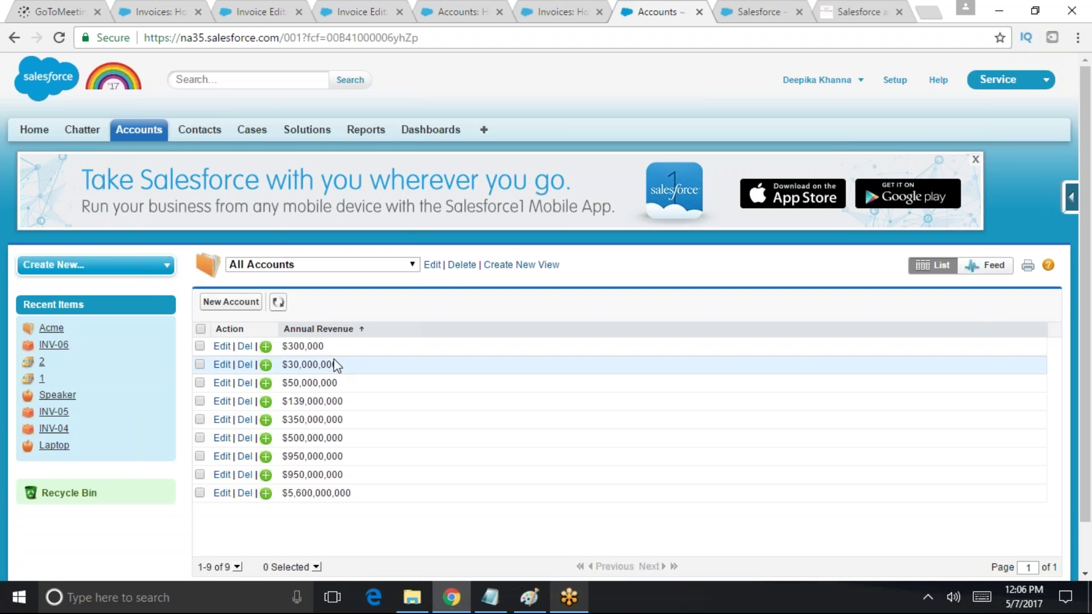
Add the fields from Account Name through Shipping City to the All Accounts view, save it, and review the list
click(431, 265)
scroll(398, 455, down, 5)
drag(276, 432, 286, 490)
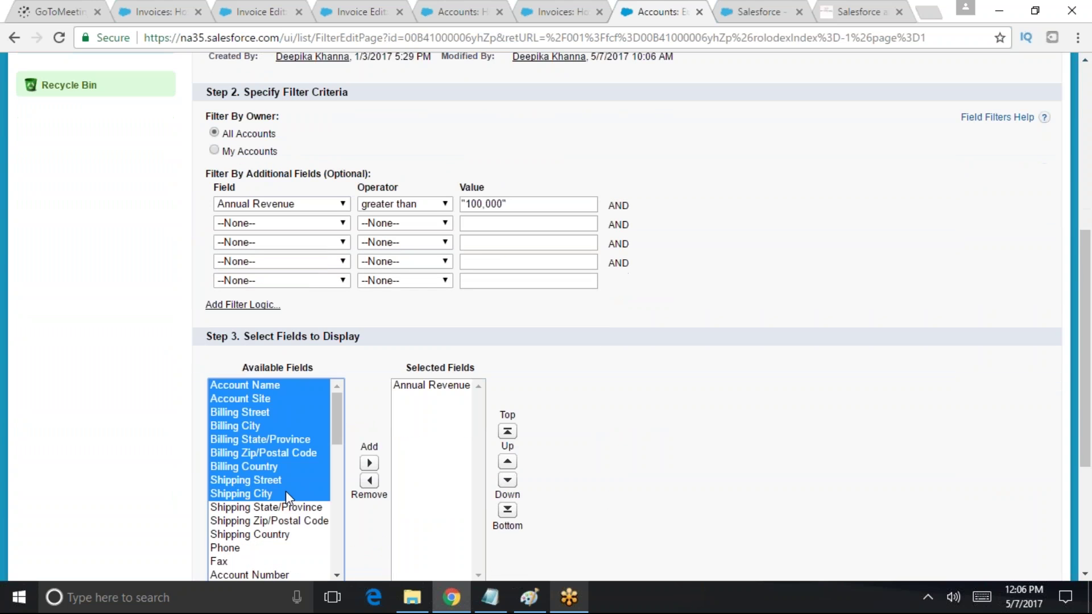
click(368, 462)
scroll(635, 481, down, 1)
scroll(569, 480, down, 3)
click(480, 500)
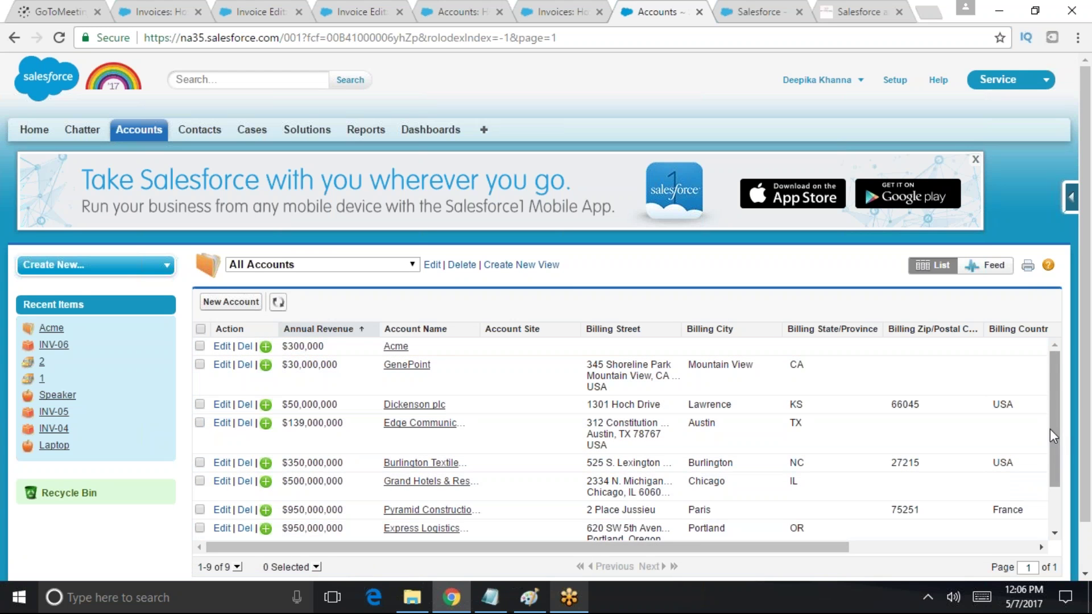
scroll(1049, 429, down, 2)
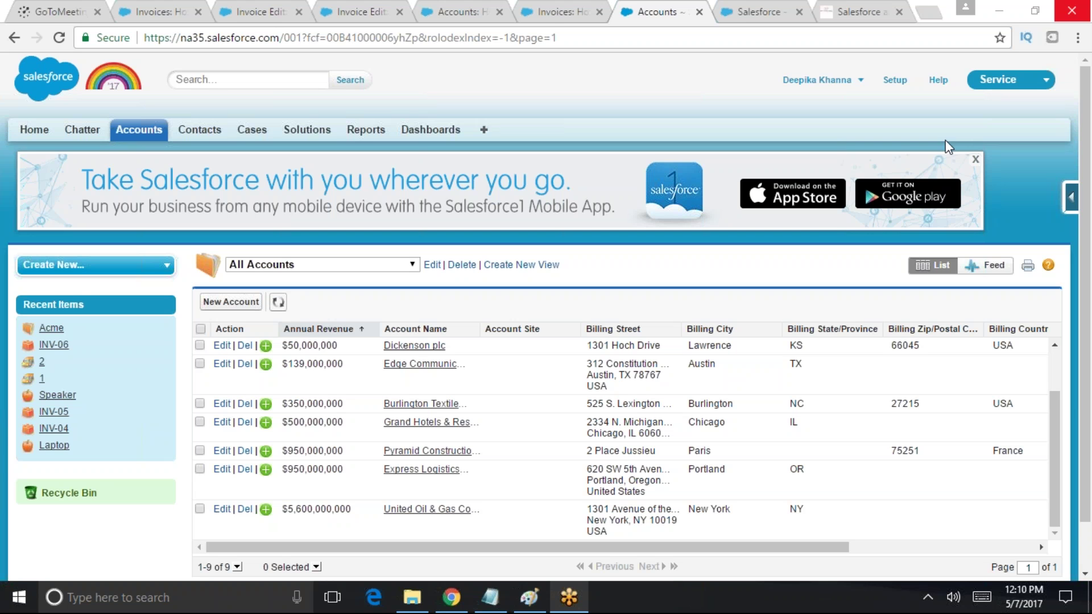
Search Google for "salesforce forums" in a new browser tab
click(928, 43)
key(ctrl+t)
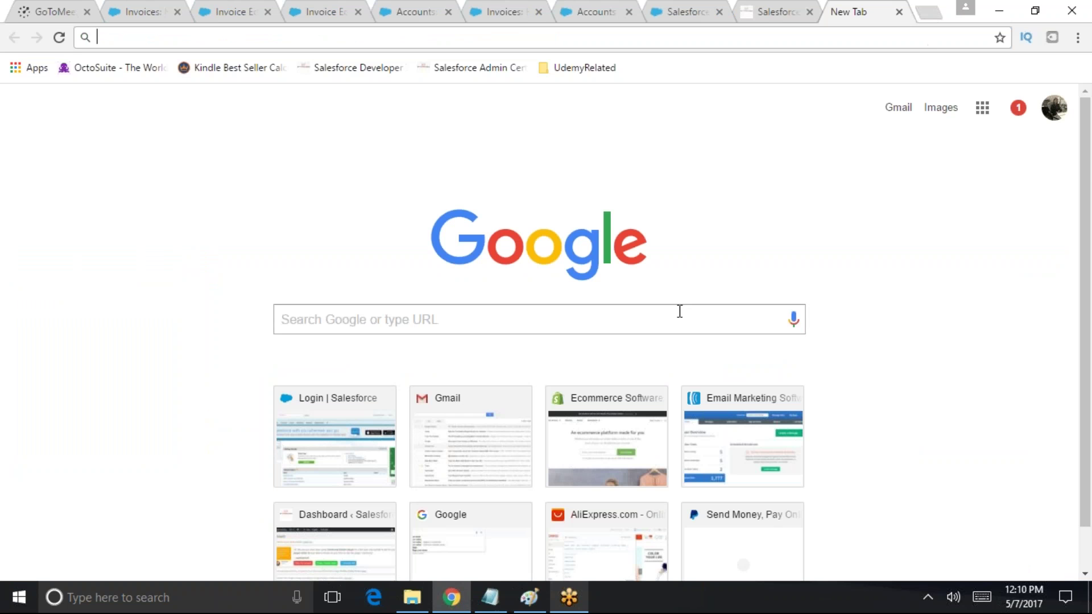
click(719, 323)
text(salesforce do)
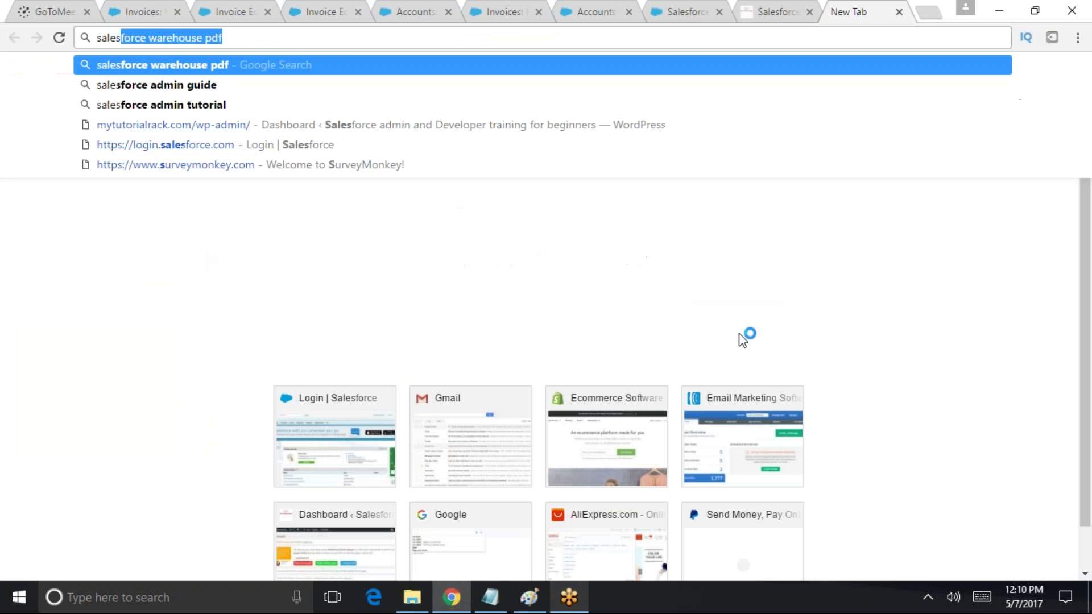
key(BackSpace)
key(BackSpace)
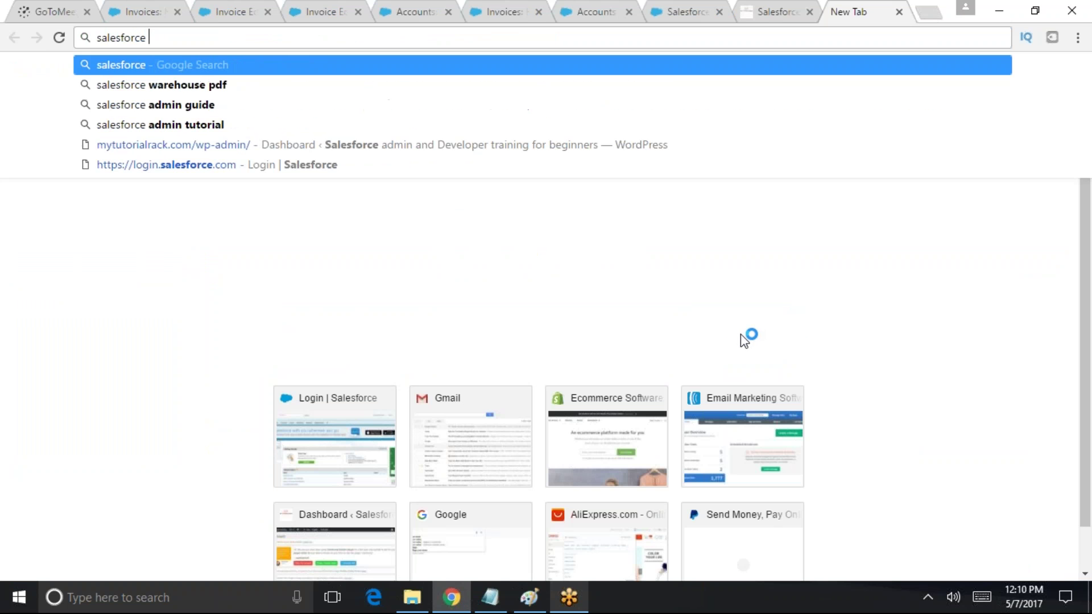
text(fo)
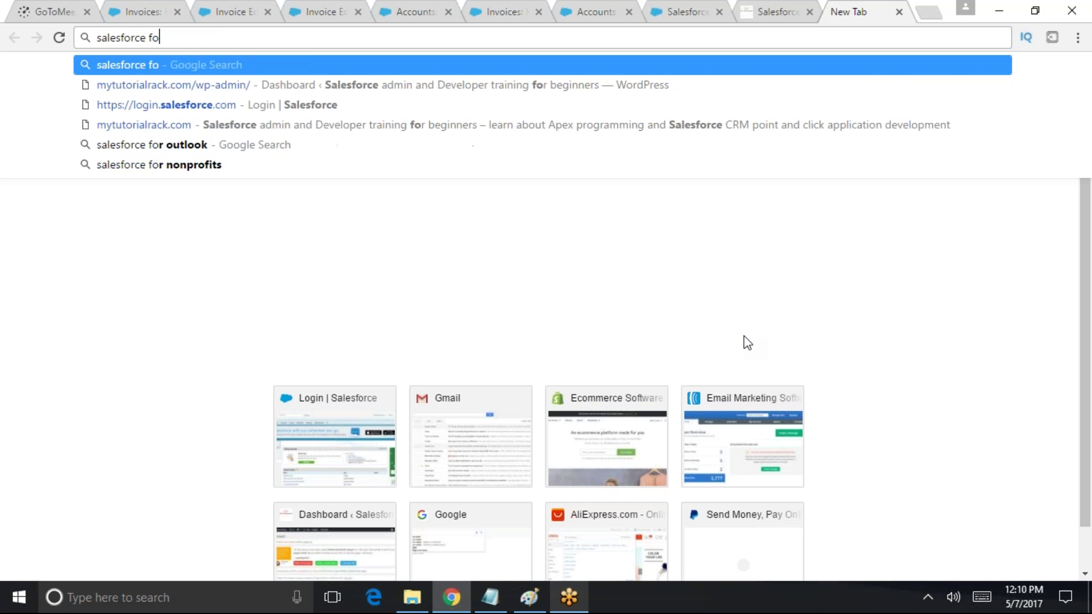
text(rum)
key(BackSpace)
text(um)
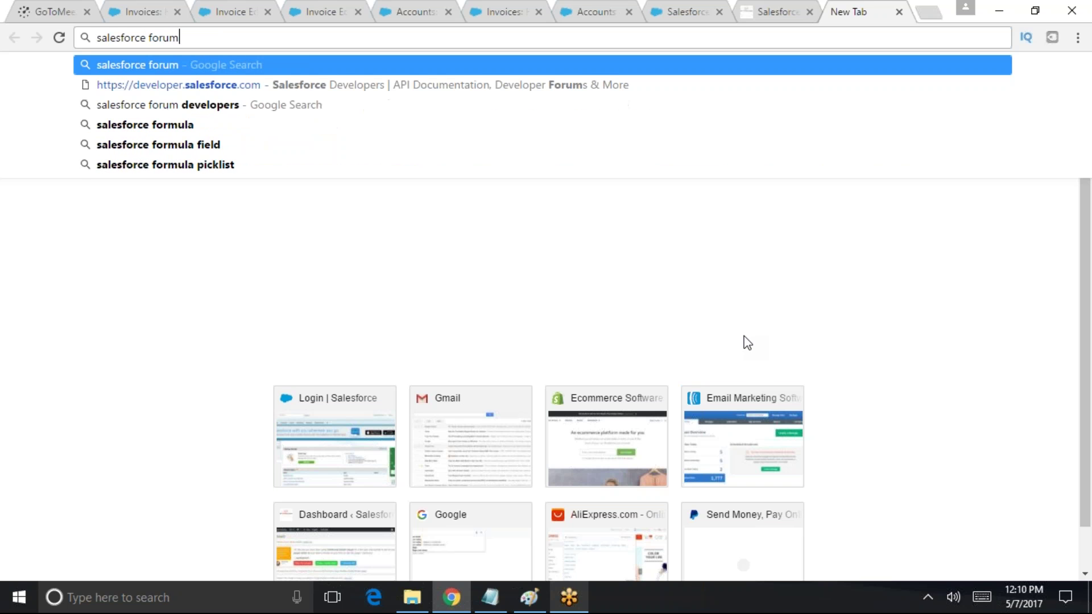
text(s)
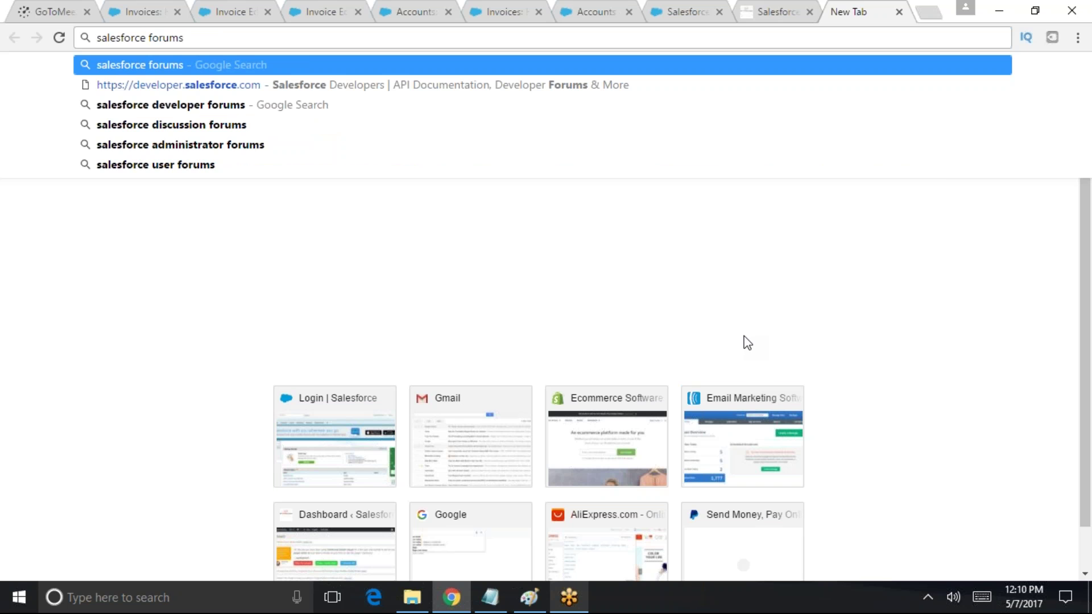
key(Return)
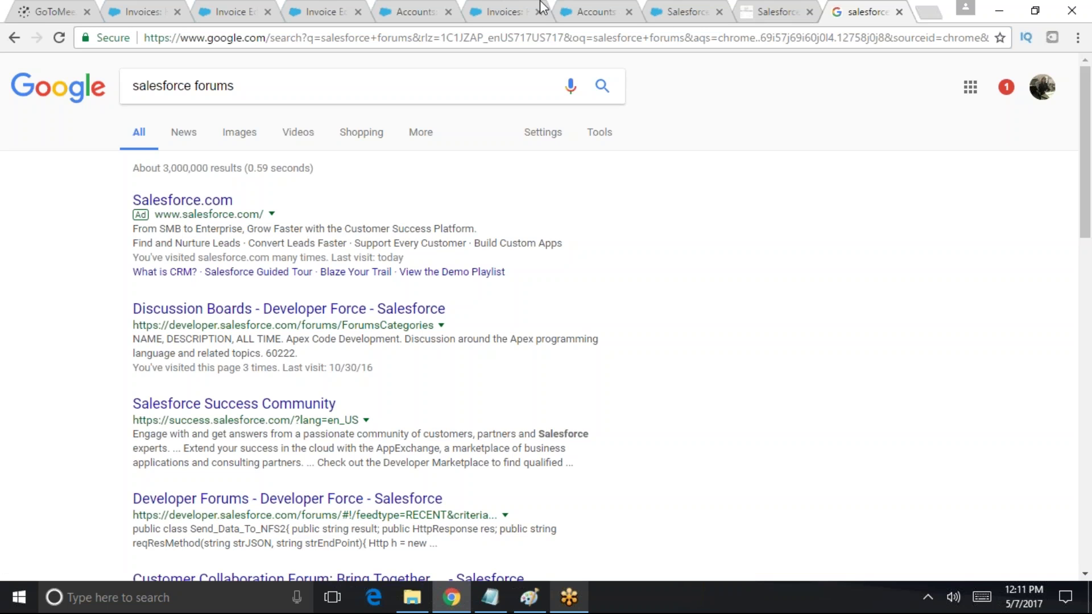
Replace the Google search with "apex workbook salesforce" and run it
triple_click(312, 85)
text(apex)
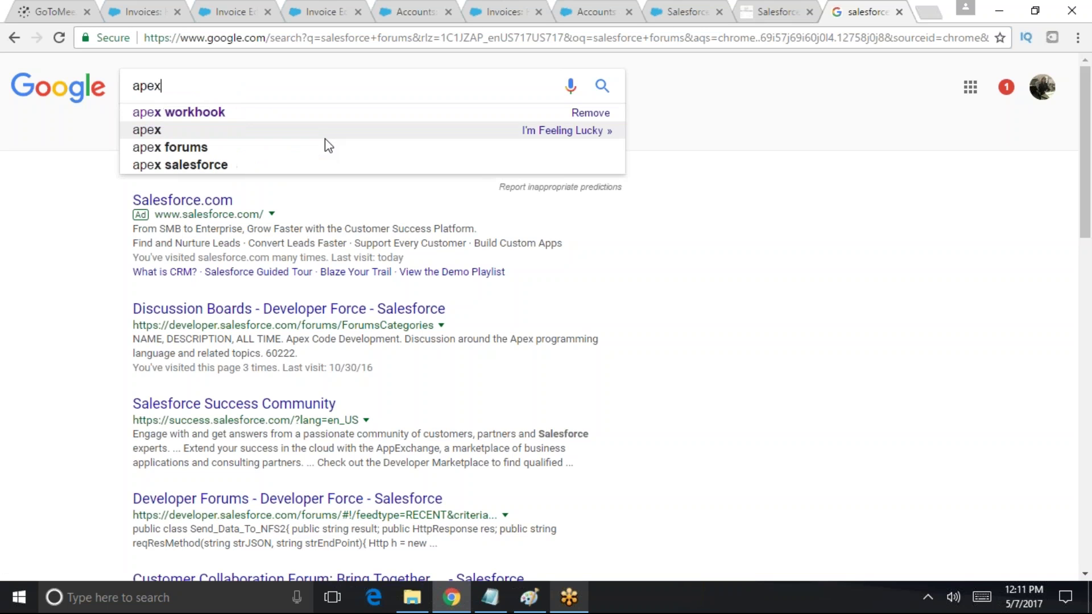
key(Down)
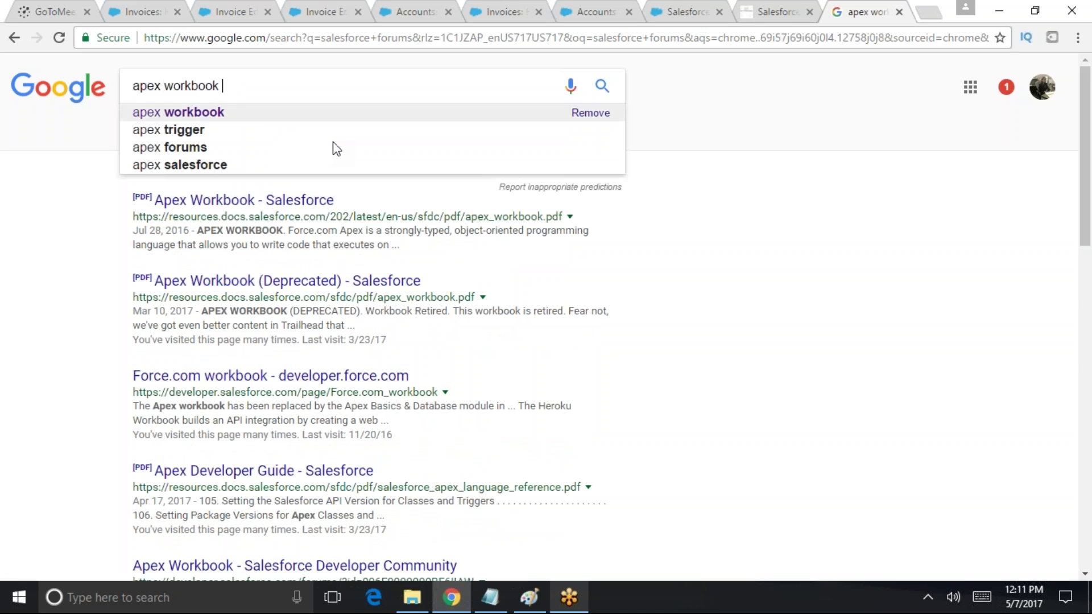
key(Up)
key(Up)
key(Return)
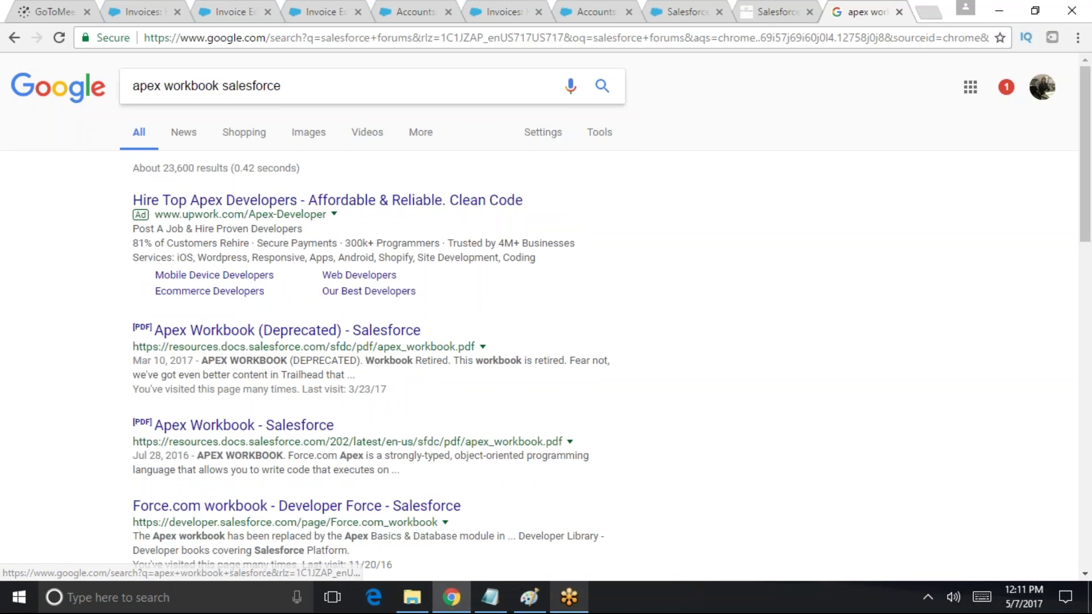
View the Salesforce Apex Workbook PDF from the results, return to Google, and search for "apex developer guide pdf"
click(245, 426)
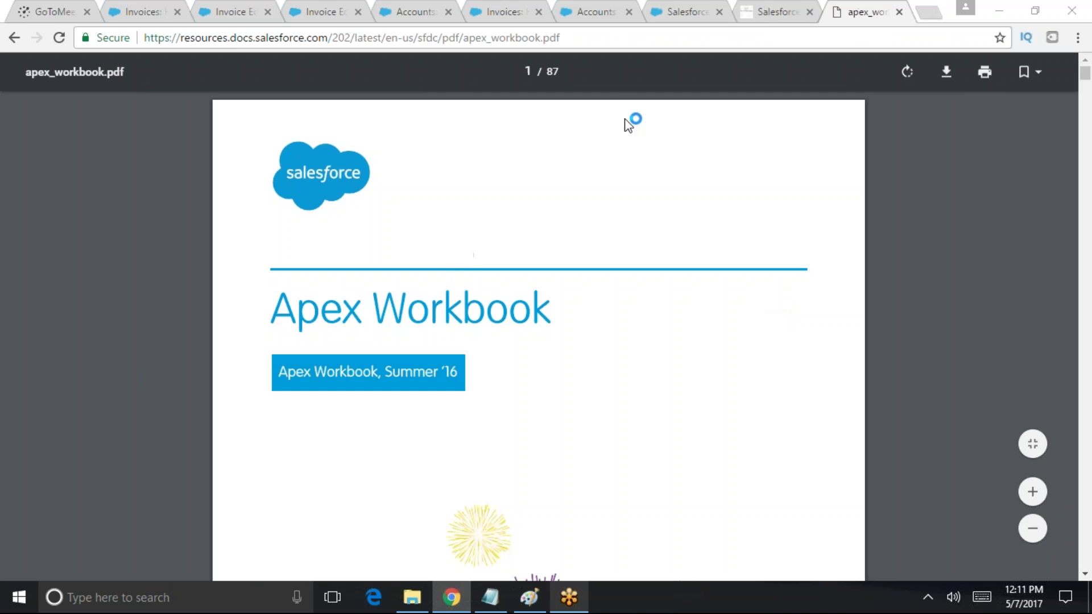
click(14, 38)
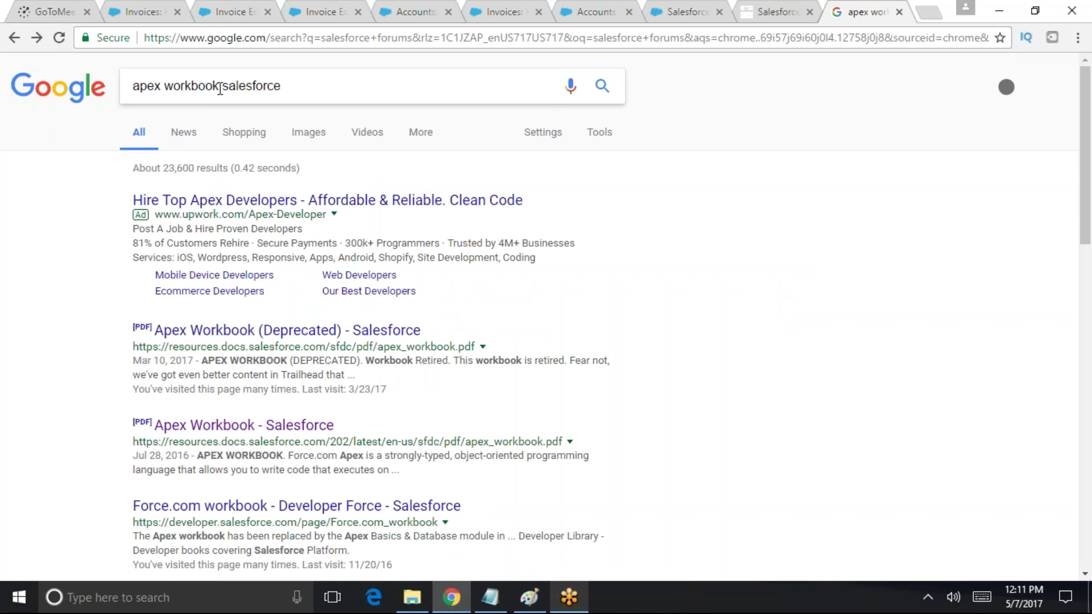
drag(165, 85, 884, 74)
key(BackSpace)
text(de)
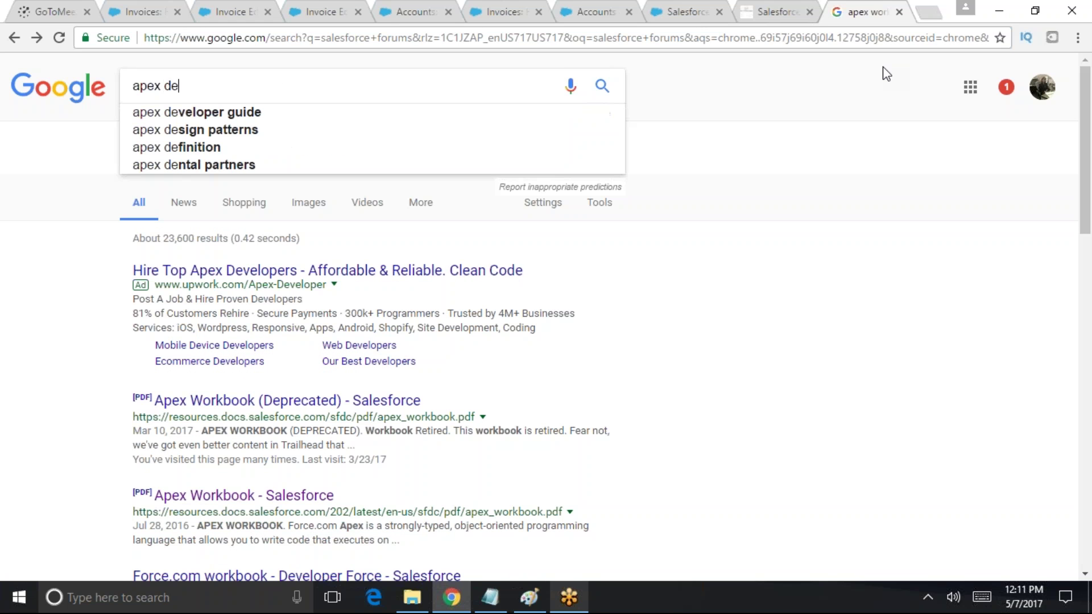
text(veloper guide)
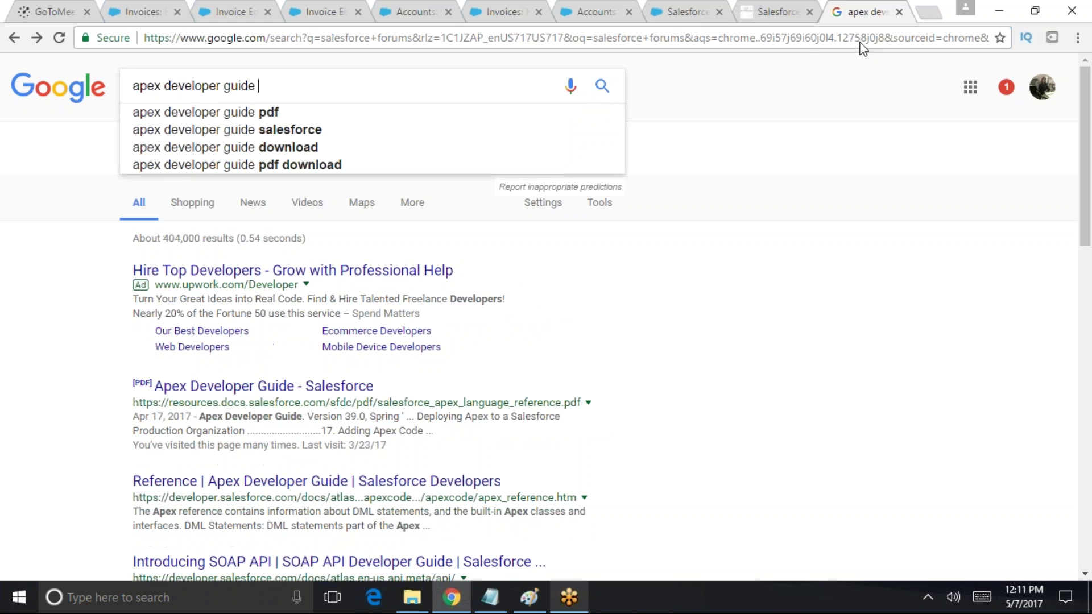
click(272, 114)
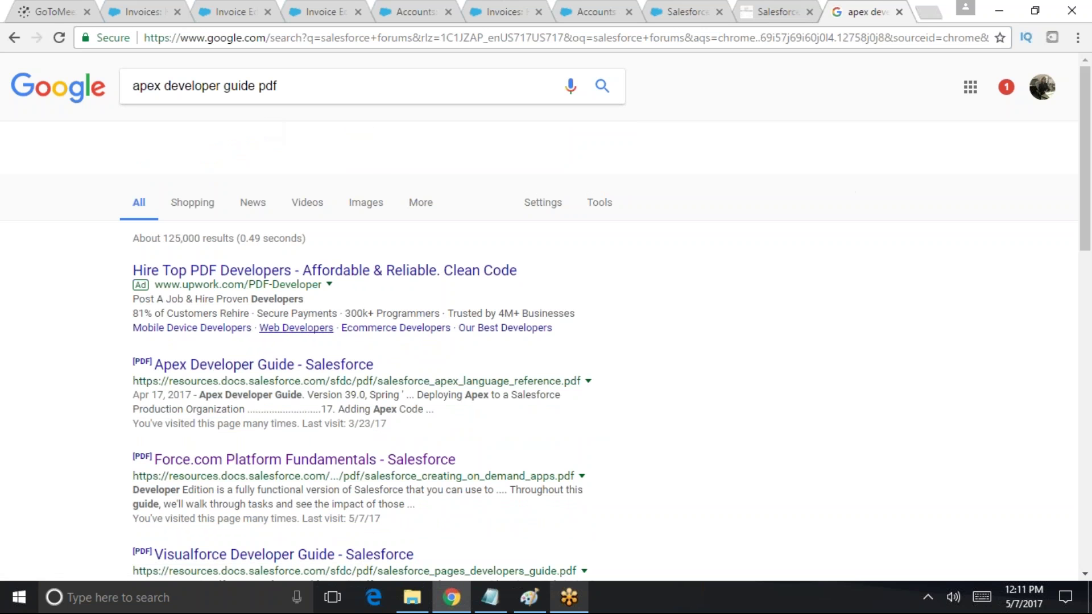
Open the Apex Developer Guide PDF from the results and examine its table of contents through Chapter 6
click(260, 365)
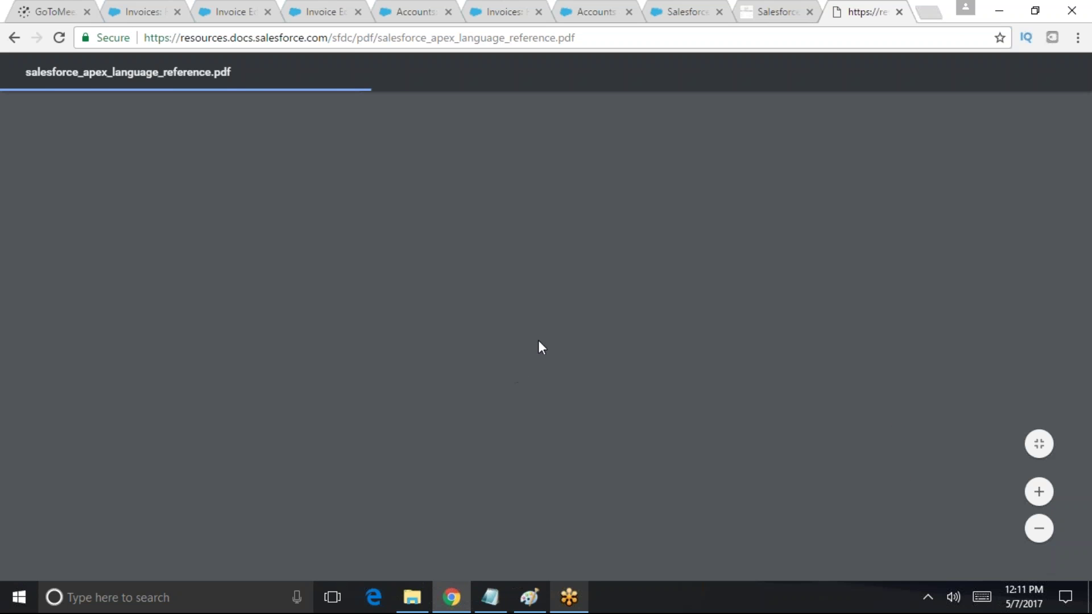
scroll(483, 419, down, 15)
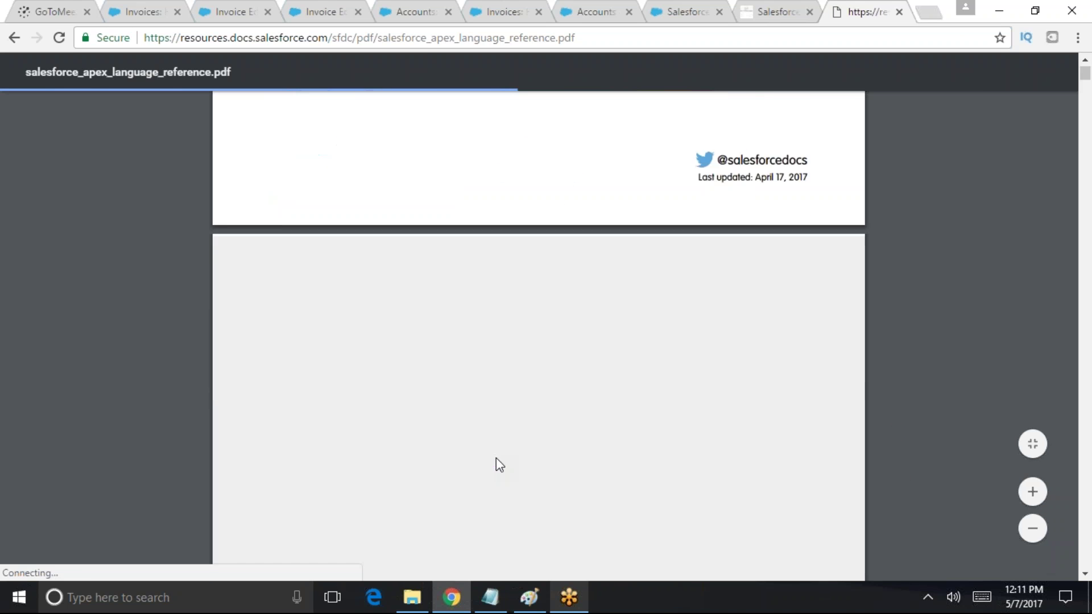
scroll(509, 438, down, 10)
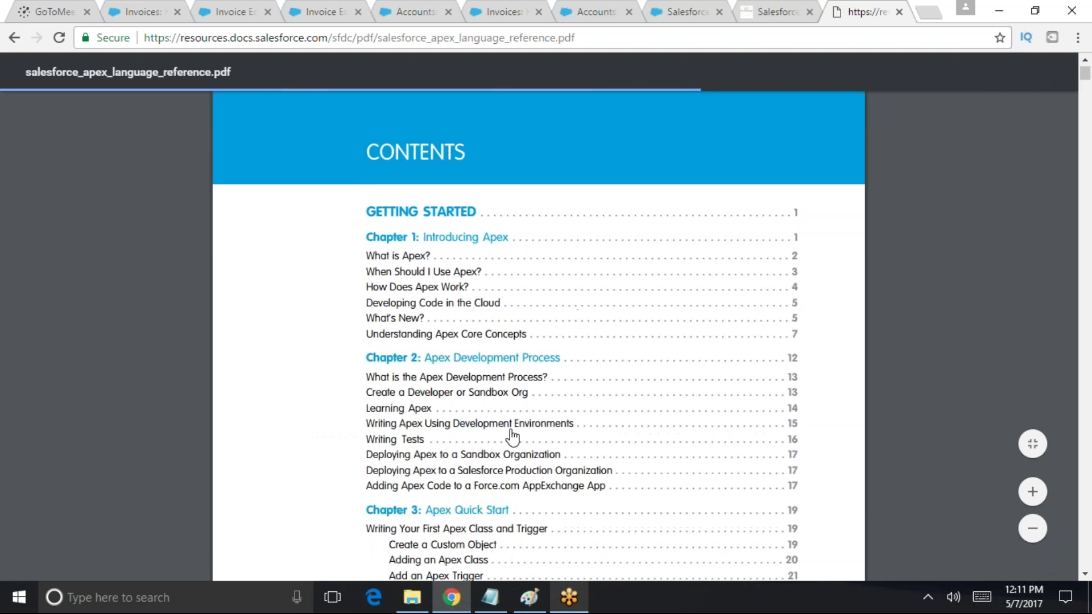
scroll(451, 495, down, 1)
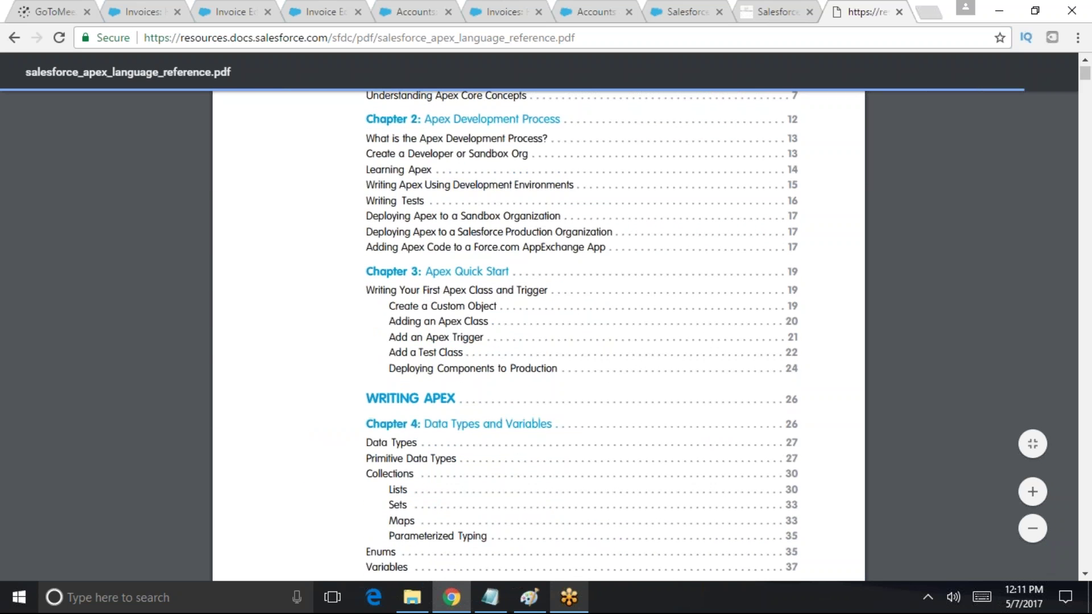
scroll(537, 500, up, 3)
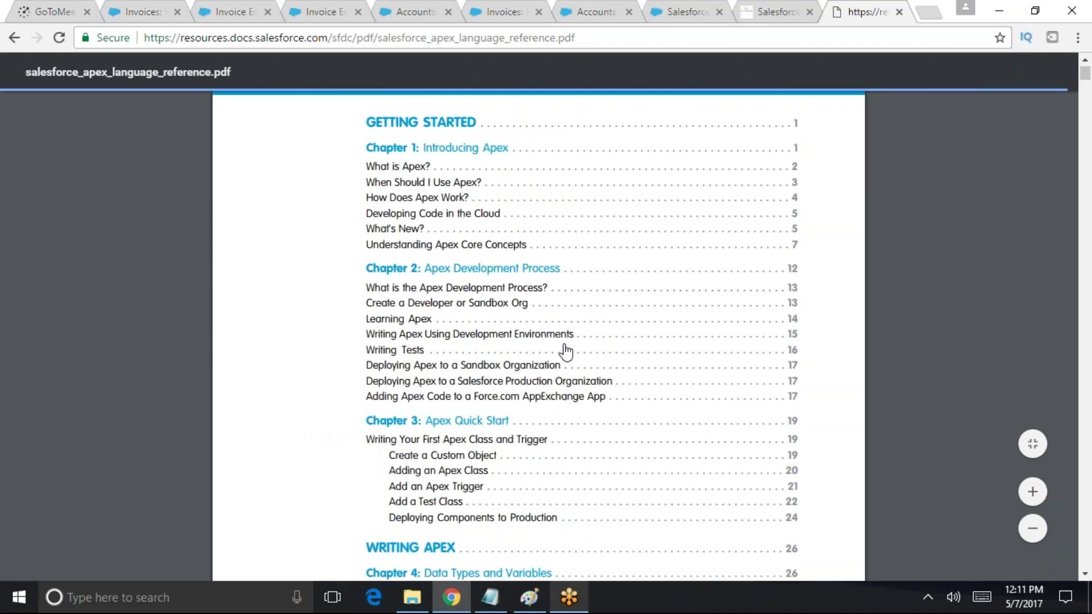
scroll(566, 351, down, 8)
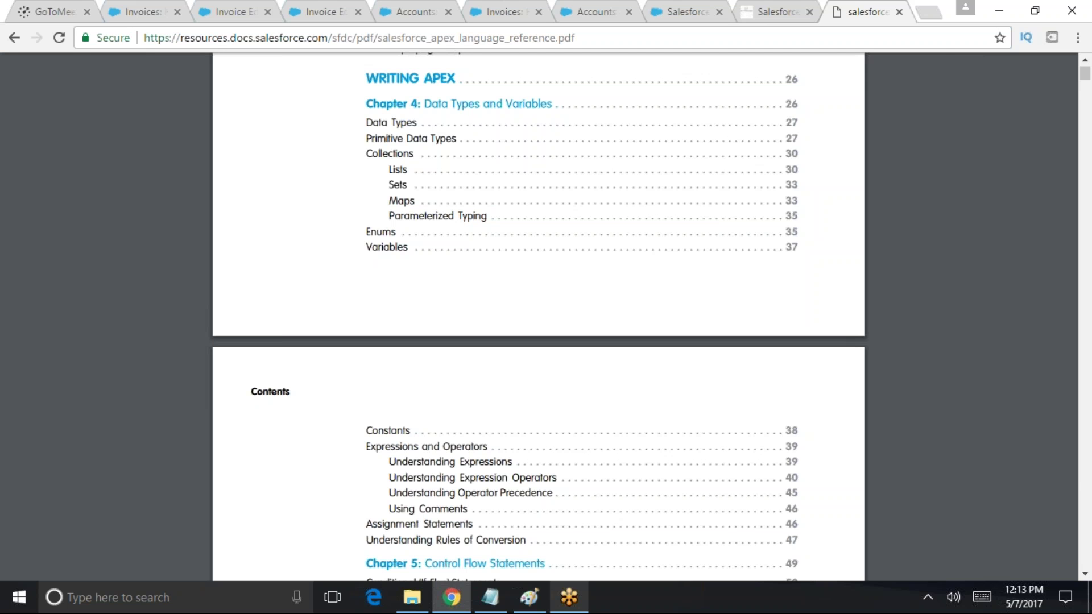
scroll(591, 421, down, 10)
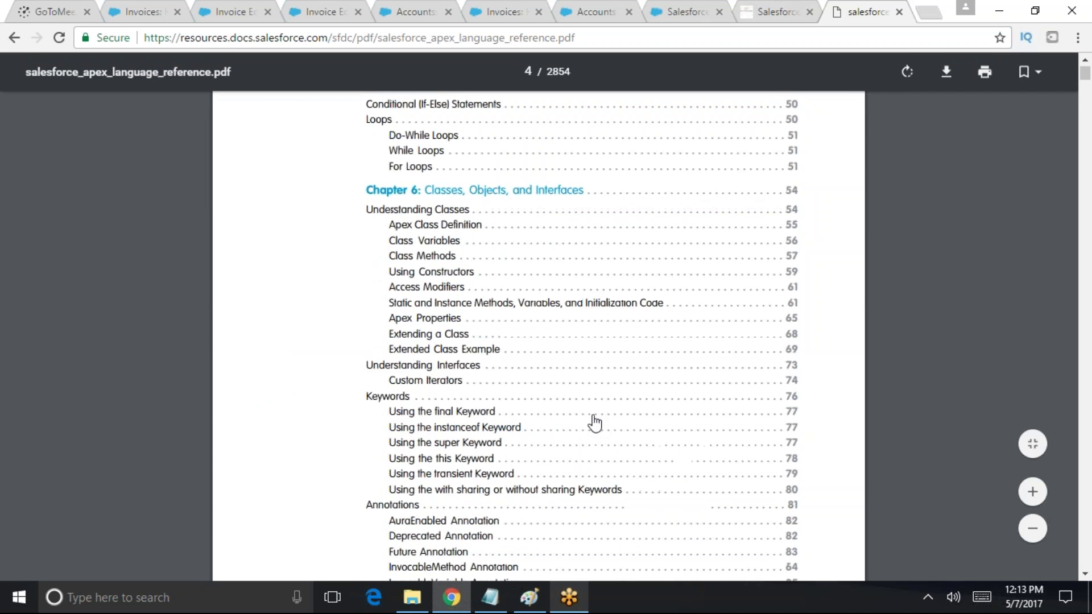
scroll(831, 473, up, 4)
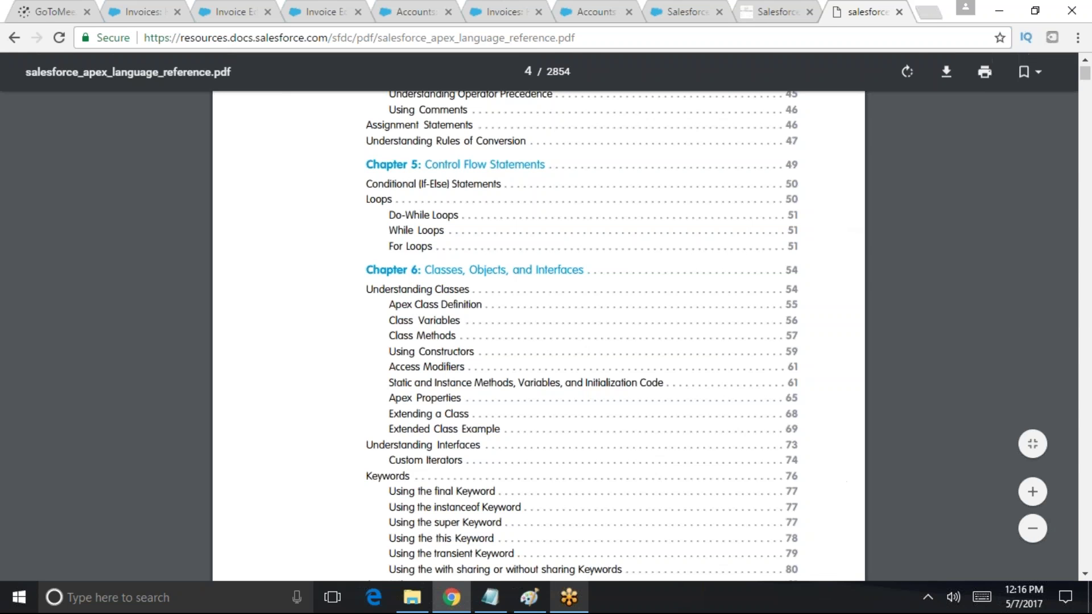
Switch to Notepad and review the notes on state IF and CASE formulas and custom object limits
click(534, 600)
click(490, 597)
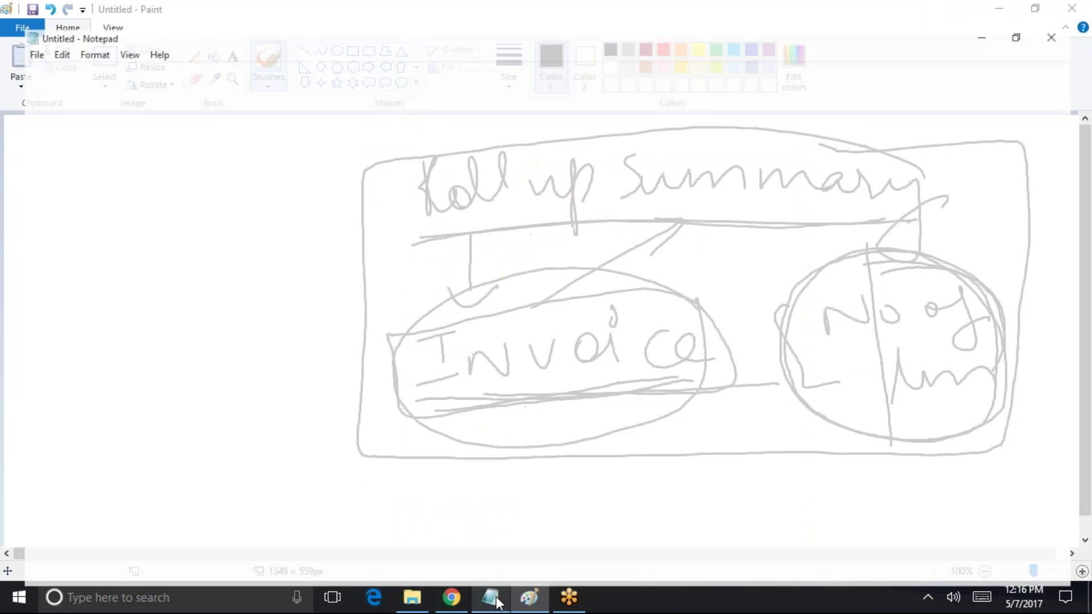
drag(12, 45, 233, 326)
click(198, 102)
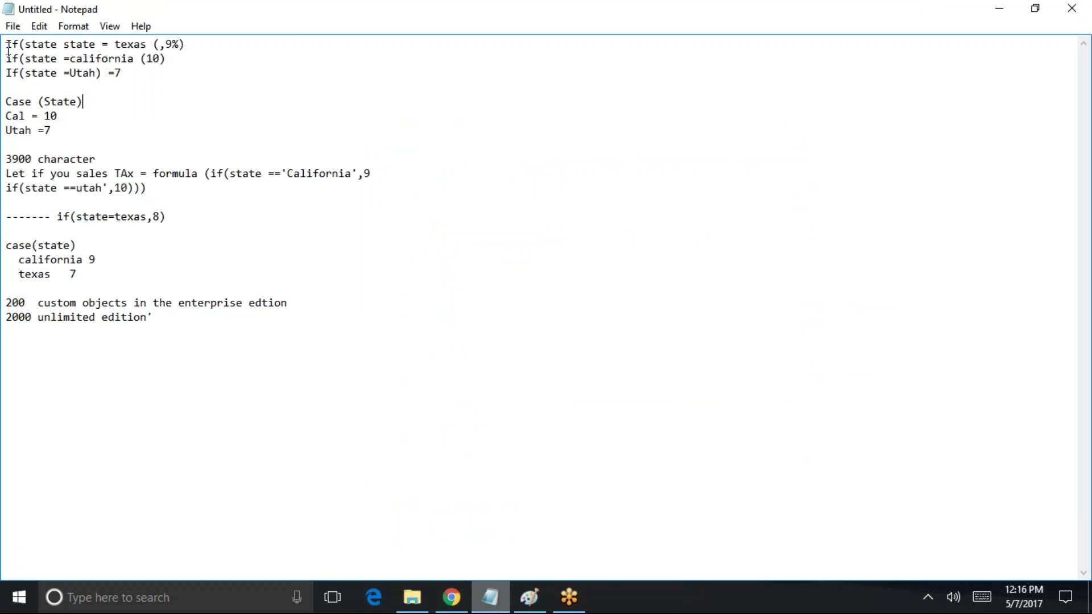
drag(11, 51, 170, 338)
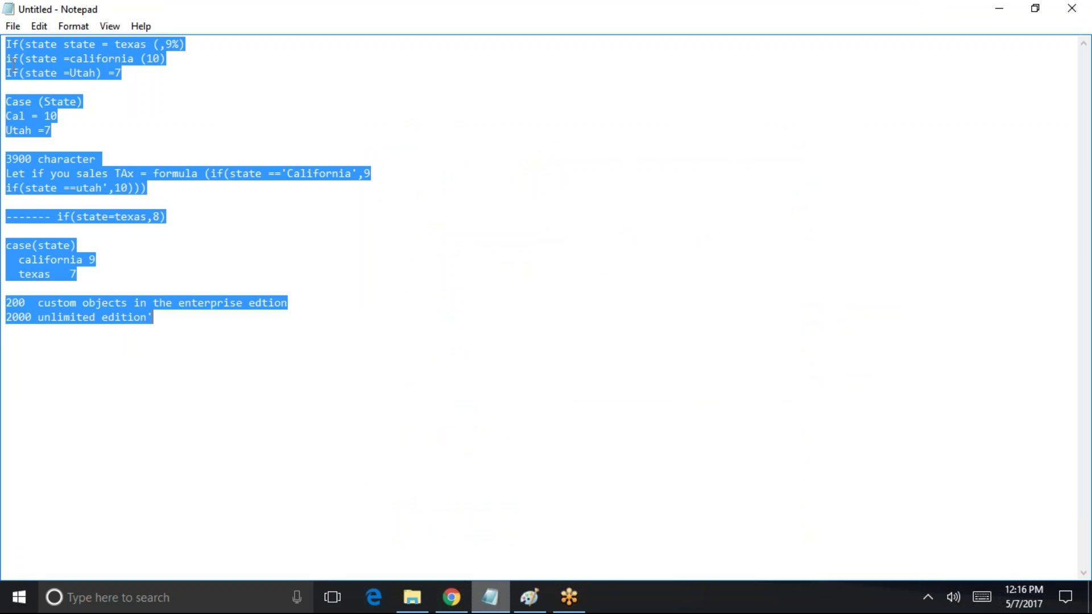
click(13, 44)
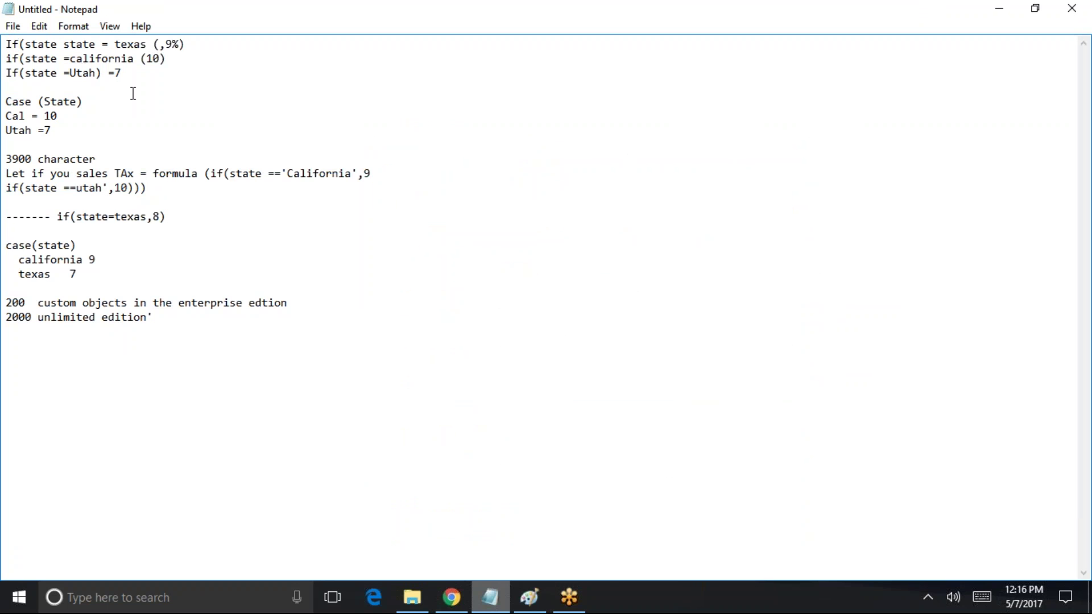
Switch to Chrome and open the Acme account from the Accounts home page for editing
click(451, 597)
scroll(539, 336, up, 8)
key(ctrl+5)
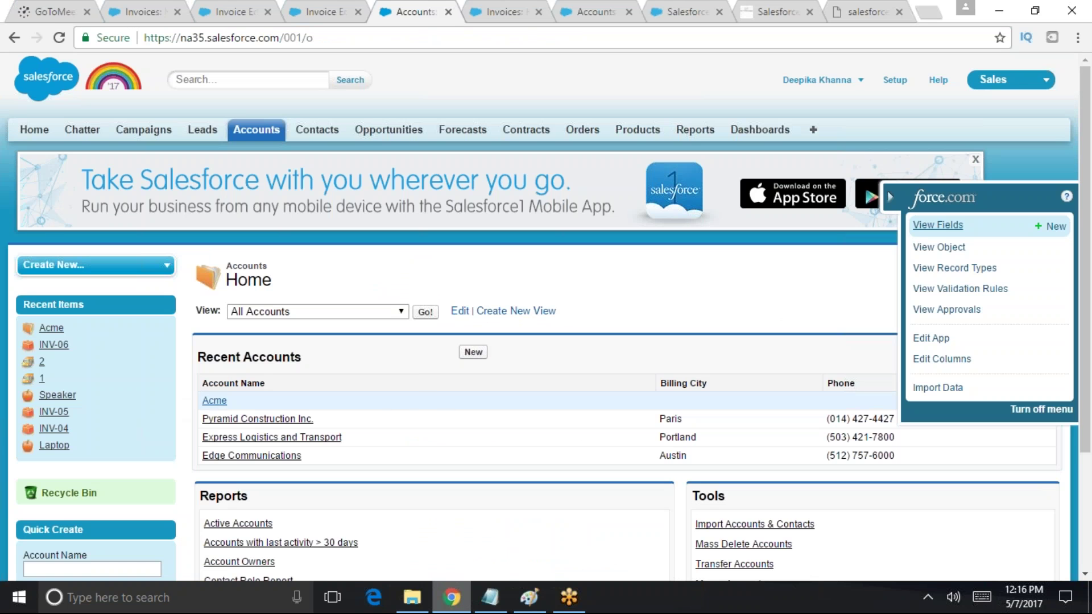
click(455, 401)
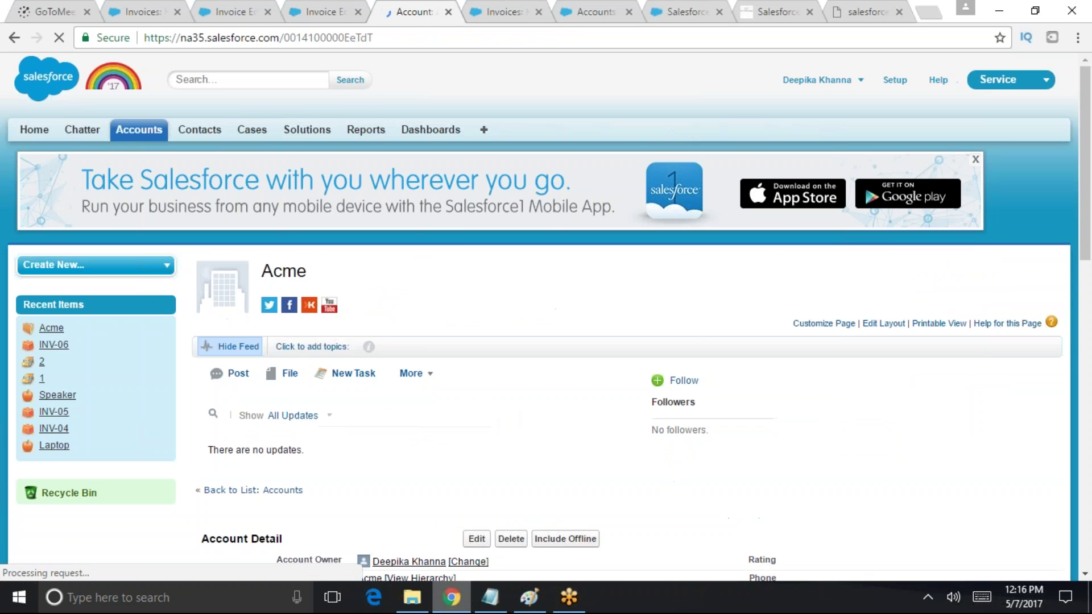
scroll(862, 433, down, 7)
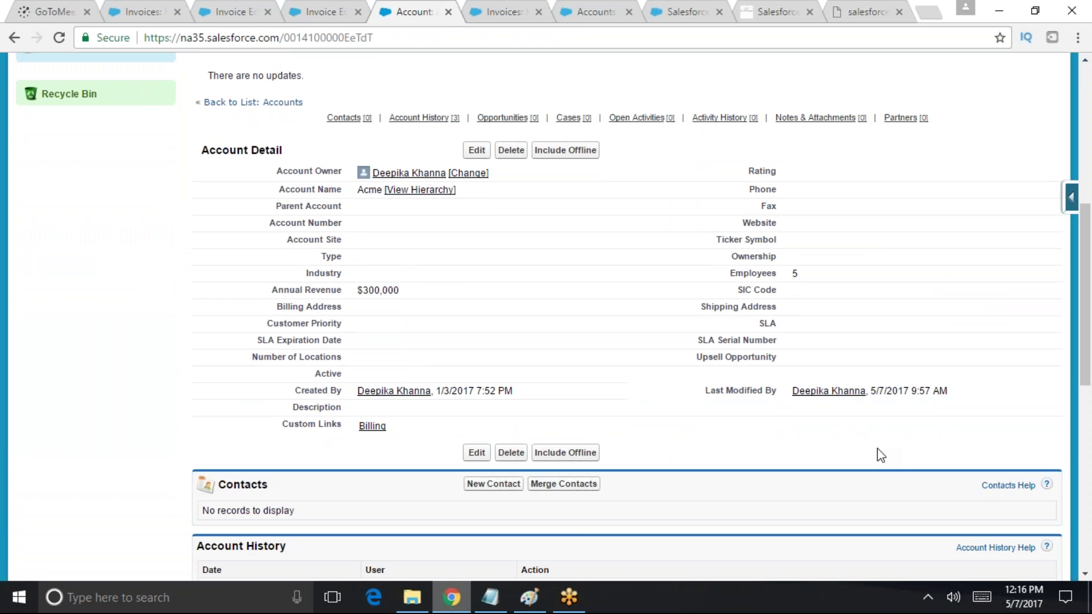
click(477, 150)
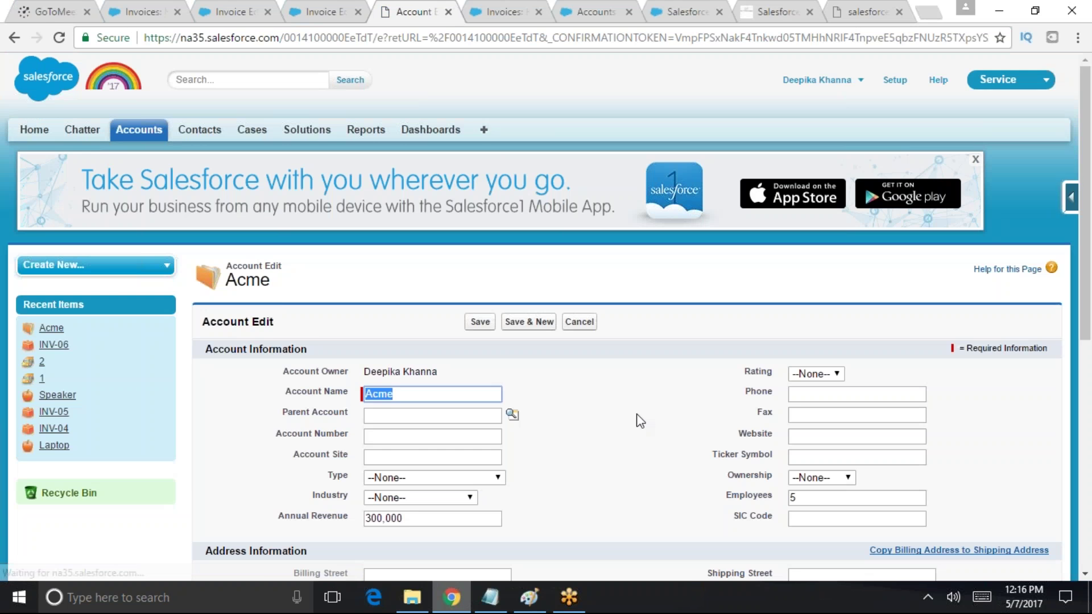
Examine the picklist fields on the Acme edit form, including Industry, Ownership, Active, and Upsell Opportunity
scroll(638, 419, down, 4)
click(411, 261)
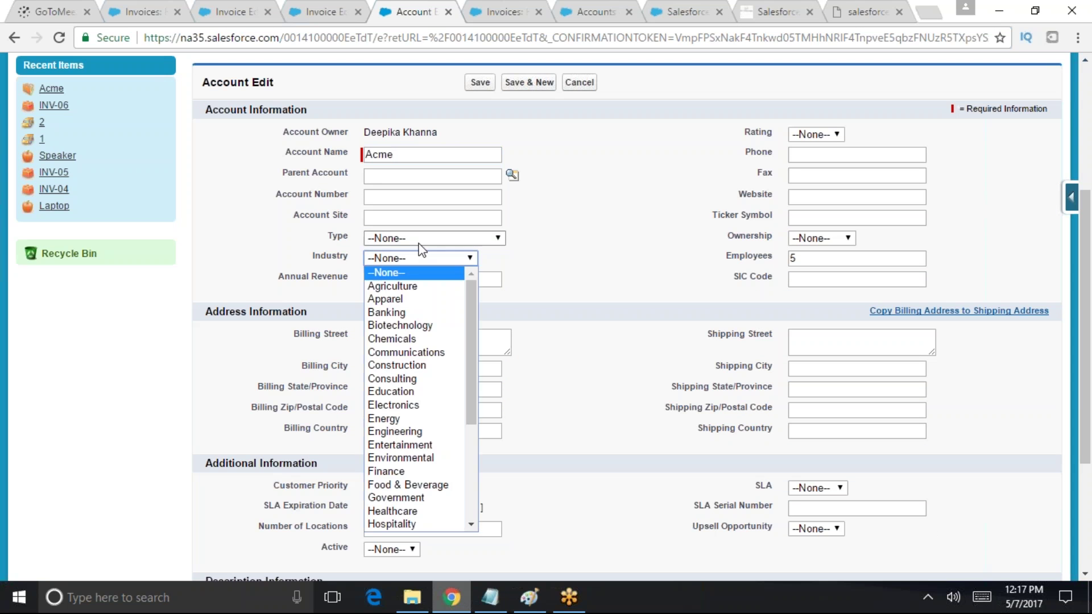
click(417, 243)
click(819, 239)
click(845, 239)
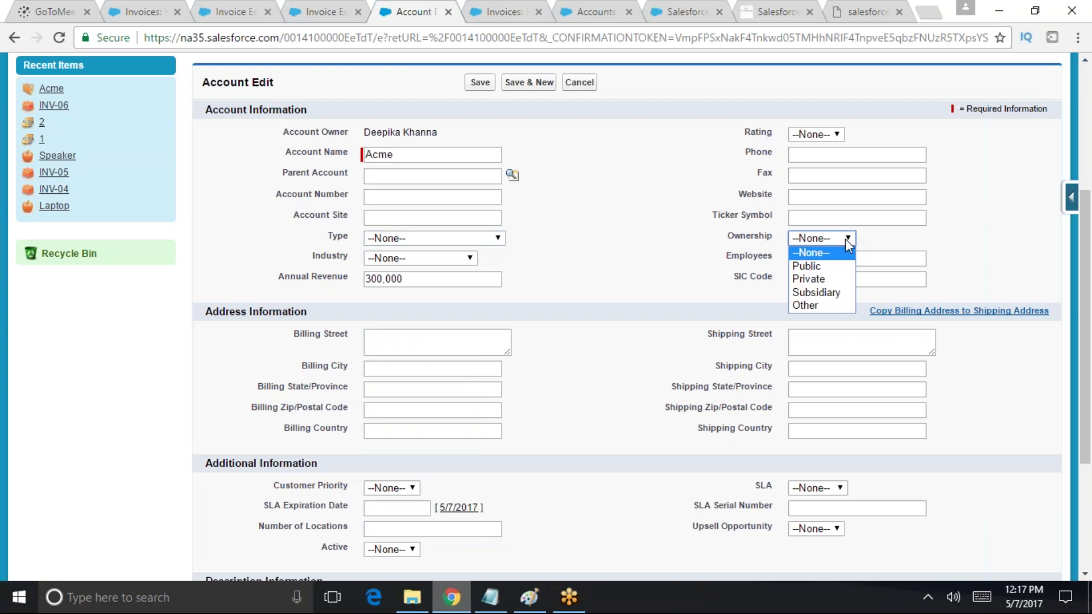
scroll(624, 476, down, 2)
click(412, 409)
click(518, 460)
click(390, 471)
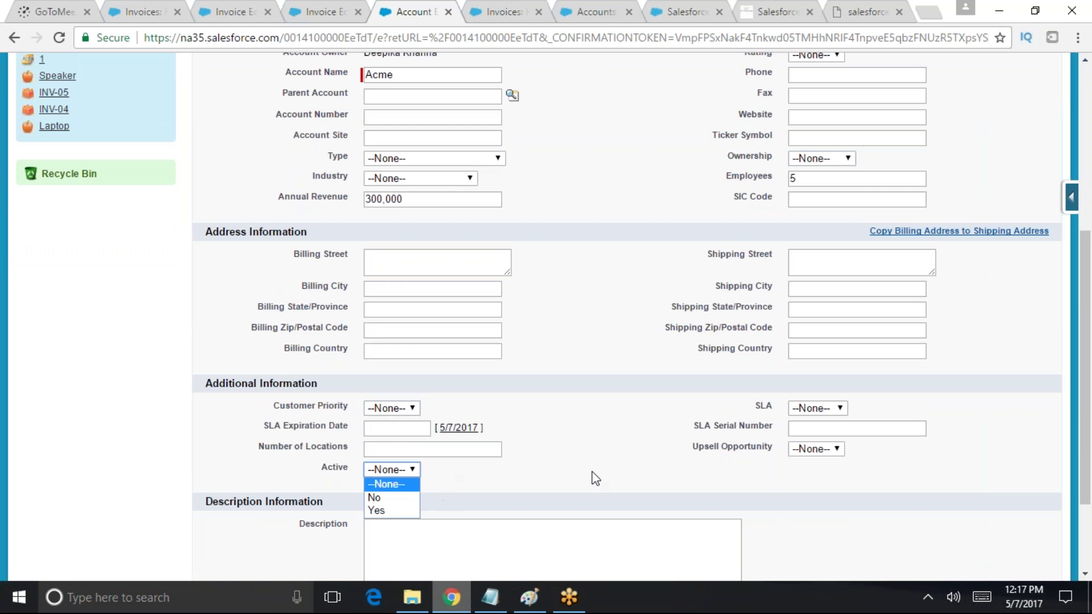
click(835, 452)
click(836, 461)
scroll(868, 452, up, 5)
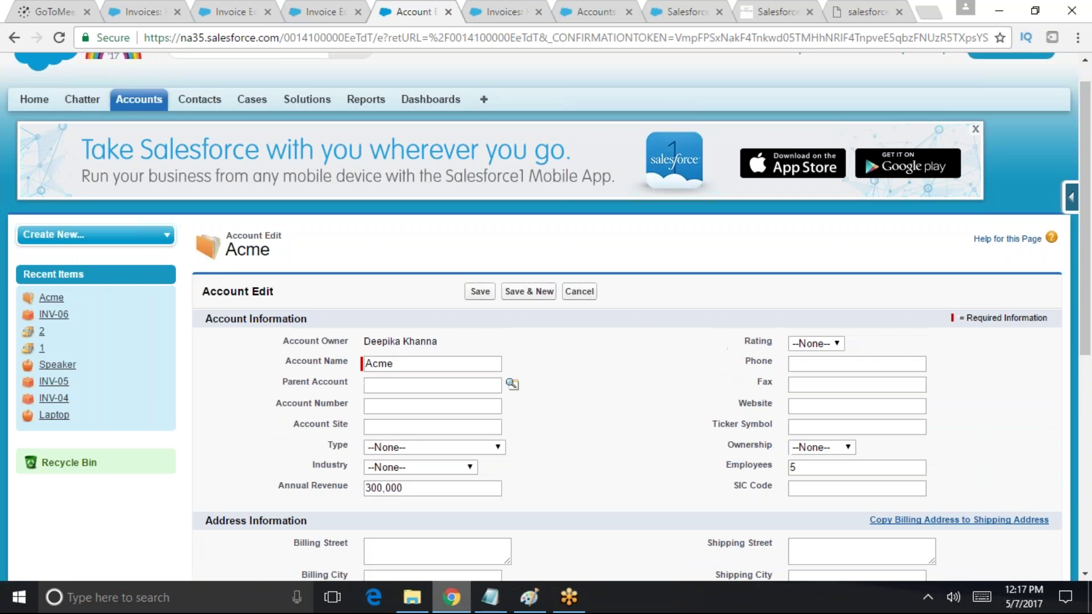
Point out the Shipping State/Province text field on the Acme edit form and save the account
scroll(727, 514, down, 3)
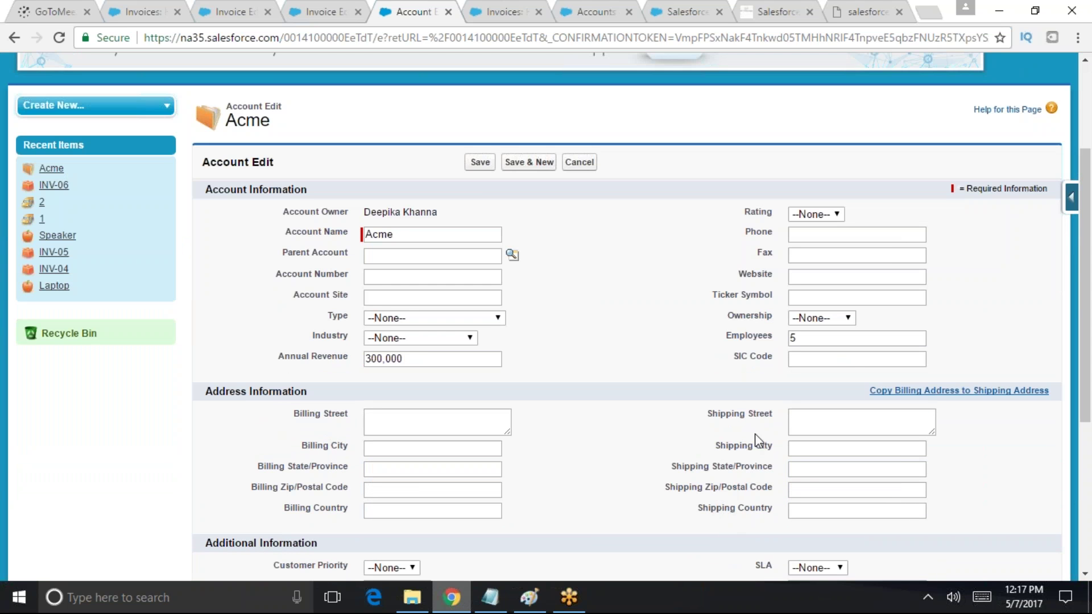
click(795, 469)
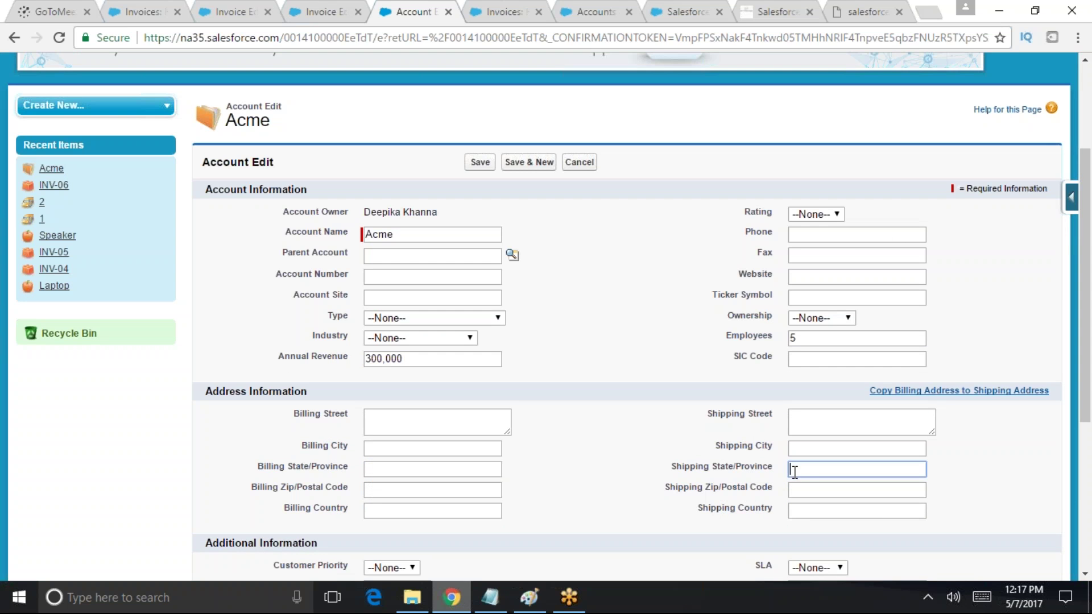
drag(668, 469, 734, 469)
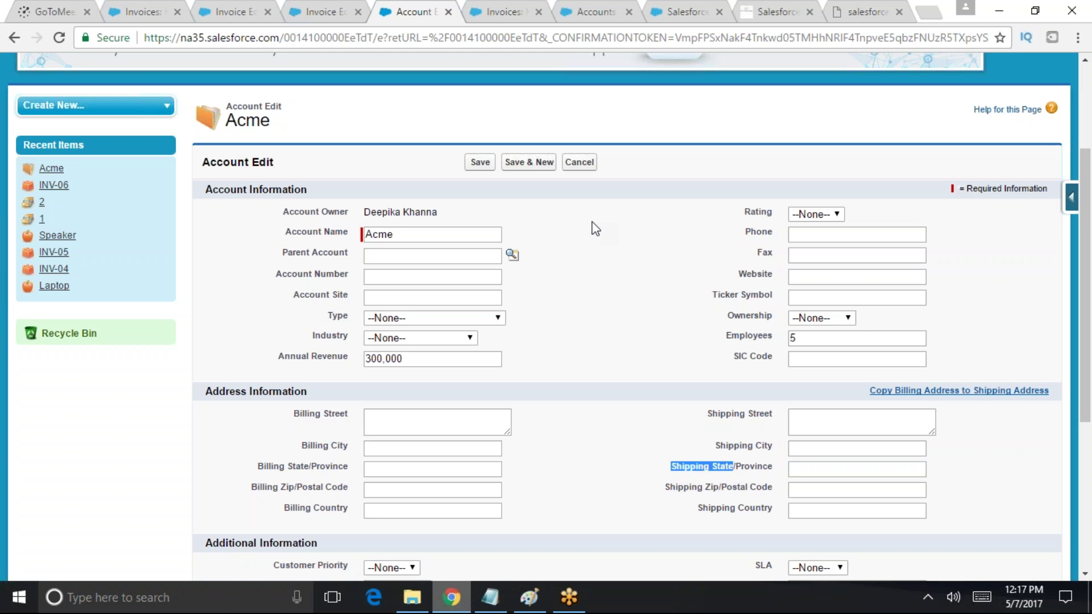
scroll(550, 306, up, 2)
scroll(551, 306, up, 2)
click(480, 323)
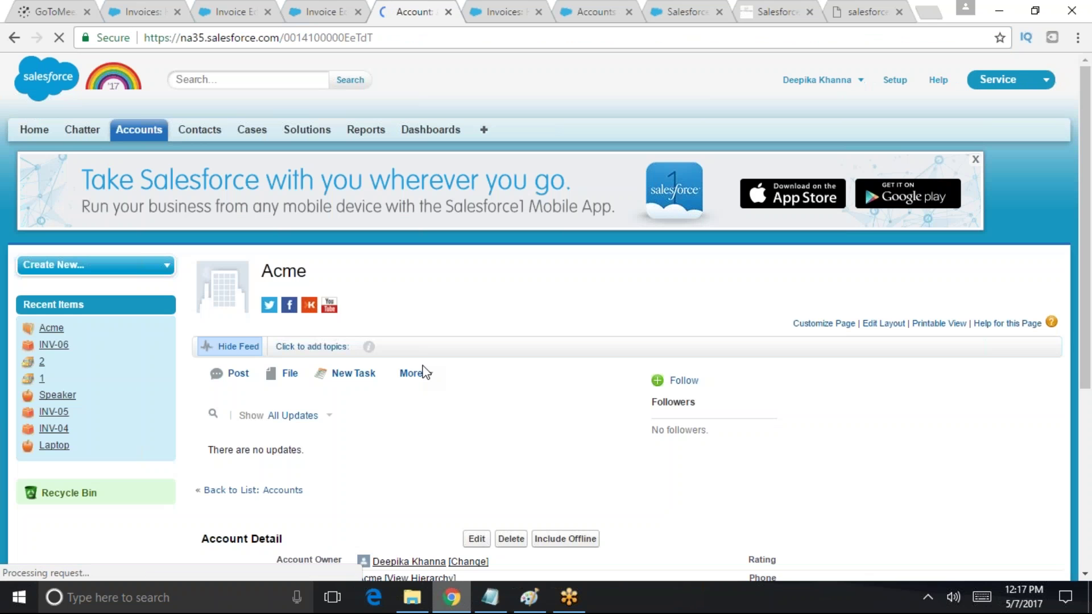
Reopen the Acme account for editing and place the cursor in the Shipping State/Province field
scroll(336, 396, down, 4)
click(476, 309)
scroll(774, 421, down, 3)
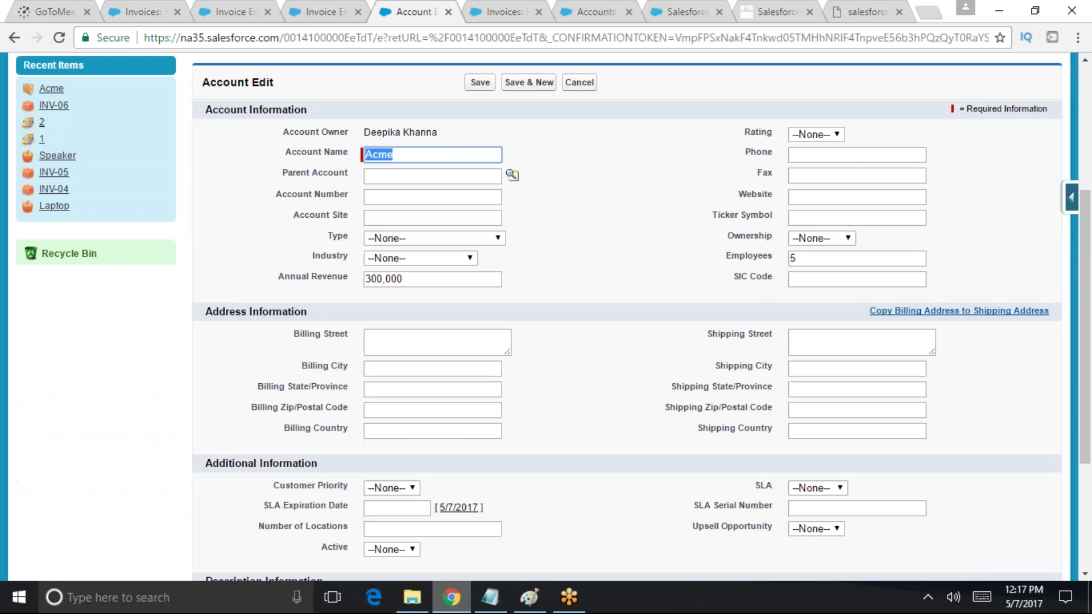
click(799, 389)
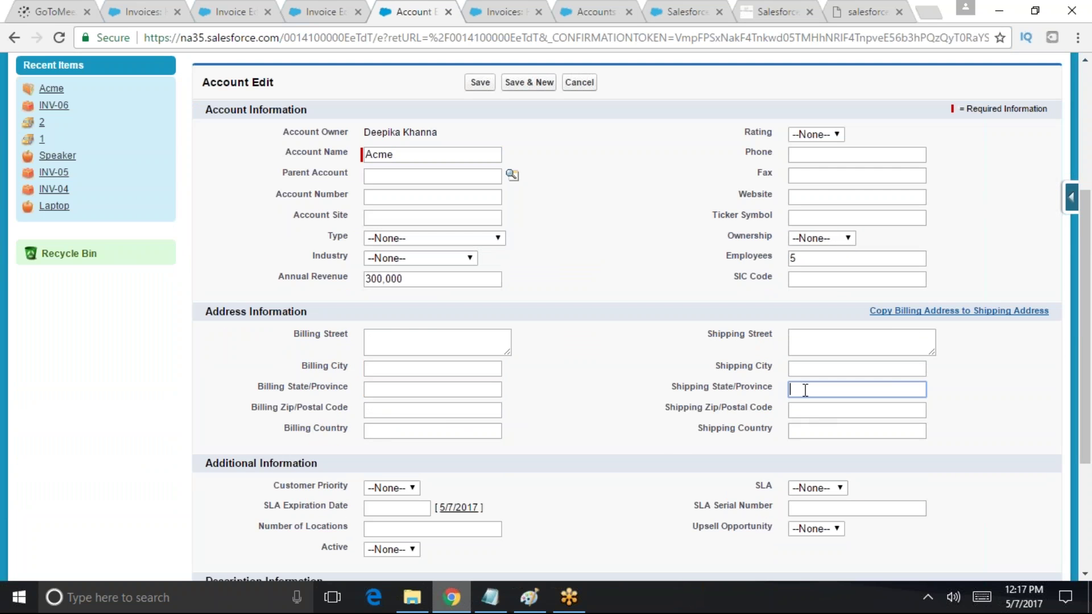
scroll(797, 393, up, 3)
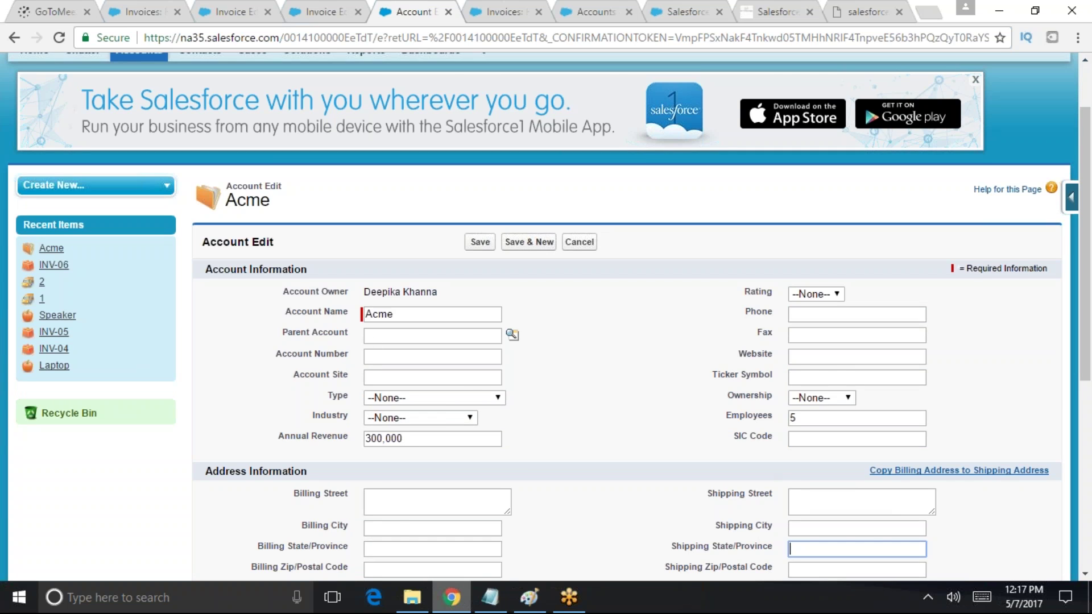
scroll(449, 418, up, 2)
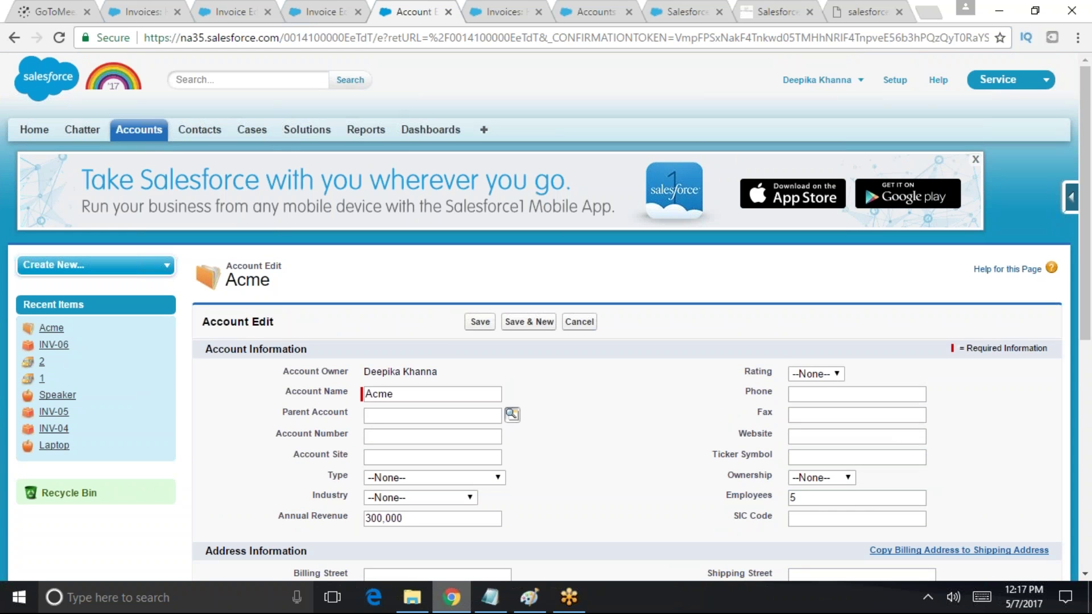
scroll(665, 370, down, 3)
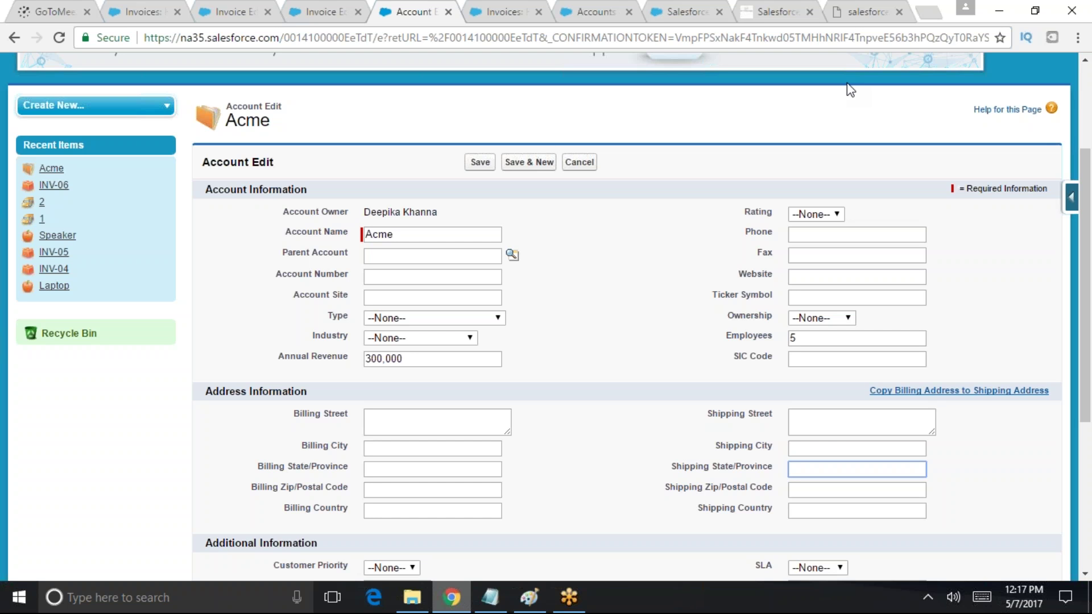
Switch to the Notepad notes and highlight the If(state) lines for Texas, California and Utah
click(494, 598)
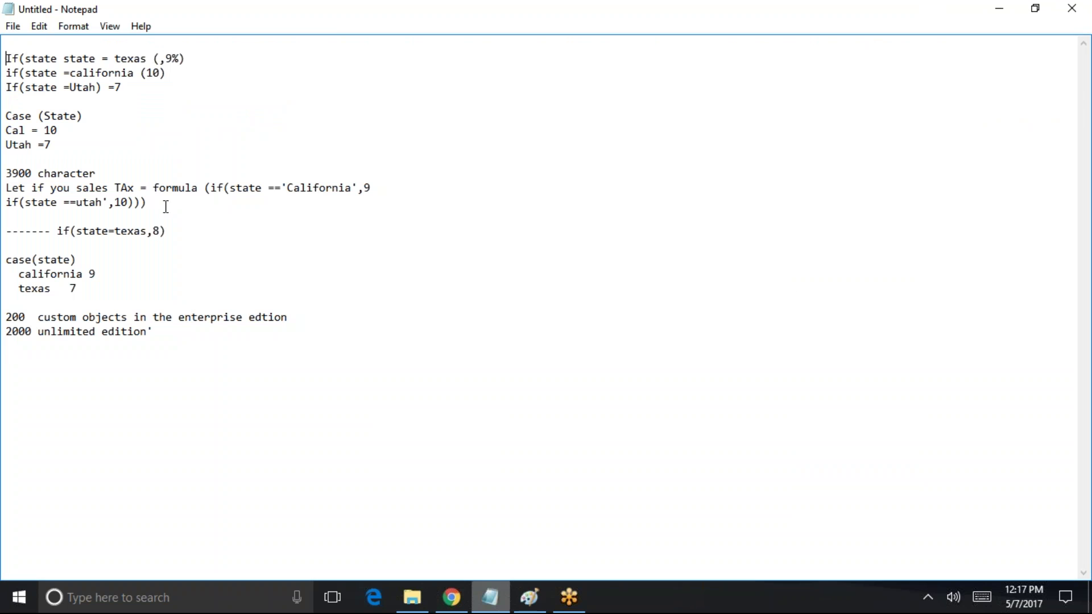
drag(10, 58, 70, 85)
click(148, 113)
double_click(123, 58)
key(End)
drag(186, 59, 166, 56)
drag(7, 57, 137, 101)
click(19, 57)
Highlight the Case (State) block with the Cal and Utah rates in the notes
drag(8, 158, 8, 116)
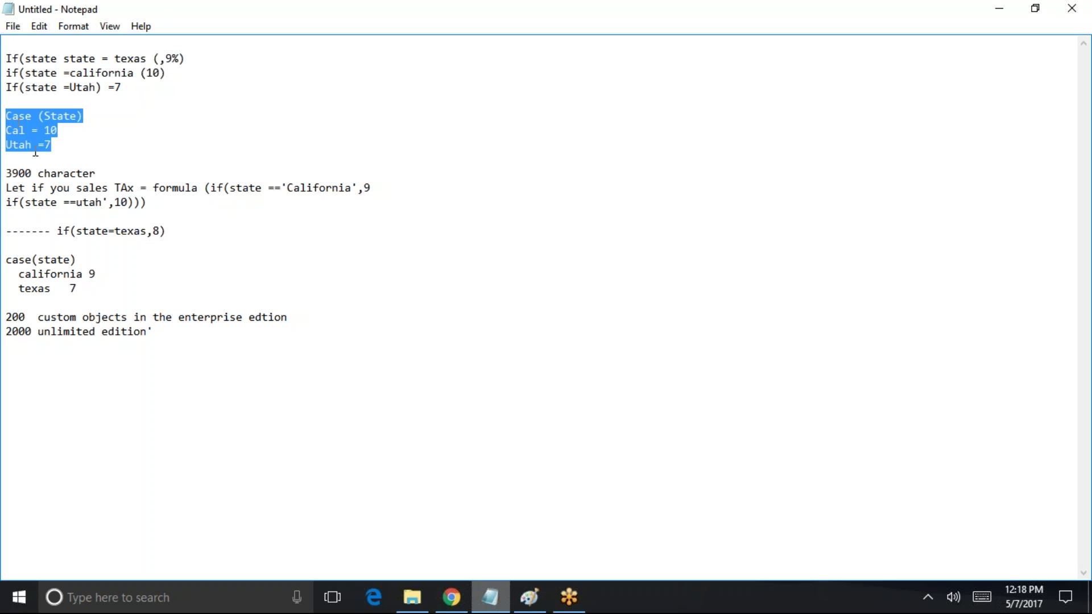
click(56, 149)
key(shift+Left)
key(shift+Left)
key(shift+Left)
key(shift+Left)
key(shift+Left)
key(shift+Up)
key(shift+Up)
key(shift+Up)
key(shift+Up)
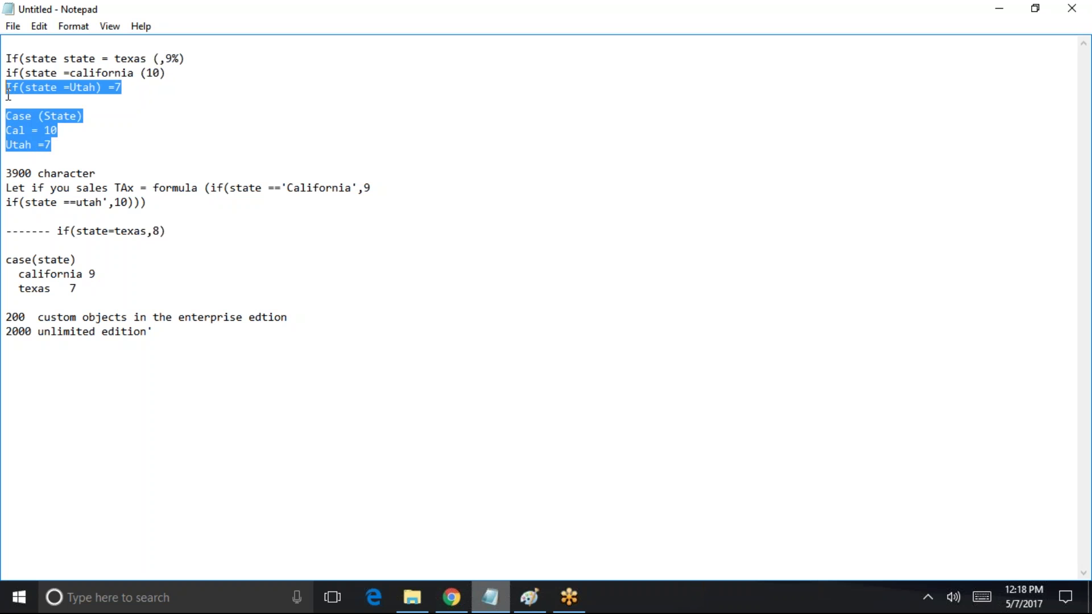
Return to the Acme account edit form in Chrome and examine the Type picklist and the remaining fields
click(998, 8)
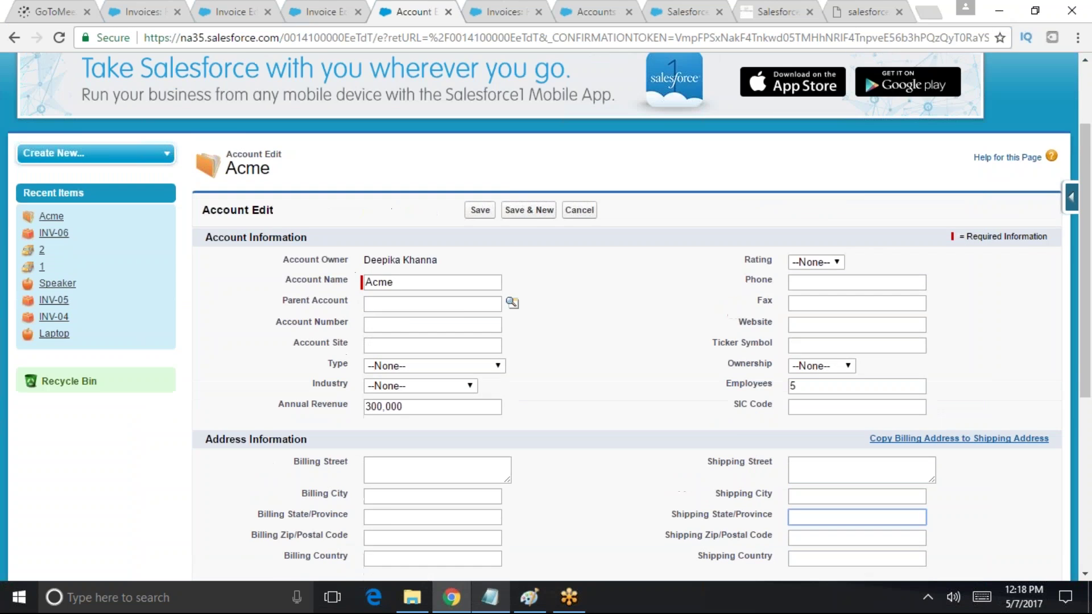
scroll(214, 122, up, 2)
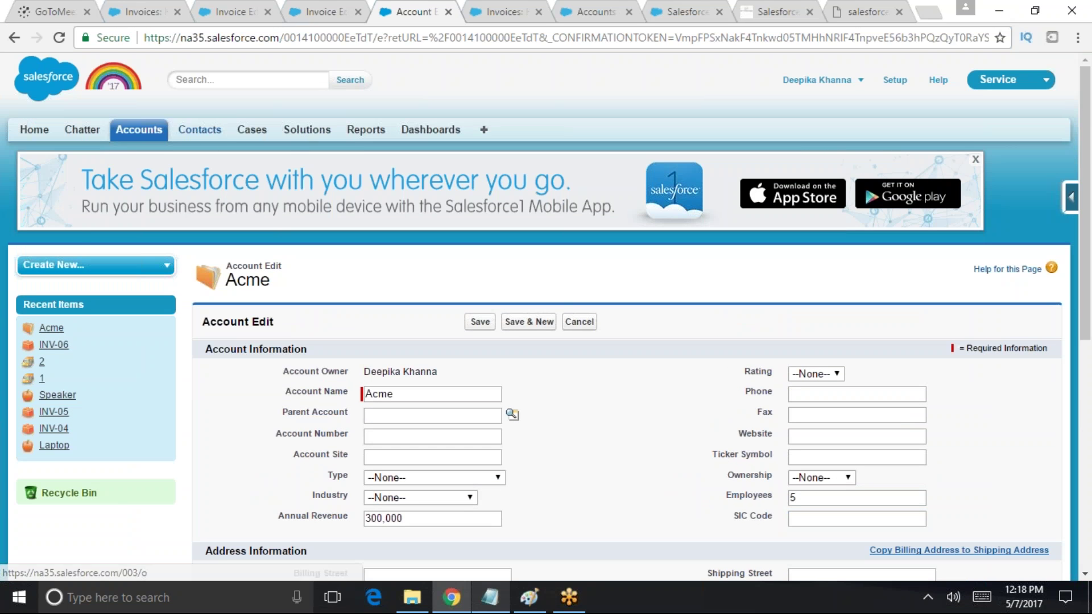
scroll(221, 132, down, 3)
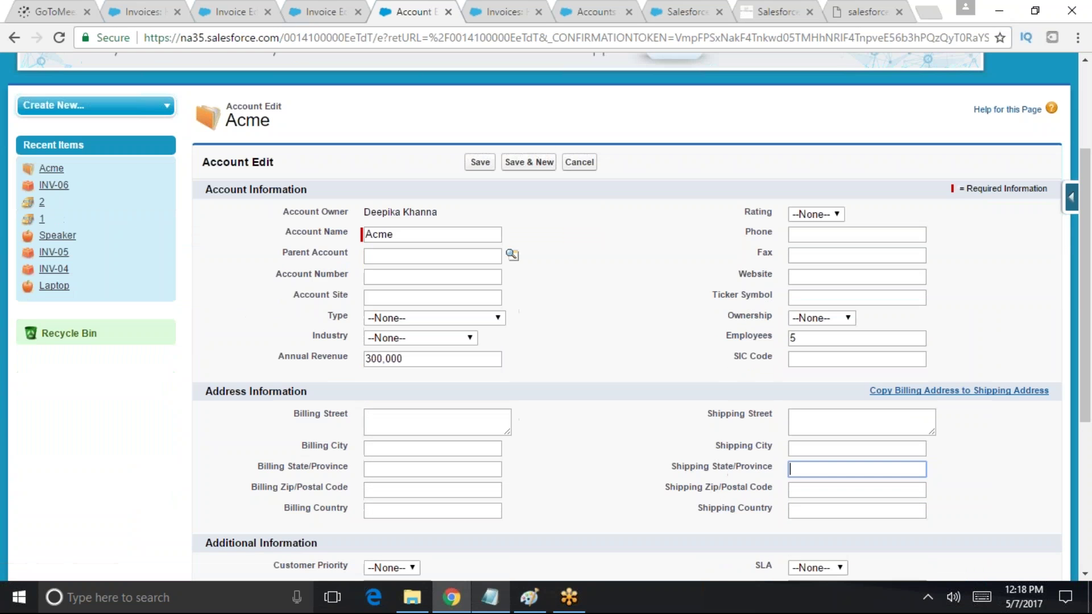
click(389, 316)
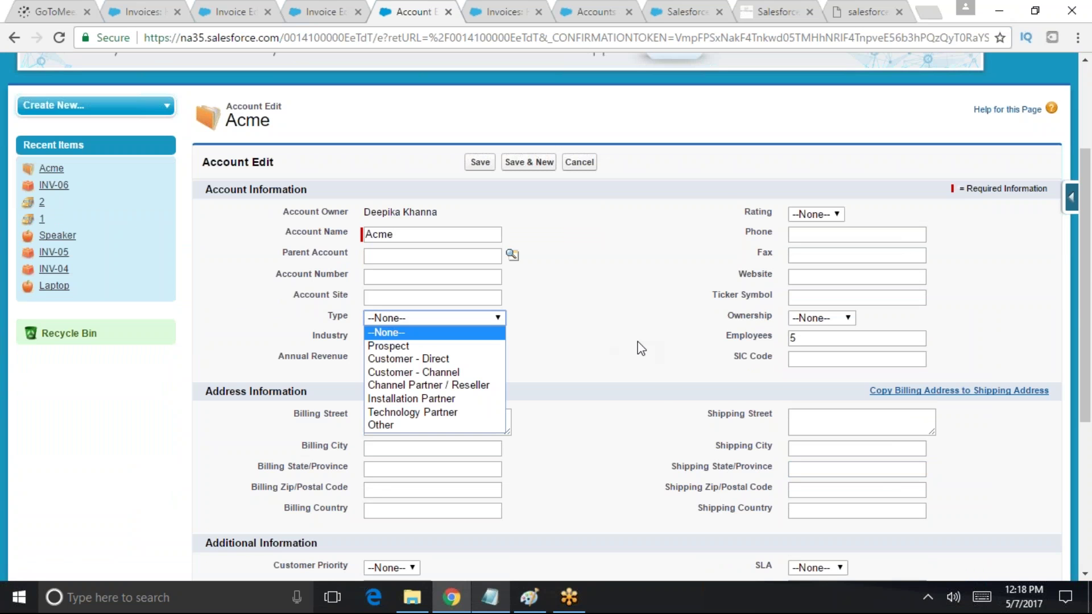
click(641, 348)
scroll(711, 435, down, 3)
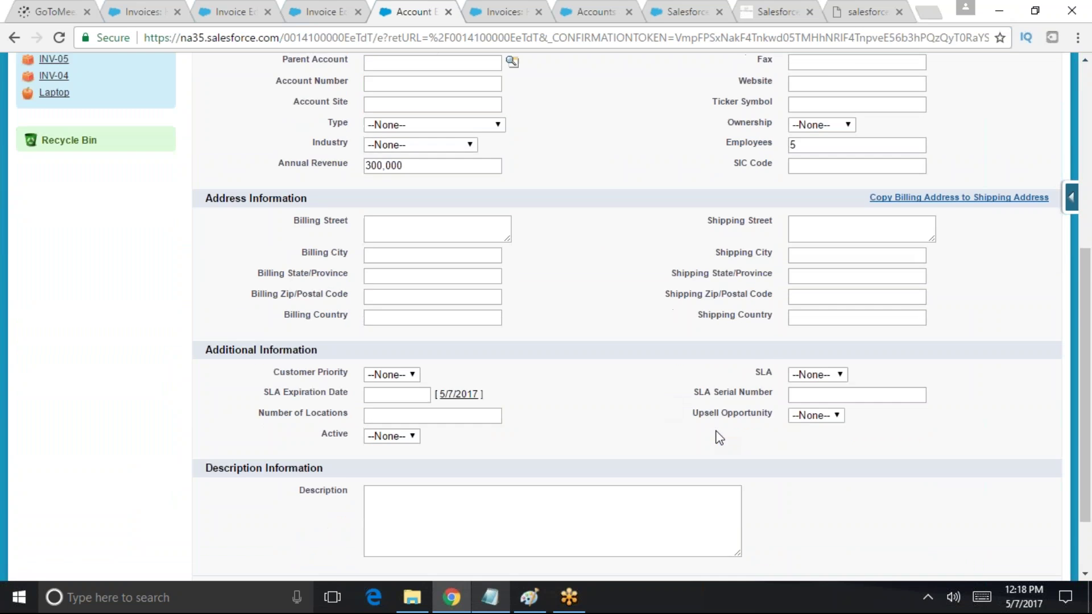
scroll(719, 438, up, 5)
scroll(719, 438, up, 3)
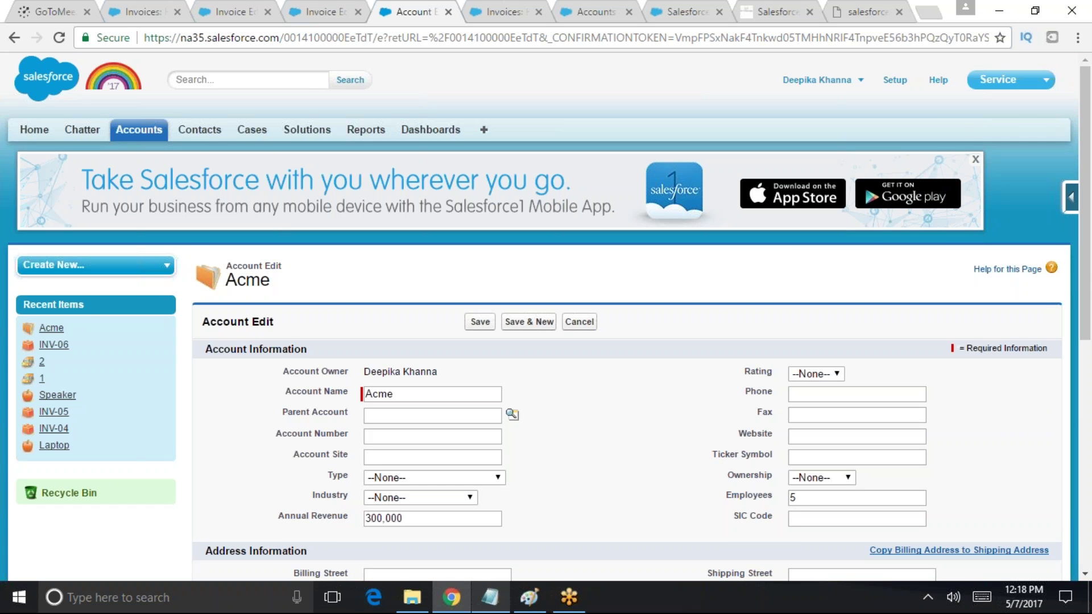
Switch Salesforce to the Warehouse app and open a blank new merchandise form
click(1020, 80)
click(982, 238)
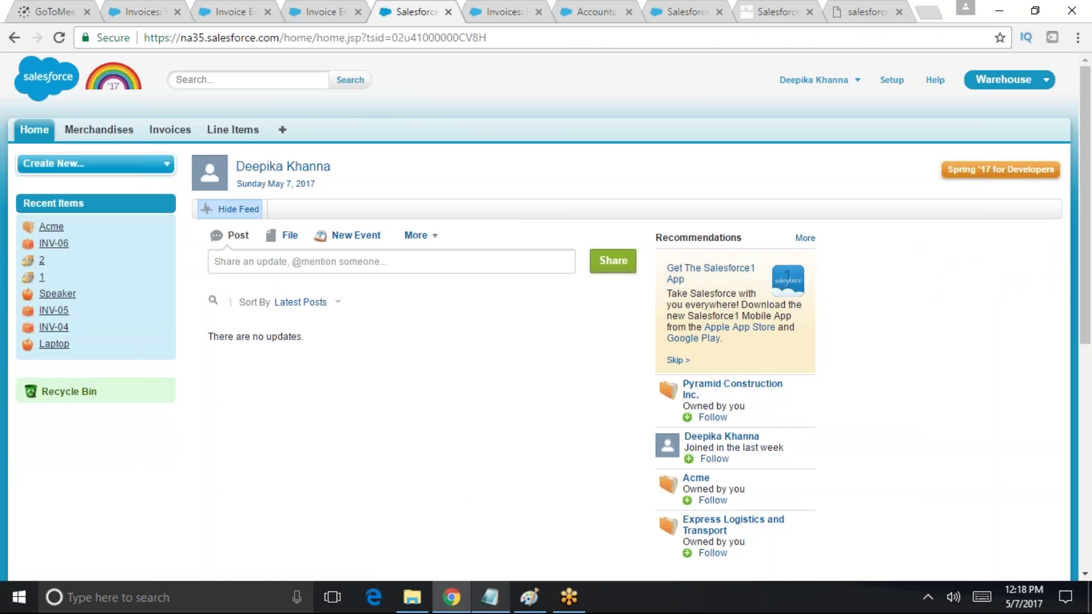
click(176, 133)
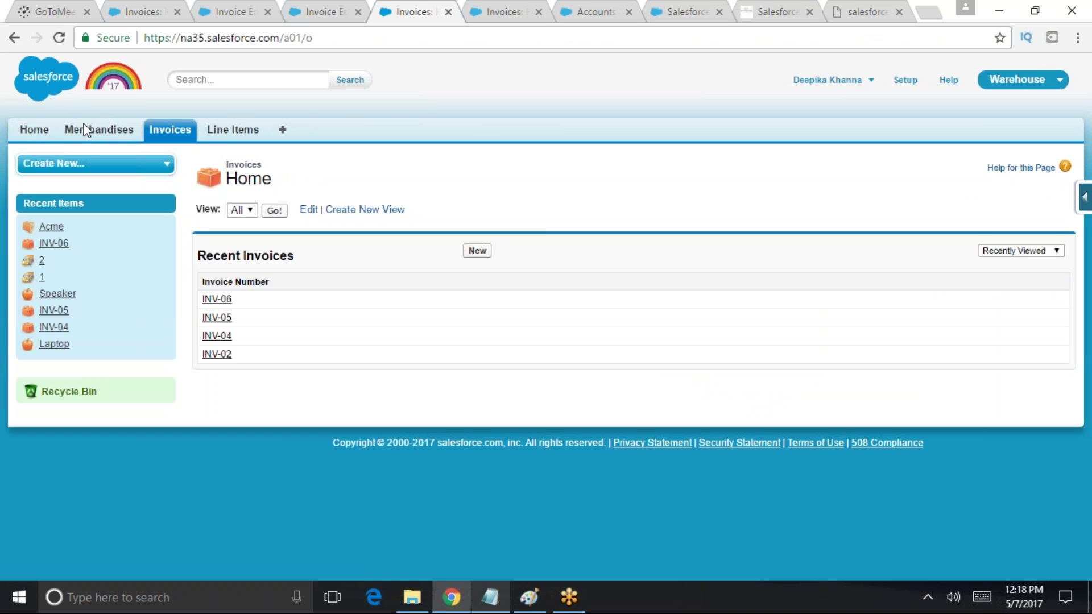
click(103, 134)
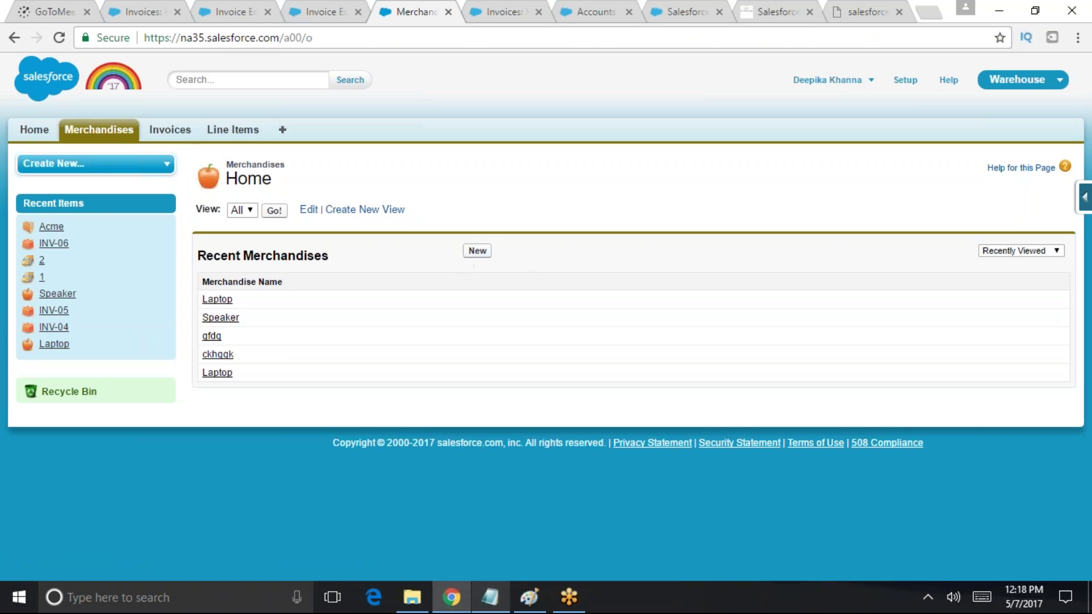
click(475, 253)
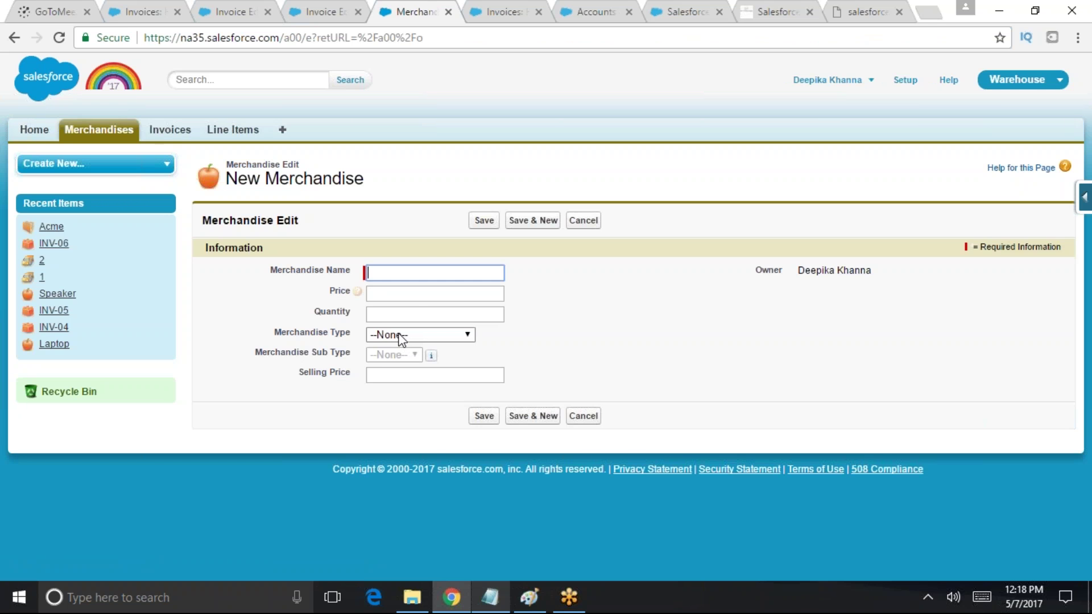
Point out the Quantity and Price fields on the new merchandise form
click(418, 315)
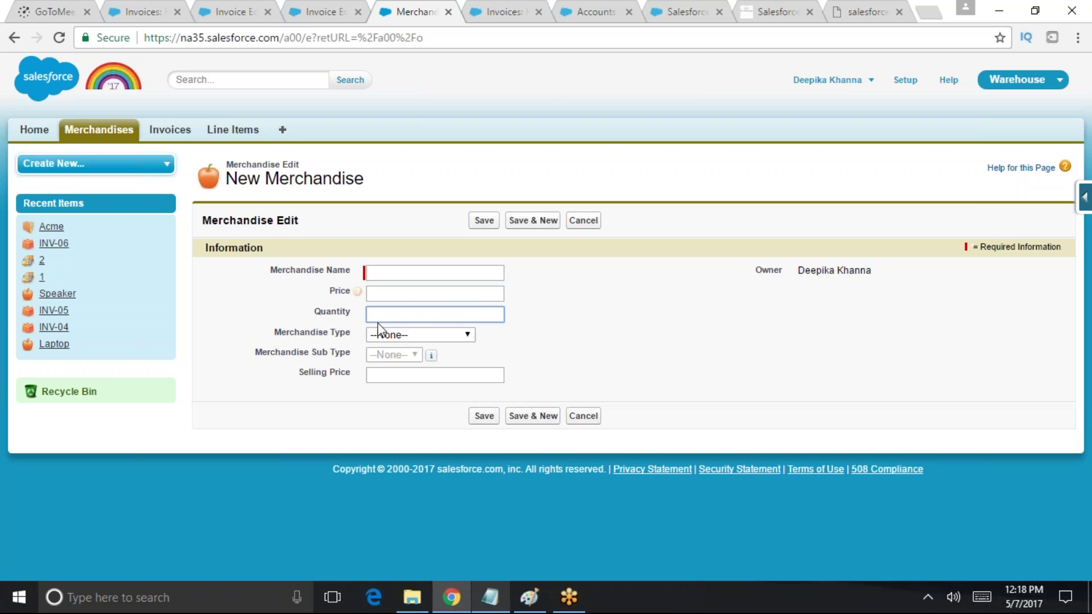
click(397, 314)
click(582, 317)
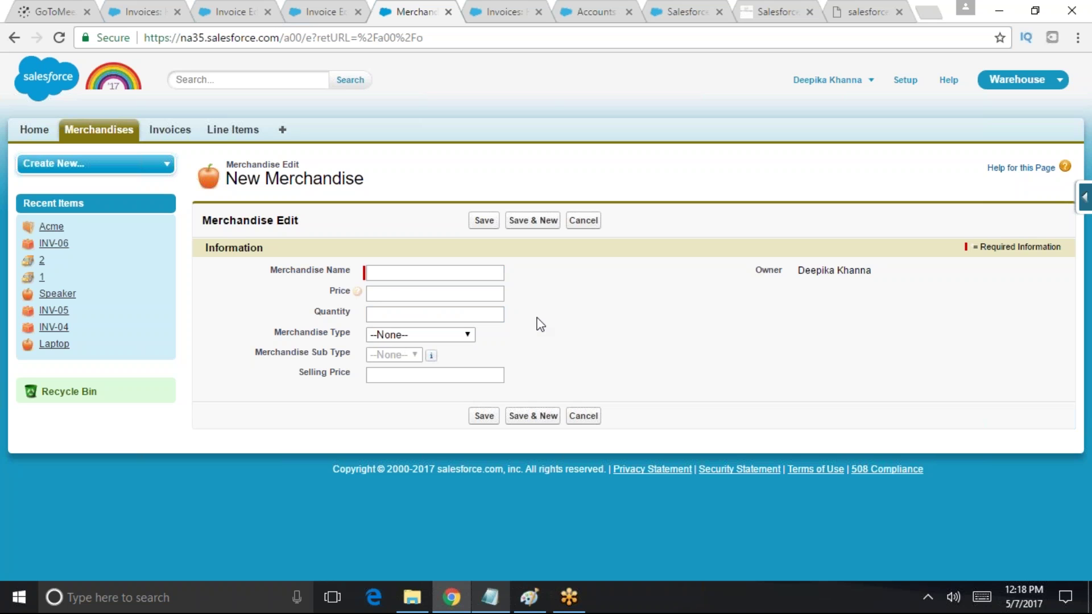
click(408, 316)
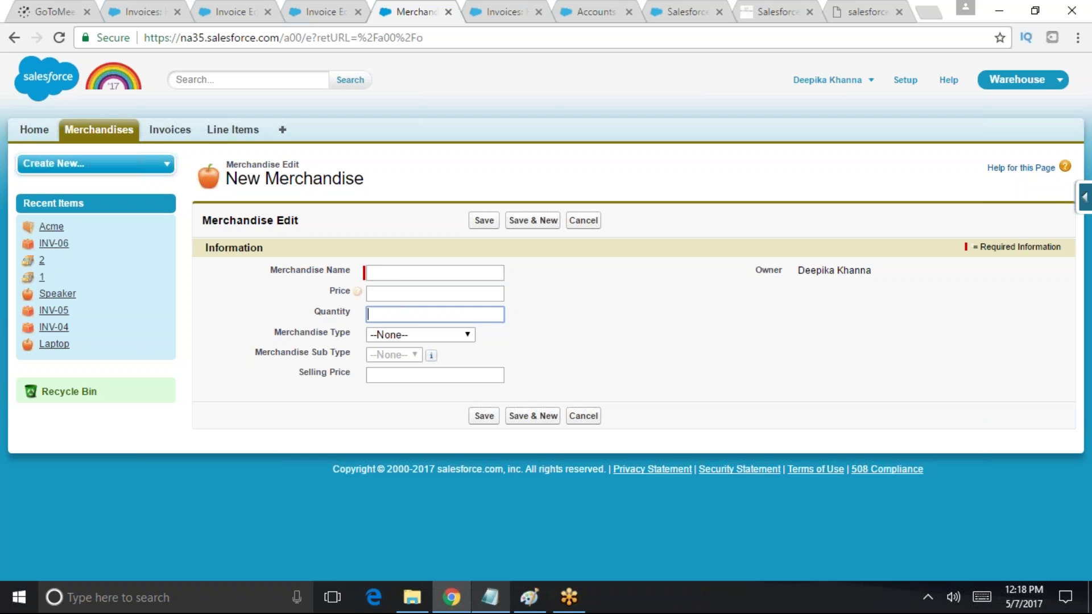
click(402, 301)
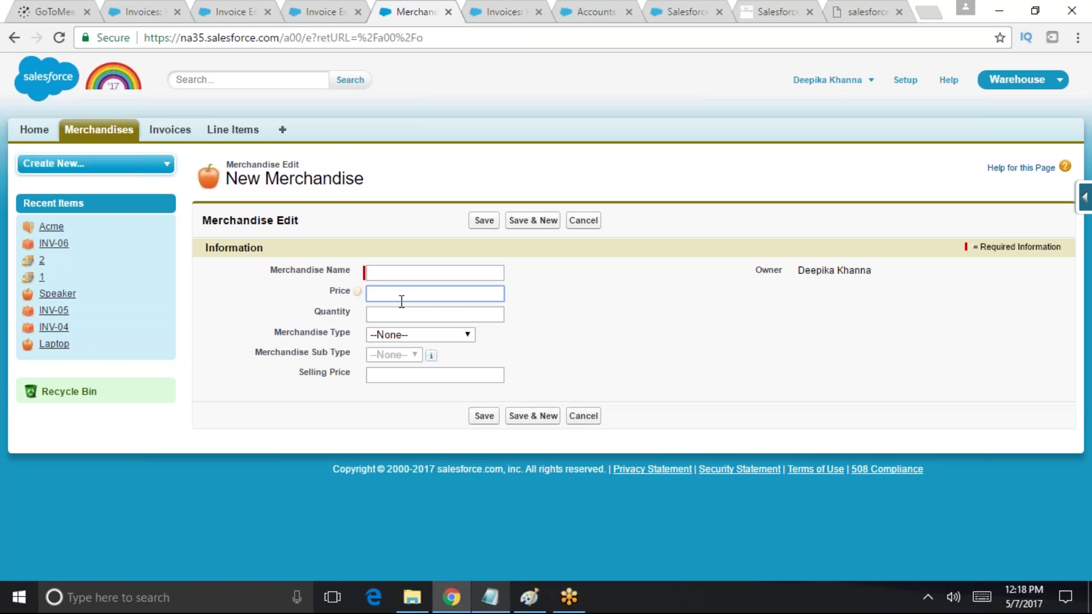
mouse_move(433, 355)
Open a blank new invoice form and place the cursor in the Amount field
click(188, 135)
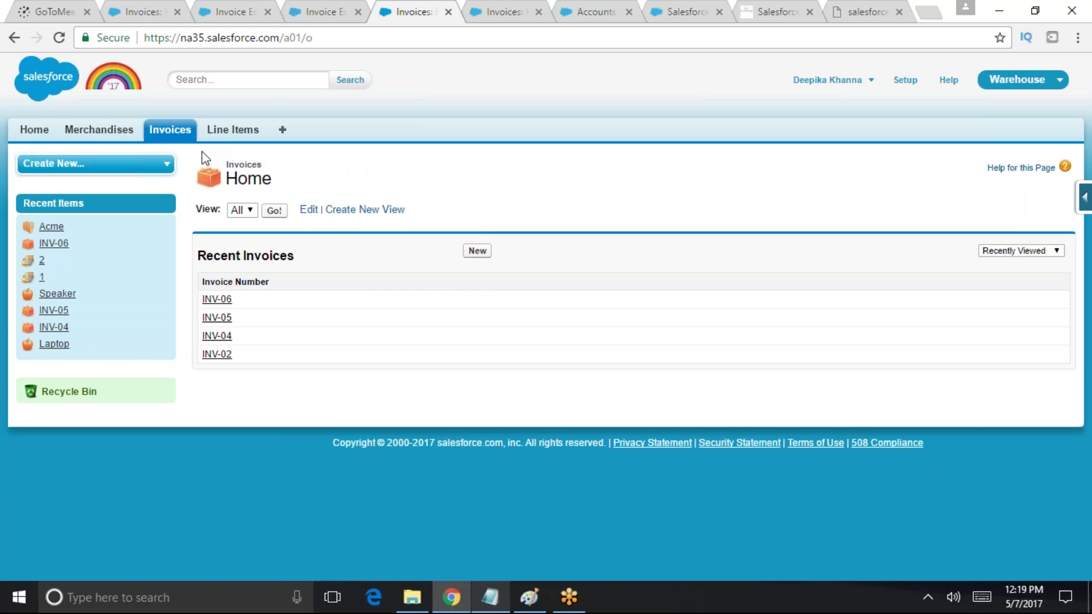
click(477, 251)
click(398, 262)
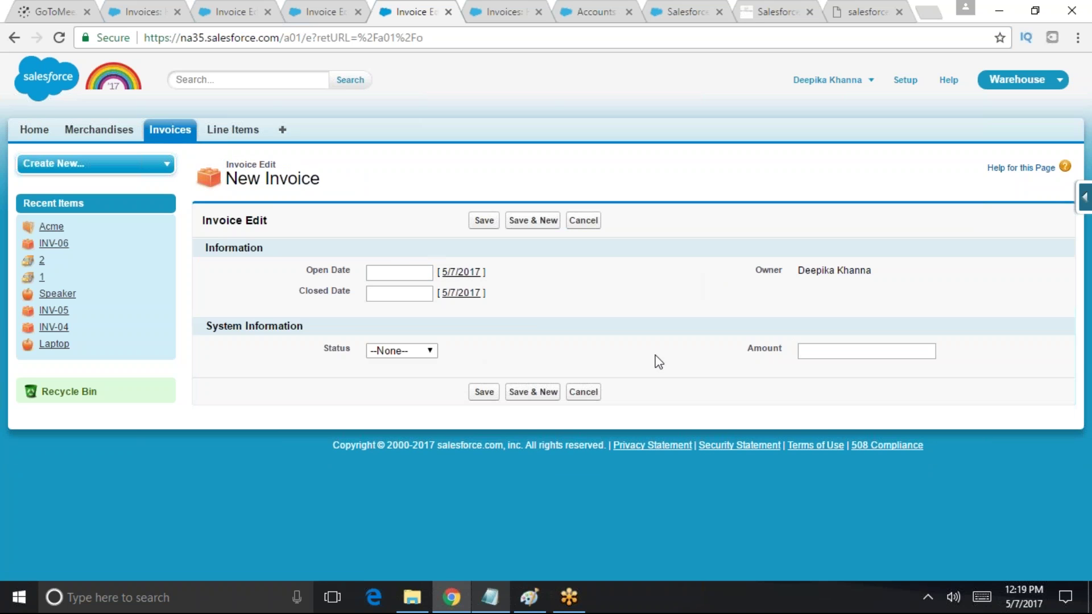
click(807, 350)
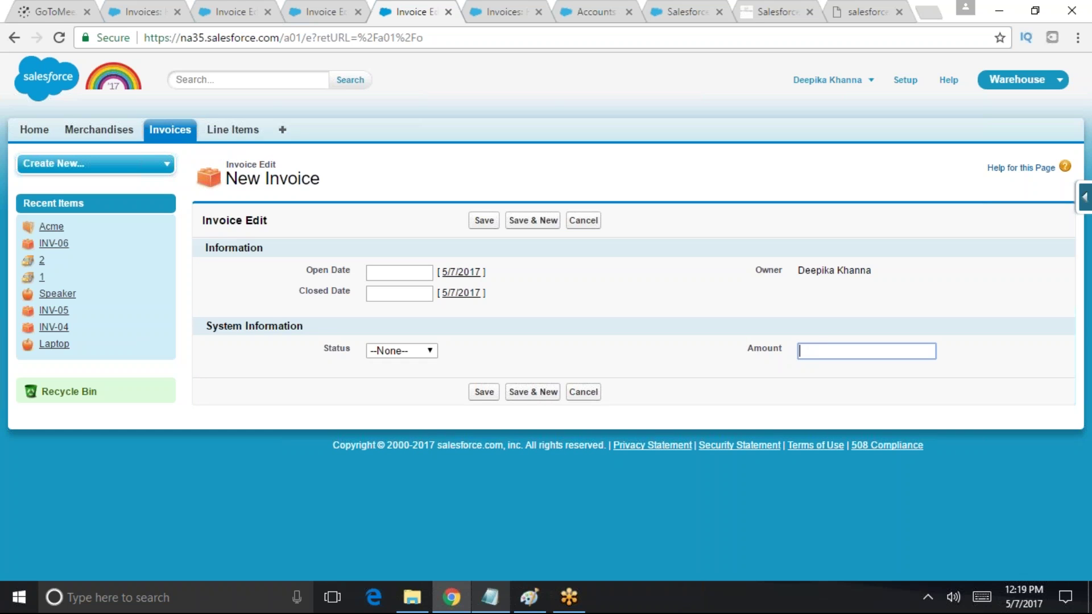
View the Line Items home page, then reopen a blank new invoice form to check its fields
click(234, 130)
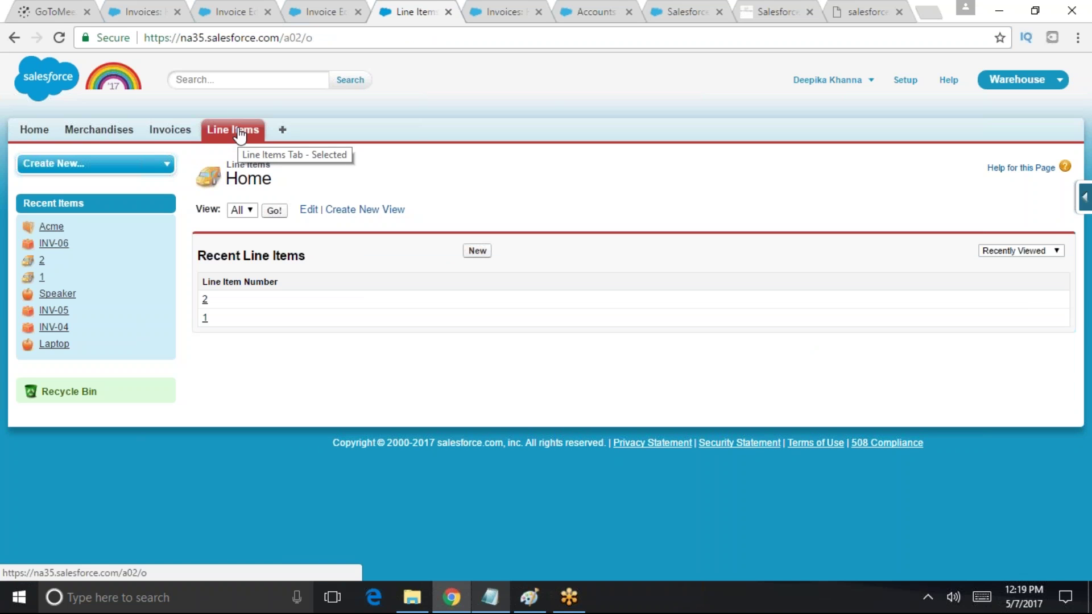
click(169, 131)
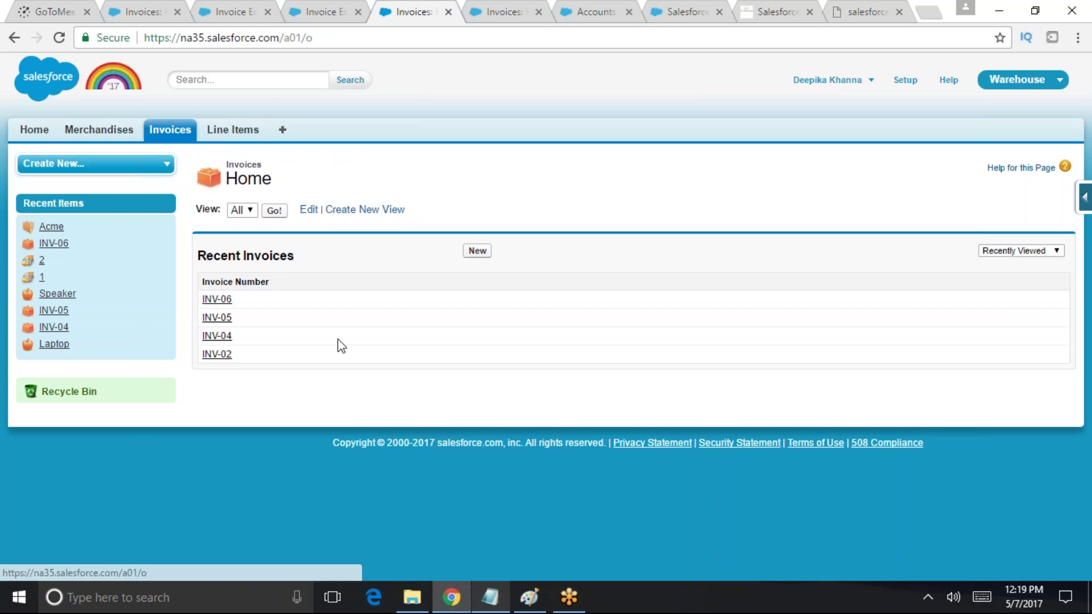
click(477, 251)
click(503, 366)
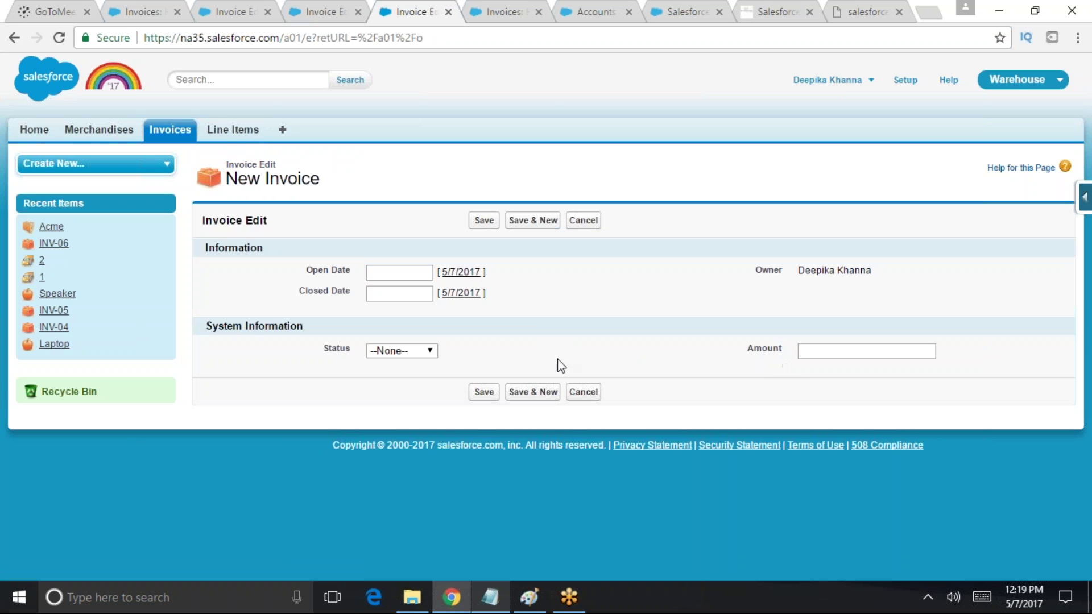
Open a blank new line item form and point out its Quantity field
click(233, 131)
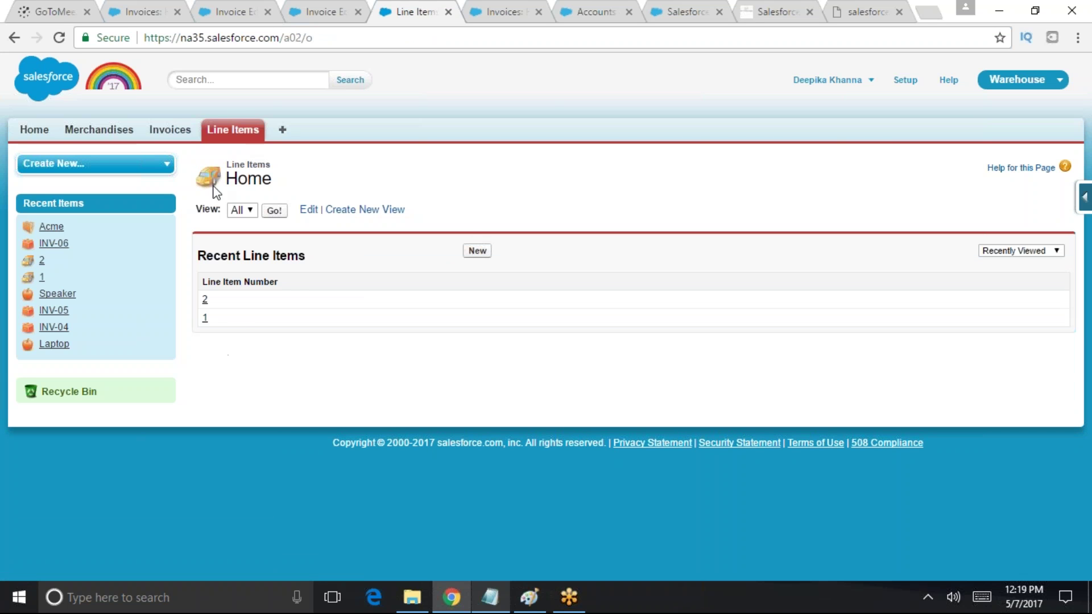
click(477, 251)
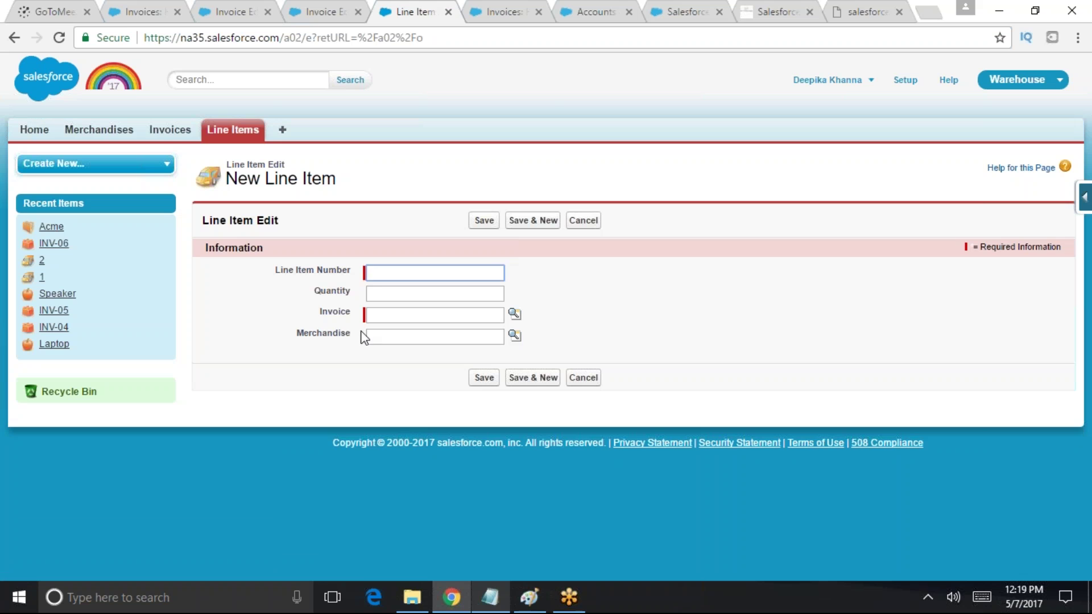
click(379, 291)
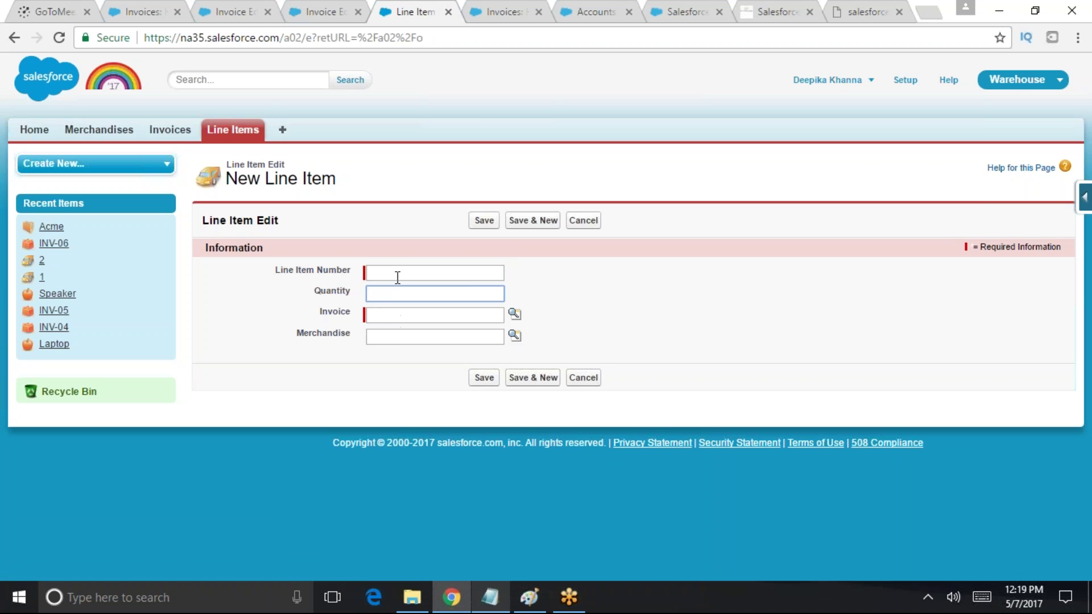
click(376, 368)
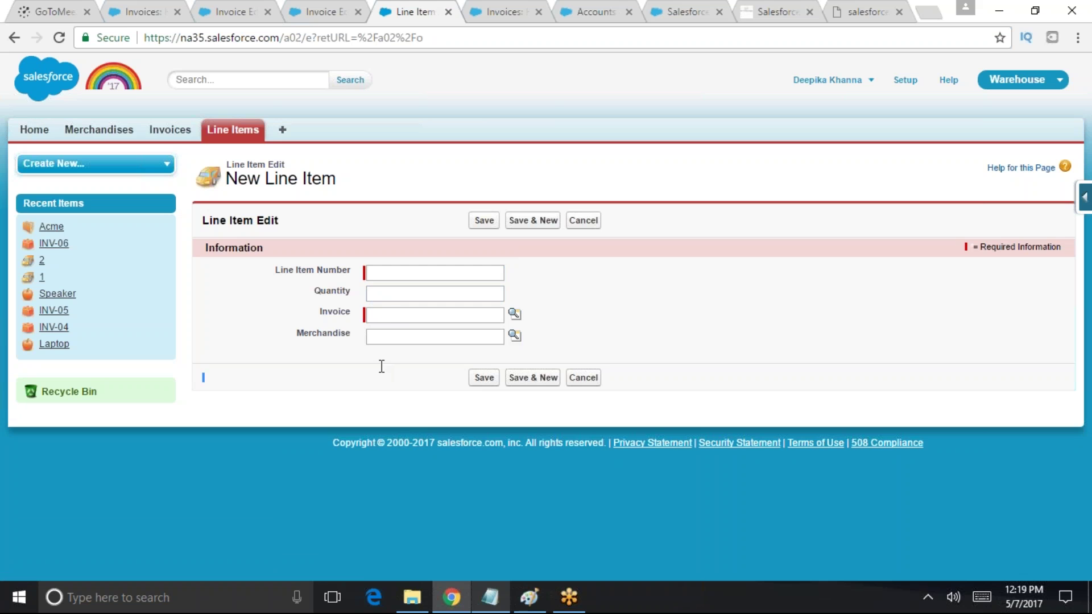
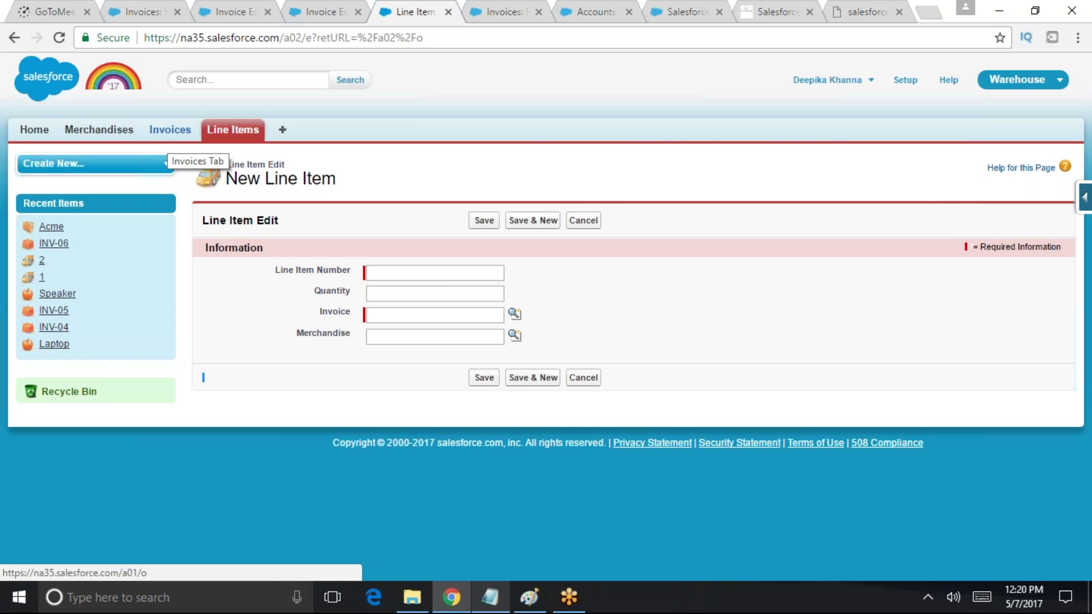
Switch to Notepad and add the line "Use the formula field to calculate taxes" below the existing notes
key(alt+Tab)
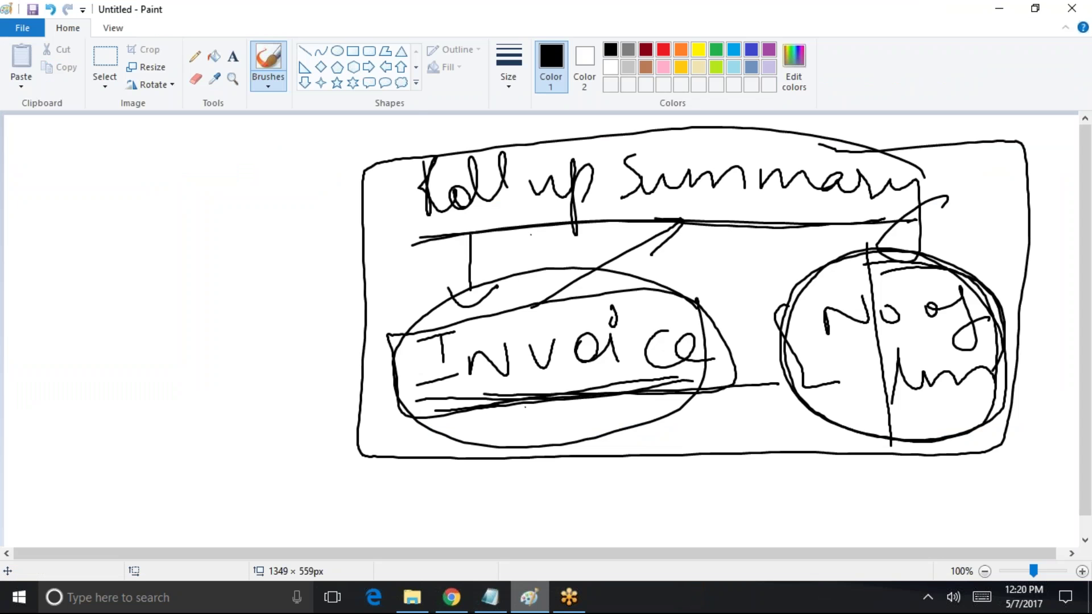
click(29, 21)
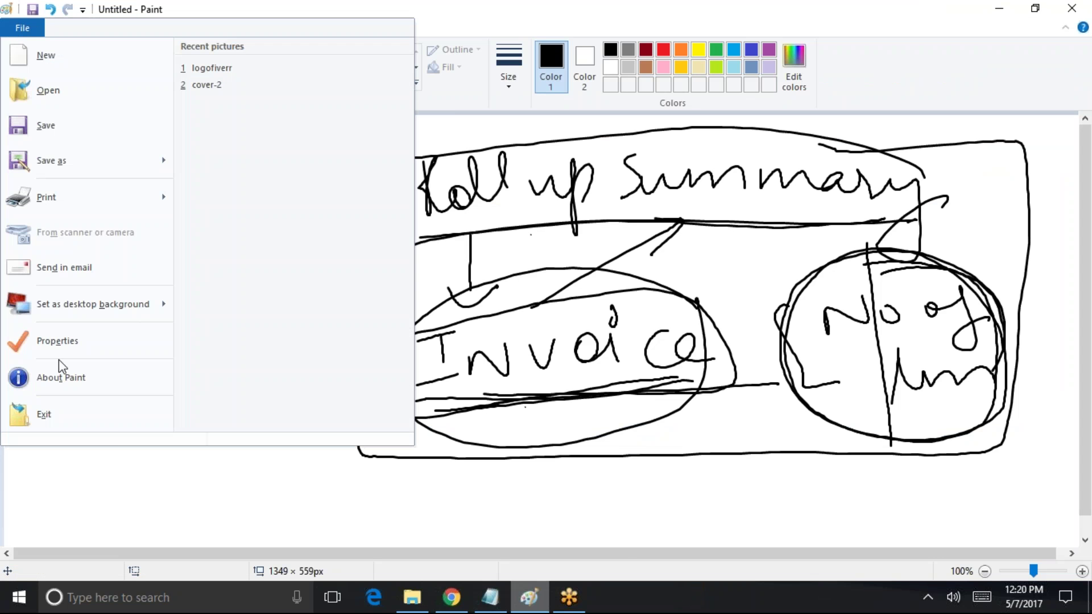
click(491, 601)
click(137, 390)
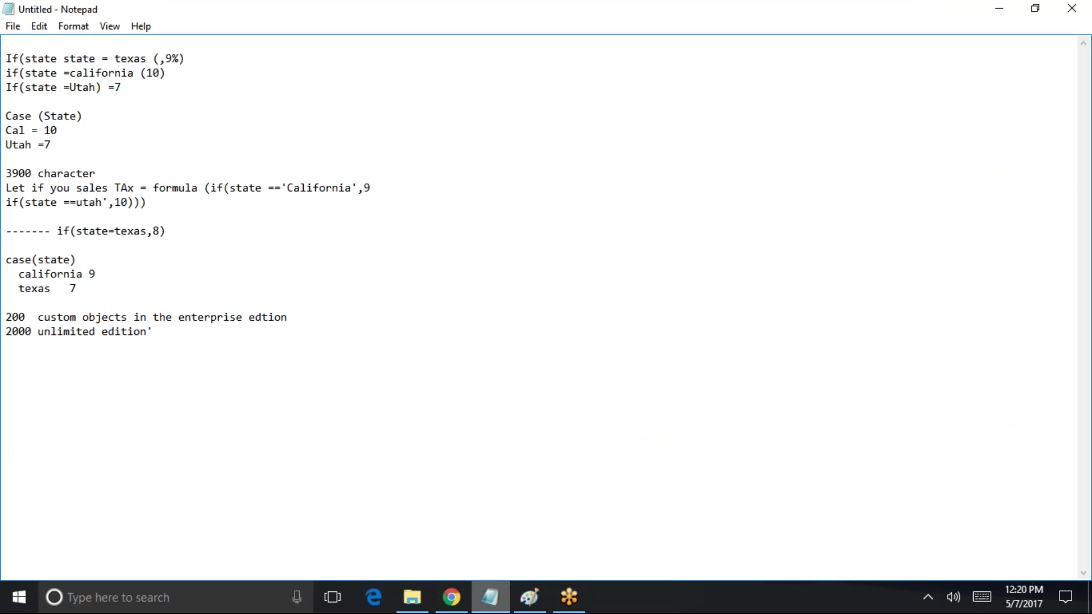
text(Use the form)
text(ula)
text( field t)
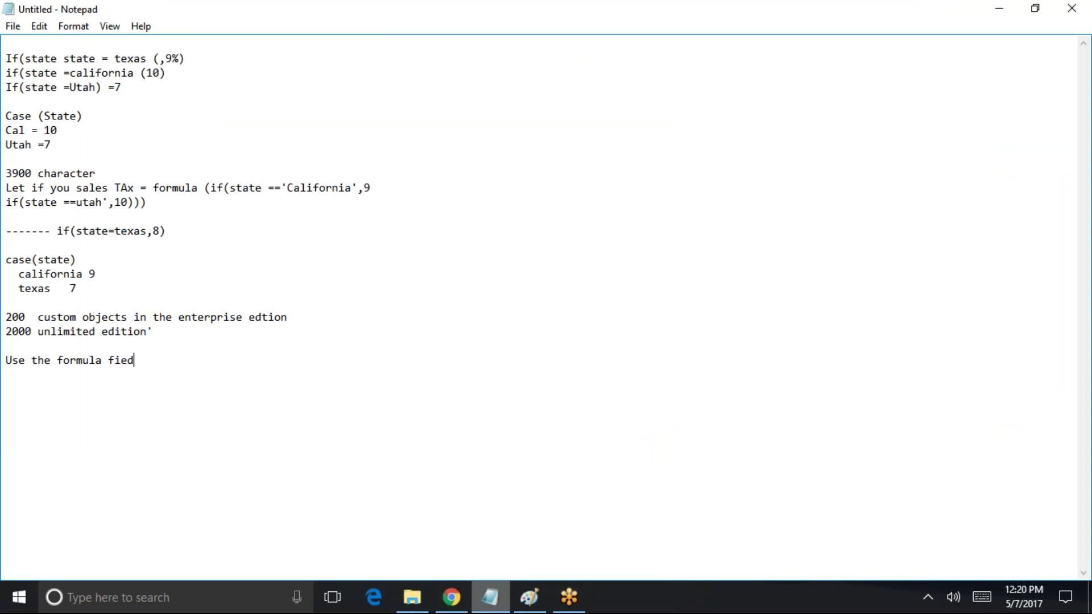
key(BackSpace)
key(BackSpace)
key(BackSpace)
text(ld to calculate ta)
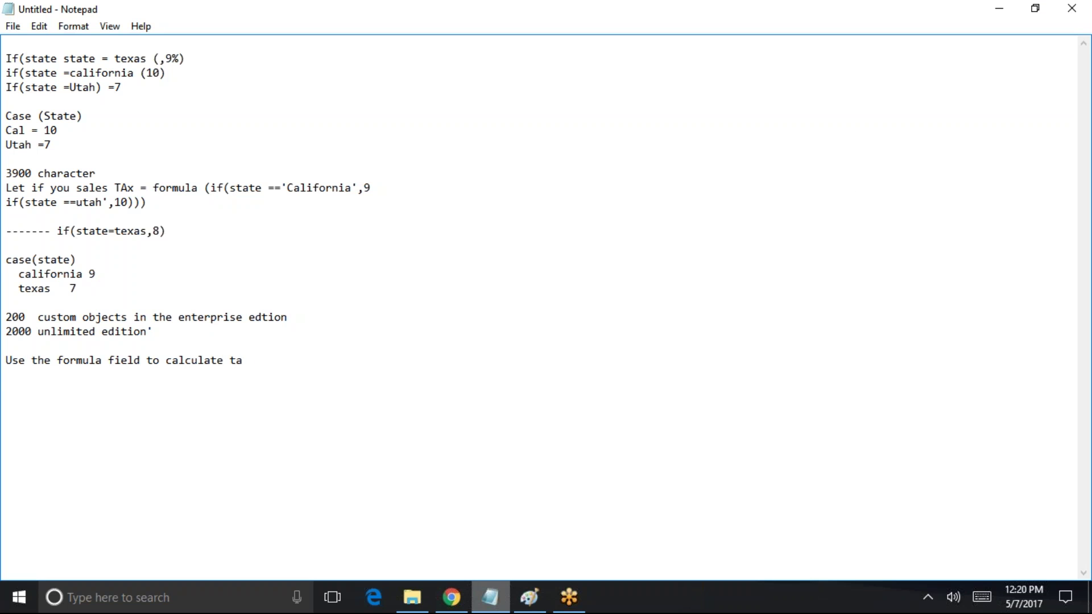
text(xes)
Add the line "The quantity field on the Line items should be always be >1" below the taxes assignment
key(Return)
text(Use)
key(BackSpace)
key(BackSpace)
key(BackSpace)
text(The quantiy)
key(BackSpace)
text(ty field on the )
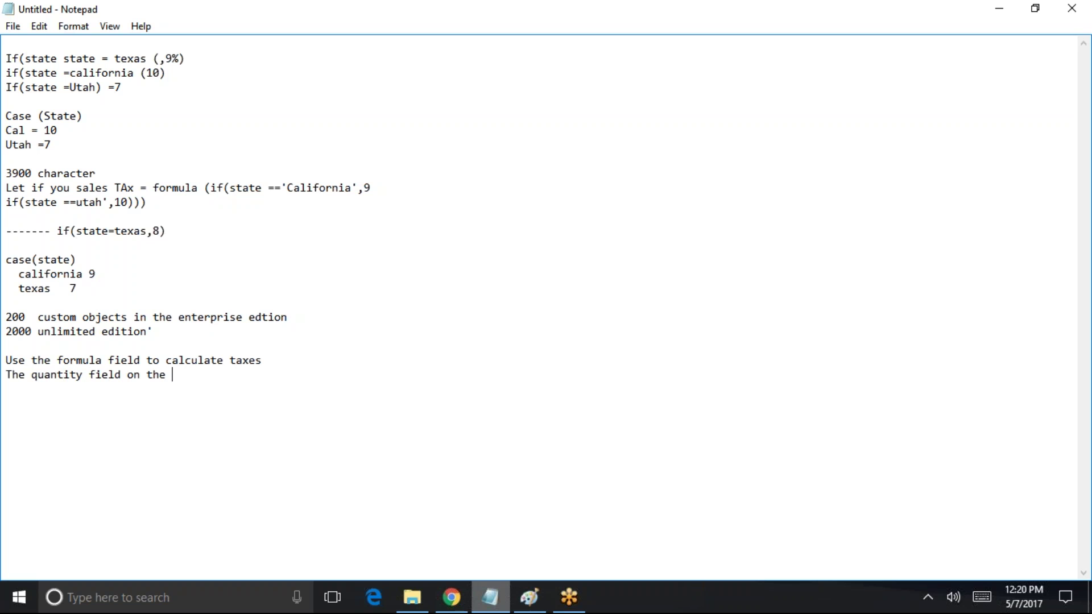
text(Line items should be always )
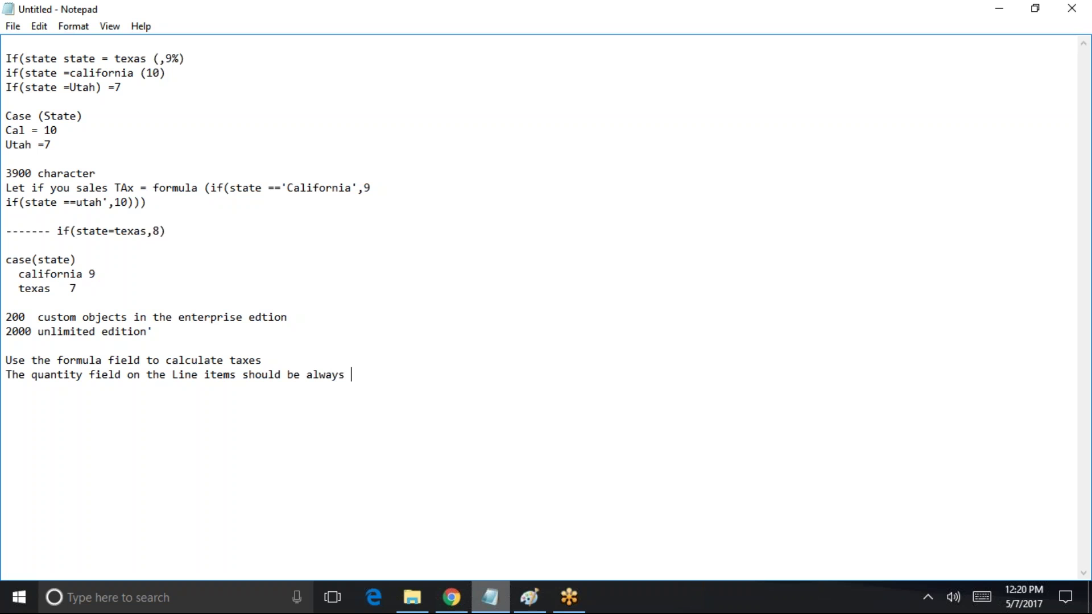
text(be reato)
key(BackSpace)
key(BackSpace)
key(BackSpace)
key(BackSpace)
key(BackSpace)
text(>1)
Add the line "Add two fields (Price,Total price) on the line item :tp =price*quantity" below the quantity assignment
text(Add two fi)
text(elds)
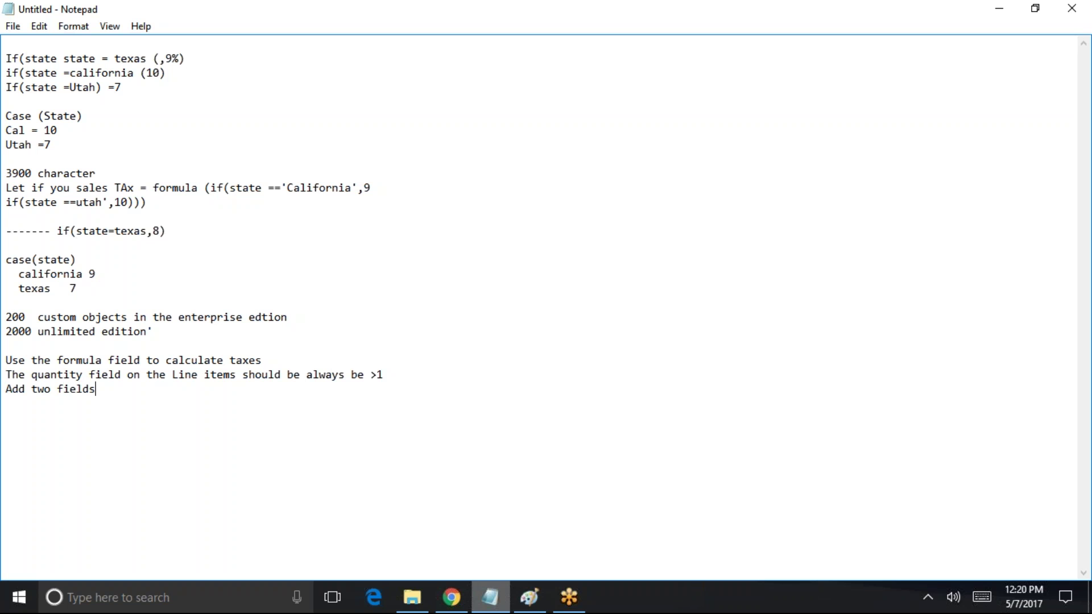
text( ()Price,Tot)
text(al prcie)
key(BackSpace)
key(BackSpace)
key(BackSpace)
text(ice) )
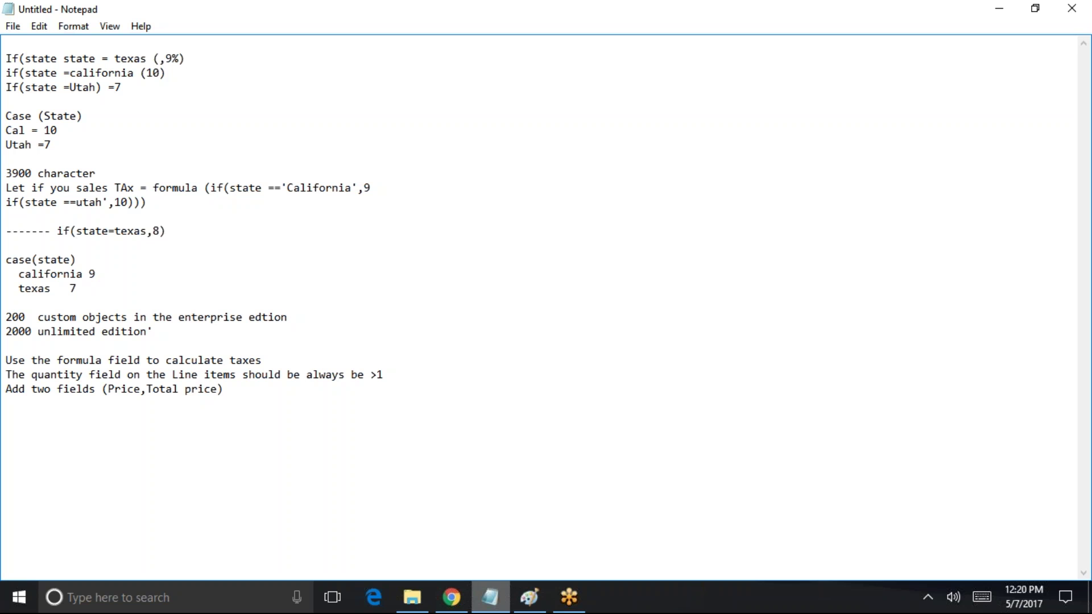
text(on the line item :)
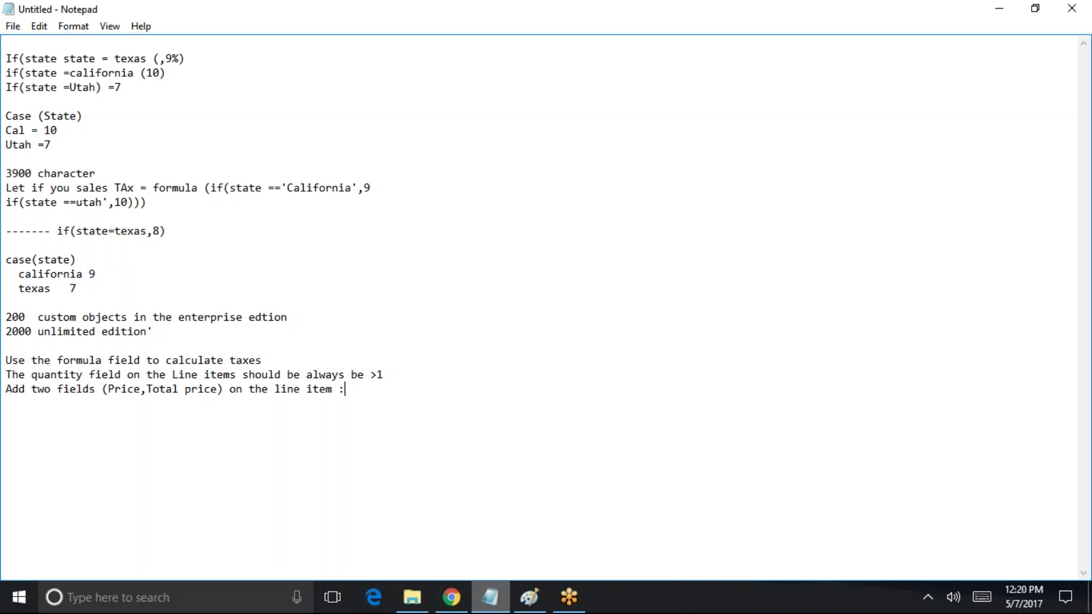
text(tp =price*quanity)
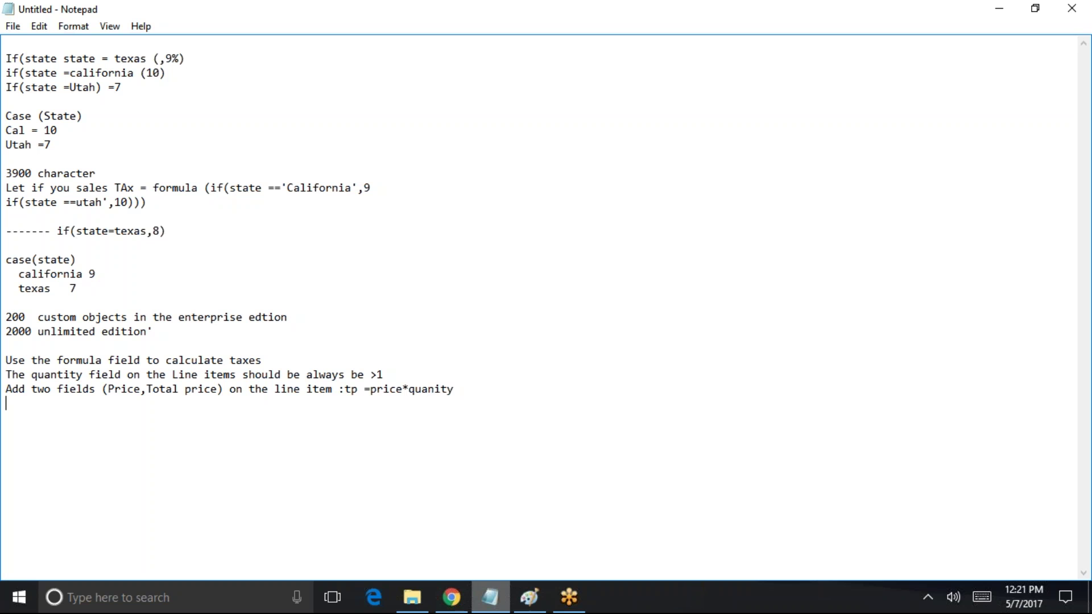
key(BackSpace)
key(BackSpace)
key(BackSpace)
text(tity)
Add the line "Invoice ()Total ampunt = sum (total price field on the line item )" as the next assignment
key(Return)
text(Roulu)
key(BackSpace)
key(BackSpace)
key(BackSpace)
key(BackSpace)
key(BackSpace)
text(Invoice ()Total)
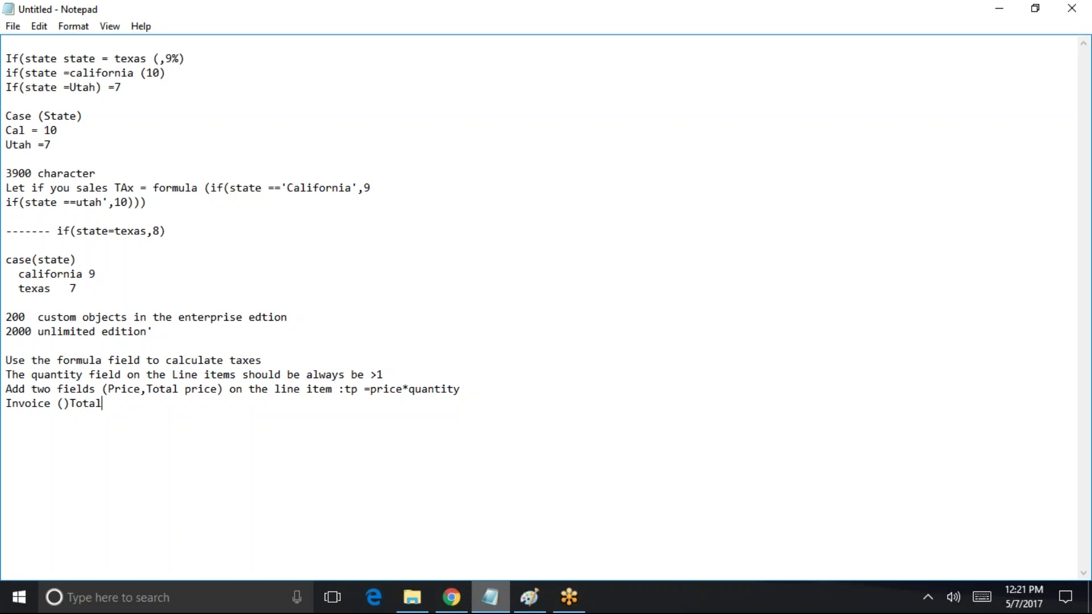
text( ampunt  = )
text(tota)
key(BackSpace)
key(BackSpace)
key(BackSpace)
key(BackSpace)
text(sum ()tot)
key(BackSpace)
key(BackSpace)
text(ot)
key(BackSpace)
key(BackSpace)
key(BackSpace)
text(total price )
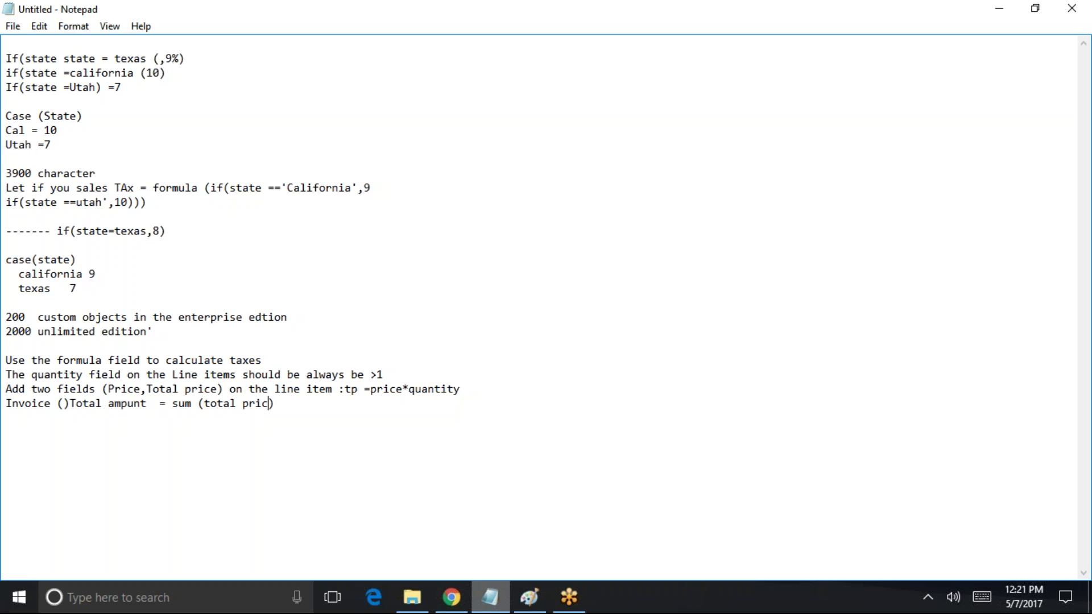
text(field on the line item)
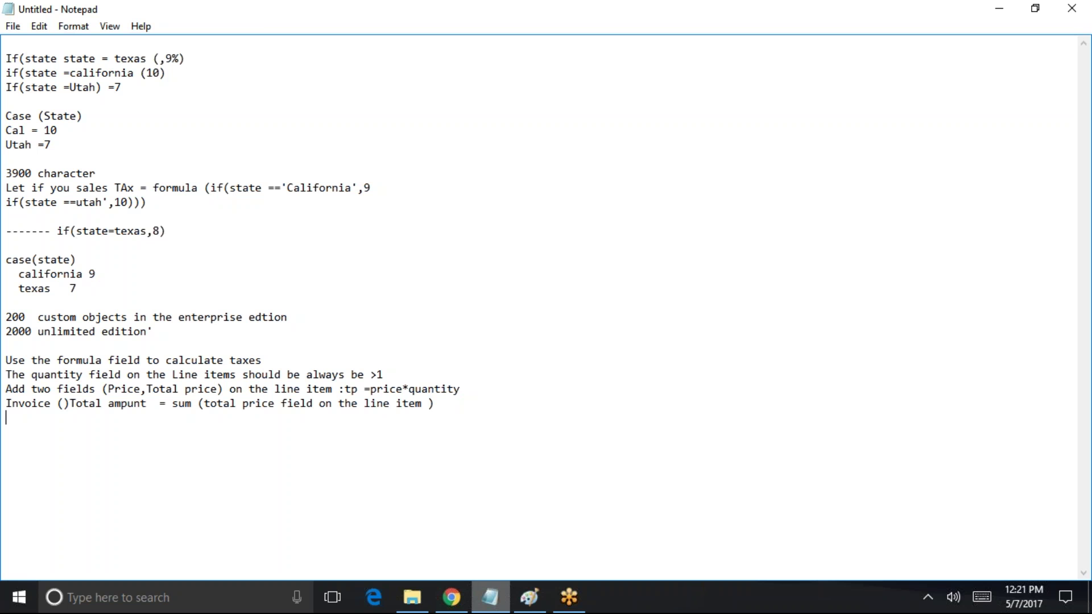
Highlight the four assignment lines, then switch to Salesforce in Chrome and open a blank new invoice form
drag(492, 400, 8, 348)
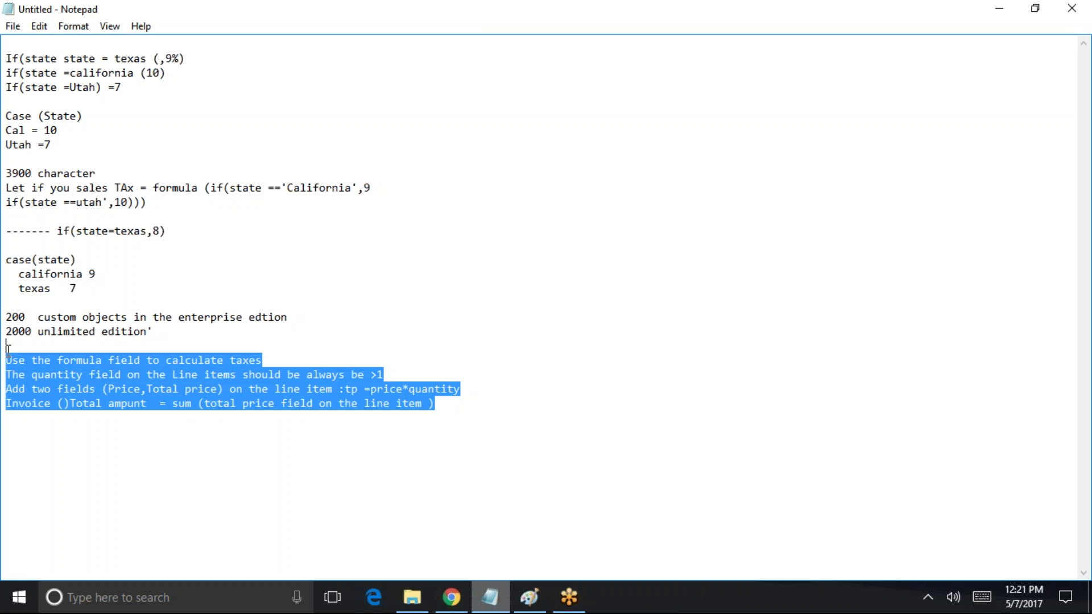
click(999, 8)
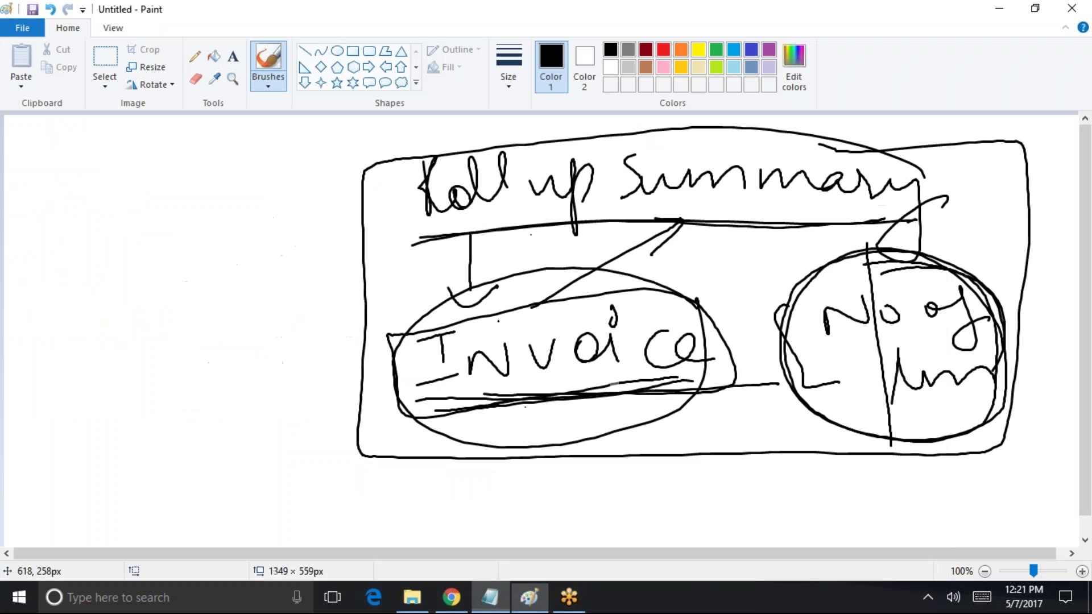
click(999, 8)
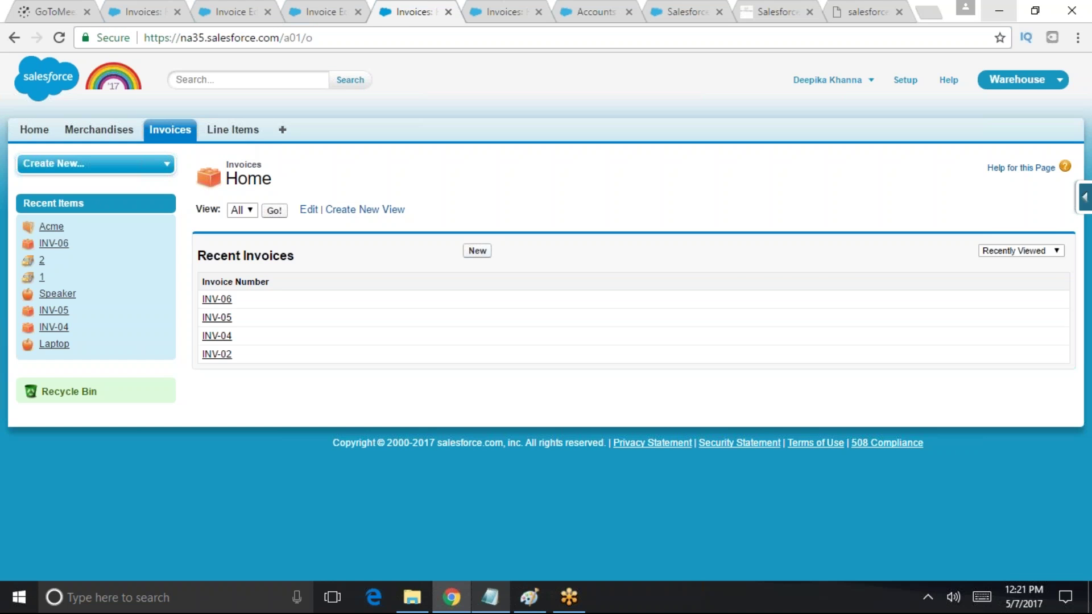
click(478, 252)
click(659, 339)
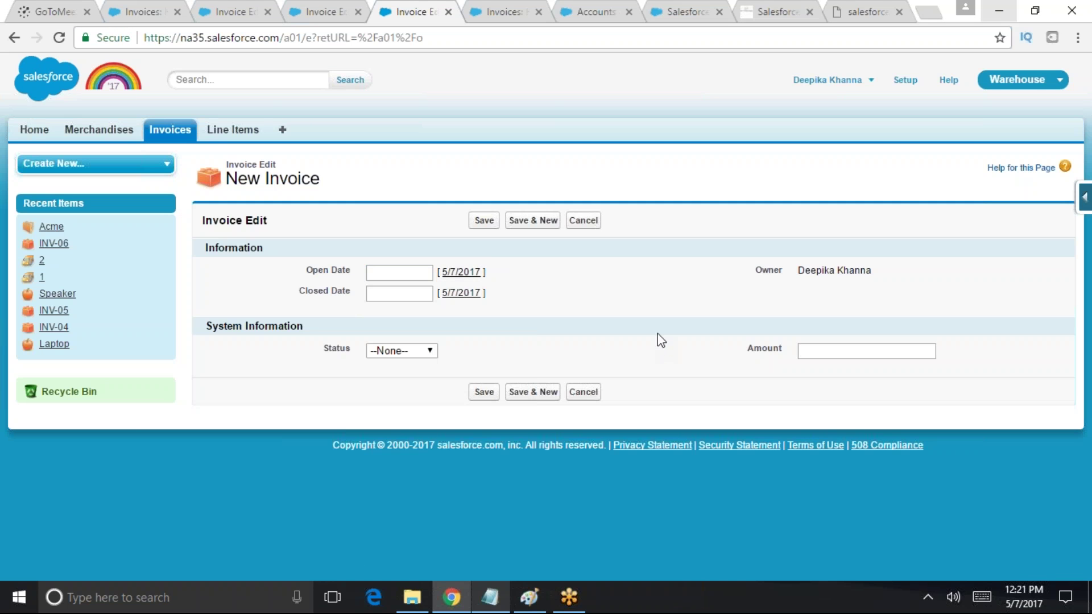
Open a blank new merchandise form and point out its Price, Quantity and Selling Price fields
click(99, 130)
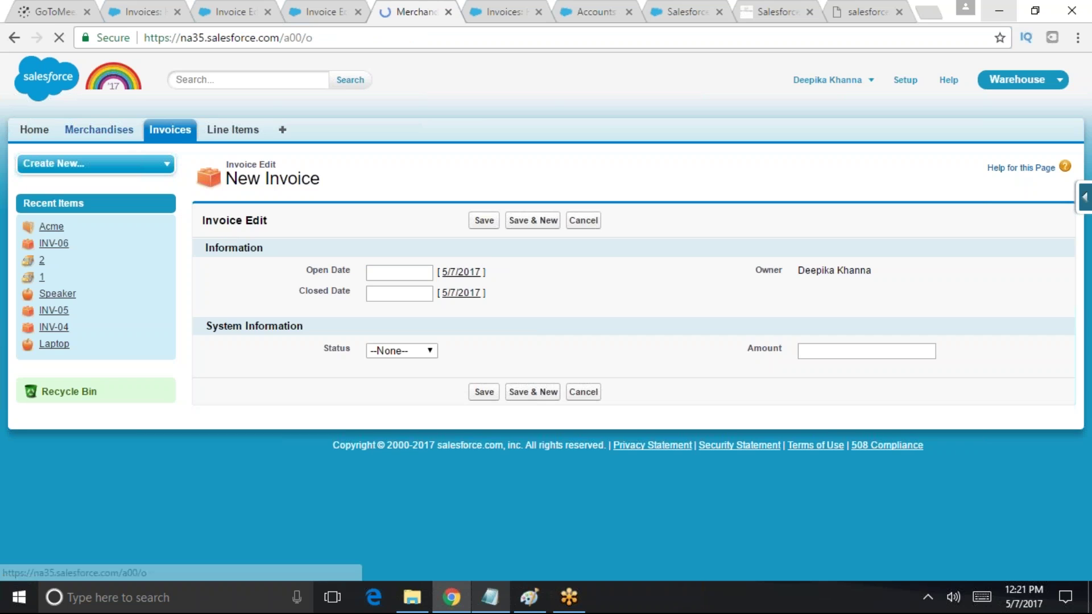
click(478, 252)
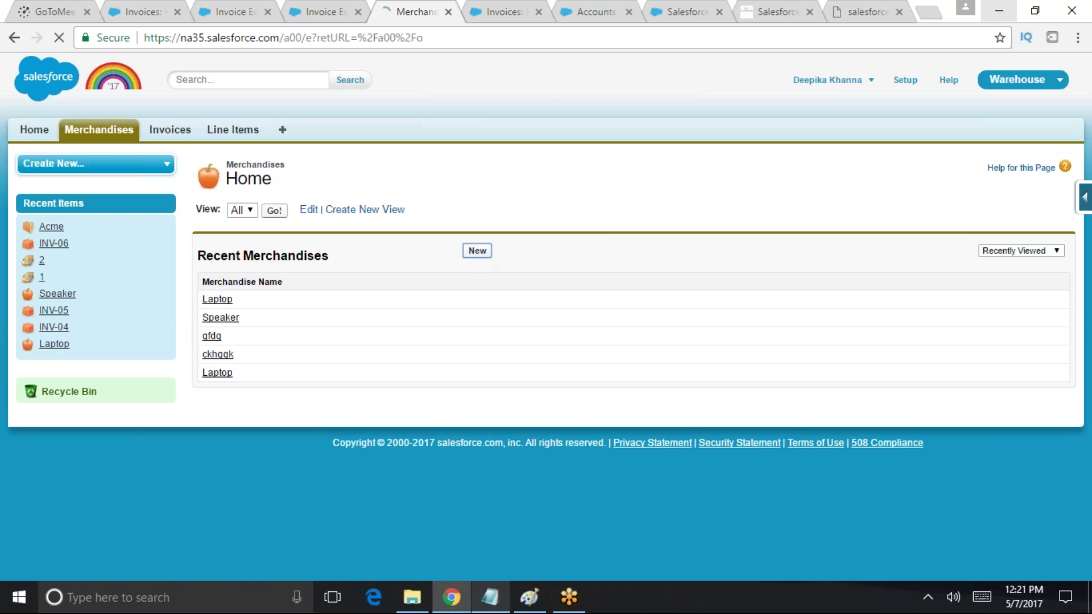
click(410, 376)
click(388, 299)
click(390, 318)
click(400, 373)
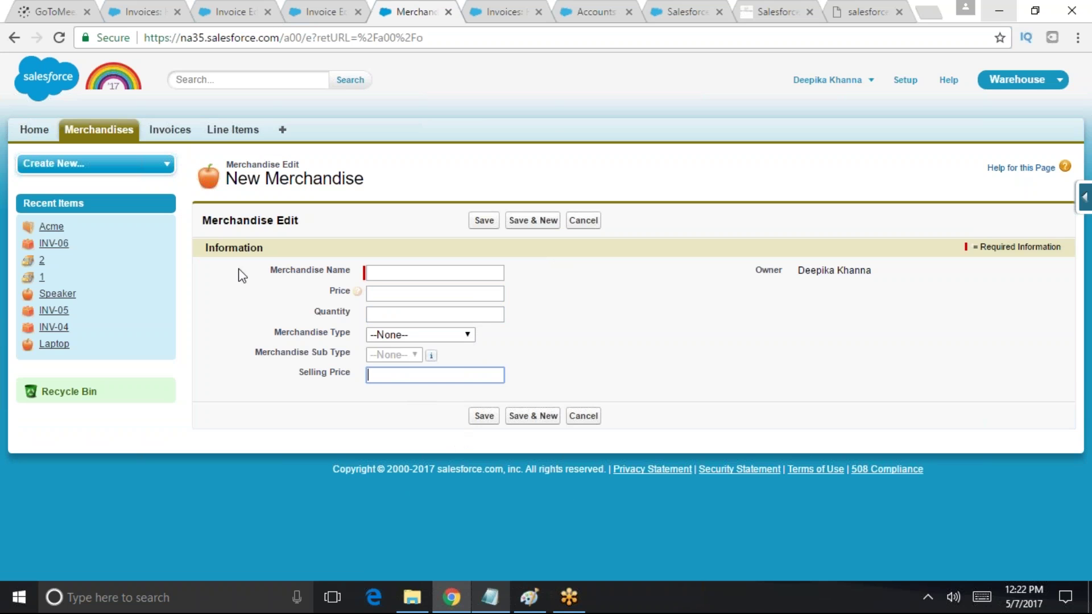
Switch to Notepad, add the line "SP > CP" below the invoice assignment, and highlight the whole assignment list
click(493, 597)
click(246, 453)
text(S)
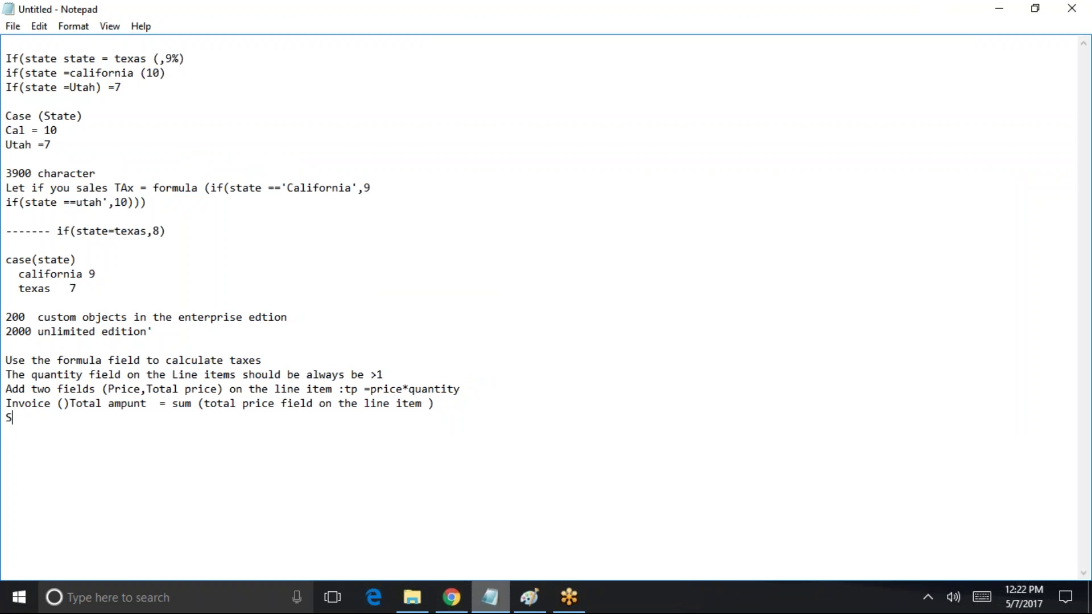
text(P > CP)
drag(51, 419, 8, 349)
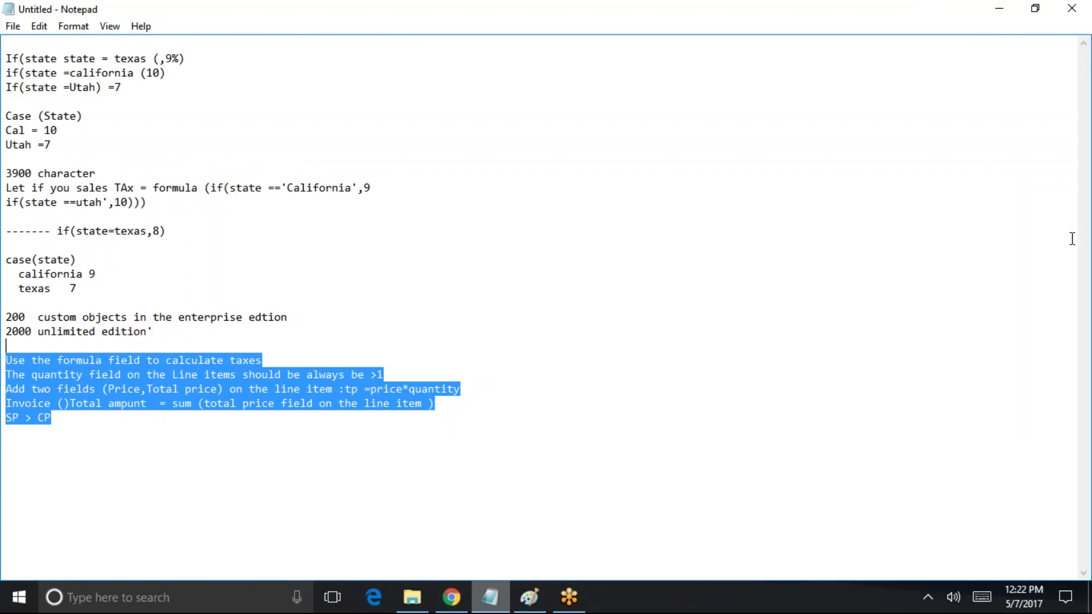
Glance at the open new invoice form in Chrome, then return to Notepad and deselect the assignment lines
click(1006, 10)
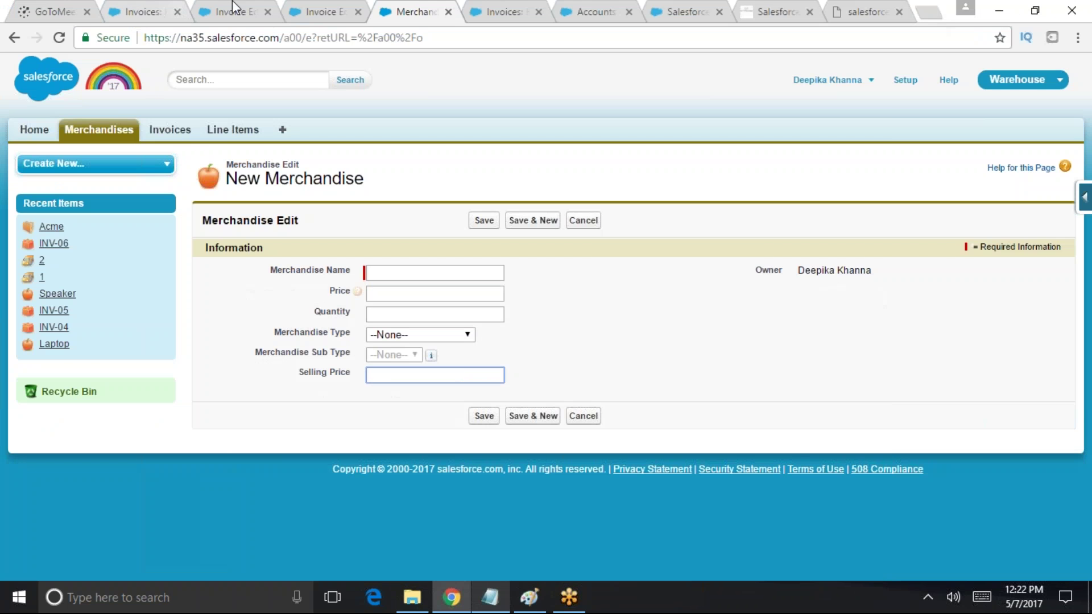
click(319, 11)
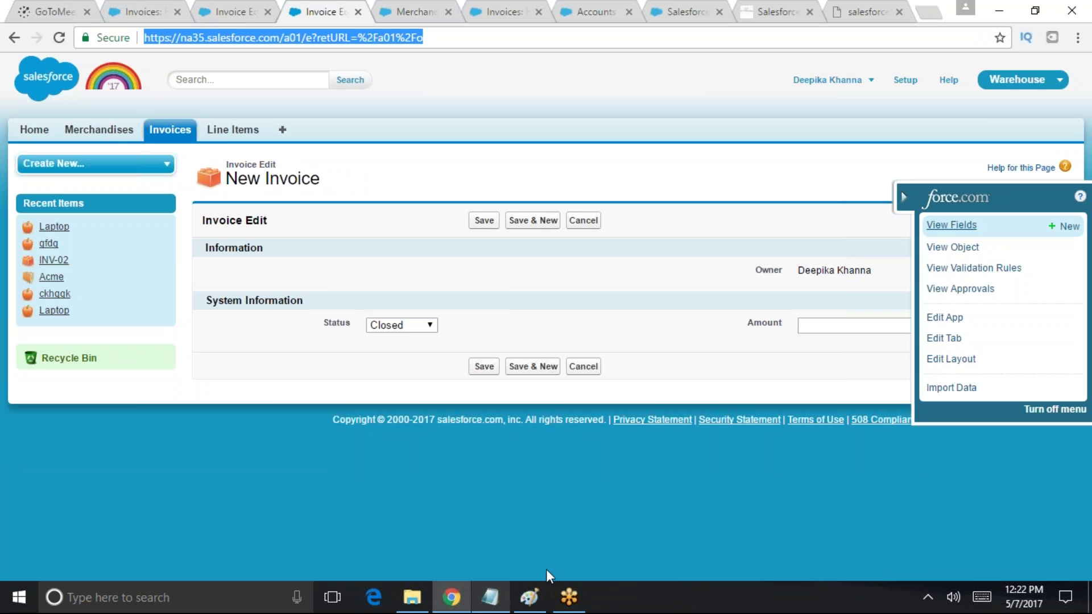
click(493, 594)
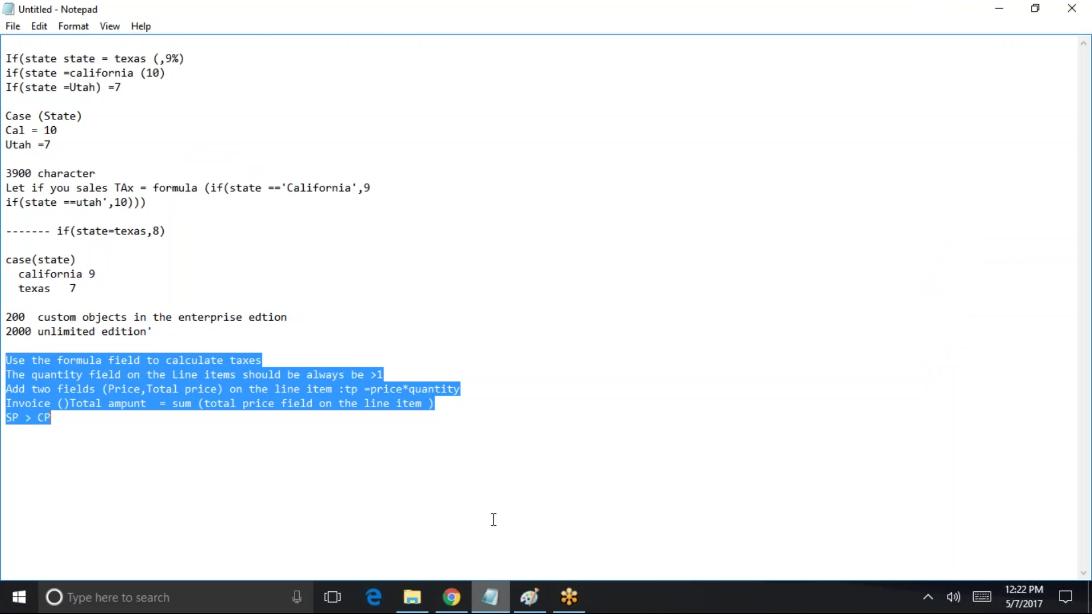
click(331, 474)
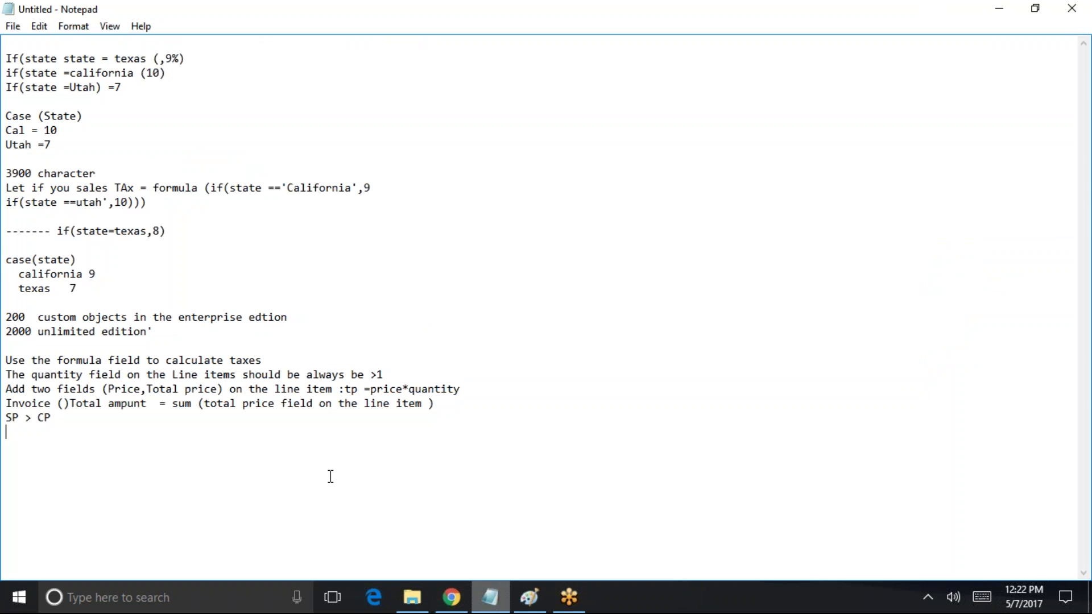
Switch to Chrome, open a blank new merchandise form and place the cursor in the Selling Price field
click(464, 606)
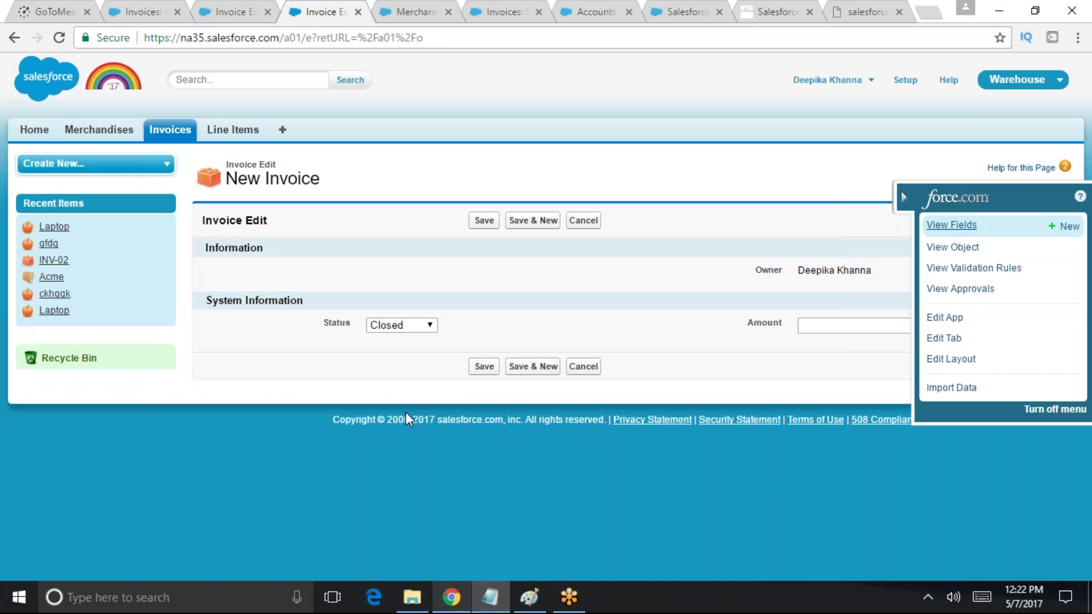
click(85, 130)
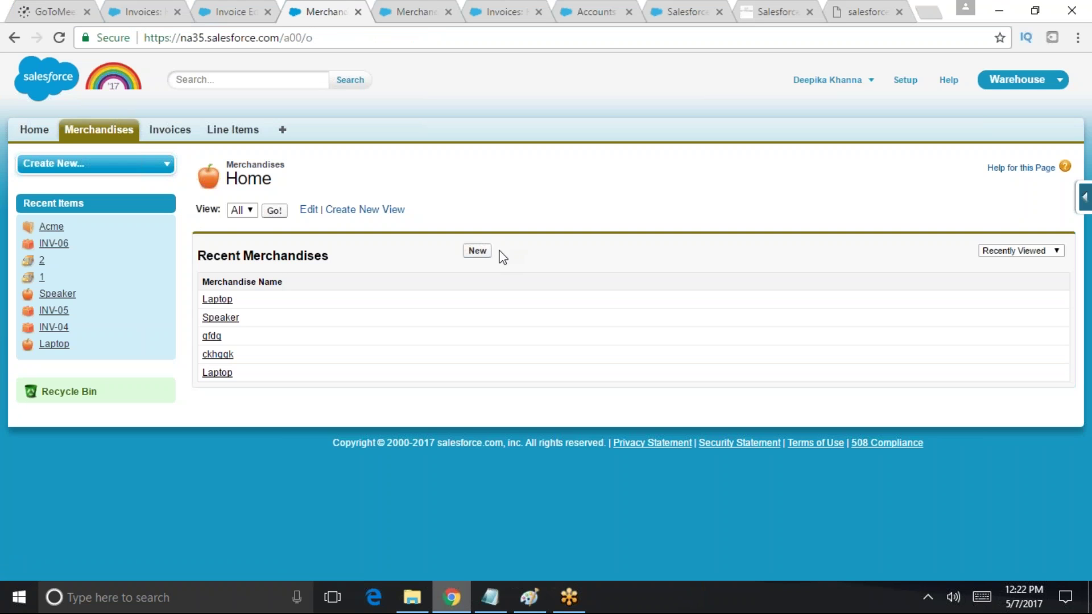
click(478, 251)
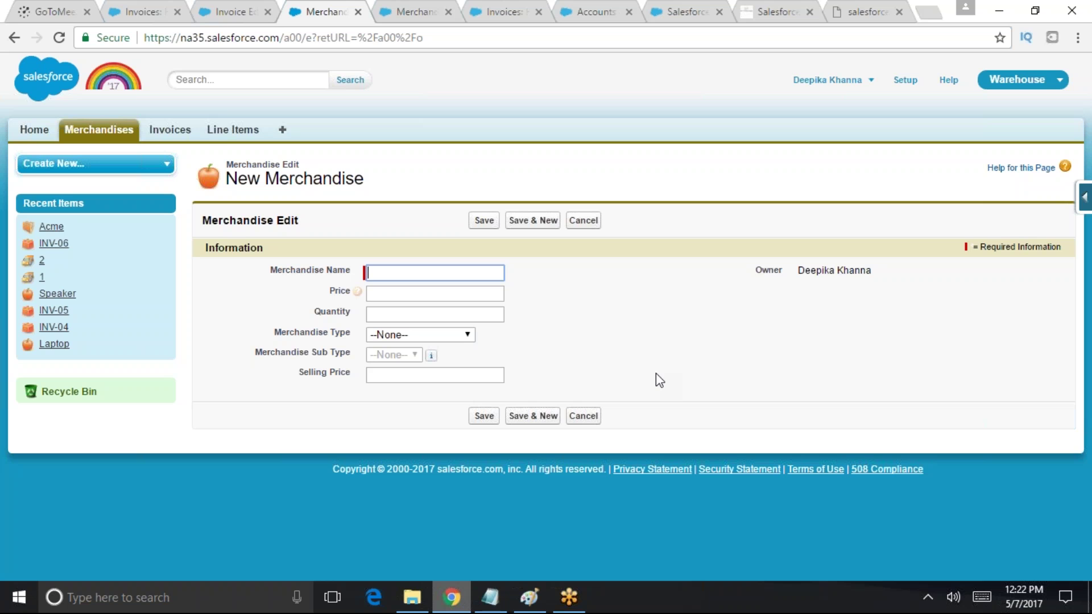
click(382, 377)
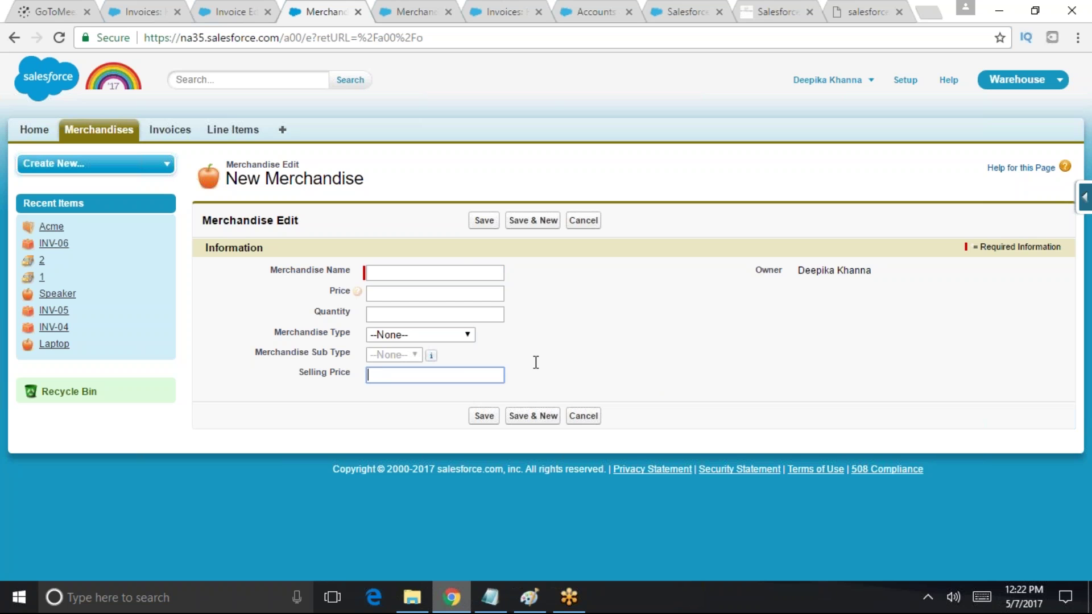
Open a blank new invoice form and view the options of its Status field without choosing one
click(169, 130)
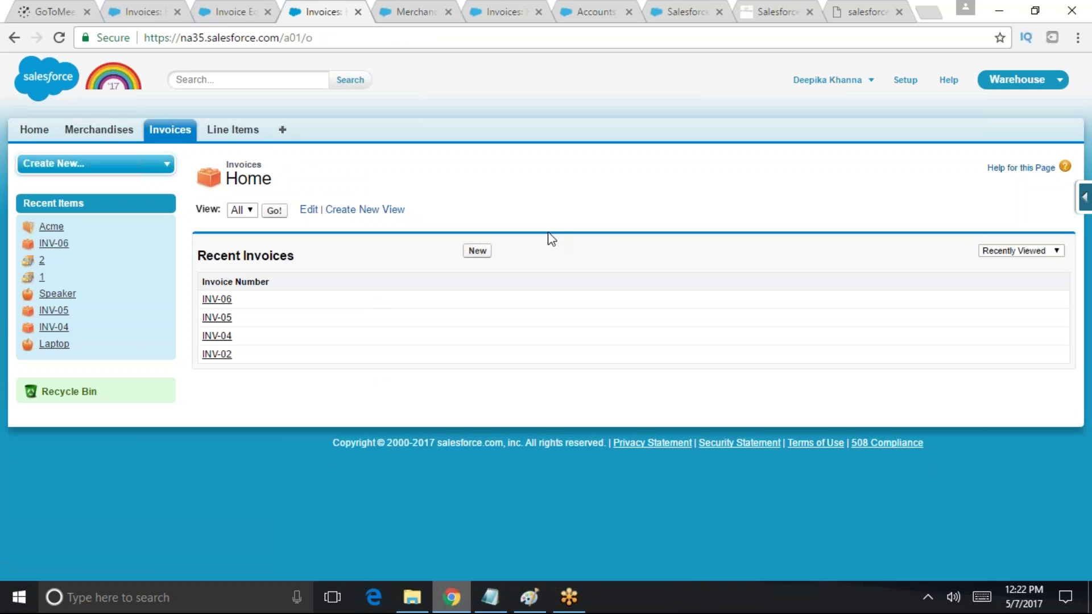
click(477, 250)
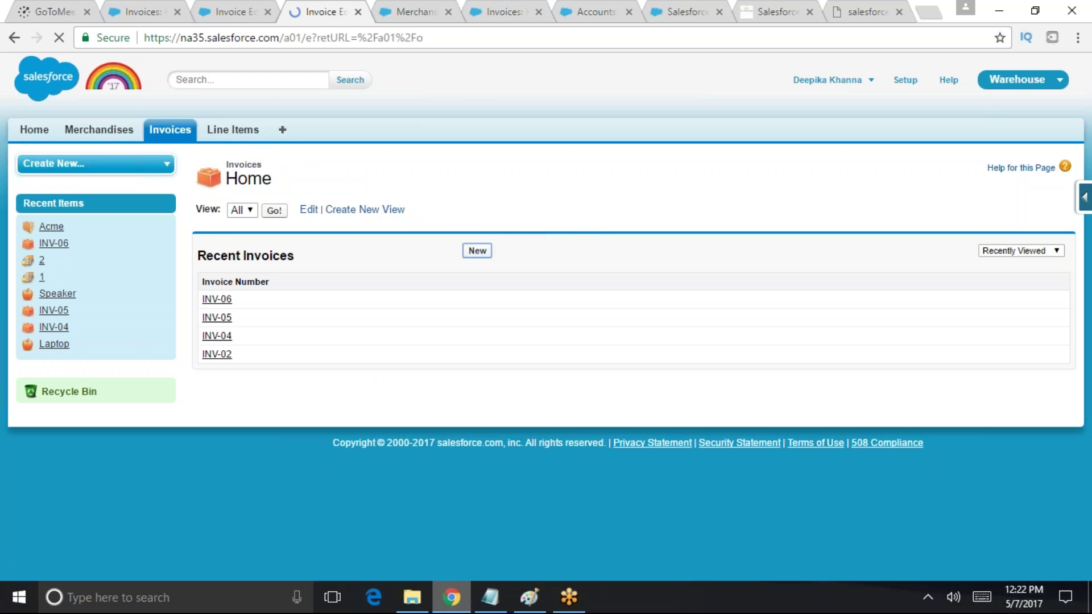
click(550, 316)
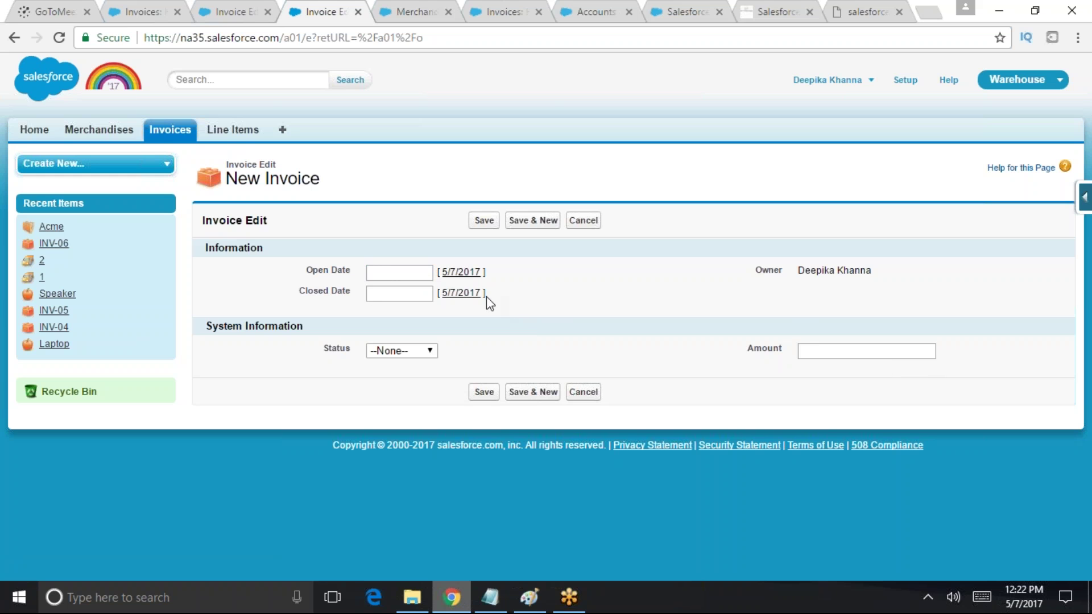
click(387, 351)
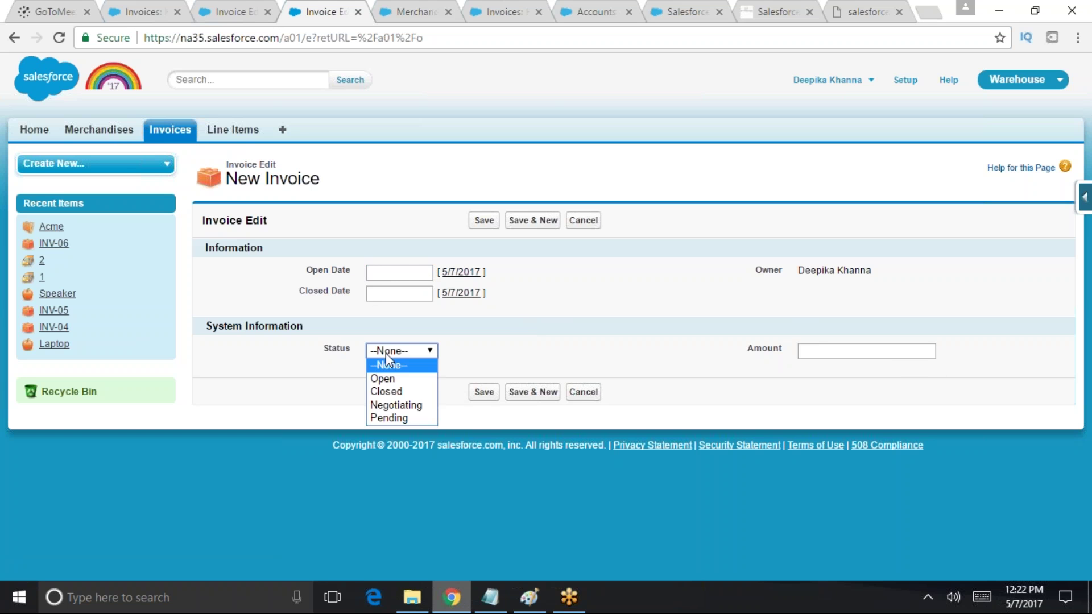
click(500, 366)
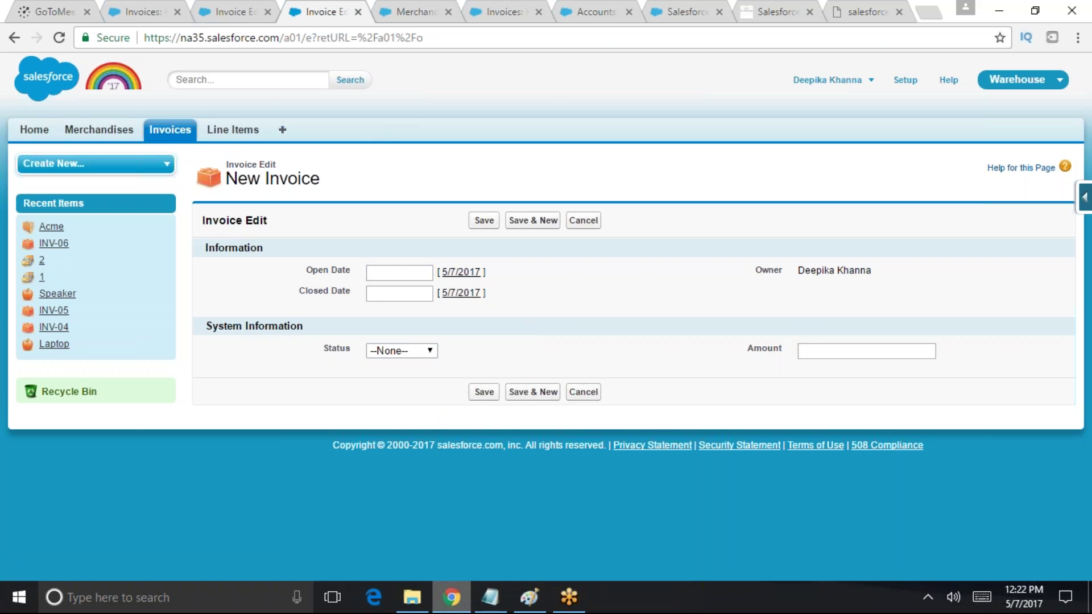
View the date pickers of the invoice's Closed Date and Open Date fields without picking a date
click(390, 293)
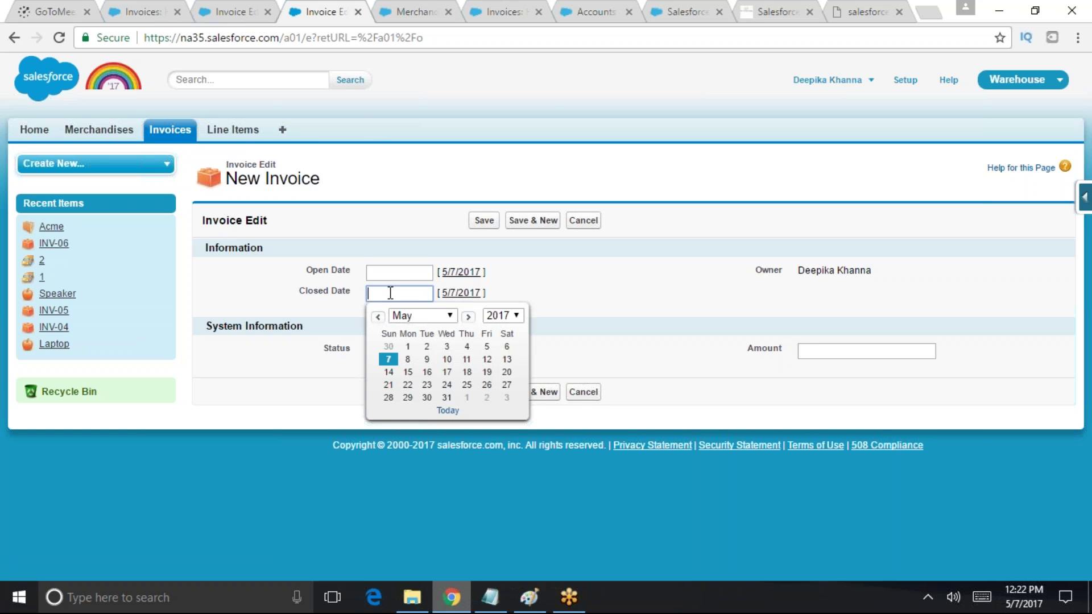
click(583, 288)
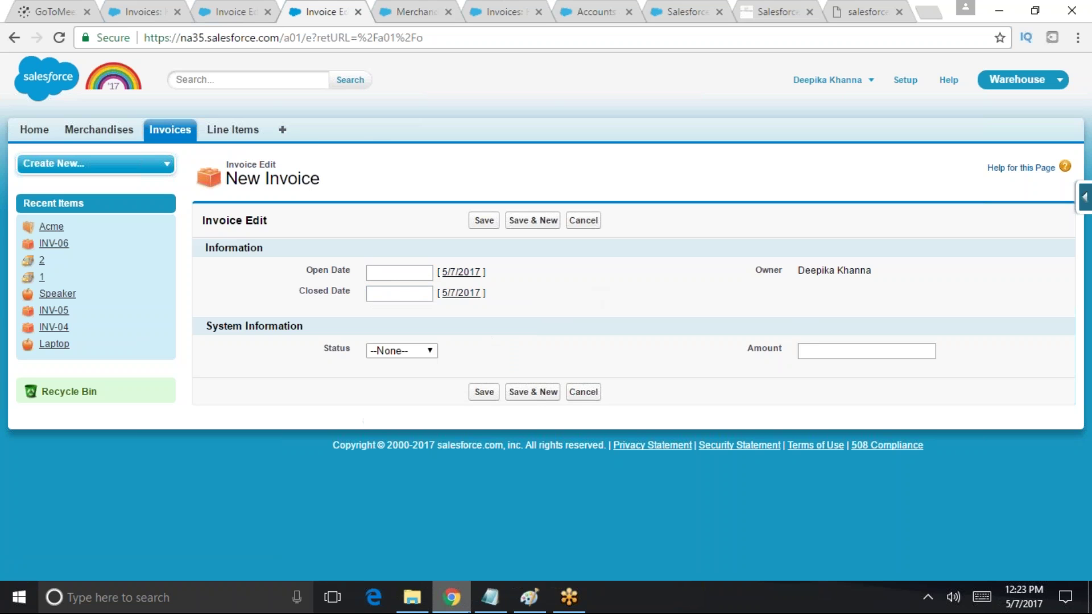
click(370, 291)
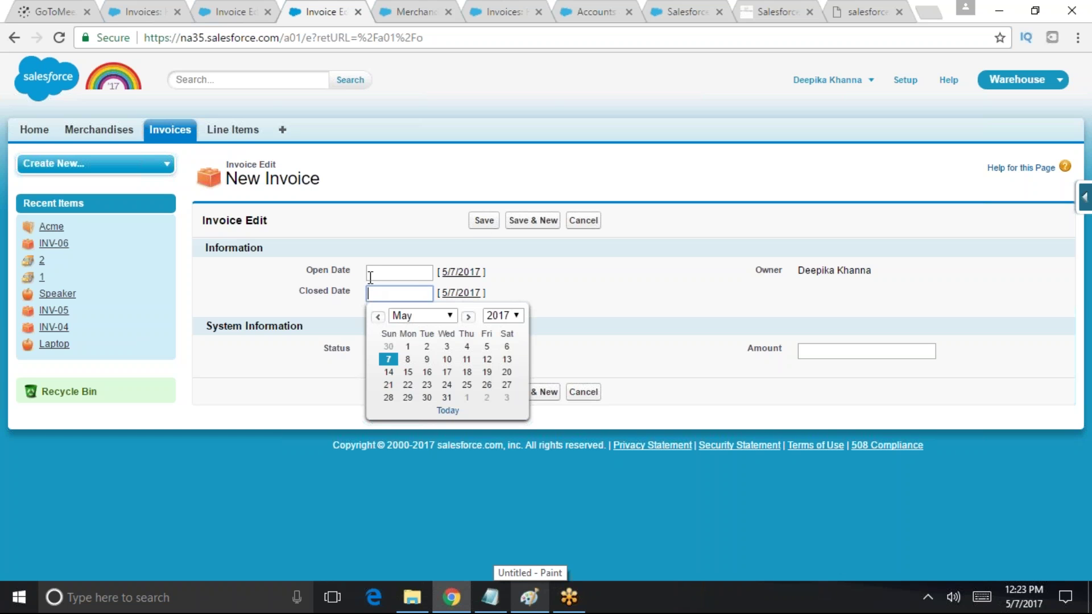
click(370, 275)
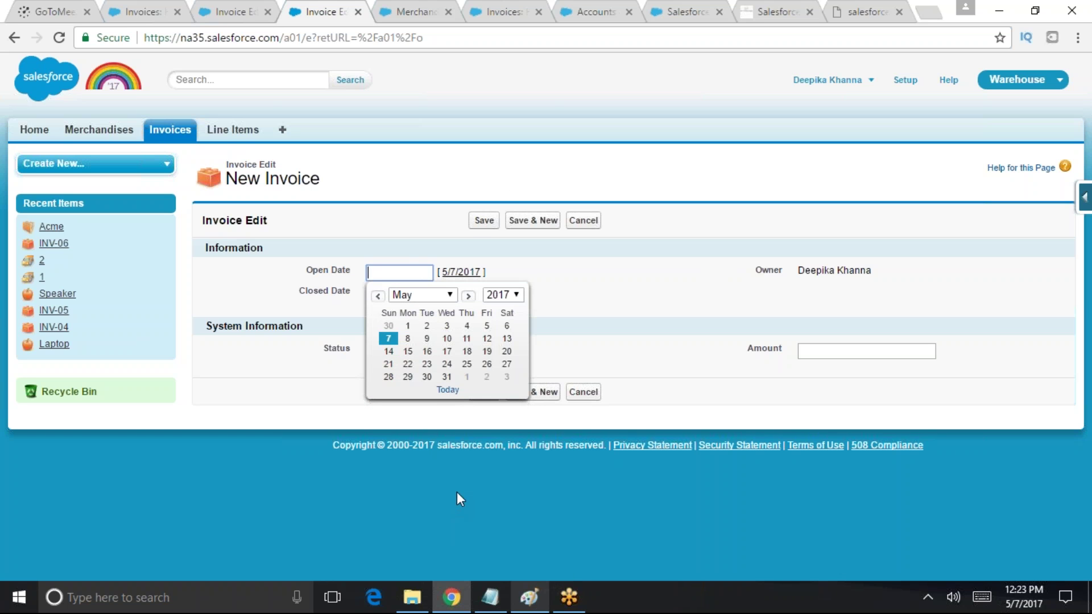
Close the date picker on the new invoice form and highlight the Status and Closed Date field labels
click(677, 385)
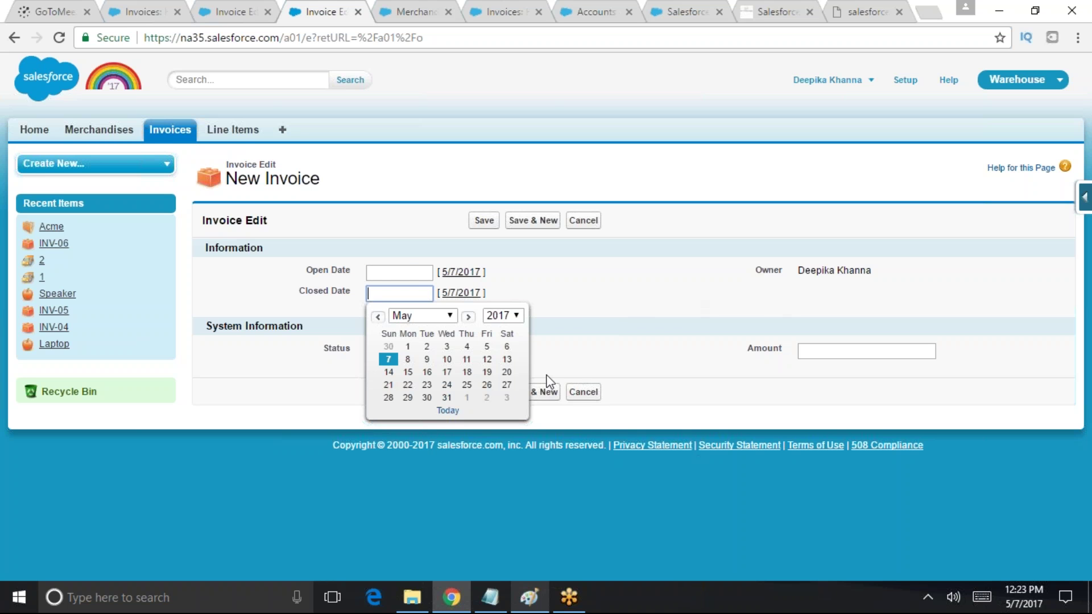
drag(332, 348, 429, 362)
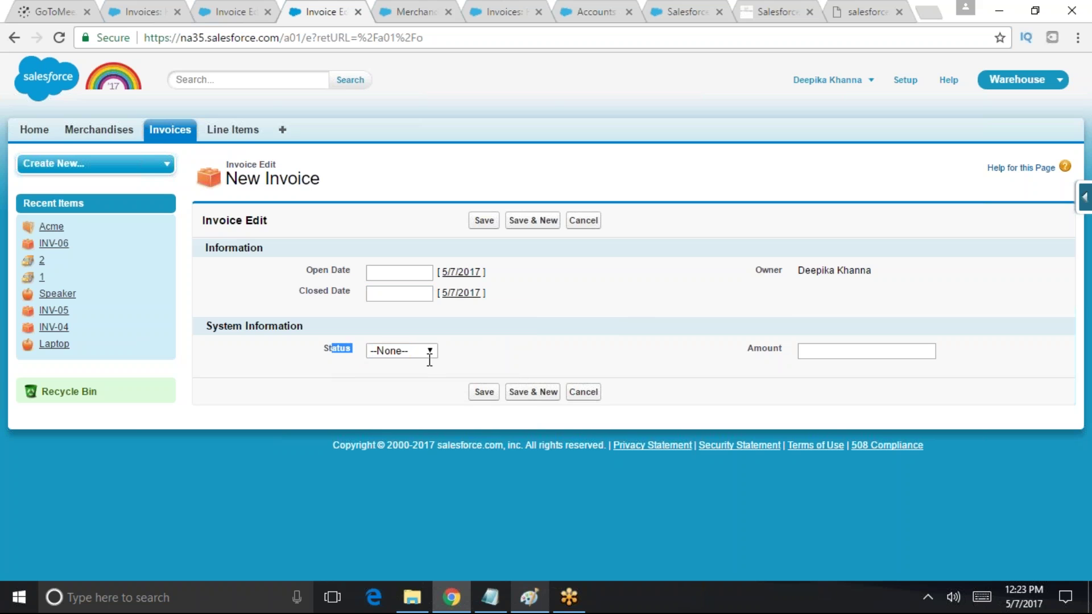
drag(306, 290, 366, 303)
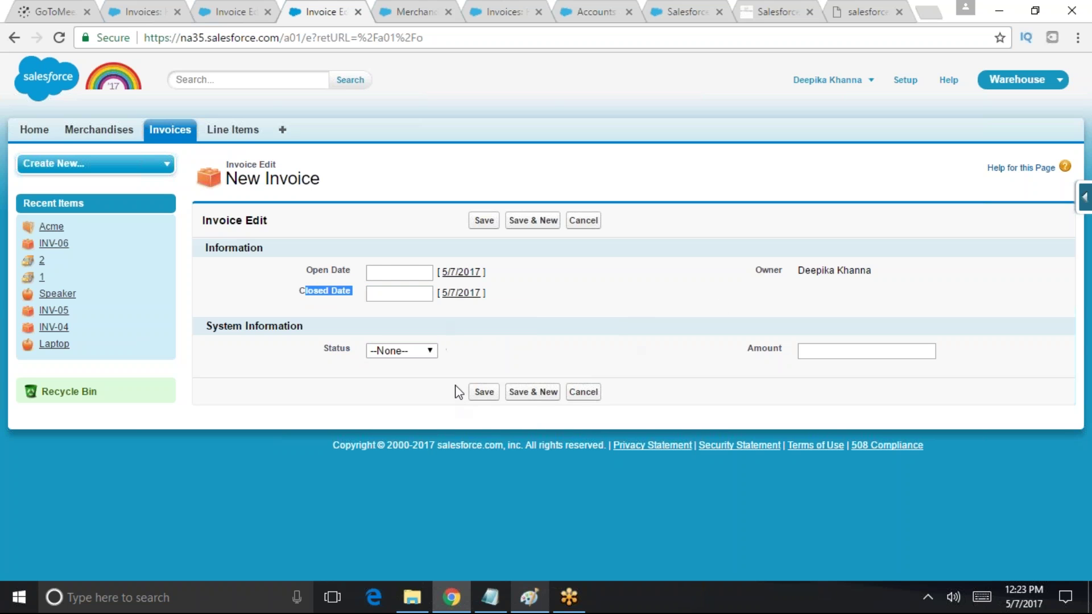
Try to save the new invoice with Status set to Closed and no closed date, then highlight the closed-date message
click(432, 367)
click(415, 350)
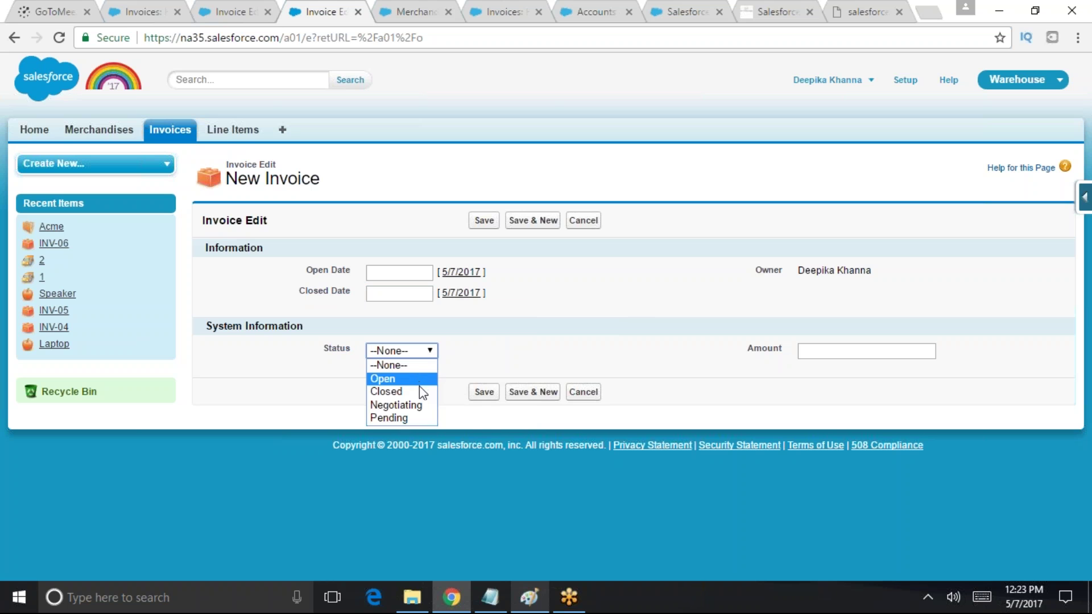
click(421, 389)
click(478, 392)
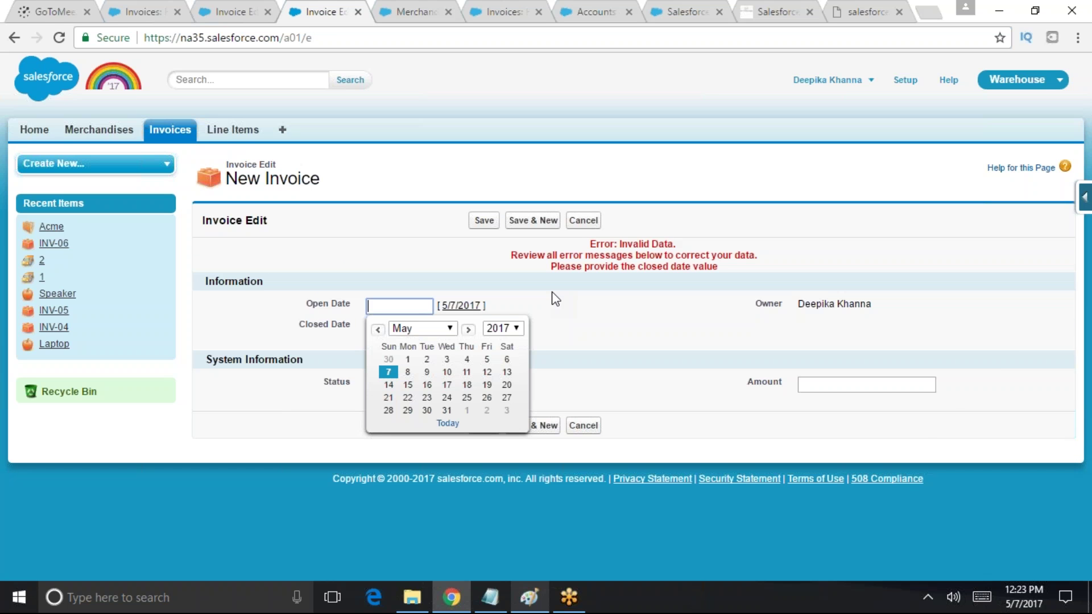
drag(540, 267, 720, 267)
click(626, 312)
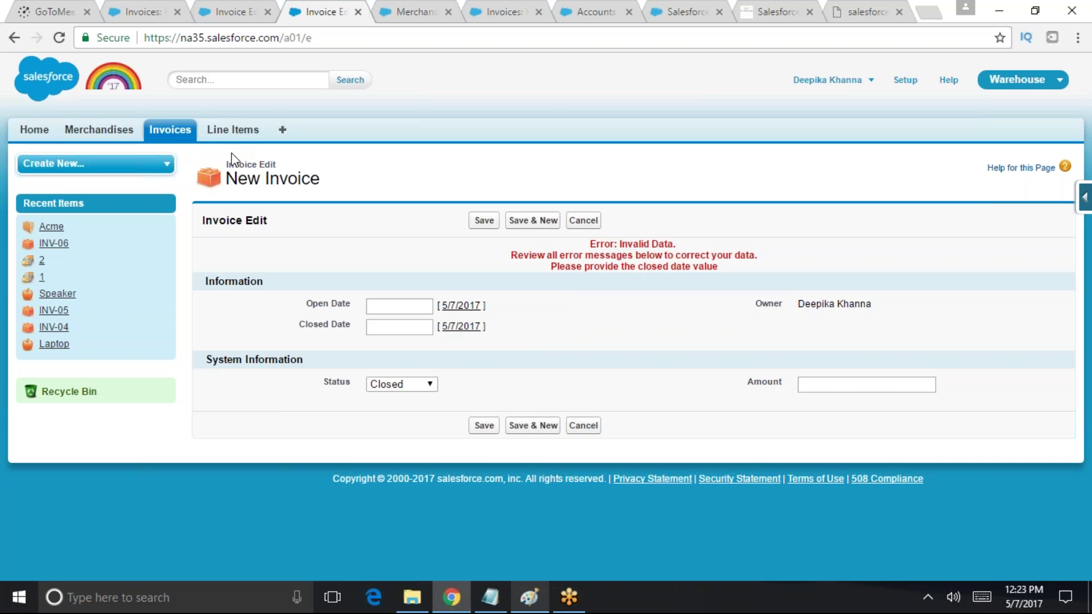
Open the first Laptop record under Merchandises and review its details and related lists
click(233, 132)
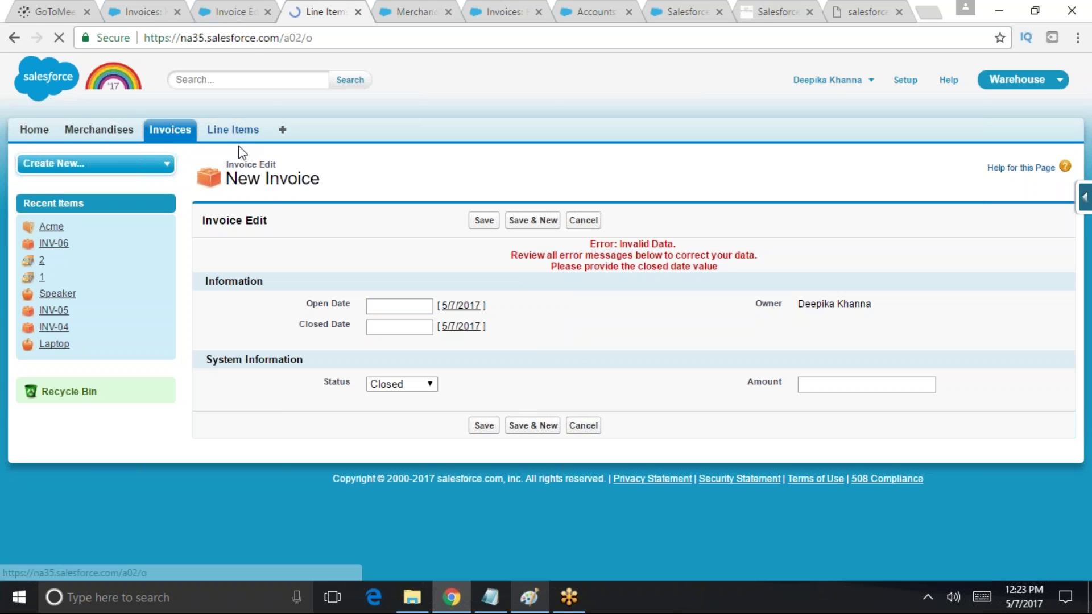
click(176, 132)
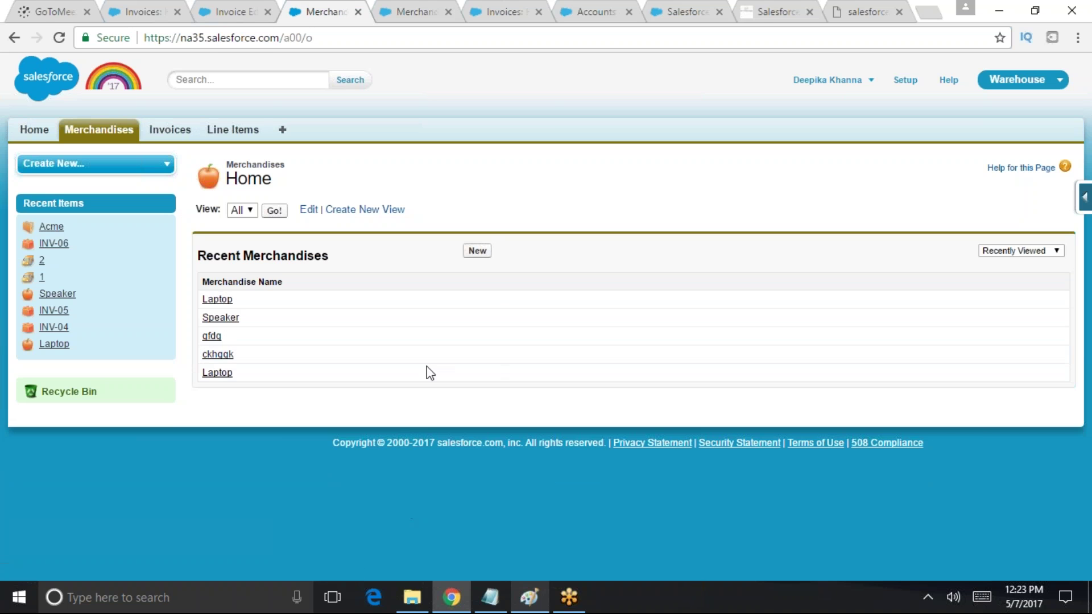
click(219, 299)
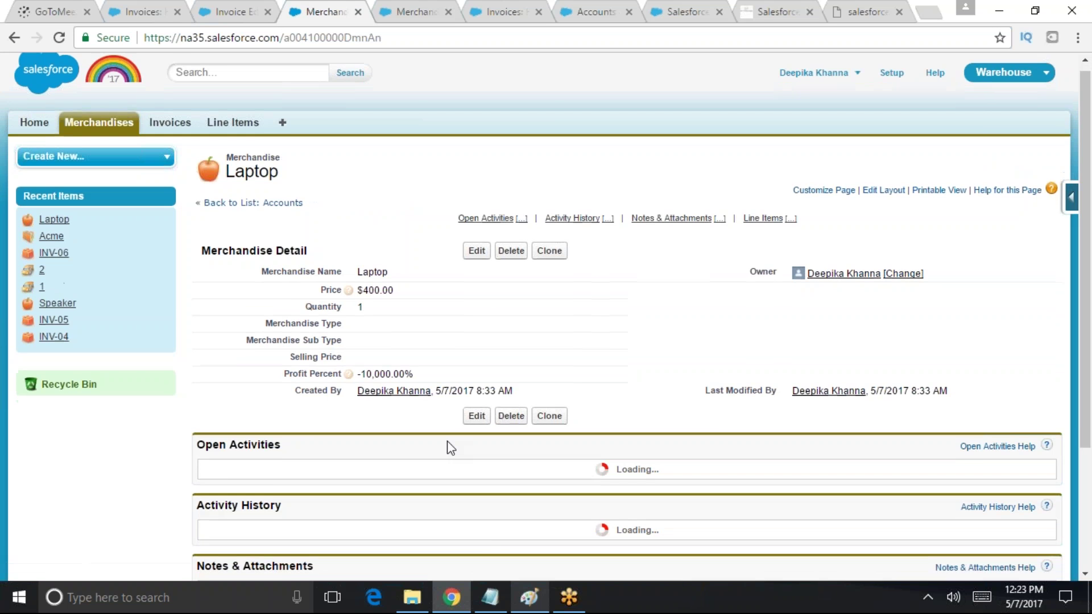
scroll(483, 467, down, 4)
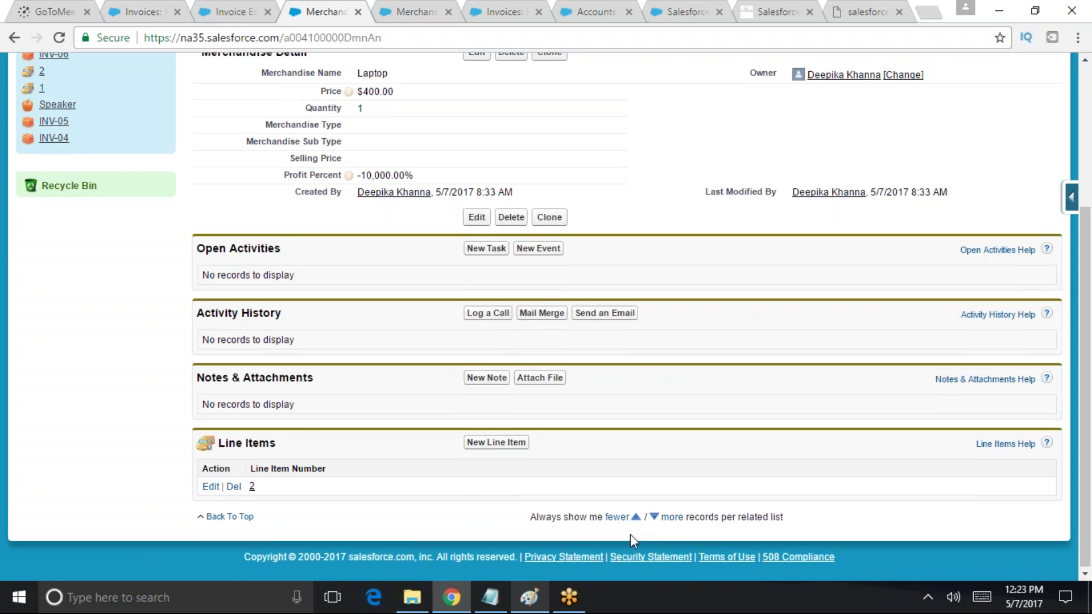
scroll(630, 534, up, 4)
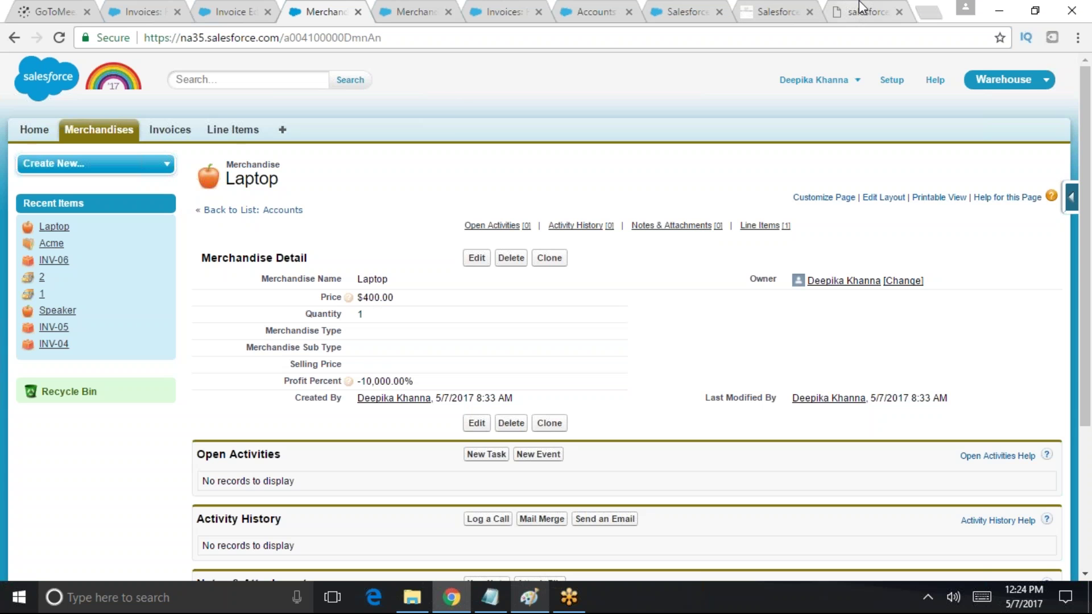
Compare the recent invoices and merchandises lists, briefly reopening the first Laptop record and highlighting the merchandise names
click(170, 132)
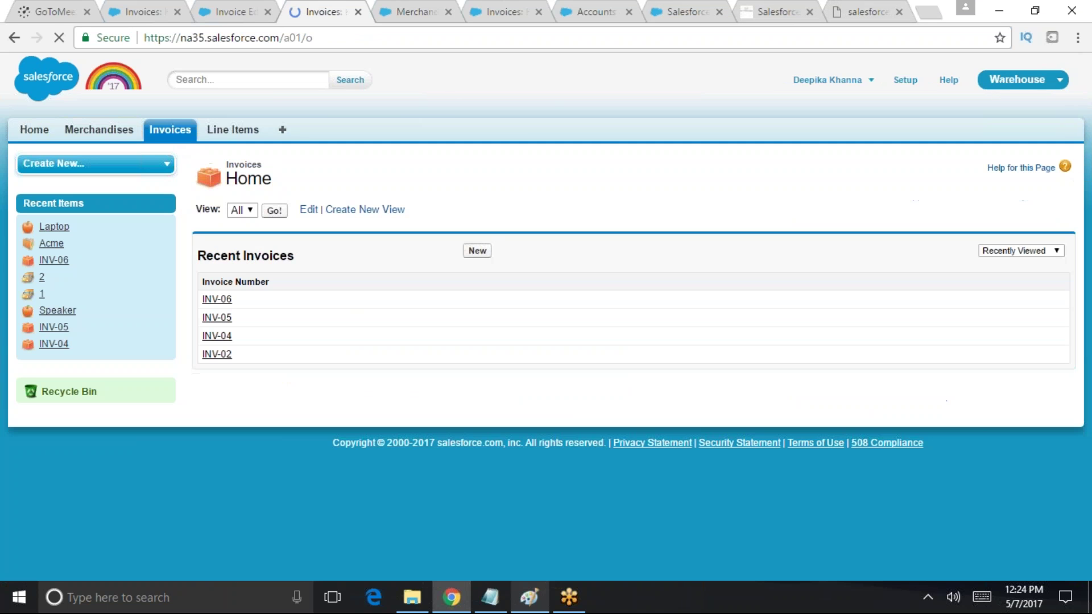
click(85, 132)
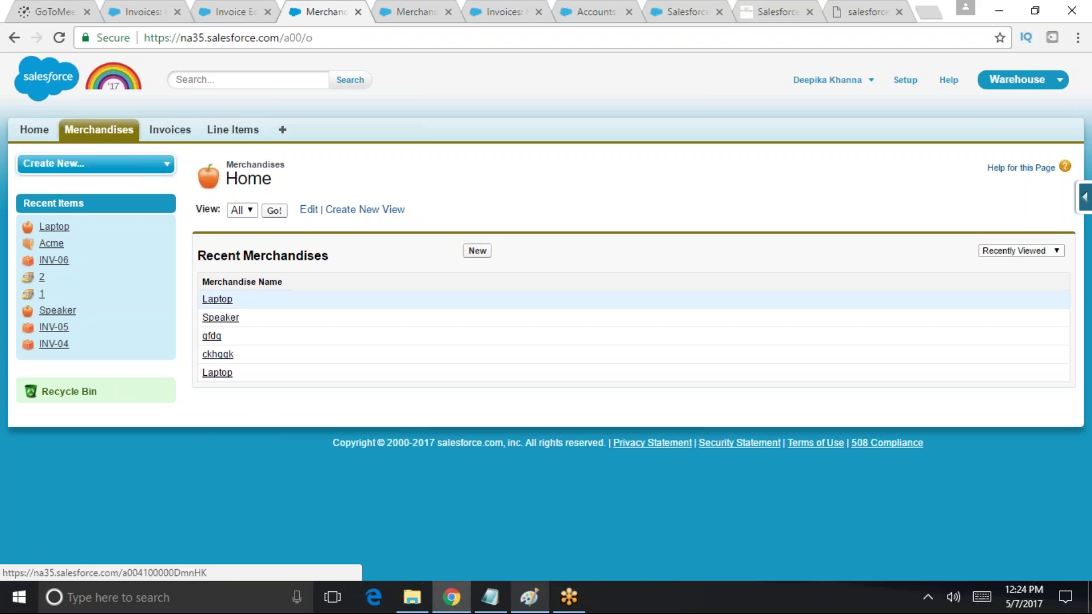
drag(298, 284, 202, 285)
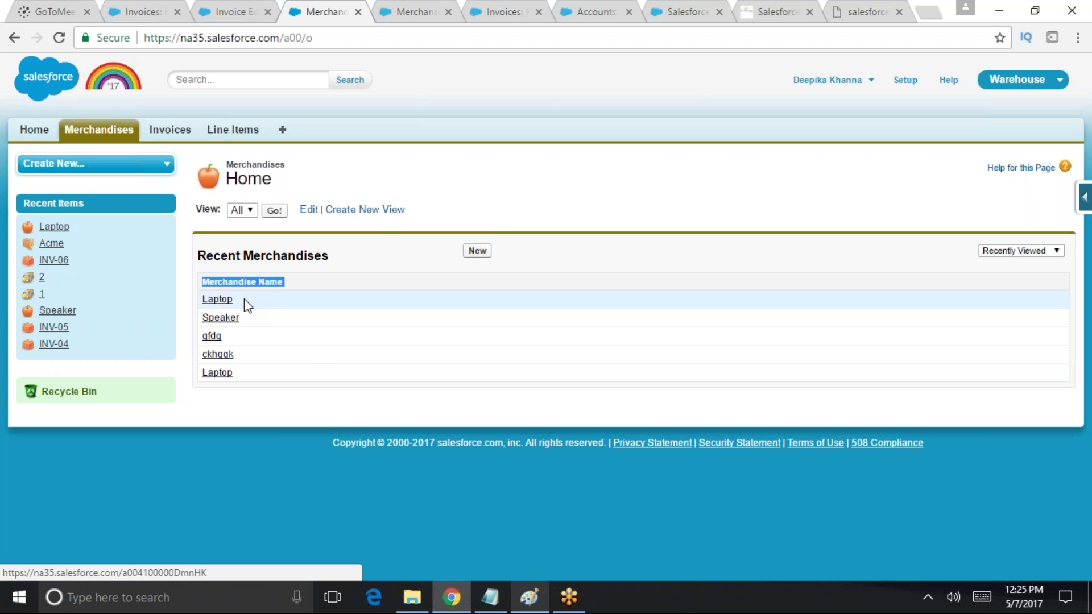
click(223, 306)
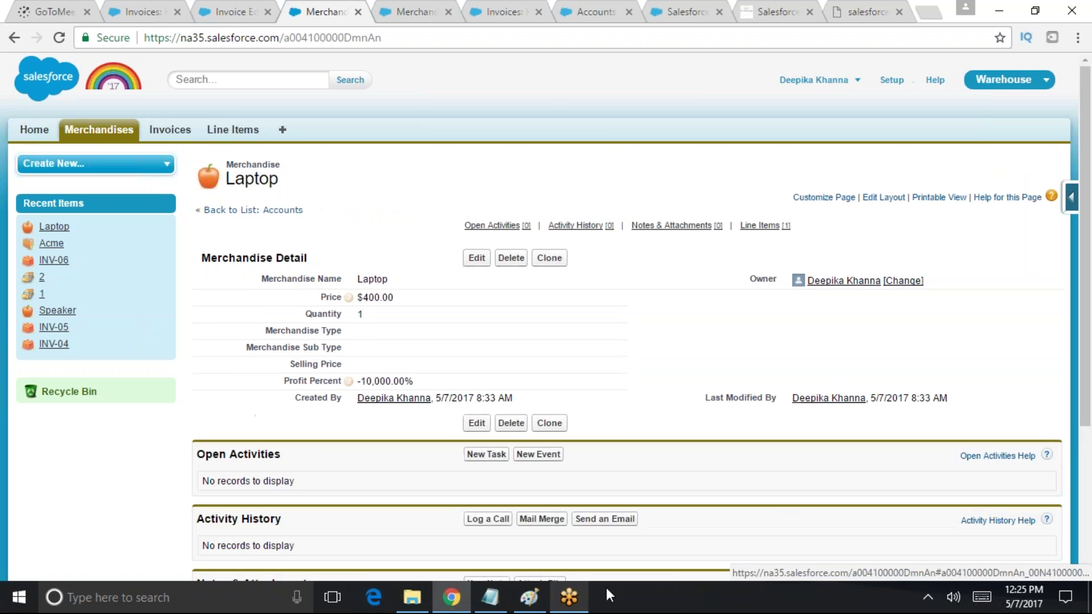
key(alt+Left)
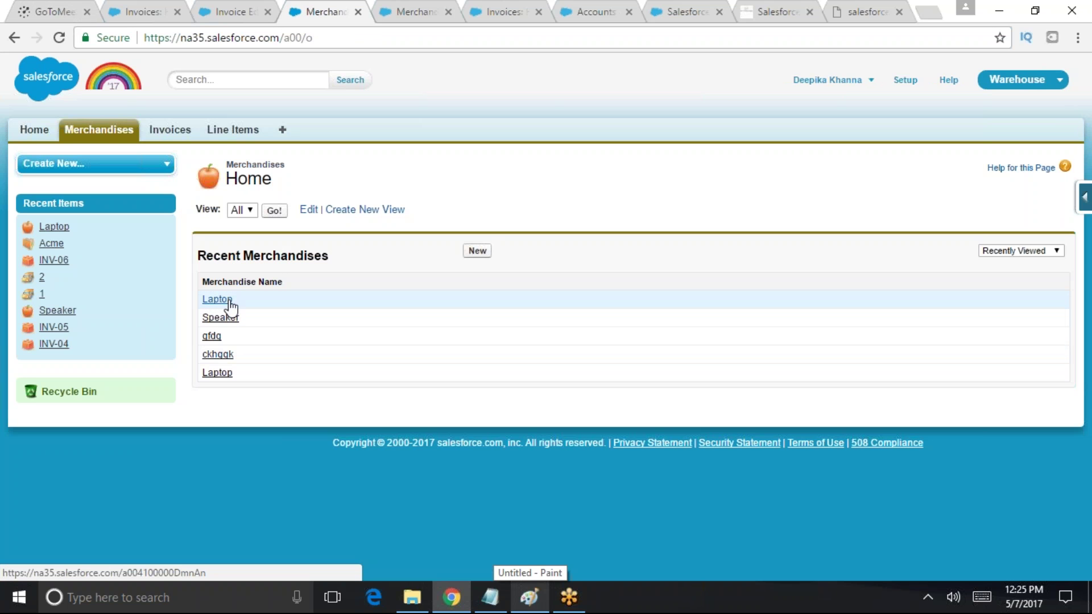
drag(245, 301, 200, 305)
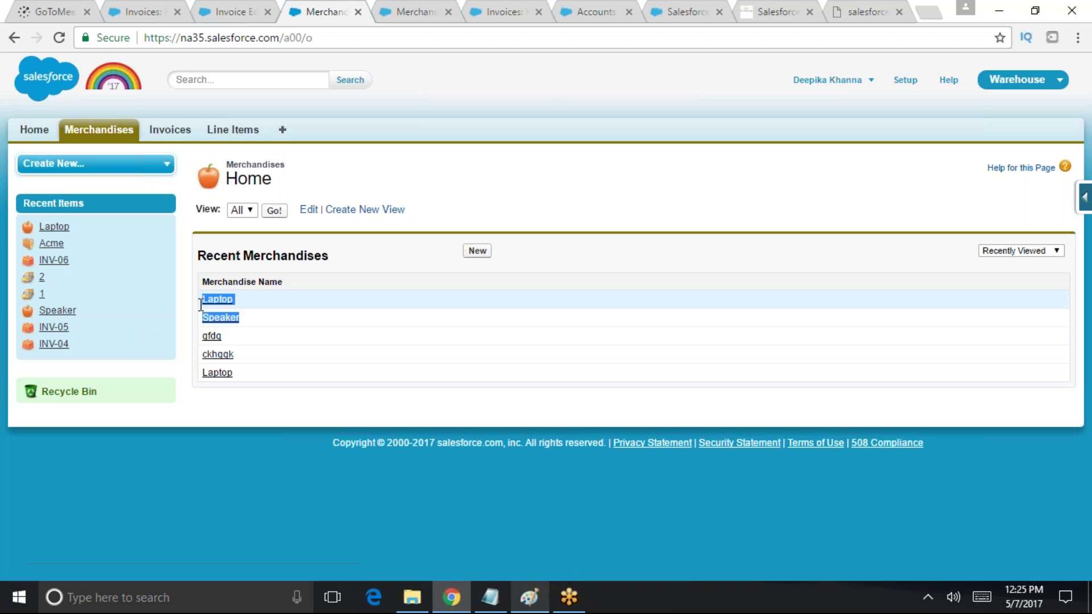
click(254, 302)
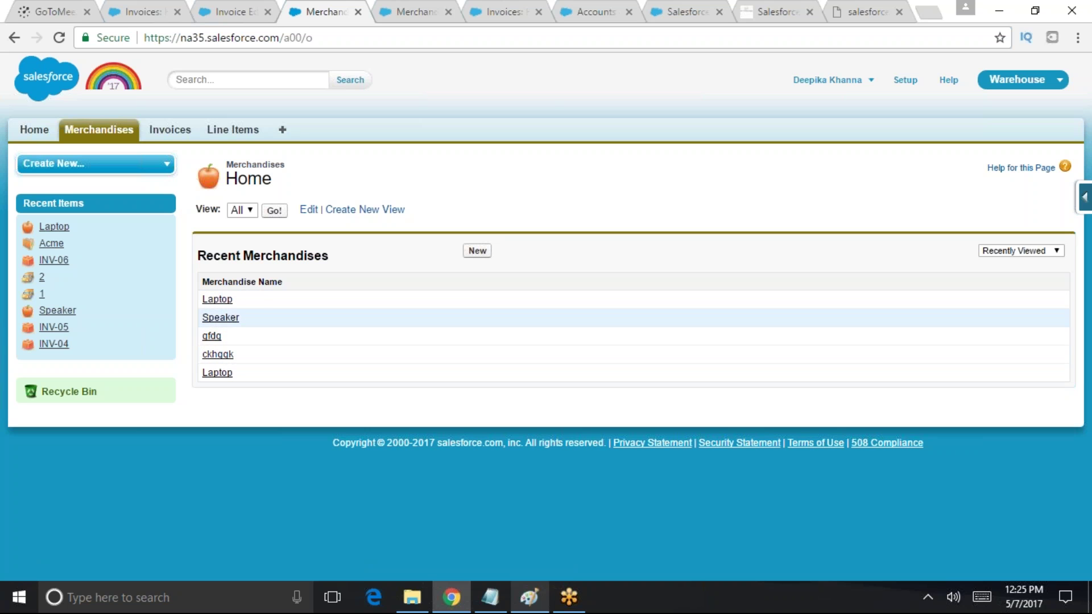
Check the recent invoices list again, then reopen the first Laptop merchandise and examine its Line Items related list
click(164, 132)
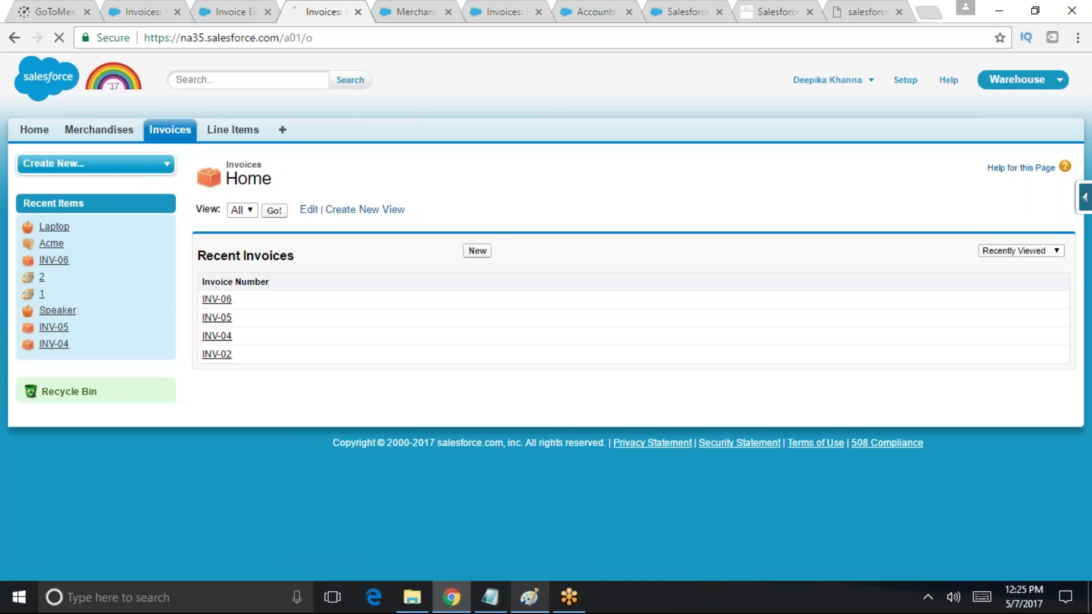
key(alt+Left)
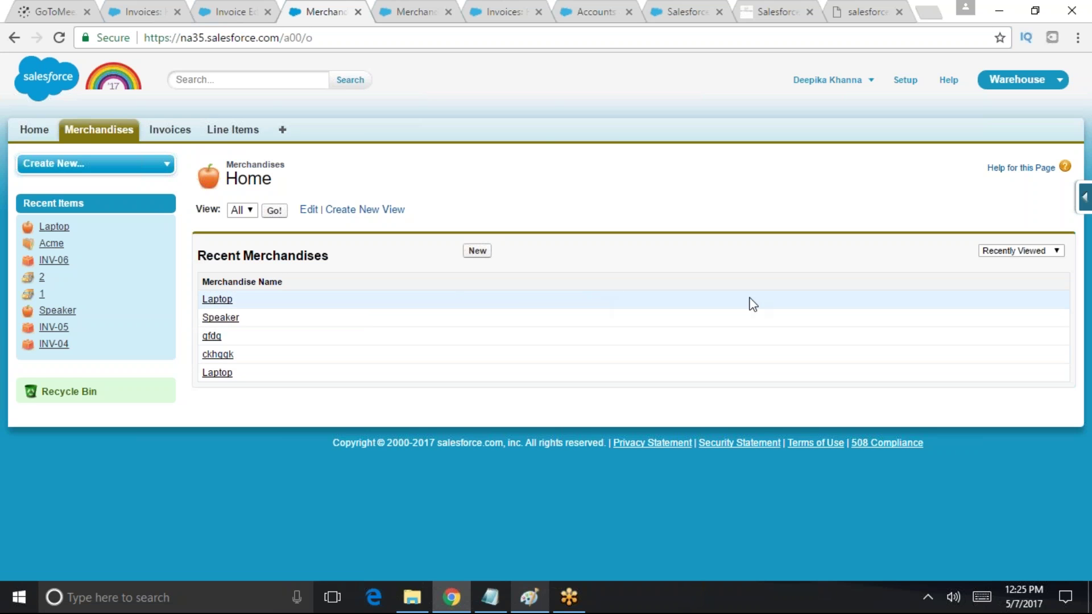
click(217, 299)
scroll(319, 489, down, 3)
scroll(321, 493, down, 1)
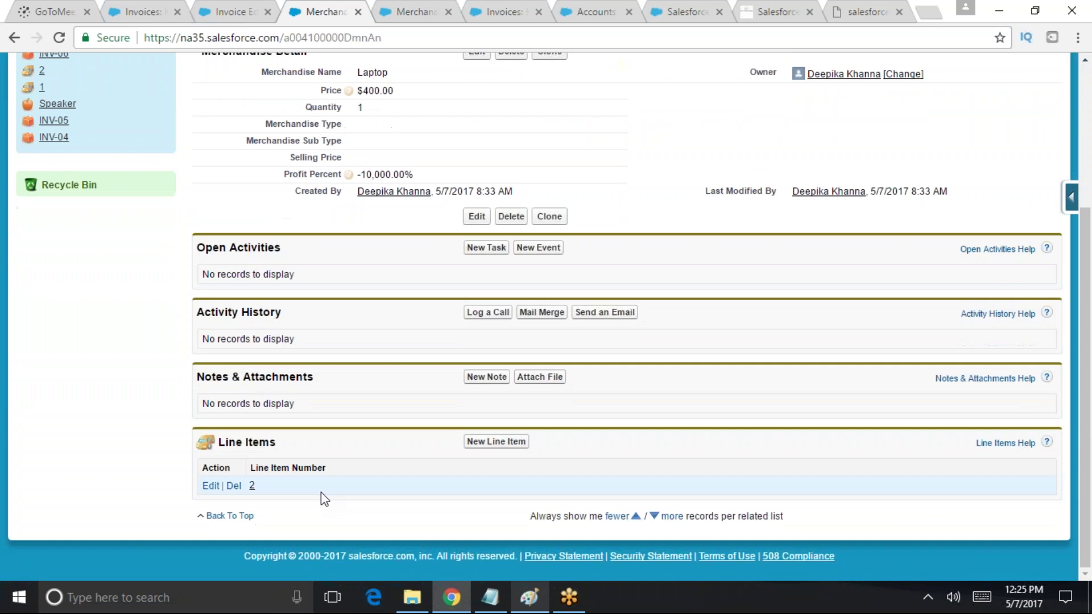
scroll(320, 494, up, 4)
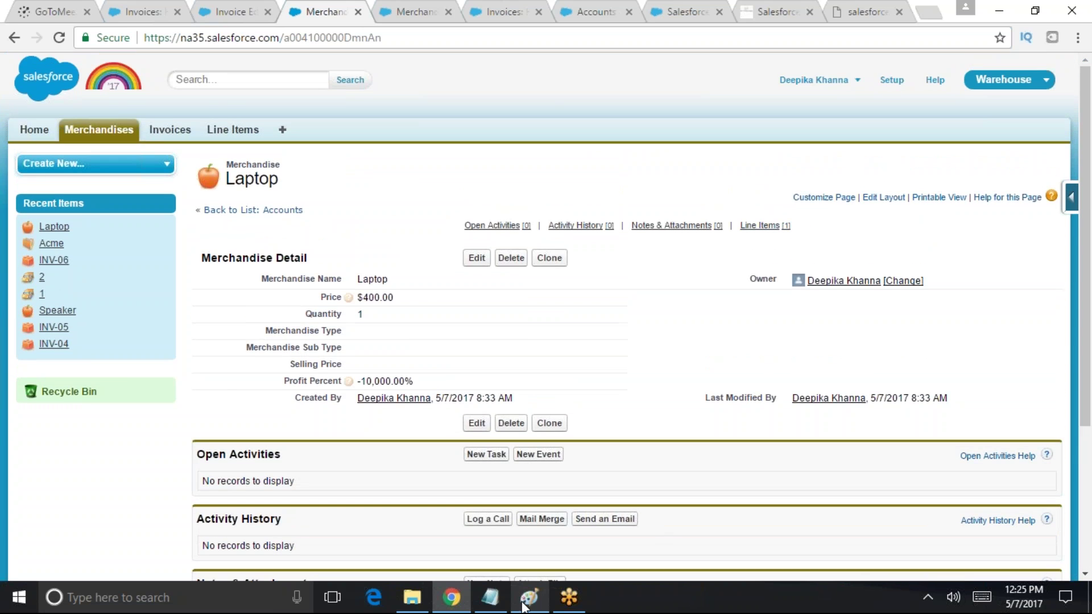
Switch to Notepad, copy the five assignment lines from "Use the formula field to calculate taxes" through "SP > CP", and return to Chrome
click(490, 597)
drag(262, 459, 3, 360)
right_click(2, 392)
click(80, 221)
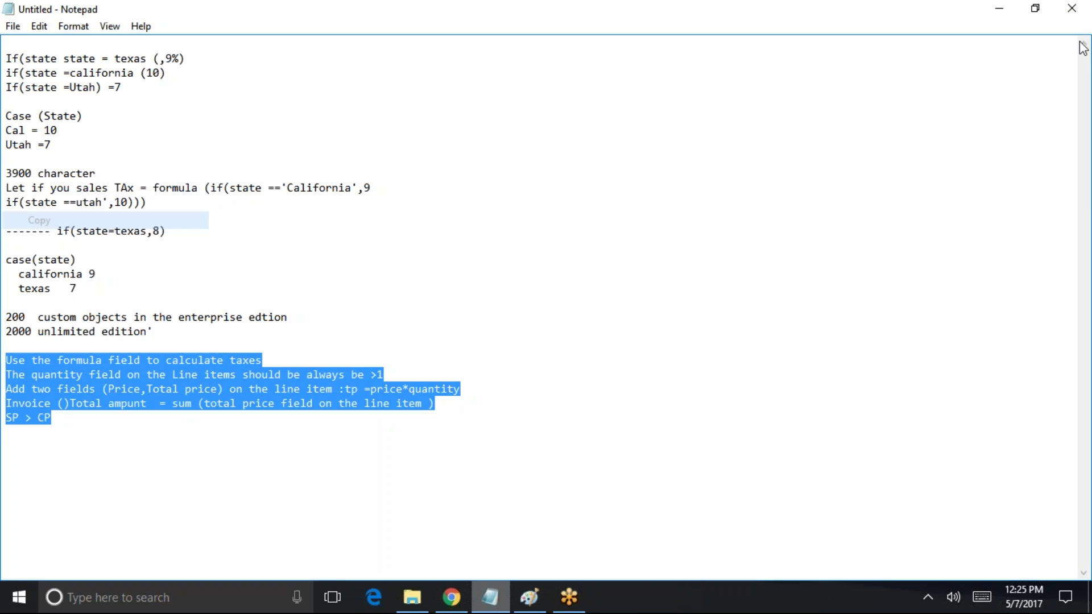
click(998, 11)
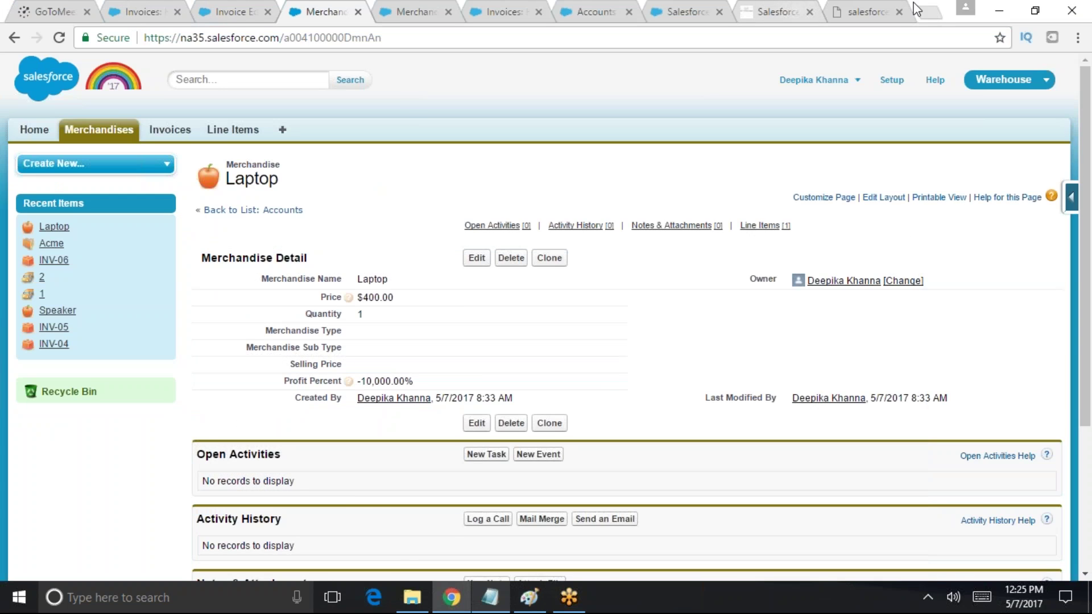
Search Google for "microsoft office 365" in place of the open Apex language reference PDF
click(887, 11)
click(875, 38)
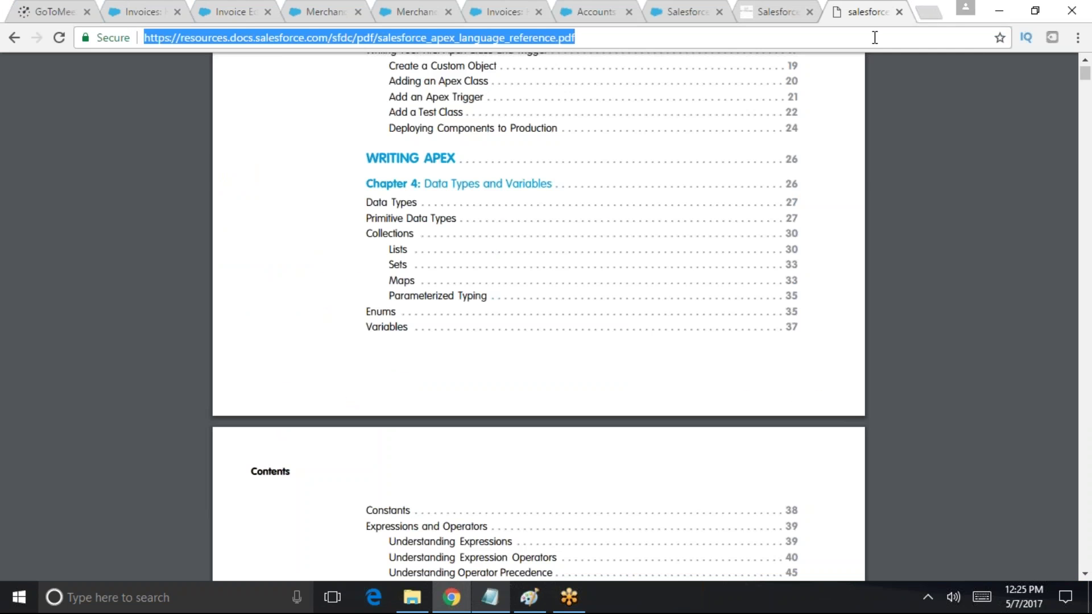
text(mic)
key(Return)
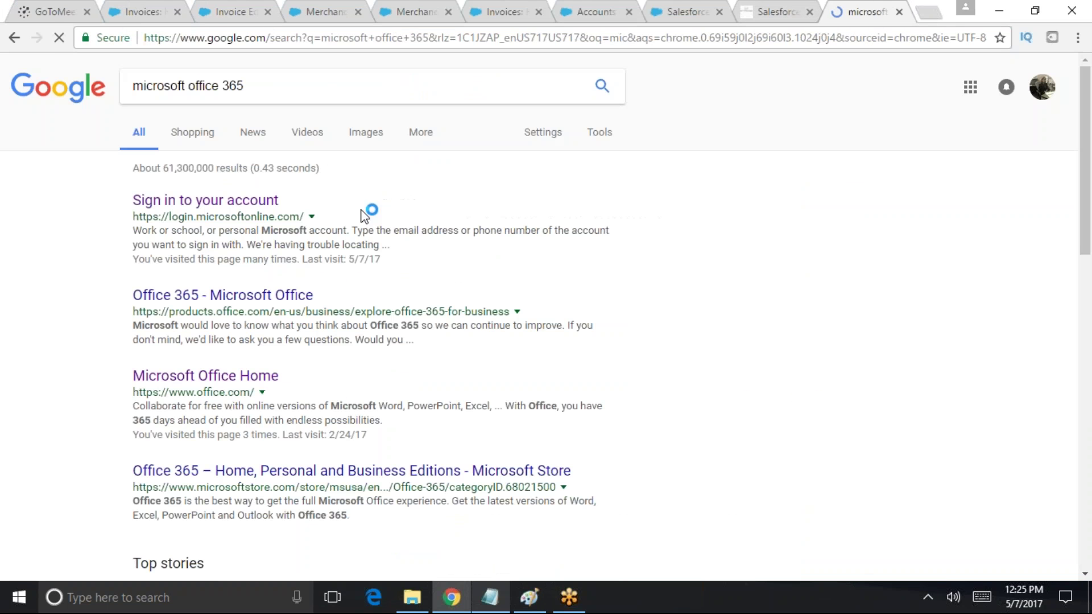
Open the Office 365 account sign-in page and sign in with the prefilled account credentials
click(263, 203)
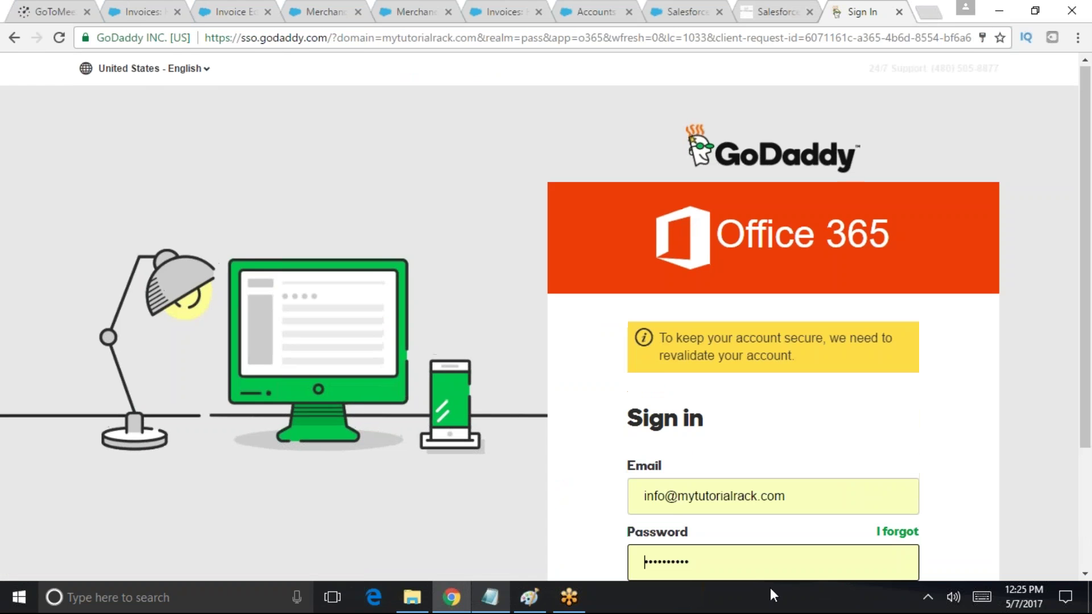
scroll(772, 444, down, 3)
click(772, 442)
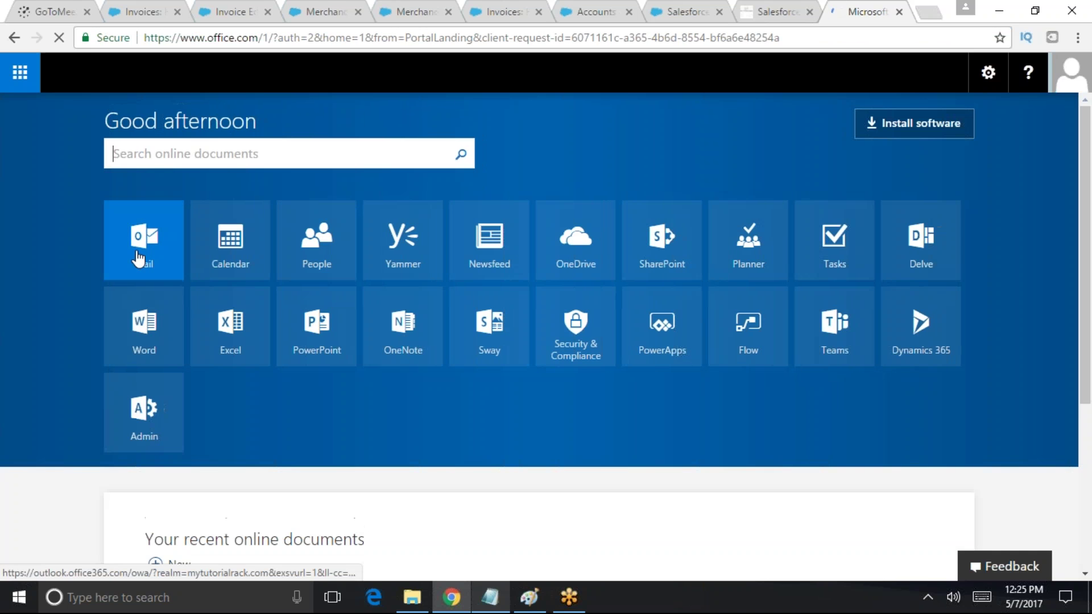
Open Outlook mail, start a new message and paste the copied assignment lines into its body
click(138, 257)
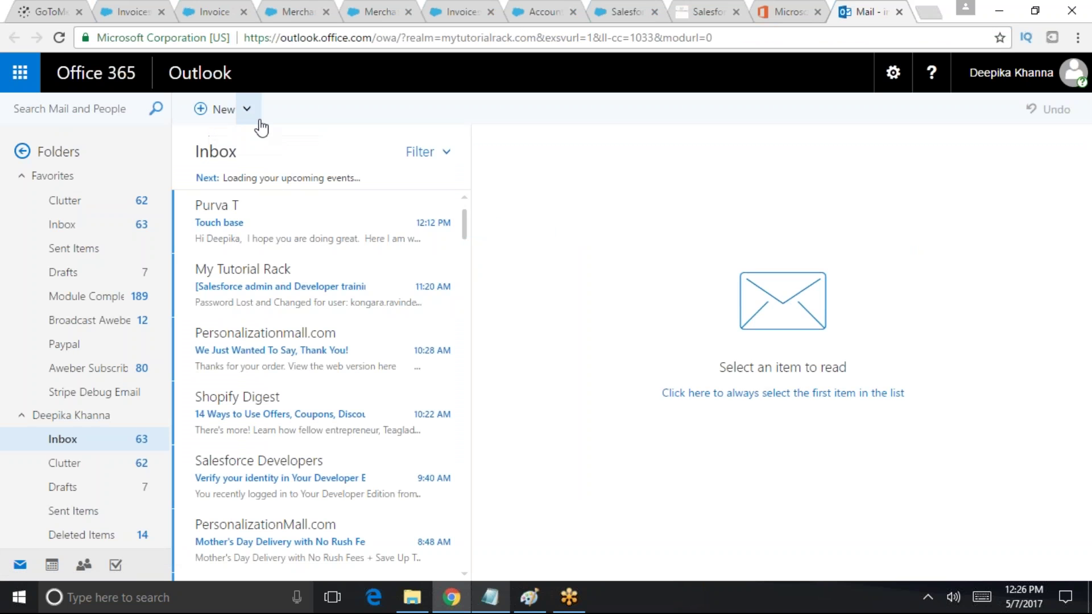
click(216, 109)
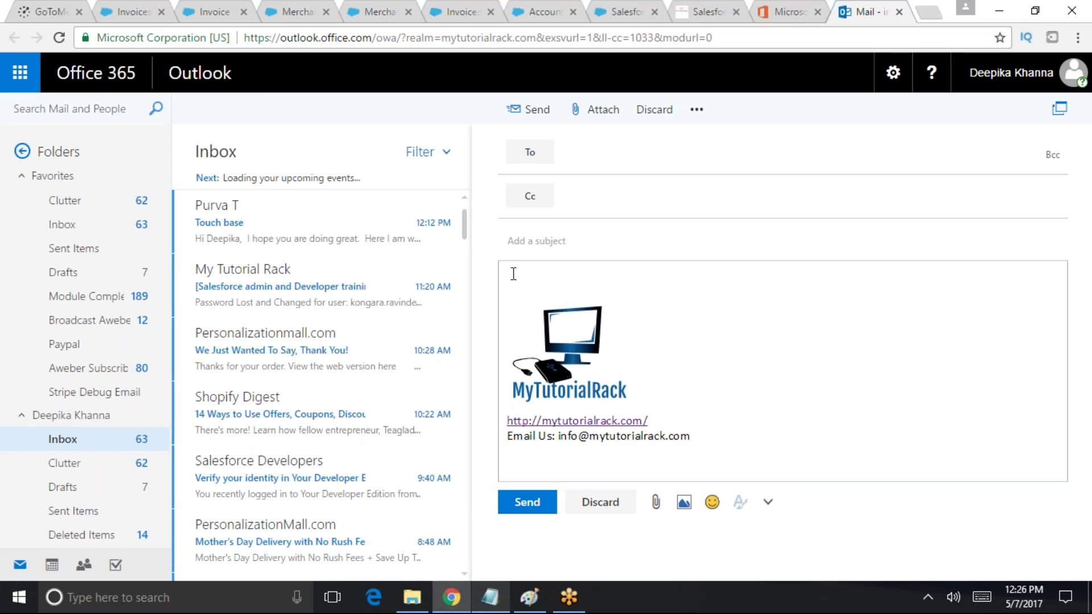
key(ctrl+v)
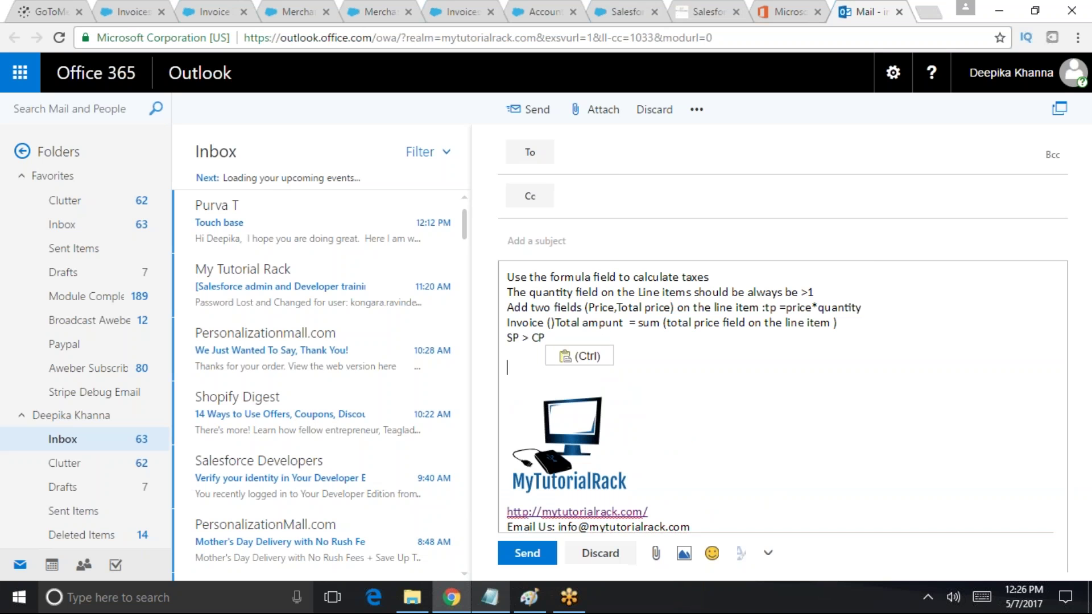
Address the message to the first two students by picking the two suggested contacts whose names start with N
click(603, 152)
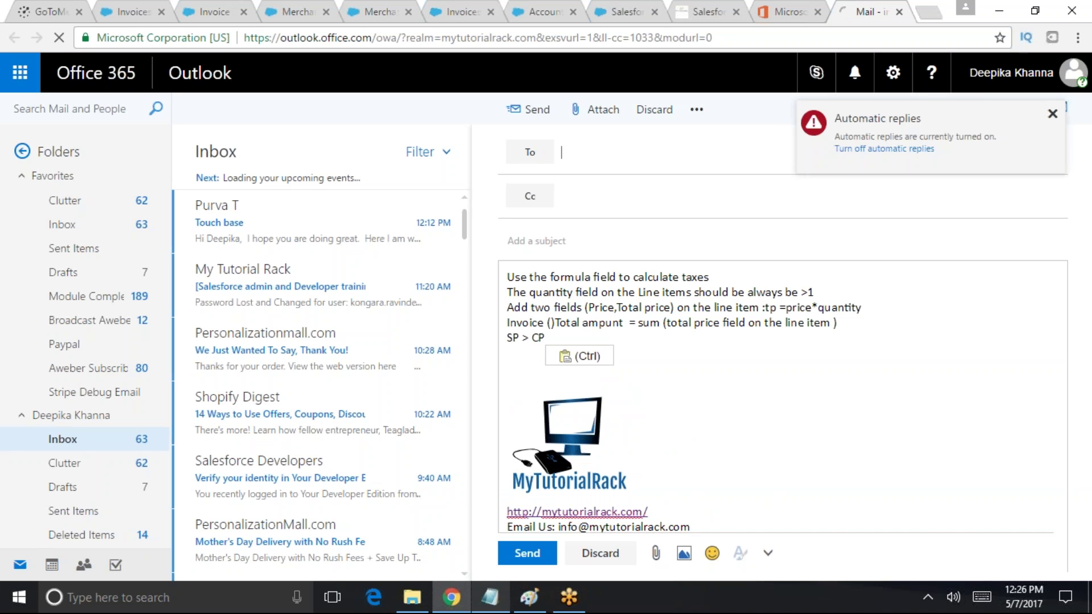
text(n)
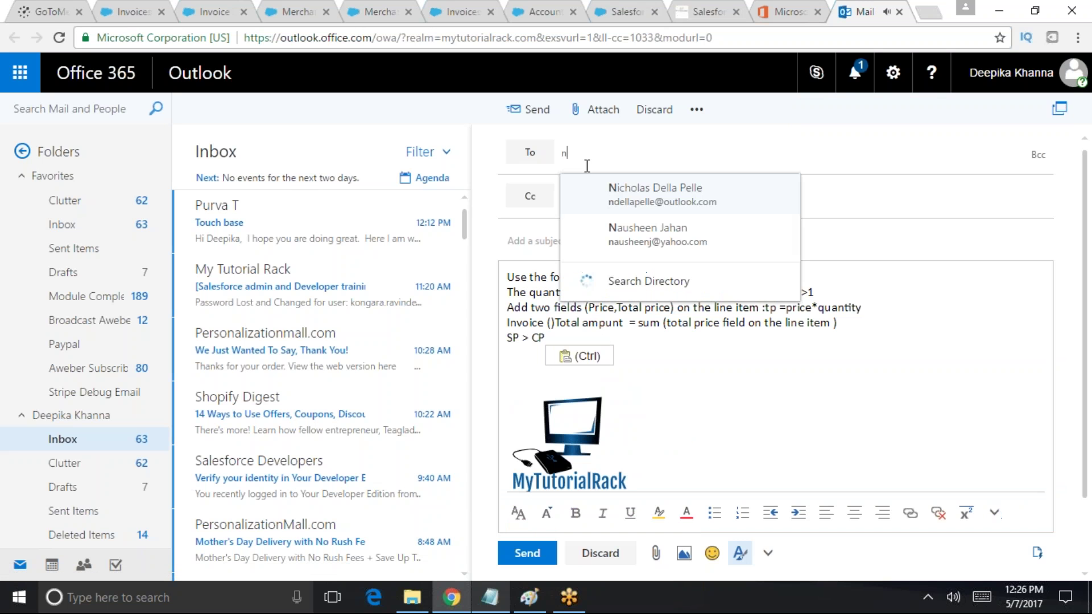
click(670, 193)
text(na)
key(Return)
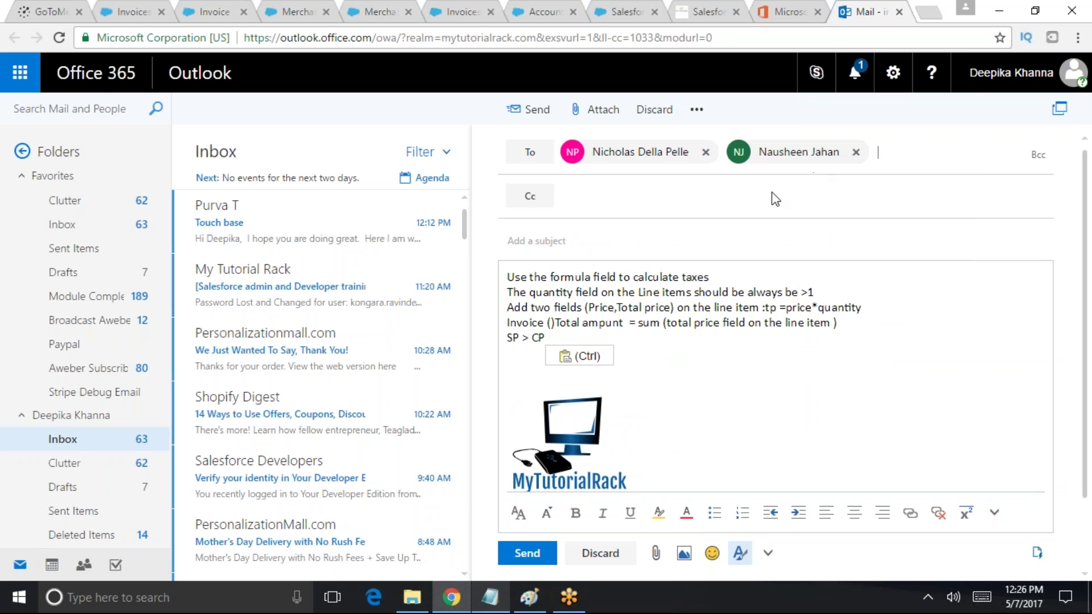
Add a third student to the To recipients from the suggested contacts whose names start with S
text(y)
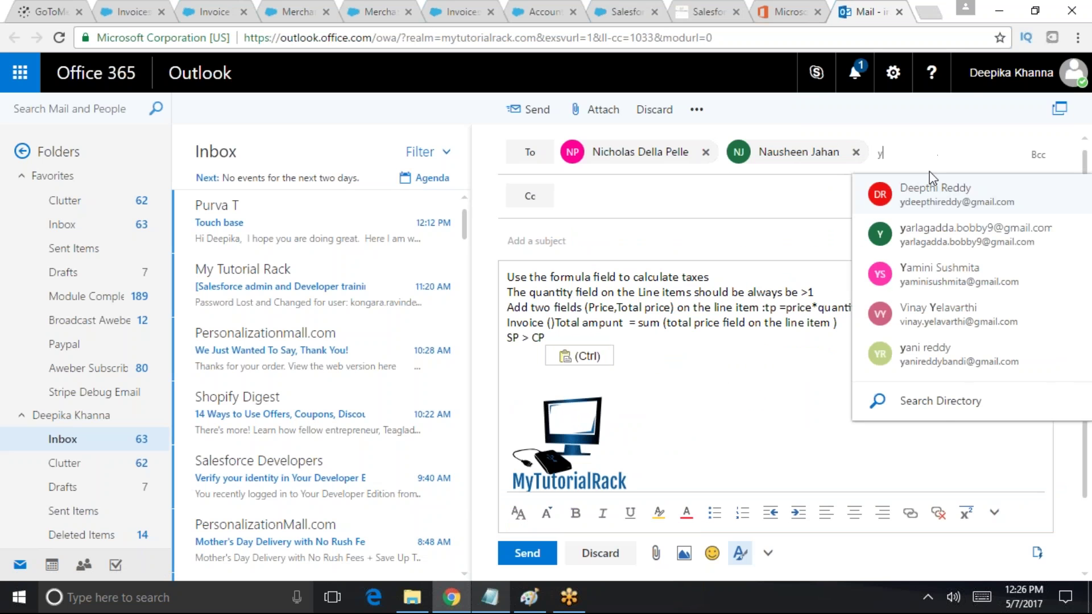
key(BackSpace)
text(s)
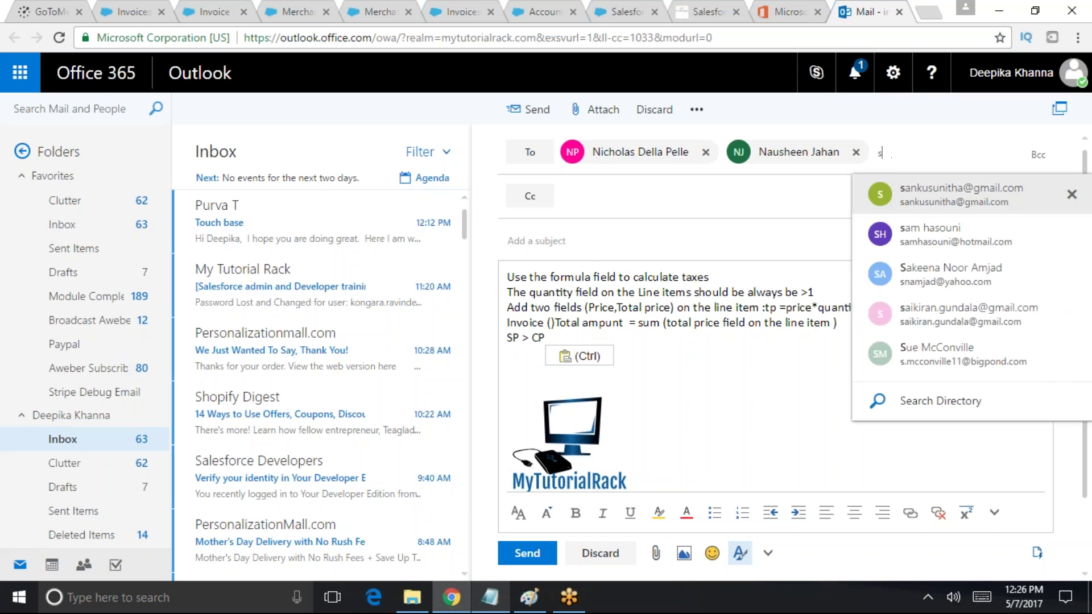
click(960, 278)
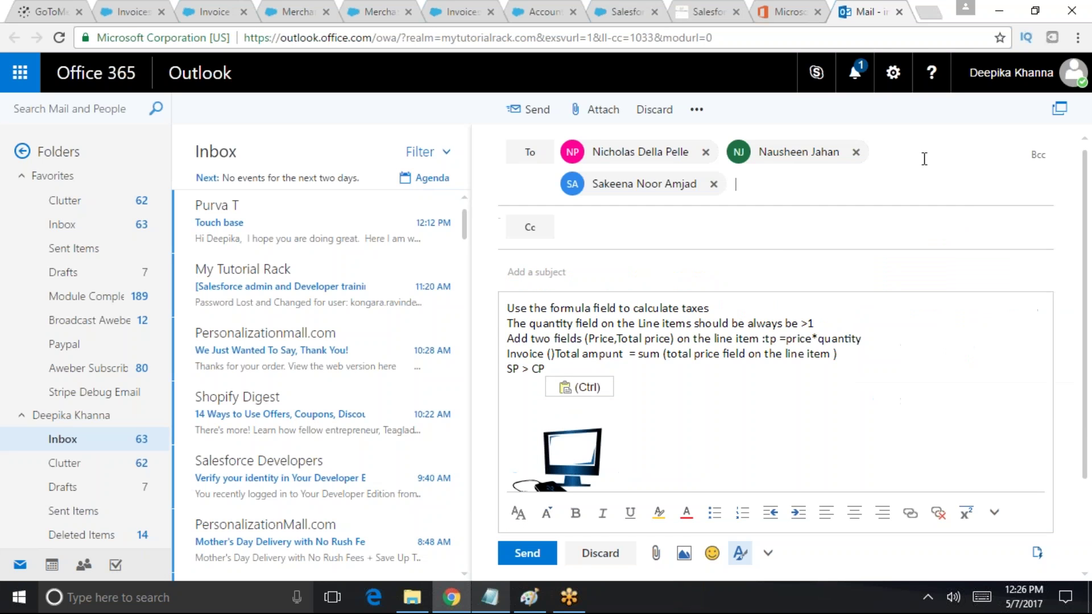
Add a fourth student to the To recipients, picking the second suggested contact whose name starts with V
click(804, 194)
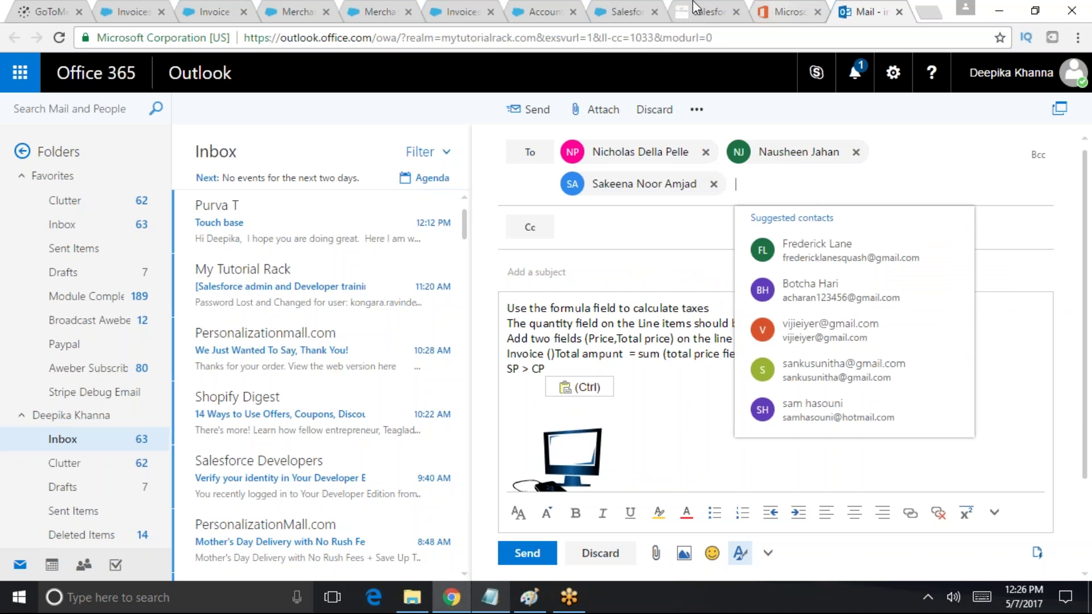
click(788, 11)
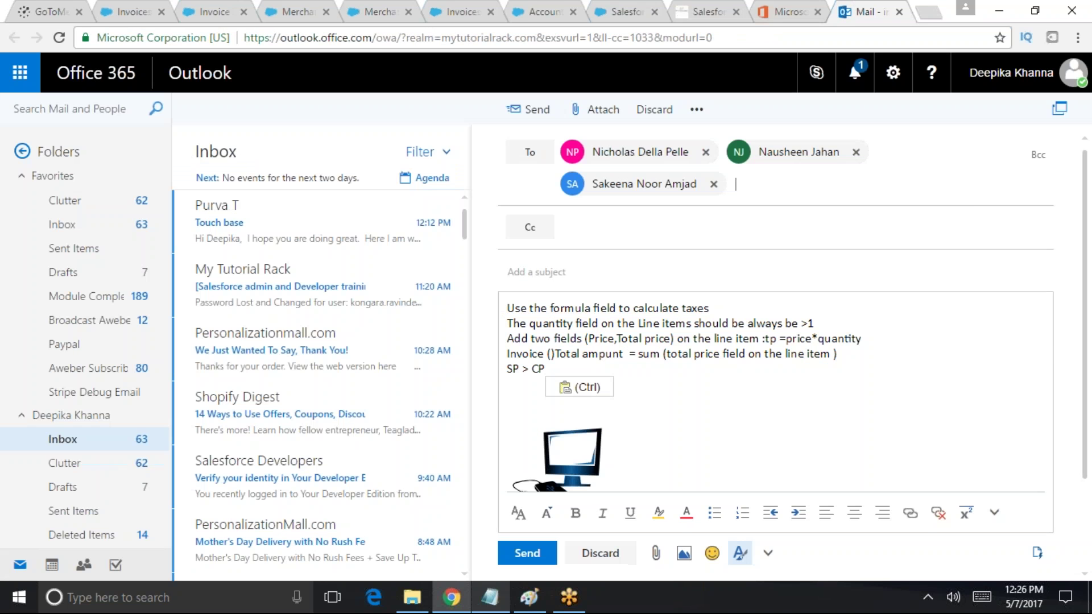
click(746, 186)
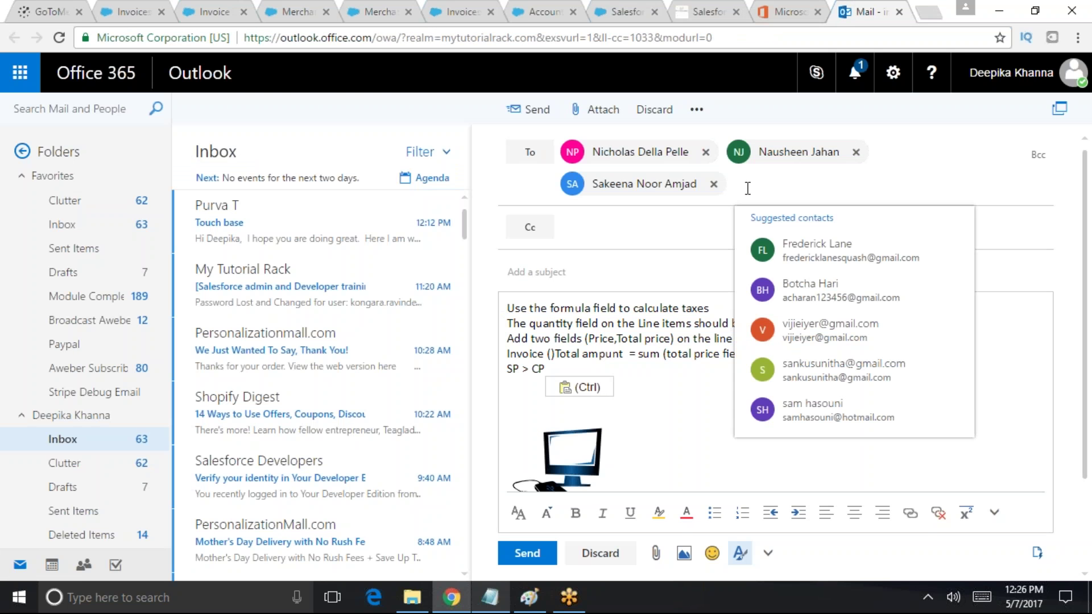
text(vi)
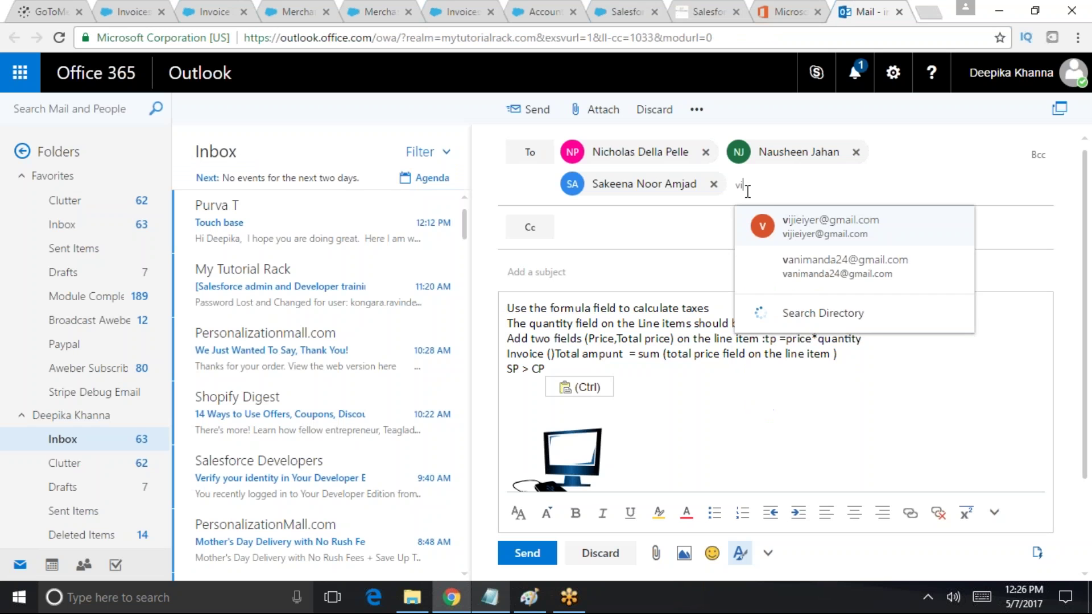
text(sh)
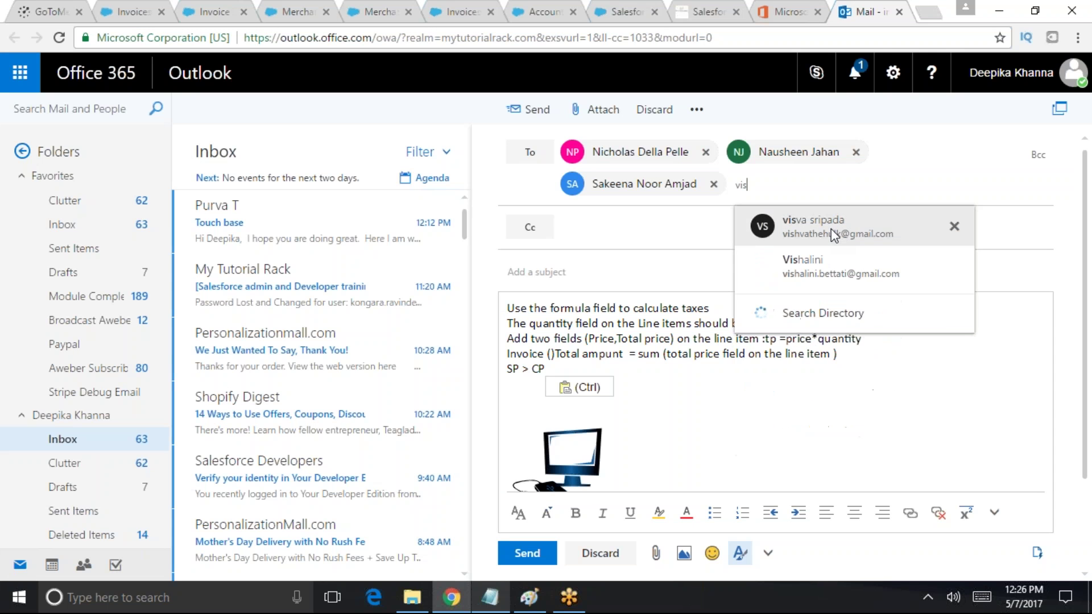
click(846, 272)
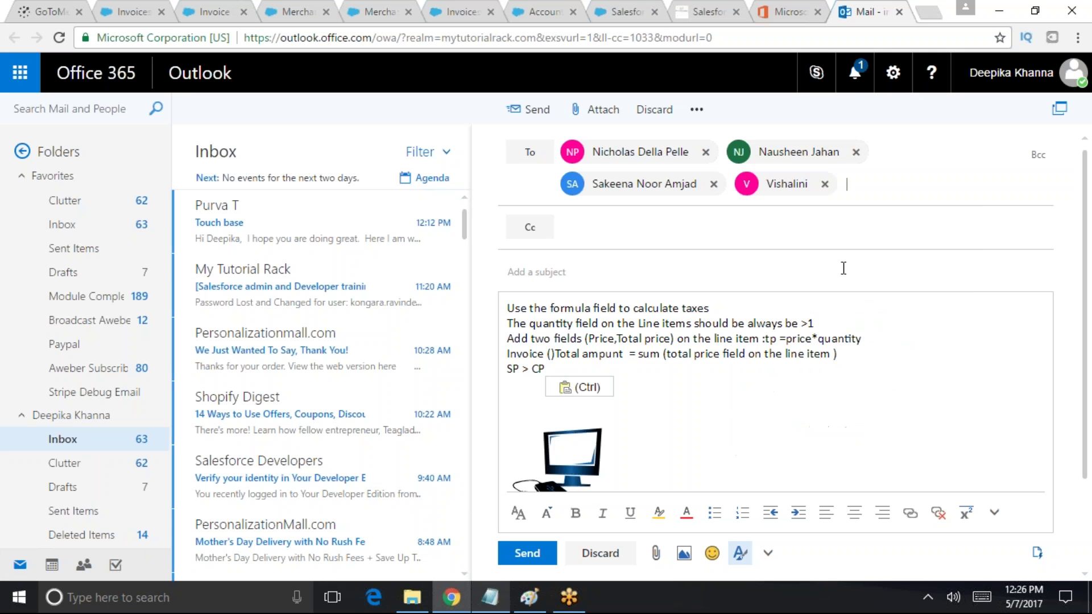